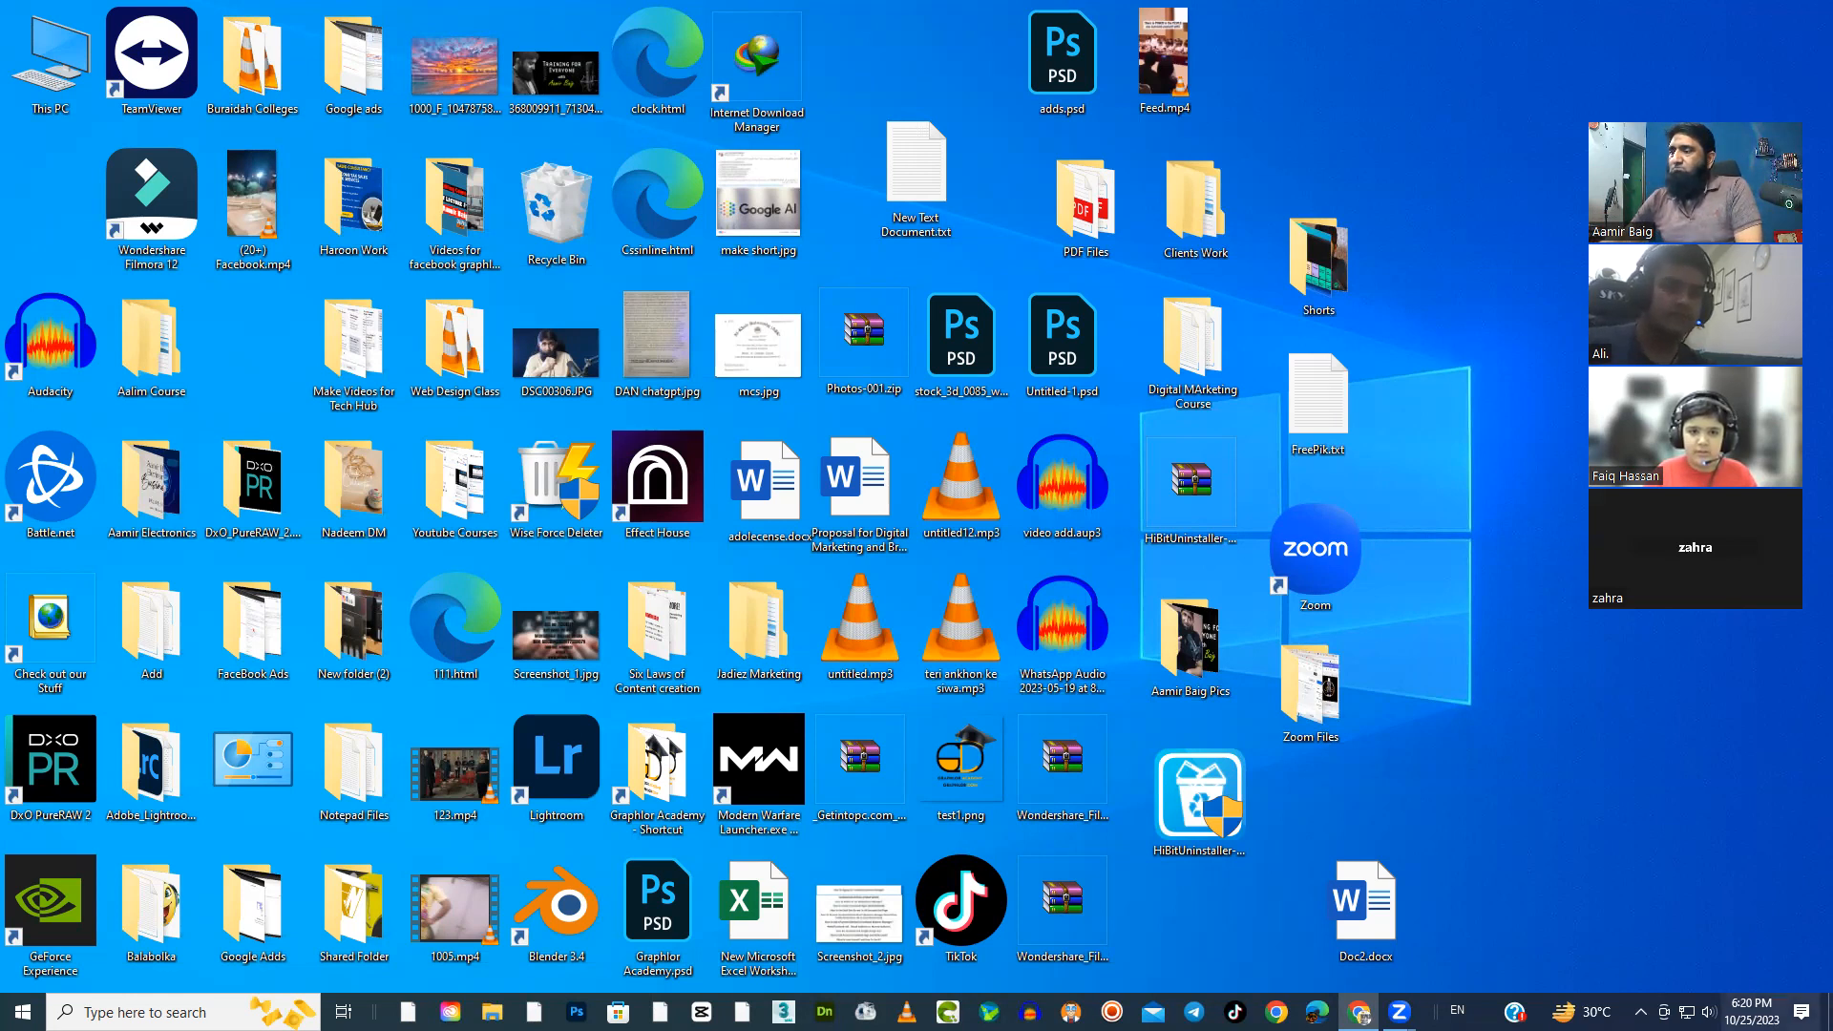
pyautogui.click(1709, 1012)
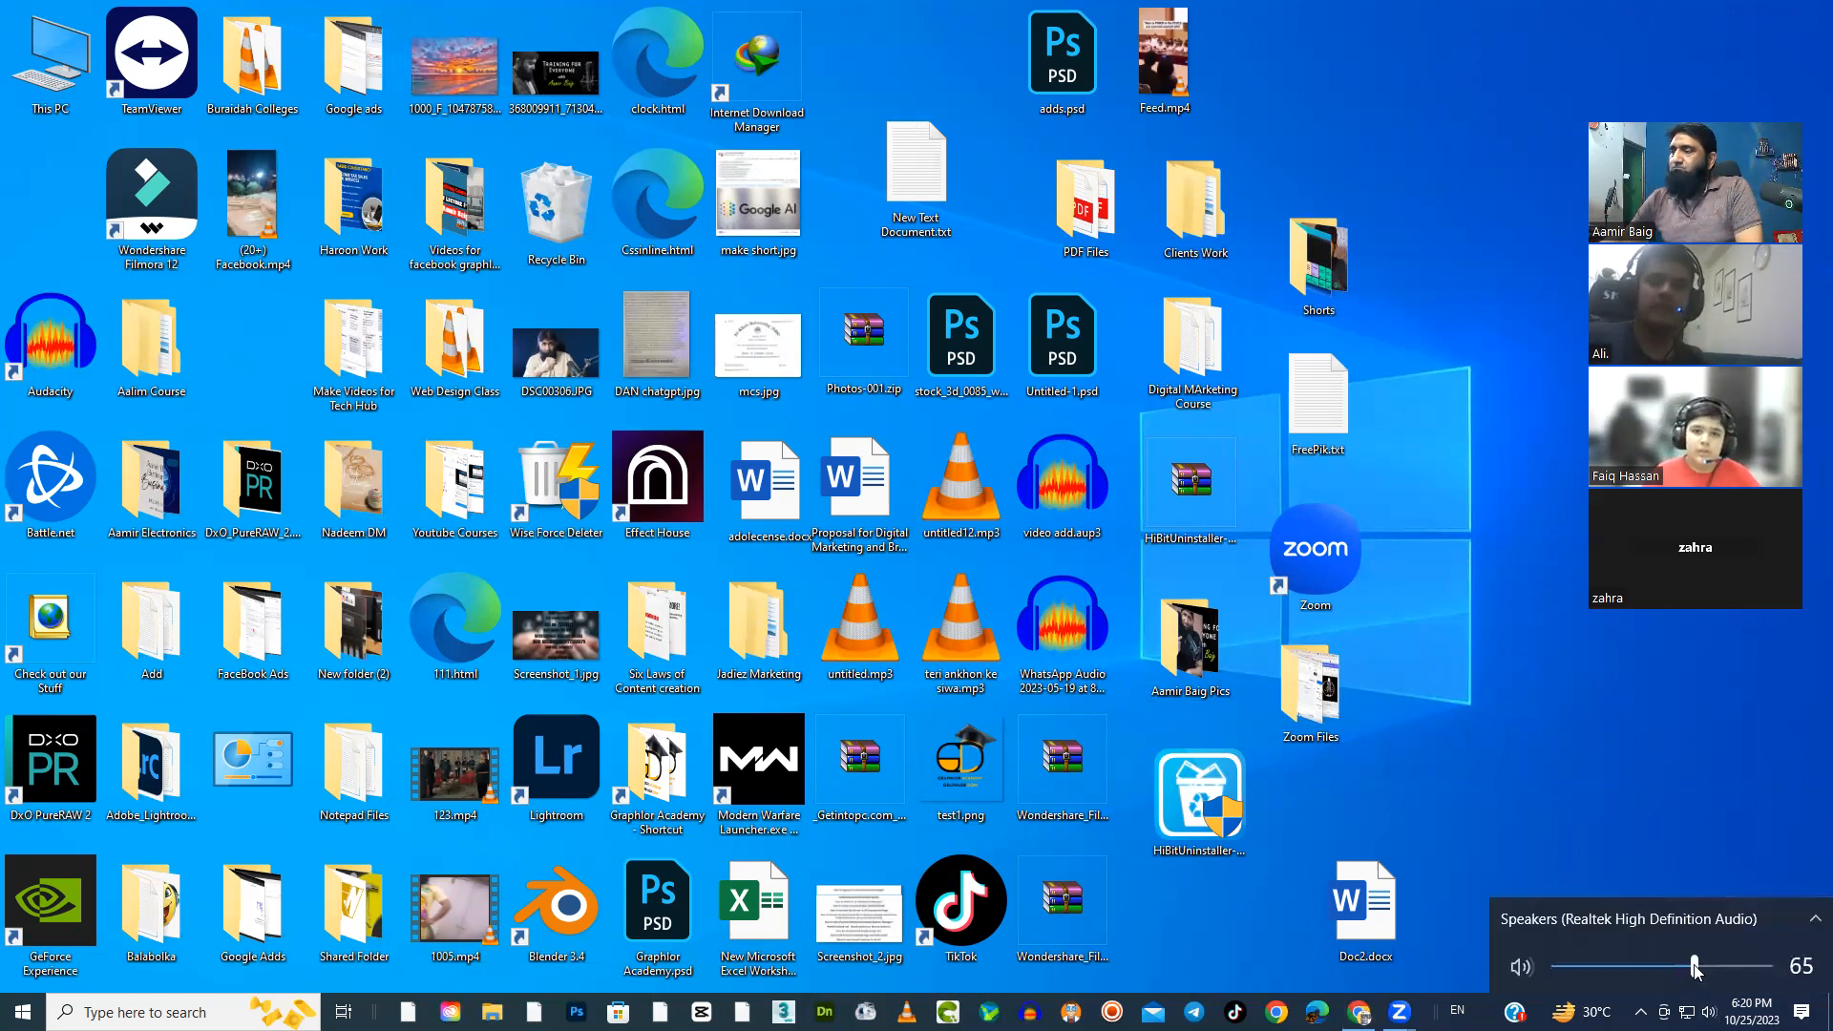
pyautogui.click(1519, 833)
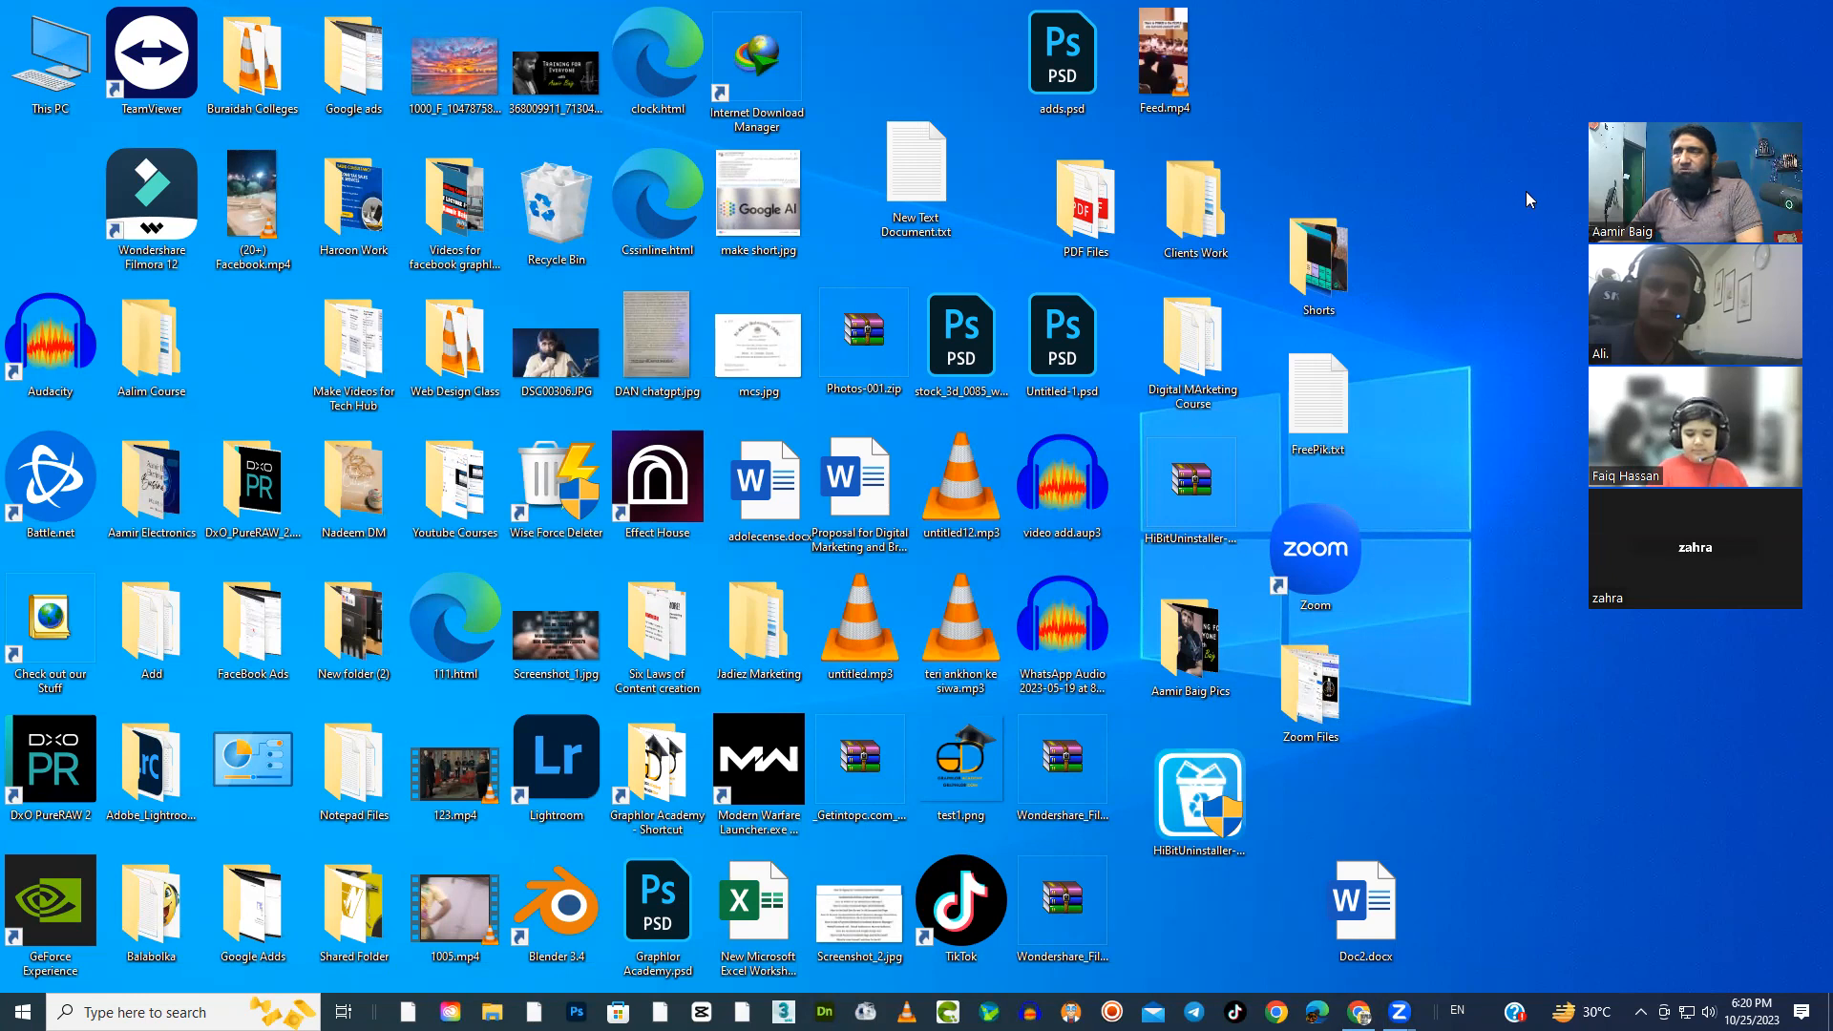
pyautogui.click(1620, 122)
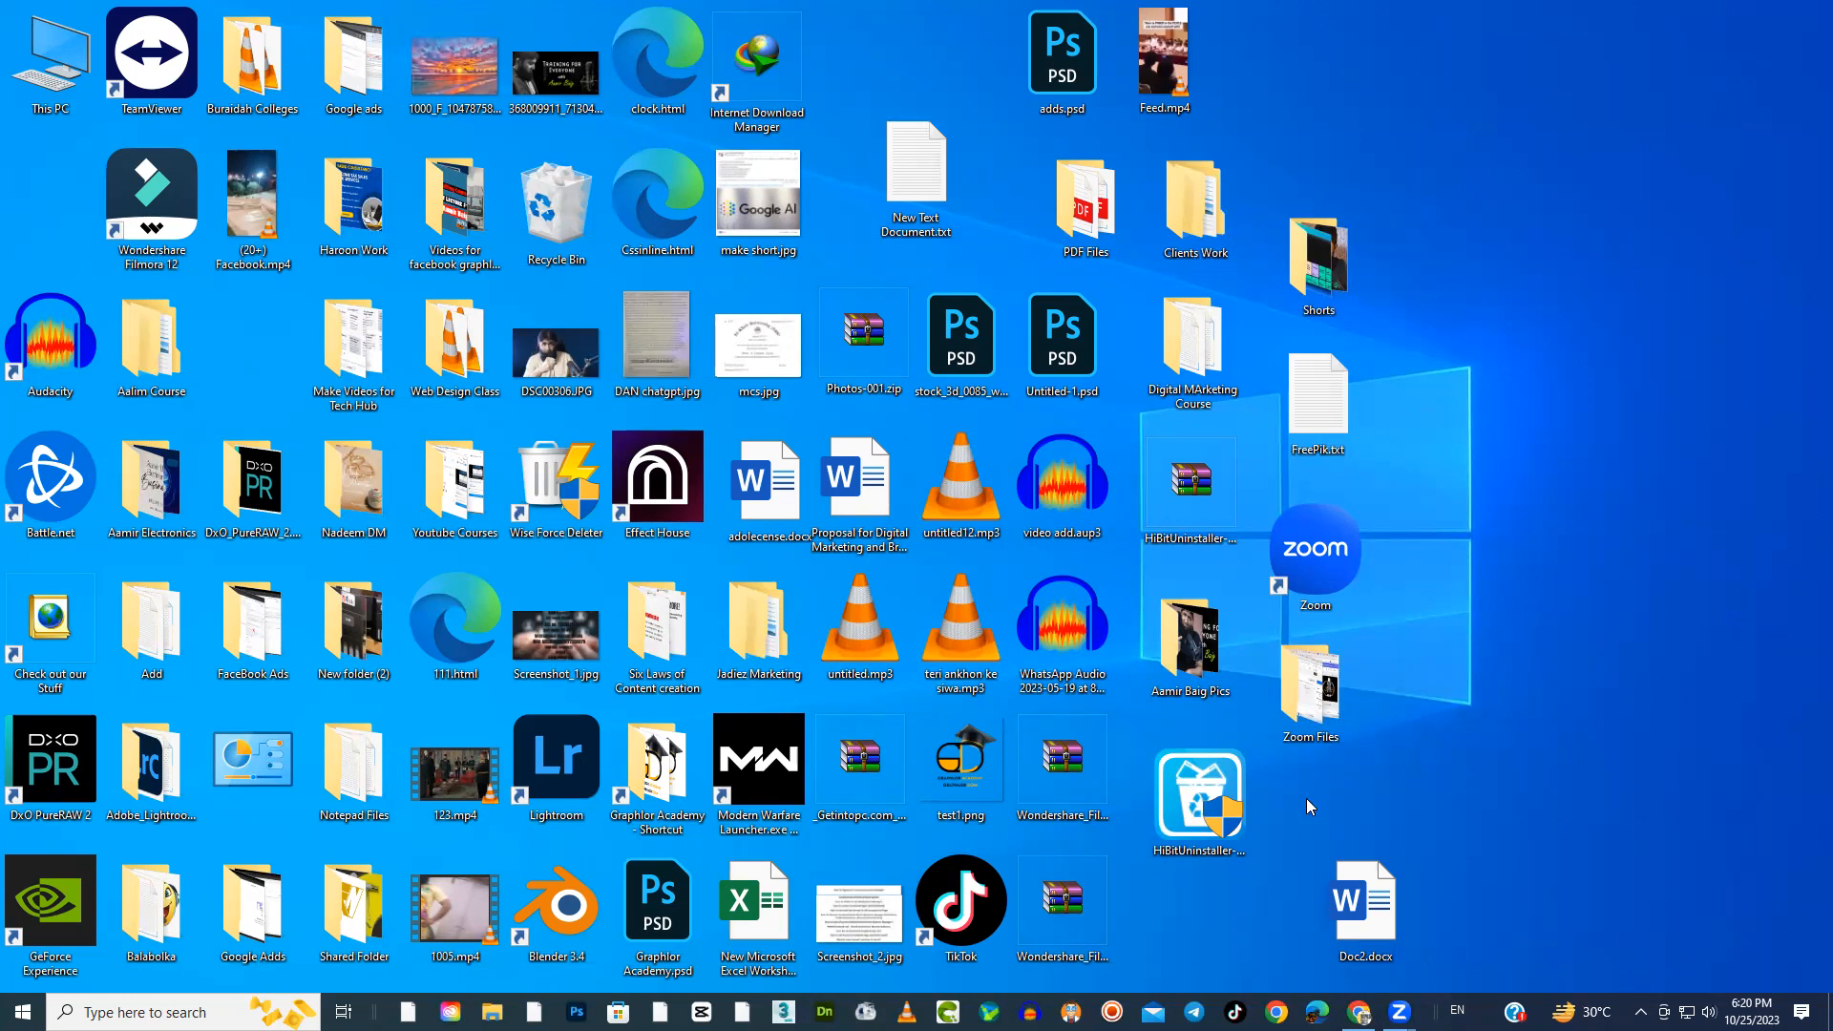
# Open Doc2.docx from the desktop and dismiss the pop-up window over the sunset drawing
pyautogui.doubleClick(1390, 892)
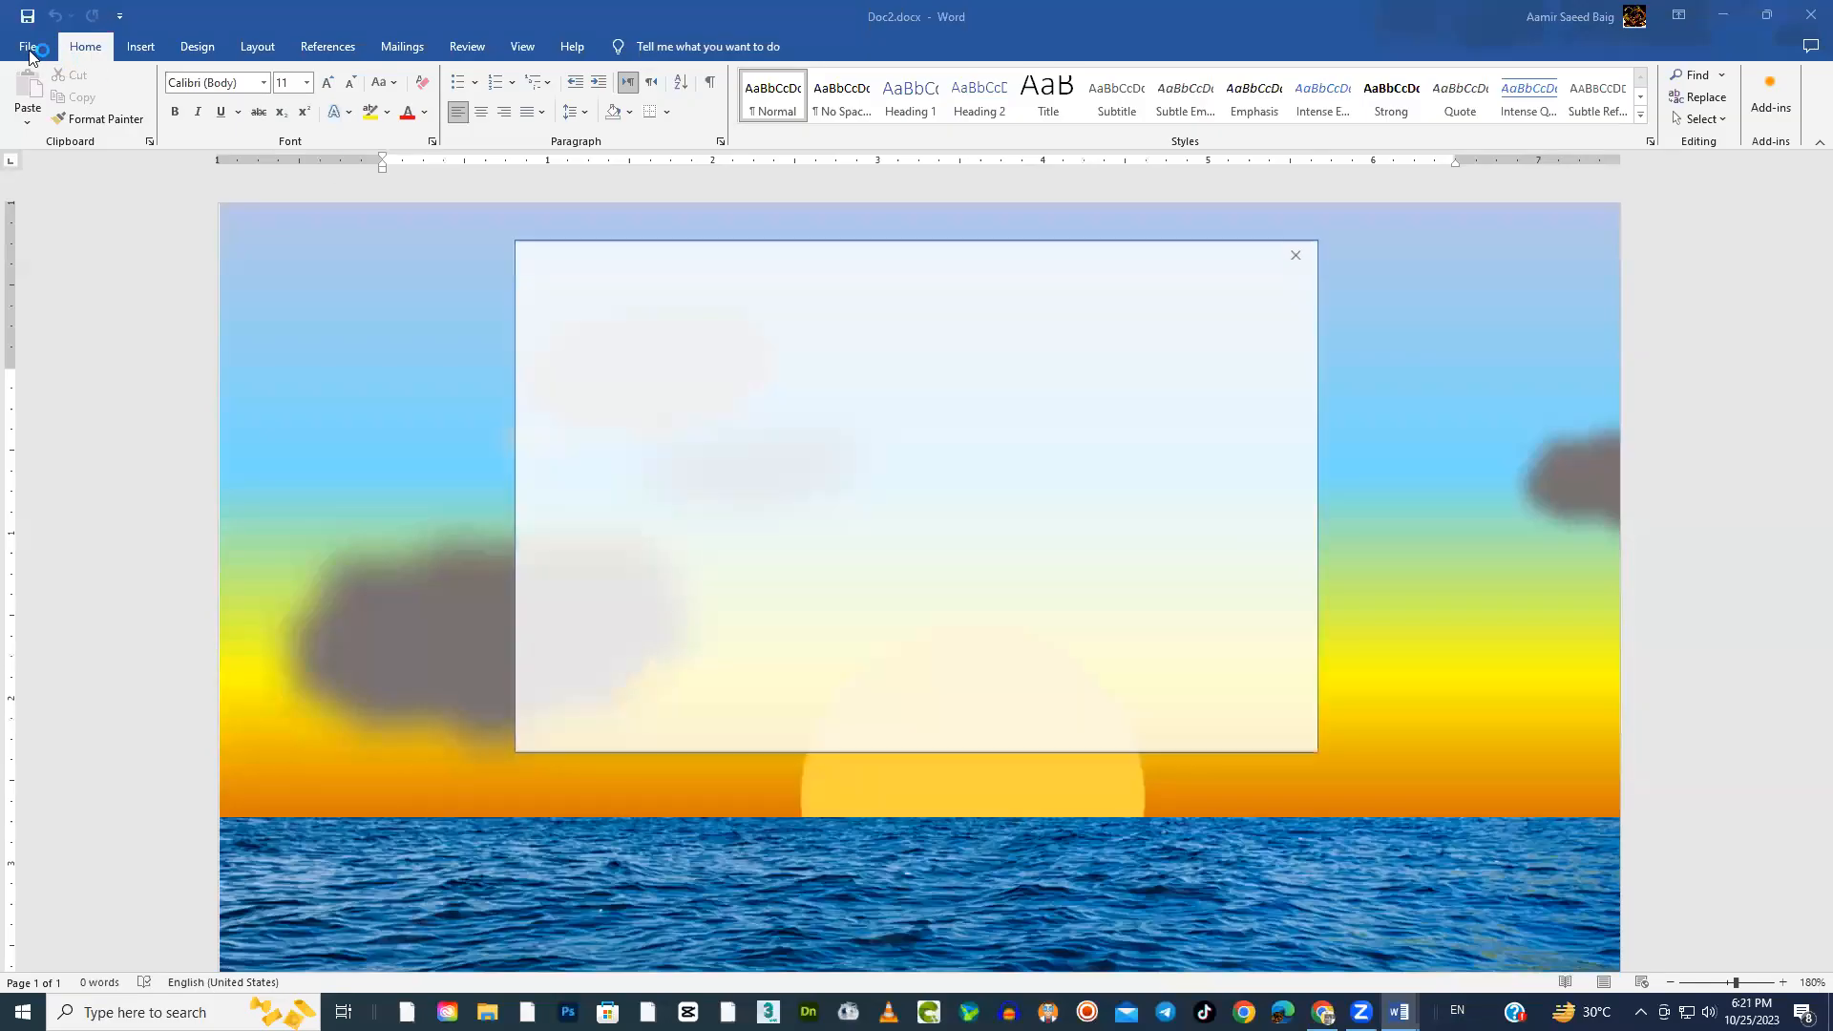
pyautogui.click(1296, 255)
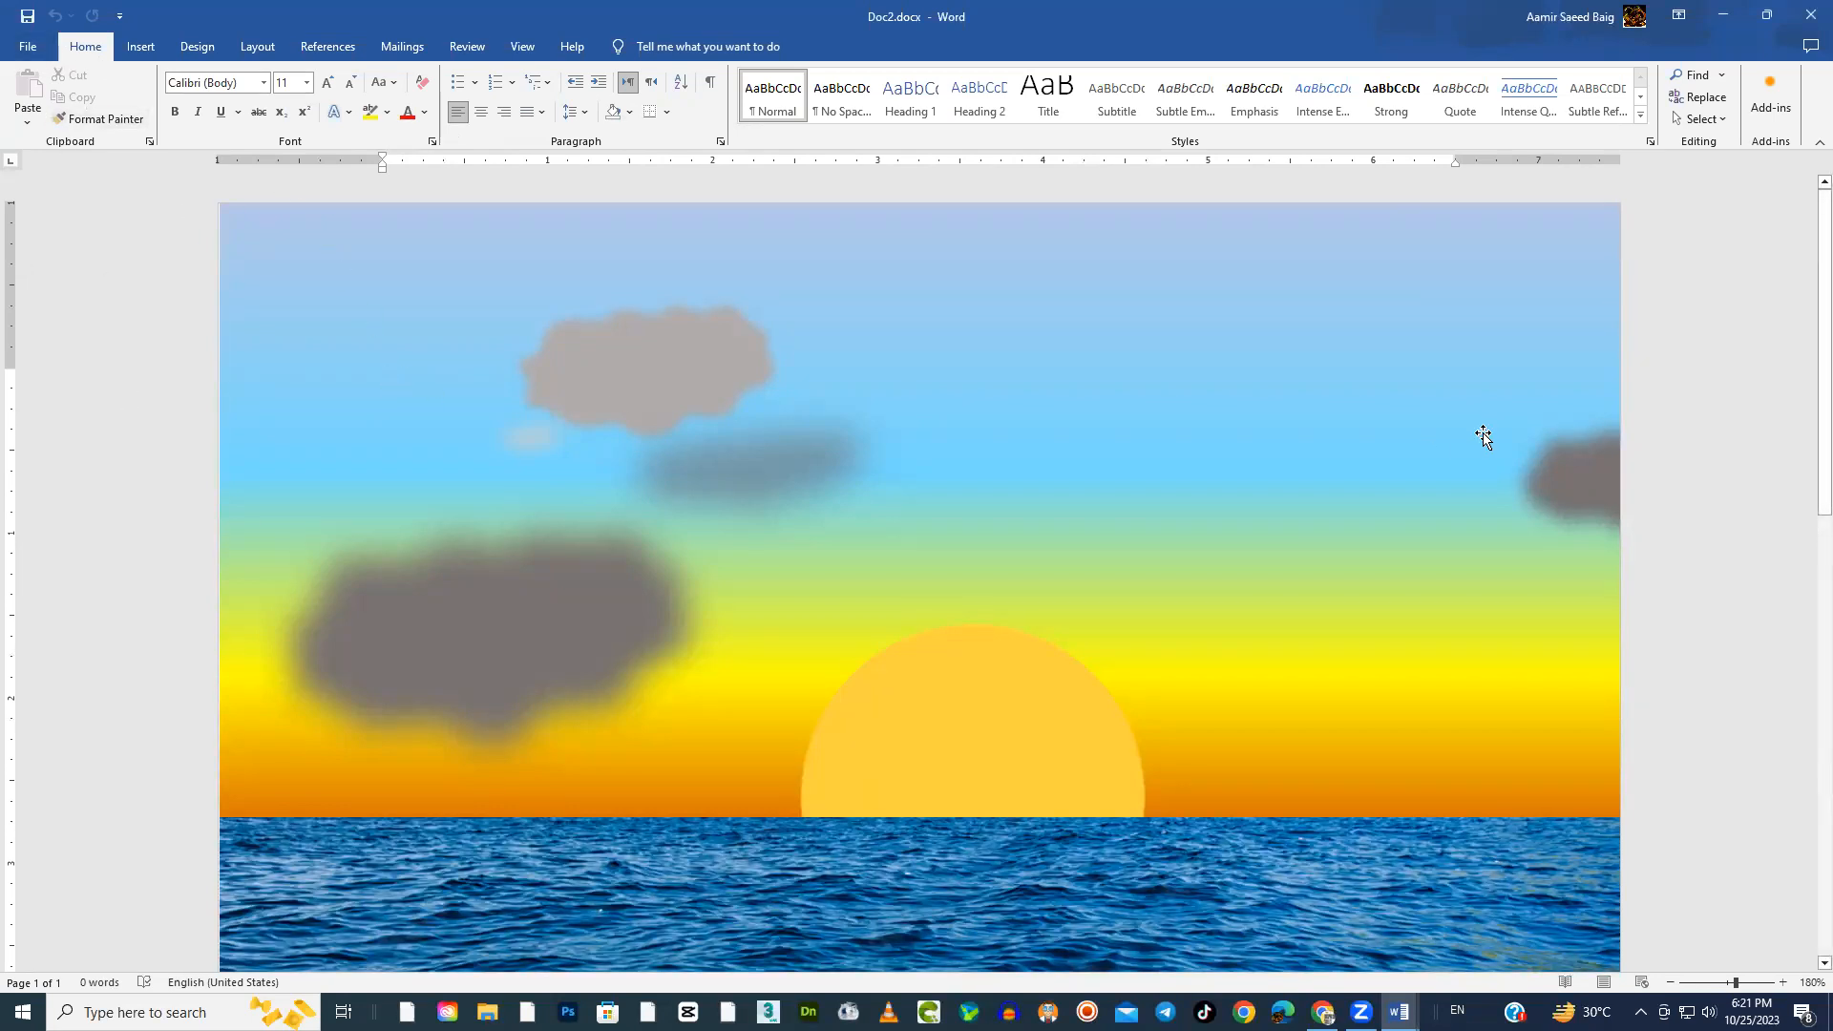
pyautogui.click(1680, 463)
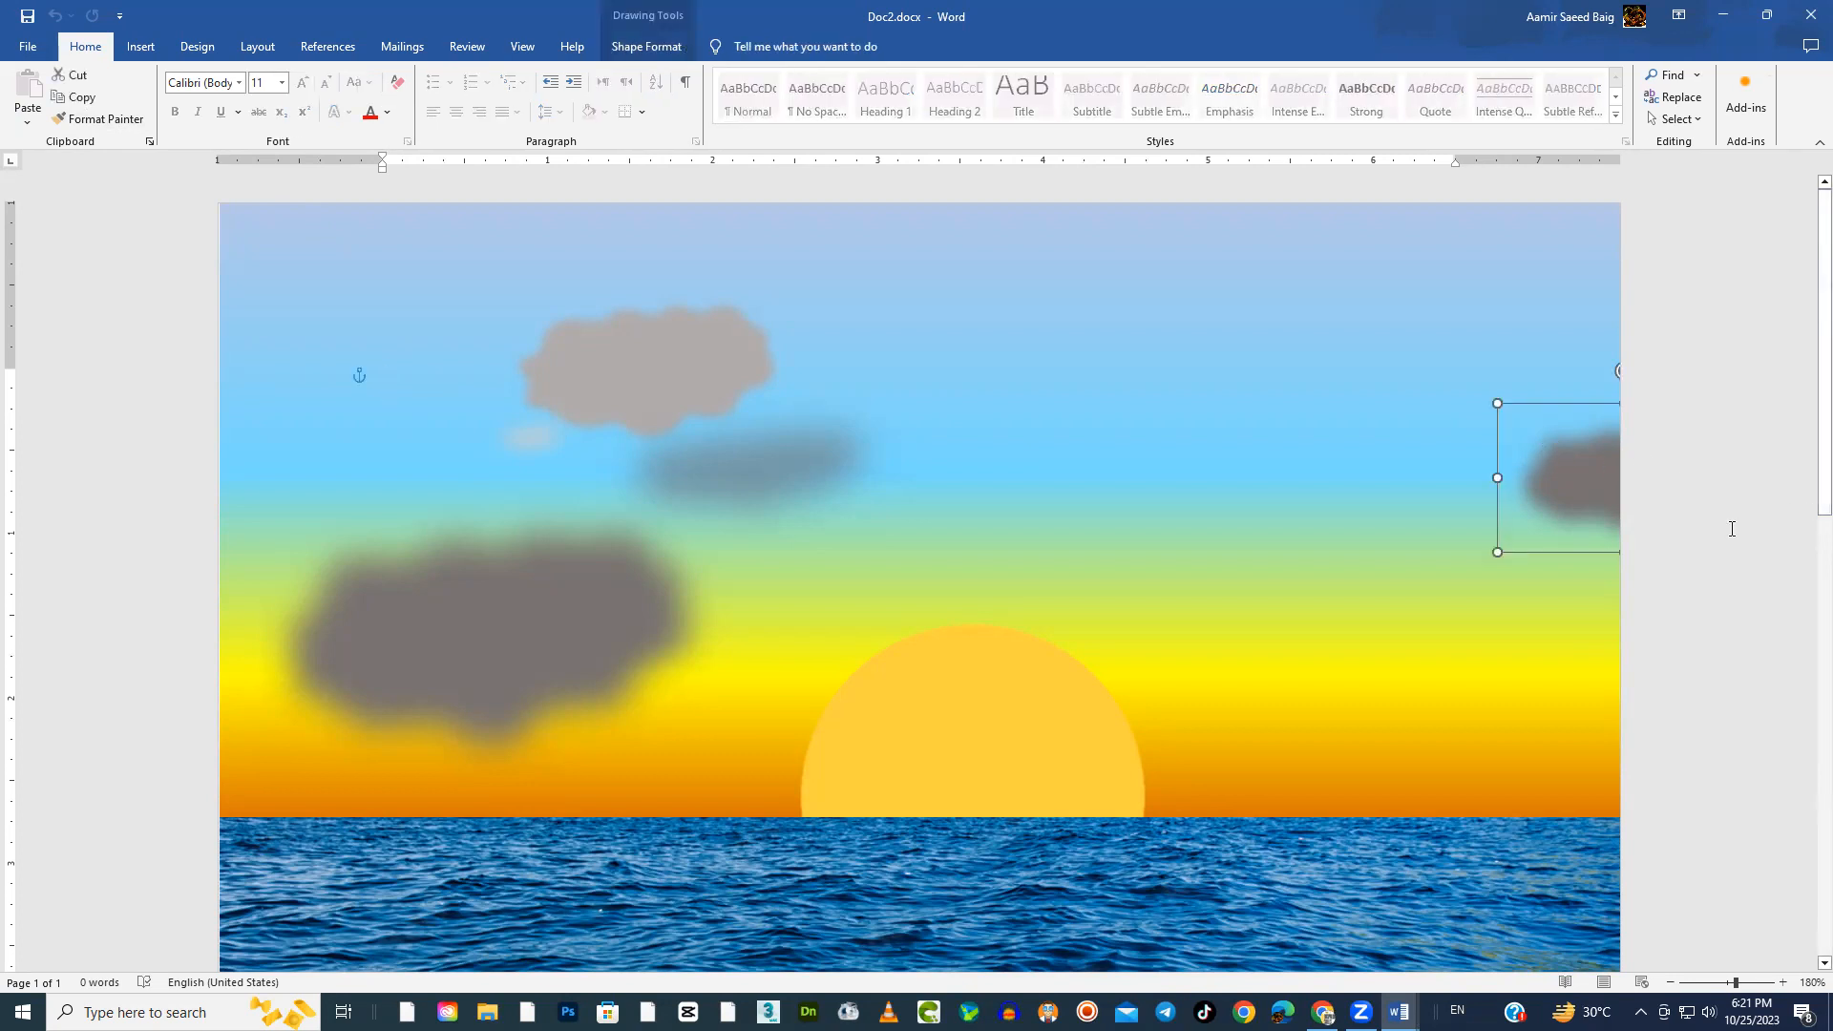
pyautogui.press('Escape')
pyautogui.click(141, 46)
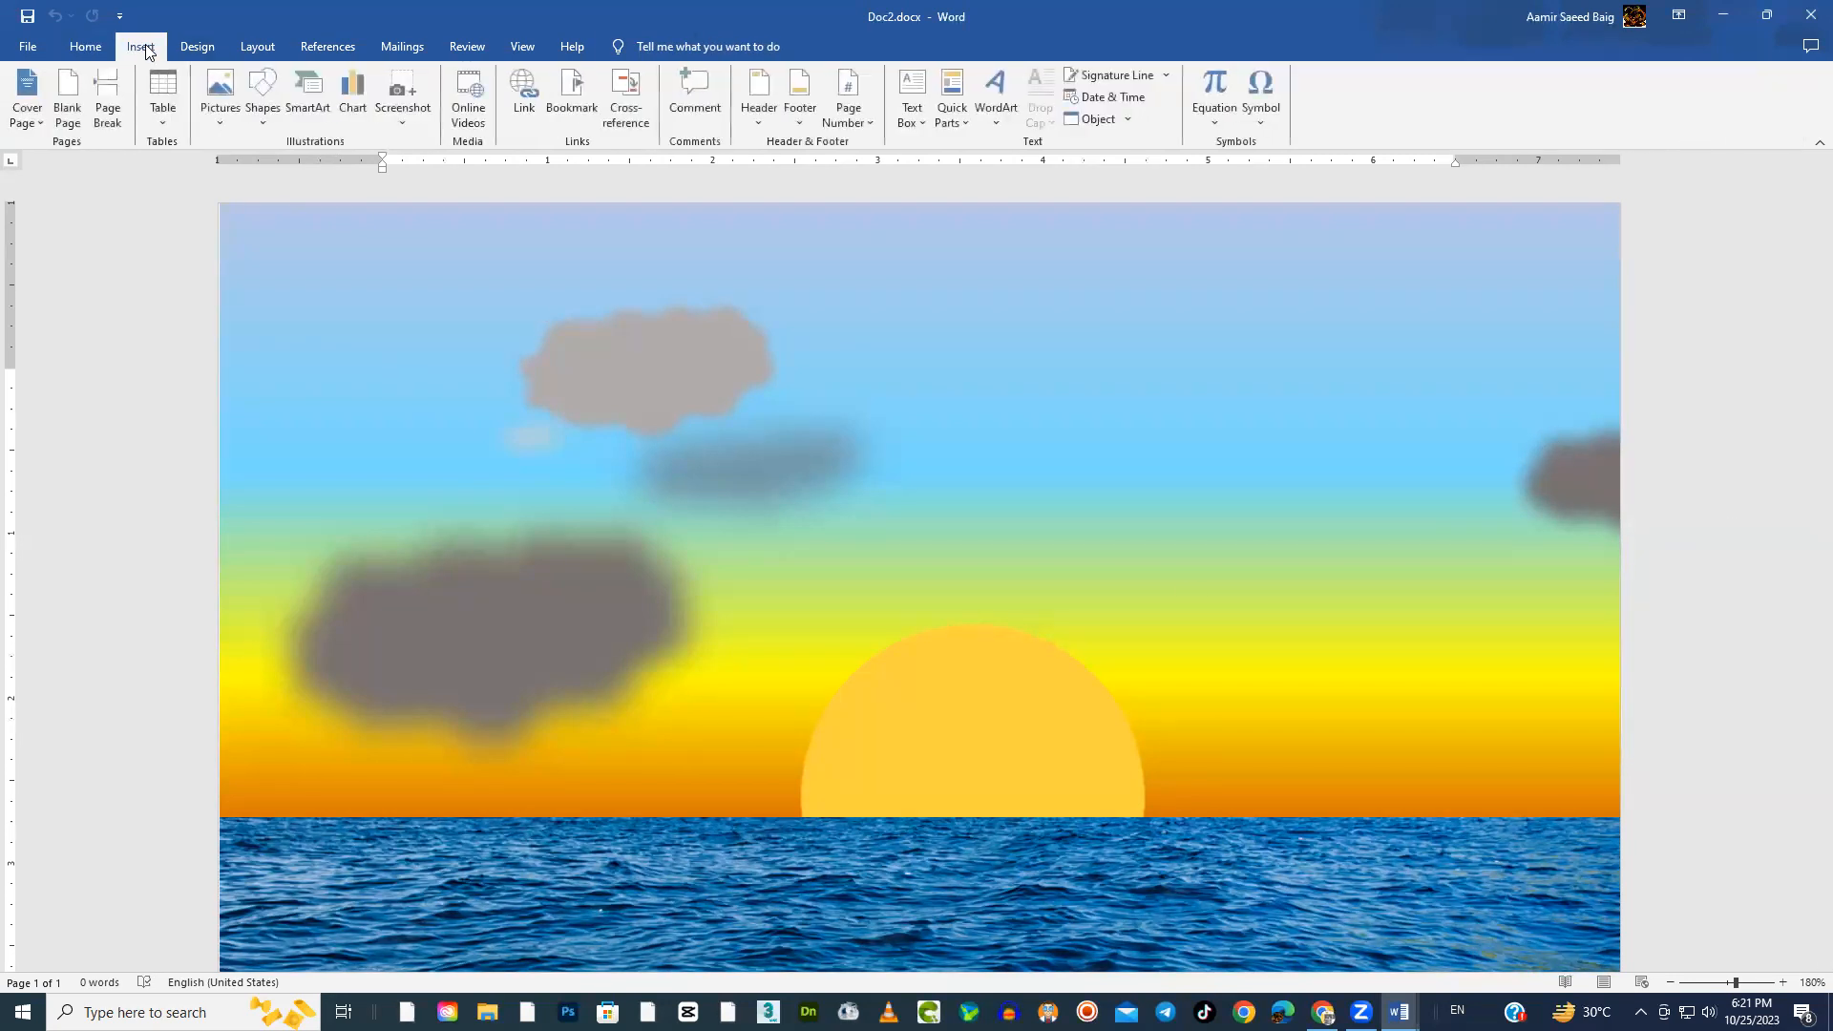
pyautogui.click(85, 48)
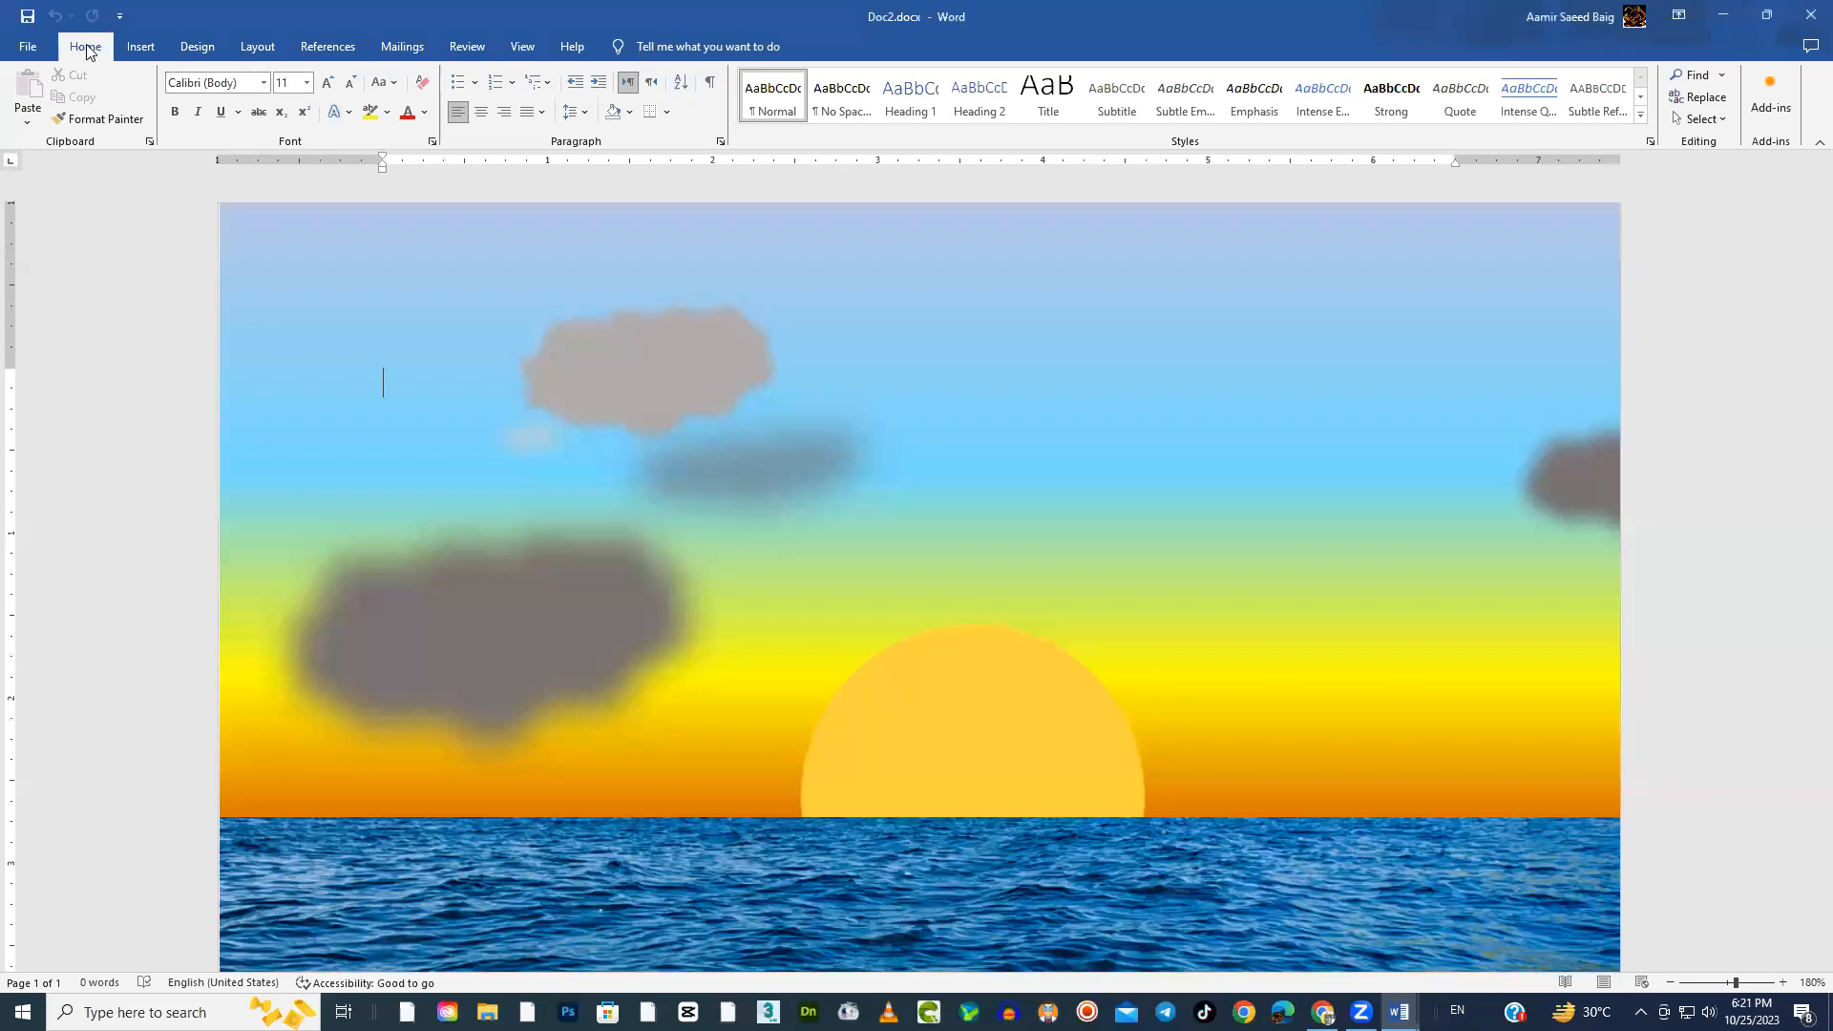
# Create a new blank document and dismiss the licence notice above the page
pyautogui.click(27, 48)
pyautogui.click(53, 141)
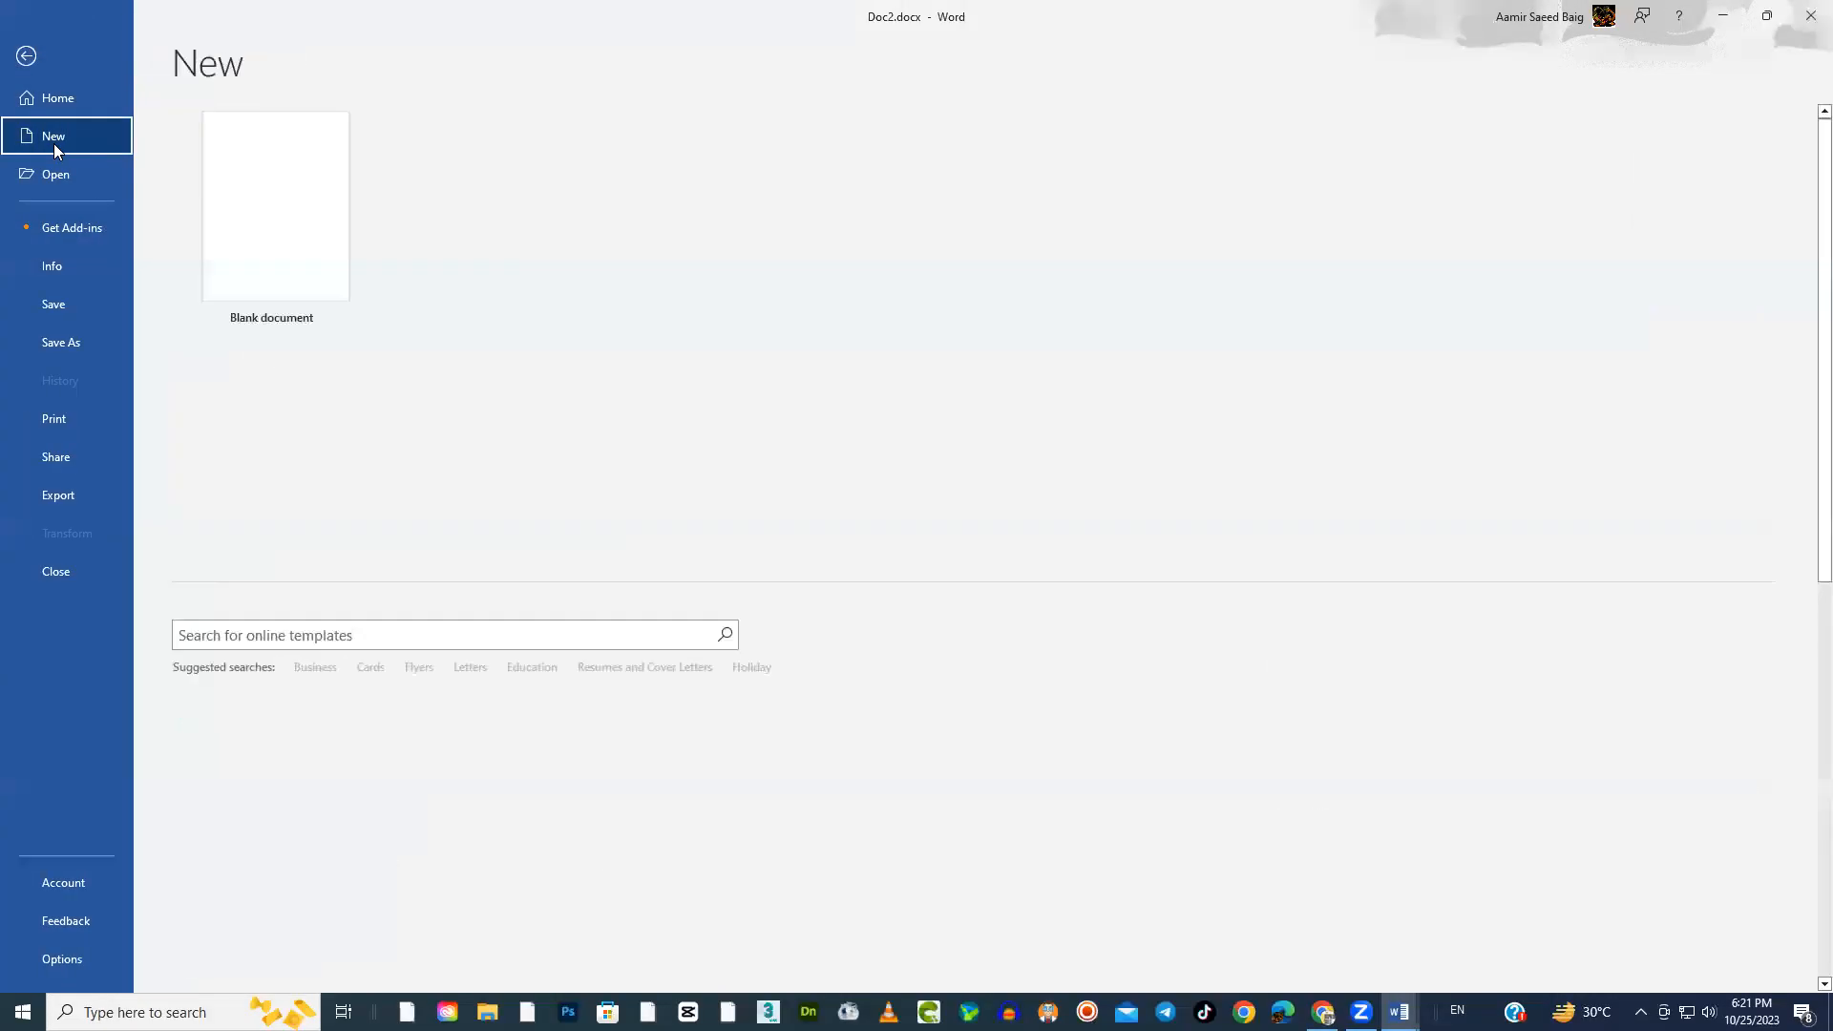
pyautogui.click(269, 244)
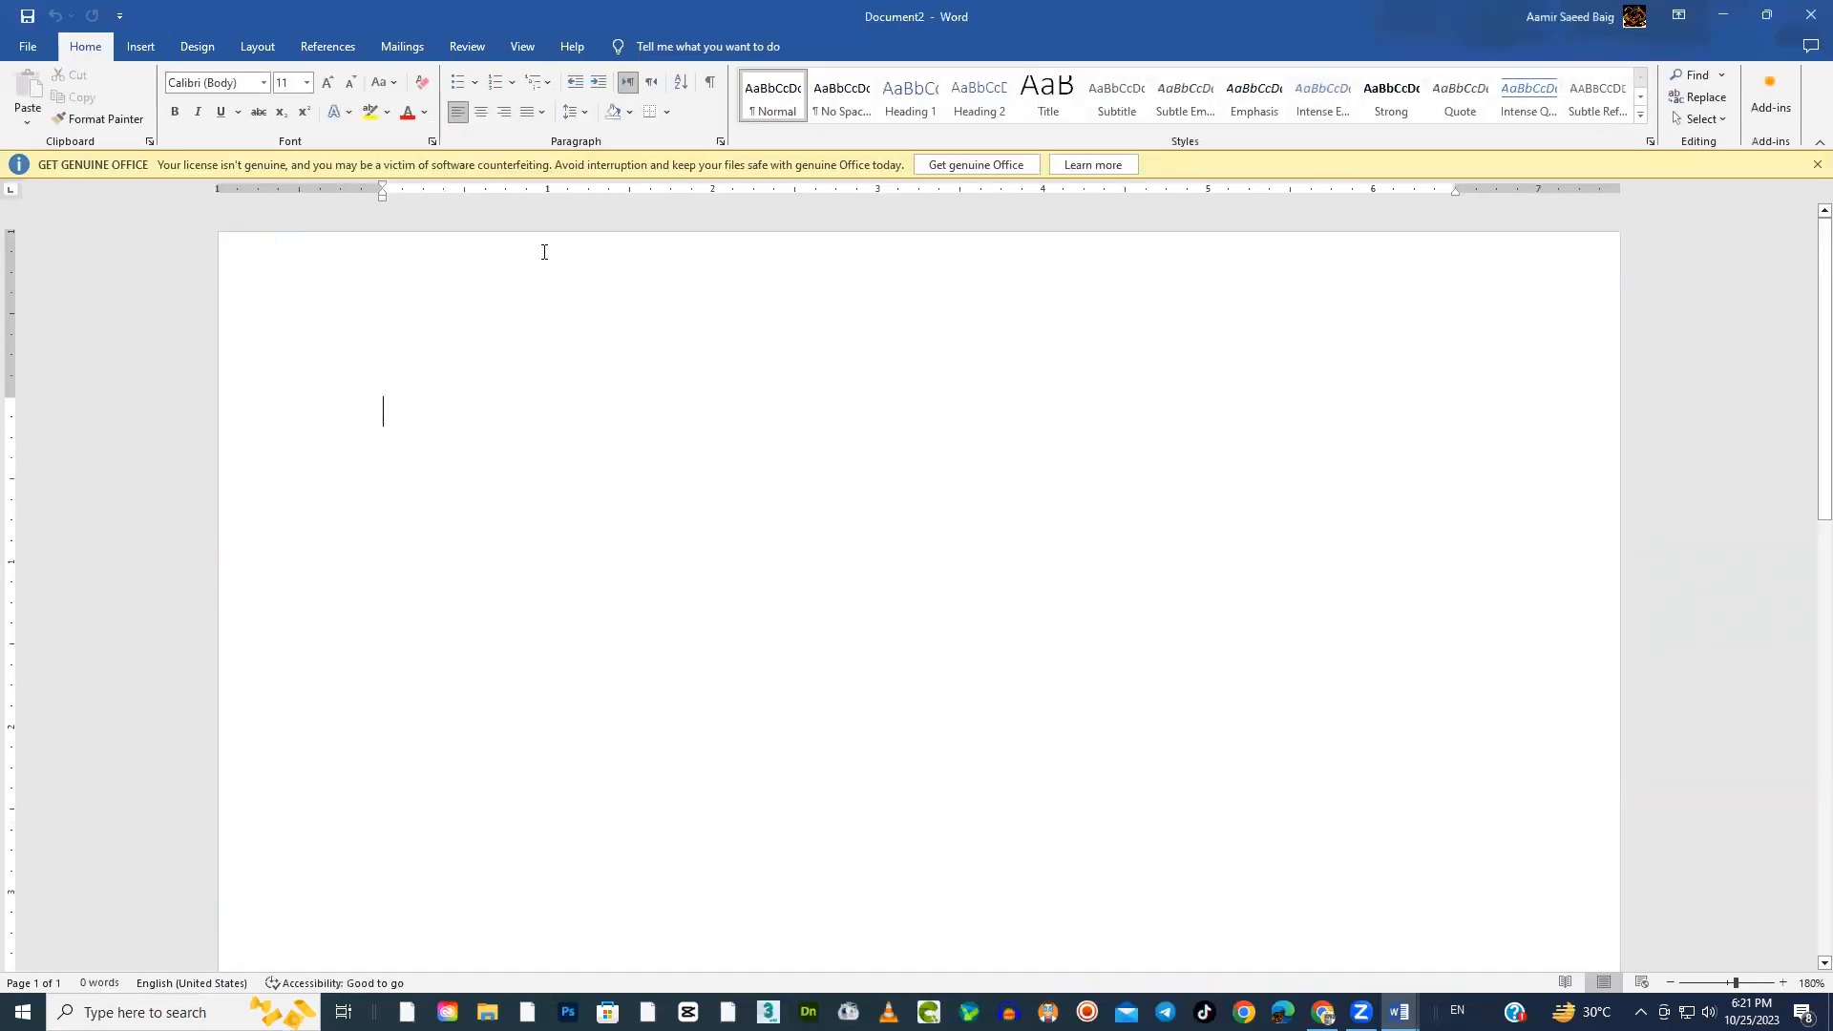
pyautogui.click(1817, 166)
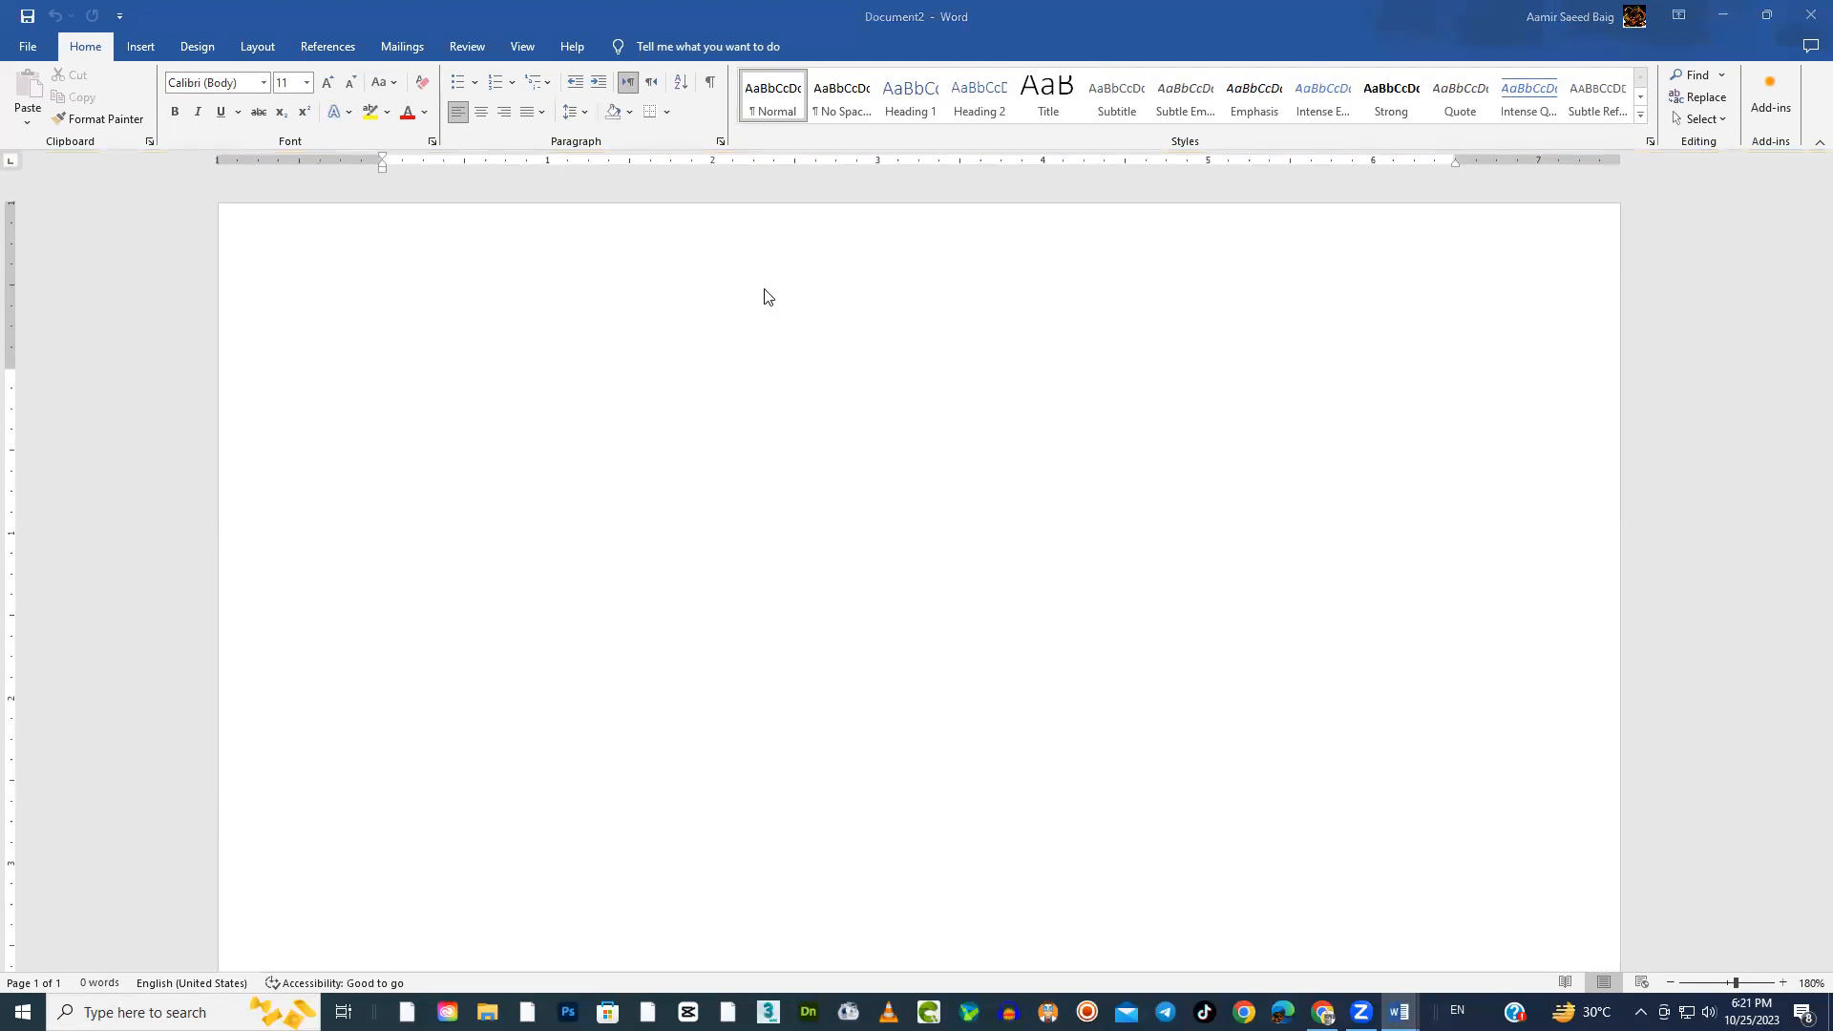
# Look over the available shapes and the sunset drawing in Doc2.docx, and return to the blank document
pyautogui.click(143, 48)
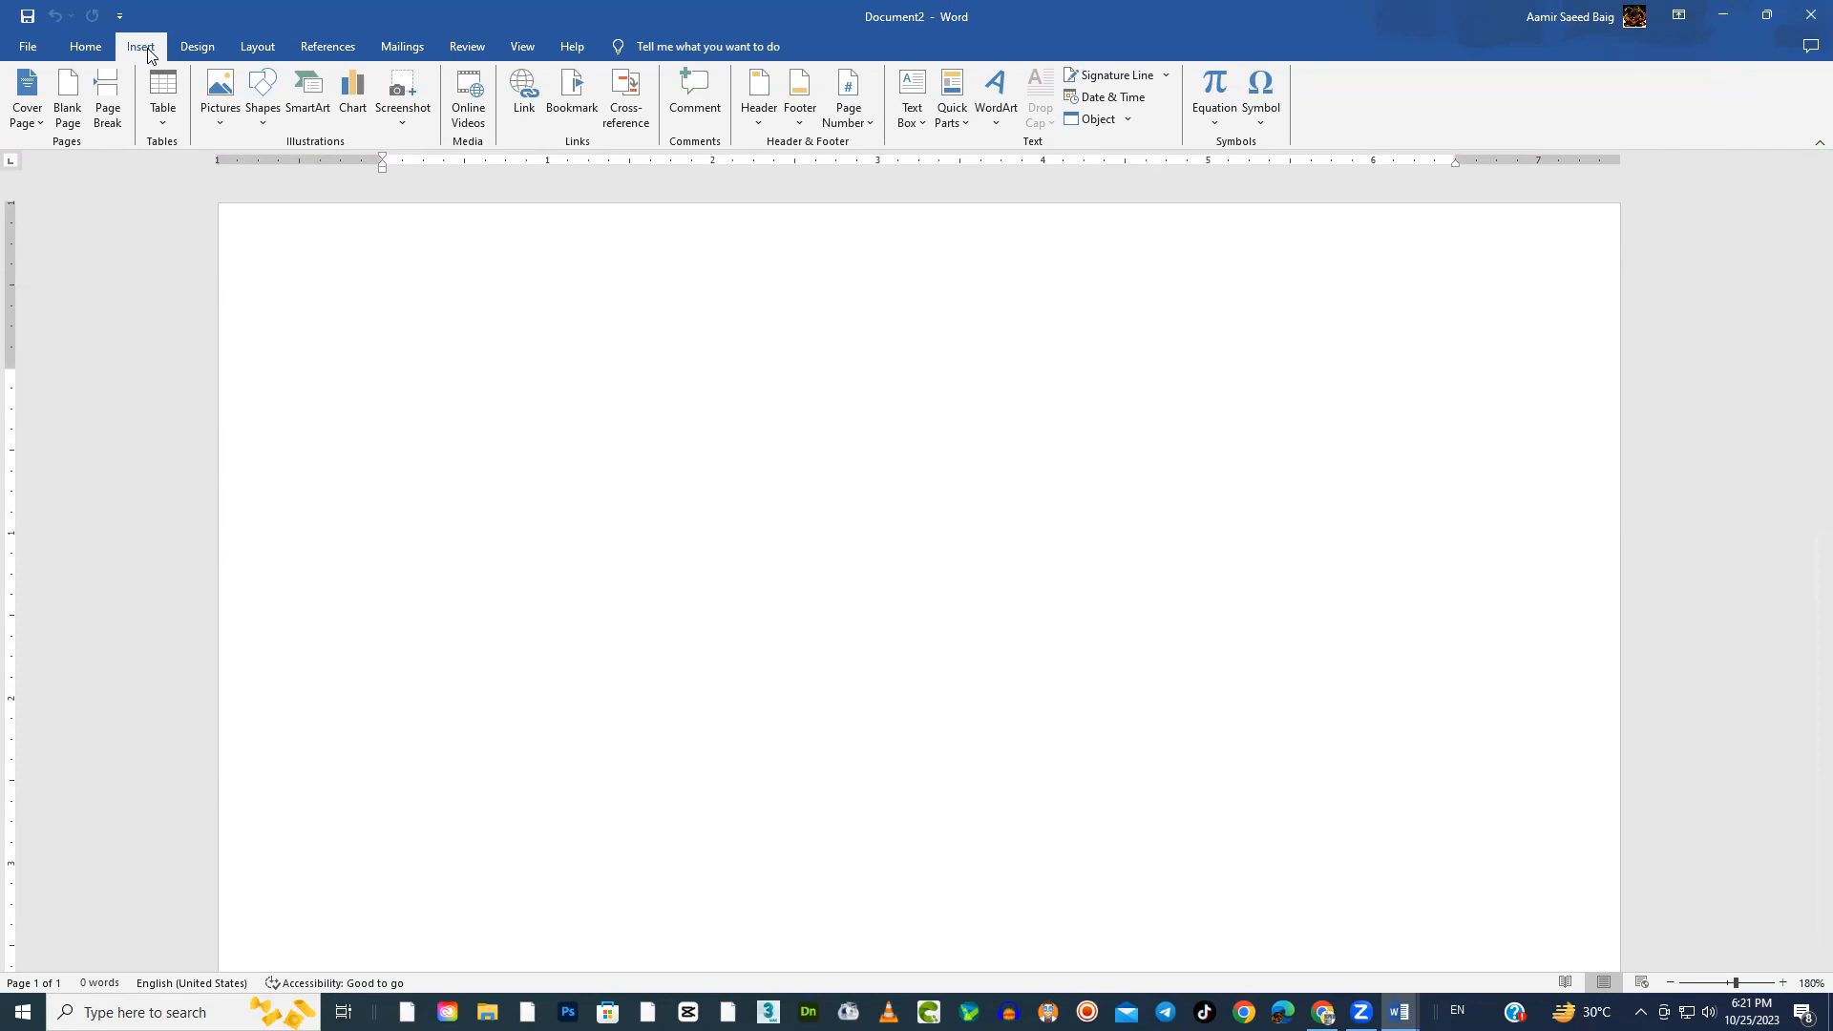
pyautogui.click(265, 125)
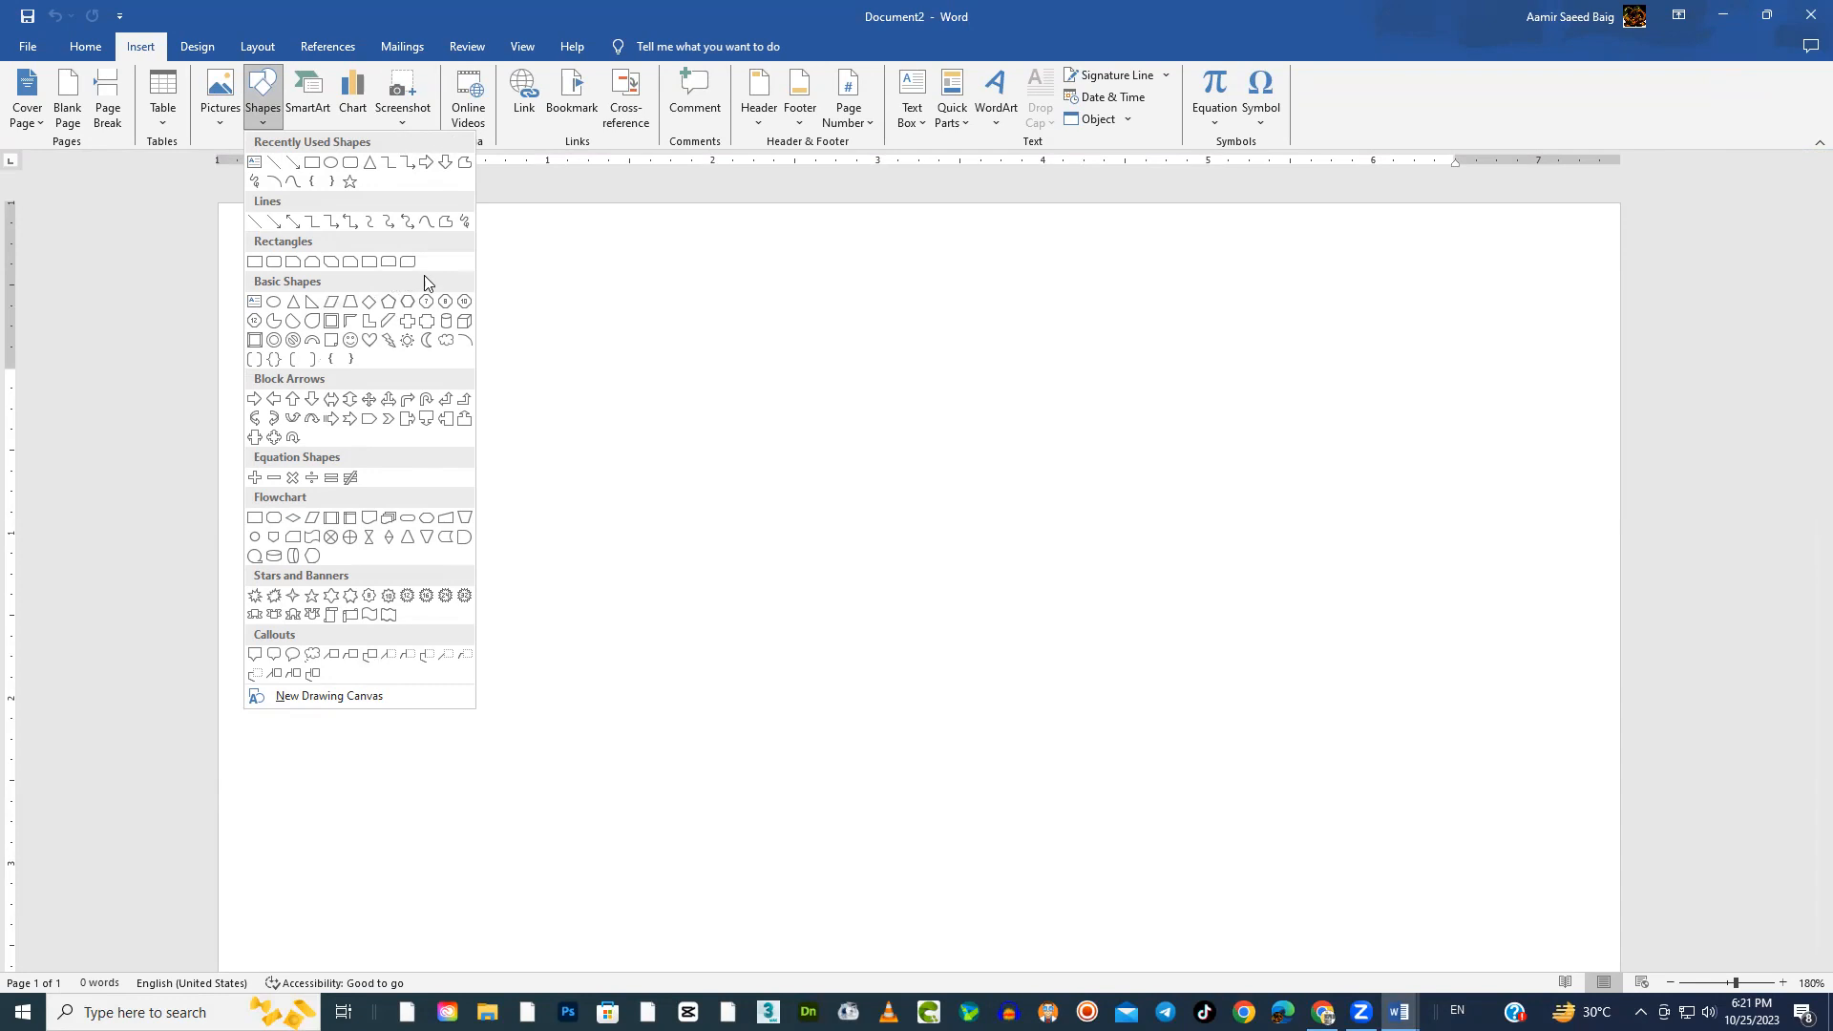
pyautogui.click(693, 302)
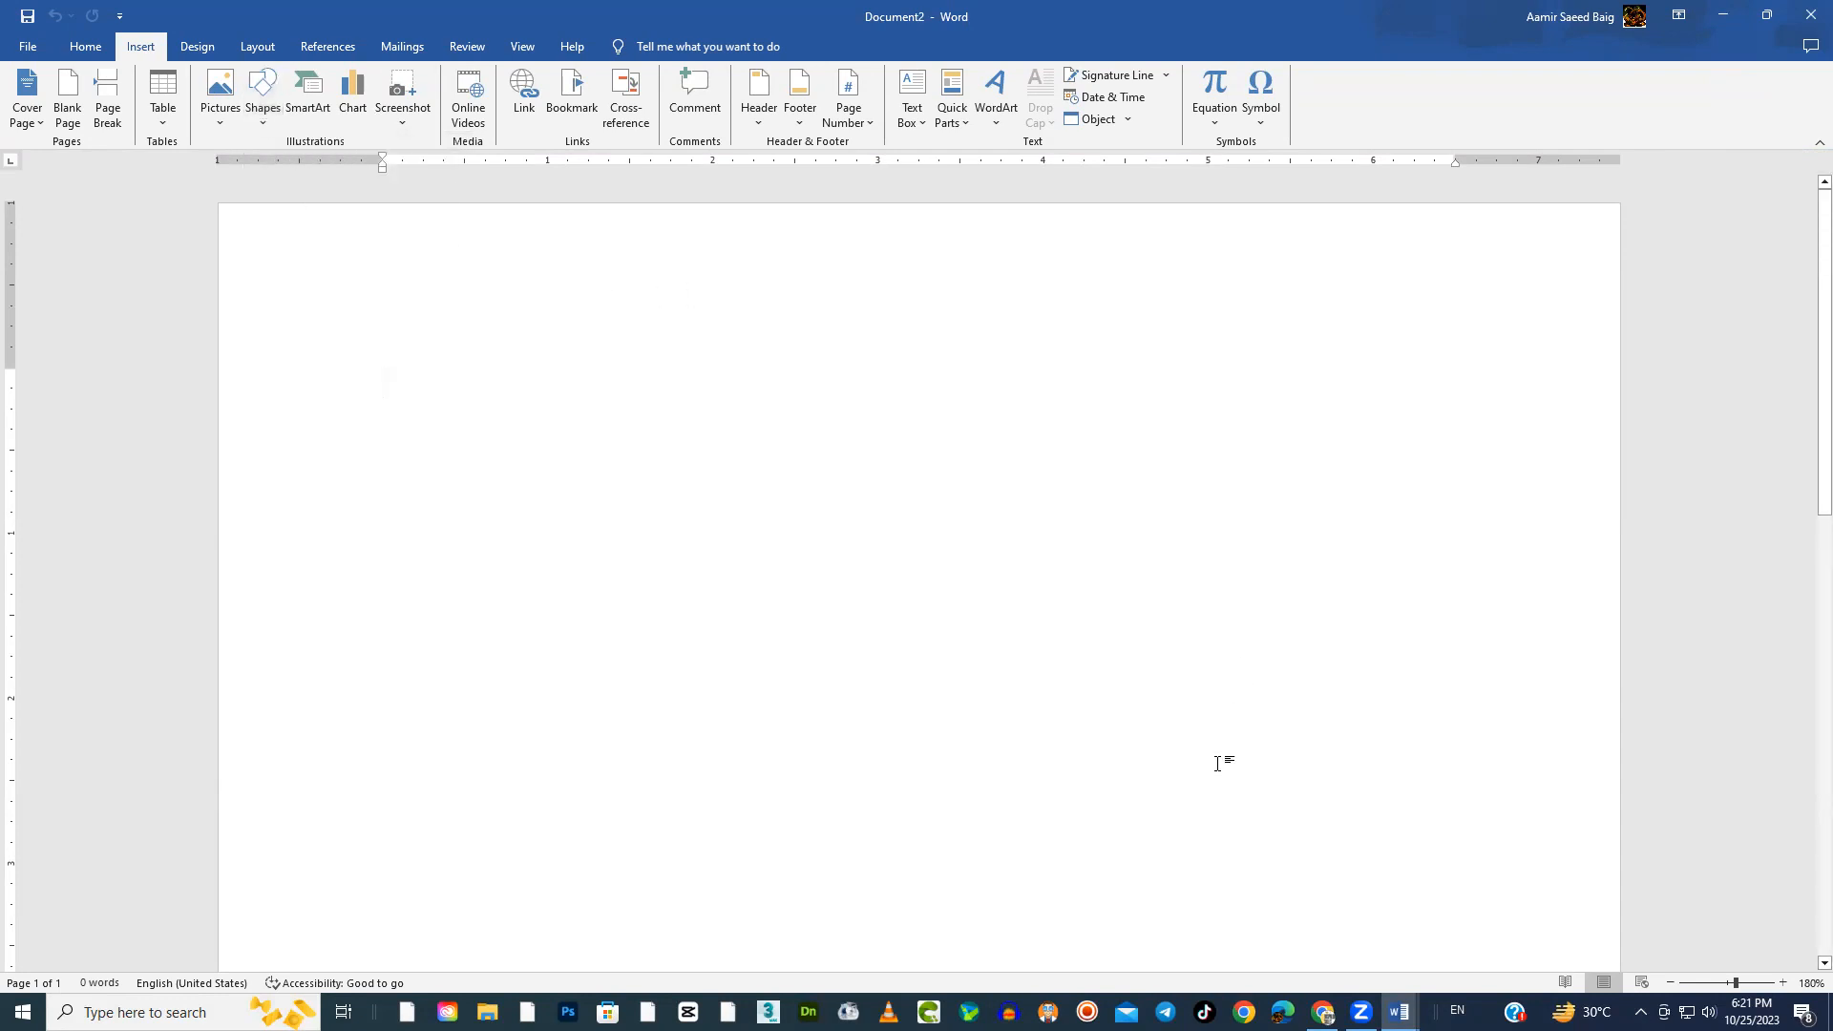
pyautogui.moveTo(1399, 1012)
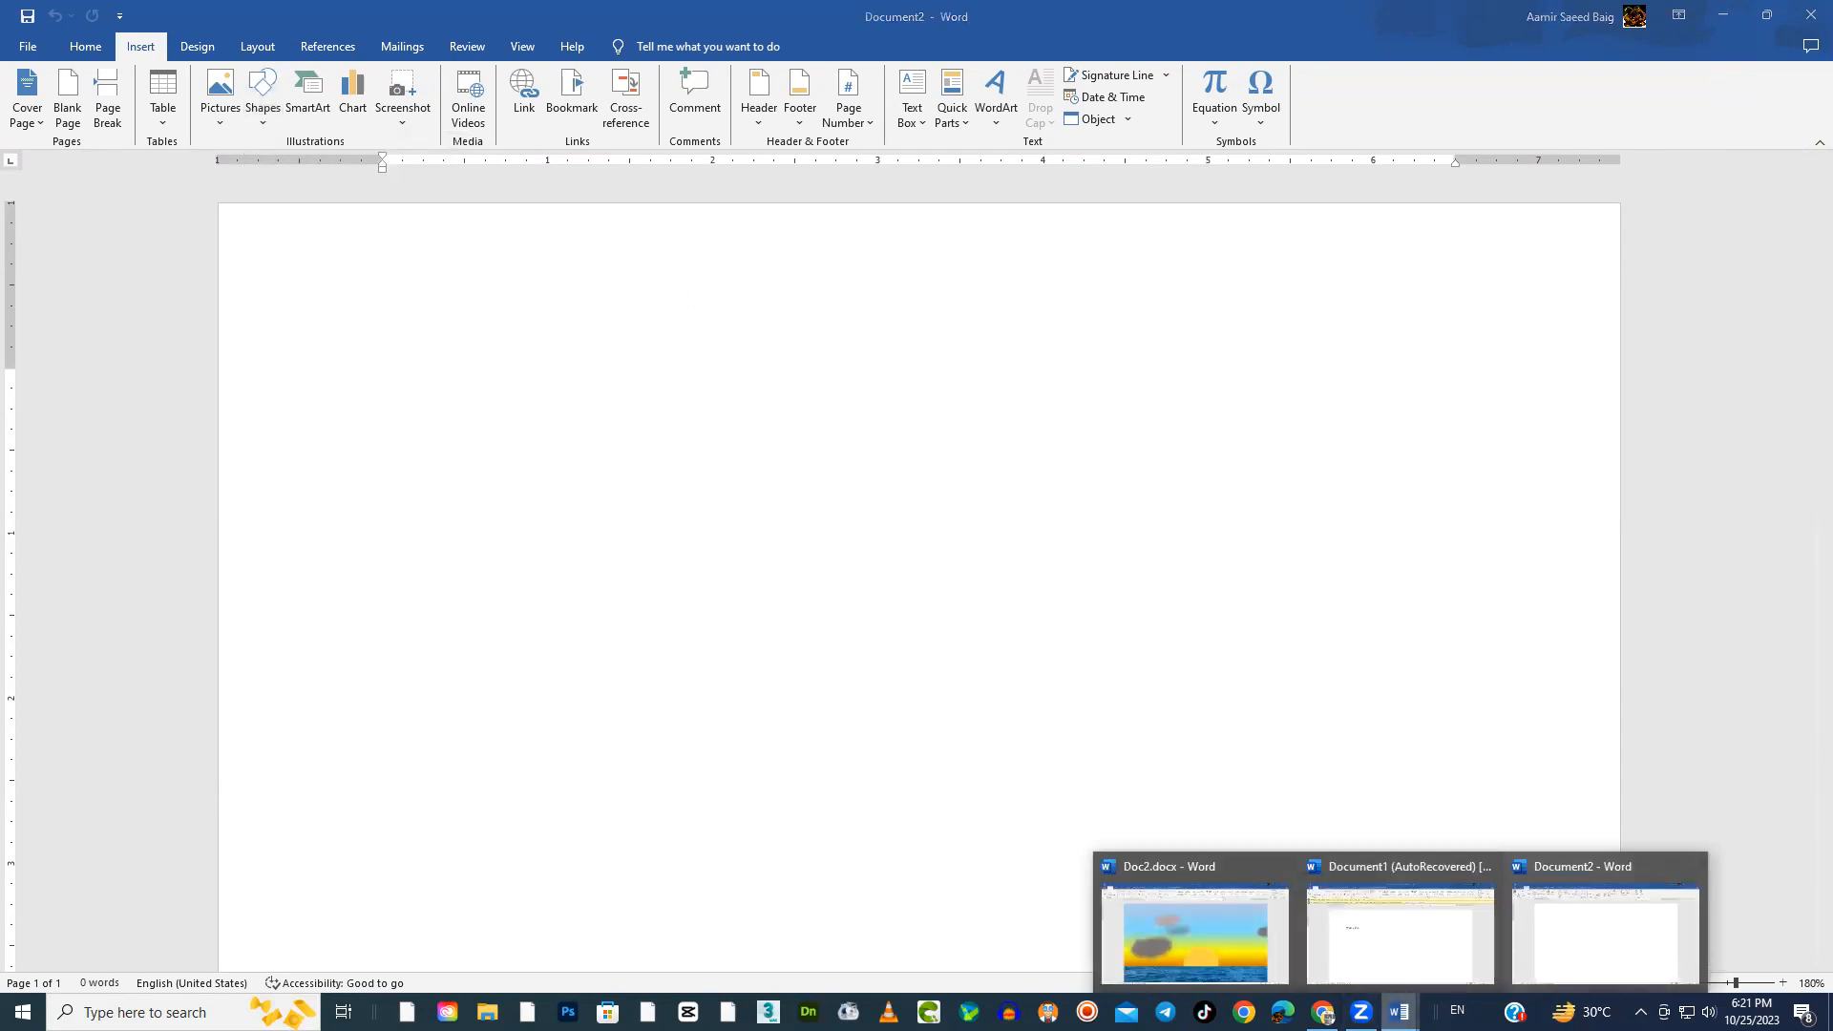
pyautogui.click(1194, 945)
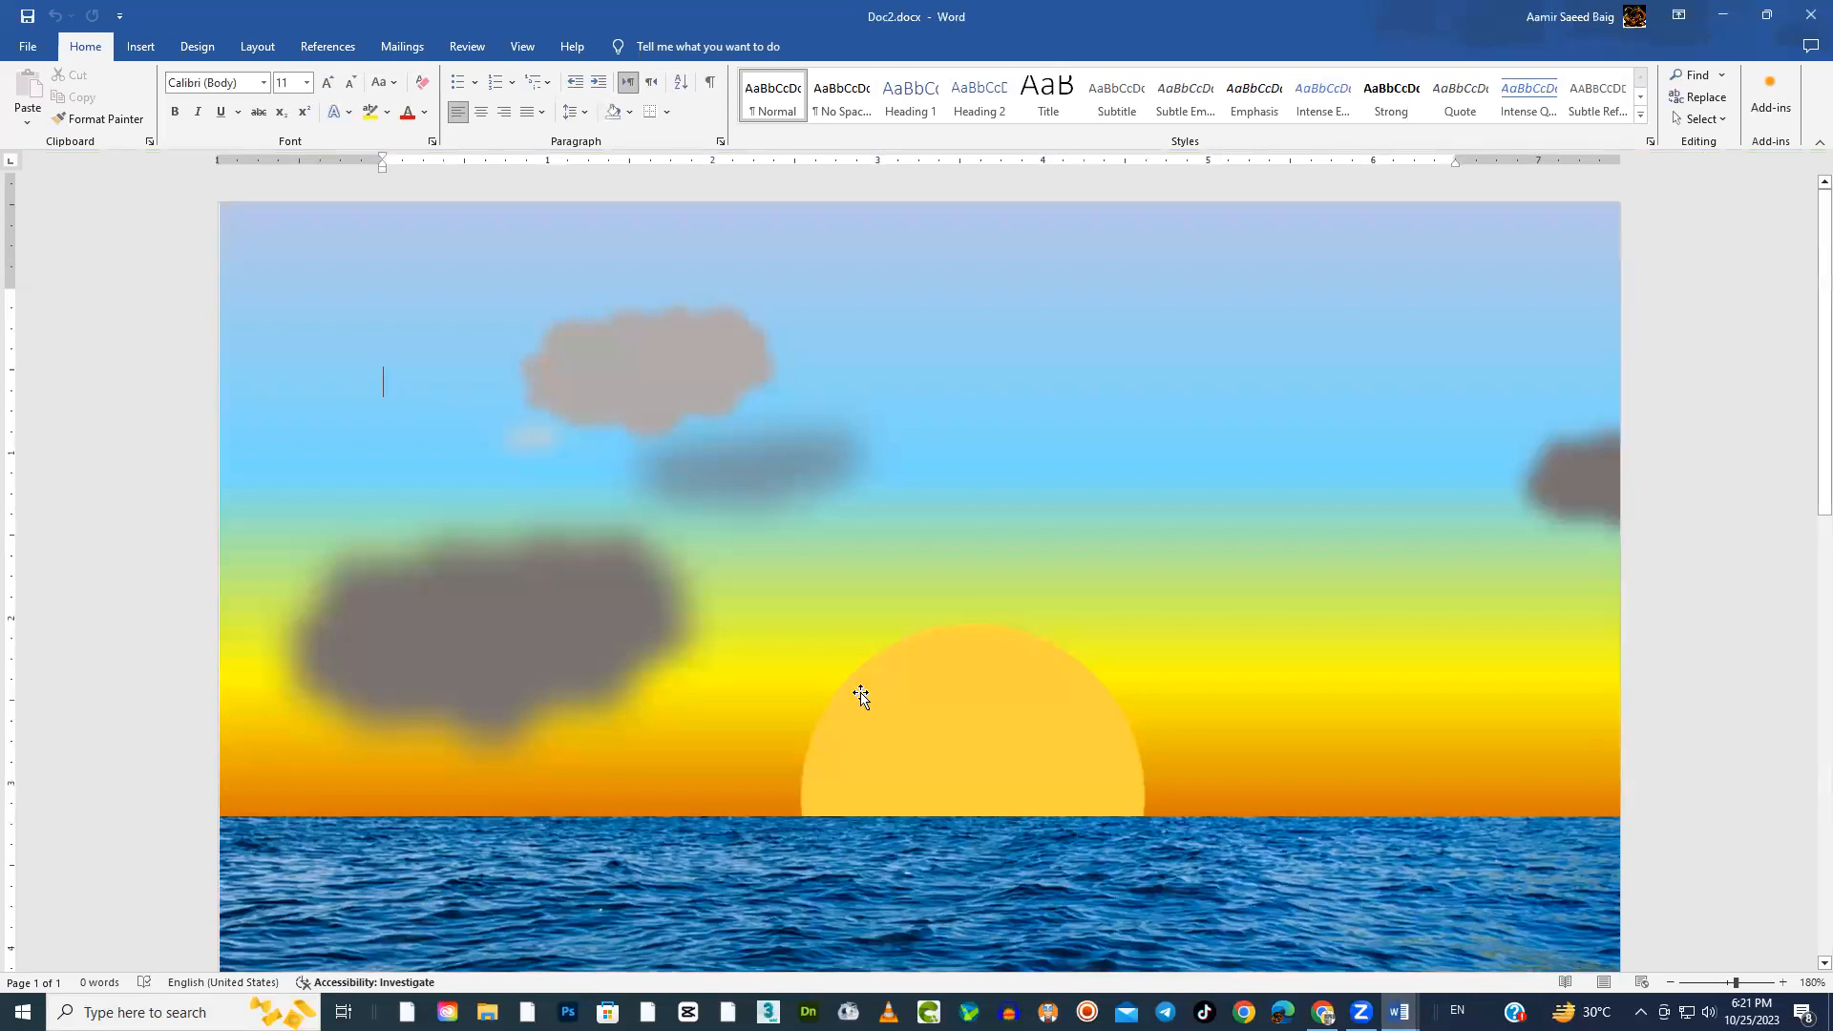
pyautogui.scroll(-3, 859, 697)
pyautogui.scroll(3, 860, 696)
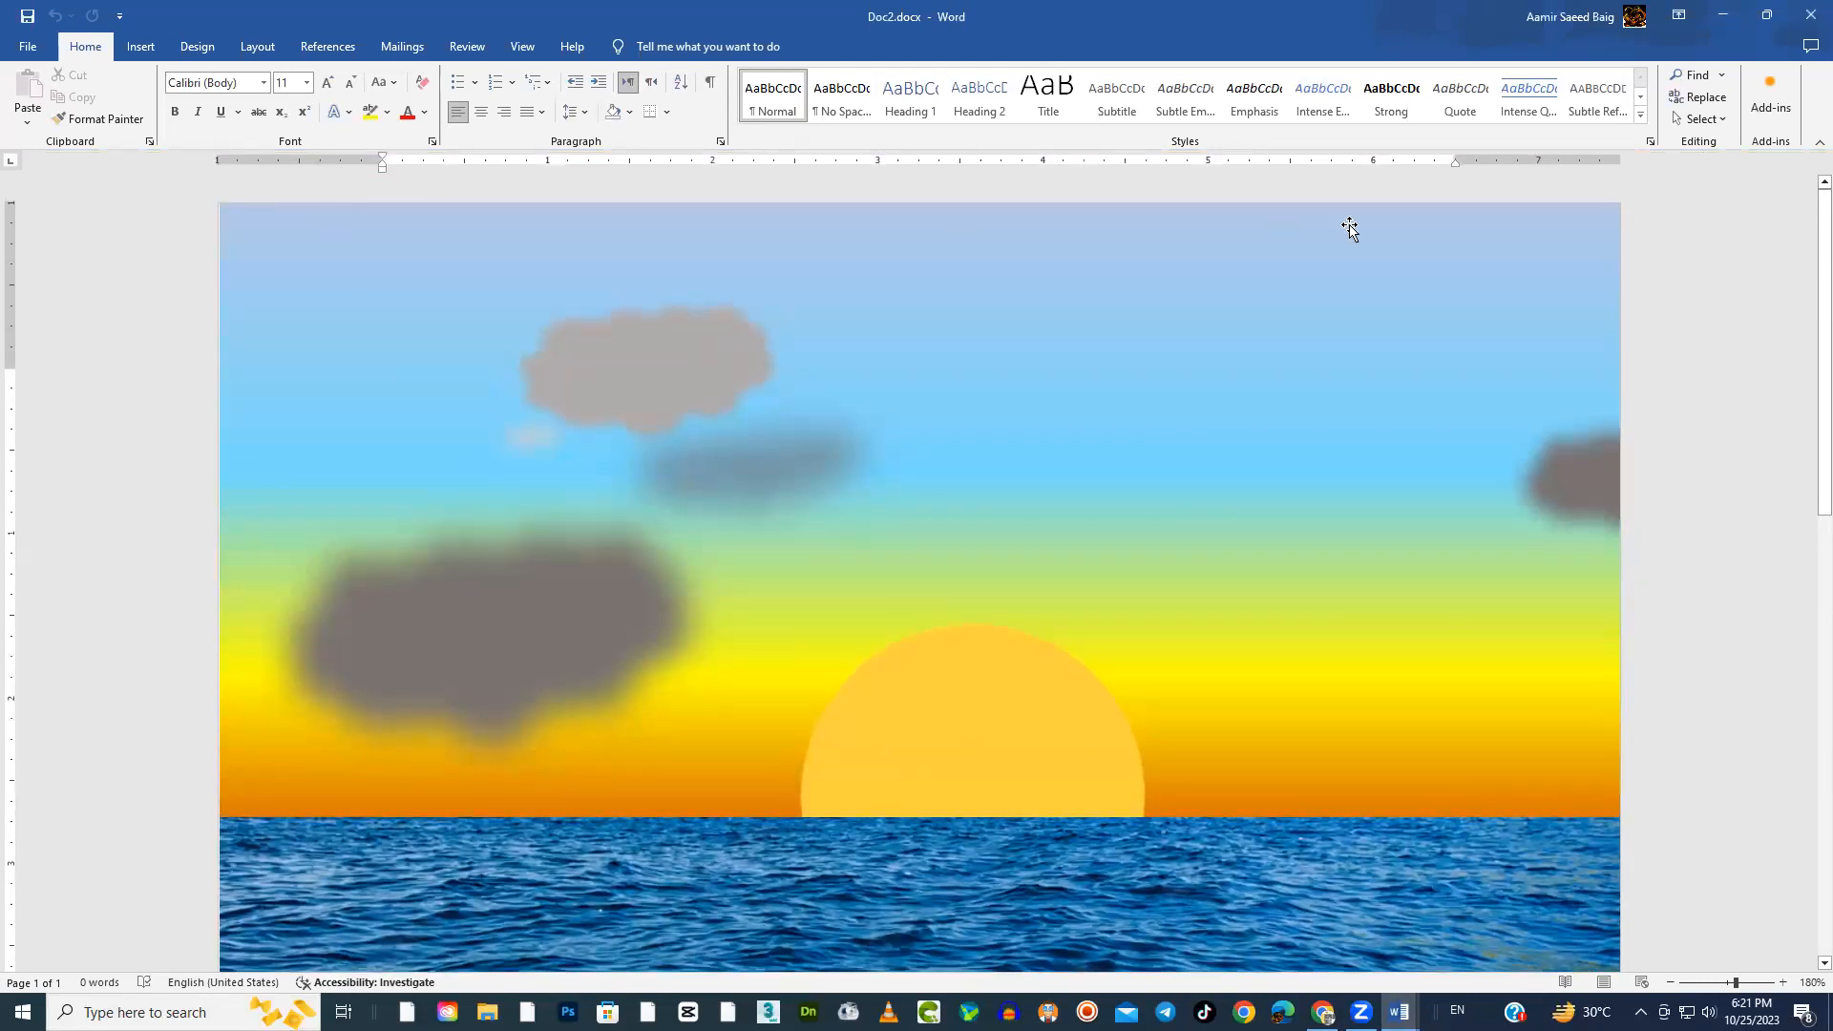
pyautogui.hotkey('alt', 'Tab')
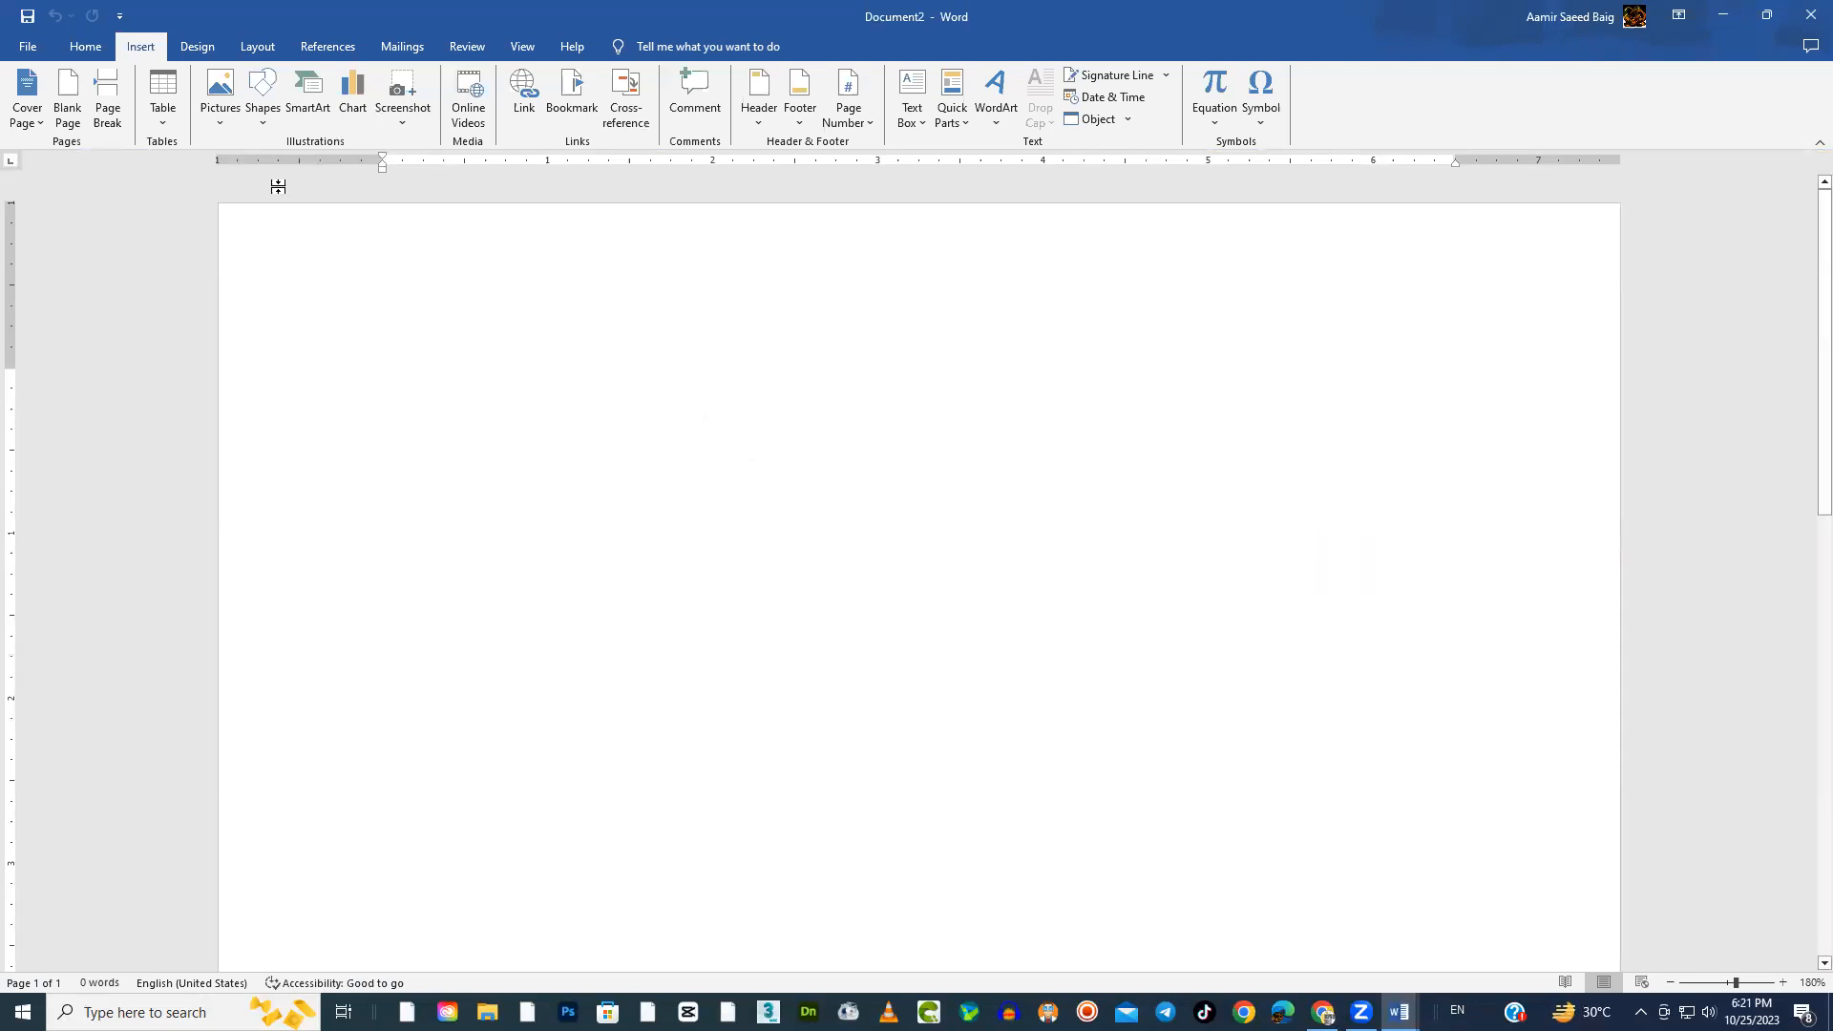
# Draw a rectangle about 1.3" wide and 1.19" high near the page's upper left and apply the orange filled shape style
pyautogui.click(264, 120)
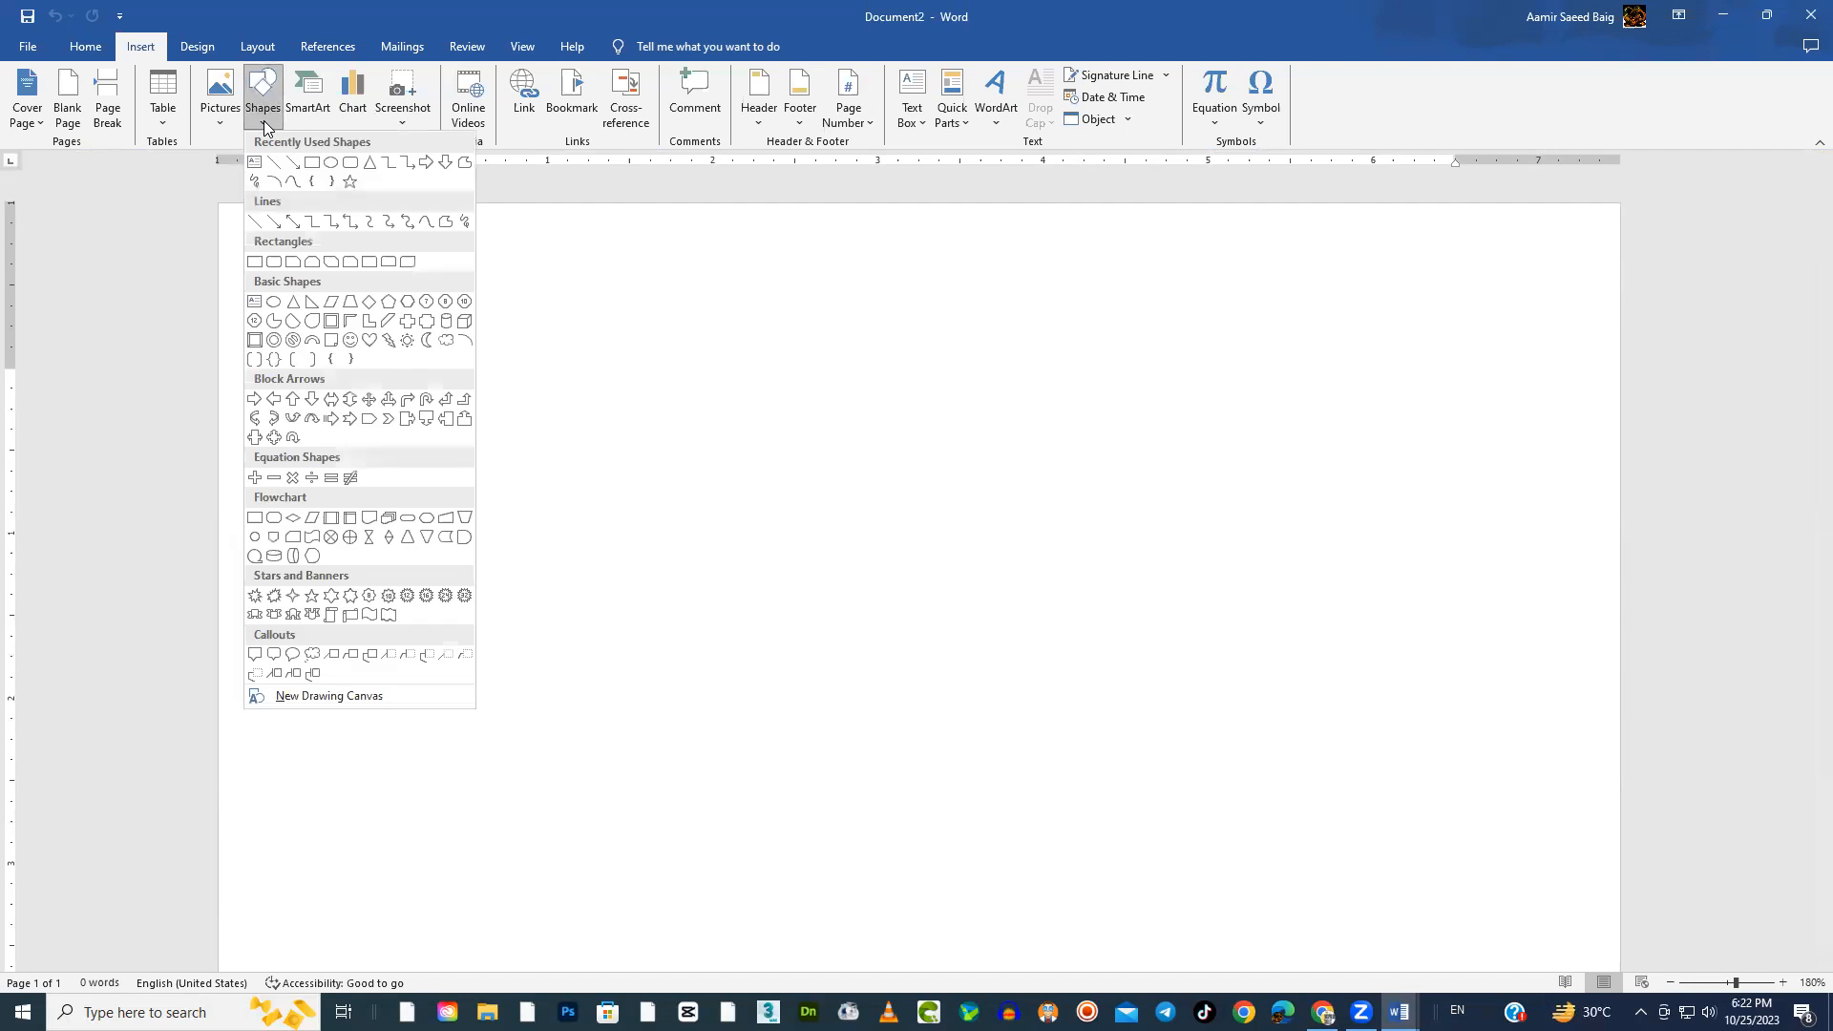
pyautogui.click(314, 164)
pyautogui.moveTo(471, 346); pyautogui.dragTo(687, 544)
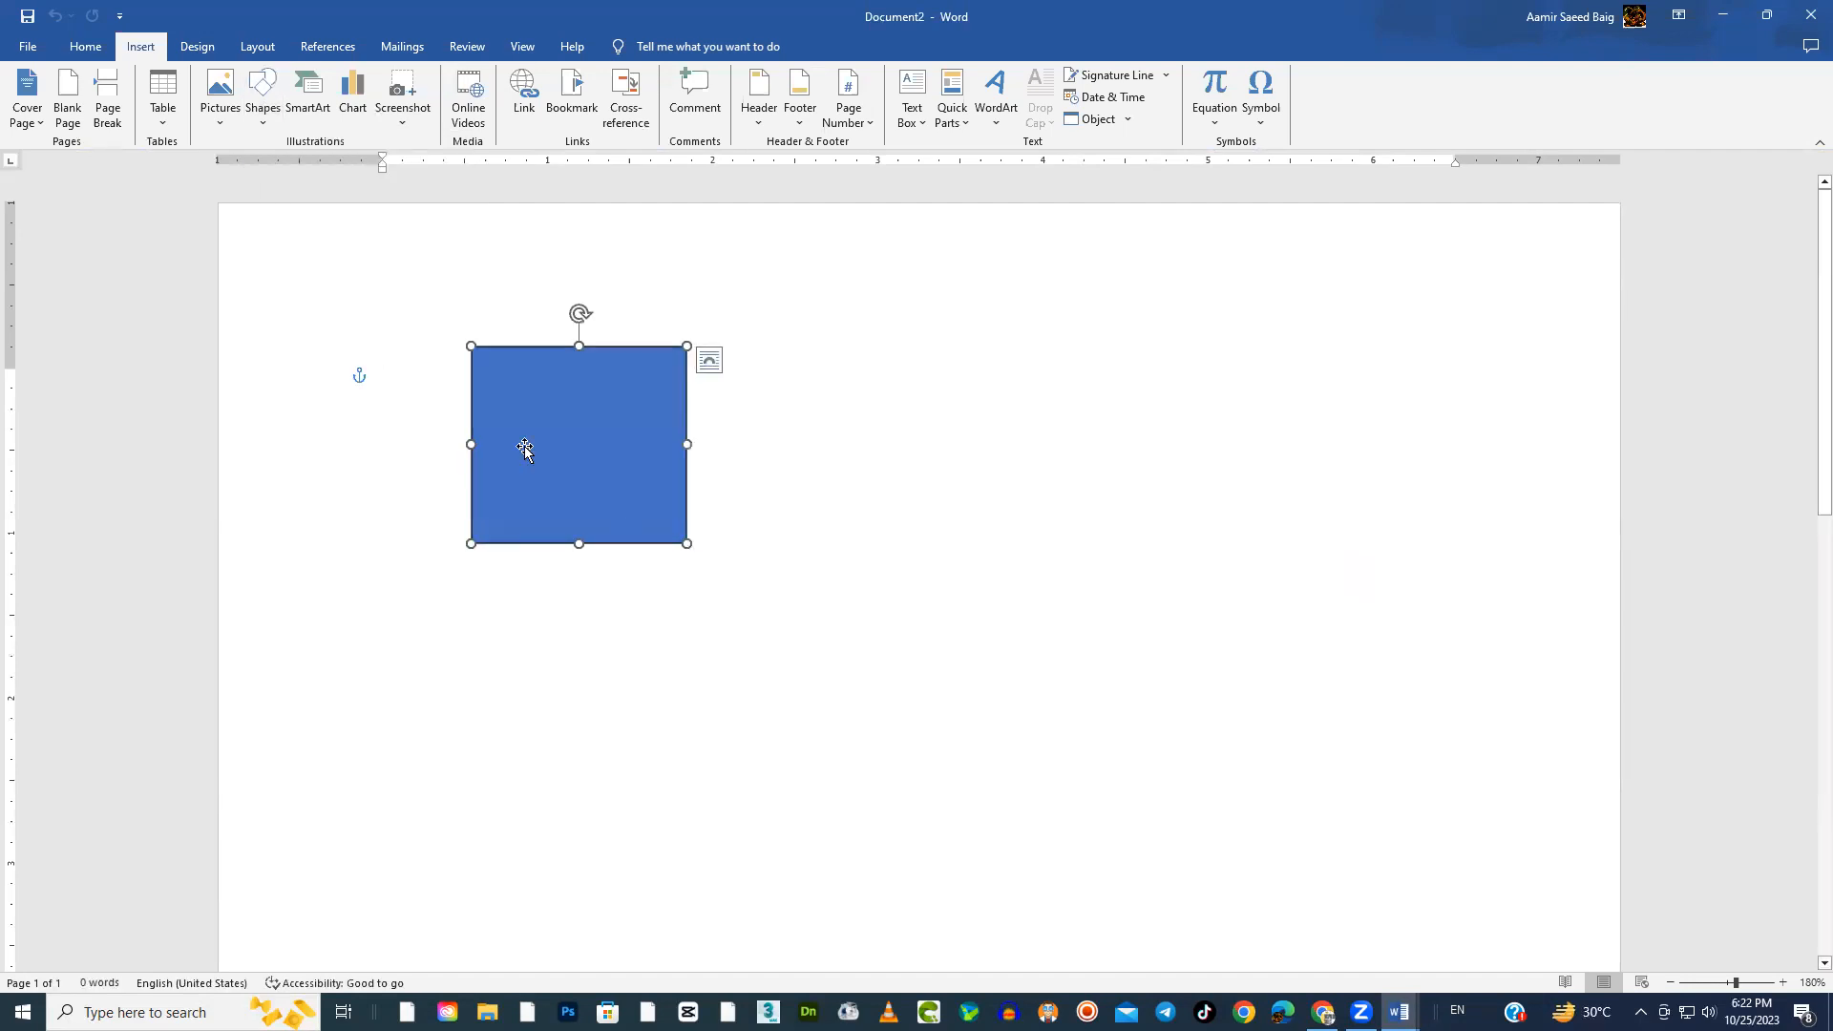
pyautogui.click(394, 103)
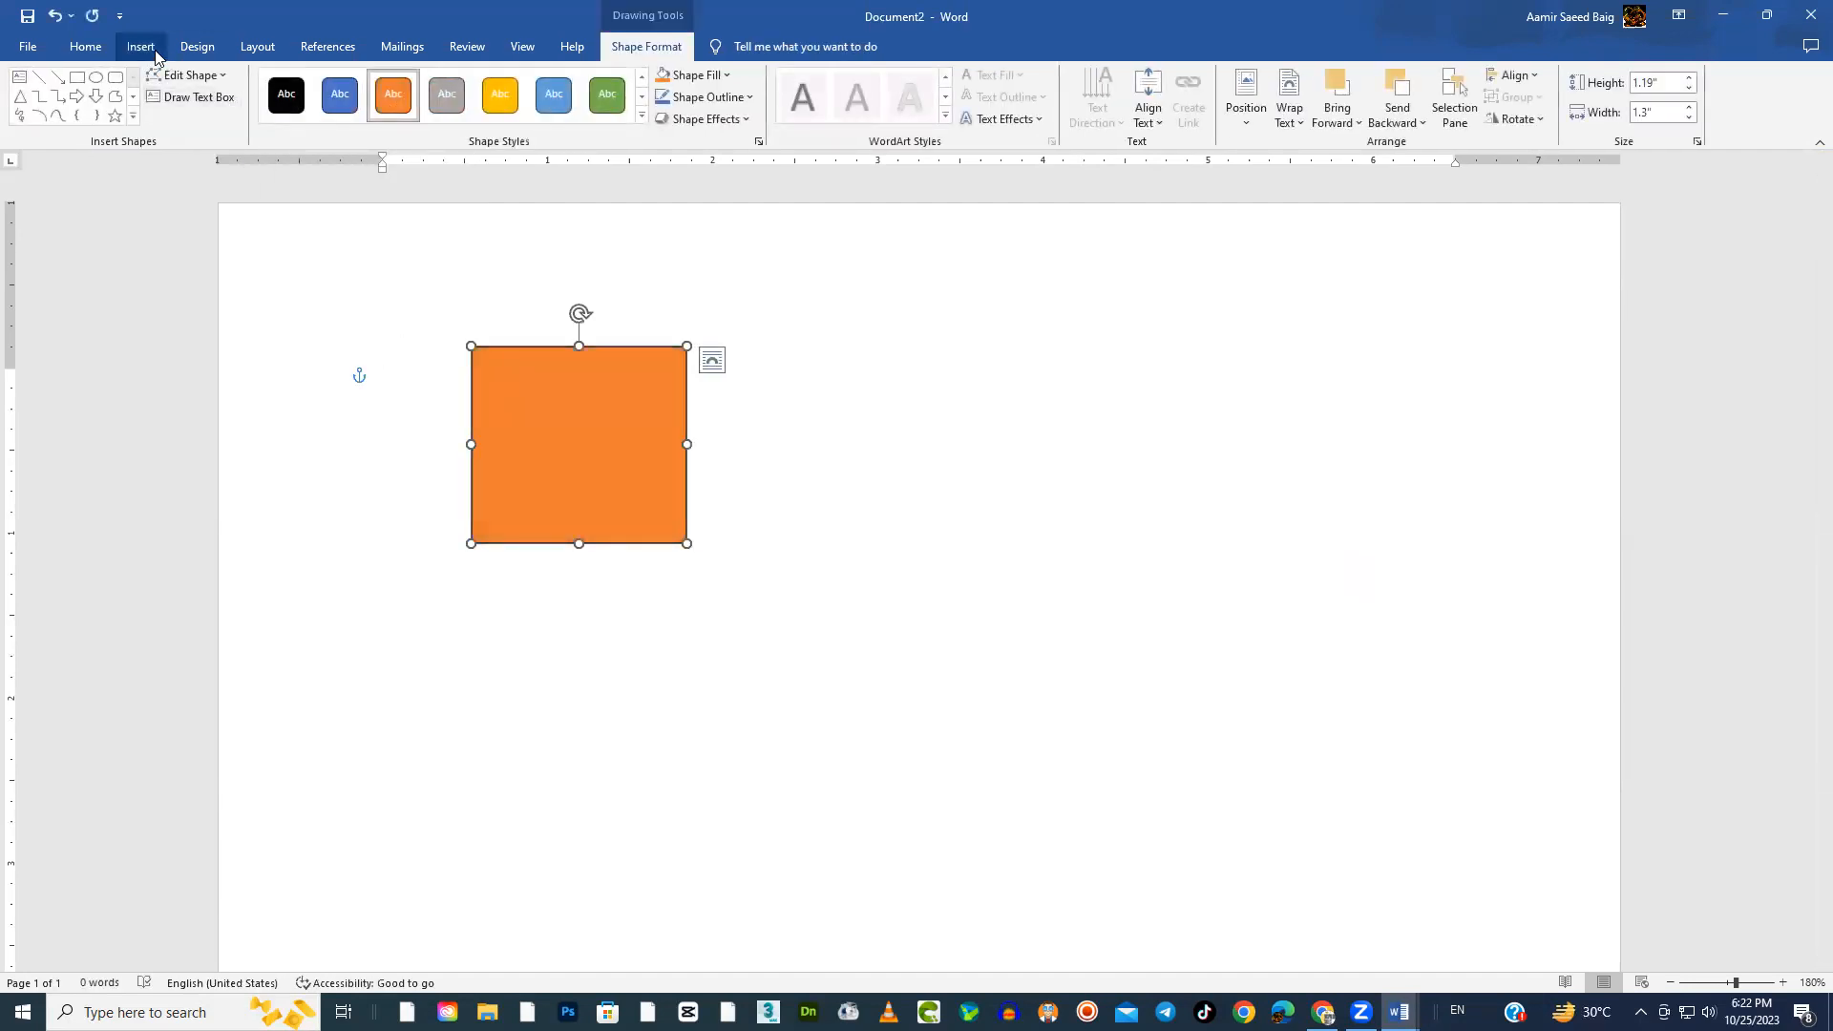
# Draw an oval about 1.43" wide and 1.47" high overlapping the lower-right corner of the orange rectangle
pyautogui.click(140, 47)
pyautogui.click(223, 129)
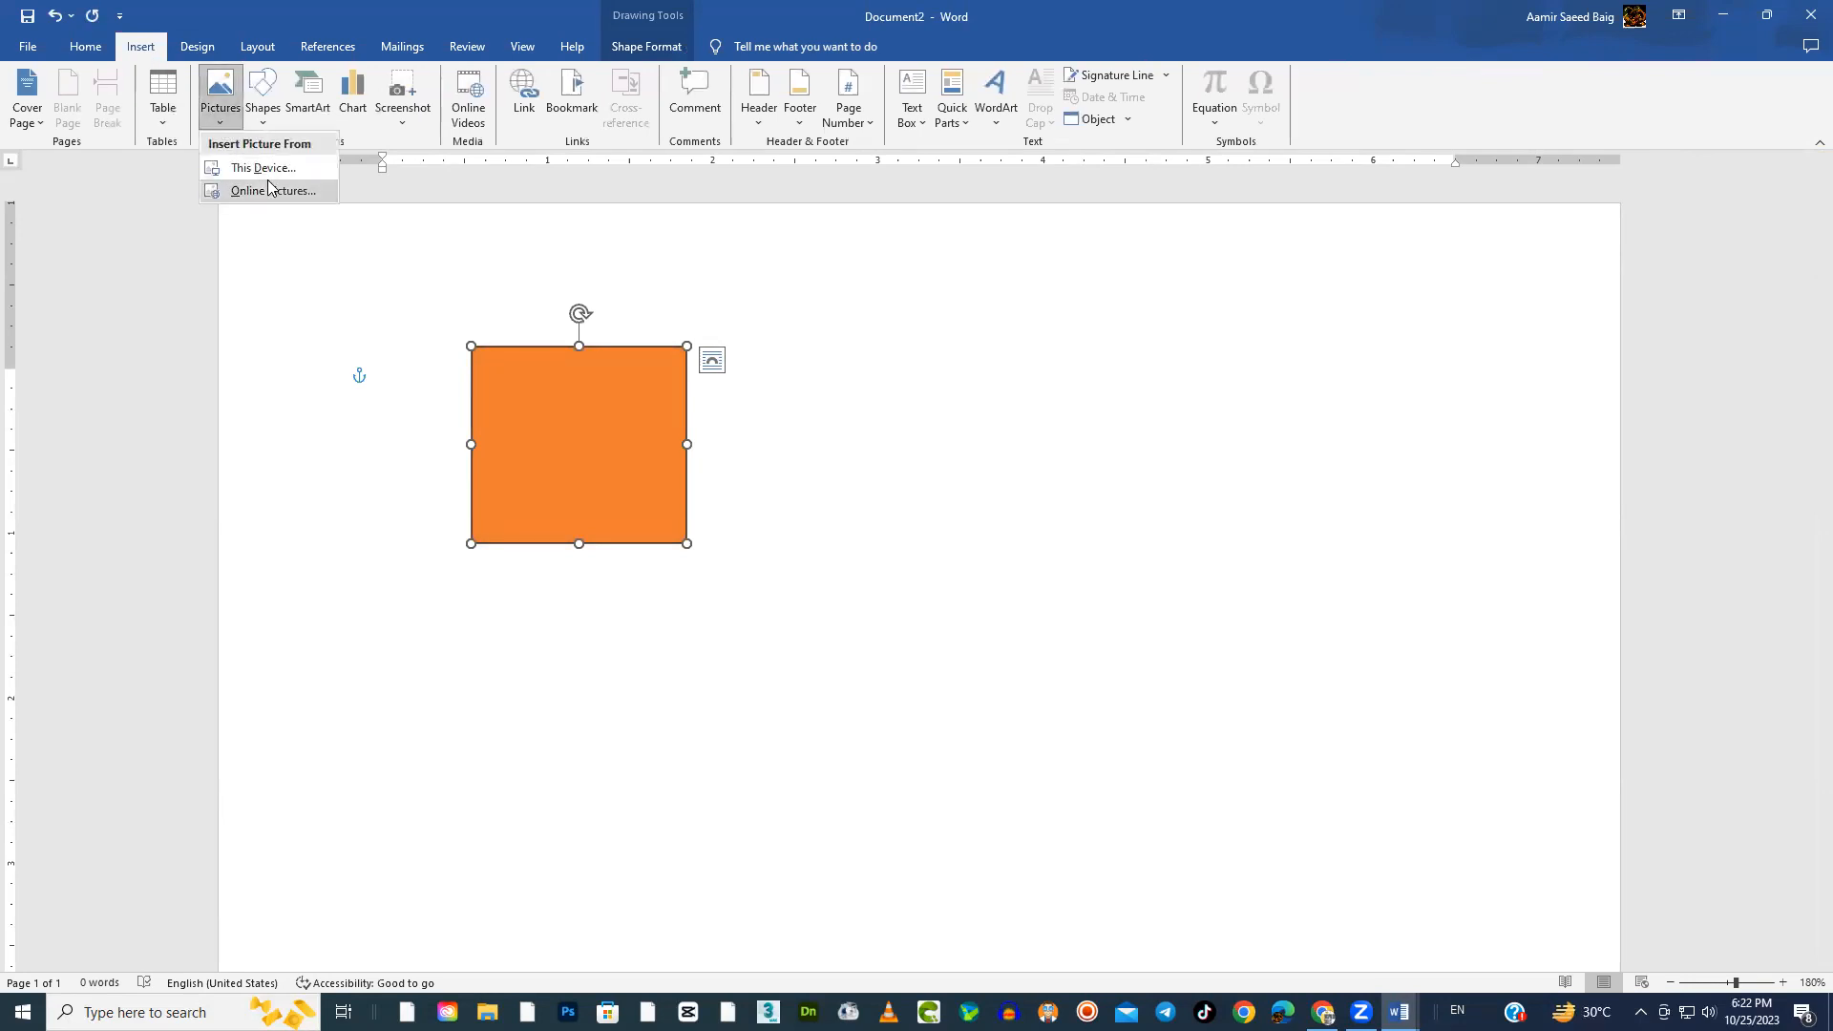
pyautogui.click(266, 122)
pyautogui.click(266, 122)
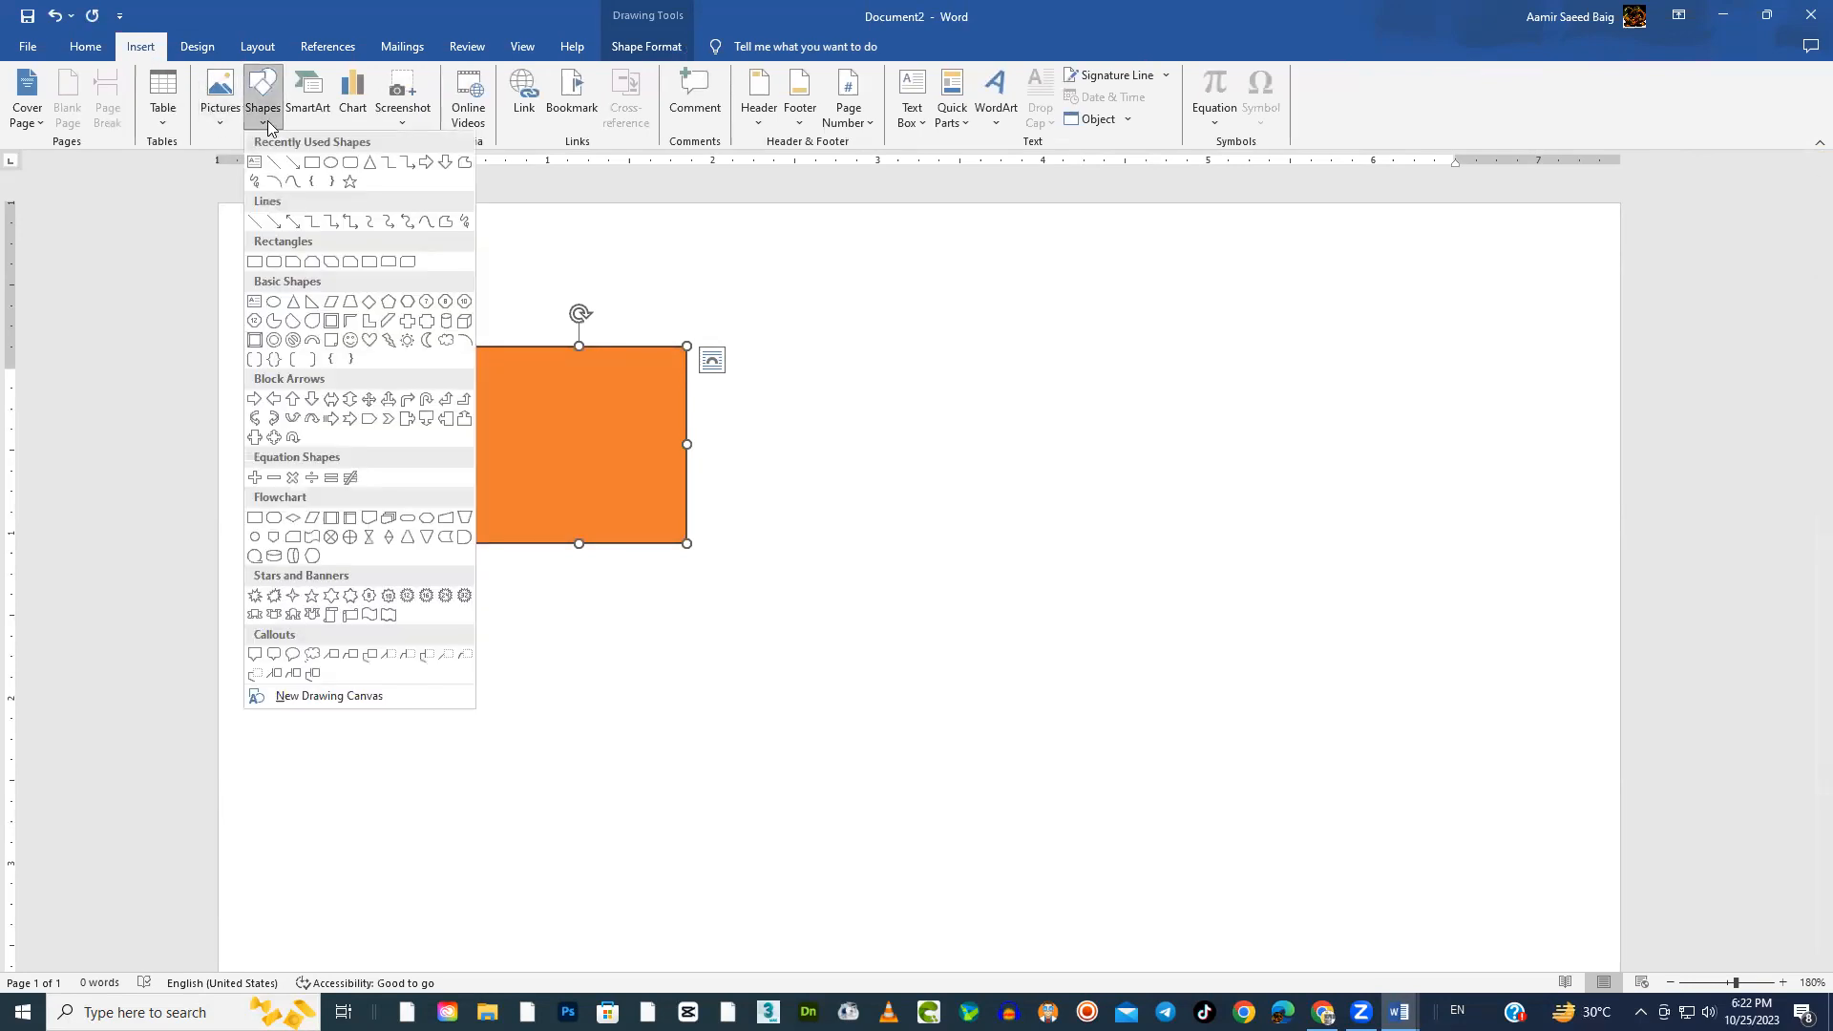
pyautogui.click(326, 164)
pyautogui.moveTo(607, 428); pyautogui.dragTo(844, 671)
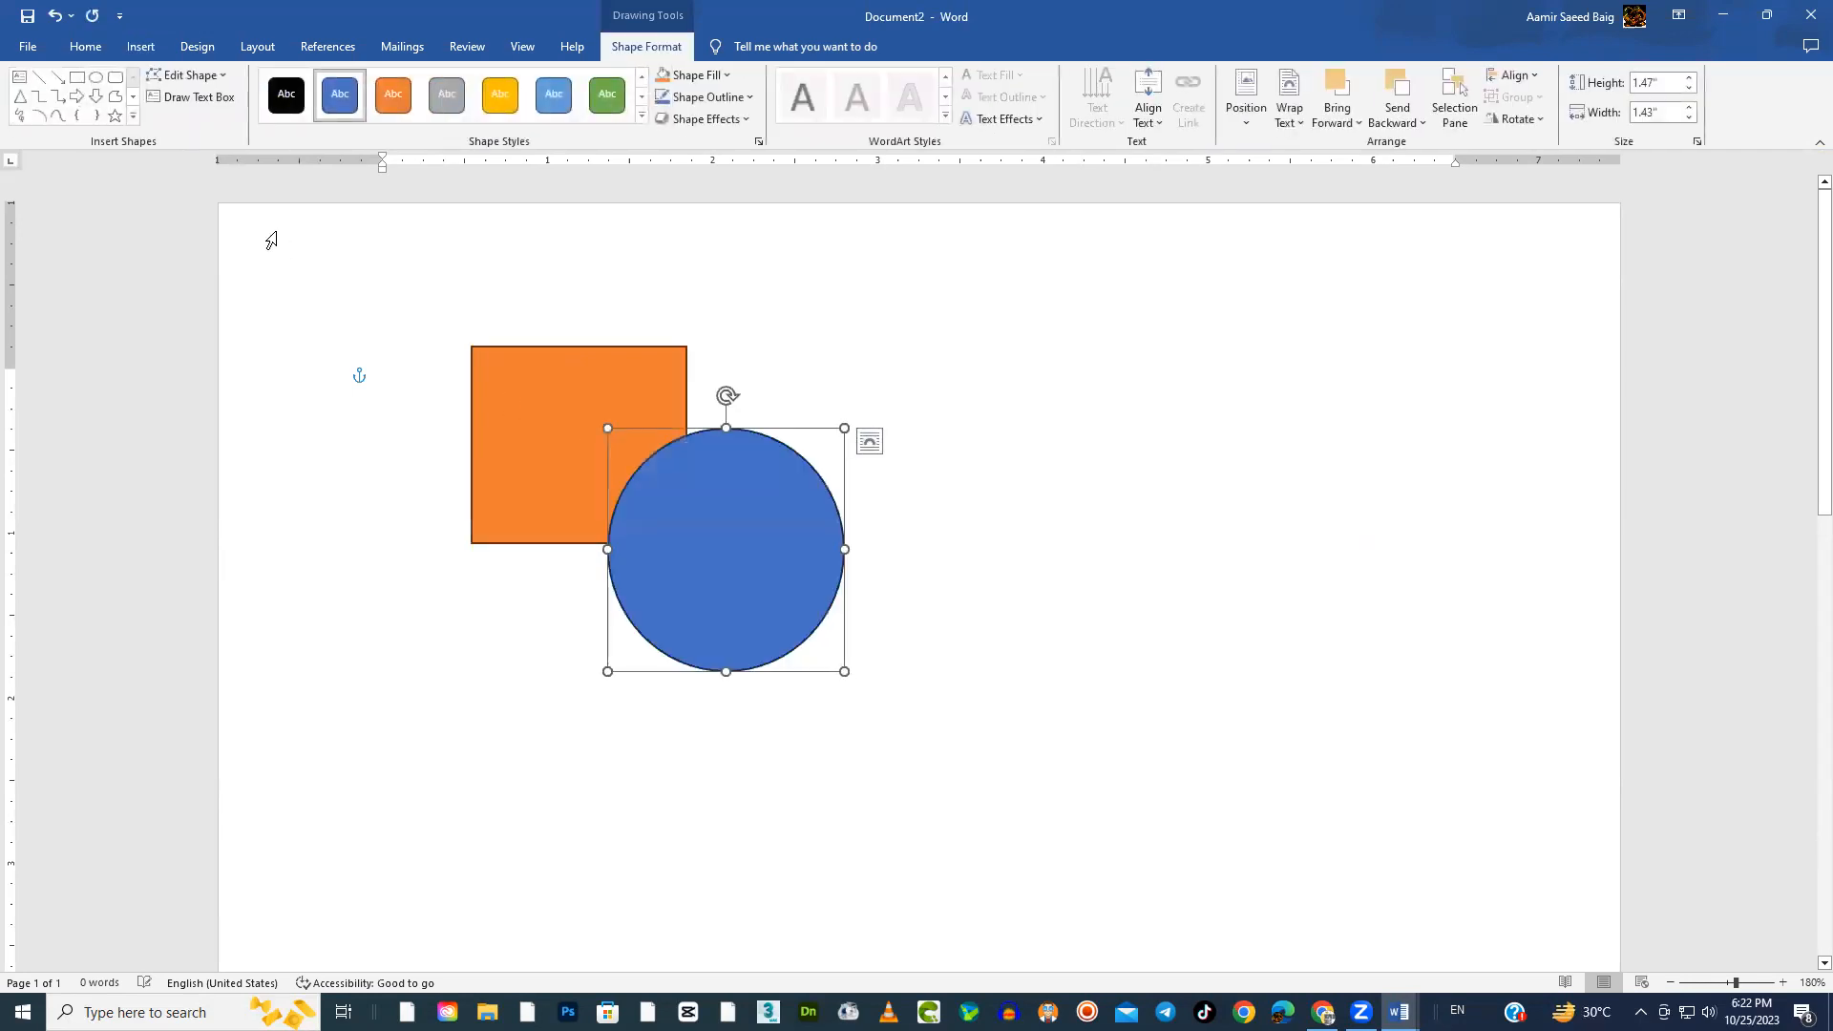
# Draw a parallelogram about 2.04" wide and 1.85" high overlapping the blue circle and apply the gold filled shape style
pyautogui.click(142, 47)
pyautogui.click(264, 105)
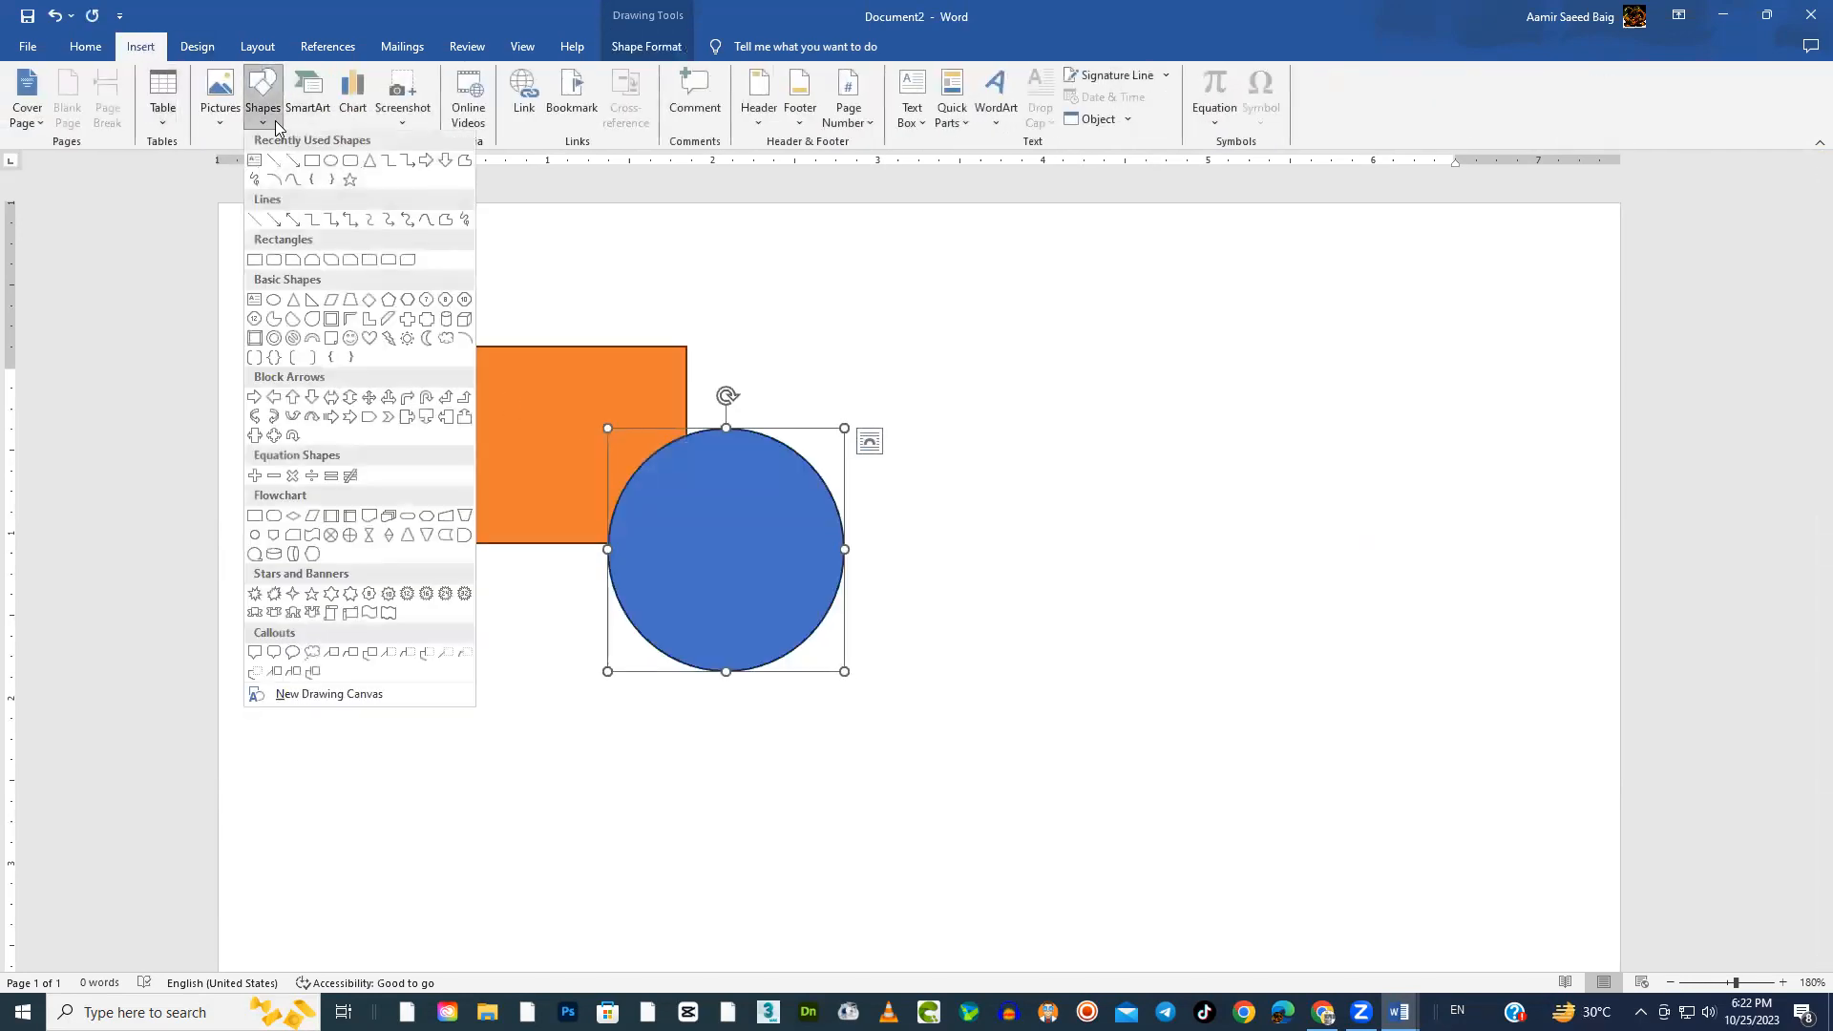
pyautogui.click(350, 516)
pyautogui.moveTo(685, 493); pyautogui.dragTo(1024, 798)
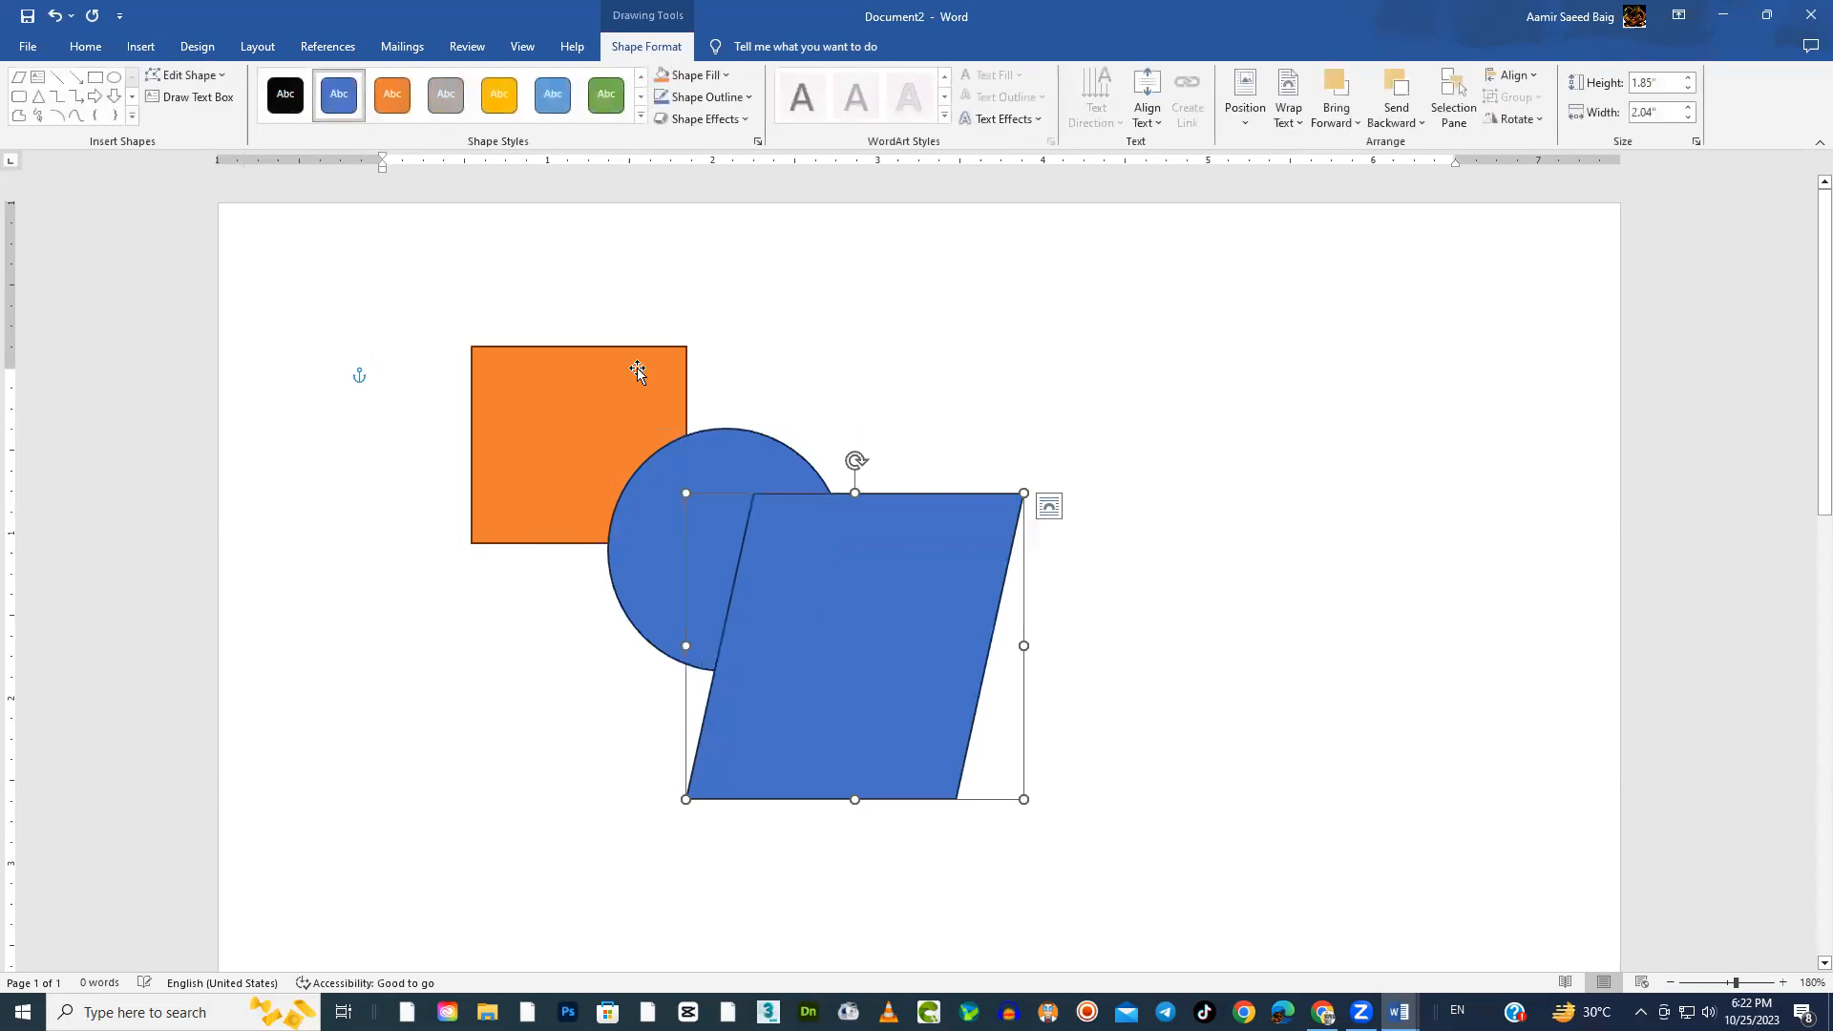
pyautogui.click(496, 96)
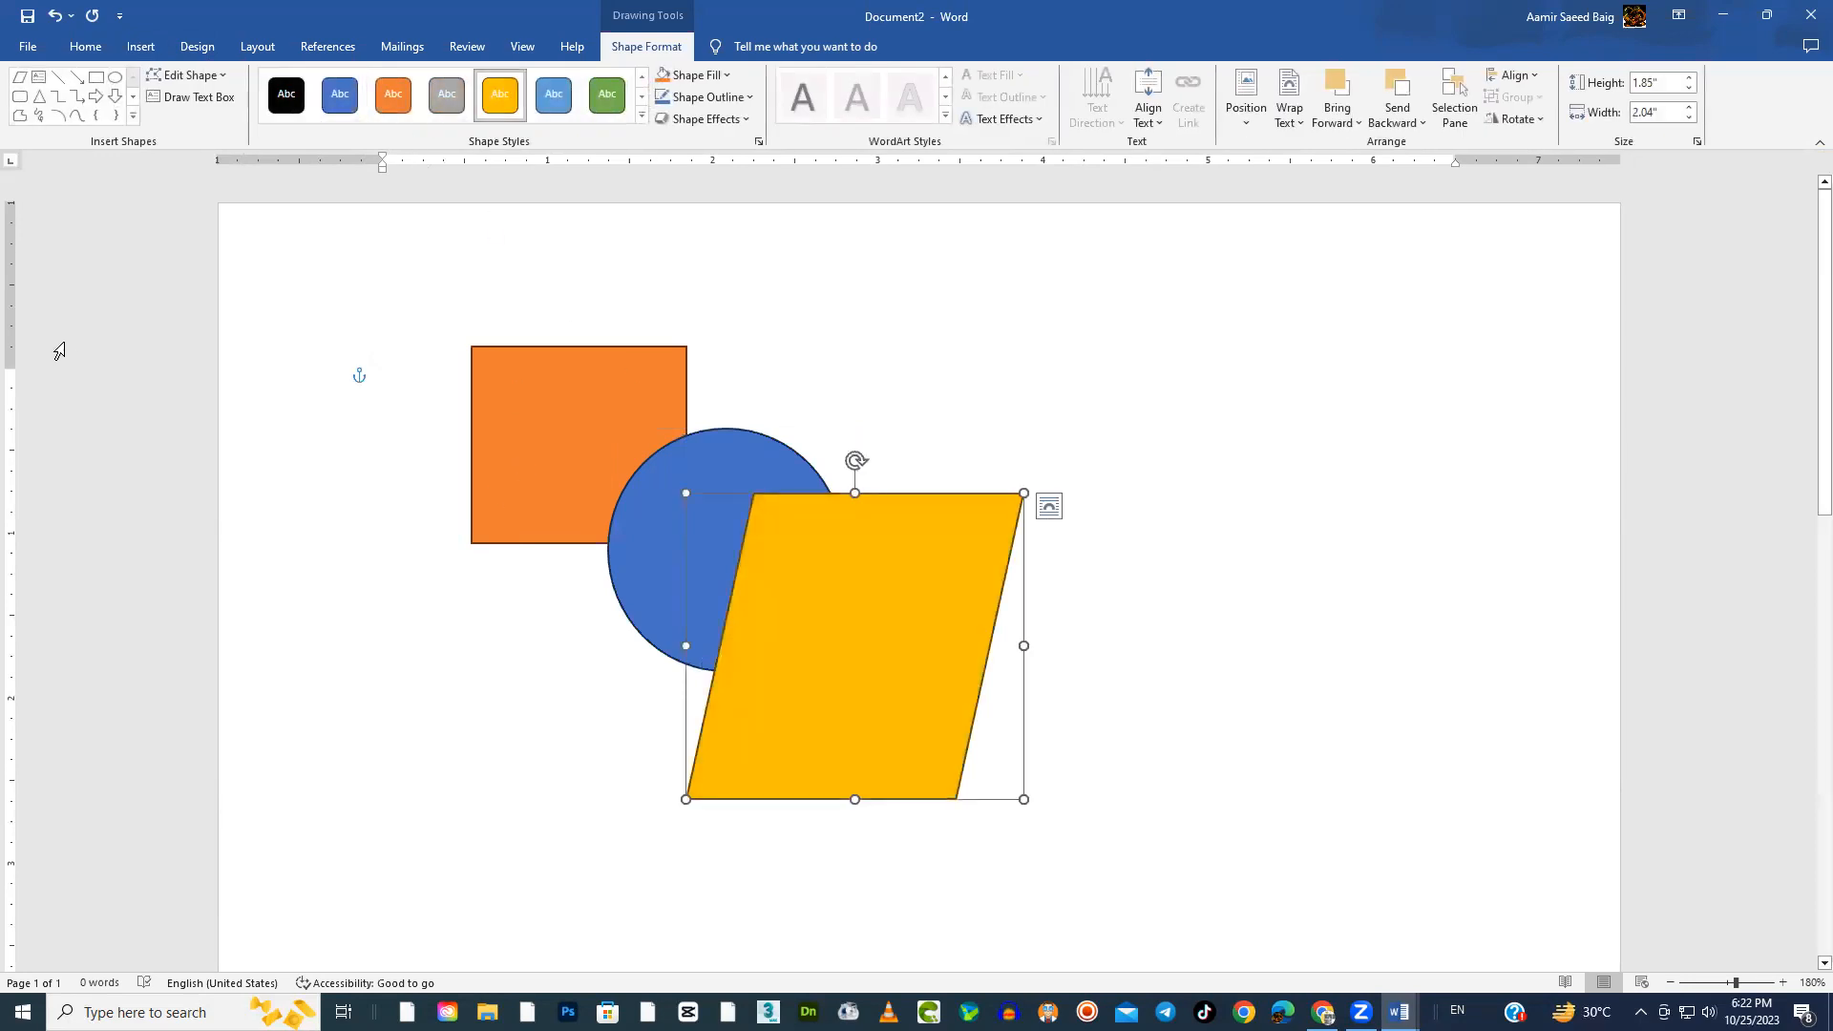
pyautogui.tripleClick(352, 334)
pyautogui.click(1251, 368)
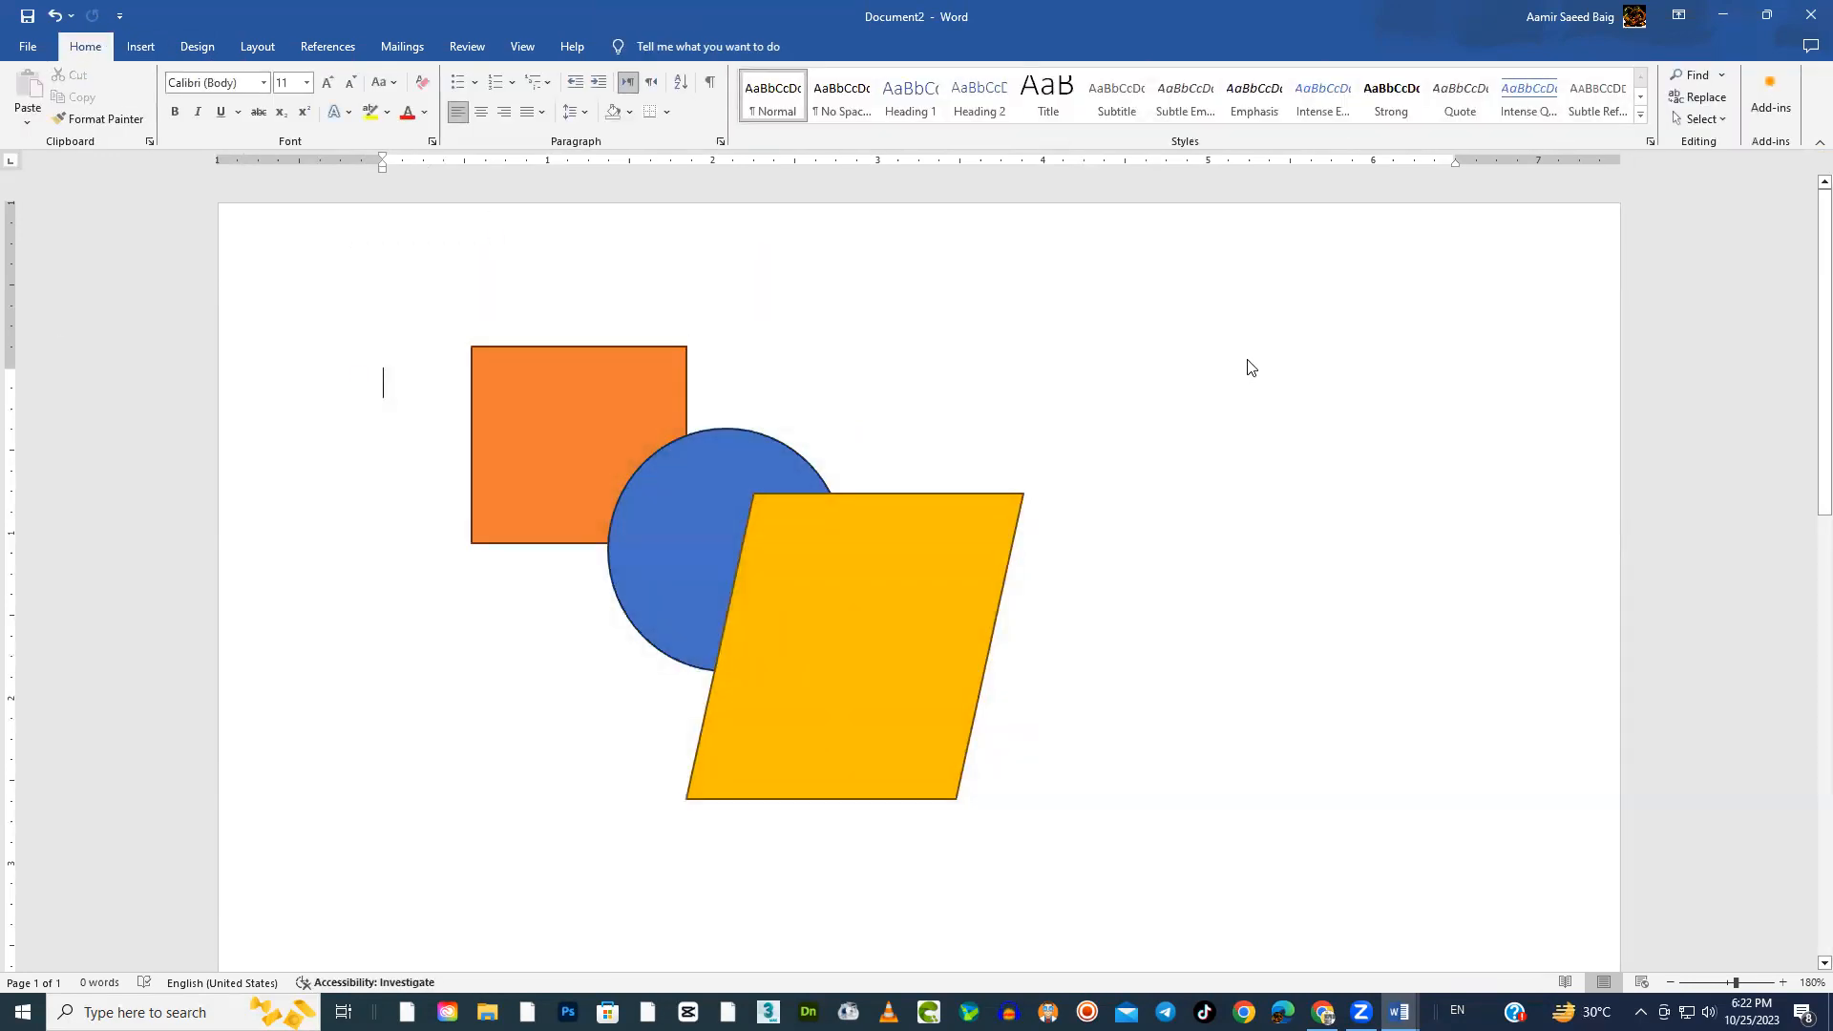
# Select the rectangle, circle and parallelogram in turn to examine how the overlapping shapes are stacked
pyautogui.click(893, 568)
pyautogui.click(724, 463)
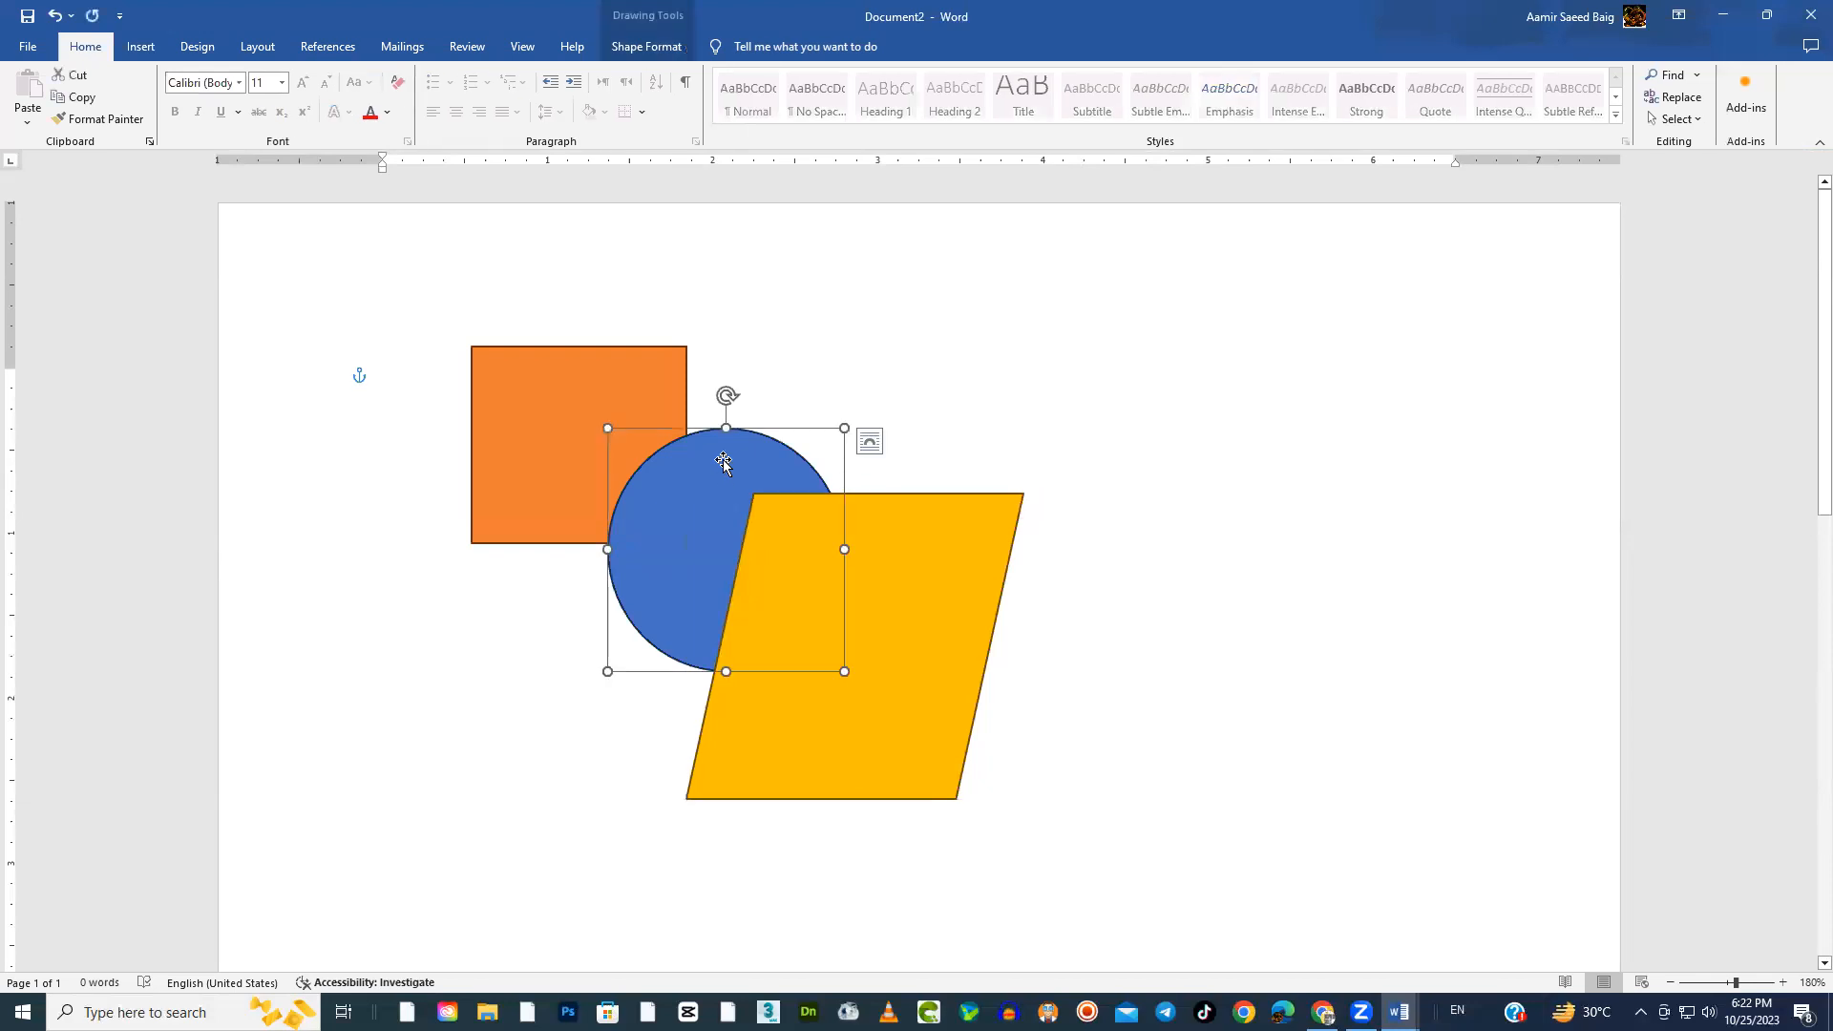
pyautogui.click(863, 547)
pyautogui.click(624, 378)
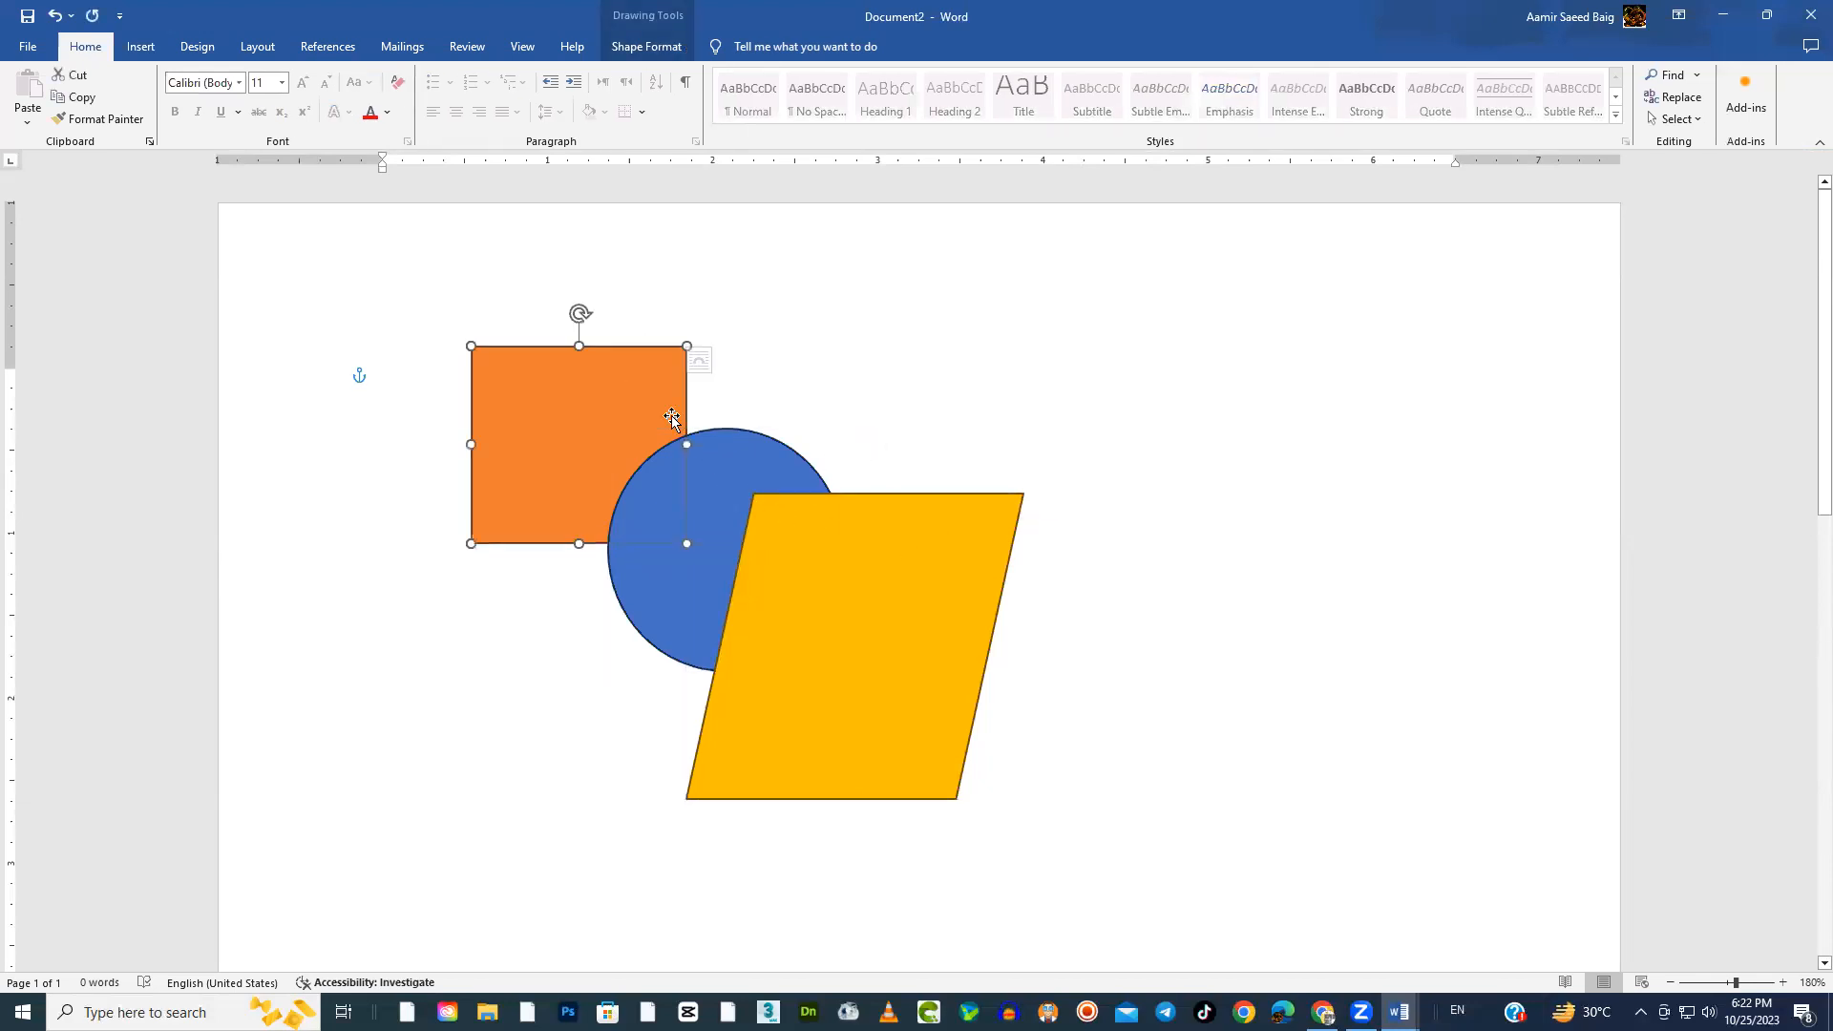
pyautogui.click(743, 462)
pyautogui.click(915, 567)
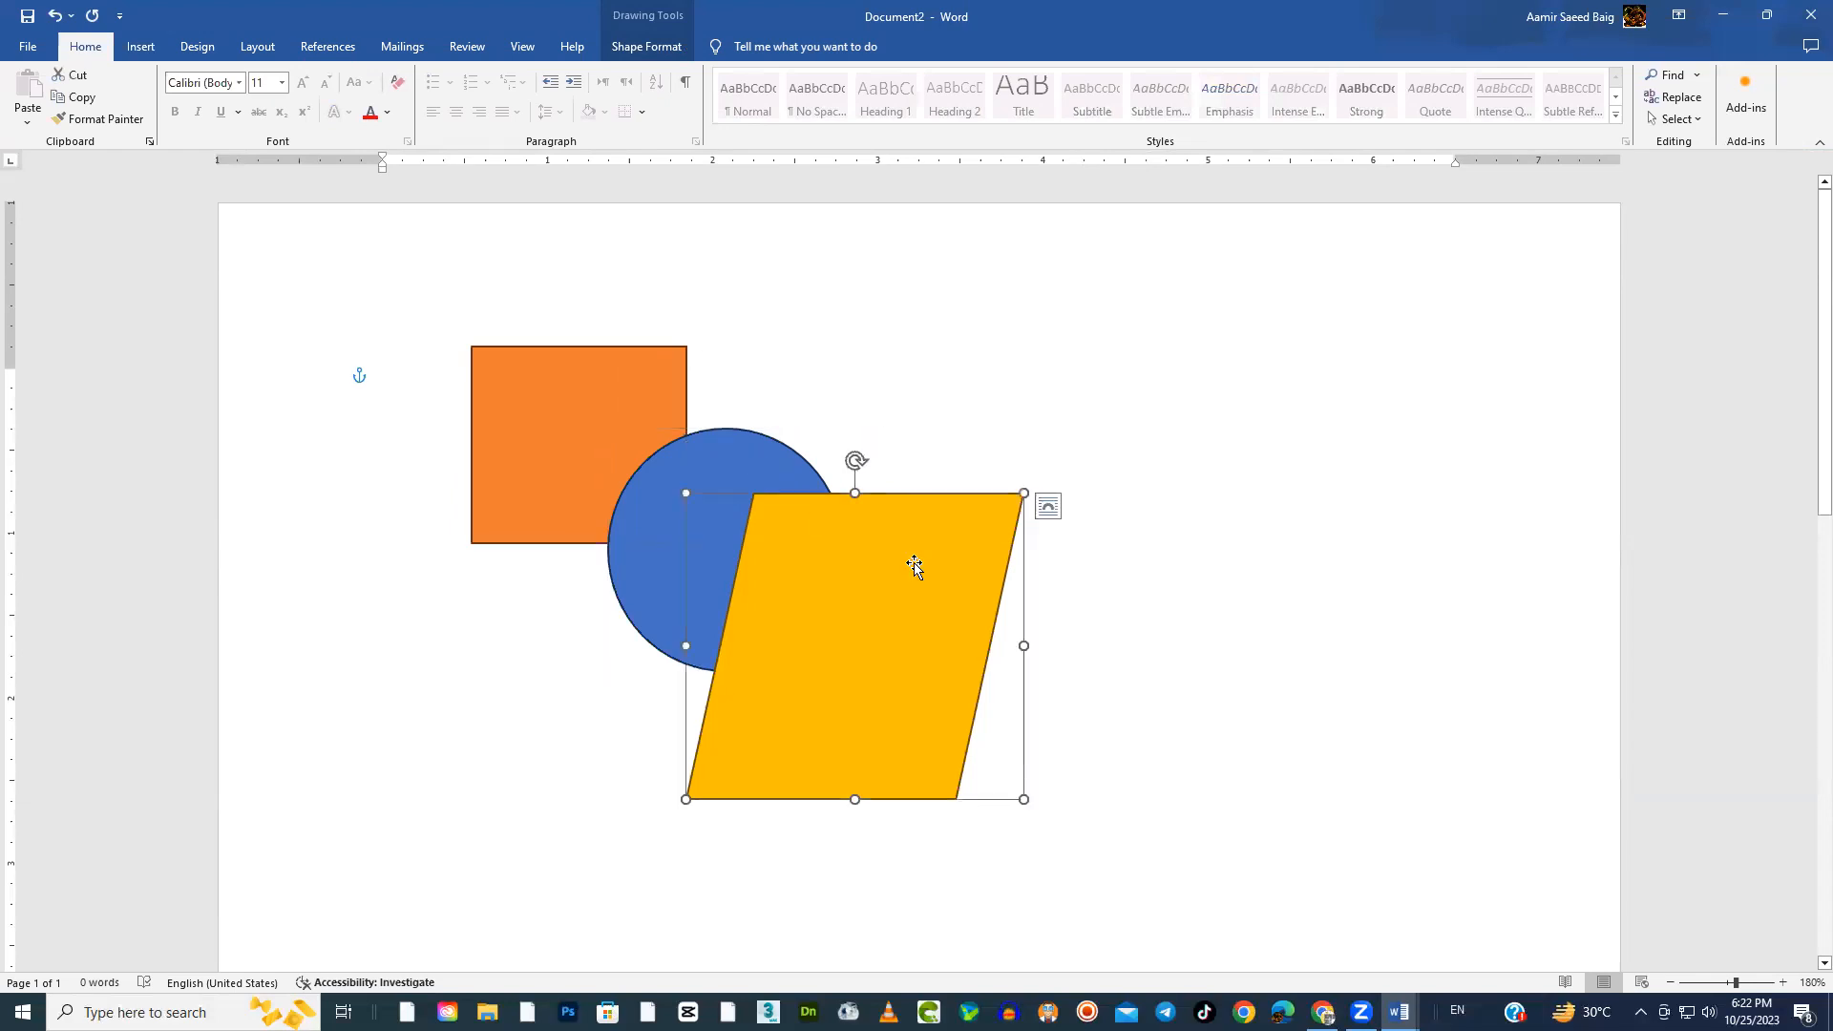
pyautogui.click(1108, 459)
pyautogui.click(825, 554)
pyautogui.click(1093, 460)
pyautogui.click(926, 592)
# View the position and layering options for the gold parallelogram, keeping the shape selected
pyautogui.click(638, 47)
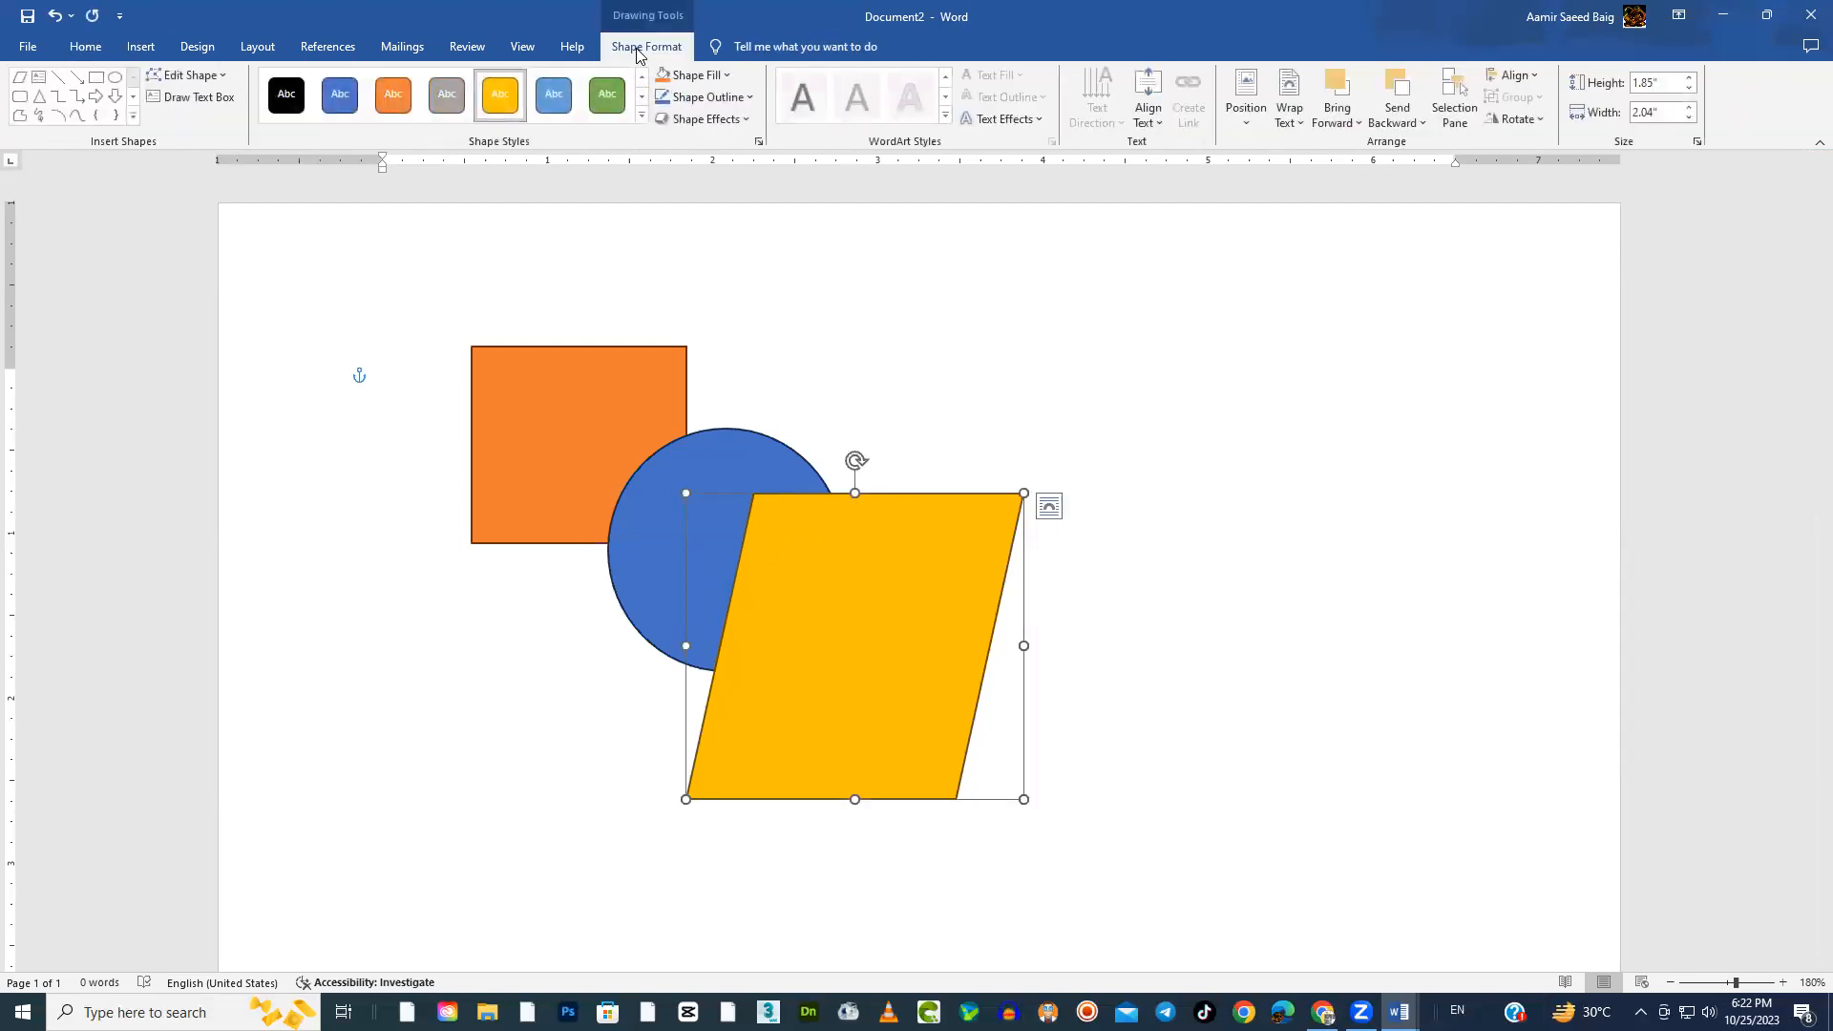
pyautogui.click(1248, 129)
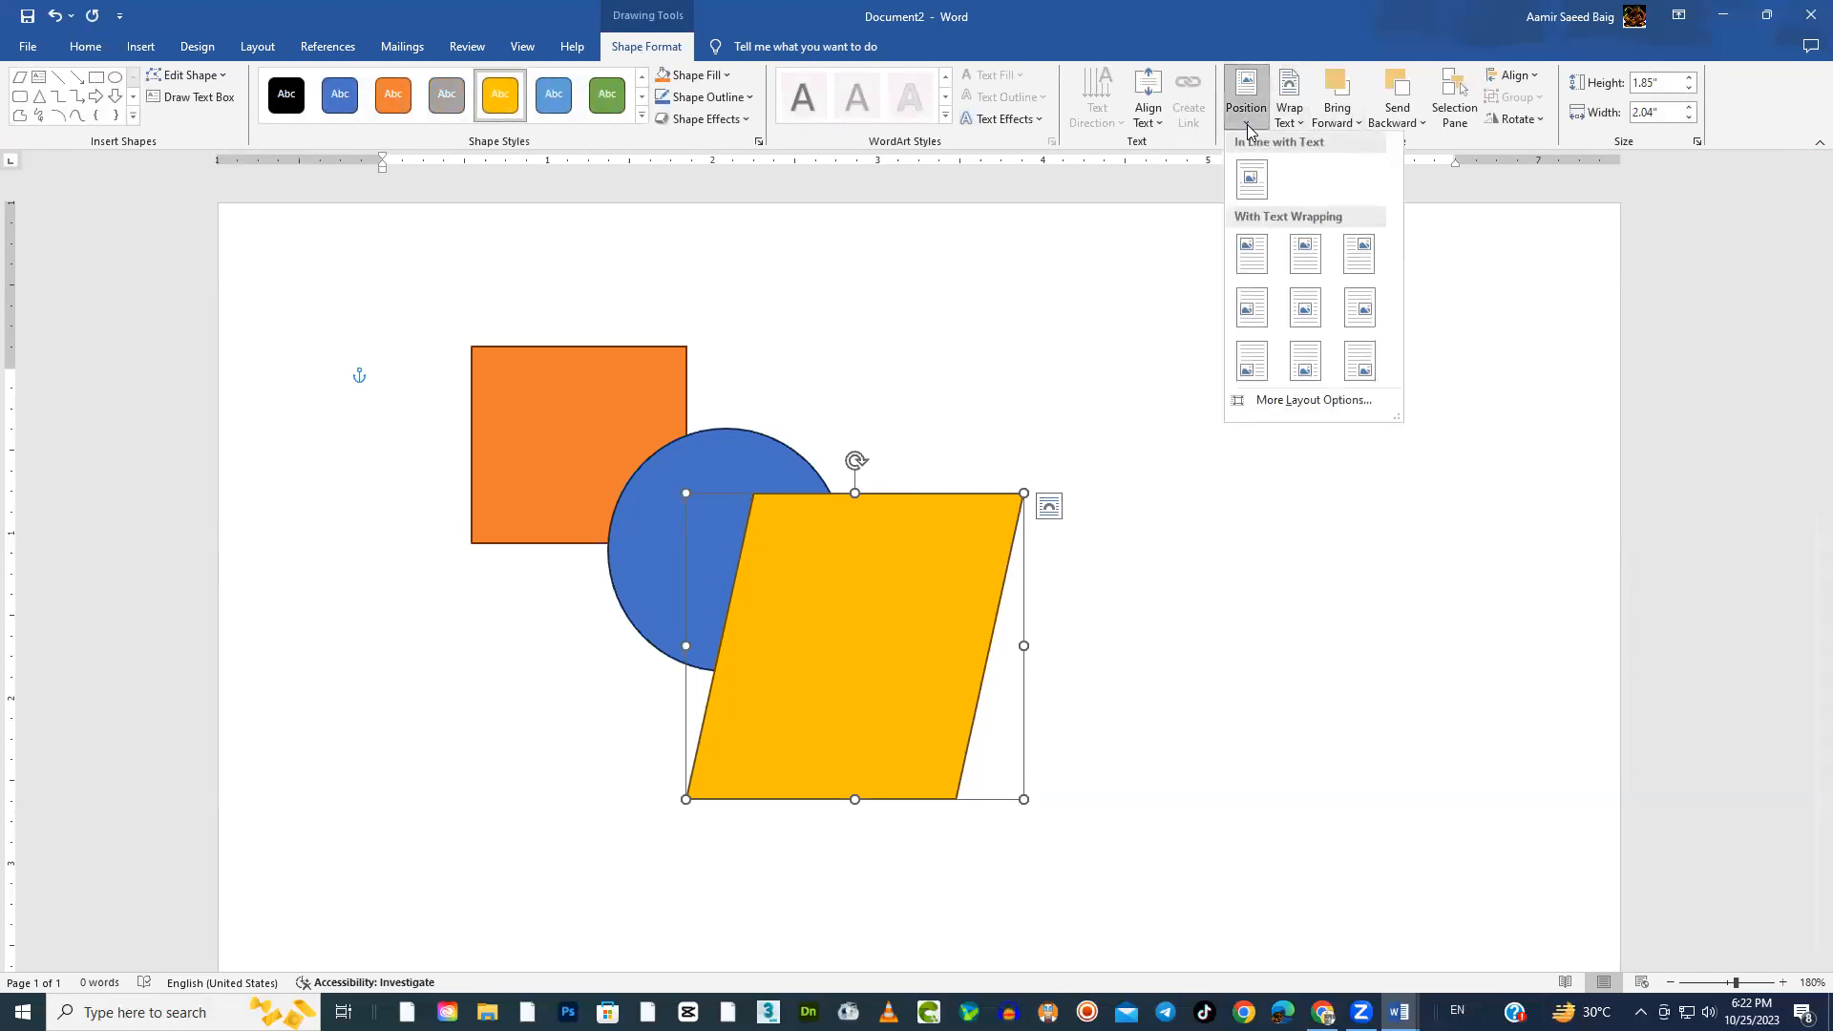
pyautogui.click(1507, 336)
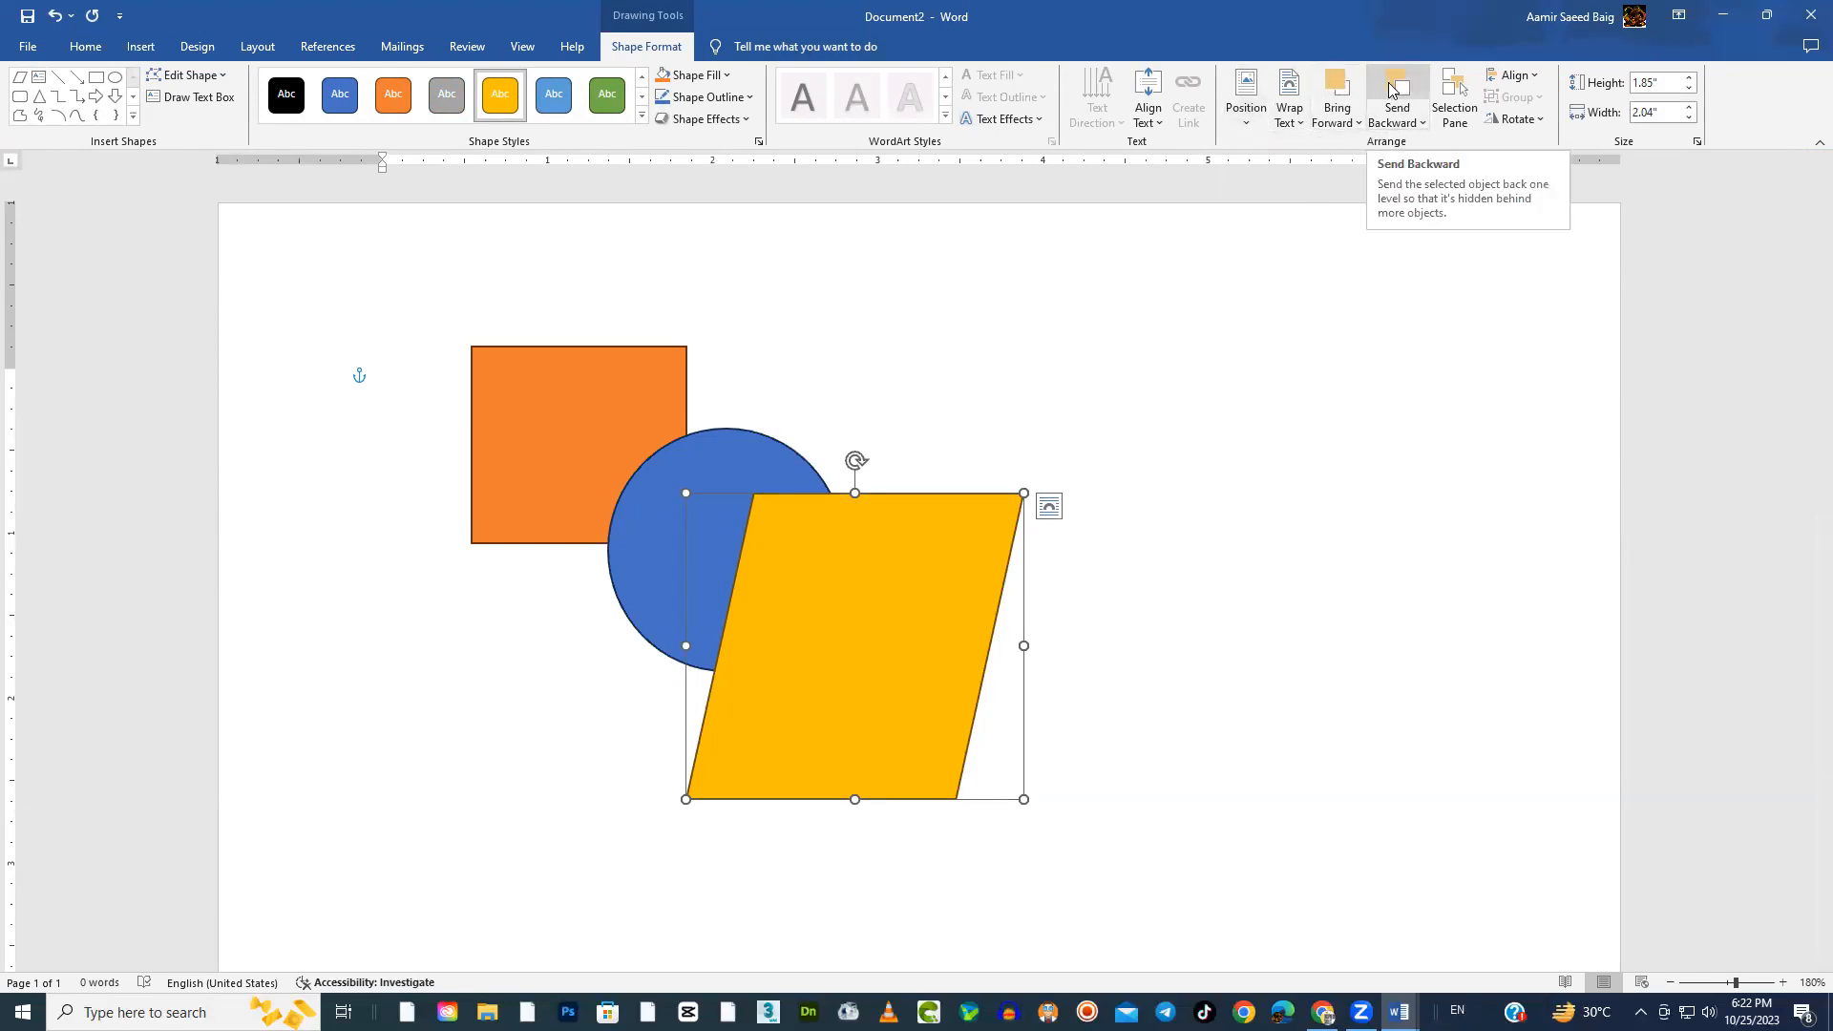
pyautogui.click(1175, 638)
pyautogui.click(892, 573)
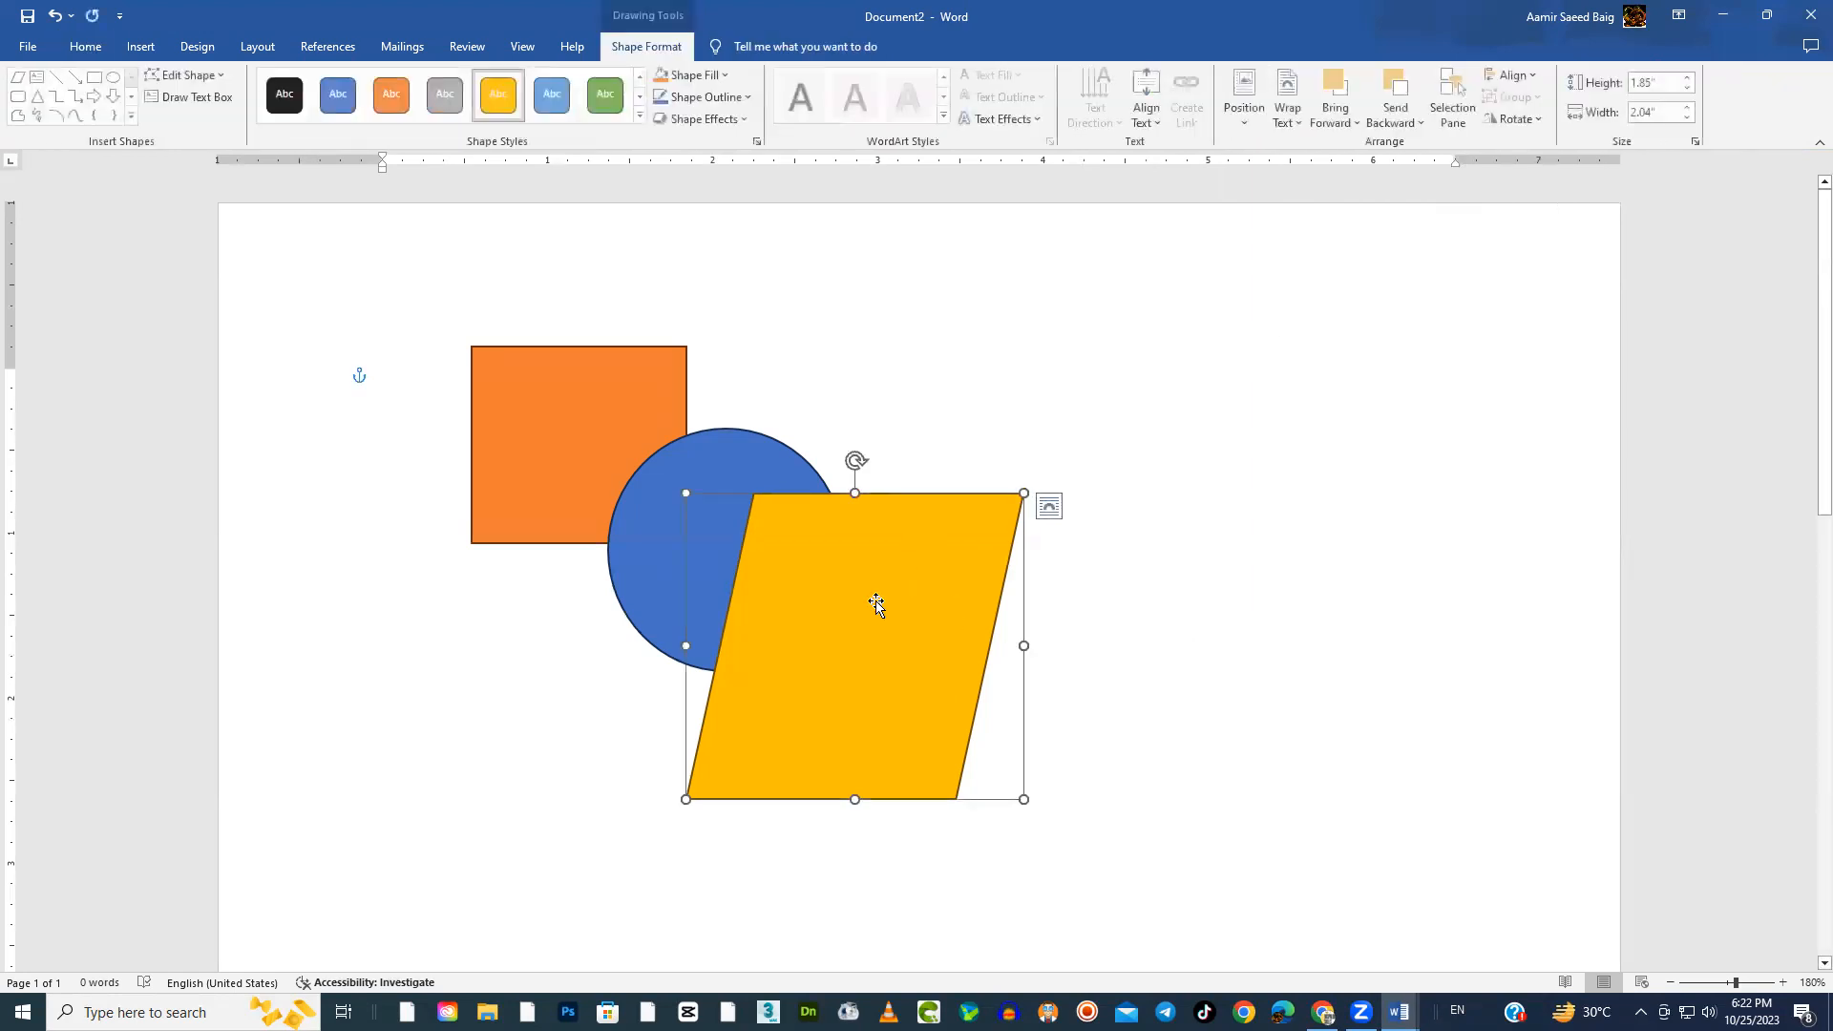
# Move the gold parallelogram up over the rectangle and circle, and send it backward one level
pyautogui.click(1421, 124)
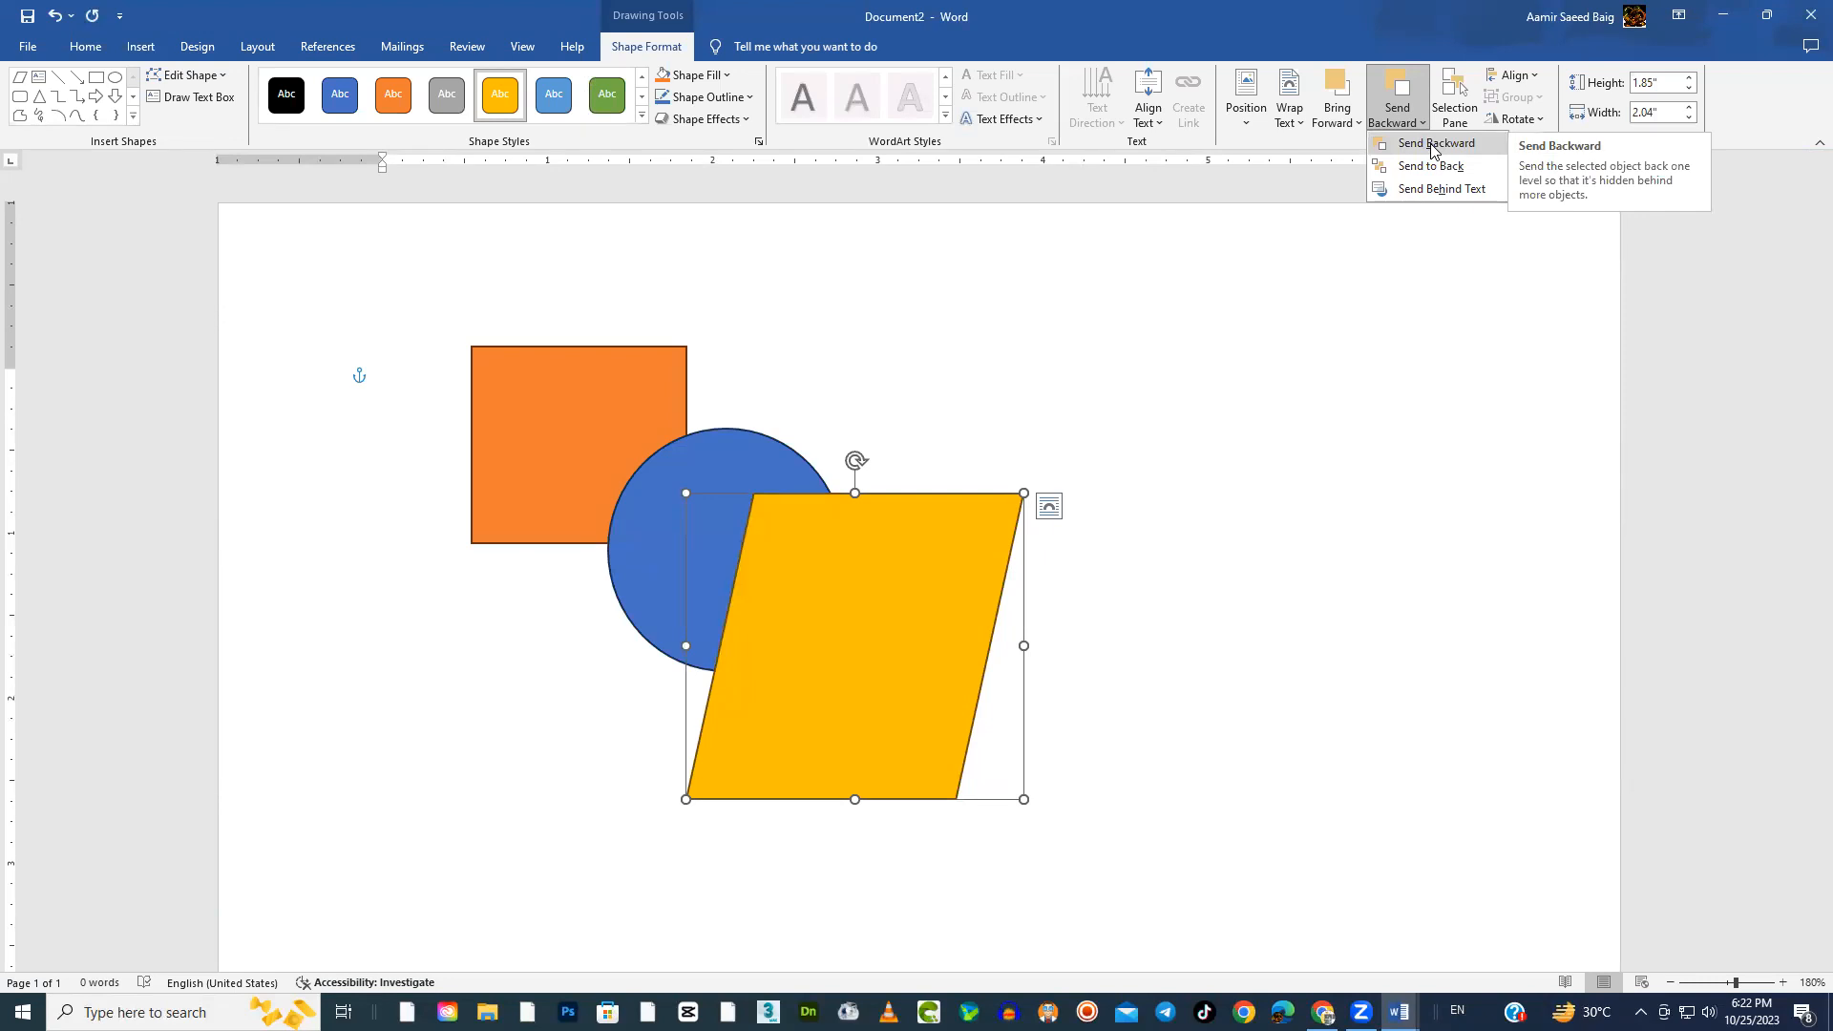
pyautogui.click(917, 628)
pyautogui.moveTo(907, 552); pyautogui.dragTo(860, 255)
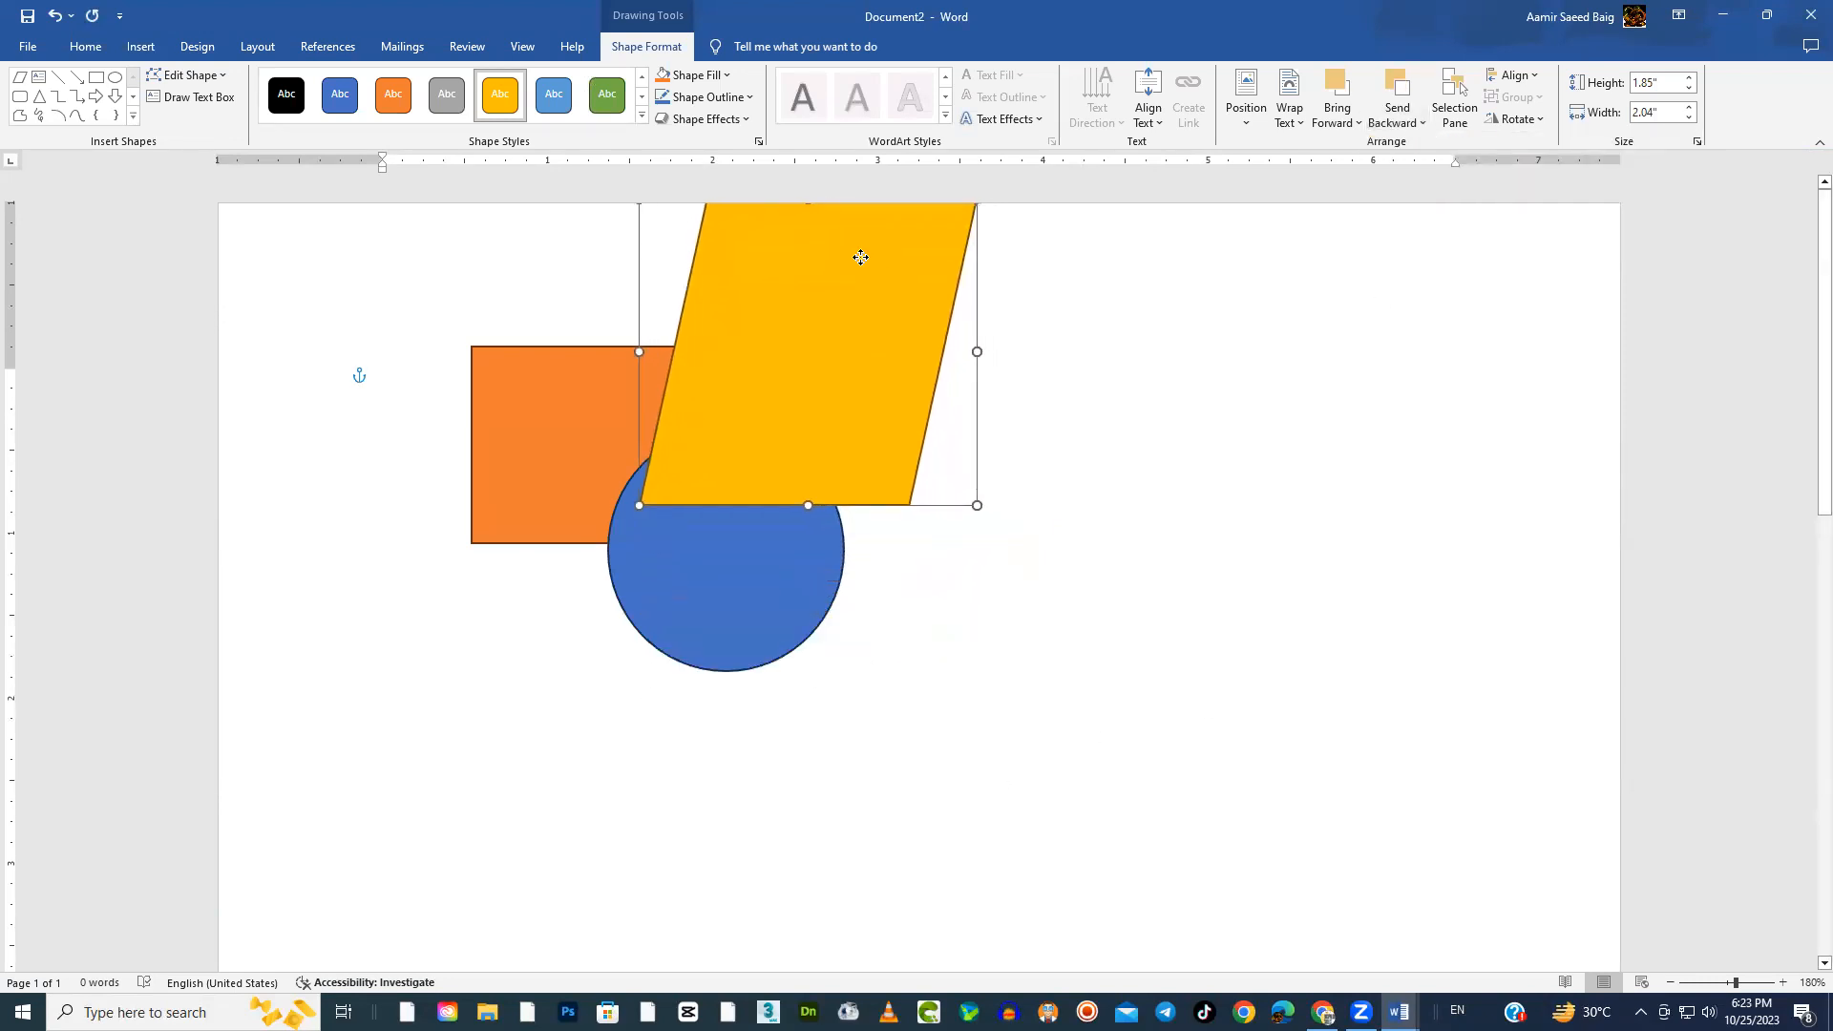
pyautogui.click(728, 601)
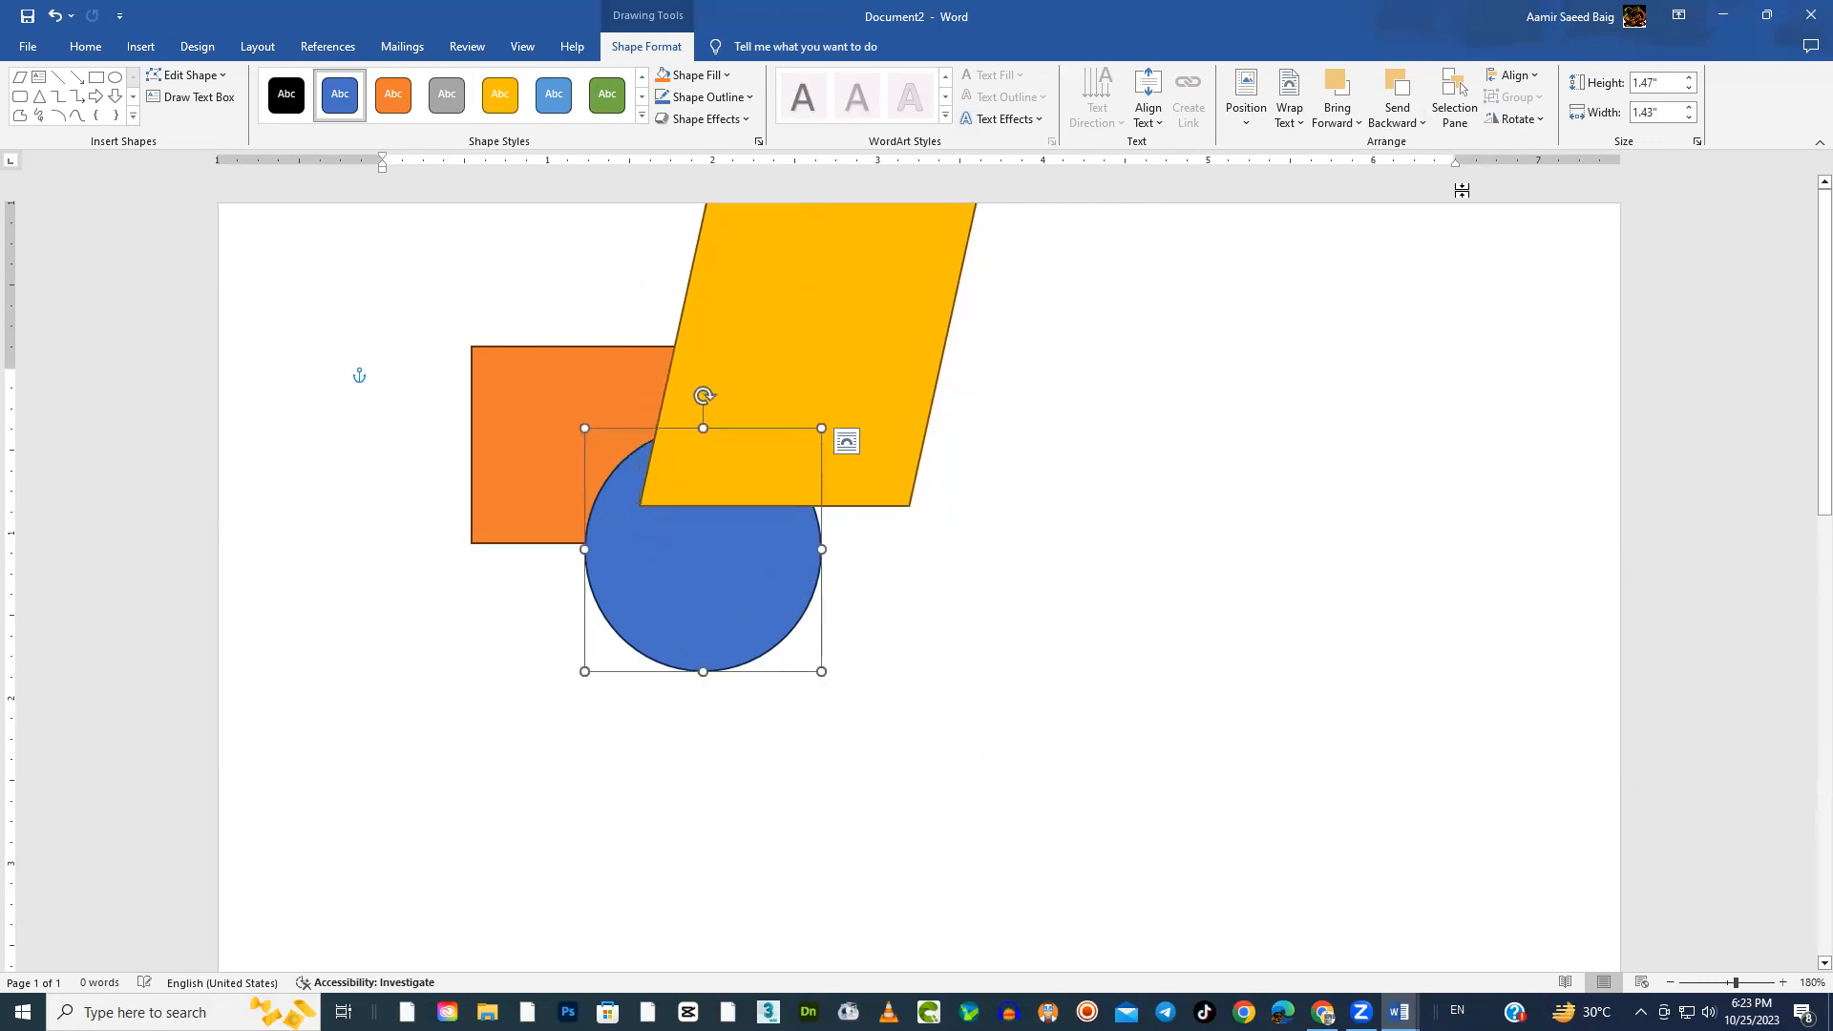
pyautogui.click(895, 272)
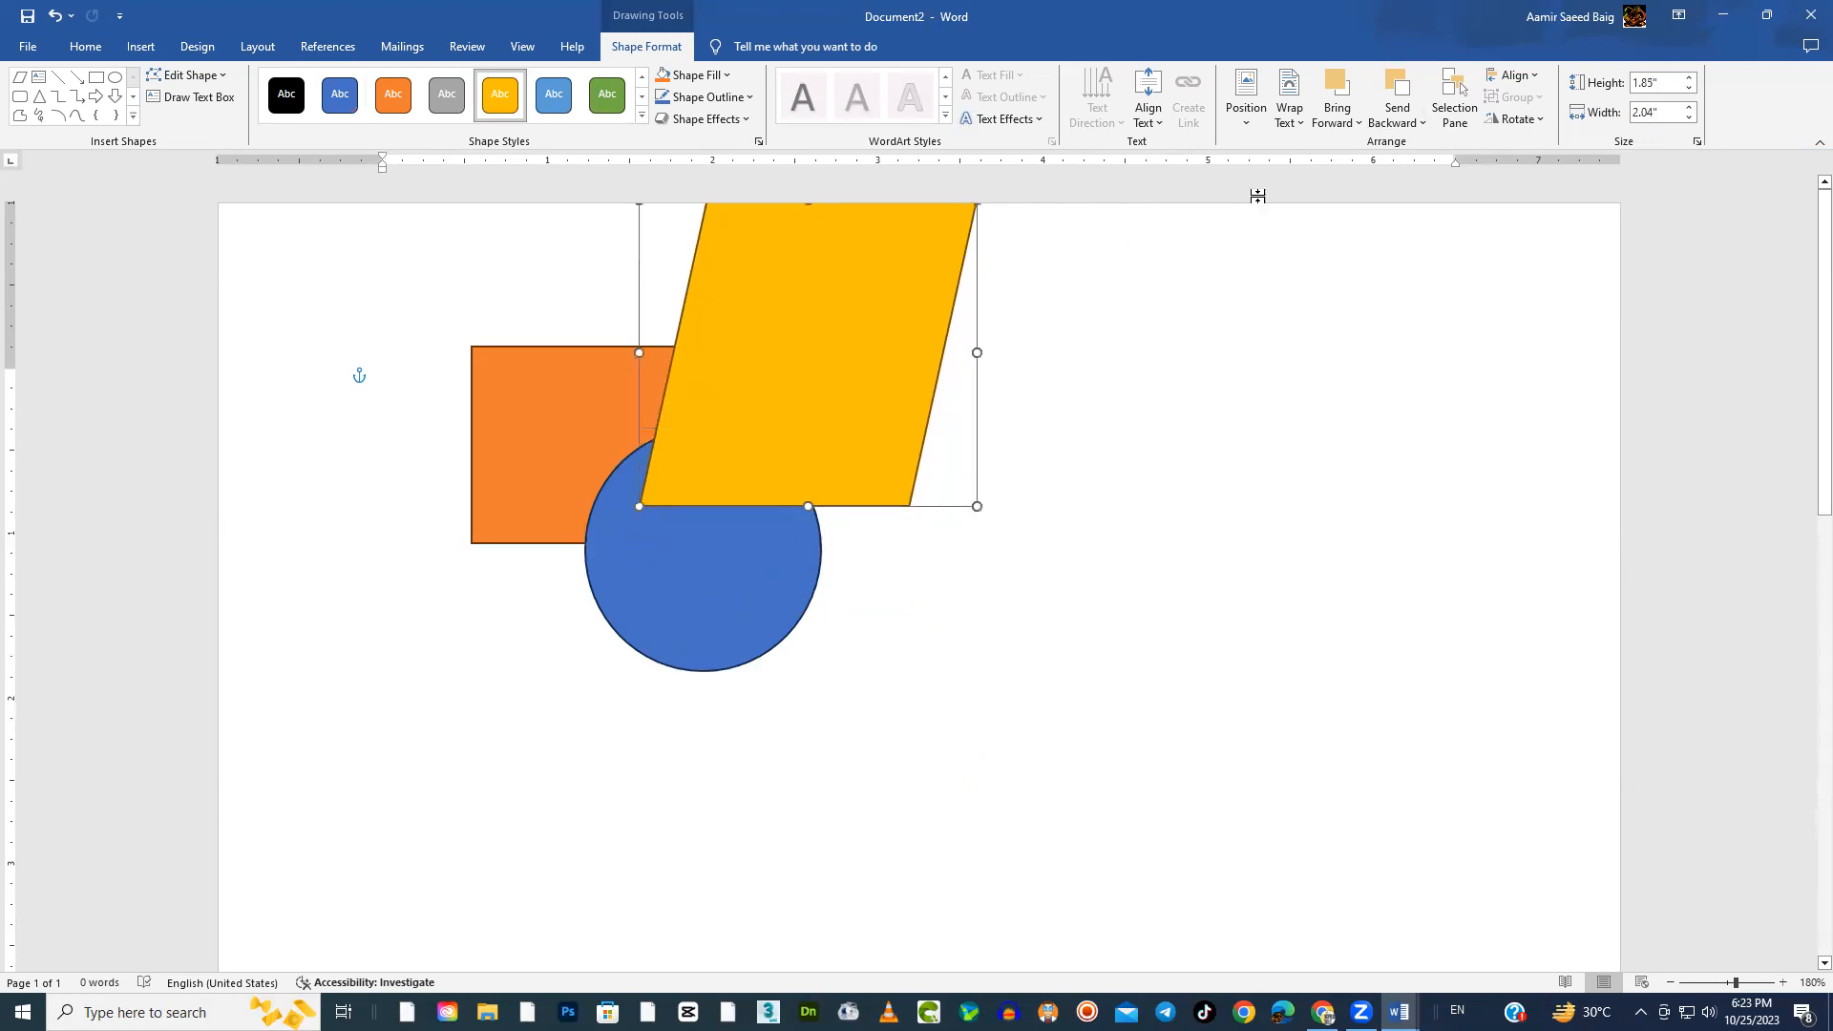
pyautogui.click(1425, 125)
pyautogui.click(1417, 150)
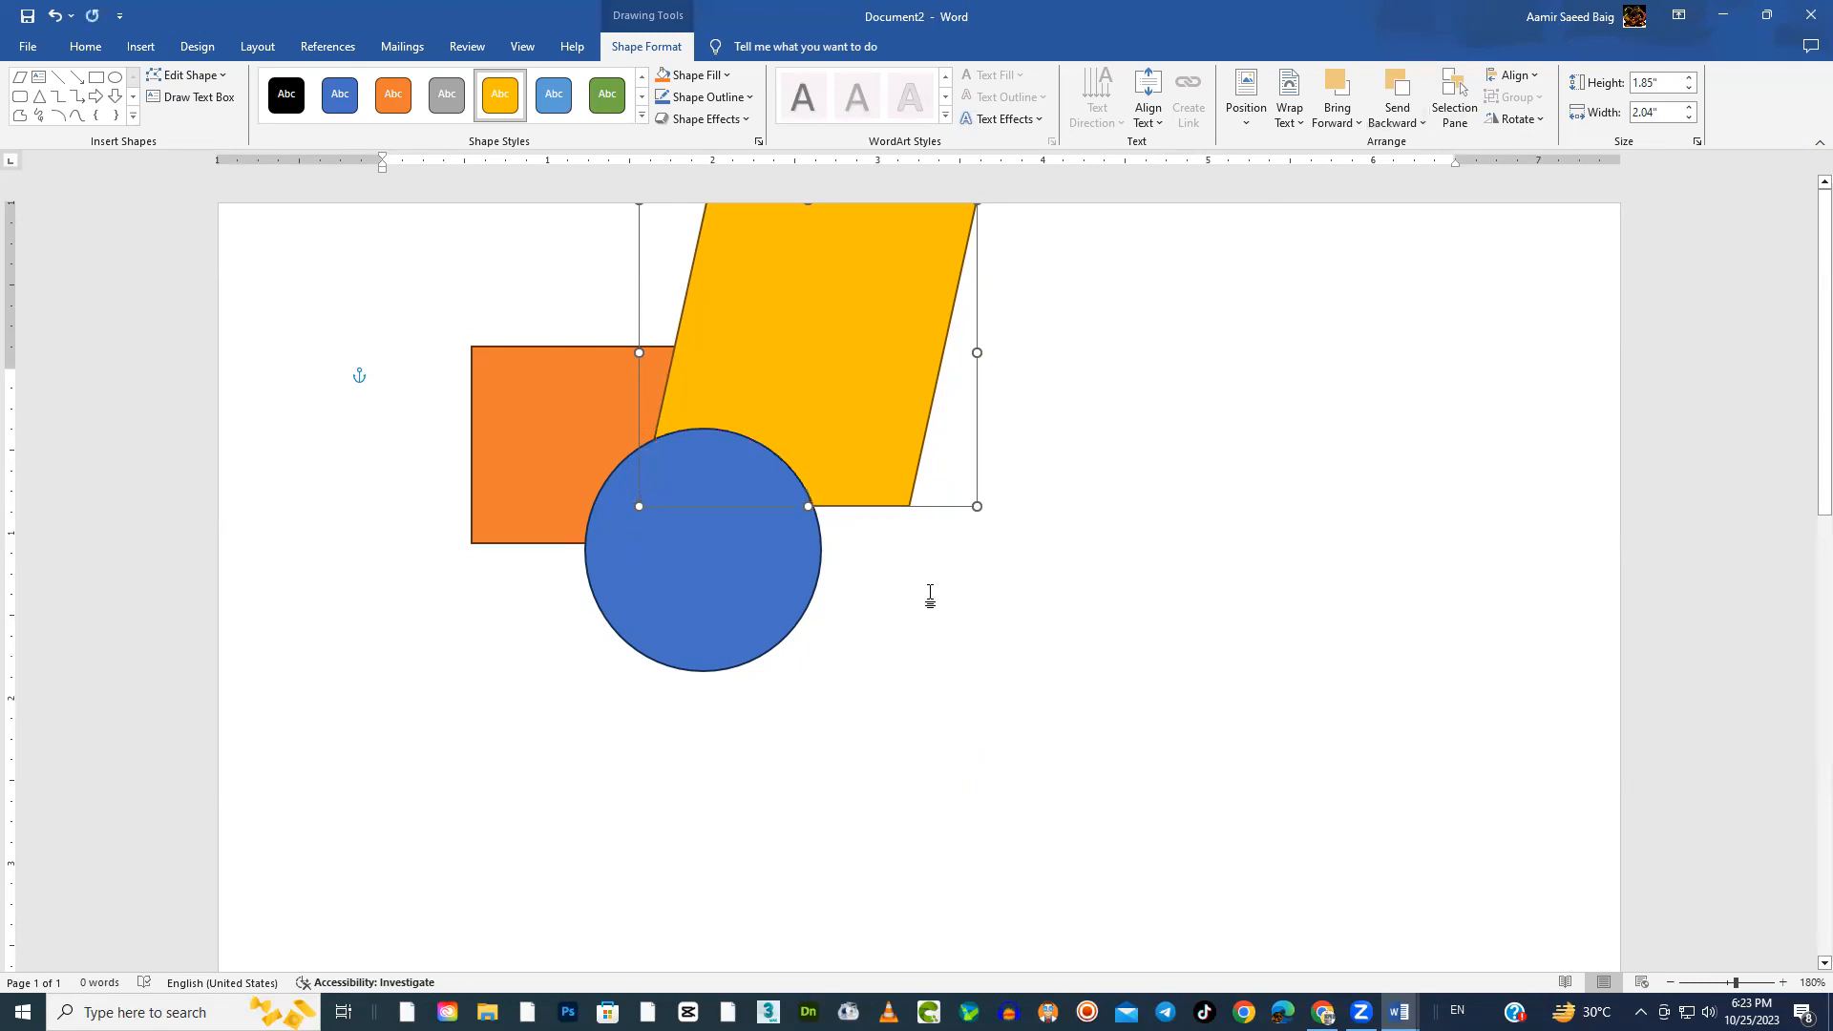
# Nudge the blue circle slightly away from the orange rectangle and send it backward one level
pyautogui.click(563, 378)
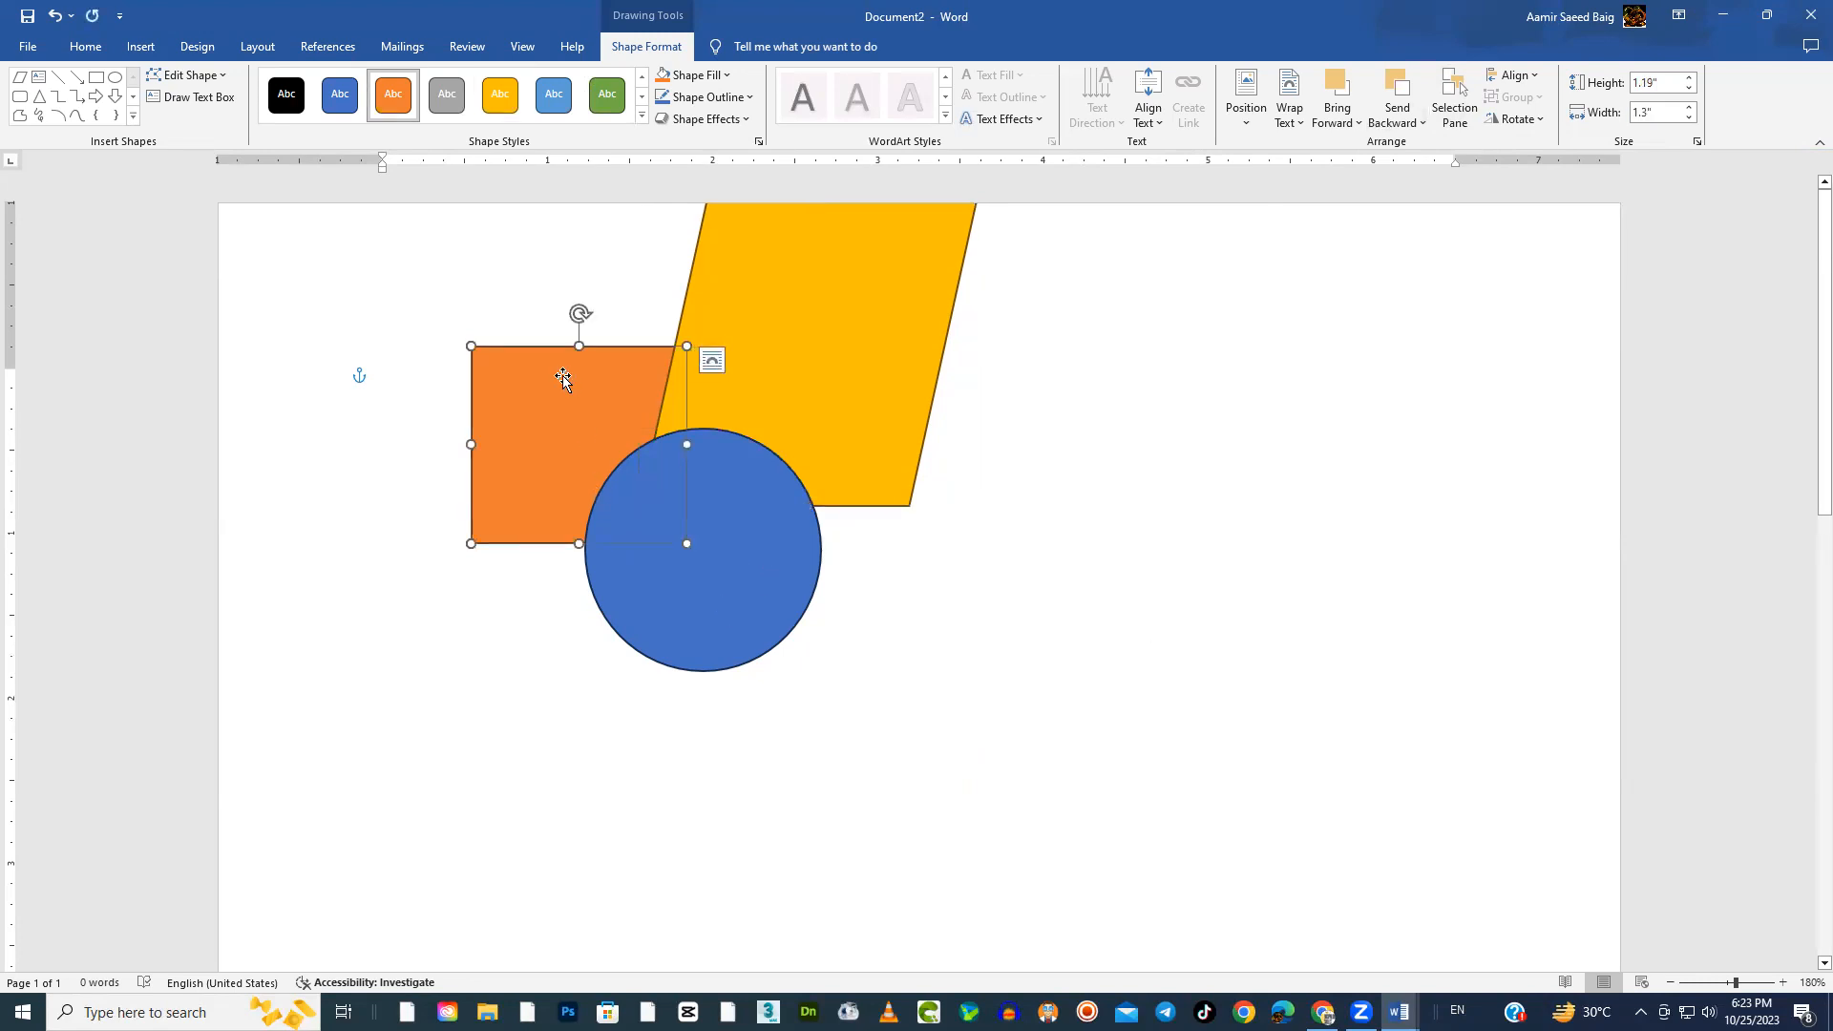
pyautogui.click(736, 552)
pyautogui.moveTo(773, 535); pyautogui.dragTo(778, 540)
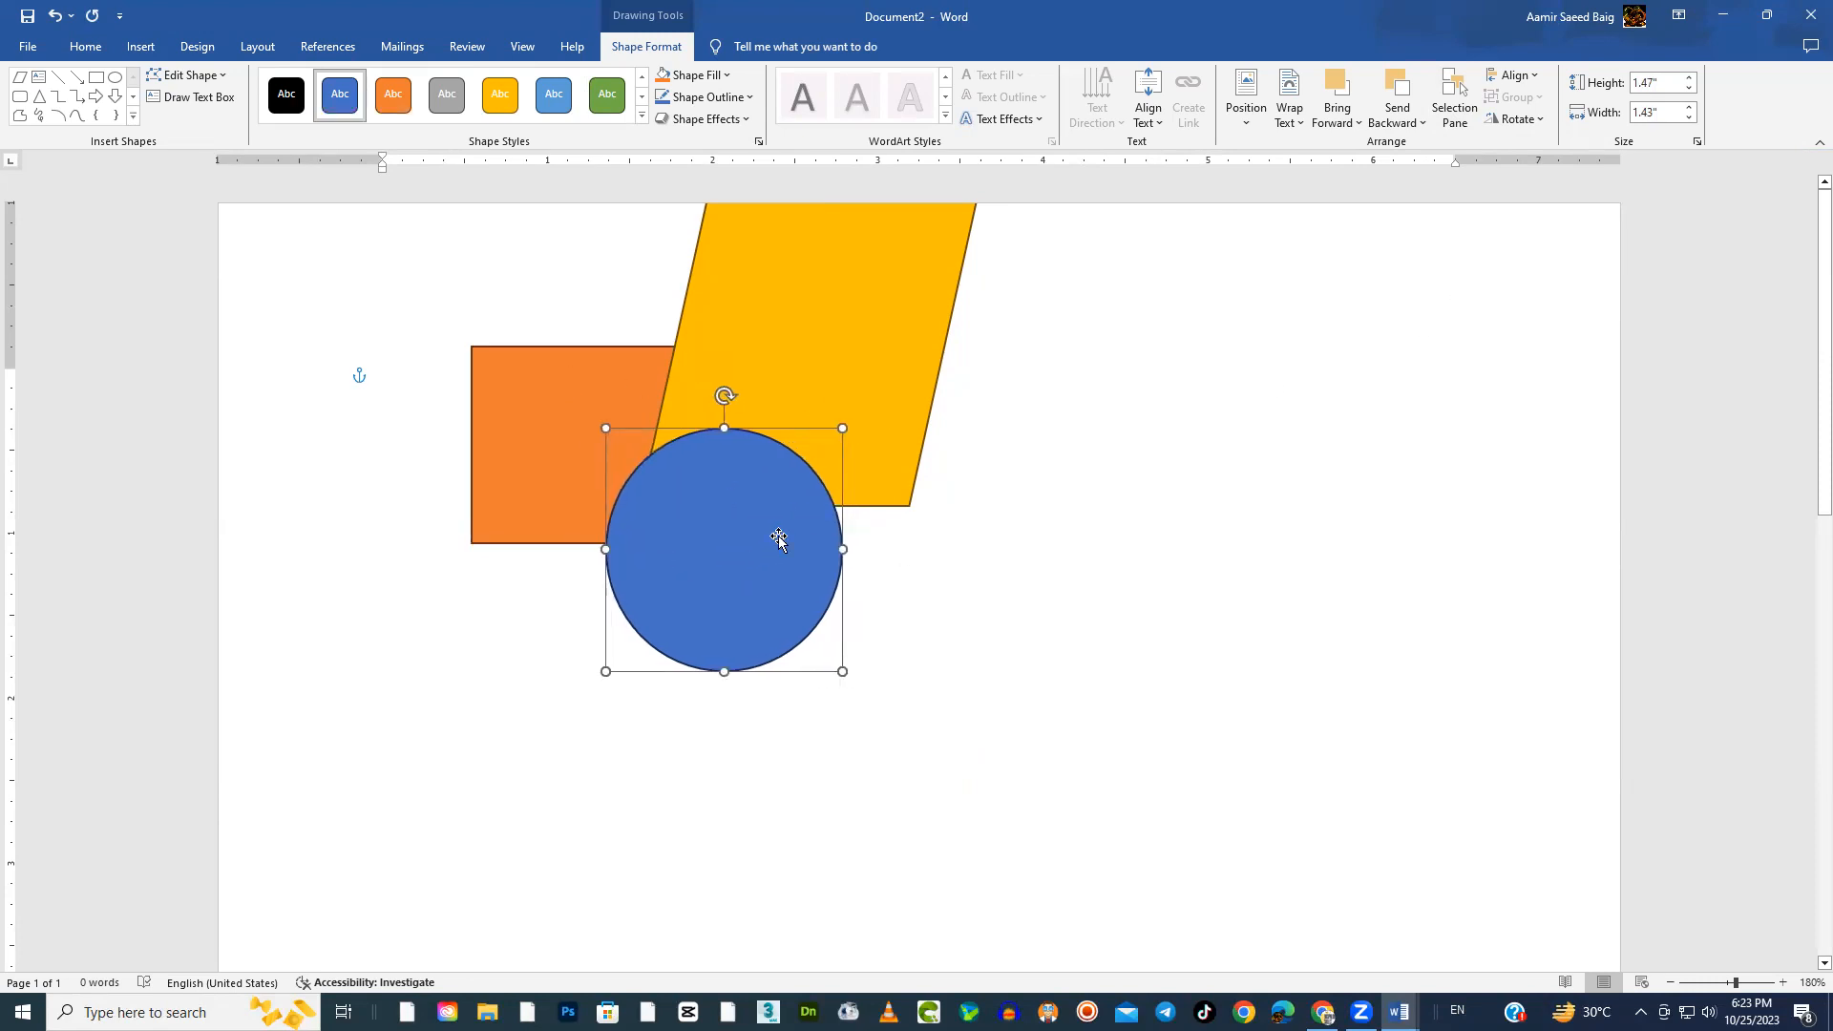
pyautogui.click(1415, 130)
pyautogui.click(1417, 145)
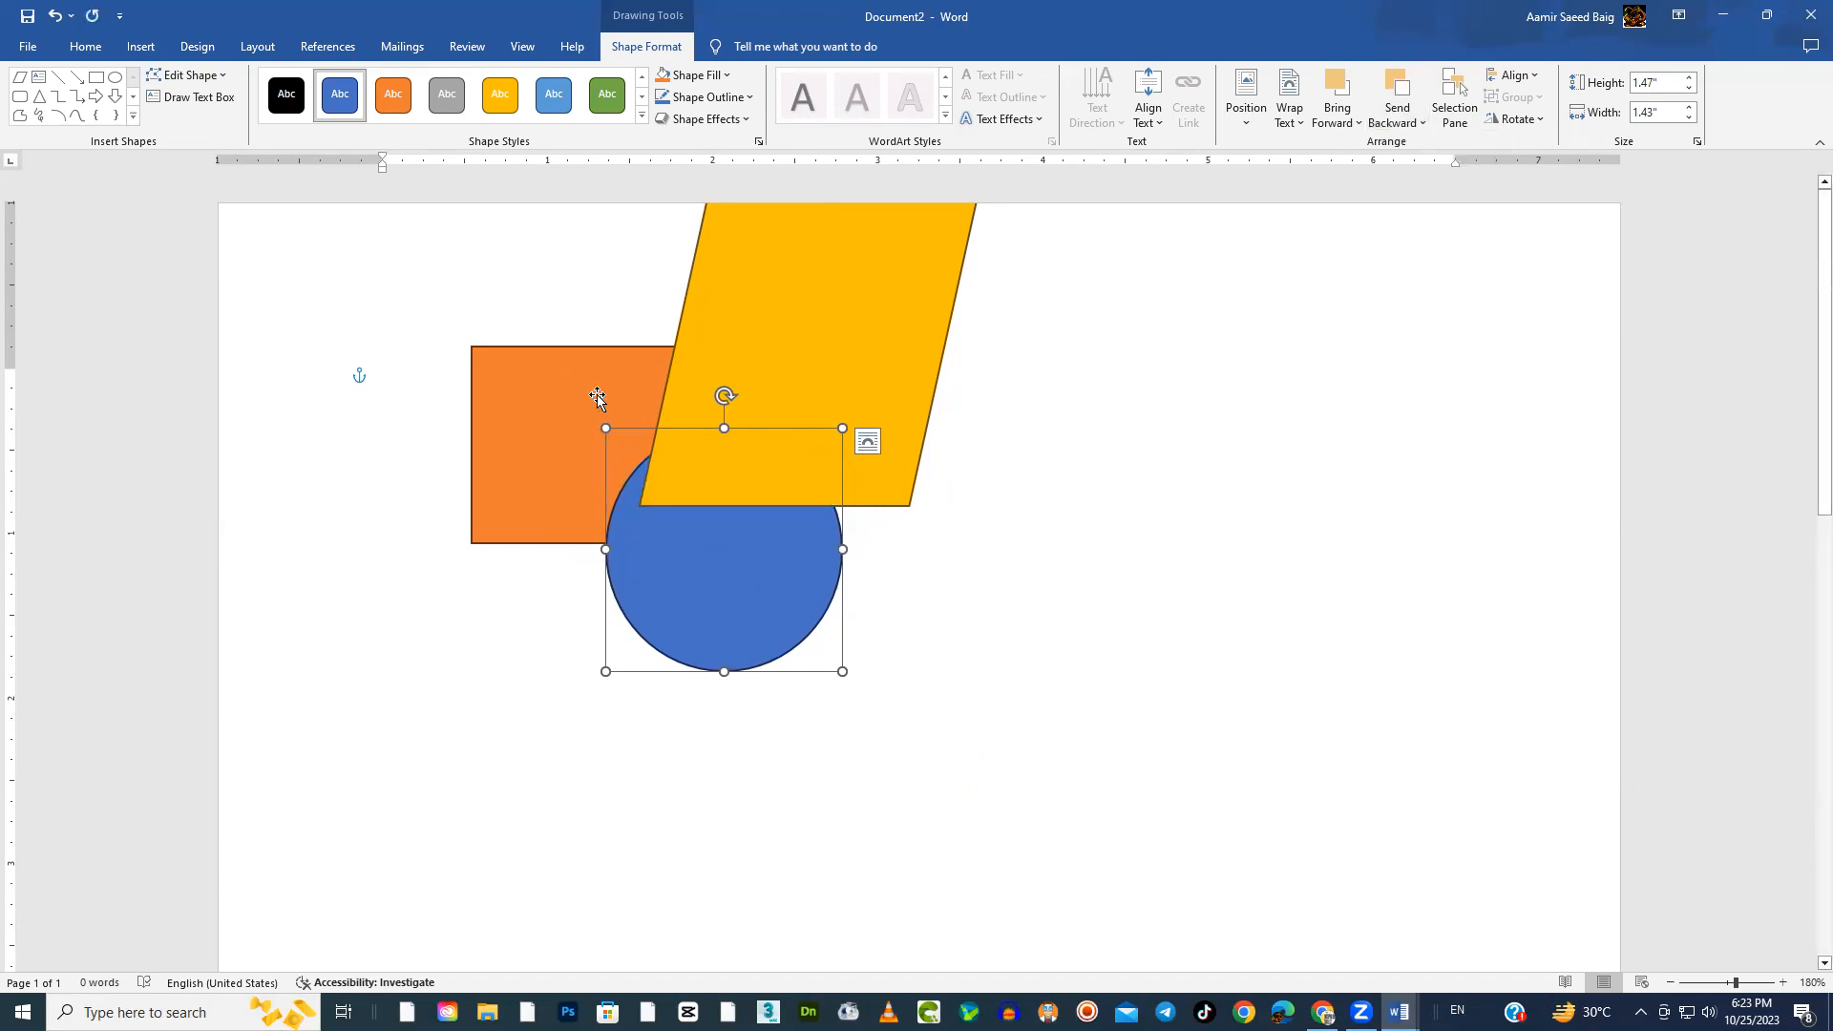
# Move the gold parallelogram down over the rectangle's lower part and the circle's near side, and send it to the back
pyautogui.moveTo(853, 358); pyautogui.dragTo(665, 607)
pyautogui.click(1422, 123)
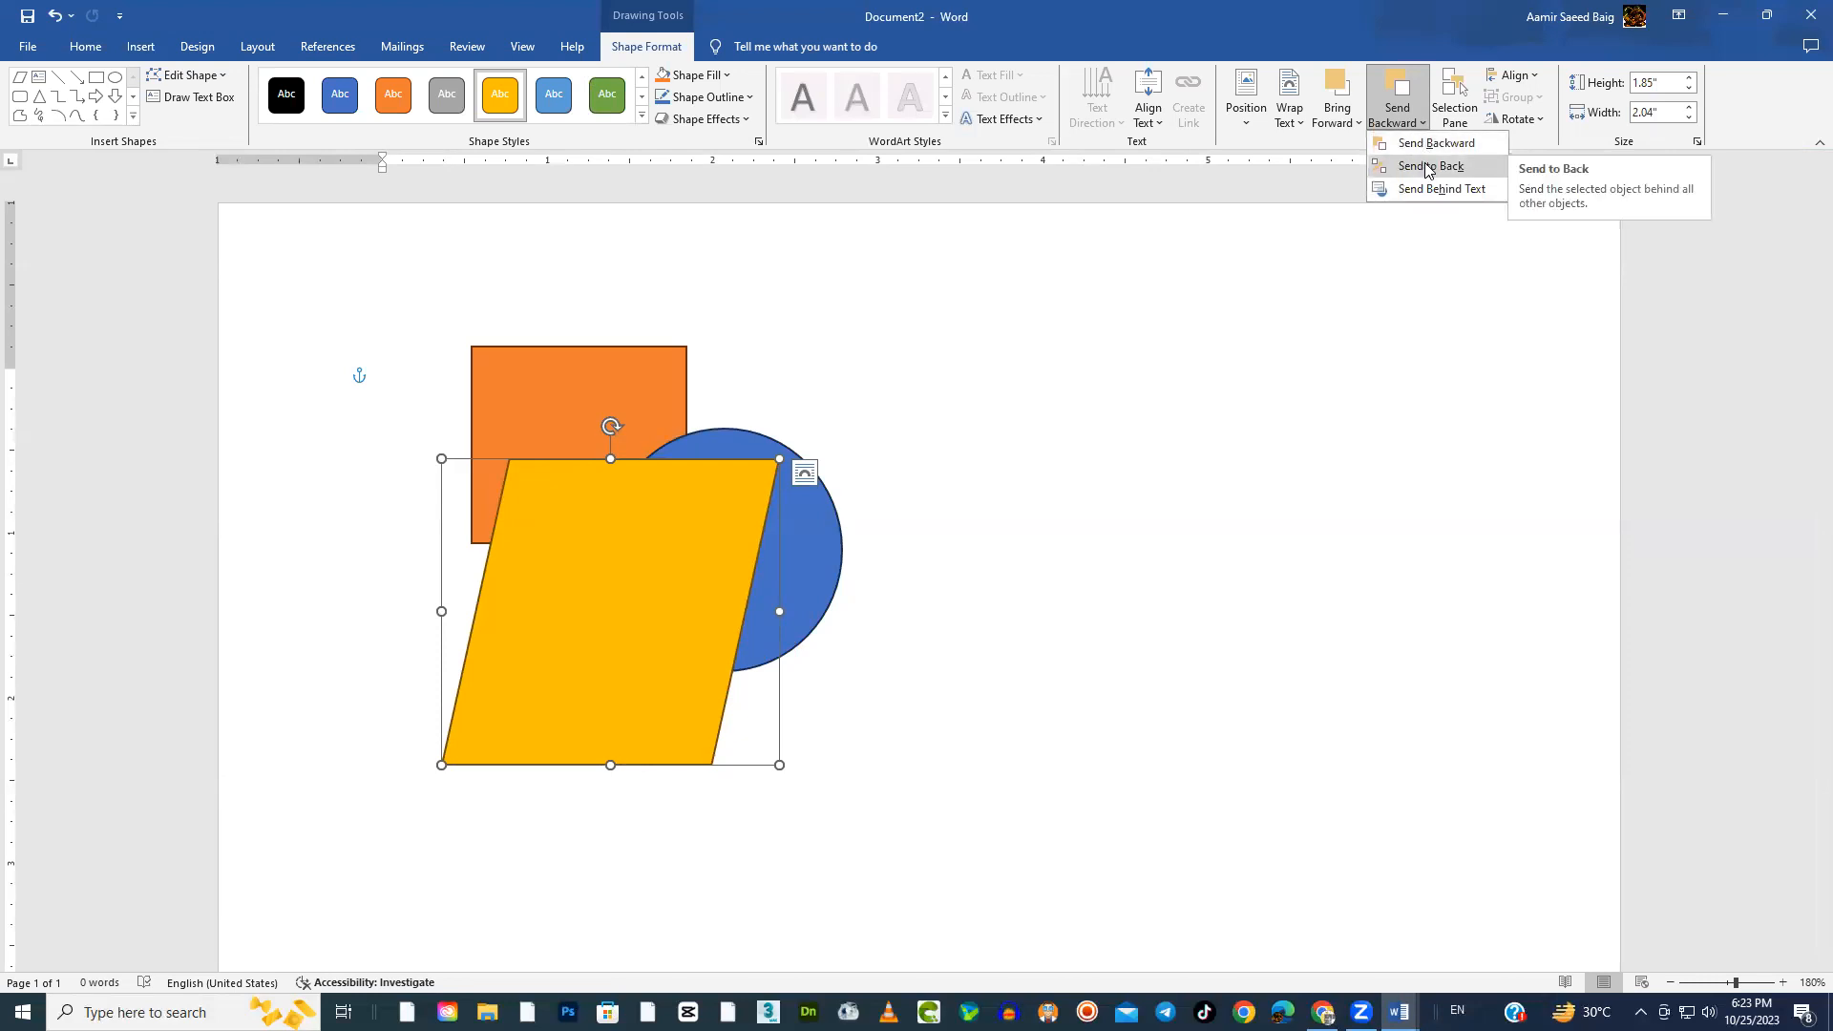
pyautogui.click(1430, 168)
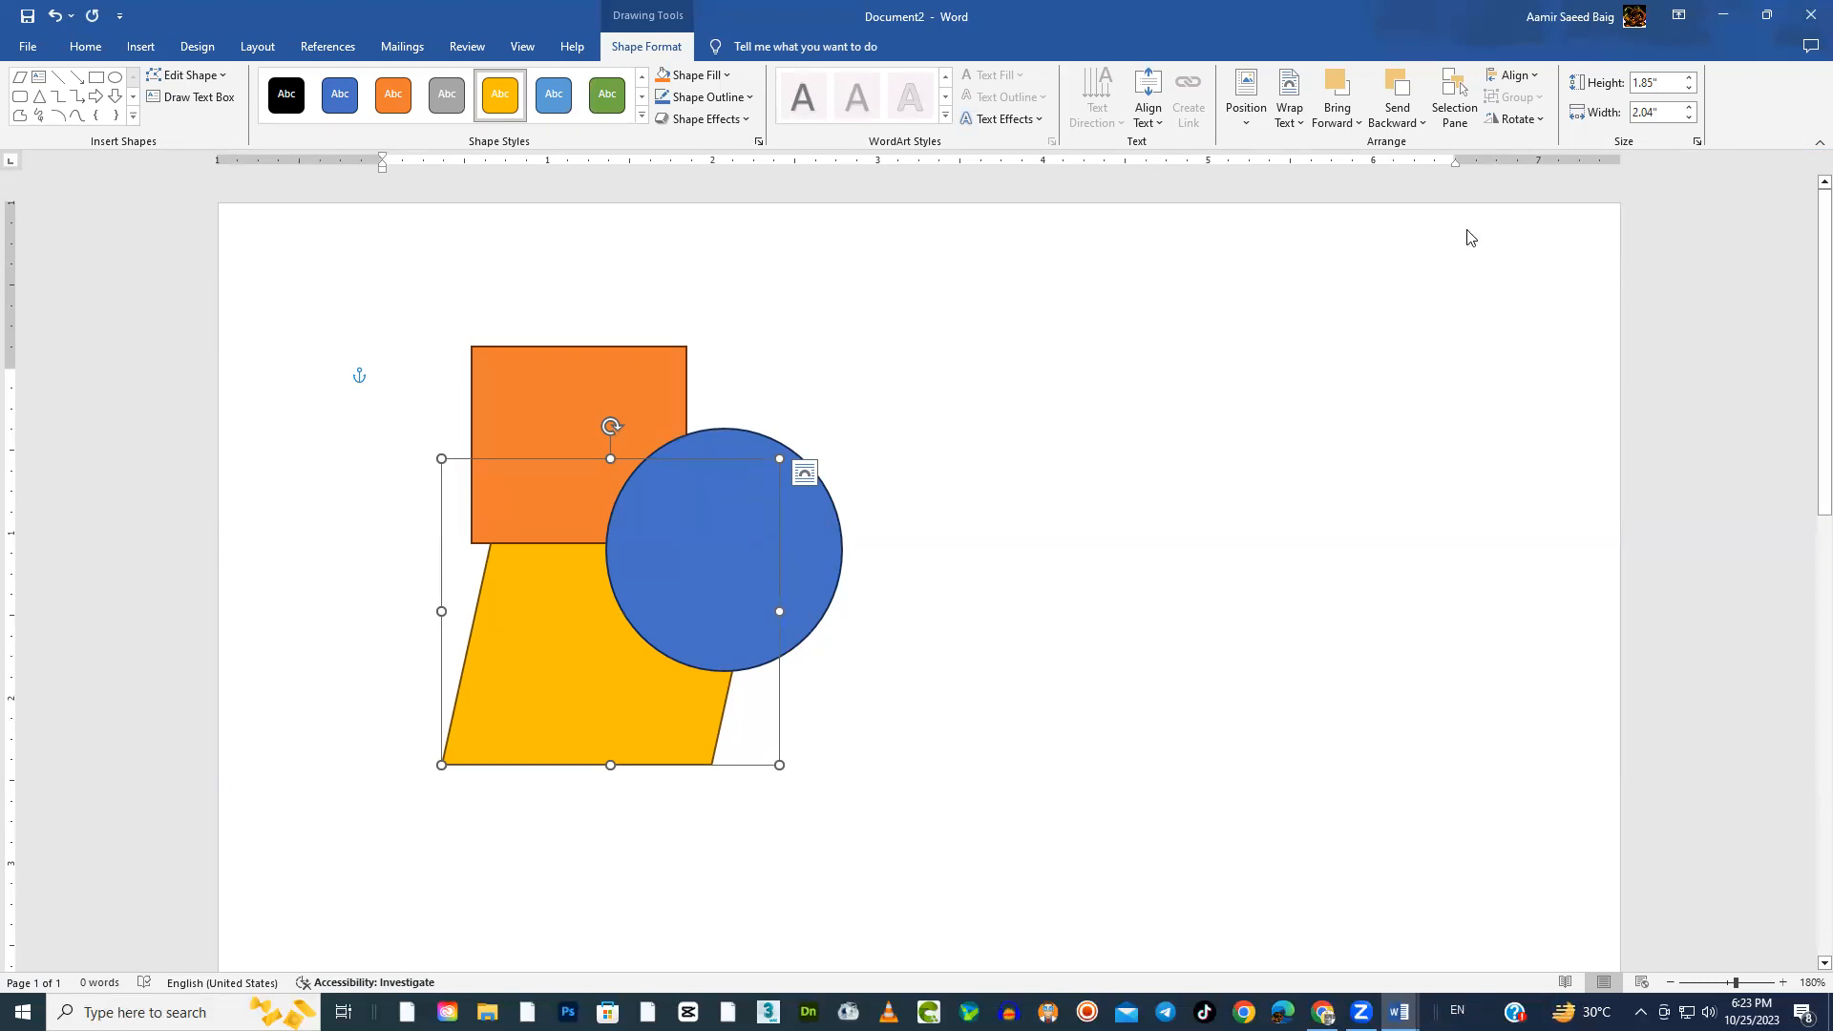
# Bring the gold parallelogram forward one level
pyautogui.click(1421, 124)
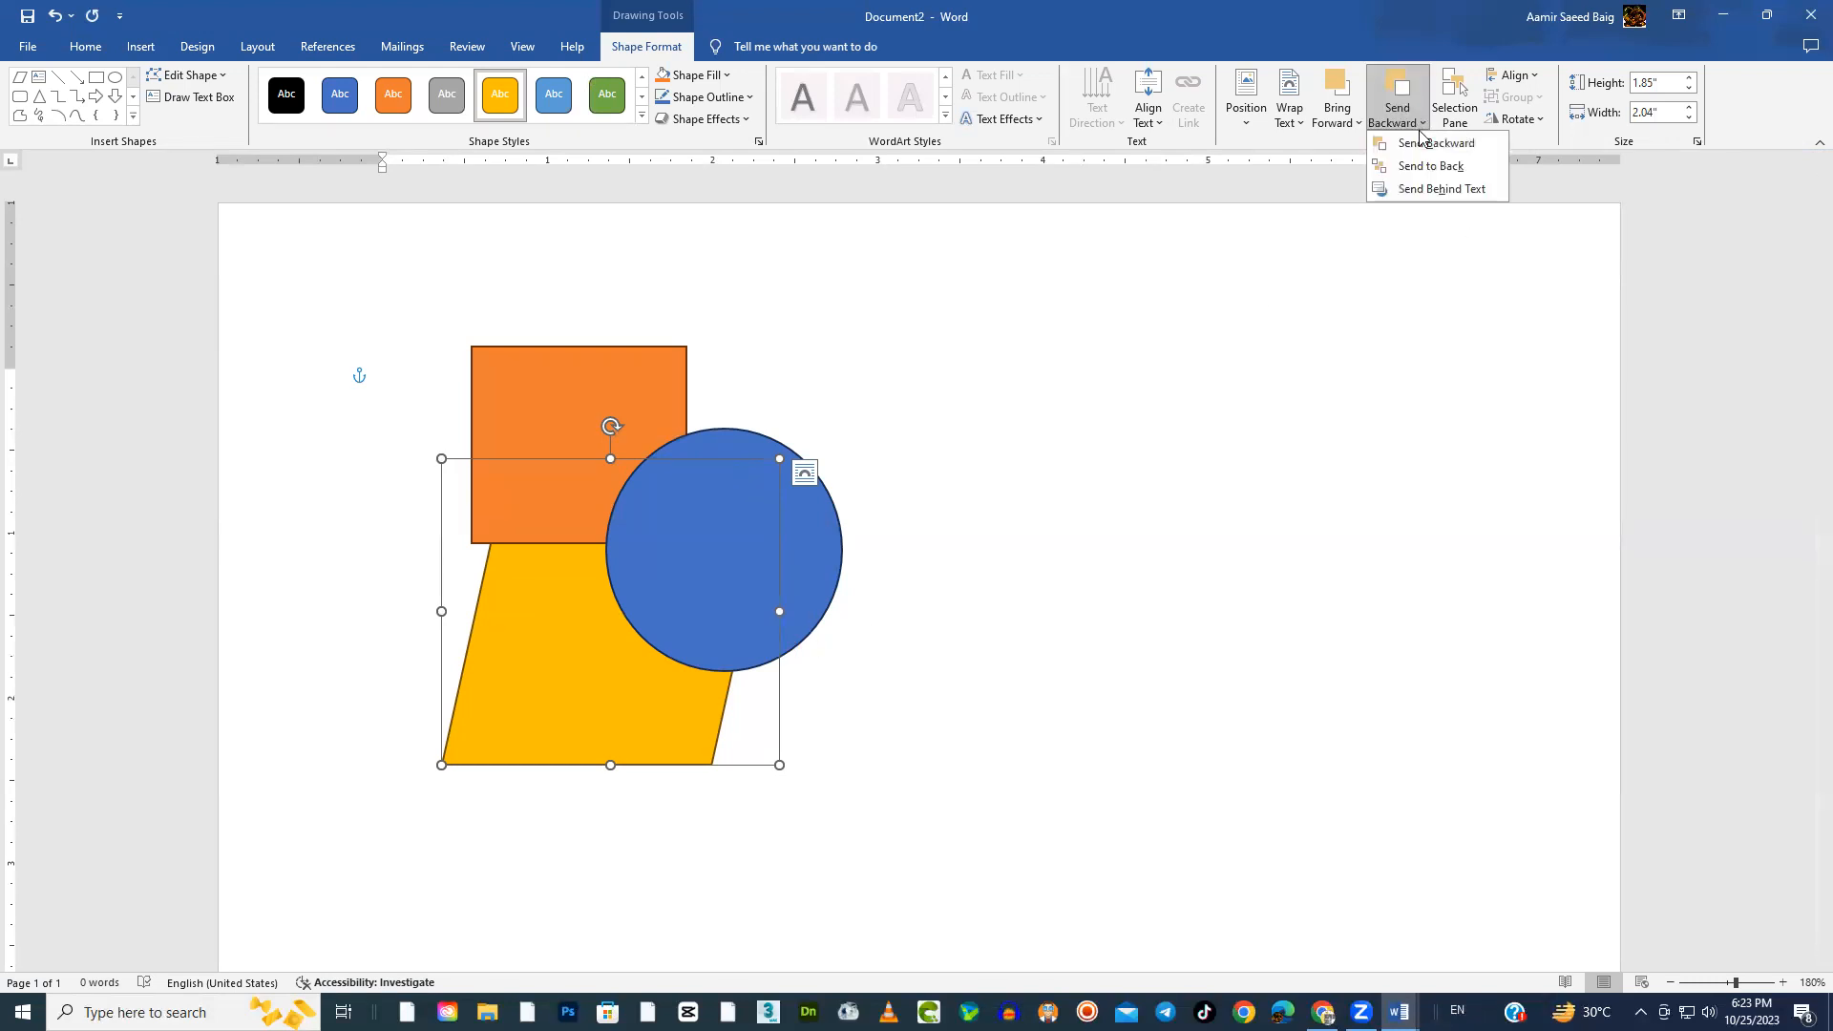
pyautogui.click(1356, 123)
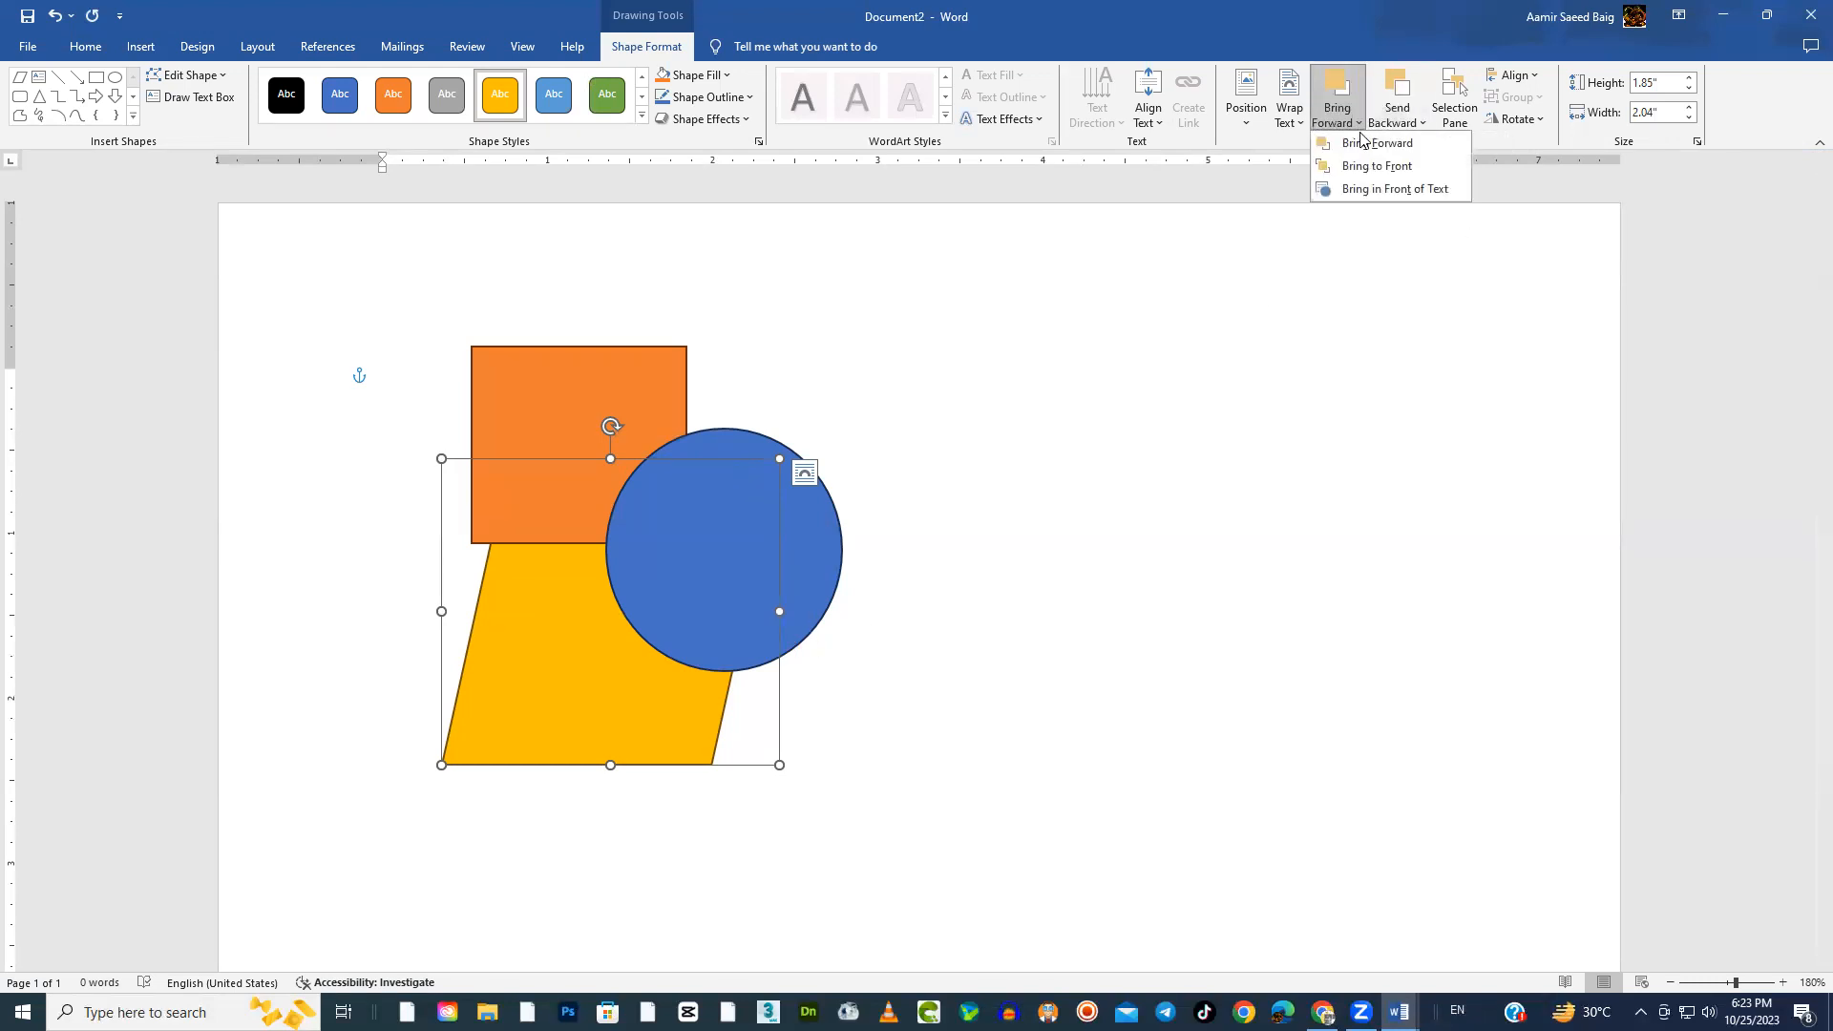
pyautogui.click(1365, 145)
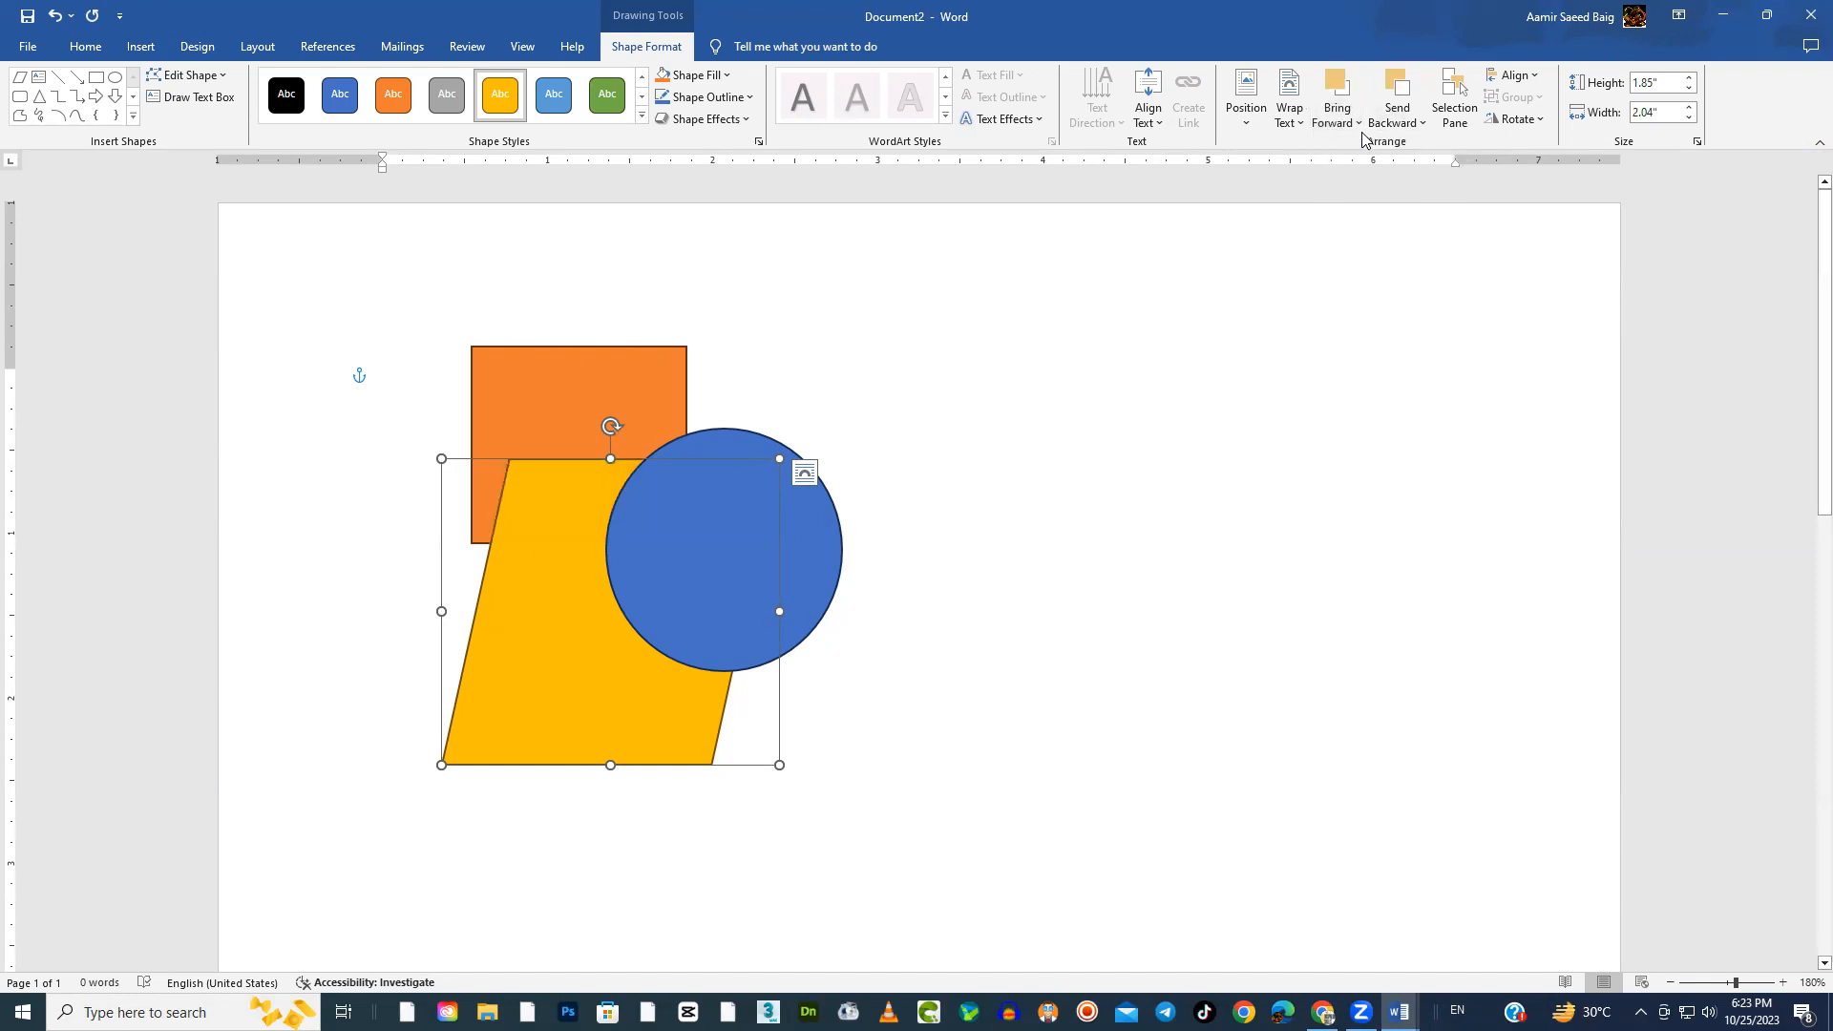
# Bring the orange rectangle to the front of the other shapes
pyautogui.click(636, 373)
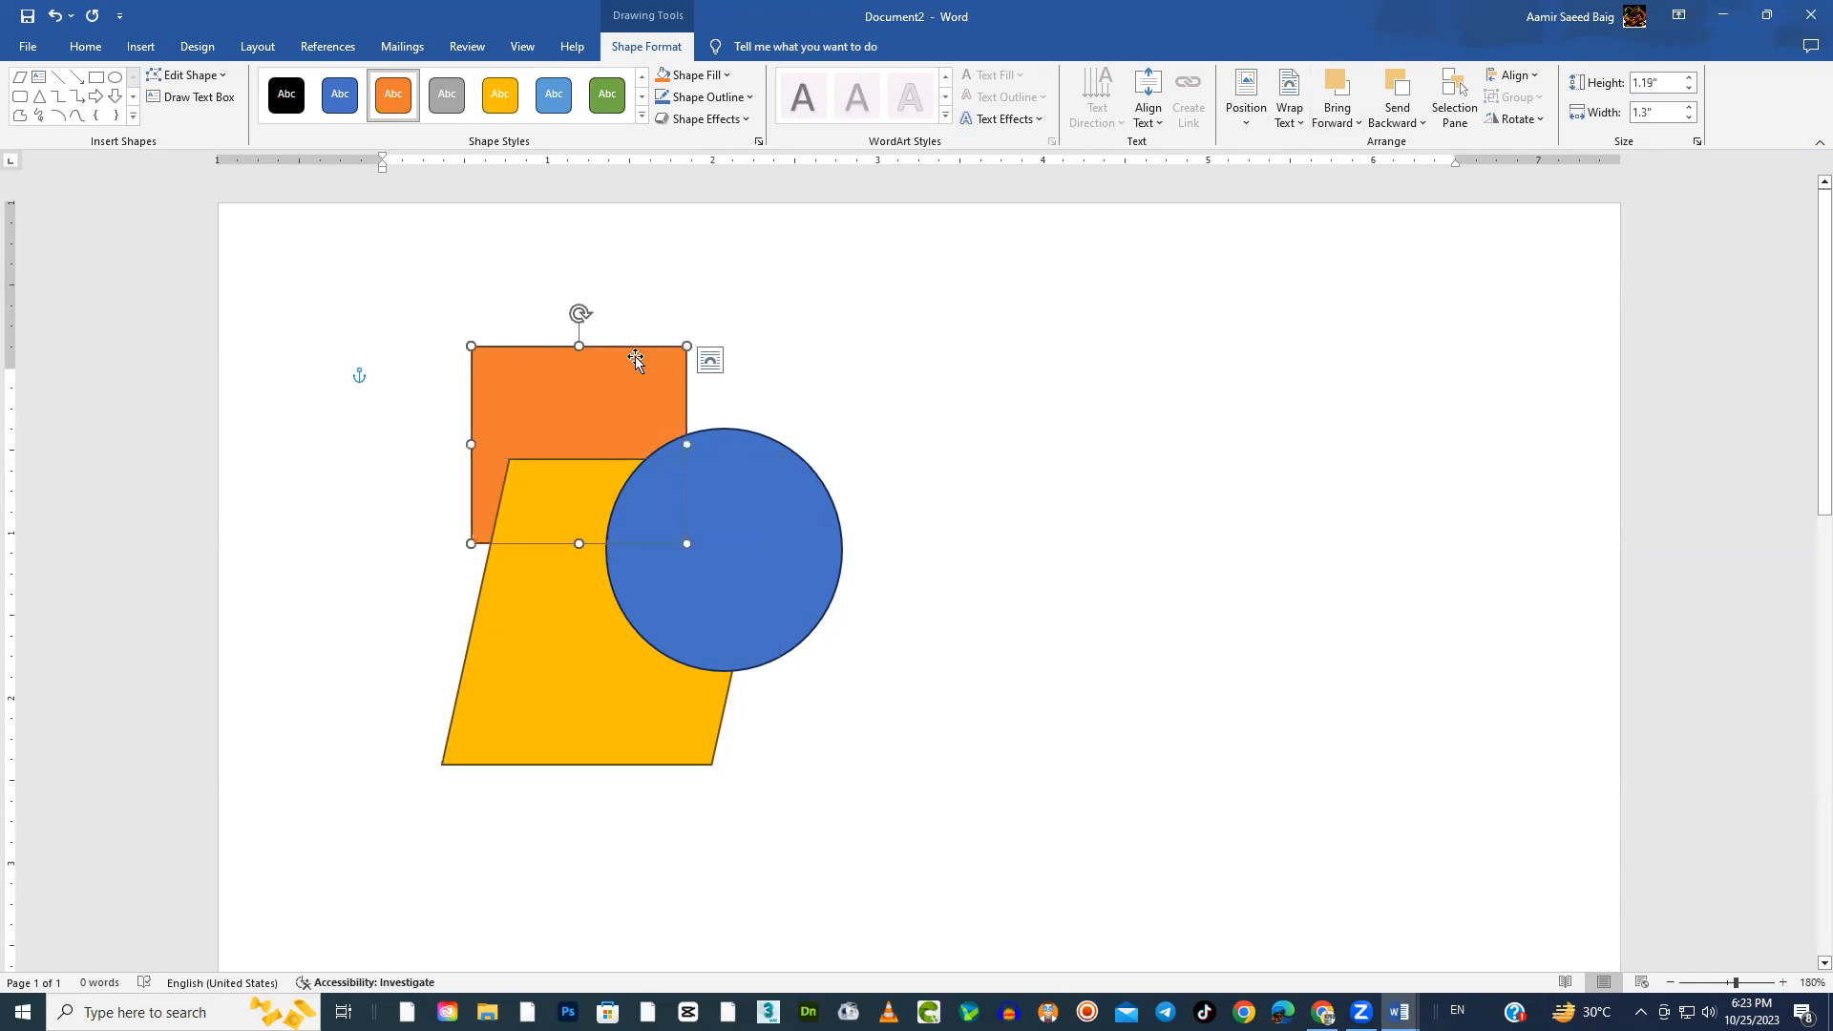
pyautogui.click(1357, 125)
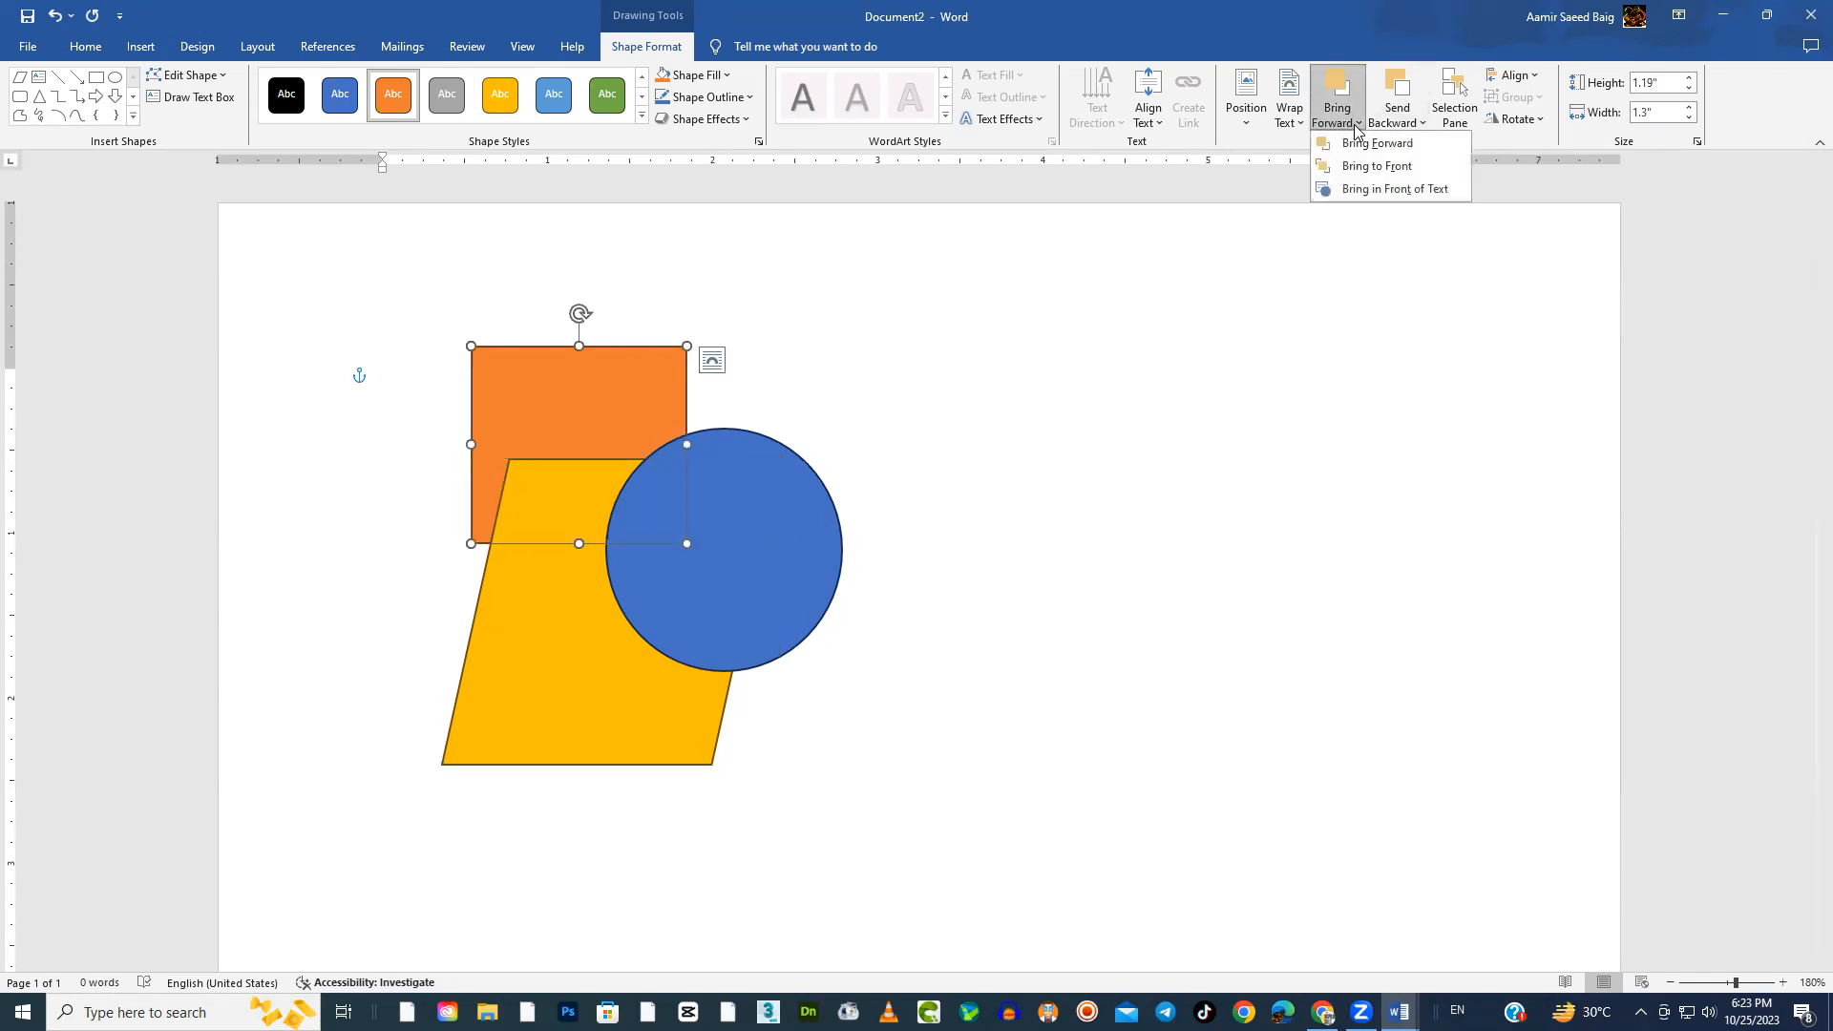
pyautogui.click(1376, 167)
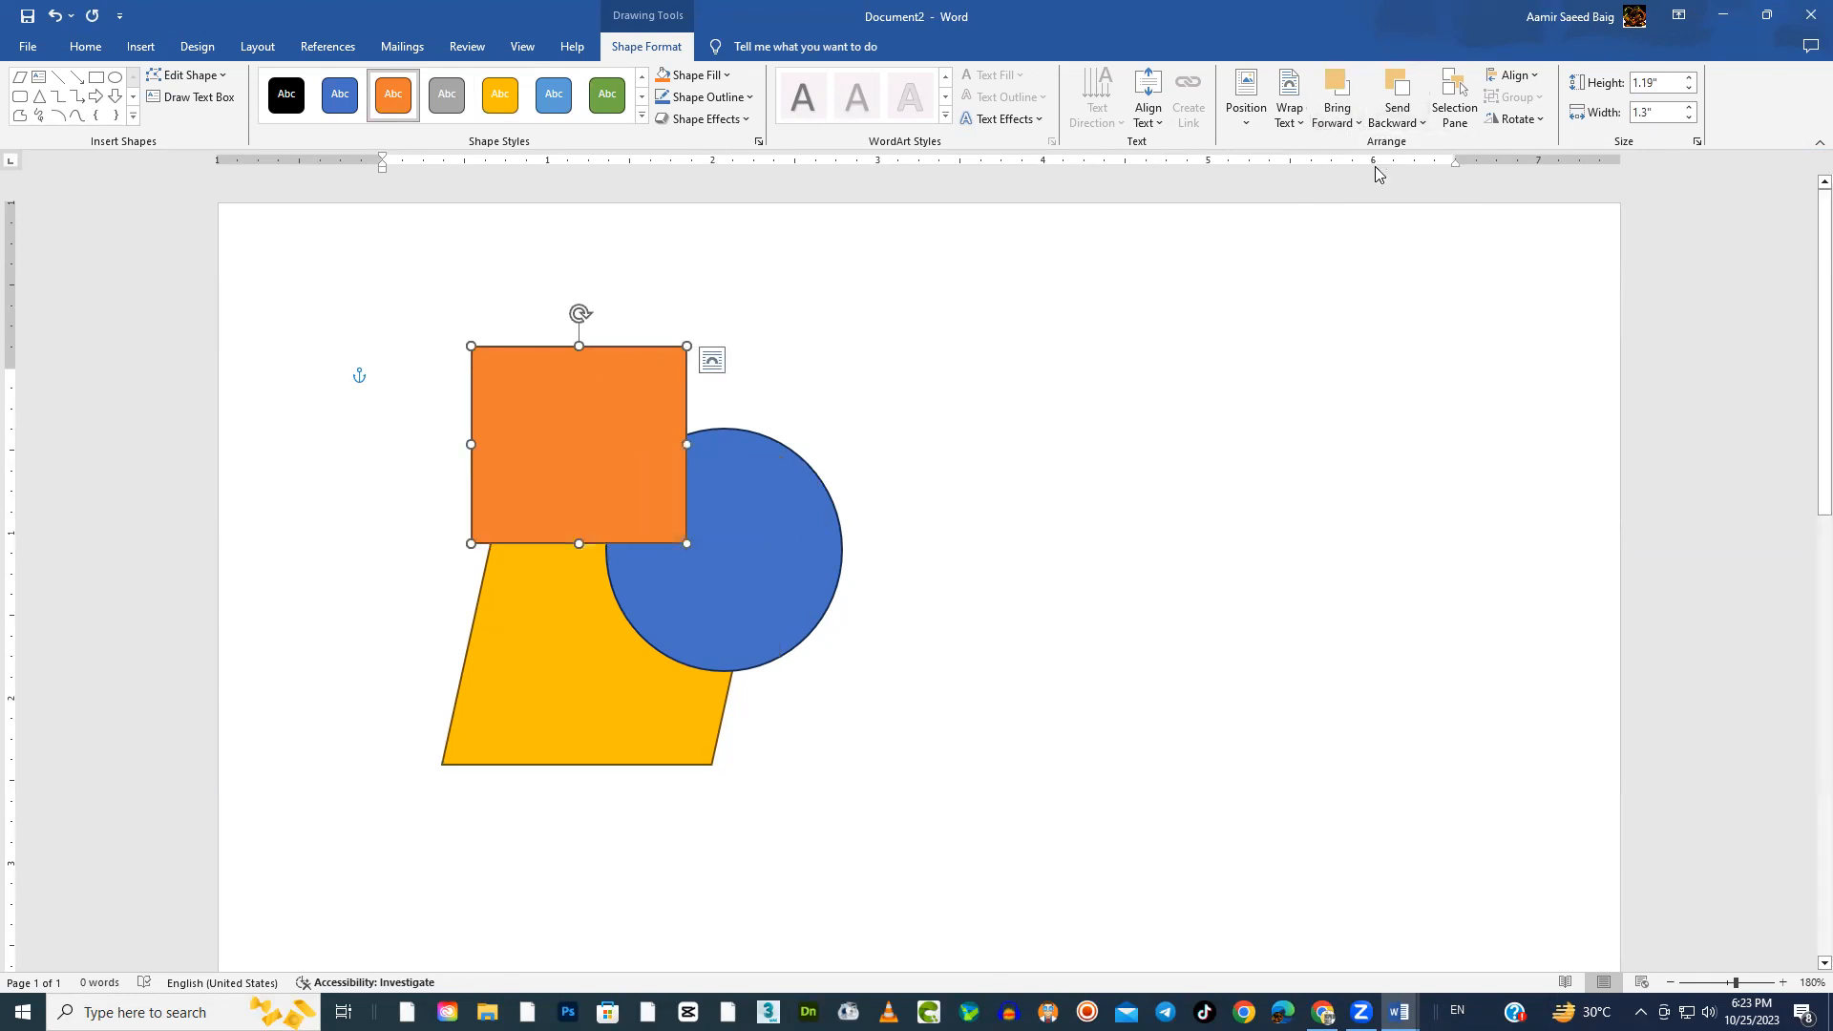
# View the options for placing the orange rectangle in front of or behind text, and deselect the shape
pyautogui.click(1356, 123)
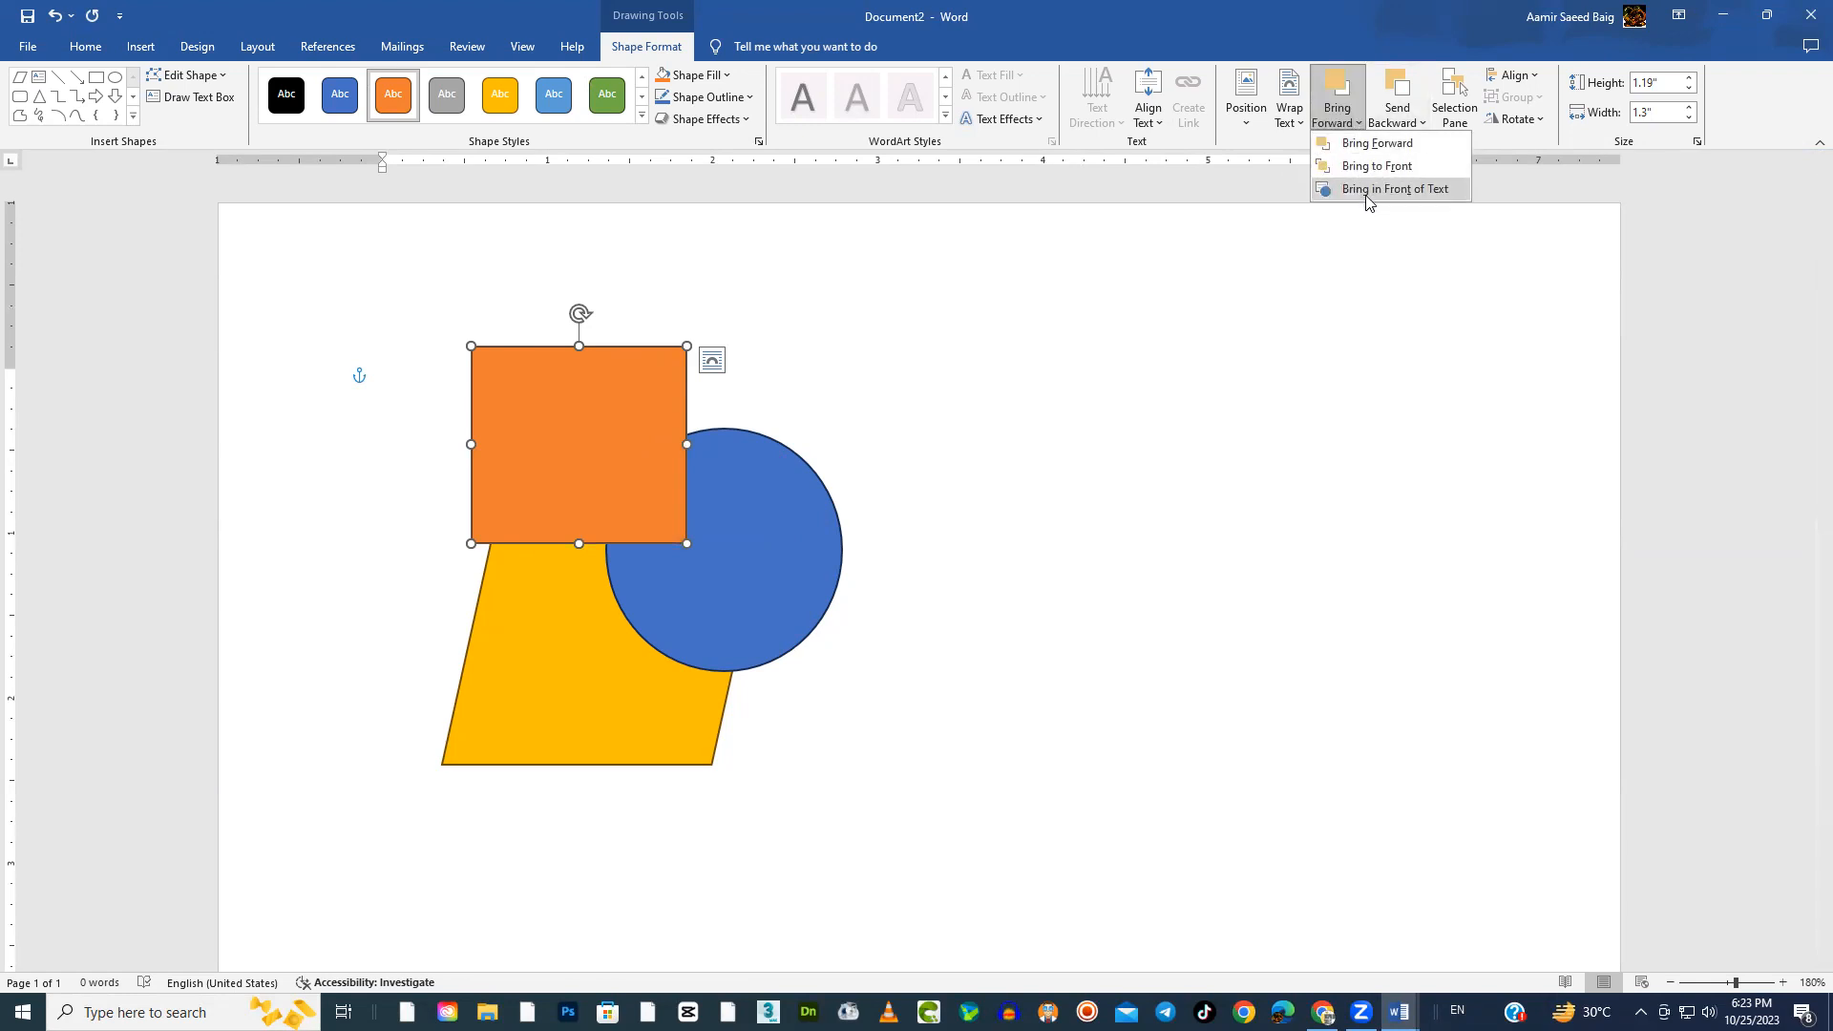
pyautogui.click(1422, 123)
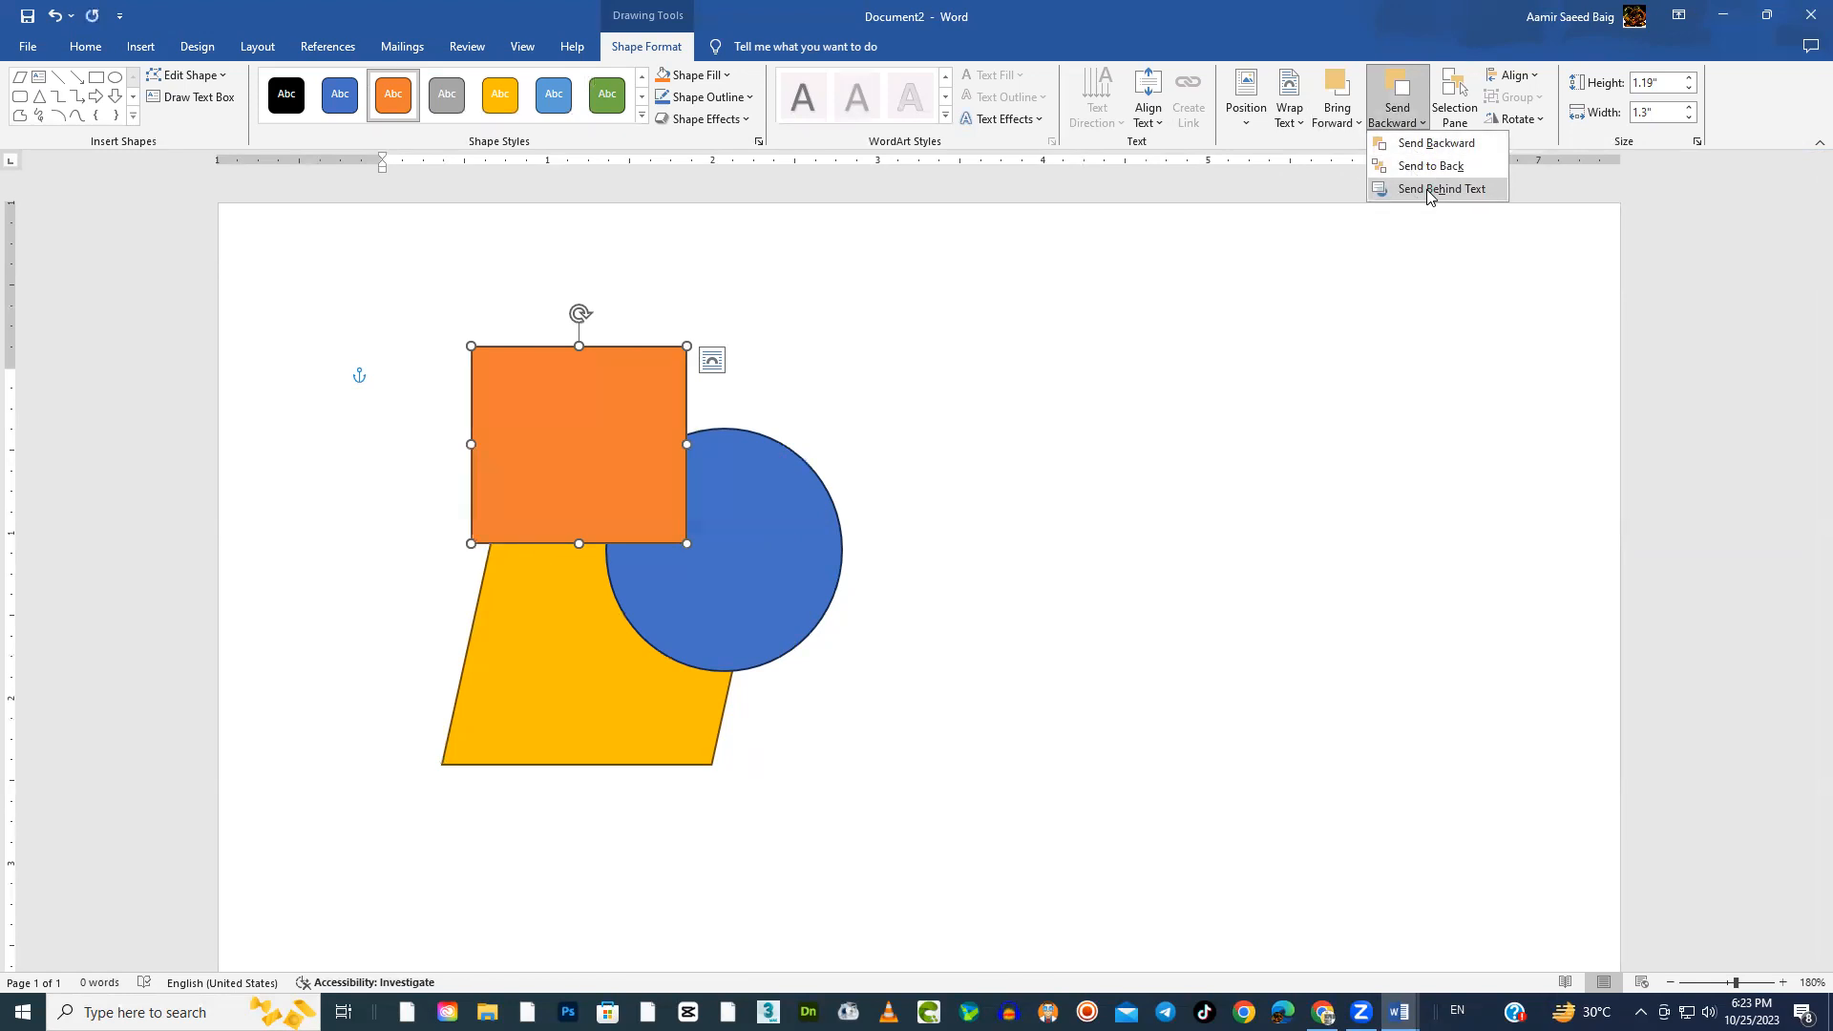
pyautogui.click(1440, 188)
pyautogui.click(901, 376)
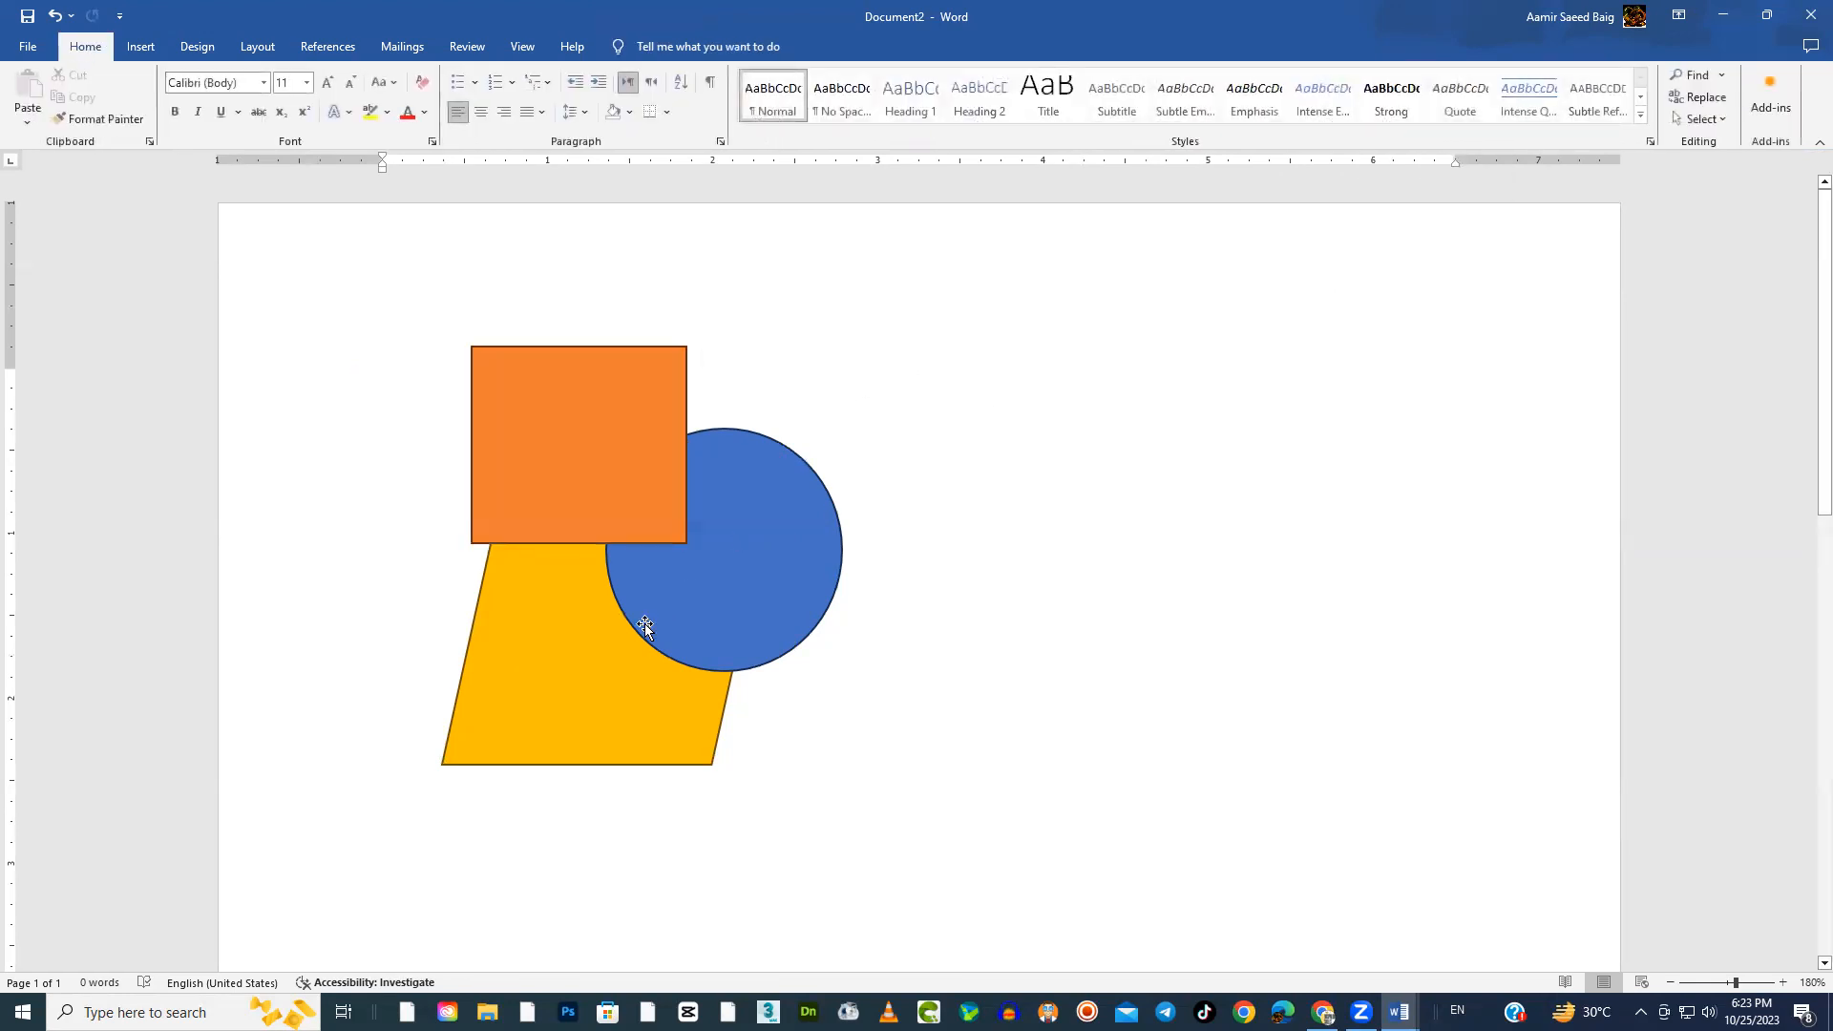
# Move the orange rectangle and blue circle to the right side of the page and the gold parallelogram lower down
pyautogui.moveTo(605, 475); pyautogui.dragTo(1065, 715)
pyautogui.moveTo(640, 611); pyautogui.dragTo(1036, 592)
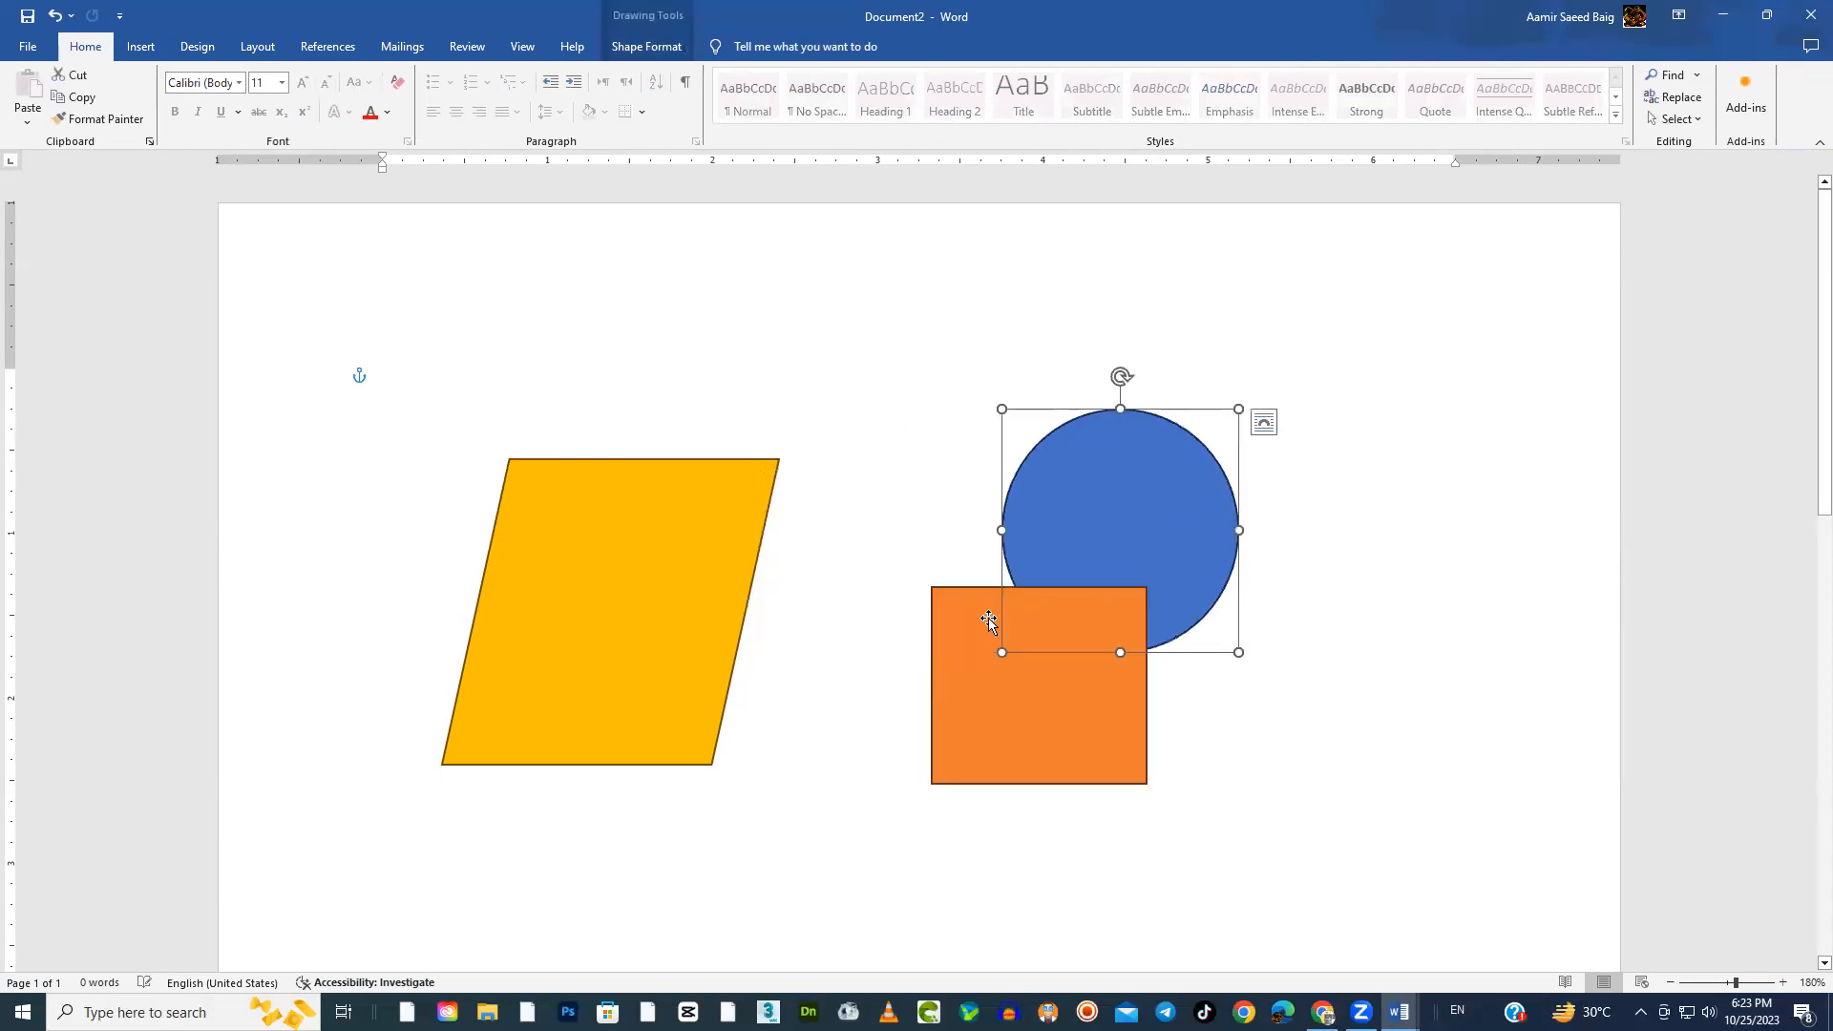
pyautogui.moveTo(679, 707); pyautogui.dragTo(742, 849)
# Generate sample paragraphs at the start of the document with =rand()
pyautogui.click(413, 386)
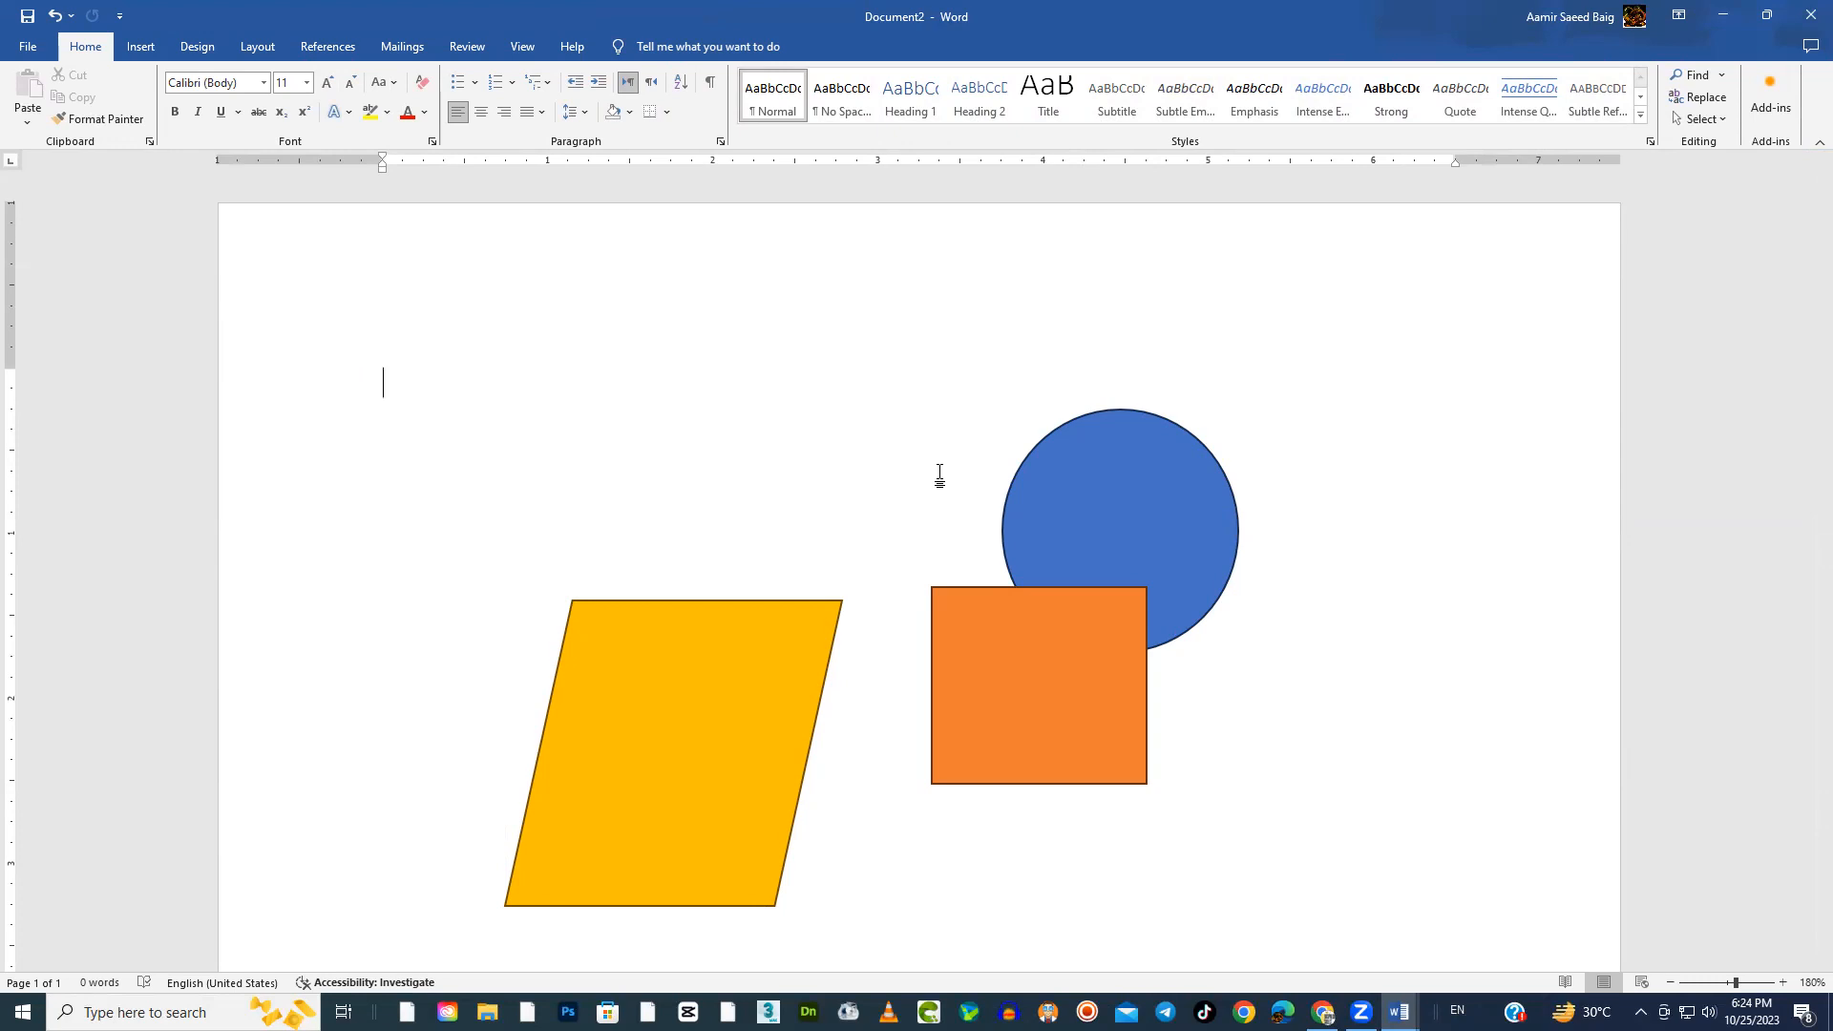
pyautogui.write('=')
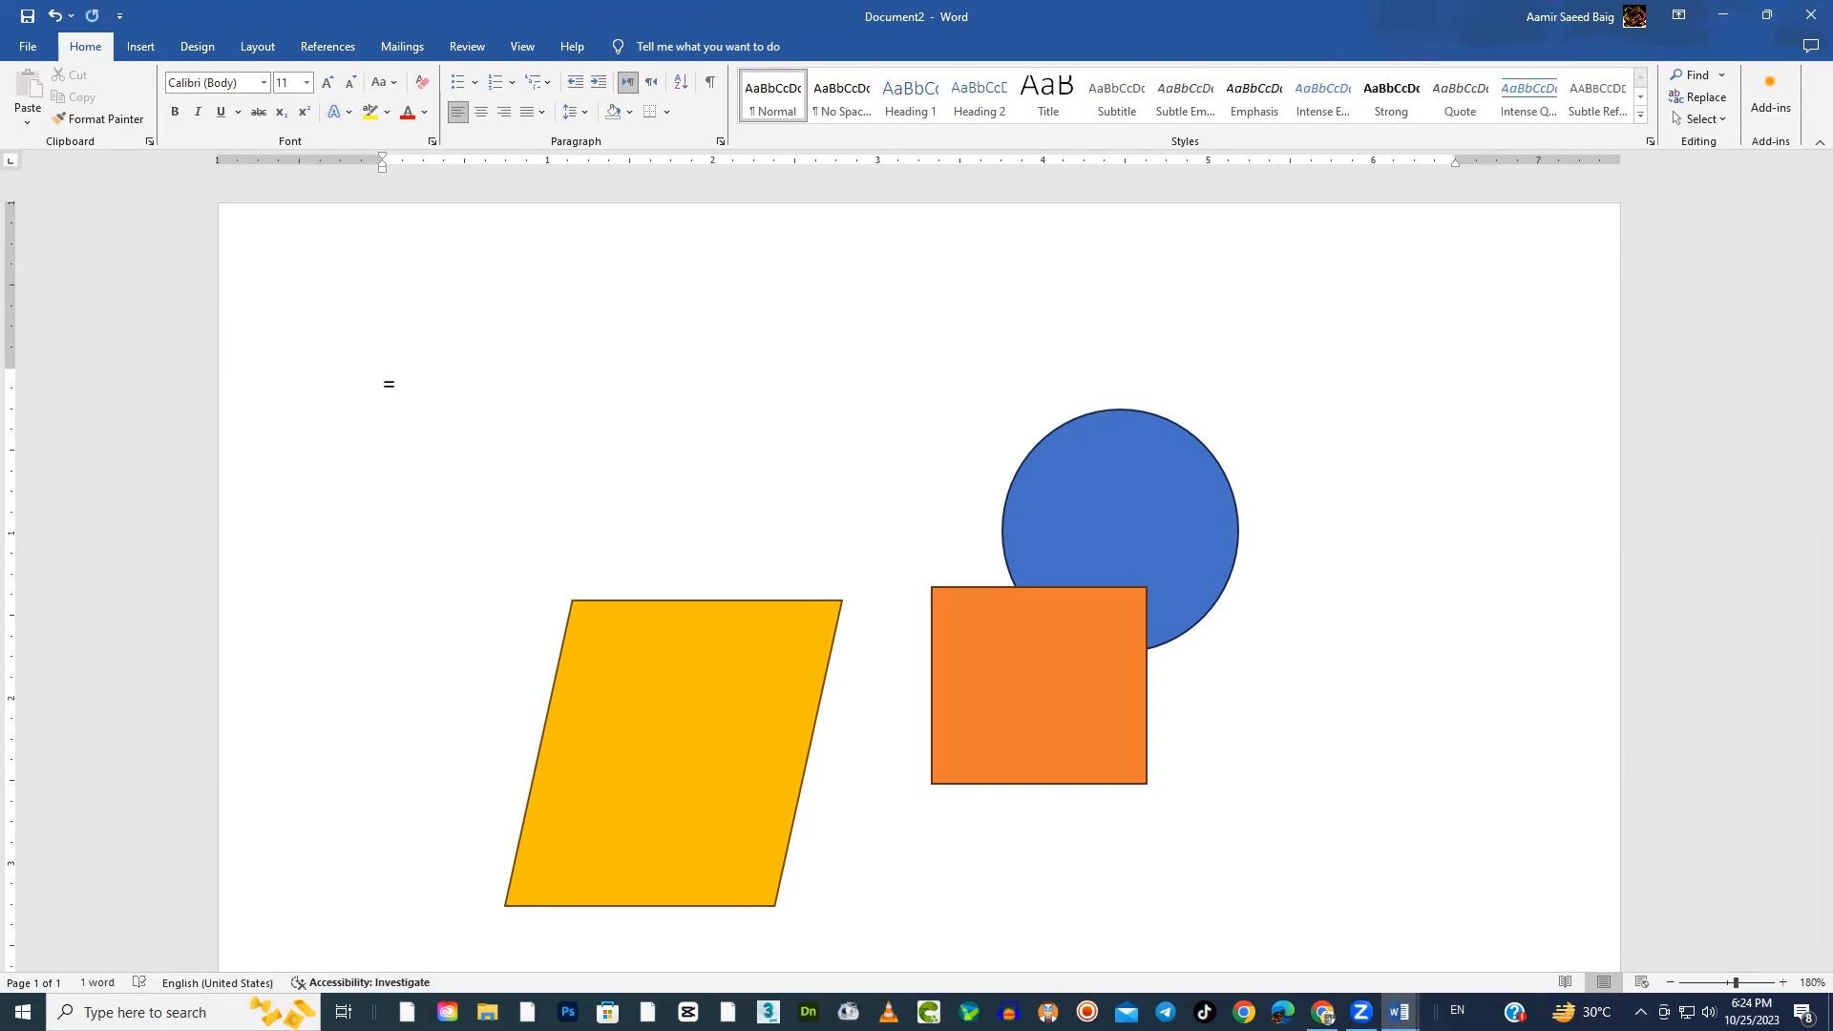
pyautogui.write('rand()')
pyautogui.press('Return')
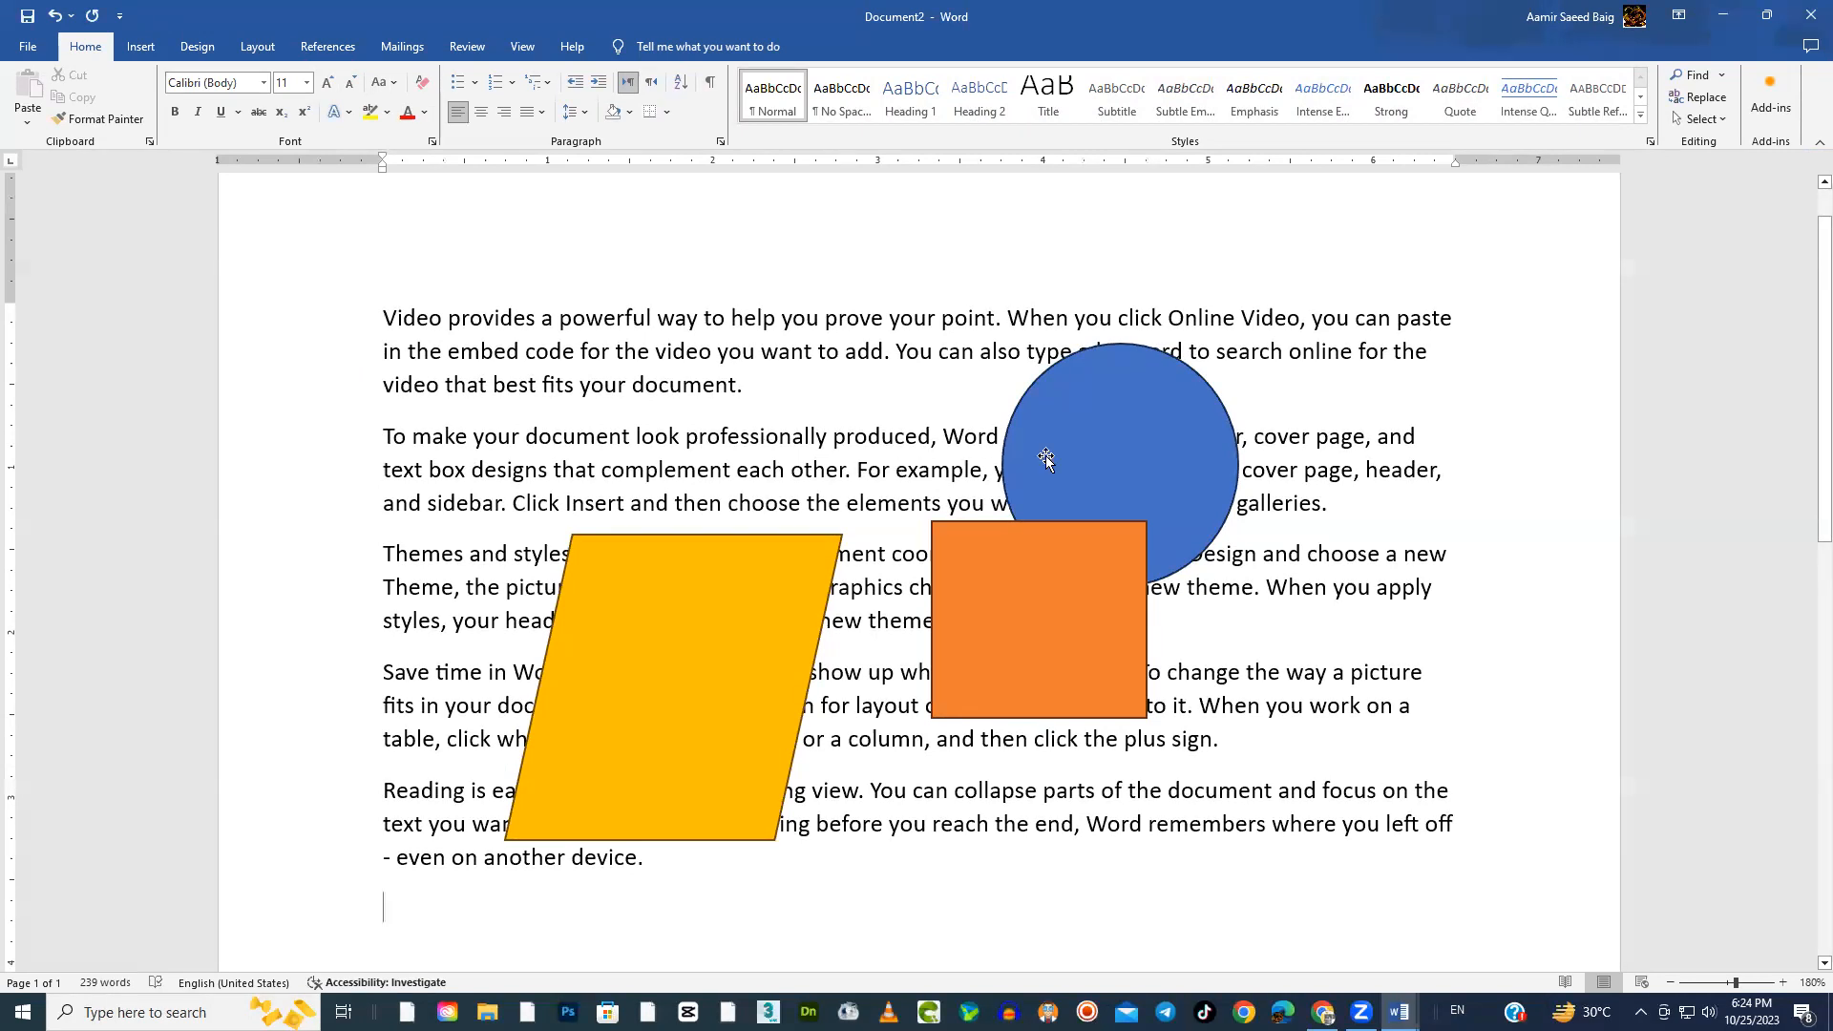
# Spread the shapes over the text: rectangle on the upper-left paragraphs, parallelogram on the lower-left ones, and circle at the upper right
pyautogui.moveTo(1027, 599); pyautogui.dragTo(957, 557)
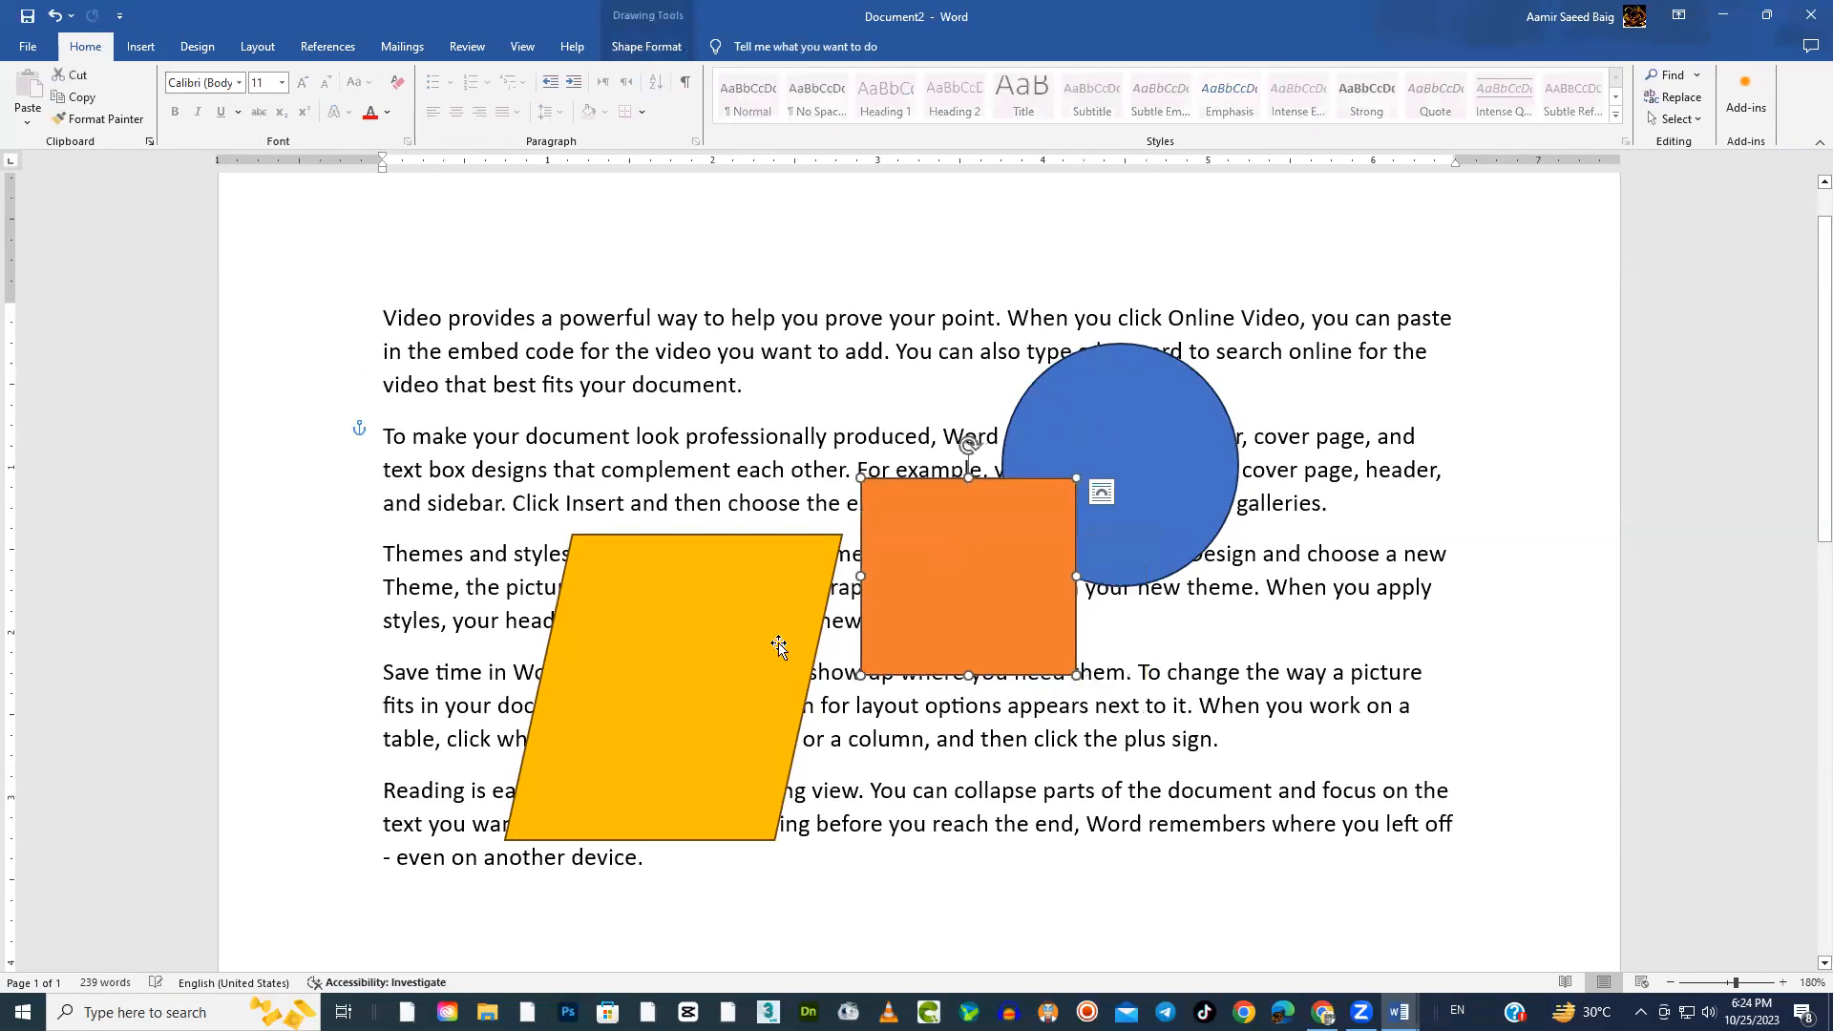
pyautogui.moveTo(742, 616); pyautogui.dragTo(761, 531)
pyautogui.moveTo(944, 564); pyautogui.dragTo(844, 592)
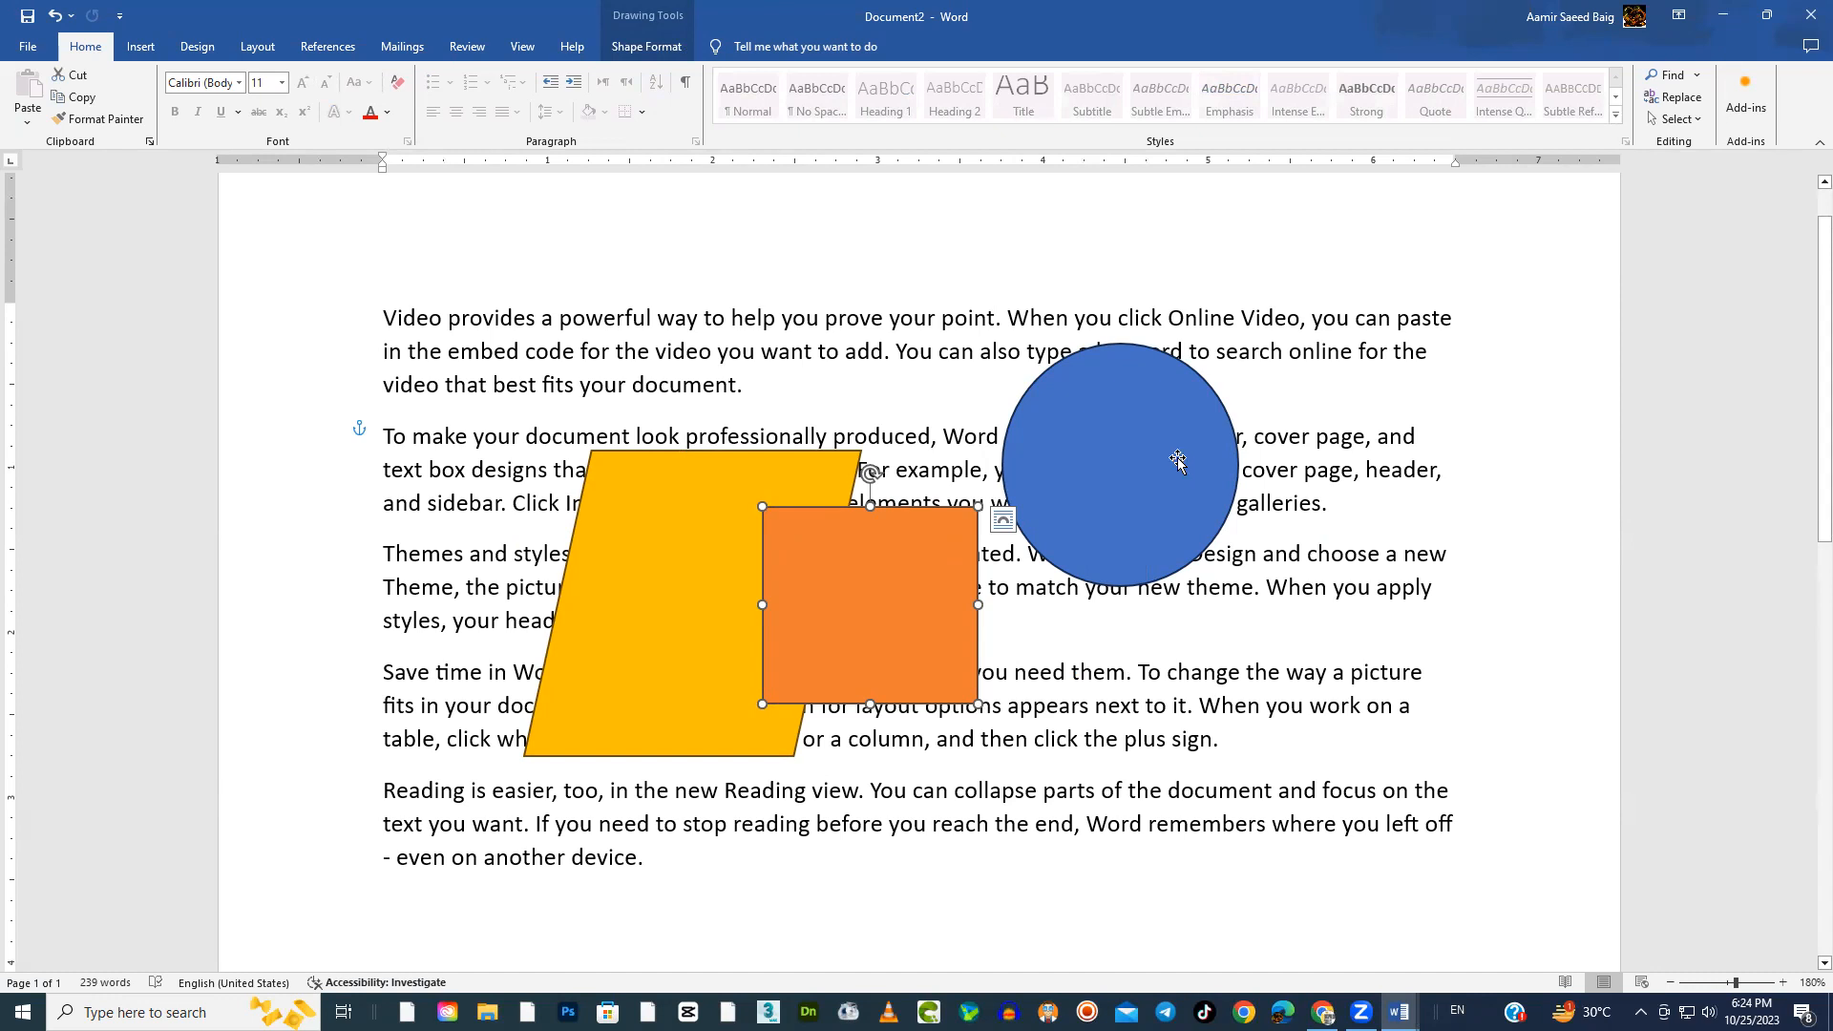
pyautogui.moveTo(1143, 454); pyautogui.dragTo(1209, 409)
pyautogui.moveTo(949, 634); pyautogui.dragTo(1081, 679)
pyautogui.moveTo(730, 540); pyautogui.dragTo(614, 414)
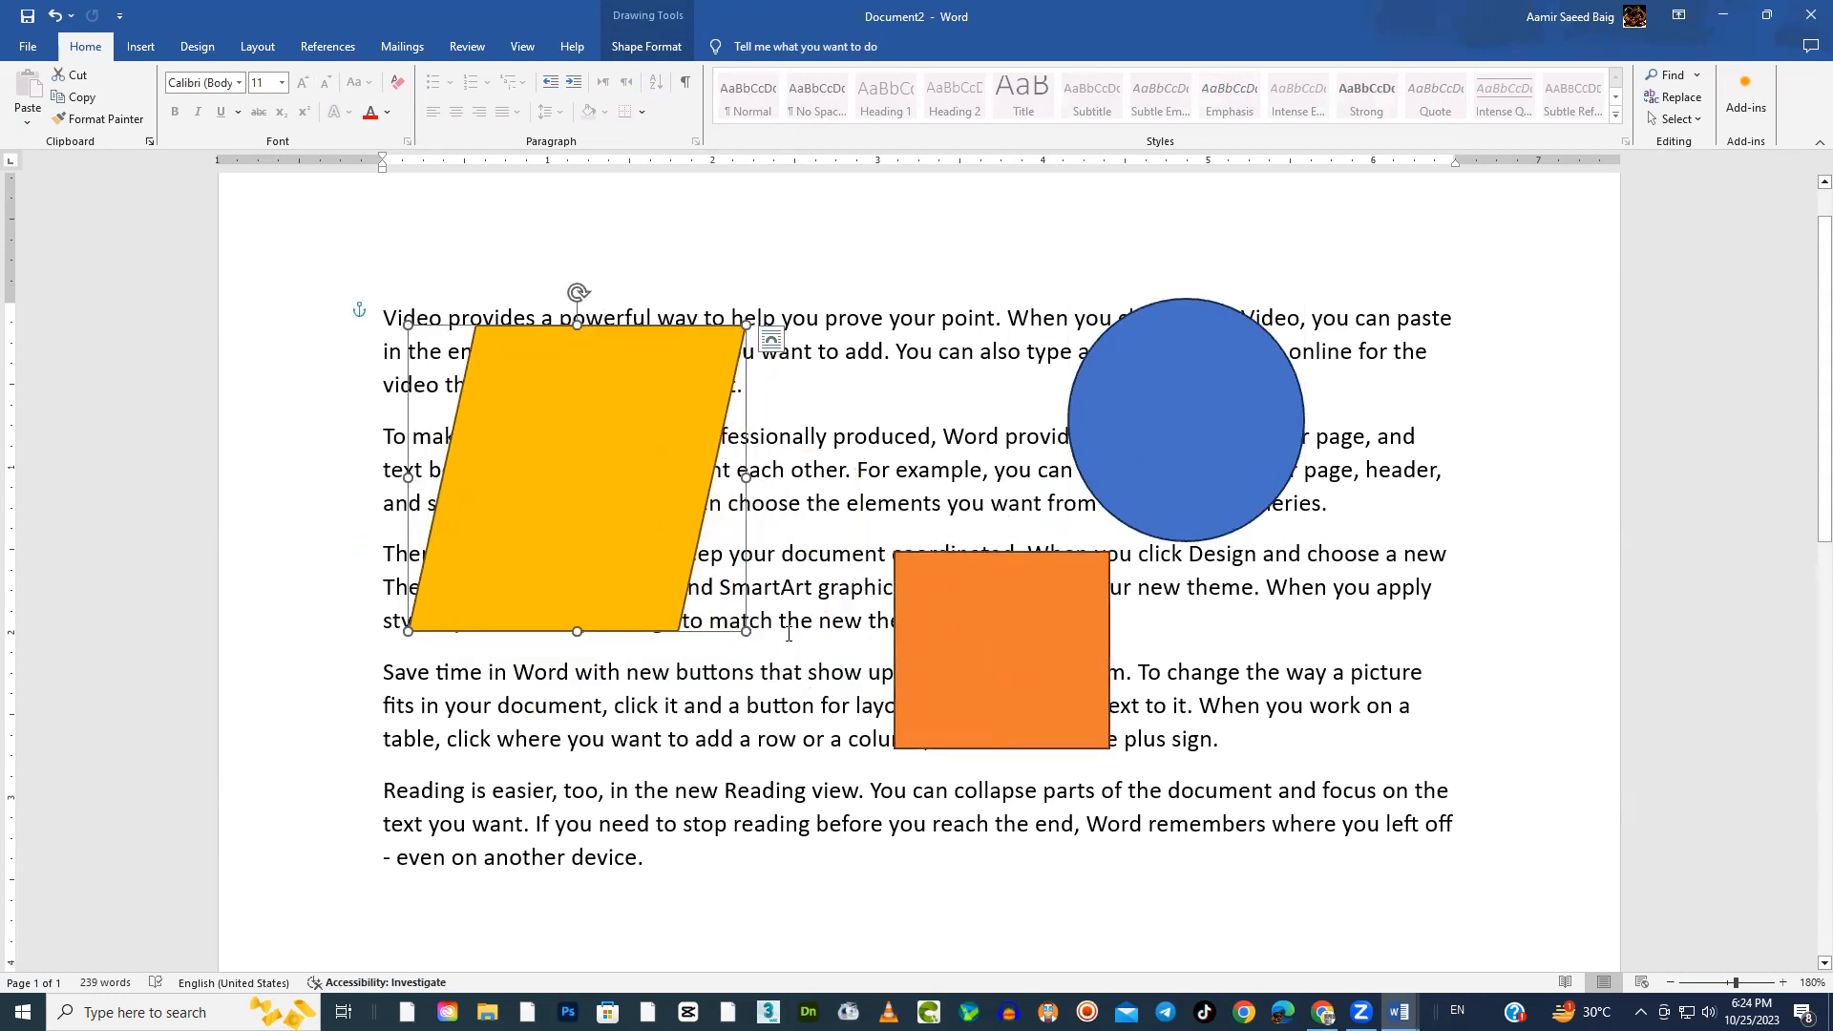
pyautogui.moveTo(959, 619); pyautogui.dragTo(888, 549)
pyautogui.moveTo(622, 464); pyautogui.dragTo(613, 765)
pyautogui.moveTo(931, 565); pyautogui.dragTo(562, 423)
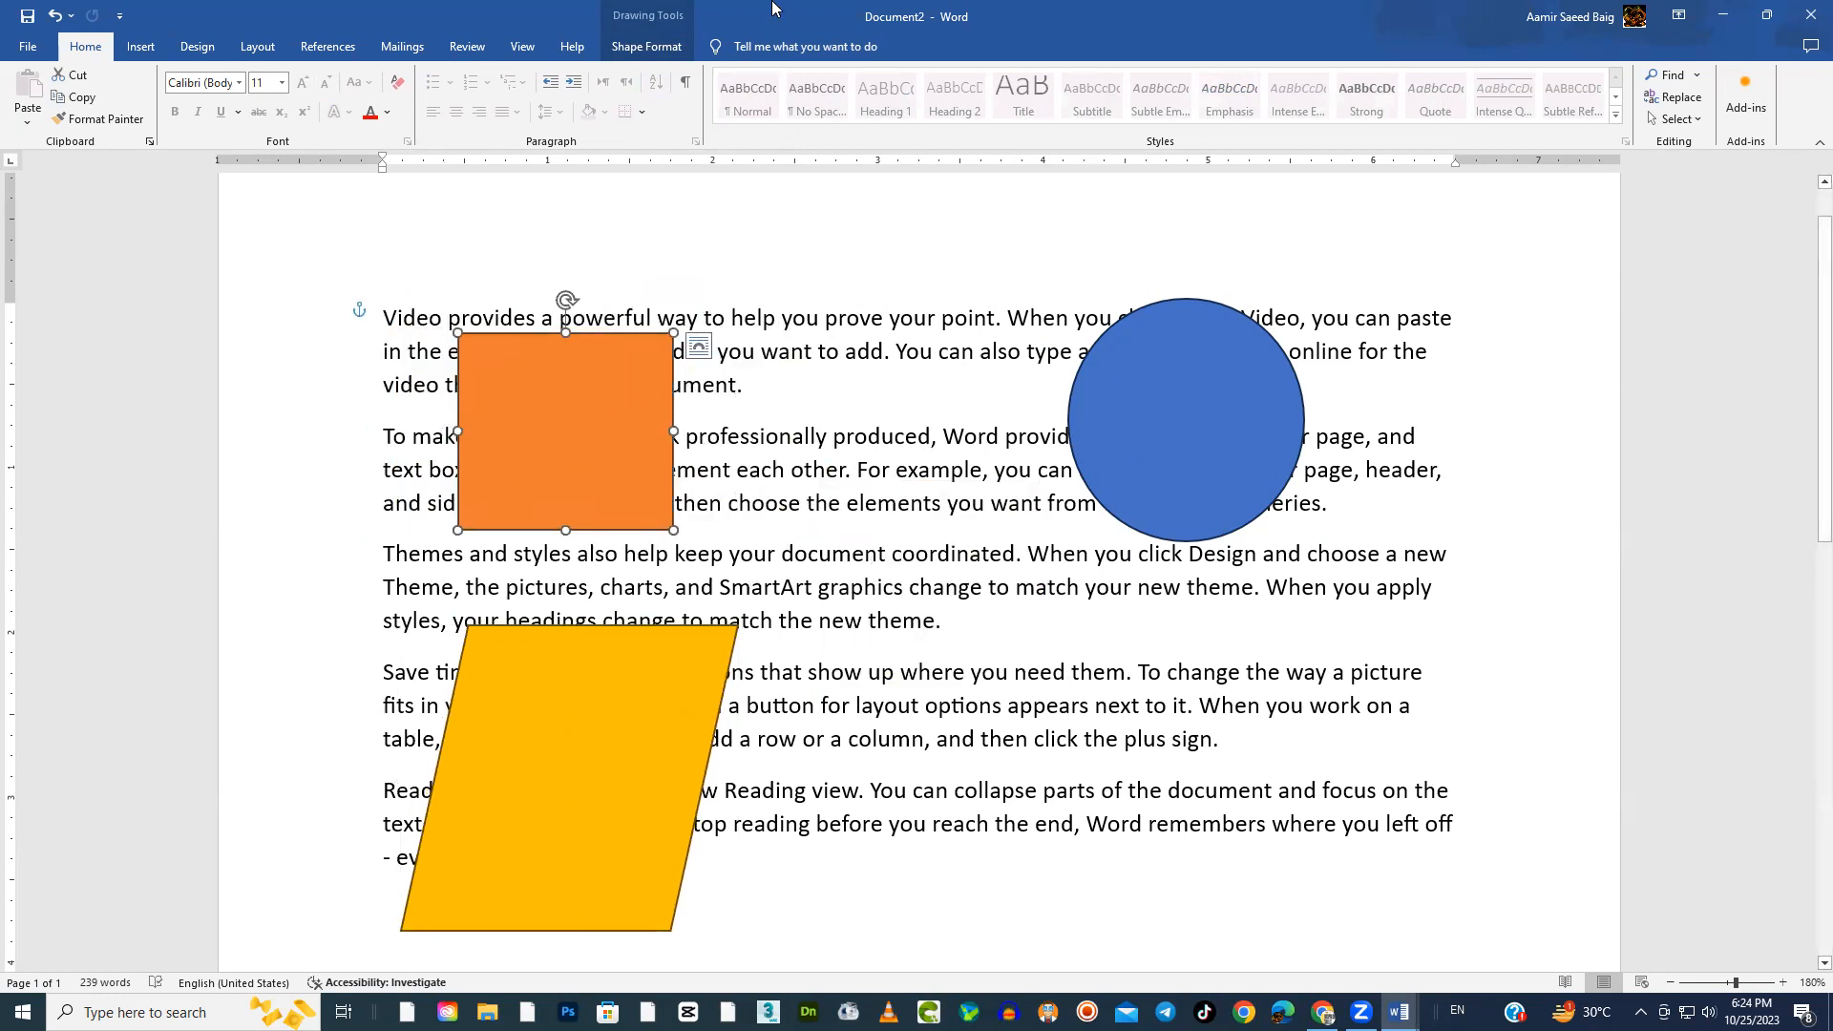
# Send the orange rectangle behind the text, widen it to about 2.47" and extend its upper edge above the first line
pyautogui.click(657, 48)
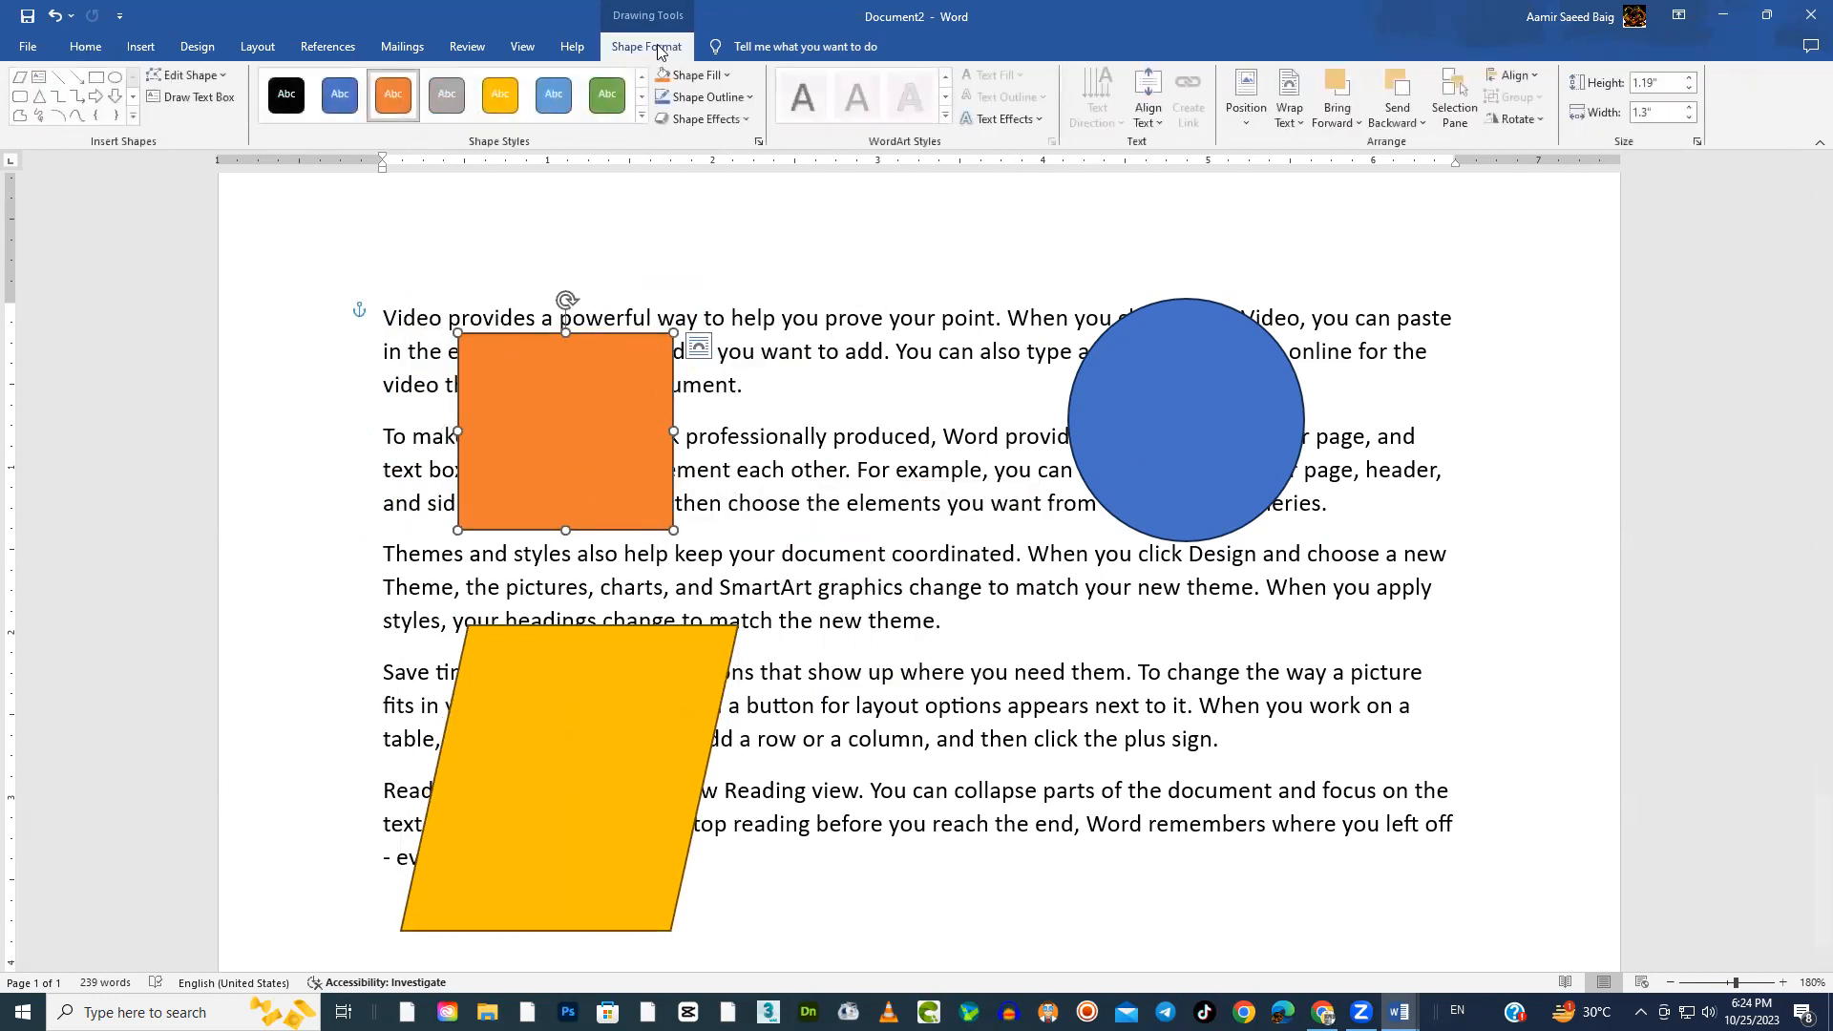
pyautogui.click(1420, 127)
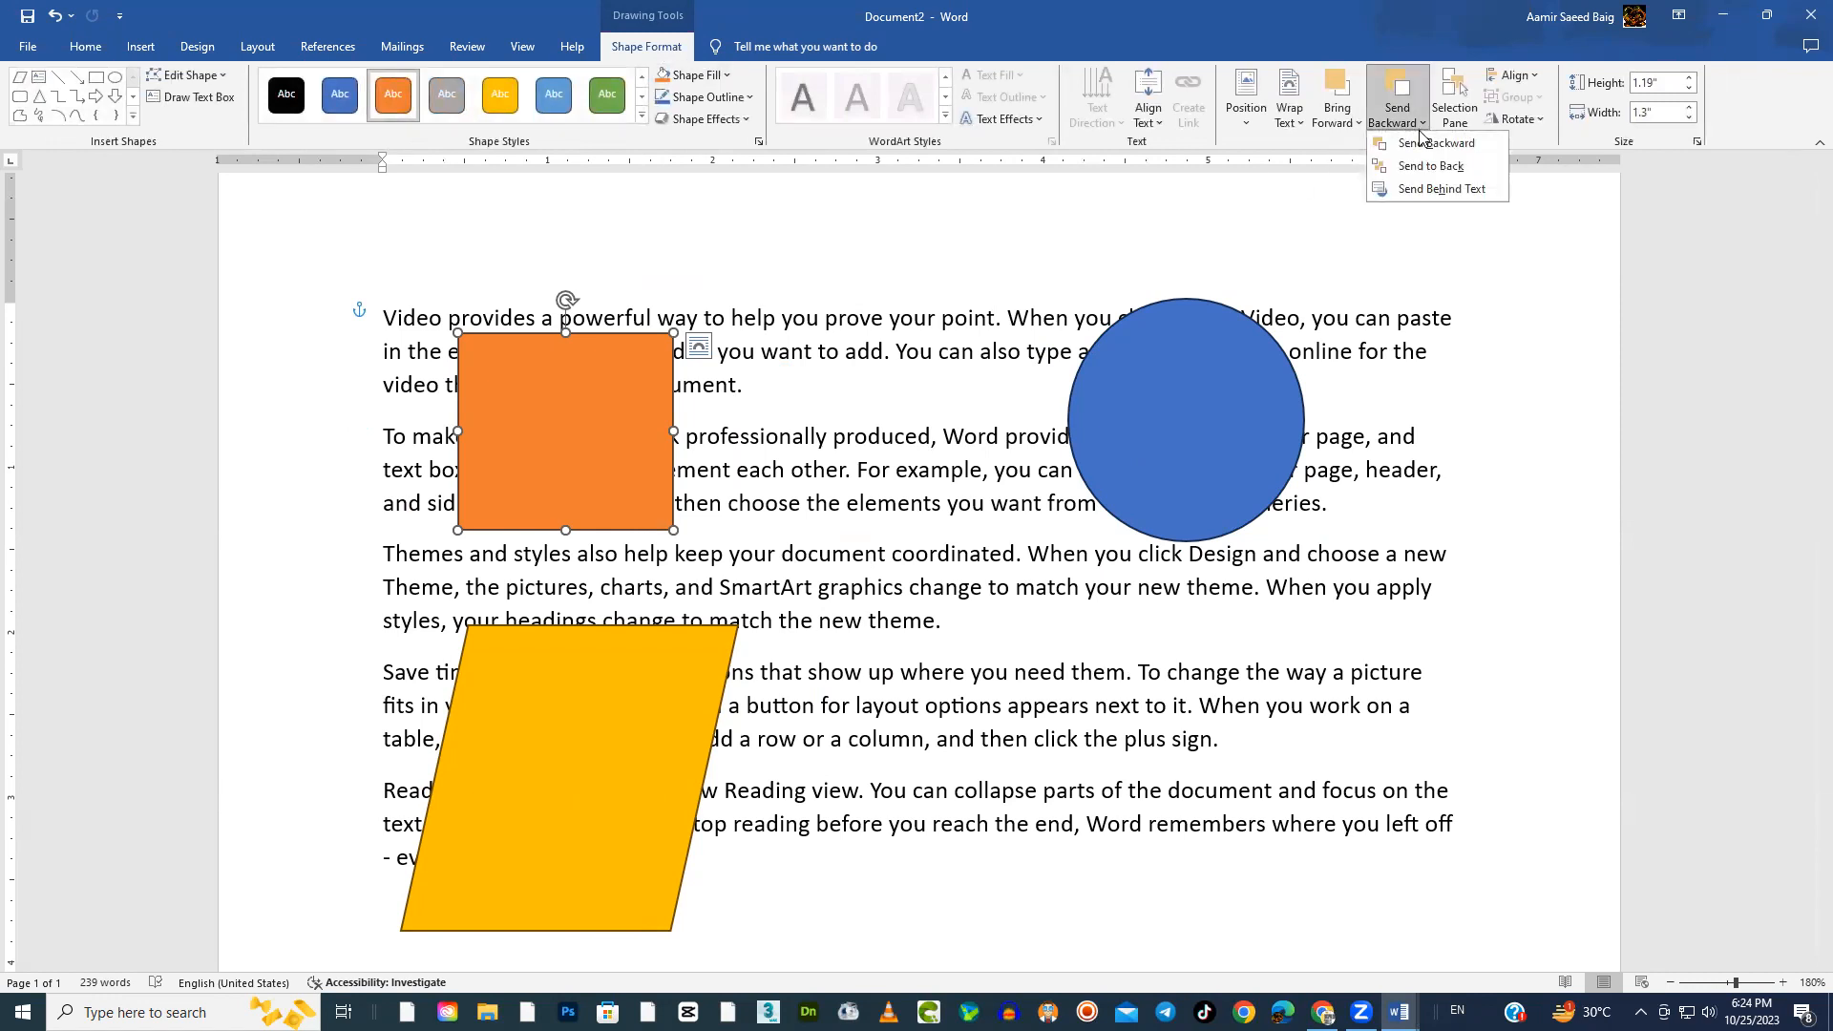
pyautogui.click(1440, 190)
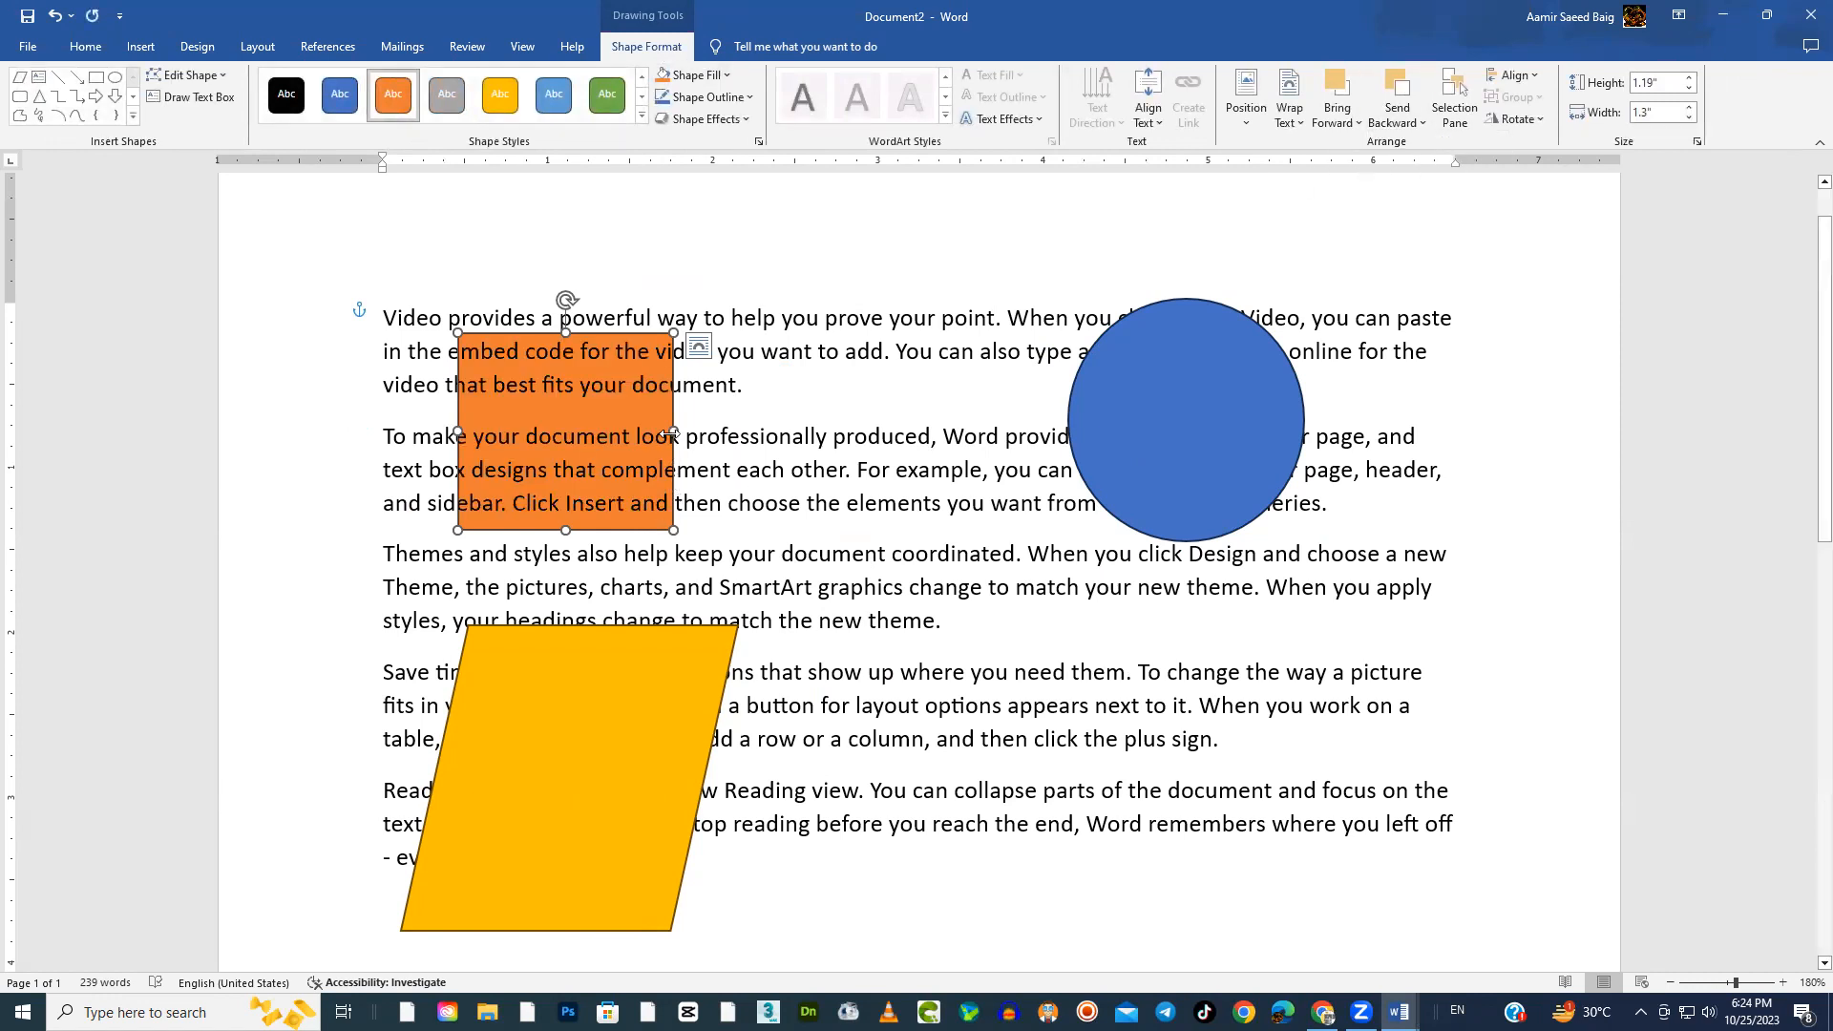
pyautogui.moveTo(674, 431); pyautogui.dragTo(867, 431)
pyautogui.moveTo(661, 332); pyautogui.dragTo(672, 302)
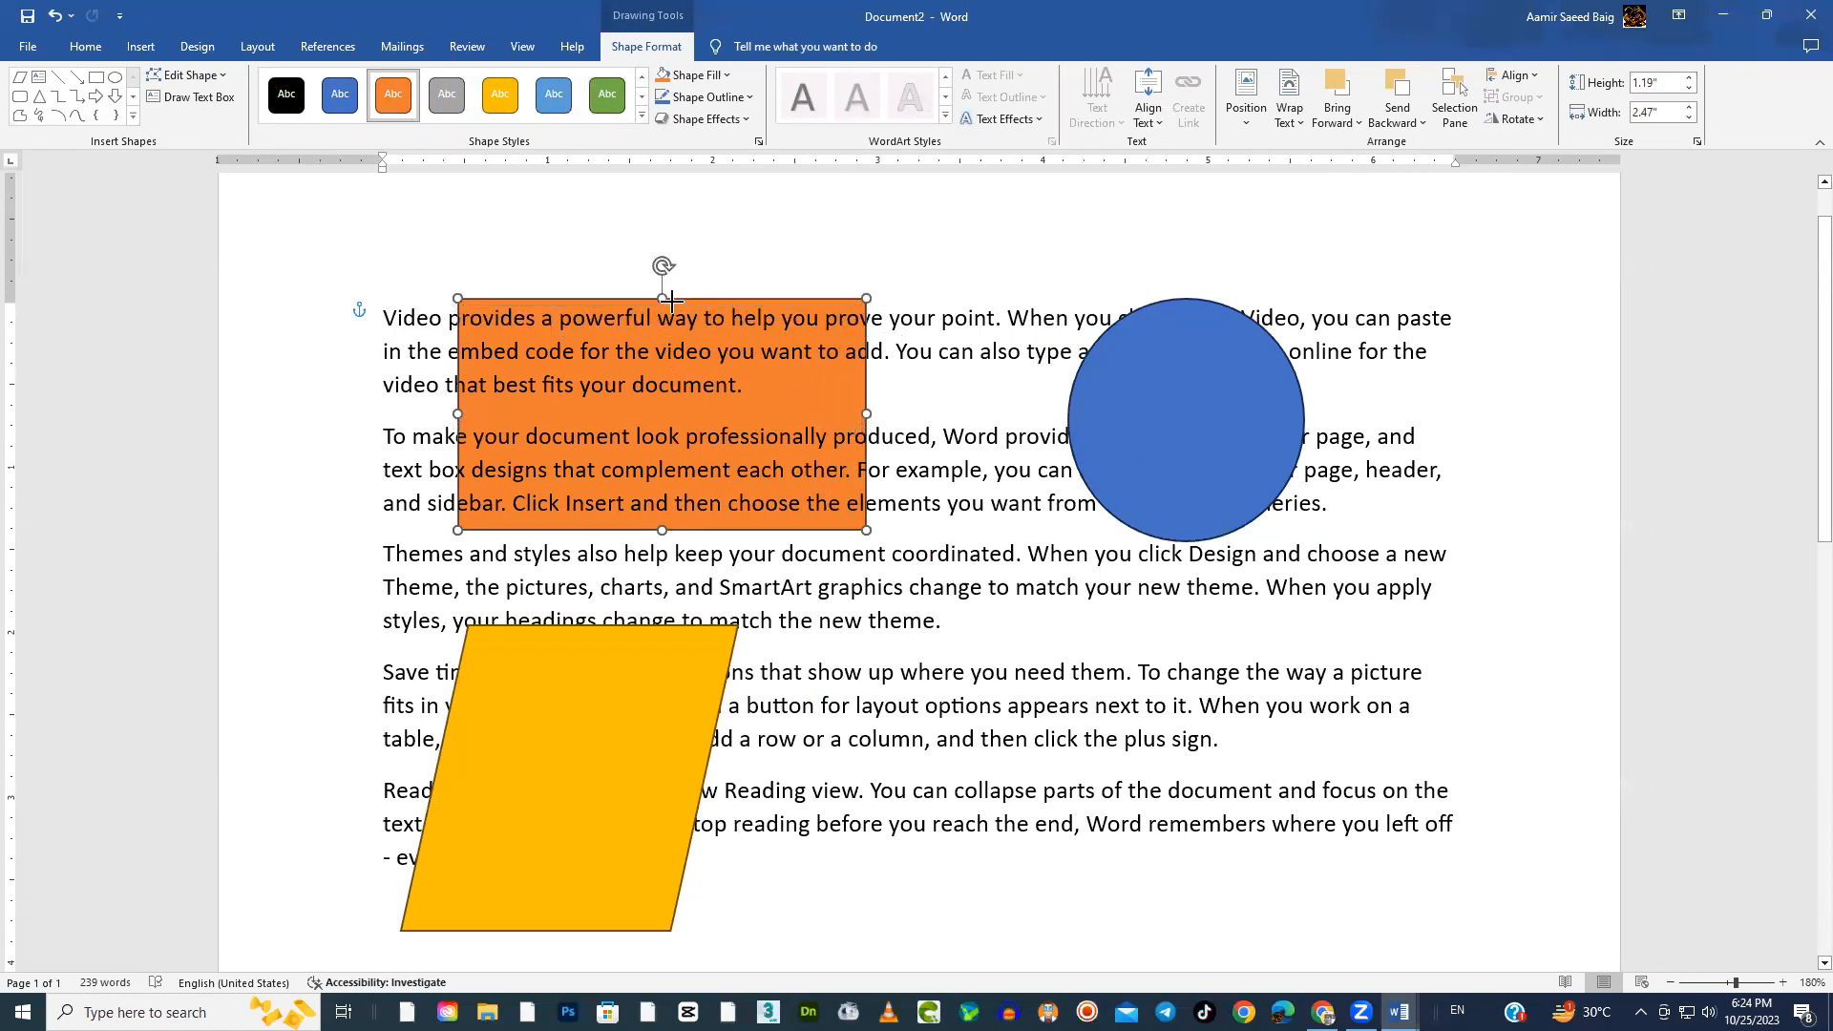
# Move the blue circle down slightly, stretch it to about 2.22" high and send it behind the text
pyautogui.click(1184, 447)
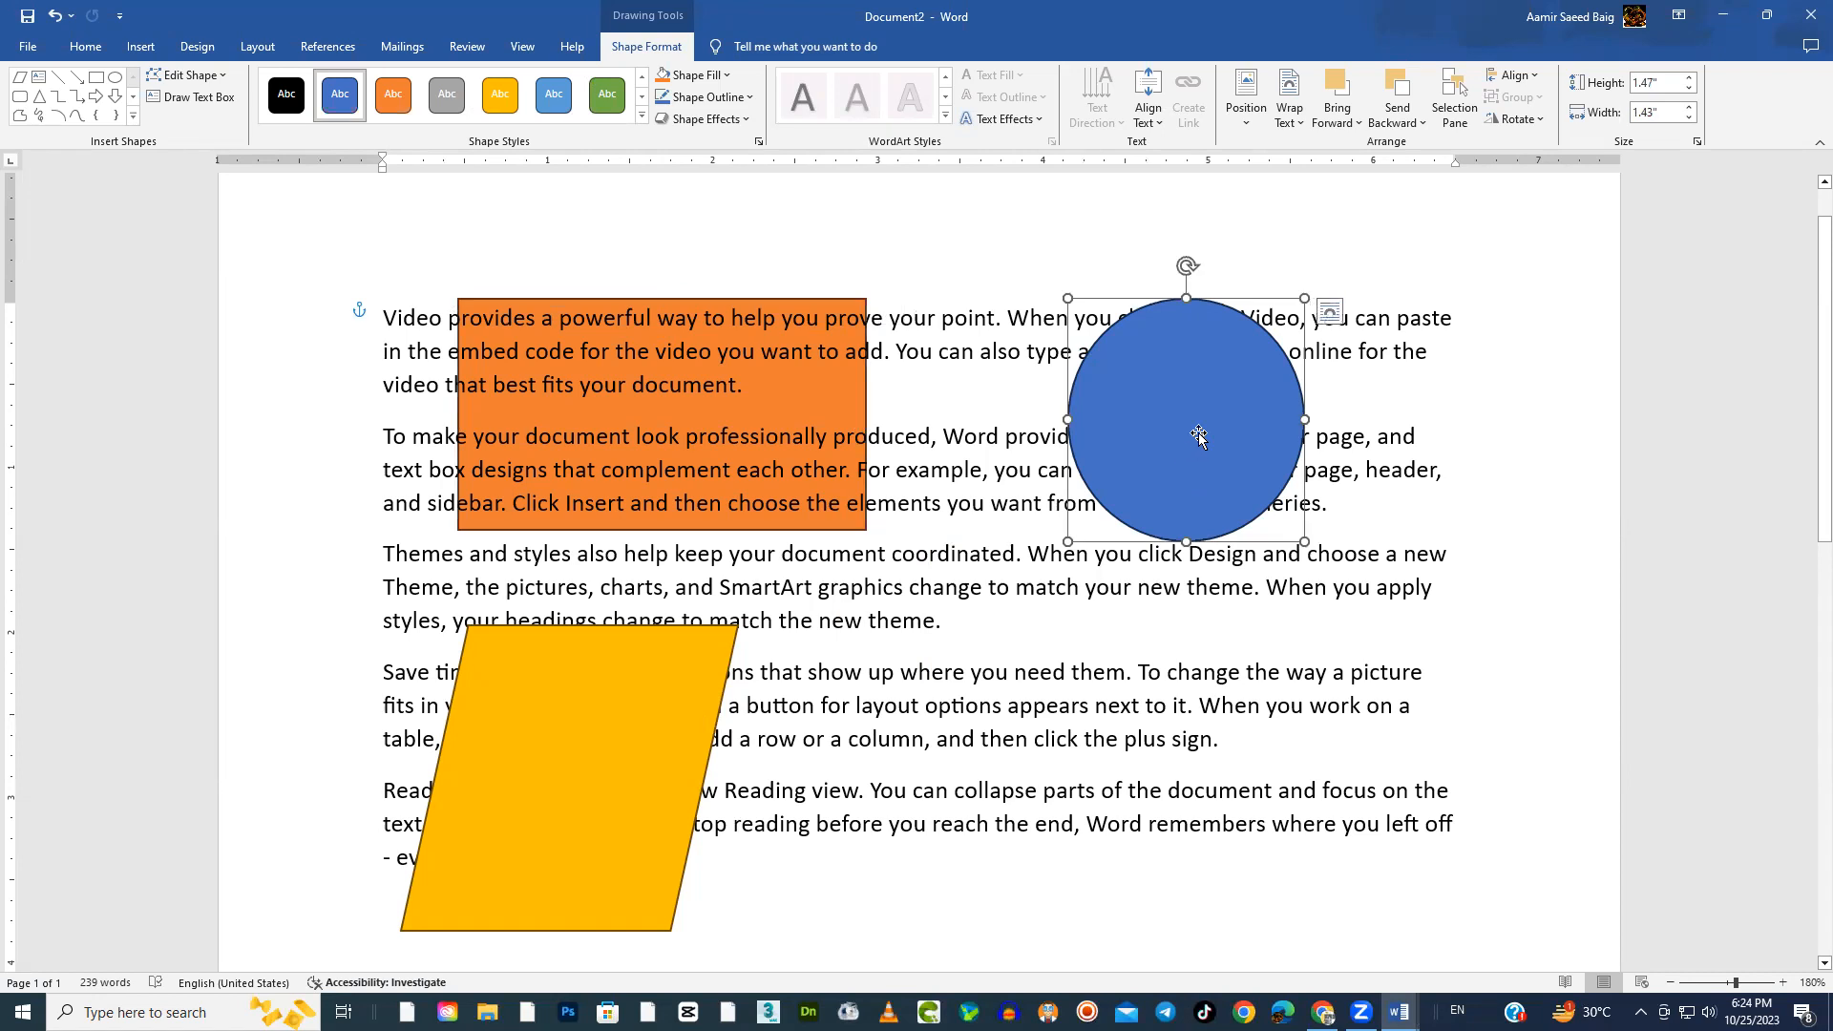
pyautogui.moveTo(1199, 434); pyautogui.dragTo(1215, 490)
pyautogui.moveTo(1204, 598); pyautogui.dragTo(1215, 723)
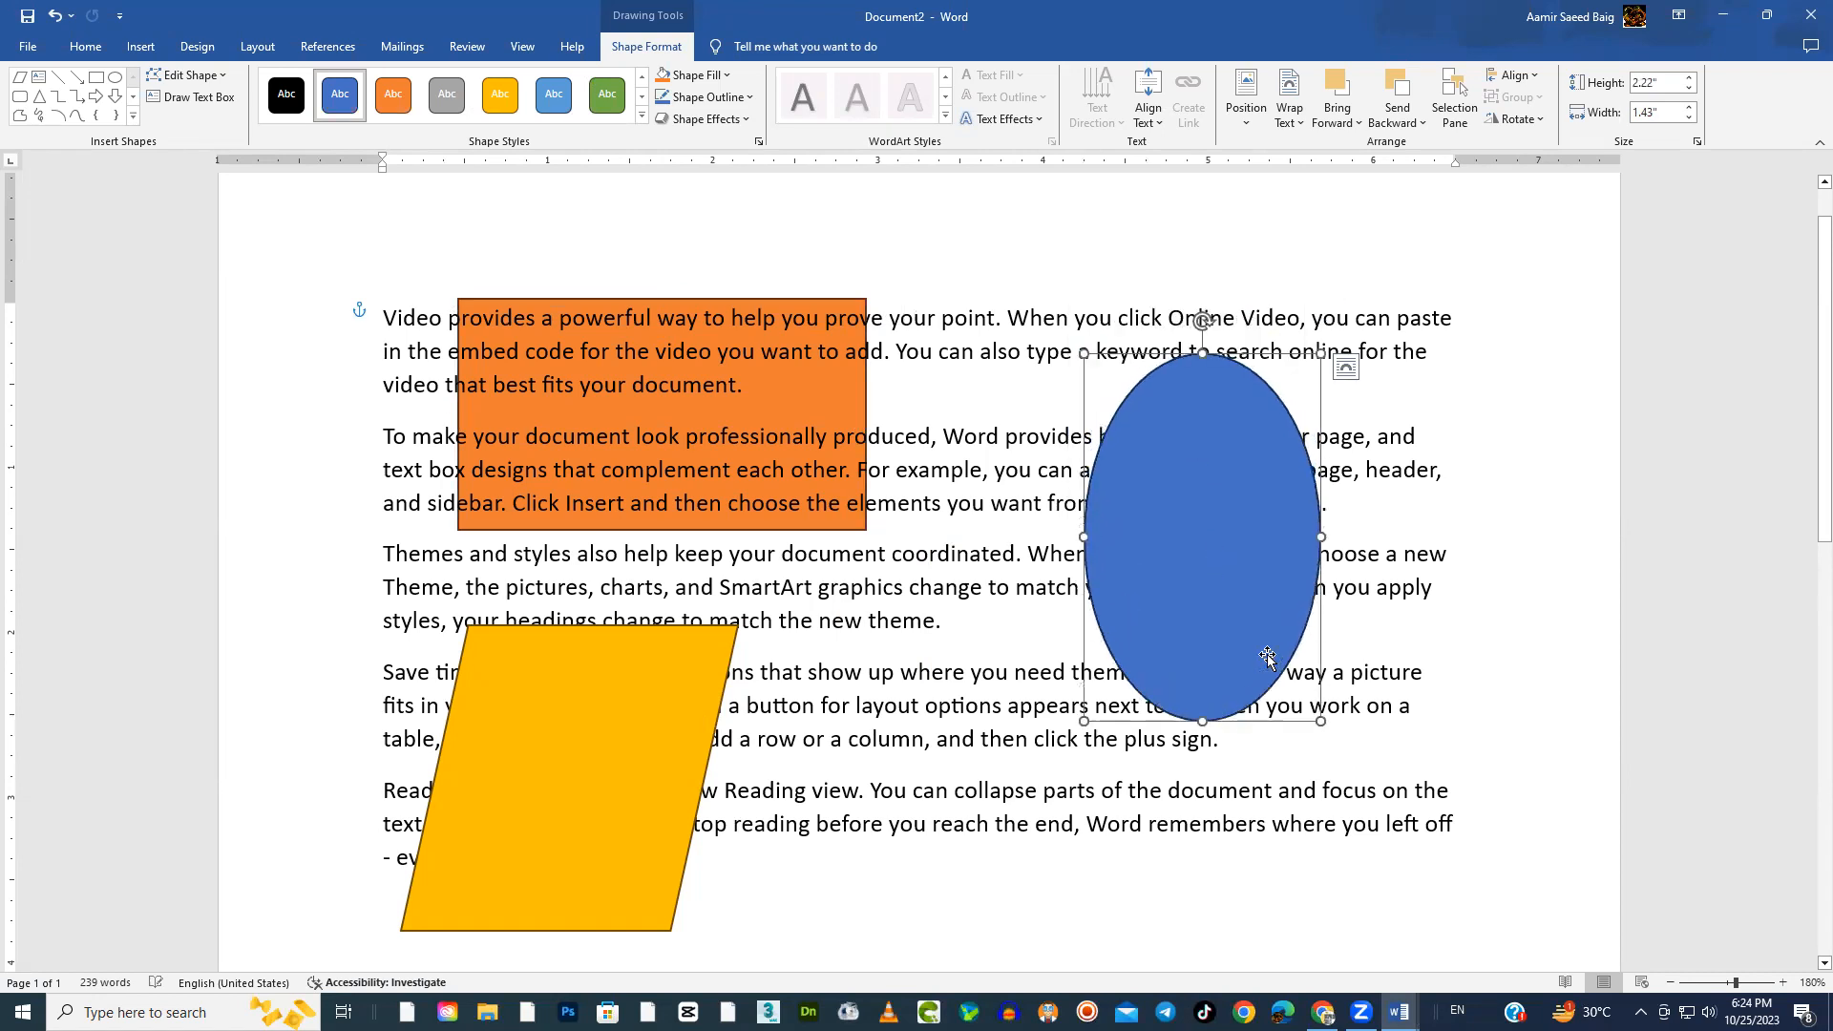
pyautogui.click(1423, 122)
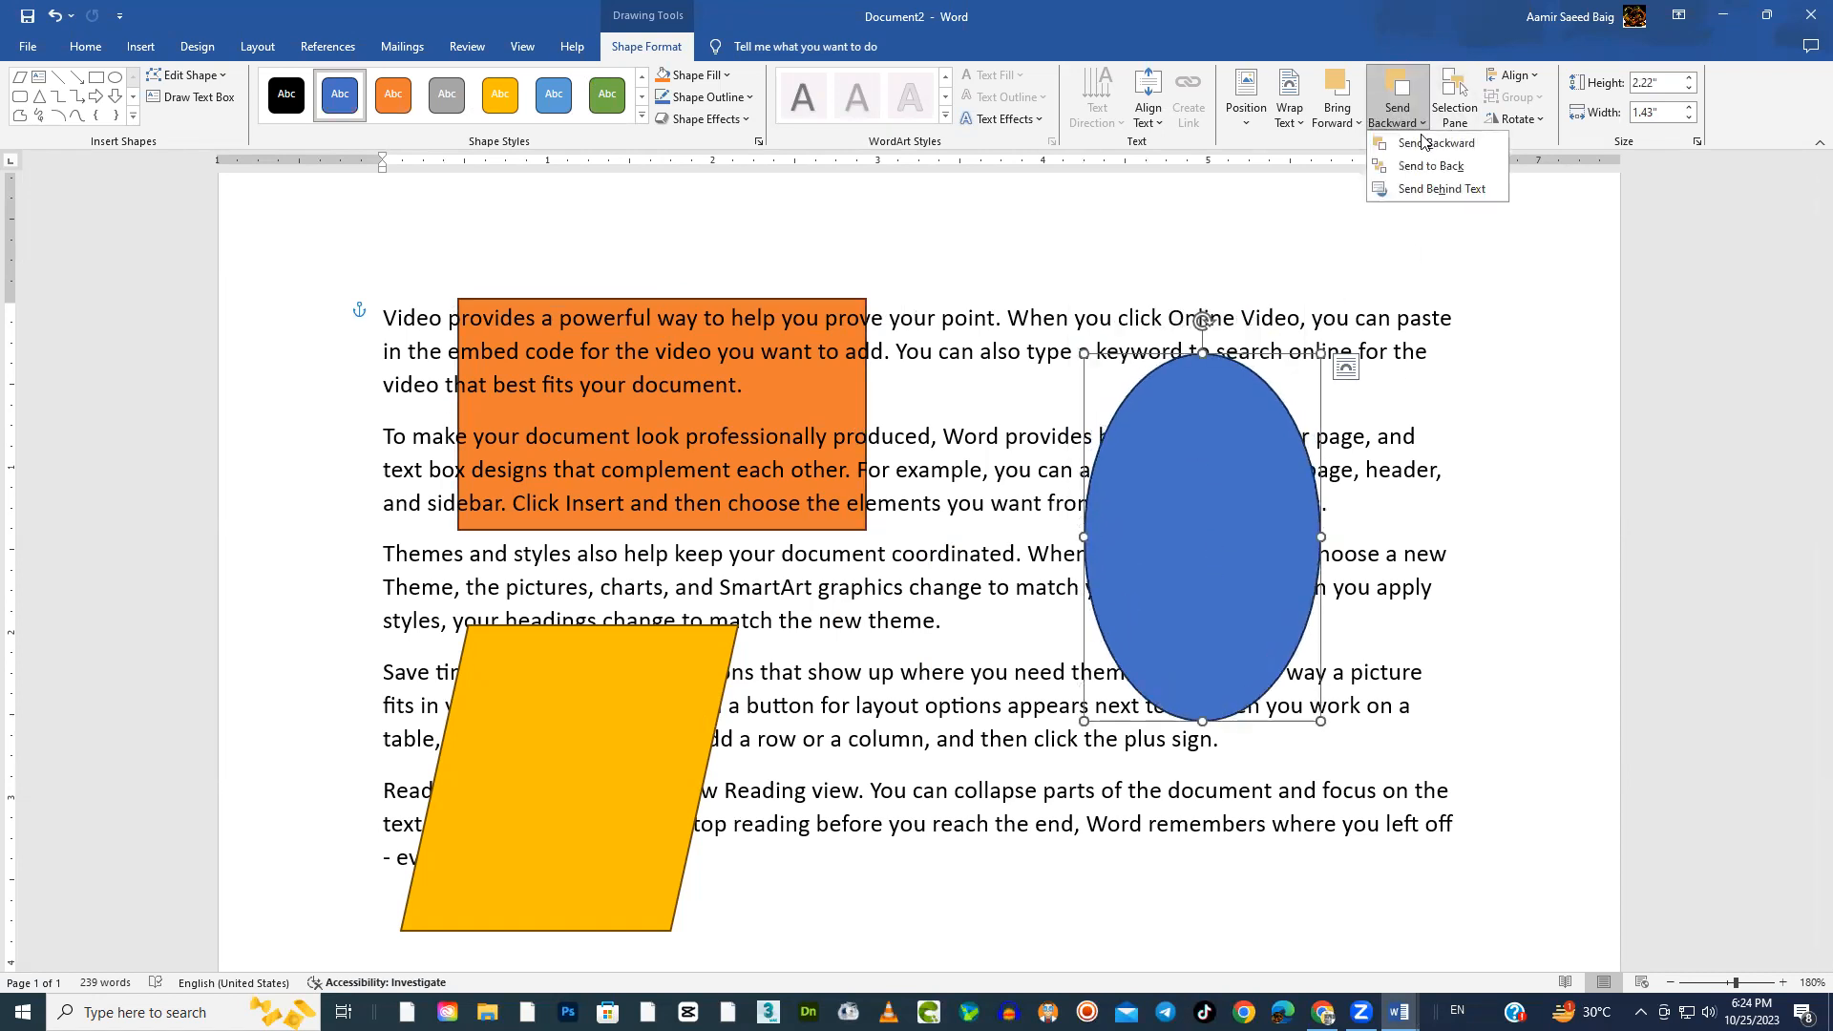
pyautogui.click(1440, 188)
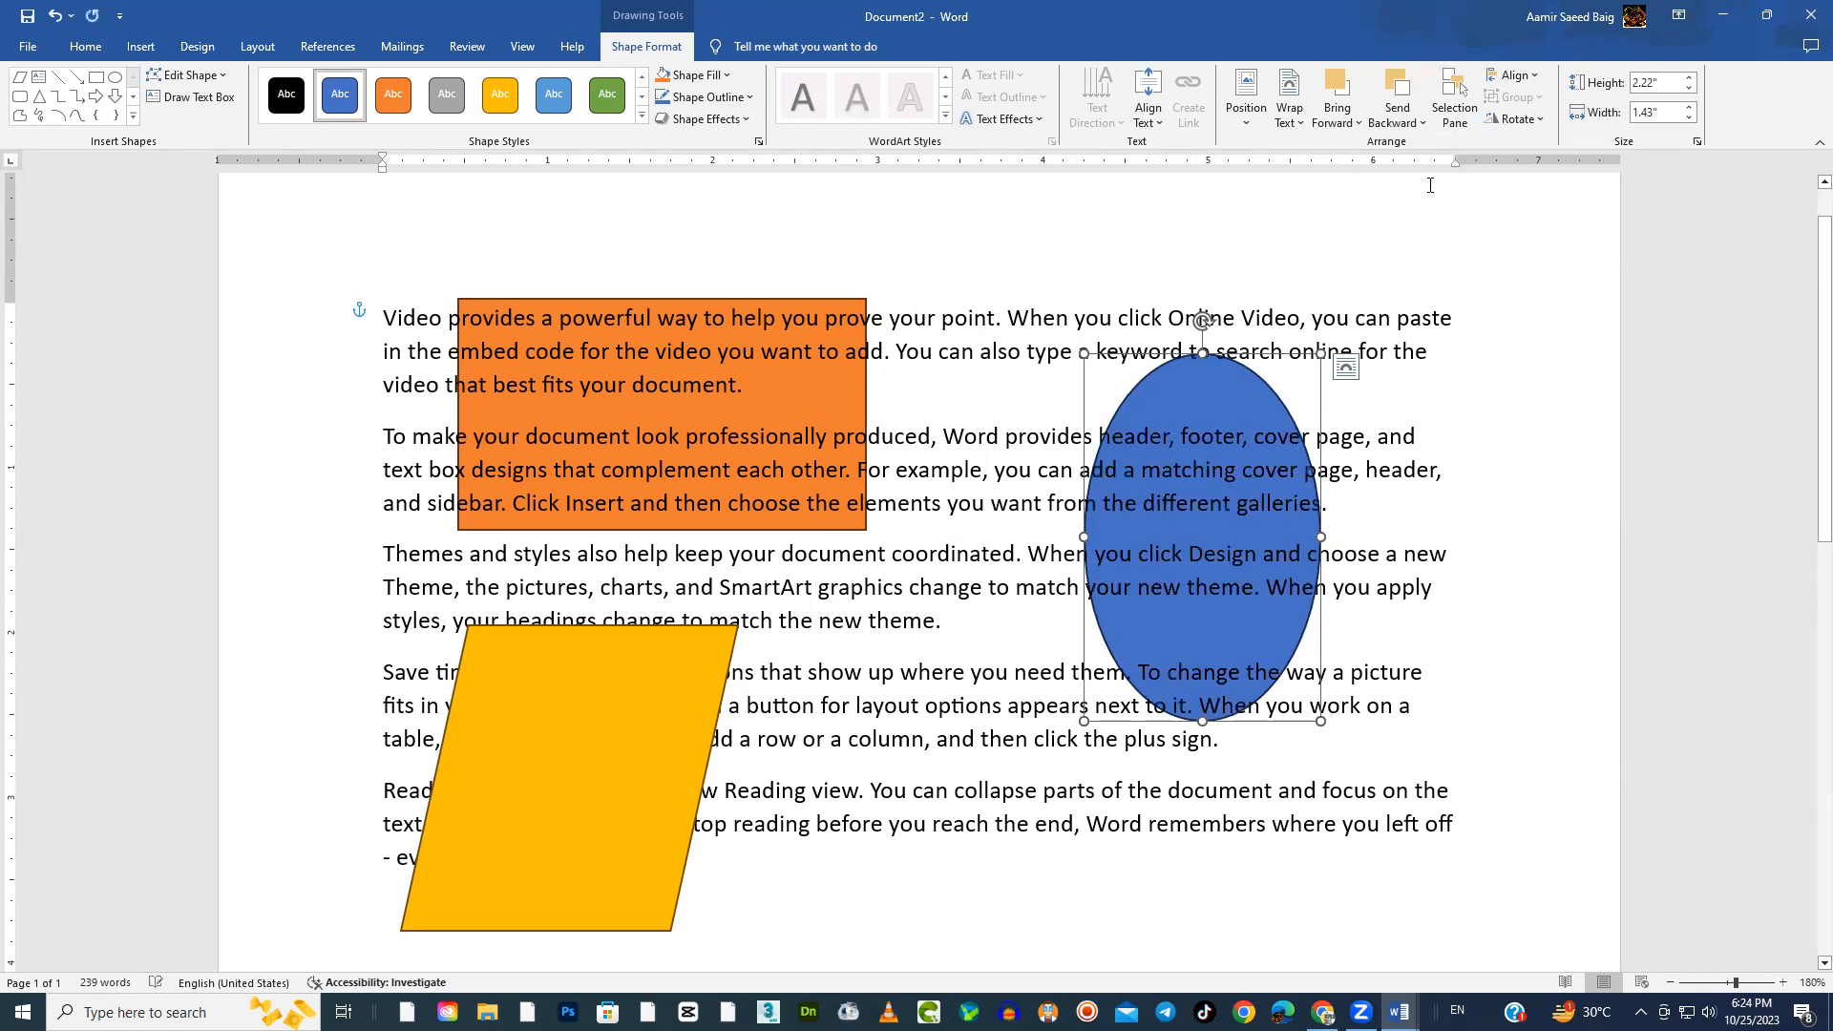
# Send the yellow parallelogram behind the text and bring it back in front of the text
pyautogui.click(502, 780)
pyautogui.click(1423, 121)
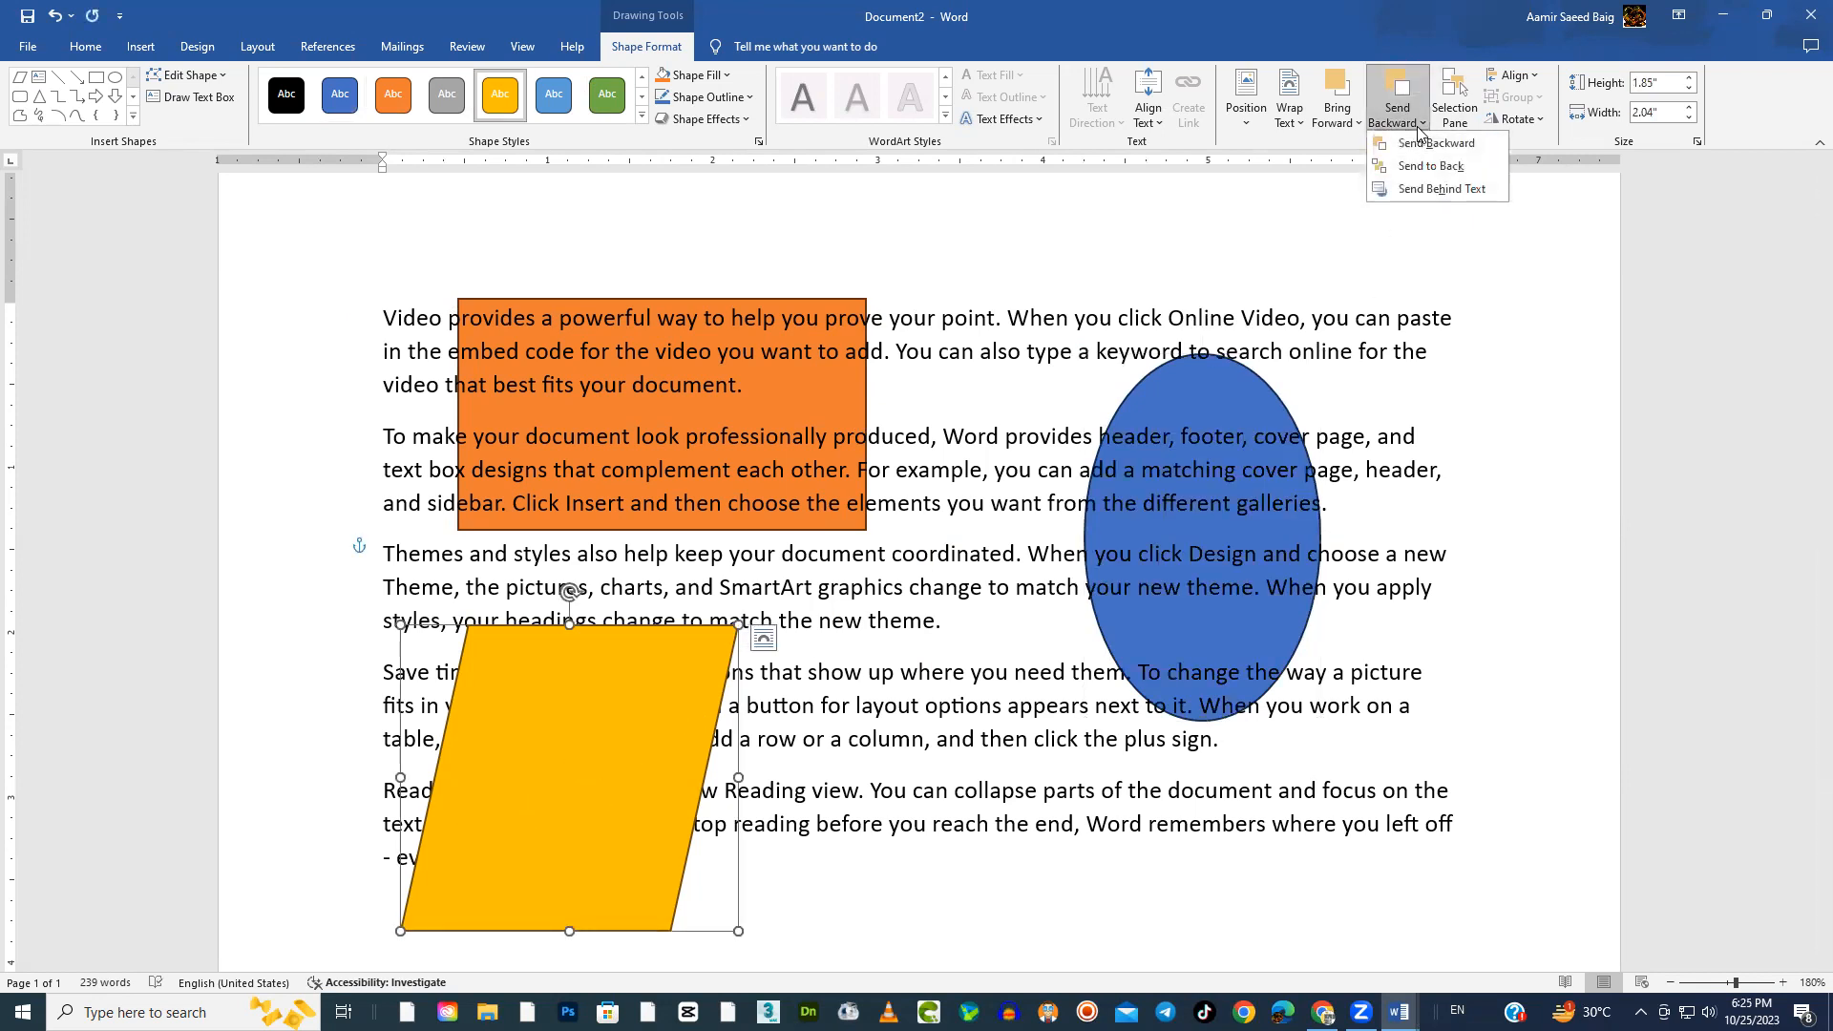
pyautogui.click(1416, 190)
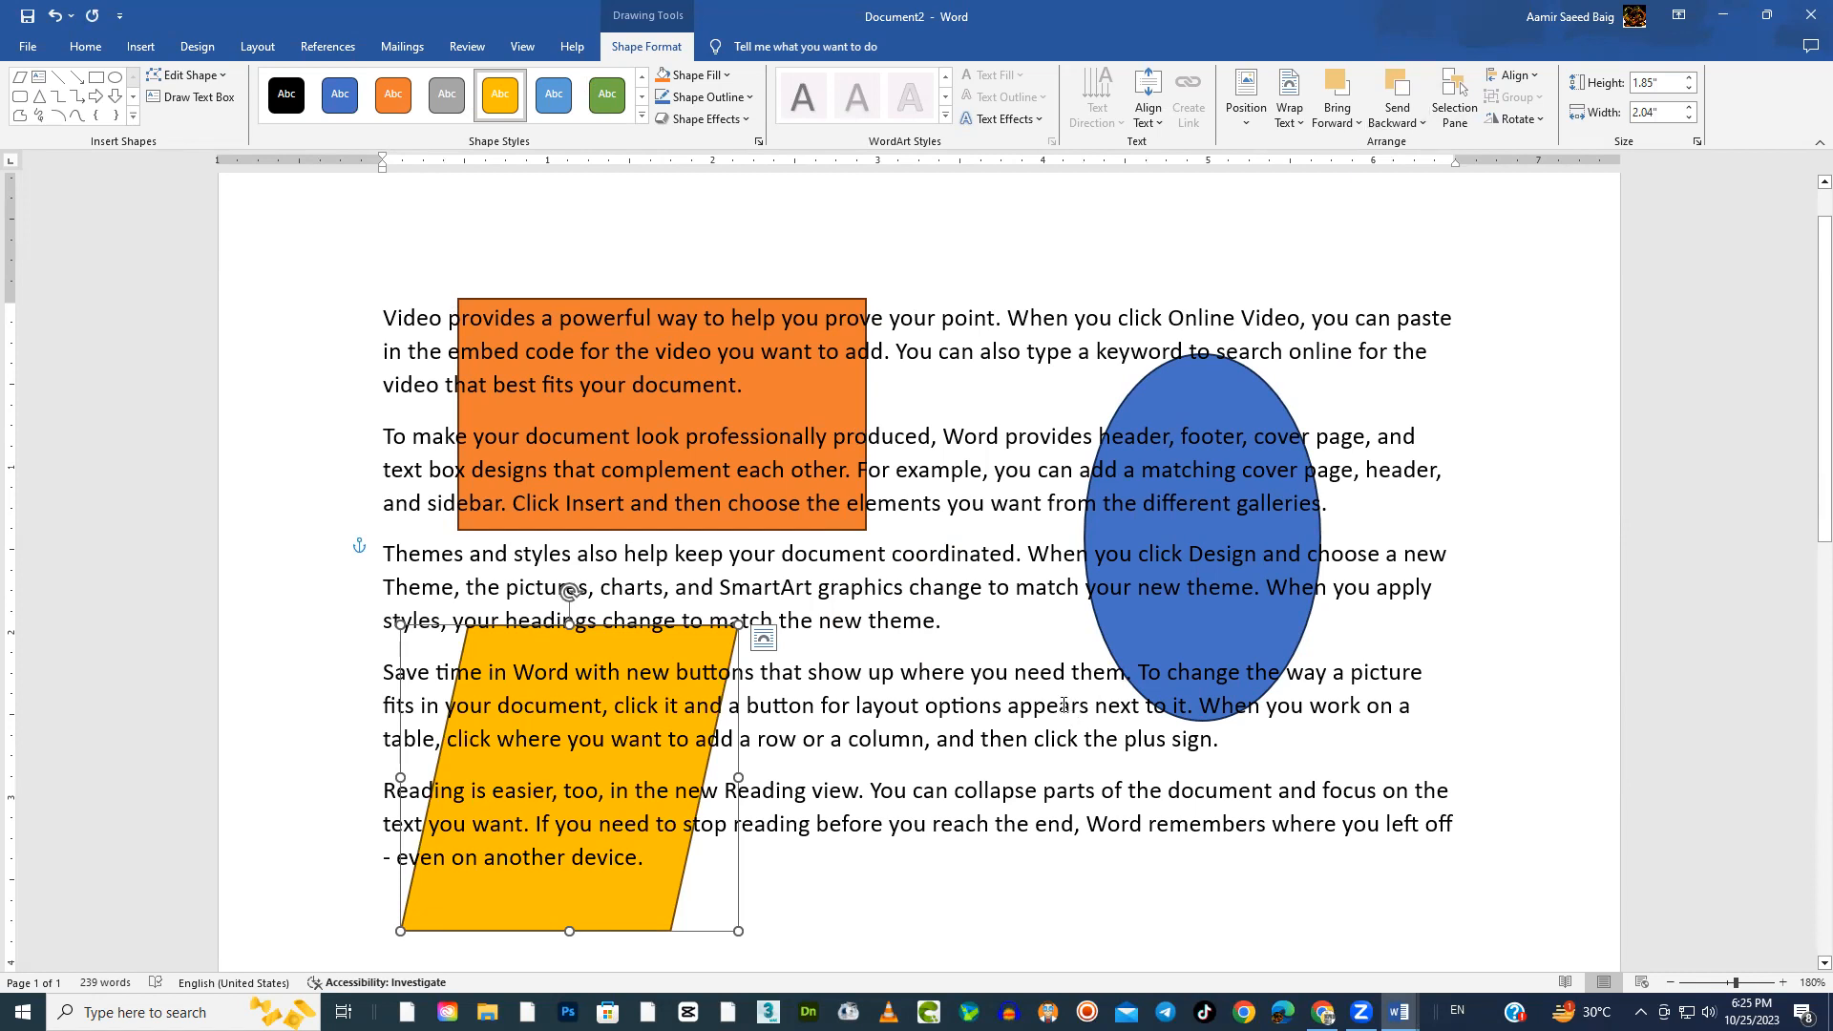
pyautogui.click(1354, 122)
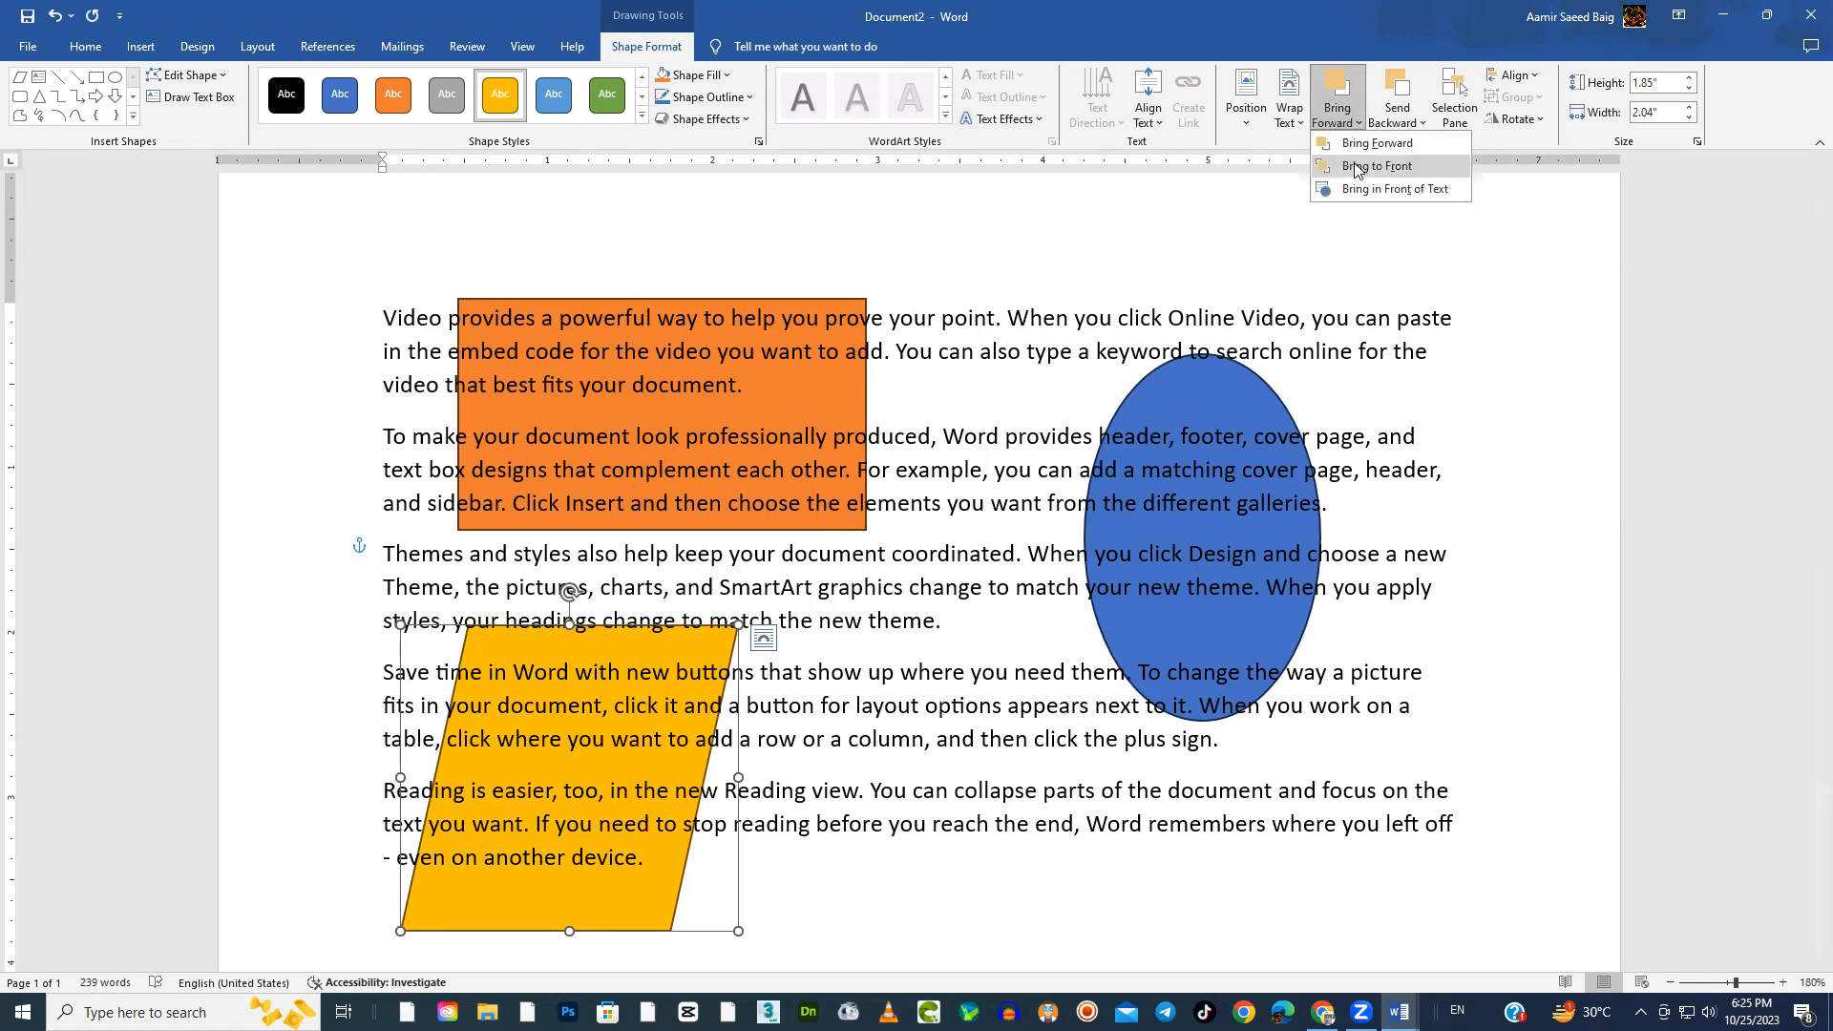
pyautogui.click(1367, 193)
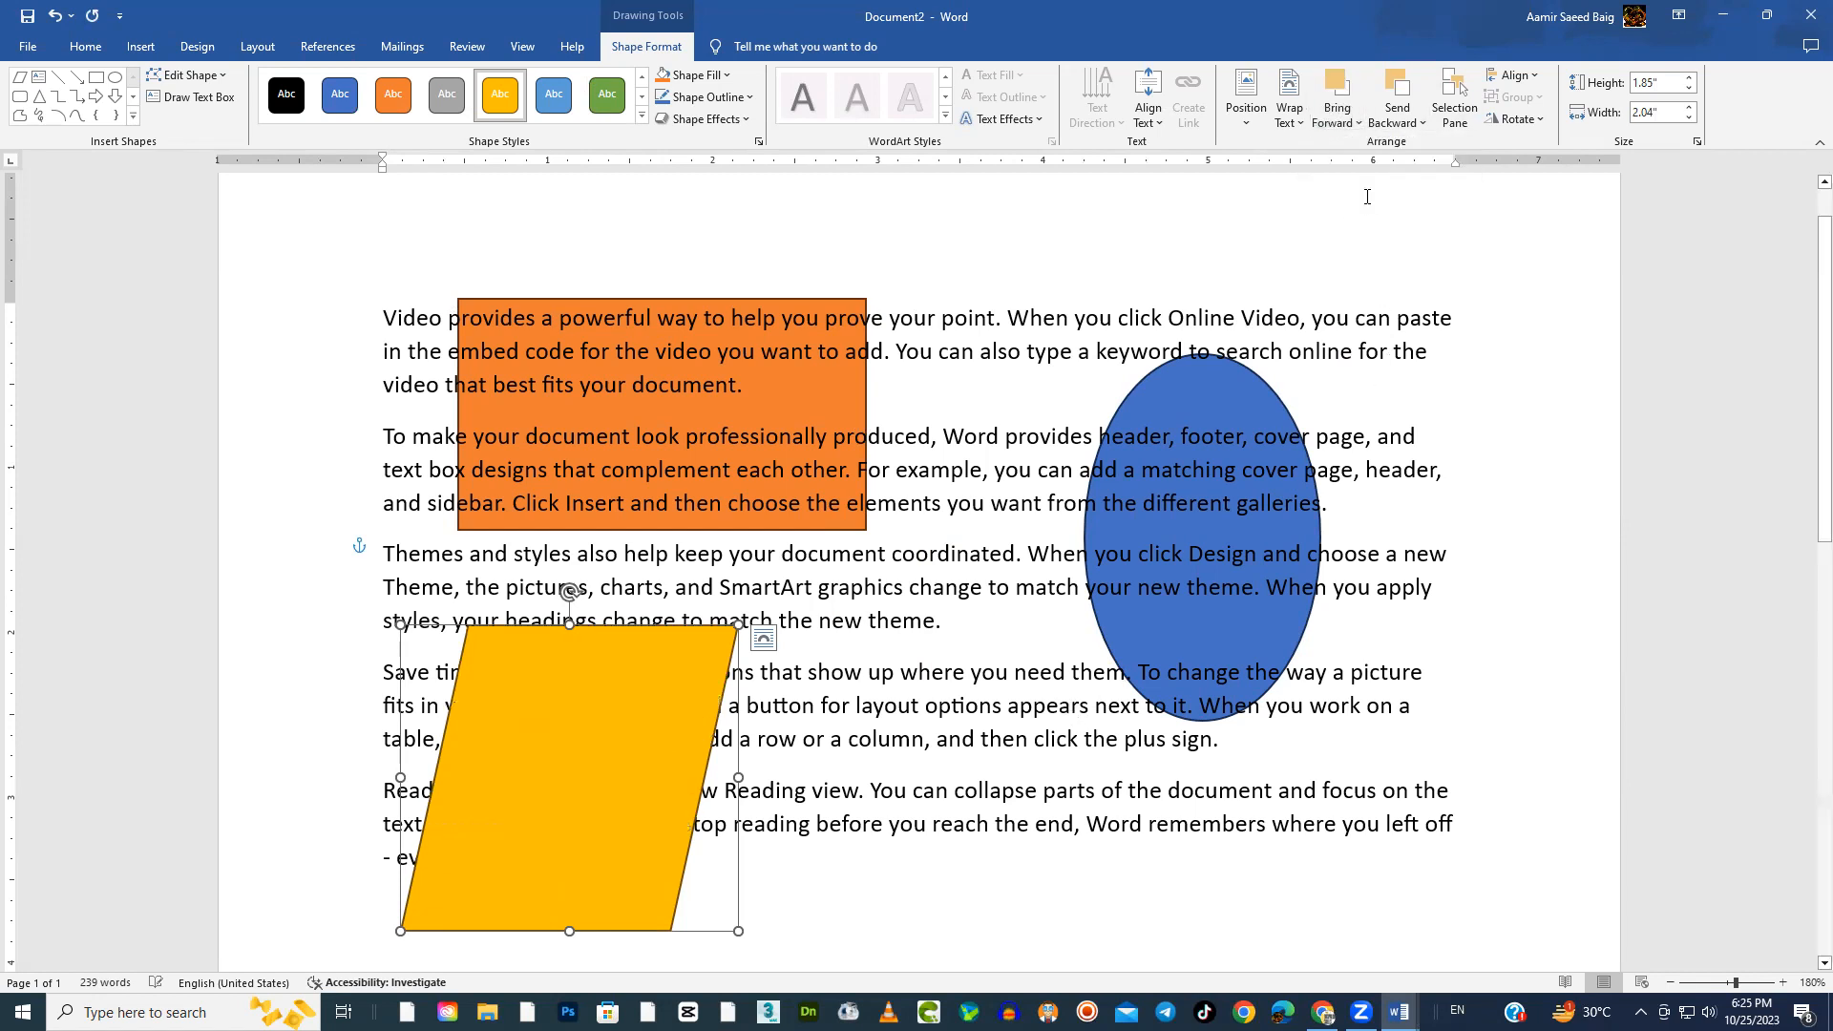
# Bring the orange rectangle in front of the text and move the yellow parallelogram up to just beneath it
pyautogui.click(833, 403)
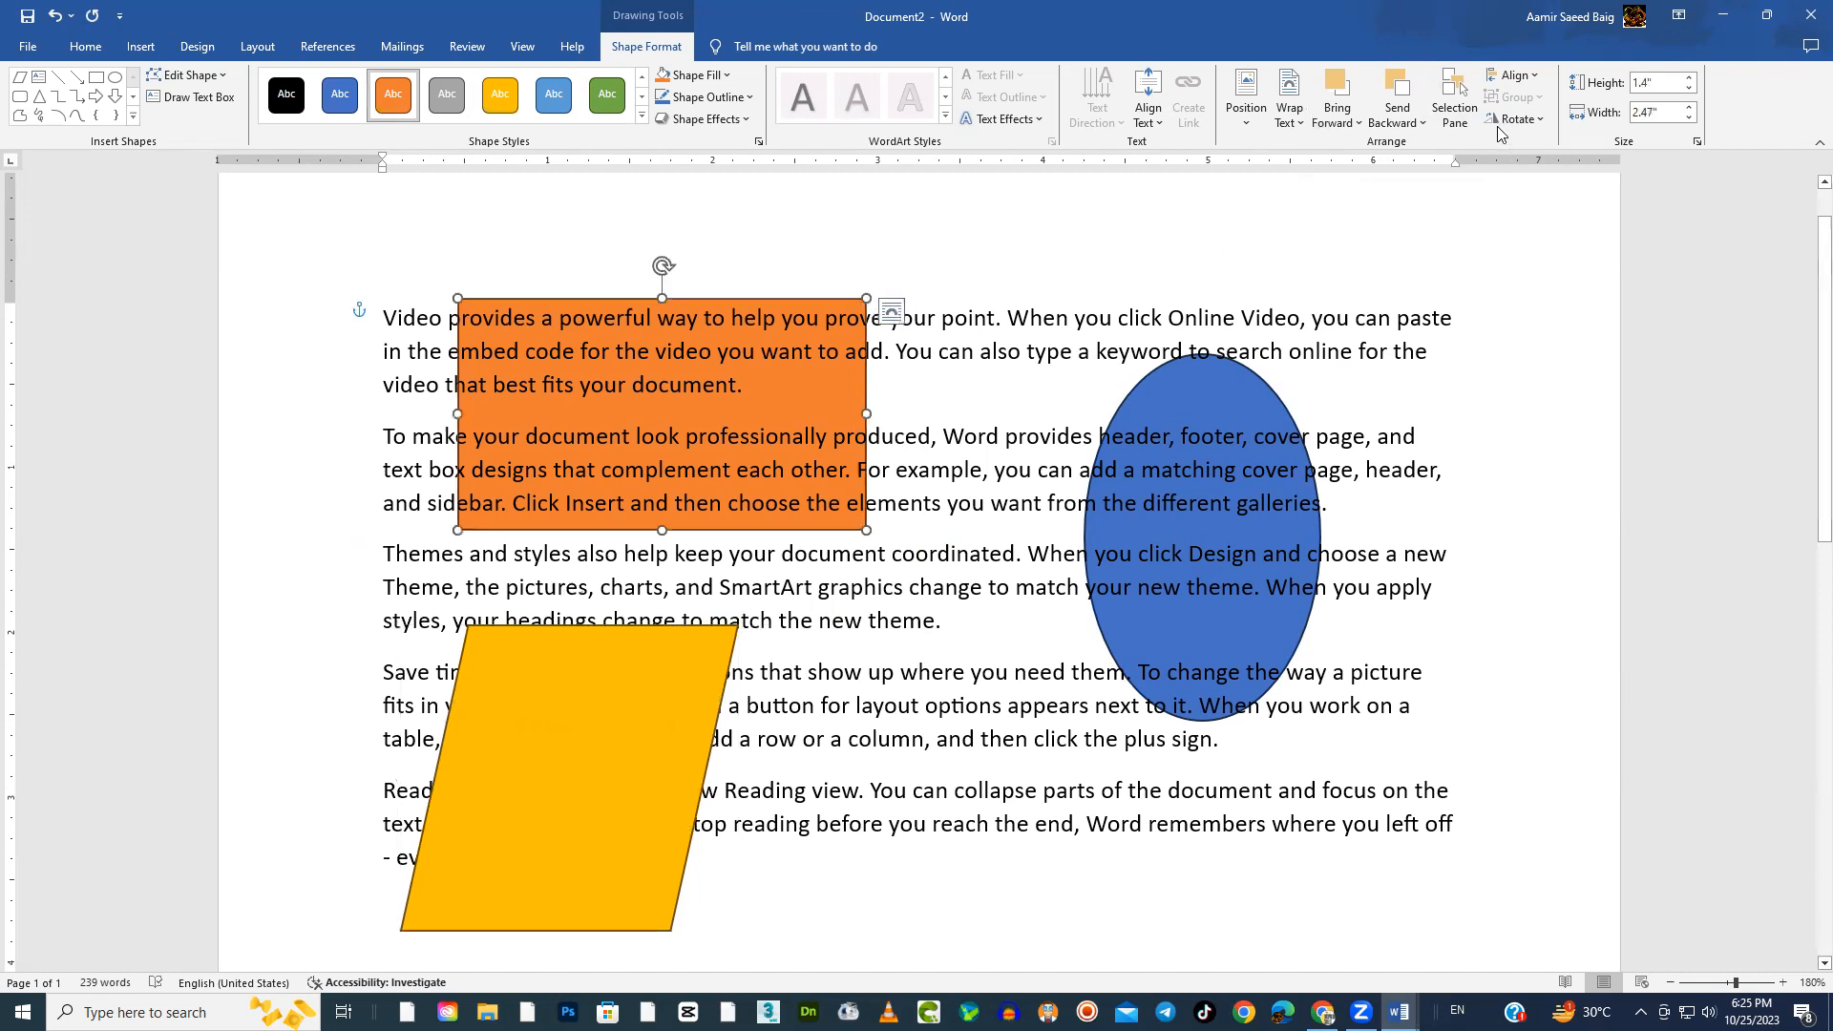
pyautogui.click(1356, 122)
pyautogui.click(1376, 191)
pyautogui.moveTo(566, 753); pyautogui.dragTo(577, 682)
# Reapply the behind-text placement to the blue ellipse and review its text wrapping options
pyautogui.click(1261, 406)
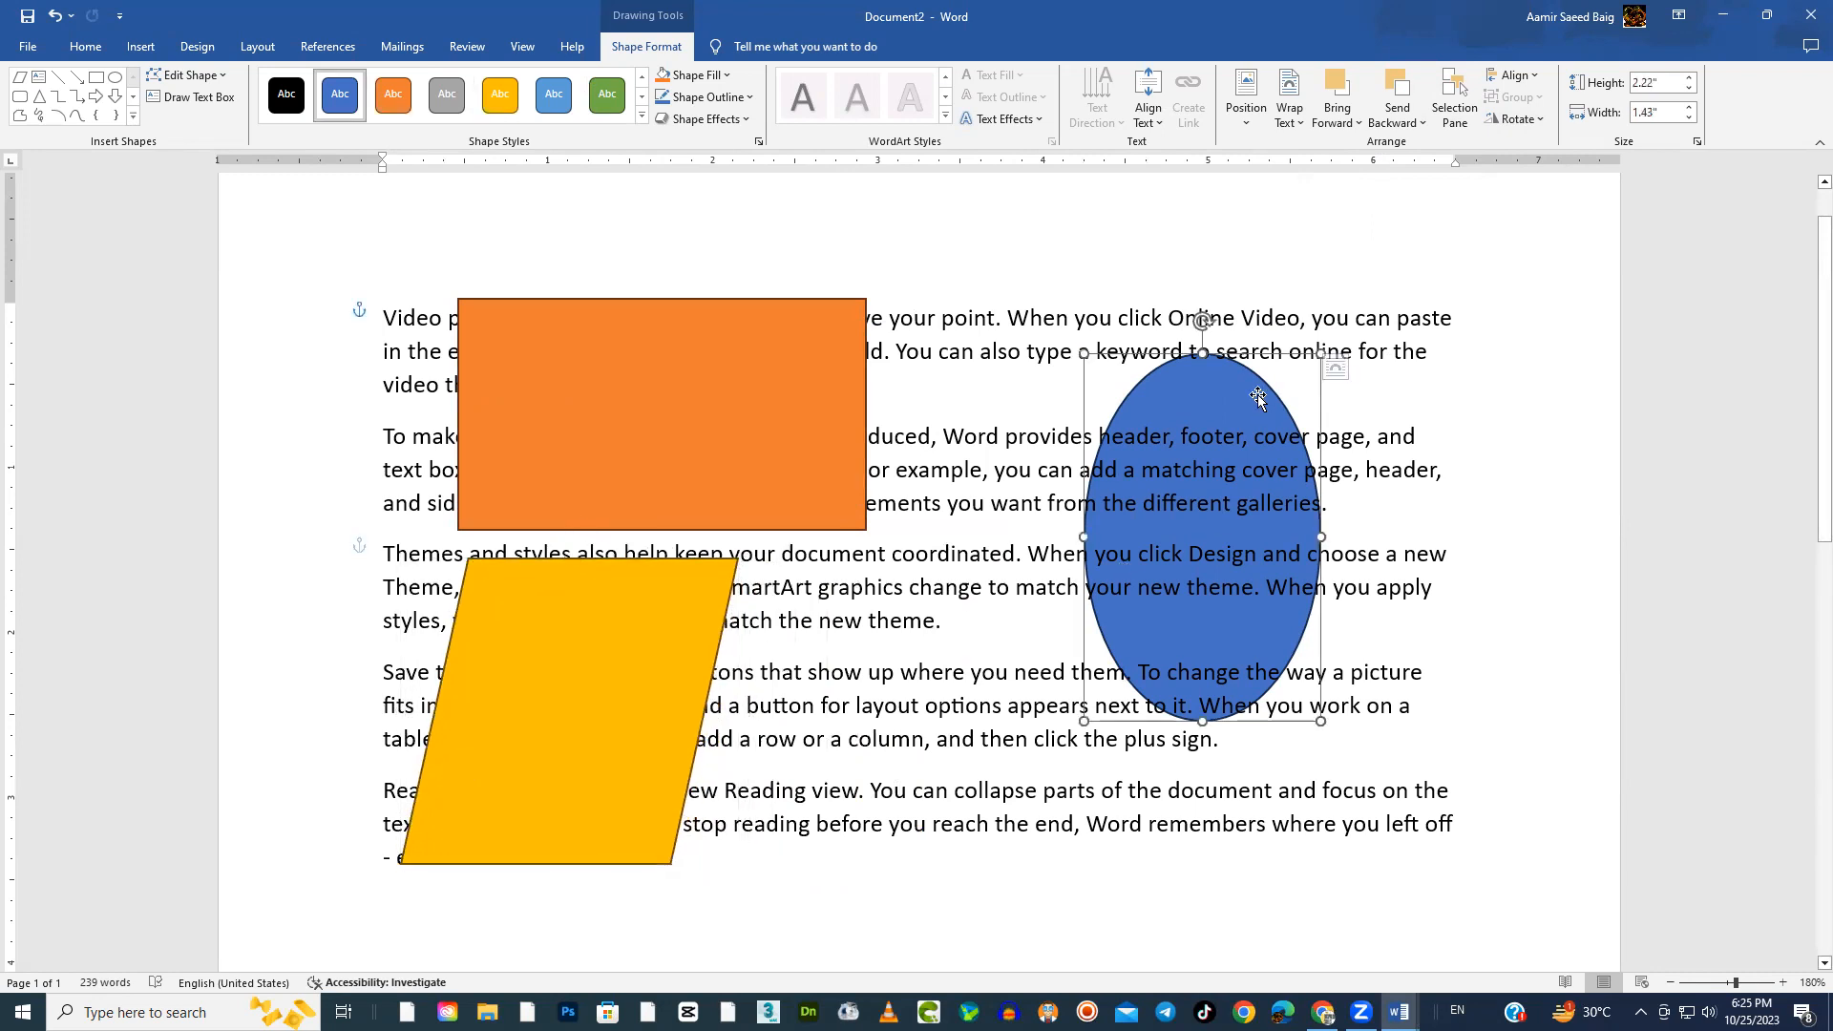
pyautogui.click(1420, 122)
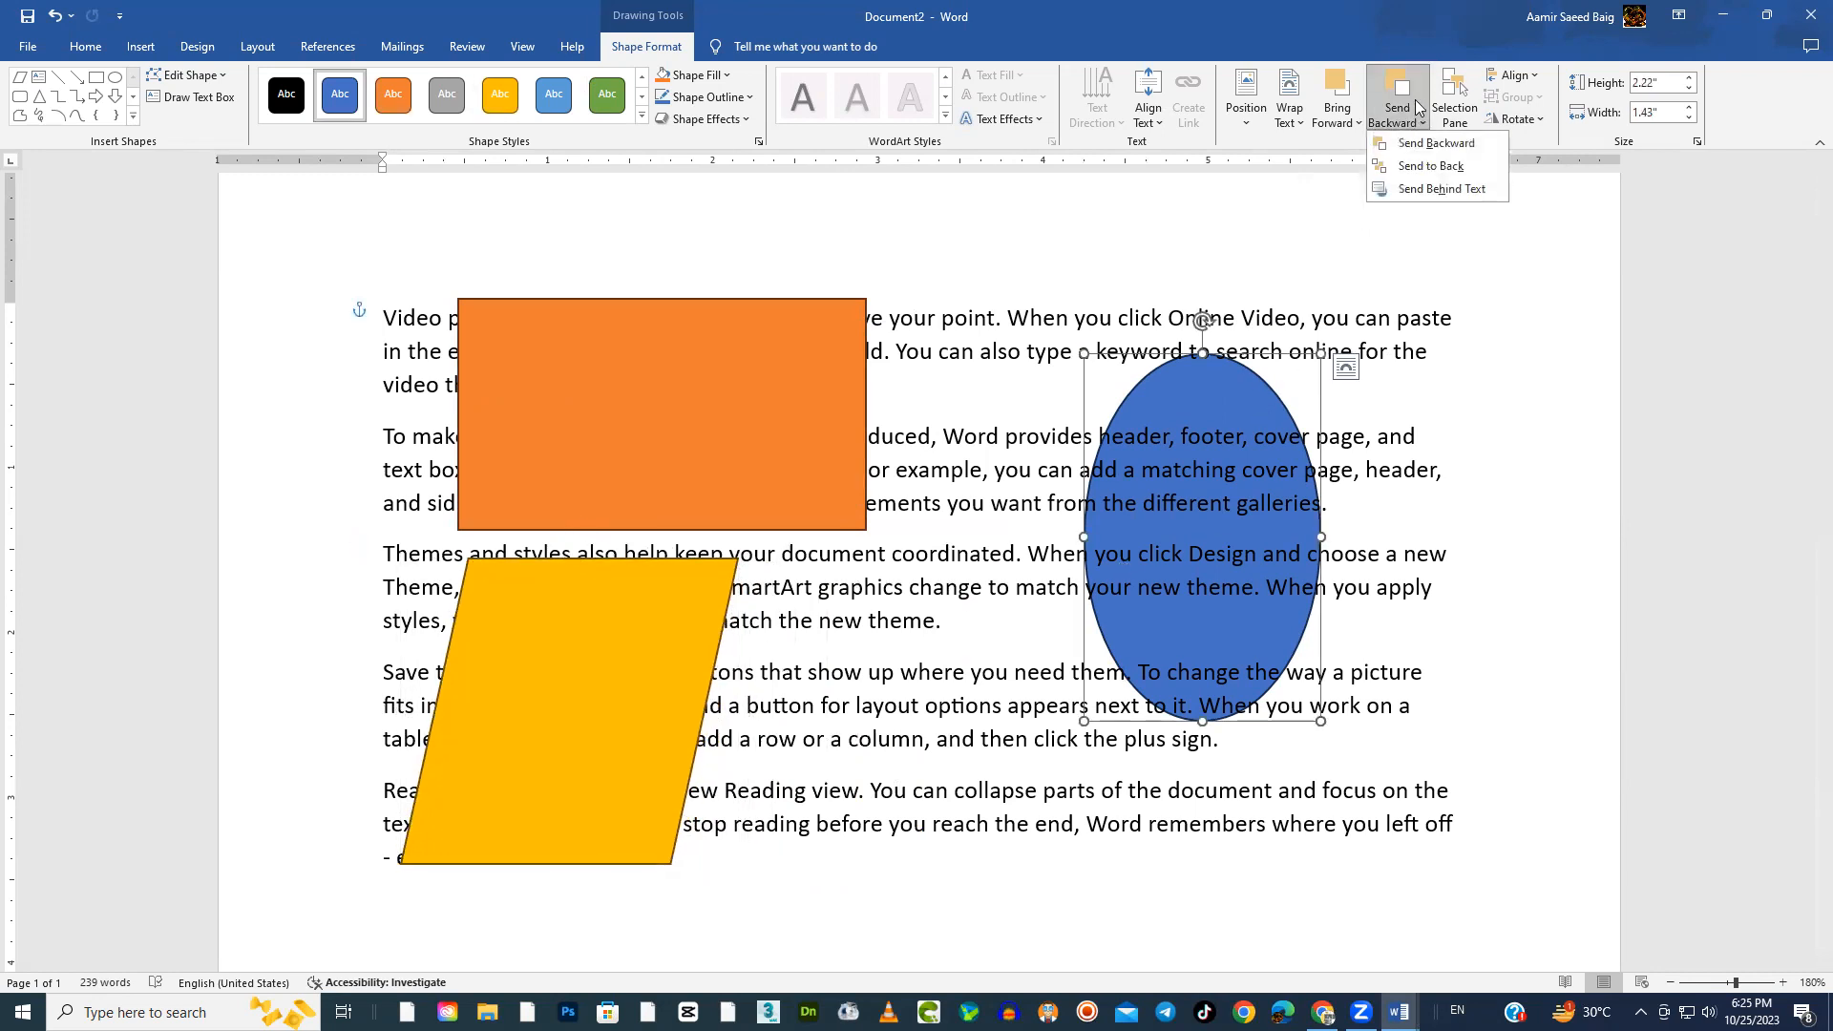
pyautogui.click(1417, 189)
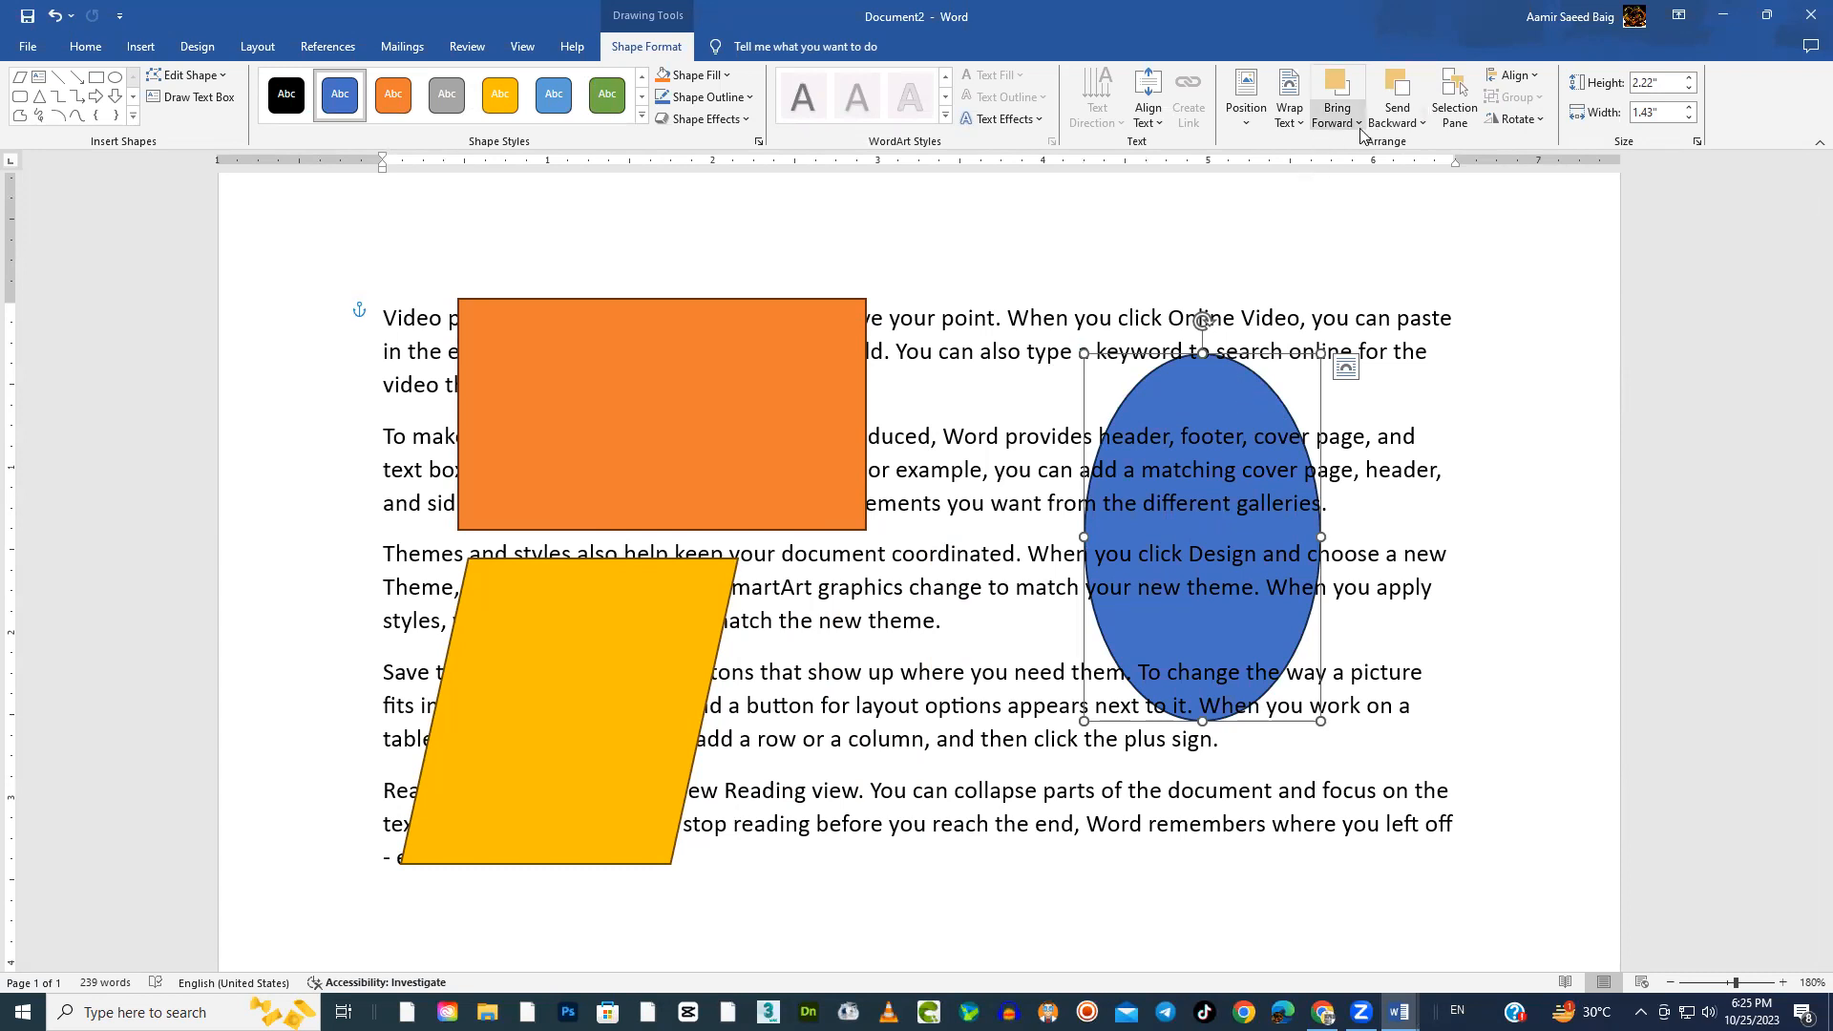
pyautogui.click(1302, 128)
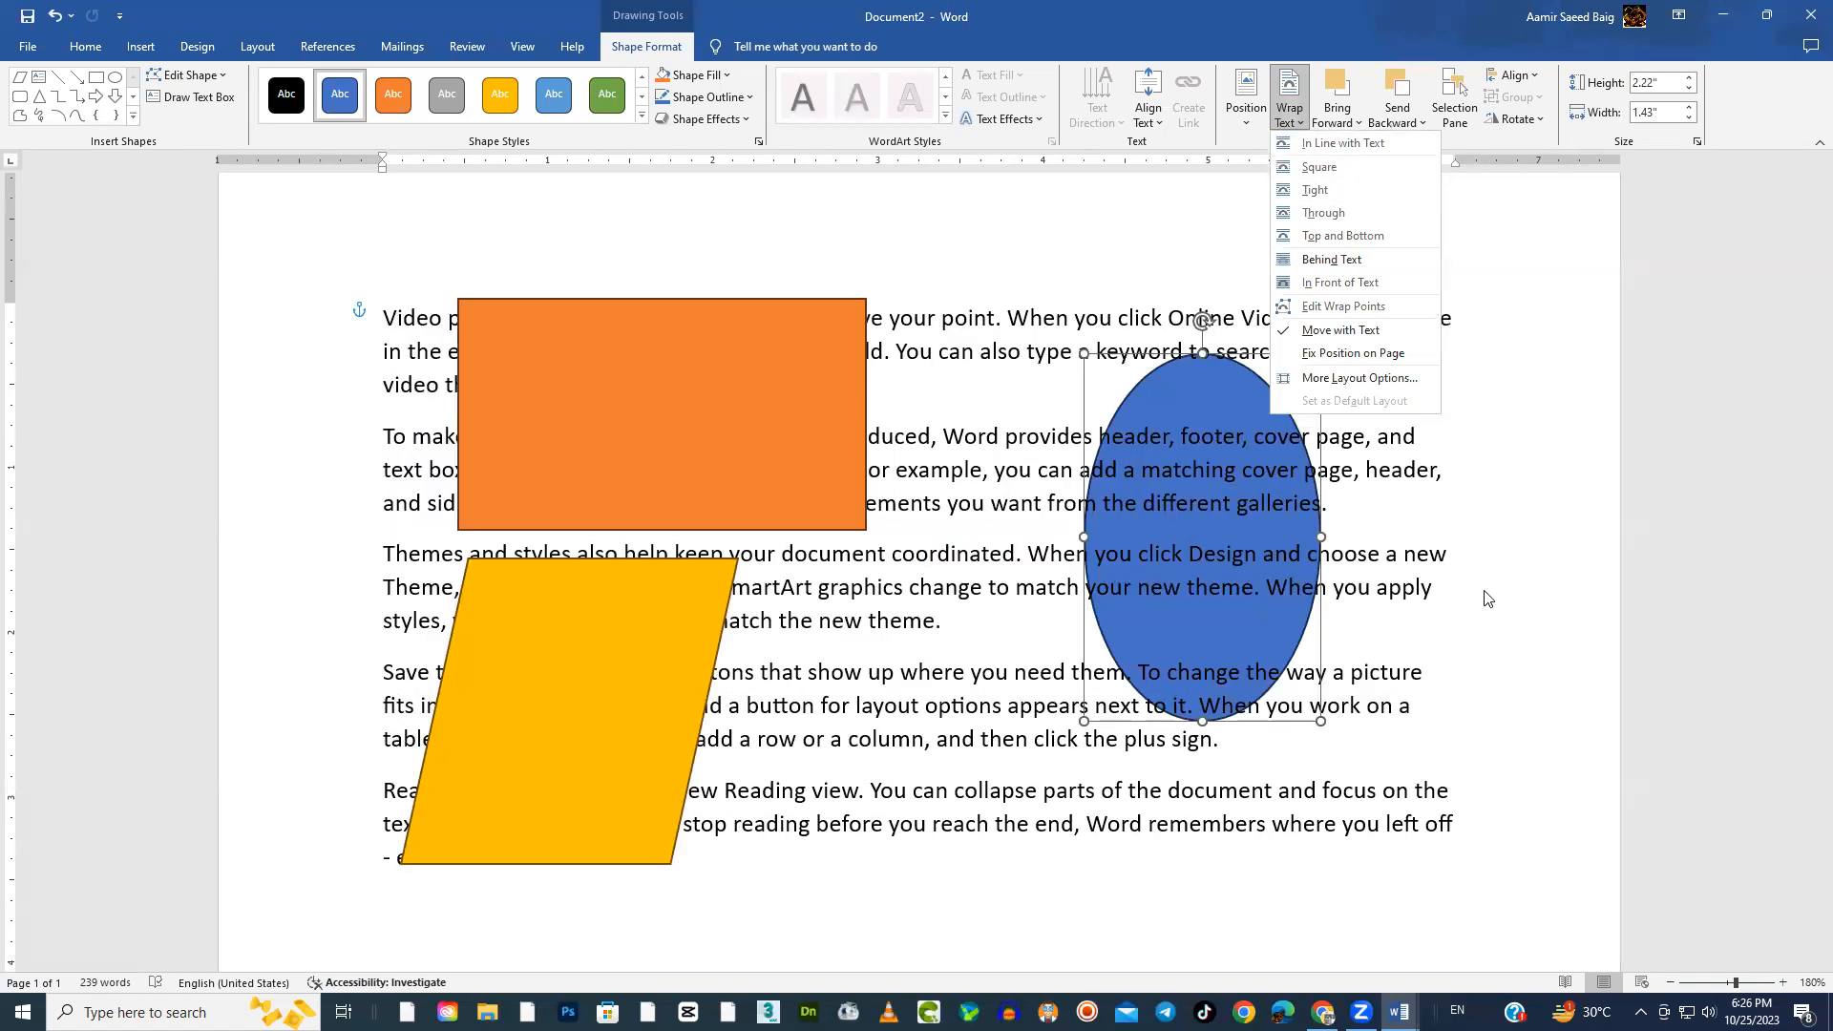
pyautogui.click(1558, 547)
pyautogui.click(695, 395)
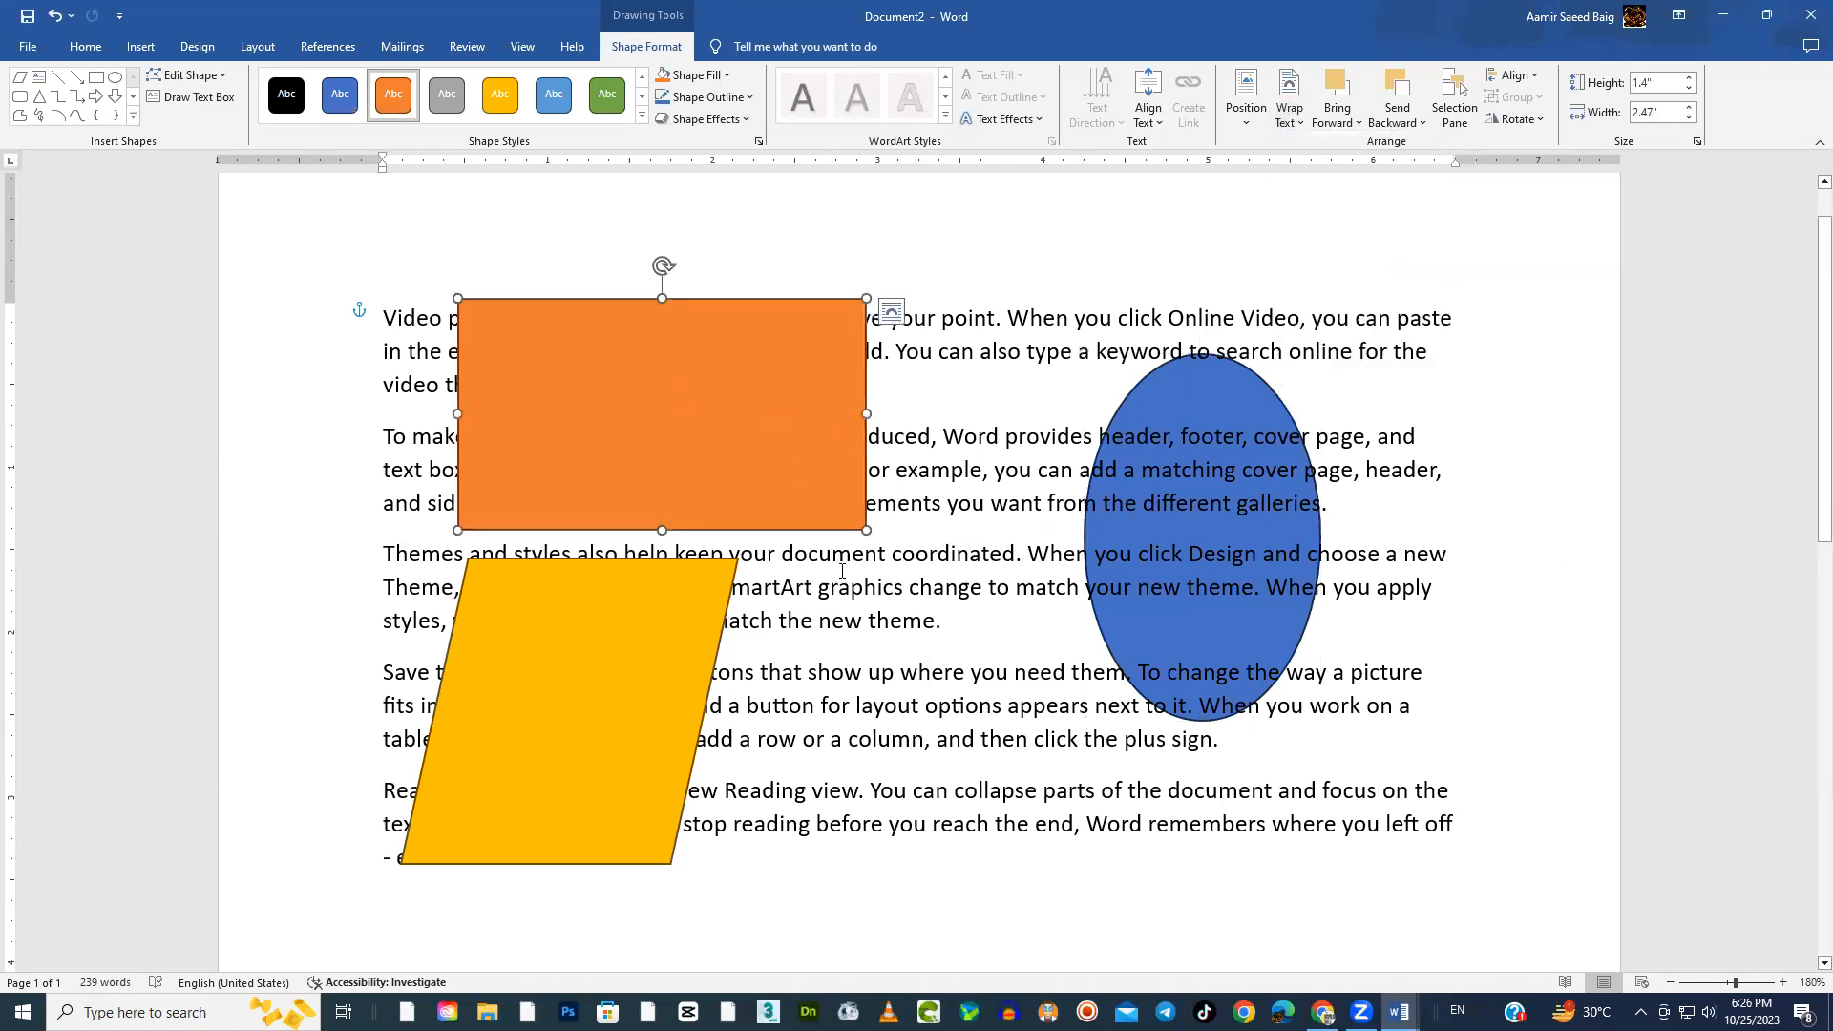
pyautogui.click(635, 655)
pyautogui.click(716, 471)
pyautogui.click(647, 638)
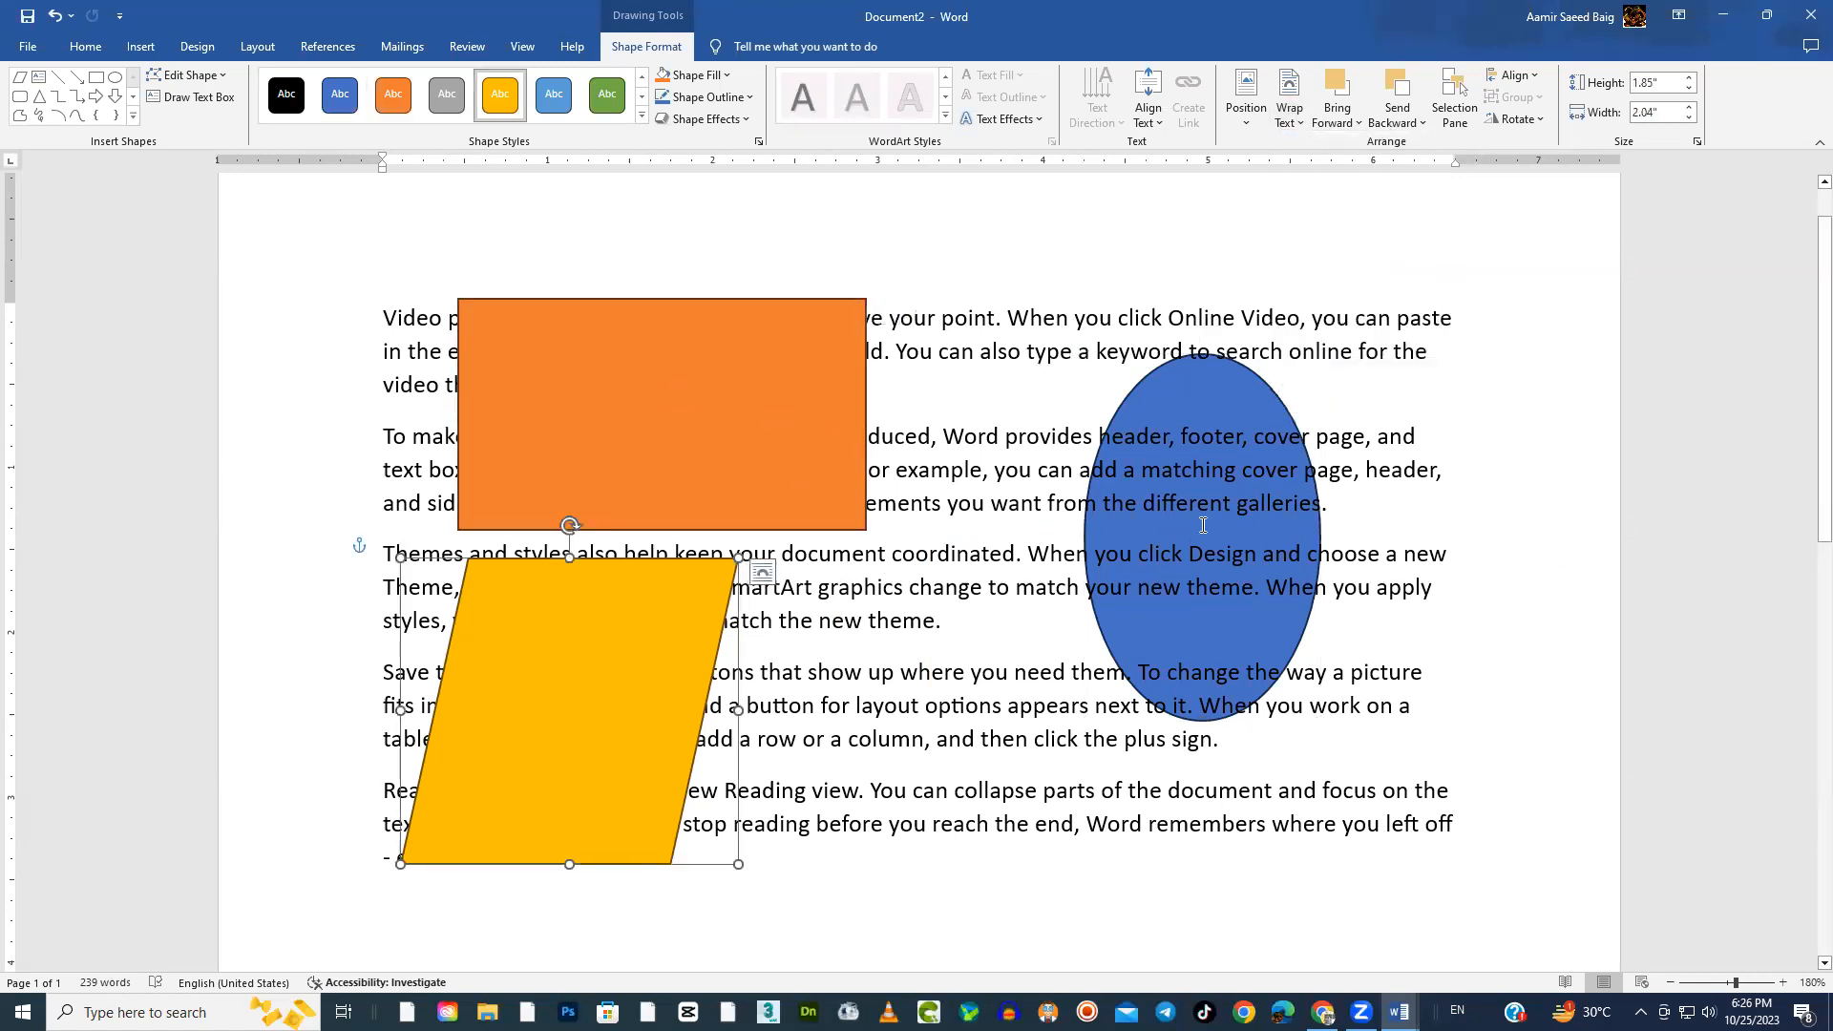
# Move the blue ellipse over the lower-right paragraphs and the orange rectangle slightly down, and delete the yellow parallelogram
pyautogui.moveTo(1209, 380); pyautogui.dragTo(1271, 567)
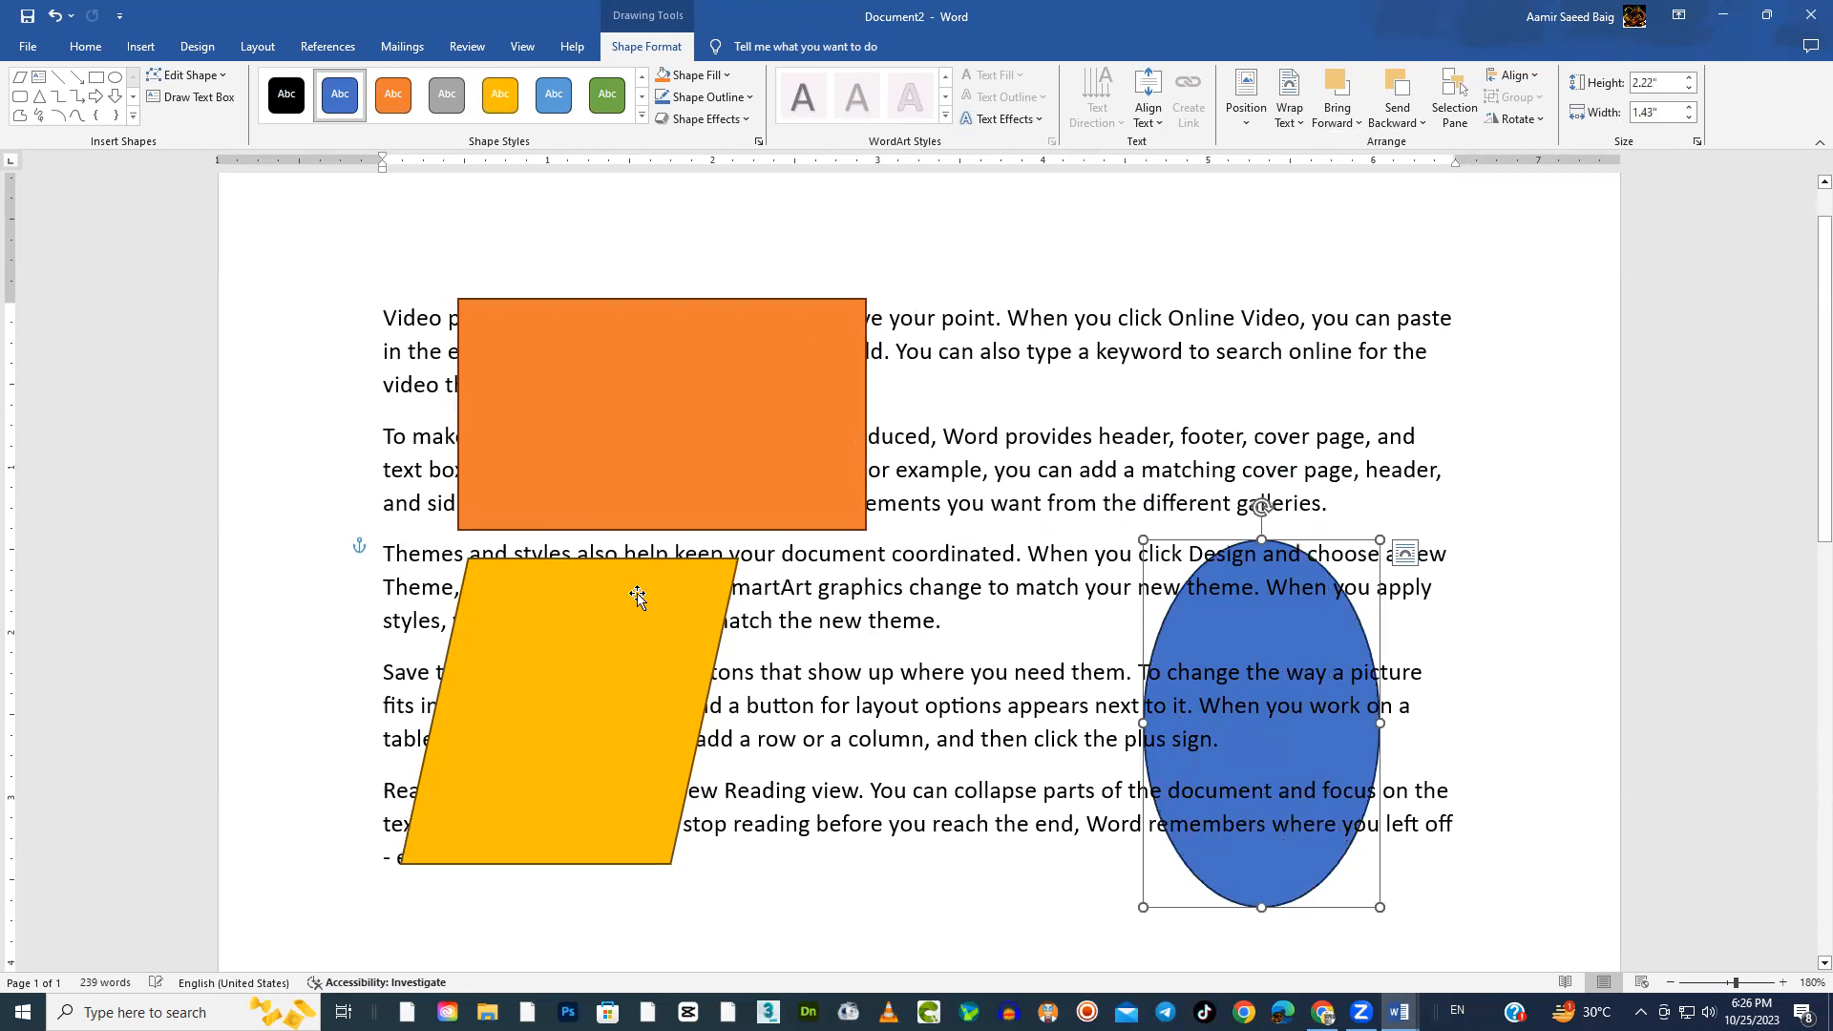
pyautogui.moveTo(629, 588); pyautogui.dragTo(990, 669)
pyautogui.moveTo(720, 343); pyautogui.dragTo(727, 392)
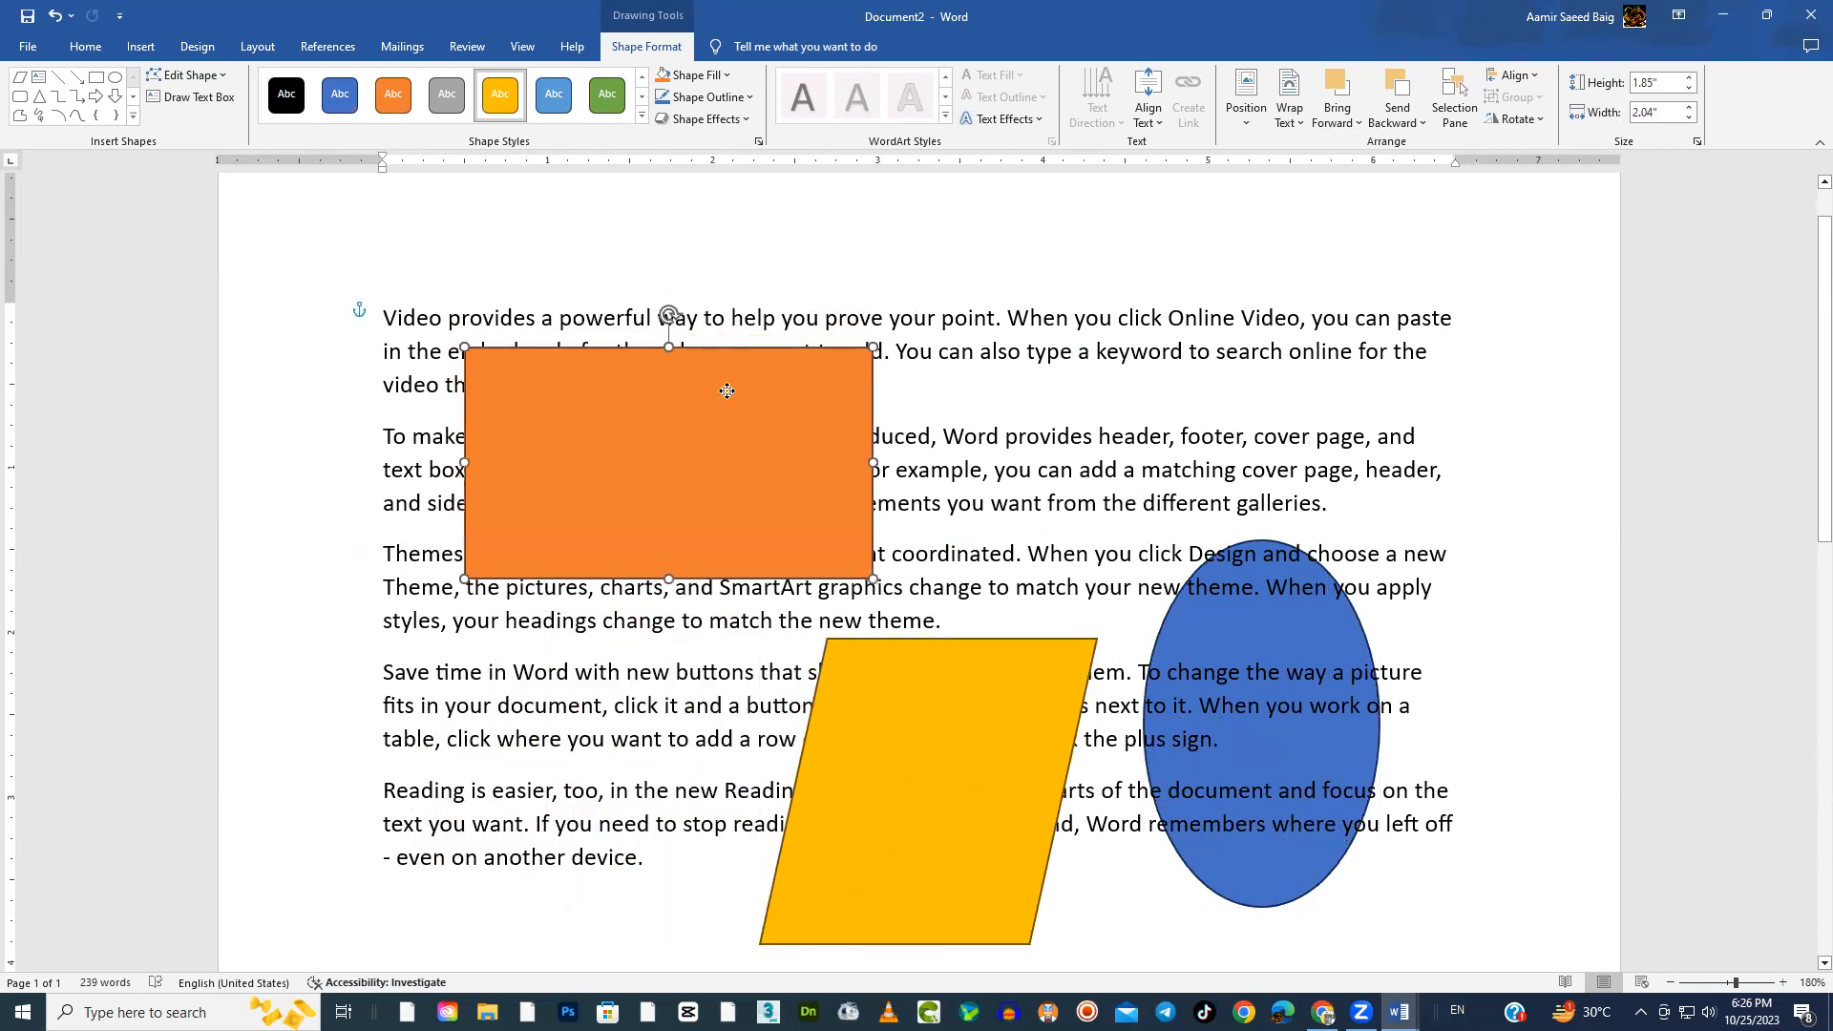
pyautogui.click(968, 674)
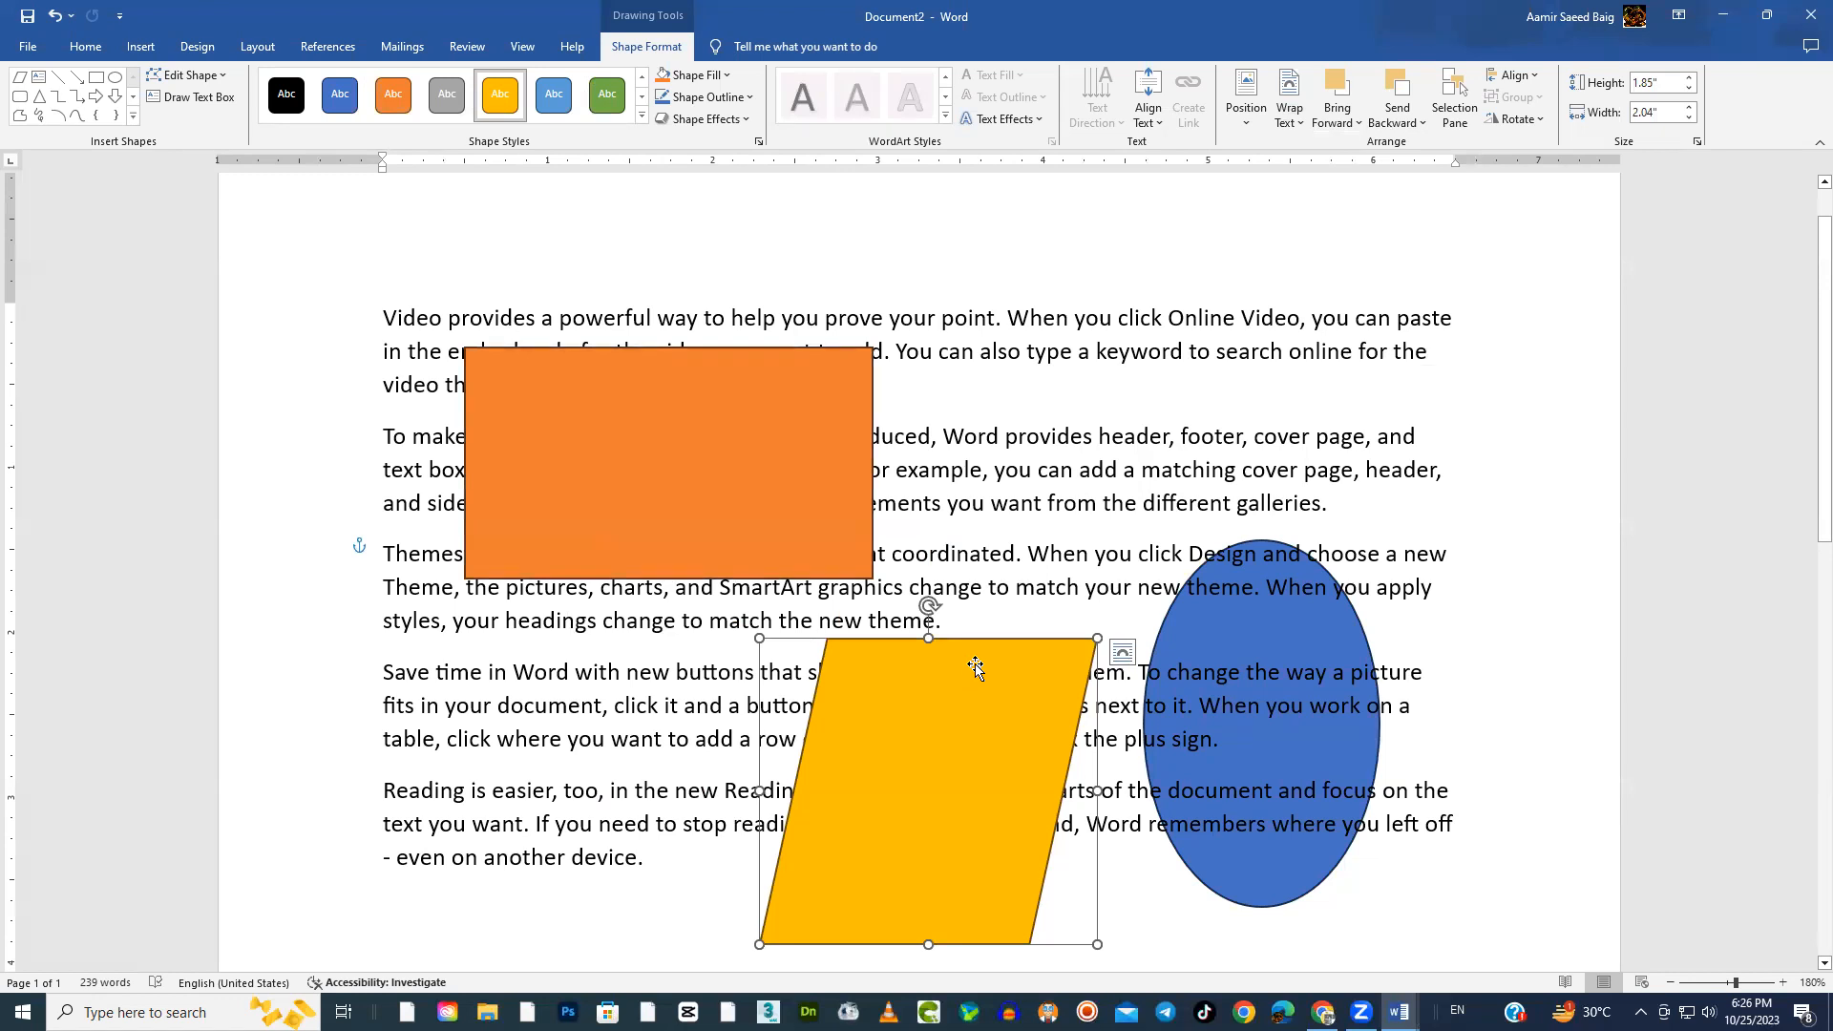
pyautogui.press('Delete')
# Shrink the blue ellipse to about 1.38" high and 1.49" wide, place it over the lower-right paragraphs, and shift the orange rectangle right
pyautogui.moveTo(1223, 633); pyautogui.dragTo(1176, 499)
pyautogui.moveTo(1335, 770); pyautogui.dragTo(1344, 635)
pyautogui.moveTo(595, 437); pyautogui.dragTo(708, 478)
pyautogui.click(1317, 534)
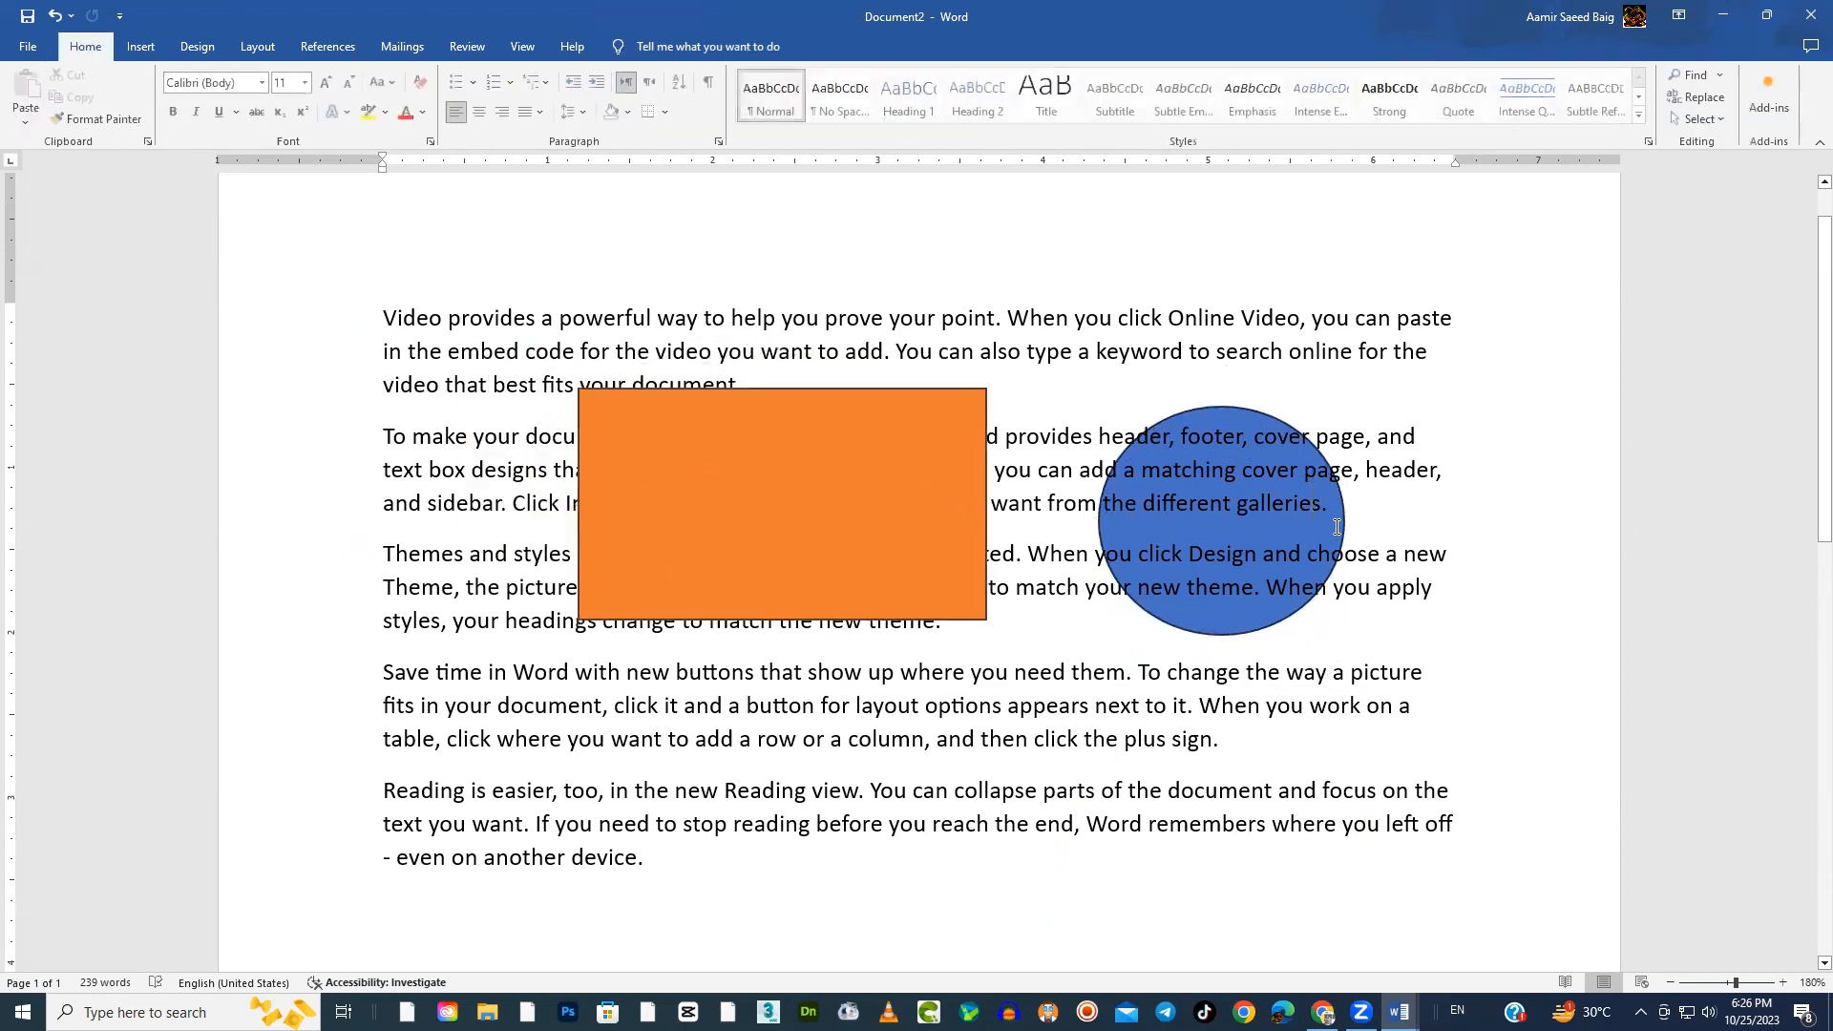
pyautogui.click(1344, 518)
pyautogui.moveTo(1398, 558); pyautogui.dragTo(1525, 786)
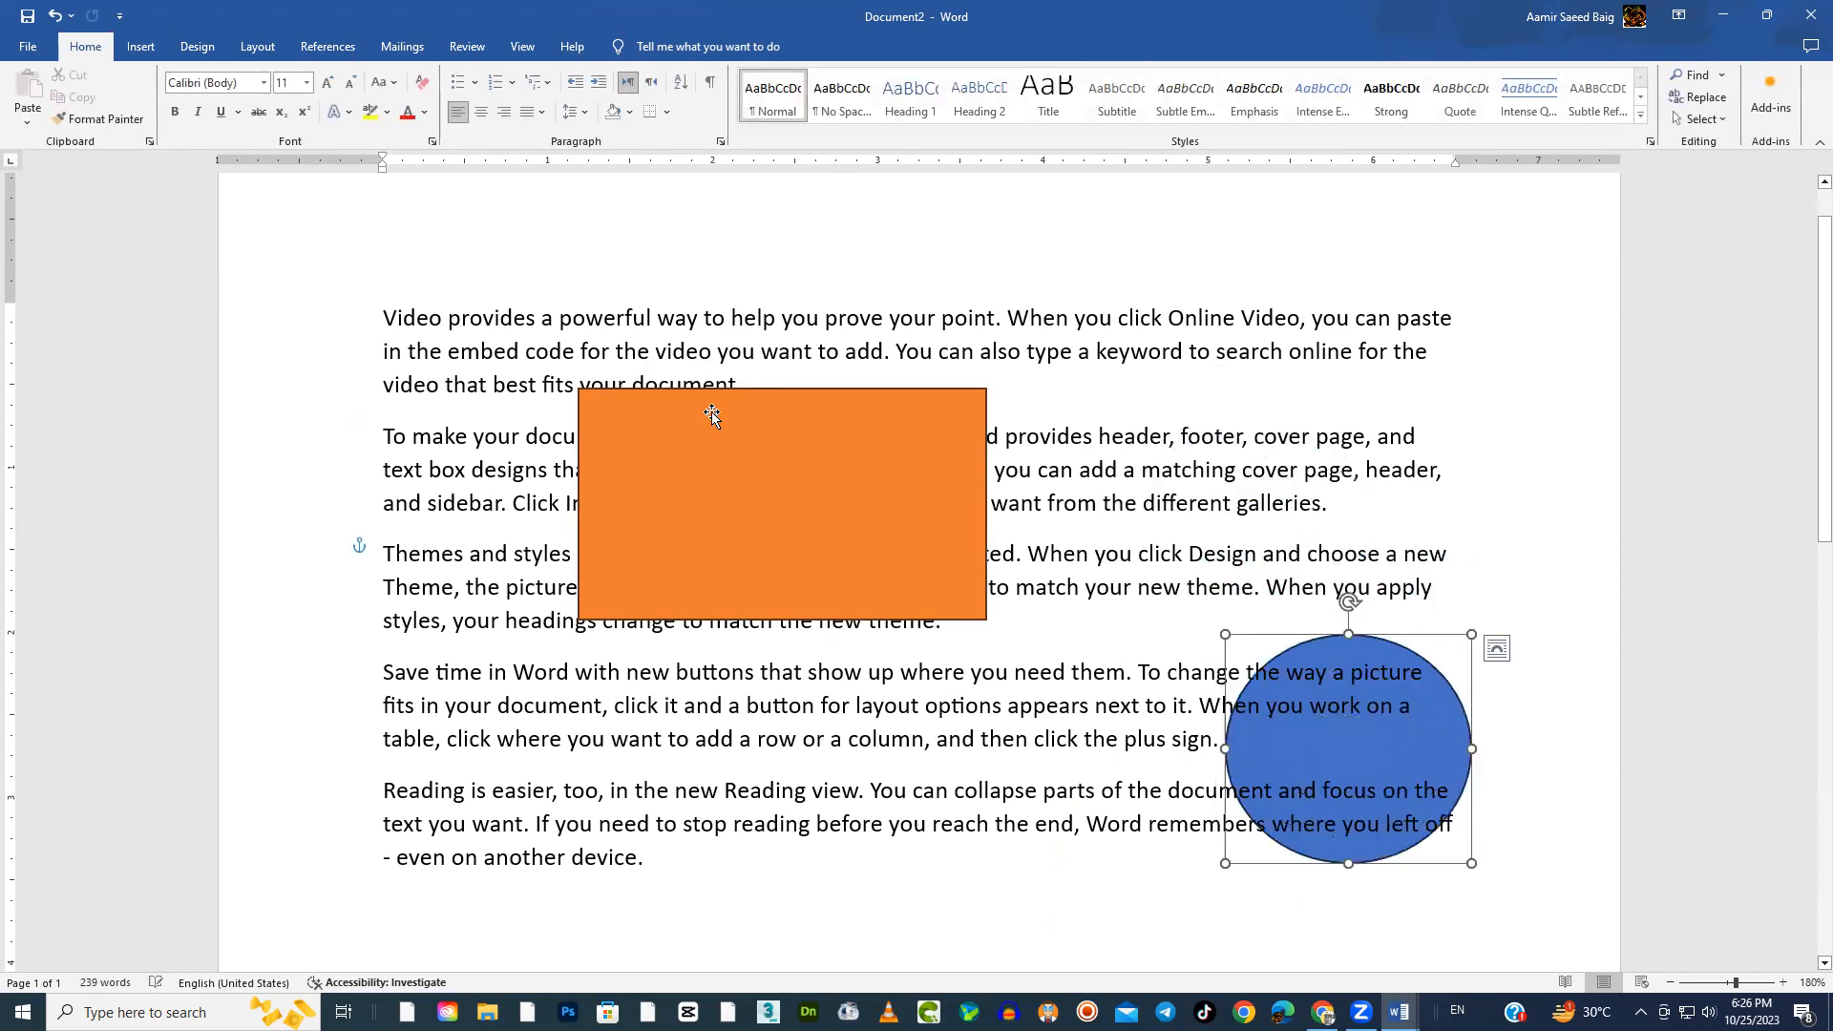
# Narrow the orange rectangle to about 2.23" and position it over the middle of the first three paragraphs
pyautogui.click(840, 471)
pyautogui.moveTo(835, 513); pyautogui.dragTo(859, 504)
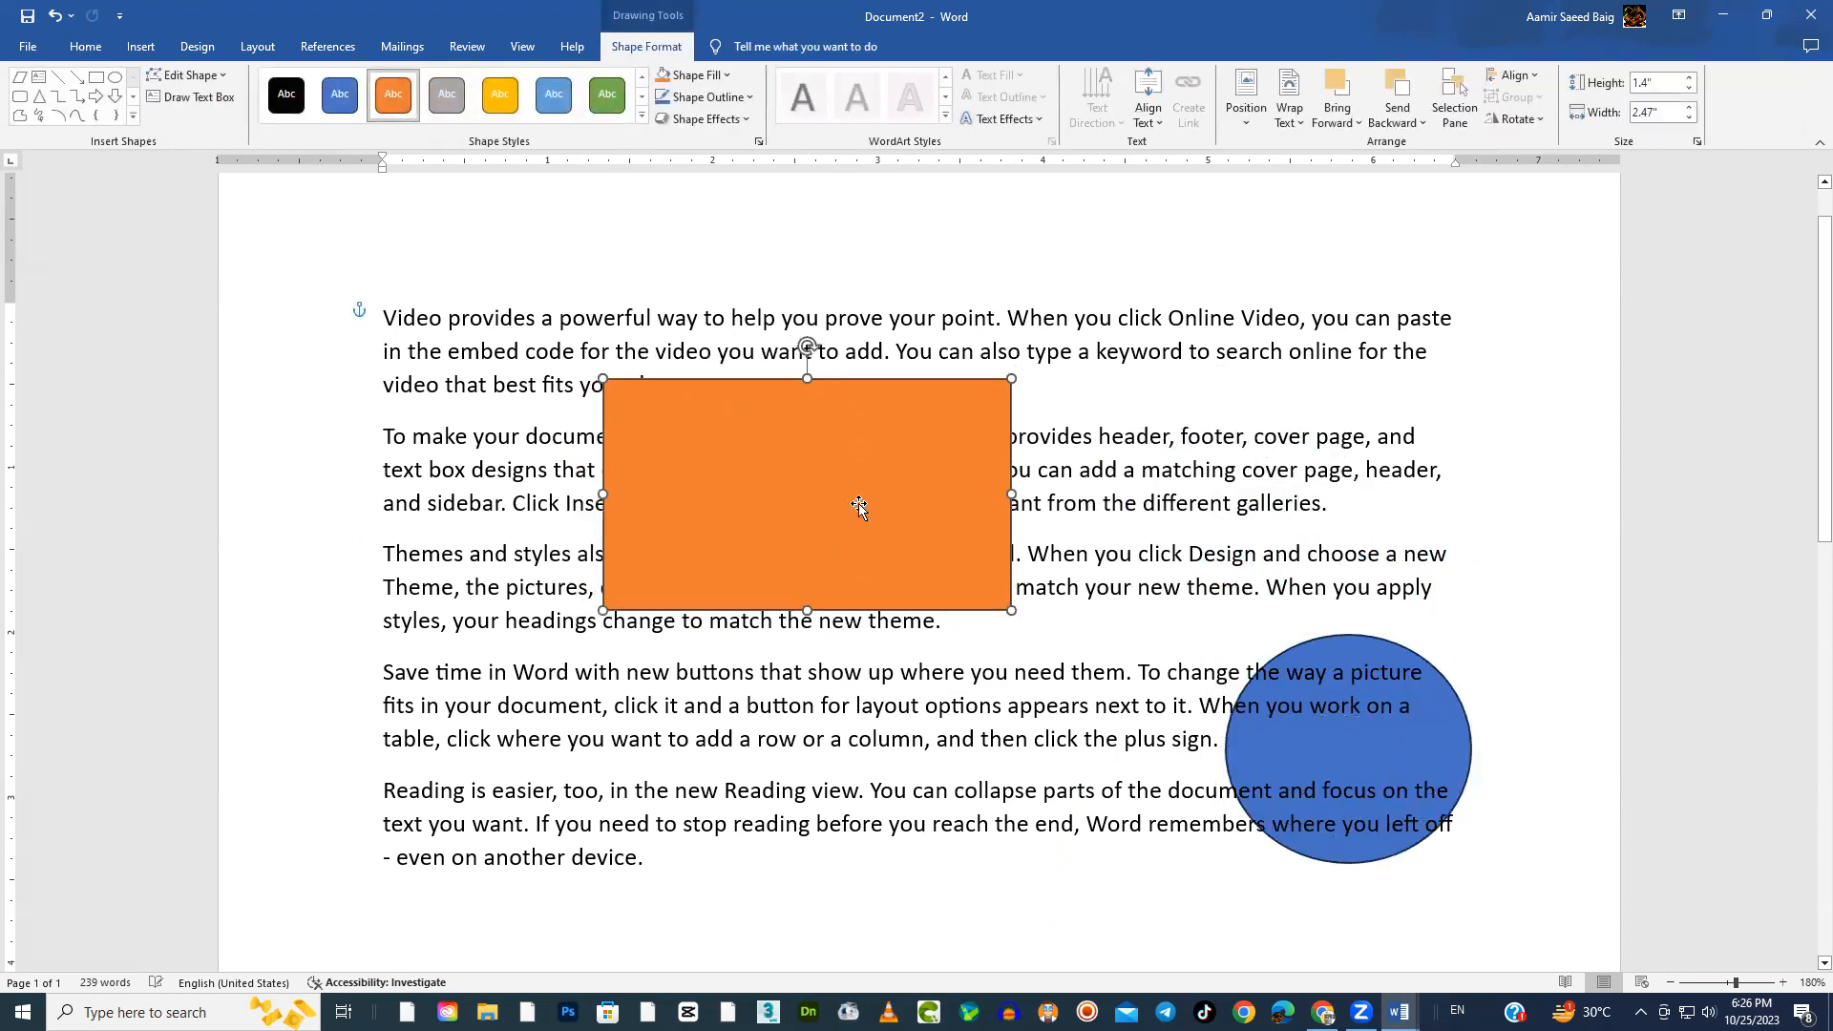
pyautogui.moveTo(1011, 610); pyautogui.dragTo(972, 610)
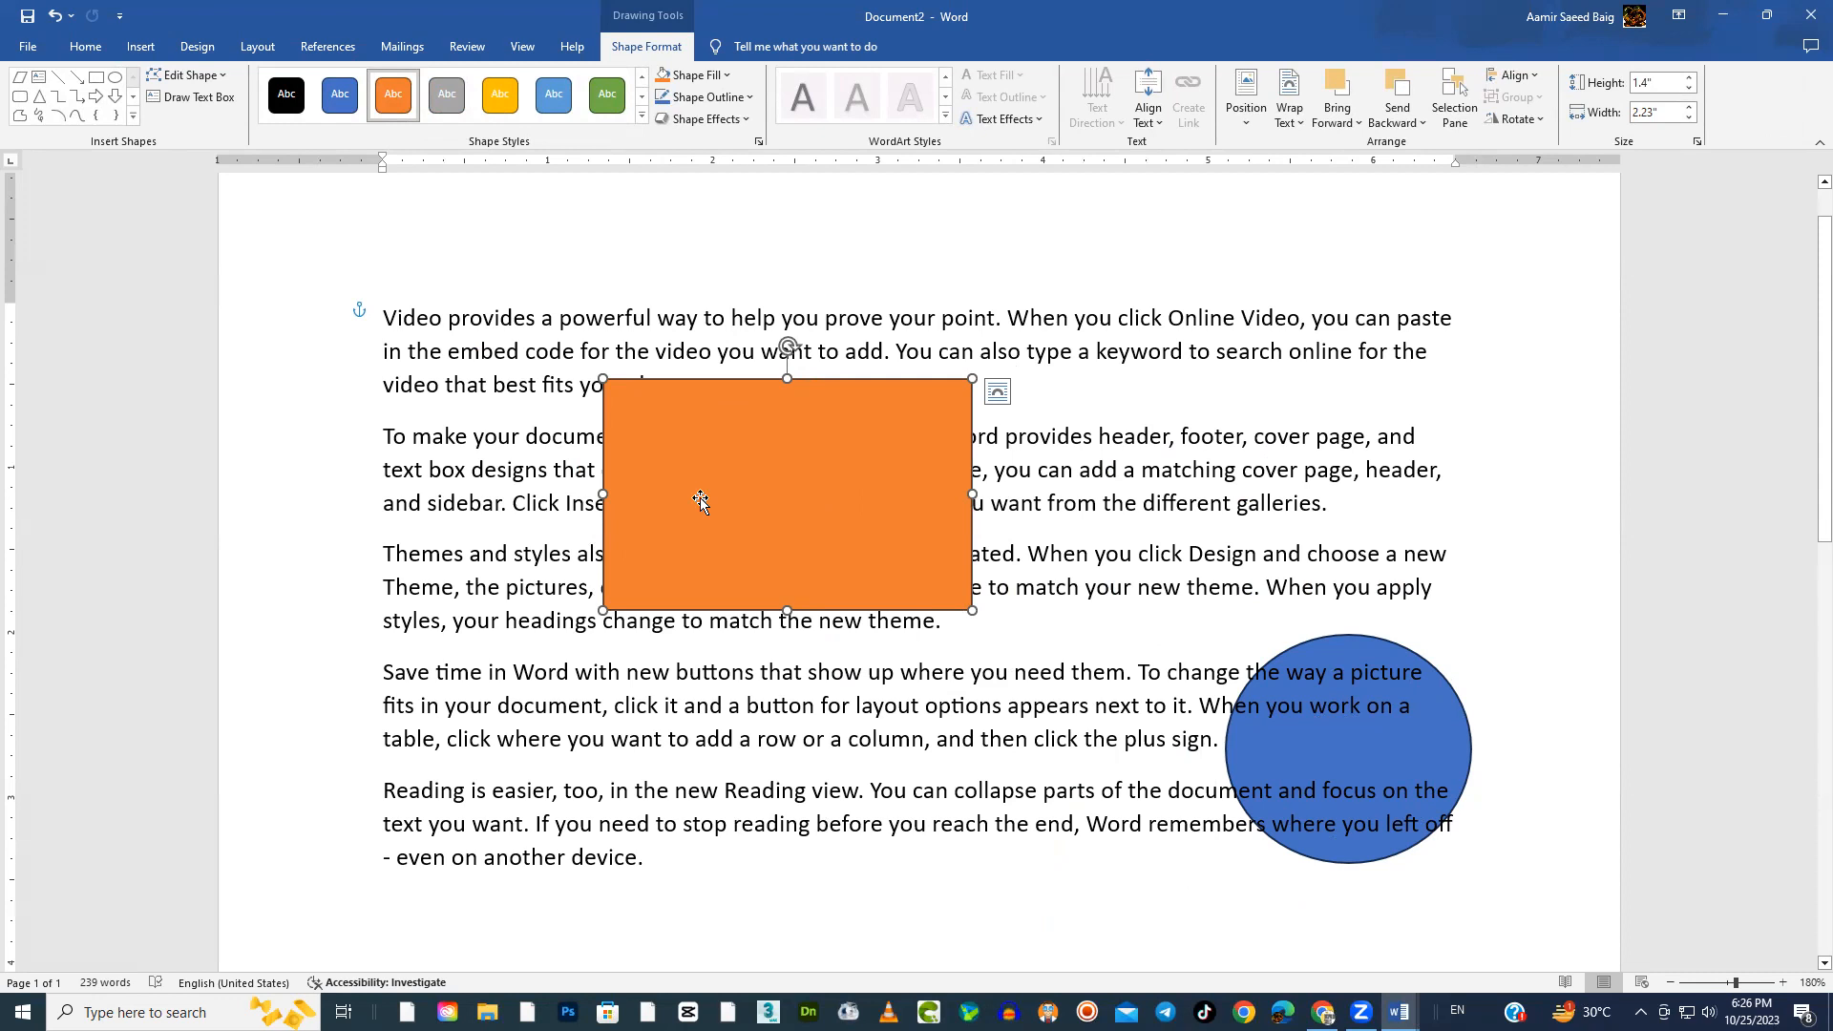
pyautogui.moveTo(787, 458)
pyautogui.mouseDown()
pyautogui.moveTo(799, 651)
pyautogui.moveTo(786, 418)
pyautogui.moveTo(781, 437)
pyautogui.mouseUp()
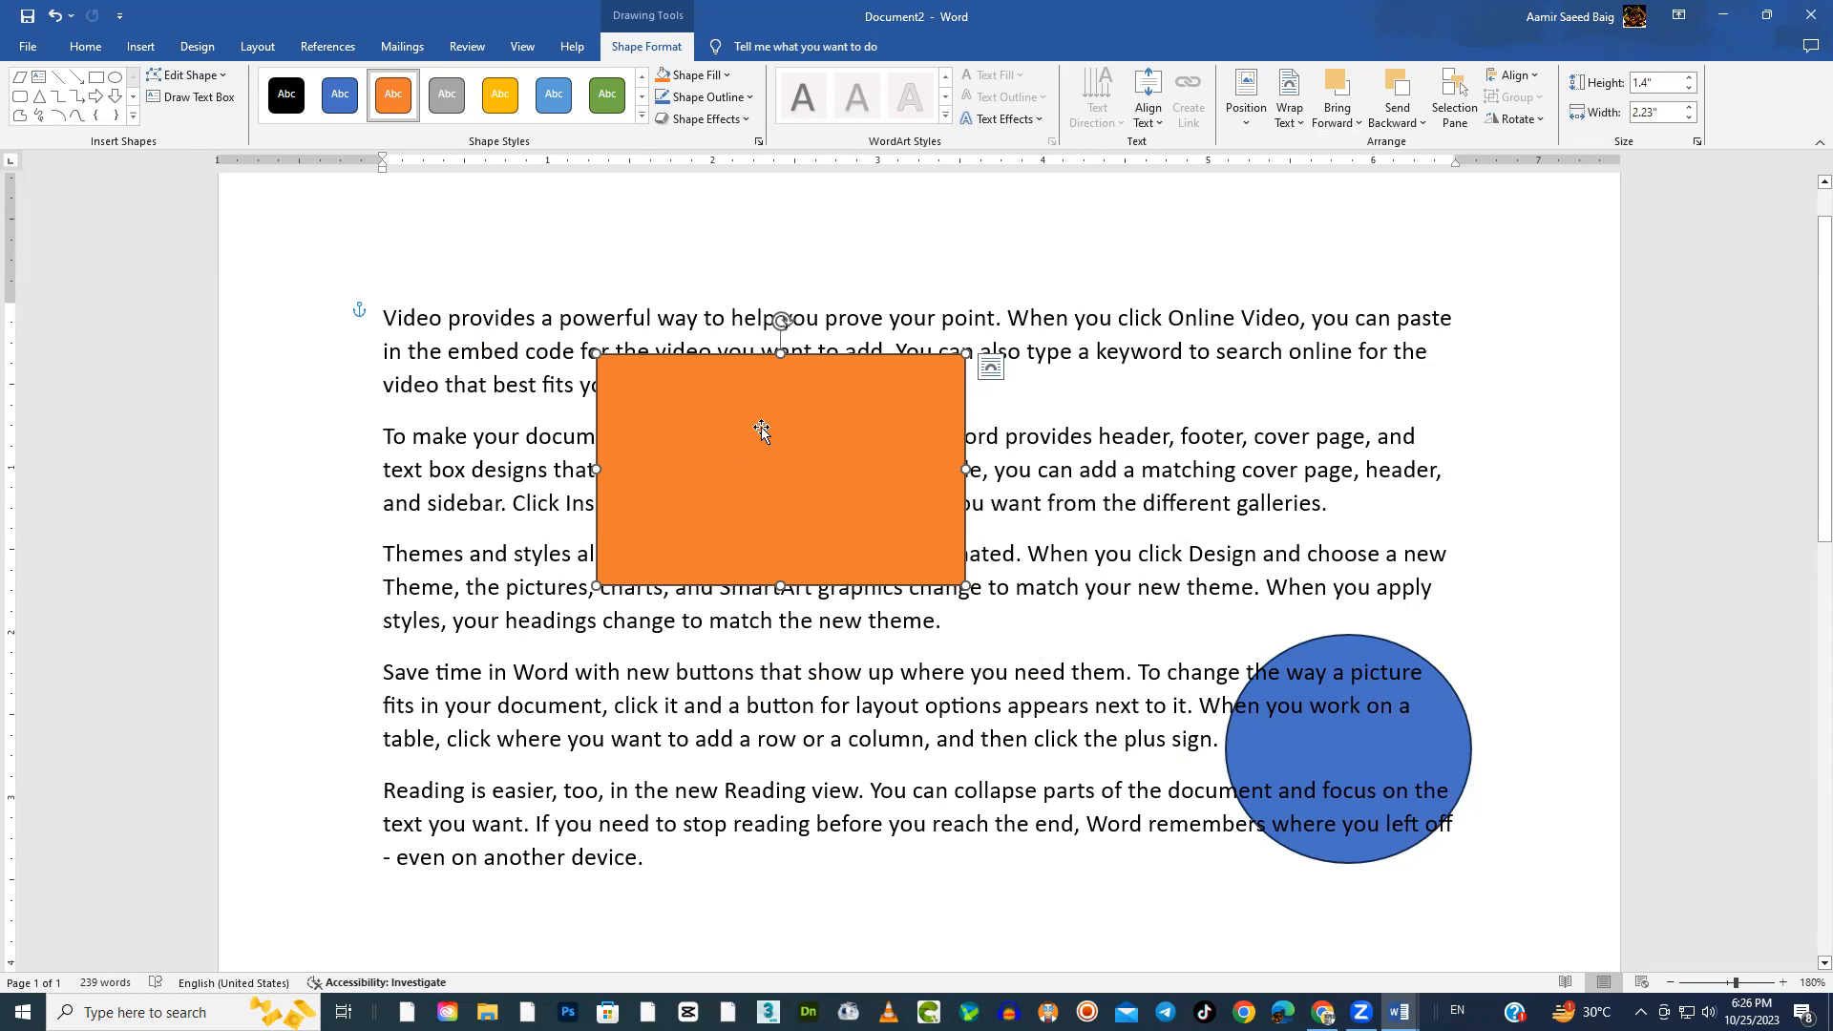
# Set the orange rectangle's layout to In Line with Text
pyautogui.click(990, 372)
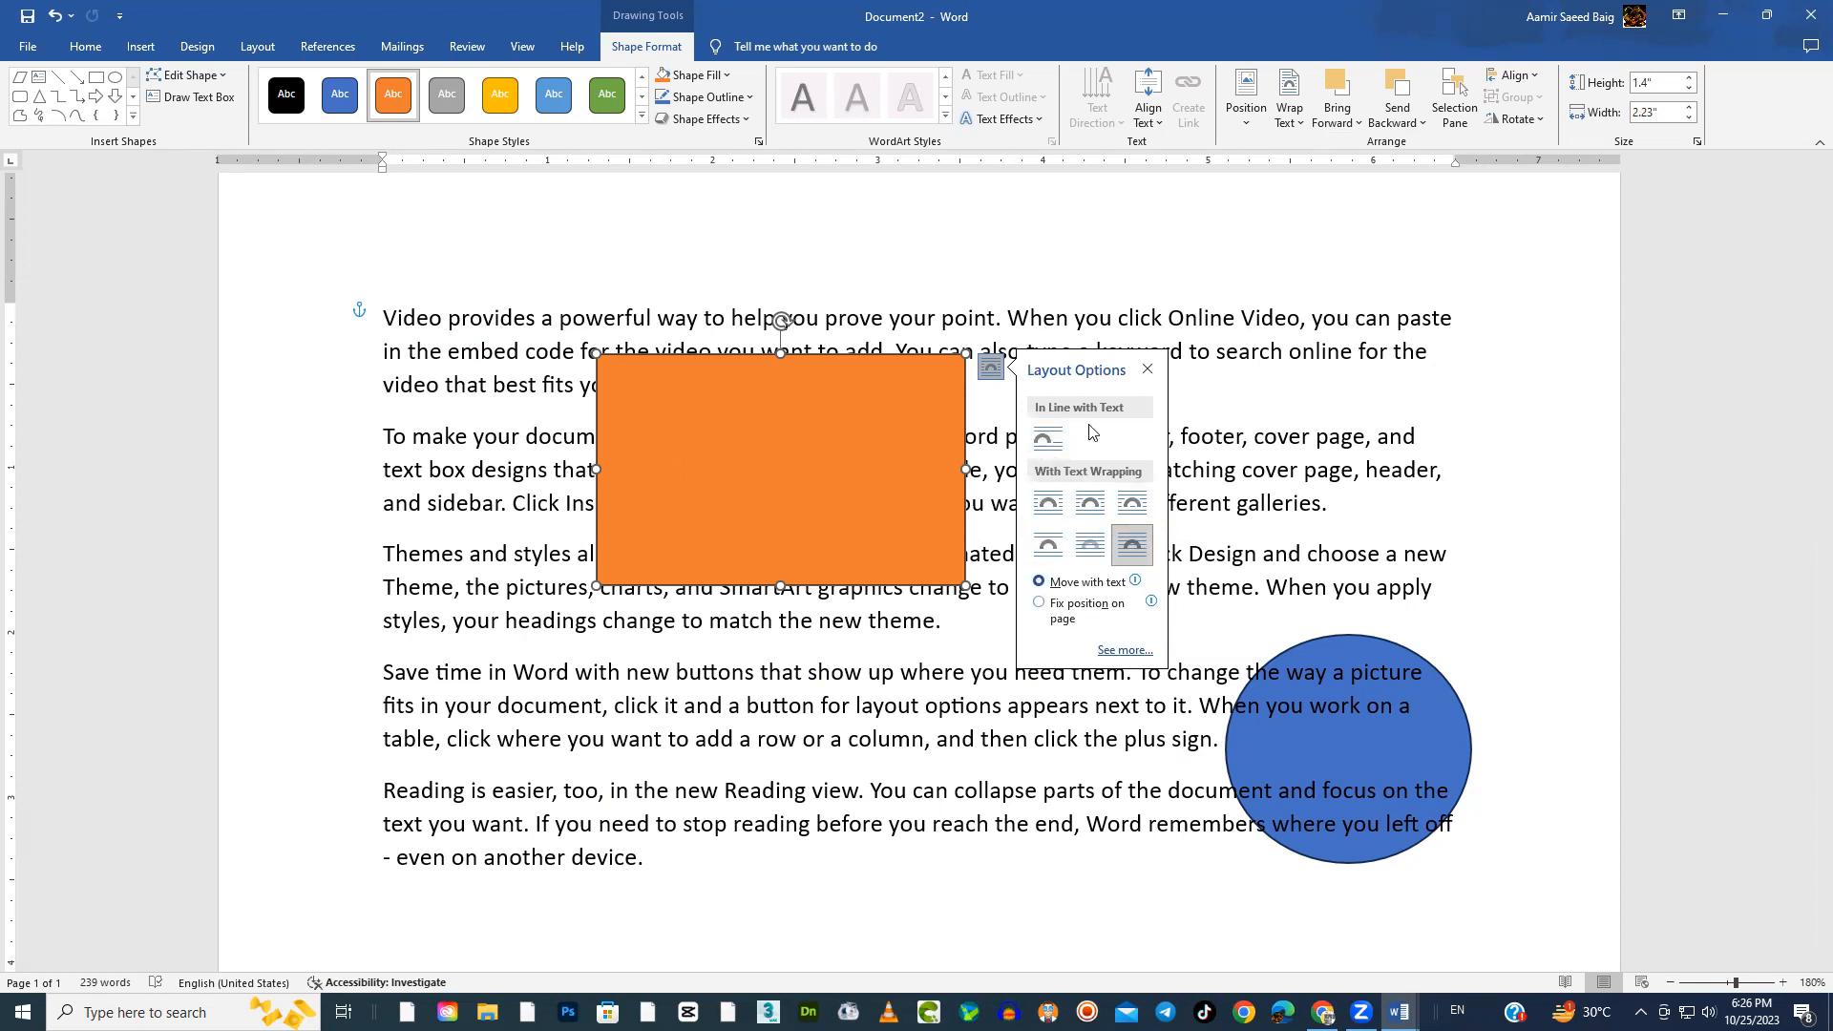
pyautogui.click(1298, 124)
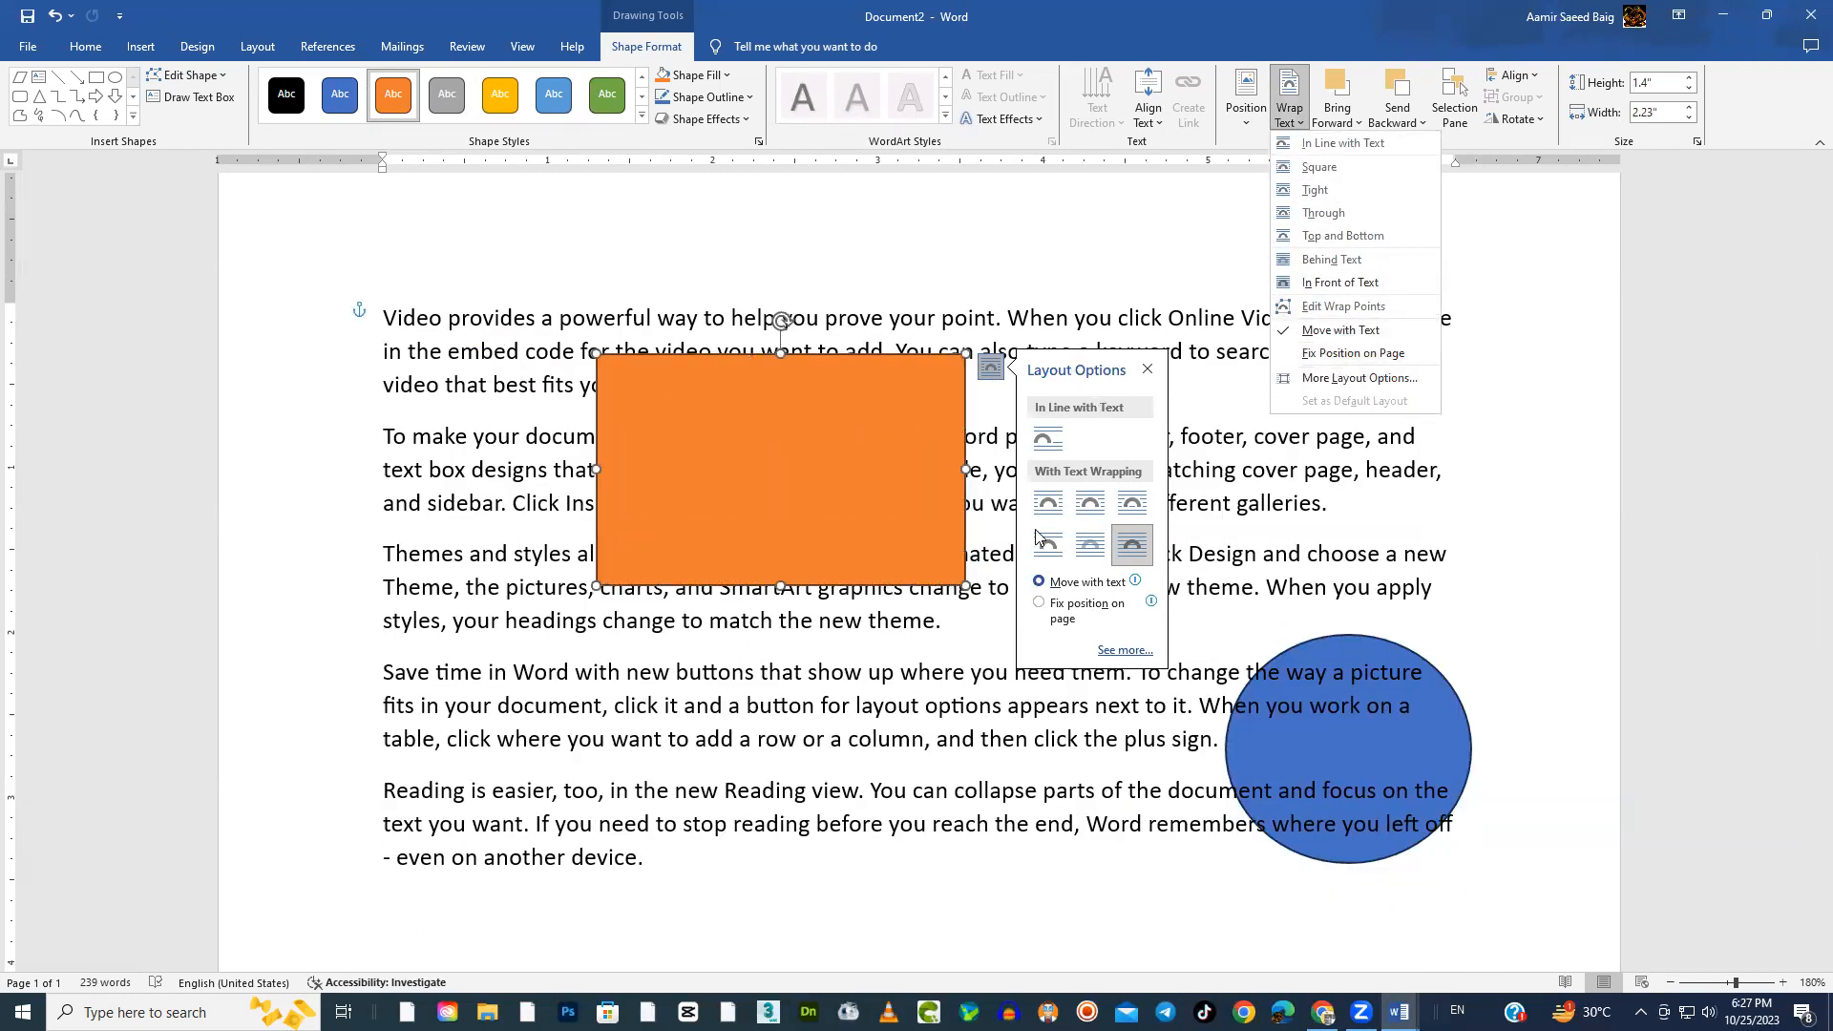
pyautogui.click(906, 421)
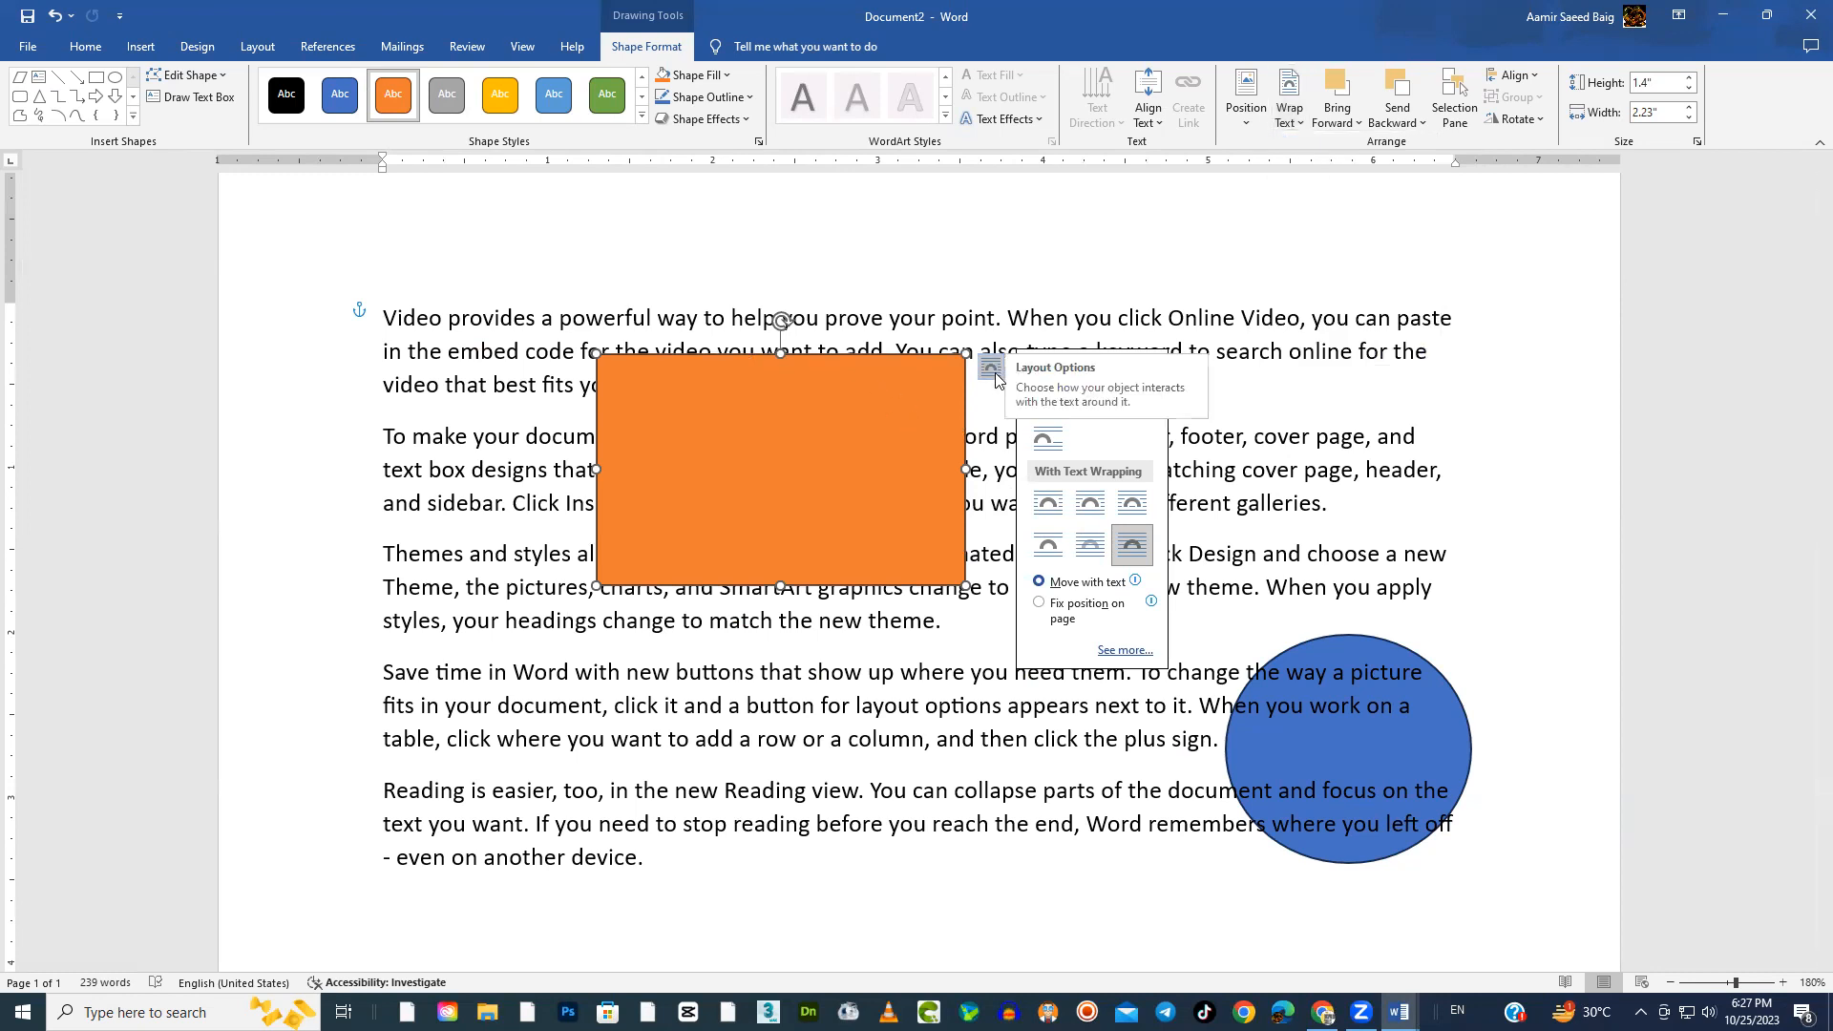
pyautogui.click(1047, 444)
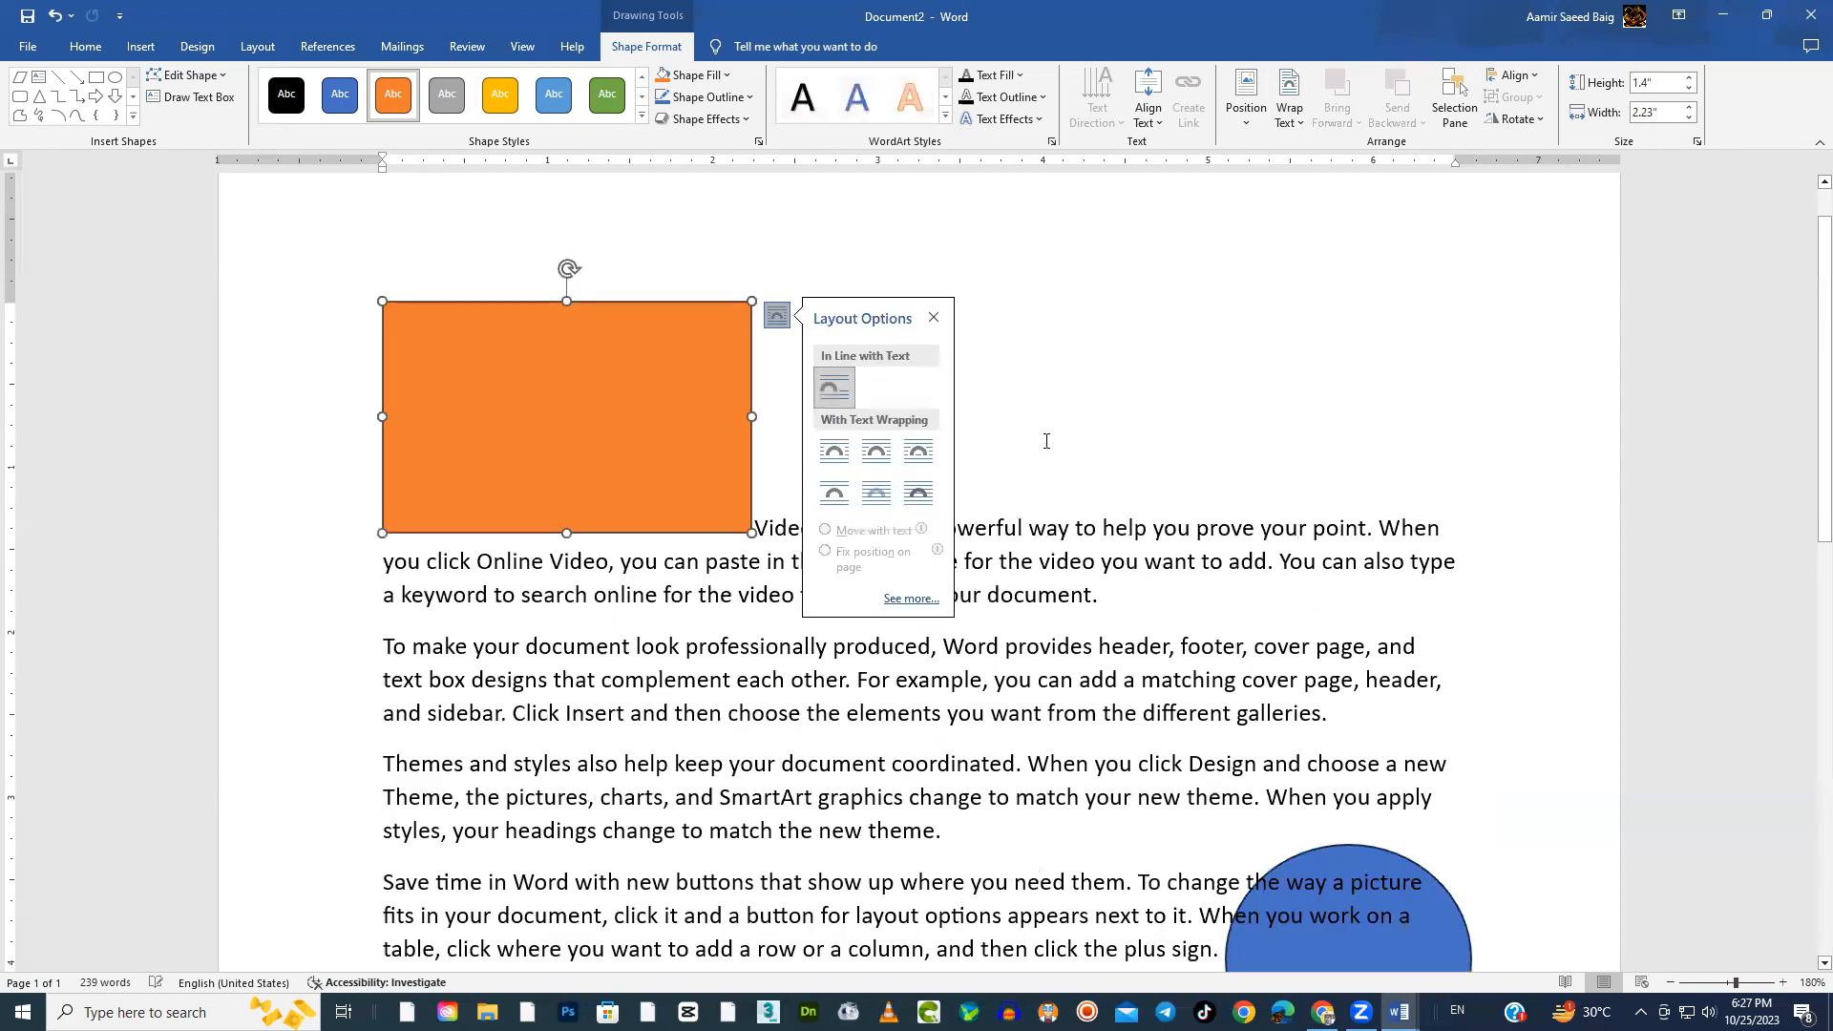
# Move the inline orange rectangle after "keep your" in the third paragraph and shift the blue circle up slightly
pyautogui.click(584, 449)
pyautogui.moveTo(684, 471); pyautogui.dragTo(856, 689)
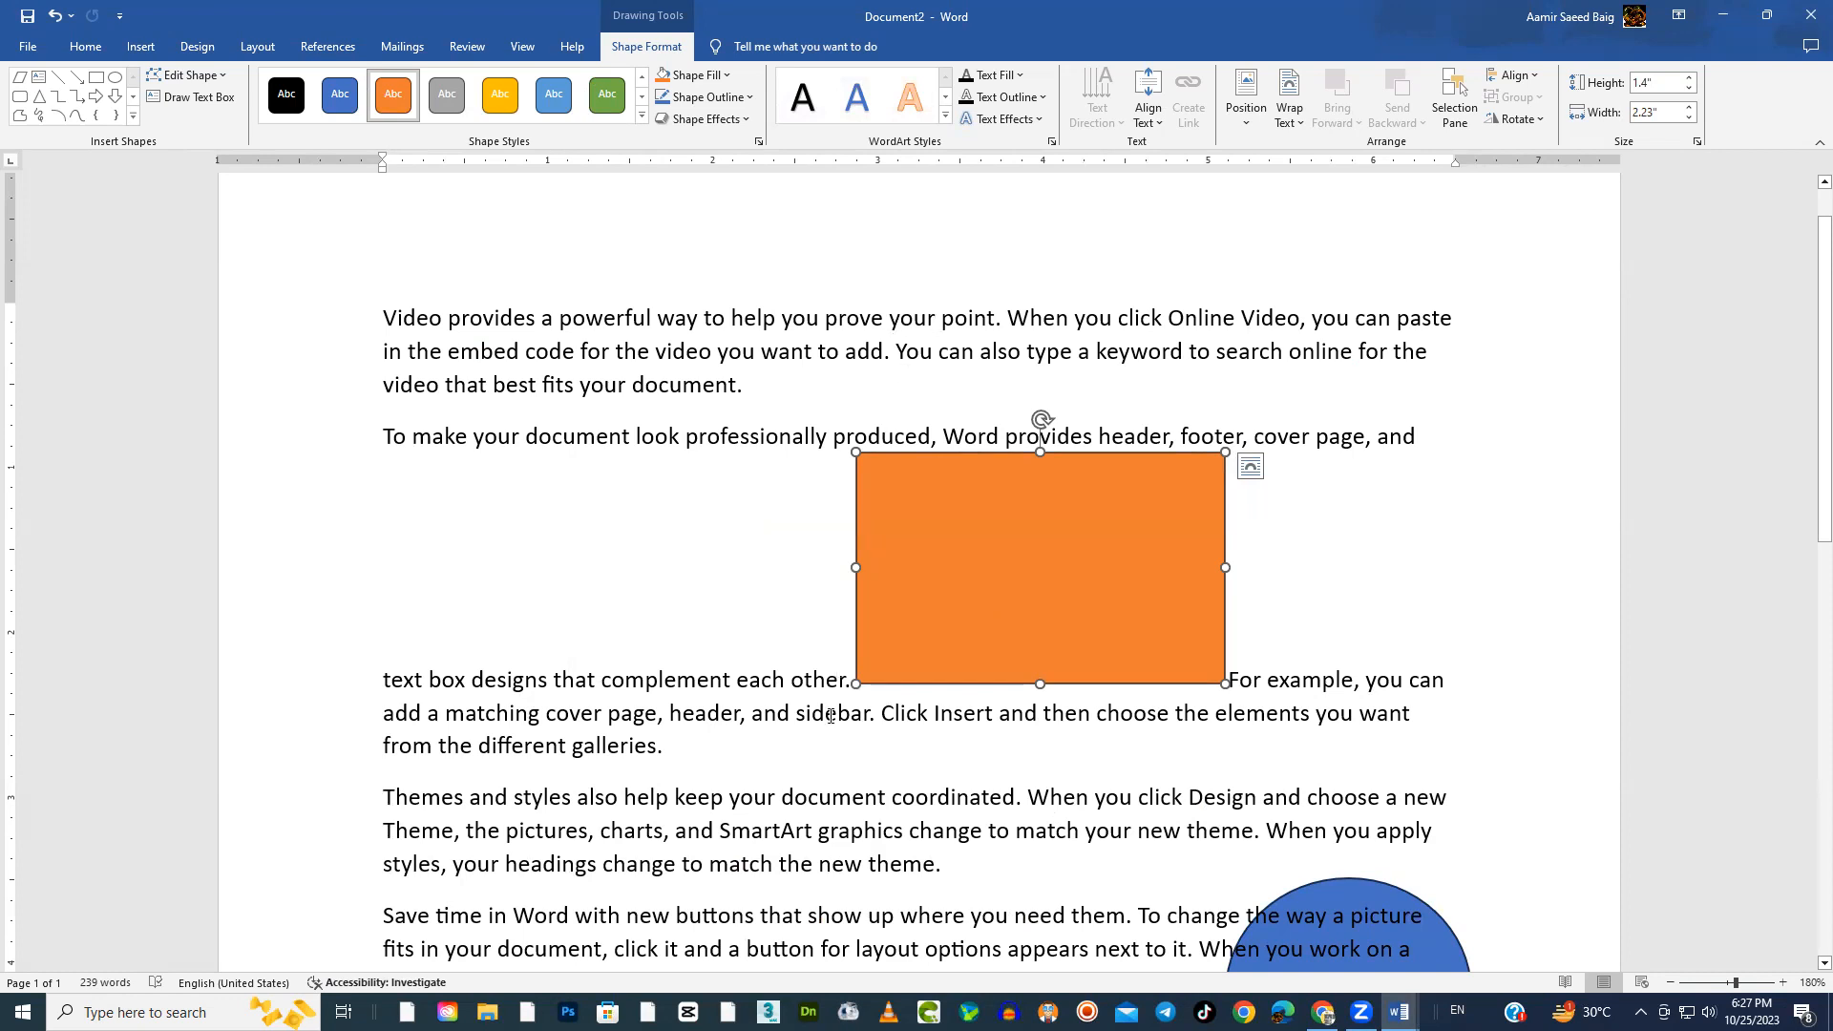
pyautogui.scroll(-3, 831, 717)
pyautogui.scroll(2, 1006, 389)
pyautogui.moveTo(1006, 390); pyautogui.dragTo(774, 643)
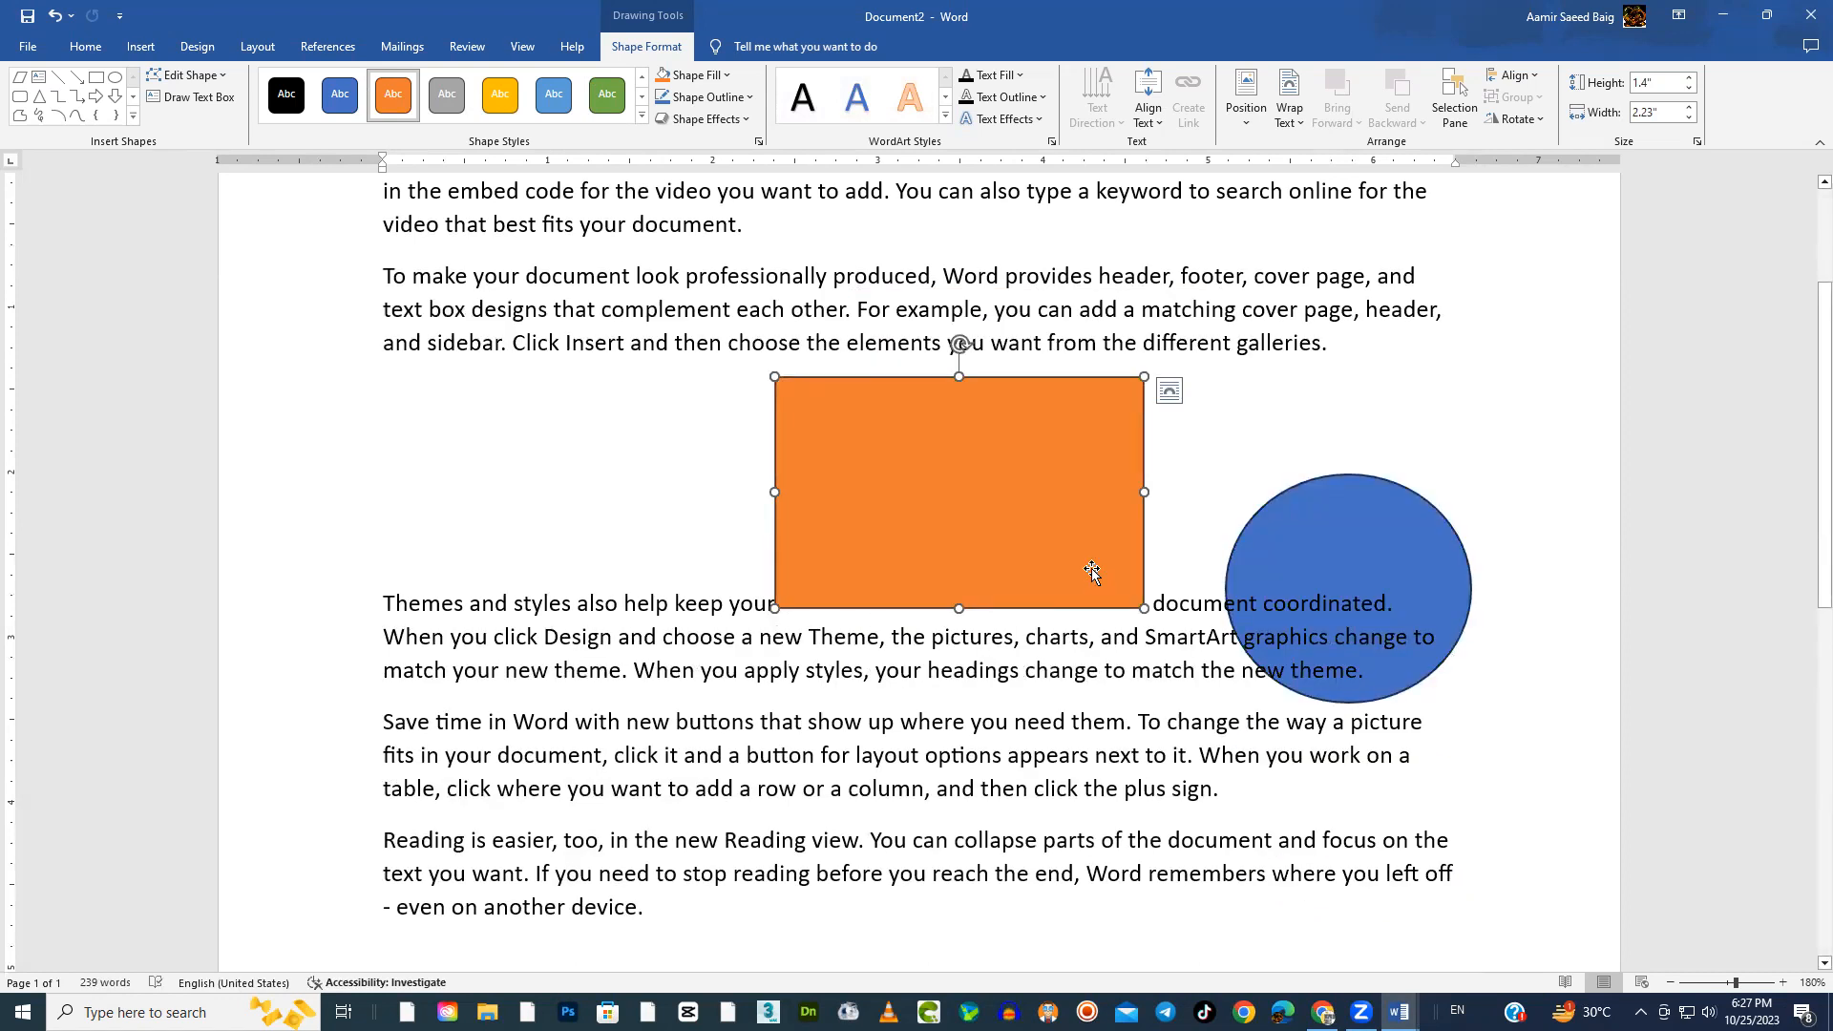
pyautogui.moveTo(1406, 543); pyautogui.dragTo(1425, 484)
pyautogui.click(1024, 468)
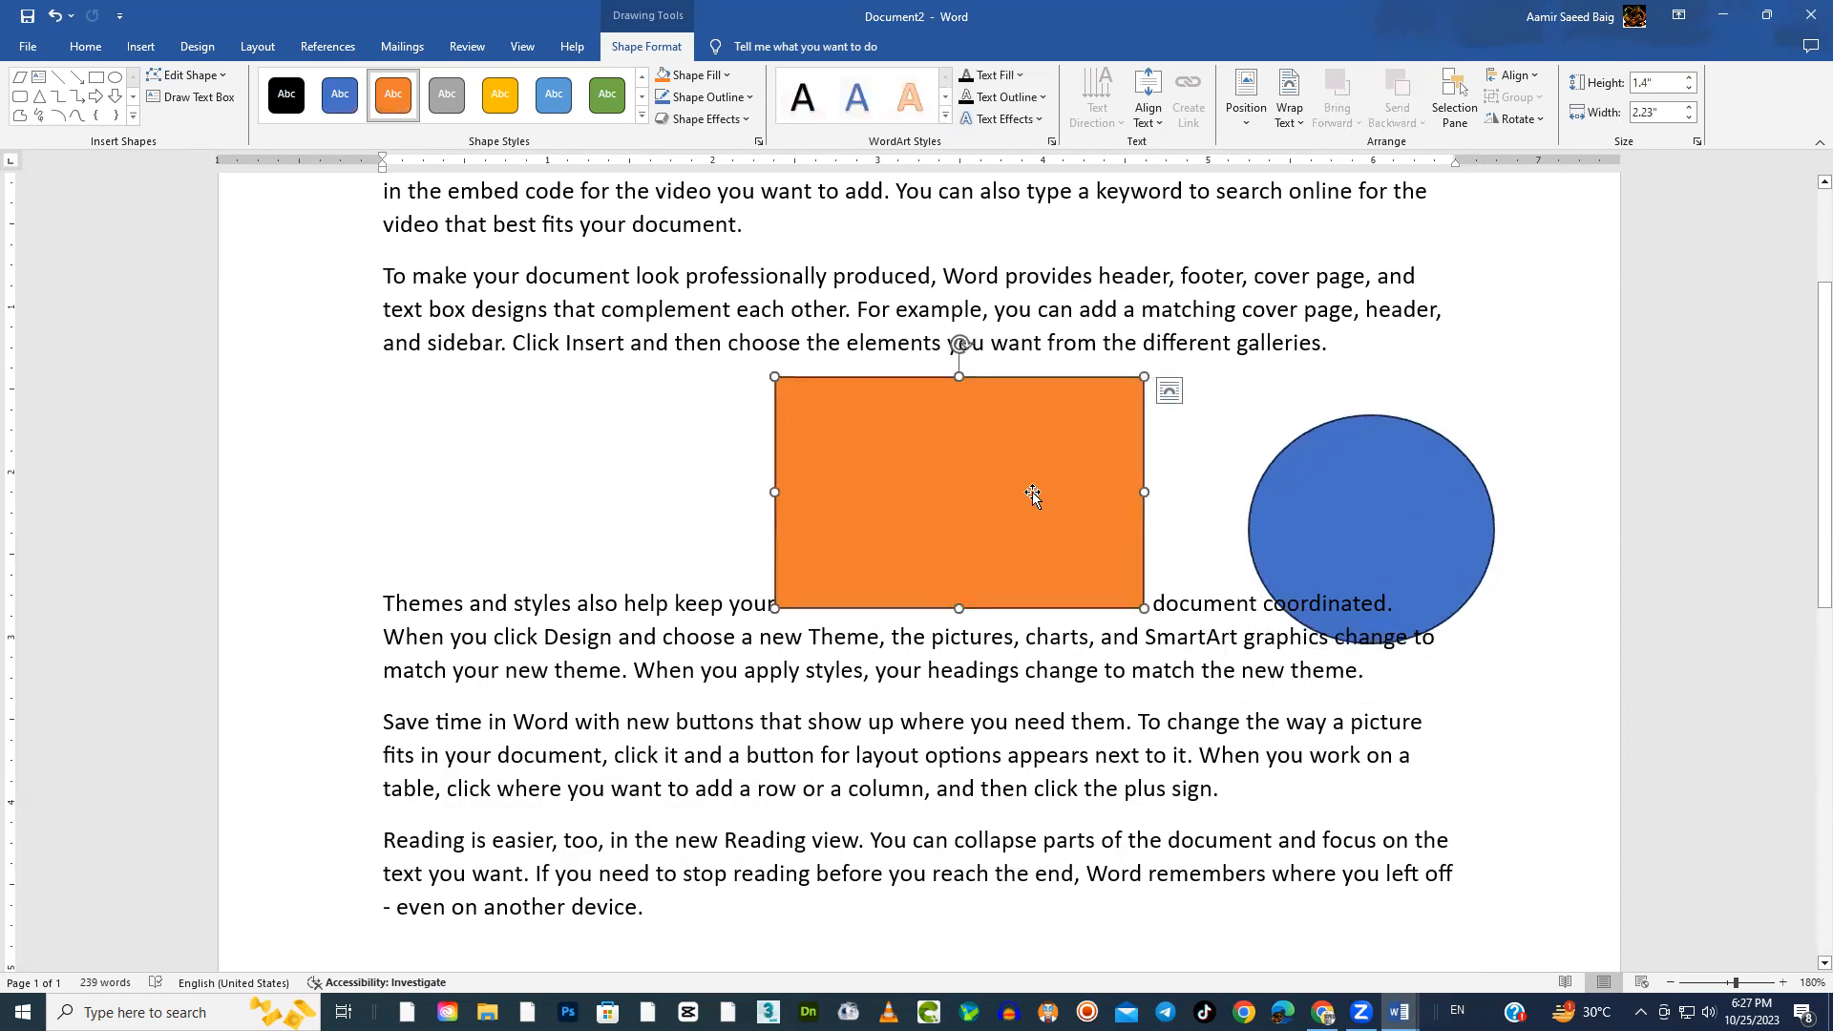
# Apply Square text wrapping to the orange rectangle and shift it left within the text
pyautogui.click(1170, 391)
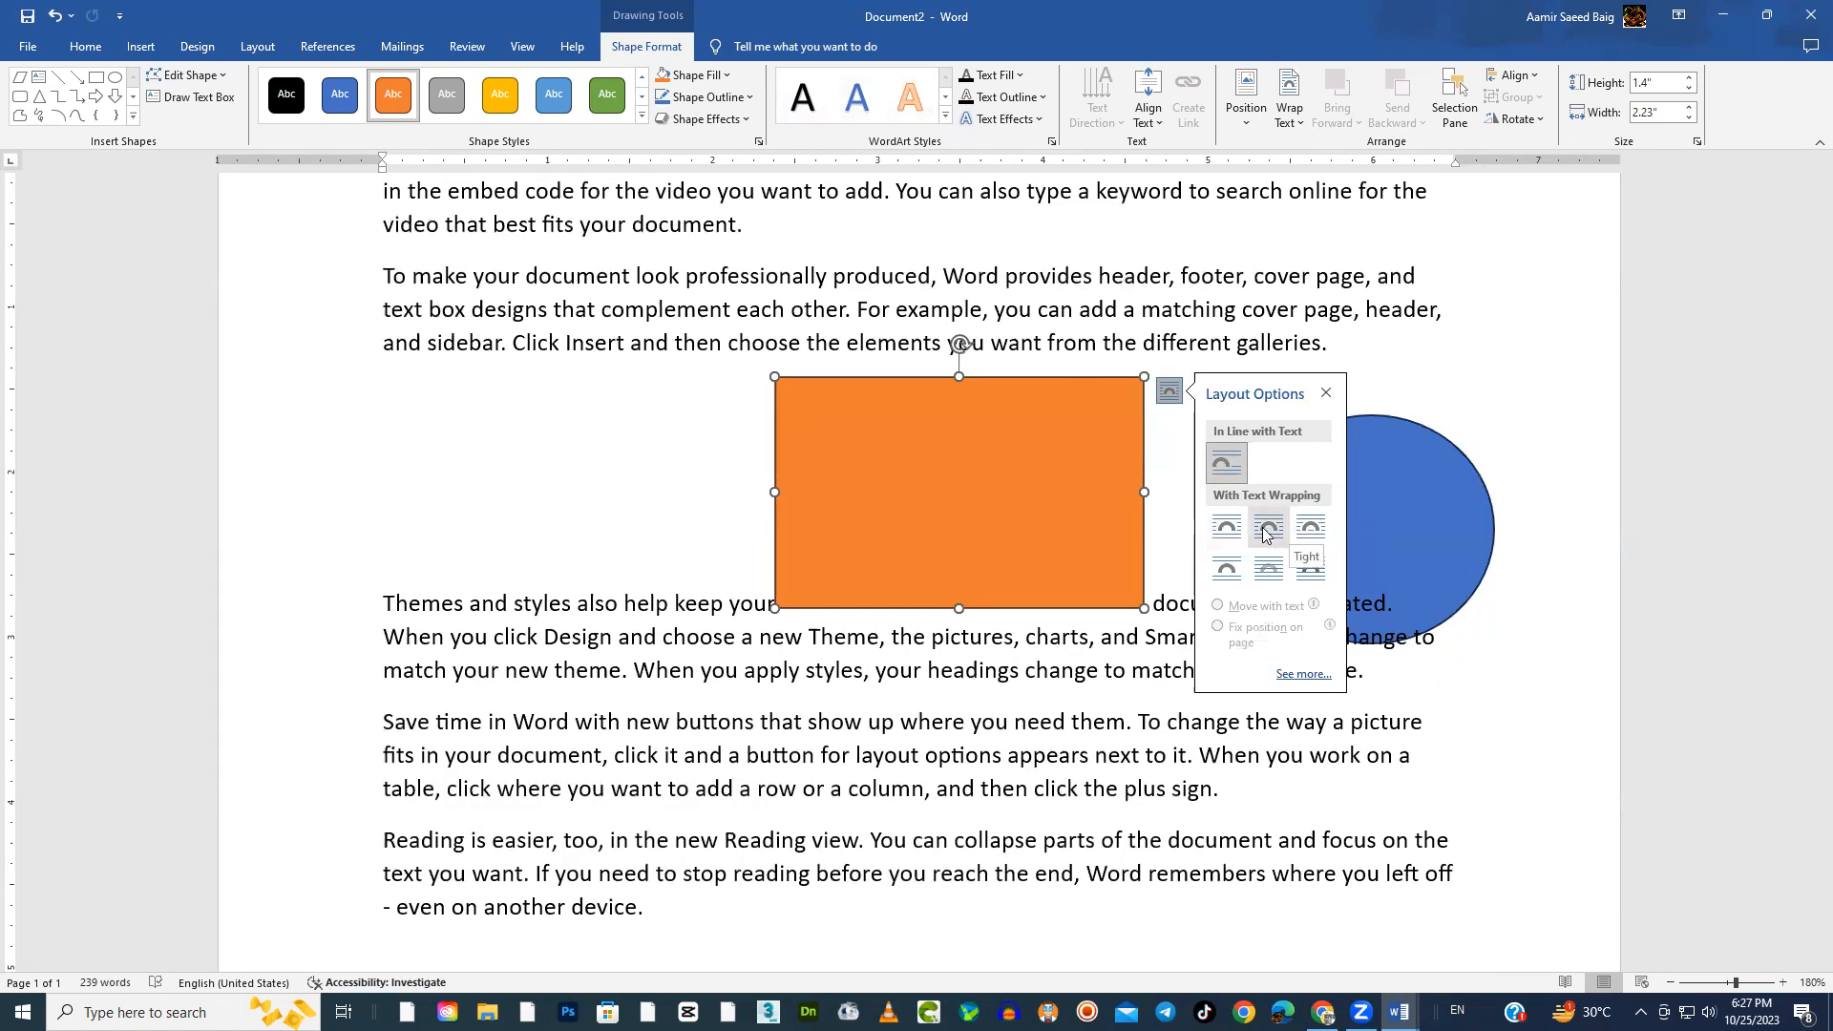
pyautogui.click(1224, 535)
pyautogui.moveTo(931, 470); pyautogui.dragTo(847, 459)
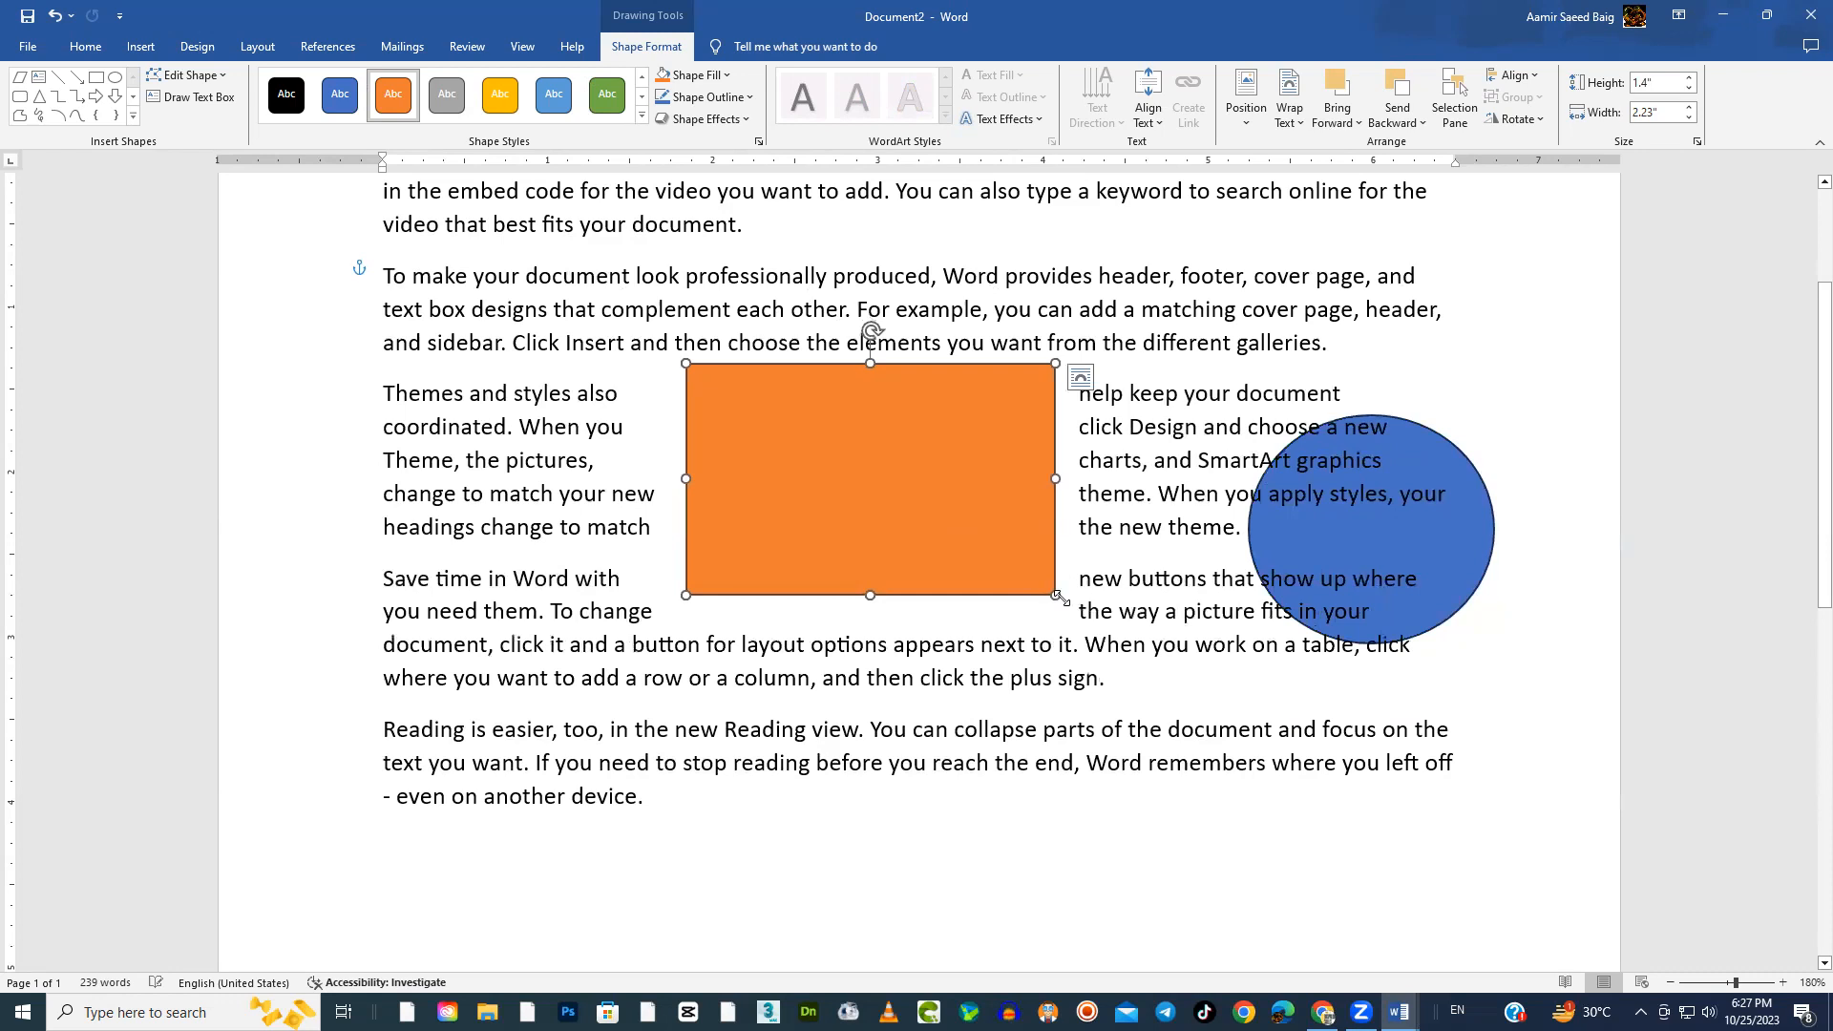
pyautogui.moveTo(979, 533); pyautogui.dragTo(877, 535)
# Shrink the orange rectangle to about 1.22" high and 1.53" wide, place it within the second paragraph, and reapply Square text wrapping
pyautogui.moveTo(990, 595); pyautogui.dragTo(800, 412)
pyautogui.scroll(3, 798, 420)
pyautogui.moveTo(754, 641); pyautogui.dragTo(766, 620)
pyautogui.scroll(-3, 765, 620)
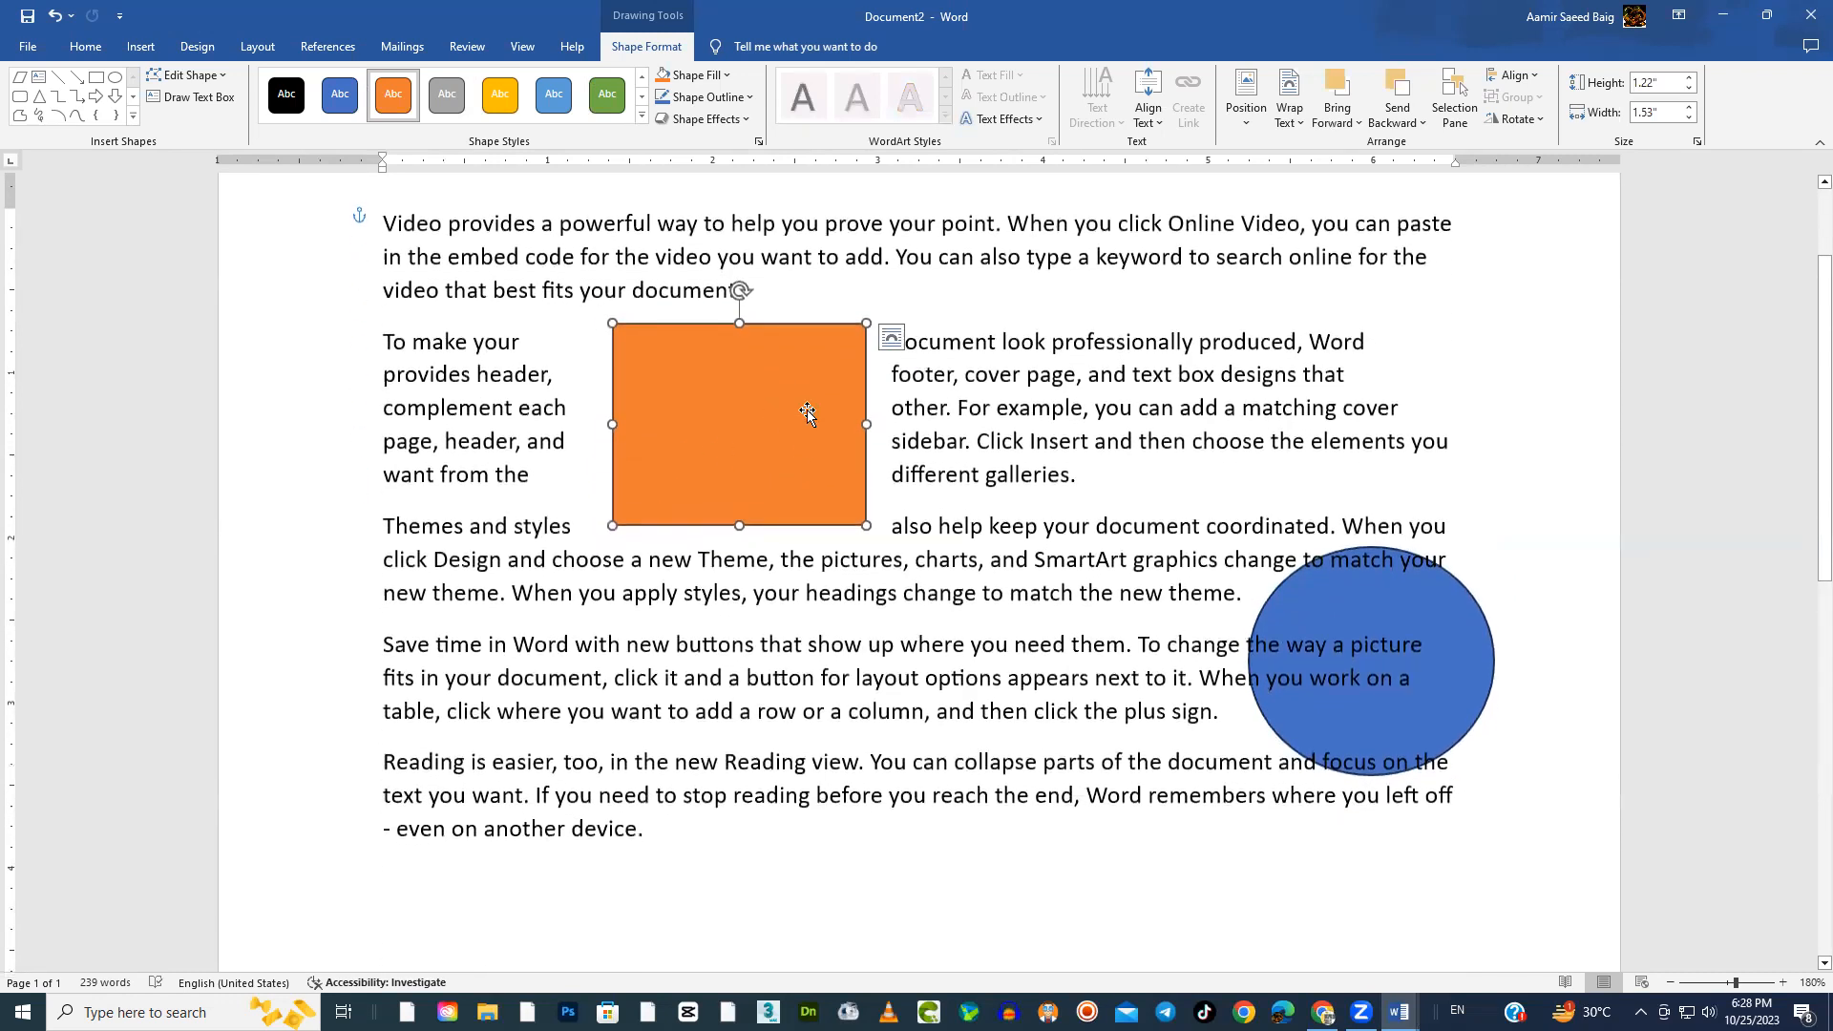
pyautogui.click(1301, 124)
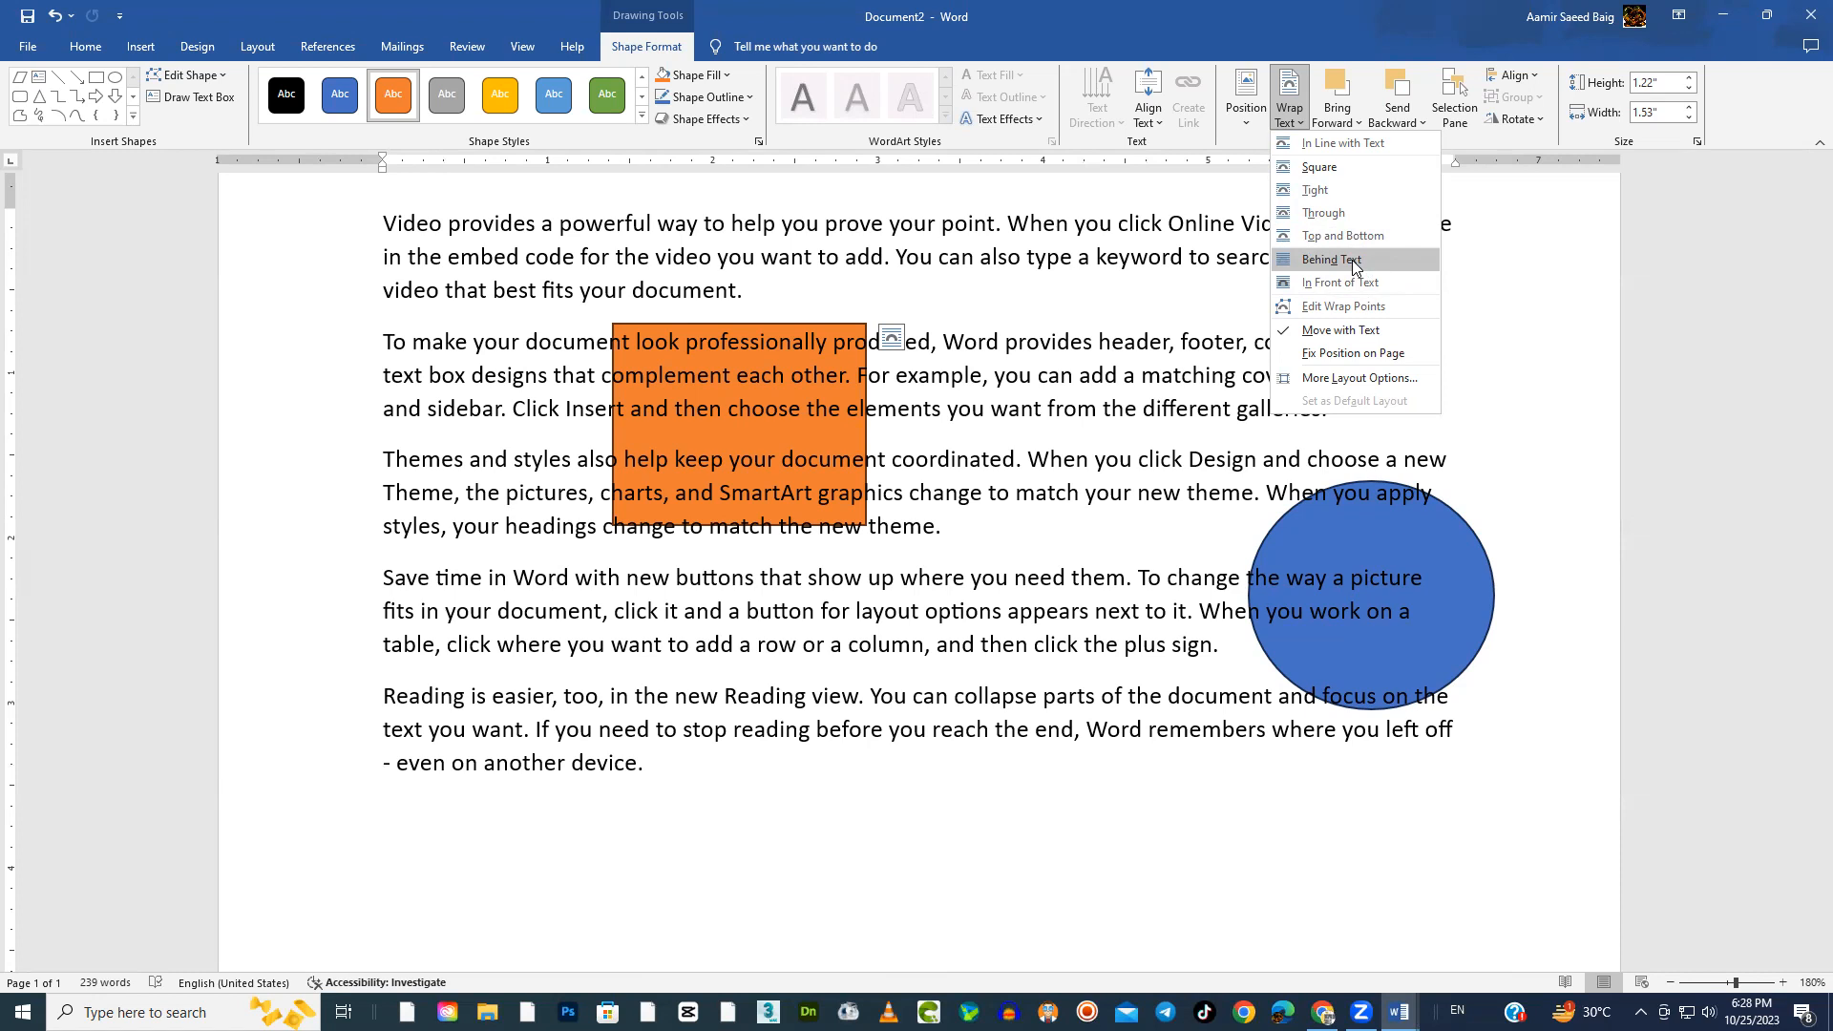
pyautogui.click(1310, 169)
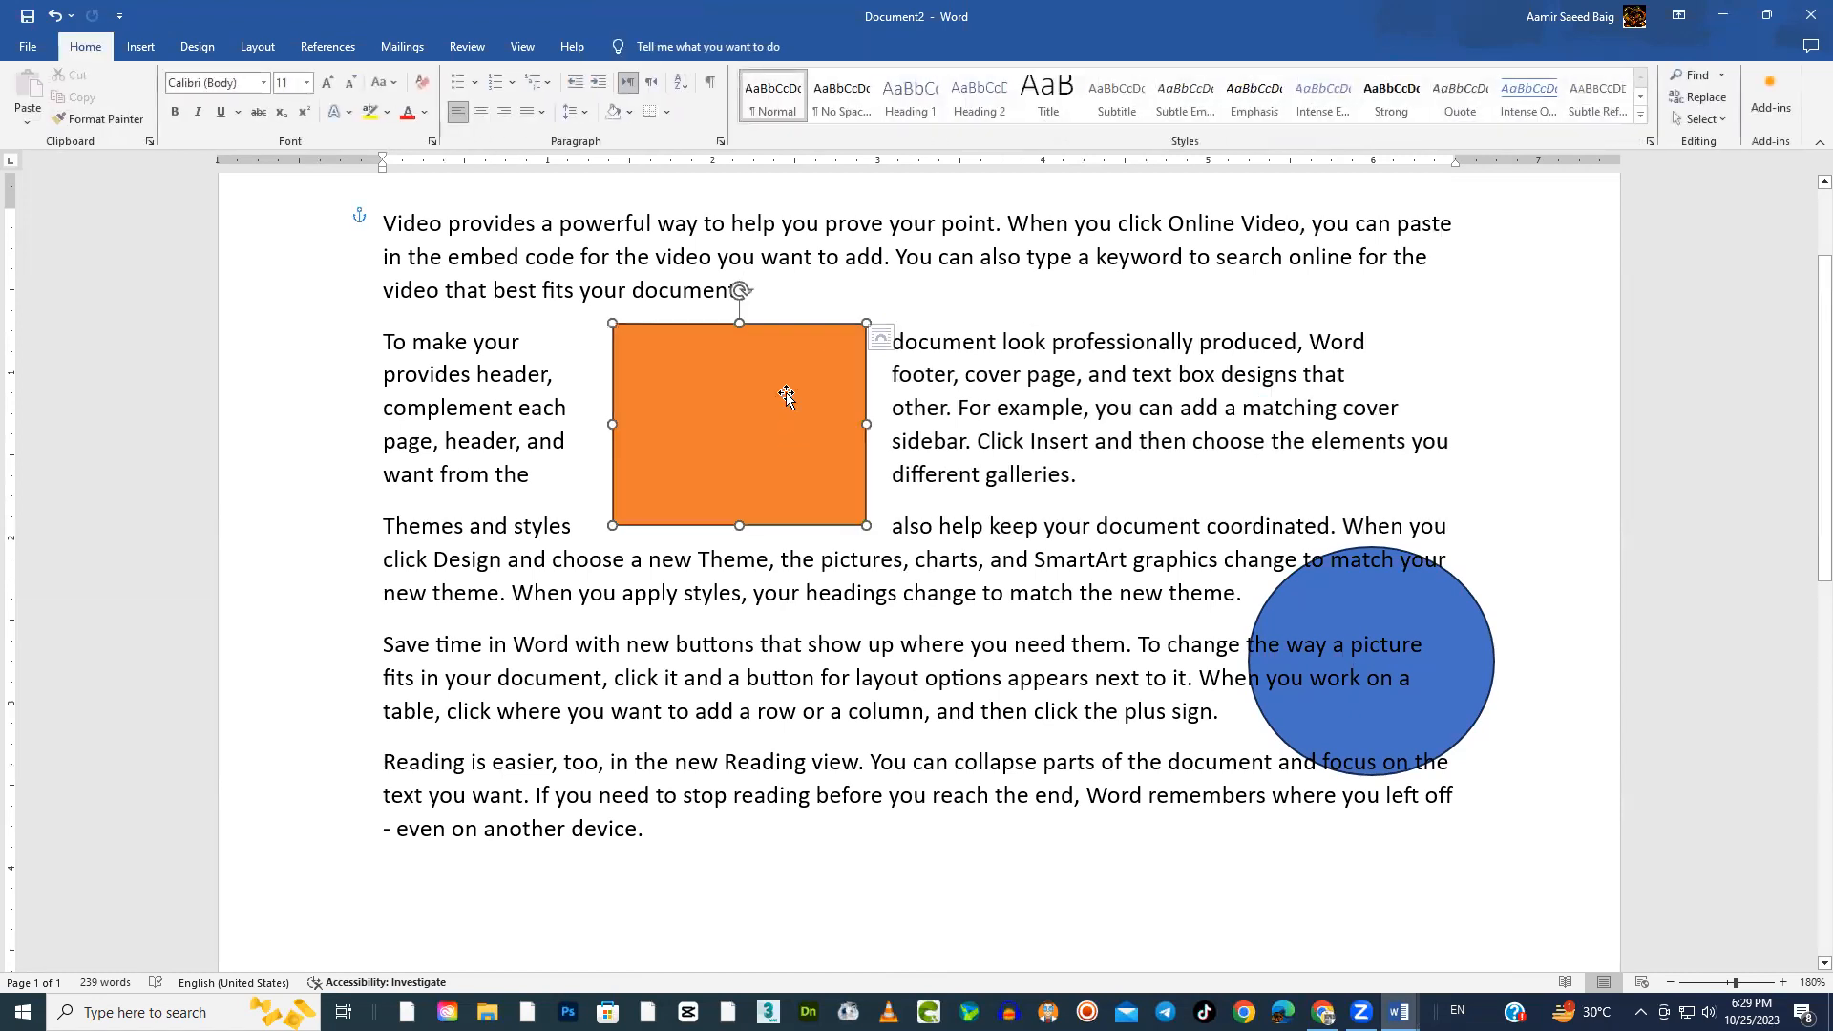
# Bring the blue circle to the front and in front of the text, move it over the second paragraph's right part, and shift the rectangle left
pyautogui.click(1467, 647)
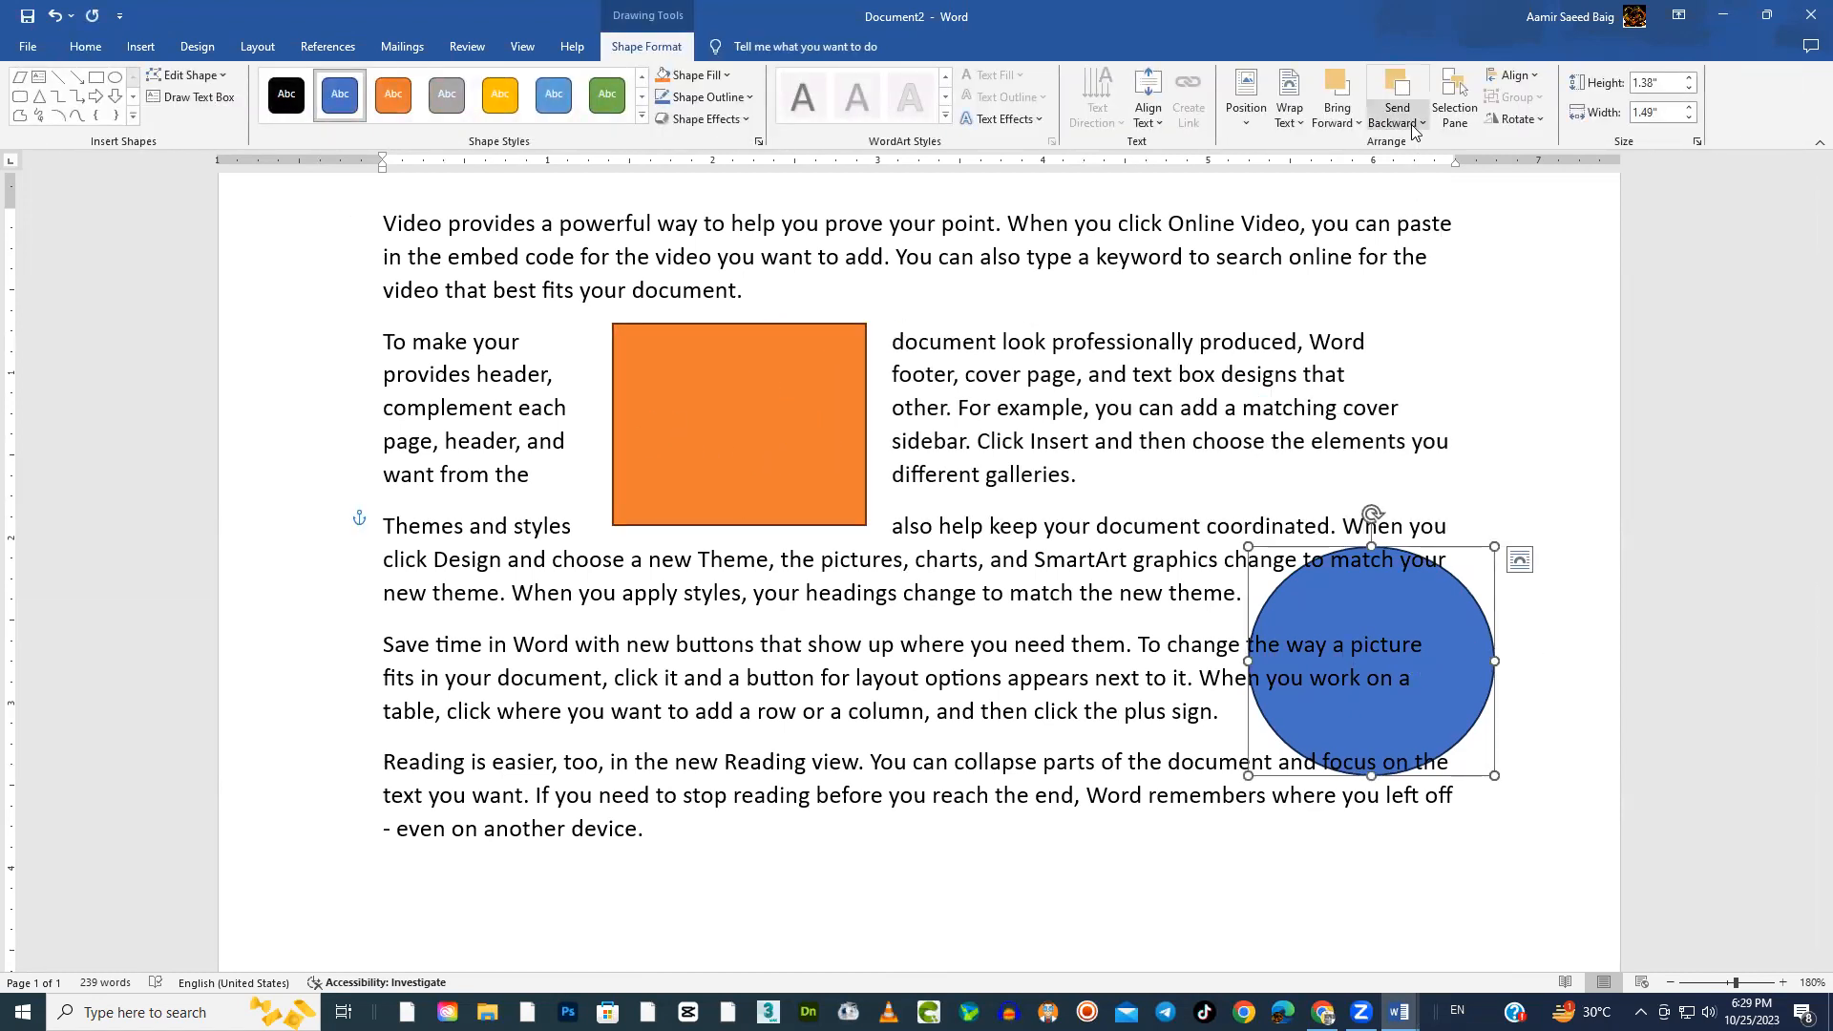
pyautogui.click(1356, 128)
pyautogui.click(1369, 169)
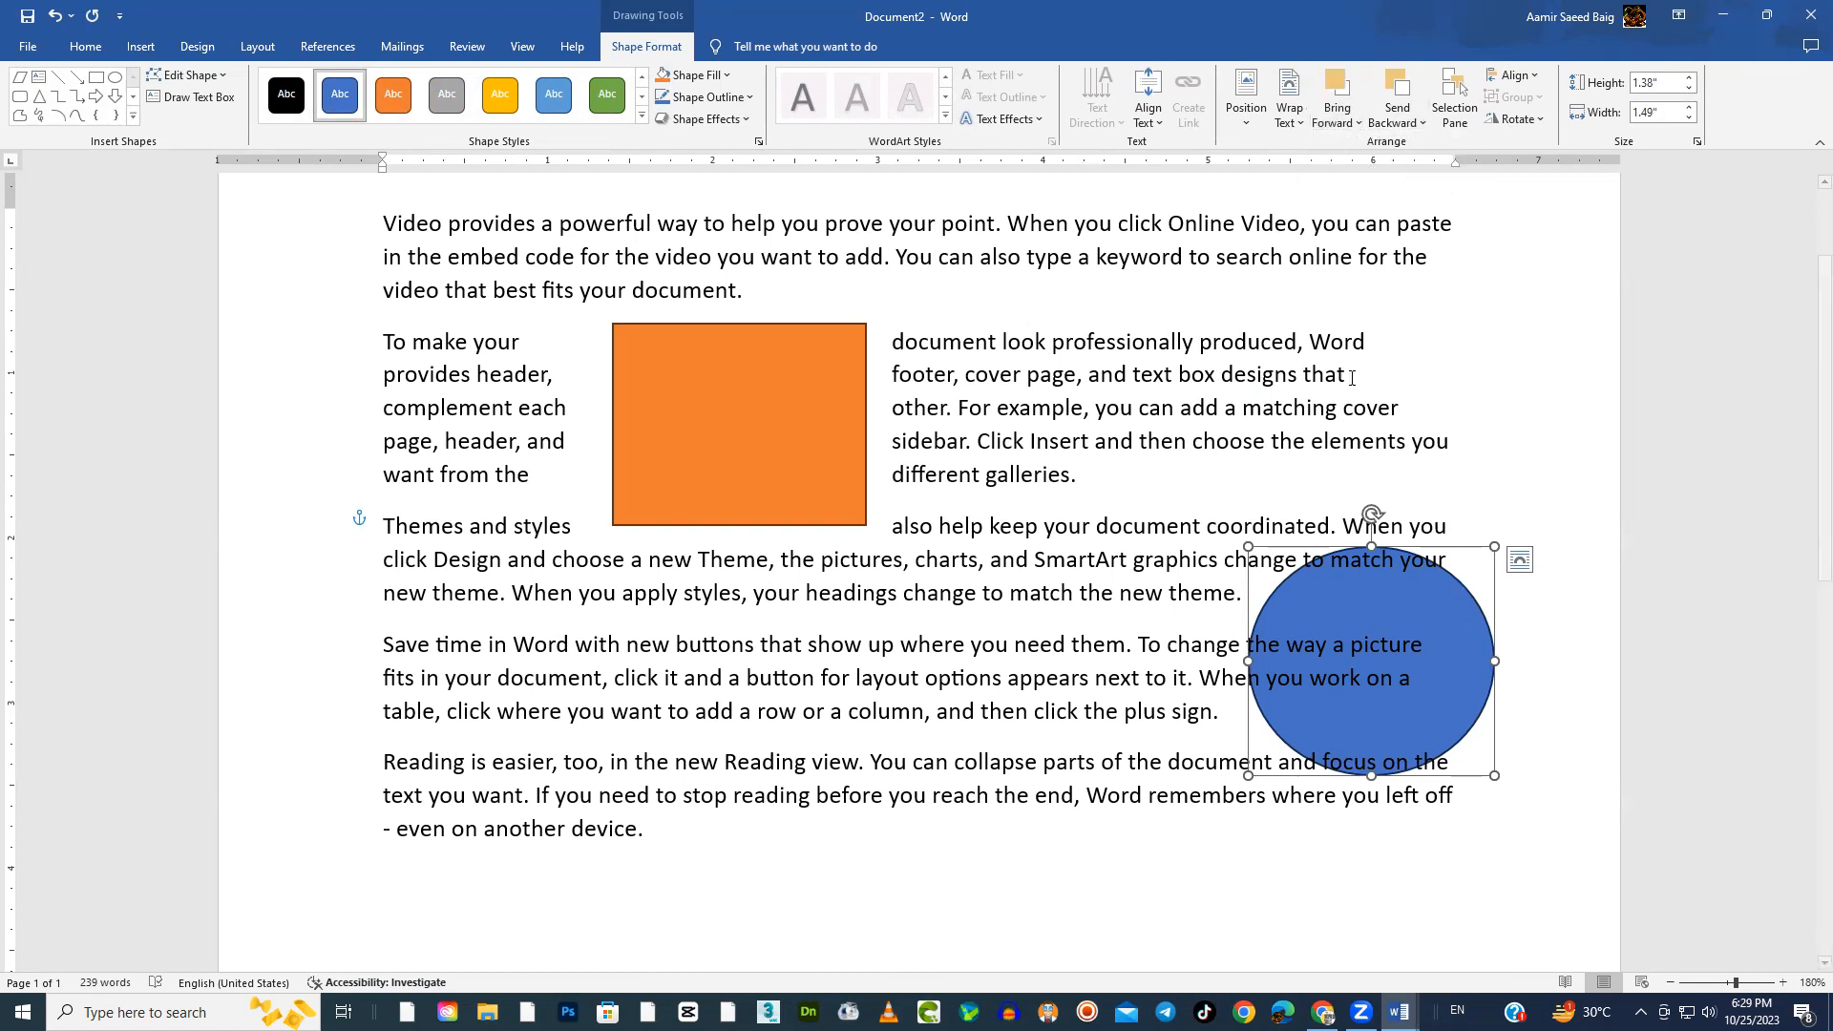
pyautogui.click(1361, 127)
pyautogui.click(1394, 188)
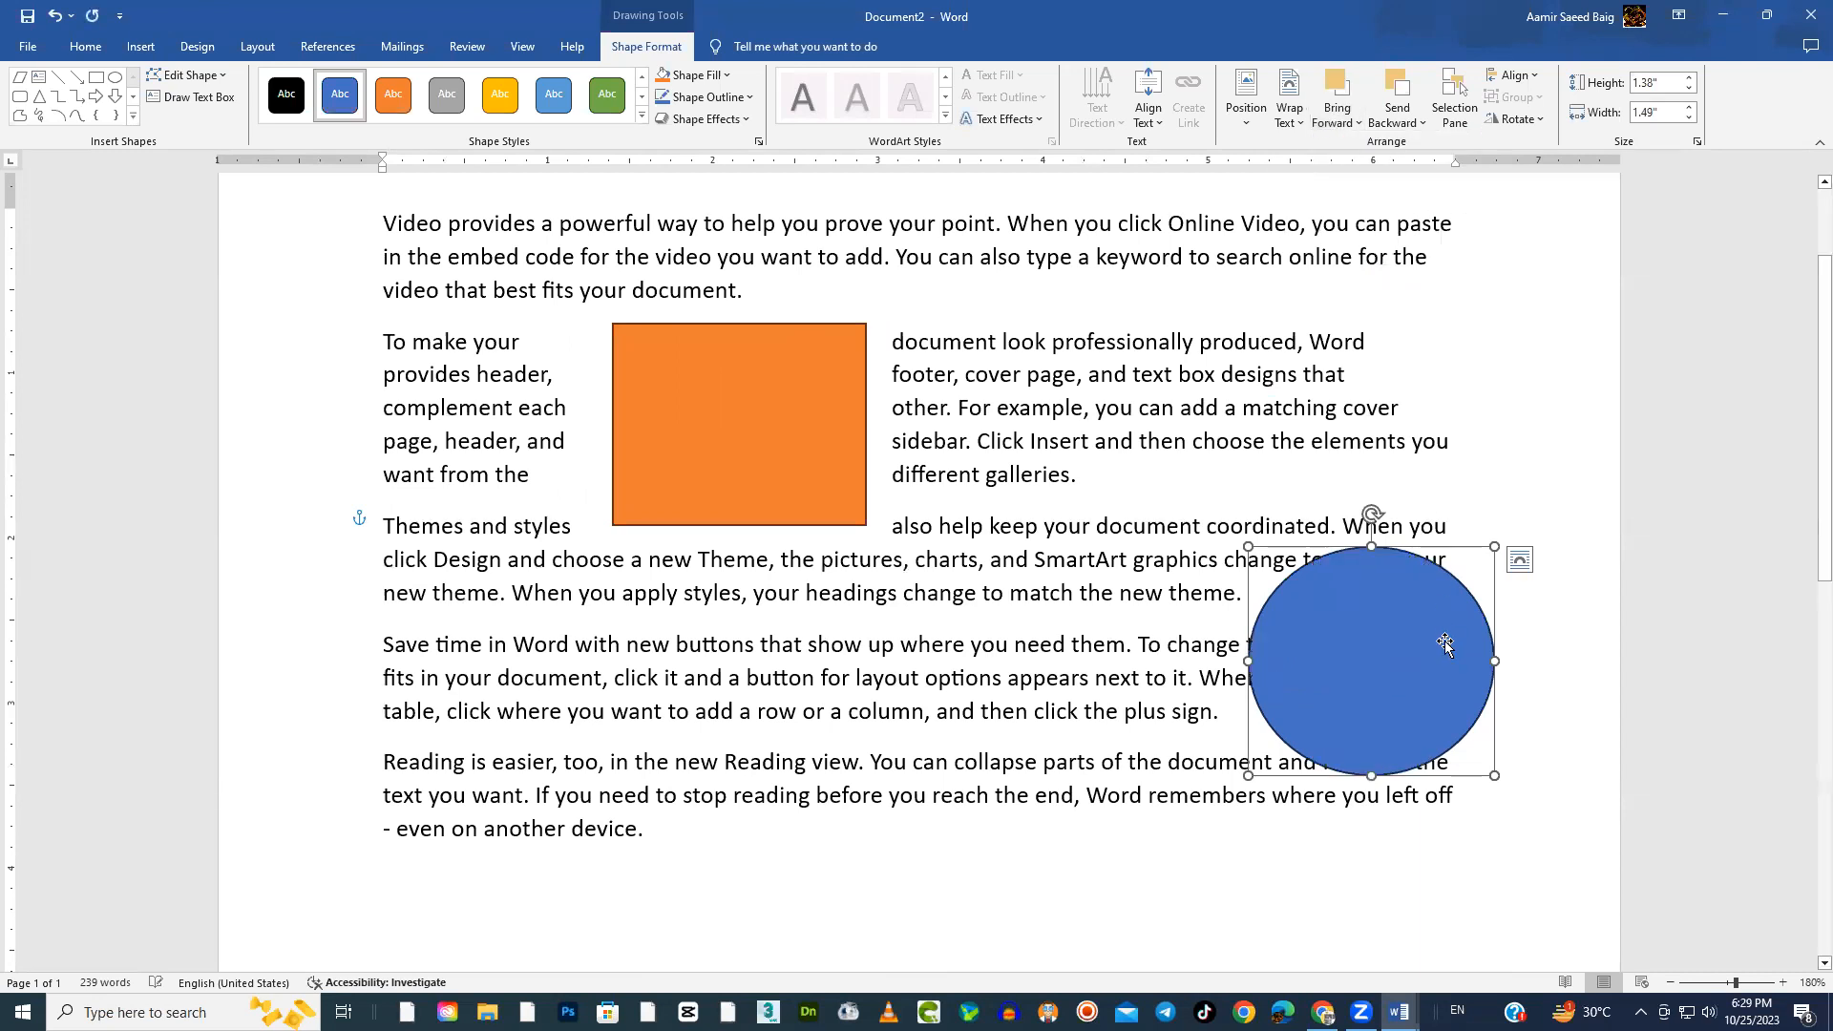
pyautogui.moveTo(1436, 661); pyautogui.dragTo(1265, 433)
pyautogui.moveTo(792, 468); pyautogui.dragTo(739, 468)
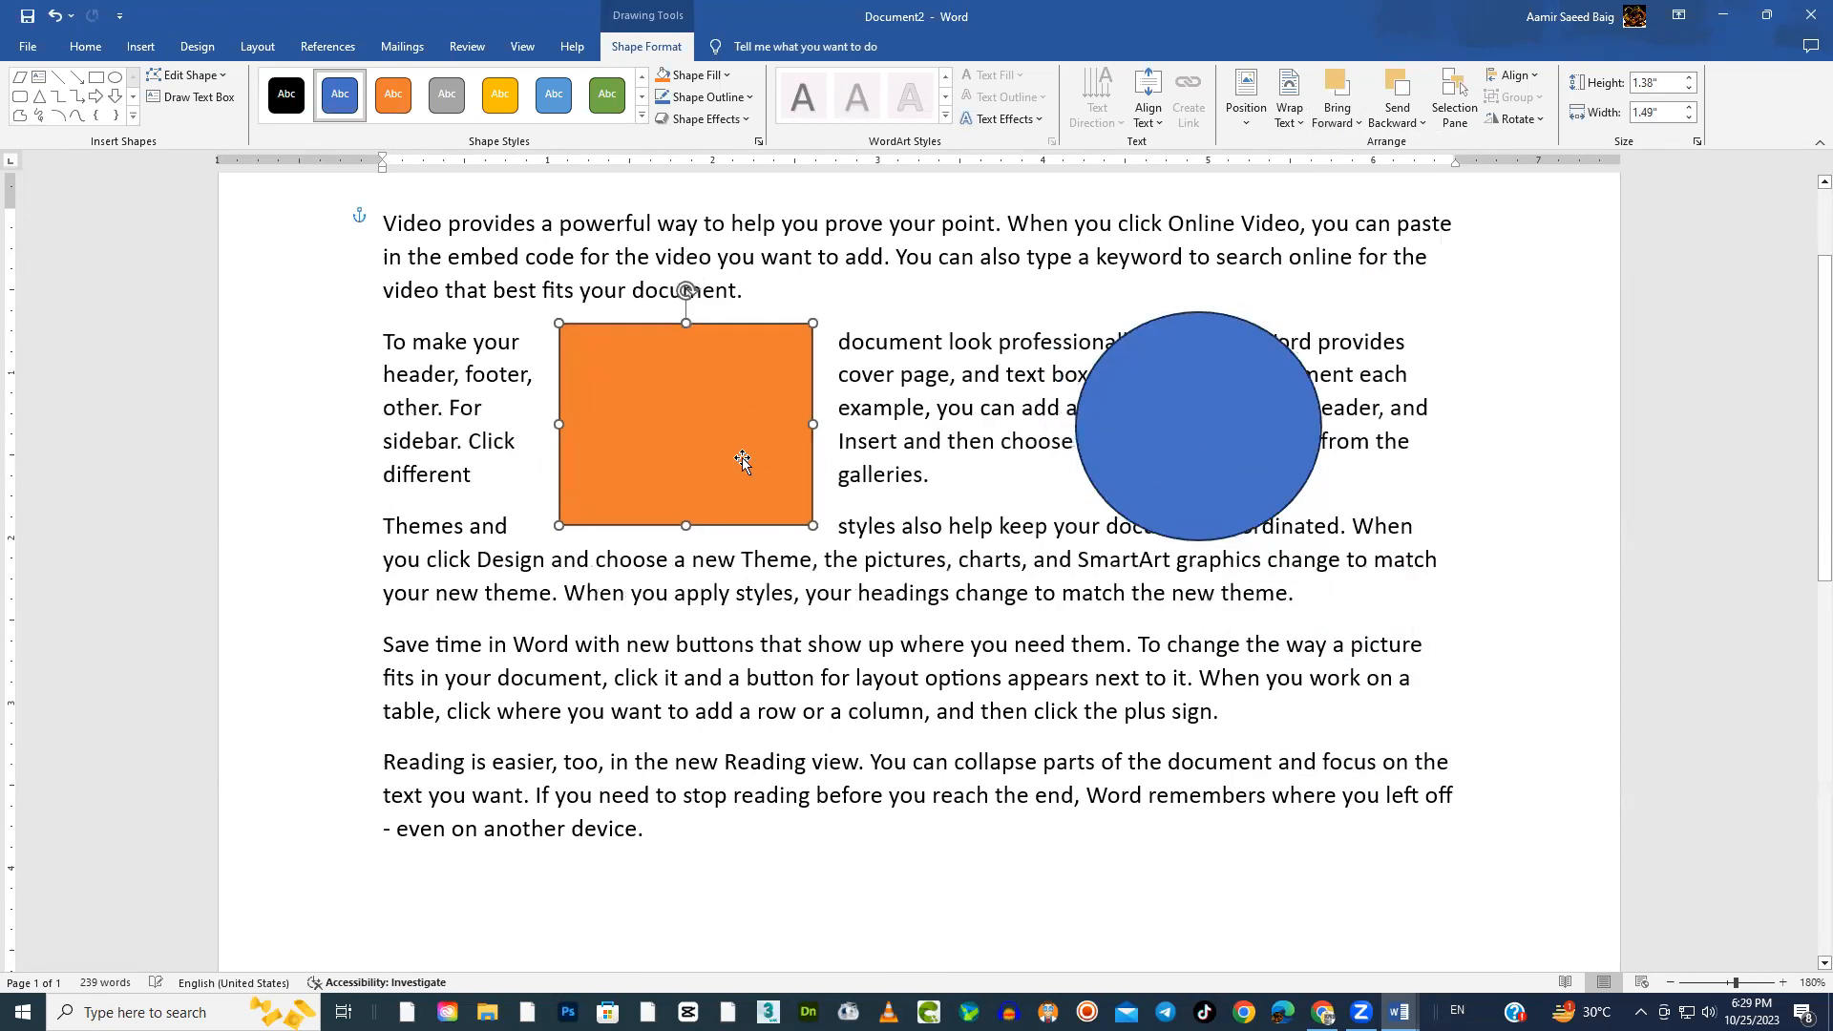
# Add the text "This ia an added text in a boxed format" inside the orange rectangle
pyautogui.rightClick(672, 389)
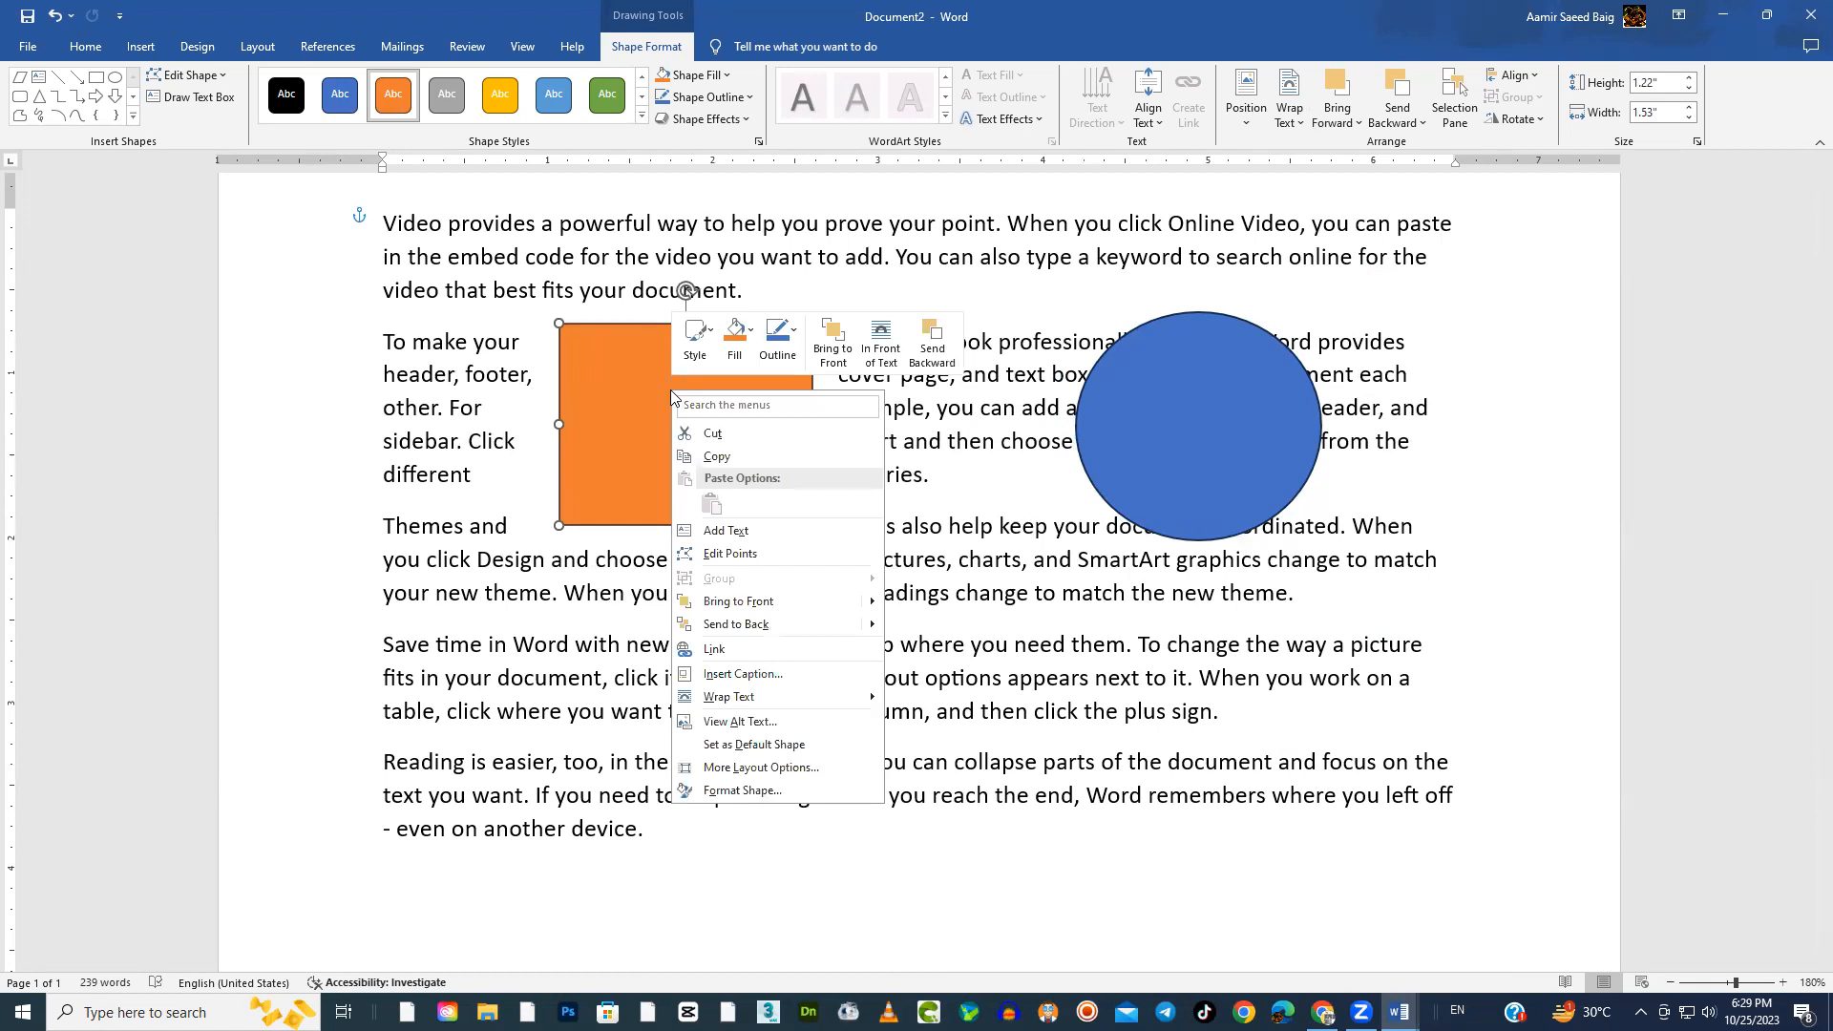
pyautogui.click(723, 532)
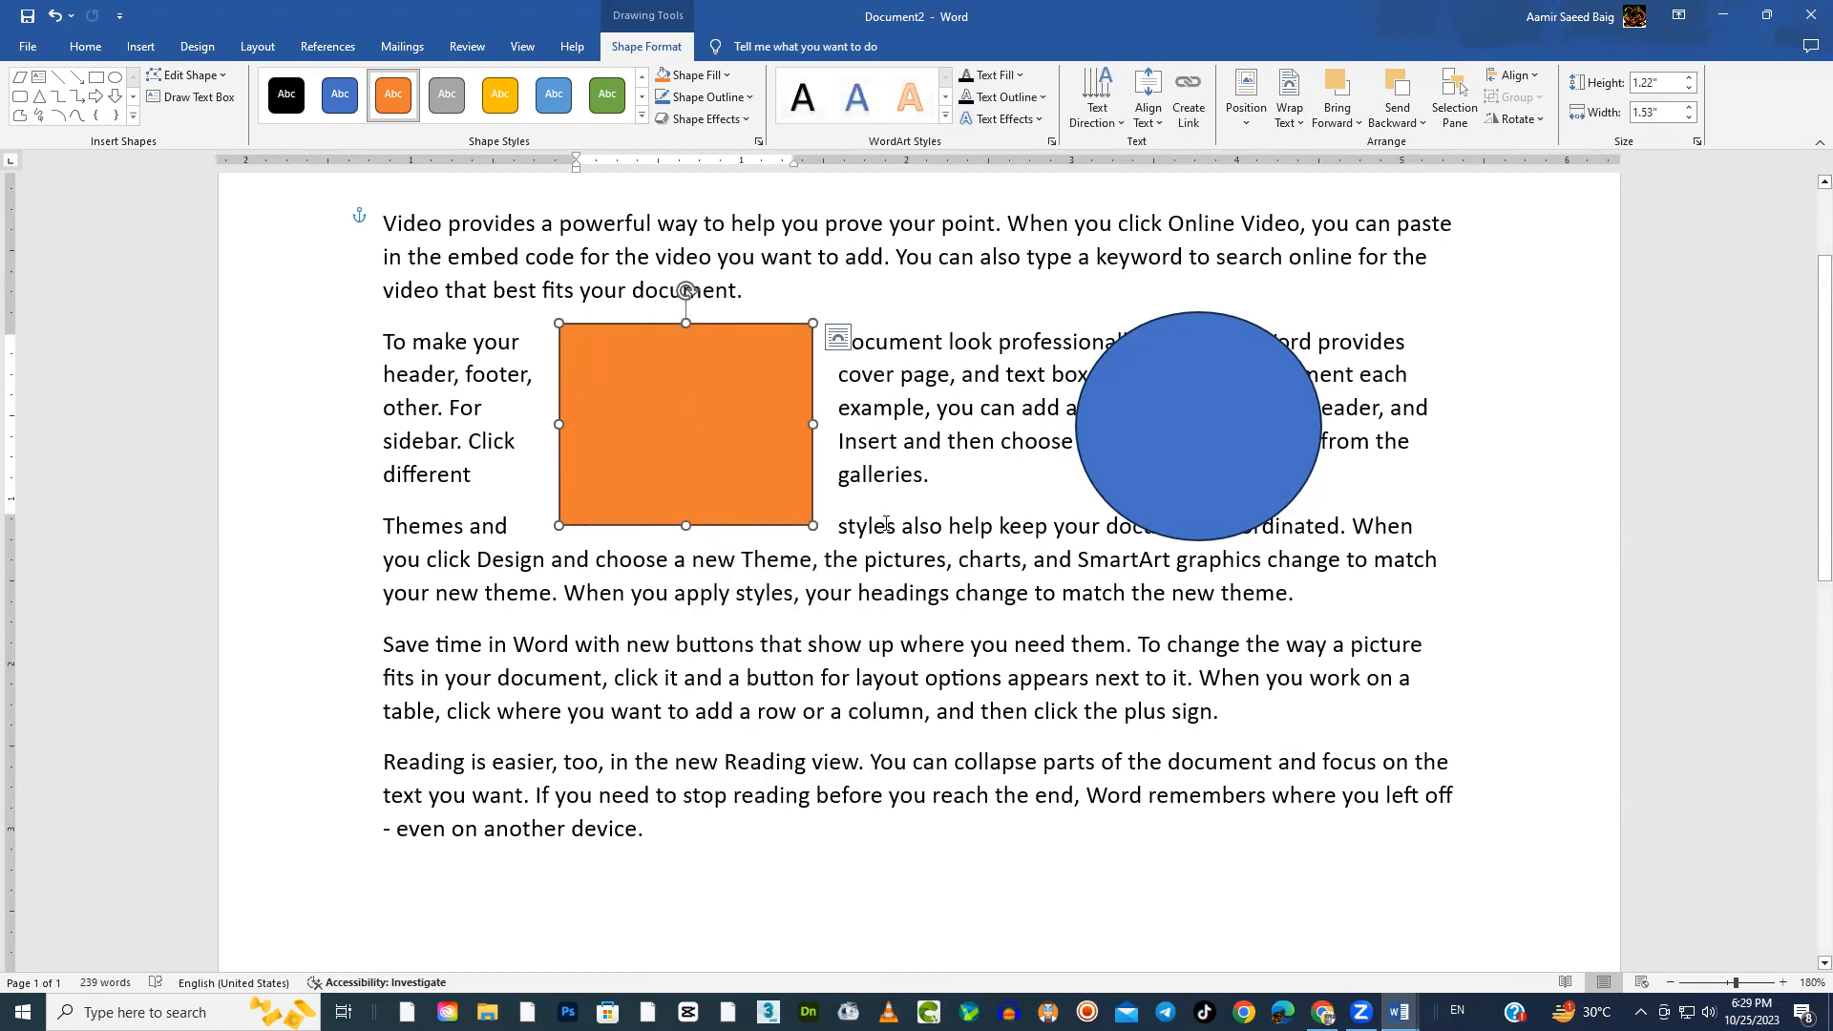
pyautogui.write('Y')
pyautogui.write('his ia')
pyautogui.write(' an addes')
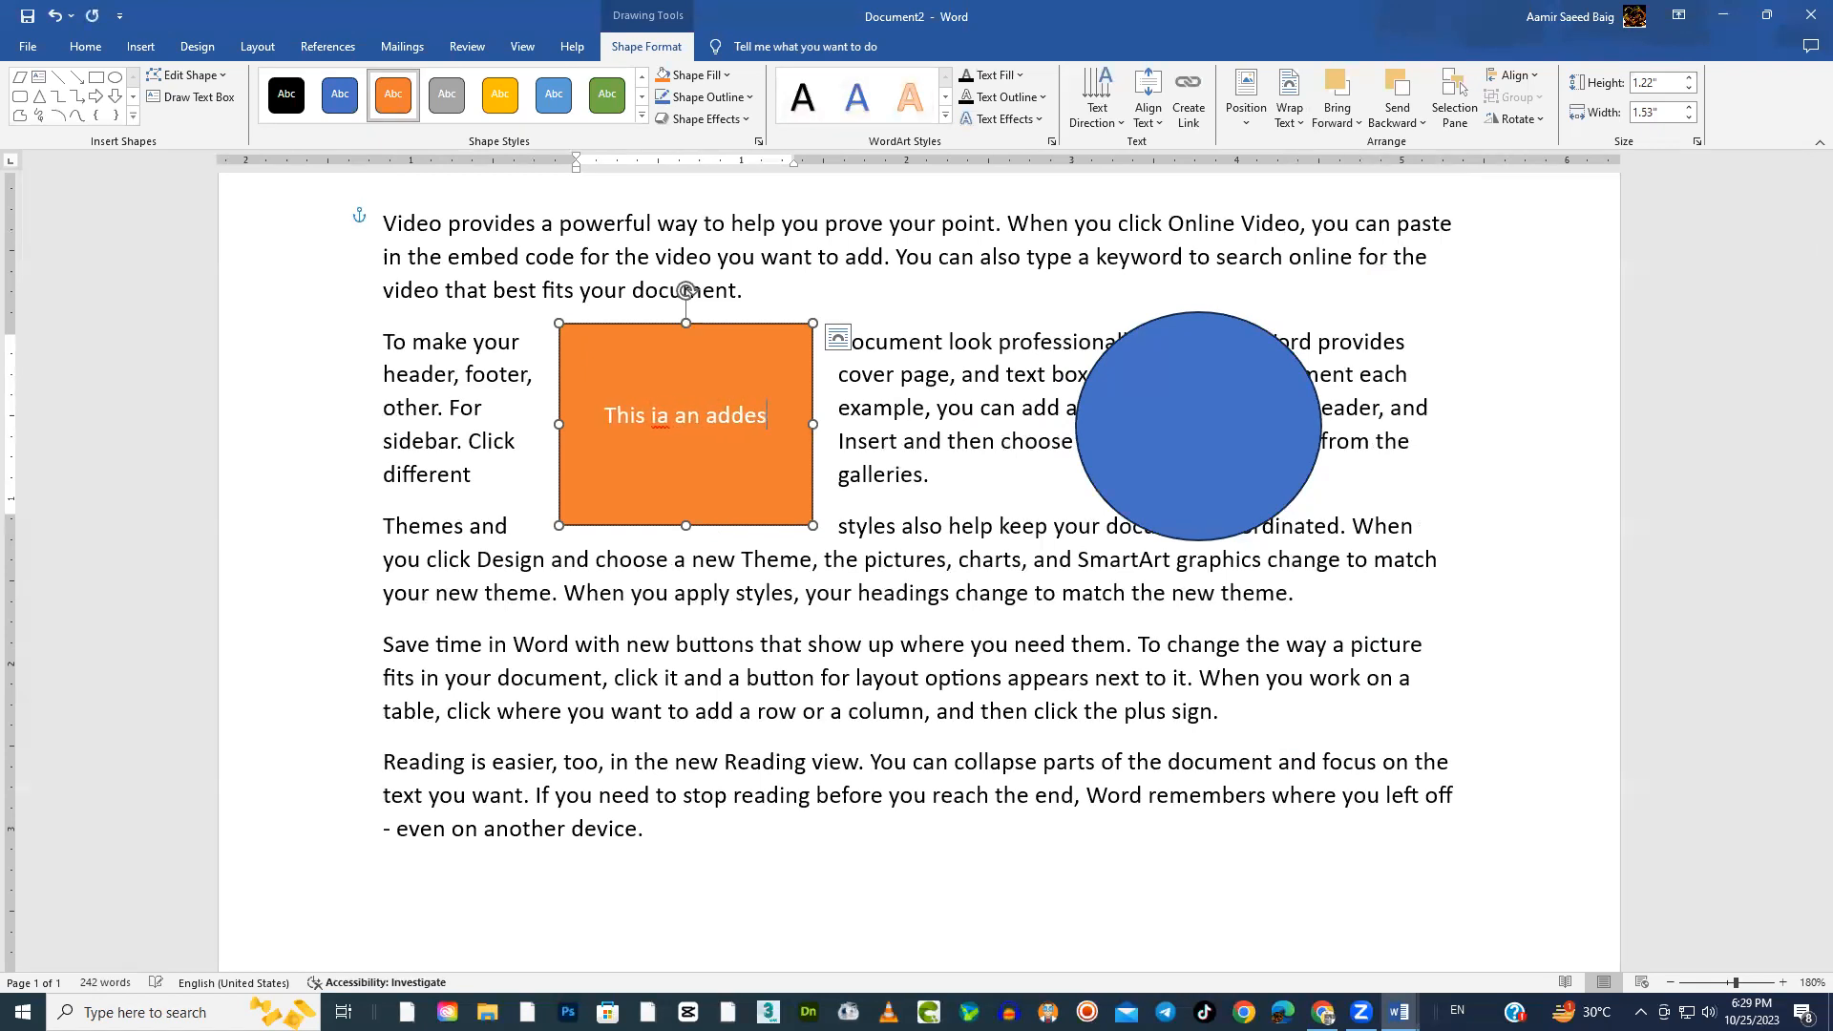
pyautogui.press('BackSpace')
pyautogui.write('d text ')
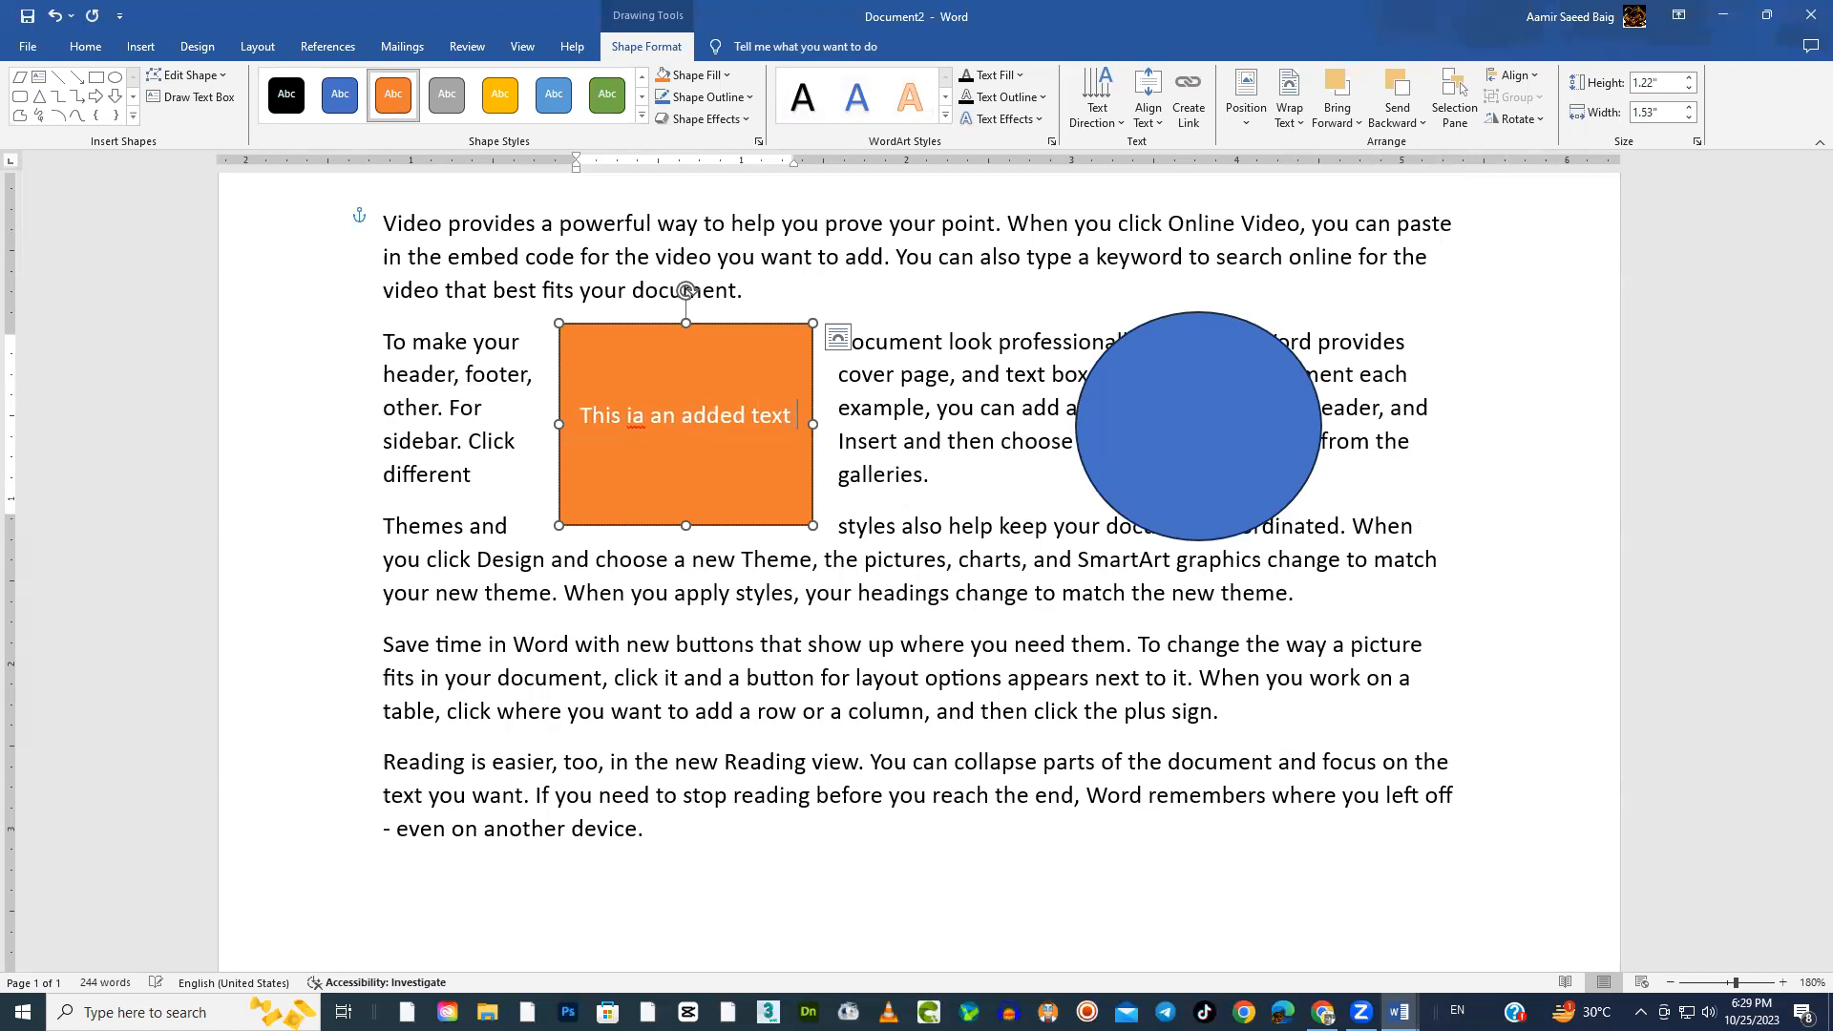
pyautogui.write('in a ')
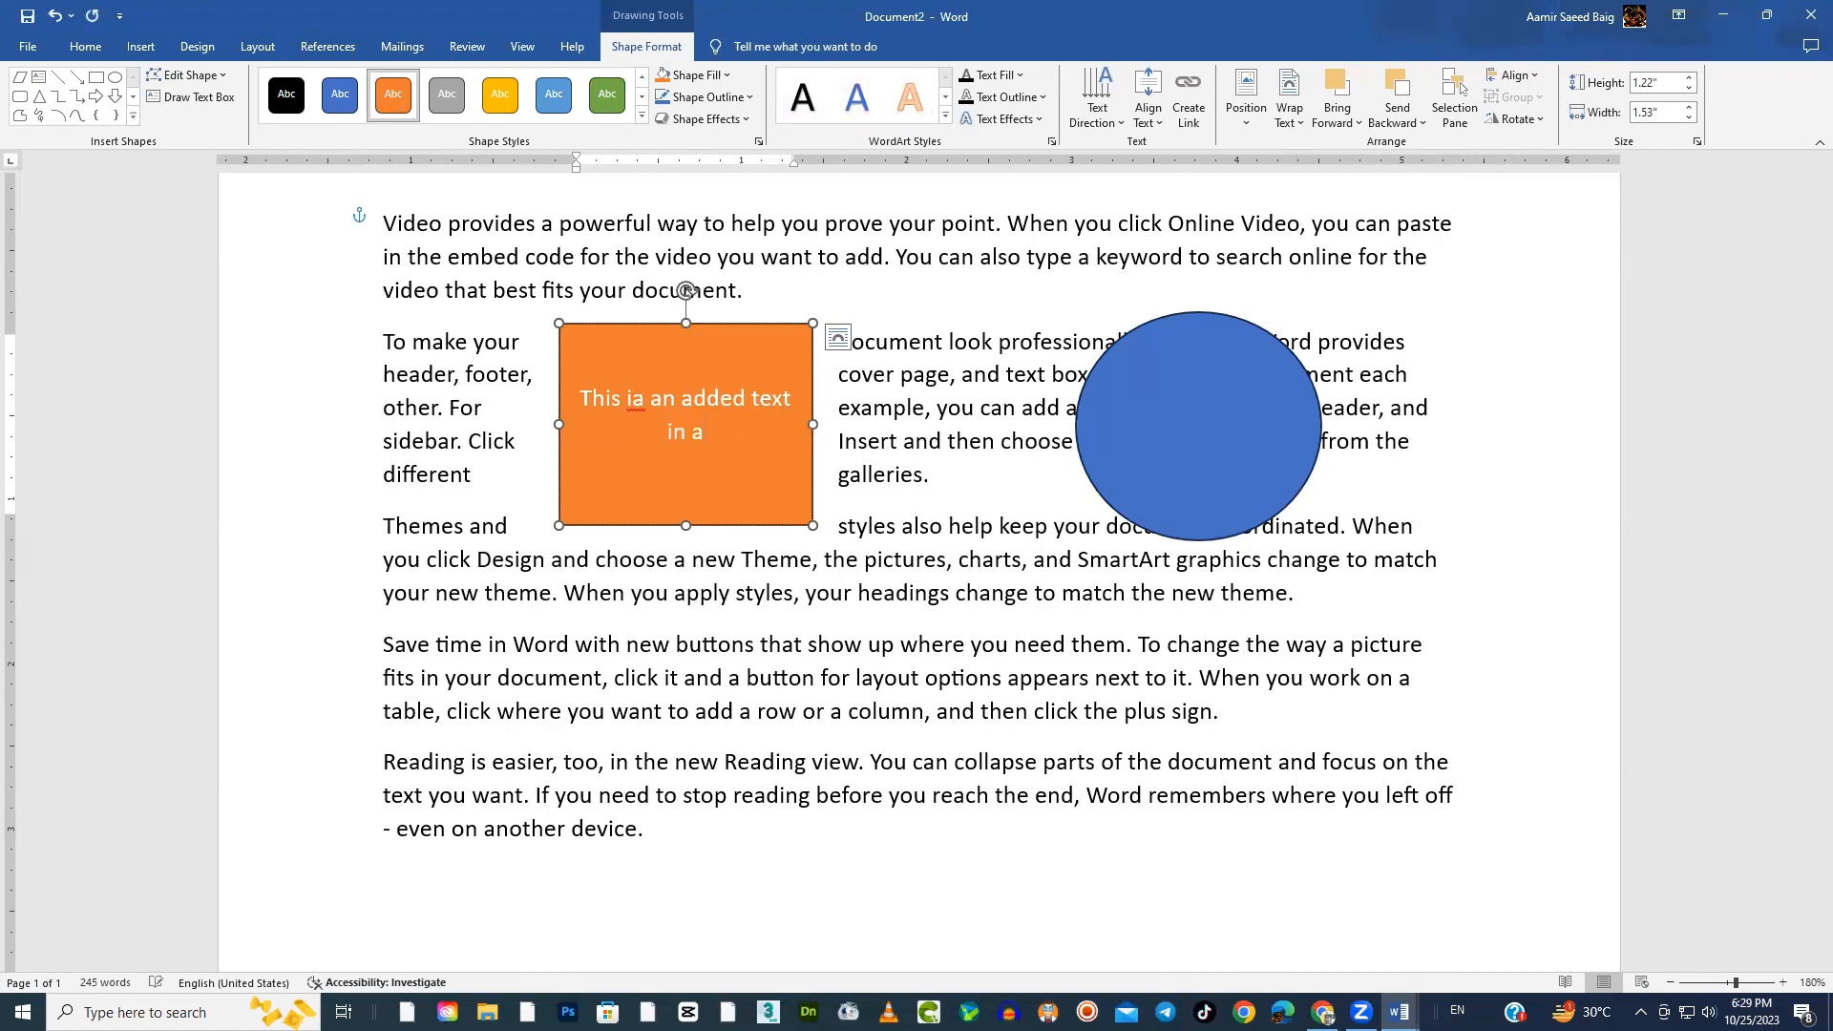
pyautogui.write('boxed format')
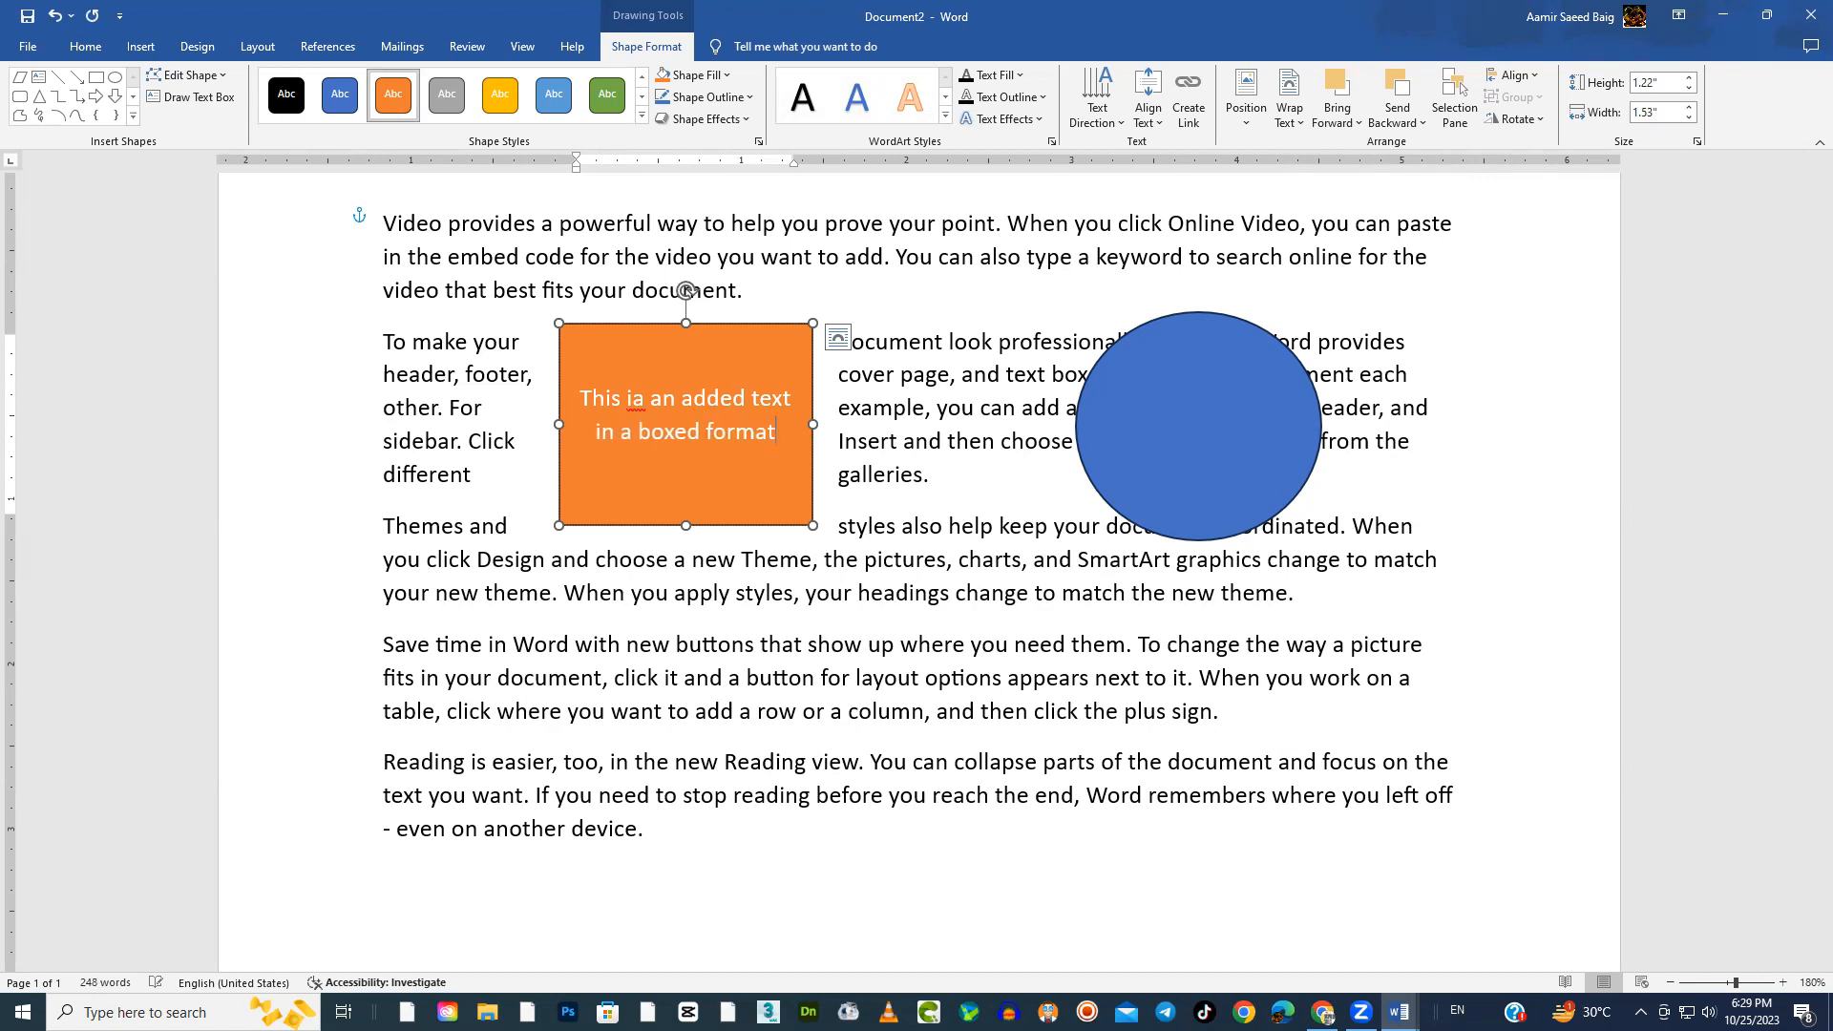
pyautogui.write(' woit')
# Continue the rectangle's text with "within the text in different color and font."
pyautogui.press('BackSpace')
pyautogui.press('BackSpace')
pyautogui.press('BackSpace')
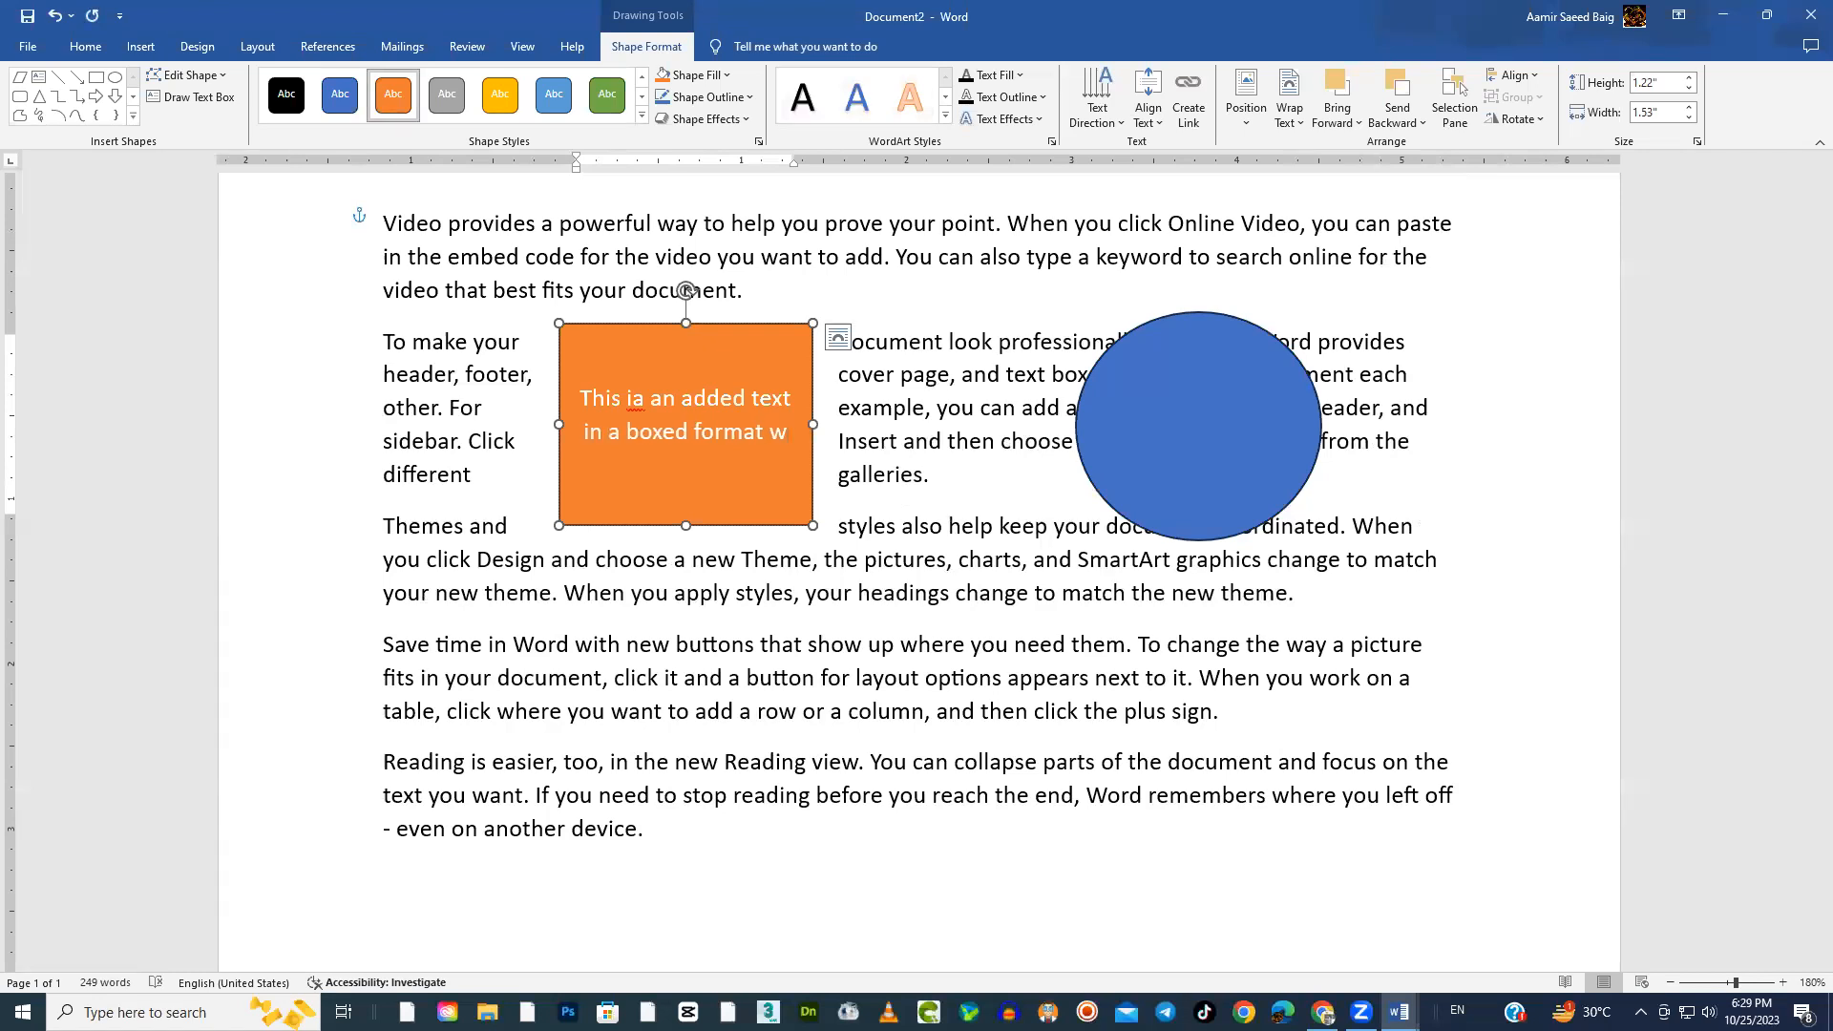
pyautogui.write('ithin the text')
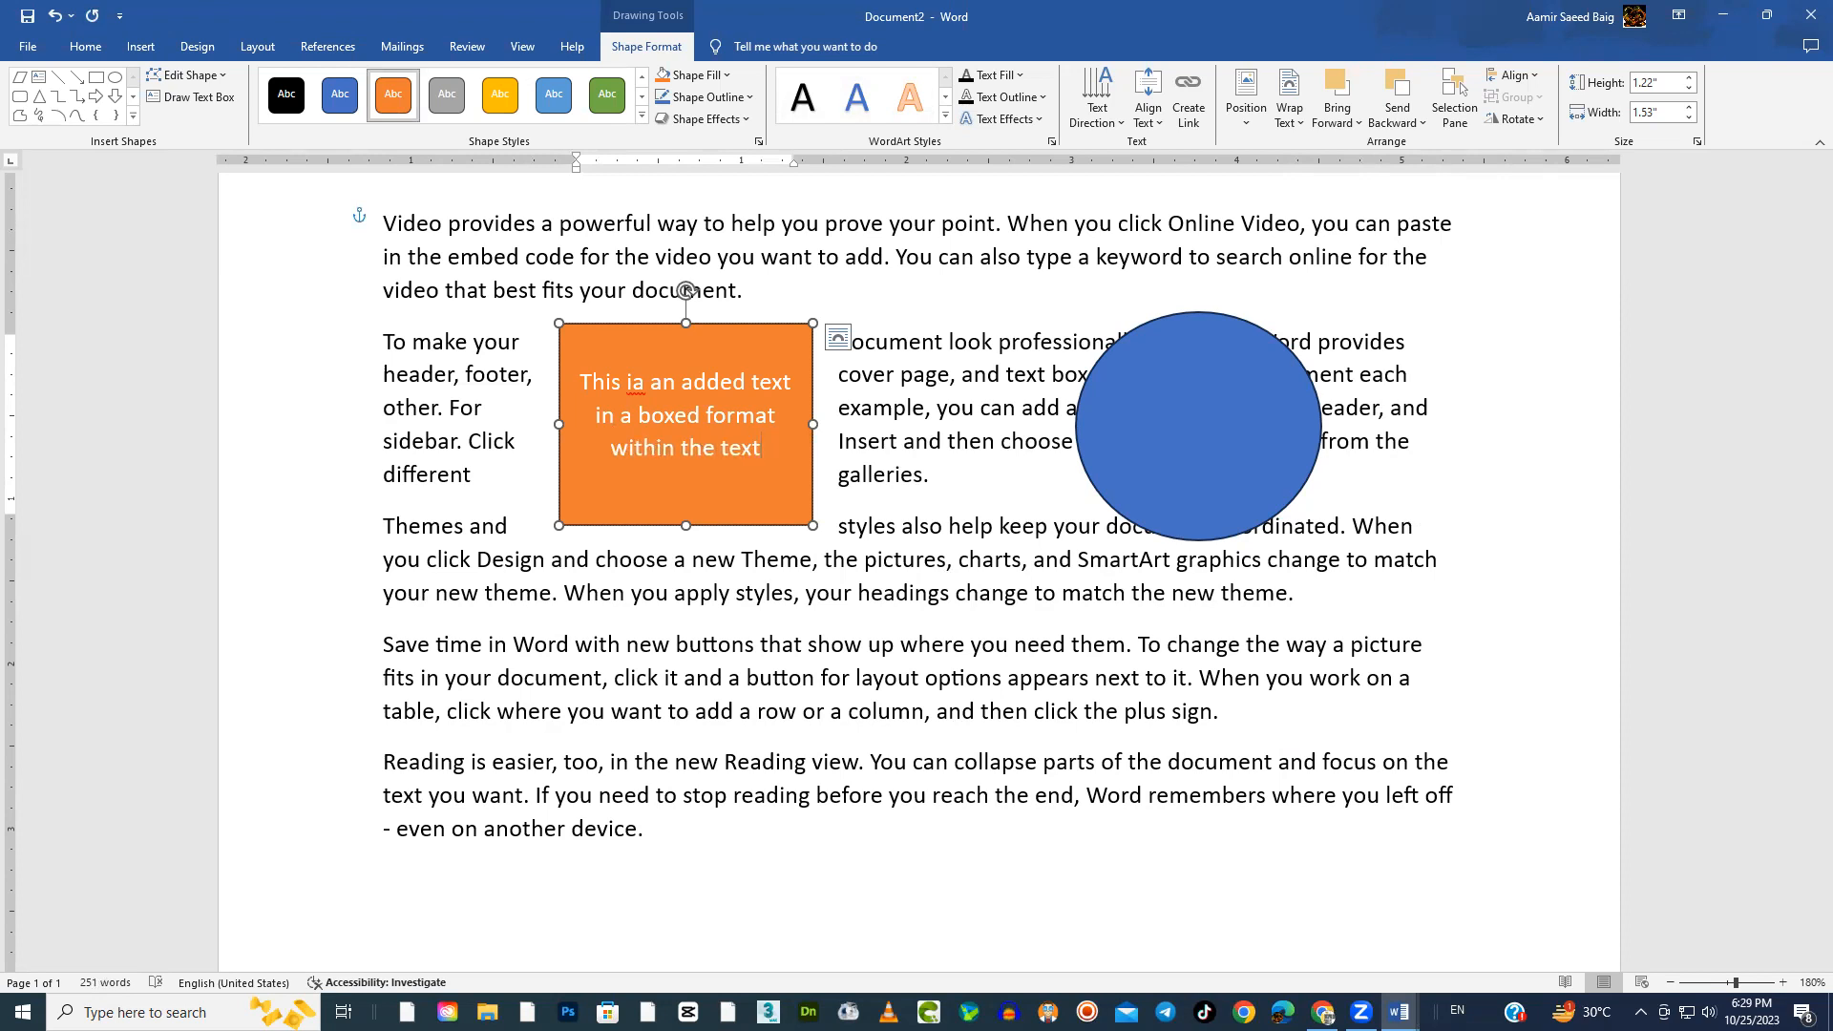
pyautogui.write(' in different color and ')
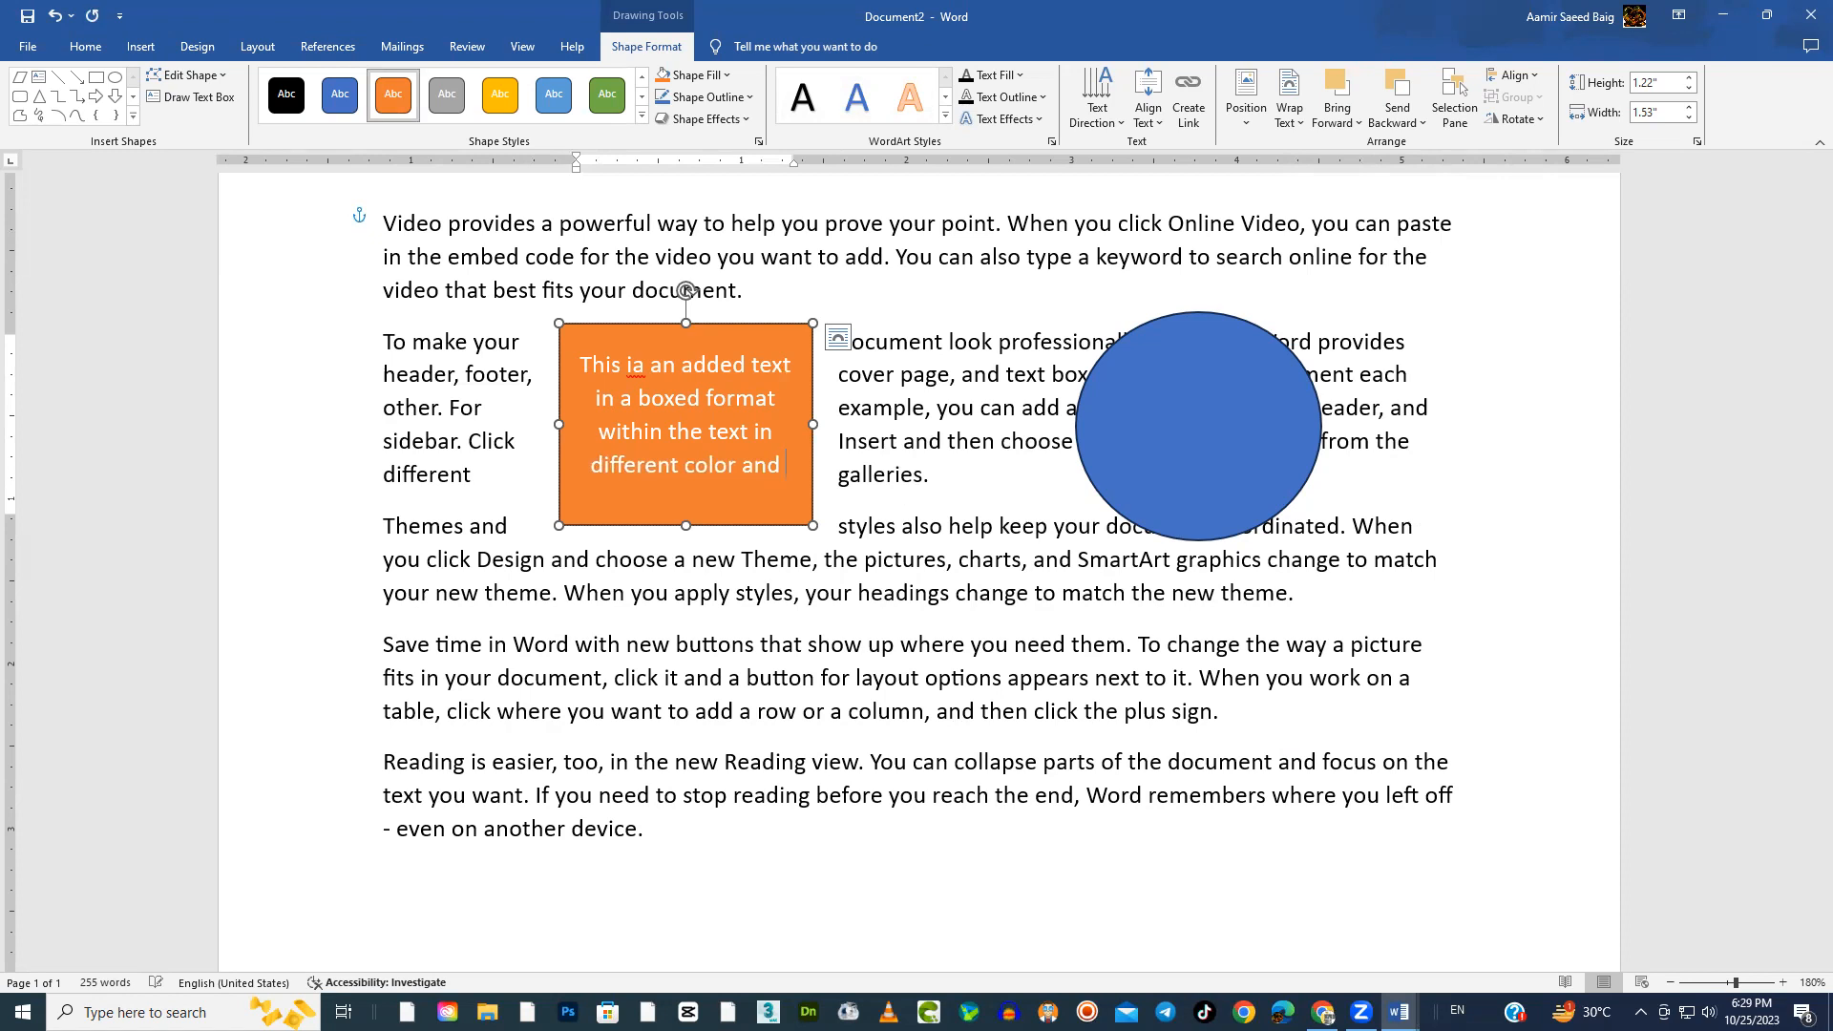
pyautogui.write('font.')
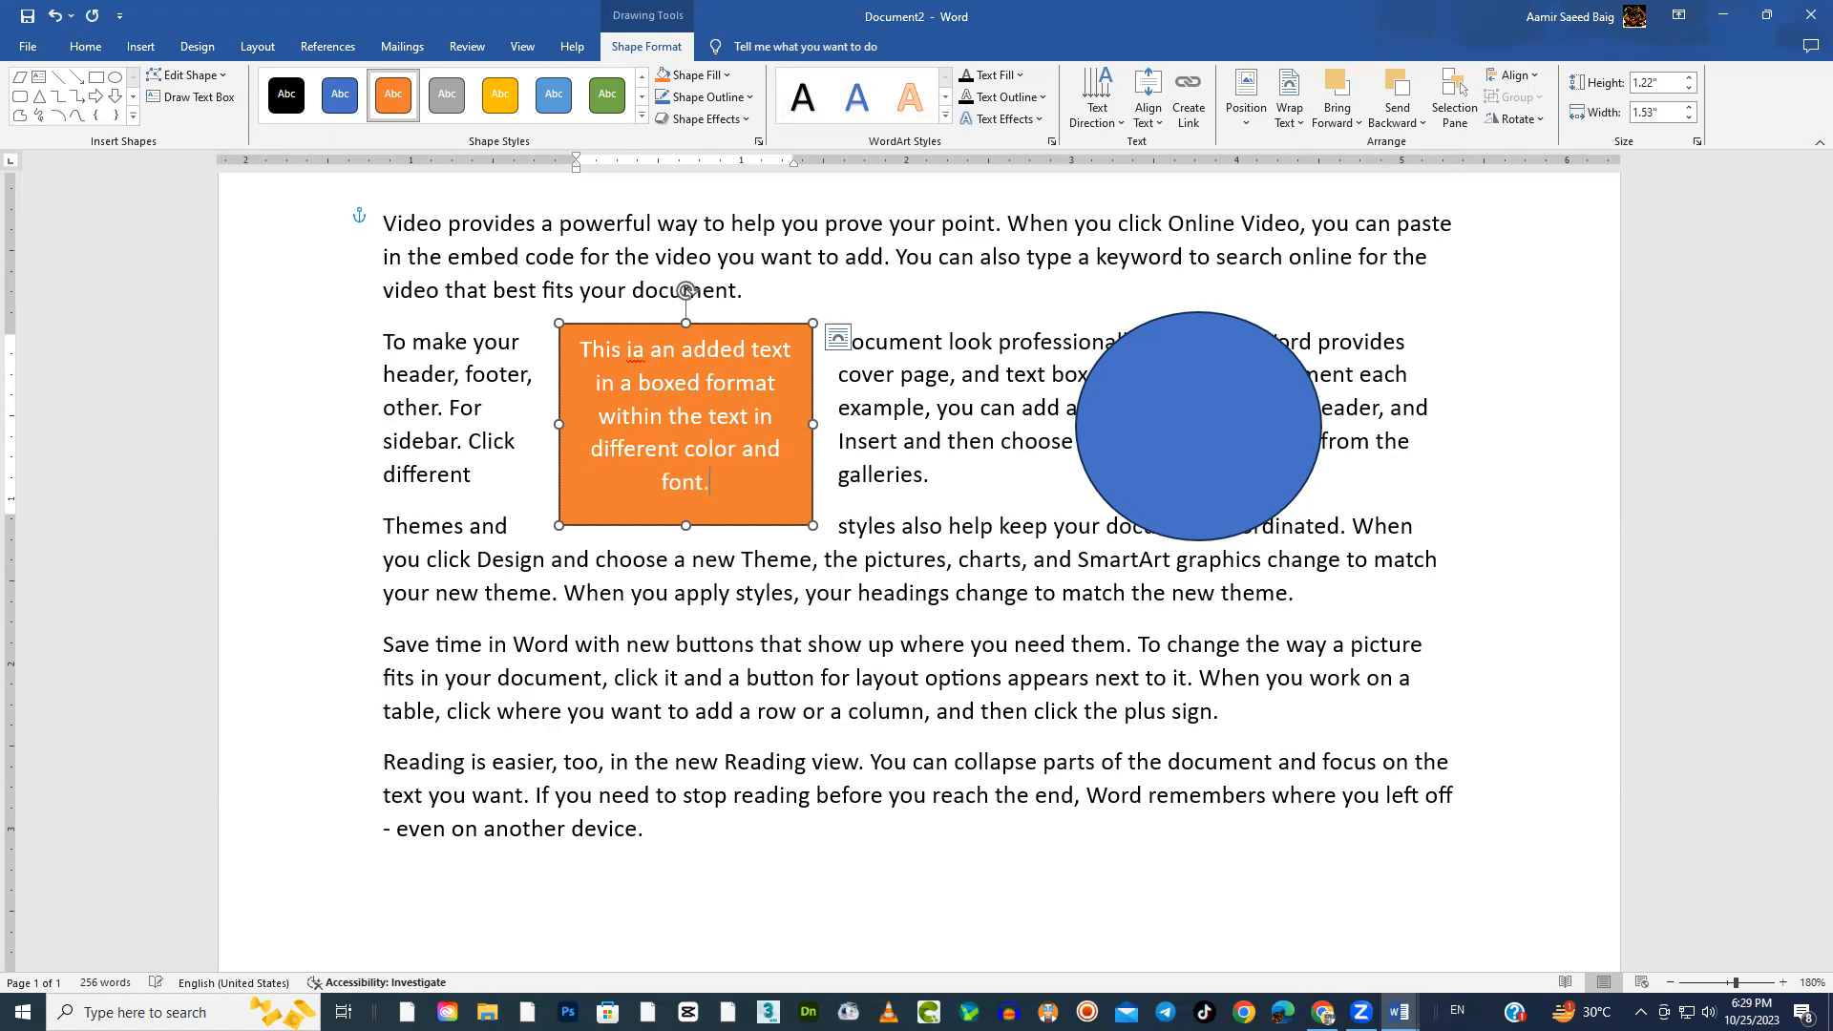
# Reposition the orange rectangle in the left part of the second and third paragraphs and widen it to about 2.91"
pyautogui.moveTo(768, 532); pyautogui.dragTo(897, 681)
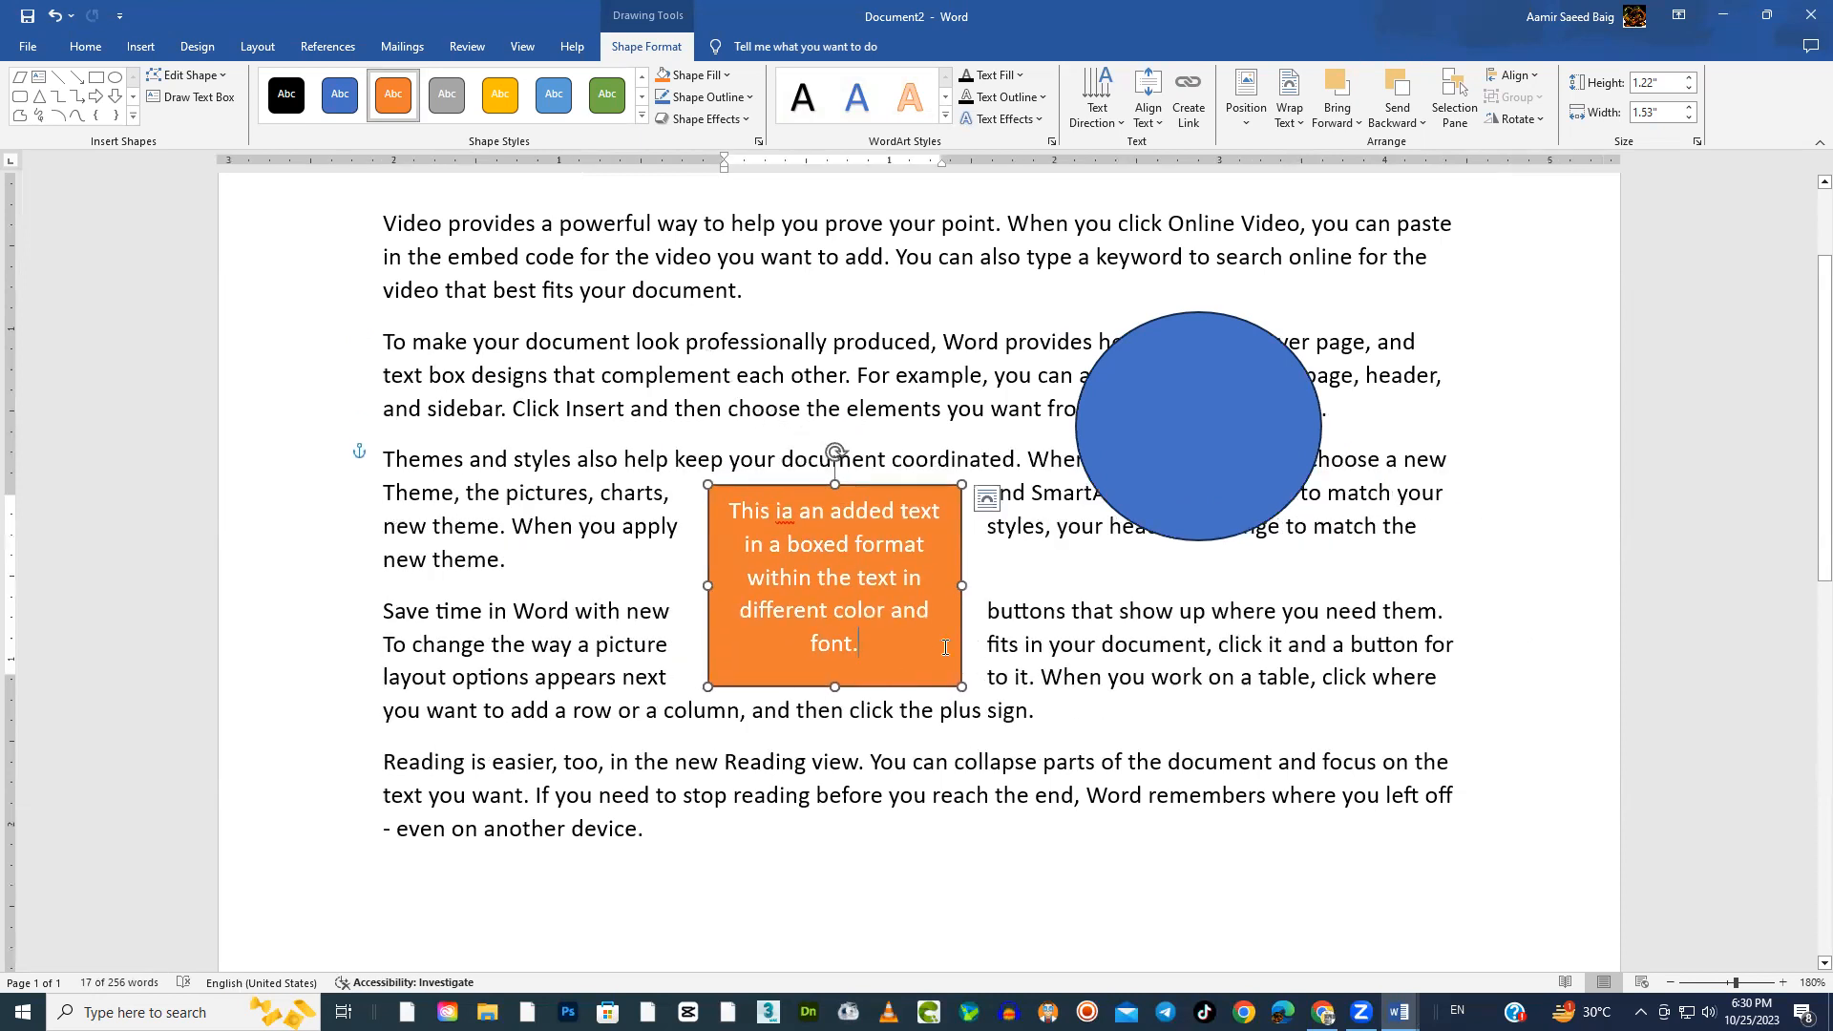
pyautogui.moveTo(961, 641); pyautogui.dragTo(722, 334)
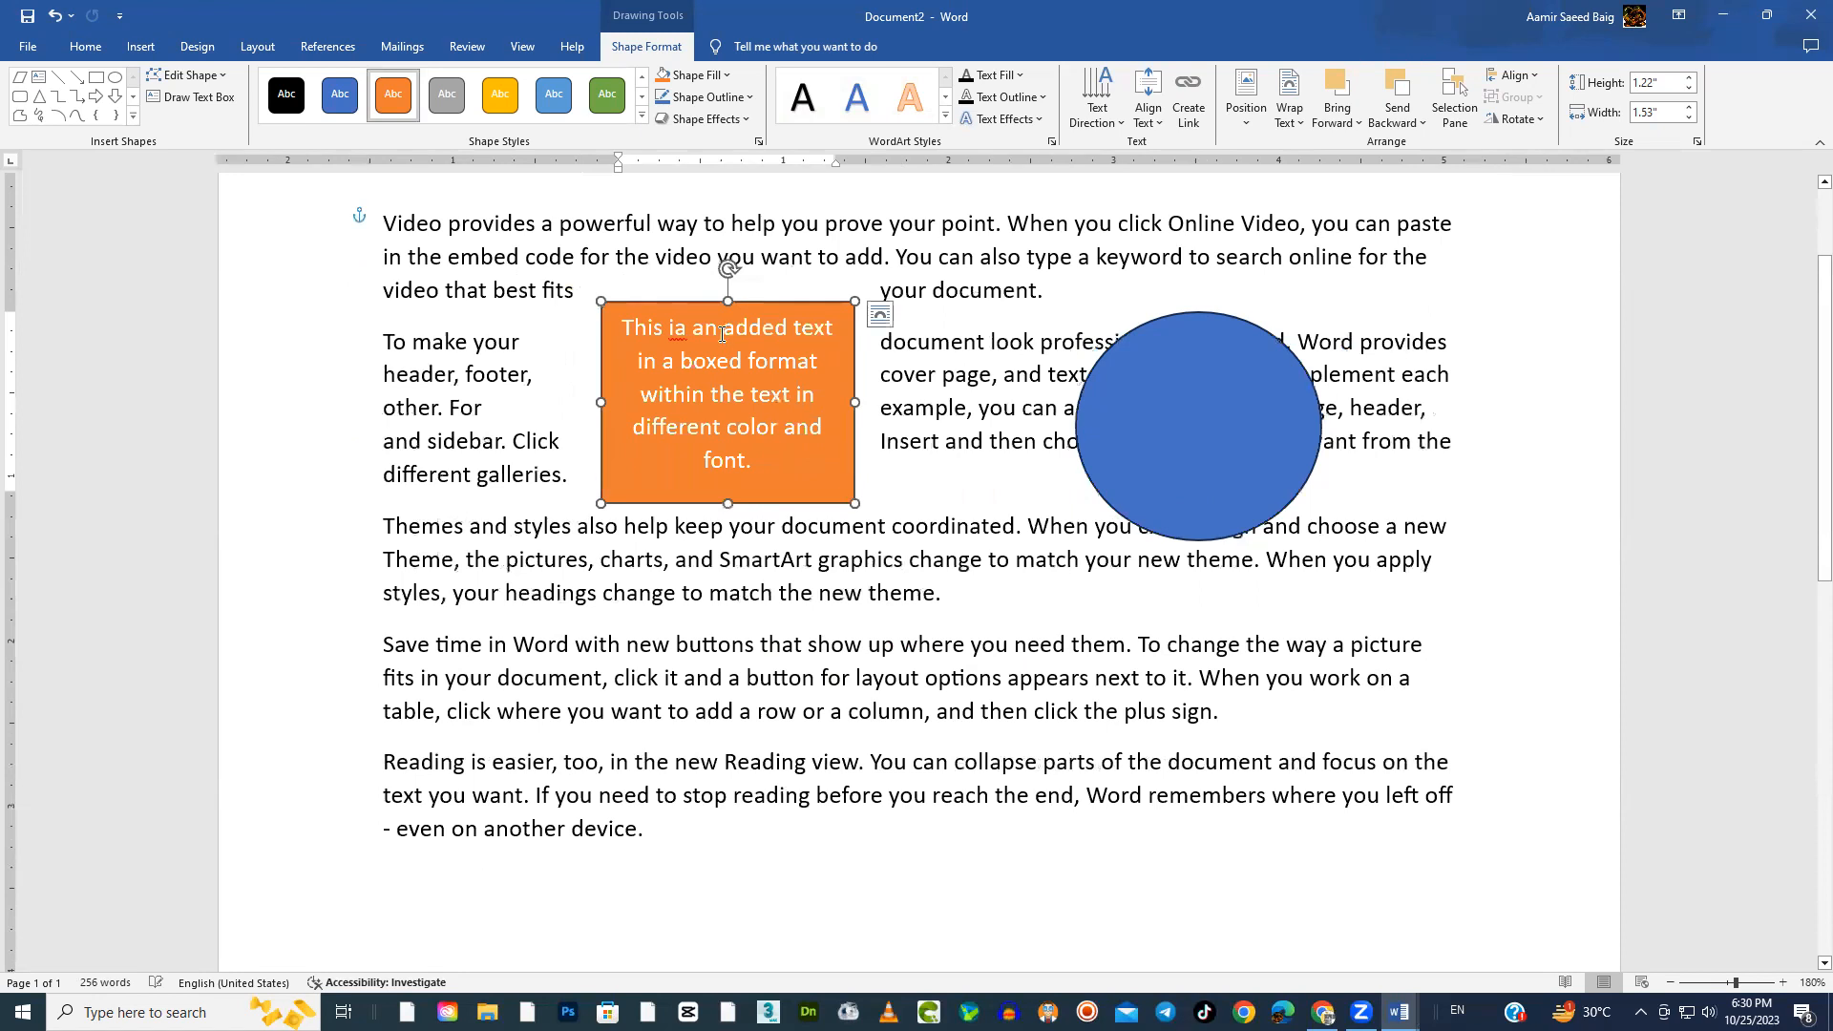
pyautogui.click(880, 314)
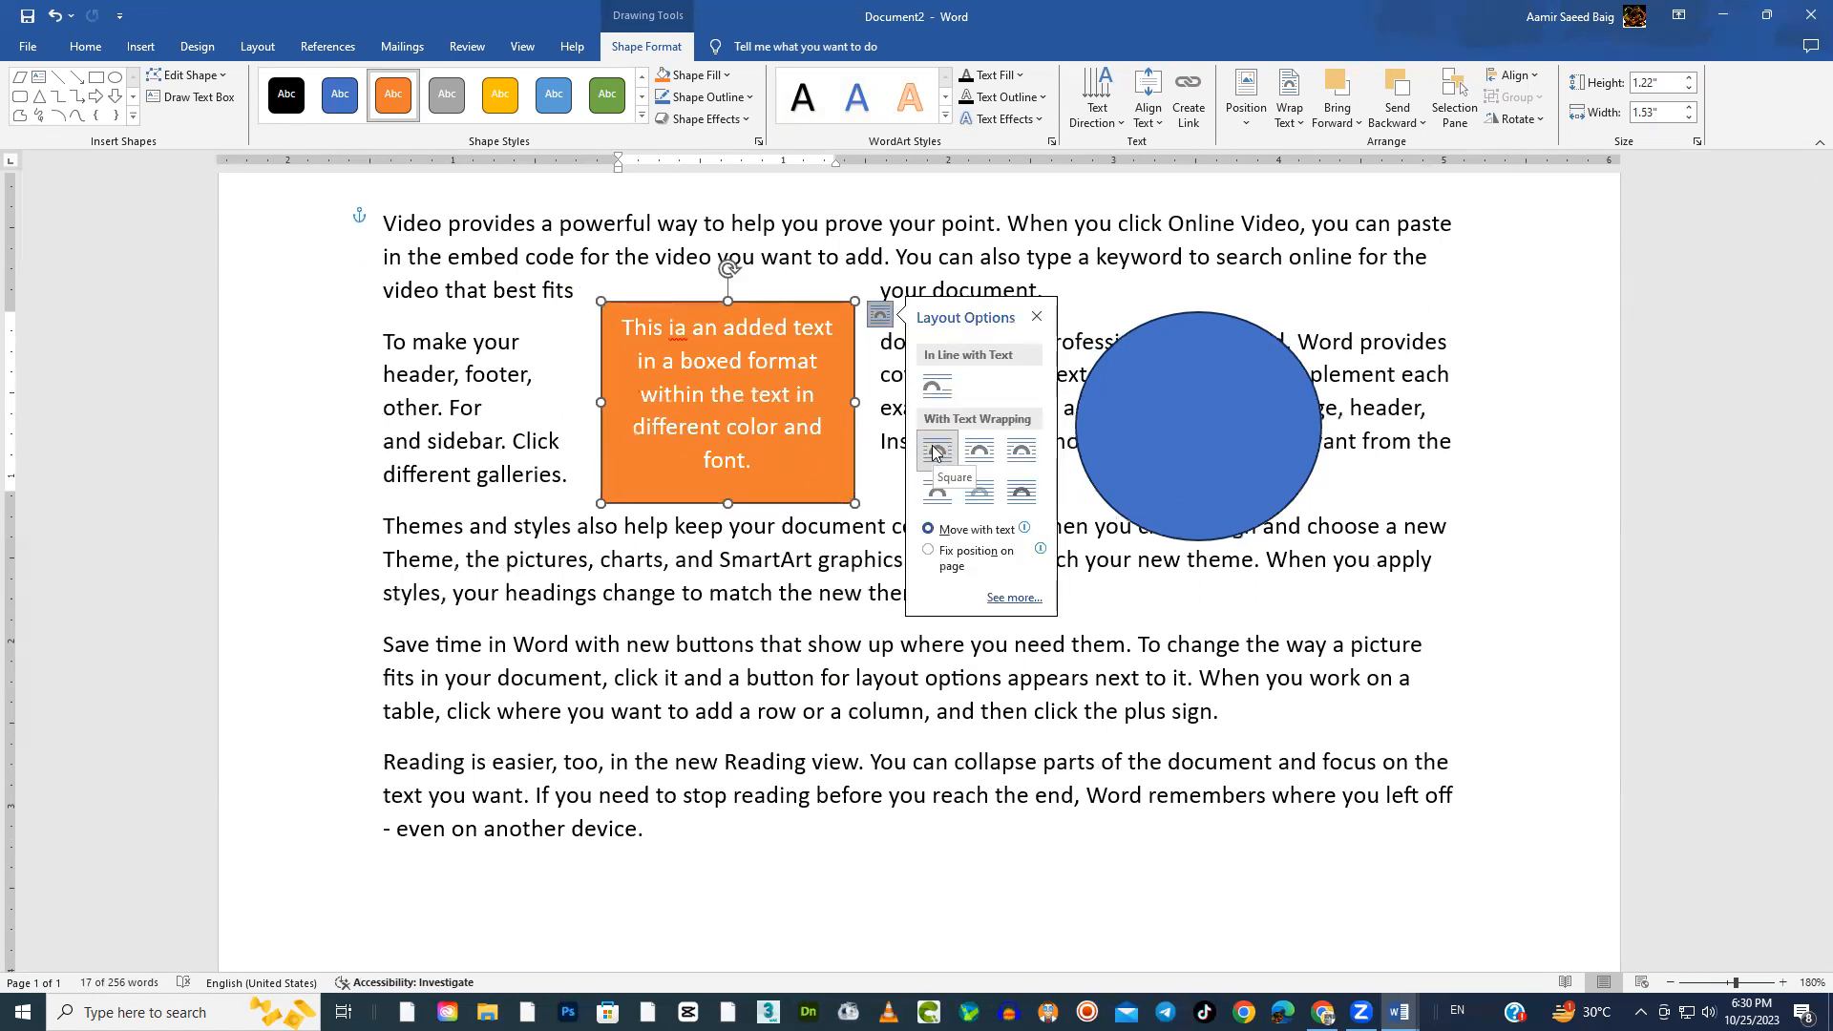
pyautogui.moveTo(856, 470); pyautogui.dragTo(894, 581)
pyautogui.moveTo(887, 517); pyautogui.dragTo(1019, 516)
pyautogui.moveTo(957, 417); pyautogui.dragTo(772, 381)
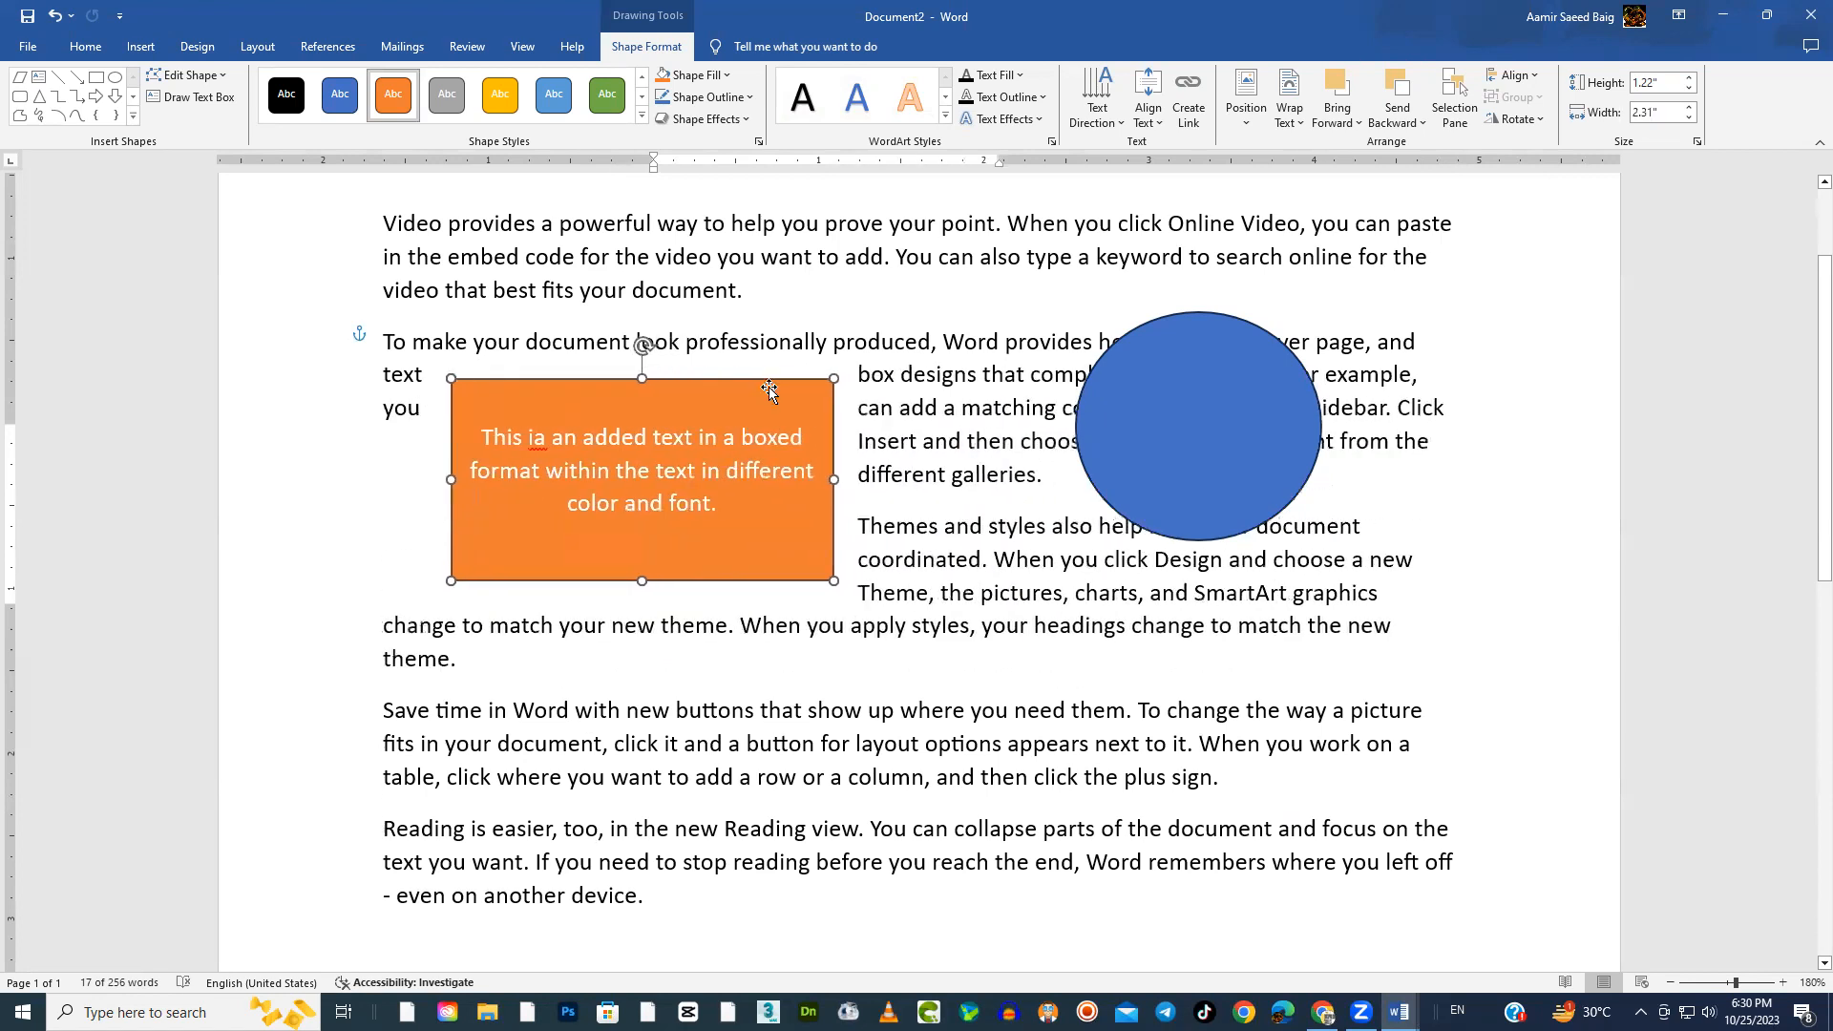
pyautogui.moveTo(839, 477); pyautogui.dragTo(932, 496)
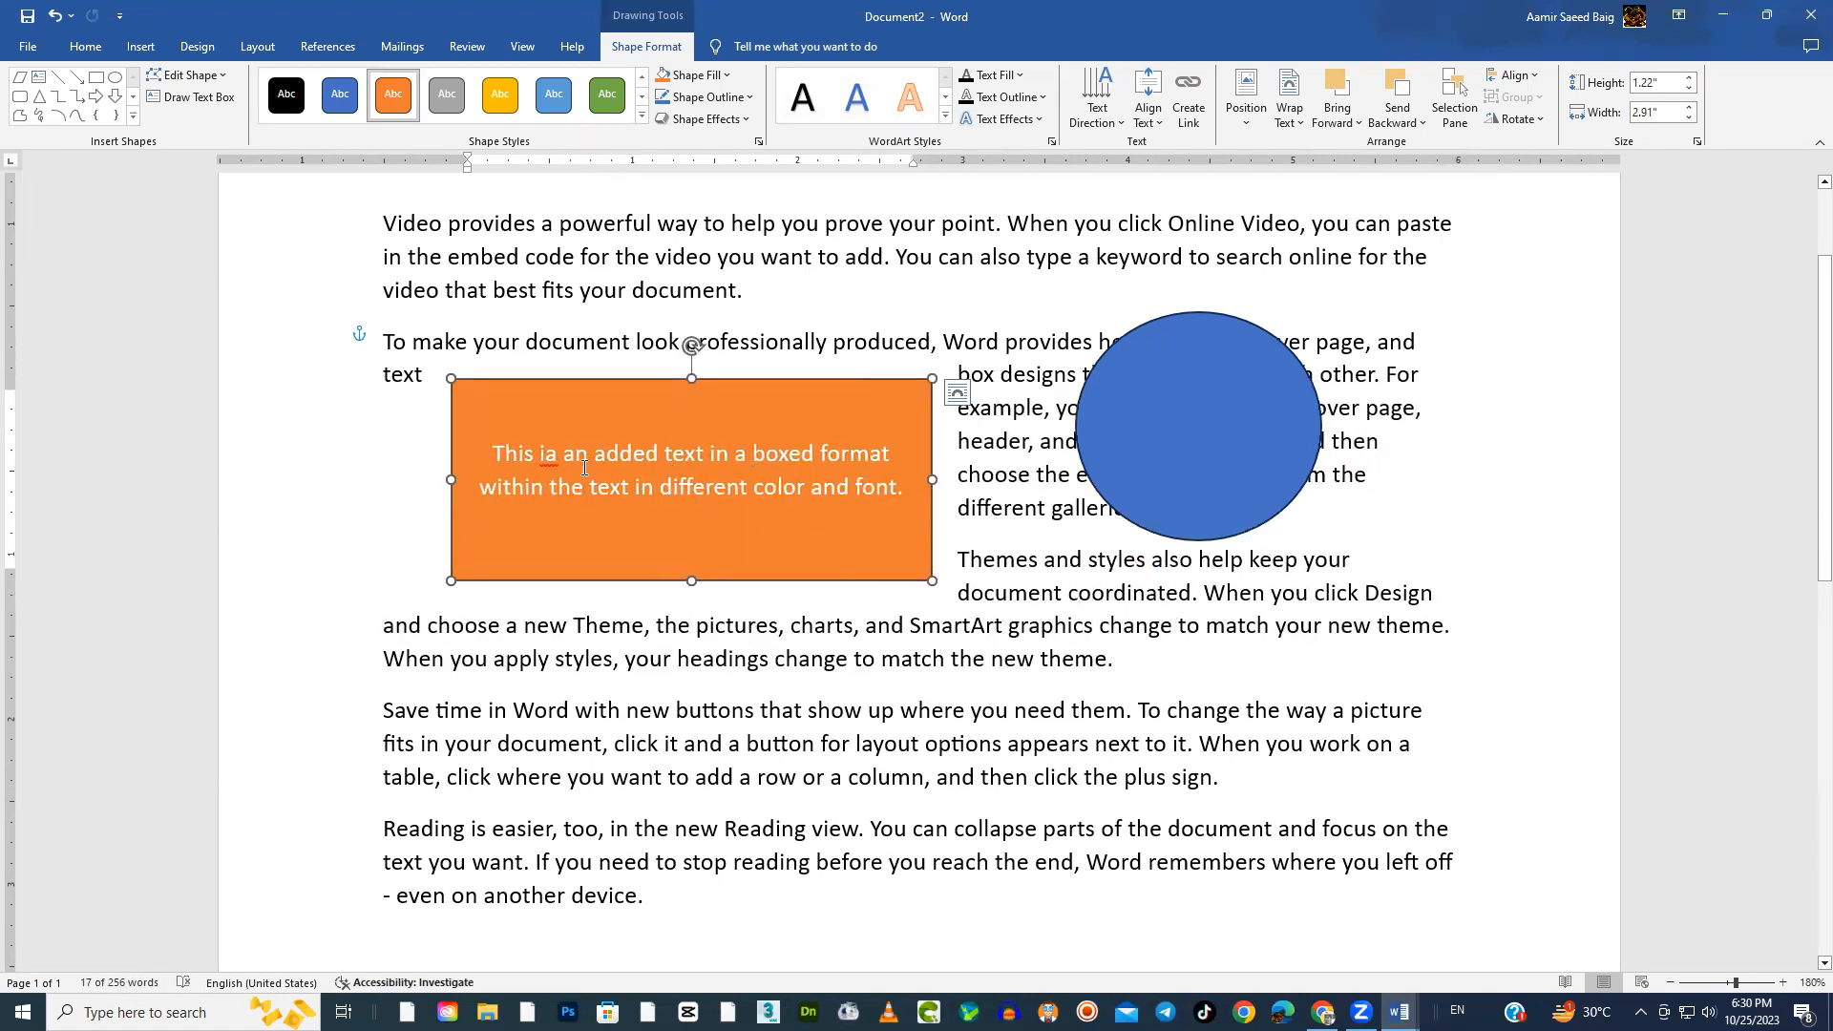
# Correct "ia" to "is" in the rectangle's text and resize the rectangle to about 1.33" high and 1.81" wide
pyautogui.rightClick(550, 460)
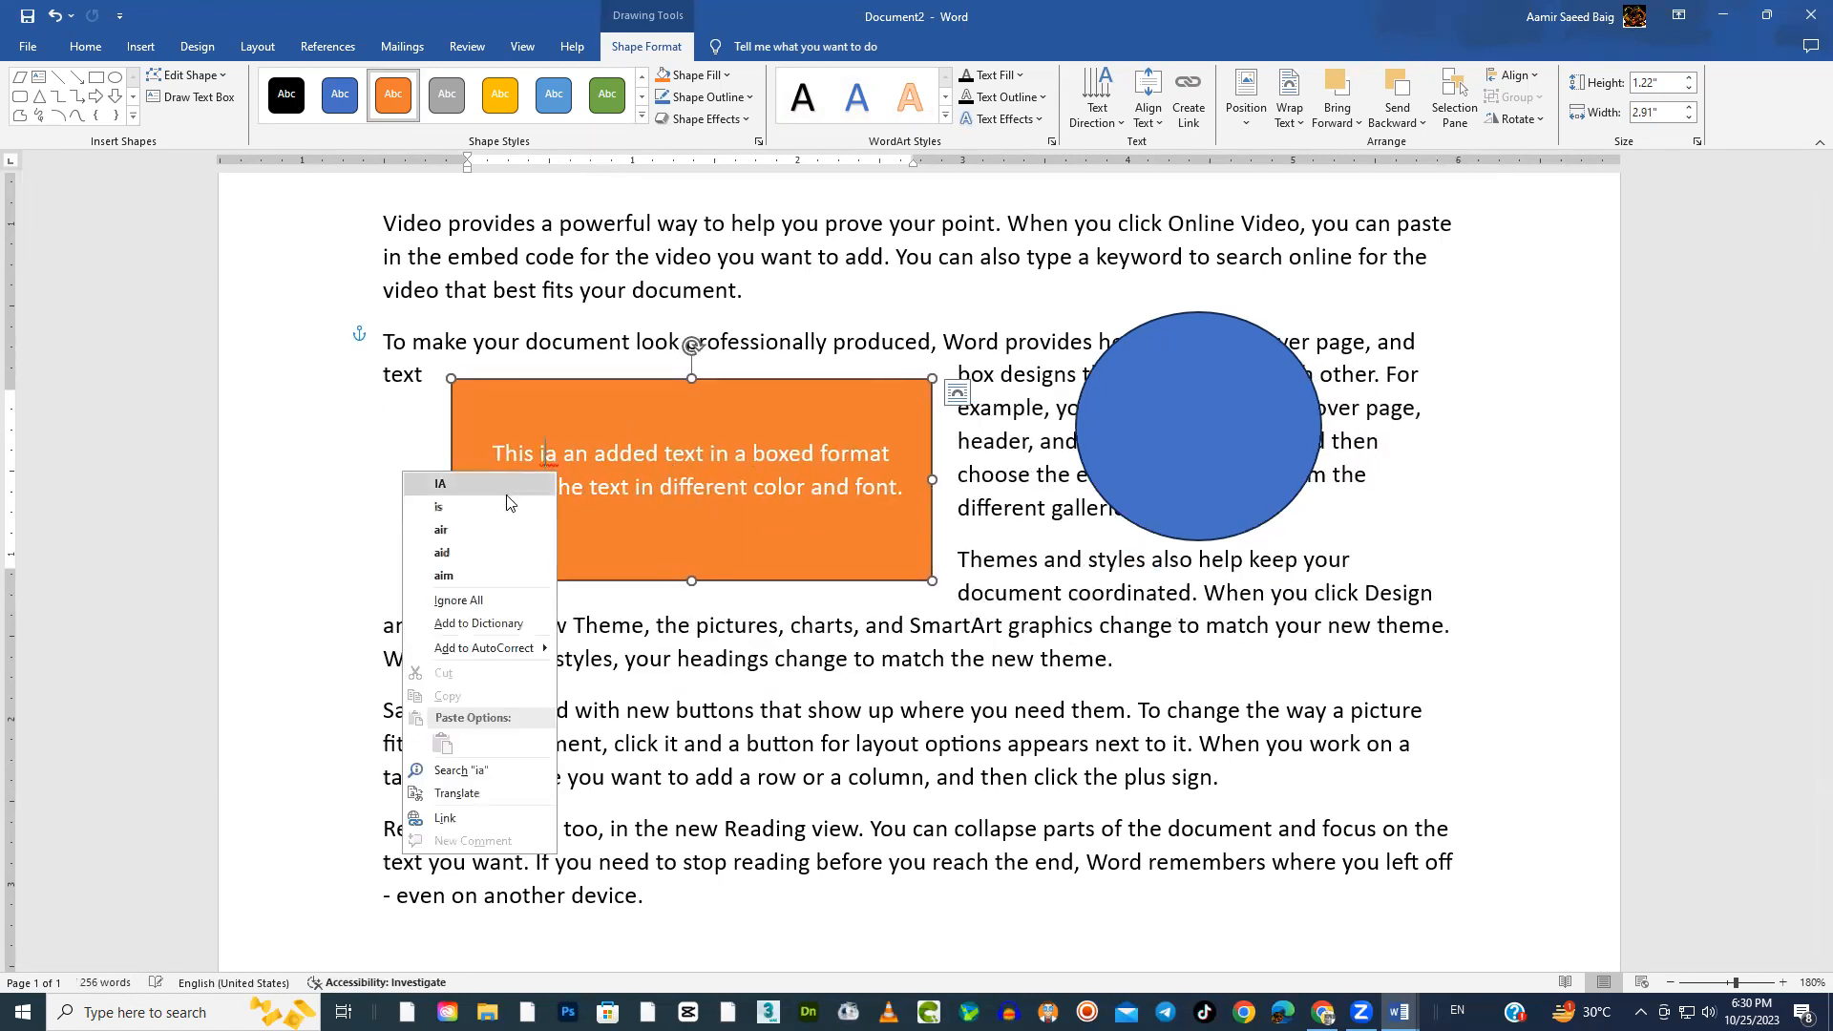
pyautogui.click(449, 484)
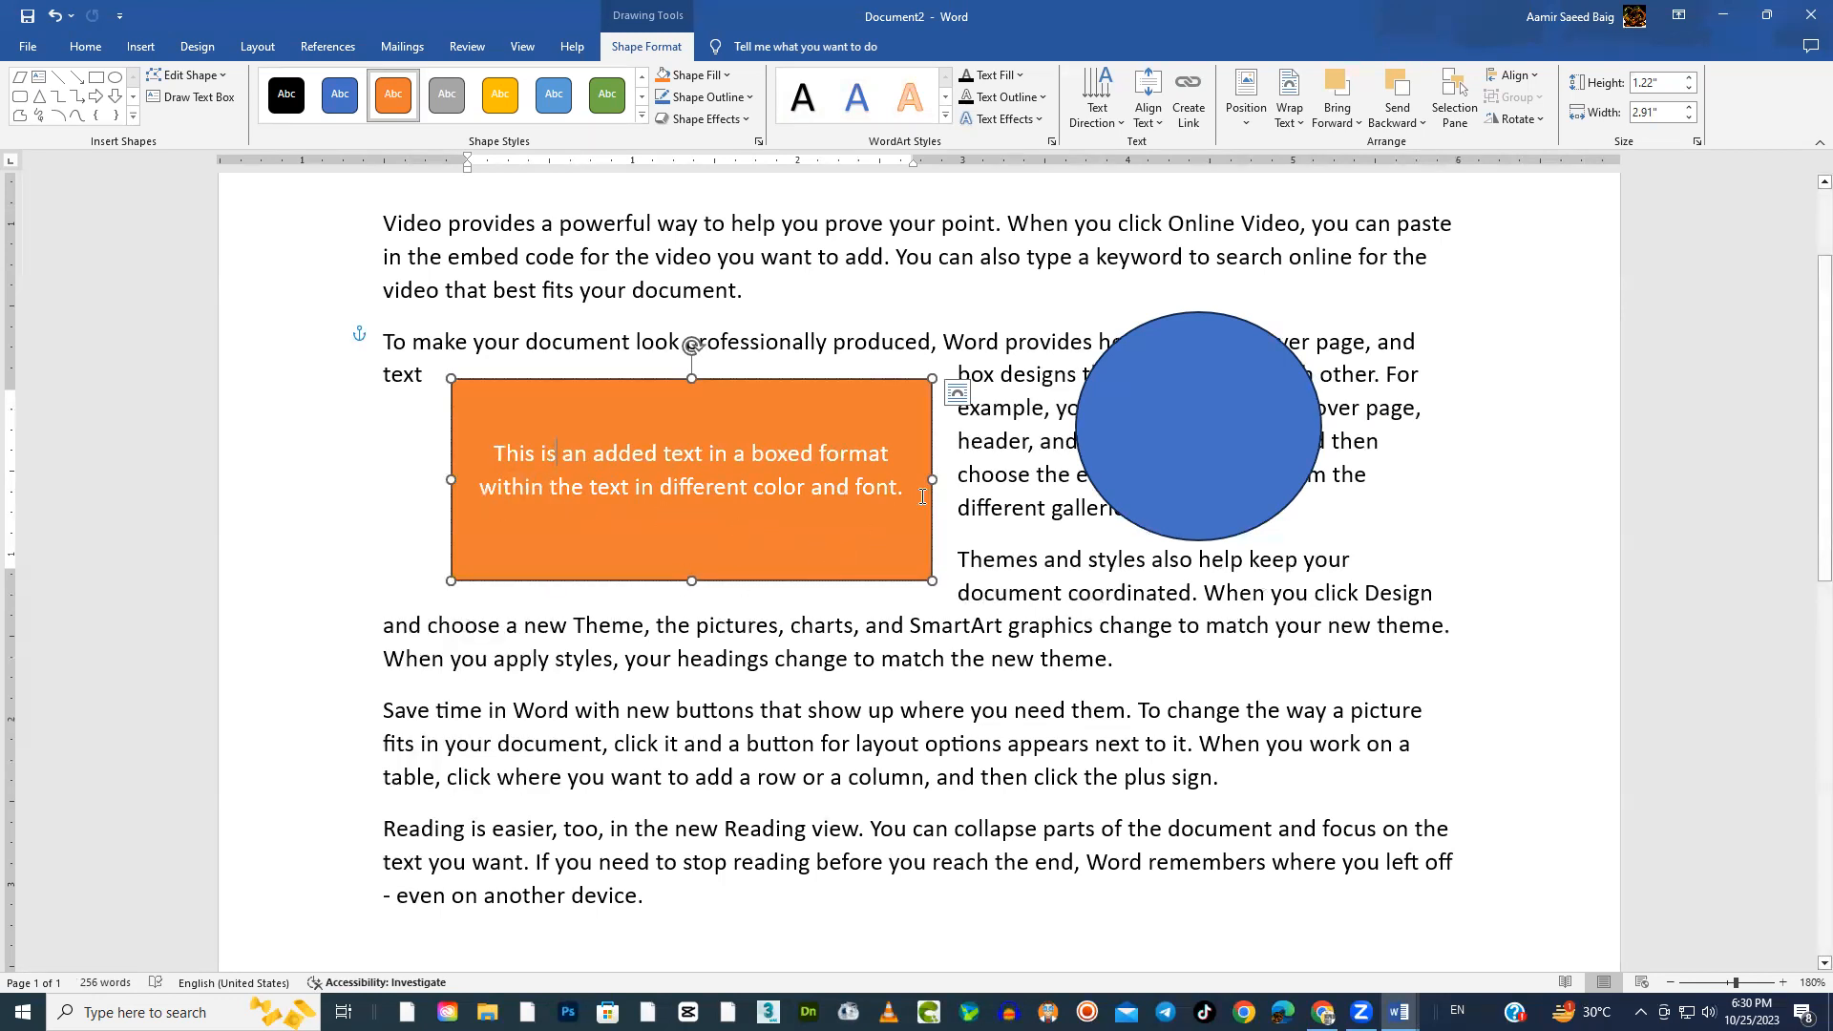
pyautogui.moveTo(932, 580); pyautogui.dragTo(751, 599)
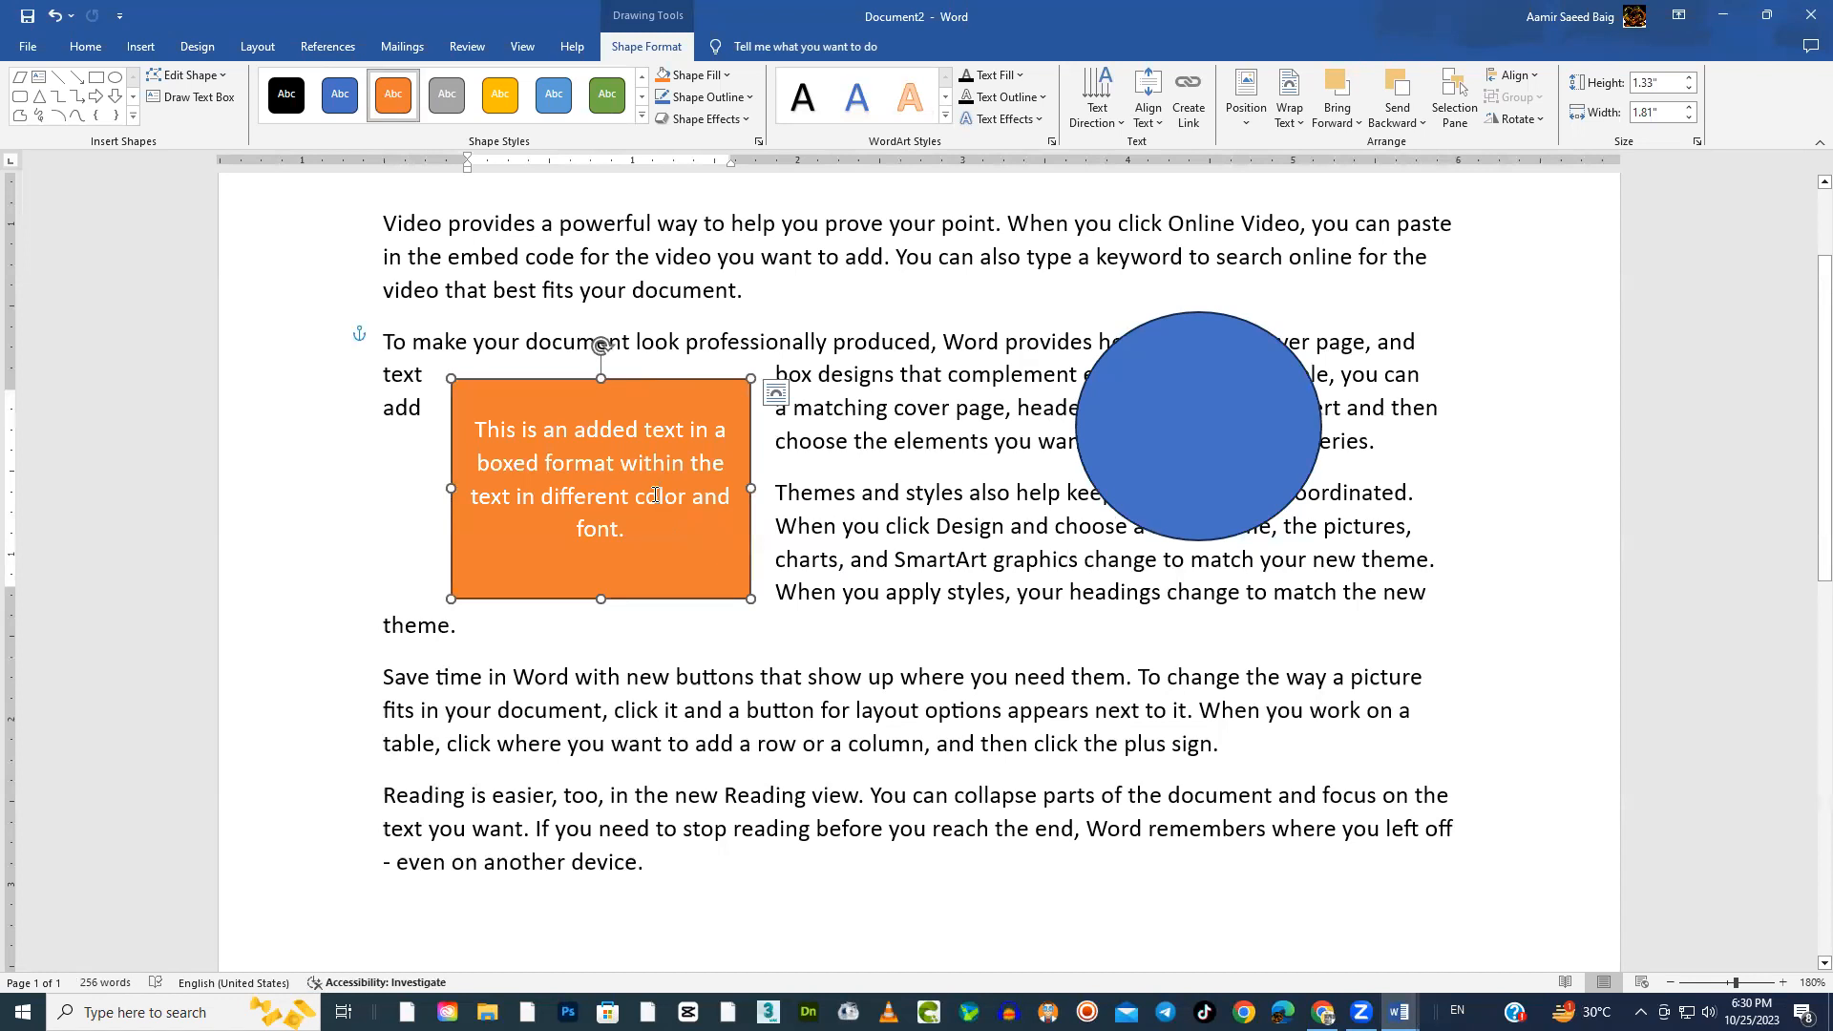
# Copy the orange rectangle's text into the blue circle and enlarge the circle to about 1.7" high and 1.87" wide
pyautogui.hotkey('ctrl', 'a')
pyautogui.click(1227, 435)
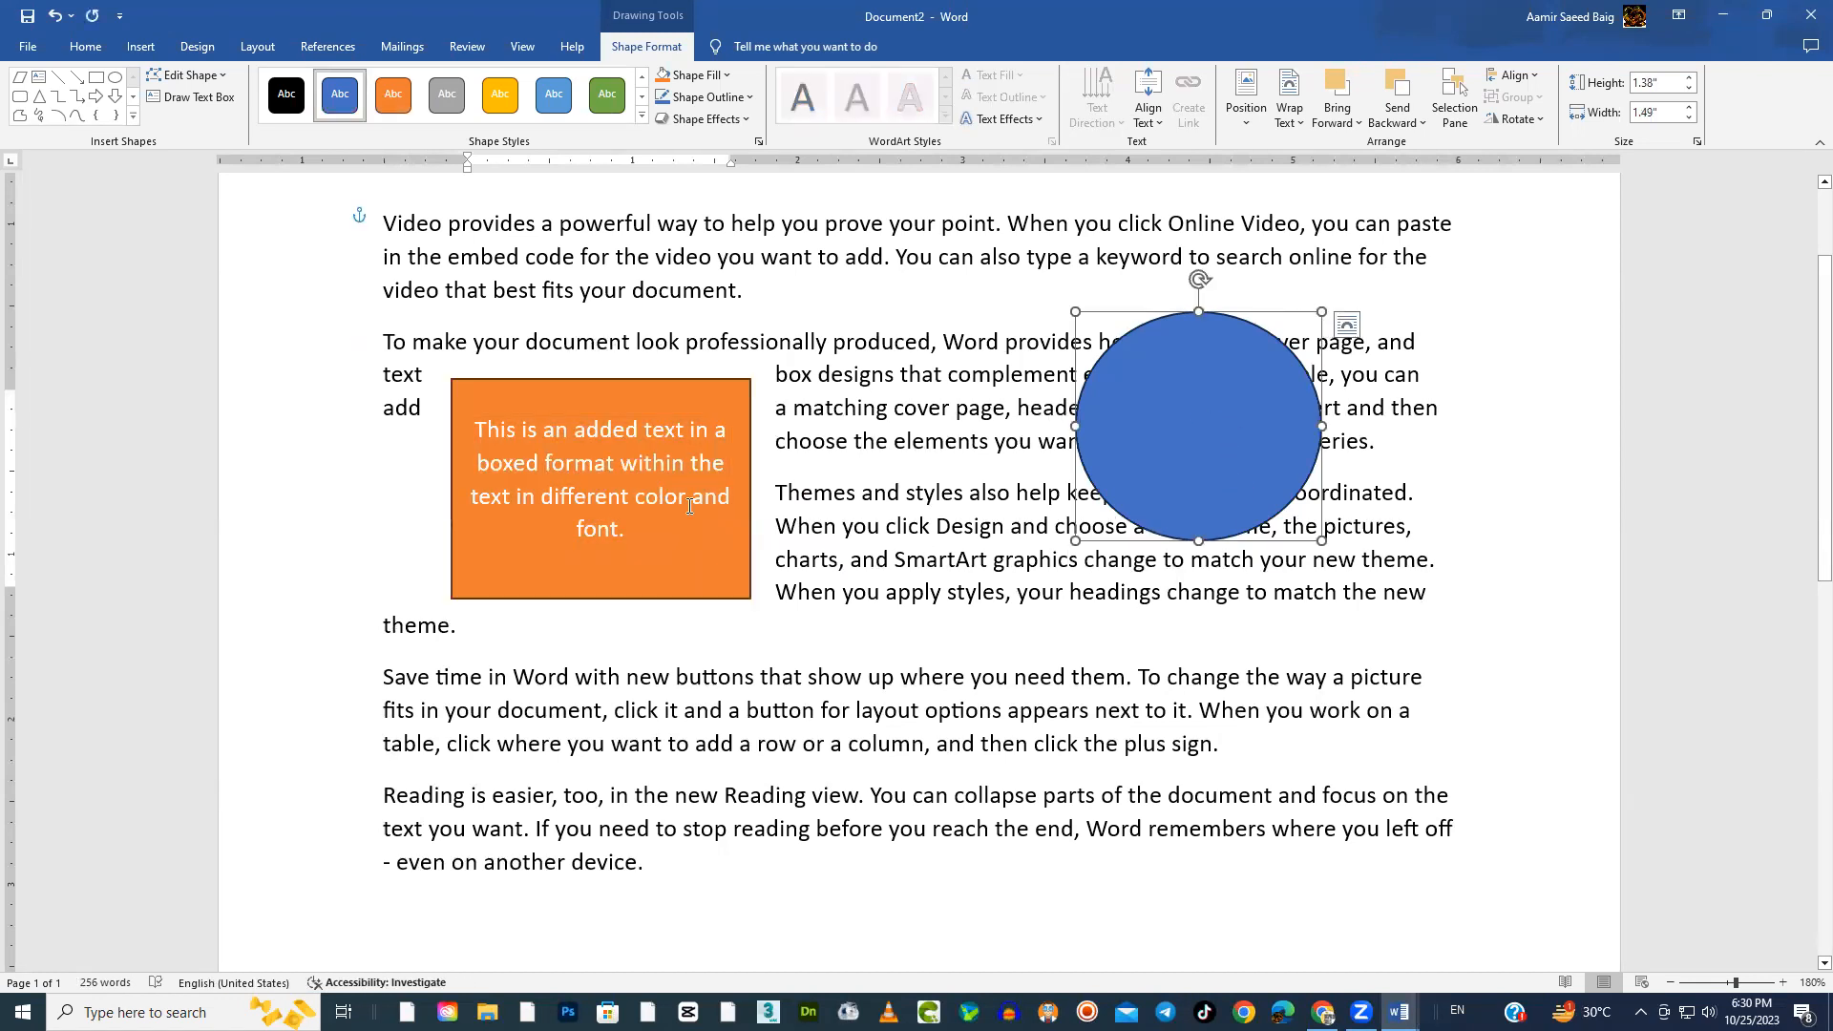
pyautogui.rightClick(1175, 413)
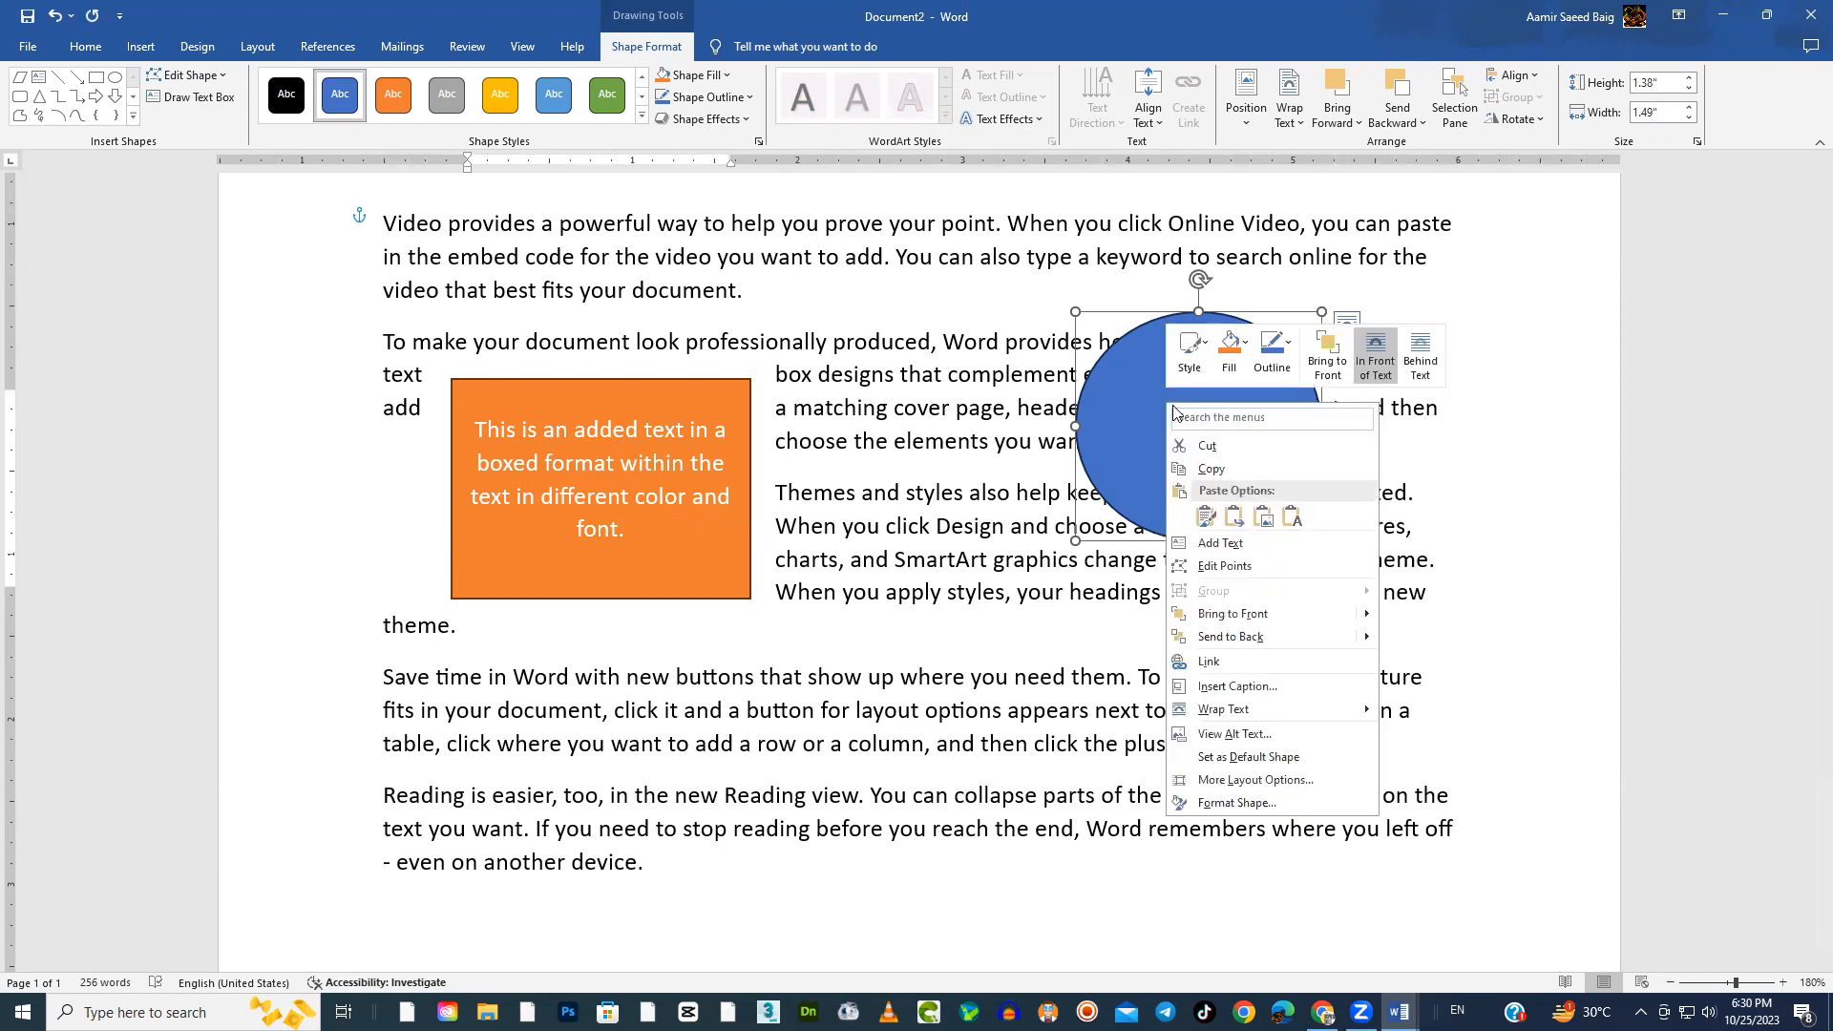
pyautogui.click(1221, 544)
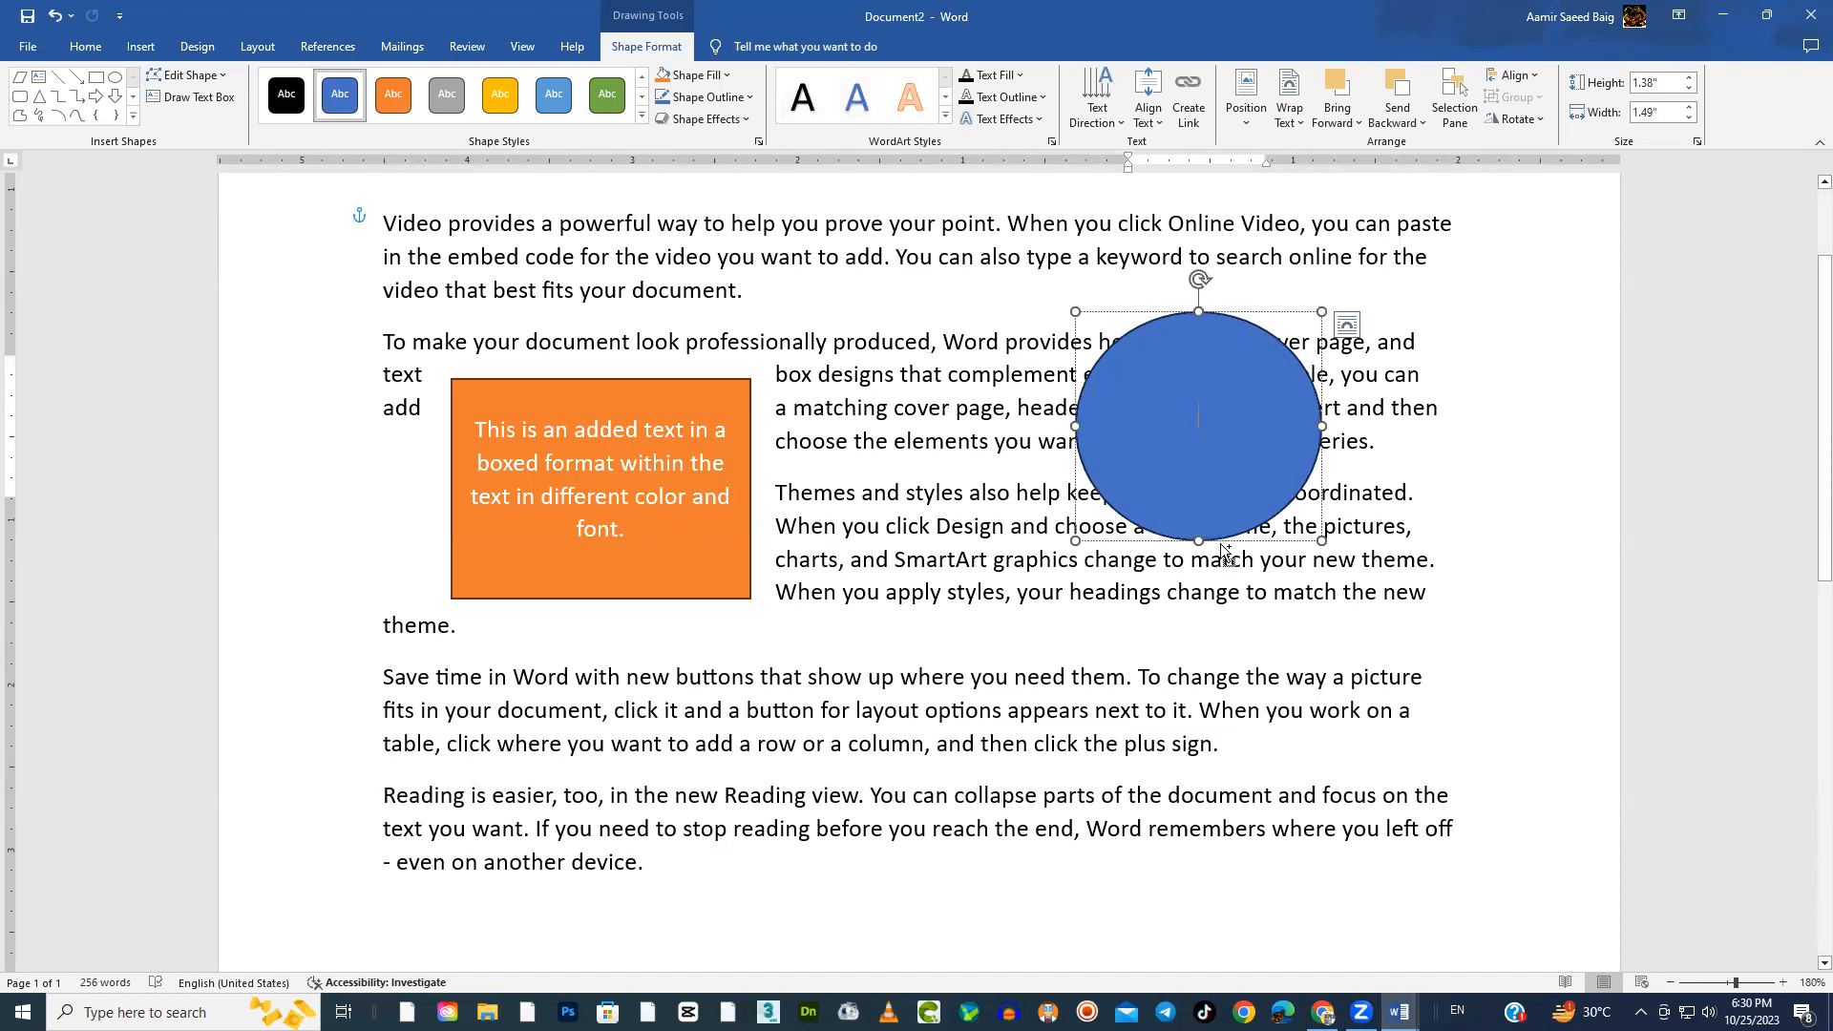
pyautogui.click(1198, 416)
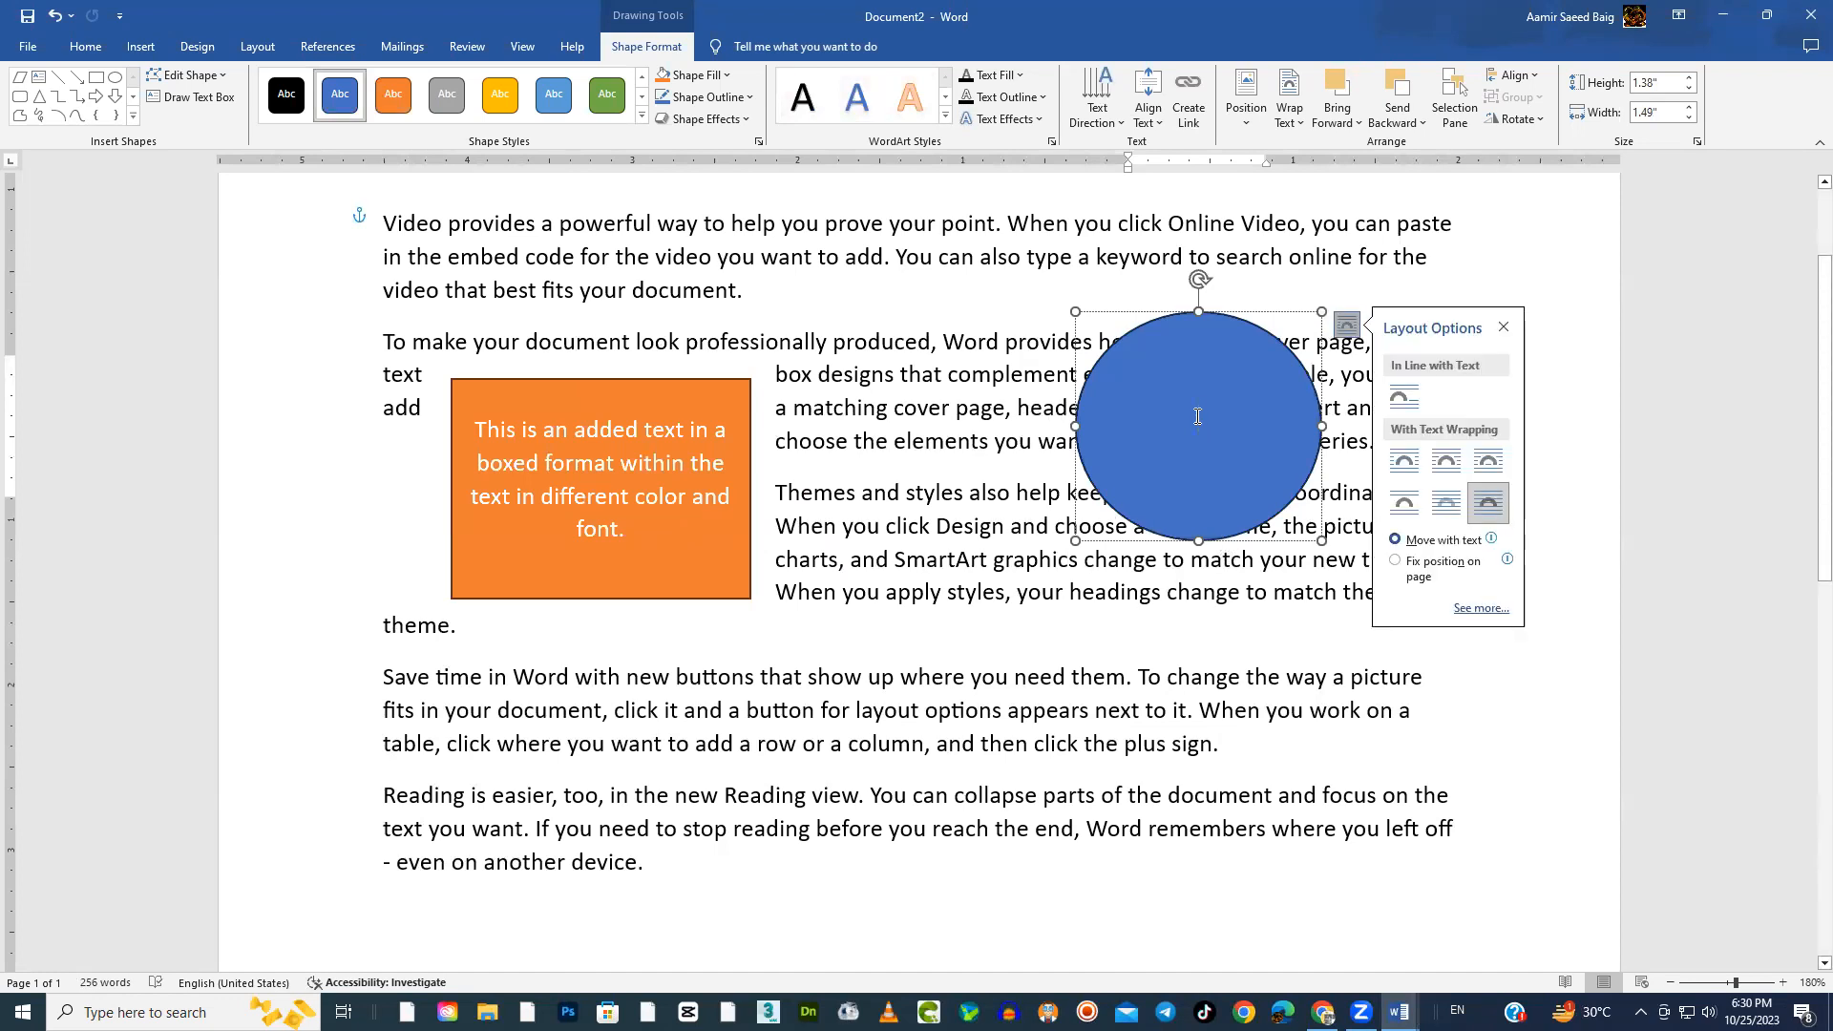
pyautogui.rightClick(1198, 418)
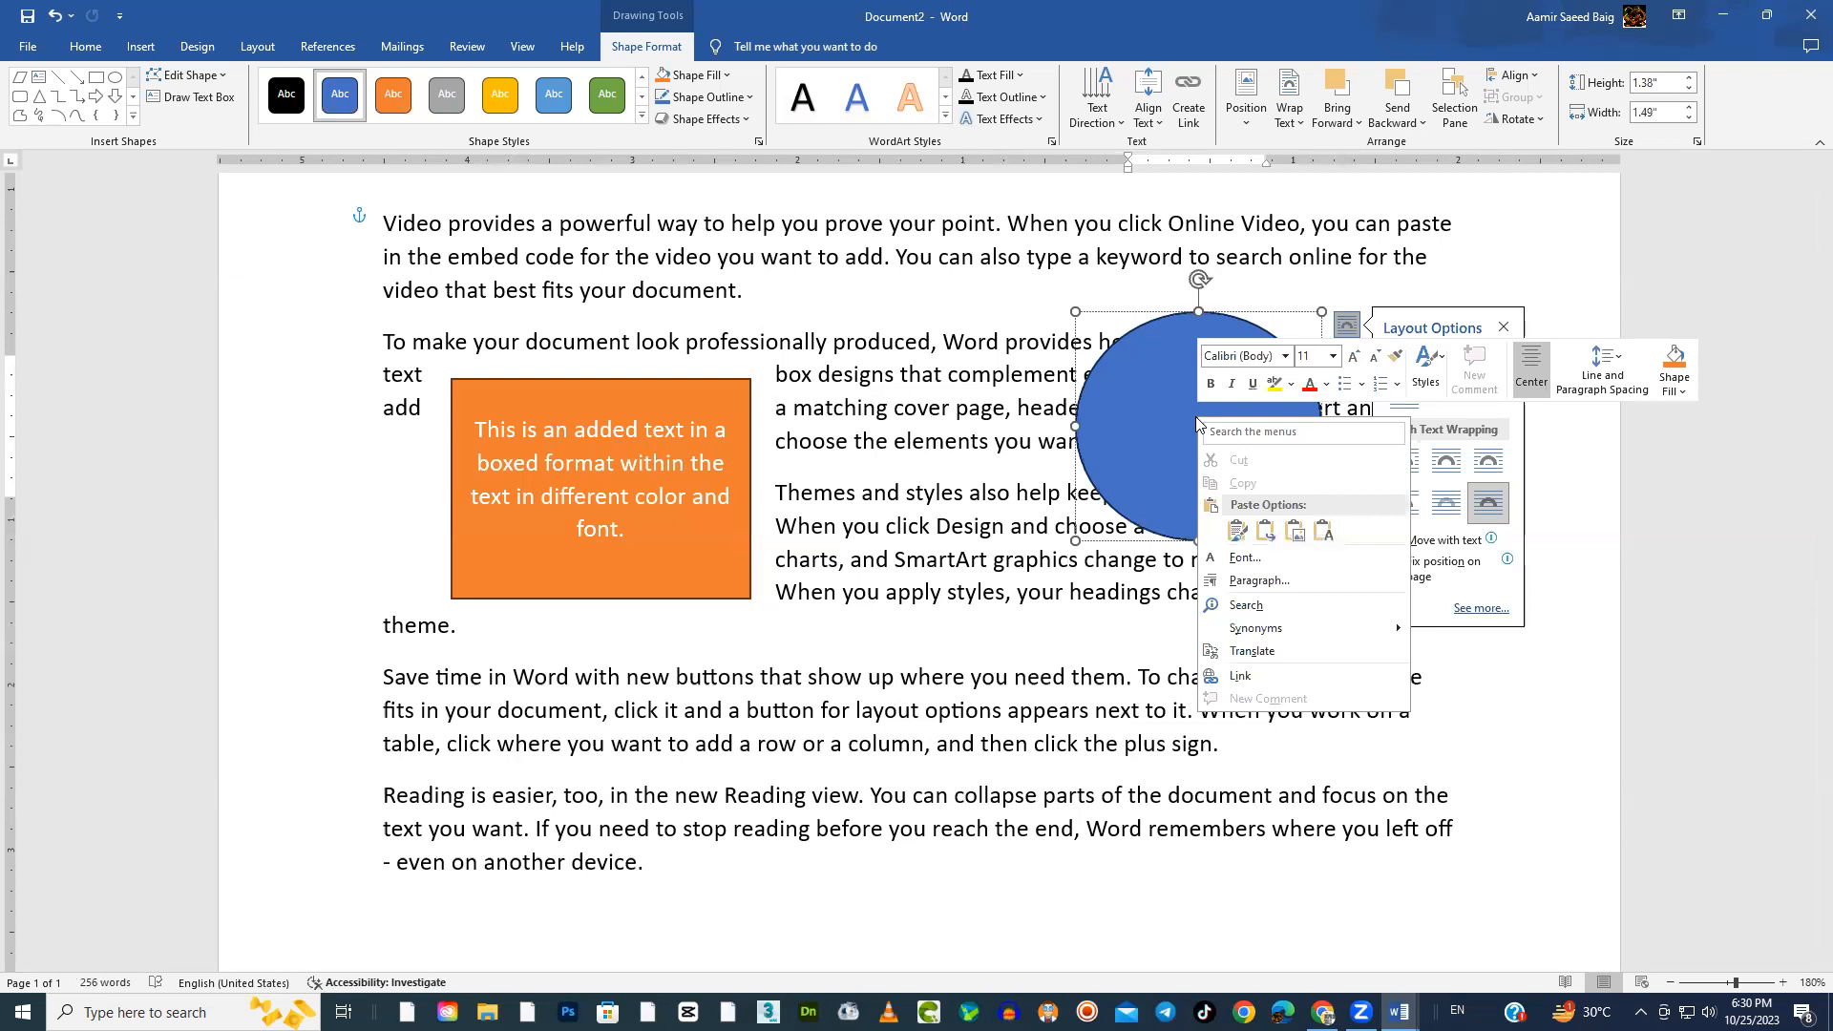
pyautogui.click(1237, 531)
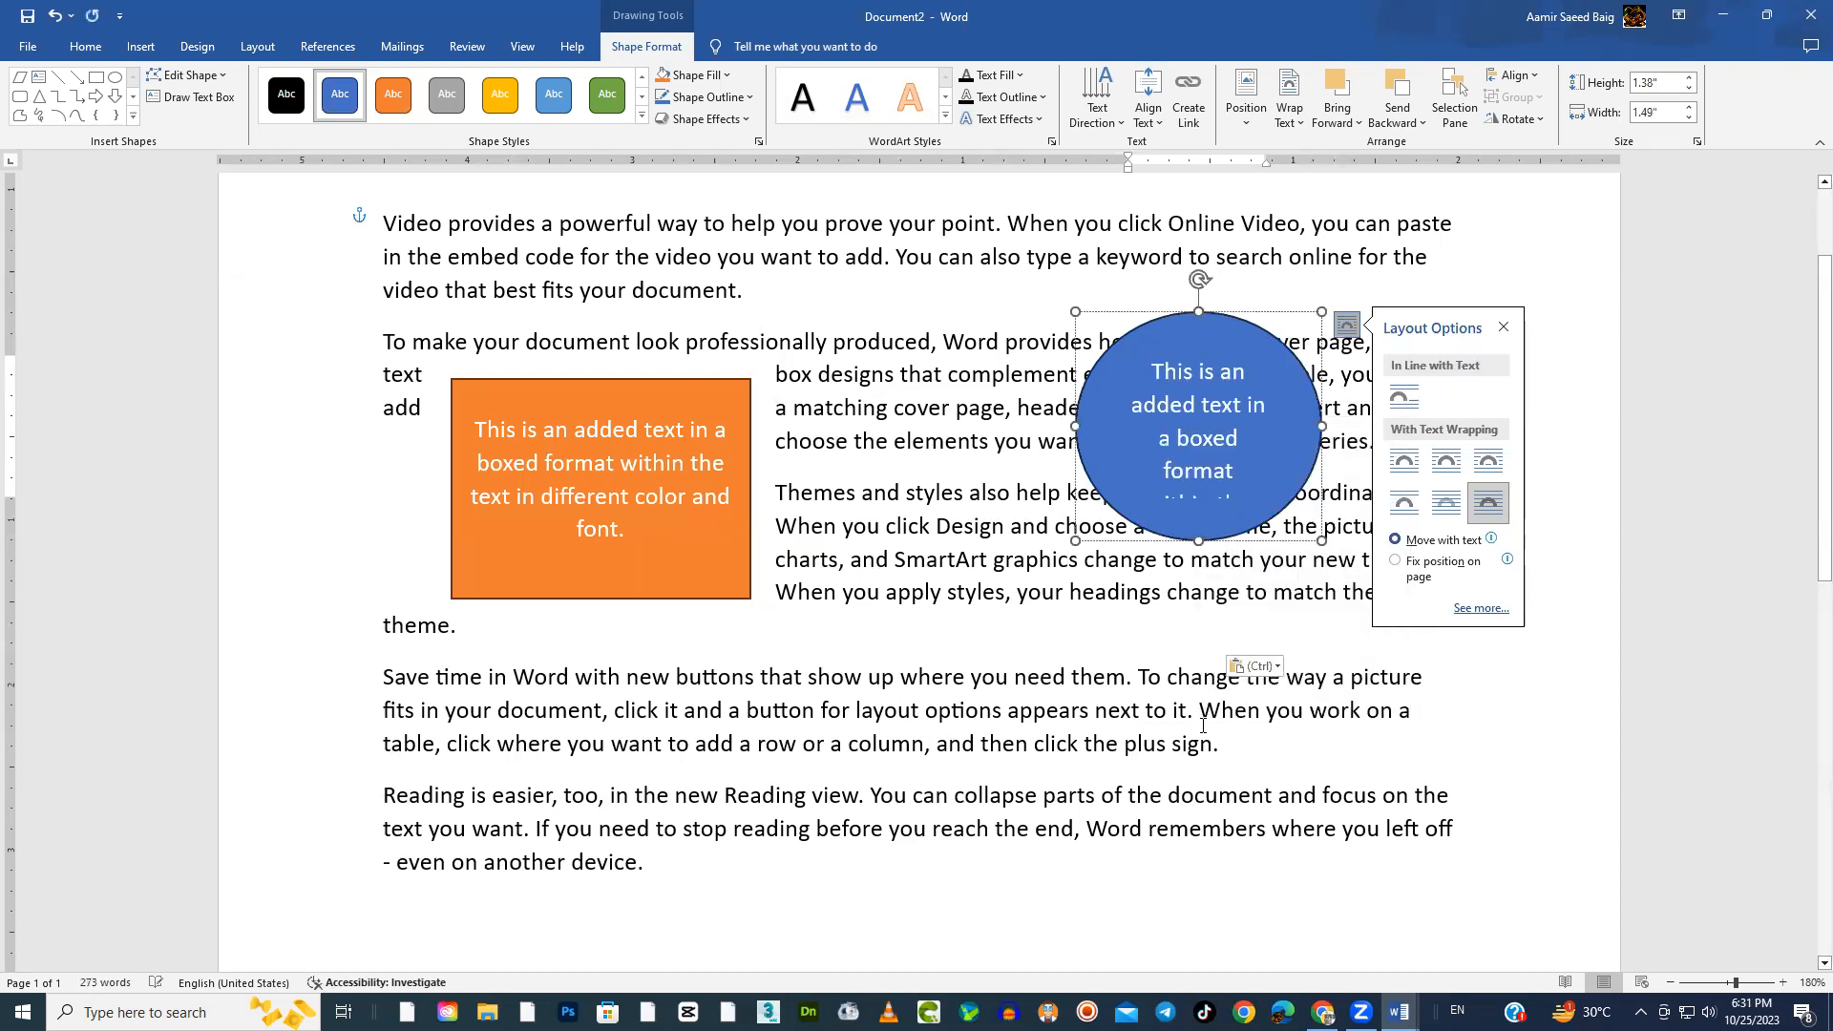
pyautogui.moveTo(1322, 546); pyautogui.dragTo(1268, 614)
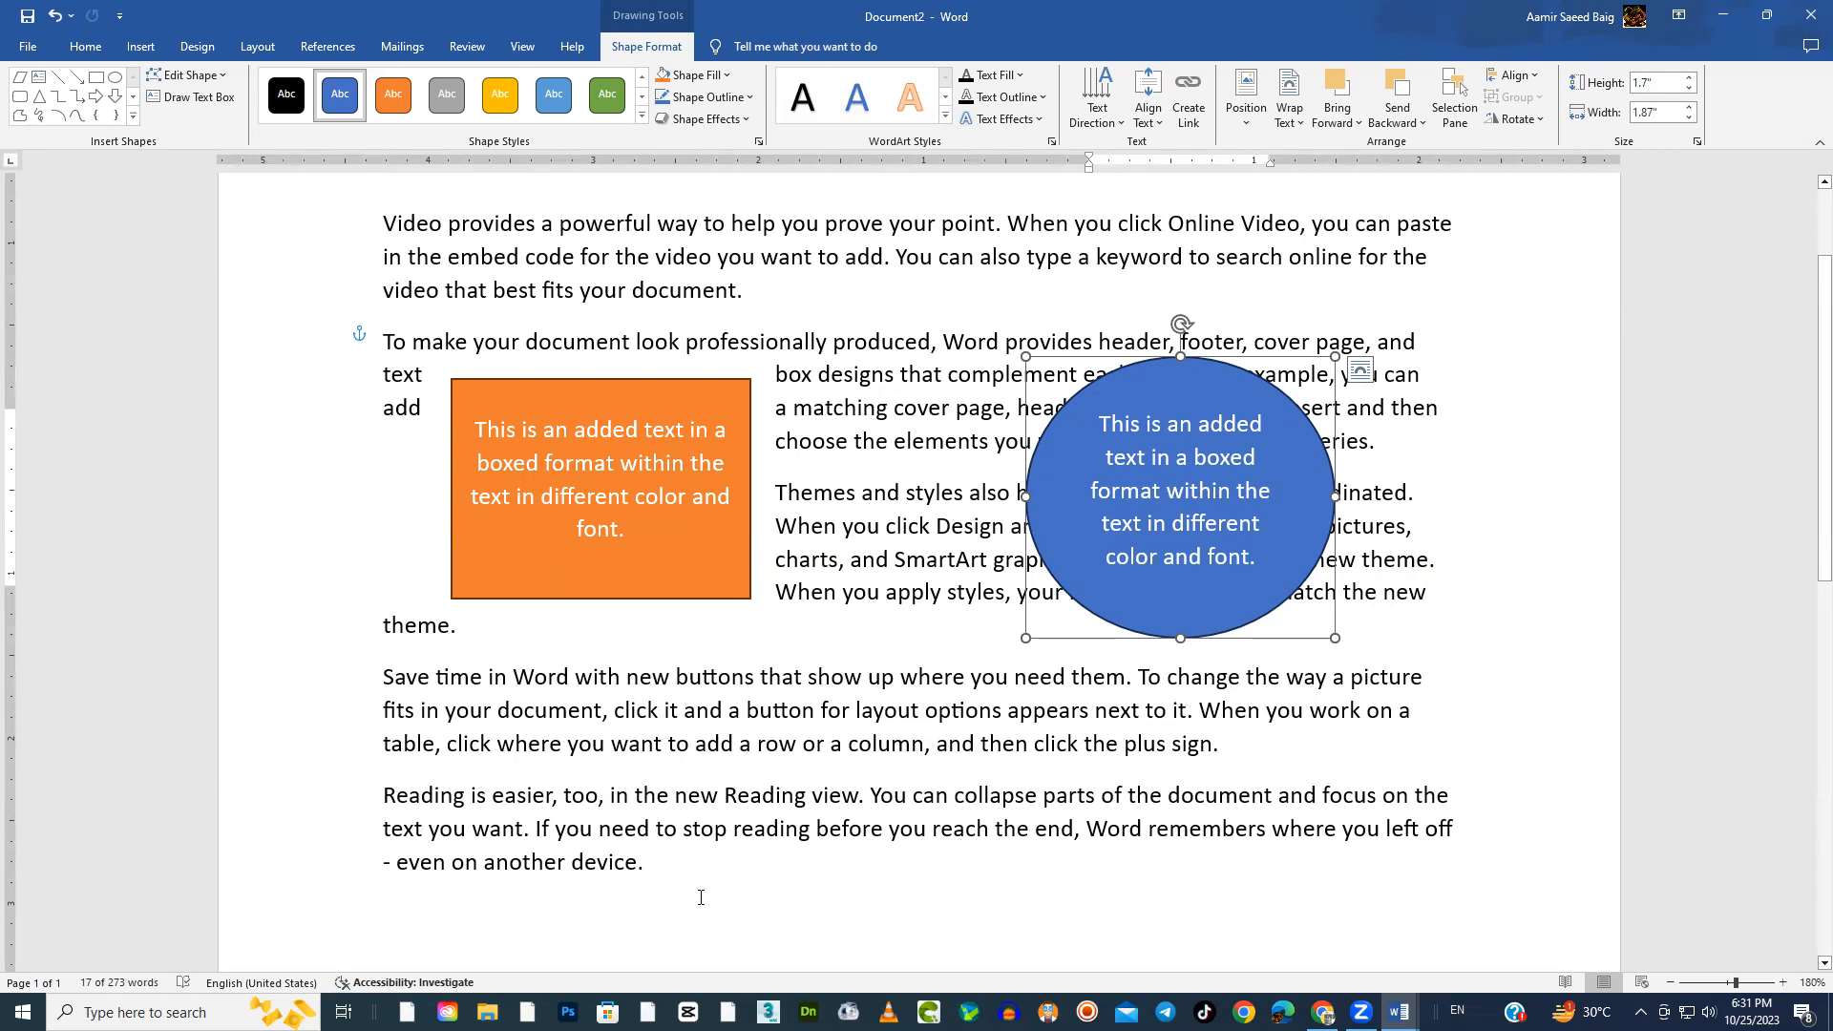
# Add the lines "CTRL+C Copy" and "CTRL+V Paste" below the last paragraph, leaving blank space above them
pyautogui.click(703, 867)
pyautogui.scroll(-3, 703, 867)
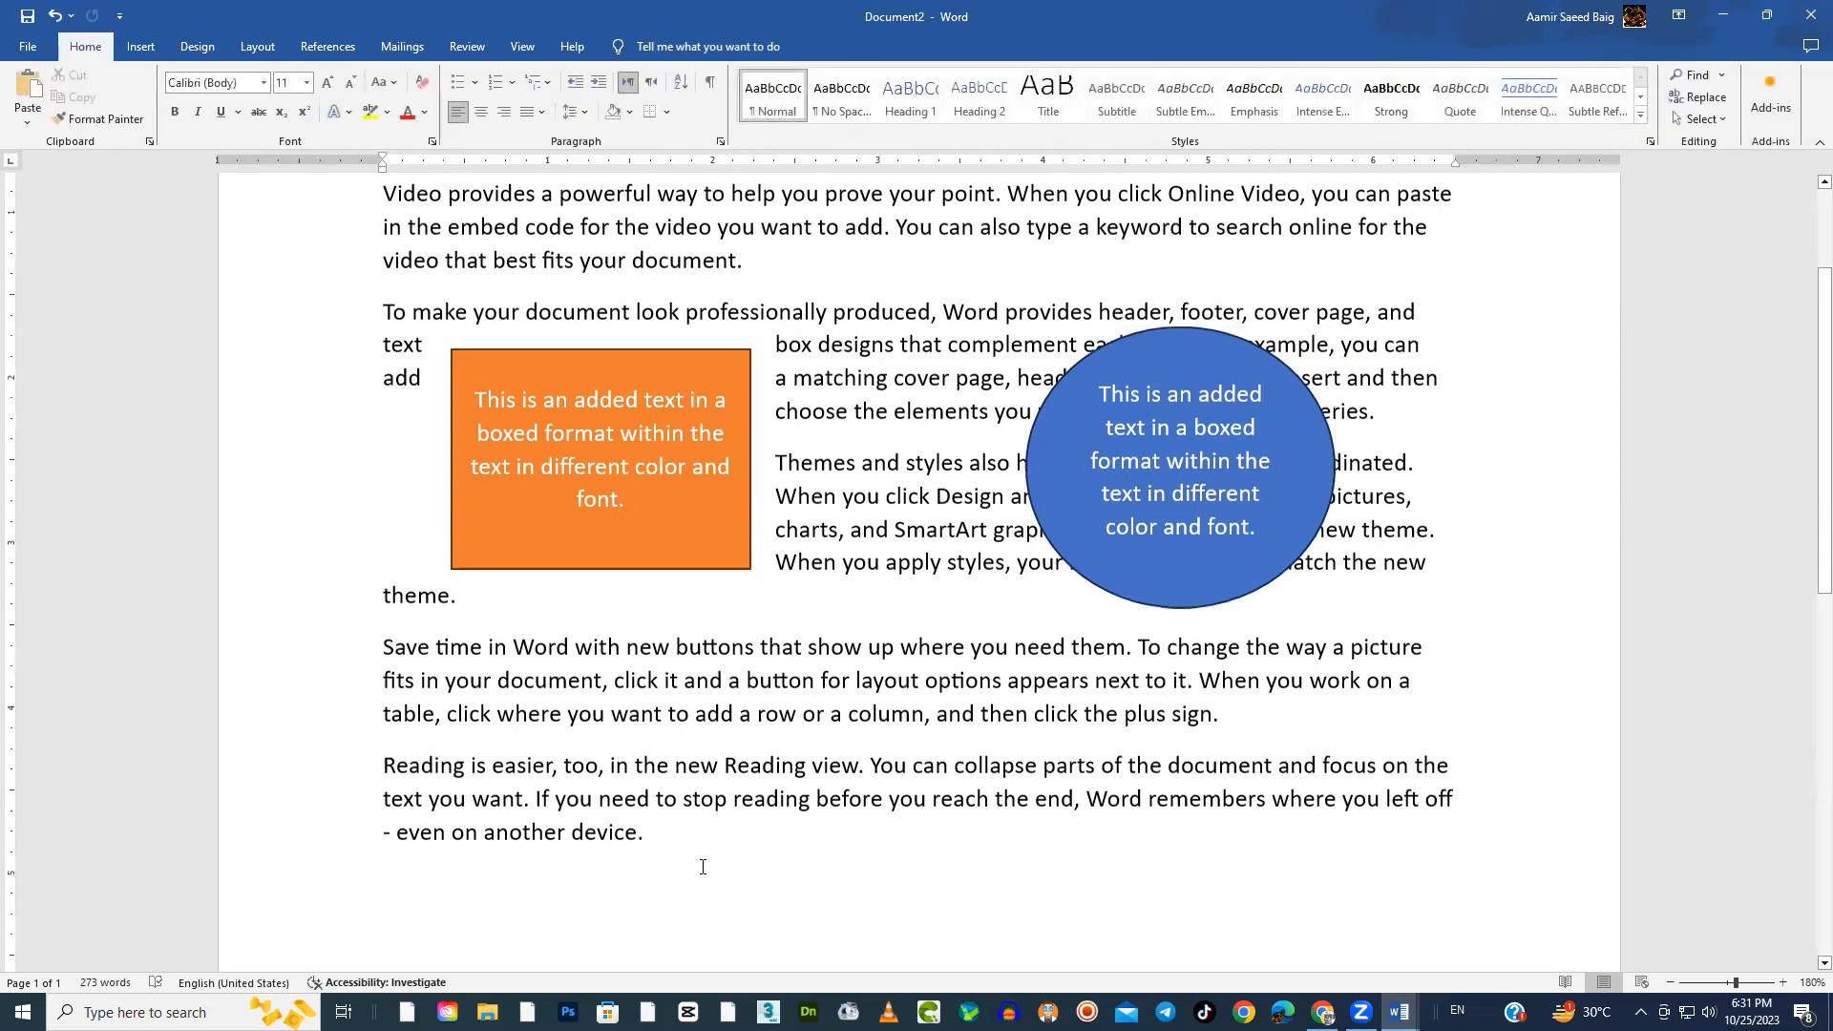
pyautogui.press('Return')
pyautogui.press('Return')
pyautogui.press('Return')
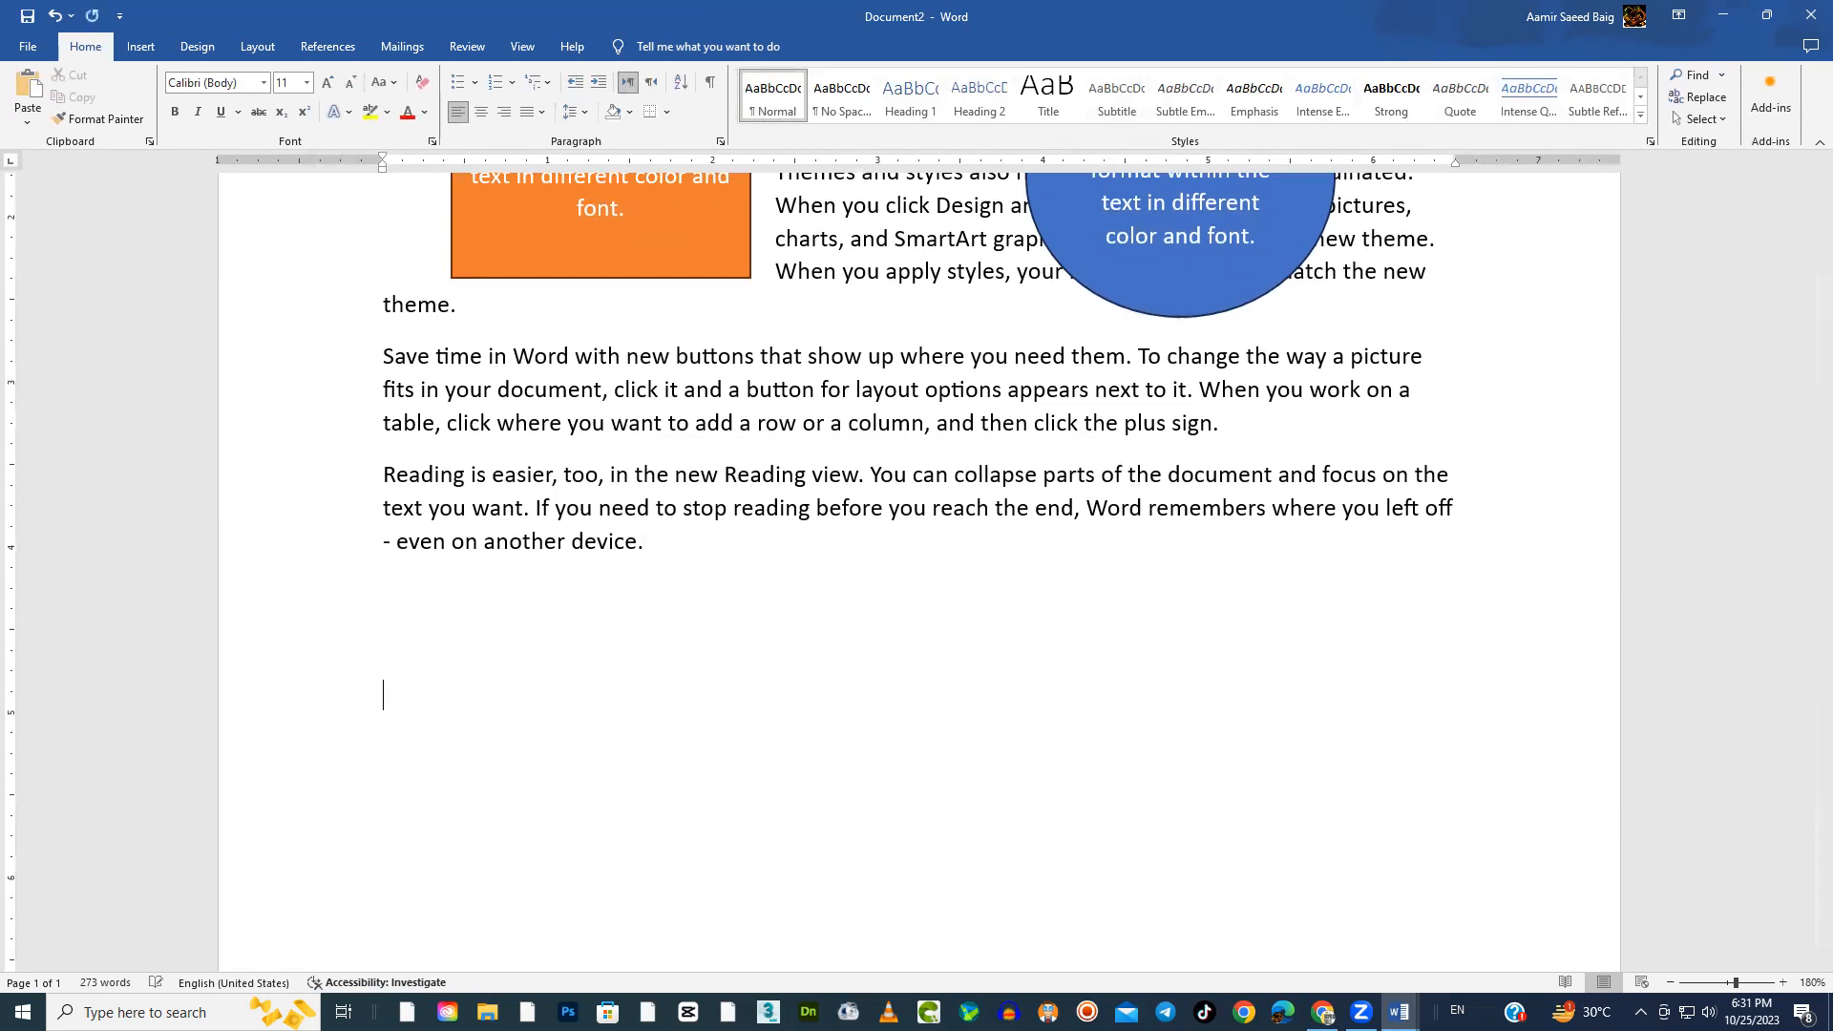
pyautogui.write('CTR')
pyautogui.write('L')
pyautogui.write('+C Copy C')
pyautogui.write('TR')
pyautogui.write('L+V Past')
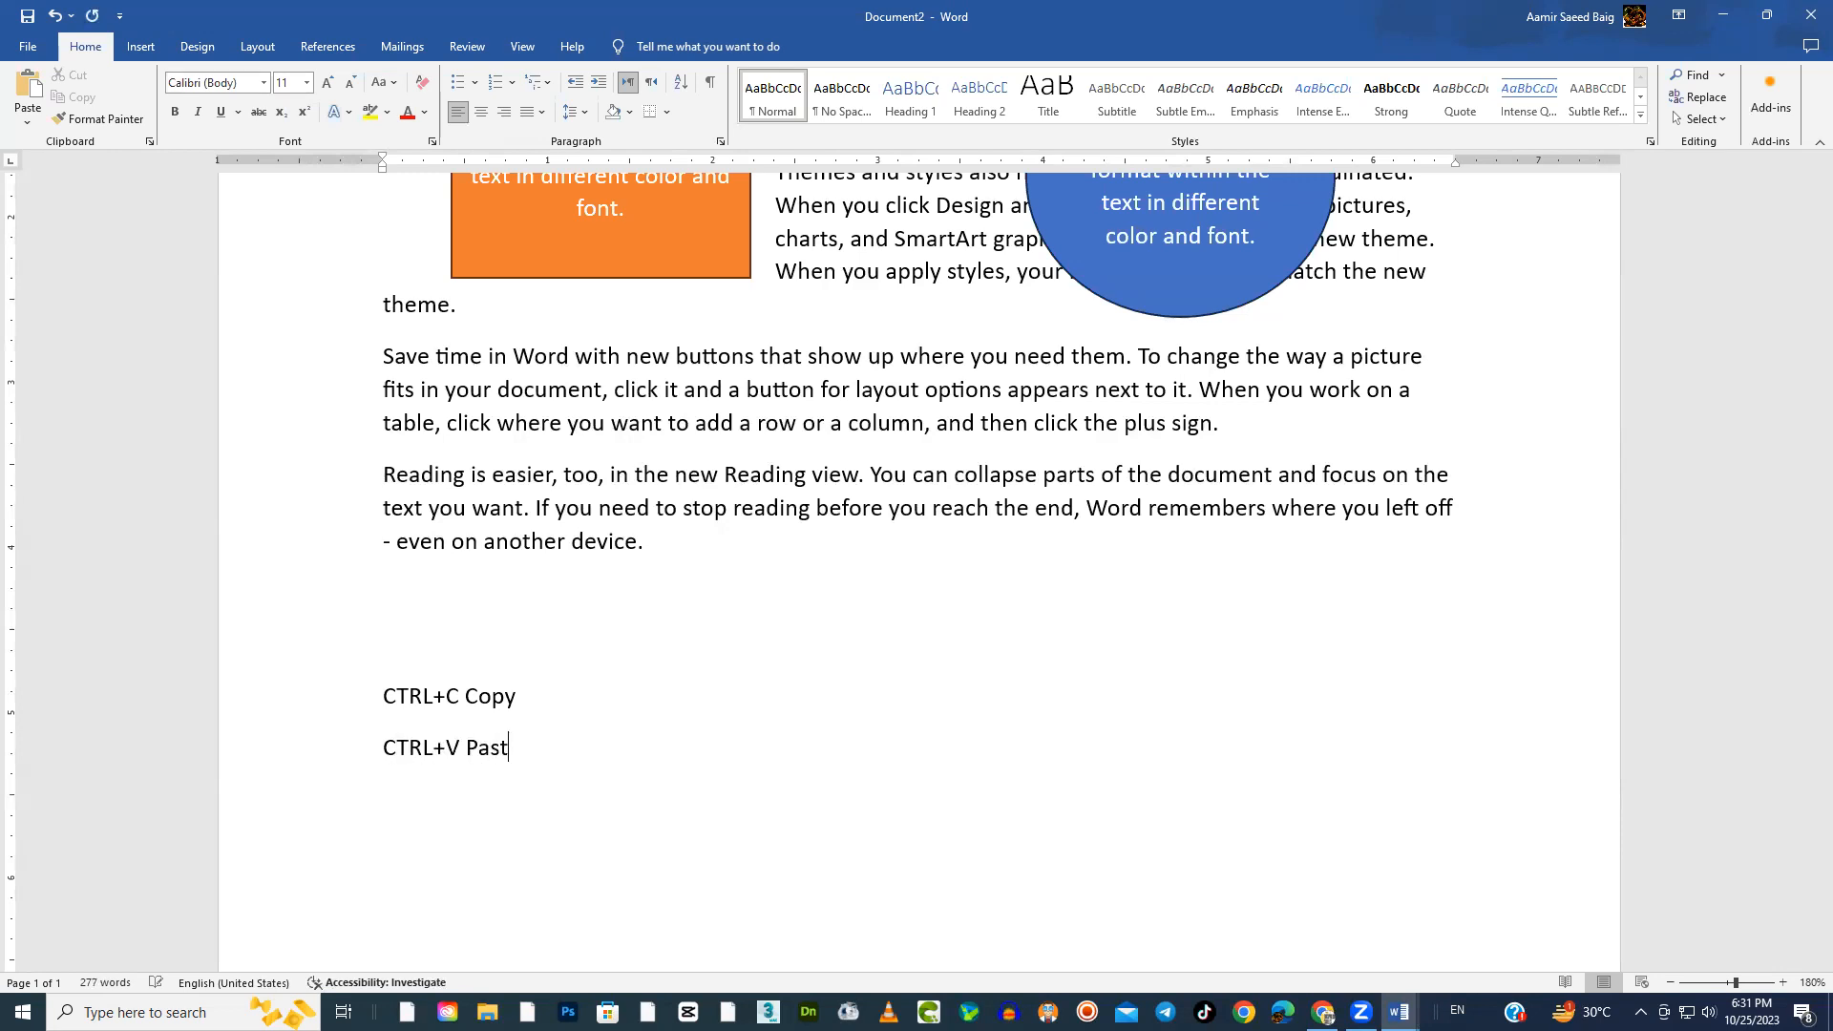
pyautogui.write('e')
pyautogui.moveTo(524, 749); pyautogui.dragTo(465, 696)
pyautogui.click(446, 657)
pyautogui.click(655, 827)
# Select all the text in the orange rectangle and change its font color to yellow
pyautogui.scroll(1, 669, 829)
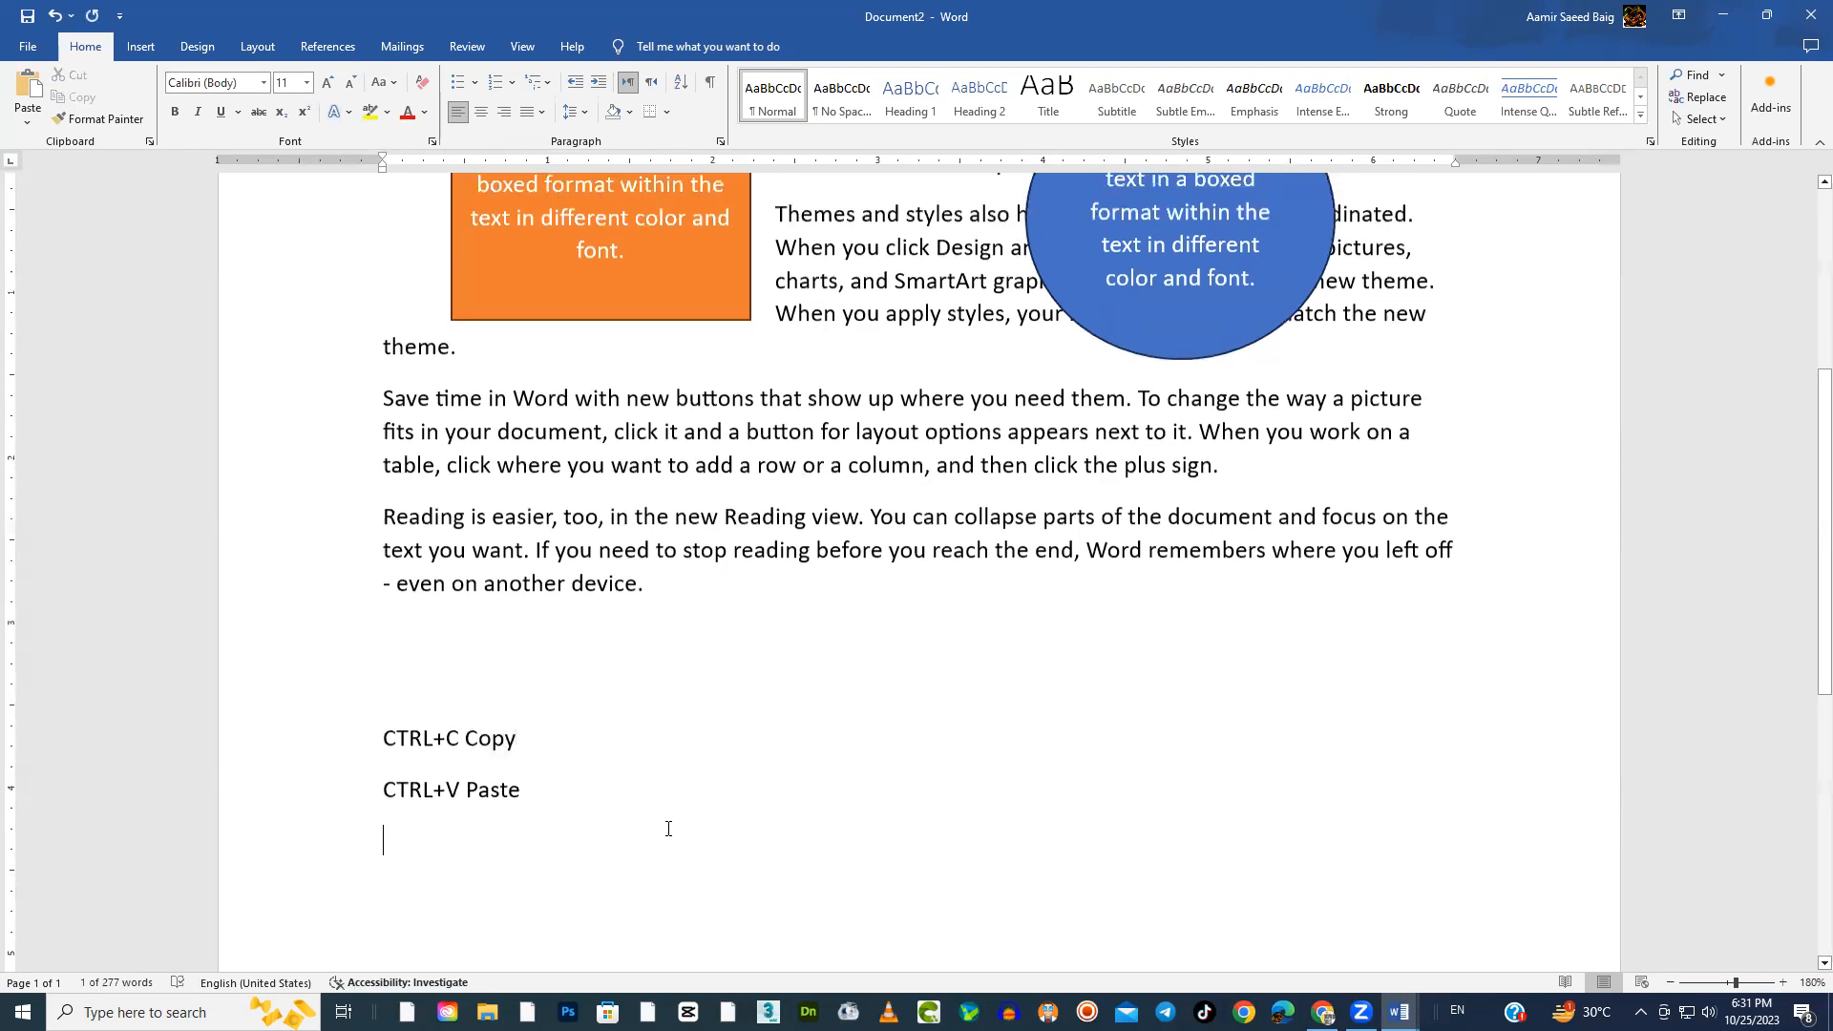
pyautogui.scroll(4, 598, 664)
pyautogui.moveTo(611, 609)
pyautogui.mouseDown()
pyautogui.moveTo(573, 544)
pyautogui.moveTo(496, 510)
pyautogui.mouseUp()
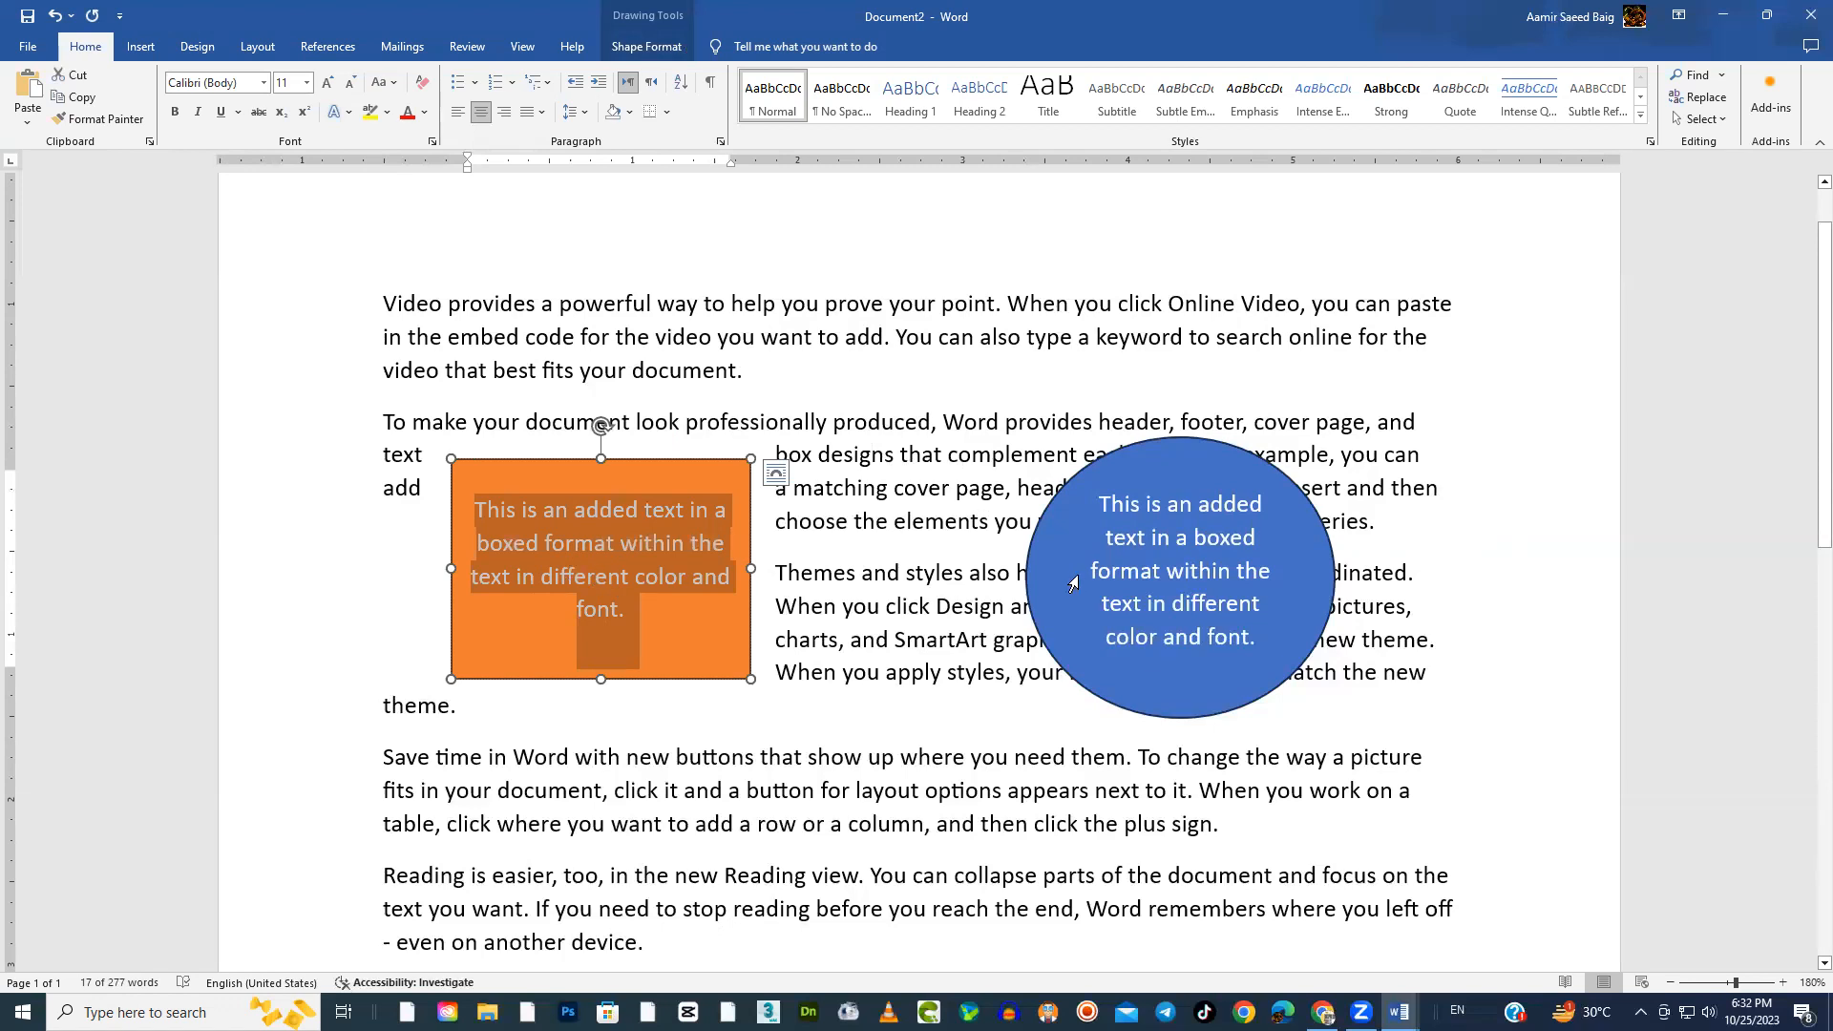
pyautogui.click(914, 644)
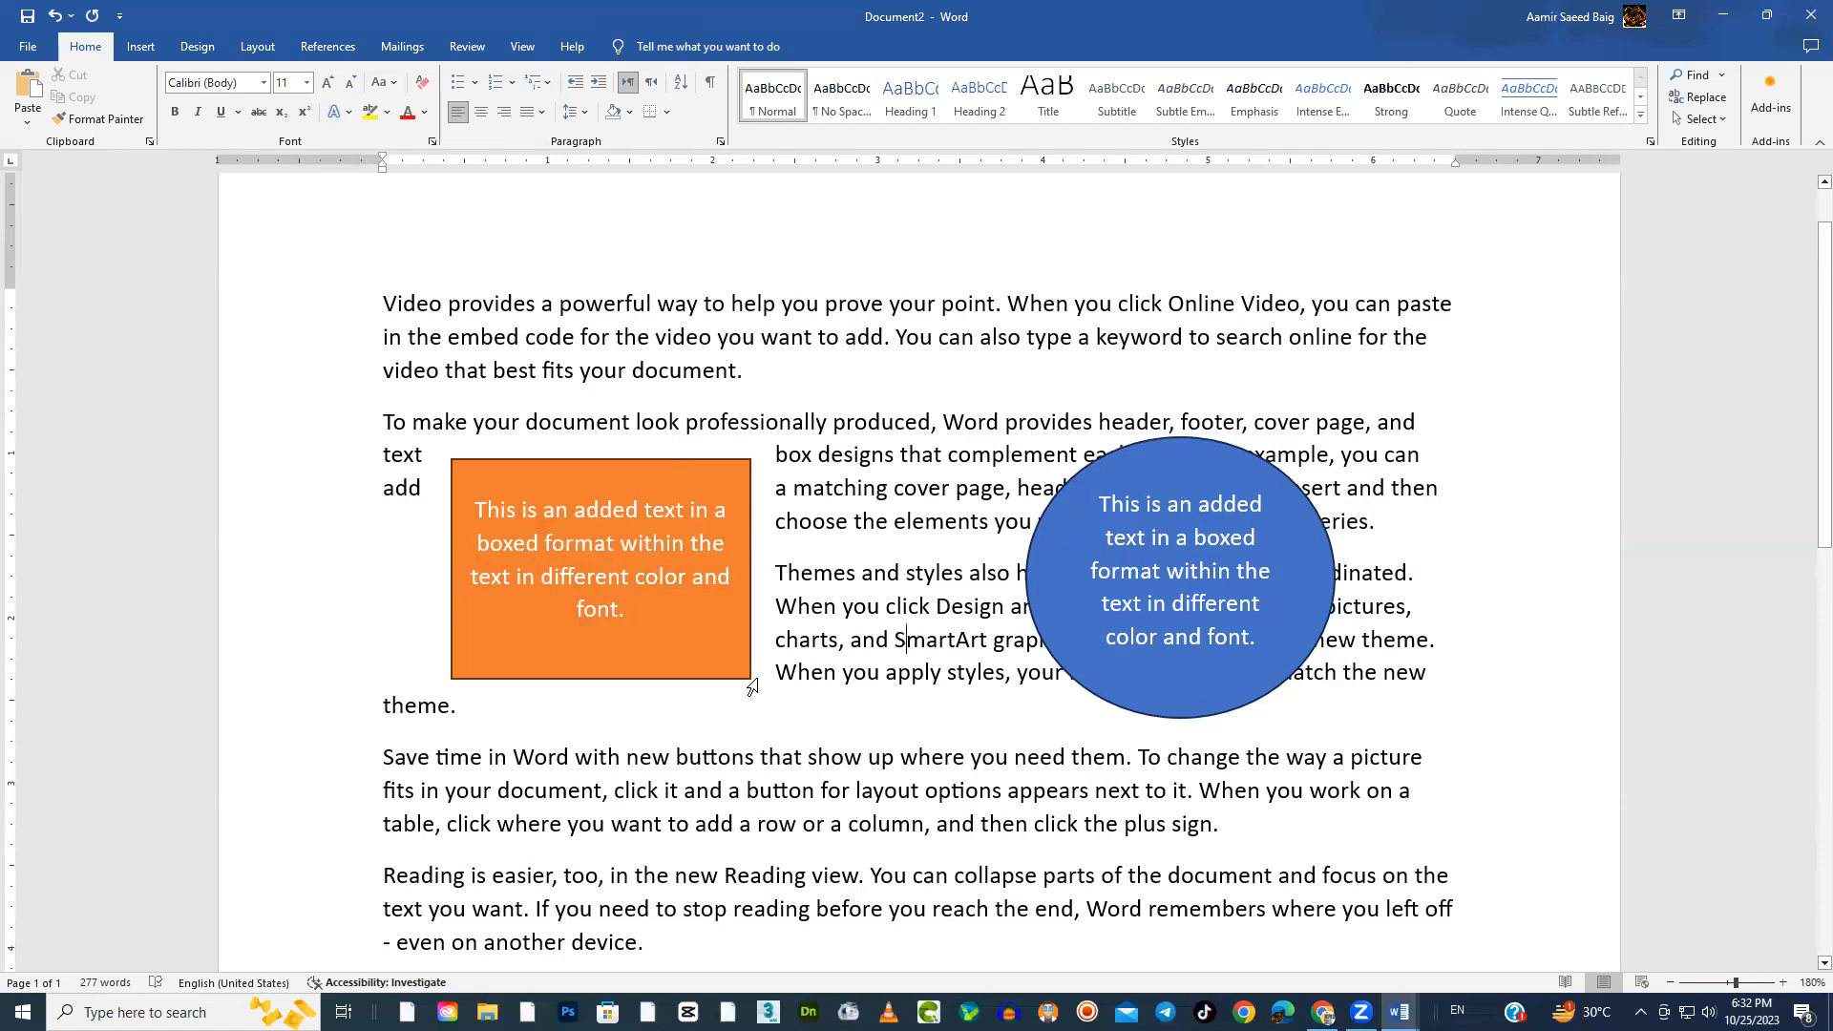
pyautogui.click(602, 576)
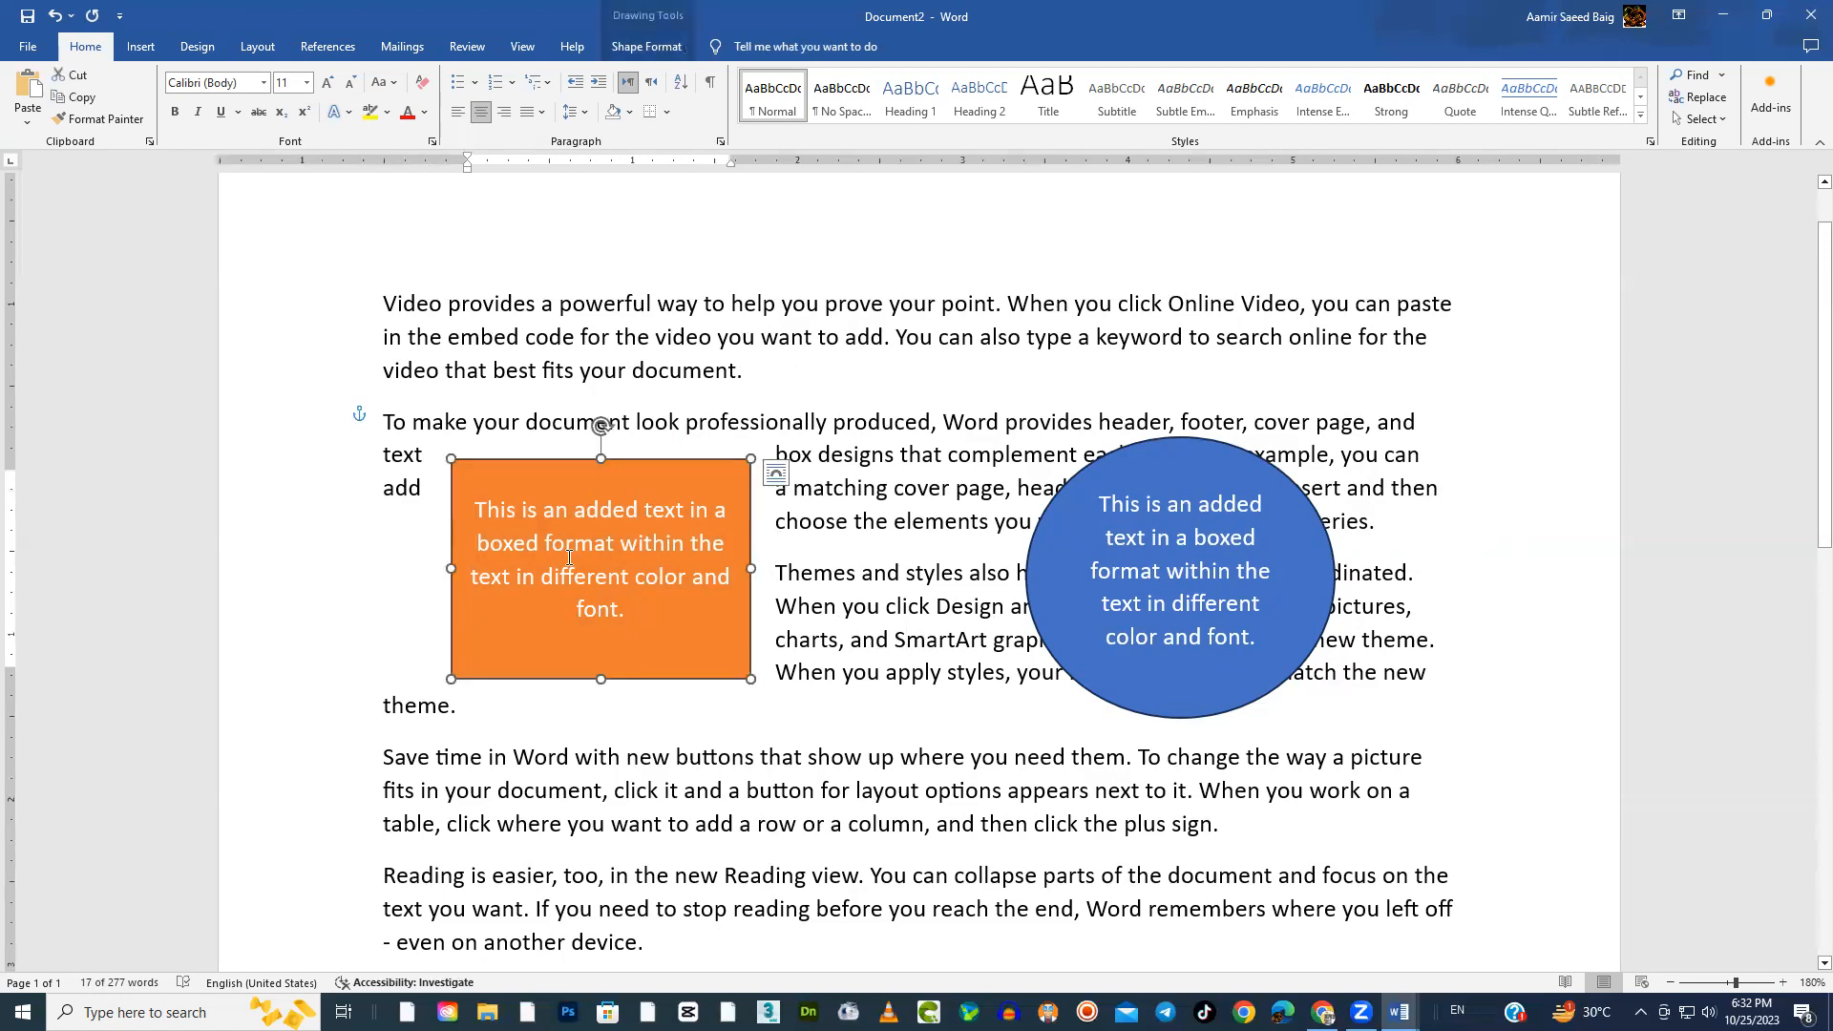
pyautogui.moveTo(630, 613); pyautogui.dragTo(489, 512)
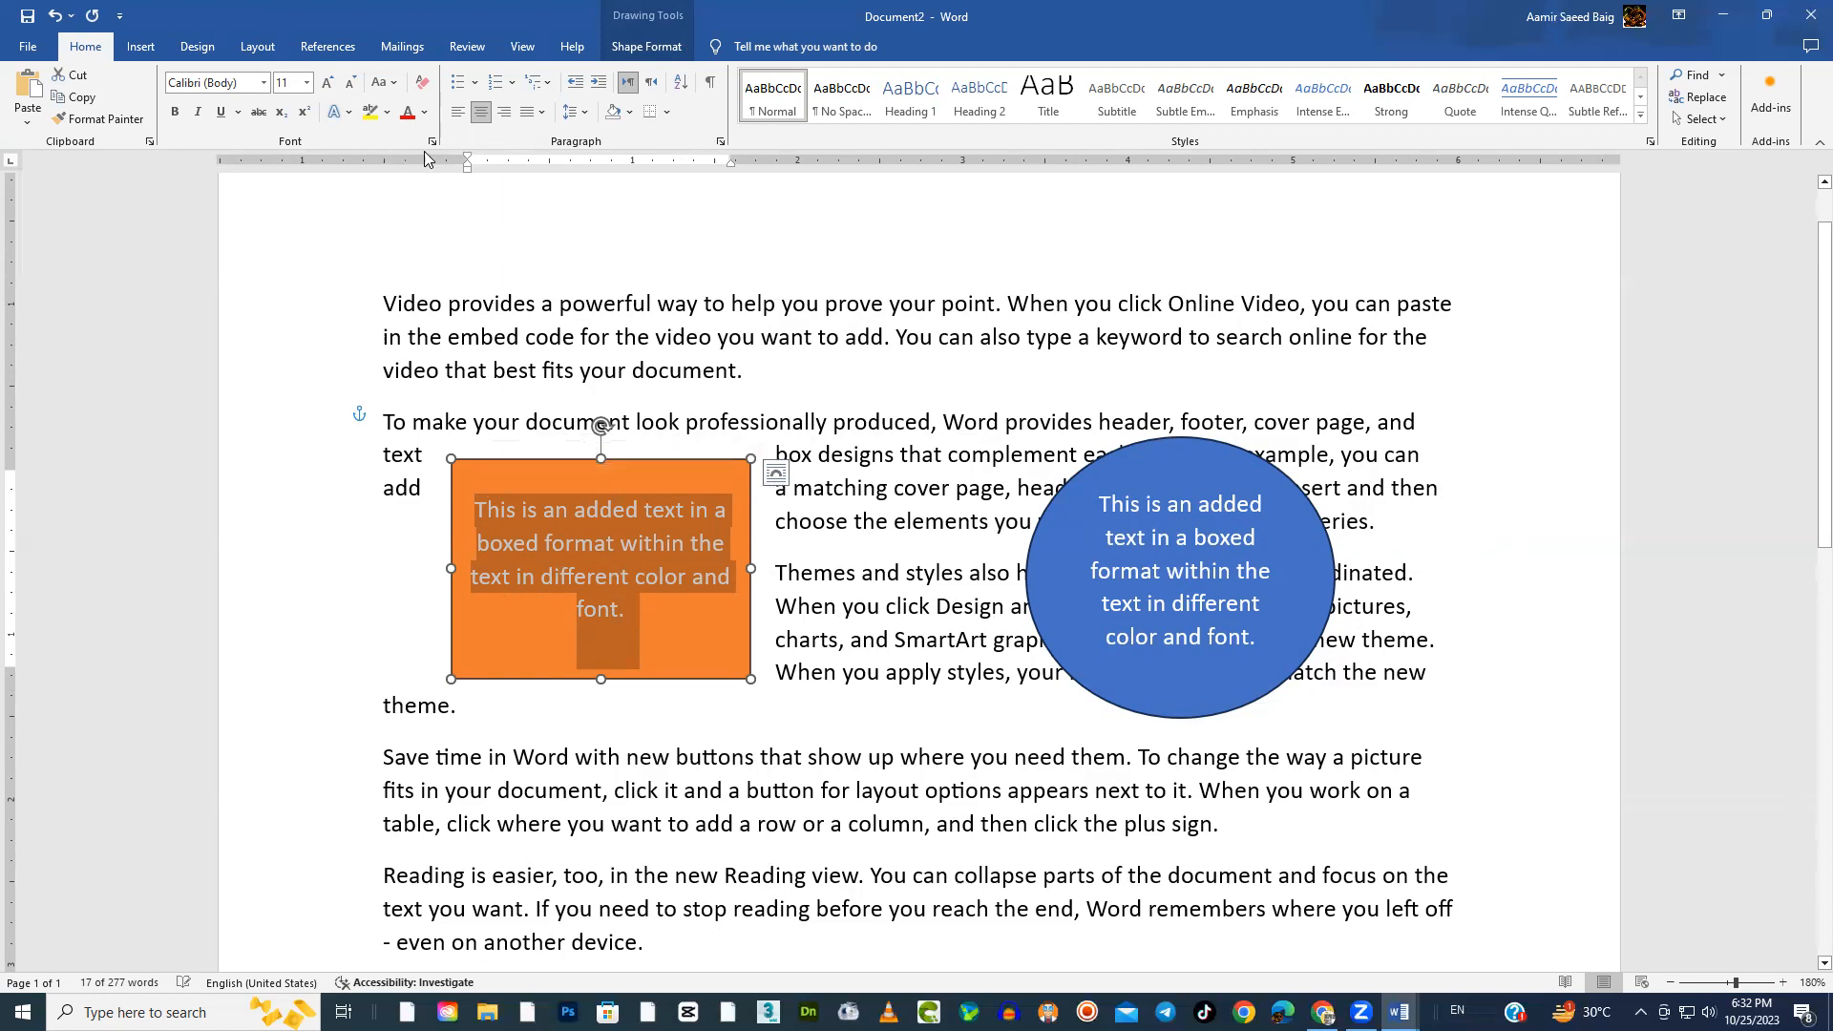
pyautogui.click(407, 112)
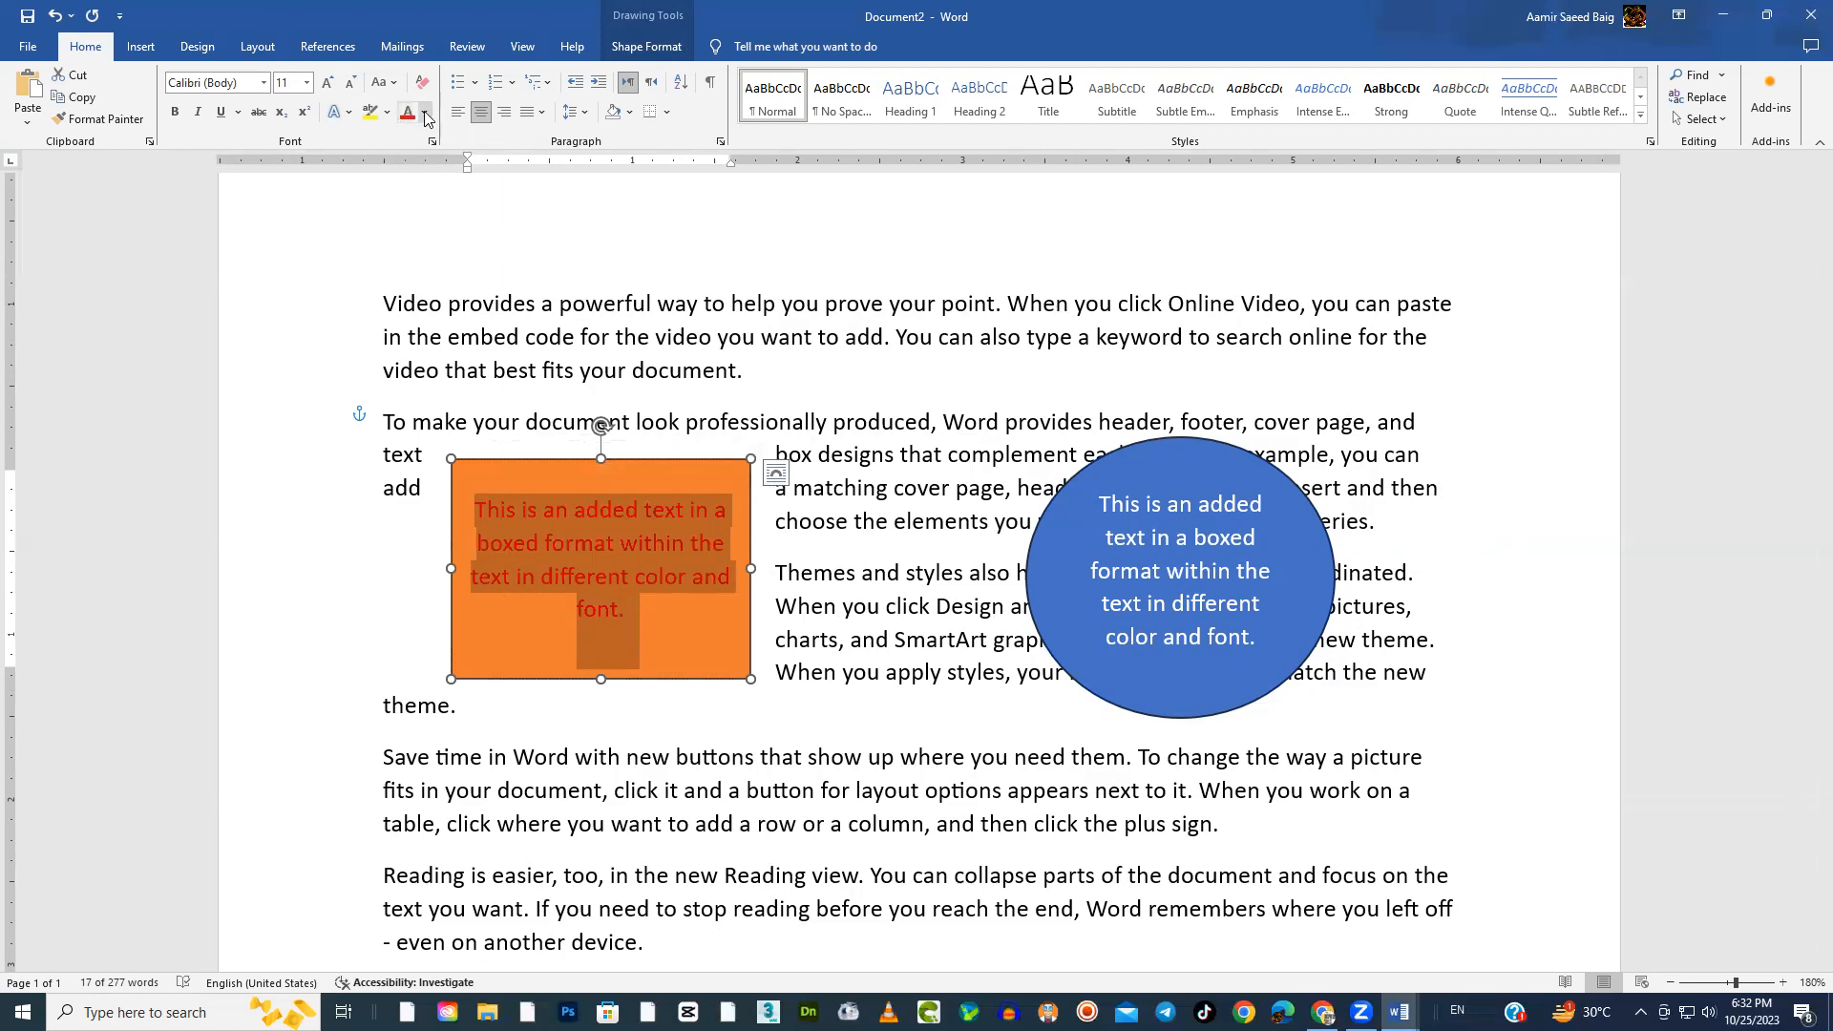
pyautogui.click(425, 112)
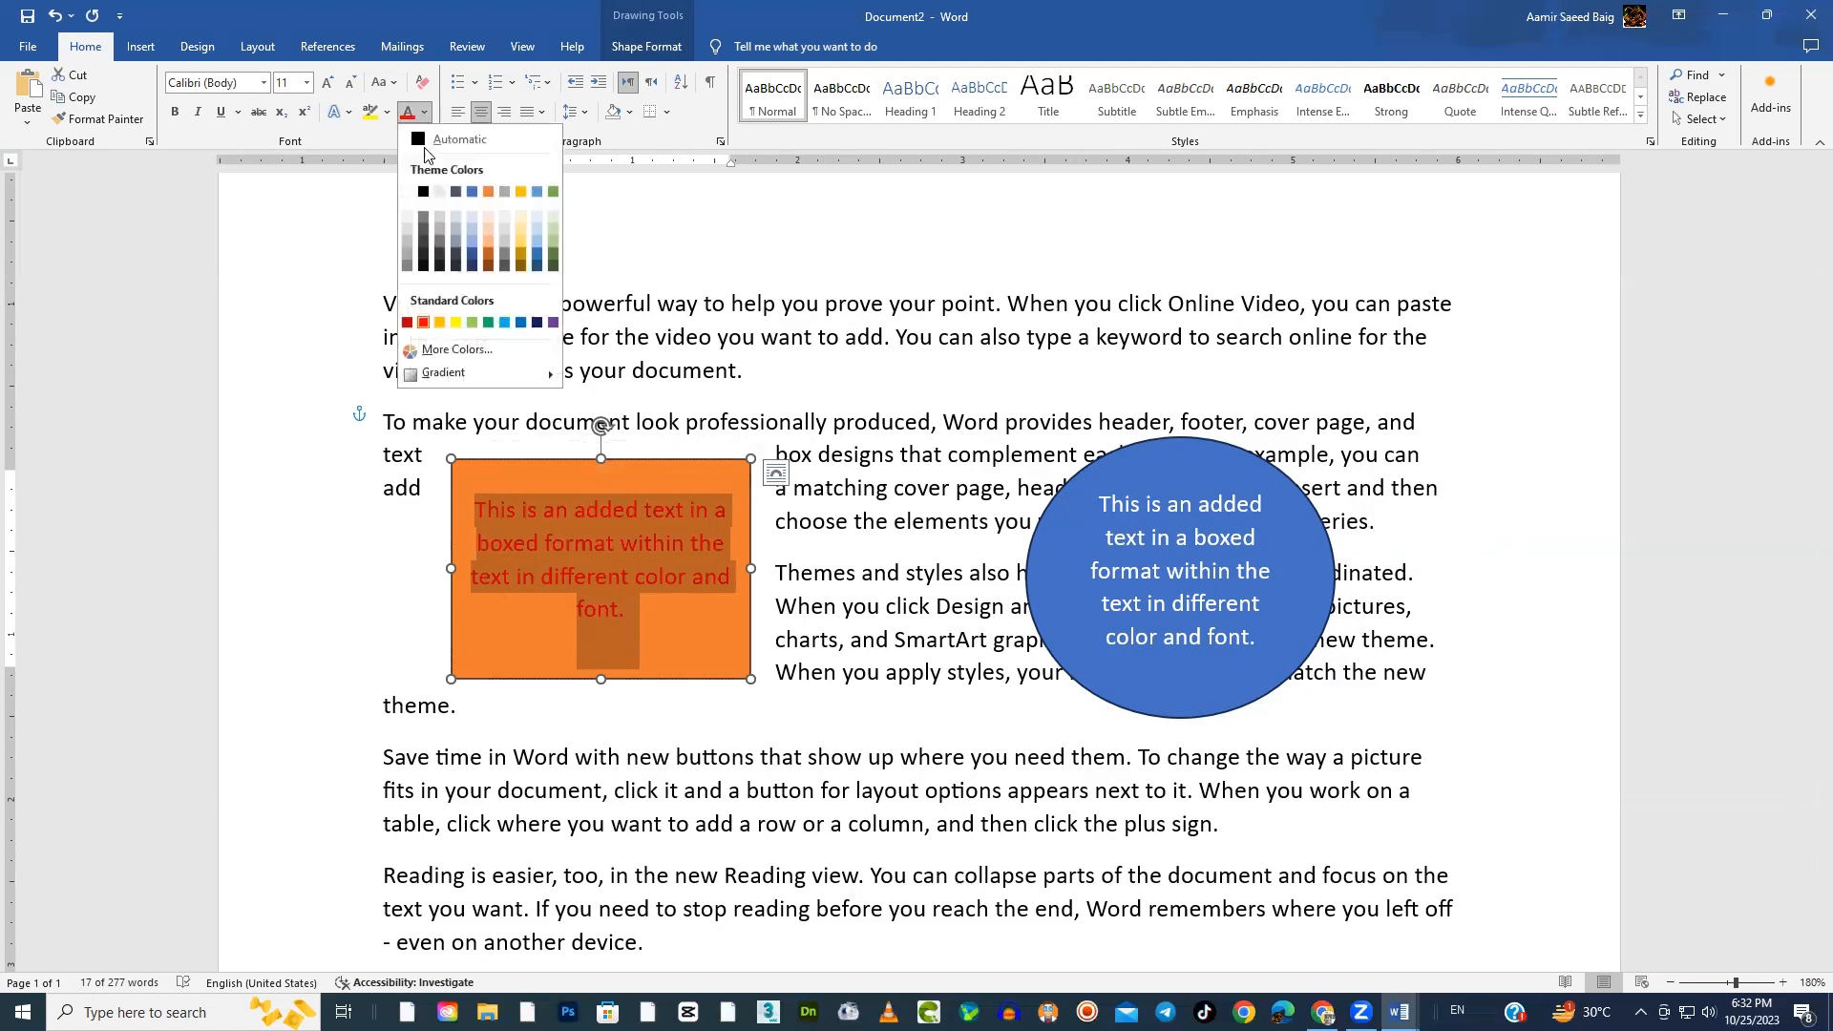
pyautogui.click(458, 324)
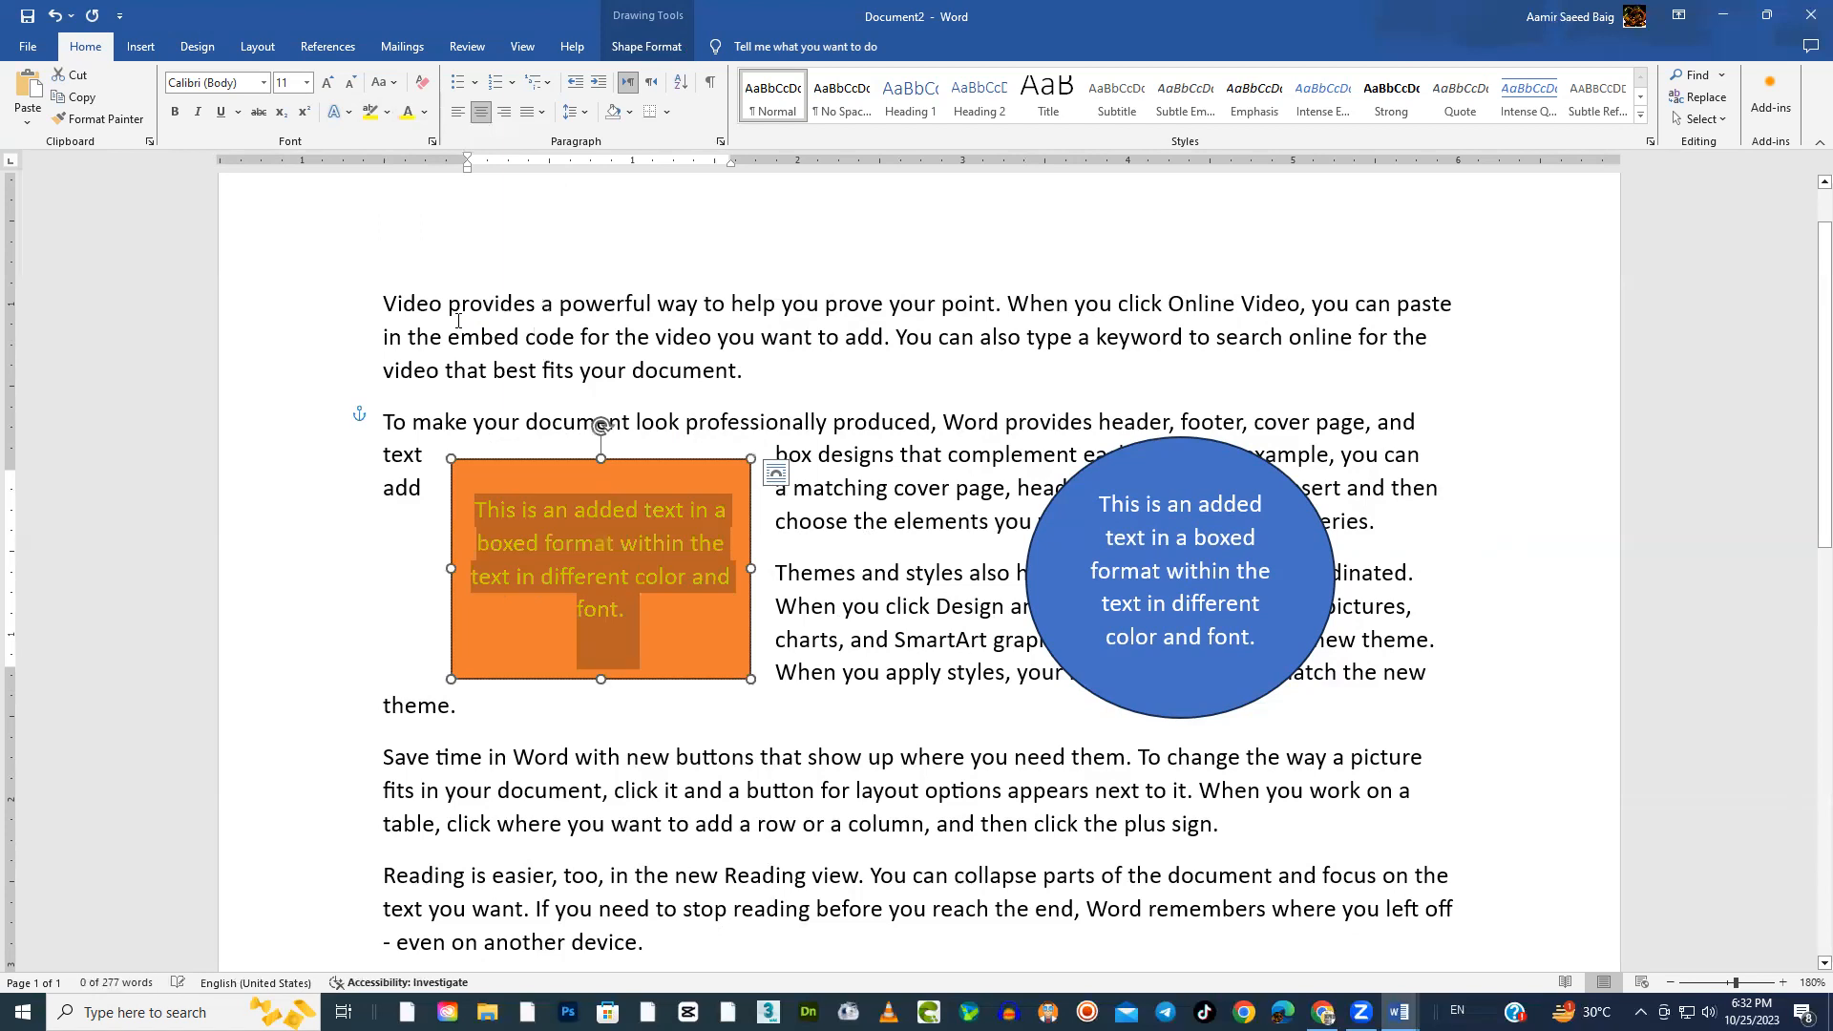
# Make the orange rectangle's text bold and italic, and apply the black text effect with a white outline and blue shadow
pyautogui.click(175, 112)
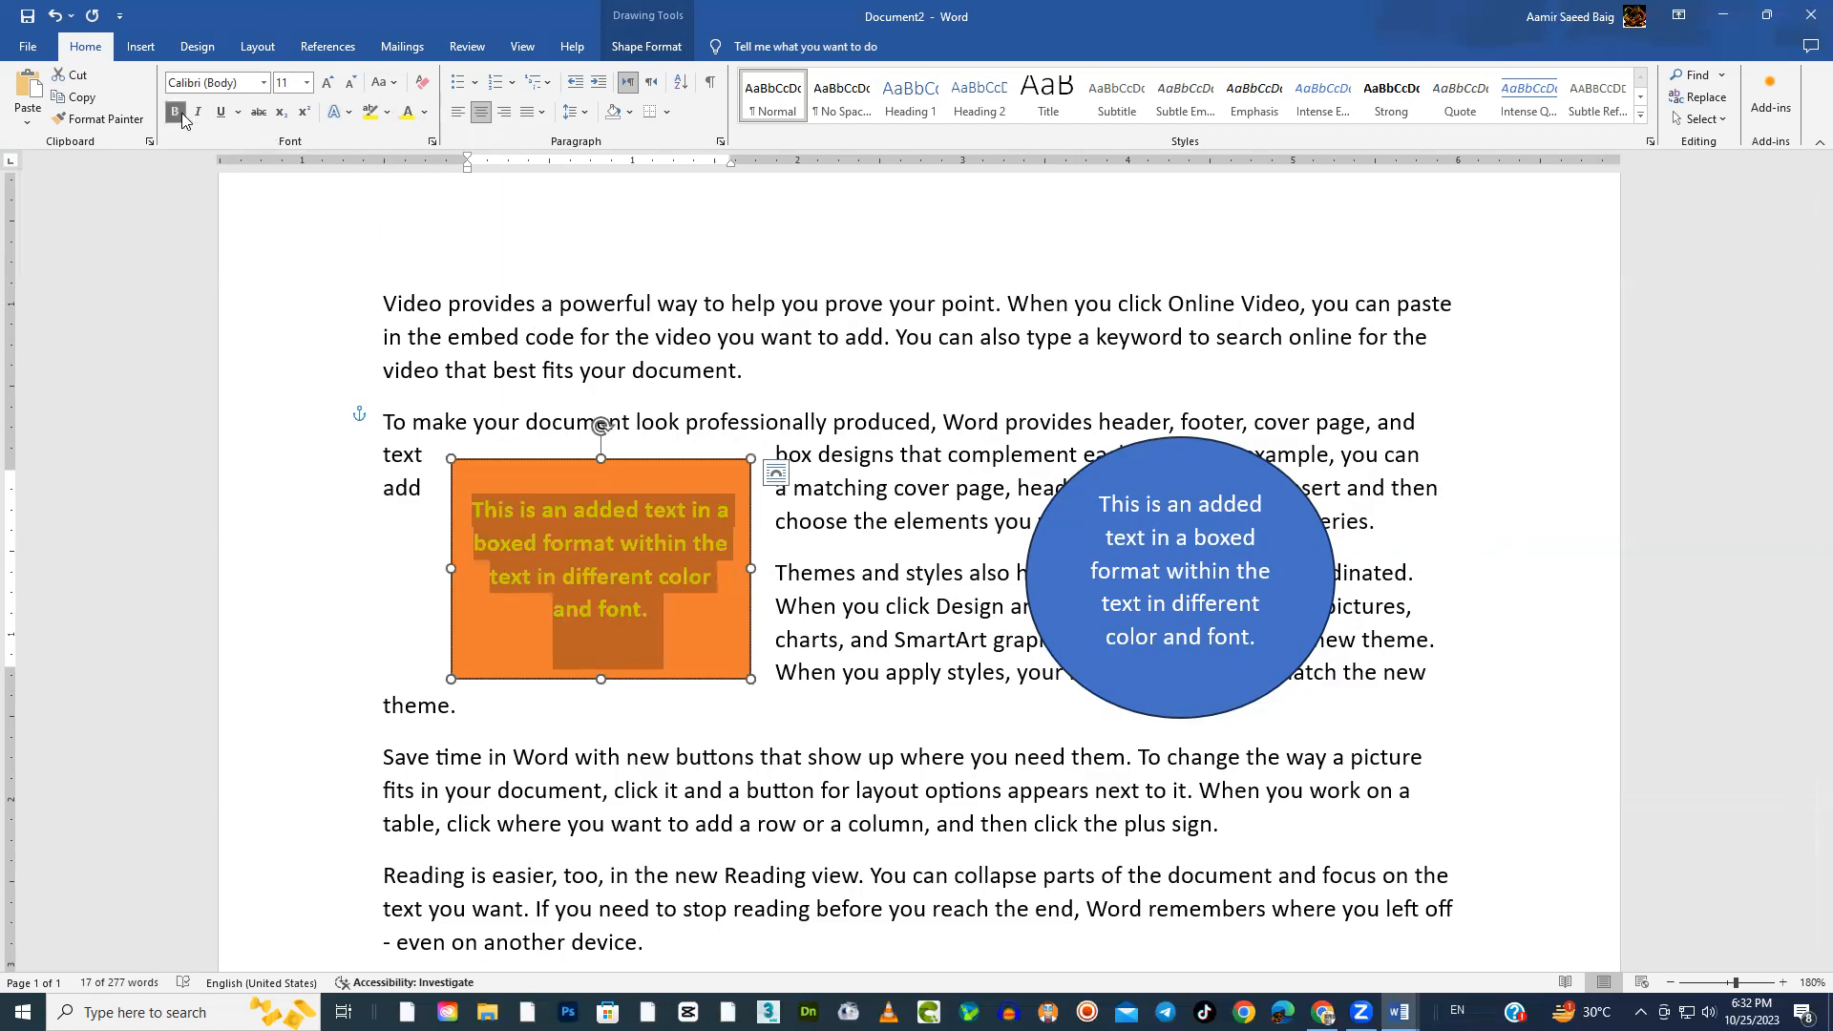
pyautogui.click(198, 112)
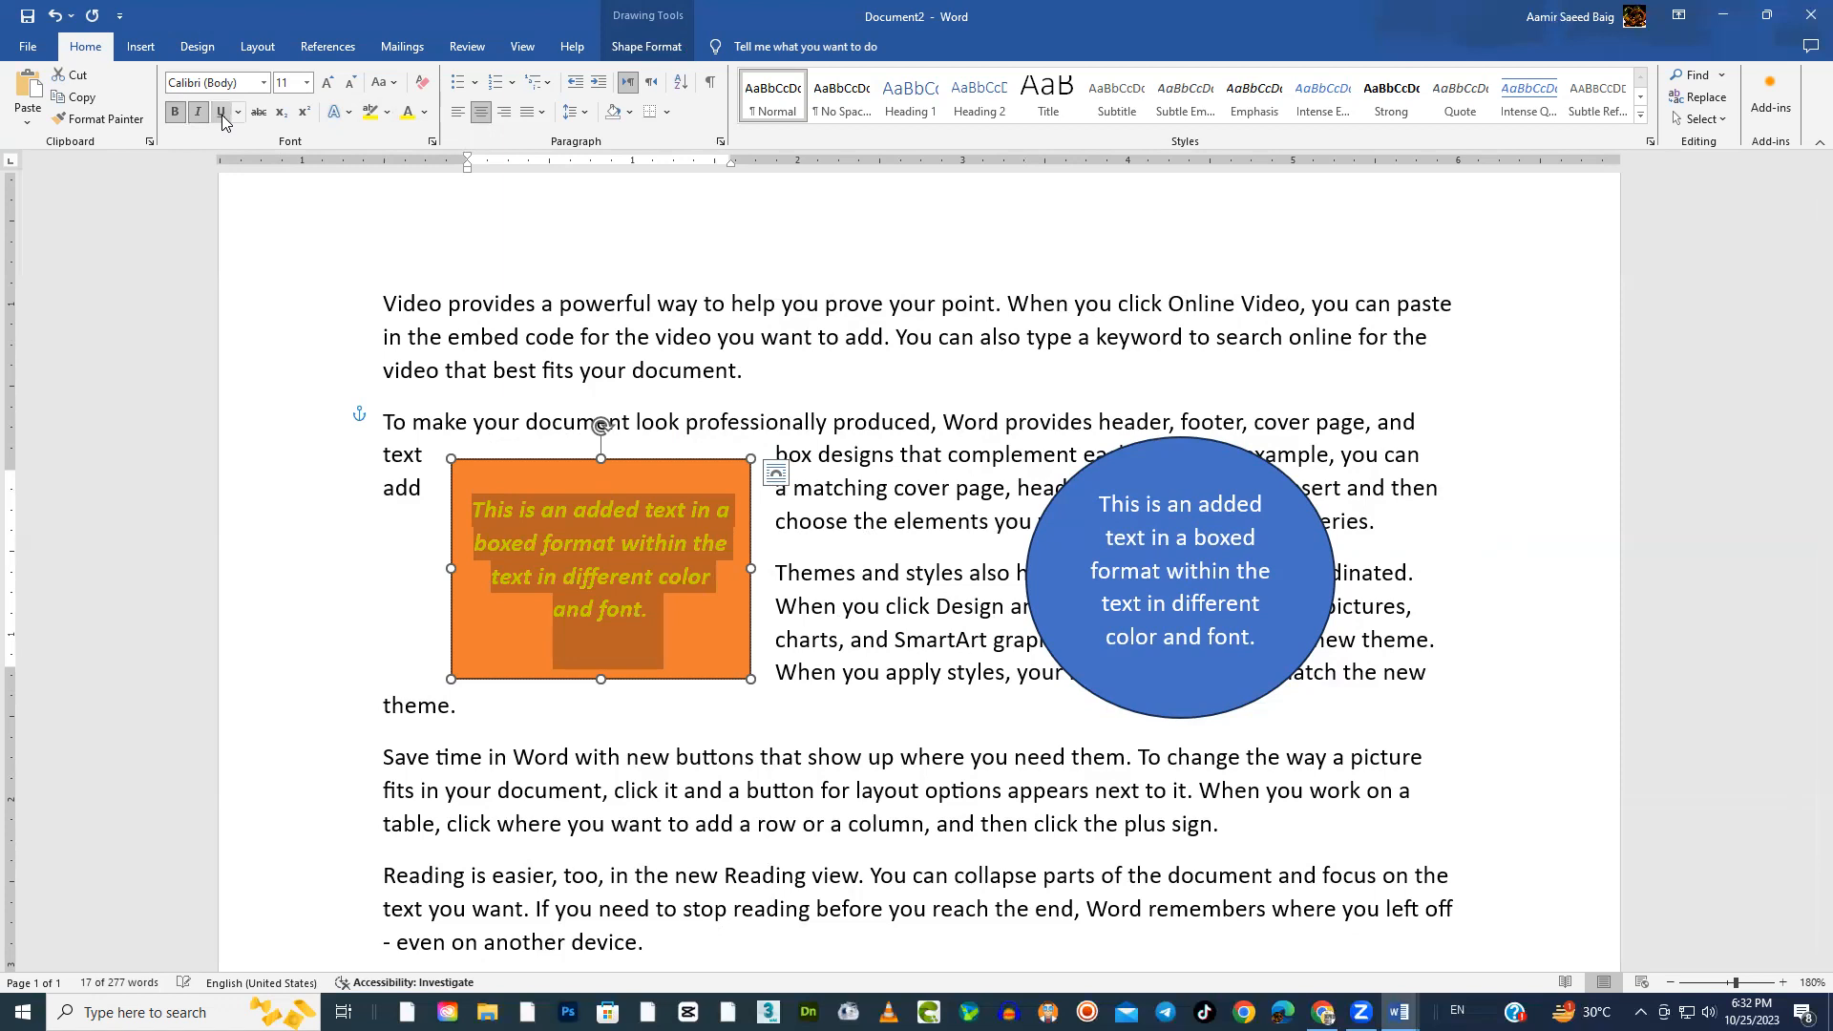
pyautogui.click(349, 112)
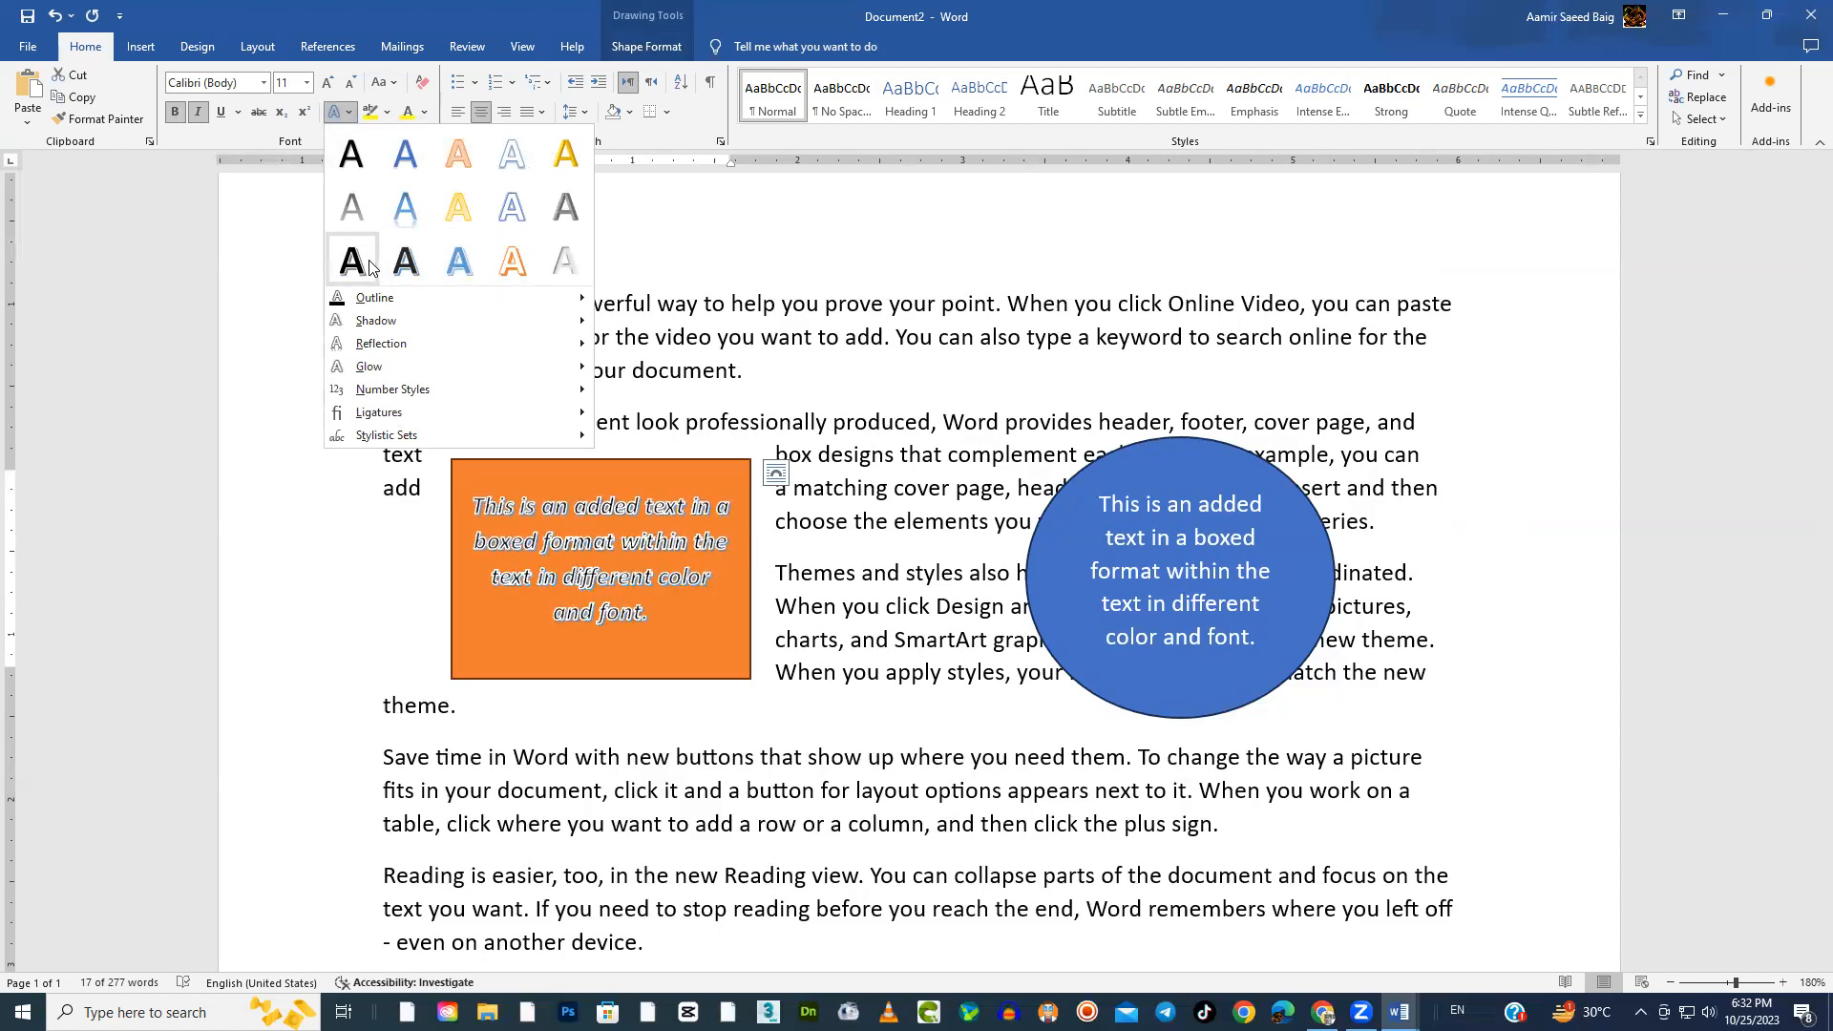
pyautogui.click(407, 260)
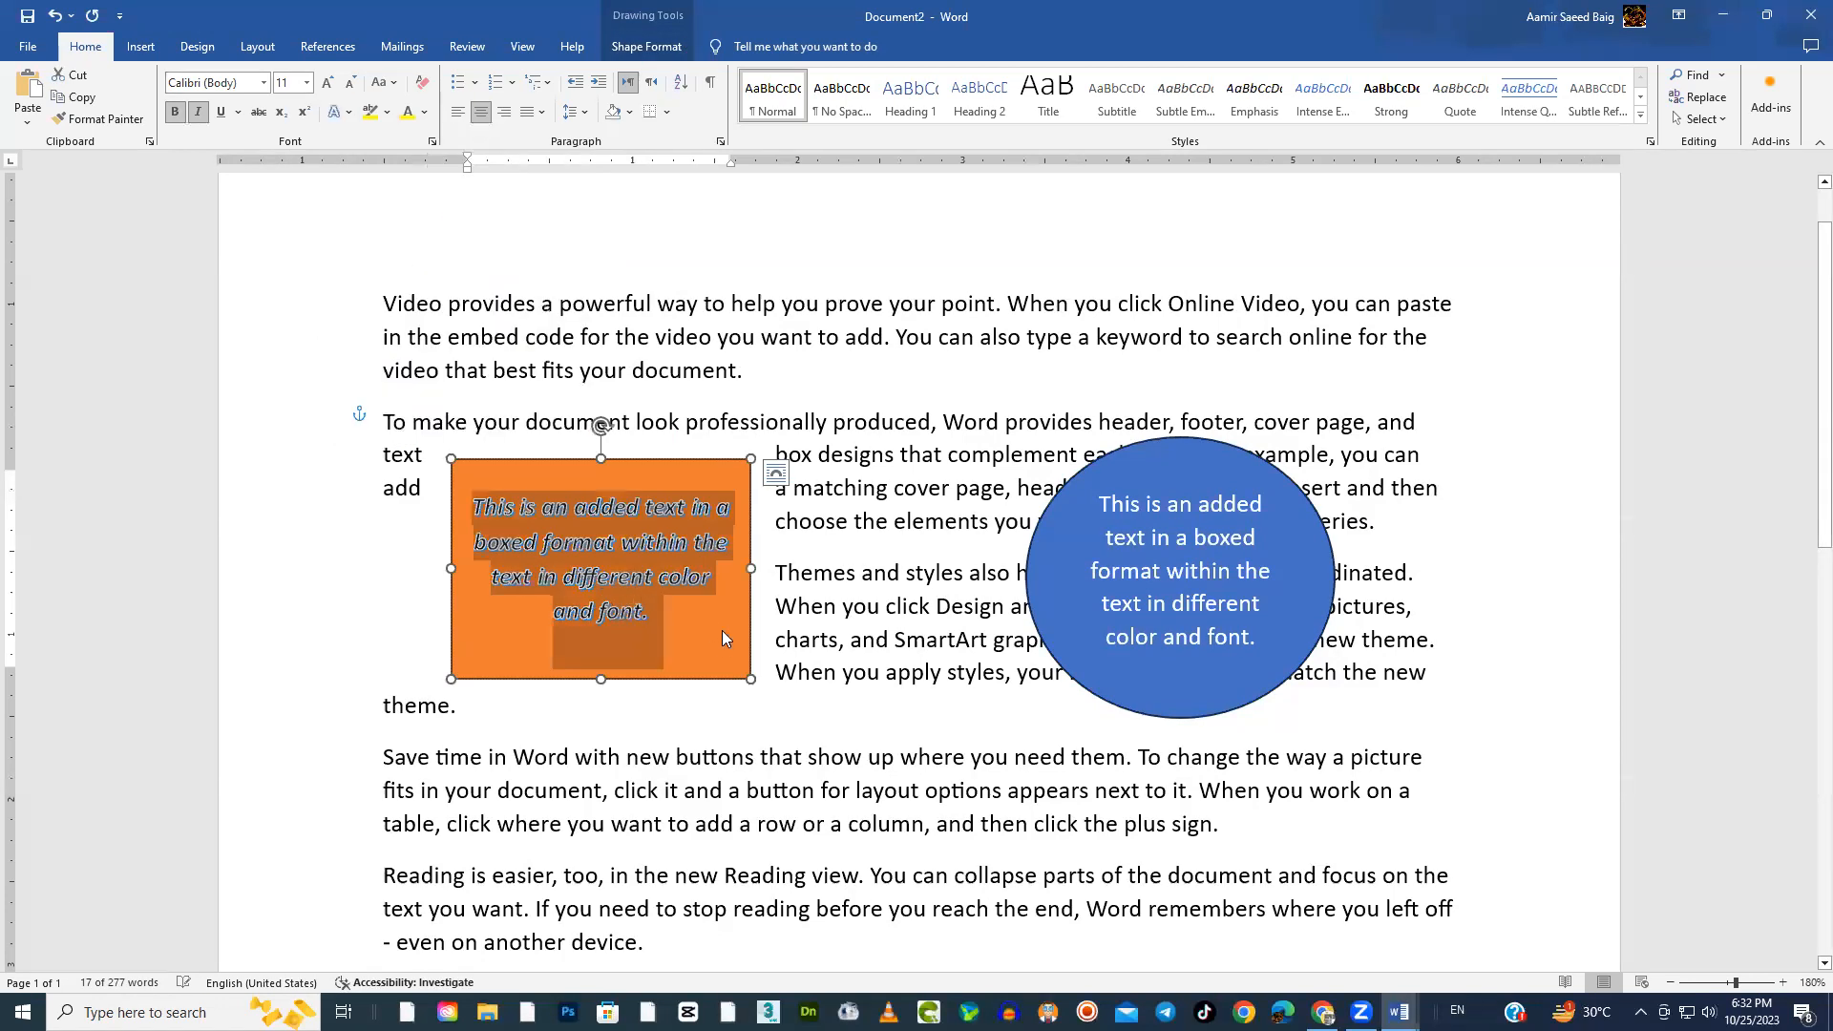
# Resize the orange rectangle to about 1.25" high and 2.08" wide, and shift the blue circle slightly up and to the right
pyautogui.moveTo(751, 677); pyautogui.dragTo(796, 665)
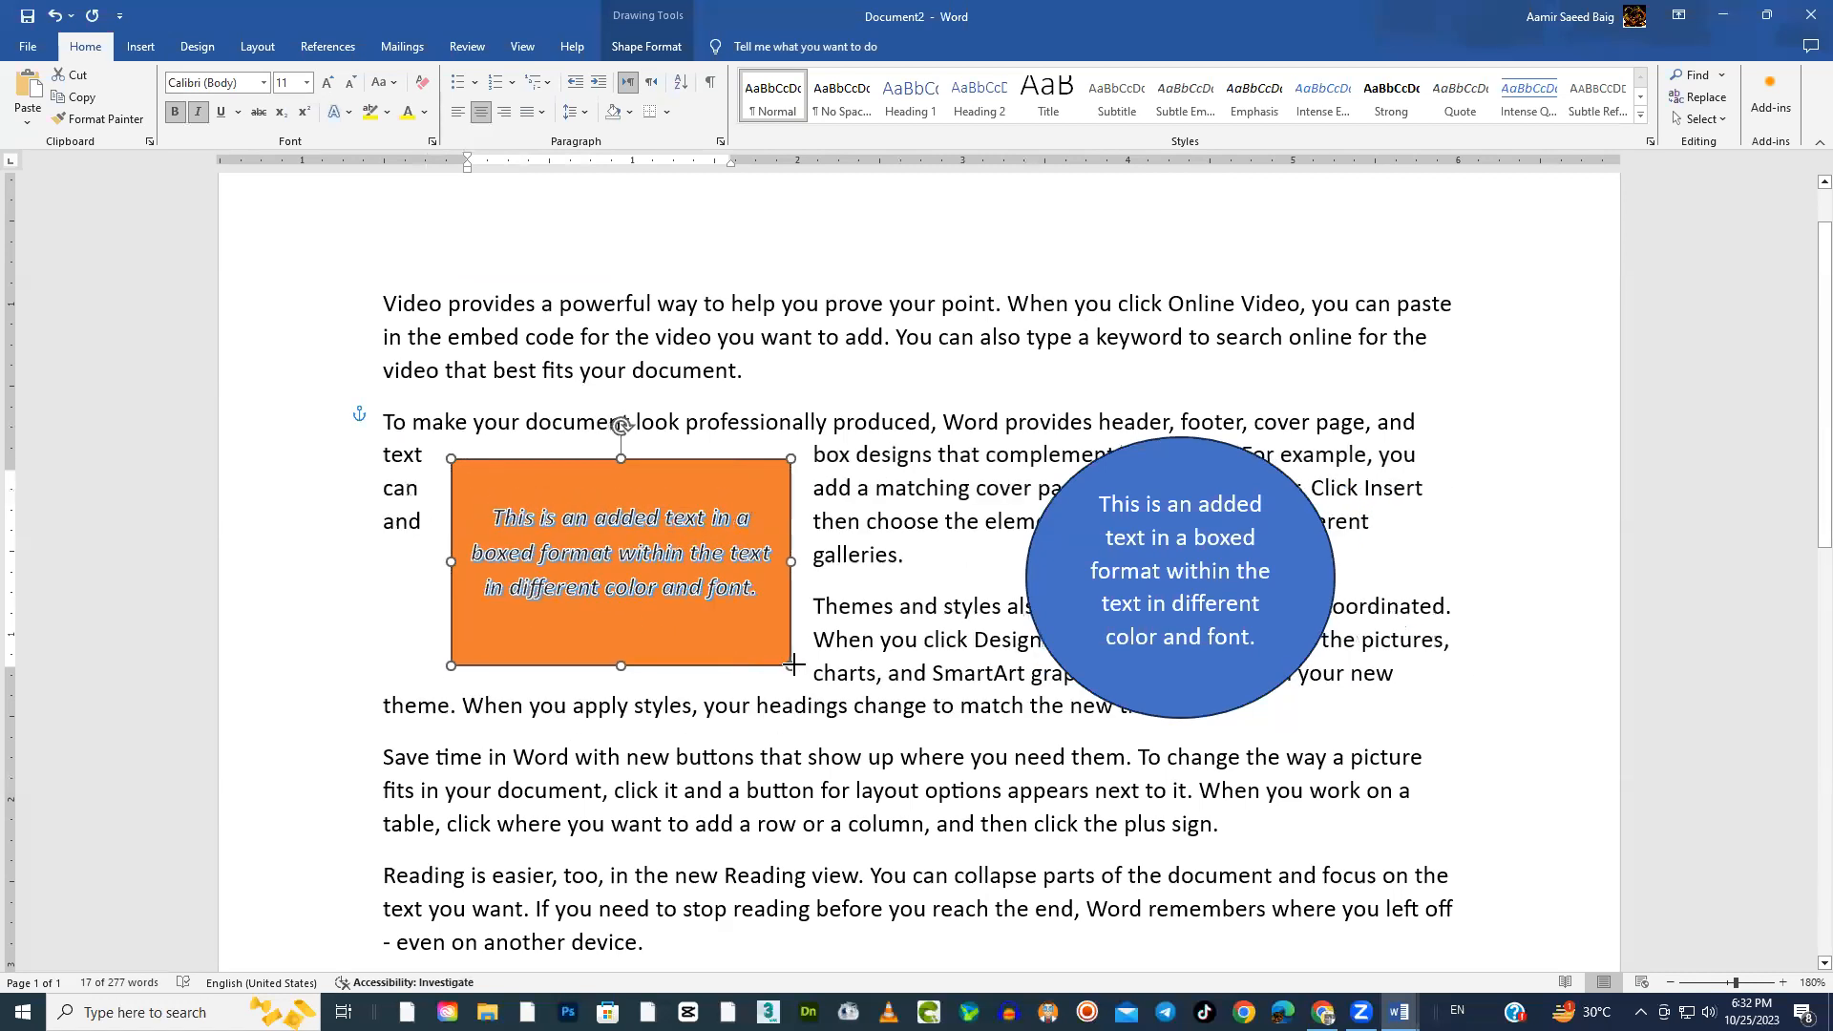
pyautogui.scroll(-1, 900, 652)
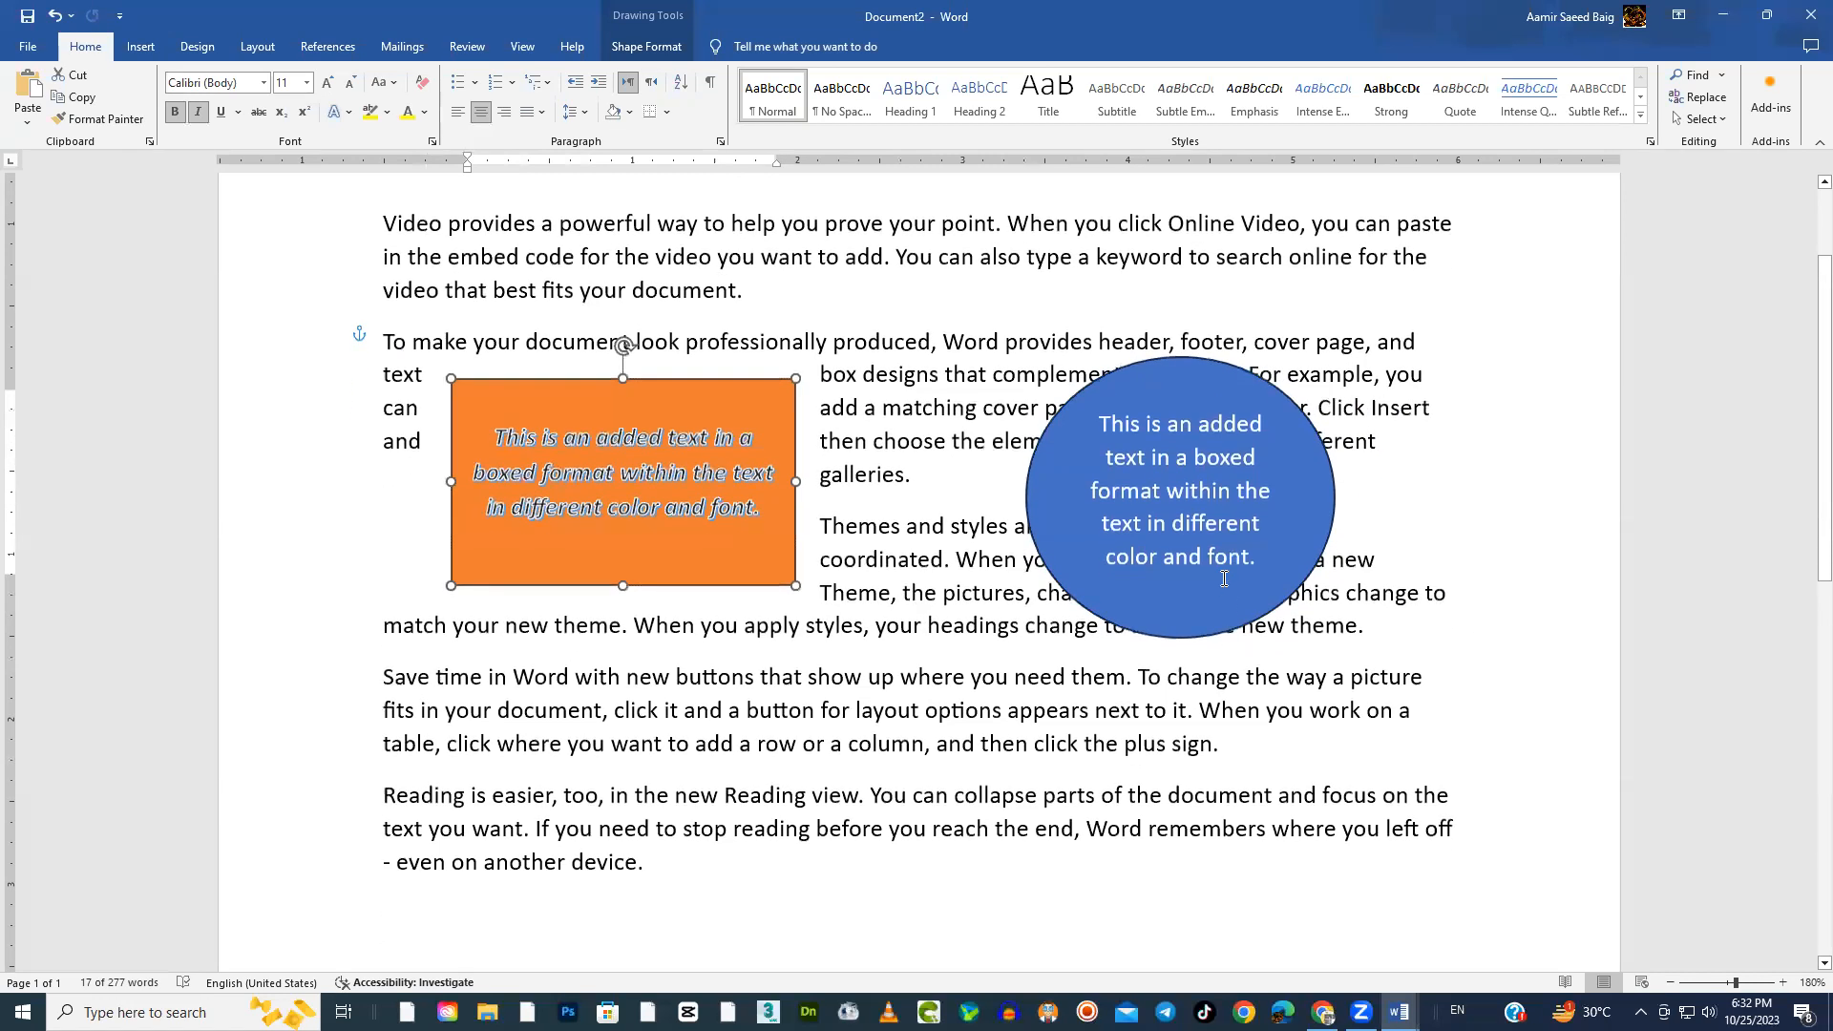
pyautogui.moveTo(1238, 623); pyautogui.dragTo(1280, 595)
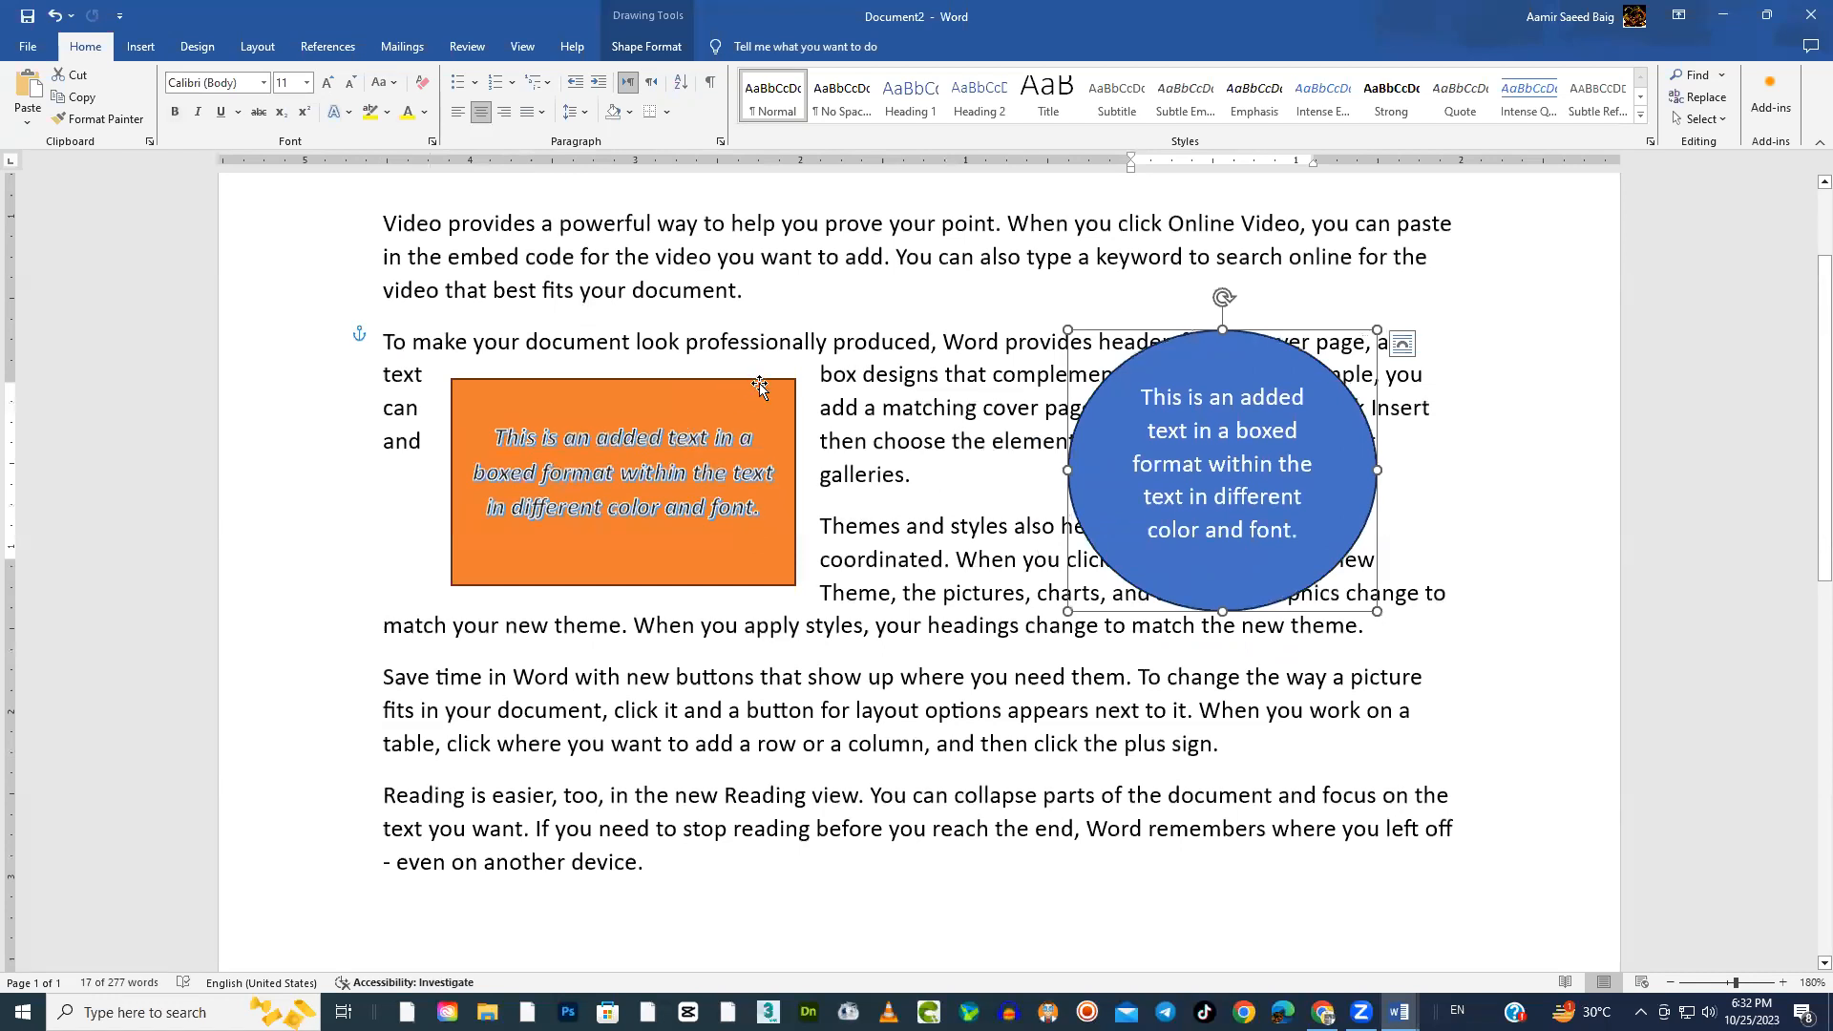
# Review the layout options and text wrapping choices available for the orange rectangle
pyautogui.click(760, 383)
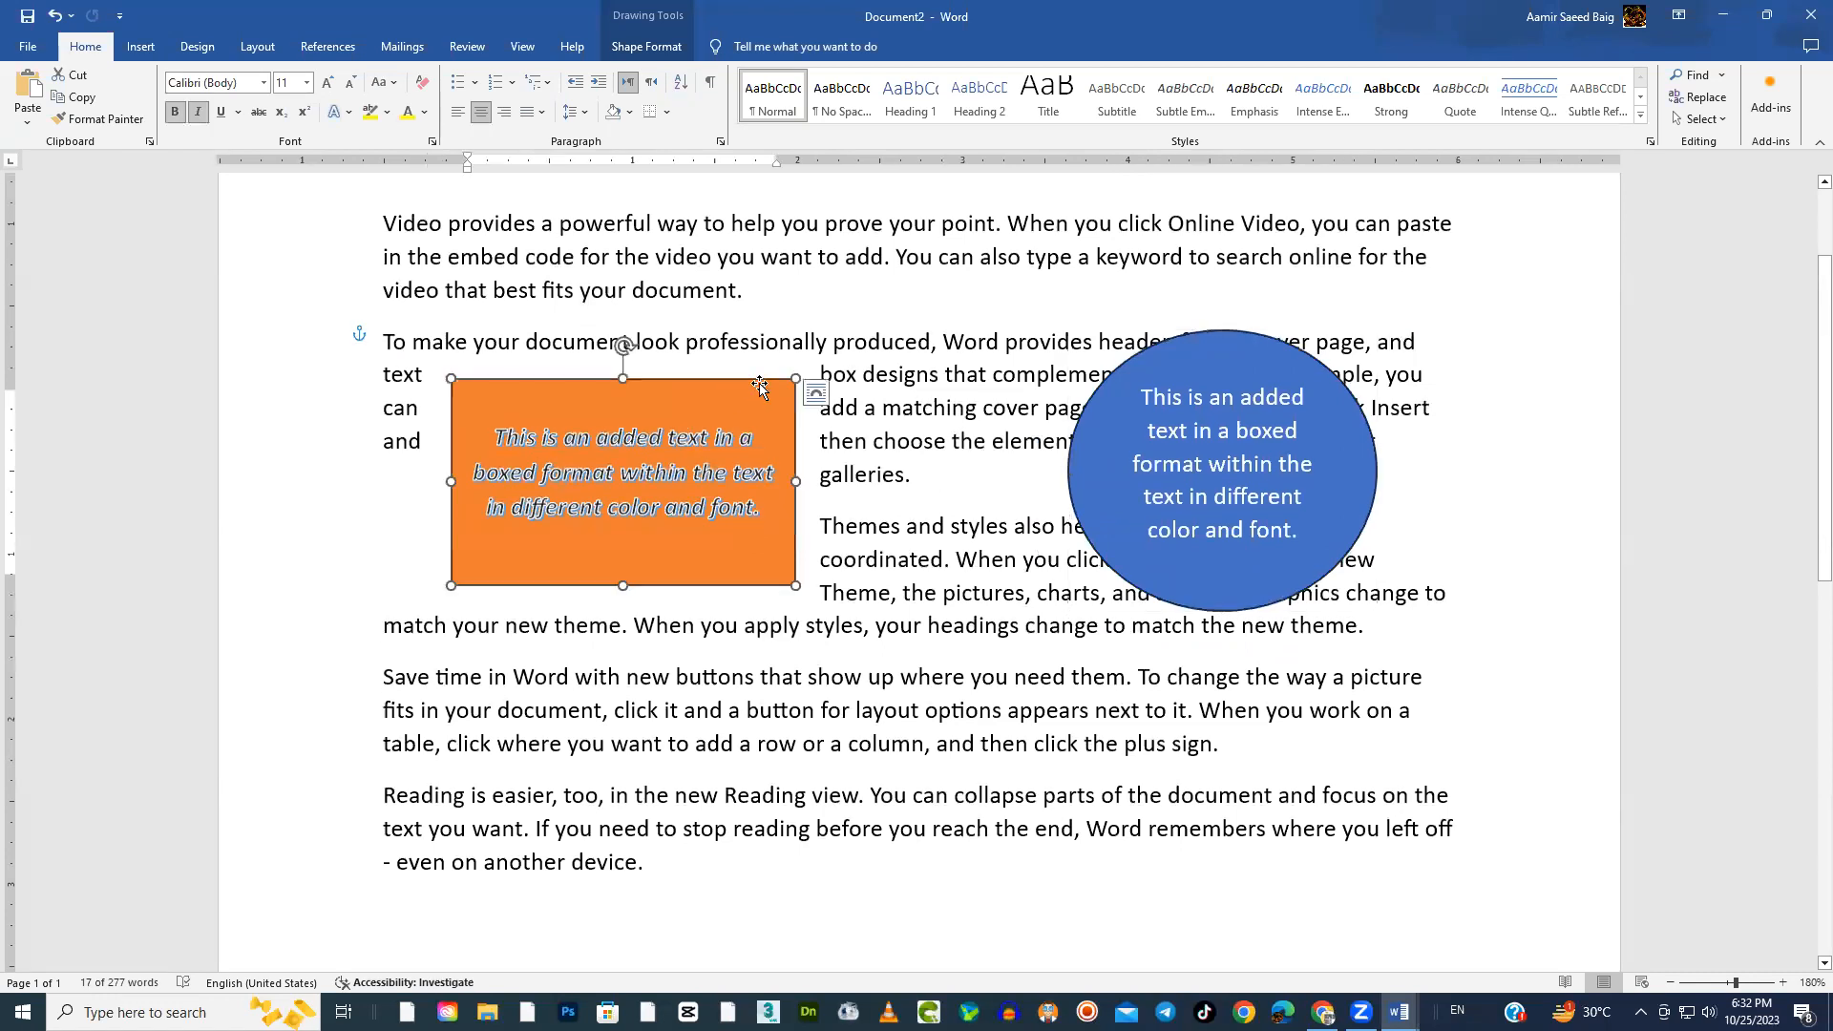
pyautogui.click(823, 392)
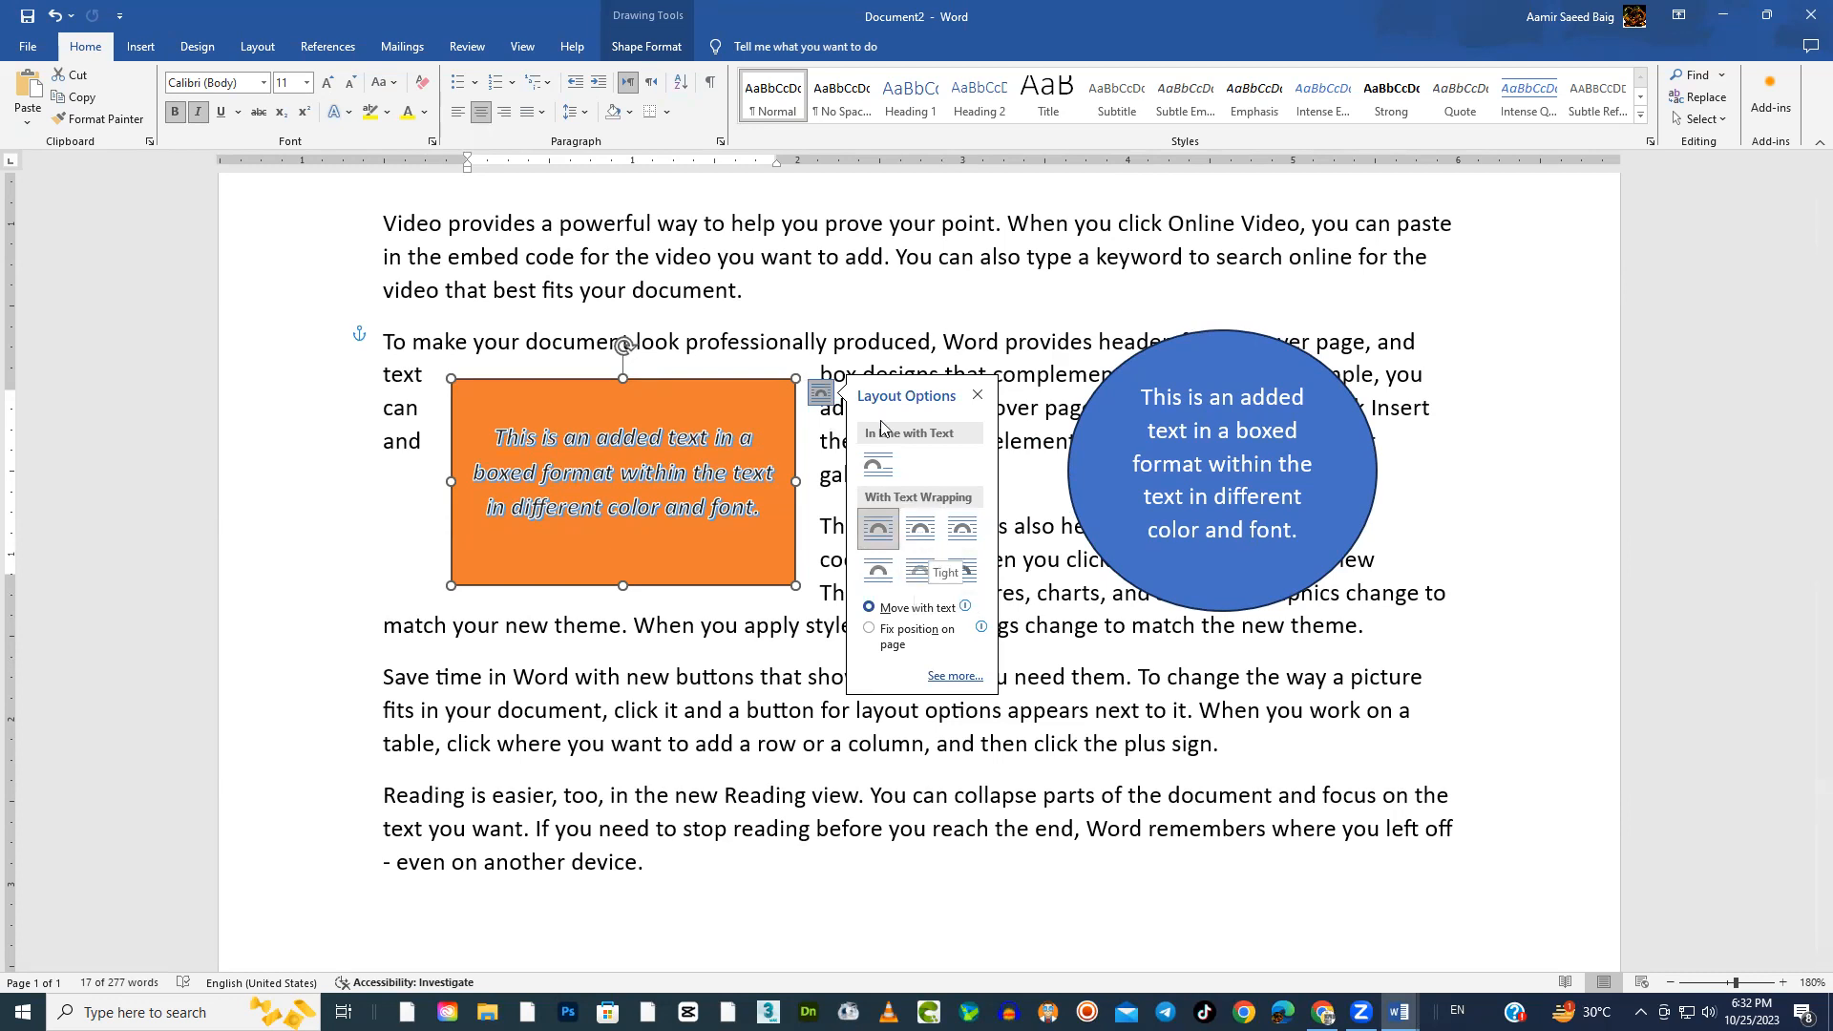
pyautogui.click(671, 49)
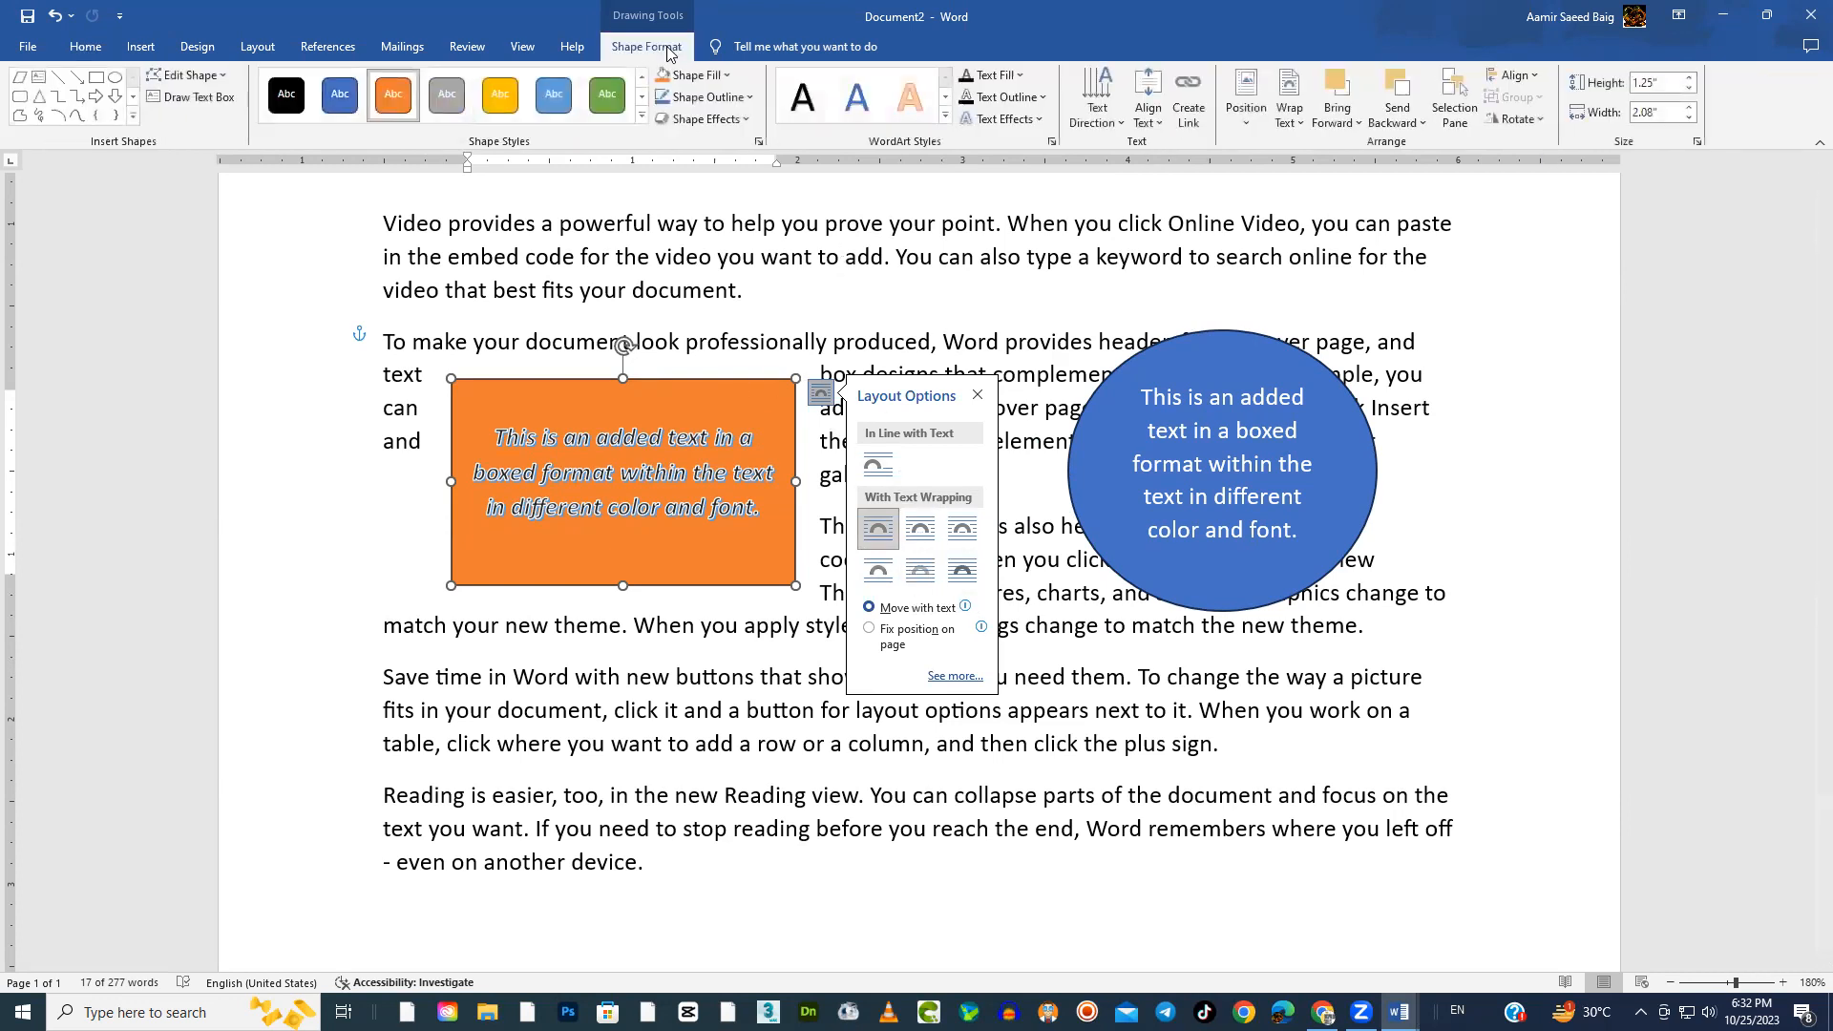
pyautogui.click(1249, 129)
pyautogui.click(1293, 124)
pyautogui.click(1299, 127)
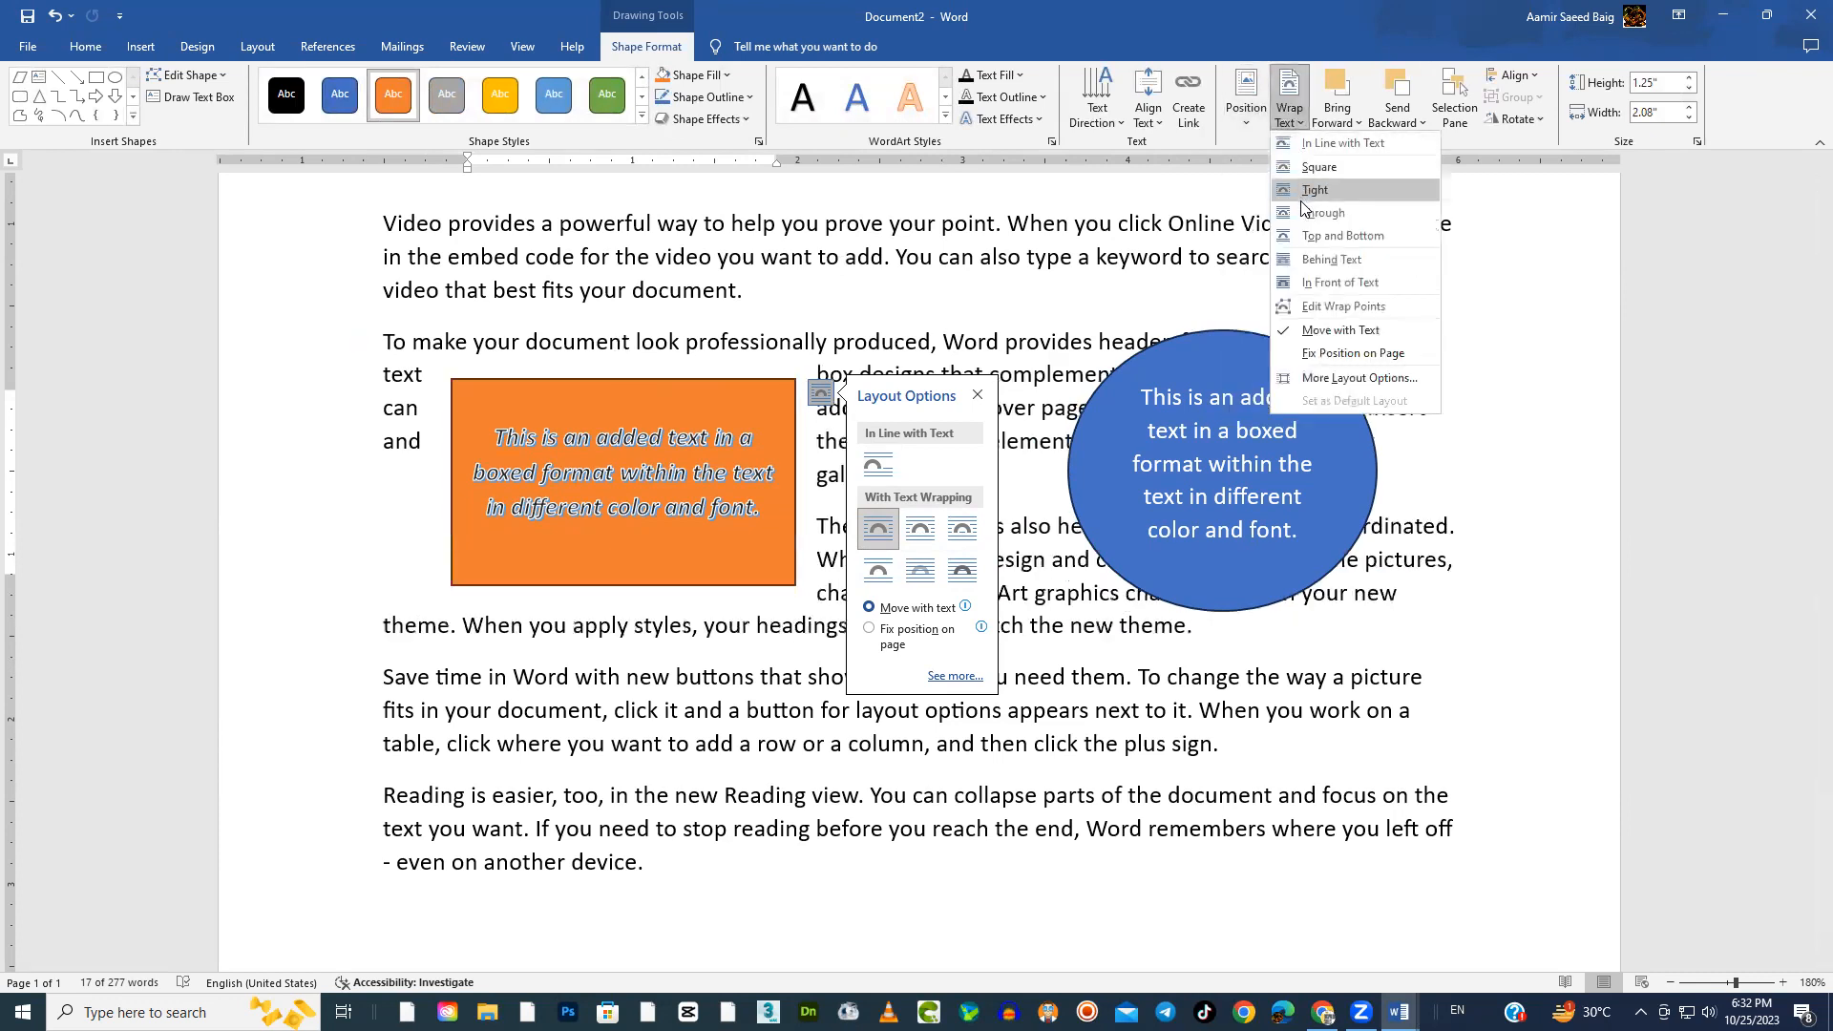
pyautogui.click(1682, 250)
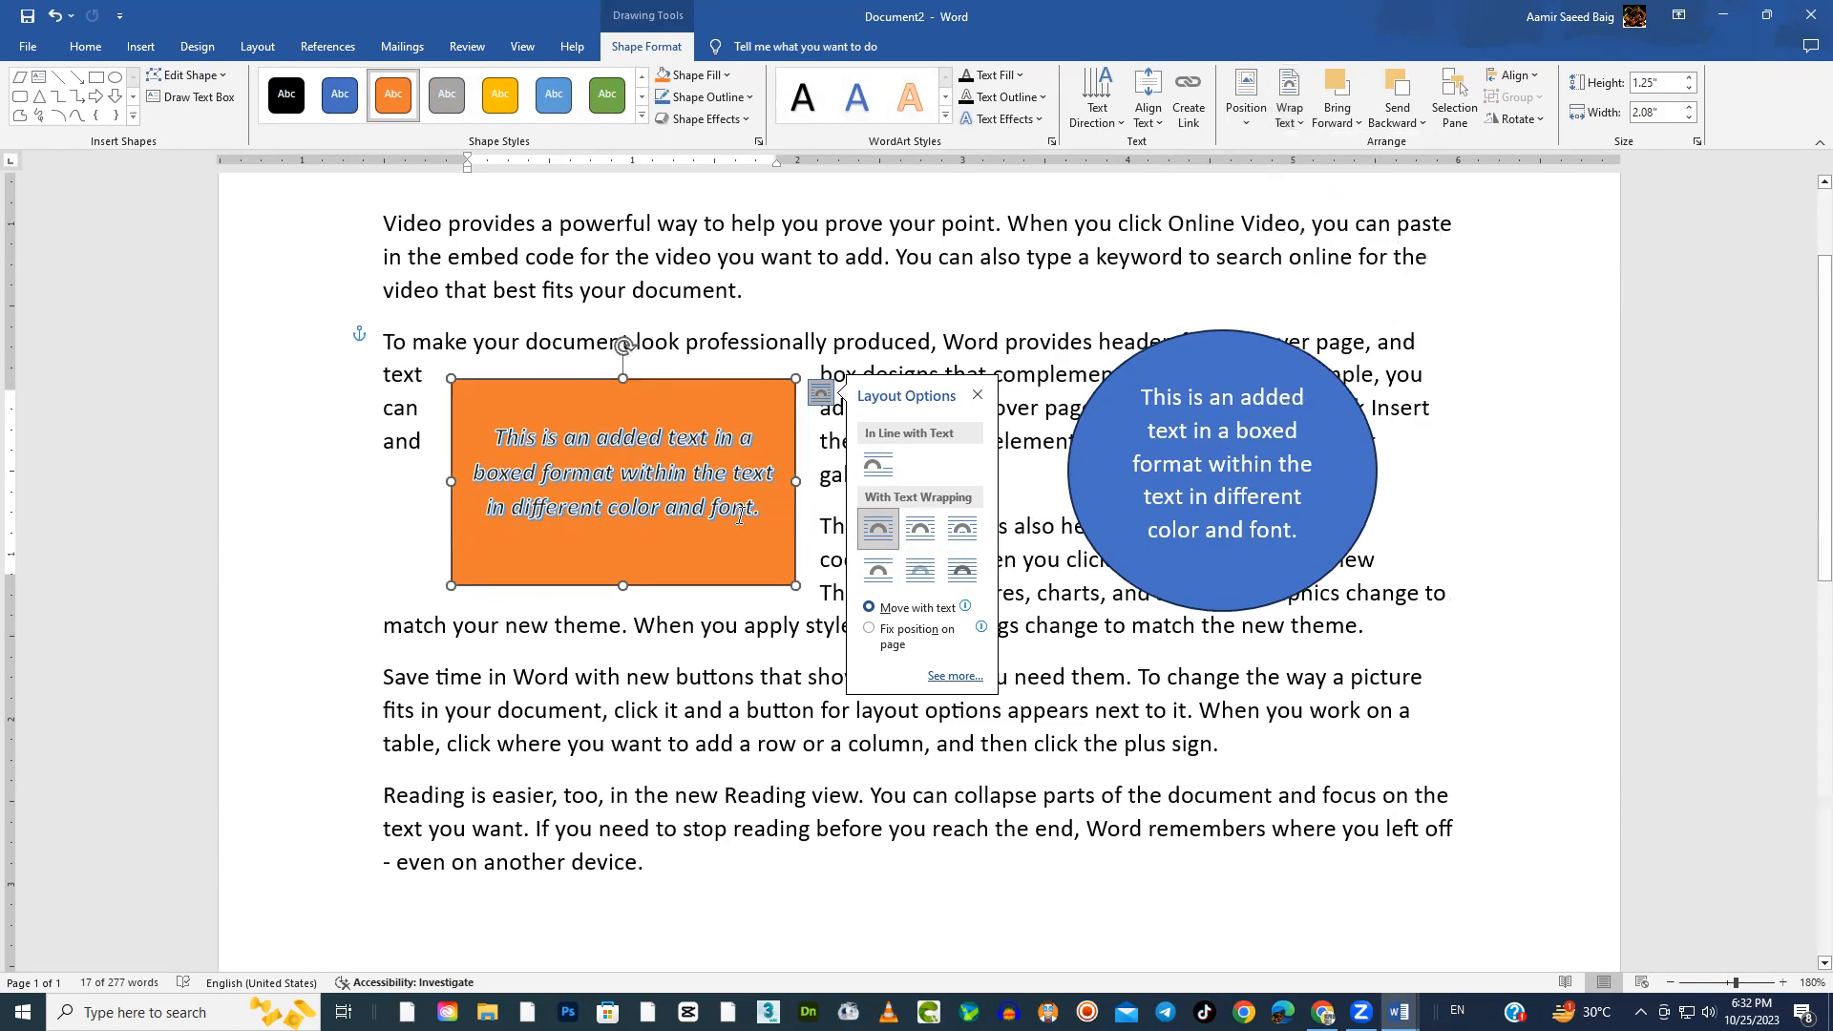
pyautogui.click(729, 318)
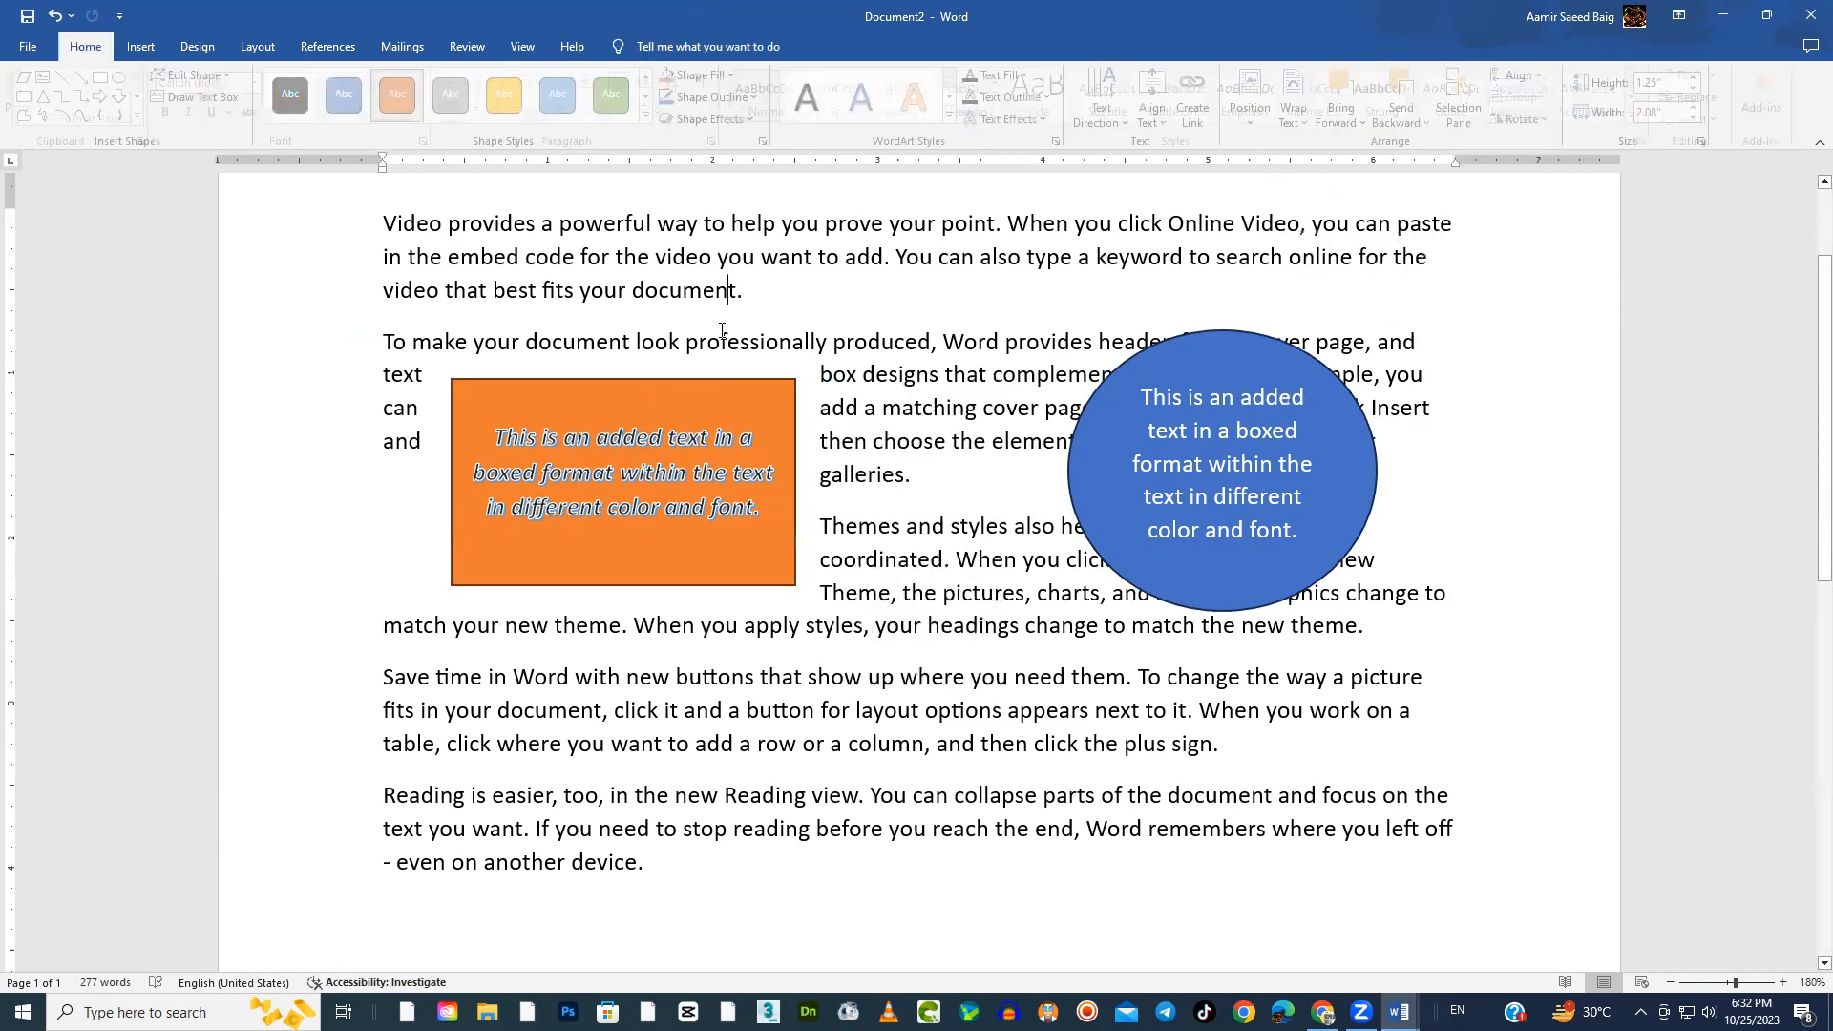
pyautogui.click(797, 401)
pyautogui.click(821, 393)
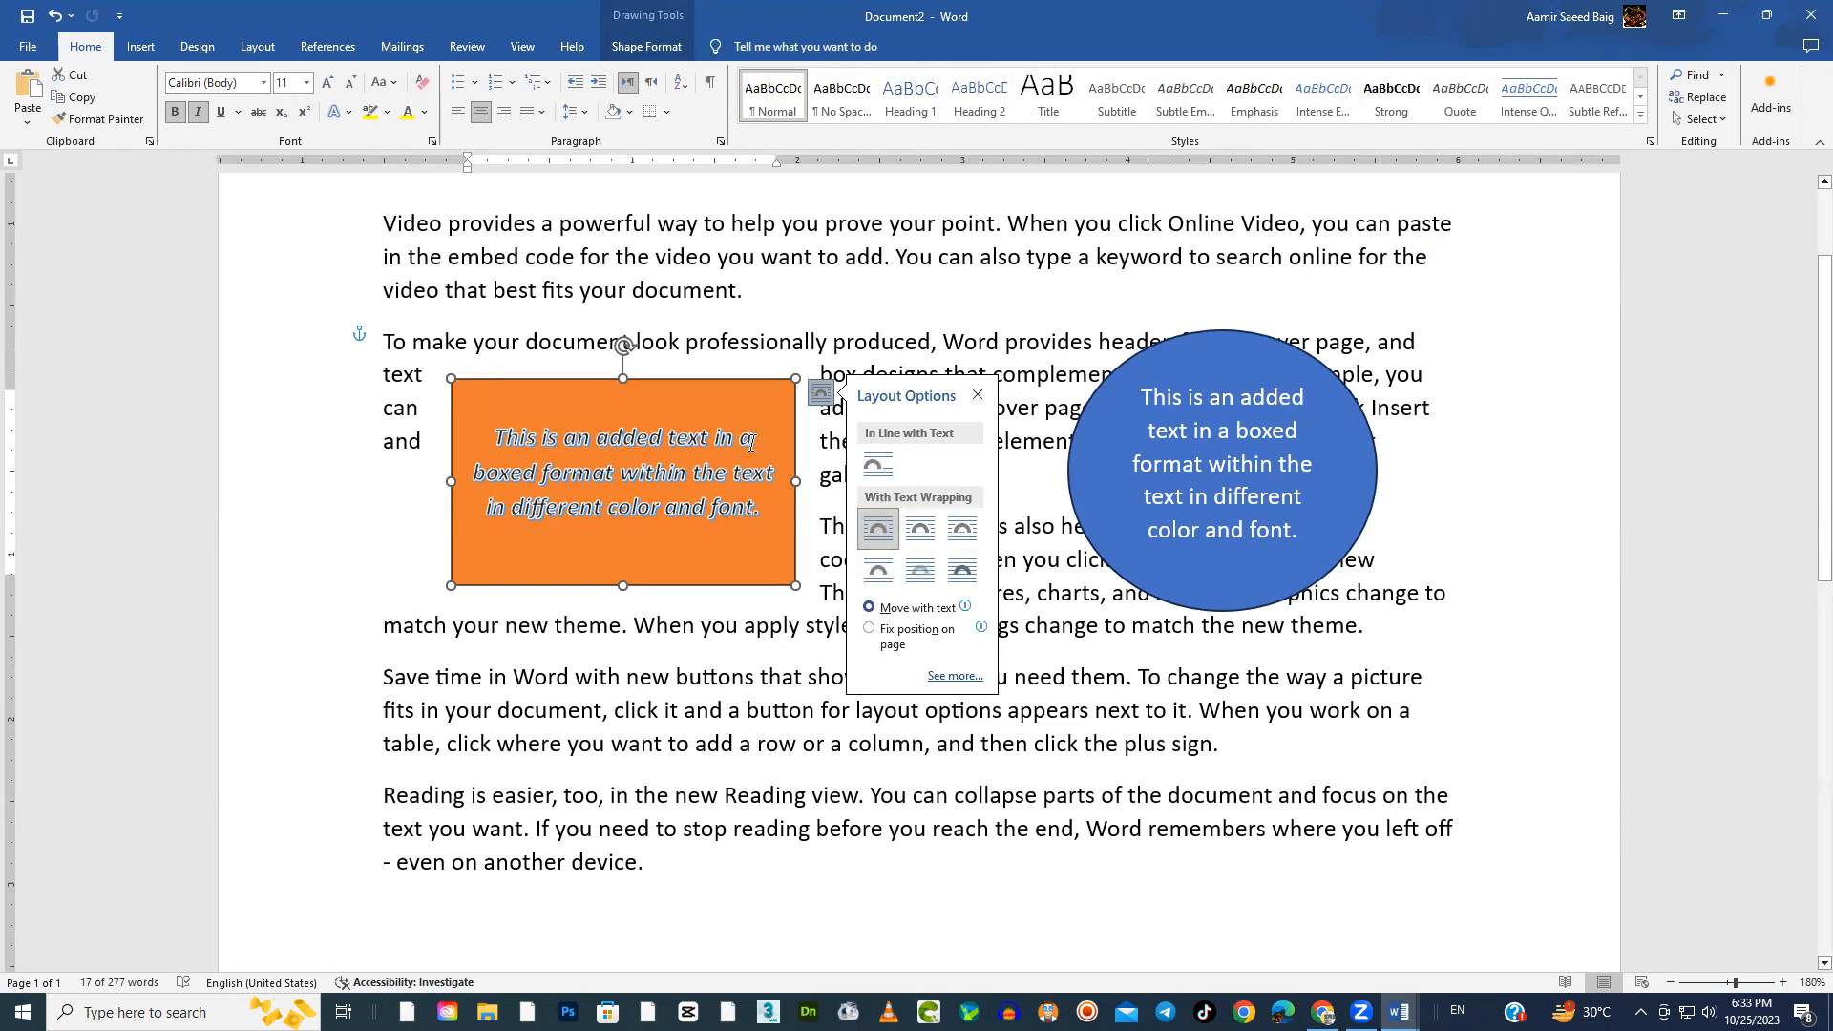
pyautogui.press('Escape')
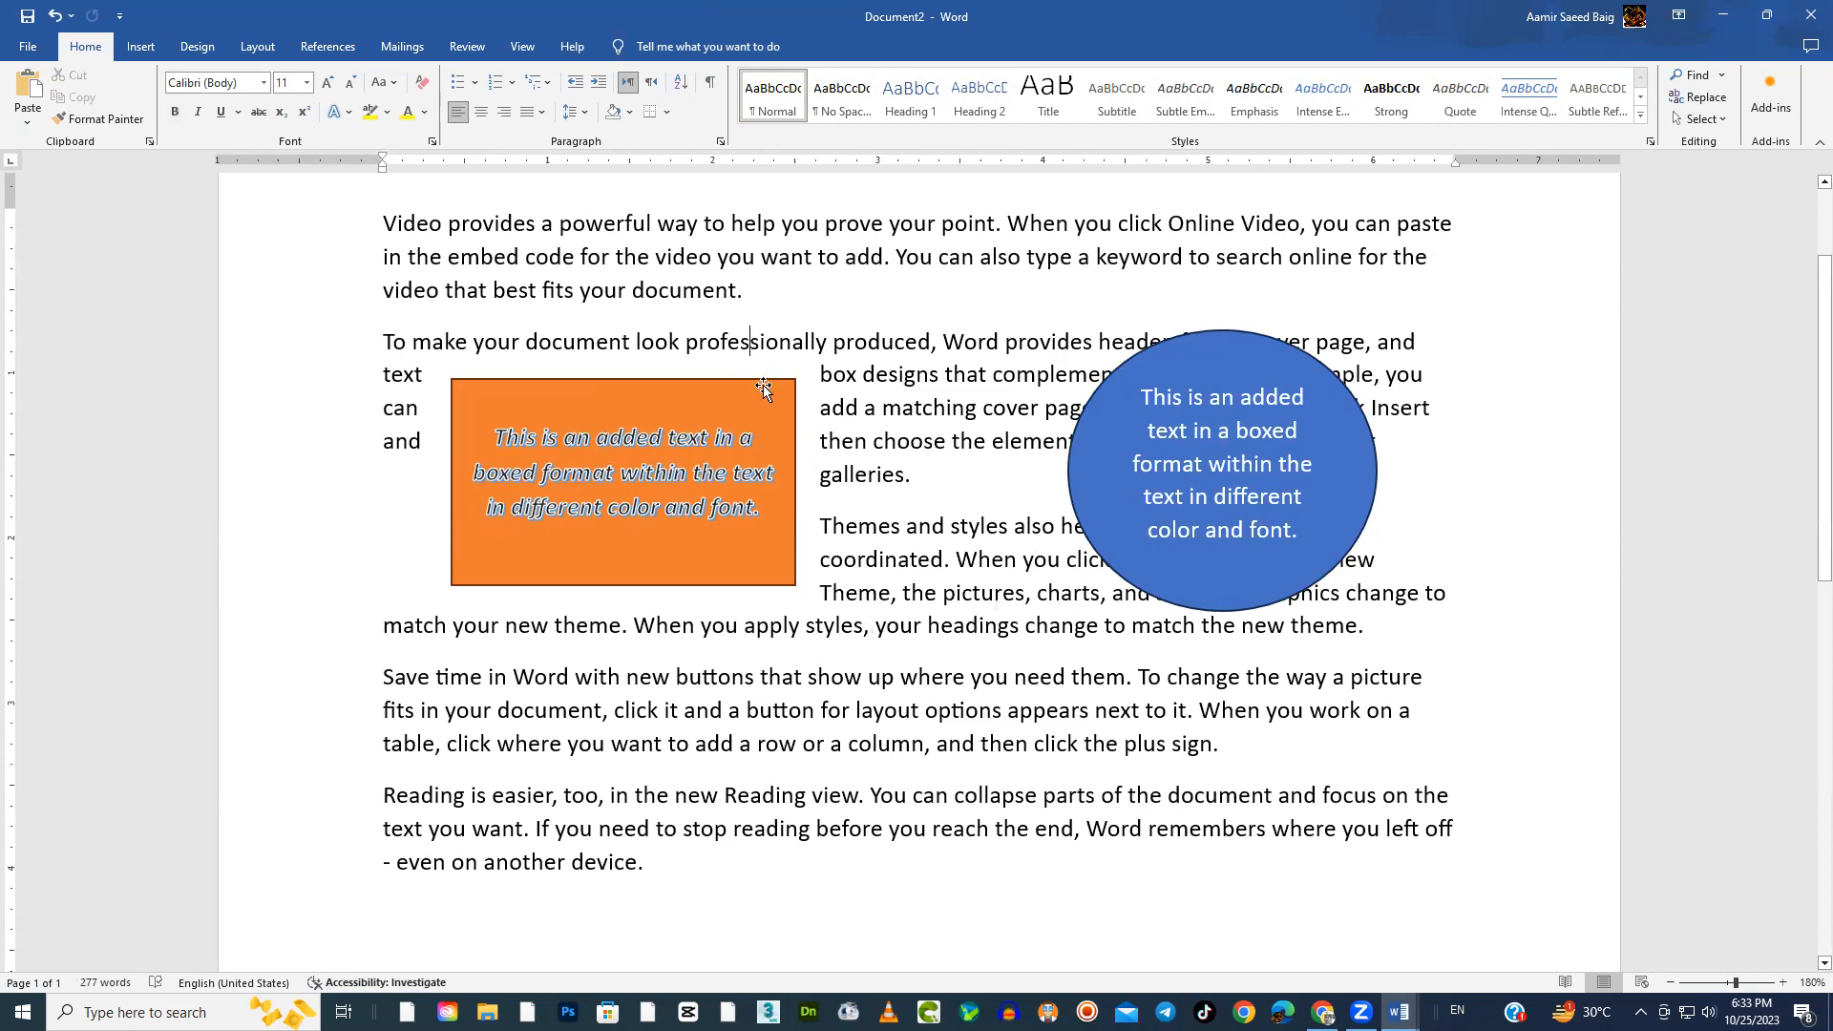
# Edit the orange rectangle's wrap points, stretching all four corners of the wrap boundary outward beyond the shape
pyautogui.click(674, 50)
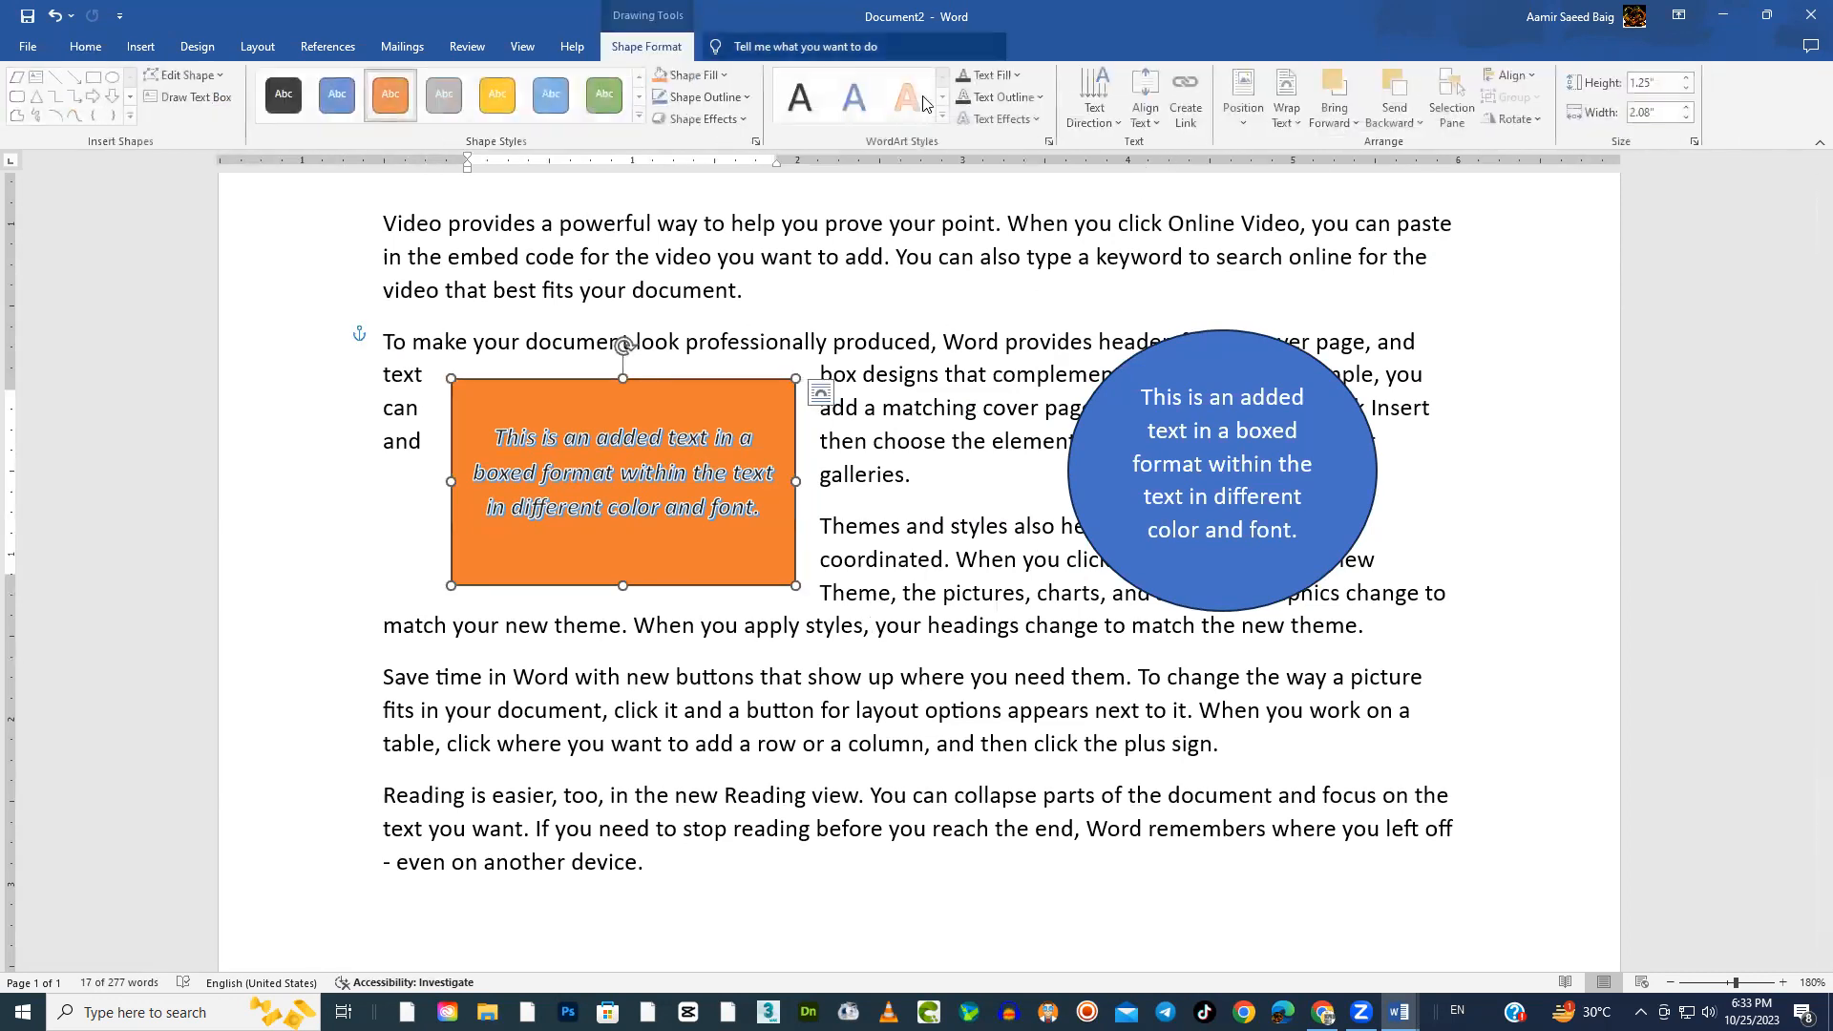
pyautogui.click(1289, 107)
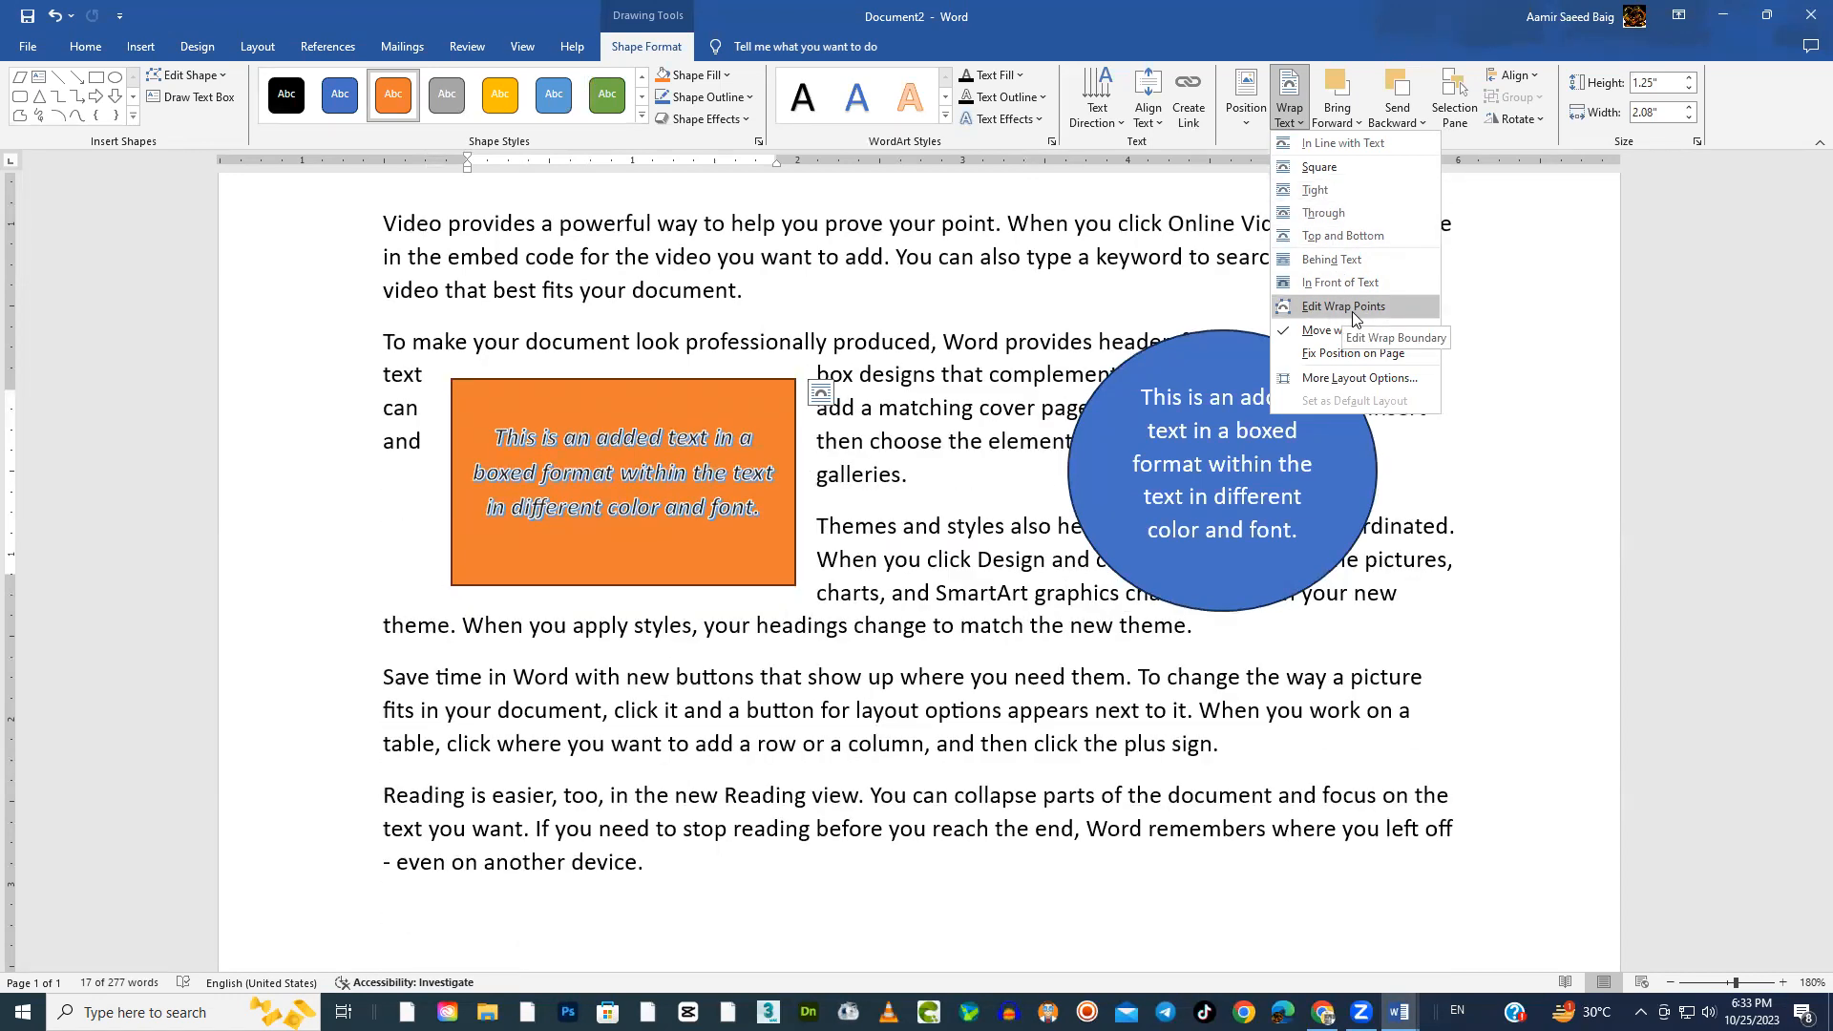
pyautogui.click(1352, 311)
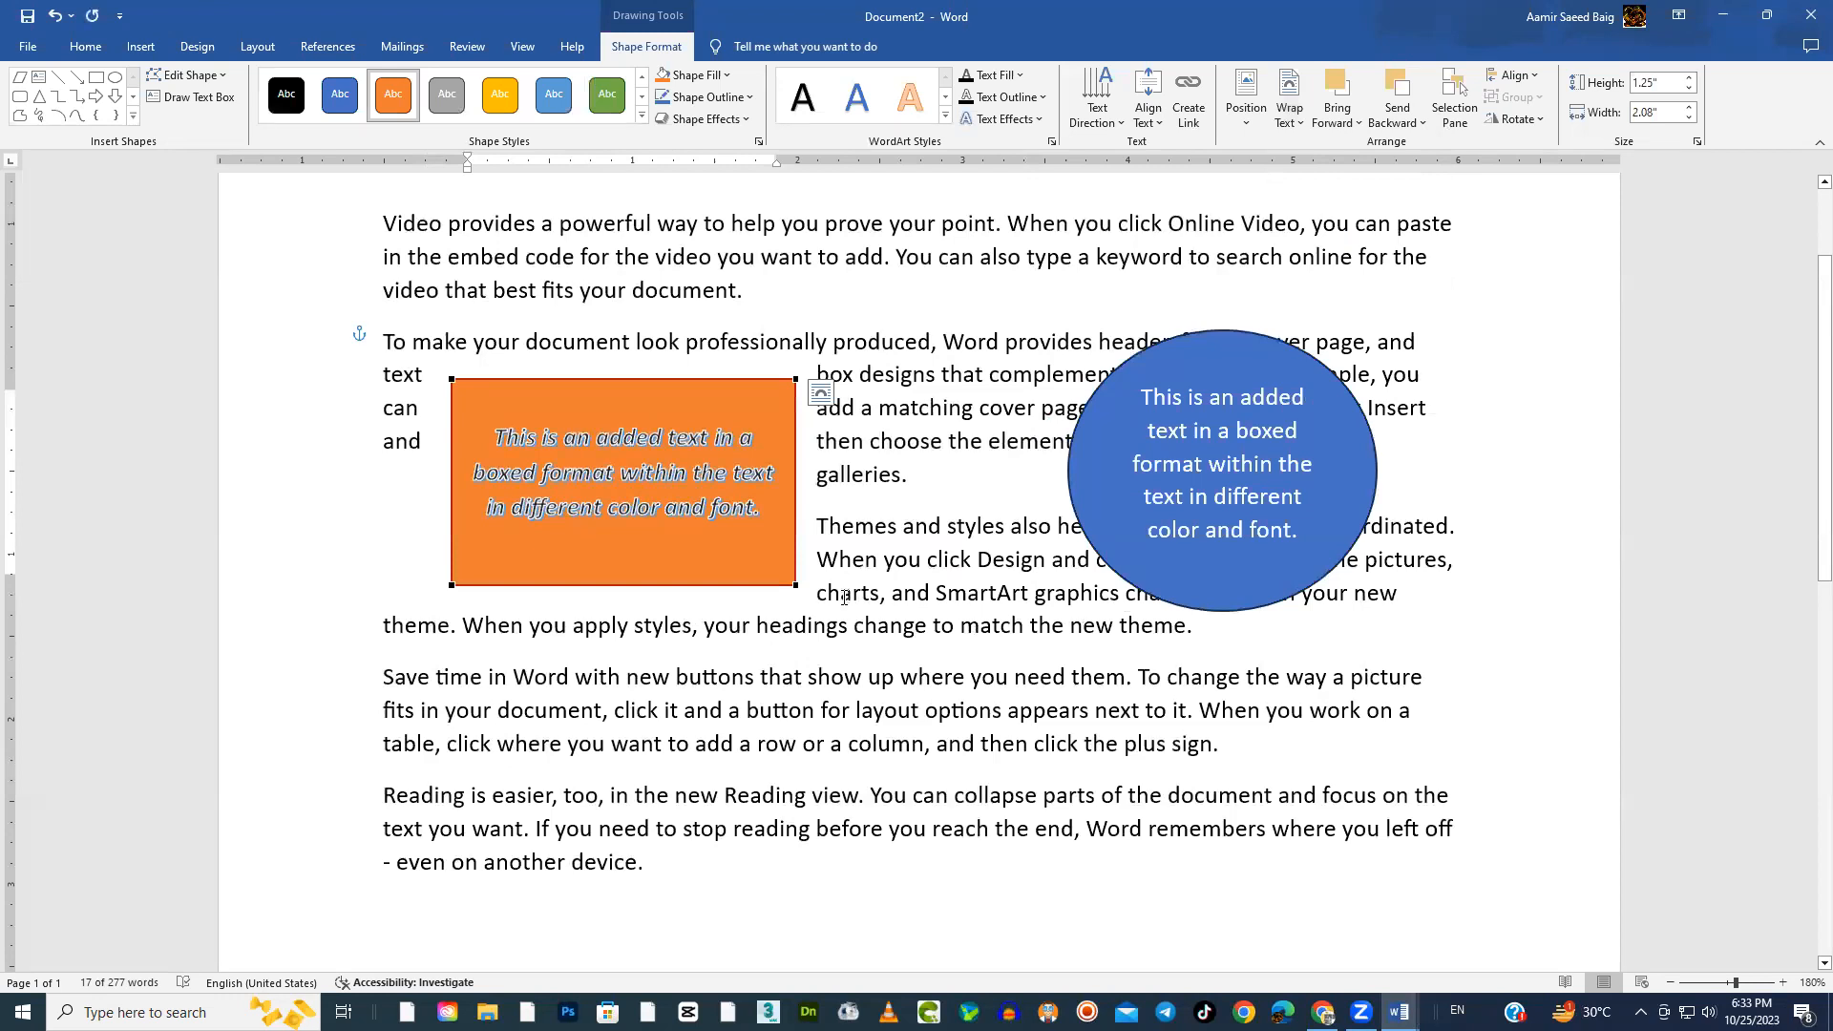
pyautogui.moveTo(794, 587); pyautogui.dragTo(850, 623)
pyautogui.moveTo(793, 379); pyautogui.dragTo(846, 344)
pyautogui.moveTo(456, 376); pyautogui.dragTo(461, 321)
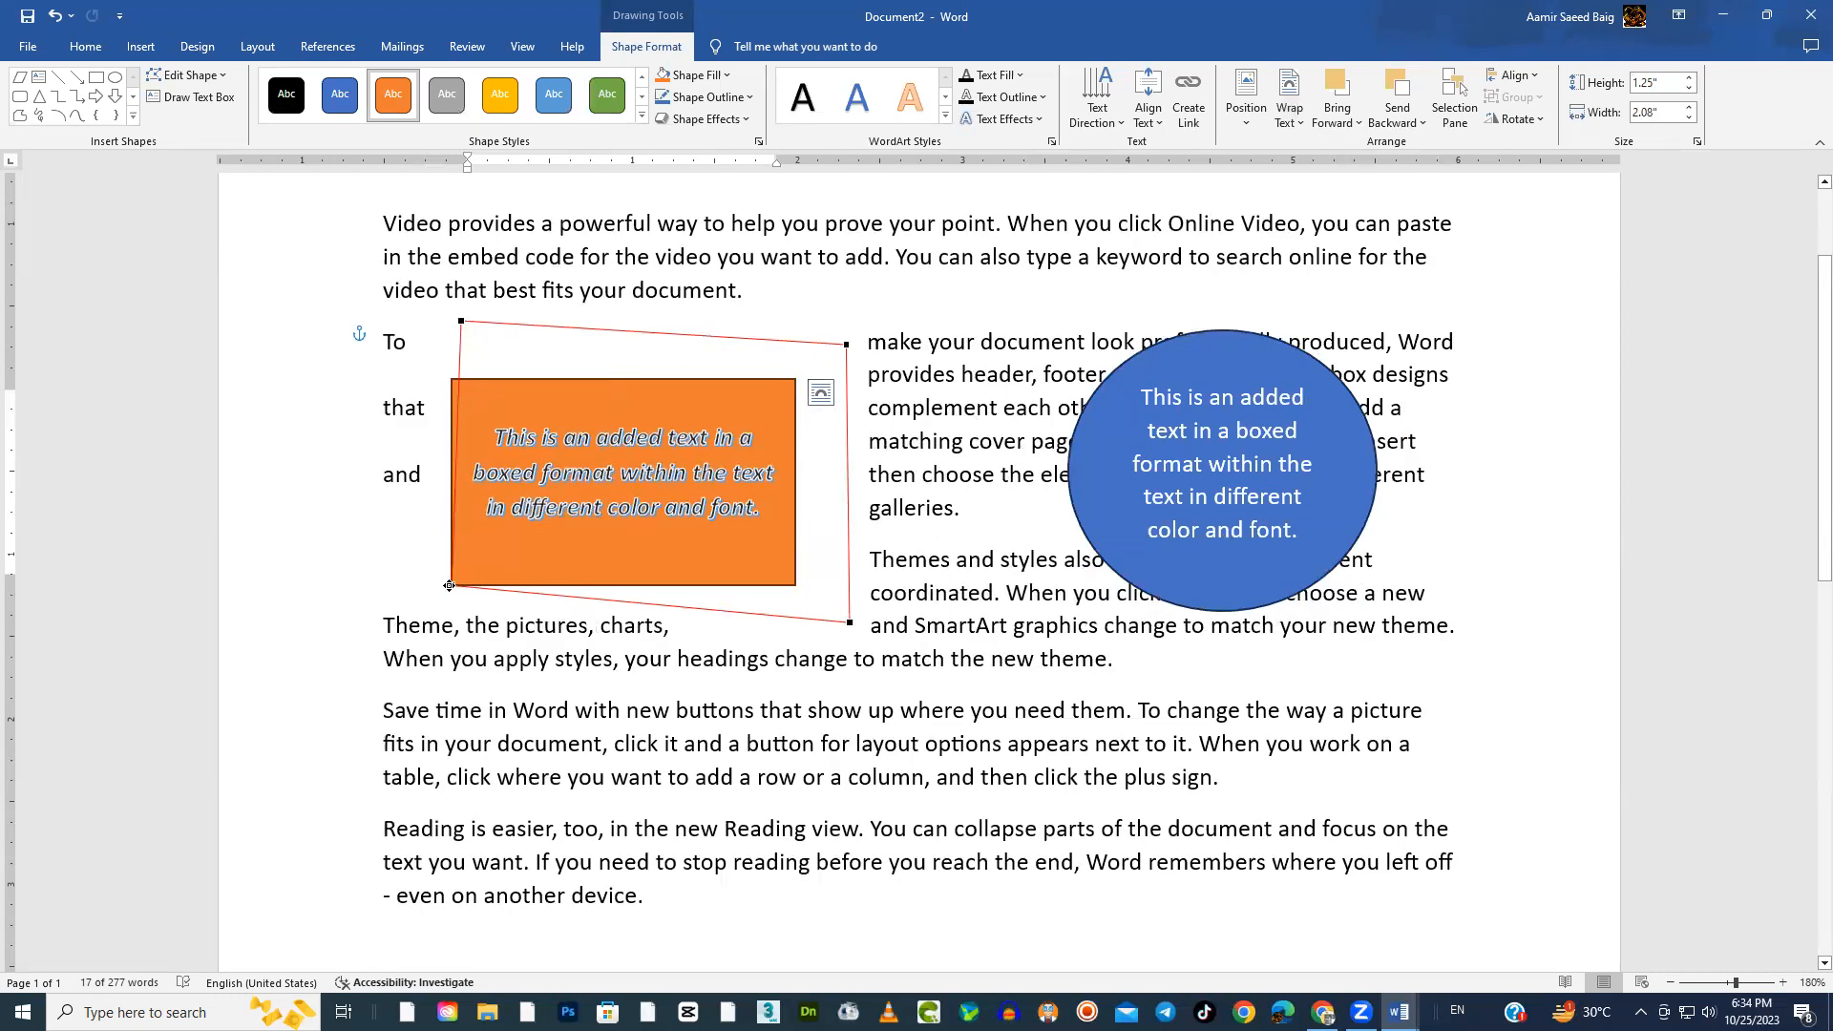
pyautogui.moveTo(449, 585); pyautogui.dragTo(409, 689)
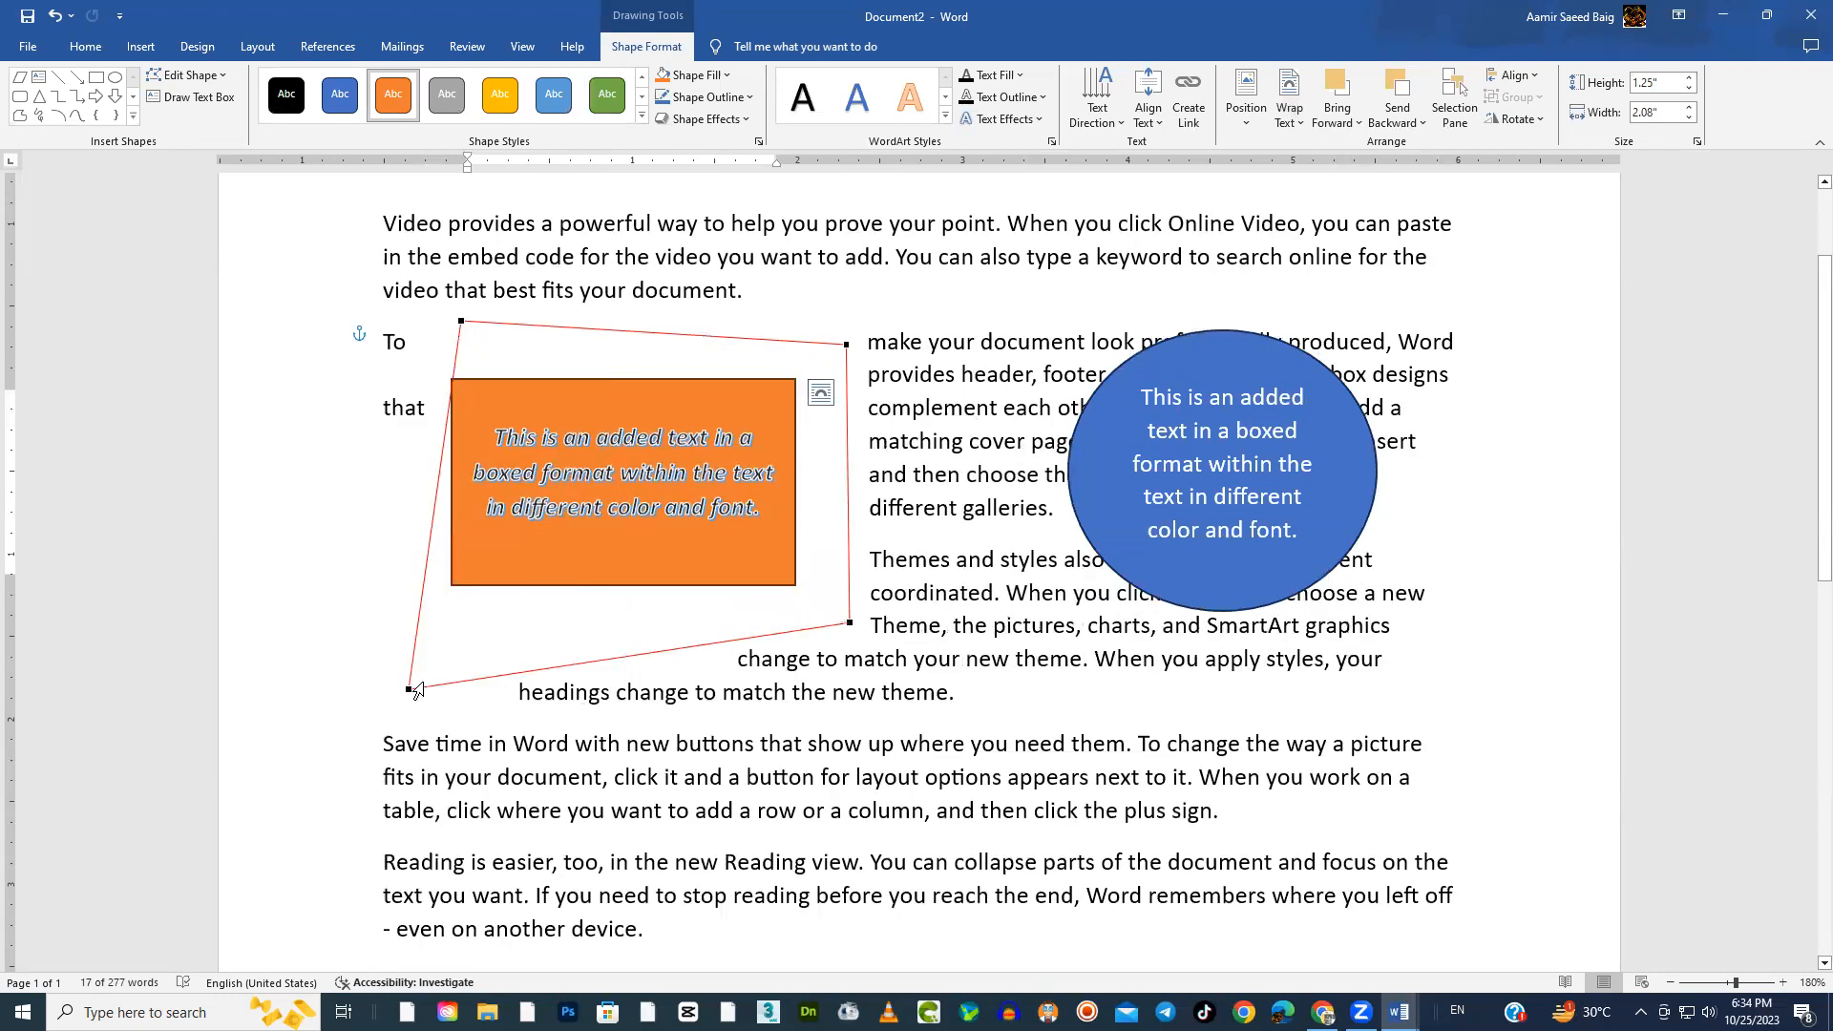
# Pull the four wrap points inward so the surrounding paragraph text runs over the edges of the orange rectangle
pyautogui.moveTo(411, 688); pyautogui.dragTo(476, 551)
pyautogui.moveTo(846, 624); pyautogui.dragTo(790, 545)
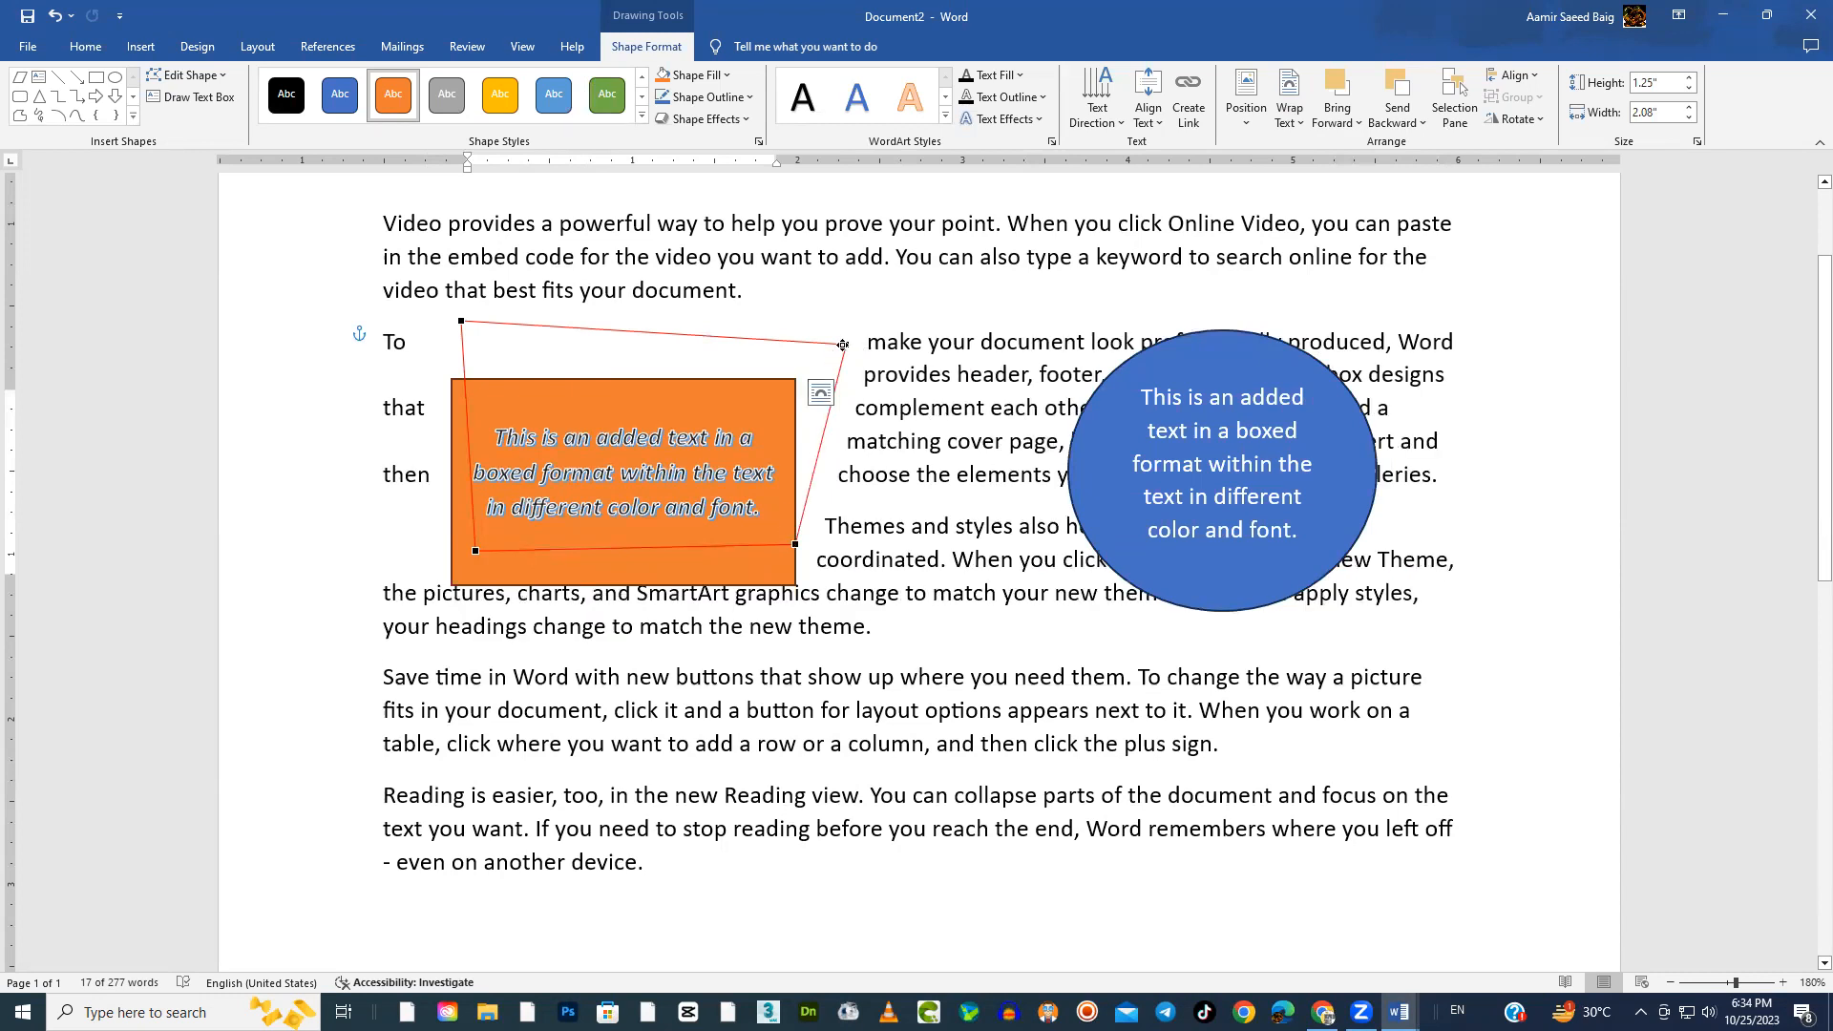
pyautogui.moveTo(846, 344); pyautogui.dragTo(779, 399)
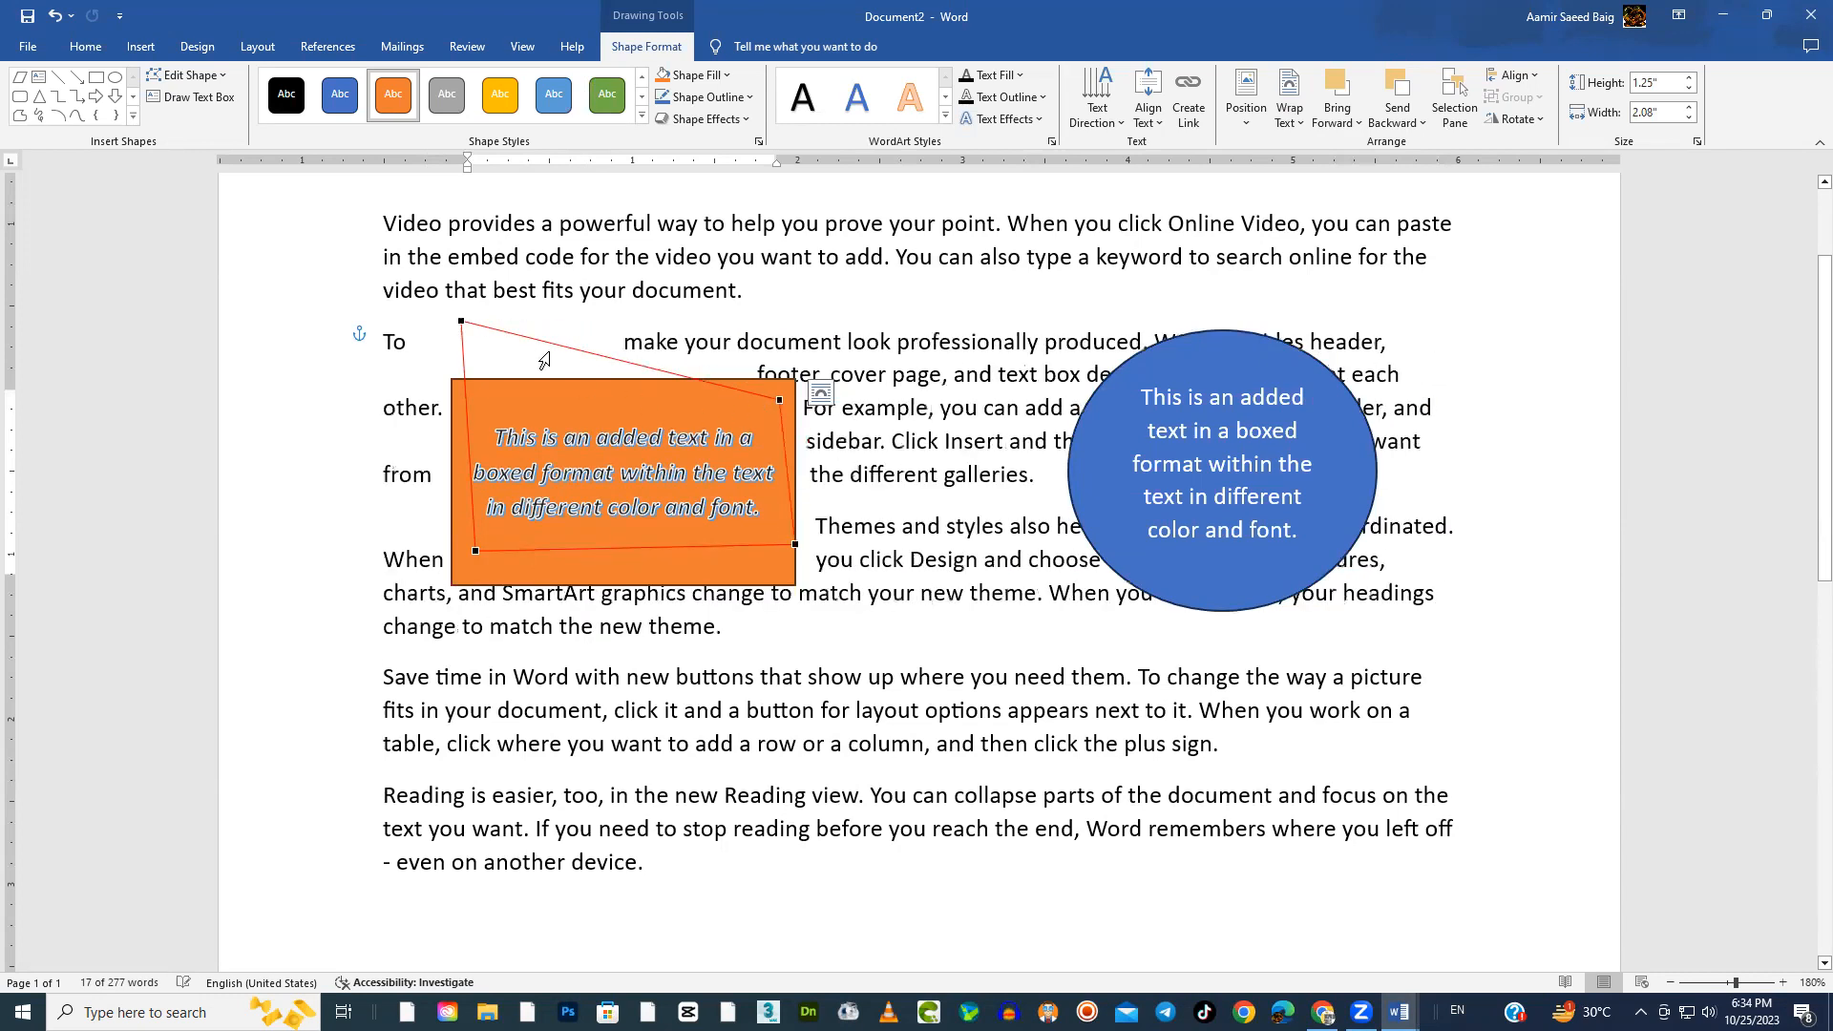
pyautogui.moveTo(460, 322); pyautogui.dragTo(505, 395)
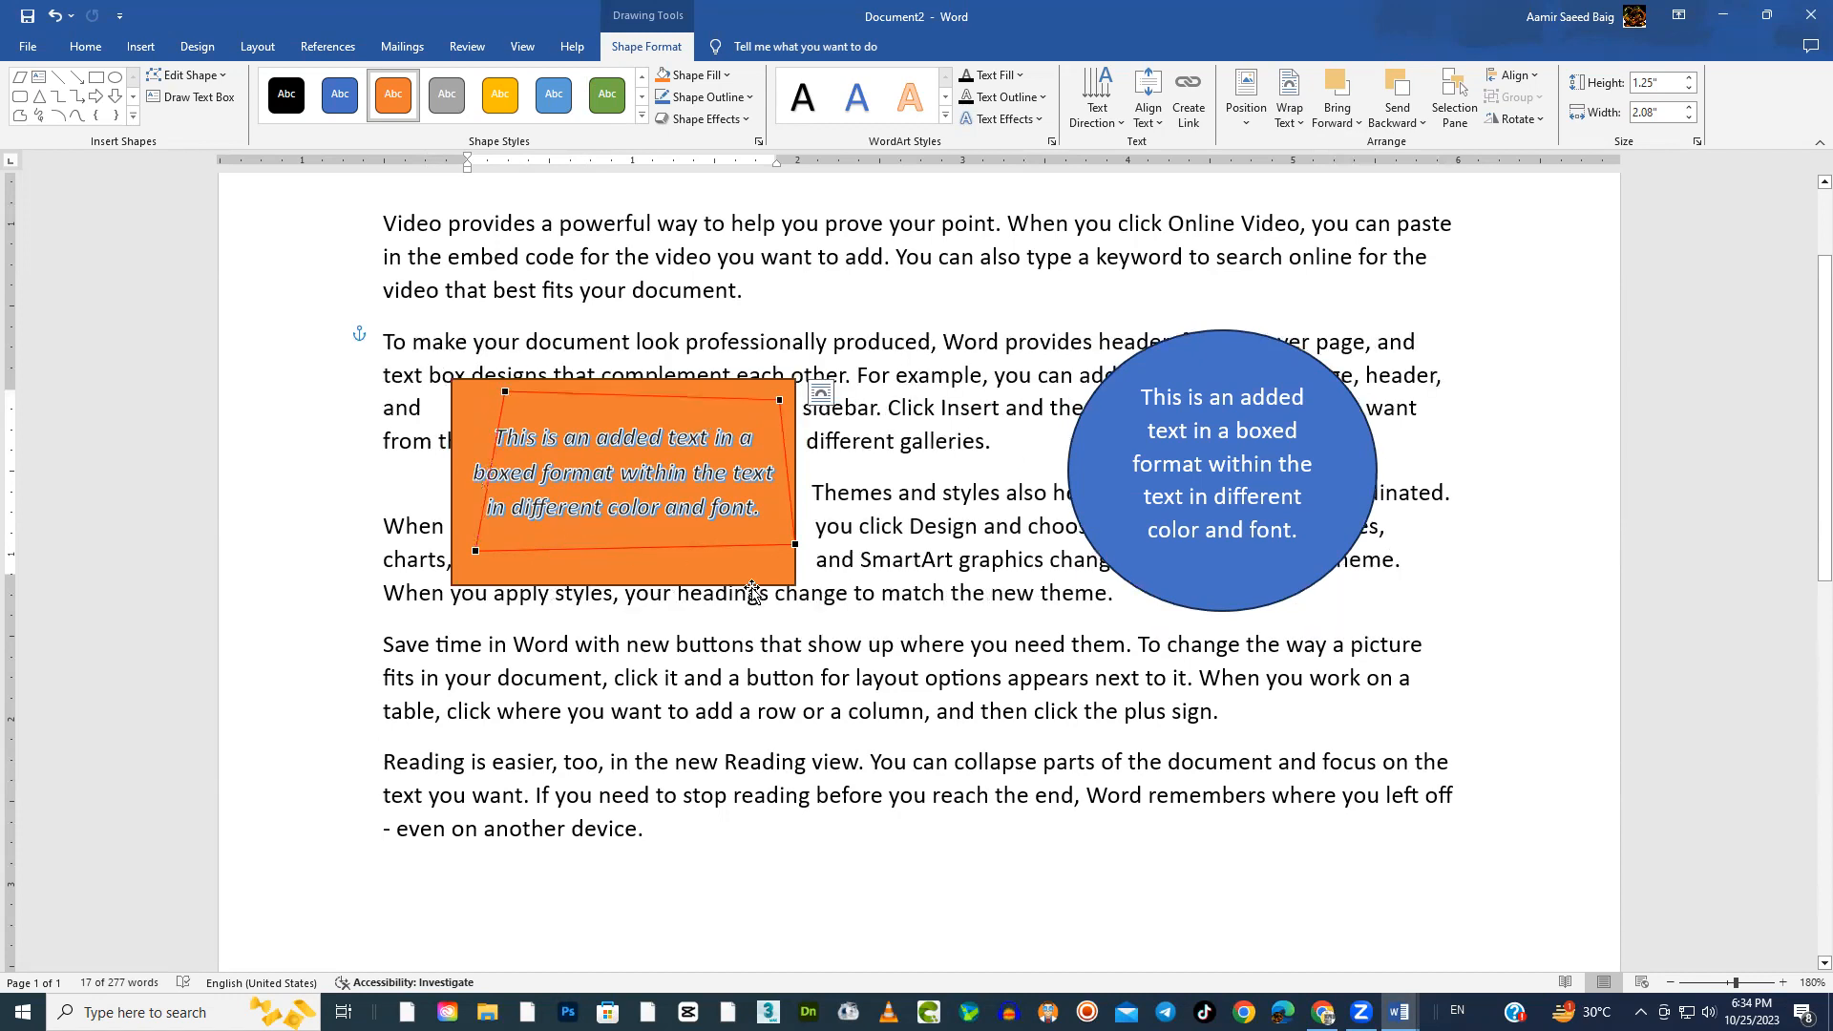
pyautogui.moveTo(795, 548); pyautogui.dragTo(775, 547)
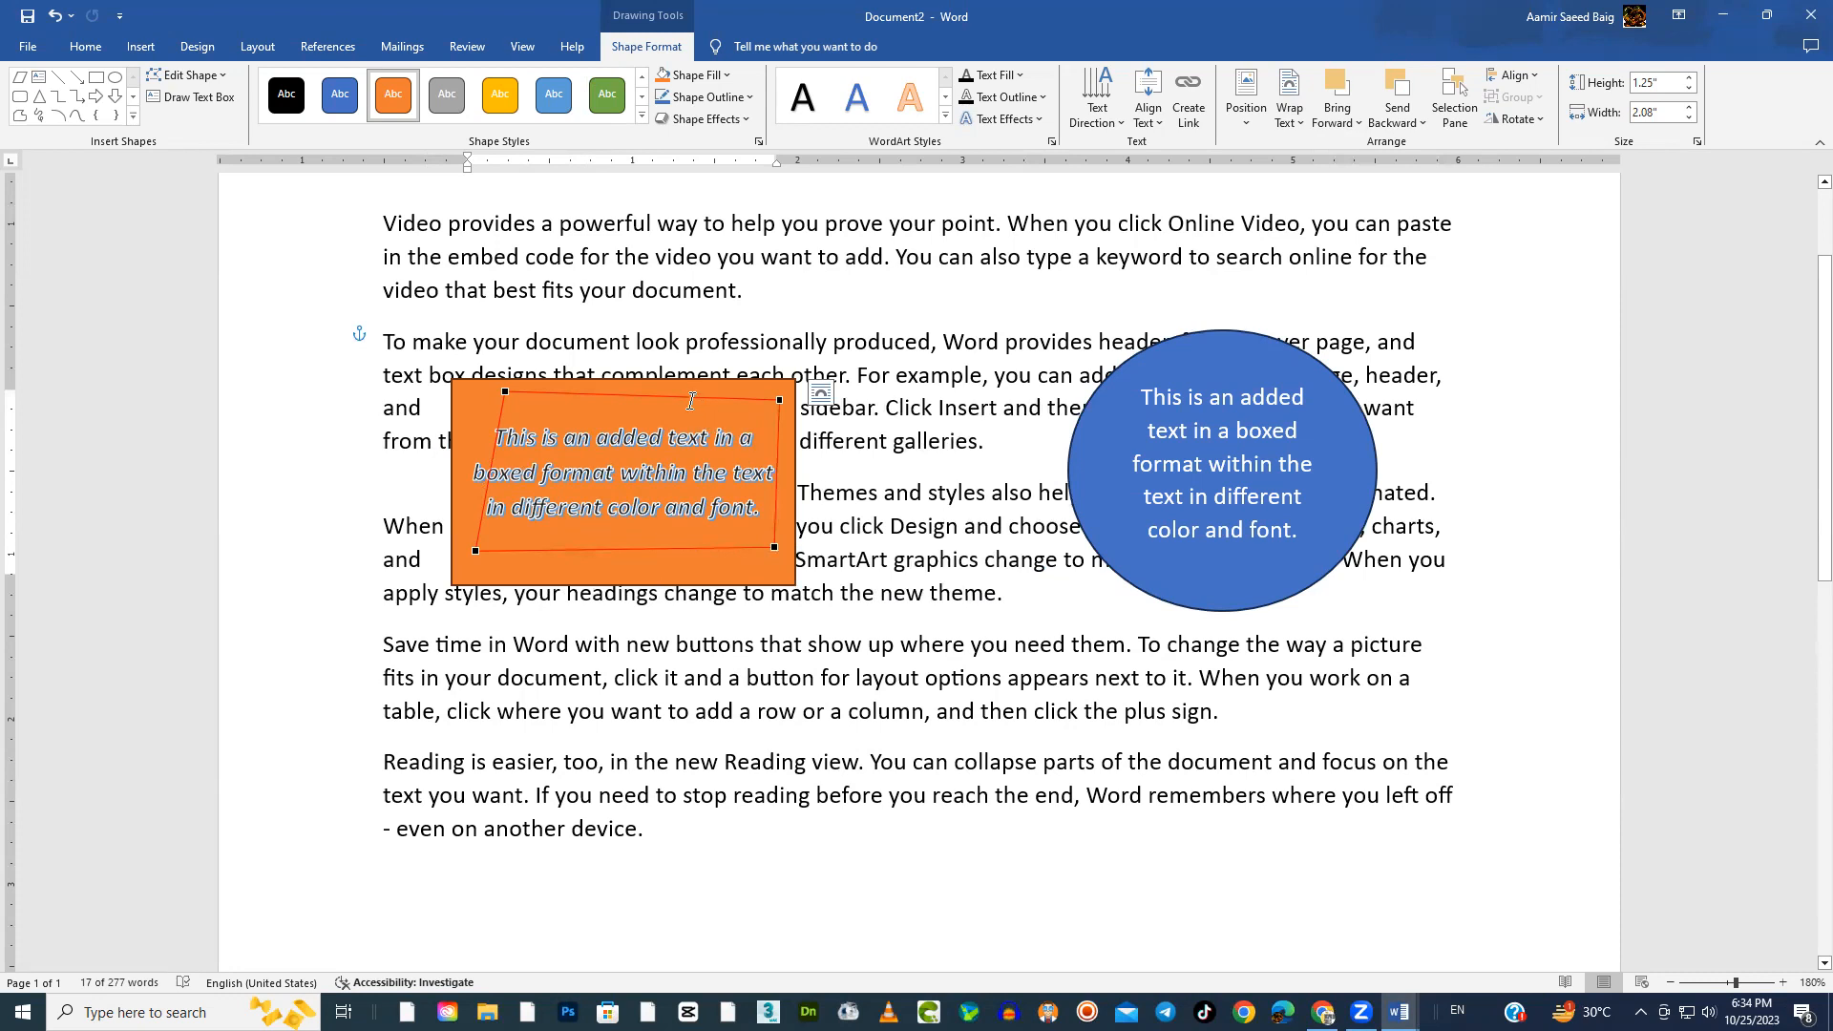
# Set the wrap points at or just outside the orange rectangle's corners and move the rectangle up beside the first paragraph's last line
pyautogui.moveTo(505, 392); pyautogui.dragTo(452, 379)
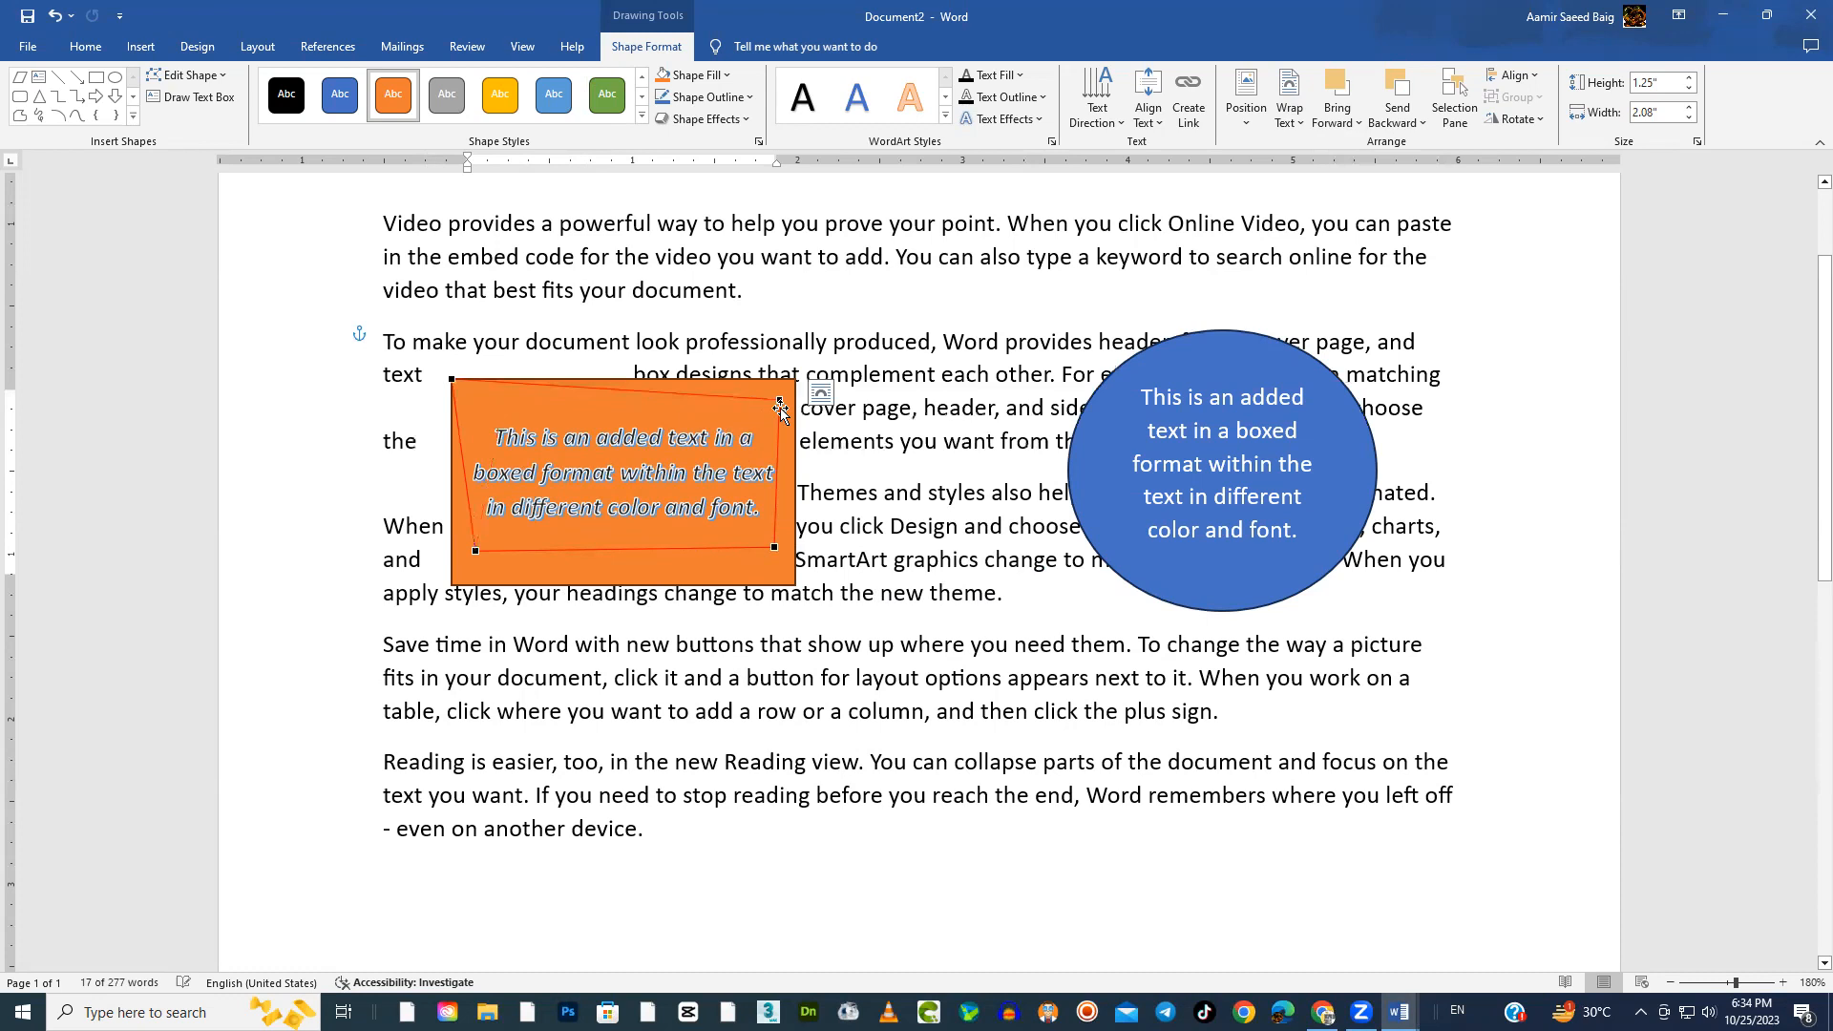
pyautogui.moveTo(779, 402); pyautogui.dragTo(803, 370)
pyautogui.moveTo(774, 548); pyautogui.dragTo(822, 597)
pyautogui.moveTo(476, 548); pyautogui.dragTo(429, 603)
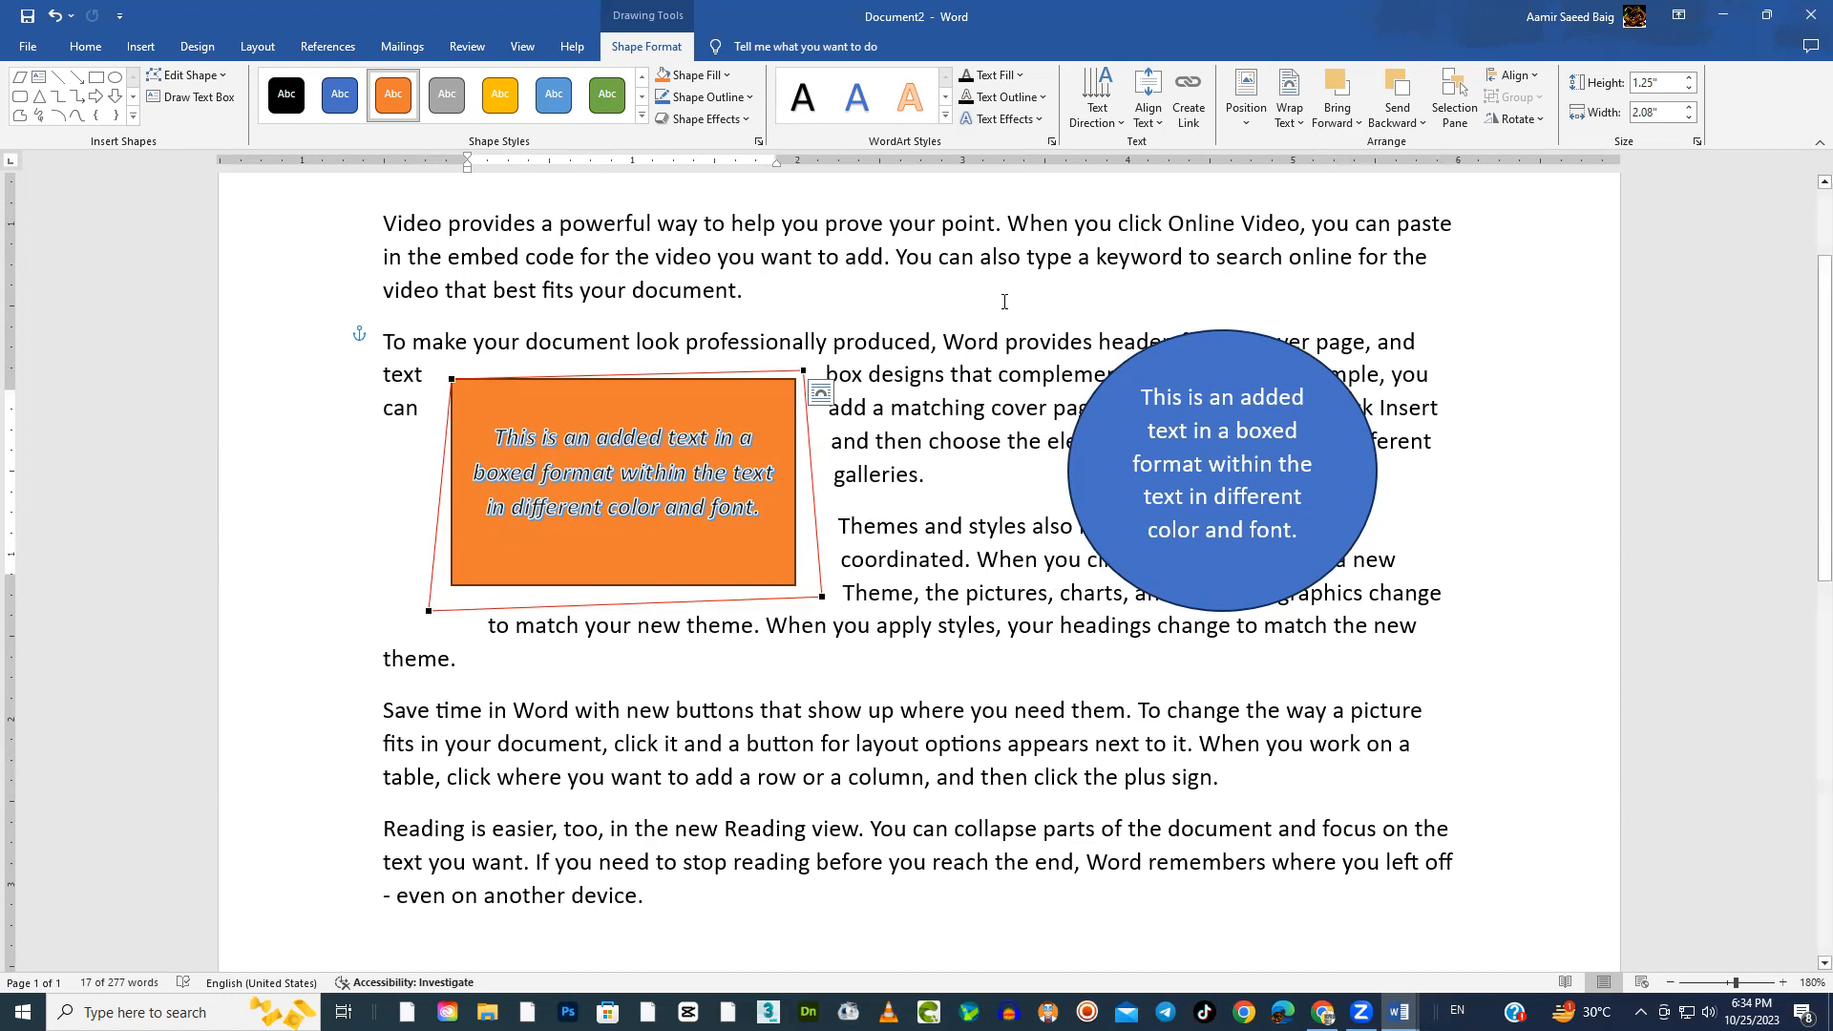
pyautogui.moveTo(765, 387); pyautogui.dragTo(798, 301)
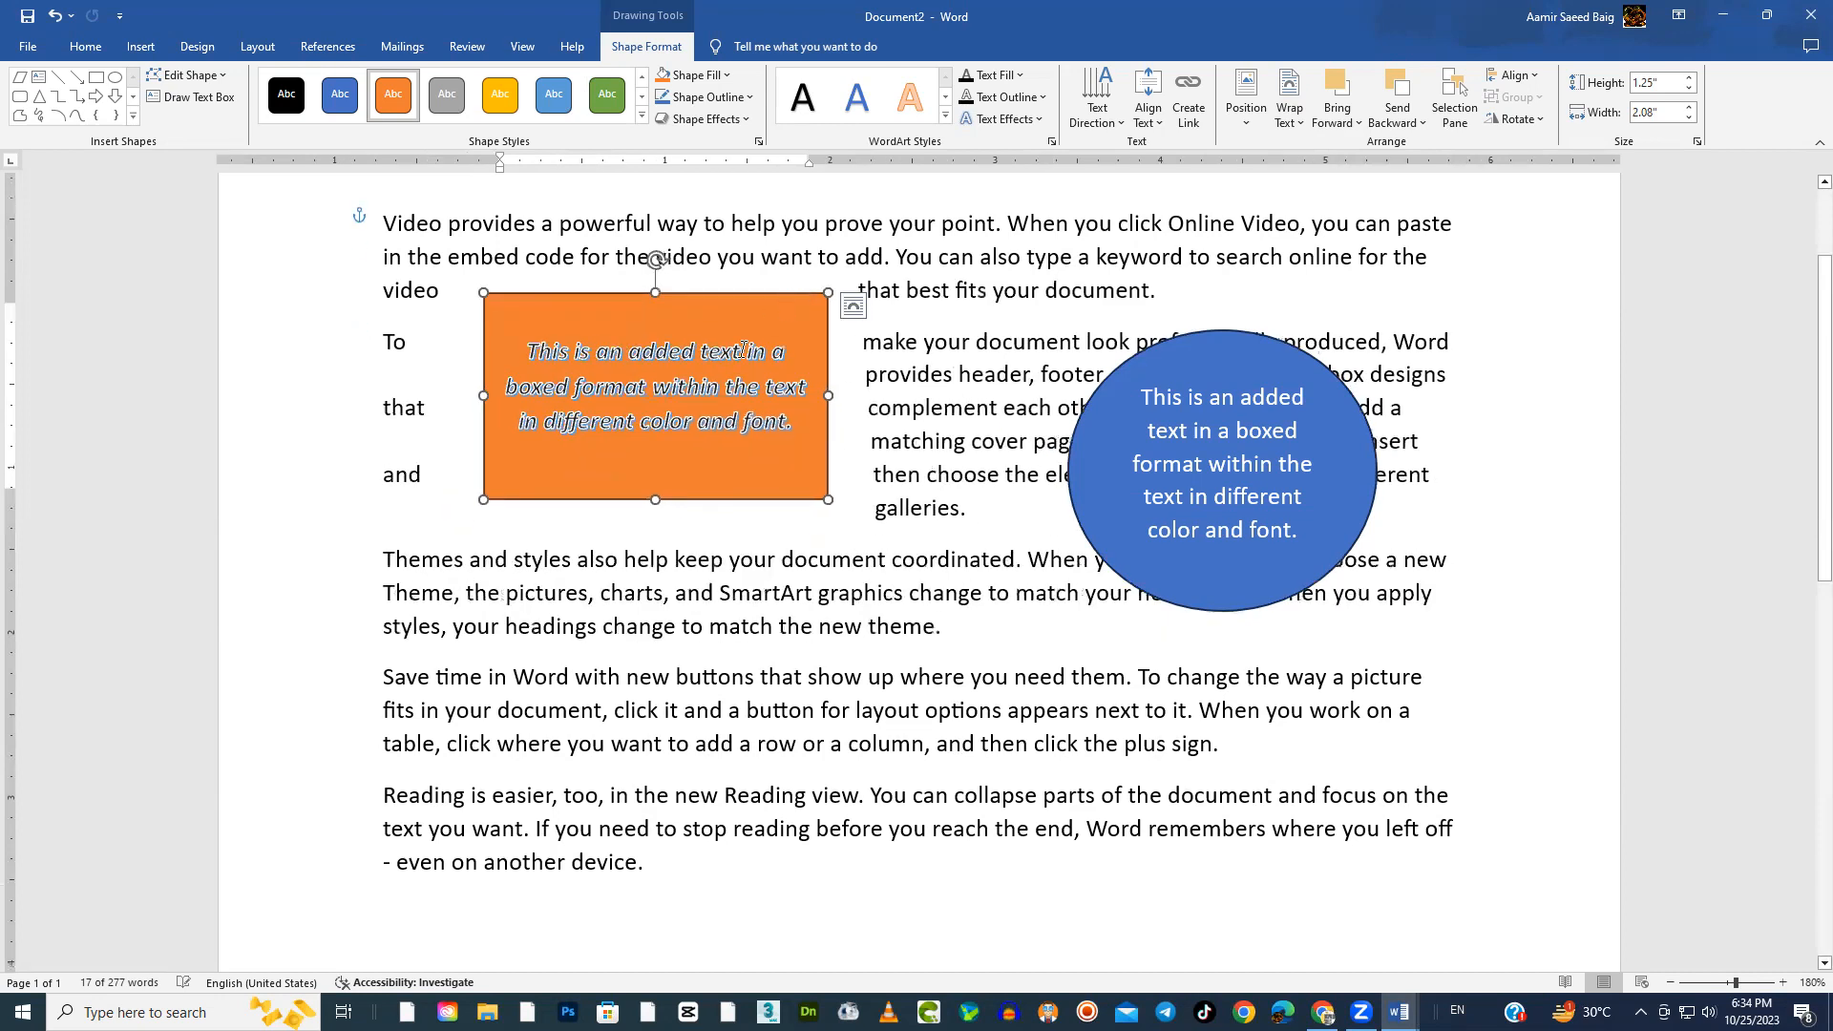
# Insert a four-point star about 1.46" high and 1.56" wide over the paragraphs below the orange rectangle
pyautogui.click(156, 55)
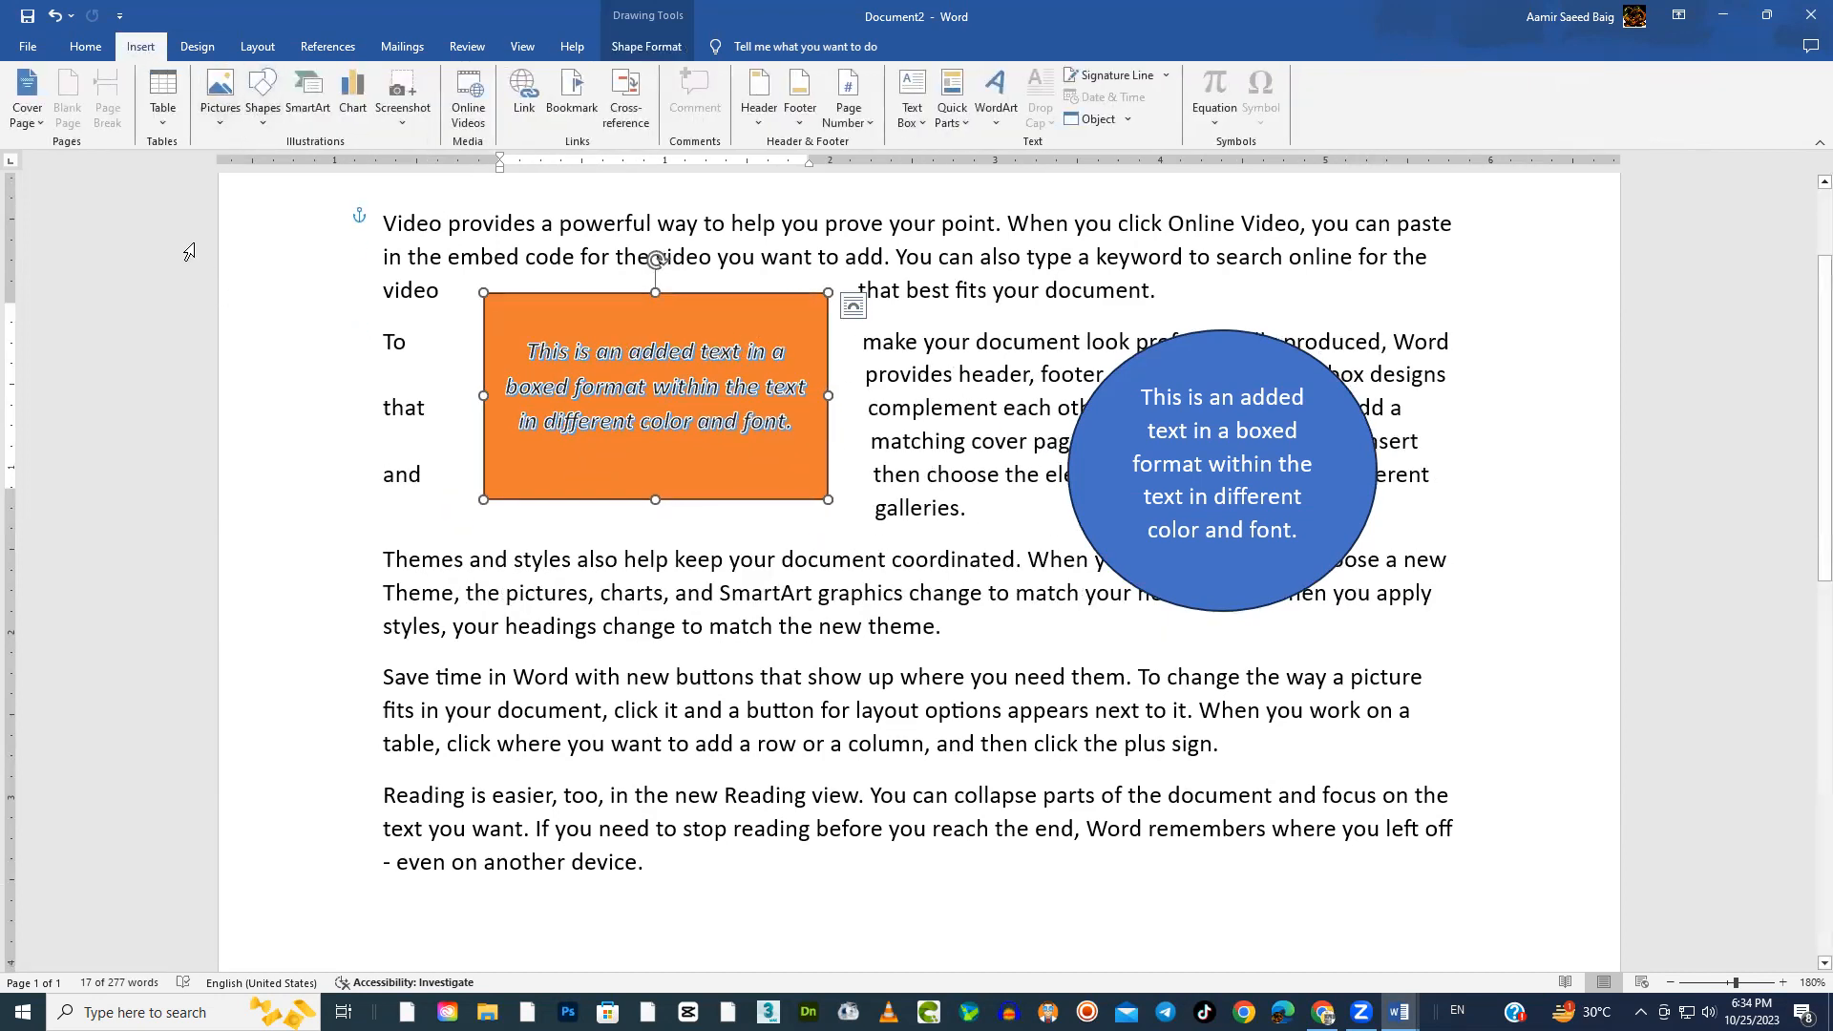
pyautogui.click(263, 115)
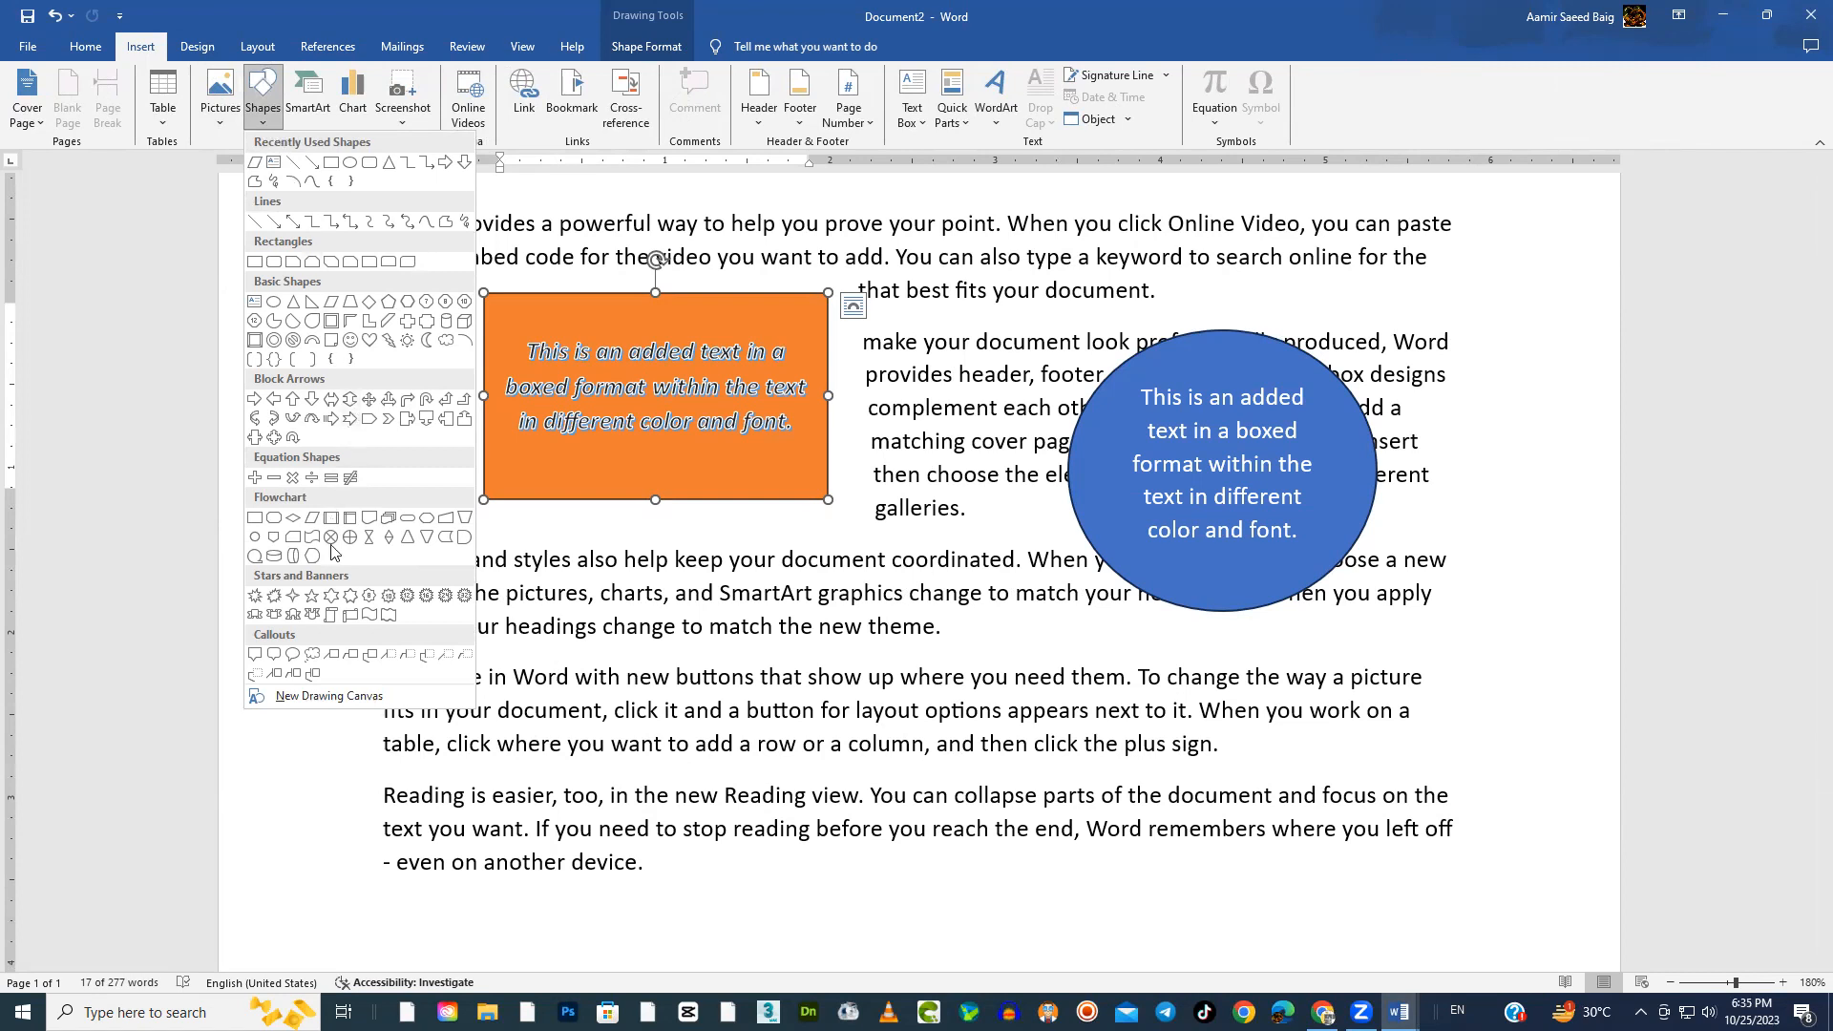
pyautogui.click(293, 595)
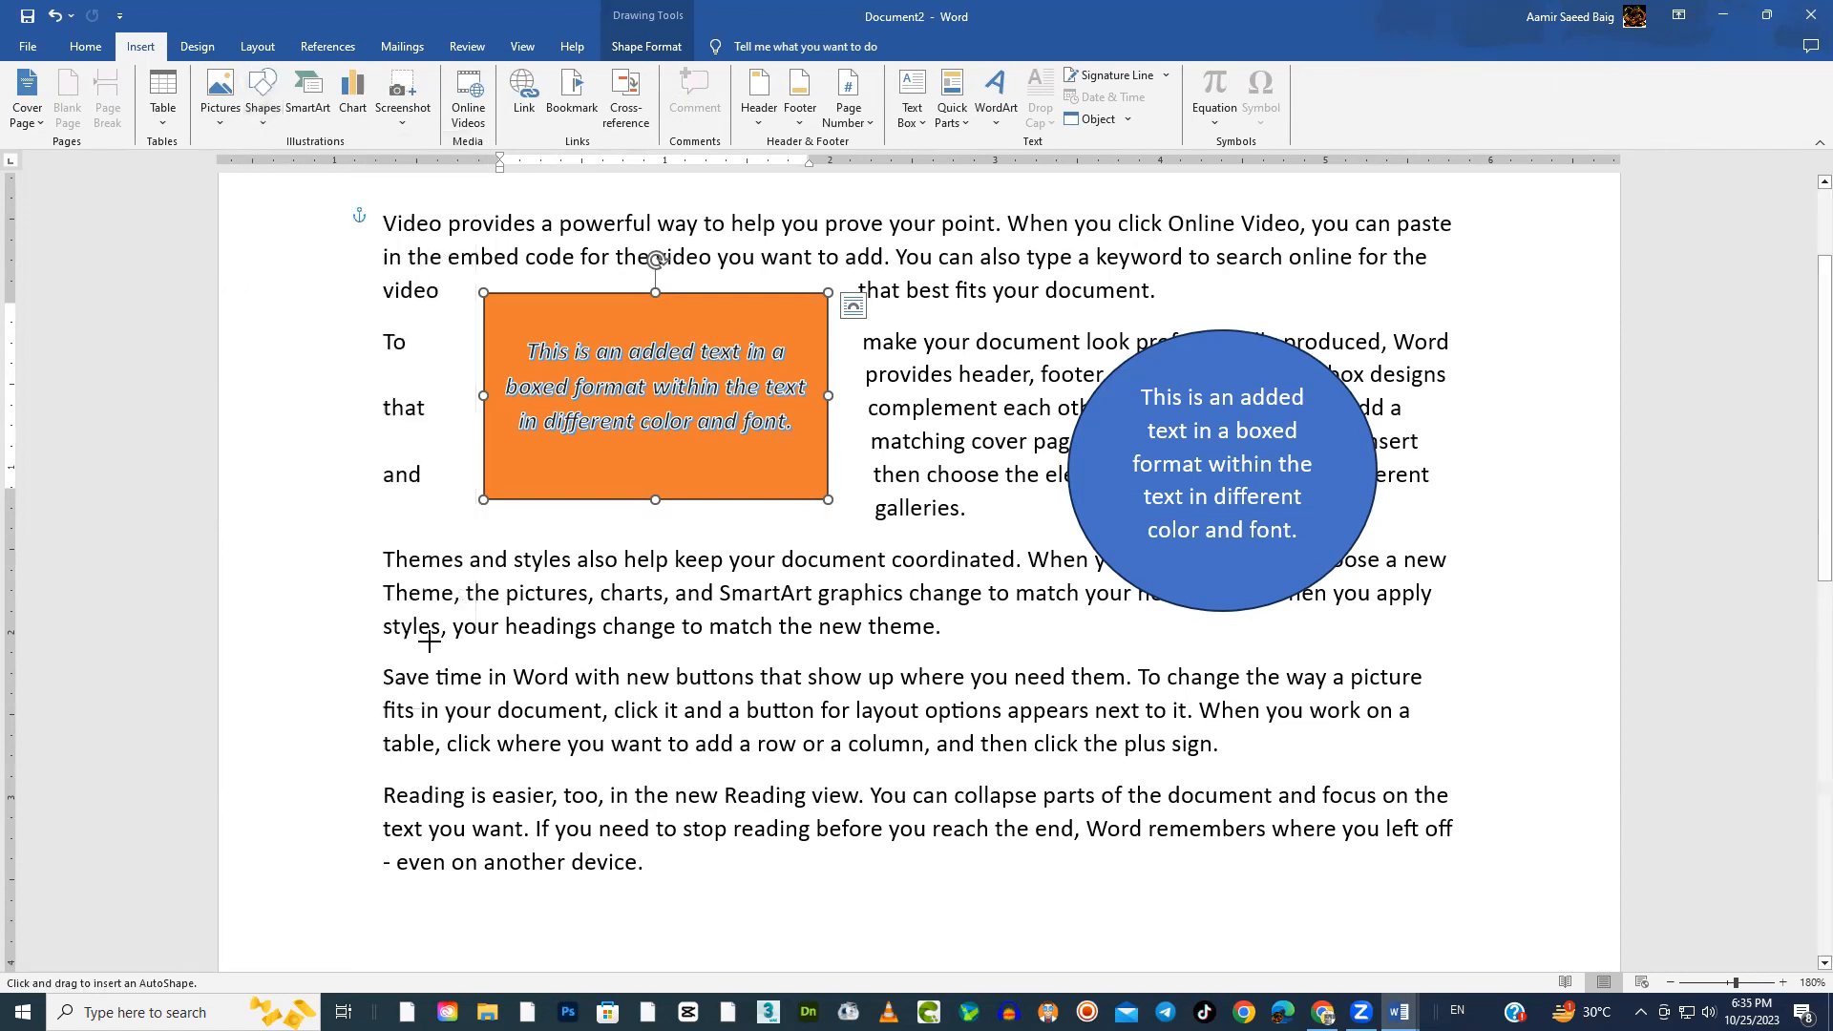
pyautogui.moveTo(741, 631); pyautogui.dragTo(958, 843)
pyautogui.moveTo(874, 718); pyautogui.dragTo(788, 671)
pyautogui.moveTo(861, 787); pyautogui.dragTo(903, 818)
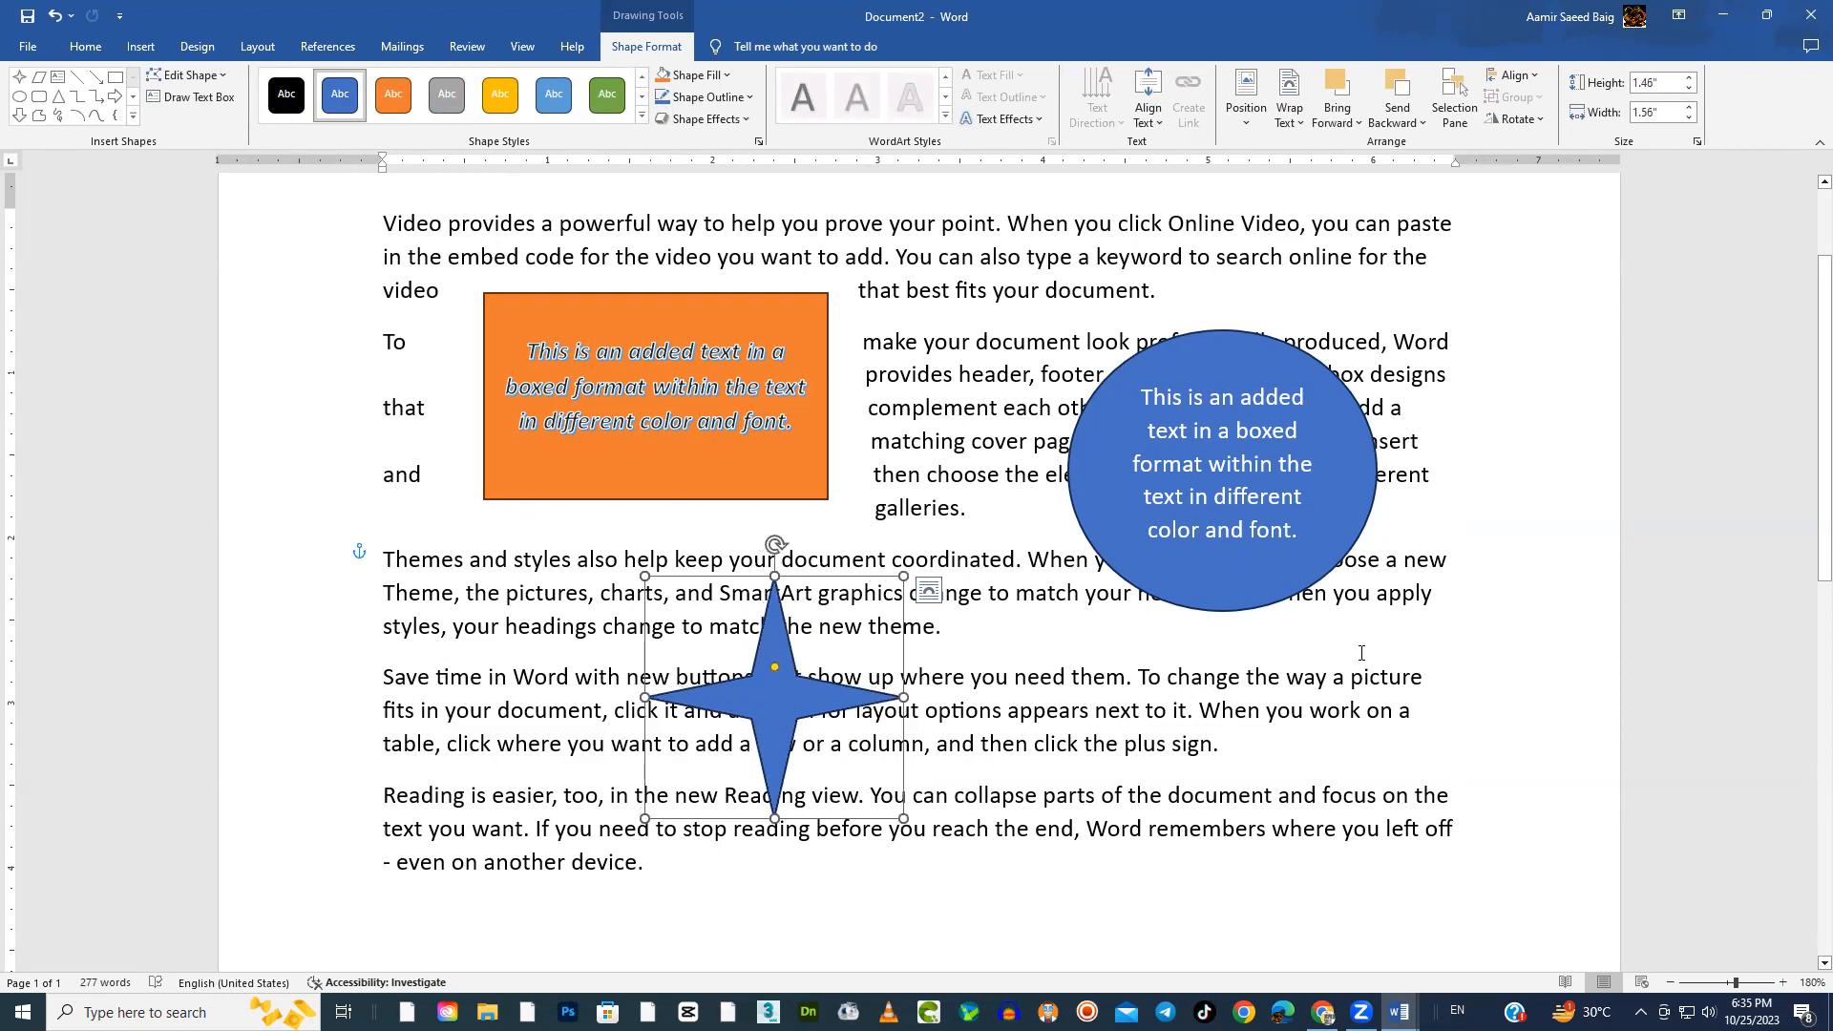
# Widen the orange rectangle to about 2.26" and rotate the blue circle clockwise so its text slants downward
pyautogui.click(1291, 586)
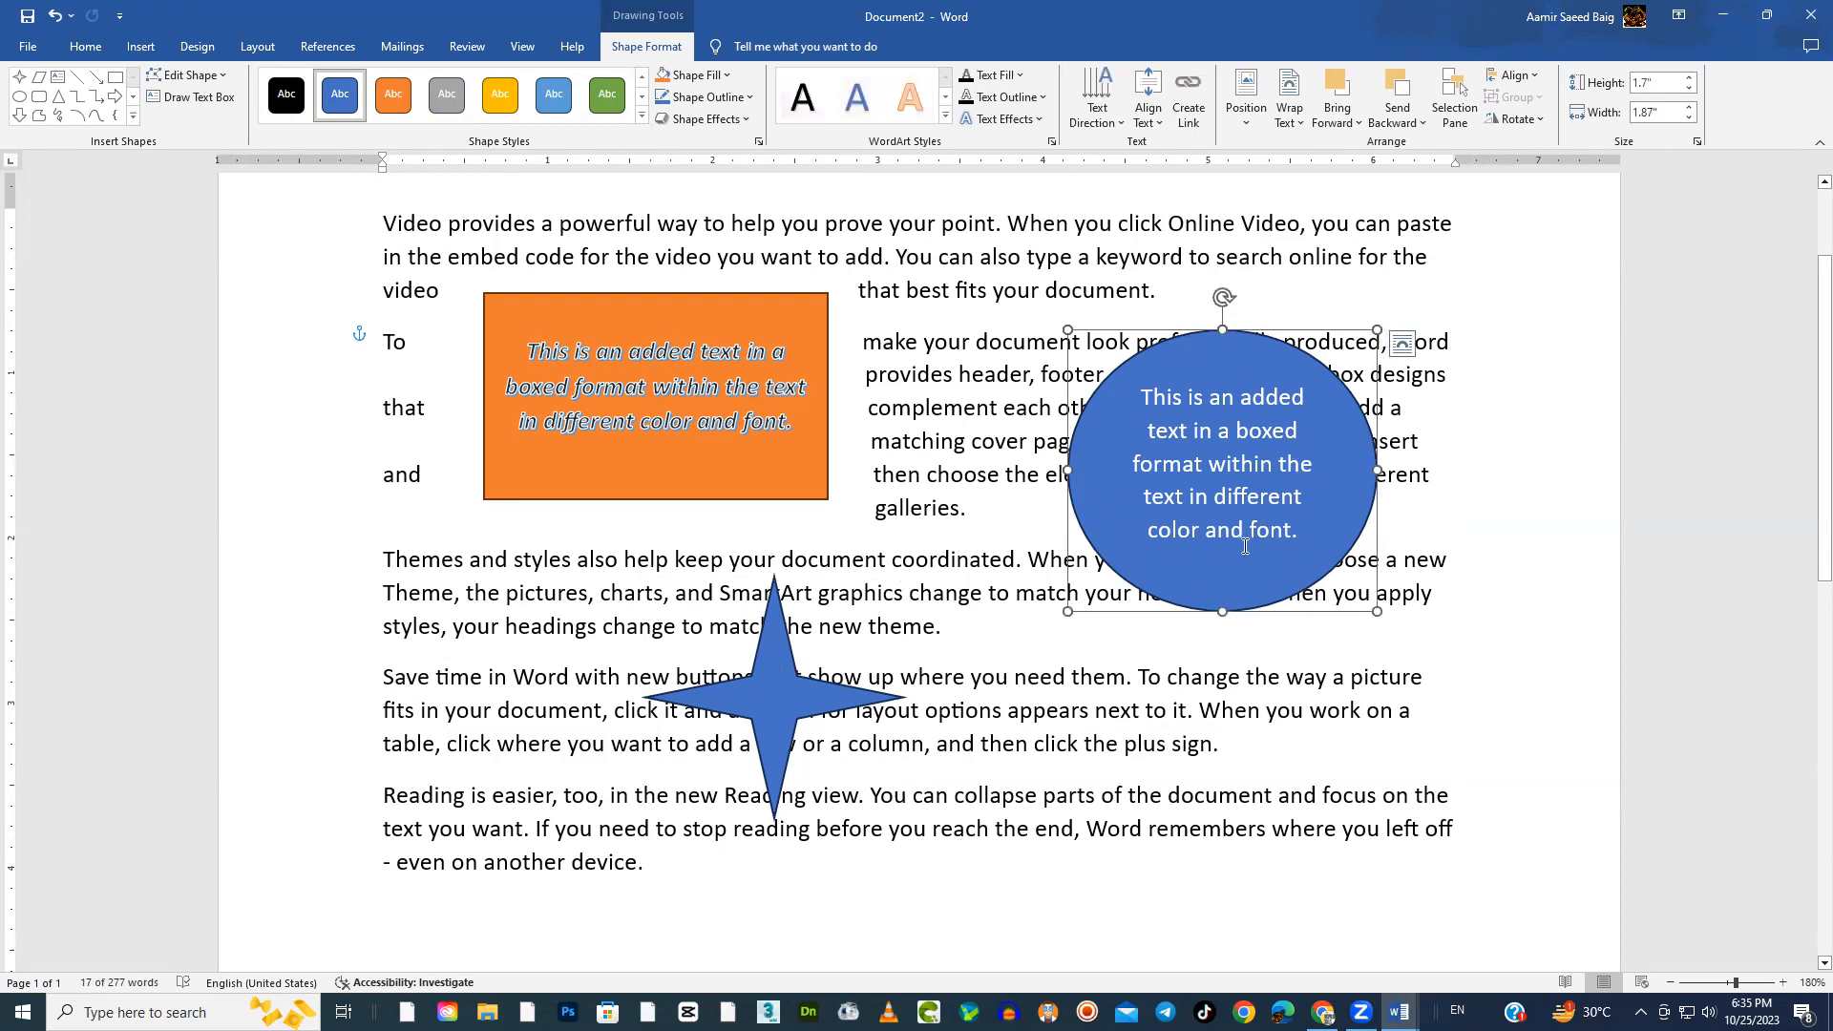
pyautogui.click(590, 300)
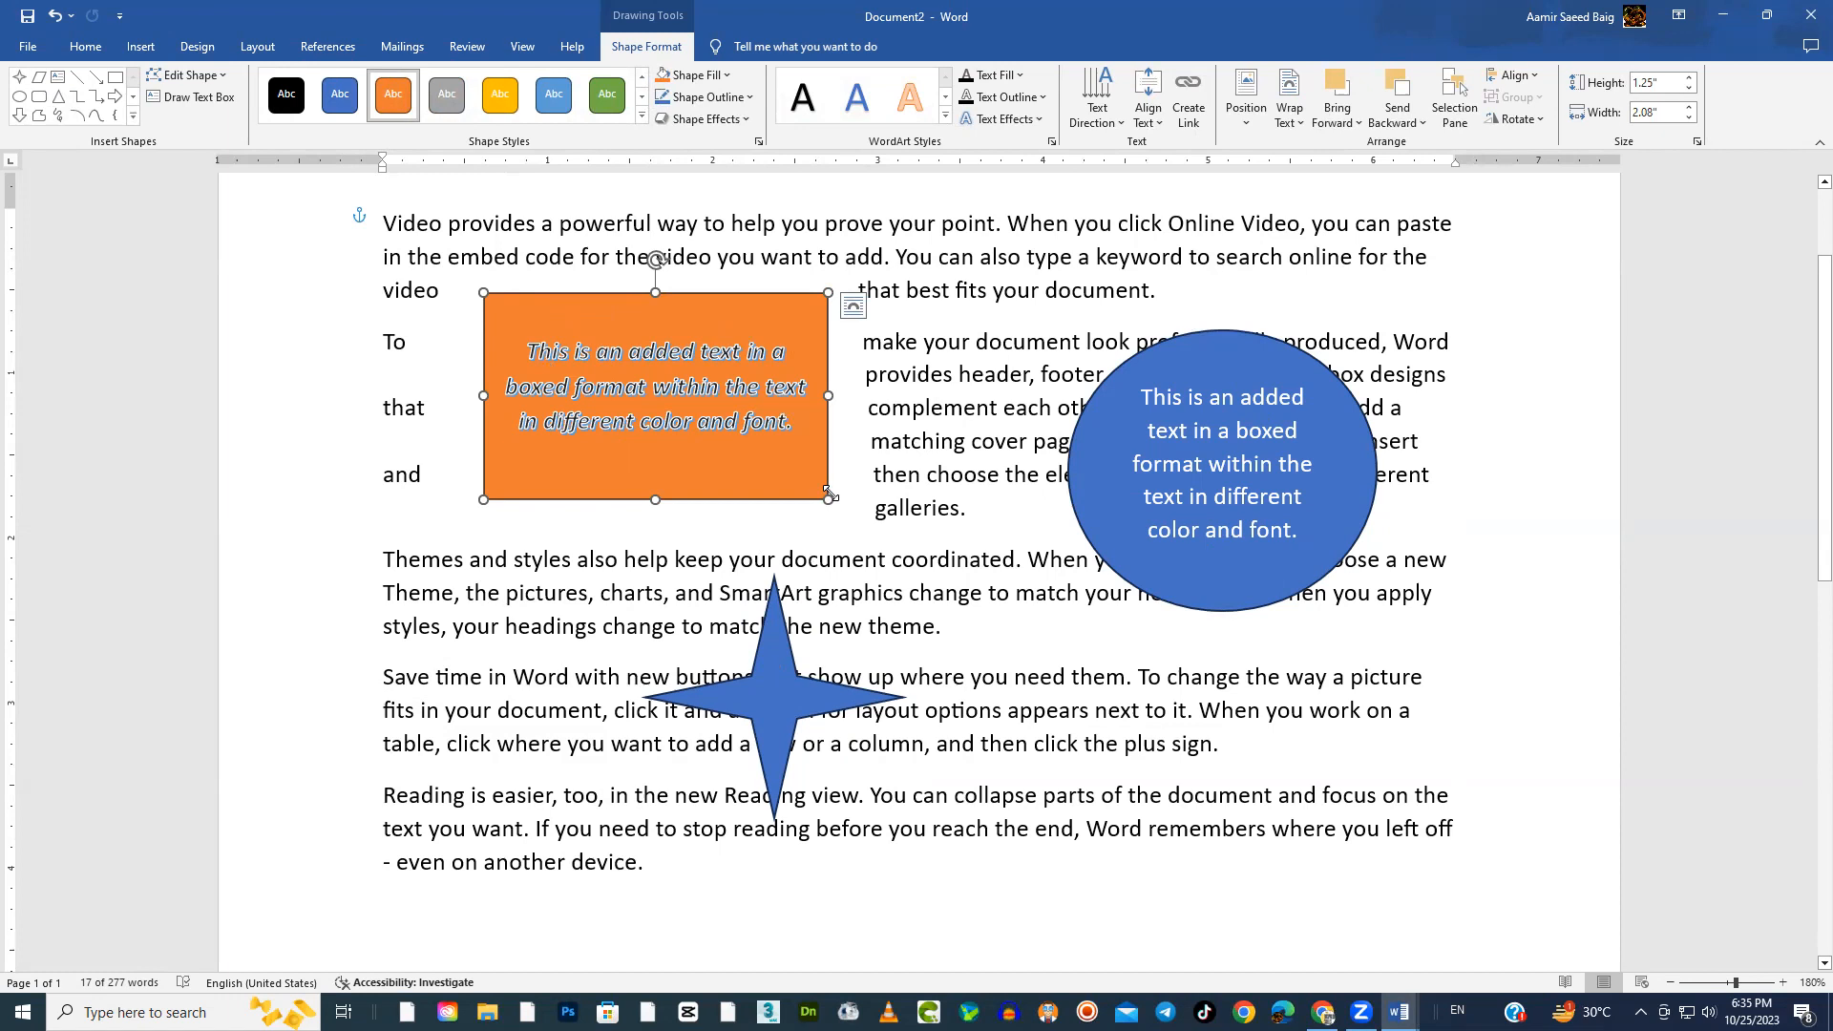
pyautogui.moveTo(833, 395)
pyautogui.mouseDown()
pyautogui.moveTo(871, 397)
pyautogui.moveTo(761, 397)
pyautogui.moveTo(859, 405)
pyautogui.mouseUp()
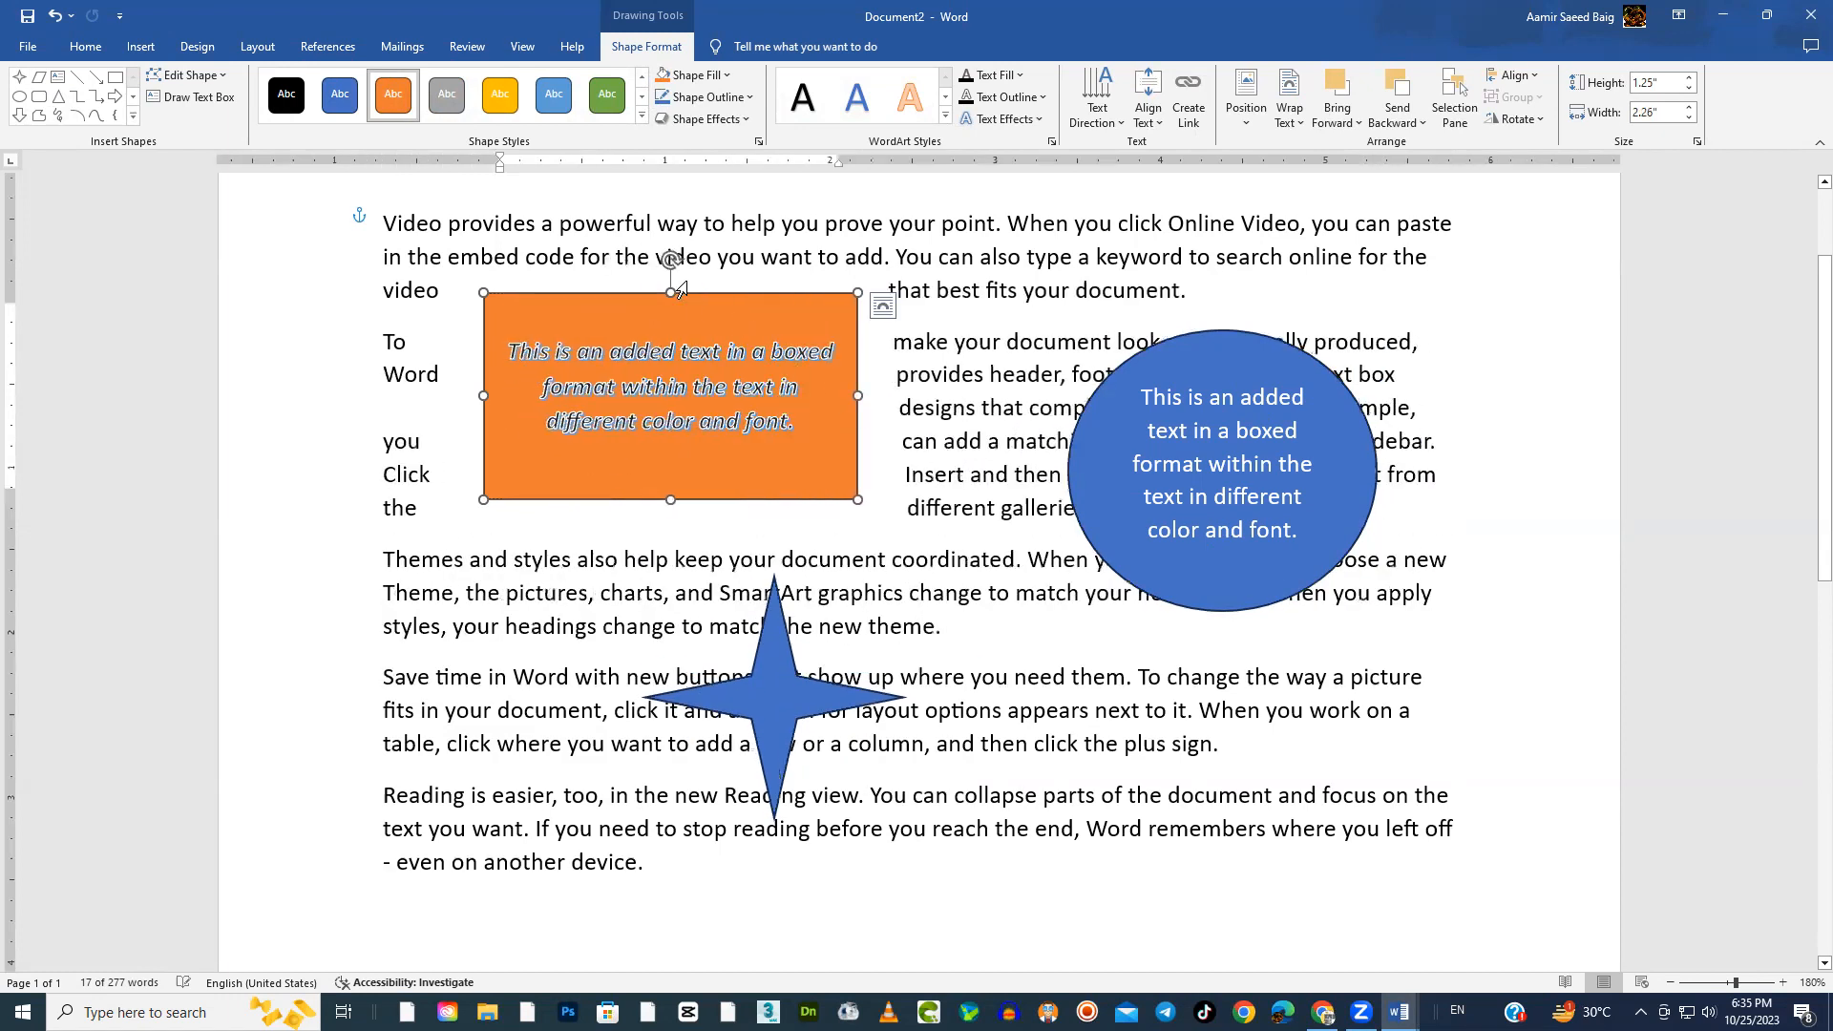
pyautogui.moveTo(671, 260); pyautogui.dragTo(671, 328)
pyautogui.click(1320, 362)
pyautogui.moveTo(1224, 297); pyautogui.dragTo(1336, 409)
# Shift the four-point star slightly up and left, try Square text wrapping on it, and settle on Tight
pyautogui.click(781, 680)
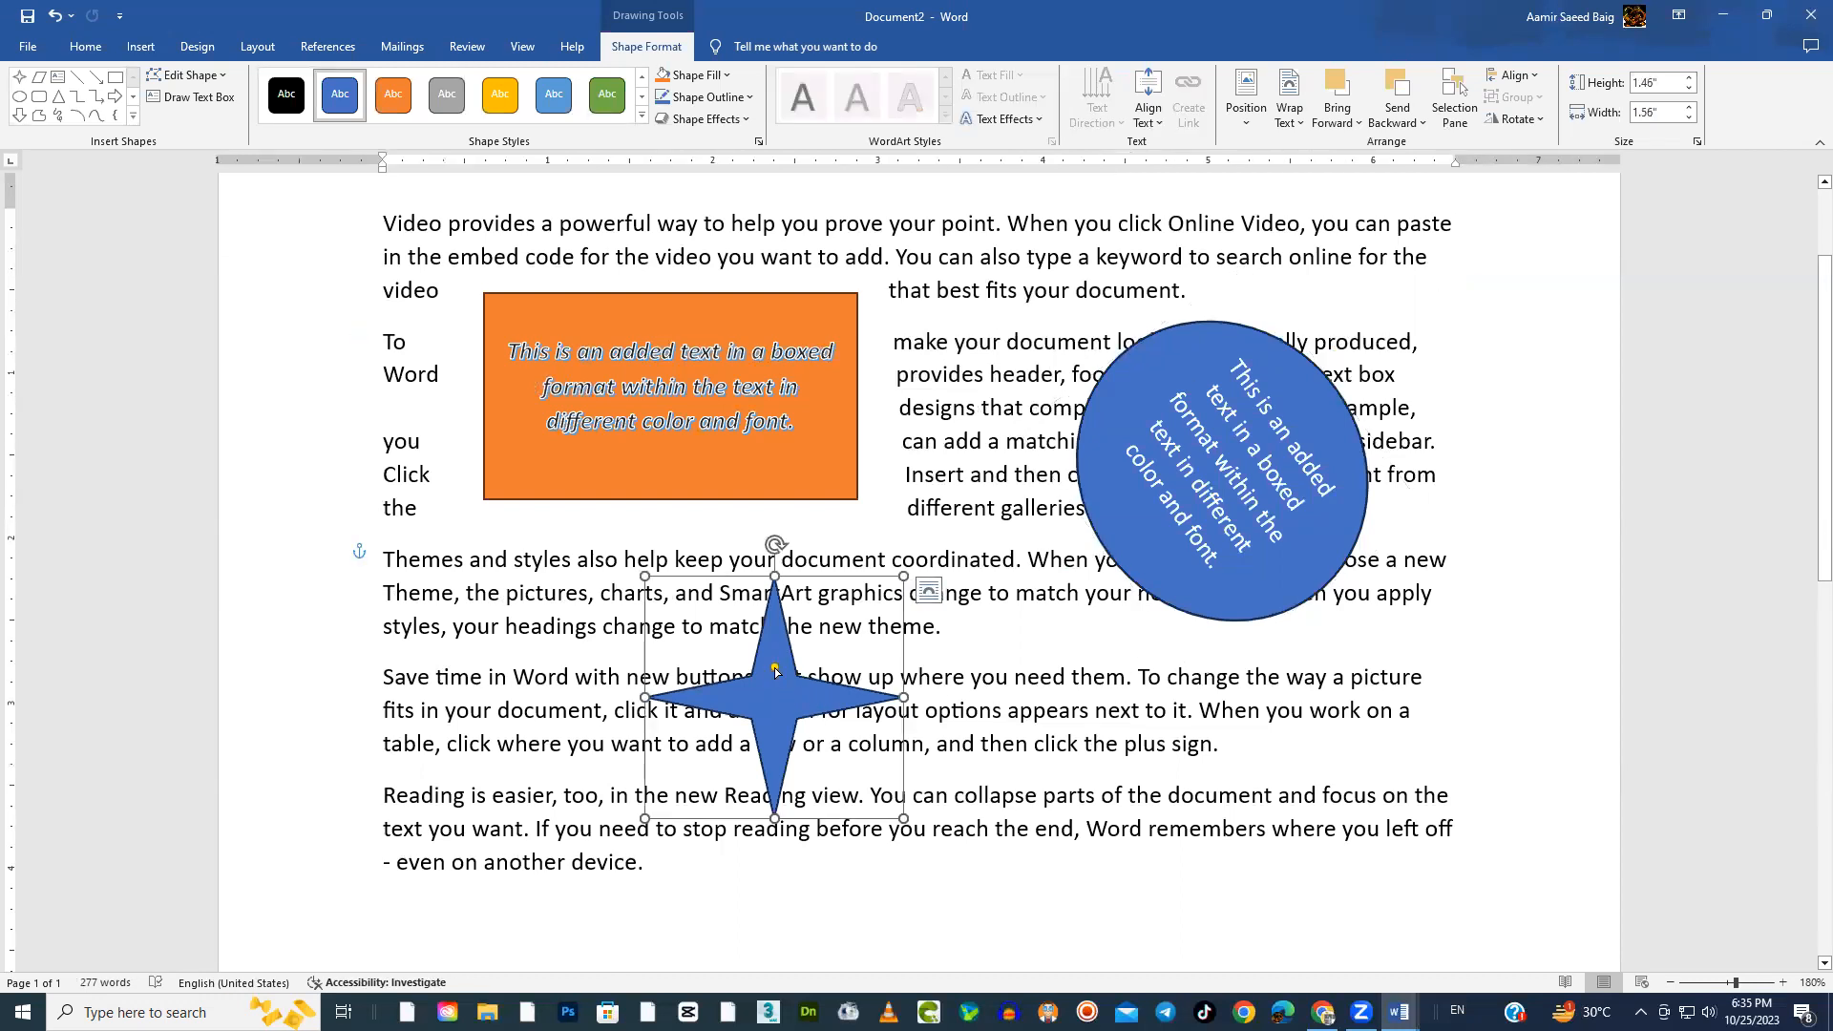
pyautogui.moveTo(774, 670)
pyautogui.mouseDown()
pyautogui.moveTo(694, 541)
pyautogui.moveTo(809, 691)
pyautogui.moveTo(776, 670)
pyautogui.moveTo(785, 698)
pyautogui.mouseUp()
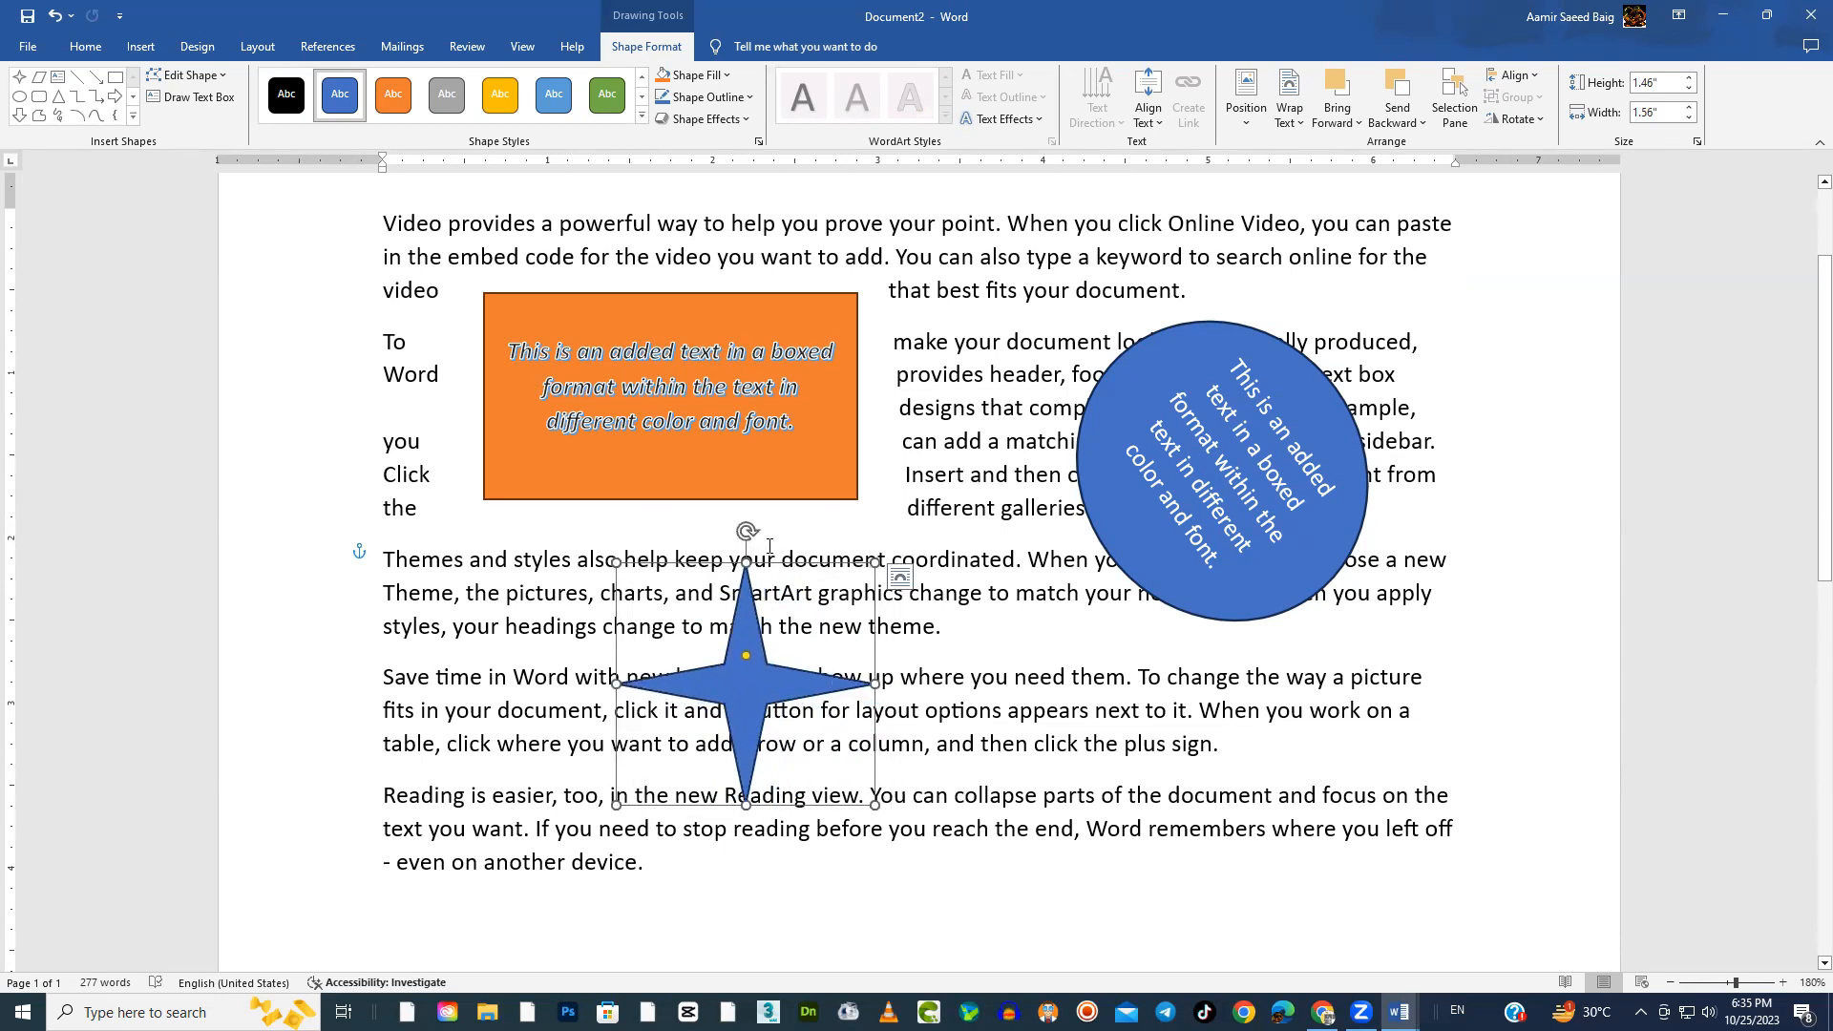
pyautogui.moveTo(746, 531)
pyautogui.mouseDown()
pyautogui.moveTo(893, 625)
pyautogui.moveTo(888, 668)
pyautogui.moveTo(802, 544)
pyautogui.moveTo(747, 530)
pyautogui.mouseUp()
pyautogui.click(899, 577)
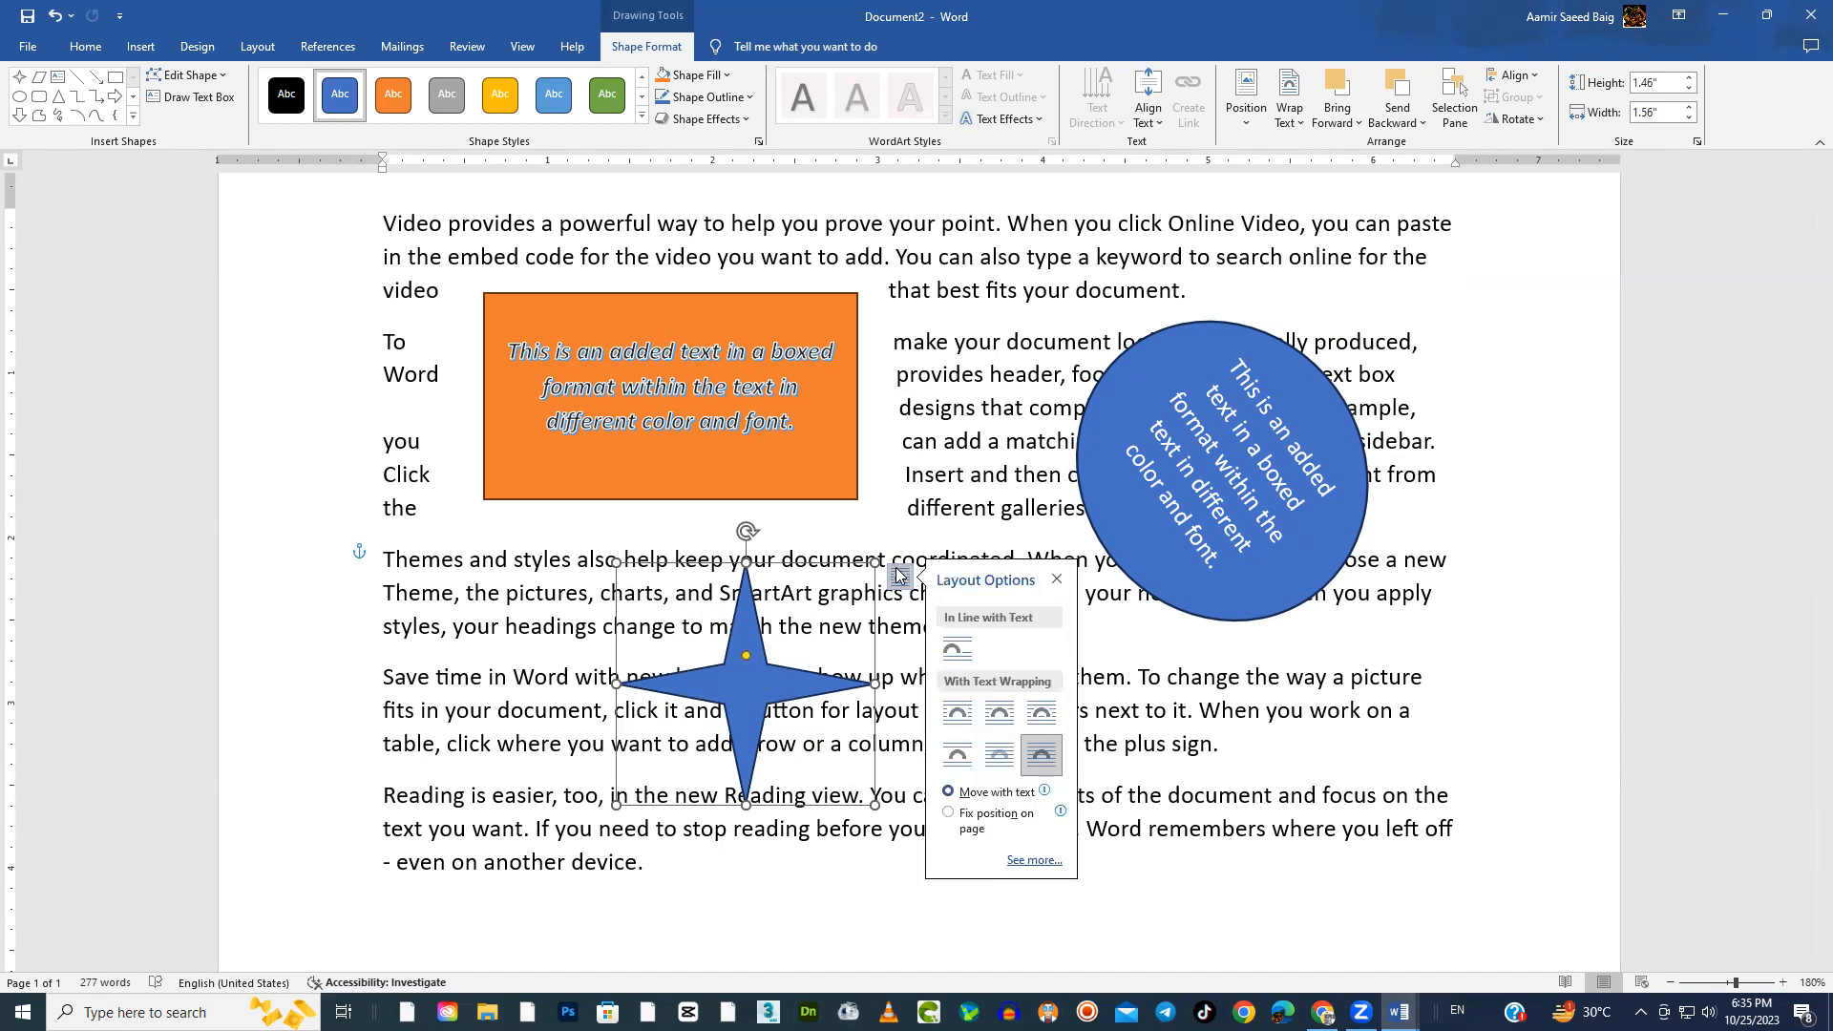
pyautogui.click(958, 710)
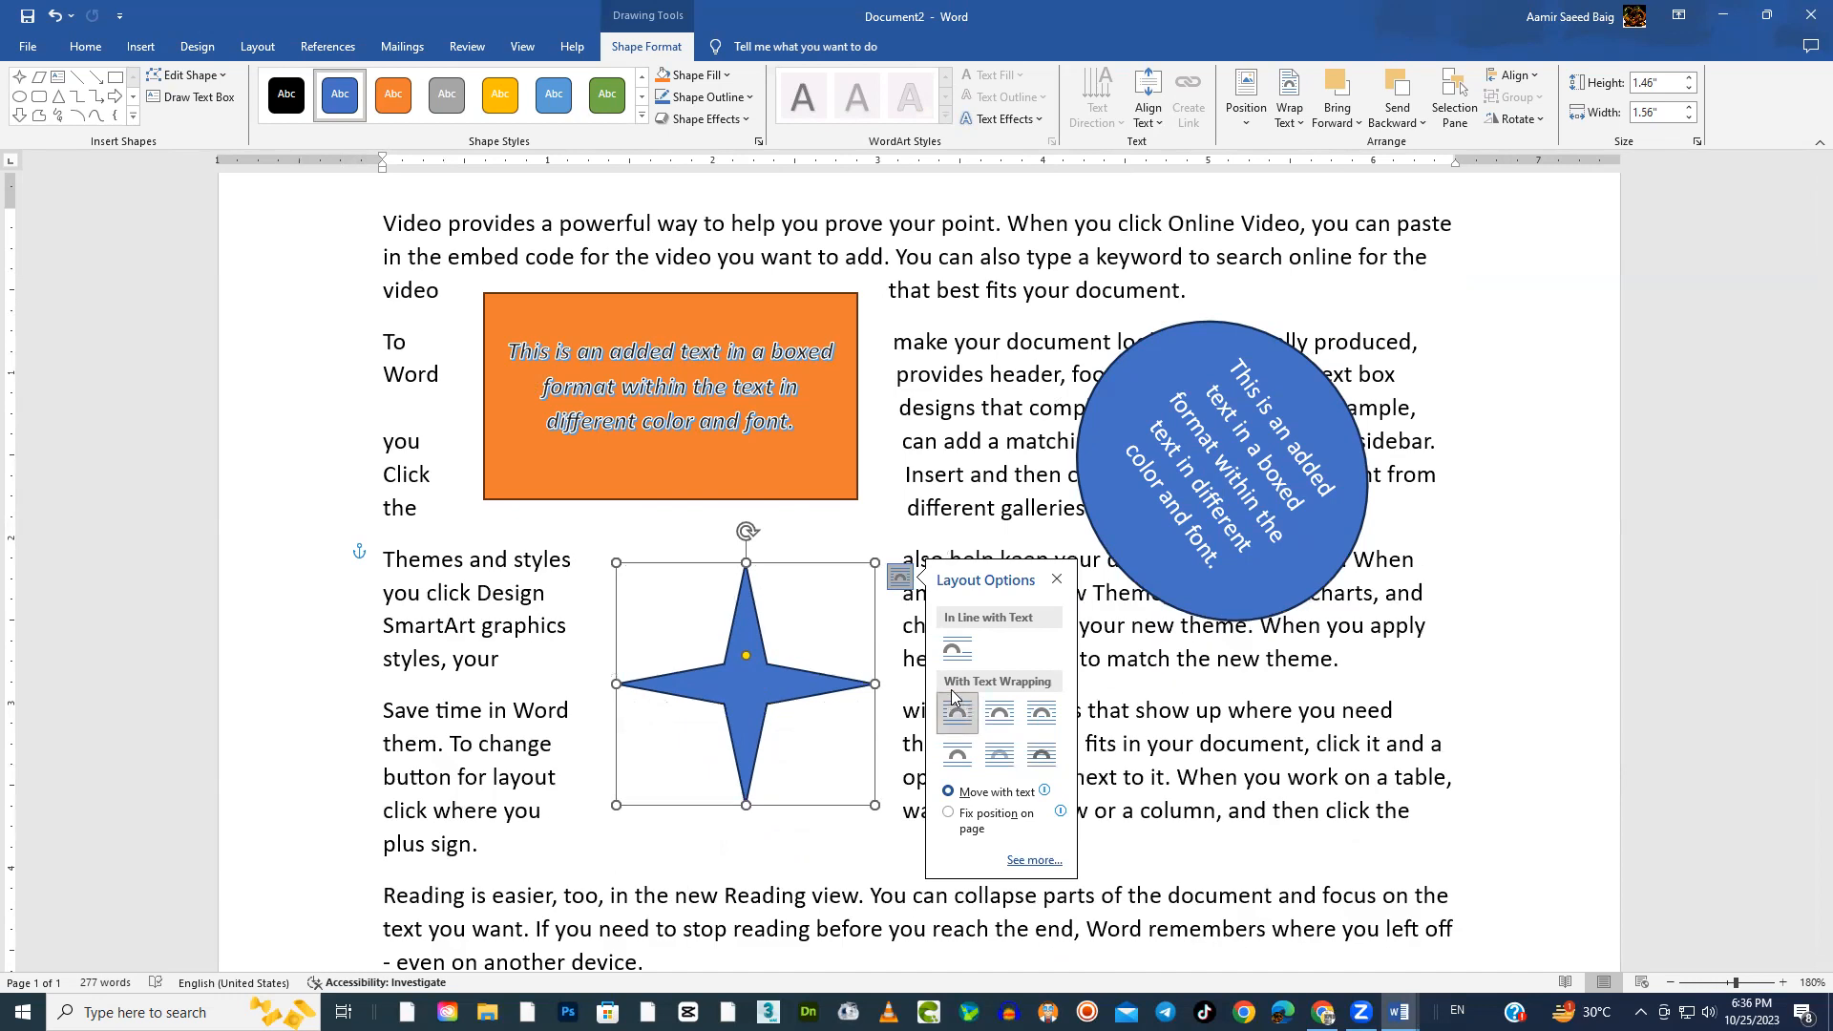
pyautogui.click(1002, 724)
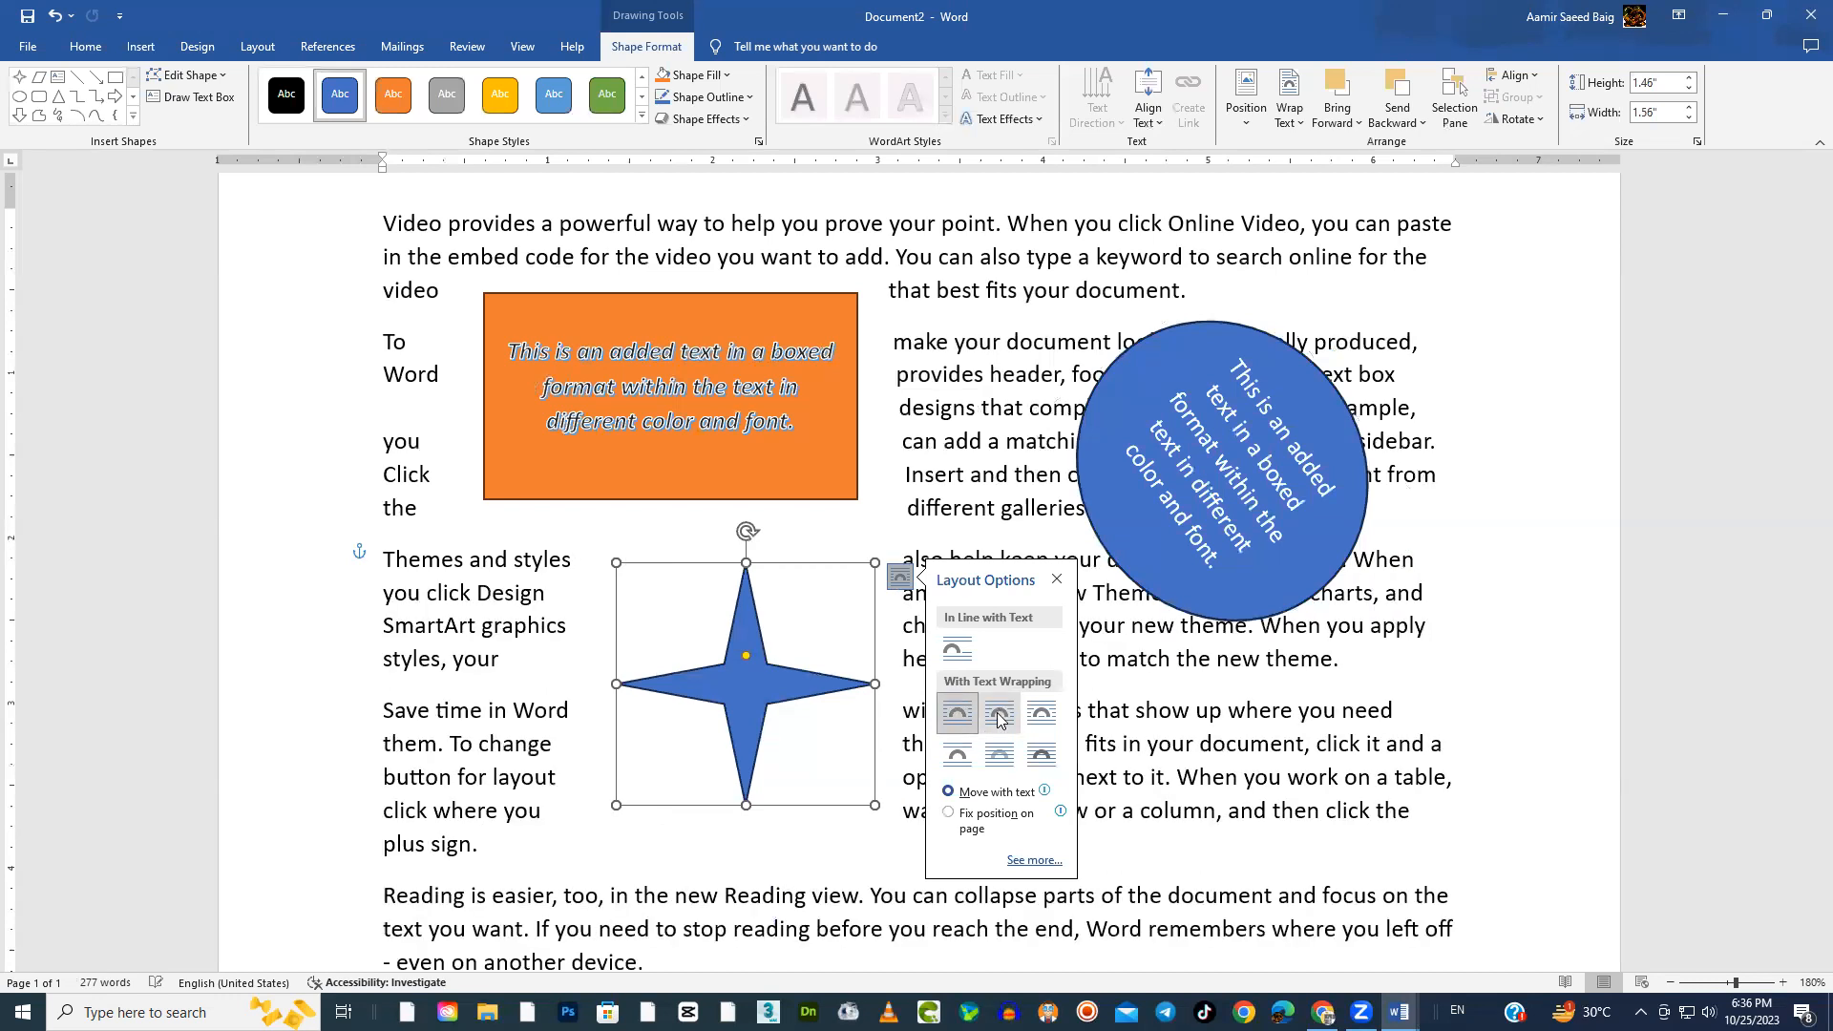
pyautogui.click(1206, 714)
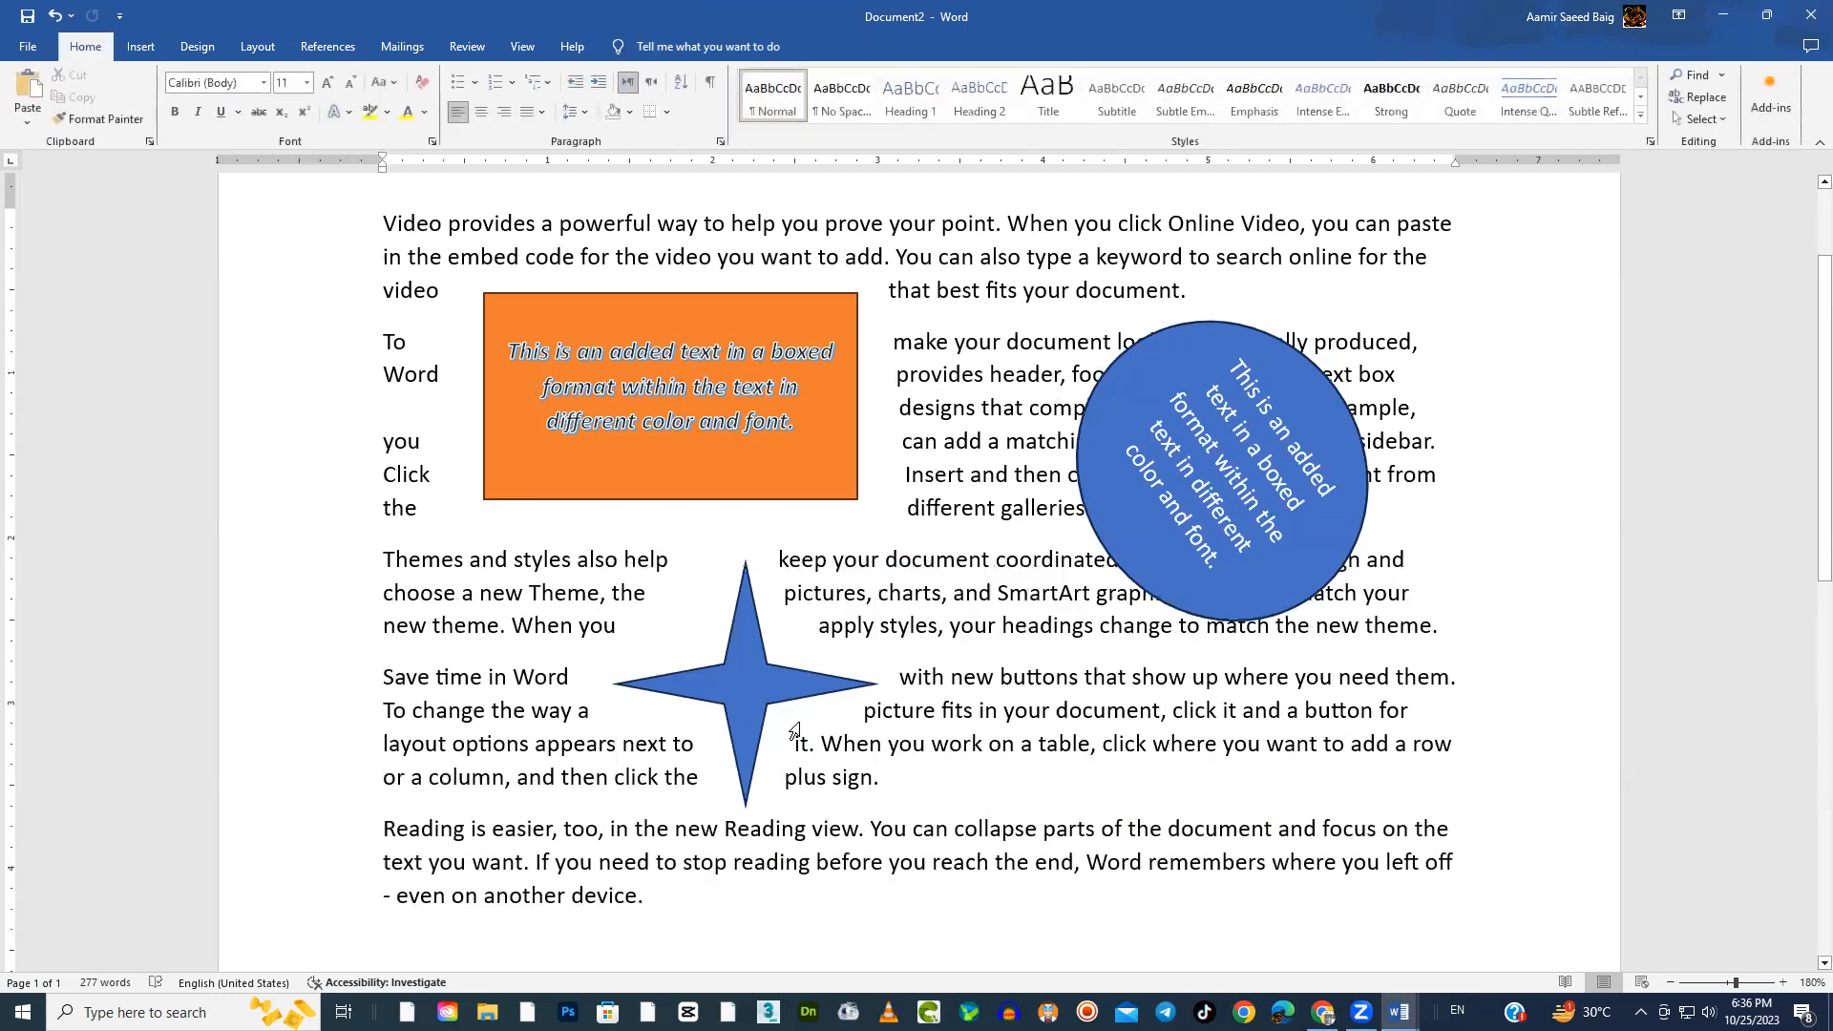
# Nudge the star slightly right and reshape it with its adjustment point so that its arms are thinner
pyautogui.moveTo(786, 695)
pyautogui.mouseDown()
pyautogui.moveTo(819, 809)
pyautogui.moveTo(770, 830)
pyautogui.moveTo(781, 697)
pyautogui.moveTo(754, 680)
pyautogui.moveTo(821, 740)
pyautogui.moveTo(811, 697)
pyautogui.mouseUp()
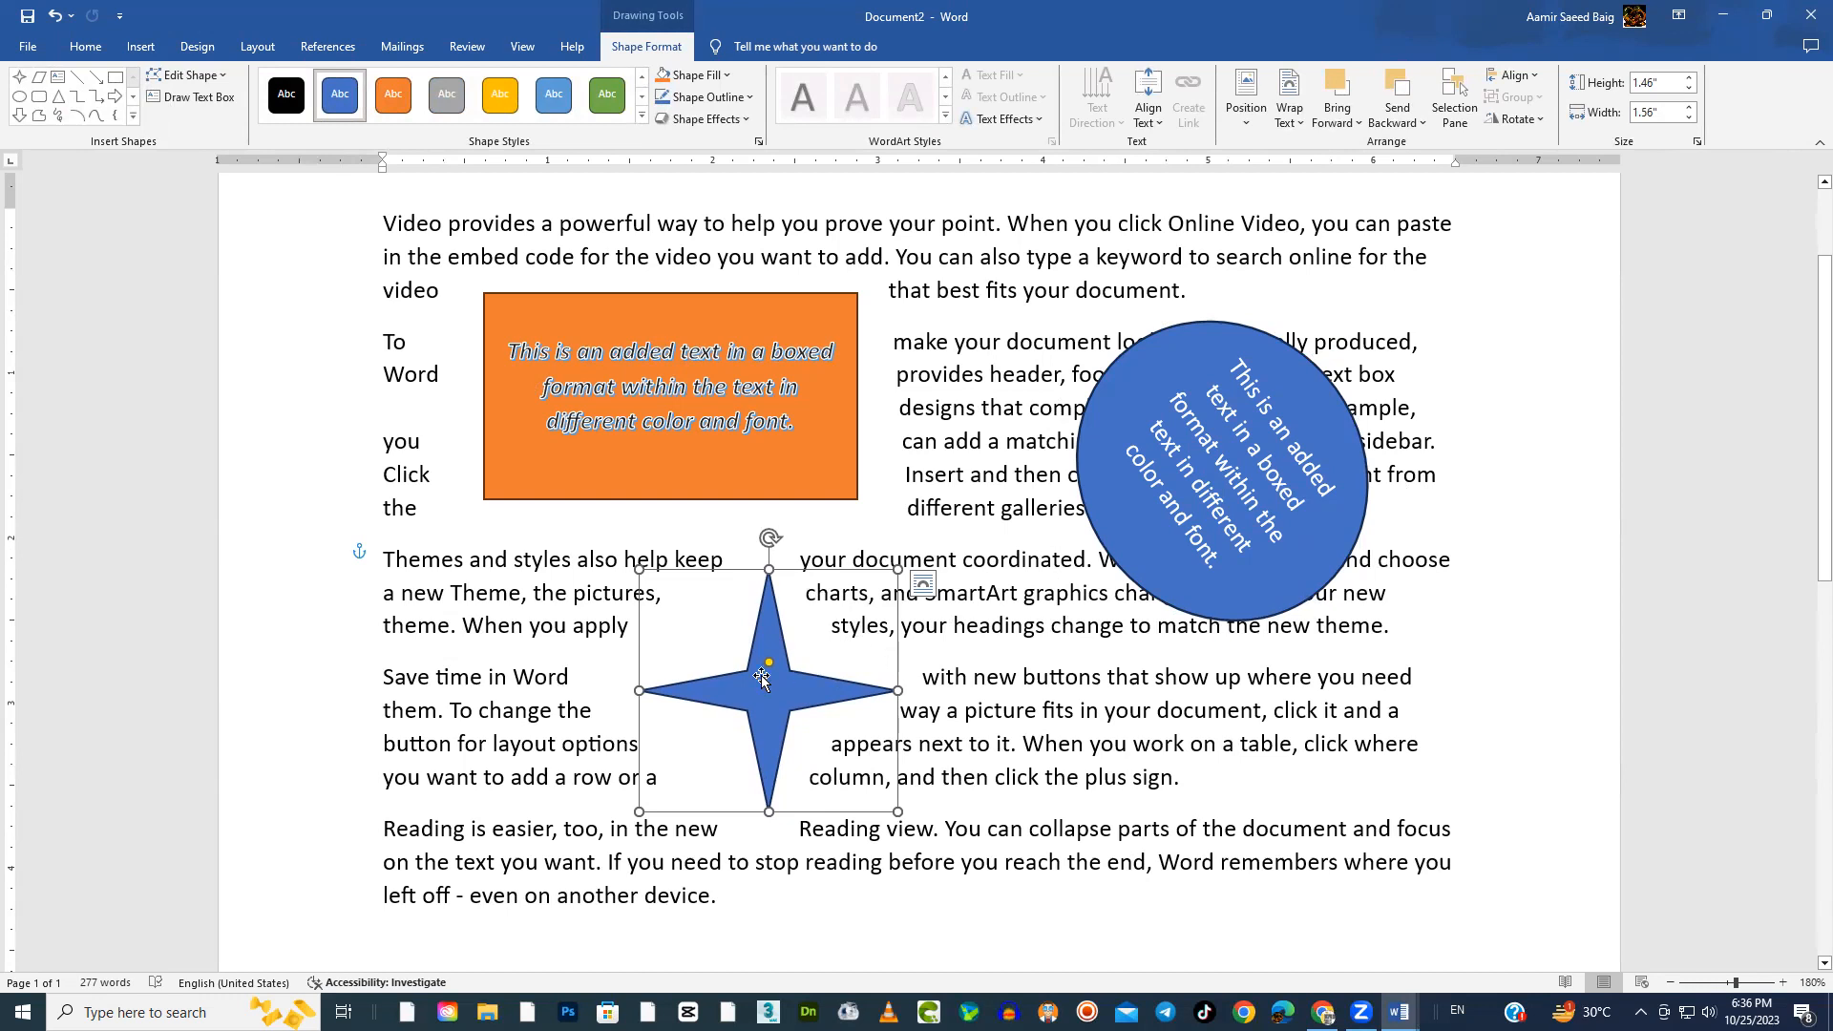
pyautogui.moveTo(769, 663)
pyautogui.mouseDown()
pyautogui.moveTo(769, 636)
pyautogui.moveTo(728, 614)
pyautogui.moveTo(756, 613)
pyautogui.moveTo(670, 569)
pyautogui.moveTo(793, 638)
pyautogui.moveTo(811, 690)
pyautogui.moveTo(781, 689)
pyautogui.mouseUp()
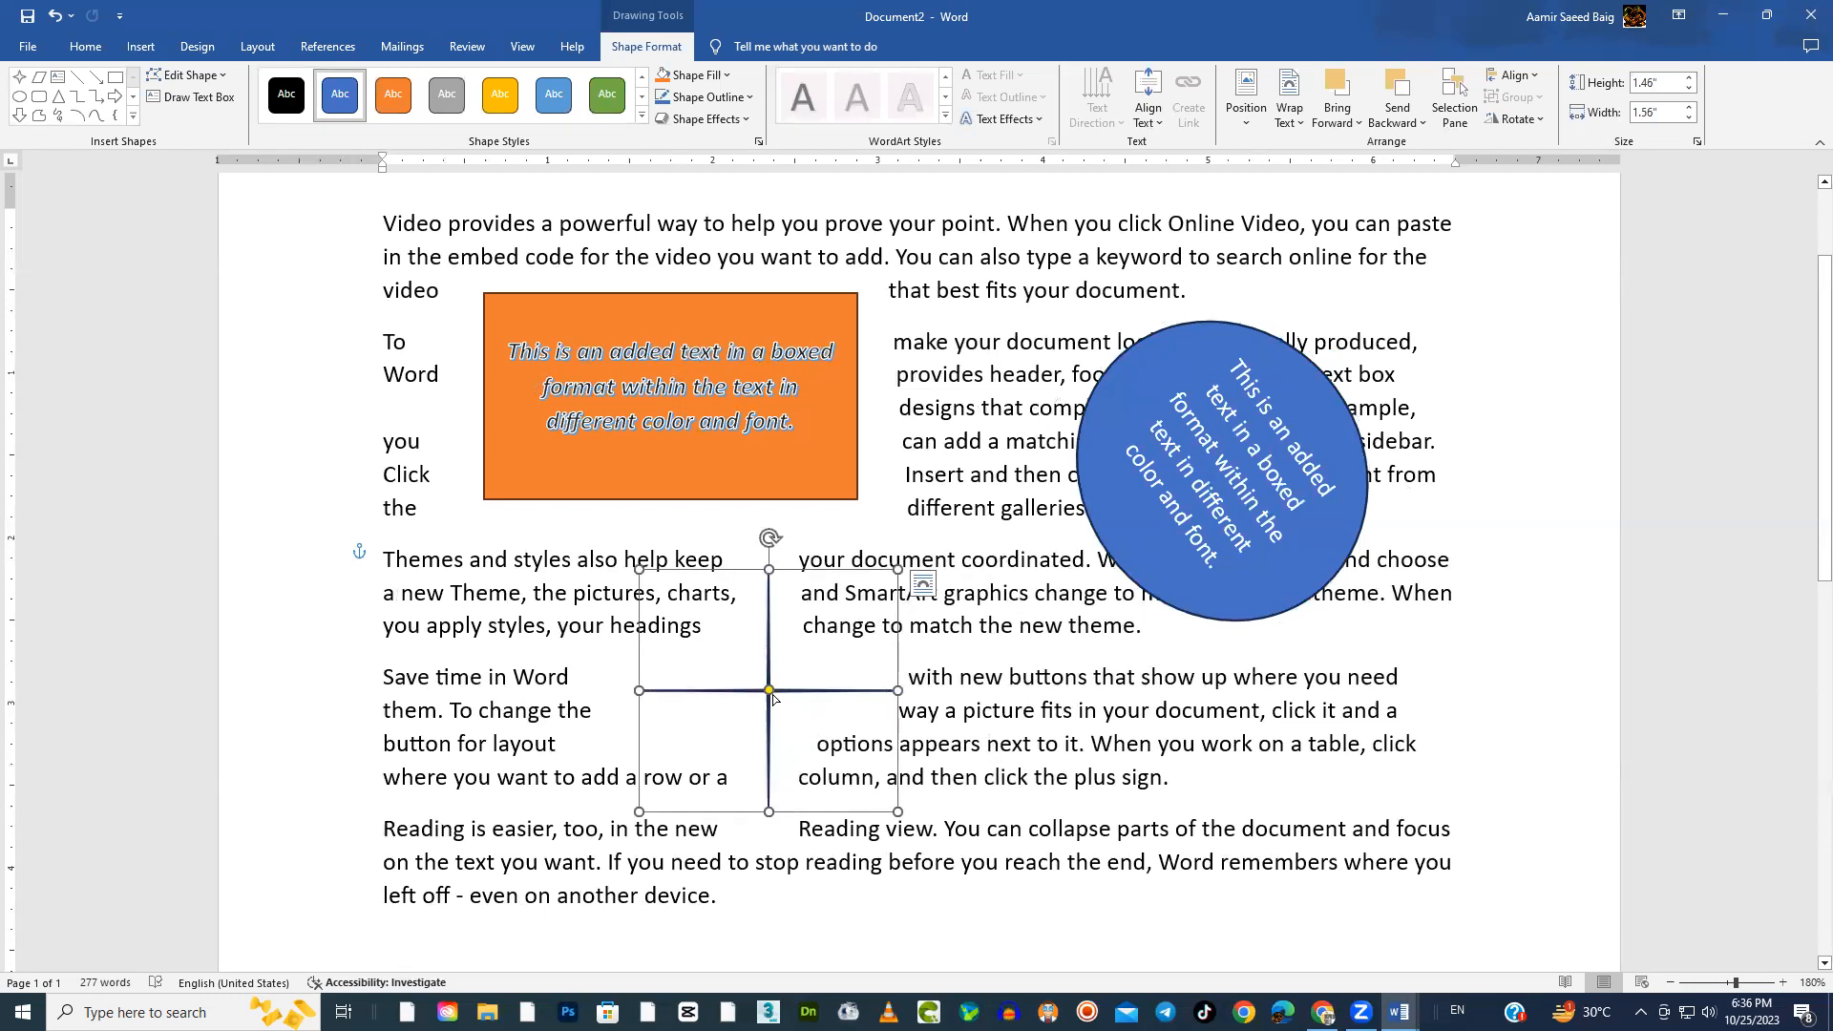
pyautogui.moveTo(770, 691); pyautogui.dragTo(754, 674)
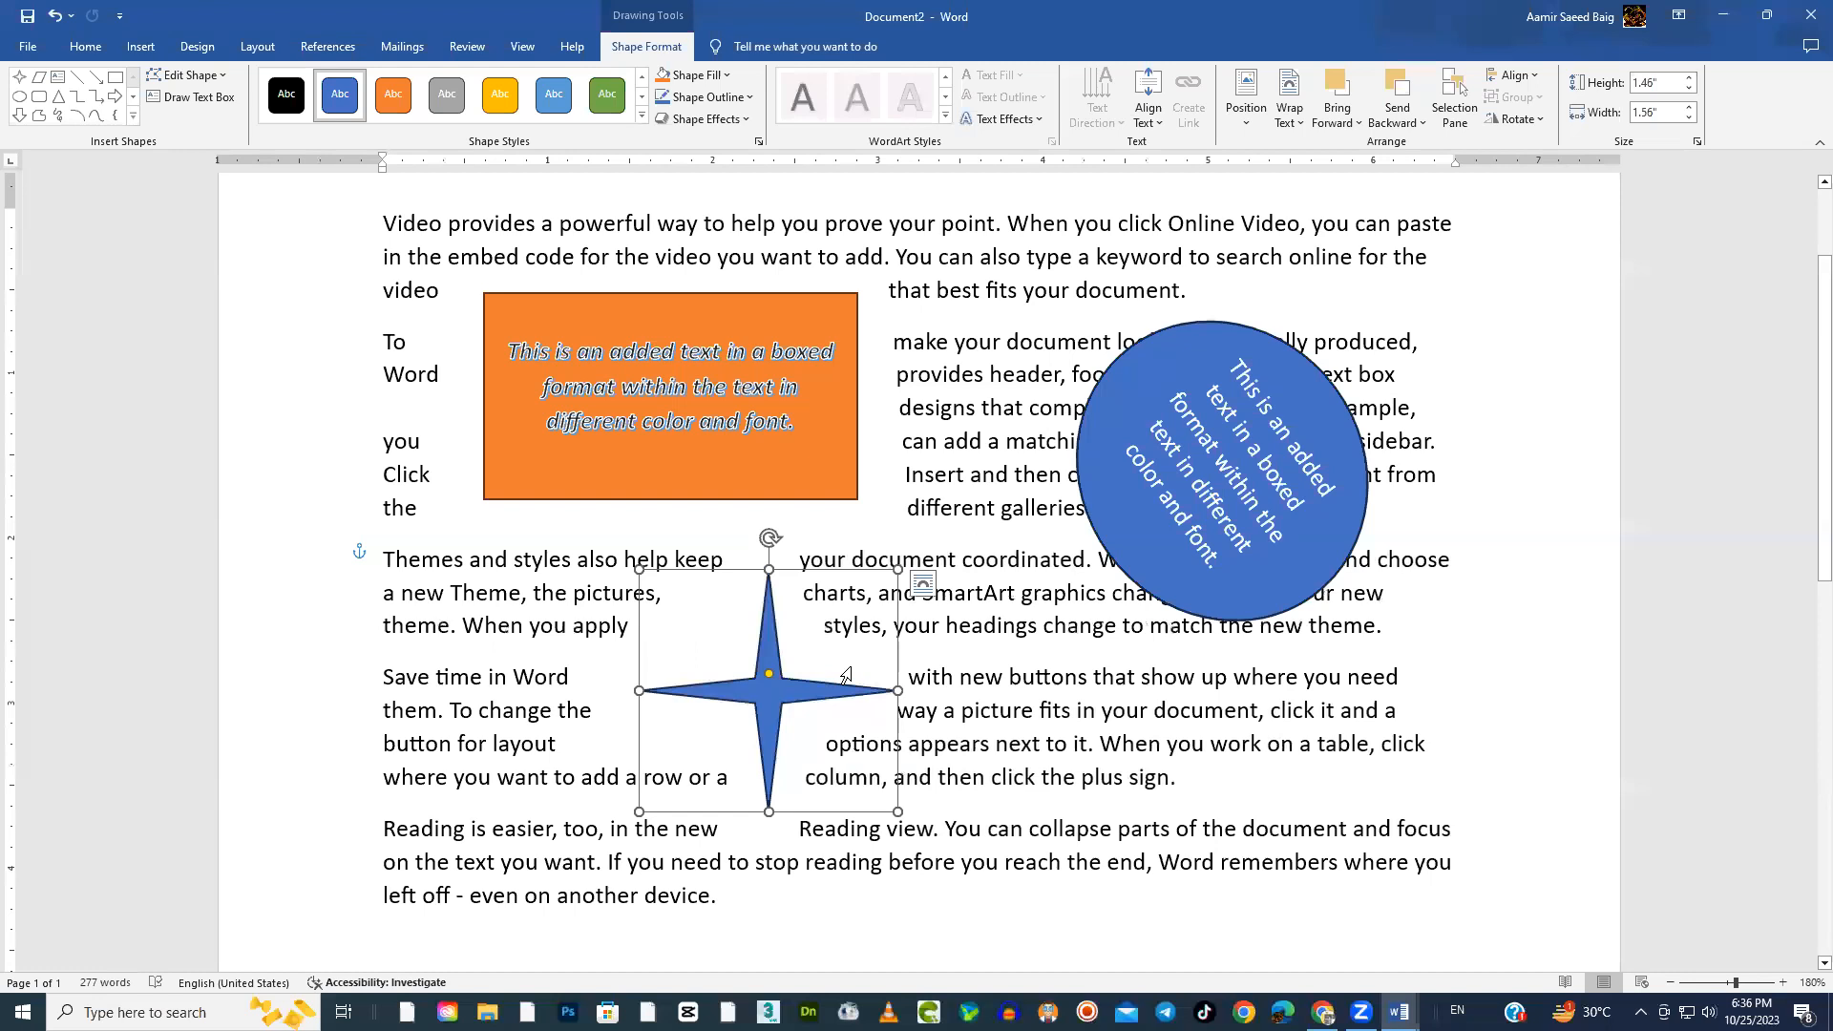
# Edit the star's wrap points, pulling the protruding corners of the wrap boundary inward against the star's arms
pyautogui.click(924, 583)
pyautogui.moveTo(1086, 842)
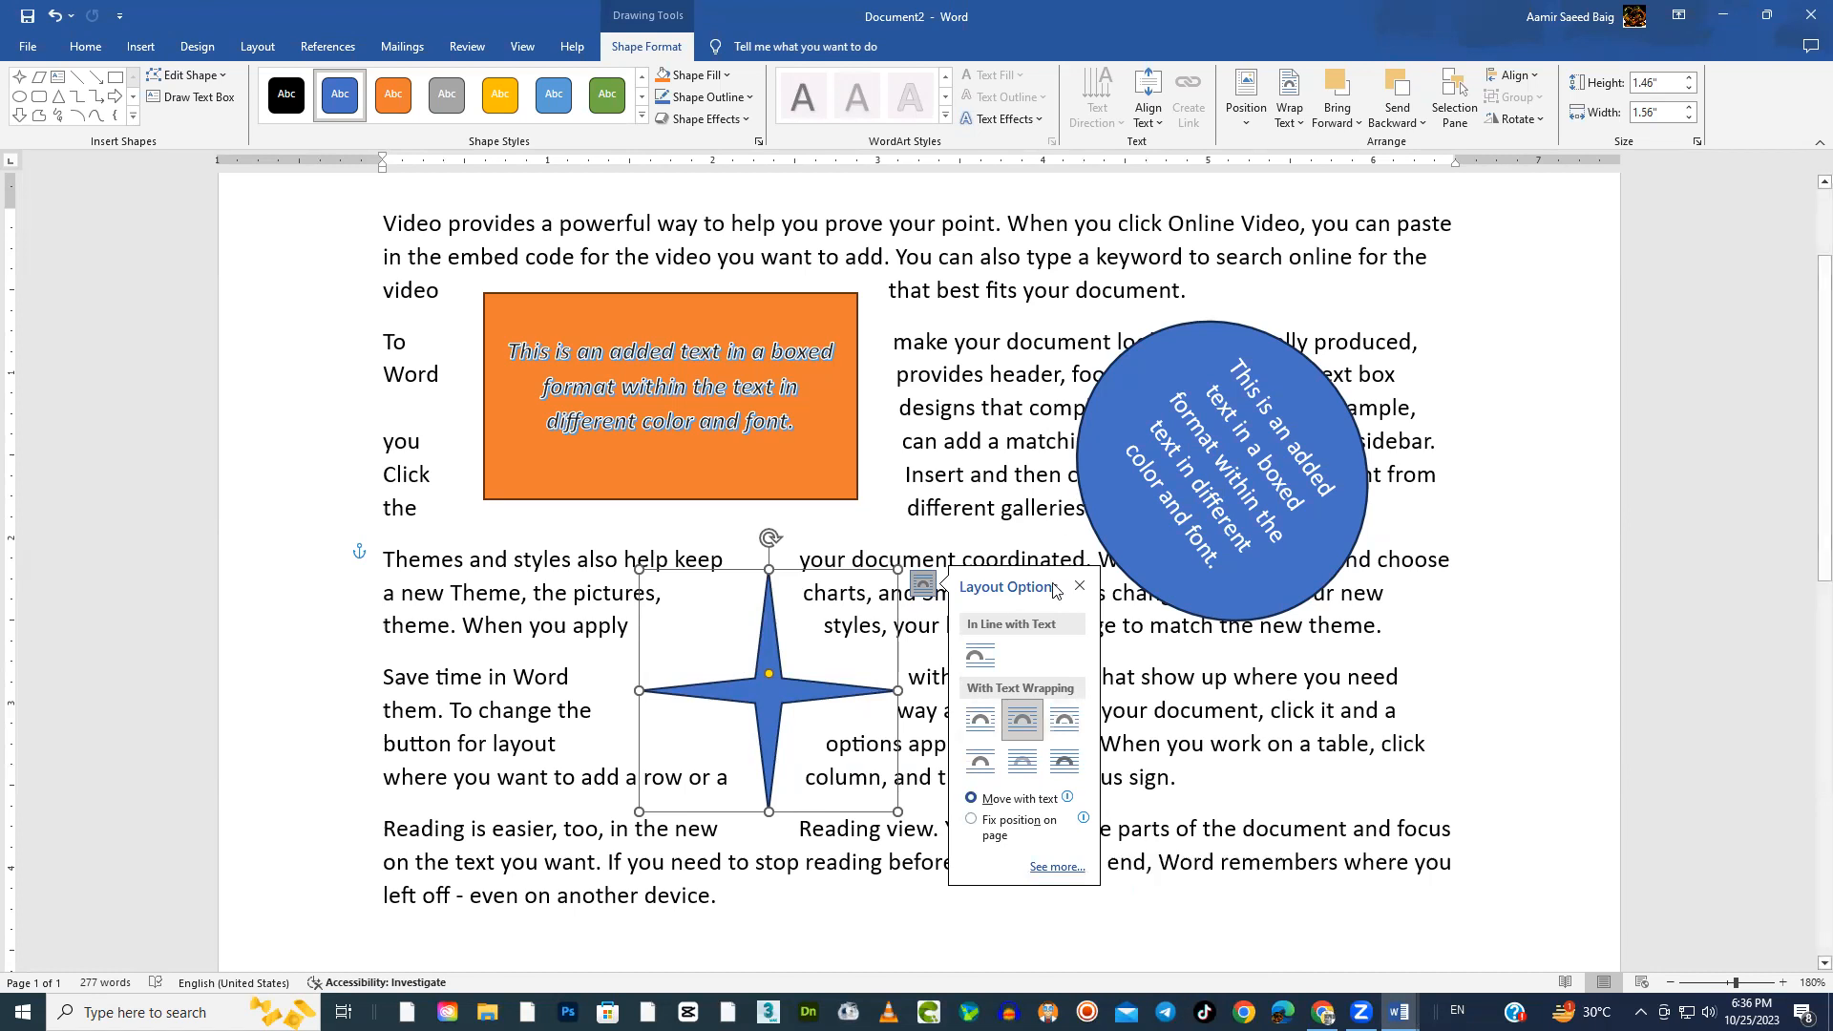
pyautogui.click(1305, 128)
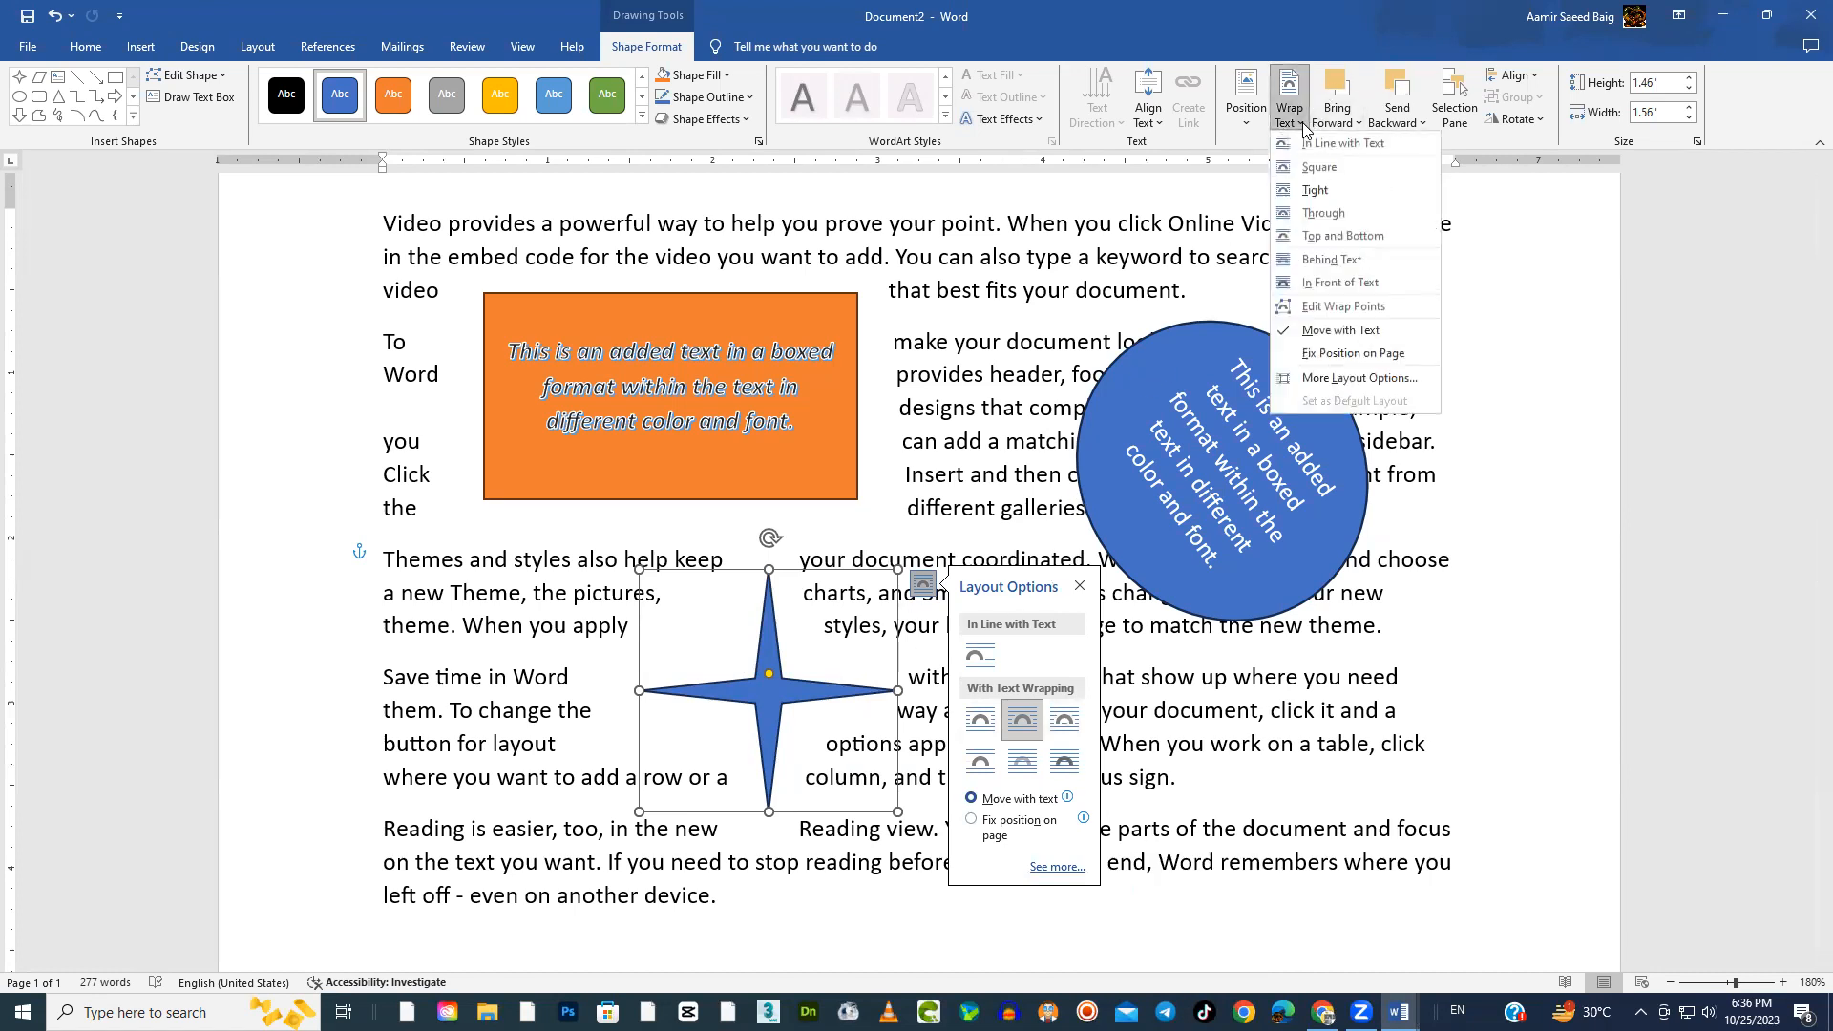
pyautogui.click(1329, 307)
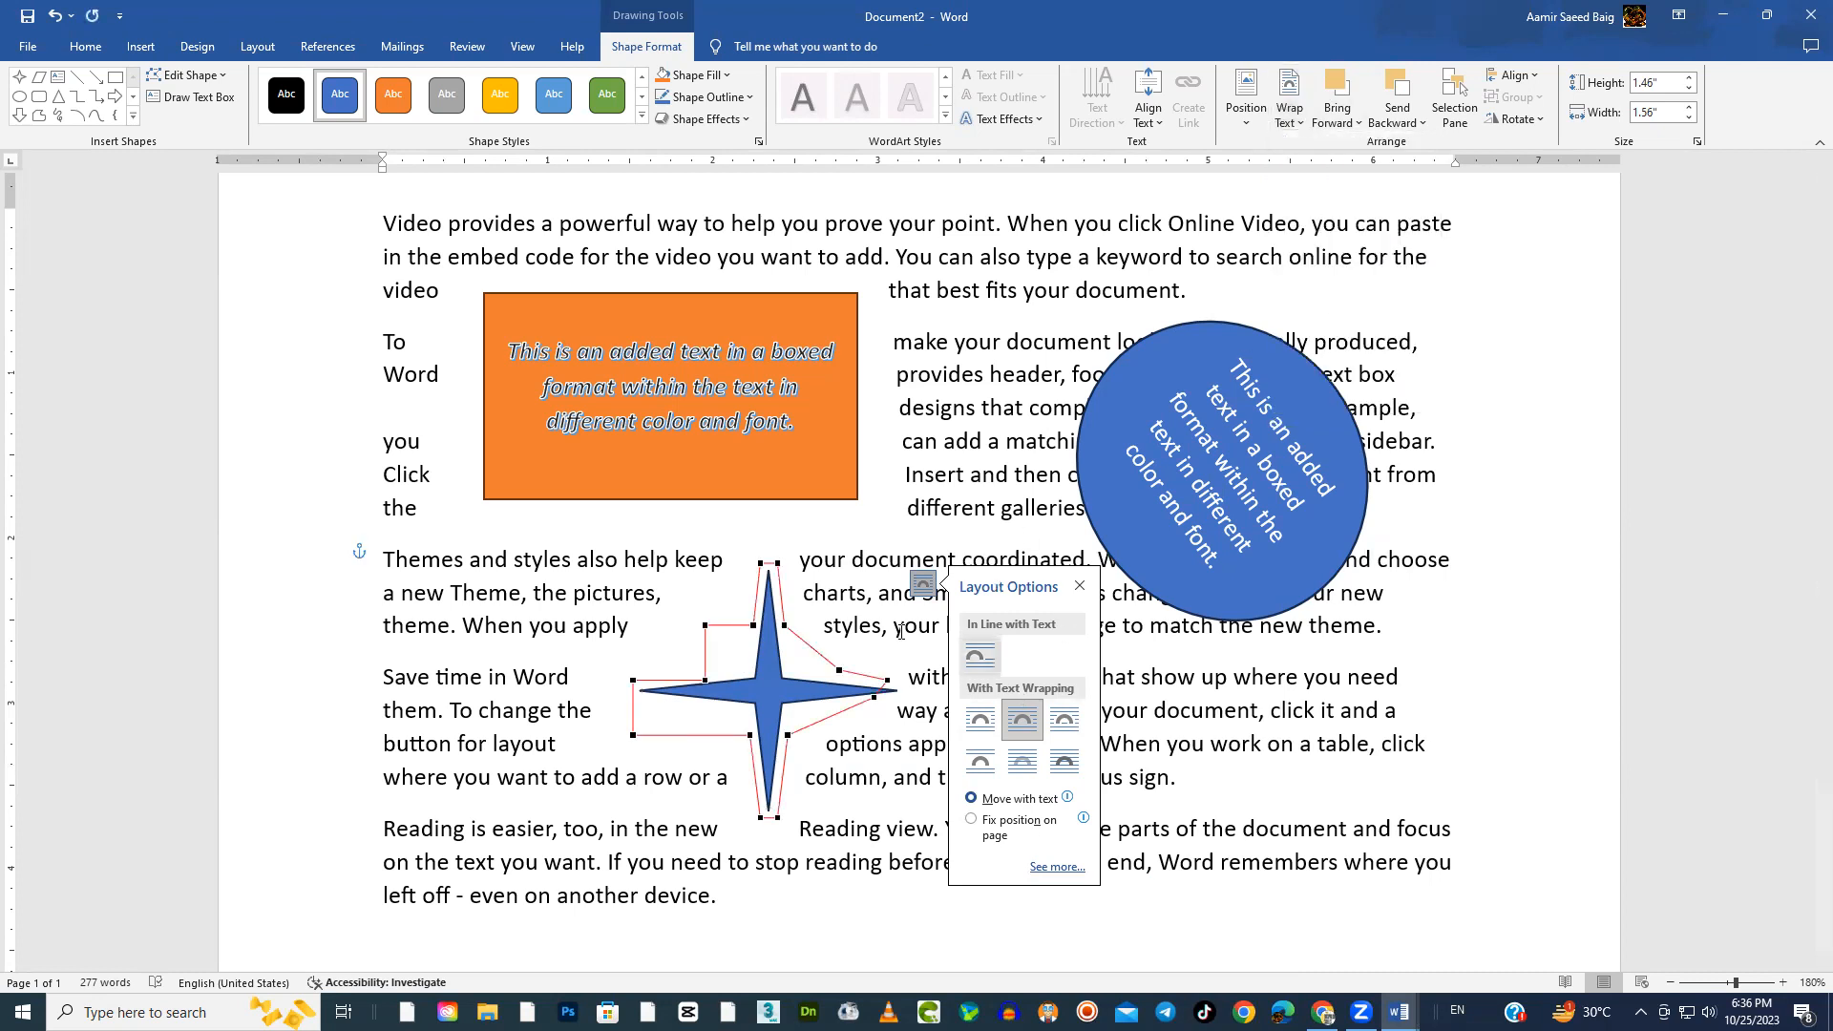
pyautogui.click(1079, 585)
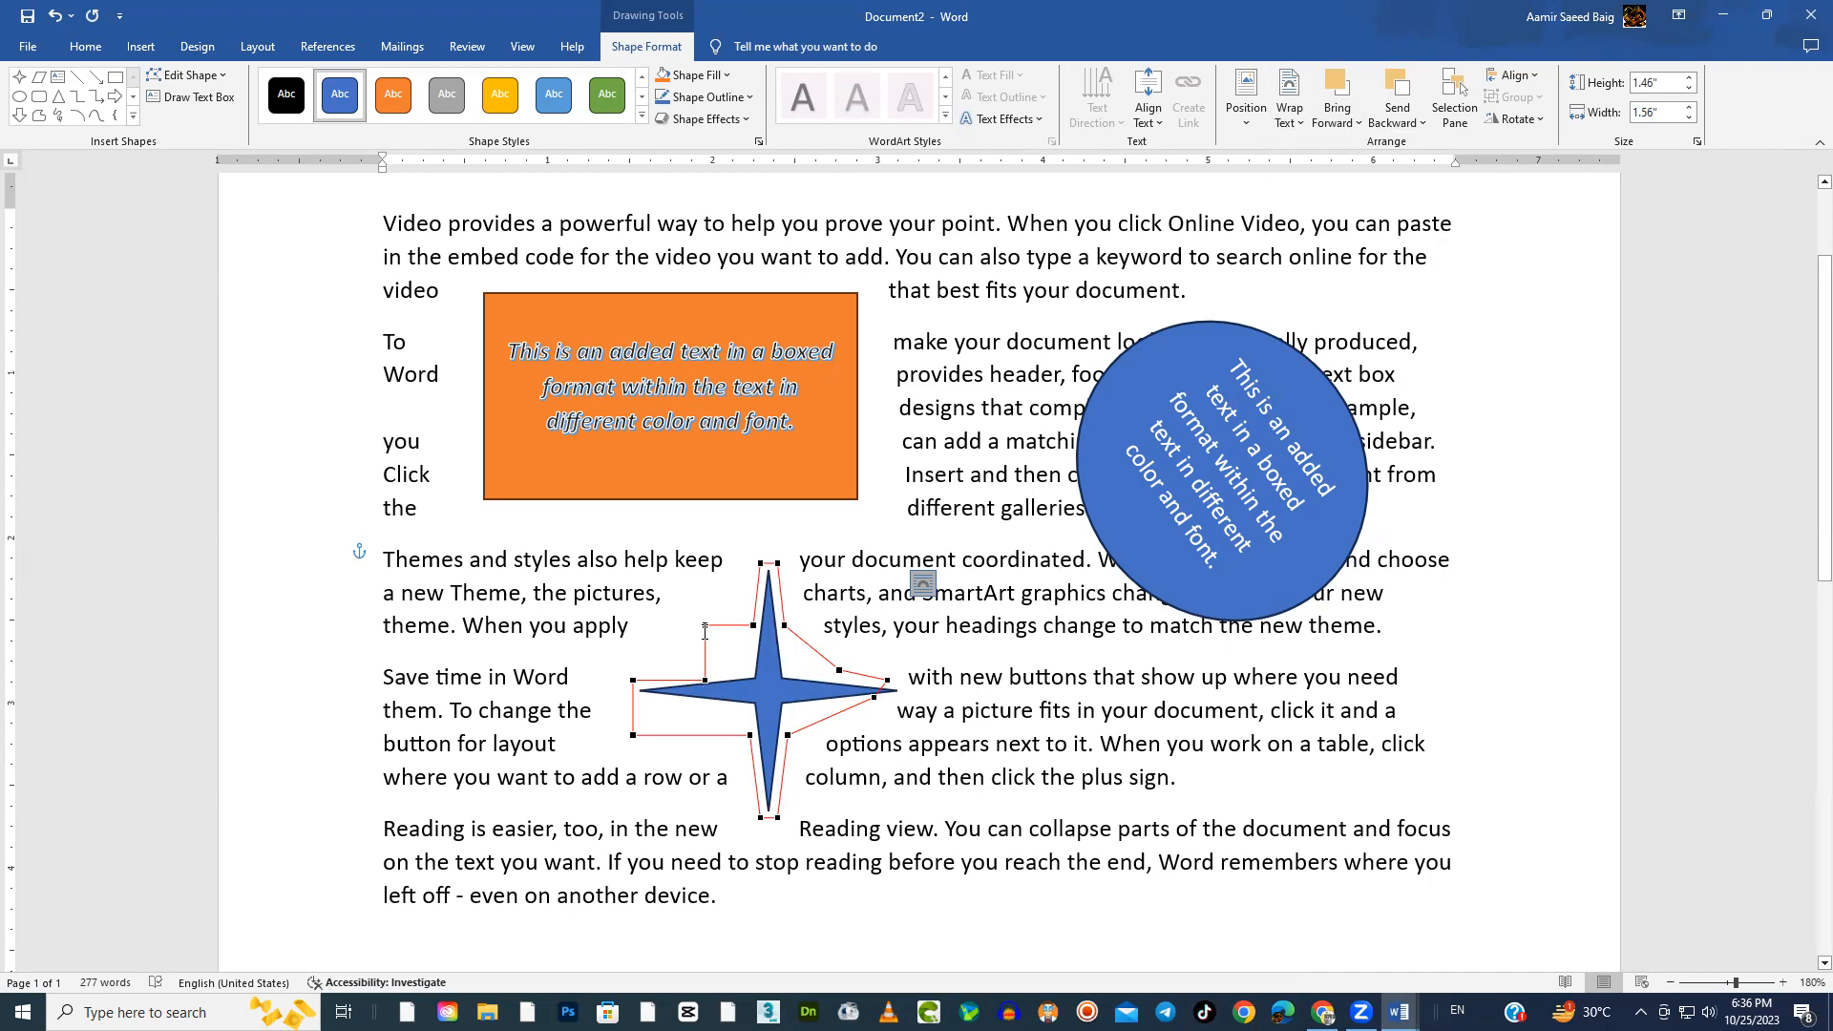
pyautogui.moveTo(704, 626); pyautogui.dragTo(731, 643)
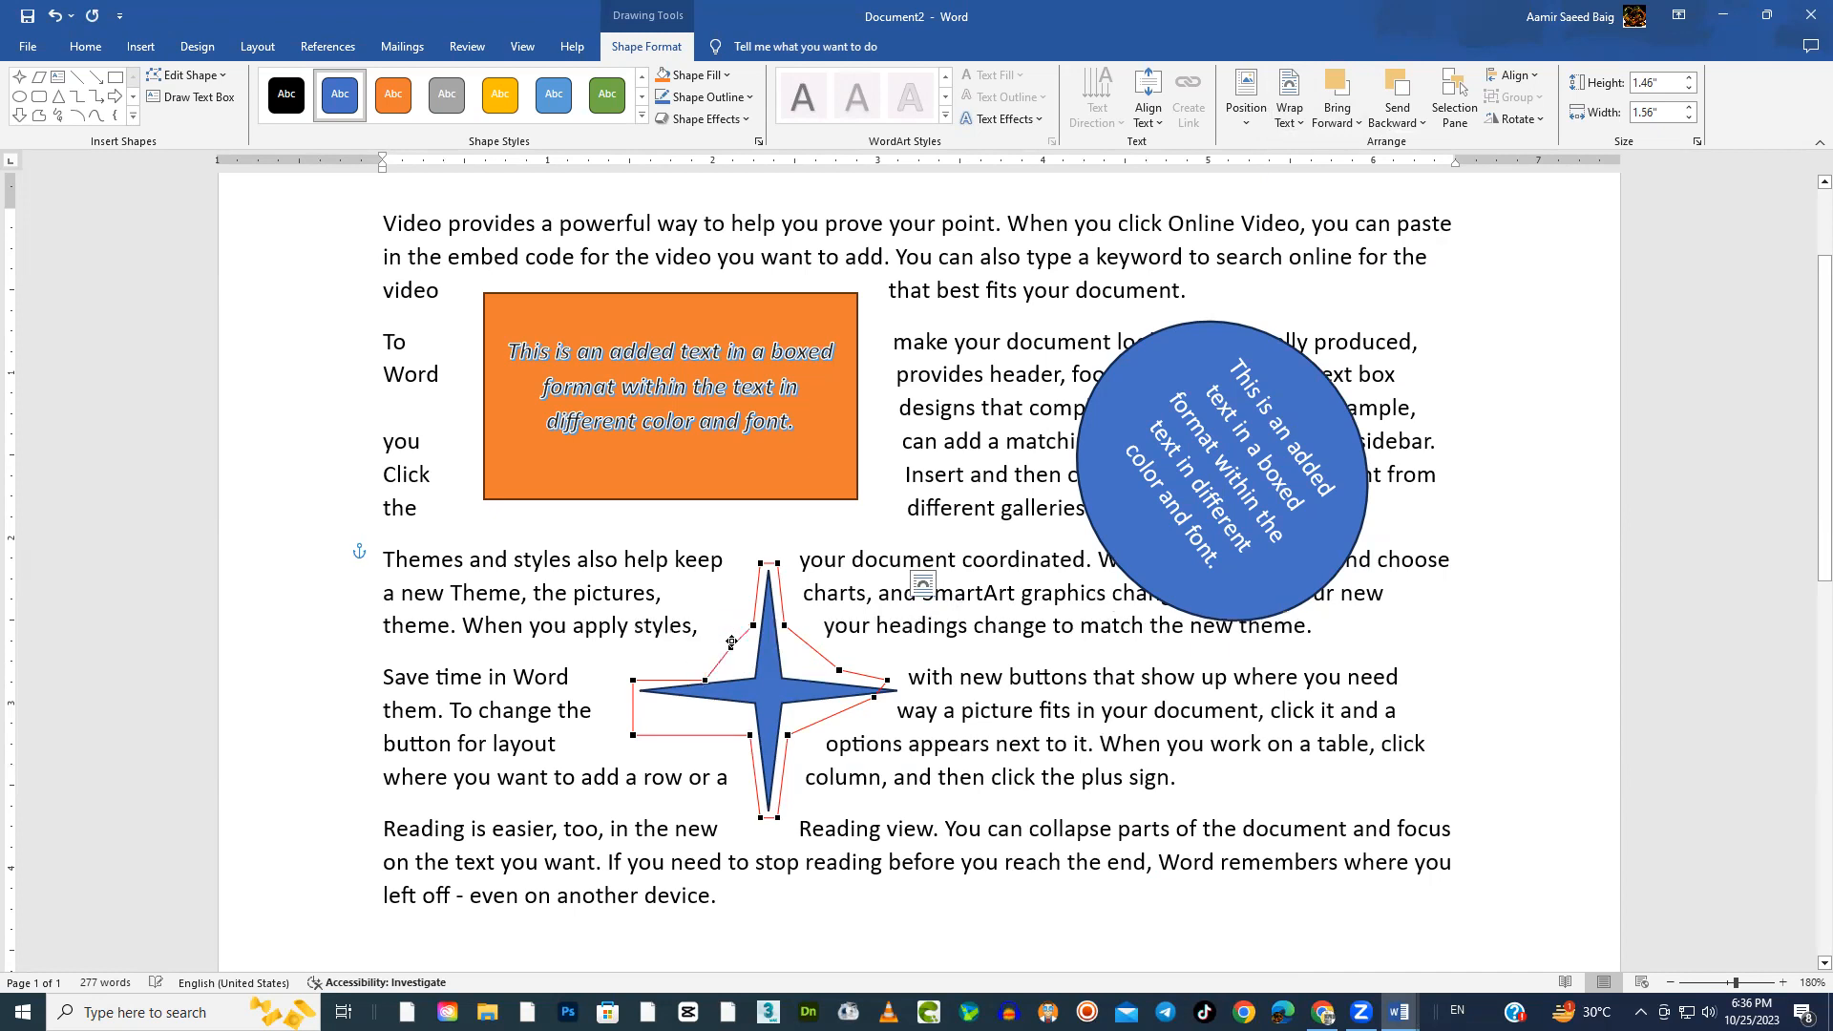
pyautogui.moveTo(838, 670); pyautogui.dragTo(796, 667)
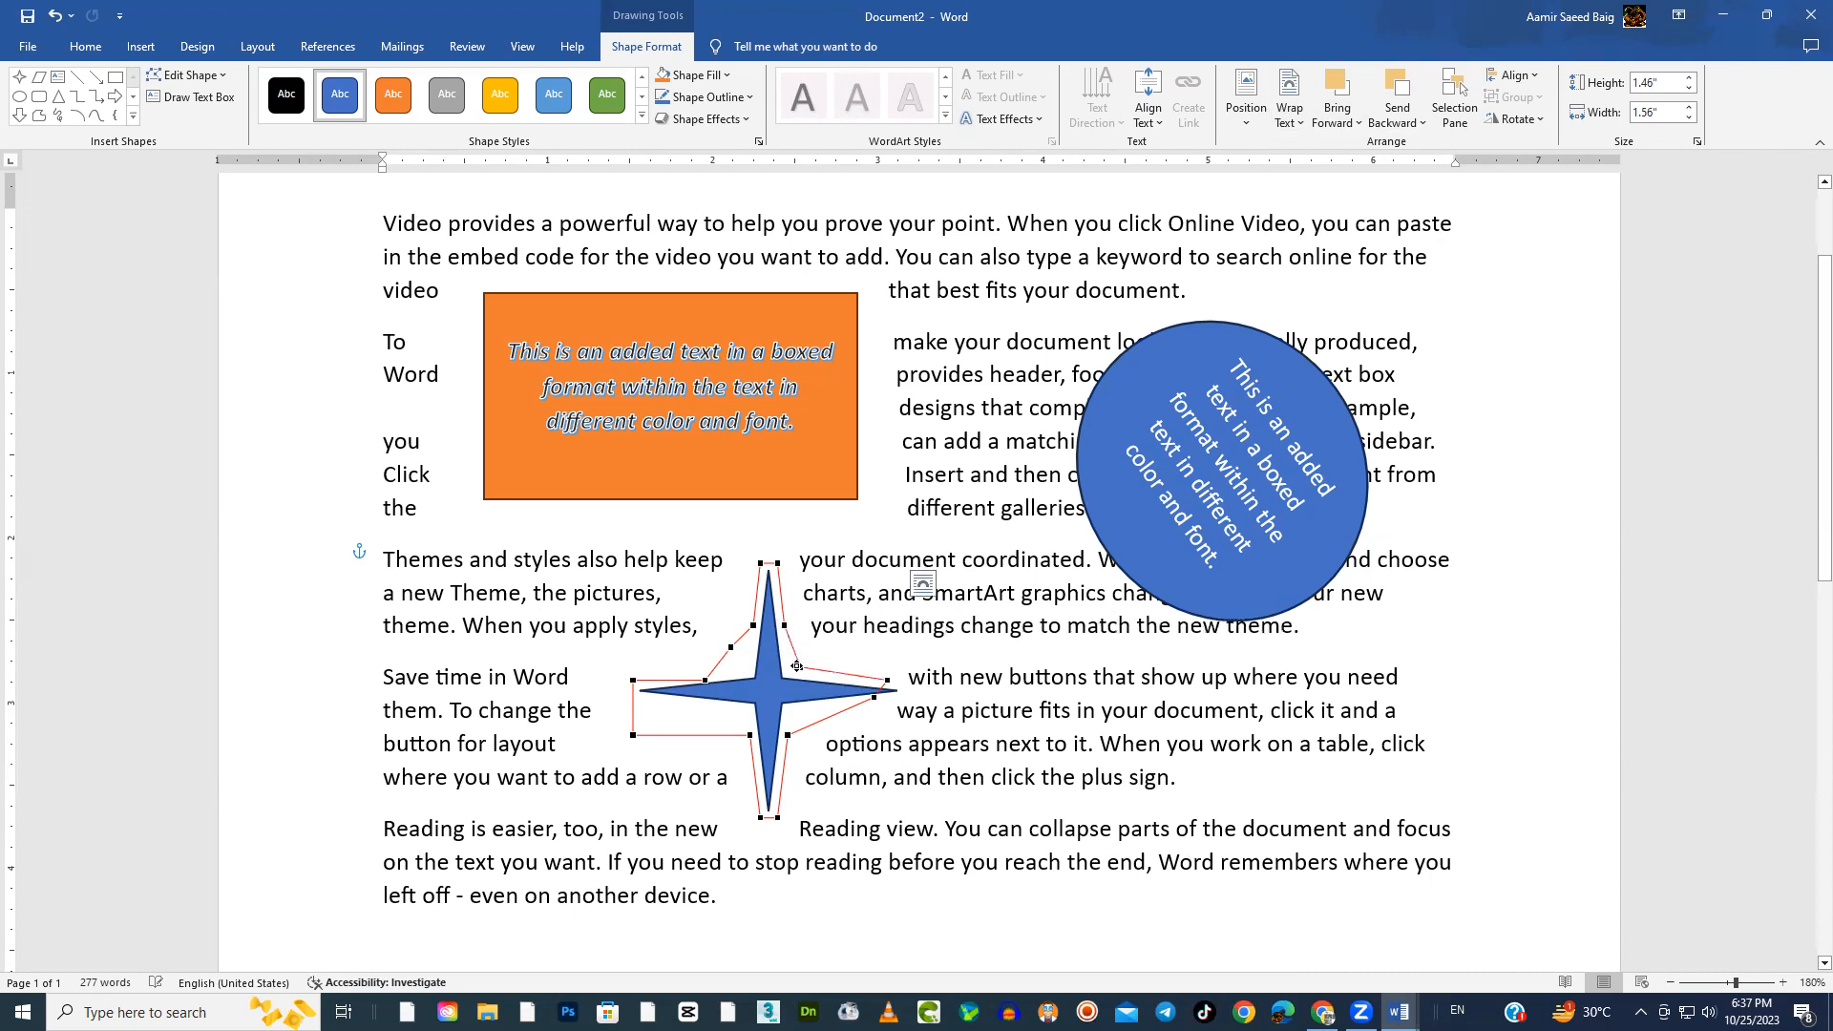
pyautogui.moveTo(787, 736); pyautogui.dragTo(763, 700)
pyautogui.moveTo(637, 732); pyautogui.dragTo(758, 678)
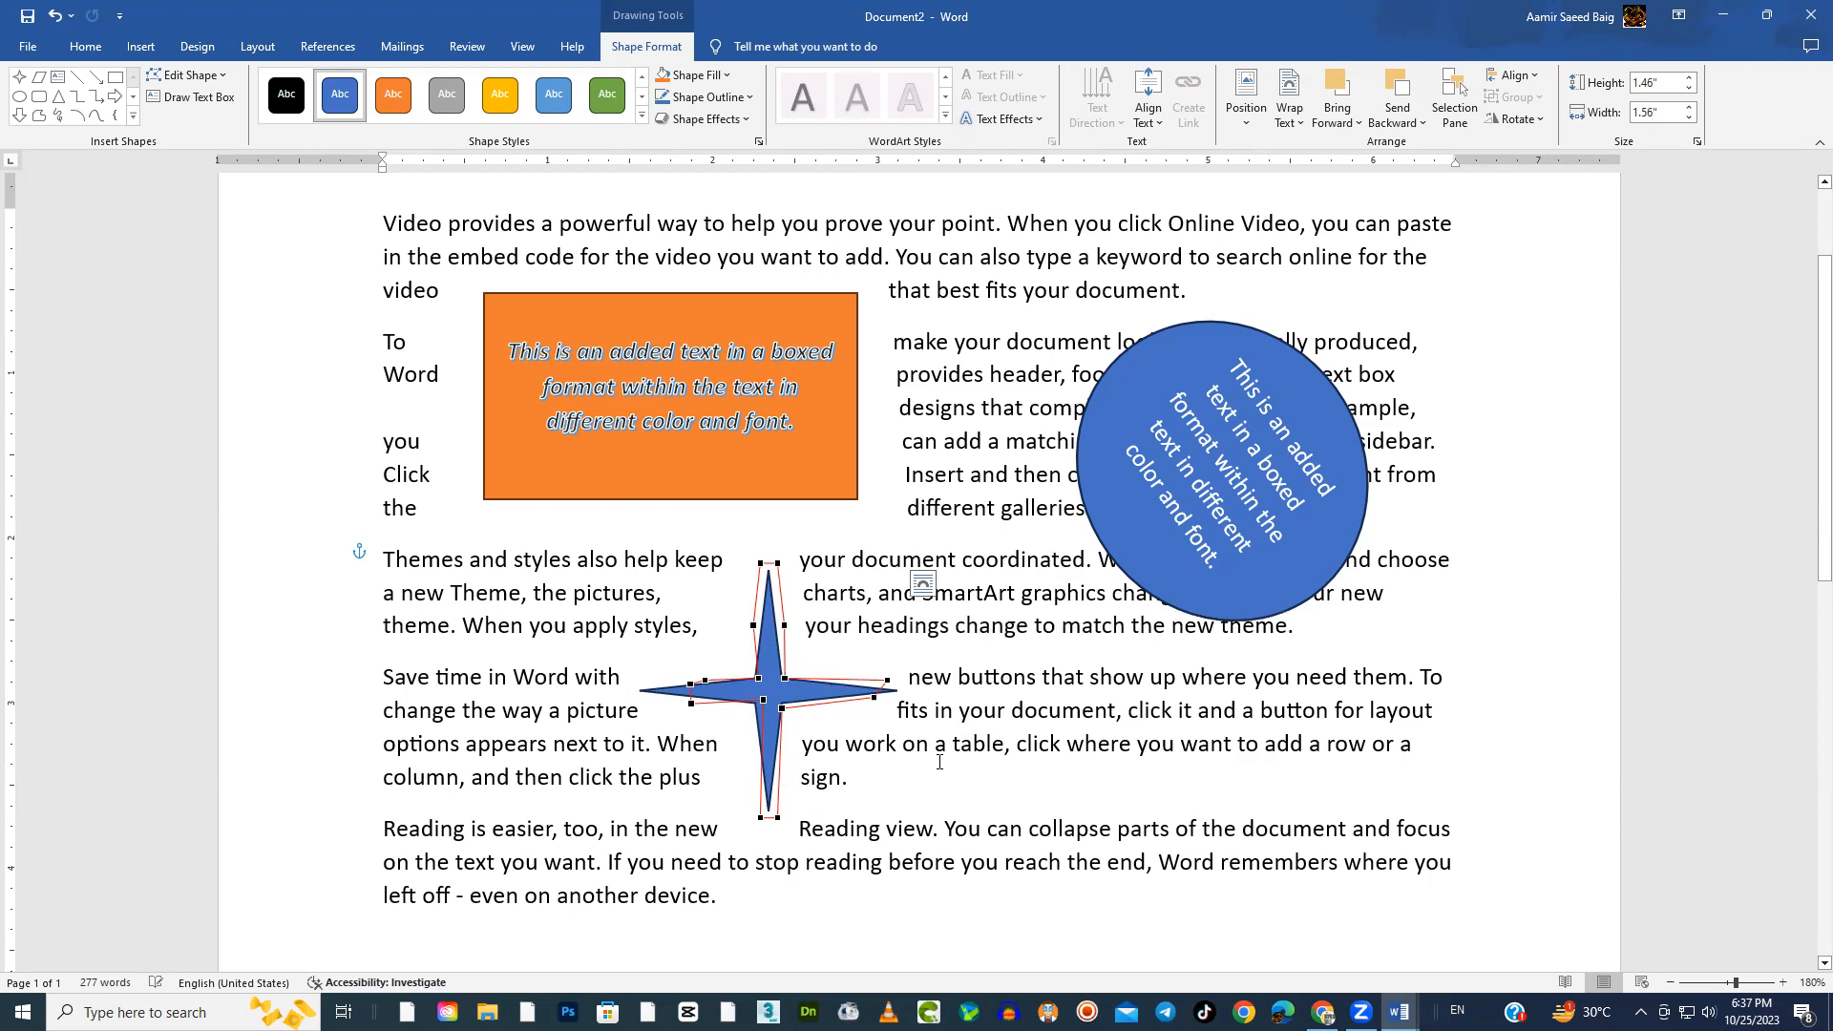
pyautogui.click(978, 794)
# Move the star toward the left margin, the orange rectangle up into the first paragraph, and the blue circle up beside it
pyautogui.moveTo(789, 684); pyautogui.dragTo(590, 721)
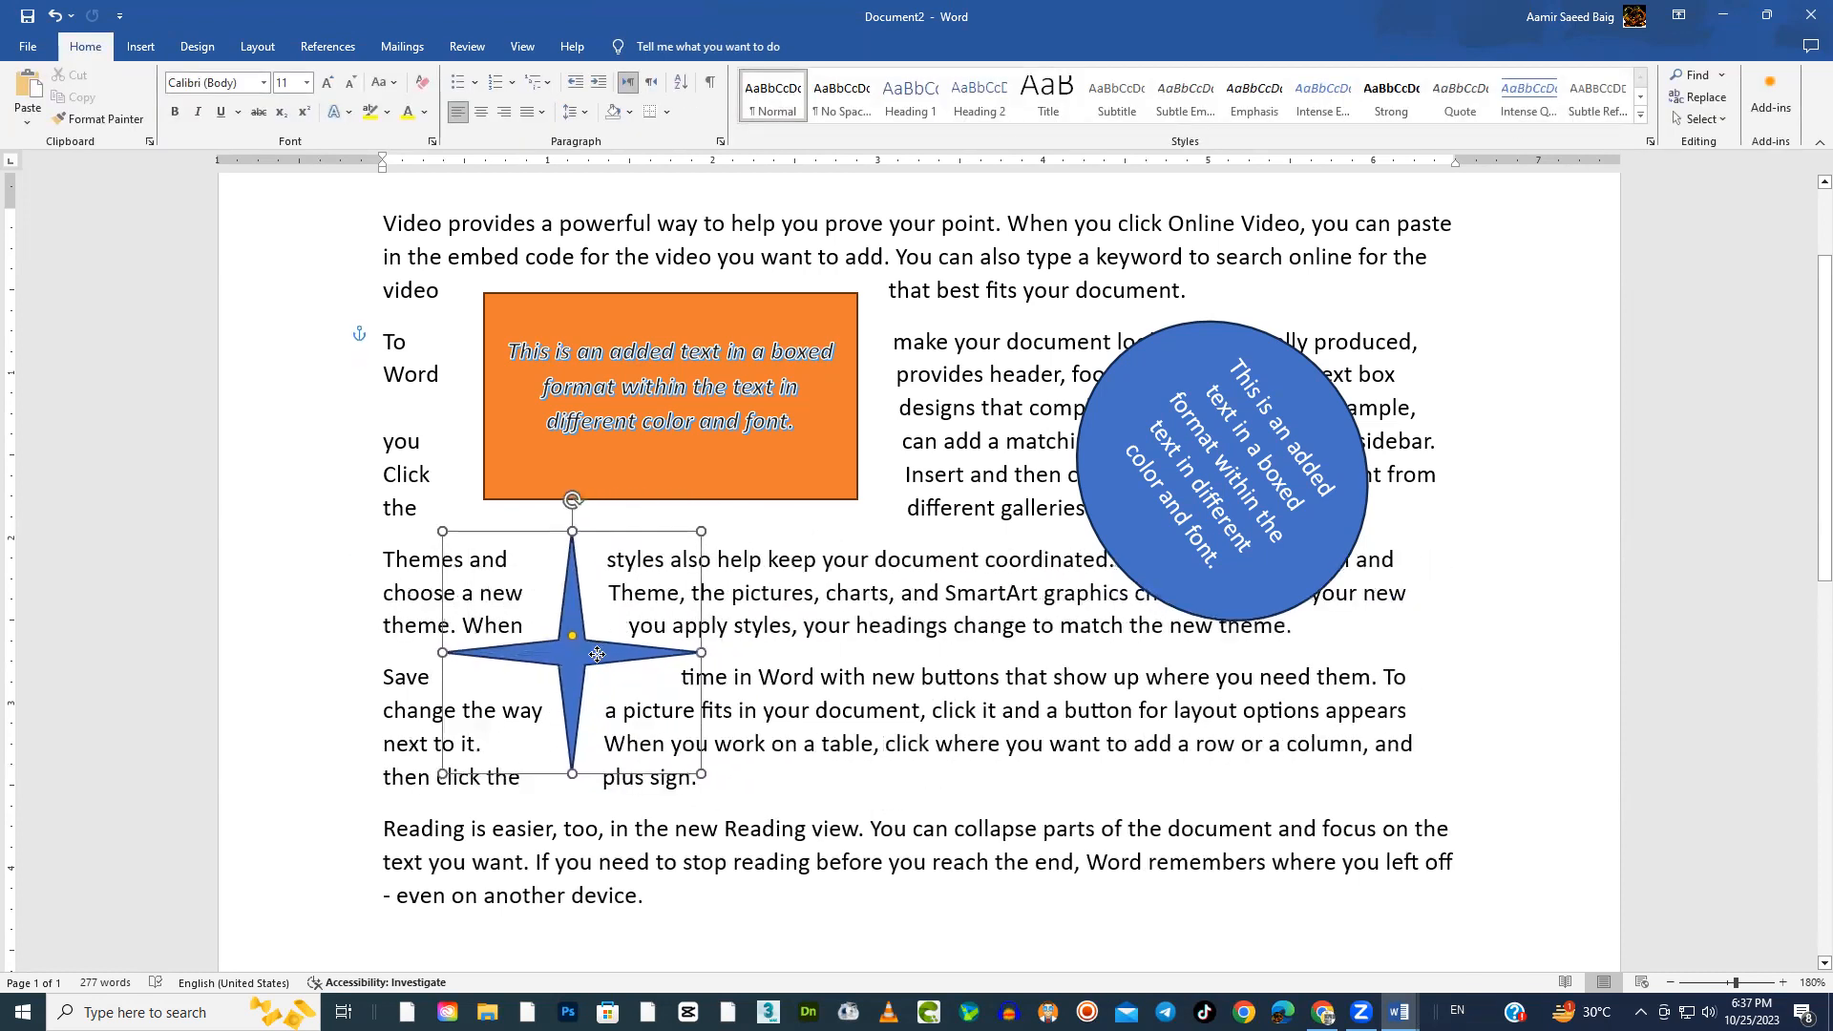
pyautogui.moveTo(776, 477); pyautogui.dragTo(966, 380)
pyautogui.moveTo(585, 733); pyautogui.dragTo(597, 628)
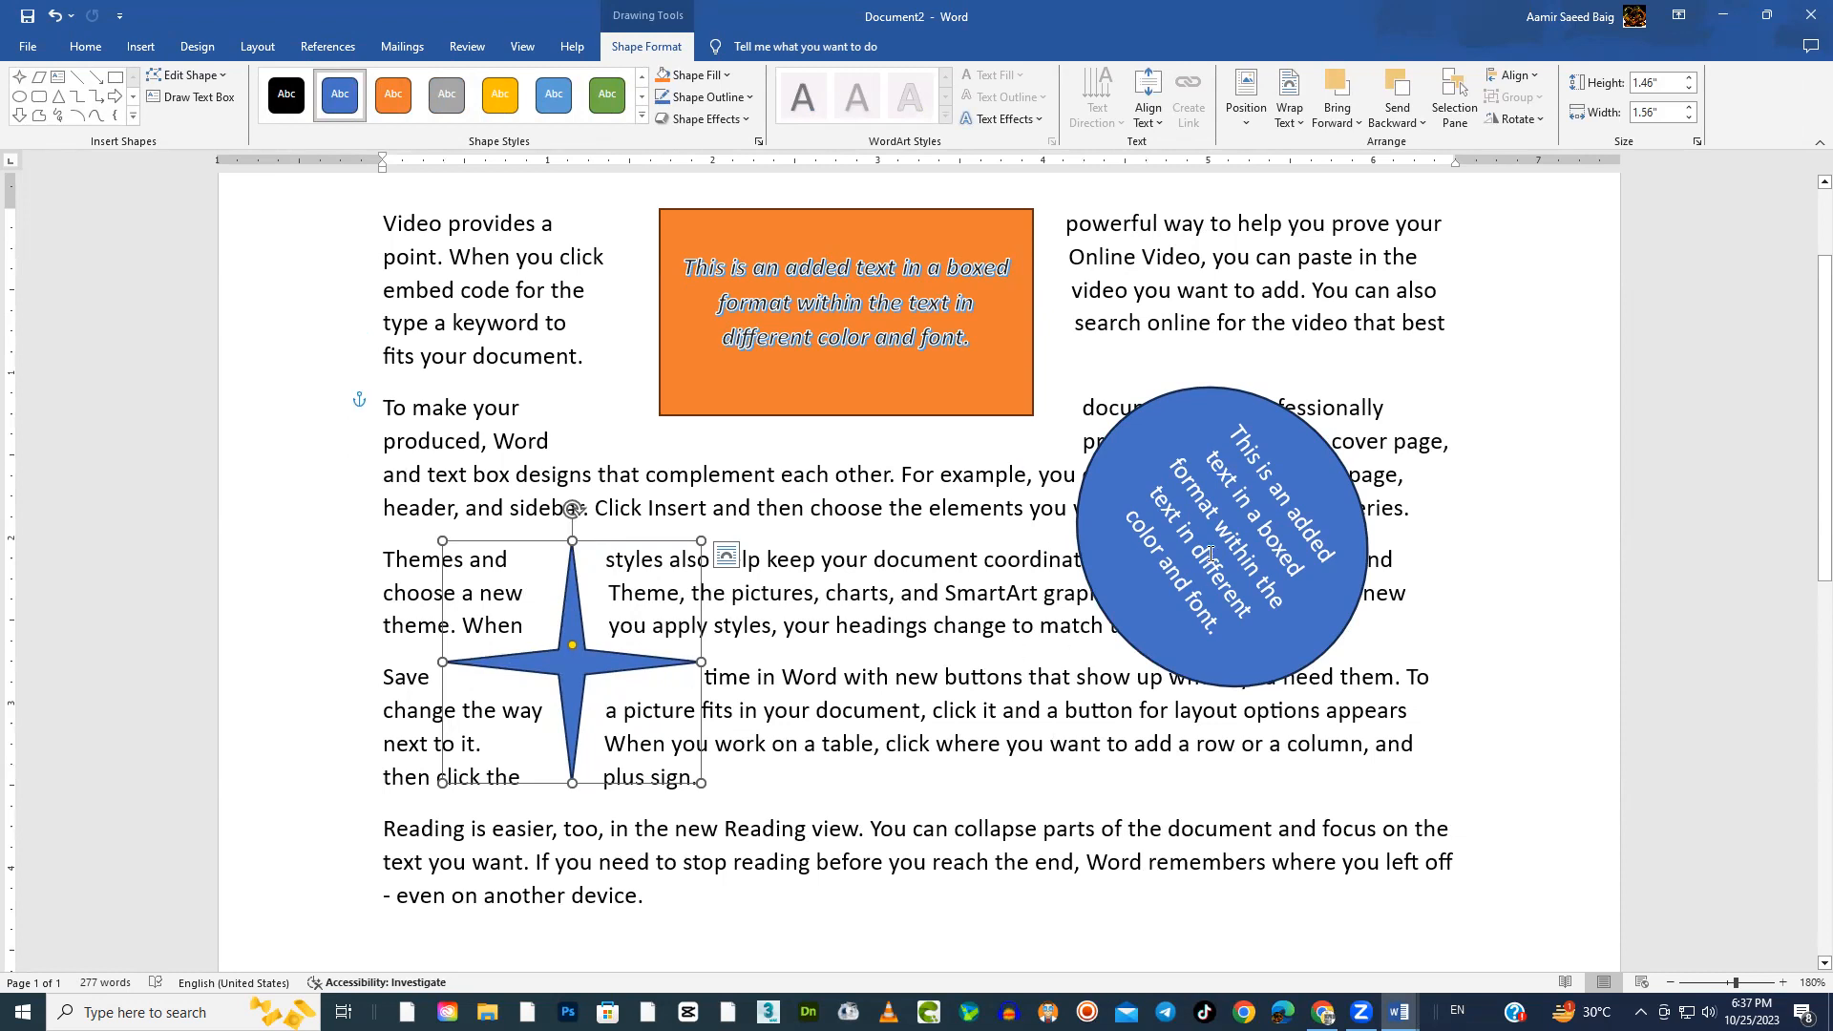
pyautogui.moveTo(1288, 425); pyautogui.dragTo(1386, 280)
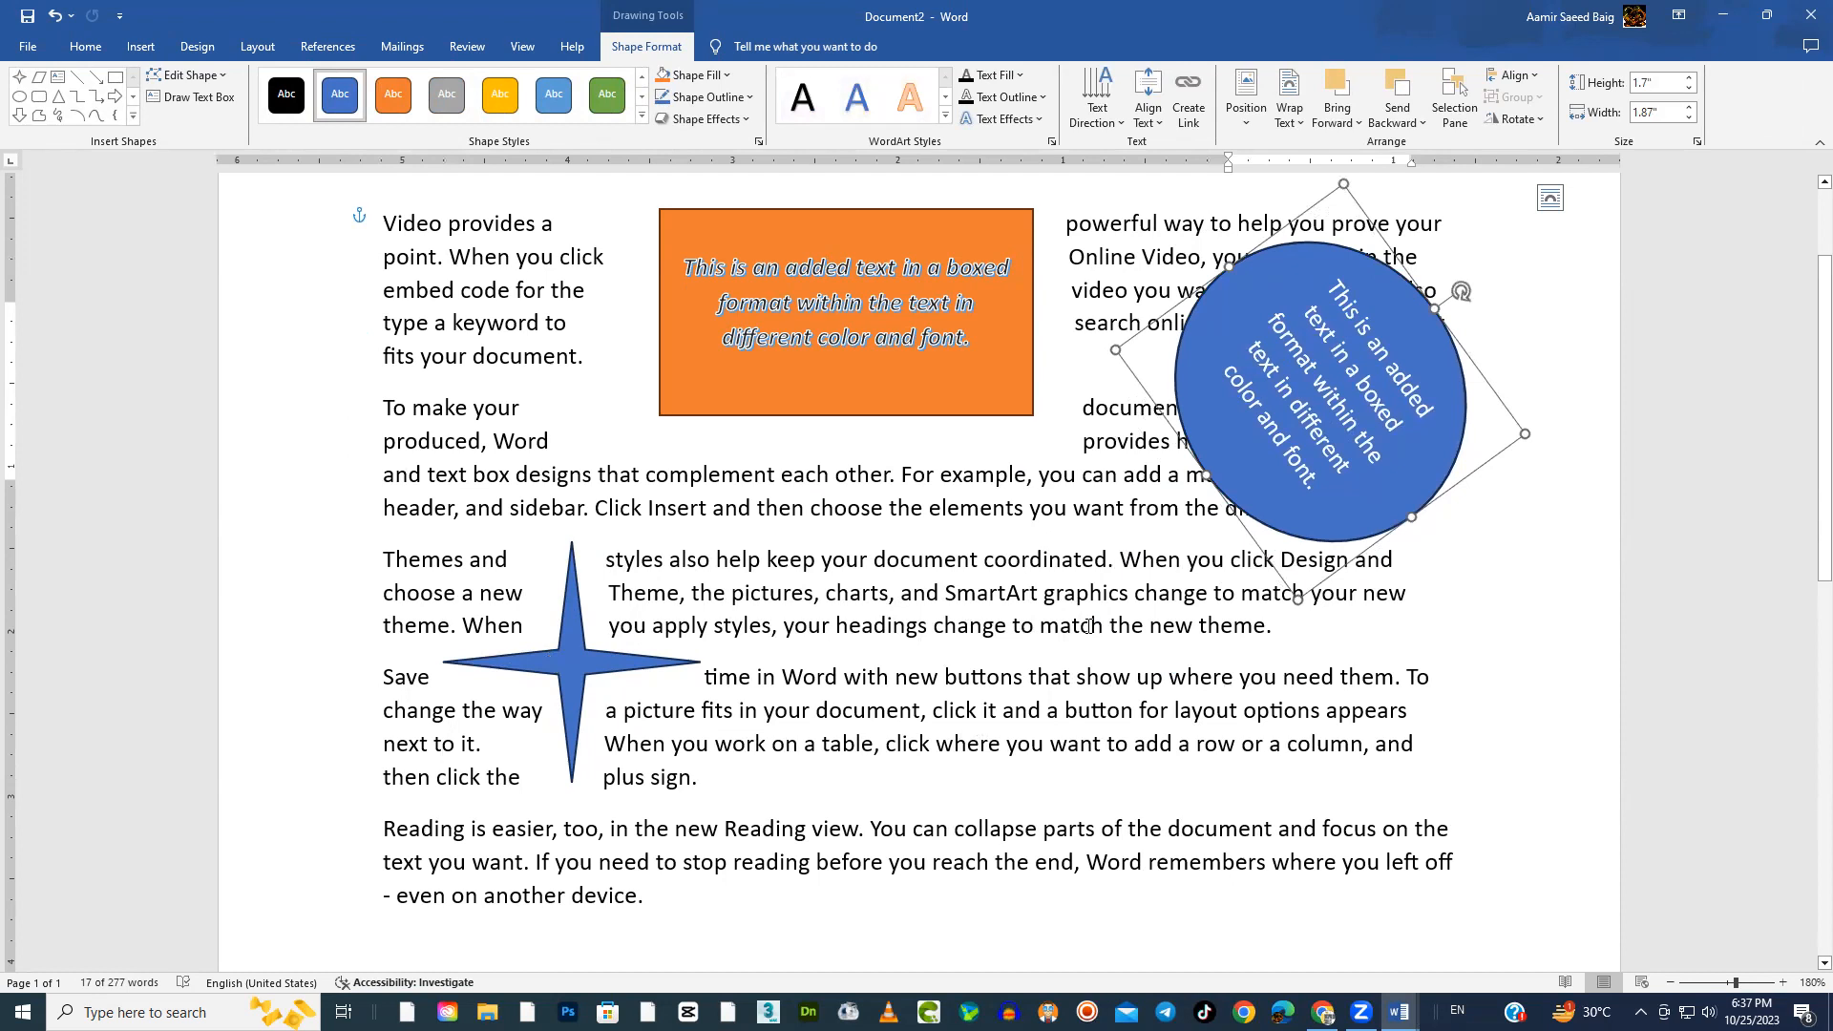
pyautogui.click(1089, 626)
pyautogui.click(612, 664)
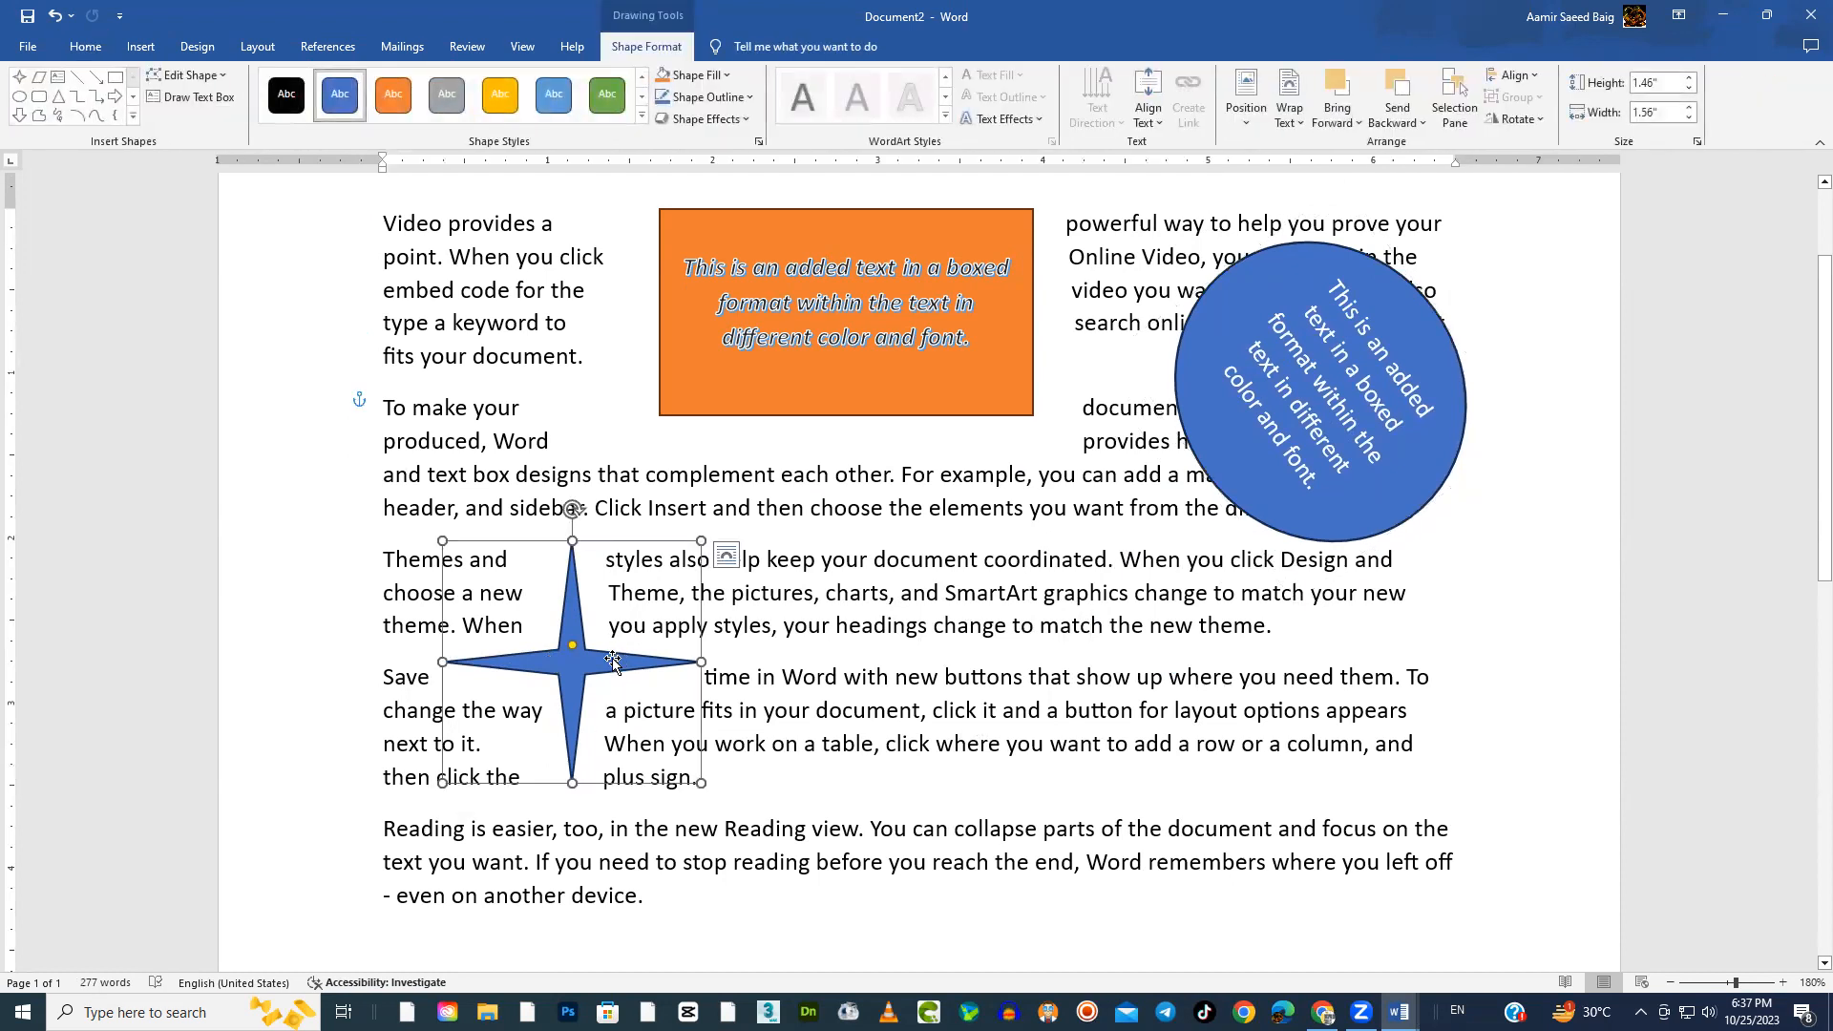
# Insert a second four-point star and place it over the third and fourth paragraphs, to the right of the first star
pyautogui.click(140, 49)
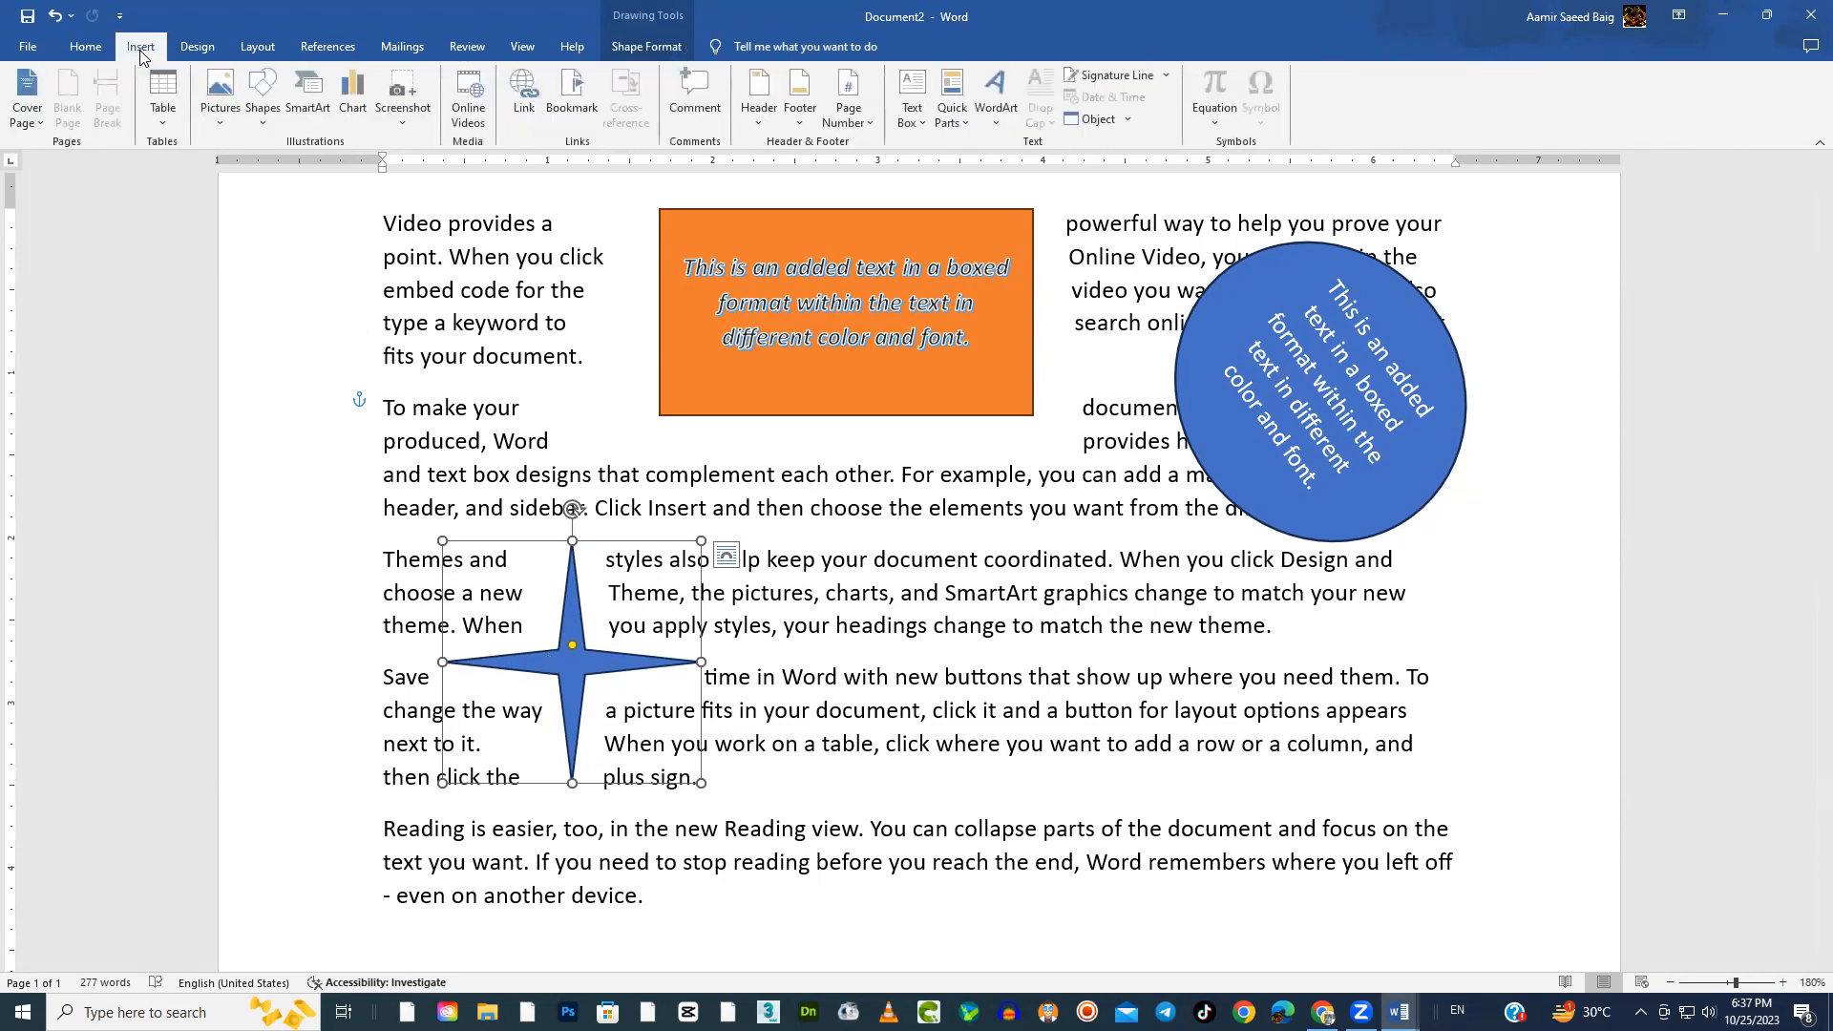
pyautogui.click(264, 107)
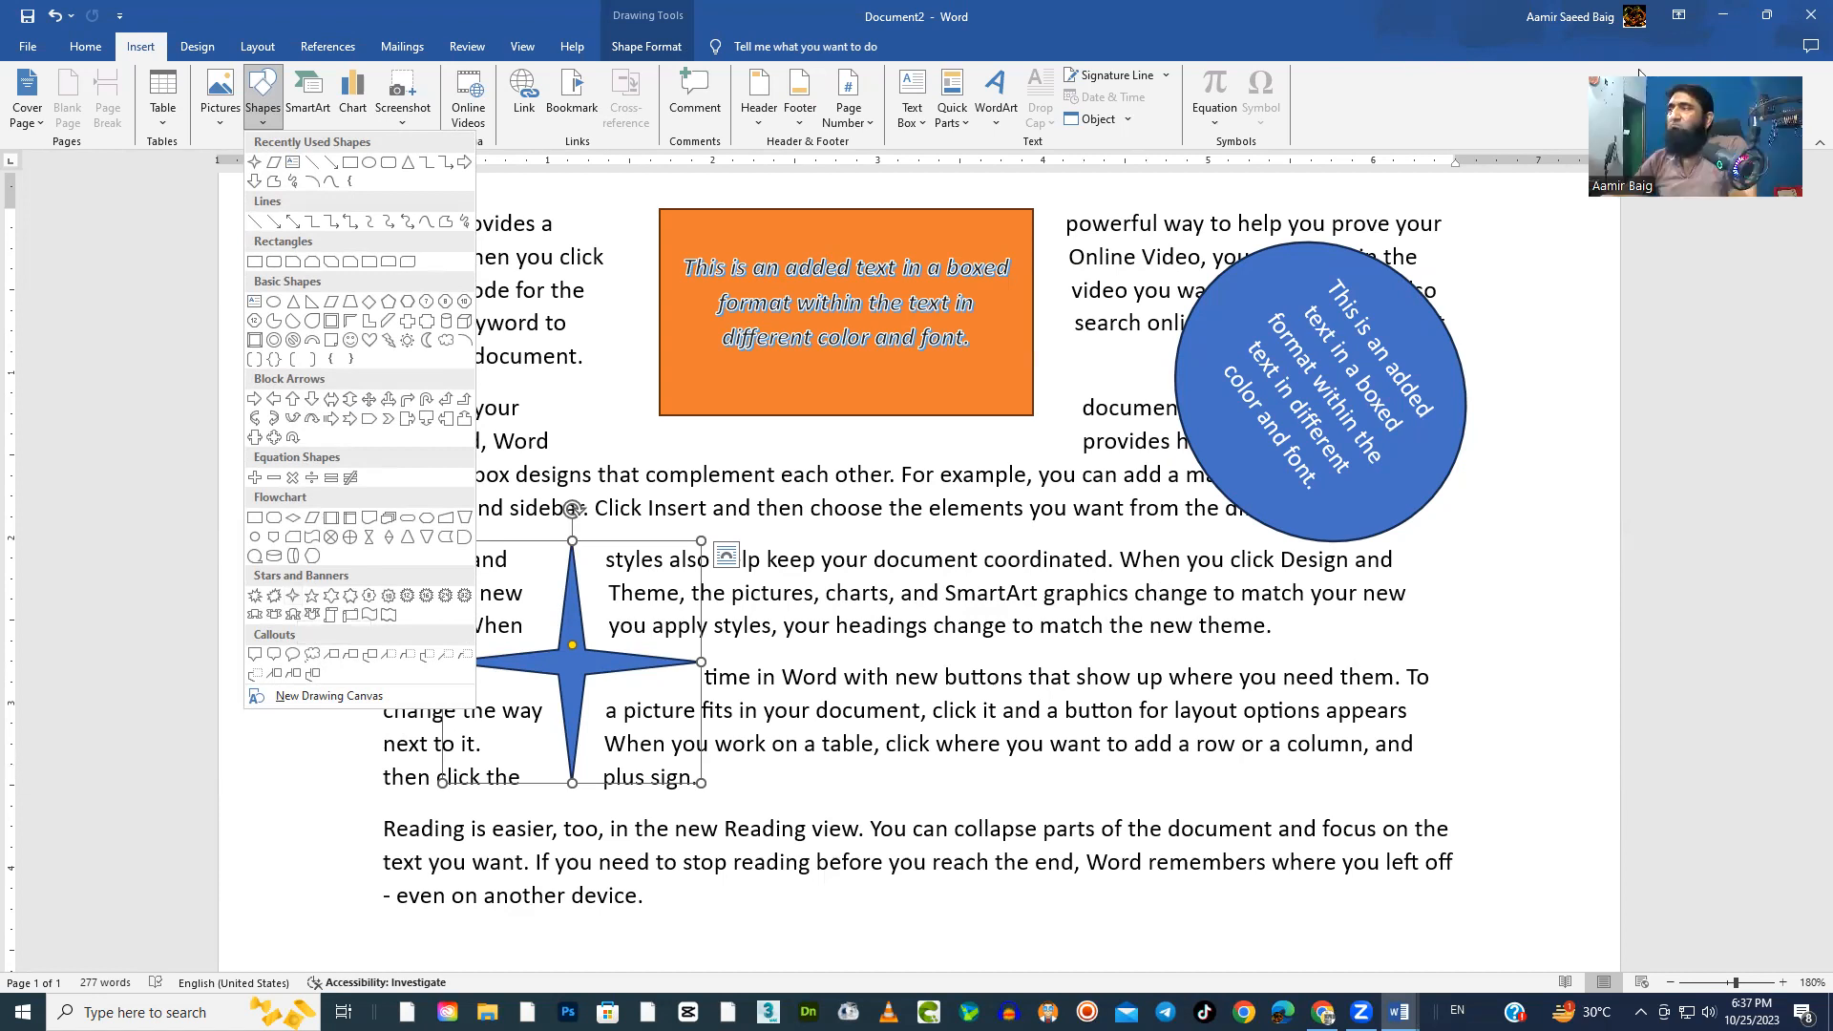
pyautogui.press('Escape')
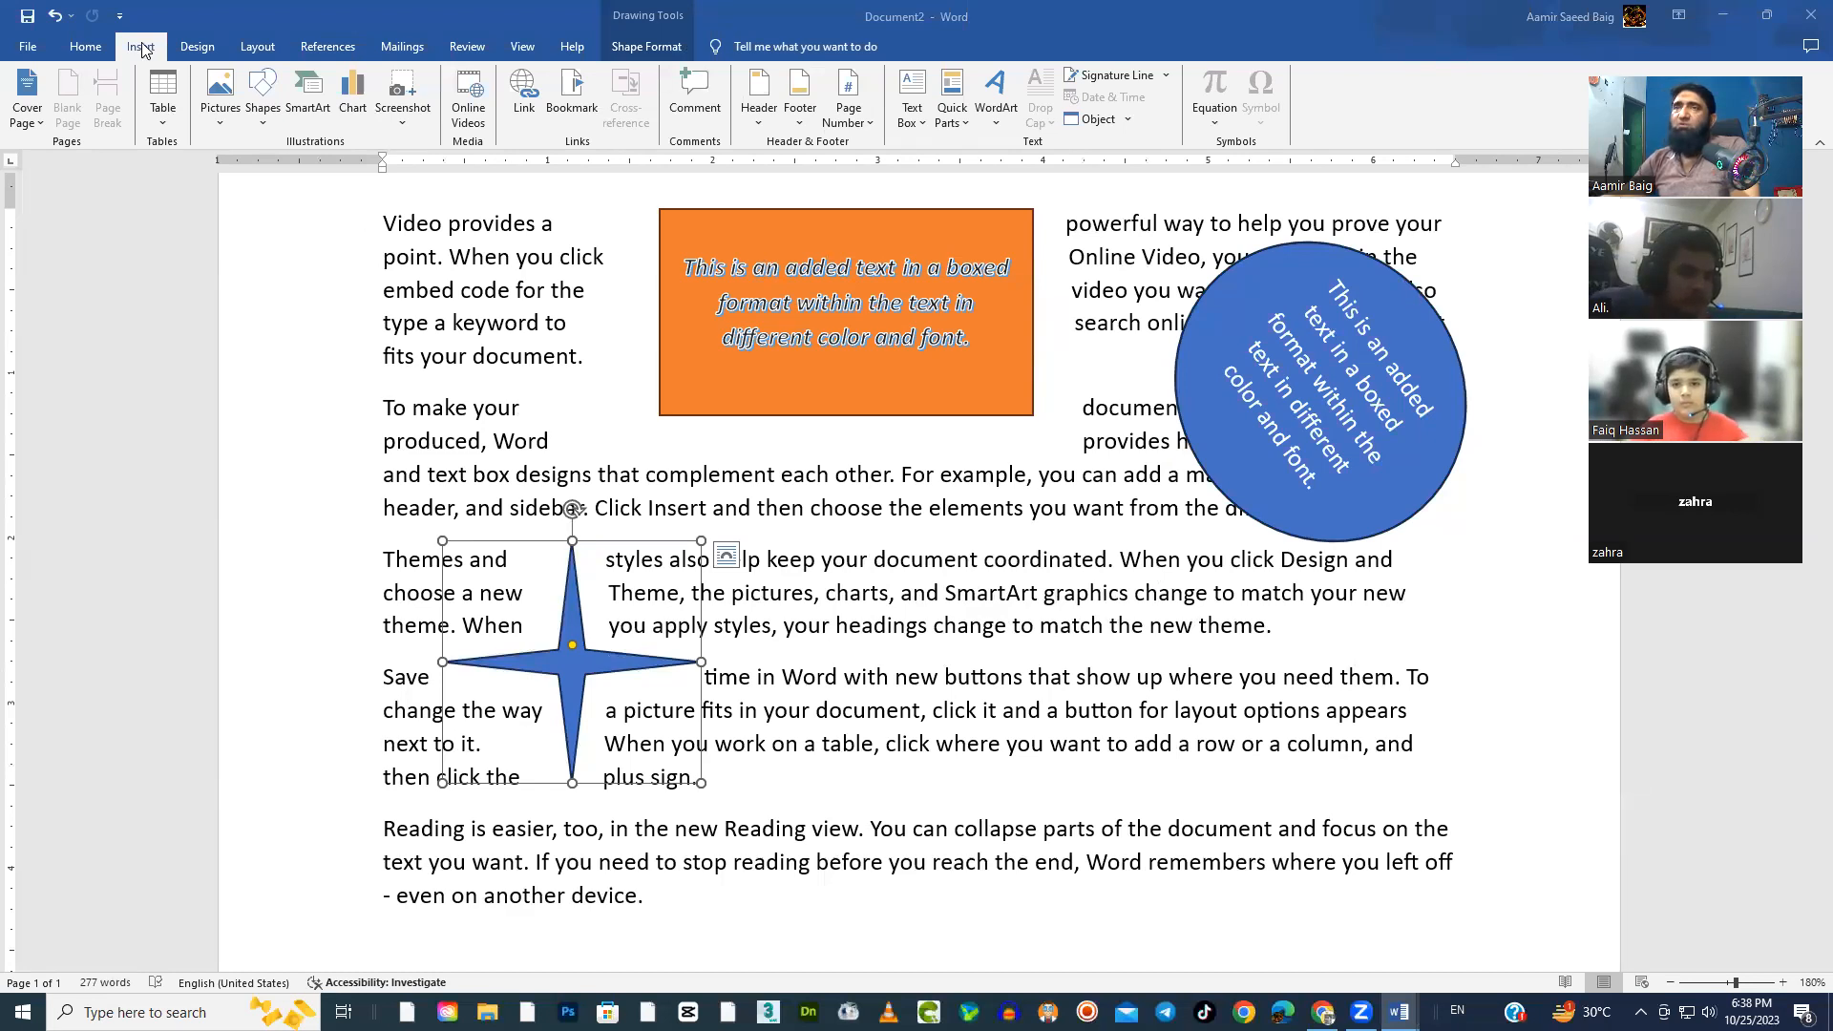
pyautogui.click(271, 125)
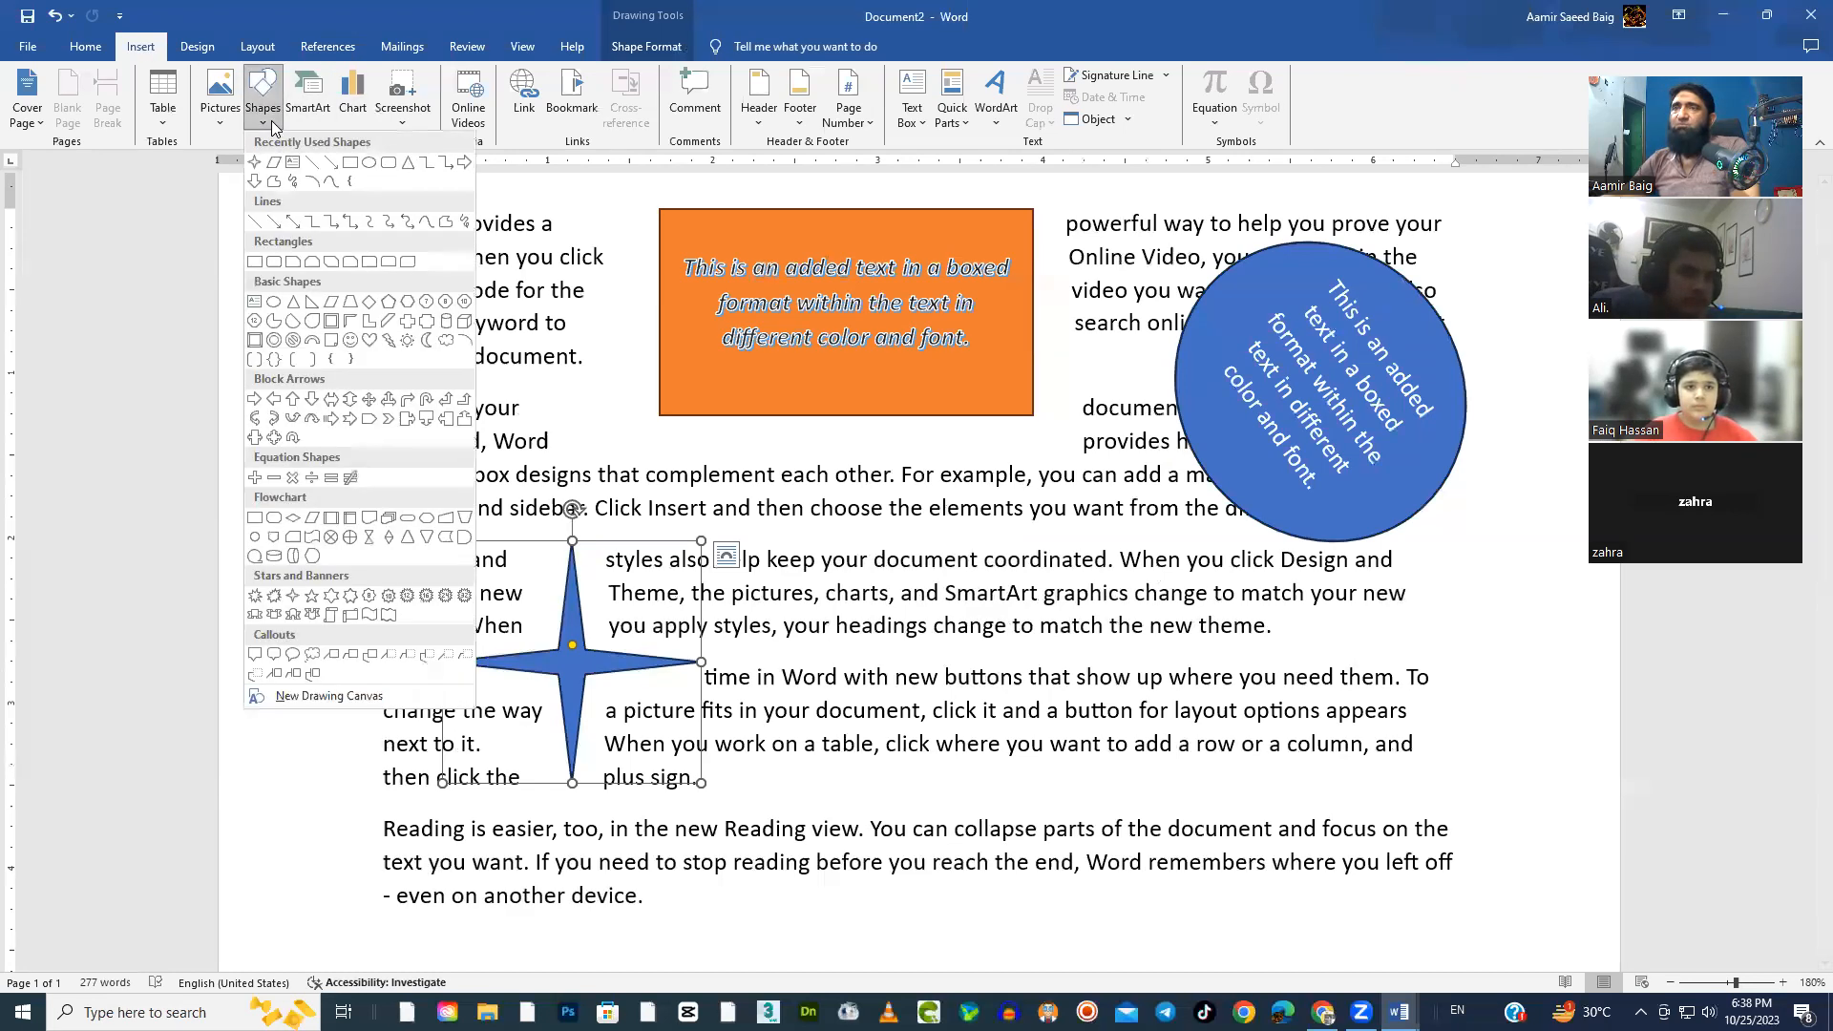
pyautogui.click(291, 595)
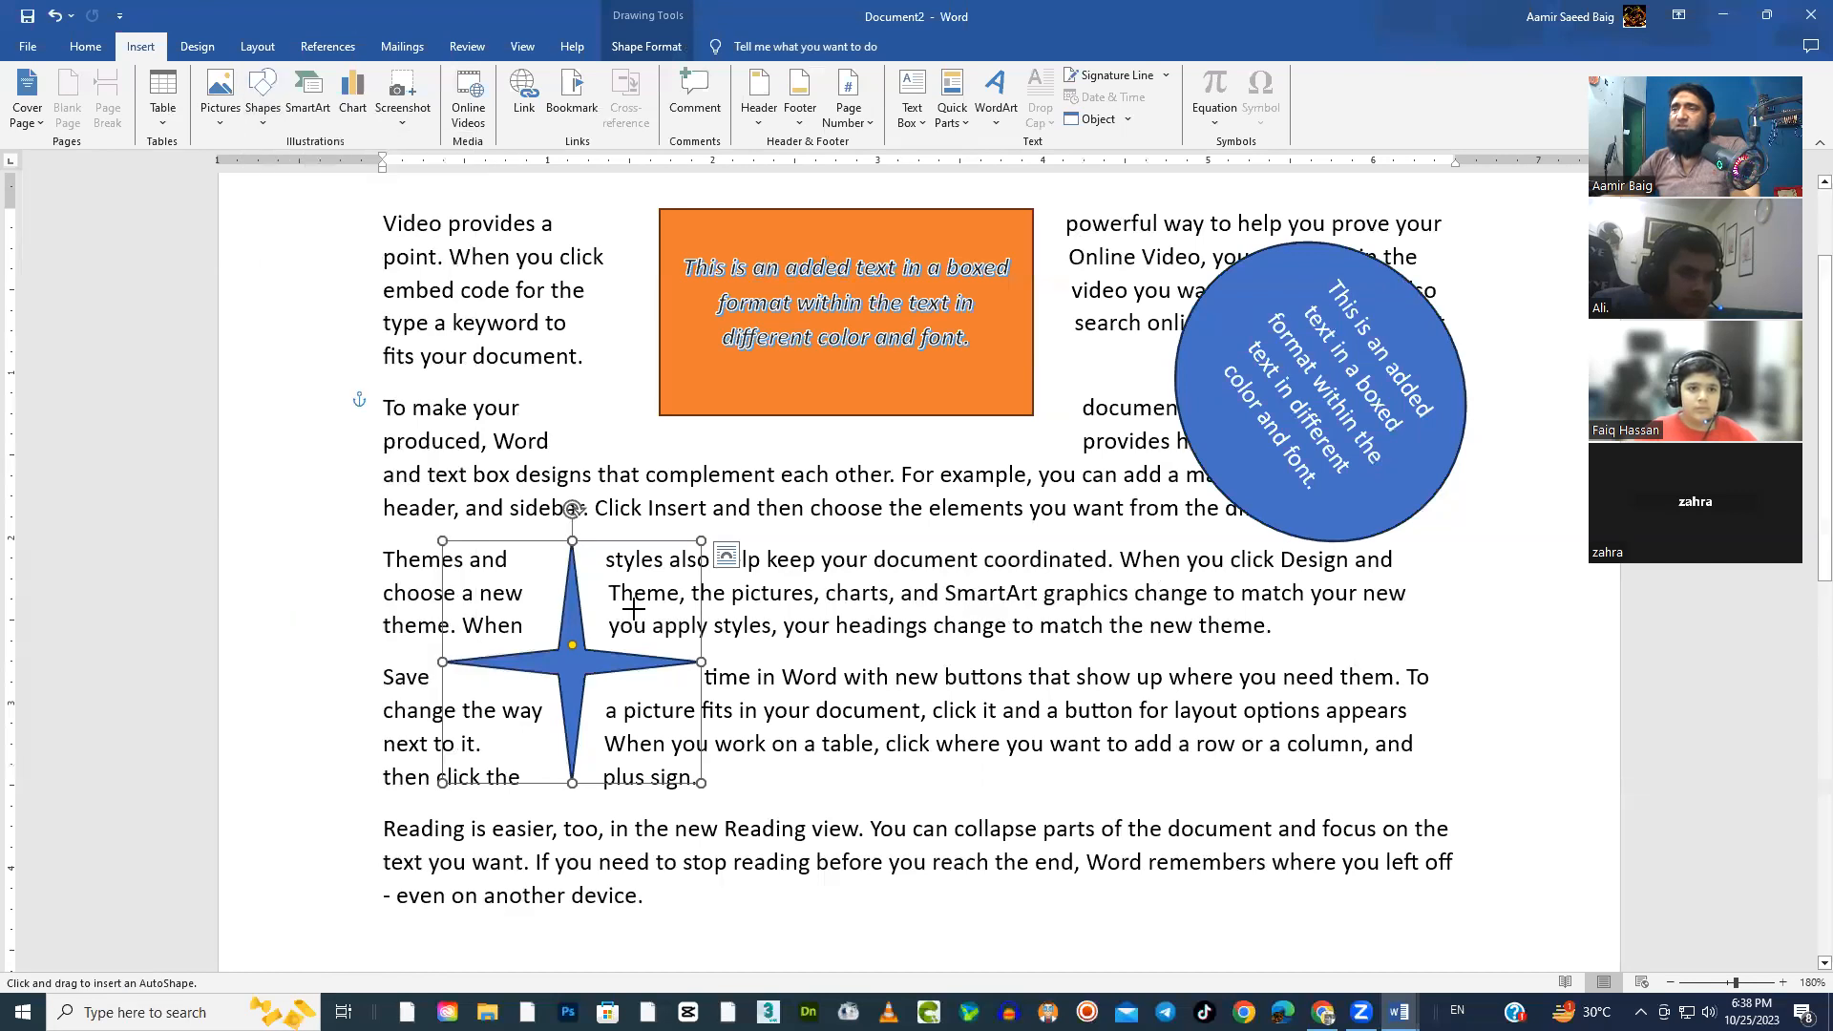
pyautogui.moveTo(974, 581); pyautogui.dragTo(1241, 847)
pyautogui.moveTo(1150, 725); pyautogui.dragTo(1035, 647)
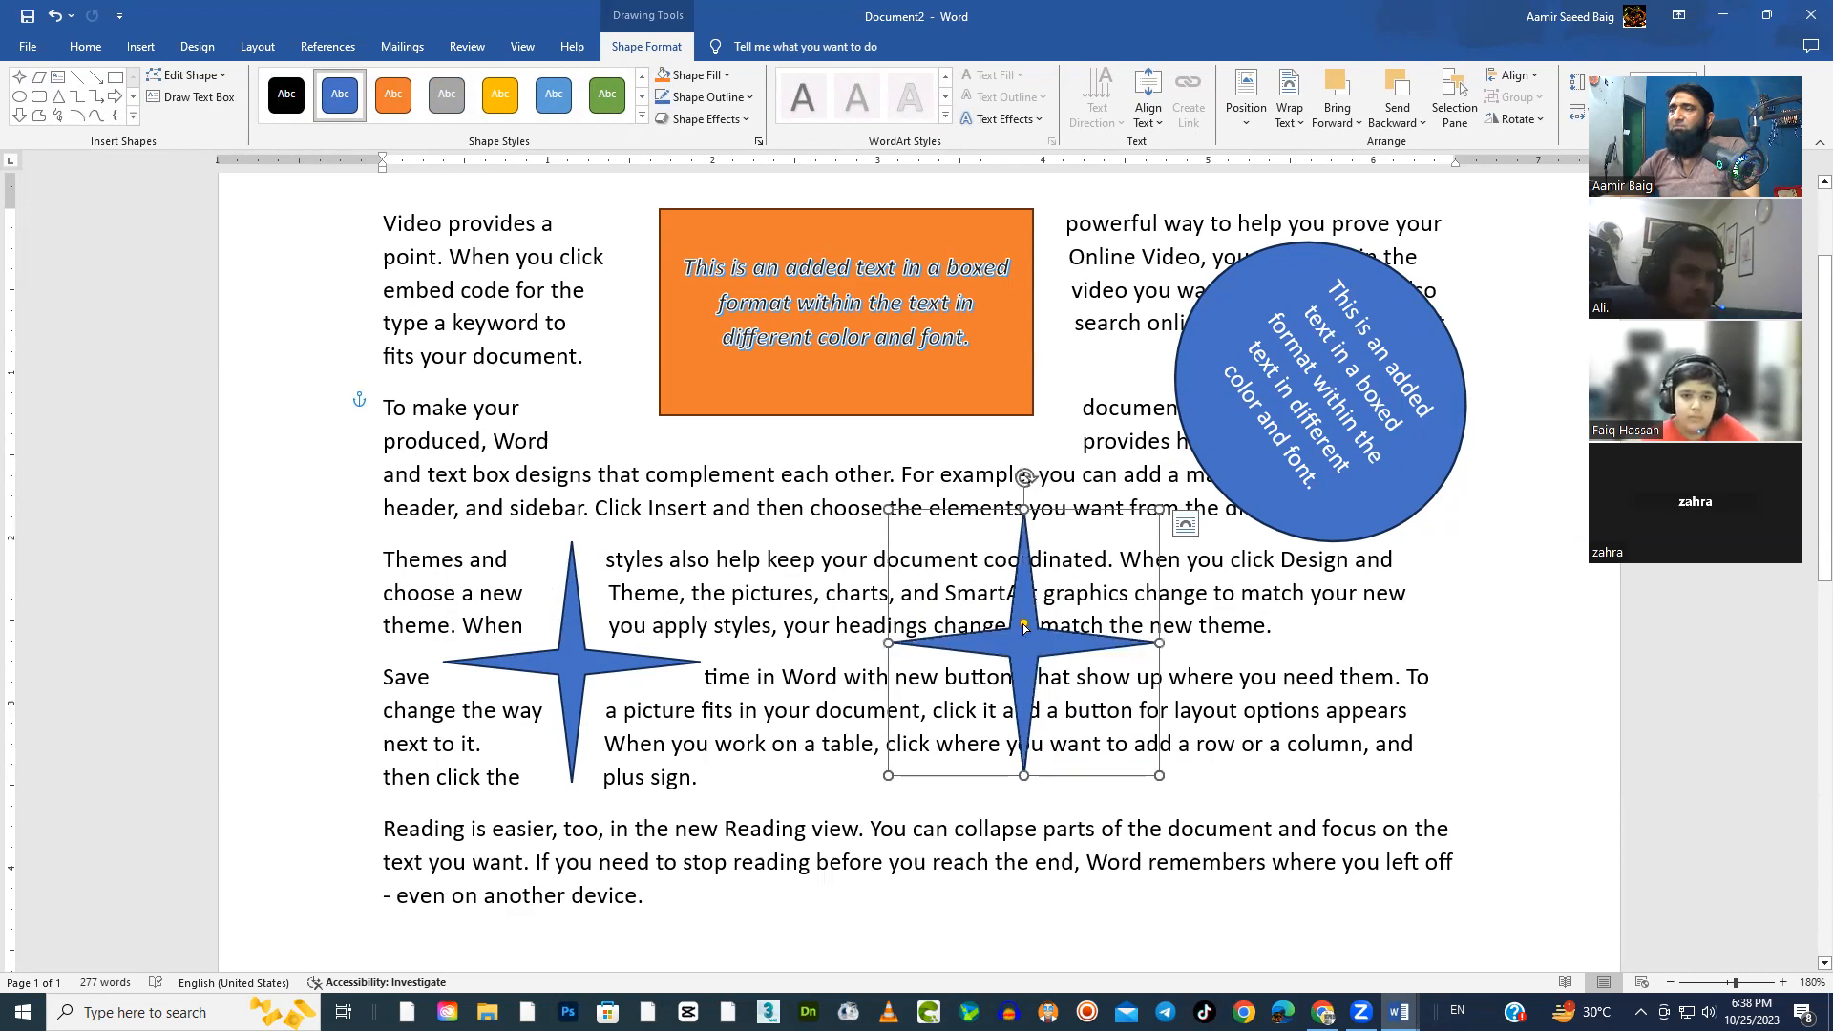
# Apply tight text wrapping to the second star and review its position and text wrapping settings without changing them
pyautogui.click(1186, 524)
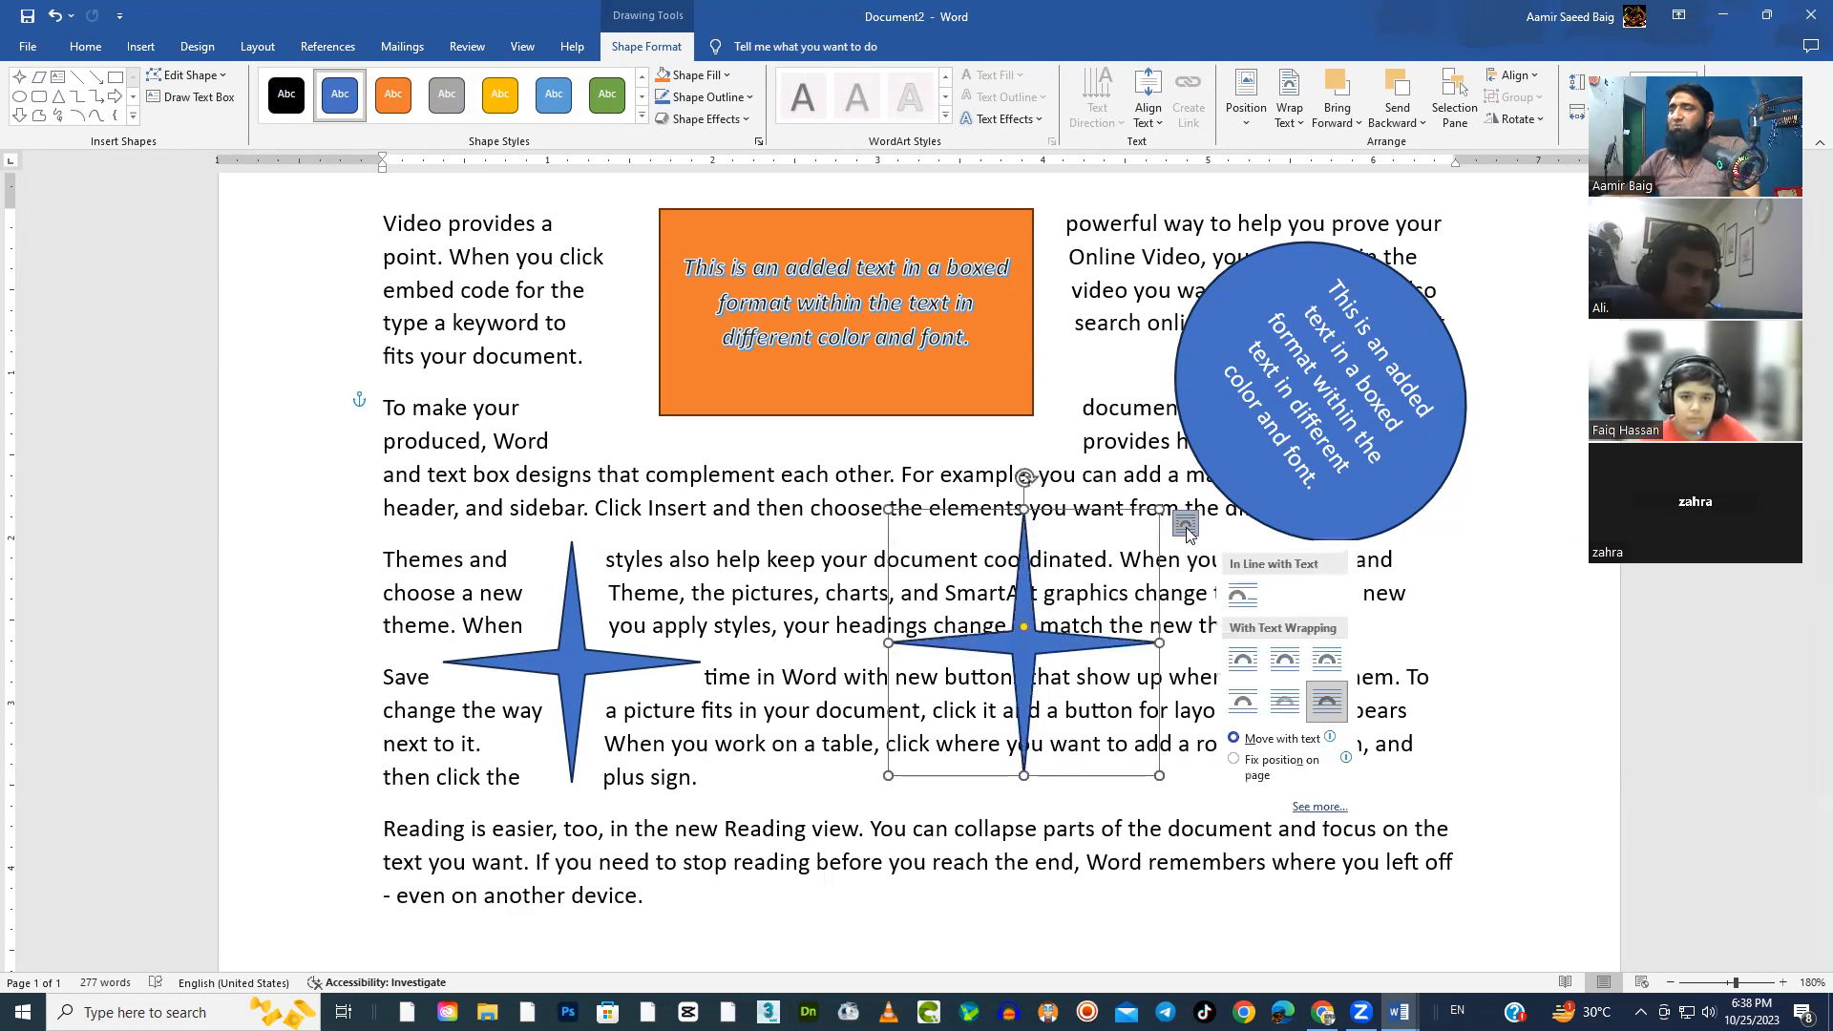
pyautogui.click(1287, 668)
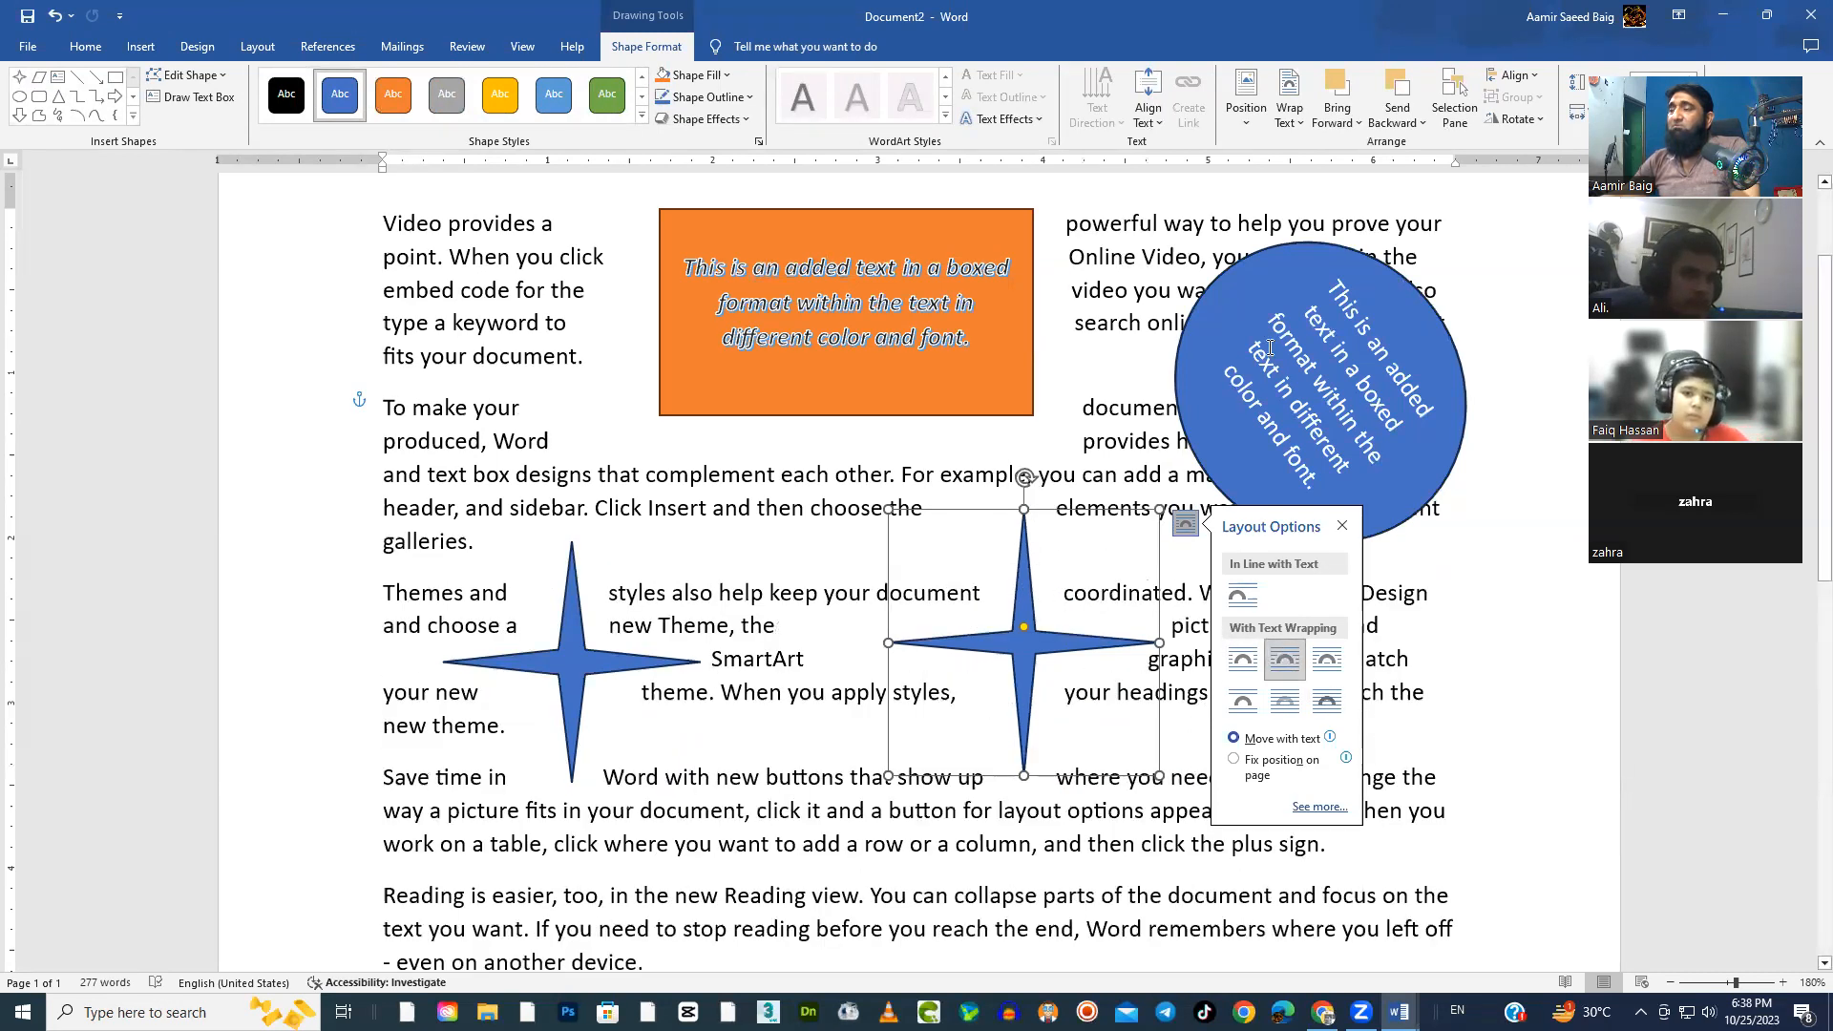
pyautogui.click(1319, 808)
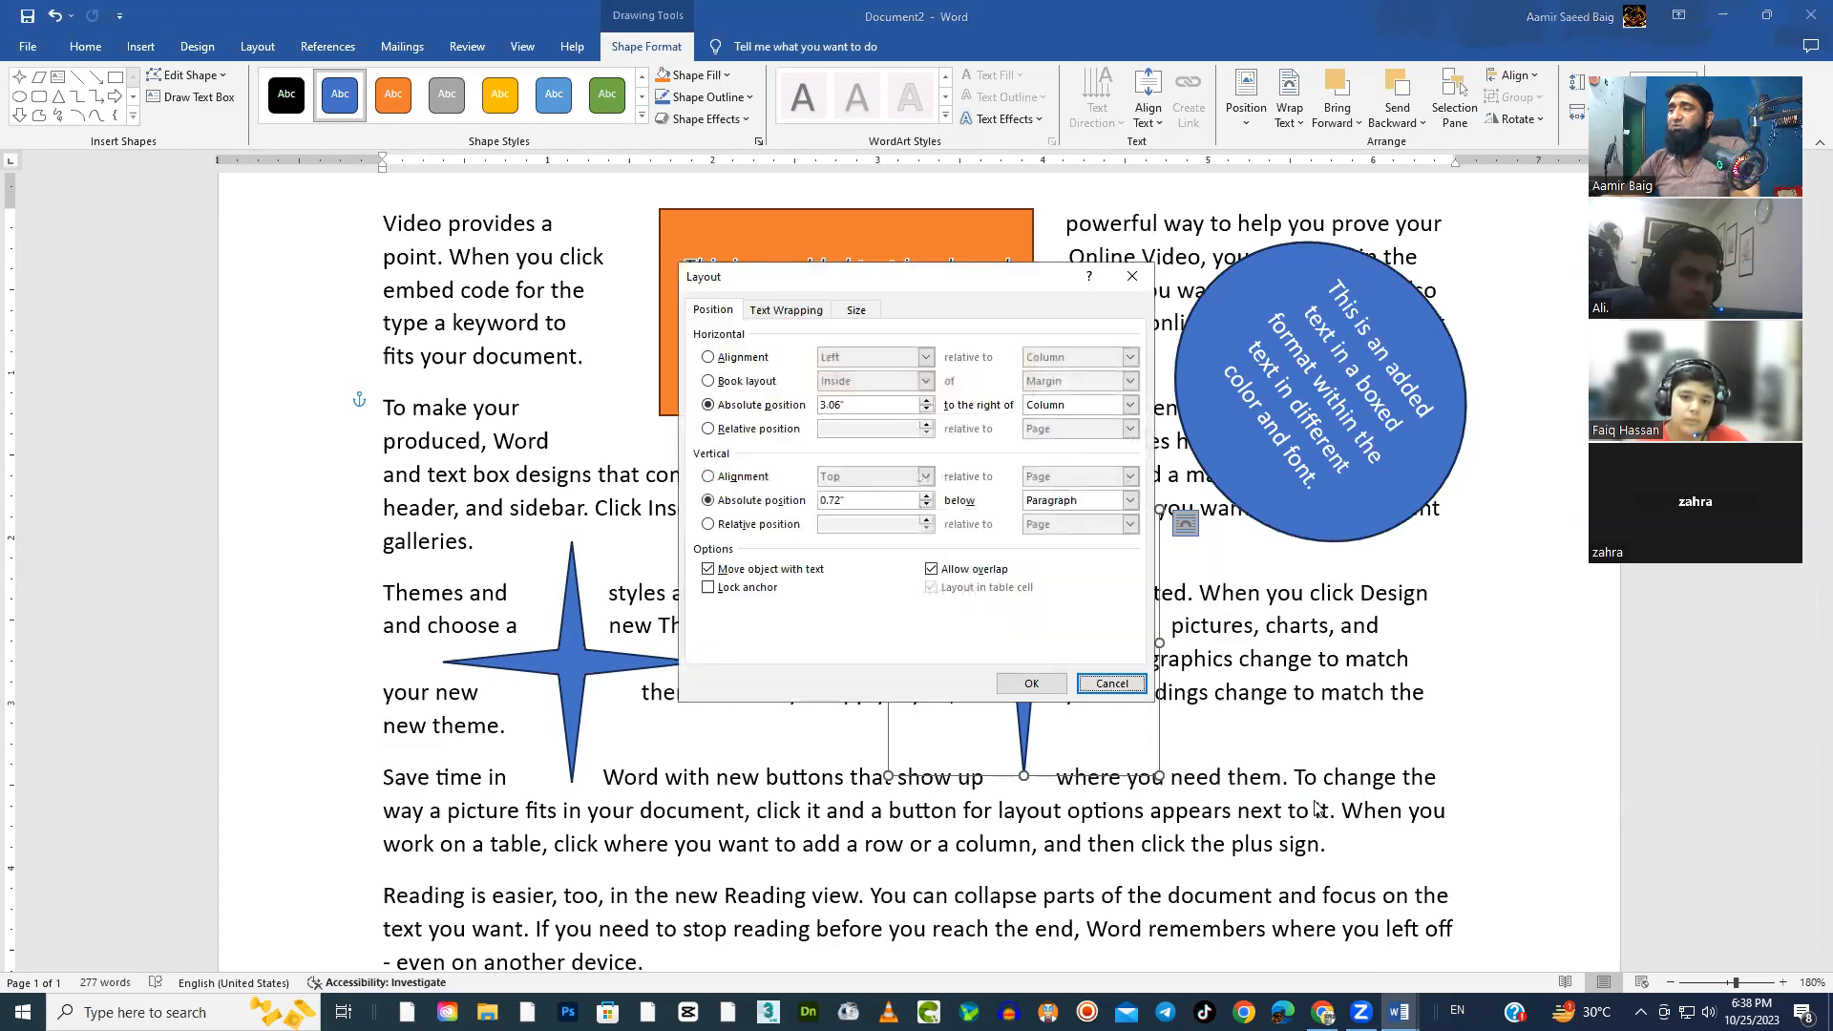
pyautogui.click(784, 312)
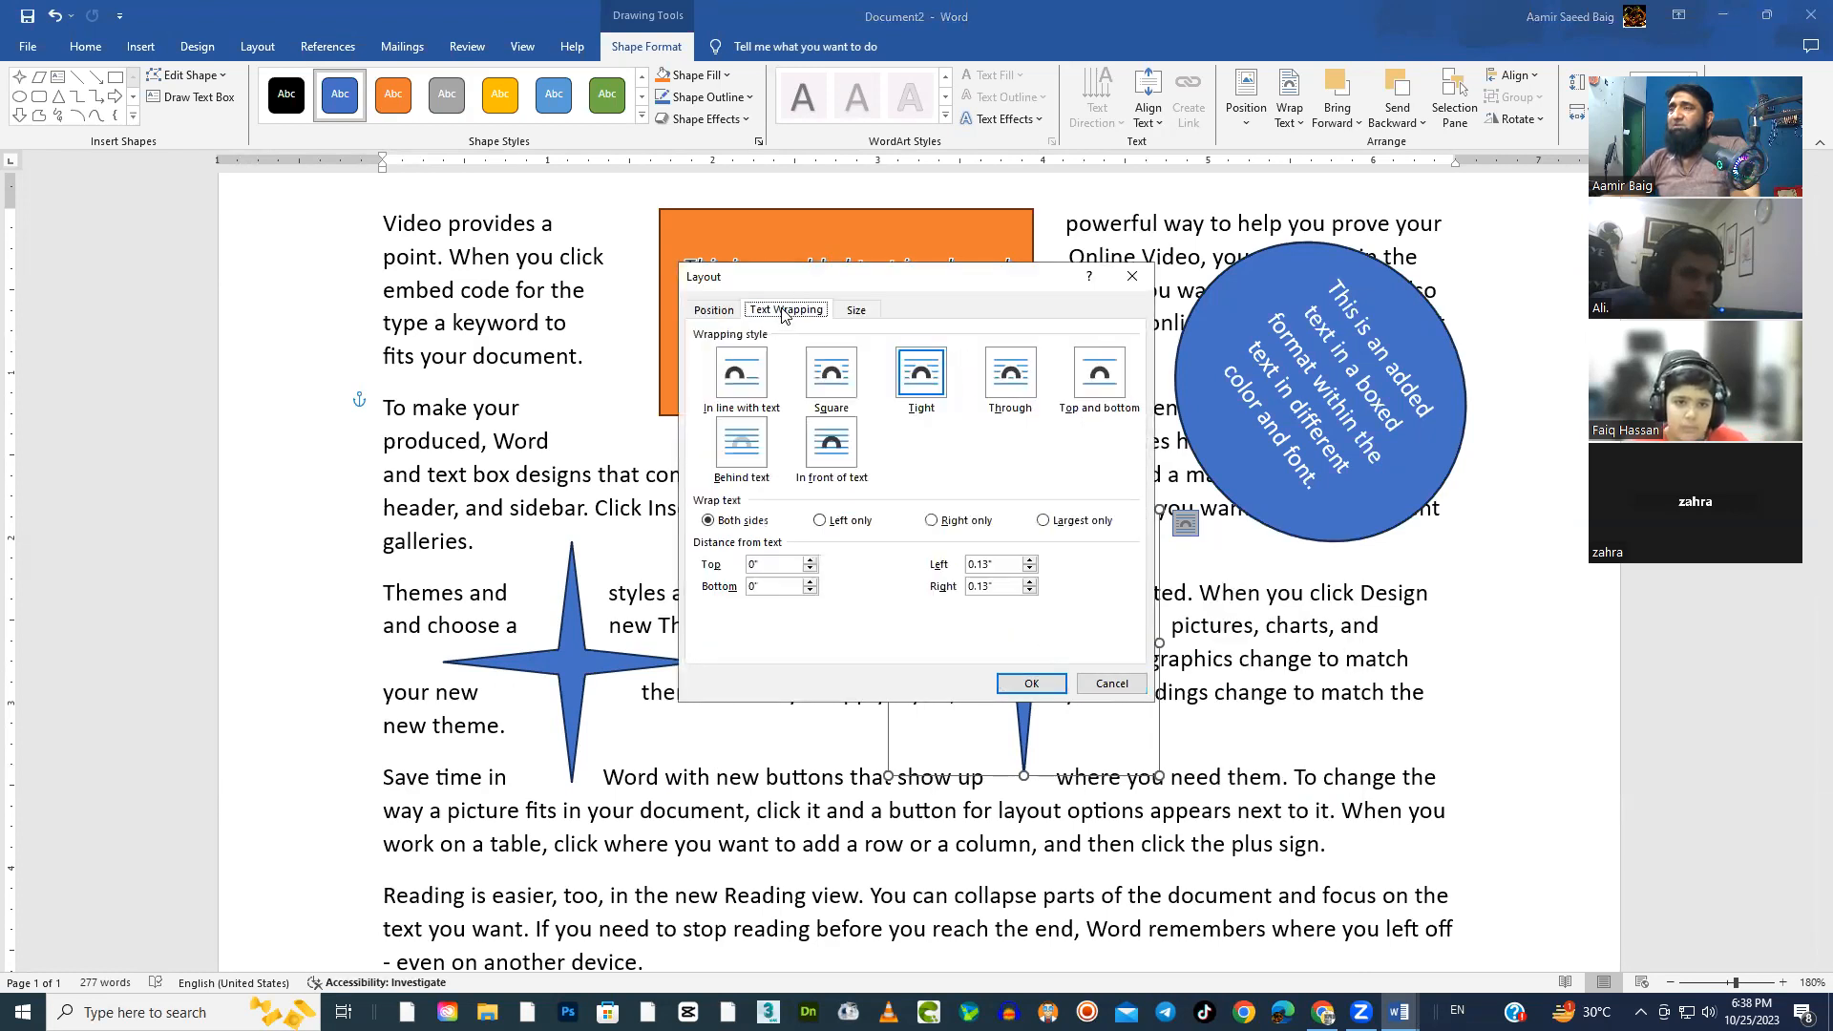
pyautogui.click(705, 312)
pyautogui.click(1099, 686)
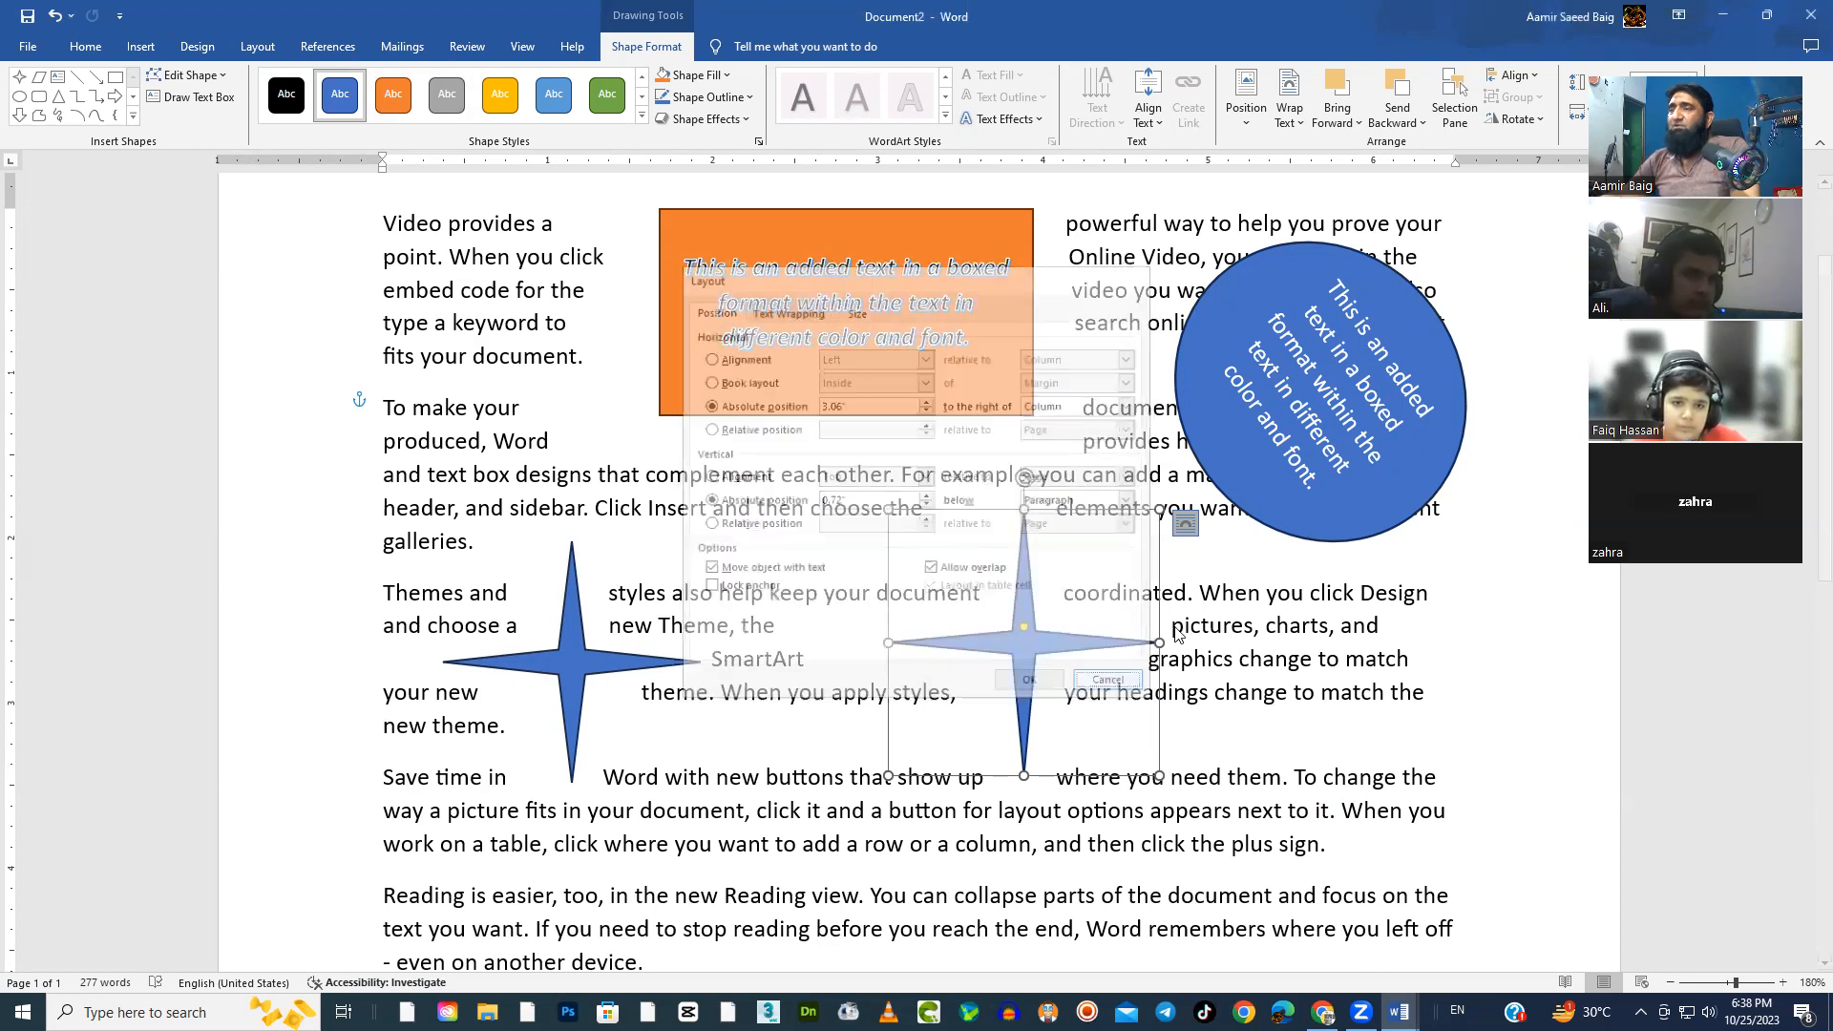
# Edit the second star's wrap points, pulling the boundary corners at the ends of its horizontal arms inward
pyautogui.click(1290, 119)
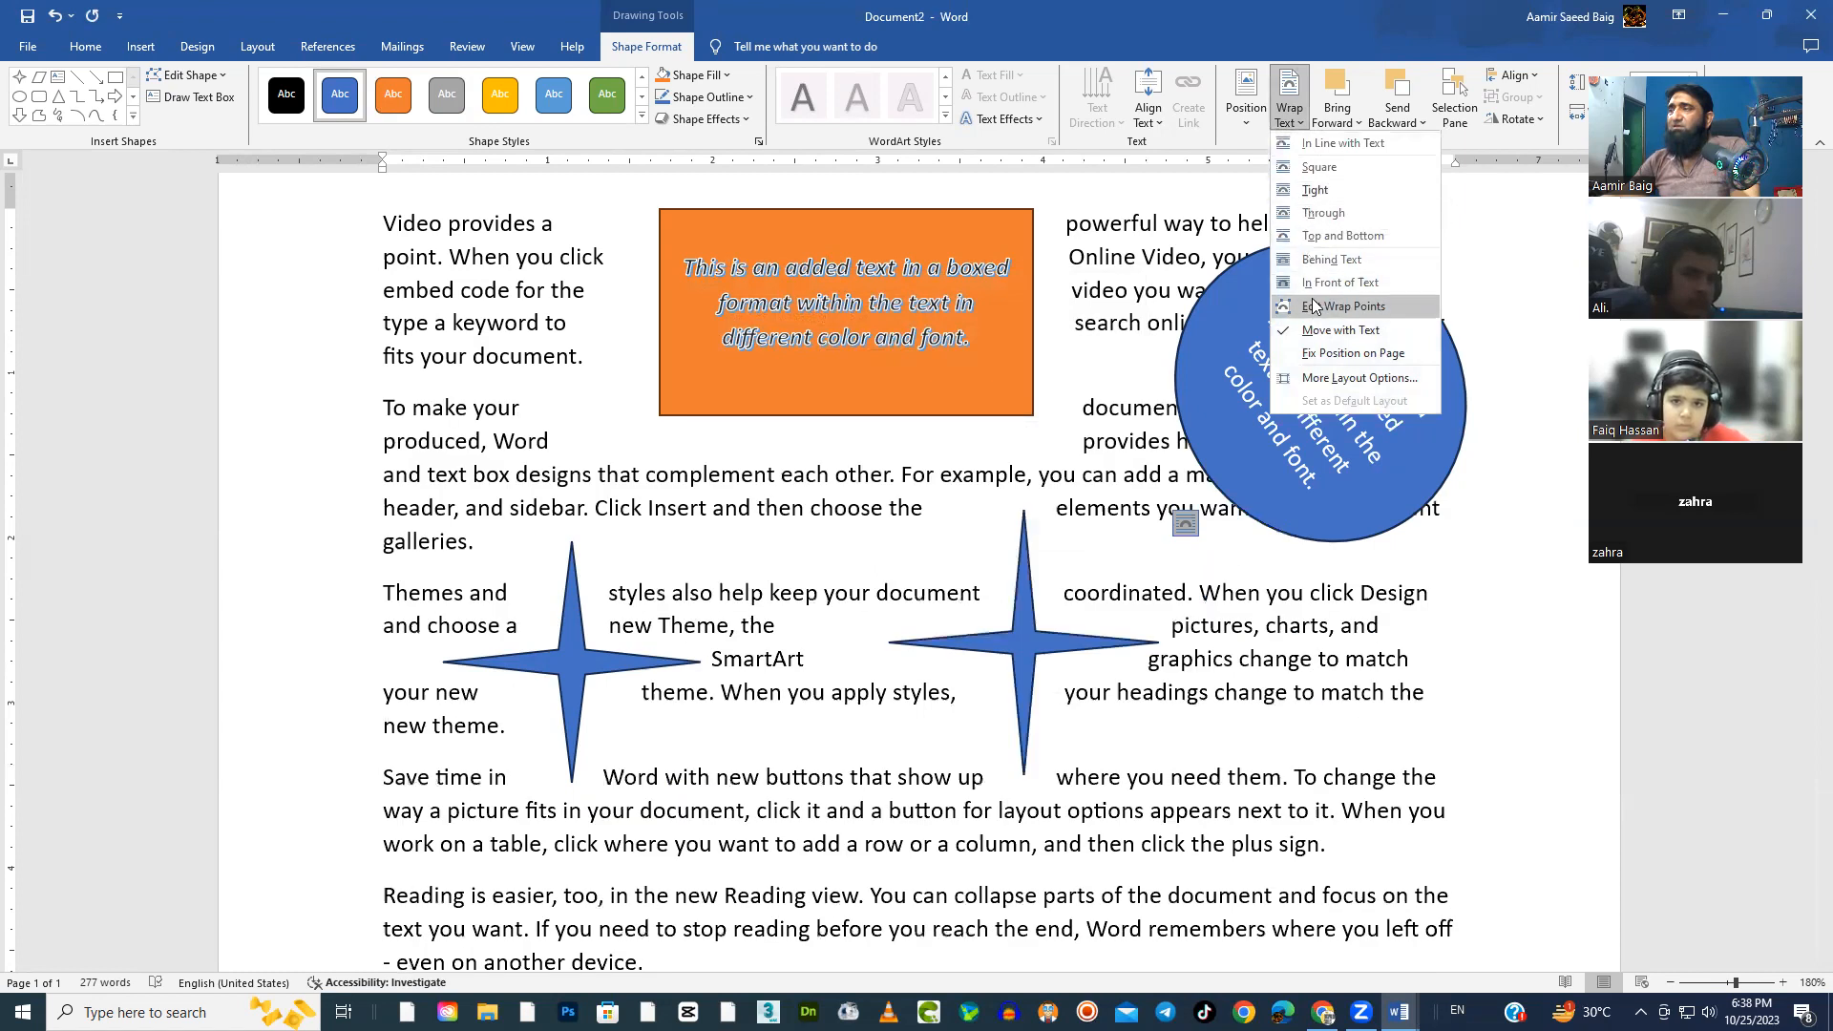
pyautogui.click(1317, 306)
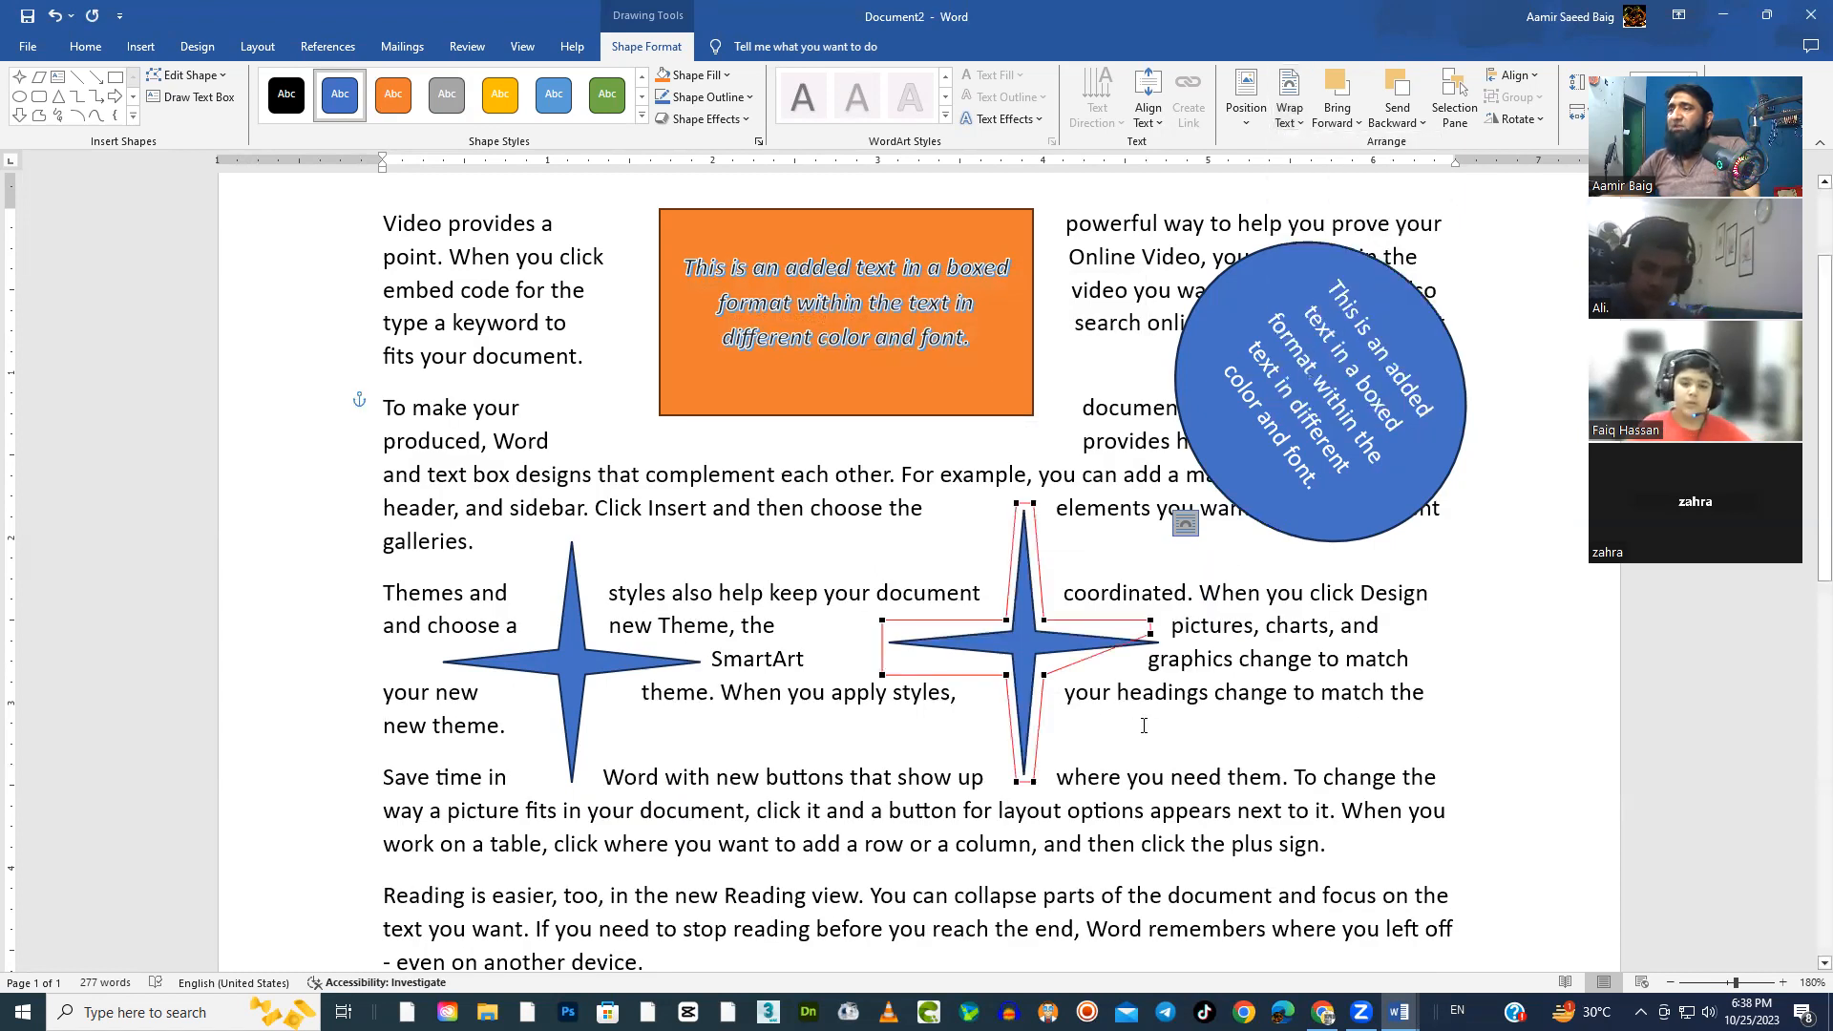
pyautogui.moveTo(883, 676); pyautogui.dragTo(936, 633)
pyautogui.moveTo(1152, 618); pyautogui.dragTo(1130, 630)
pyautogui.click(1168, 745)
# Replace the second star with a copy of the first star, placed to its right across the third and fourth paragraphs
pyautogui.click(1073, 644)
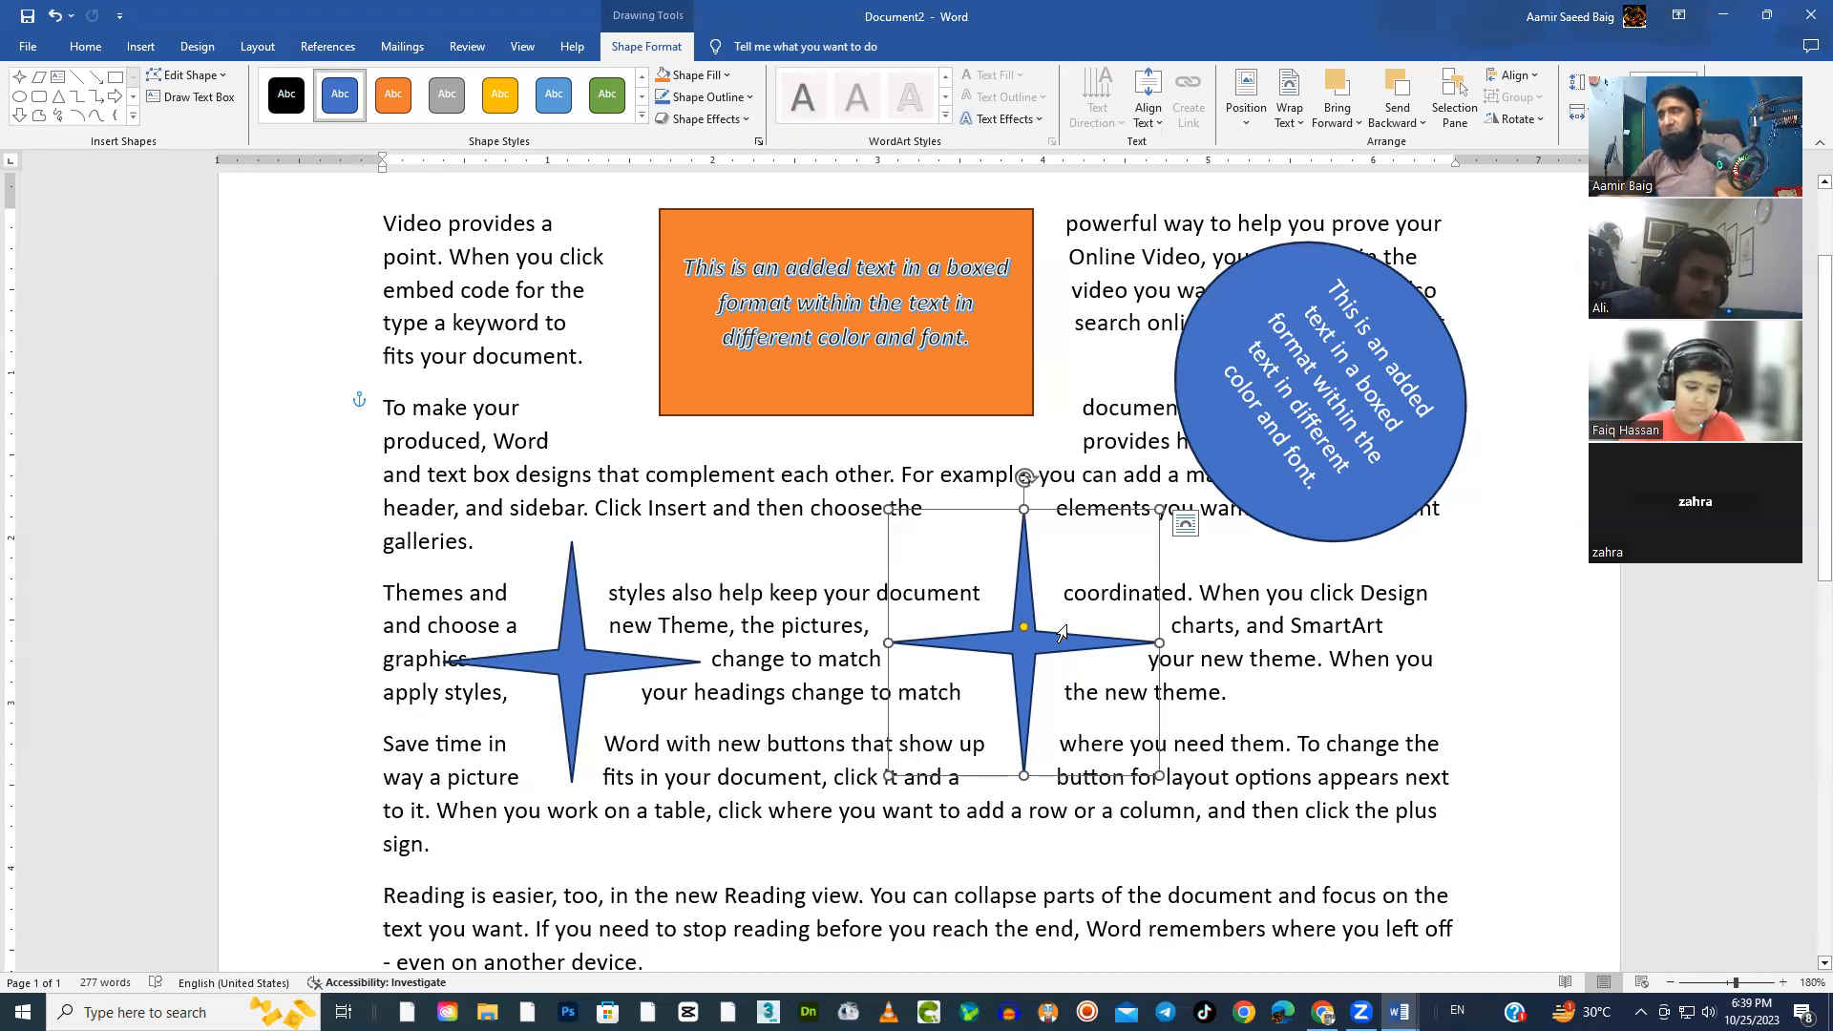
pyautogui.press('Delete')
pyautogui.click(603, 672)
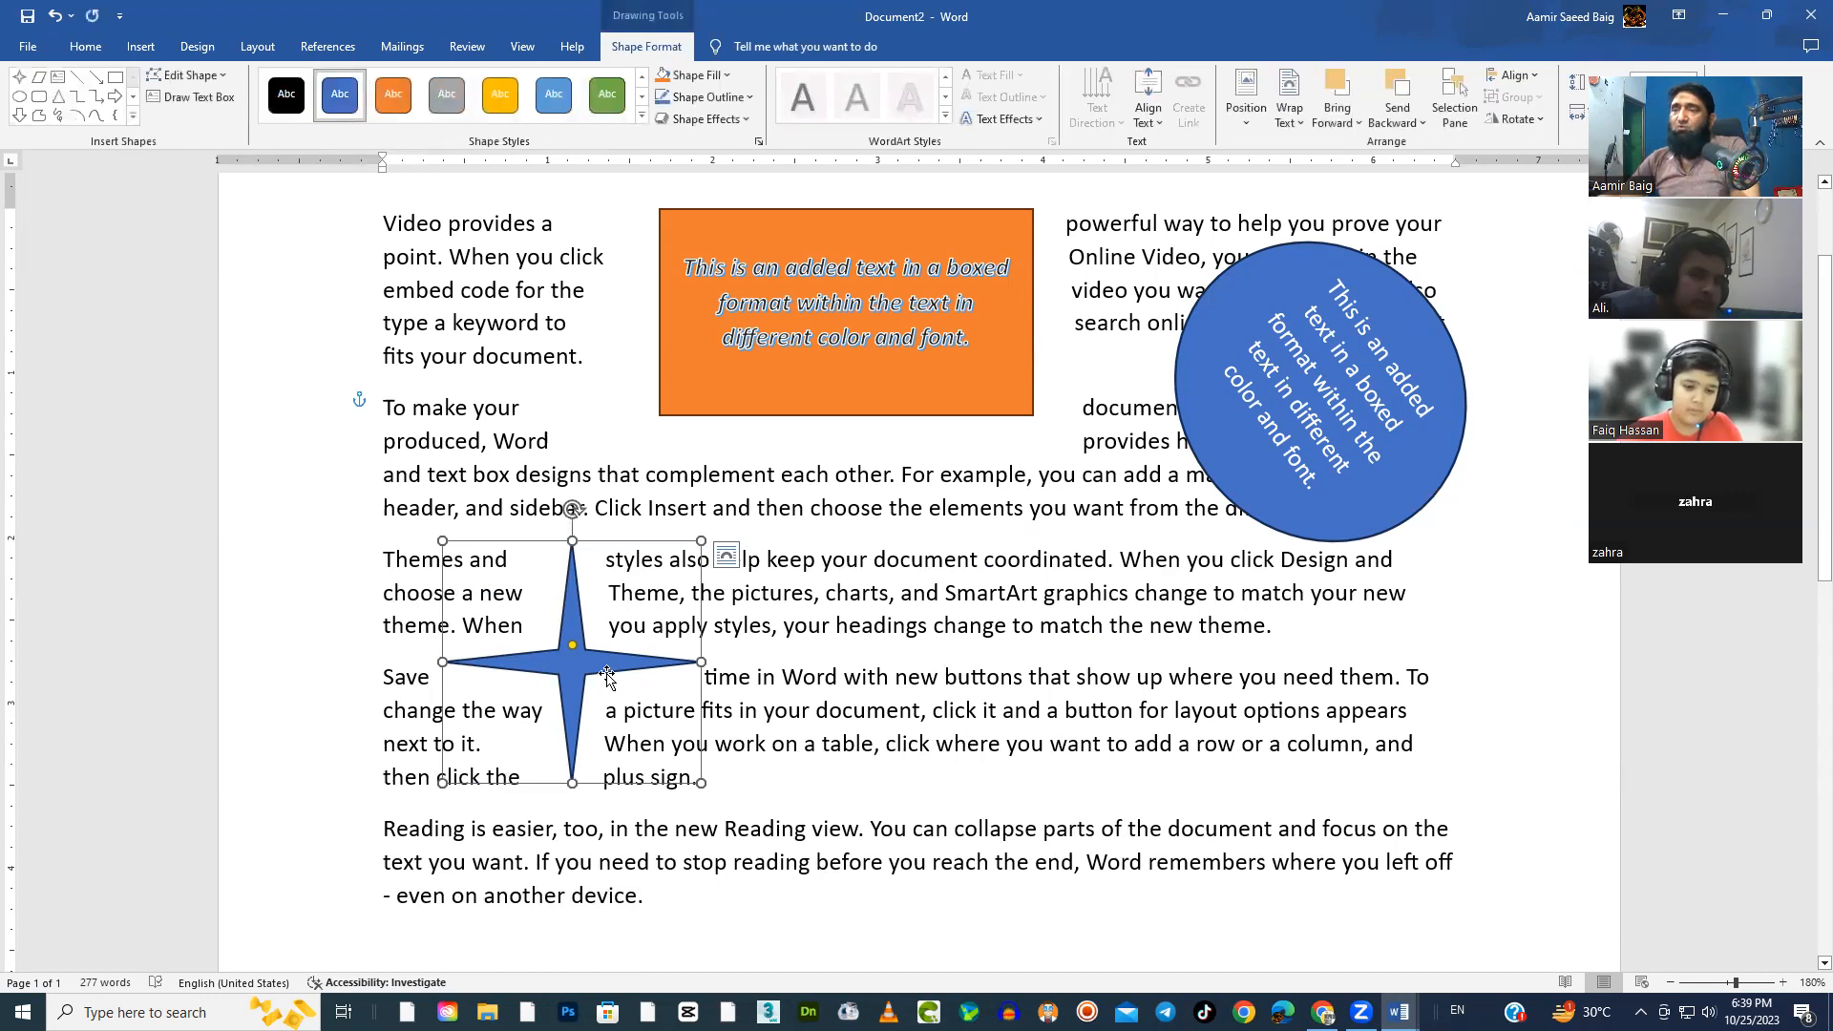
pyautogui.rightClick(607, 673)
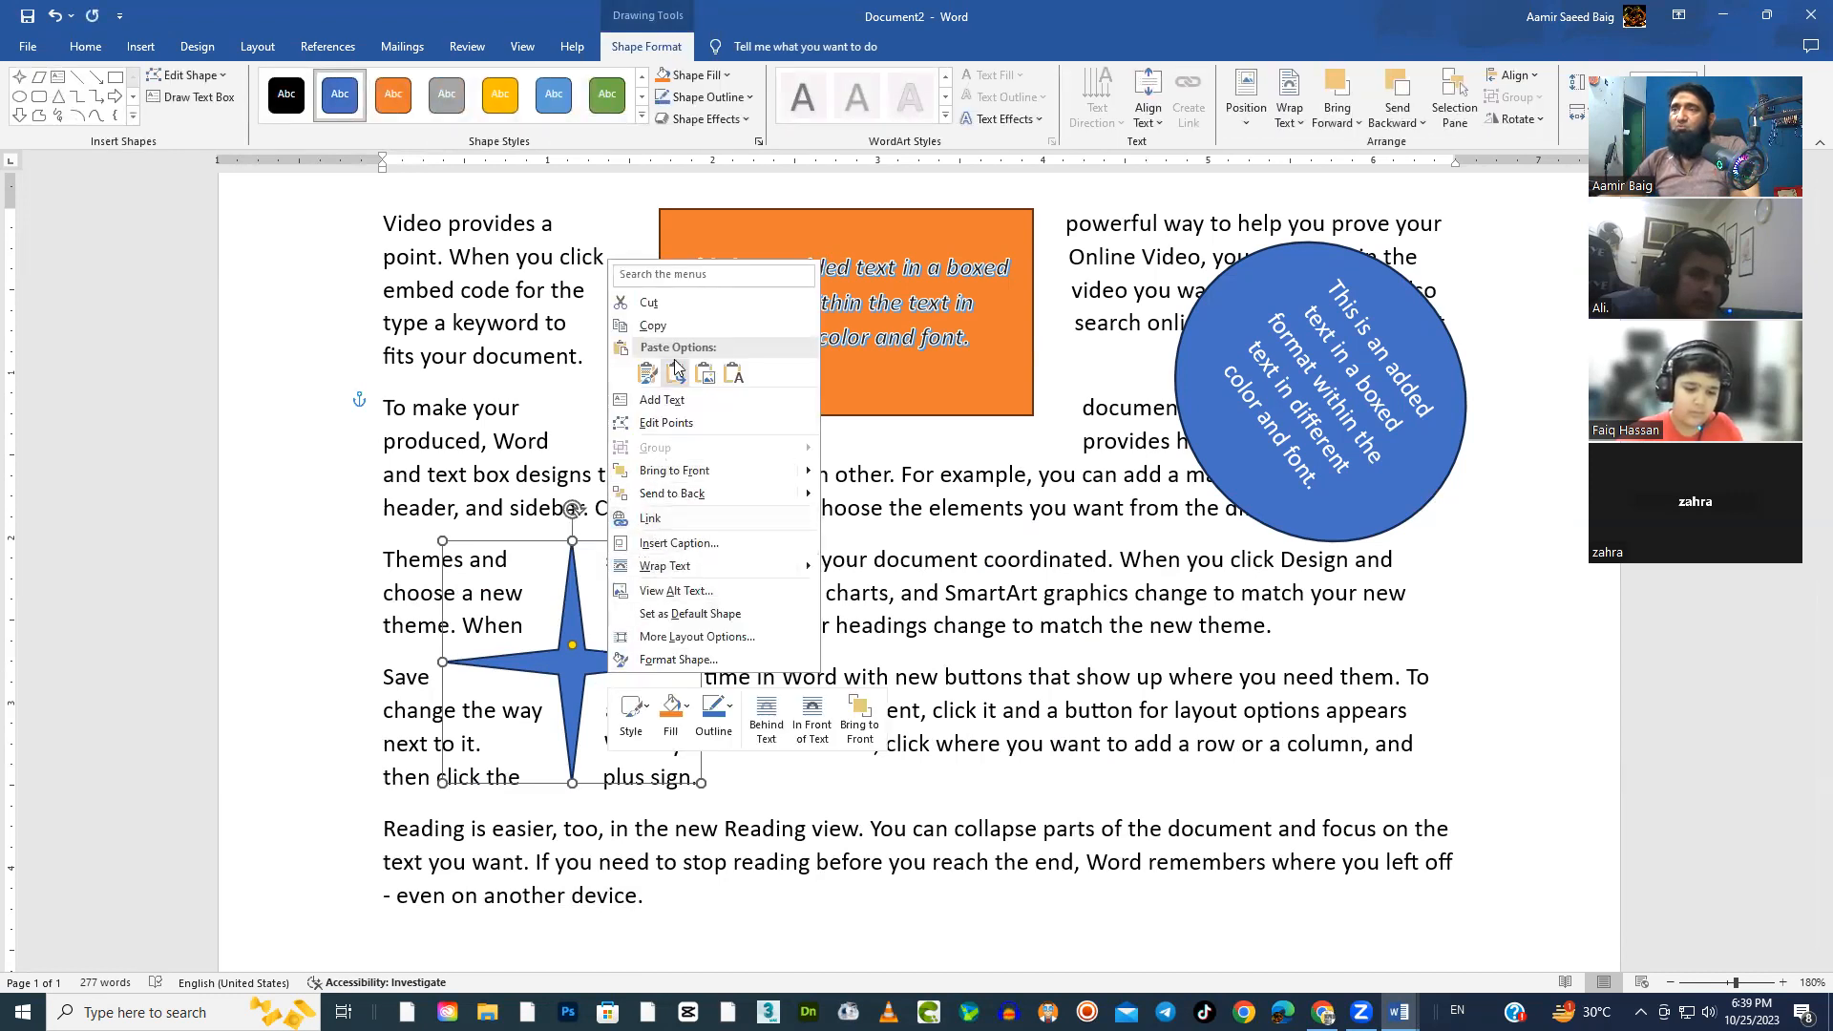
pyautogui.click(668, 327)
pyautogui.click(924, 593)
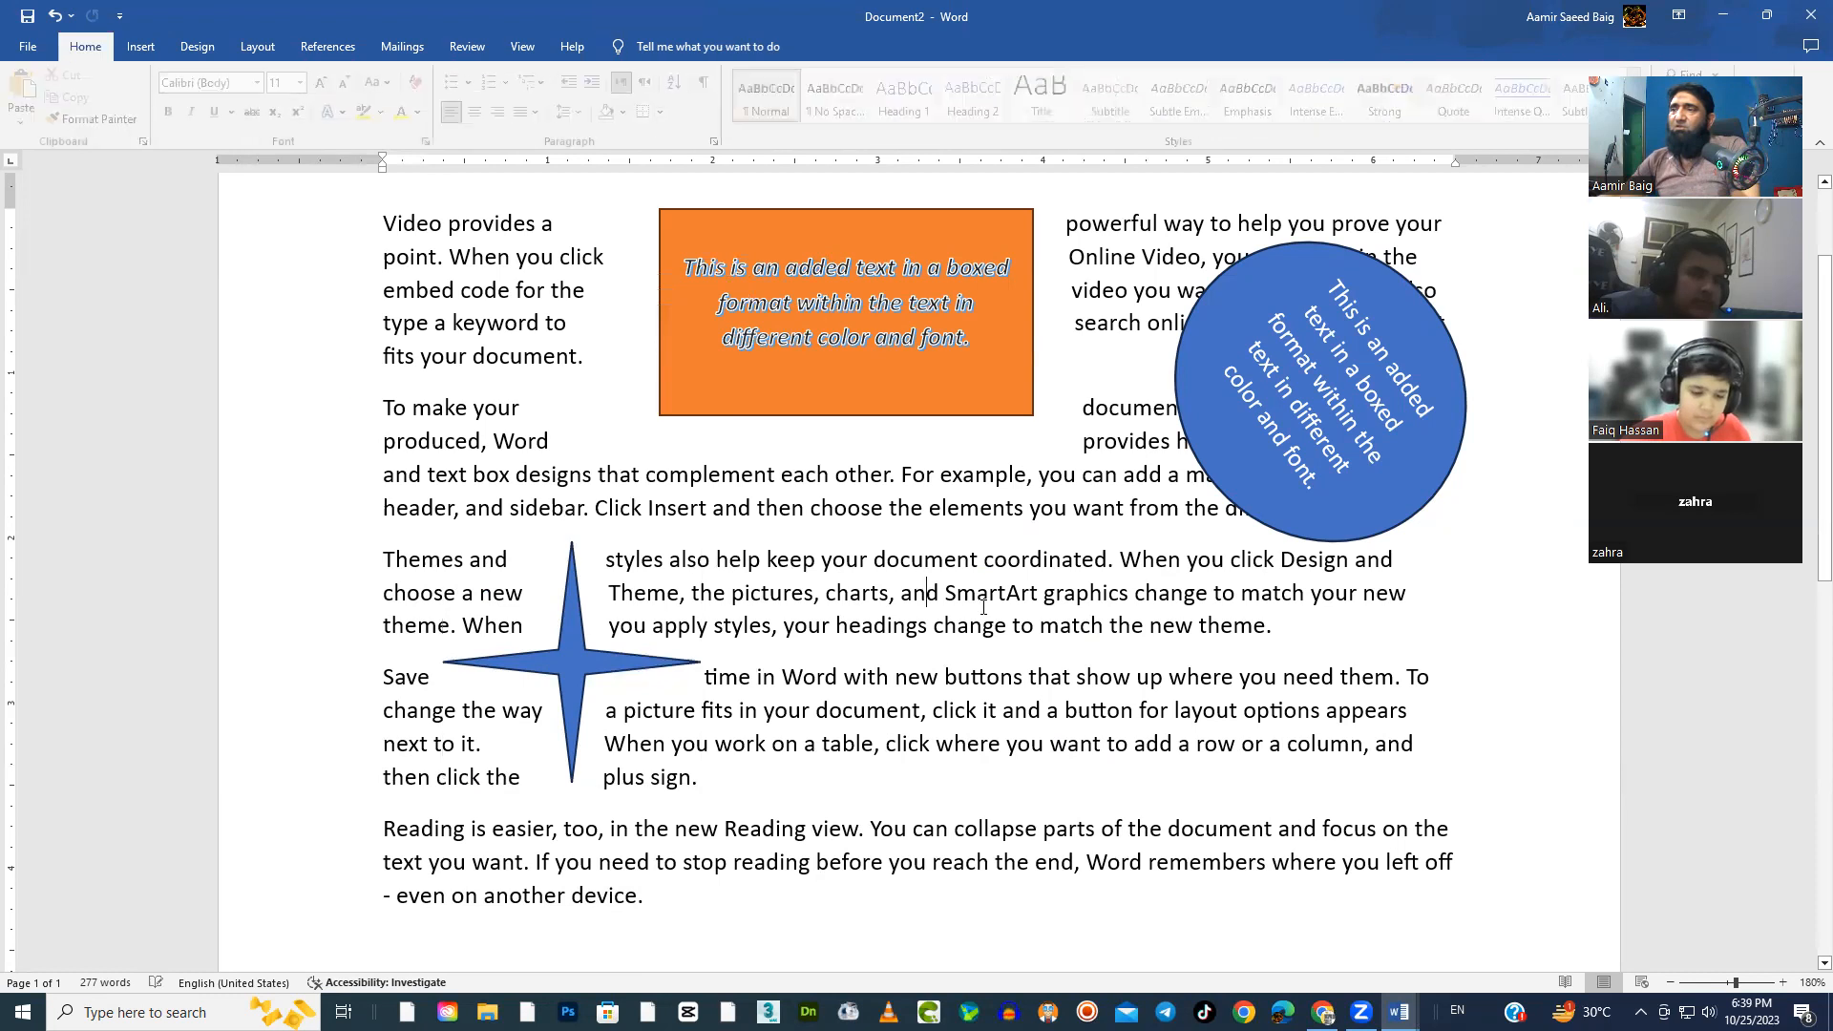
pyautogui.rightClick(981, 598)
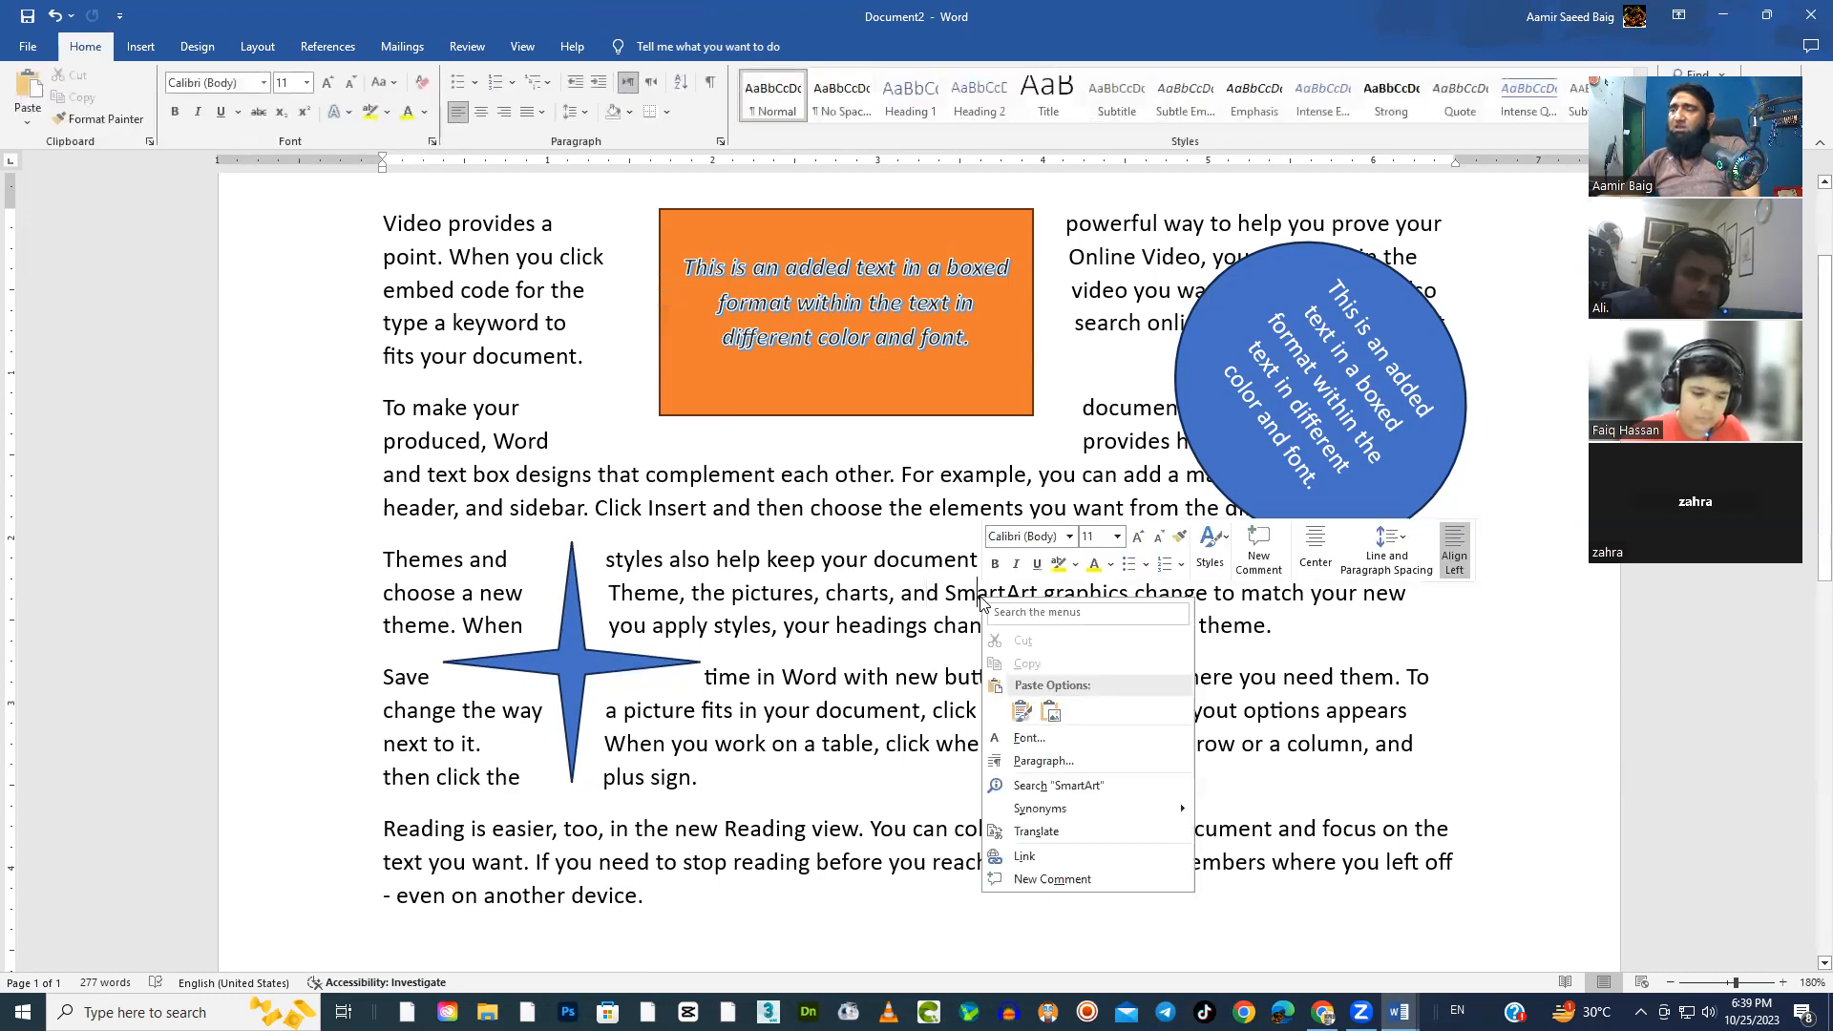
pyautogui.click(1025, 717)
pyautogui.moveTo(546, 737); pyautogui.dragTo(1089, 665)
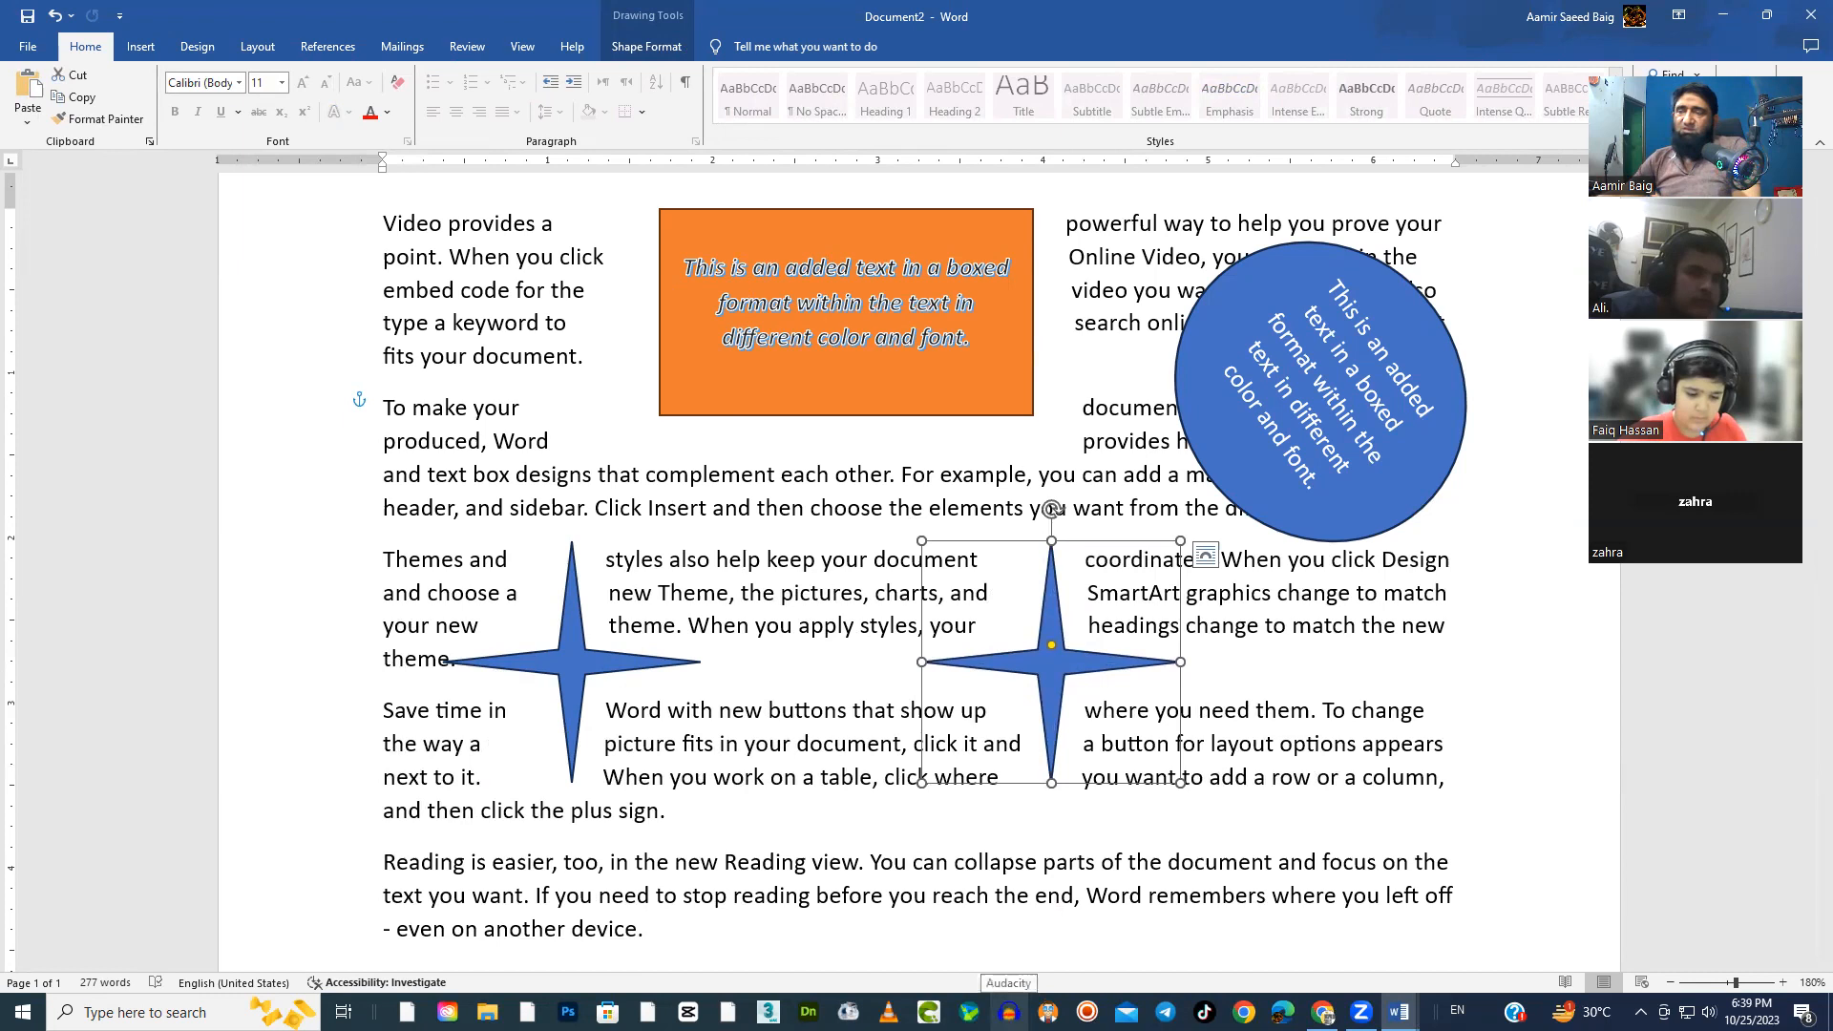
# Try rotating the first star clockwise and its copy counterclockwise, and undo both rotations
pyautogui.click(528, 667)
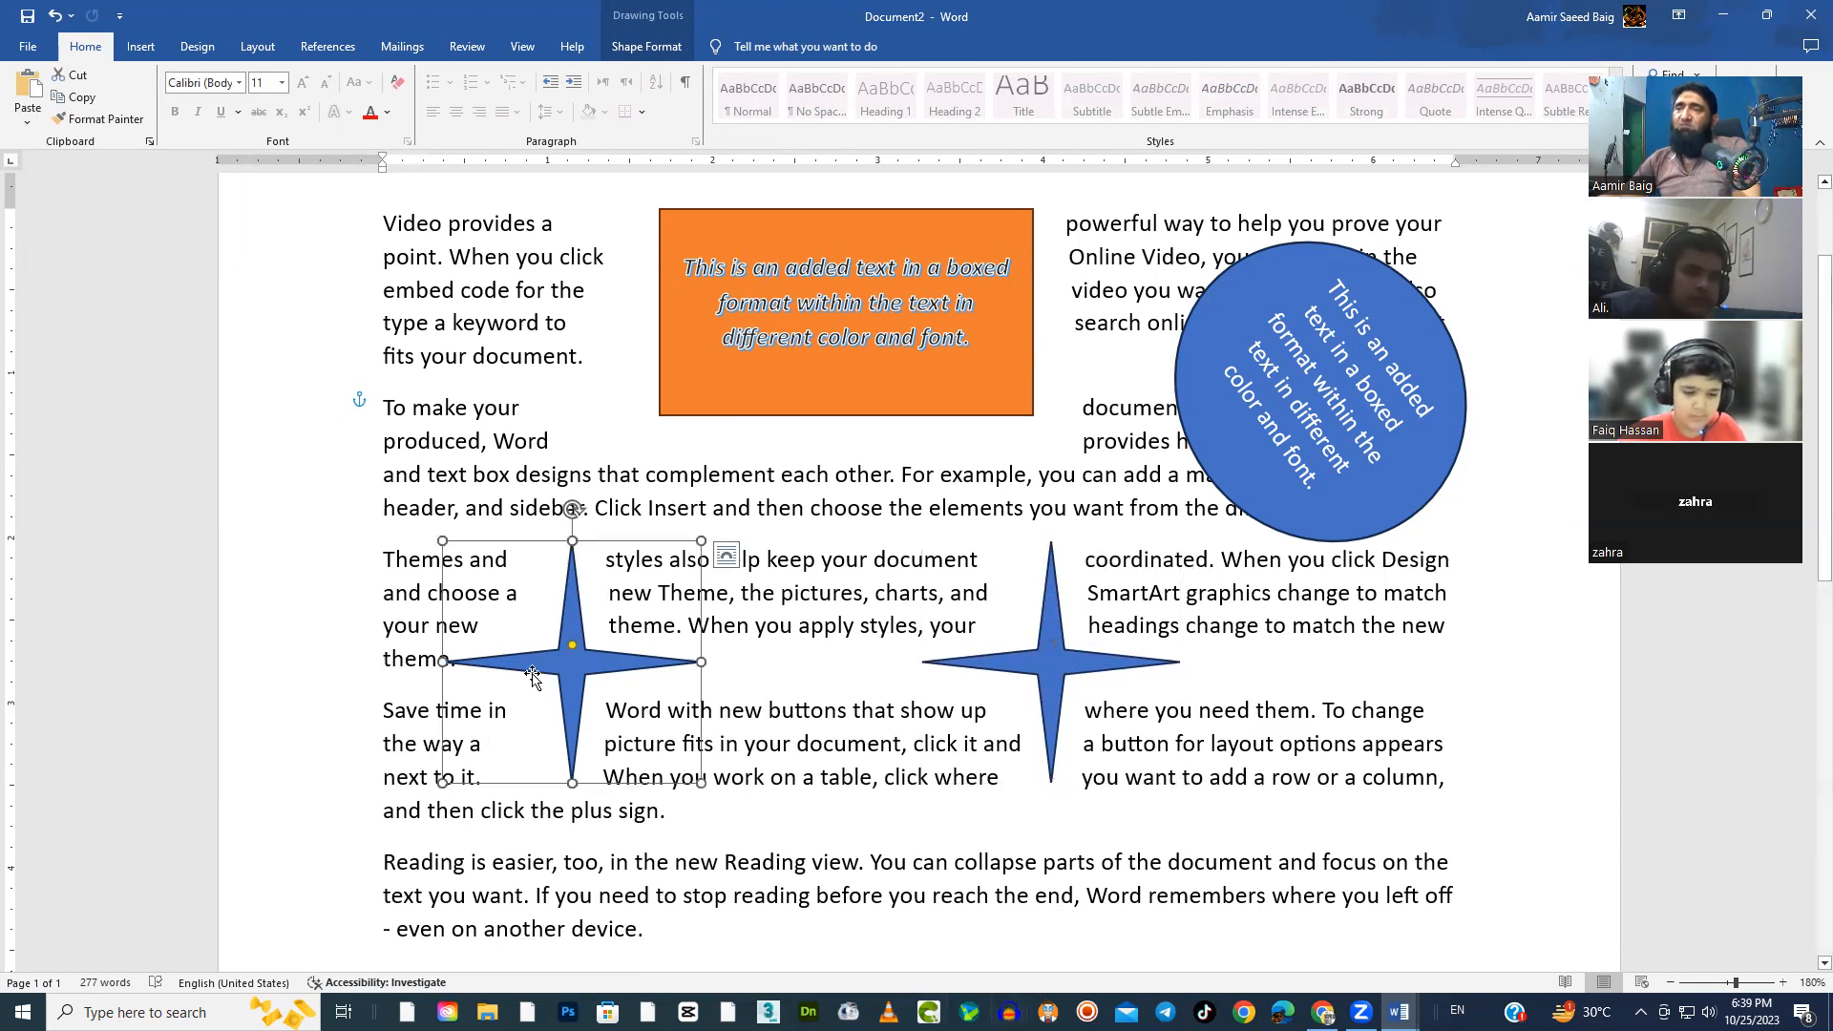
pyautogui.moveTo(570, 509); pyautogui.dragTo(653, 618)
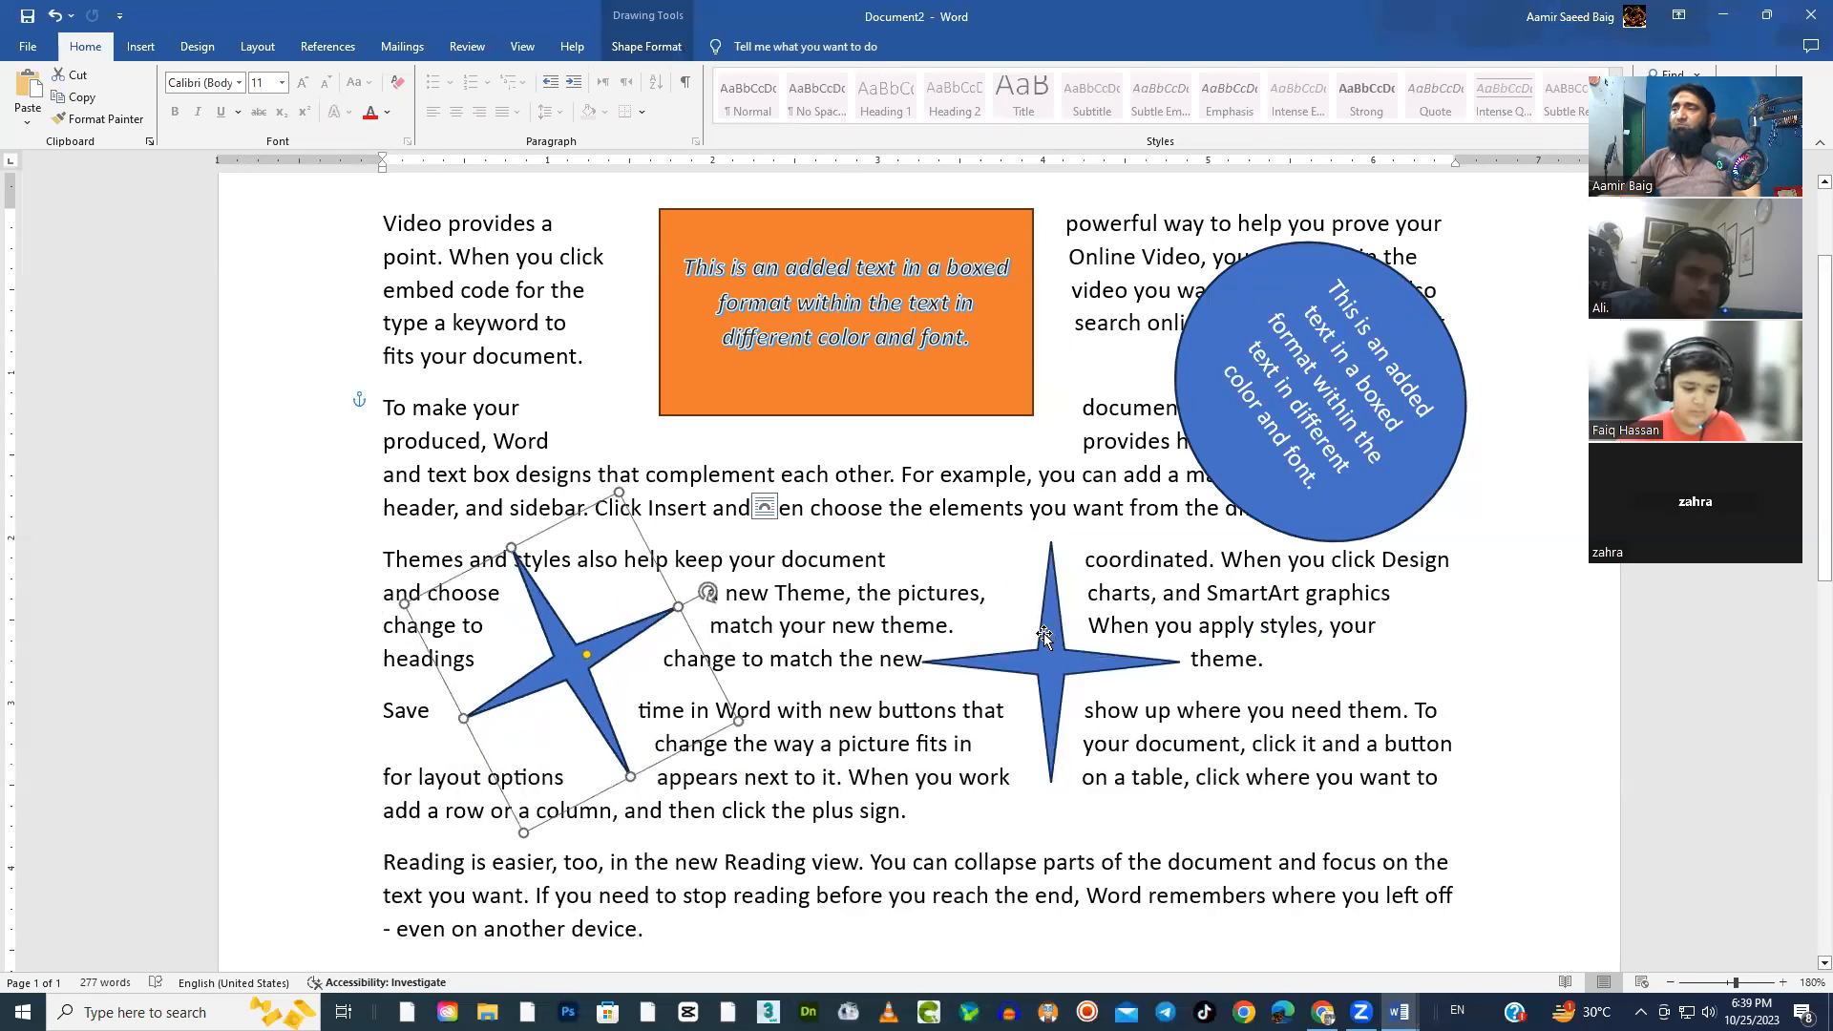
pyautogui.click(1044, 636)
pyautogui.moveTo(1050, 515); pyautogui.dragTo(961, 538)
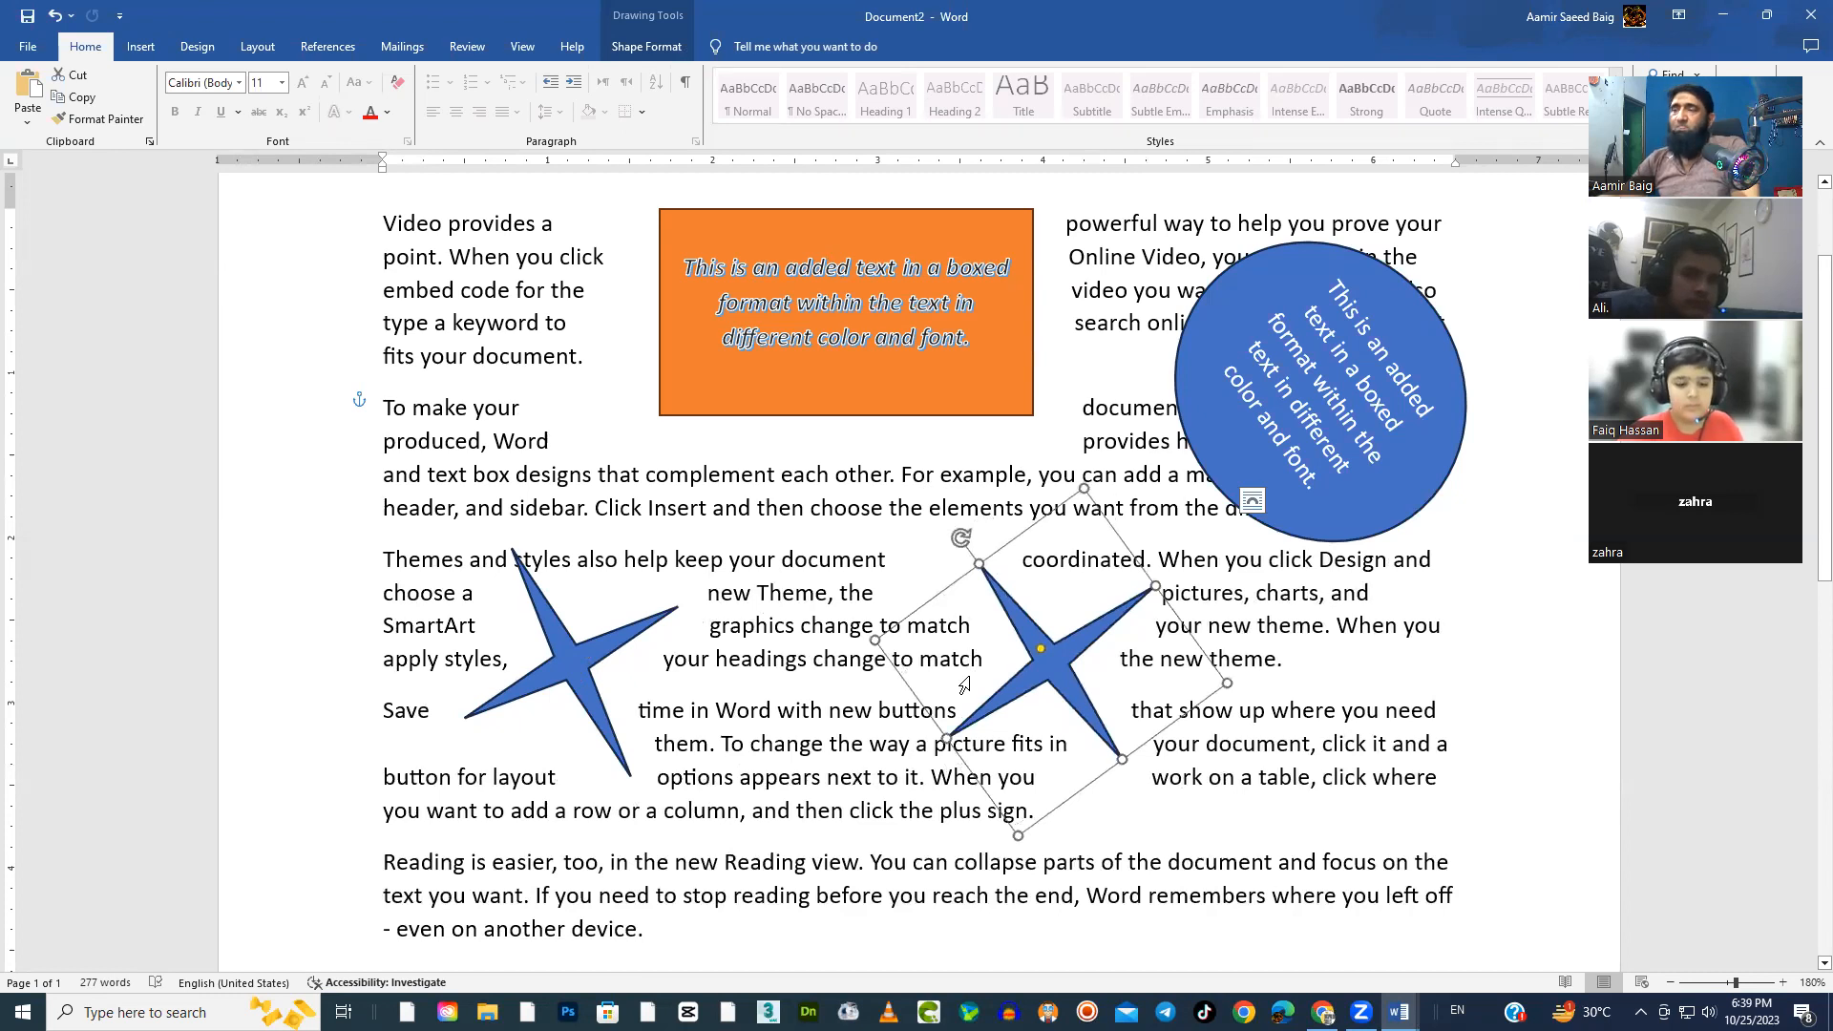
pyautogui.hotkey('ctrl', 'z')
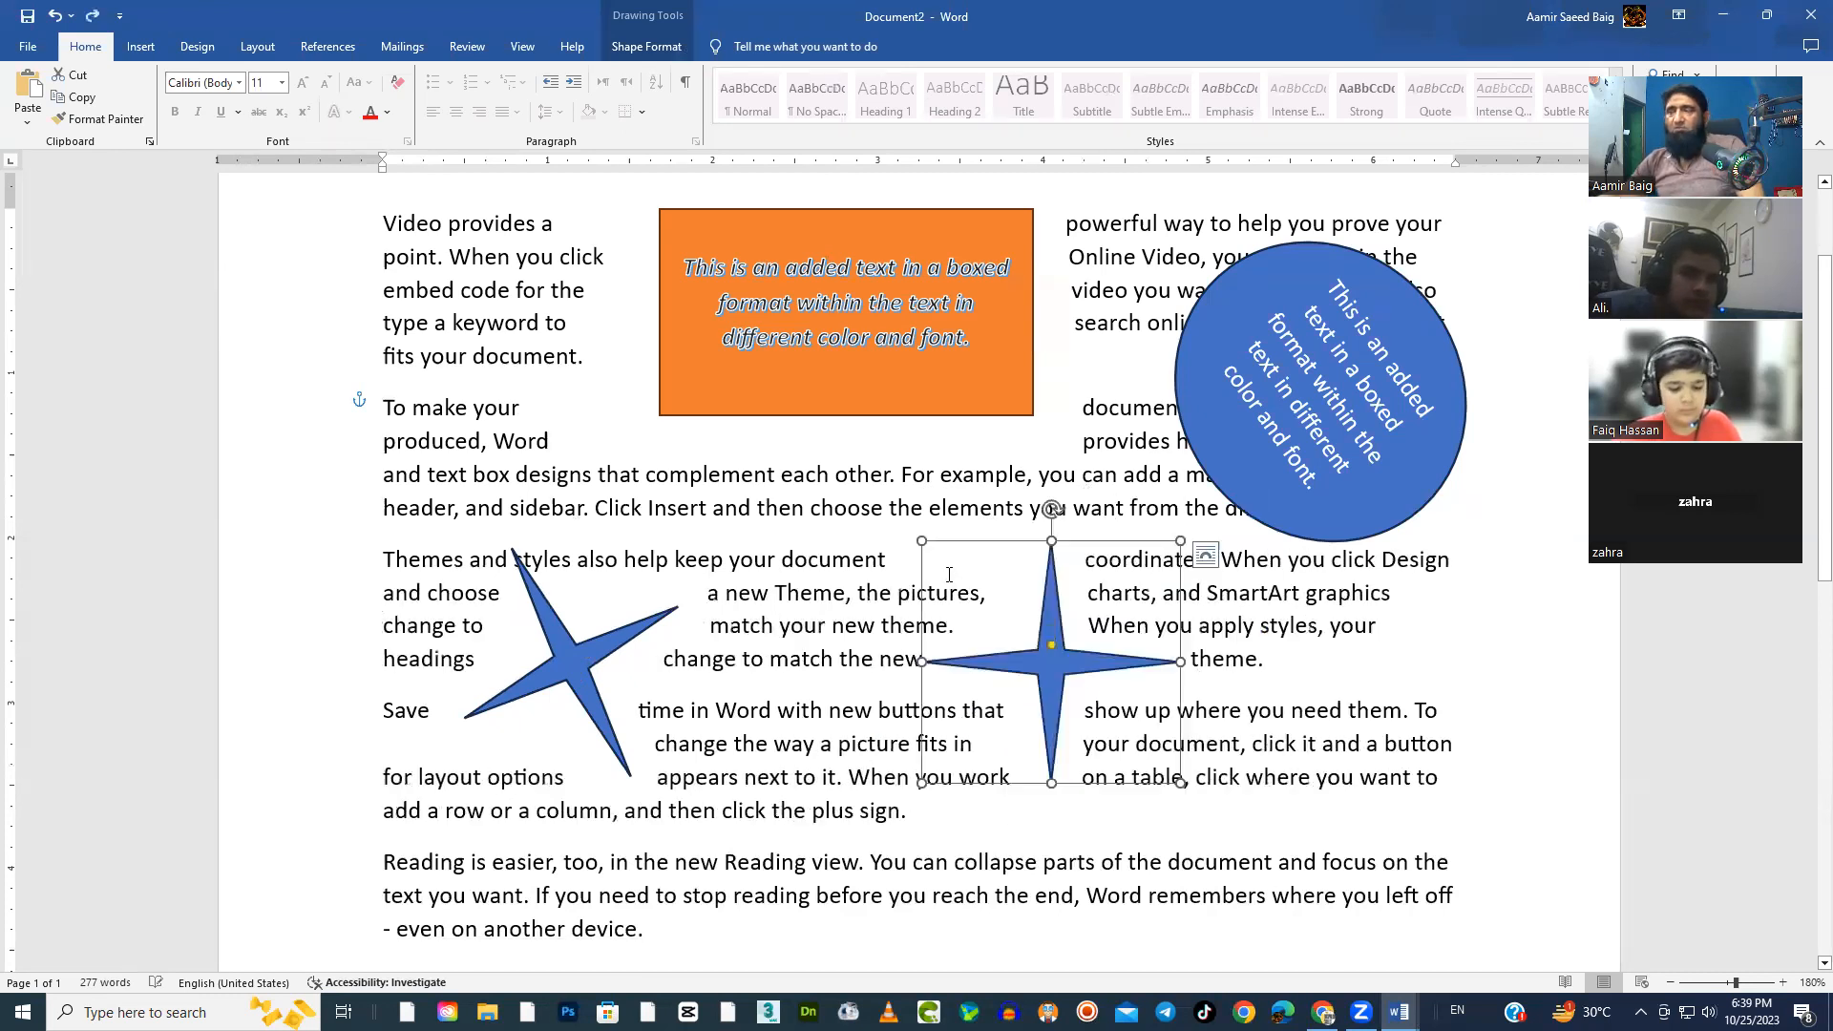
pyautogui.hotkey('ctrl', 'z')
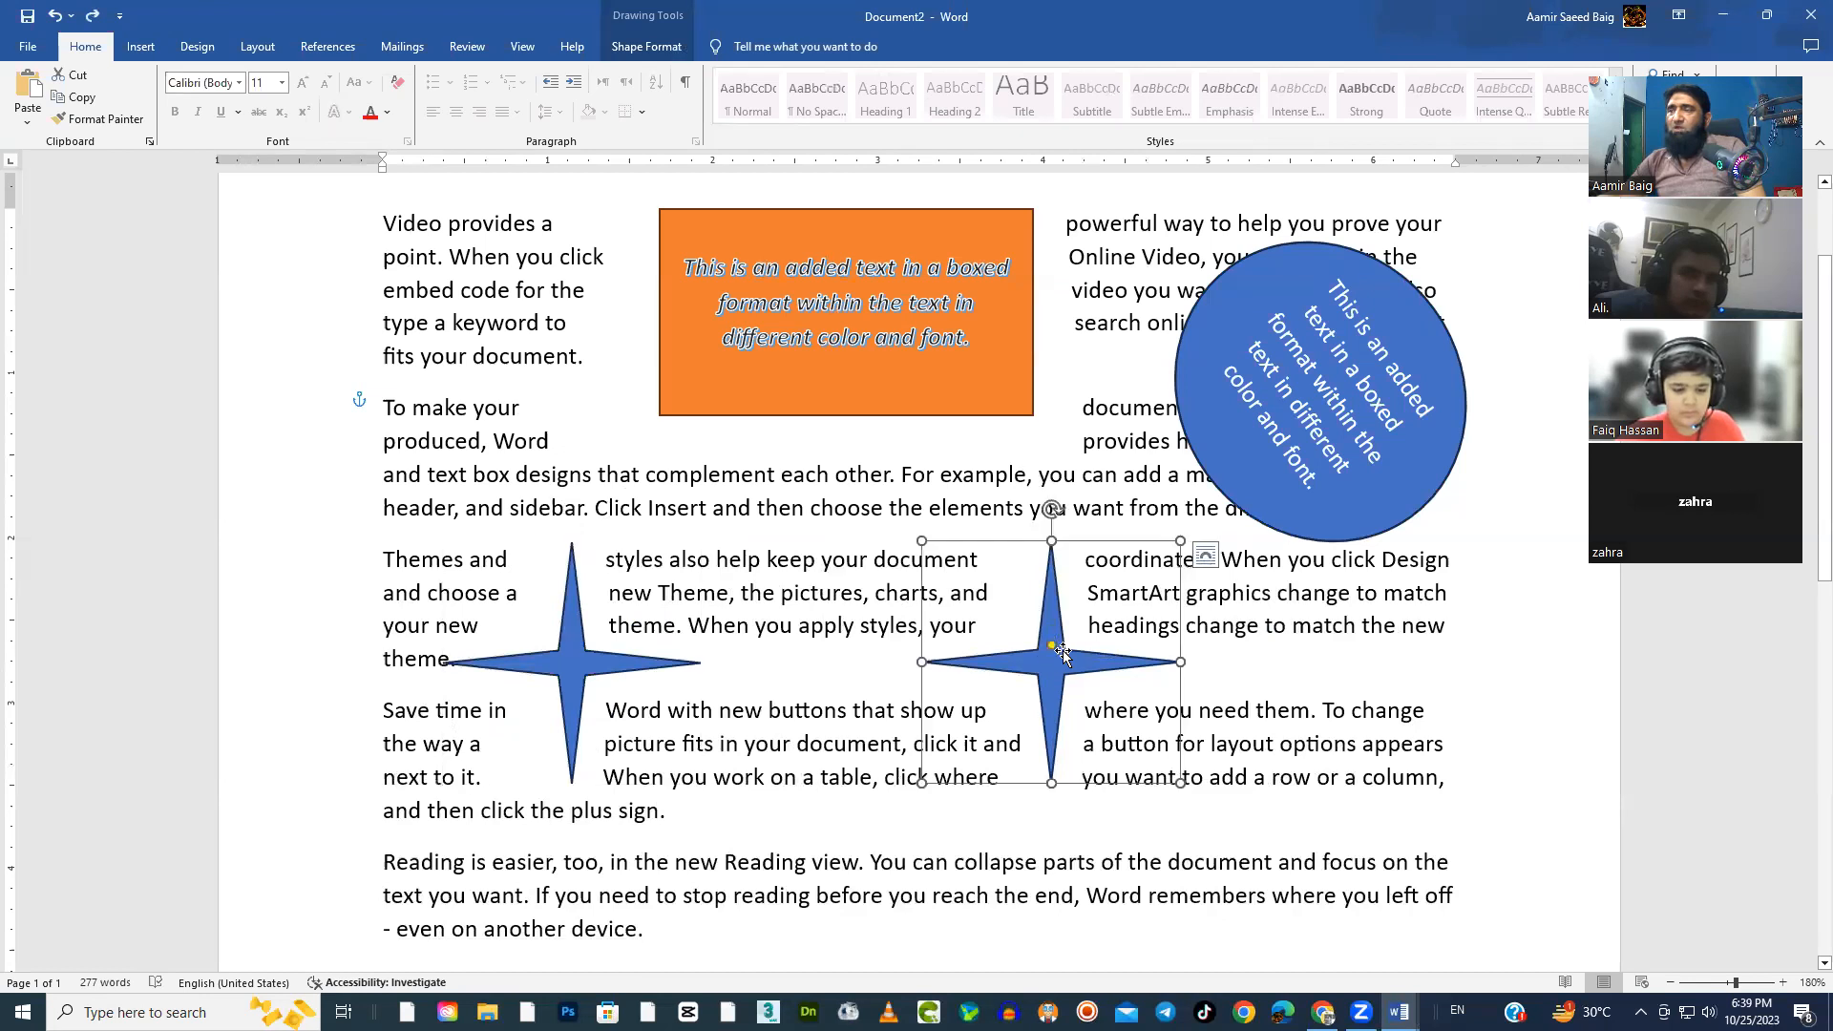
# Try laying the copied star exactly over the first star, and undo the move
pyautogui.moveTo(1063, 655); pyautogui.dragTo(602, 657)
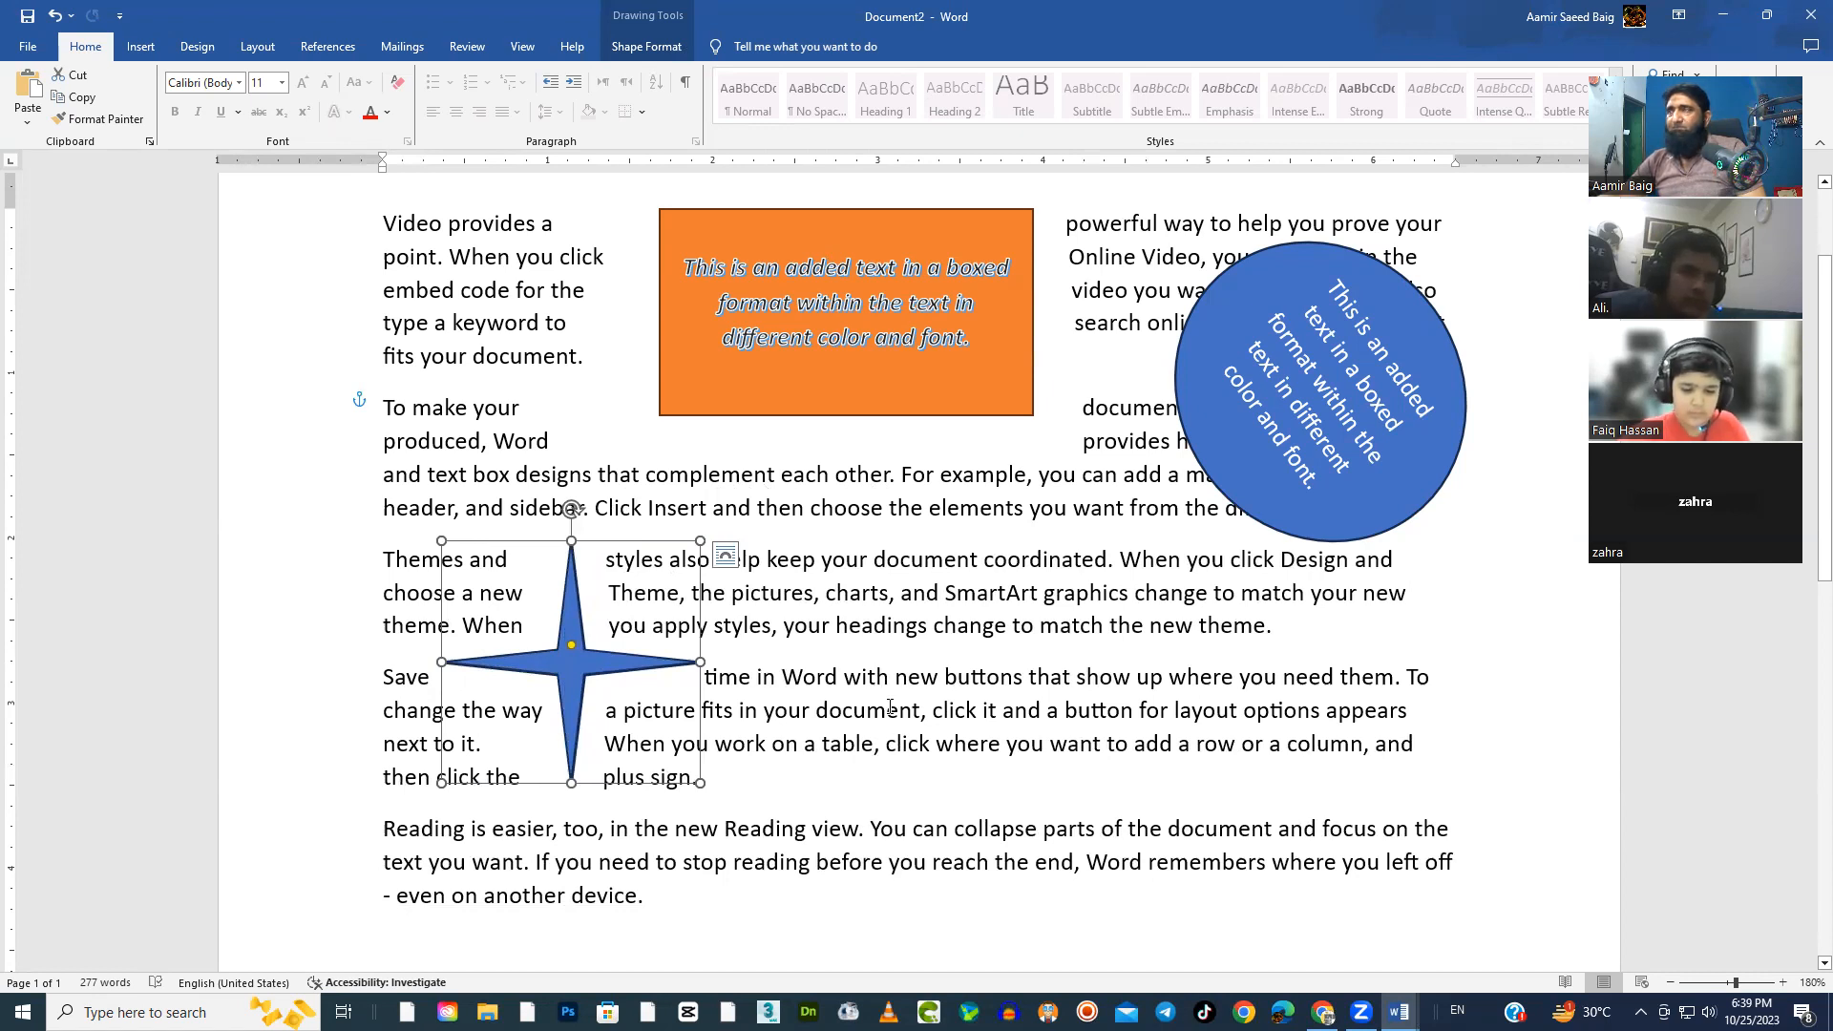
pyautogui.hotkey('ctrl', 'z')
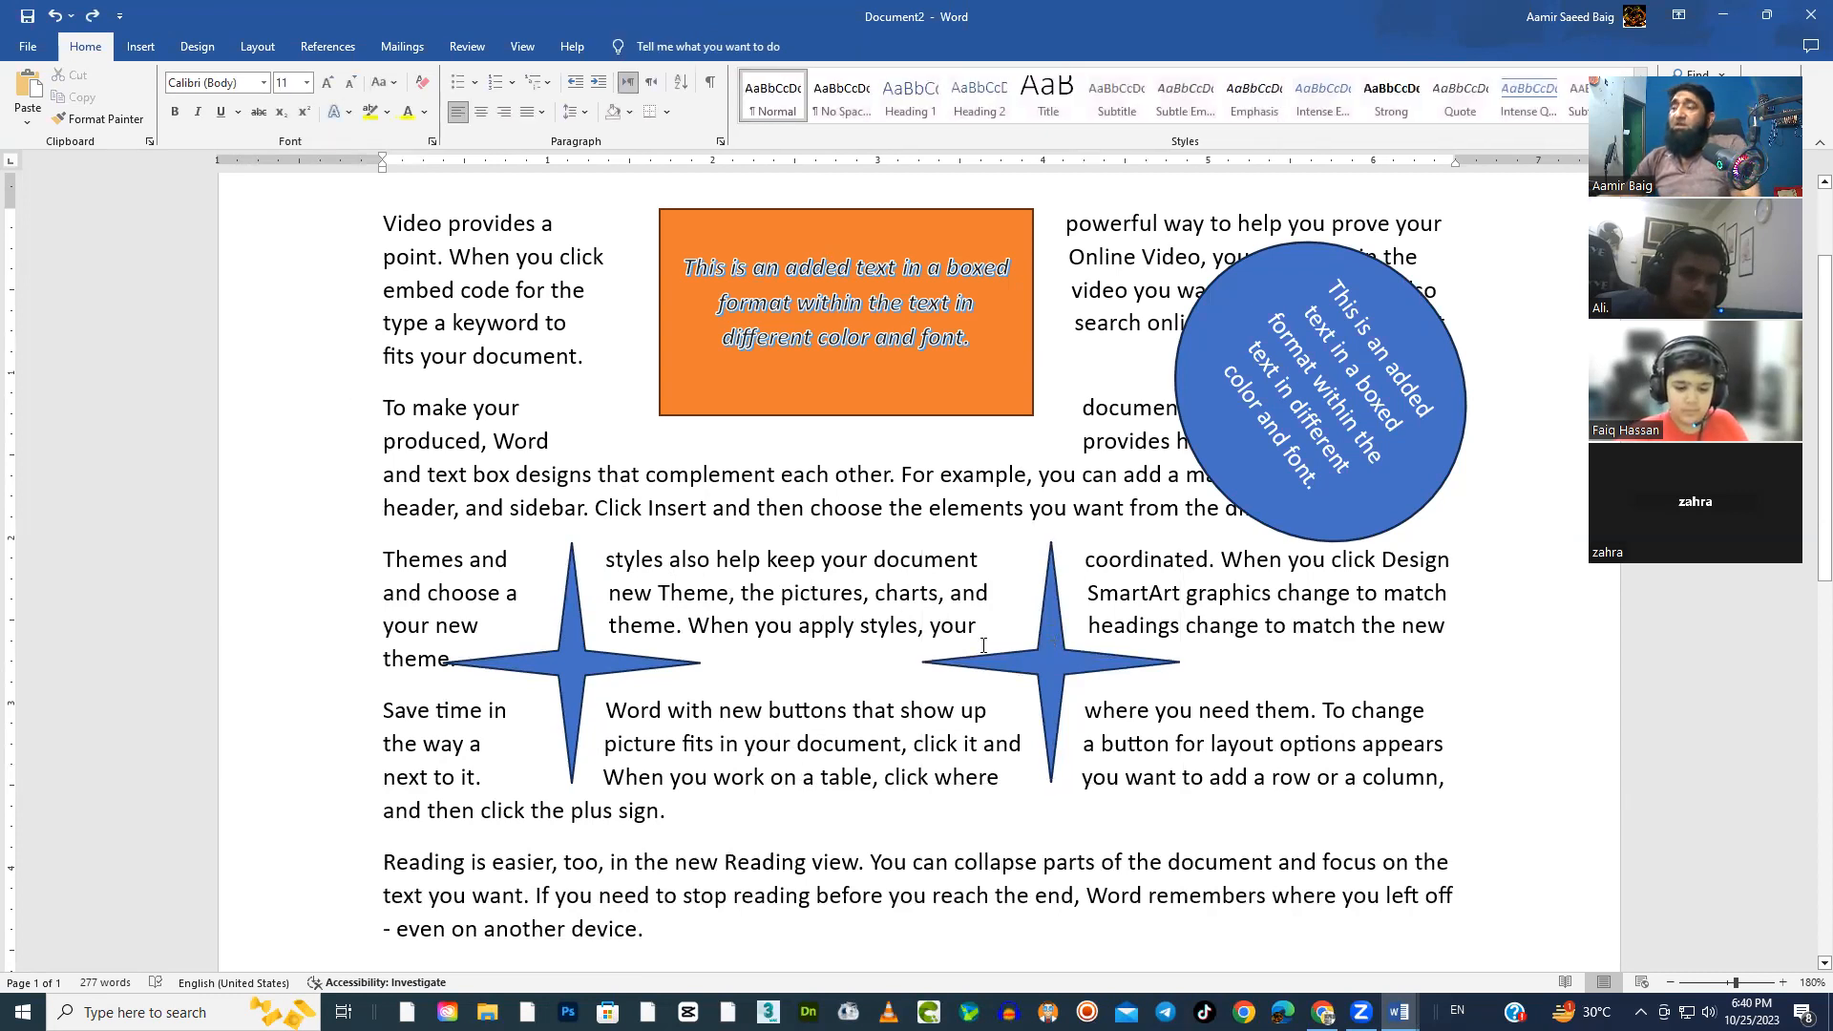
pyautogui.click(947, 401)
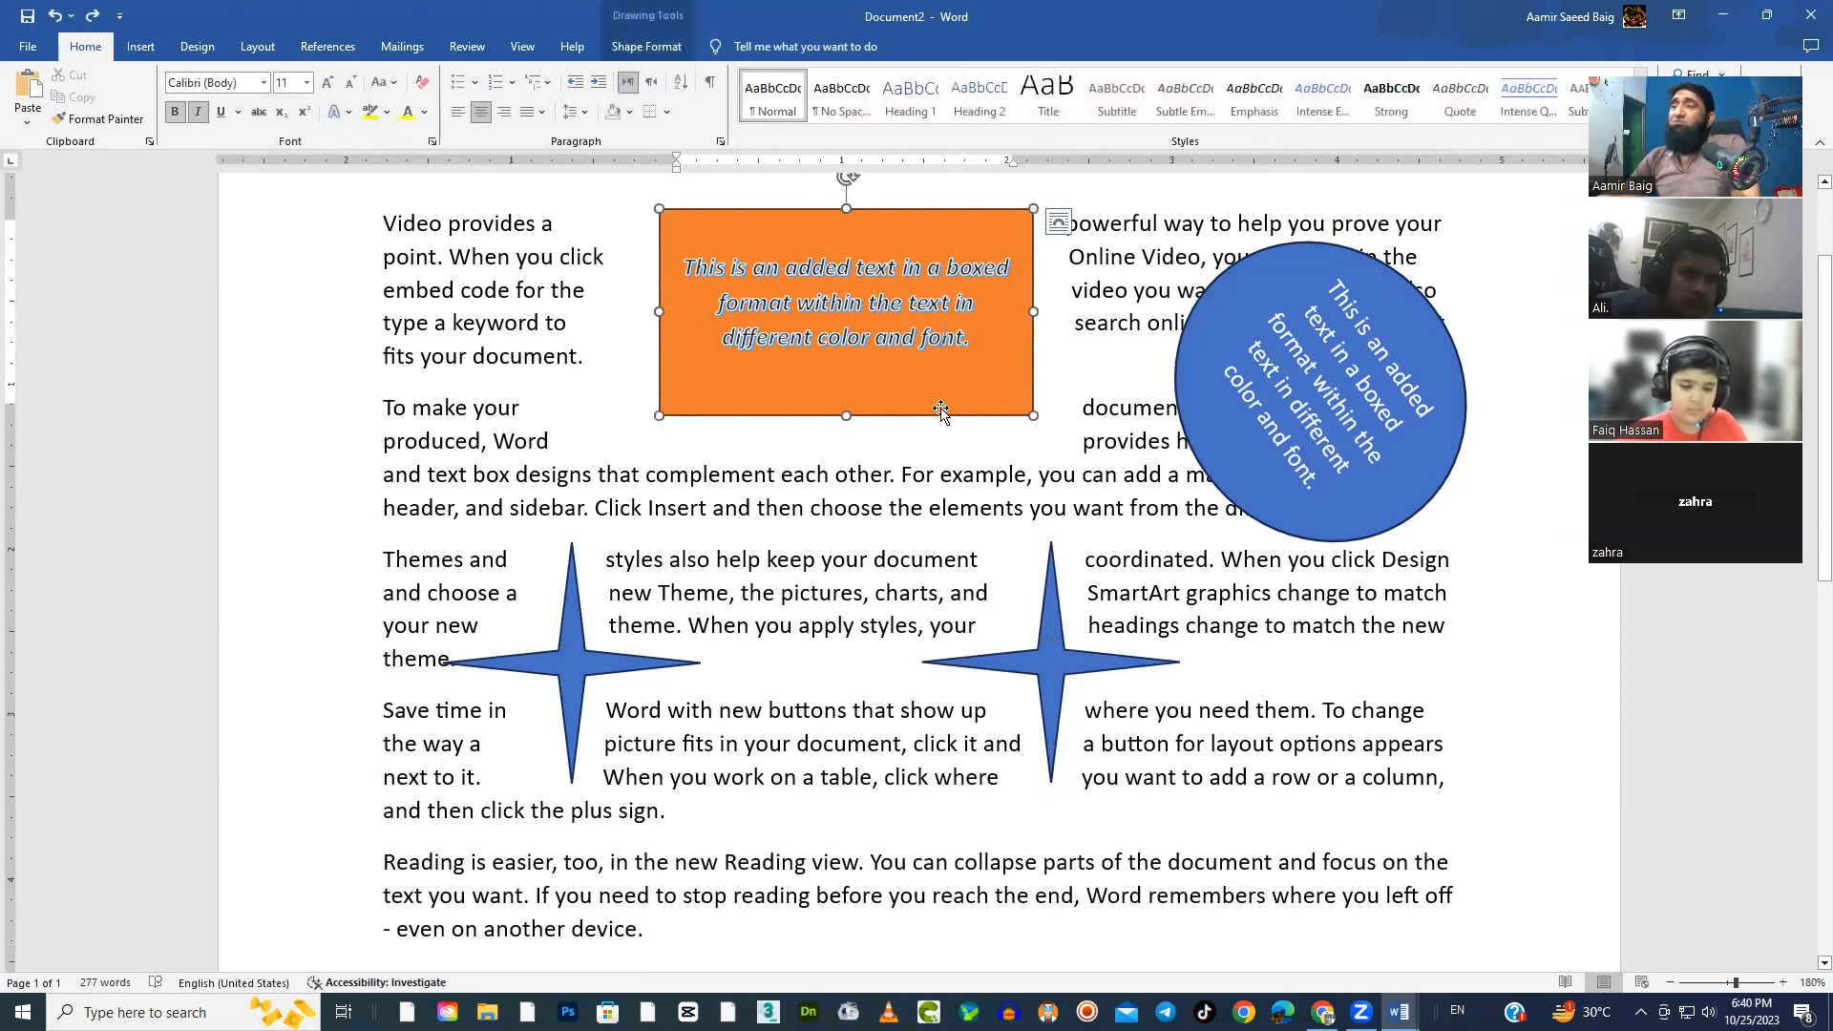
pyautogui.click(1347, 528)
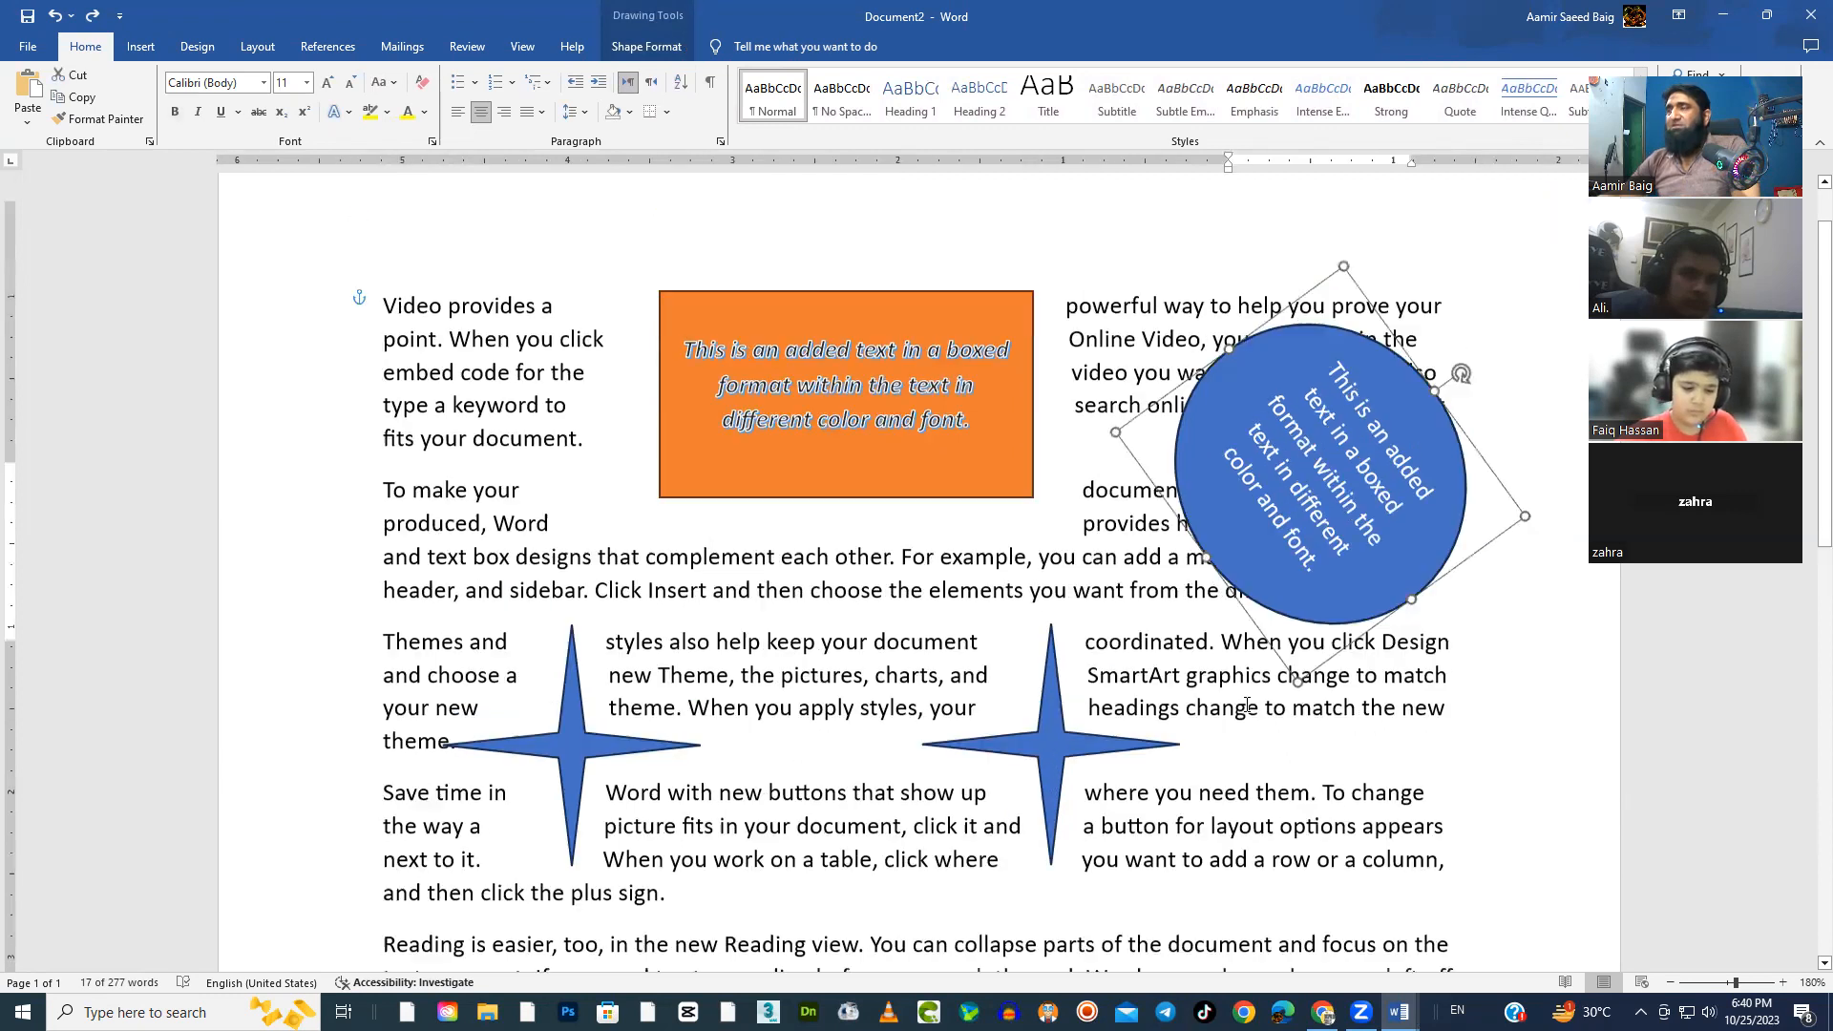
pyautogui.scroll(2, 1246, 704)
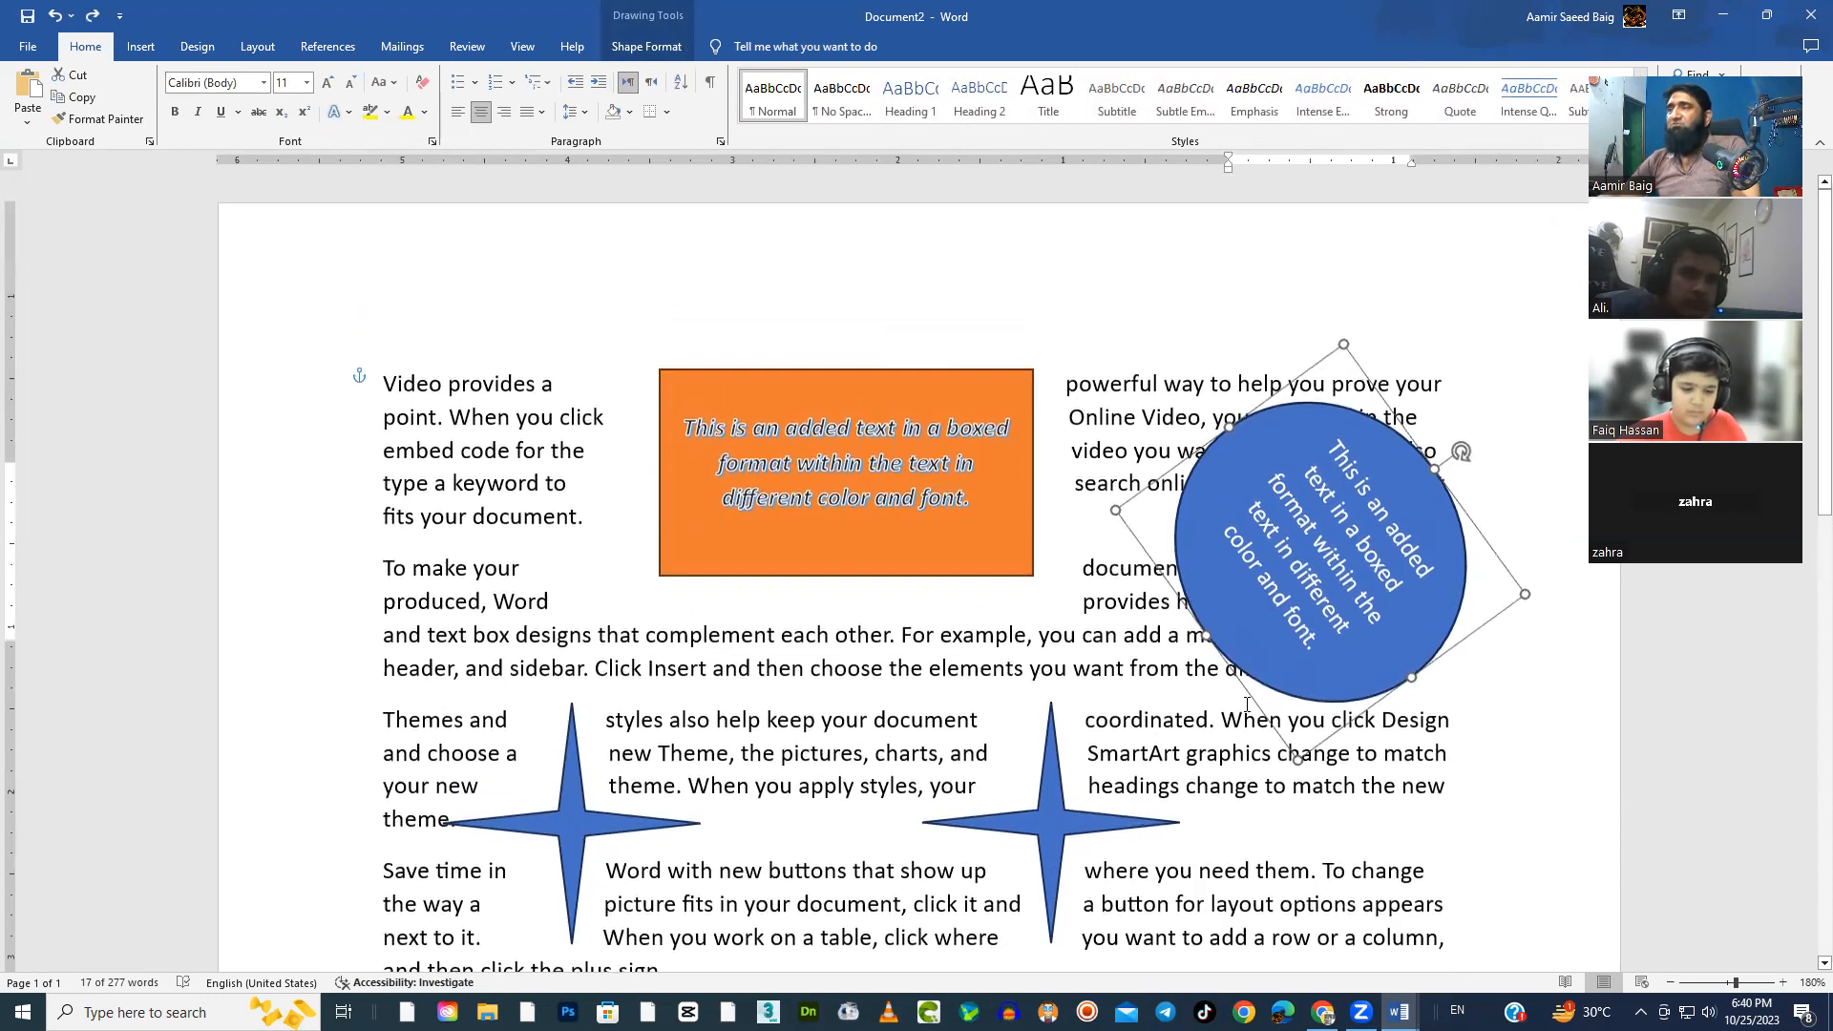
pyautogui.click(939, 380)
pyautogui.scroll(-2, 940, 380)
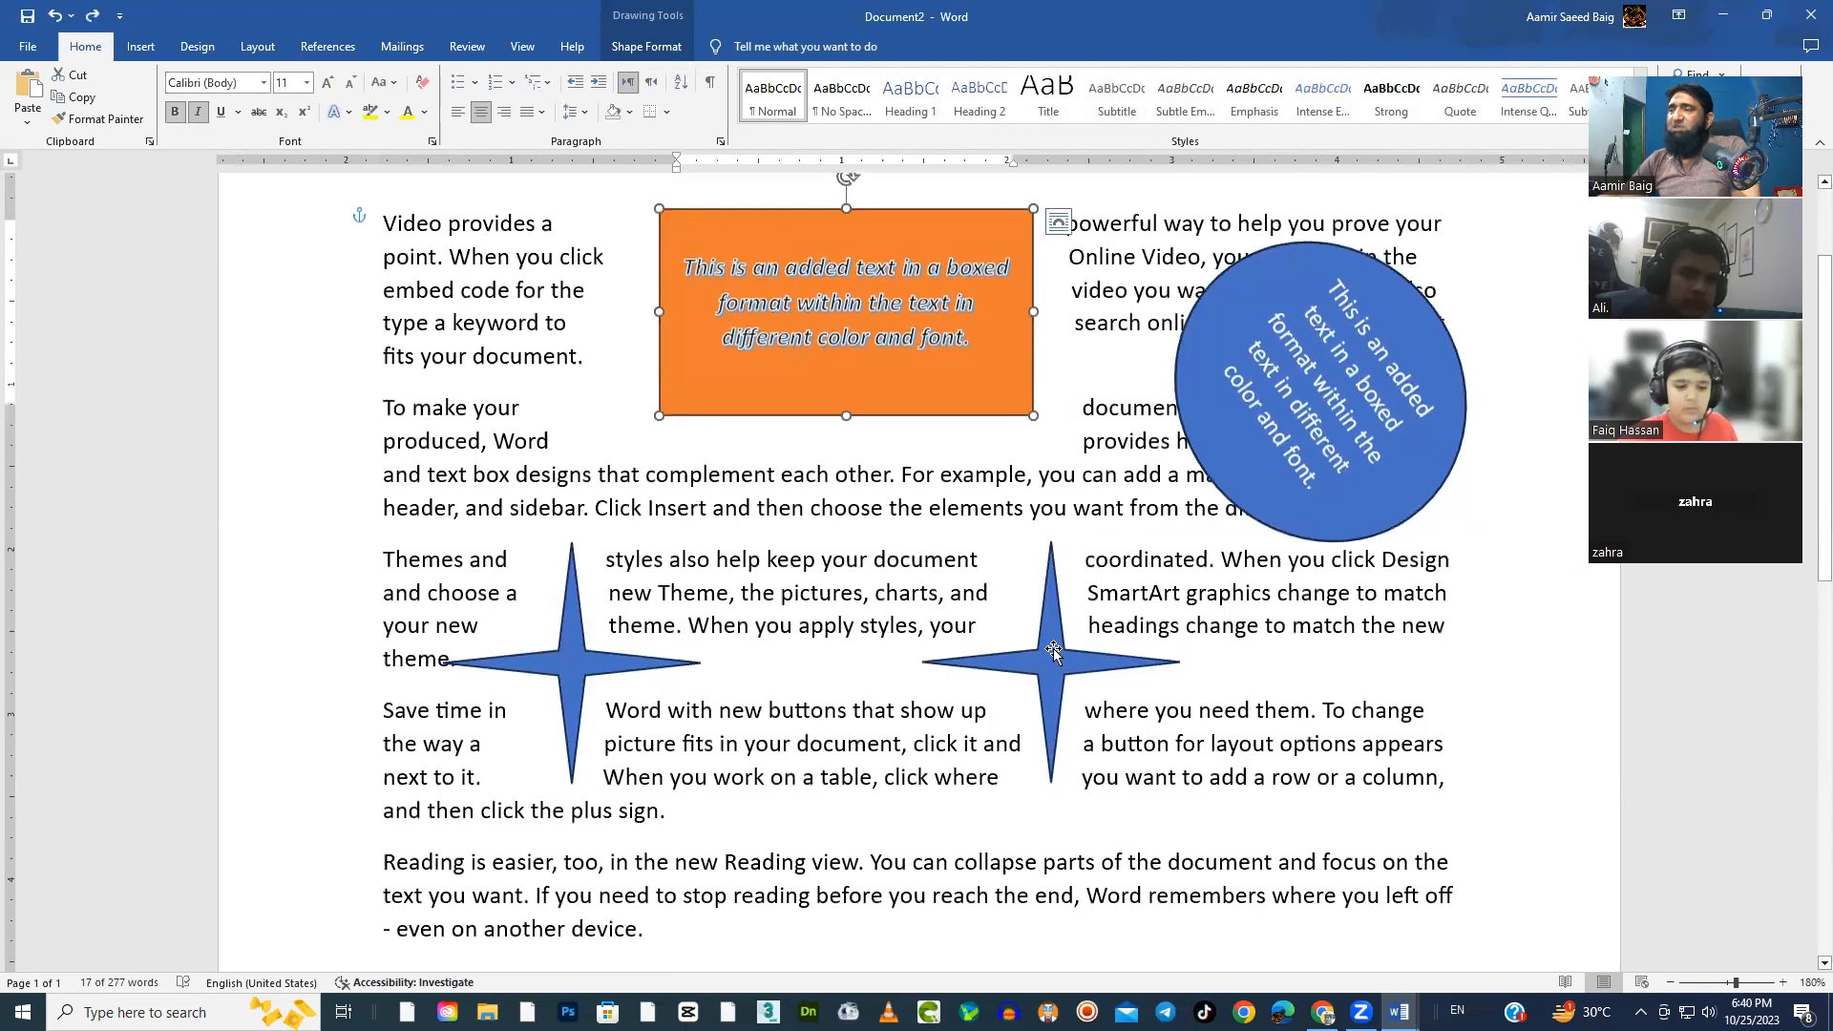
pyautogui.click(1052, 649)
pyautogui.click(1334, 536)
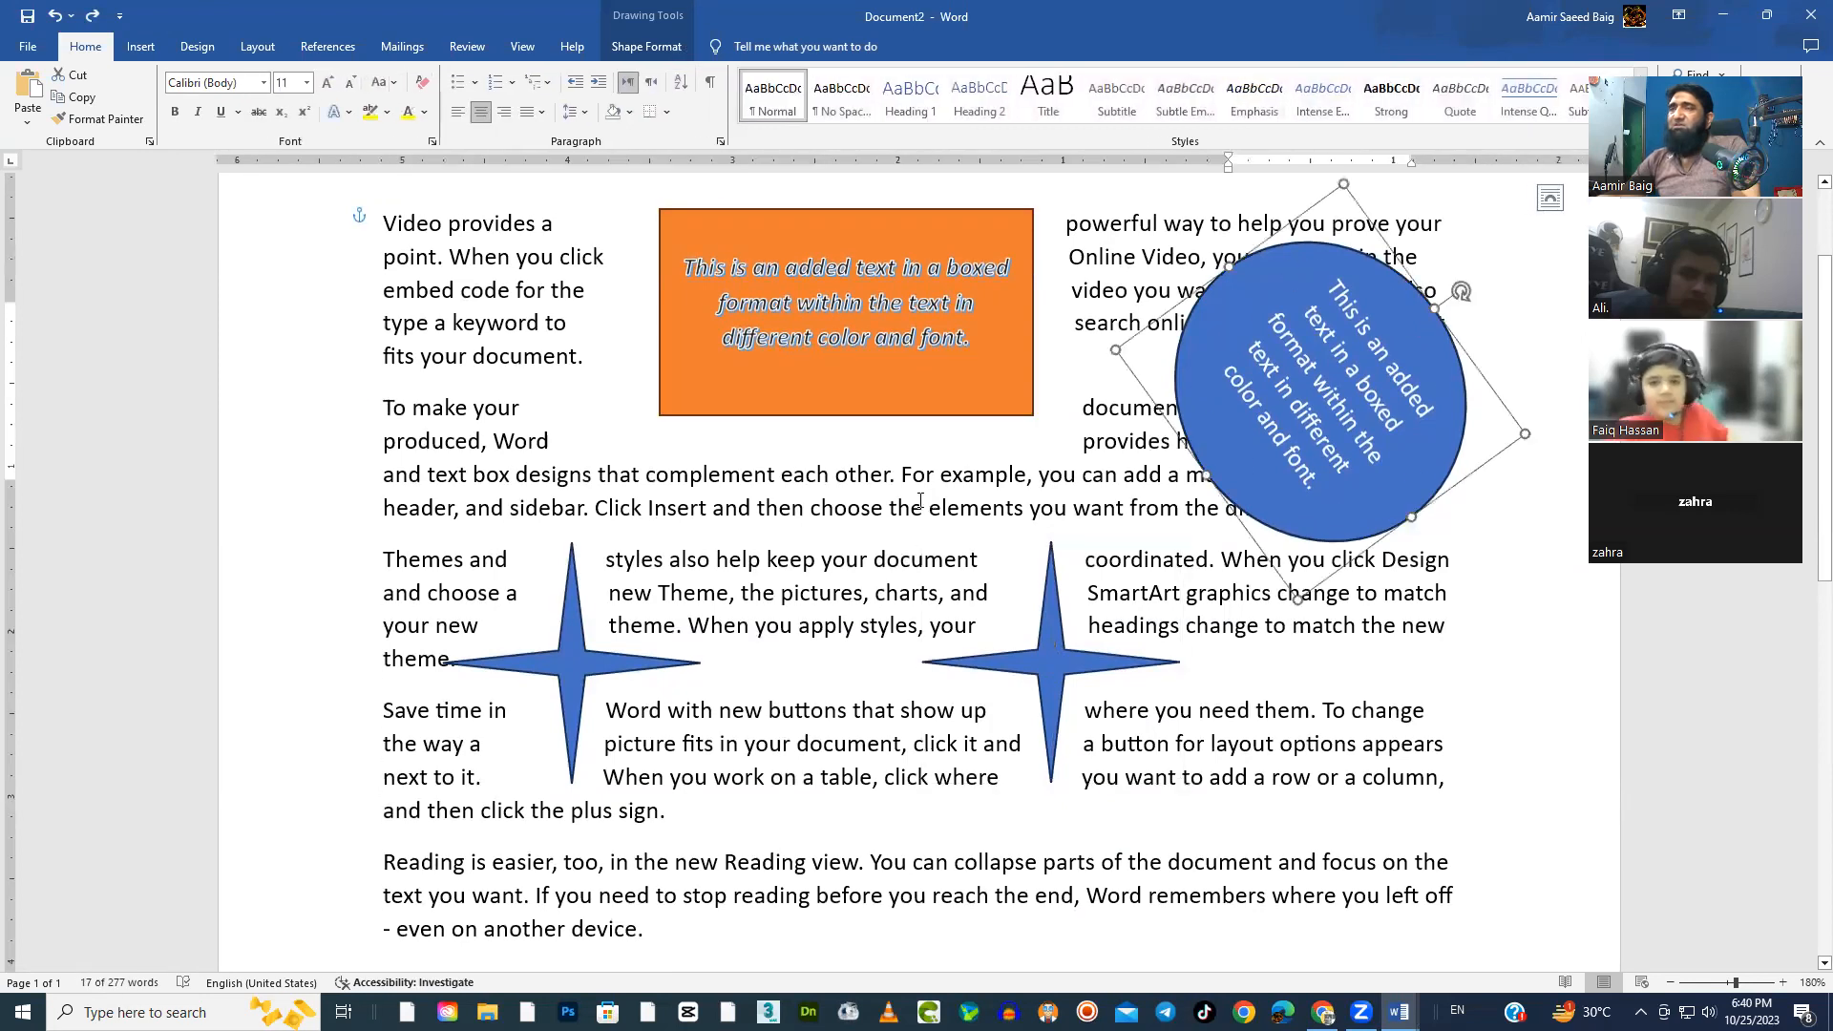
pyautogui.click(140, 46)
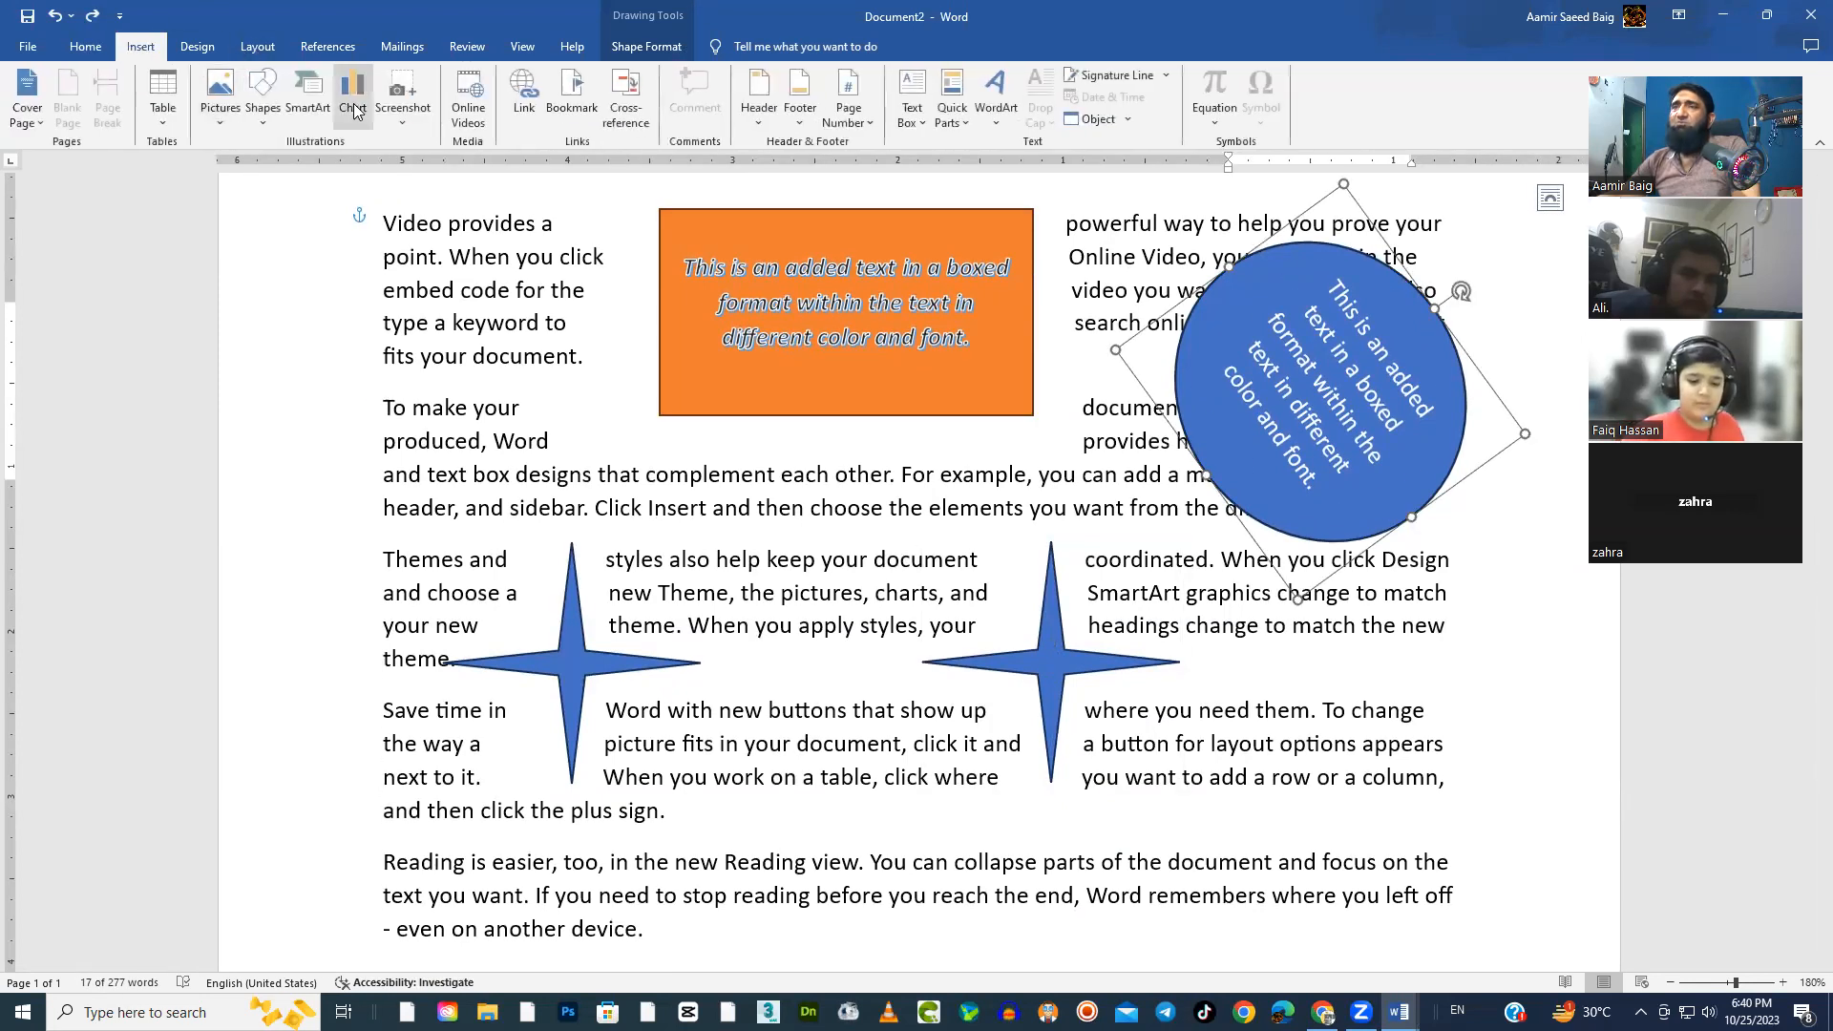
pyautogui.click(263, 107)
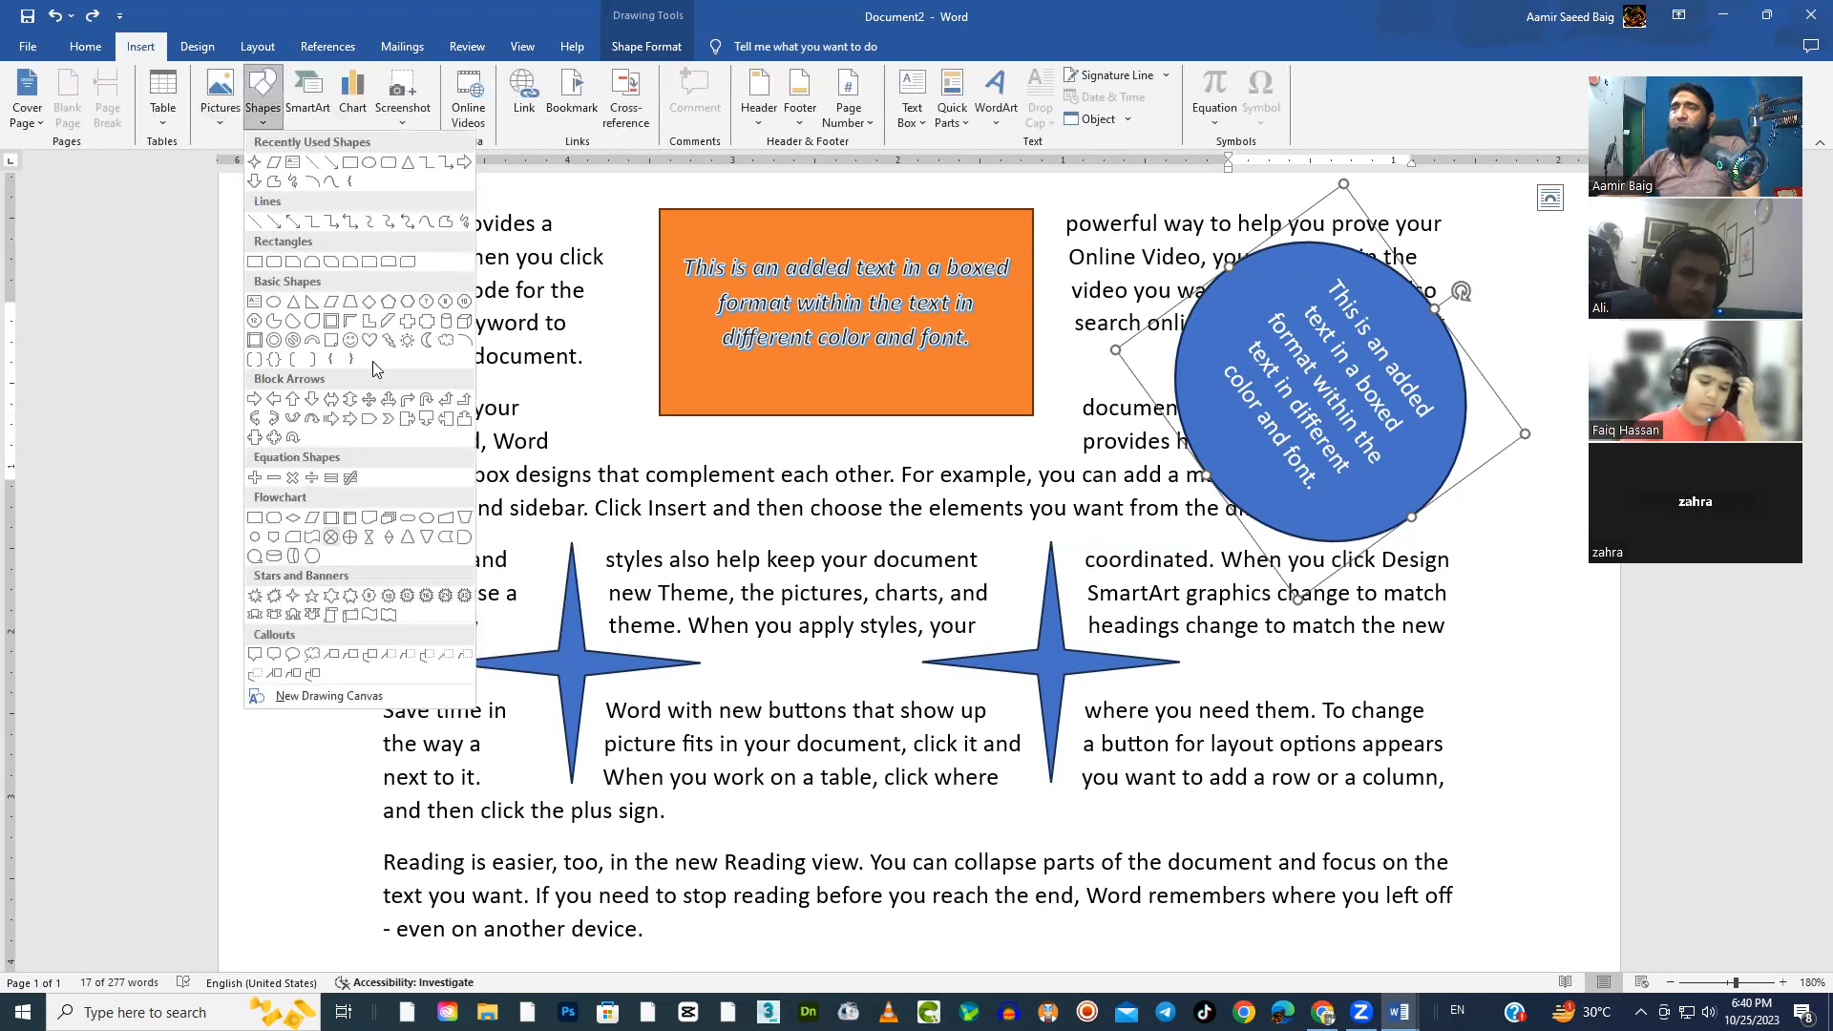
pyautogui.click(164, 401)
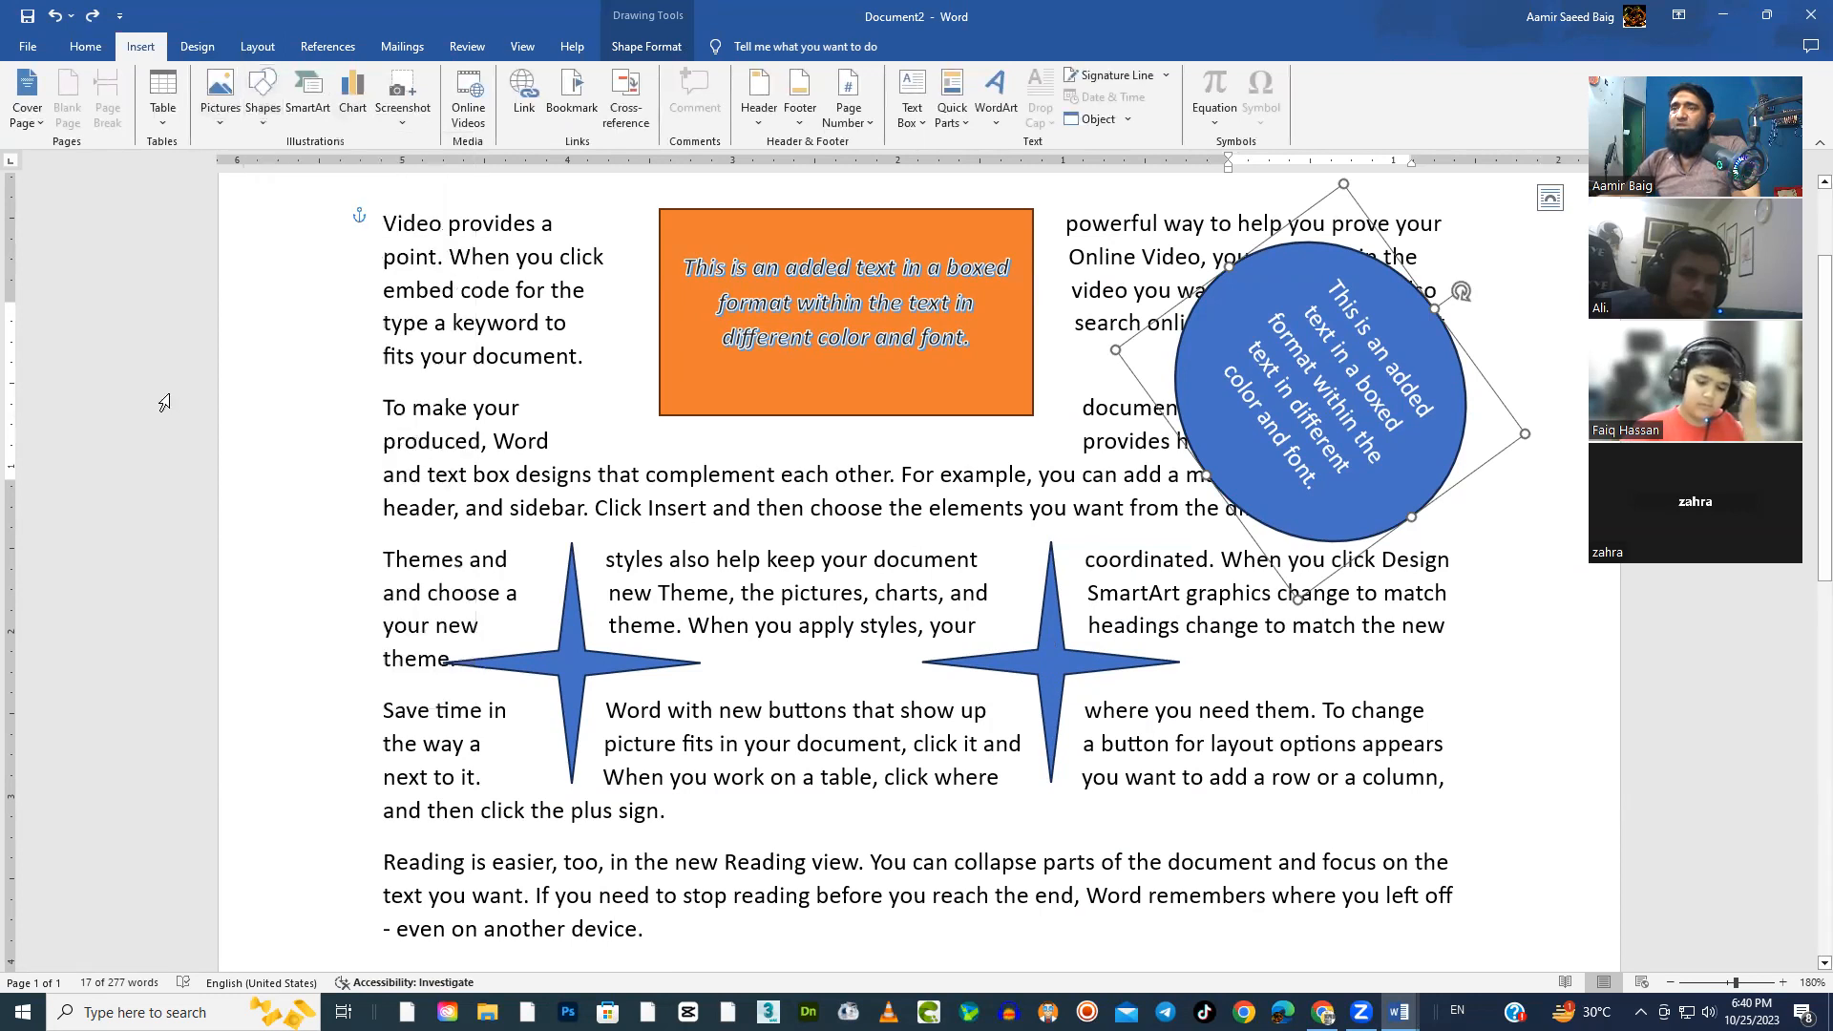
pyautogui.click(1047, 675)
pyautogui.scroll(3, 1031, 665)
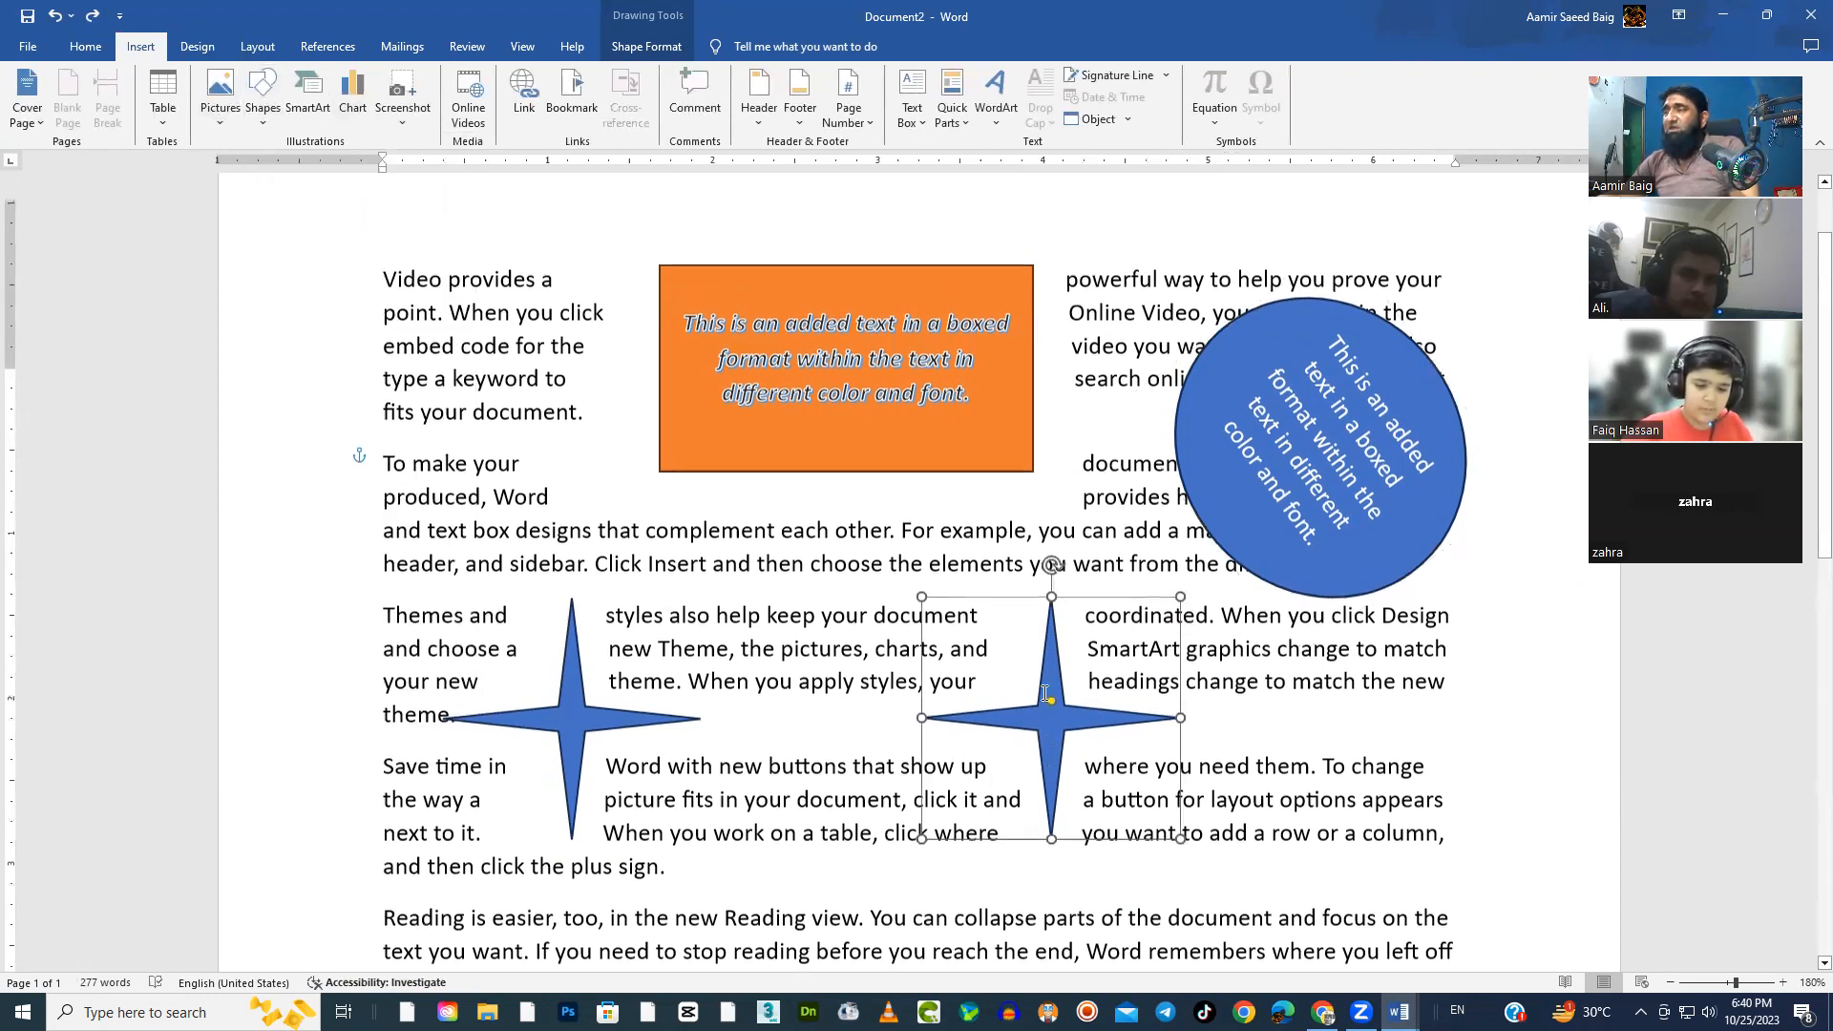
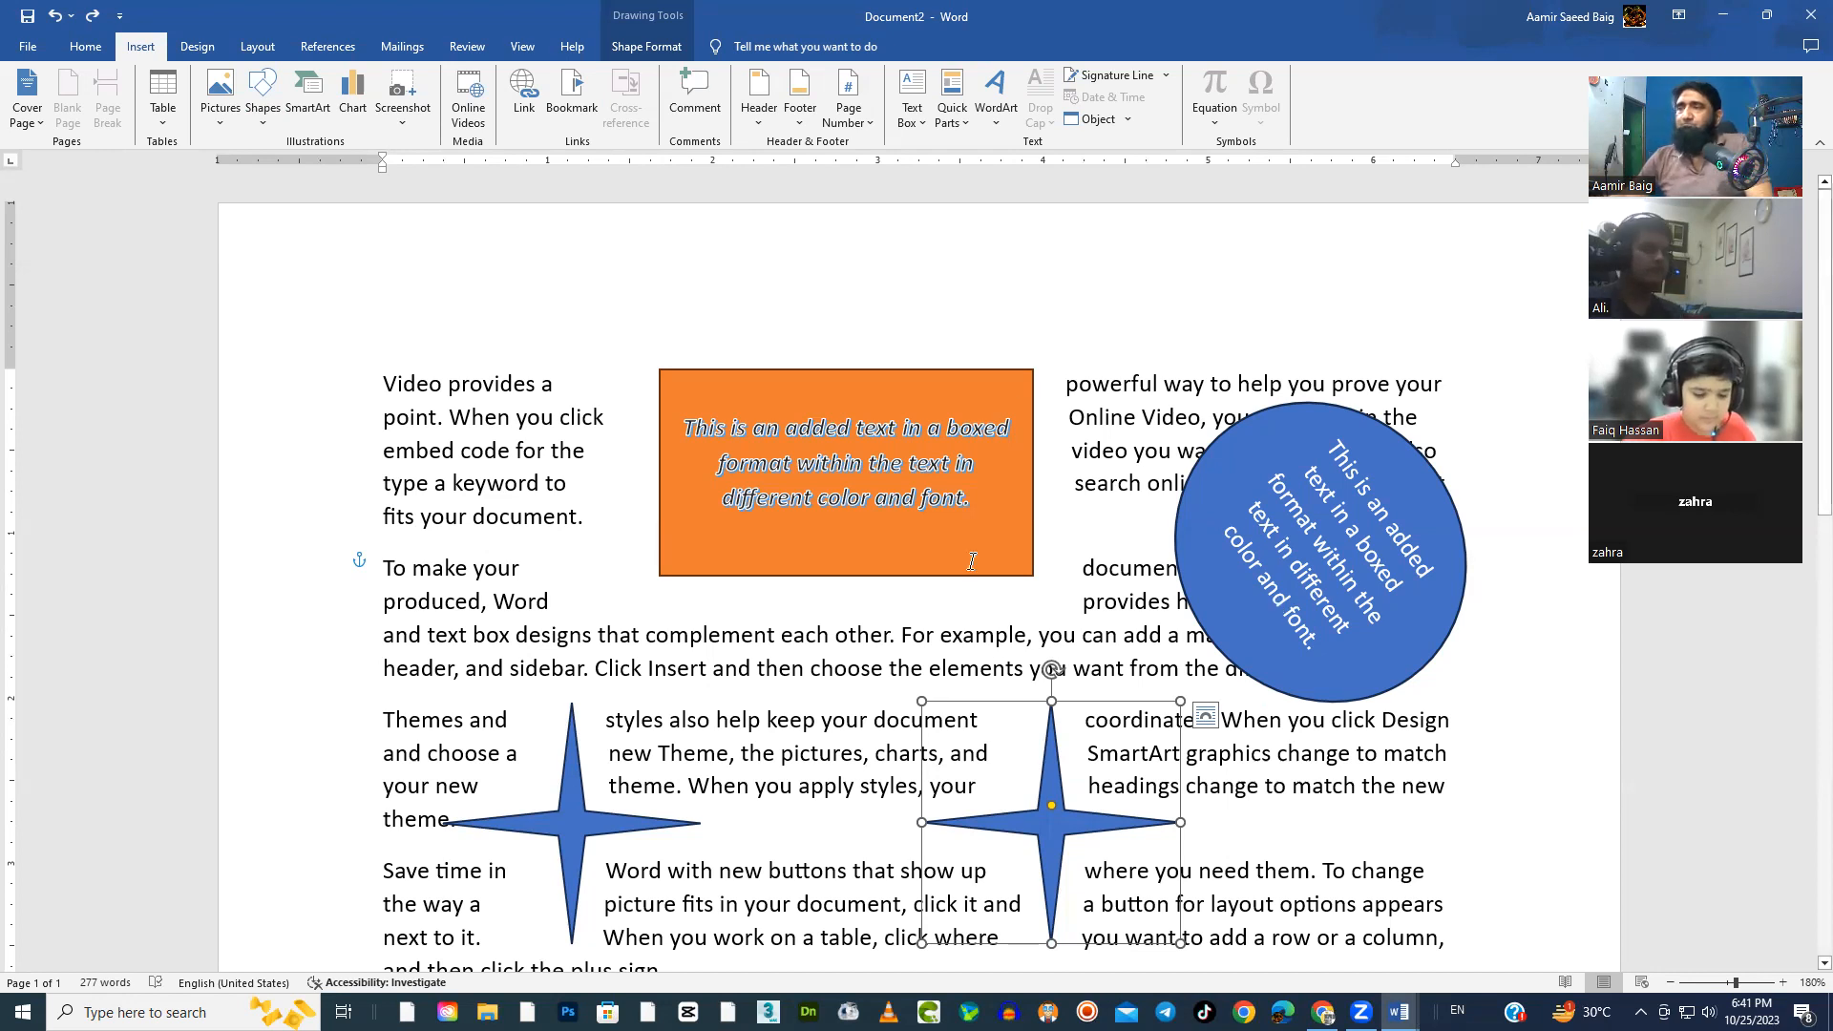
# Nudge the orange text box slightly down and delete the first four-pointed star on the left side of the text
pyautogui.moveTo(975, 574); pyautogui.dragTo(975, 592)
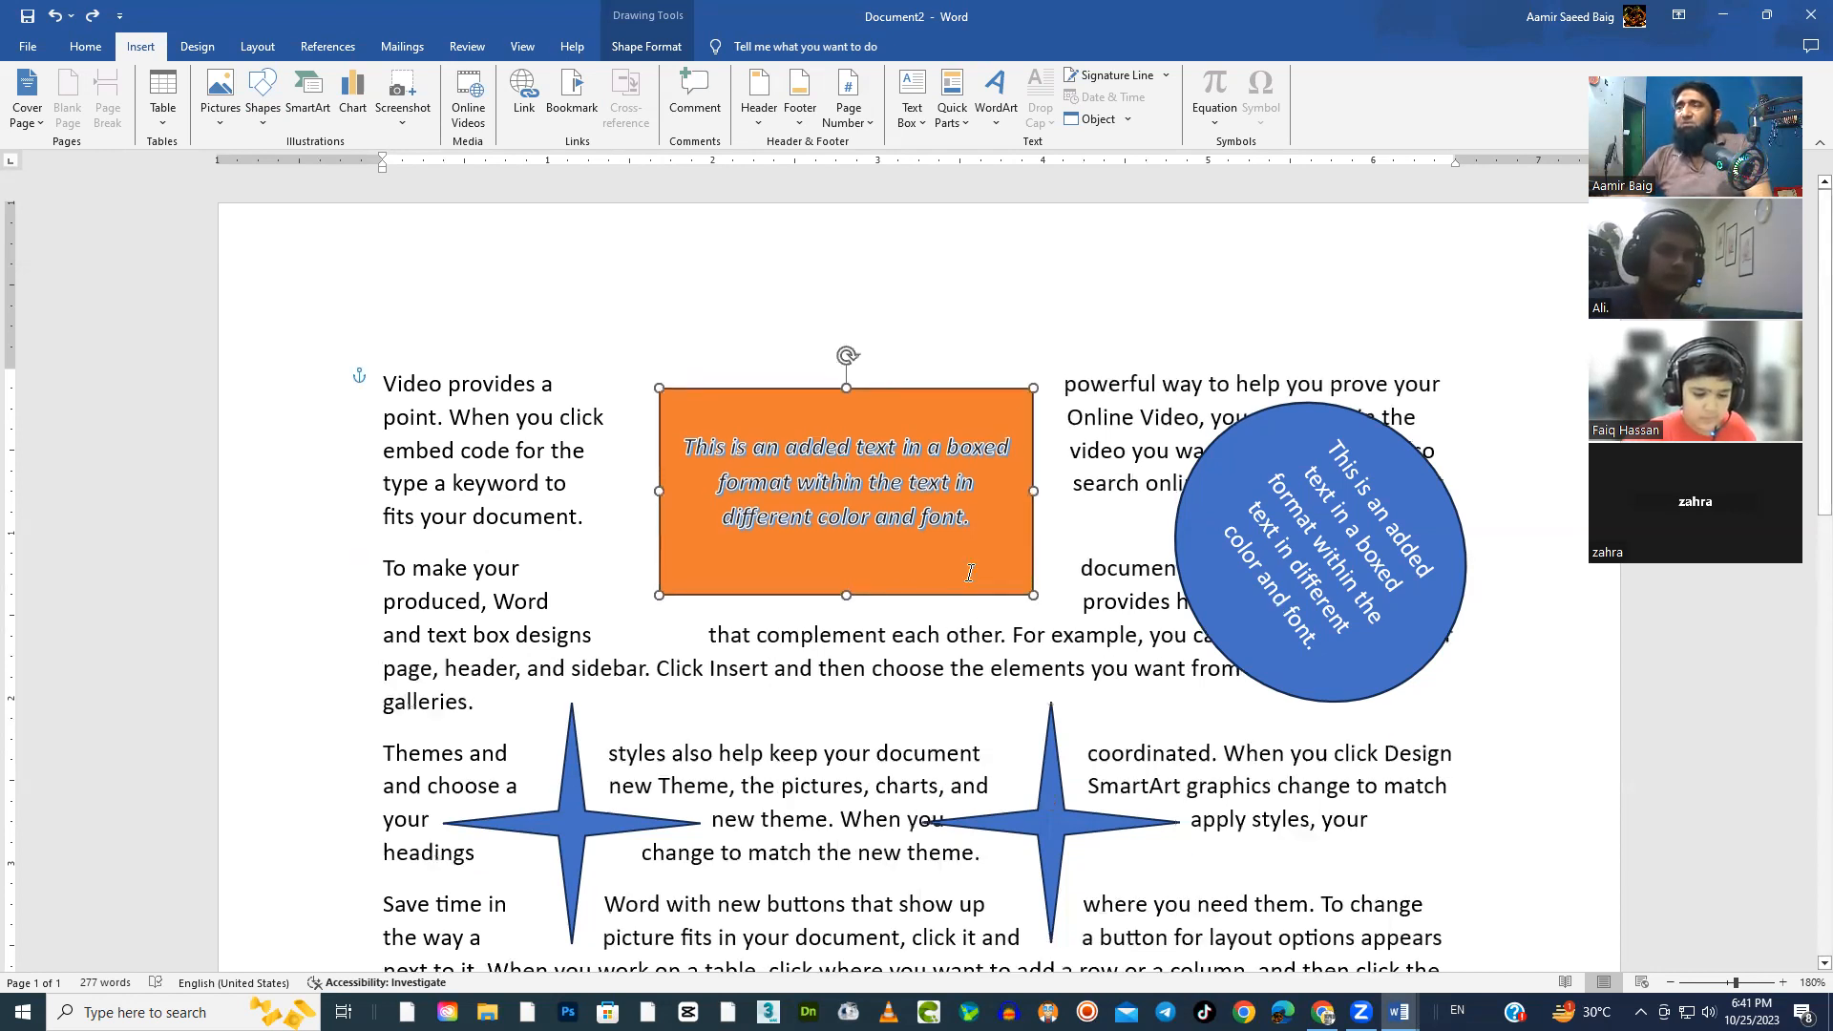
pyautogui.scroll(-1, 876, 612)
pyautogui.scroll(-1, 877, 612)
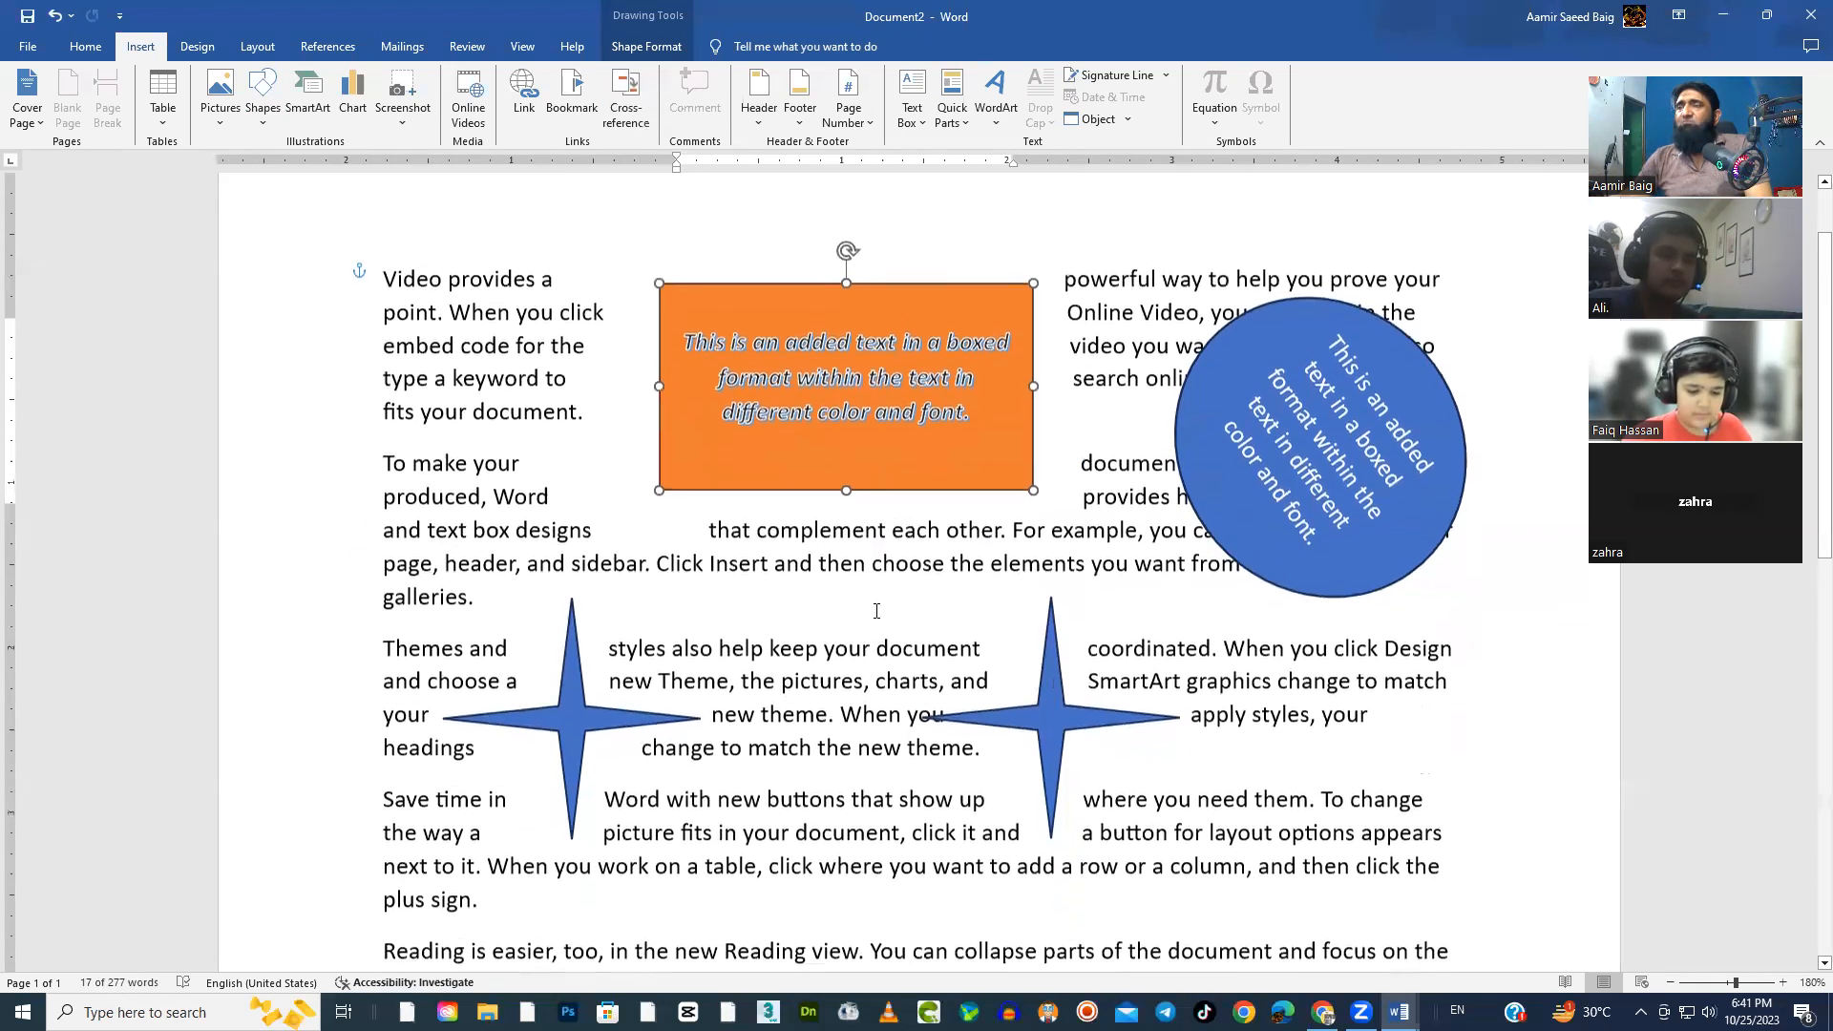
pyautogui.click(1381, 599)
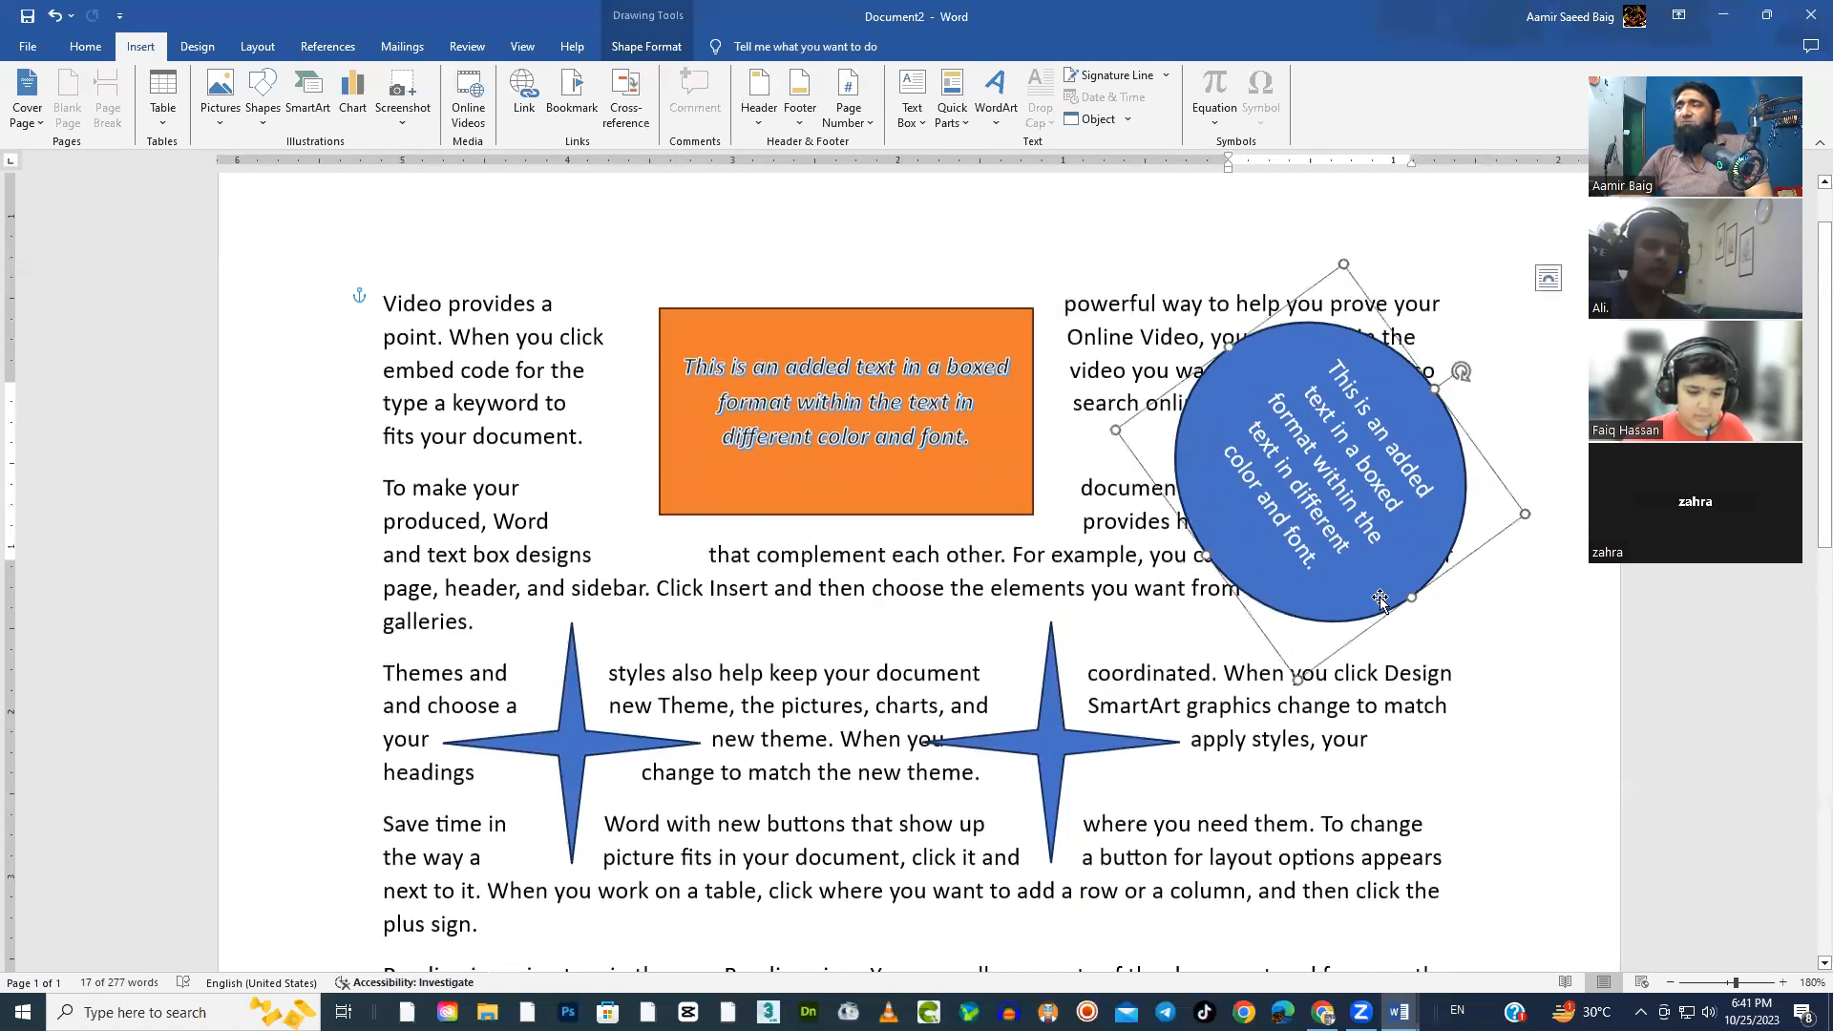
pyautogui.click(593, 754)
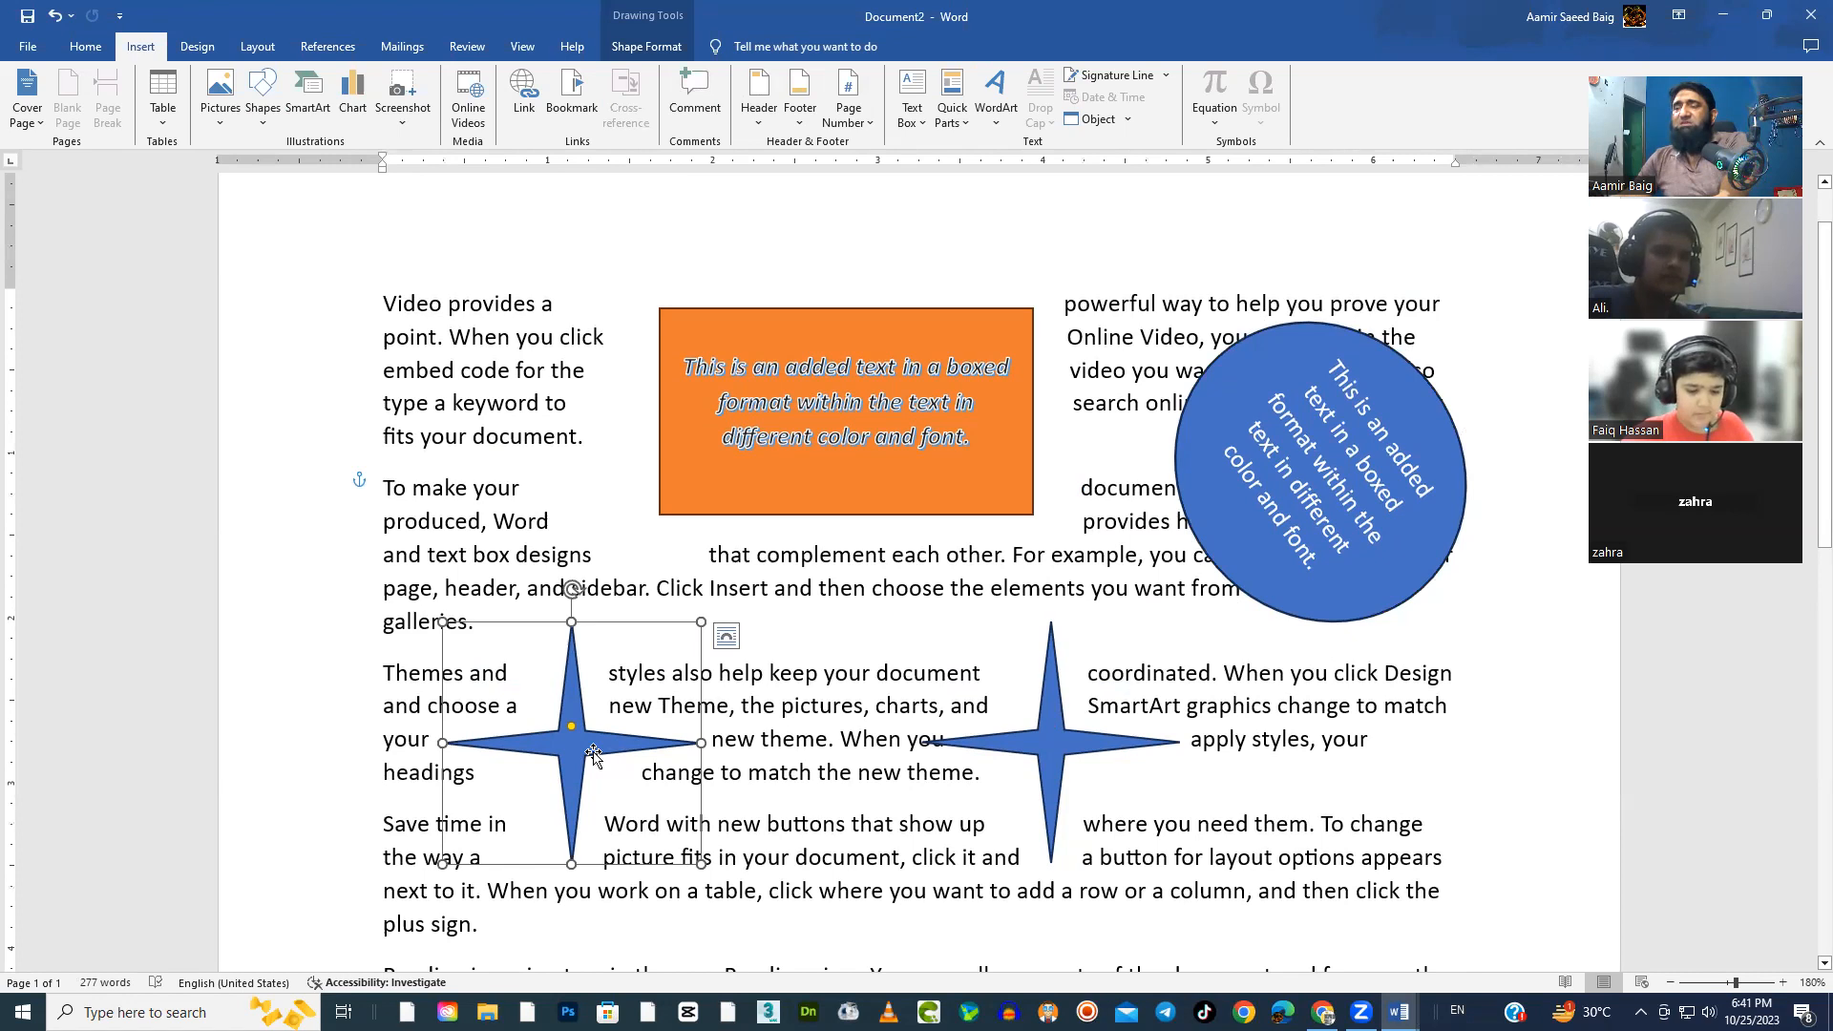
pyautogui.press('Delete')
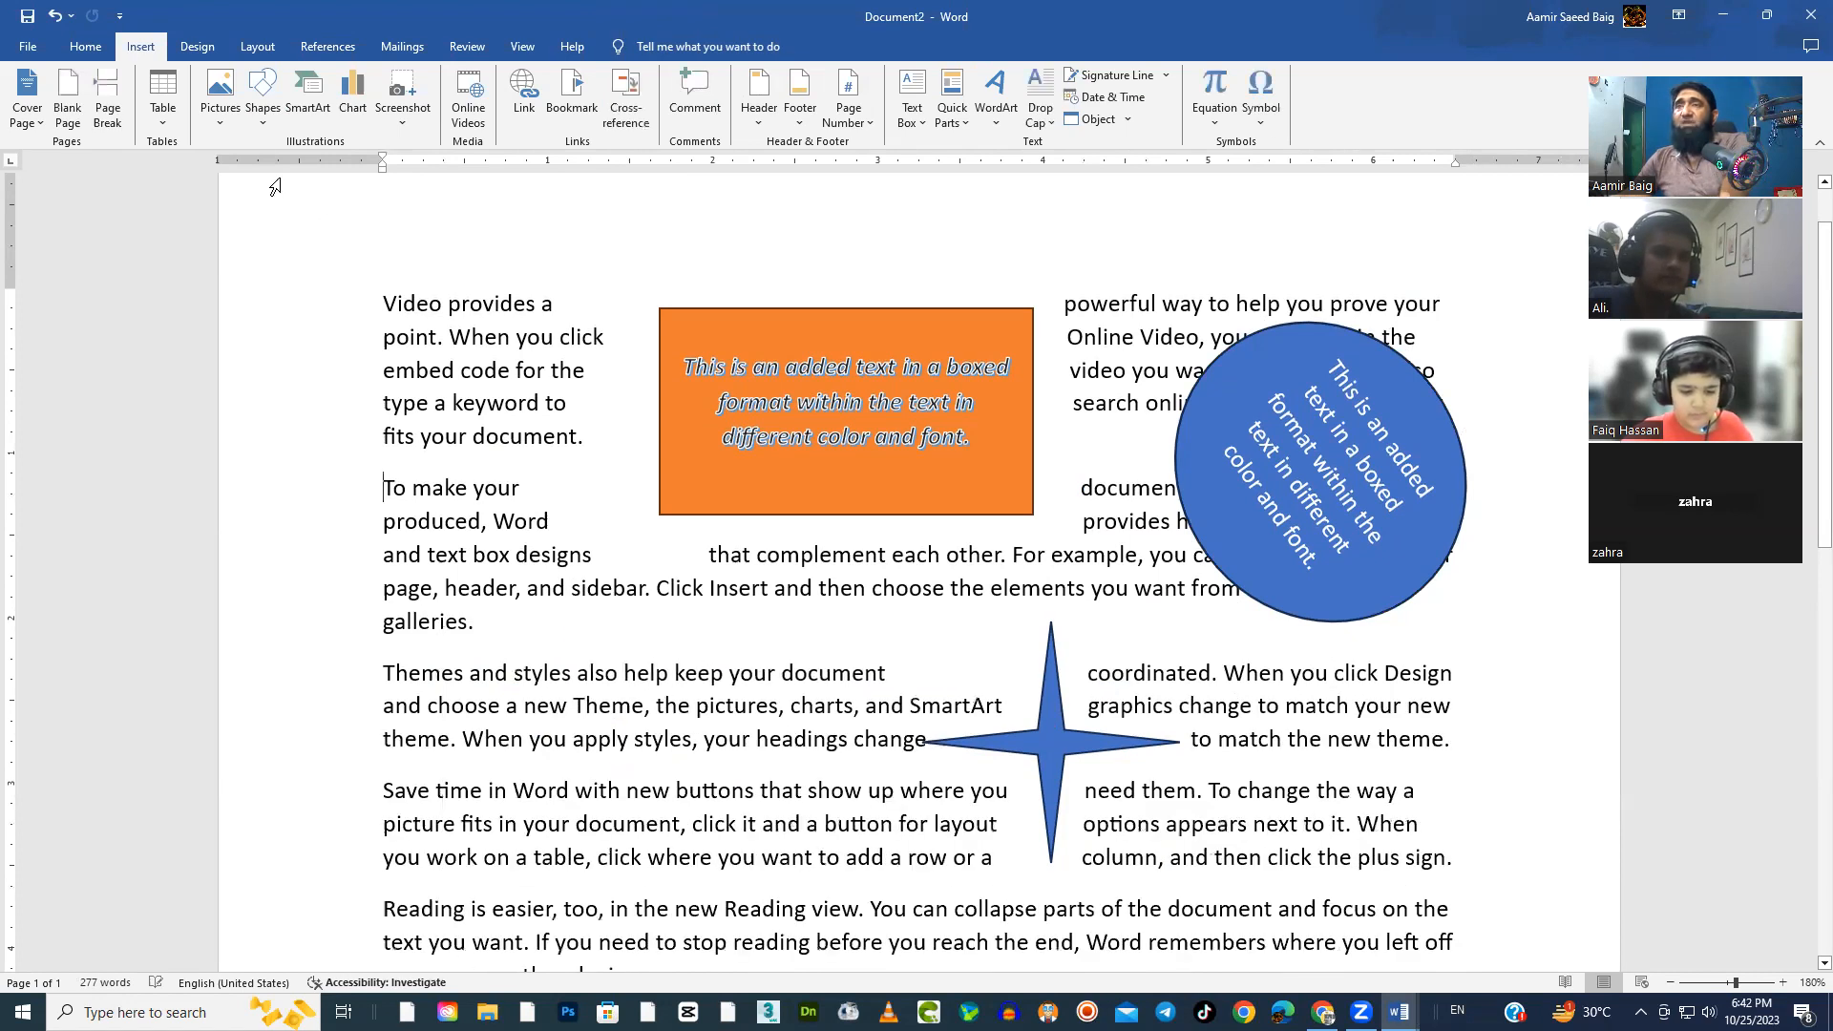
# Draw a seven-pointed star over the left part of the third and fourth paragraphs and shift it slightly upward
pyautogui.click(262, 96)
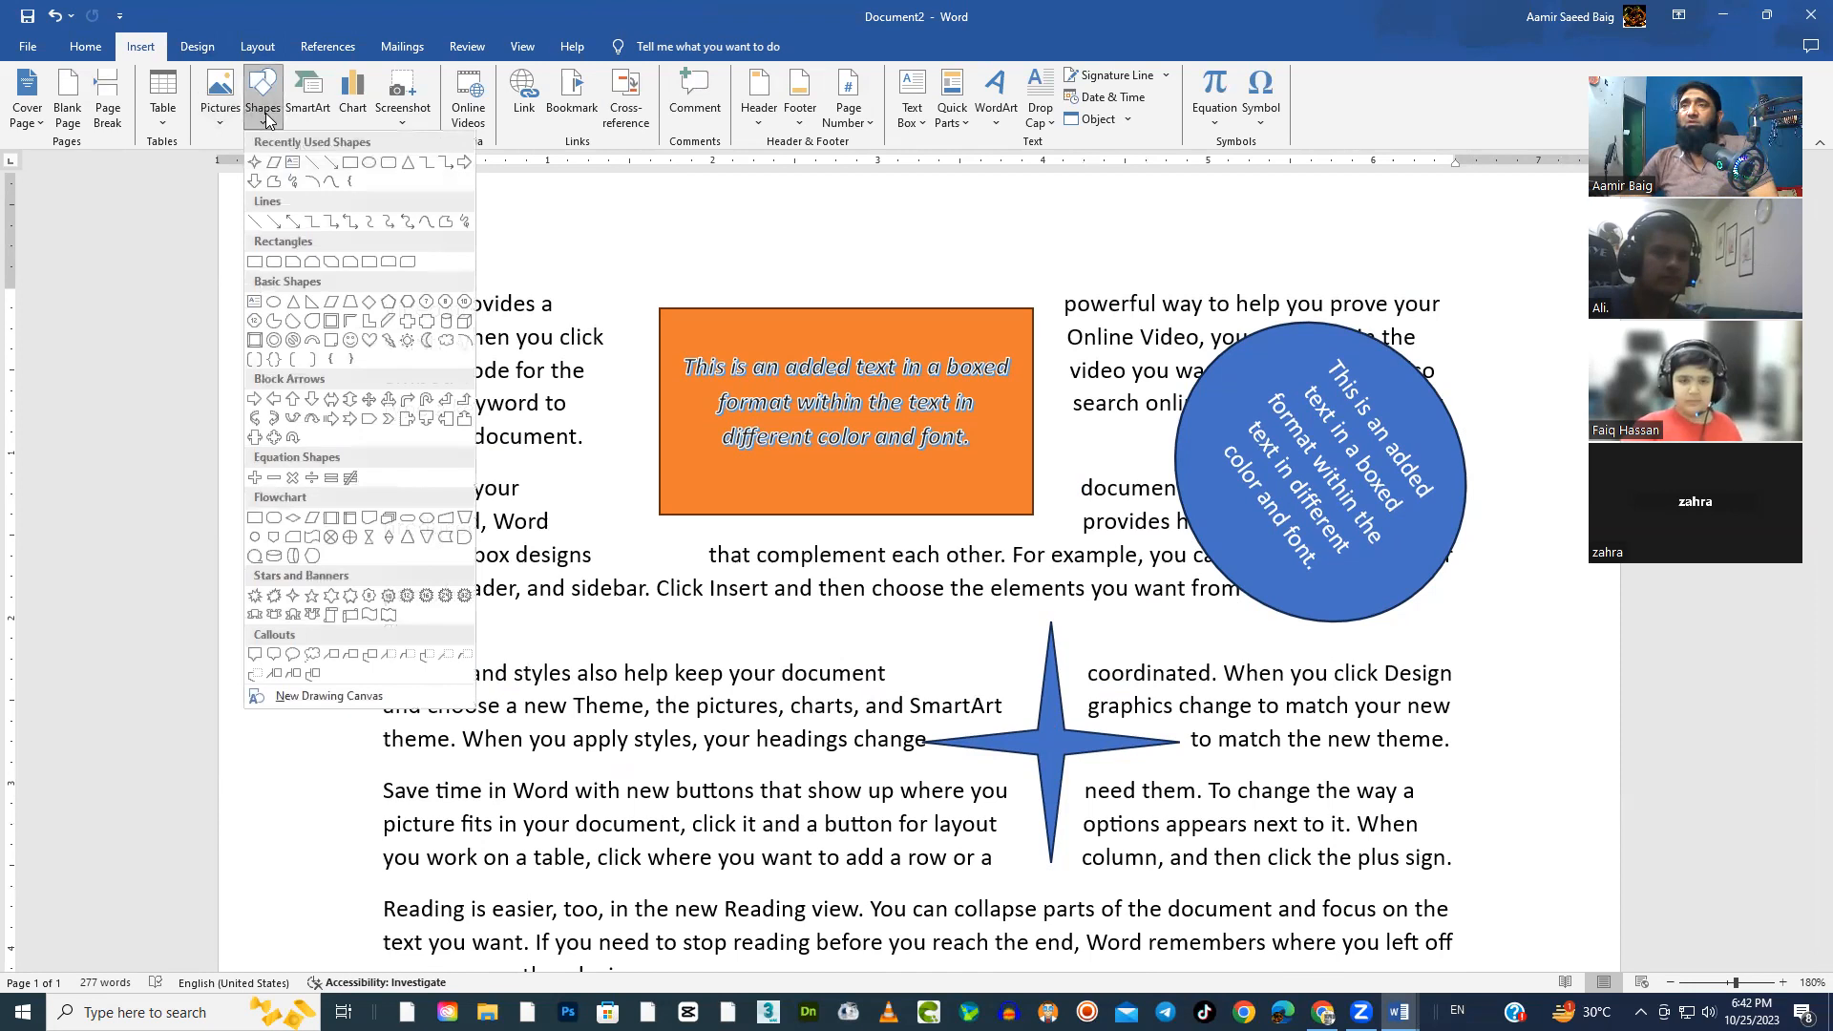
pyautogui.click(353, 598)
pyautogui.moveTo(441, 621); pyautogui.dragTo(779, 912)
pyautogui.moveTo(633, 682)
pyautogui.mouseDown()
pyautogui.moveTo(638, 649)
pyautogui.moveTo(615, 654)
pyautogui.mouseUp()
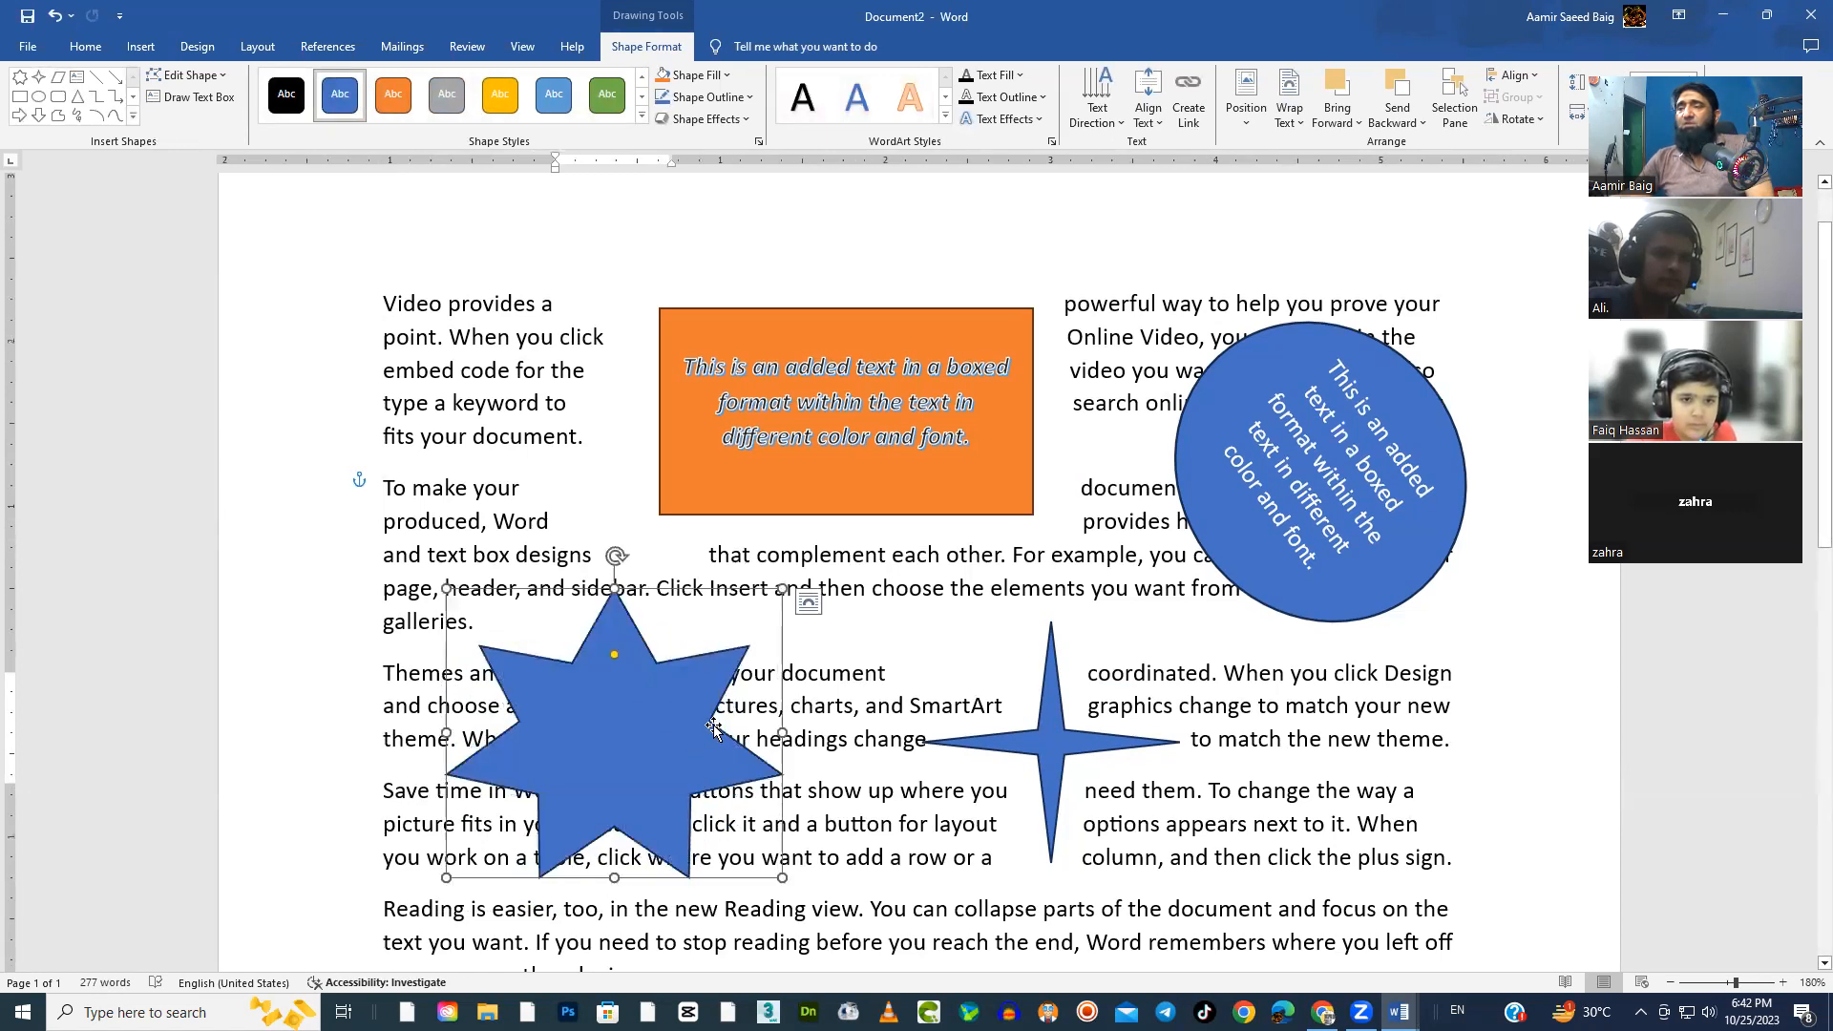
pyautogui.moveTo(714, 728); pyautogui.dragTo(713, 703)
# Add the text "BIG SALE" inside the seven-pointed star
pyautogui.rightClick(624, 708)
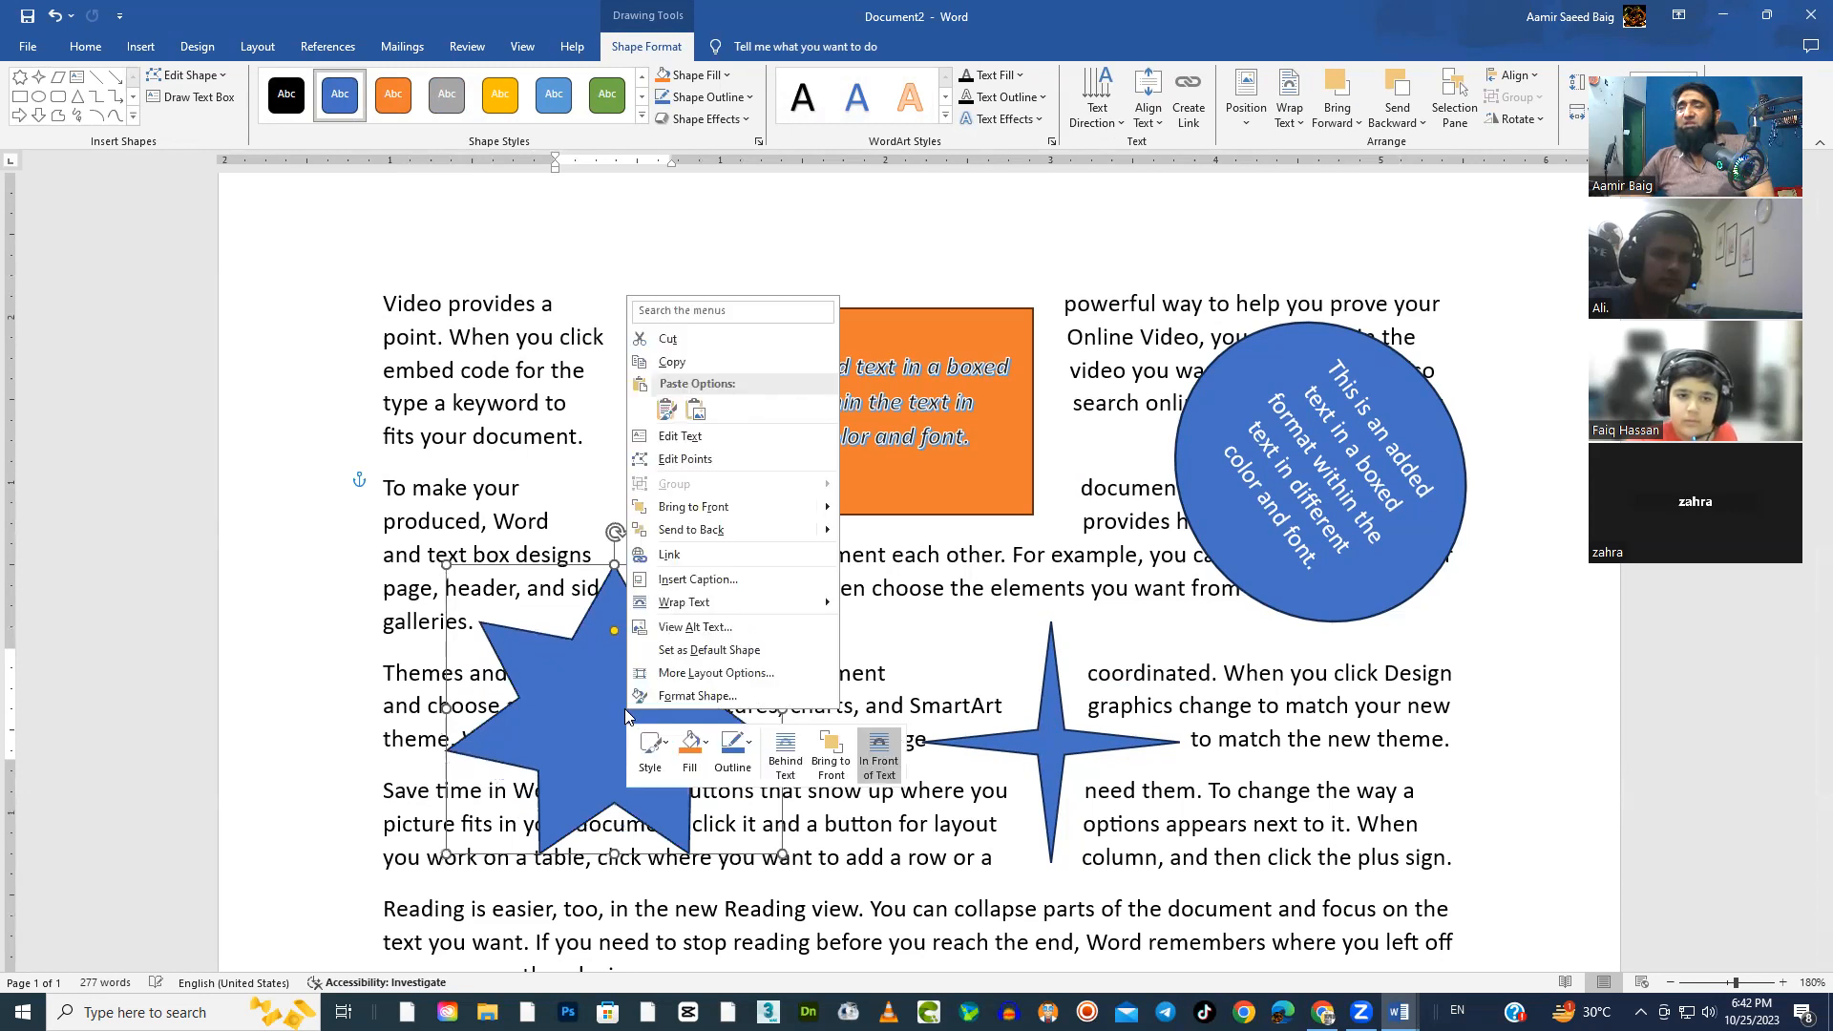
pyautogui.click(676, 445)
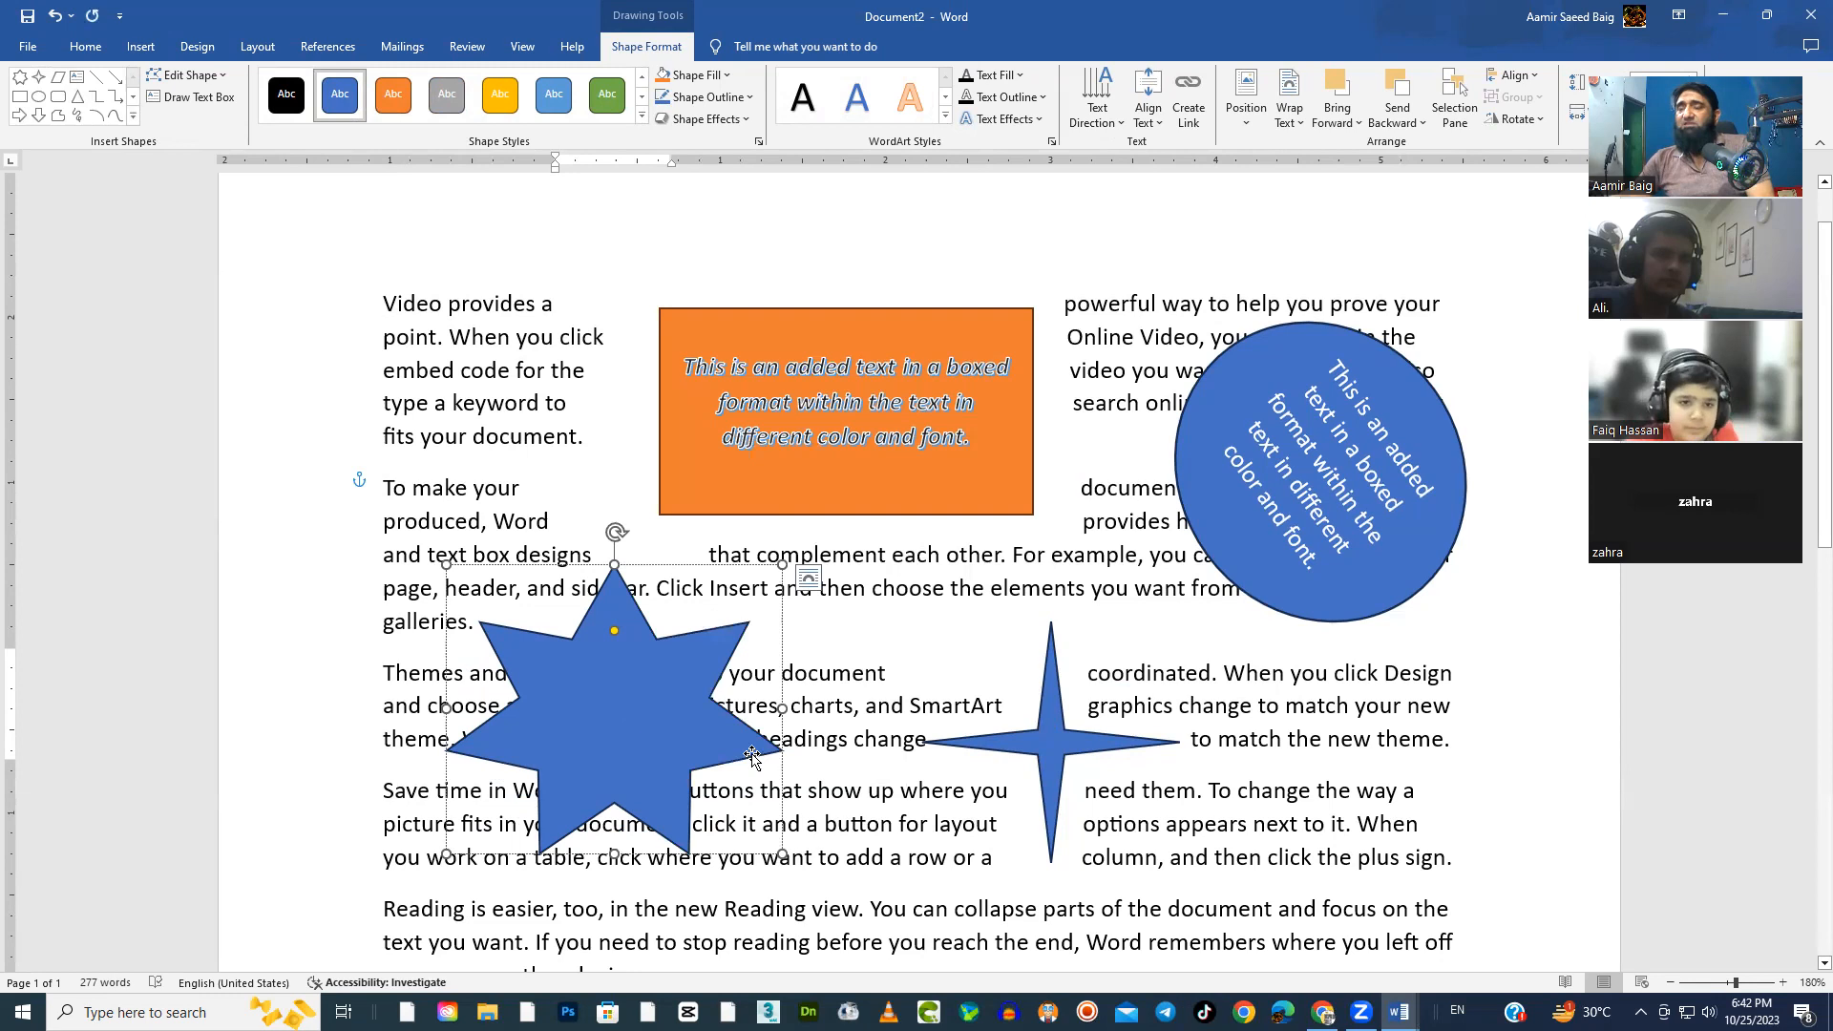
pyautogui.write('Big')
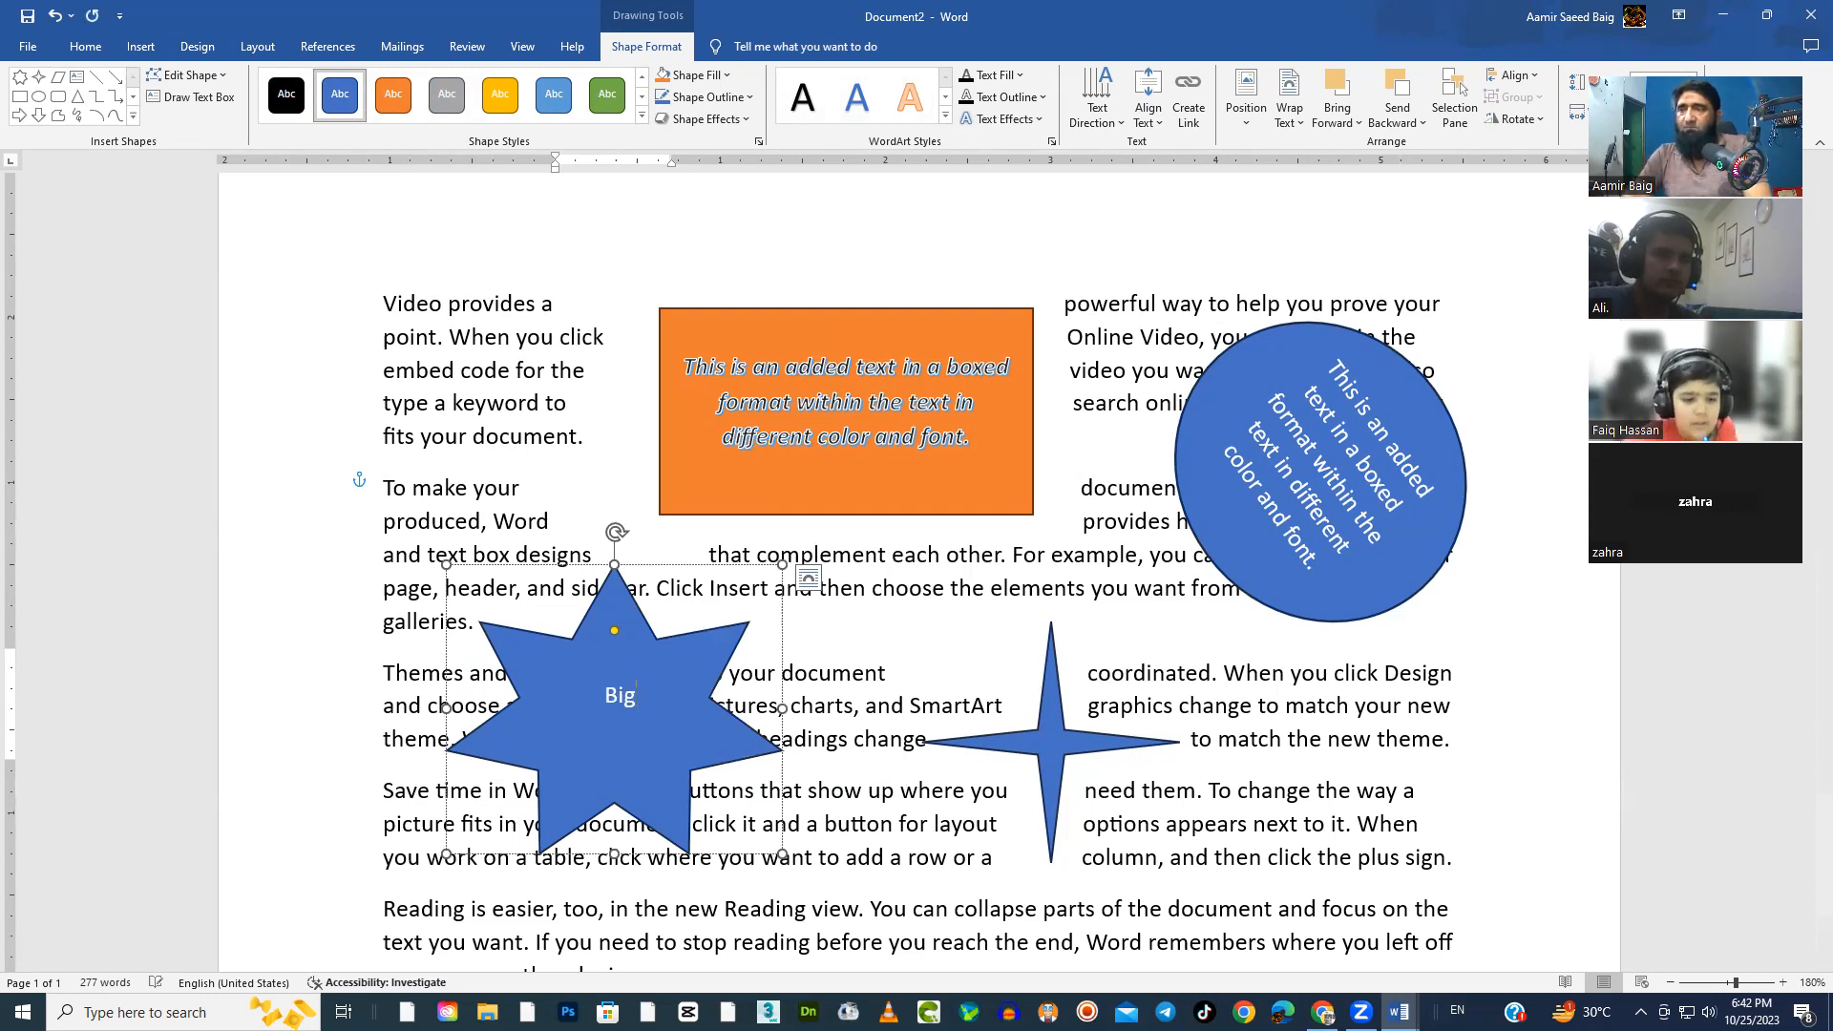
pyautogui.write(' Se')
pyautogui.press('BackSpace')
pyautogui.press('BackSpace')
pyautogui.press('BackSpace')
pyautogui.press('BackSpace')
pyautogui.press('BackSpace')
pyautogui.write('IG')
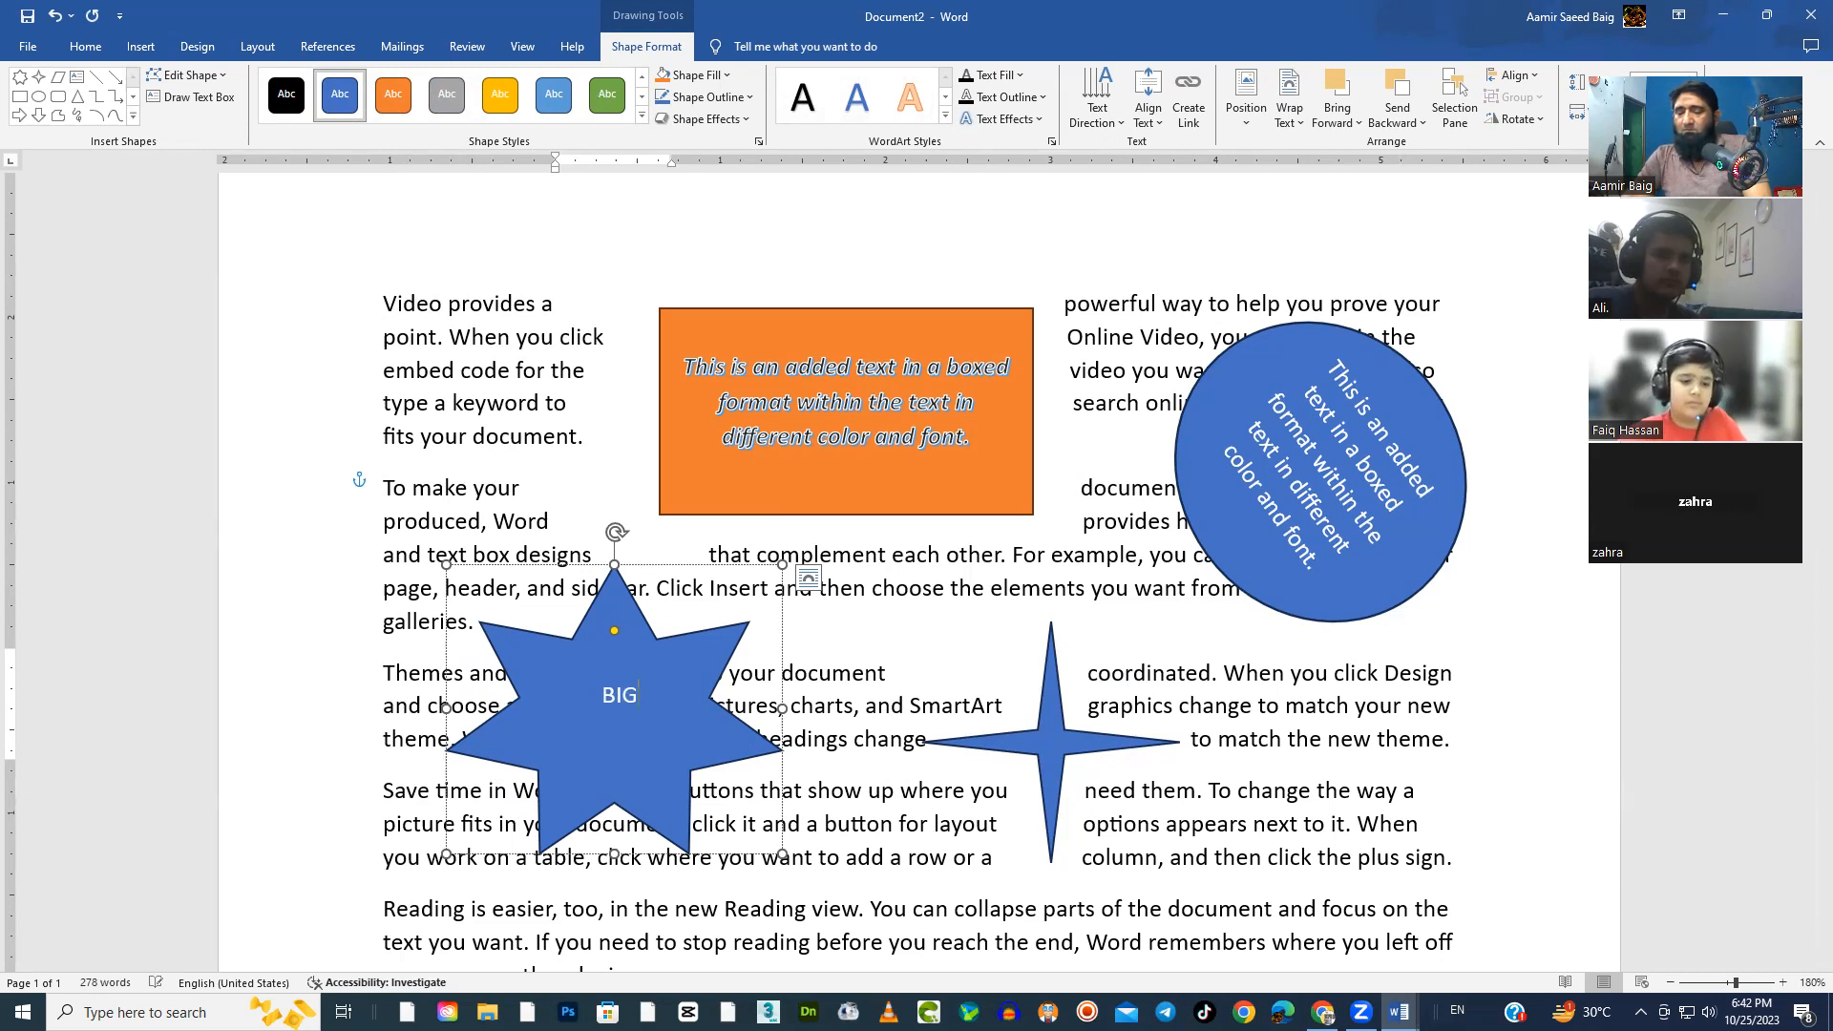
pyautogui.write(' SALE')
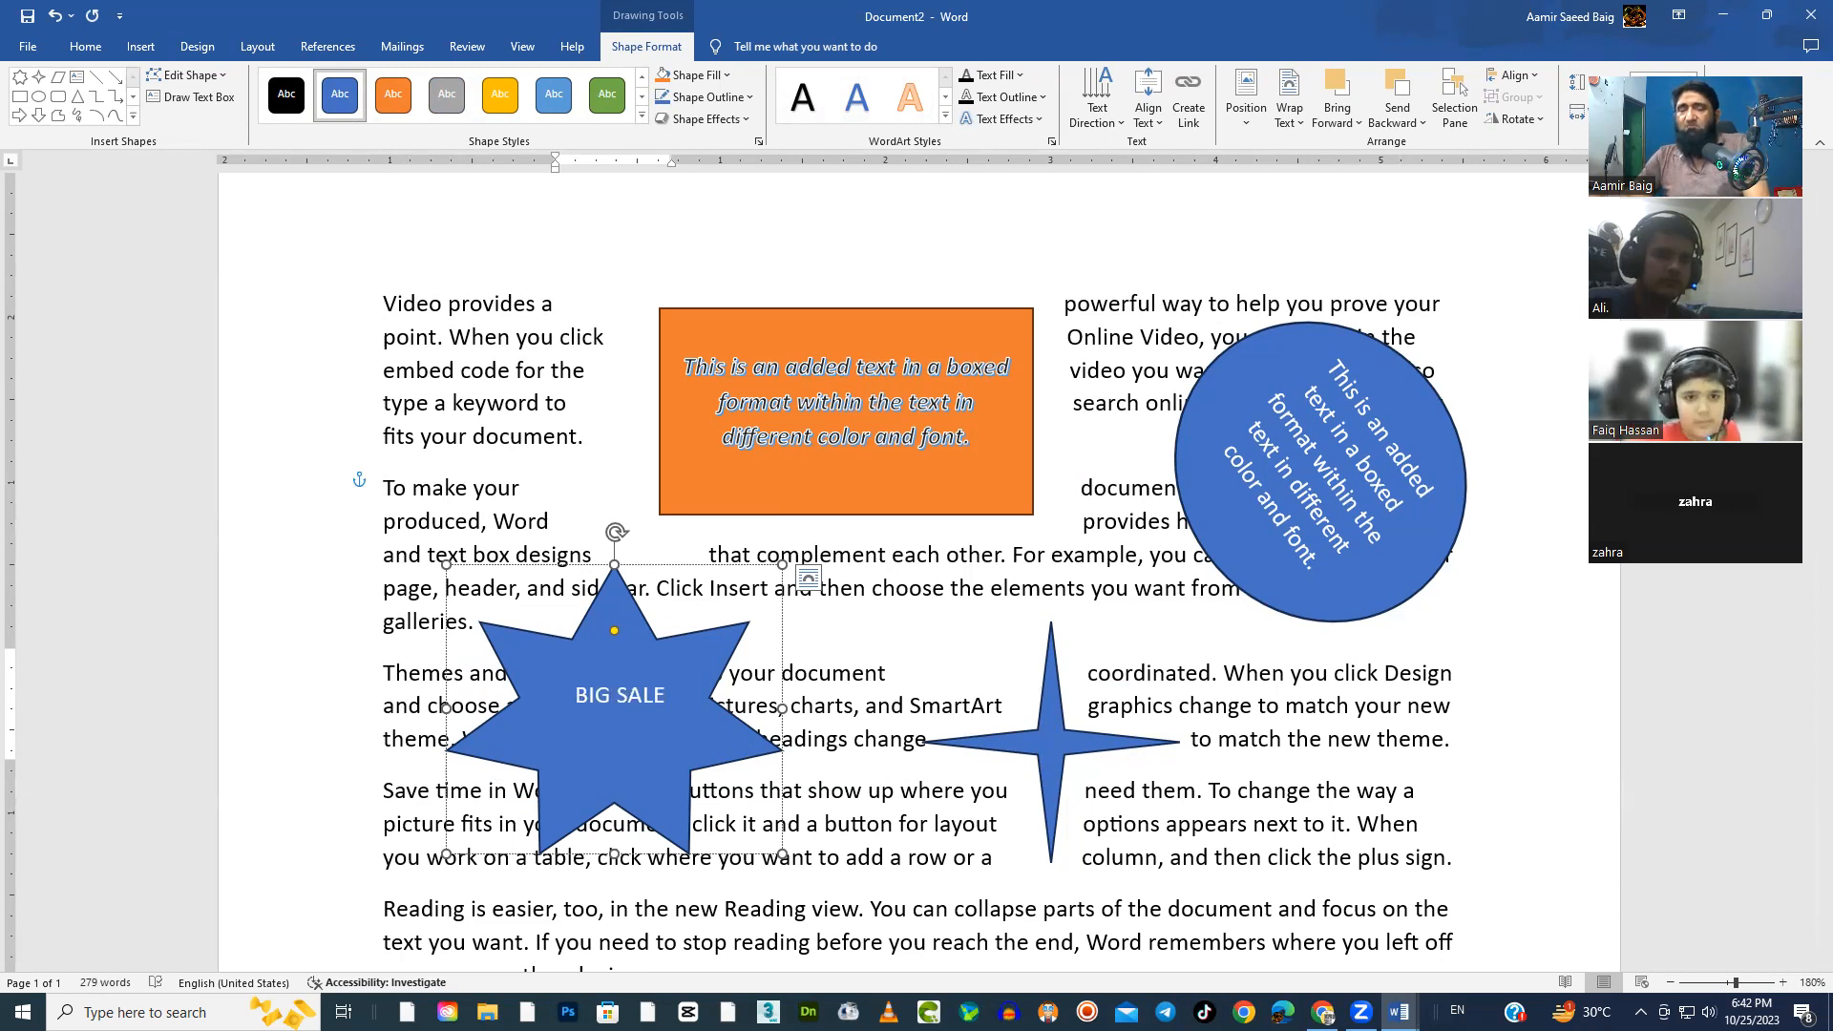
# Set the font size of all text in the seven-pointed star to 28
pyautogui.hotkey('ctrl', 'a')
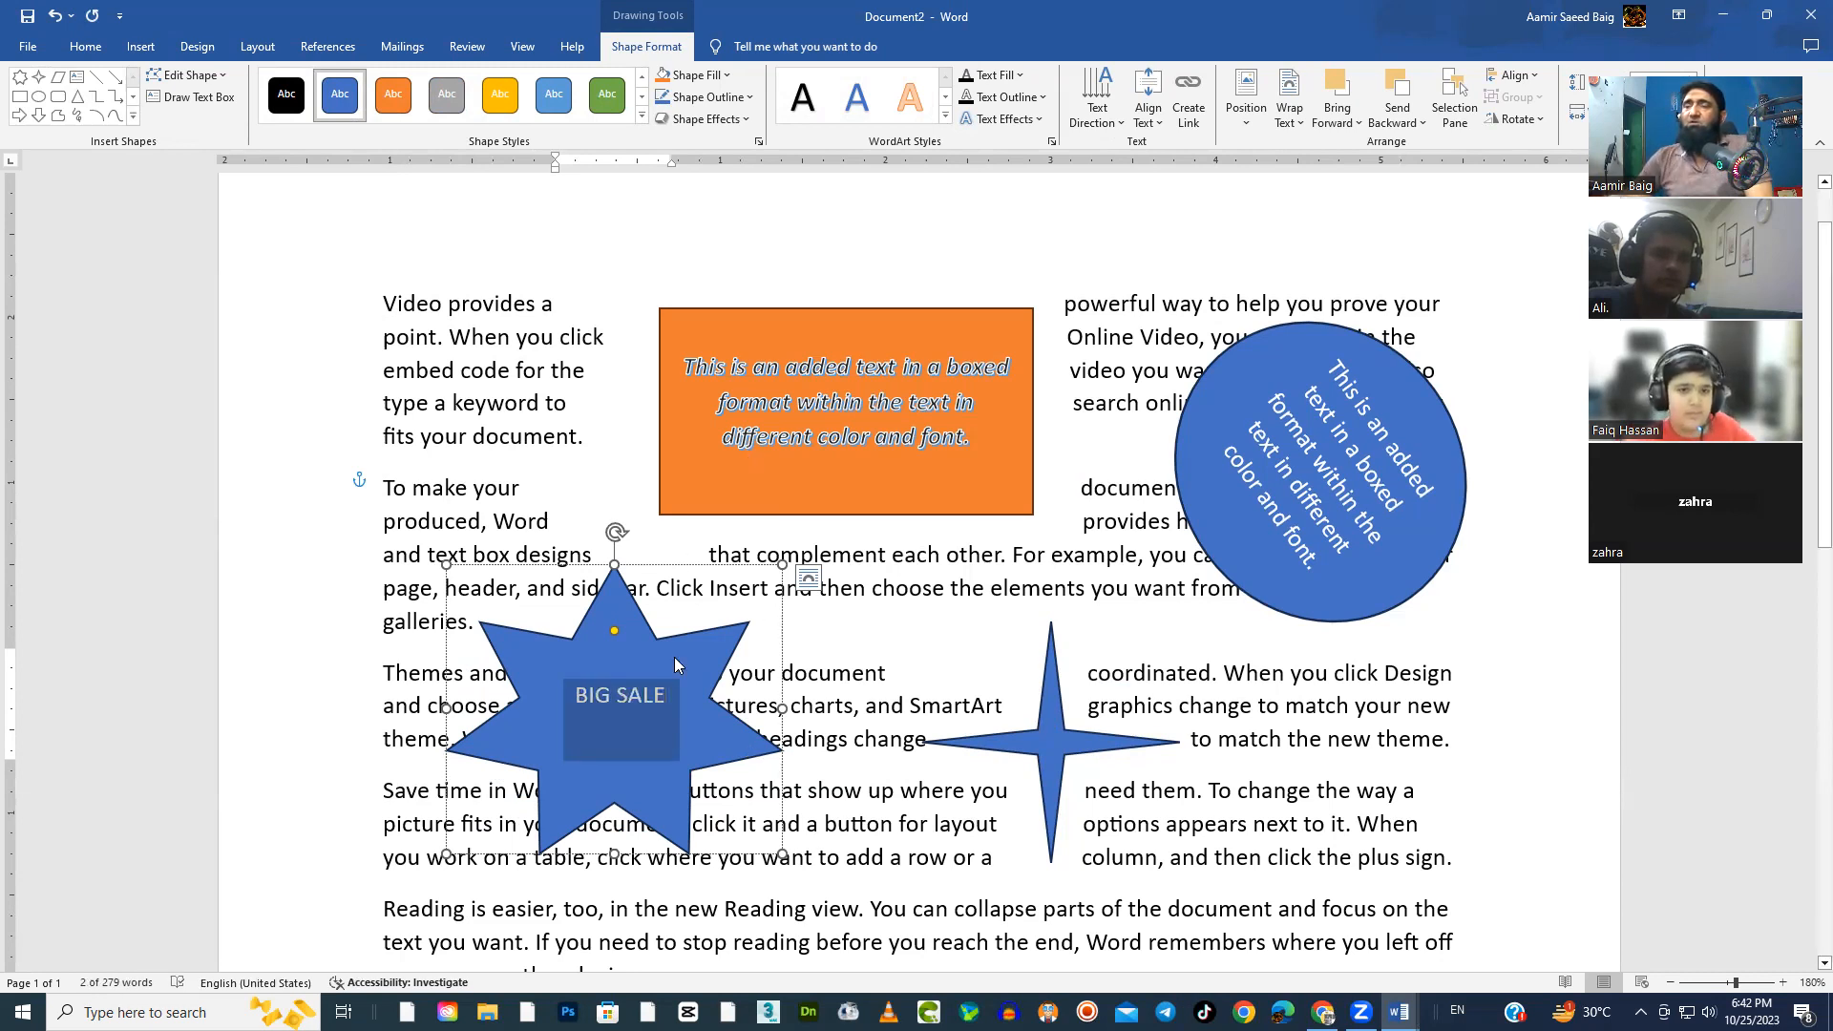
pyautogui.click(85, 47)
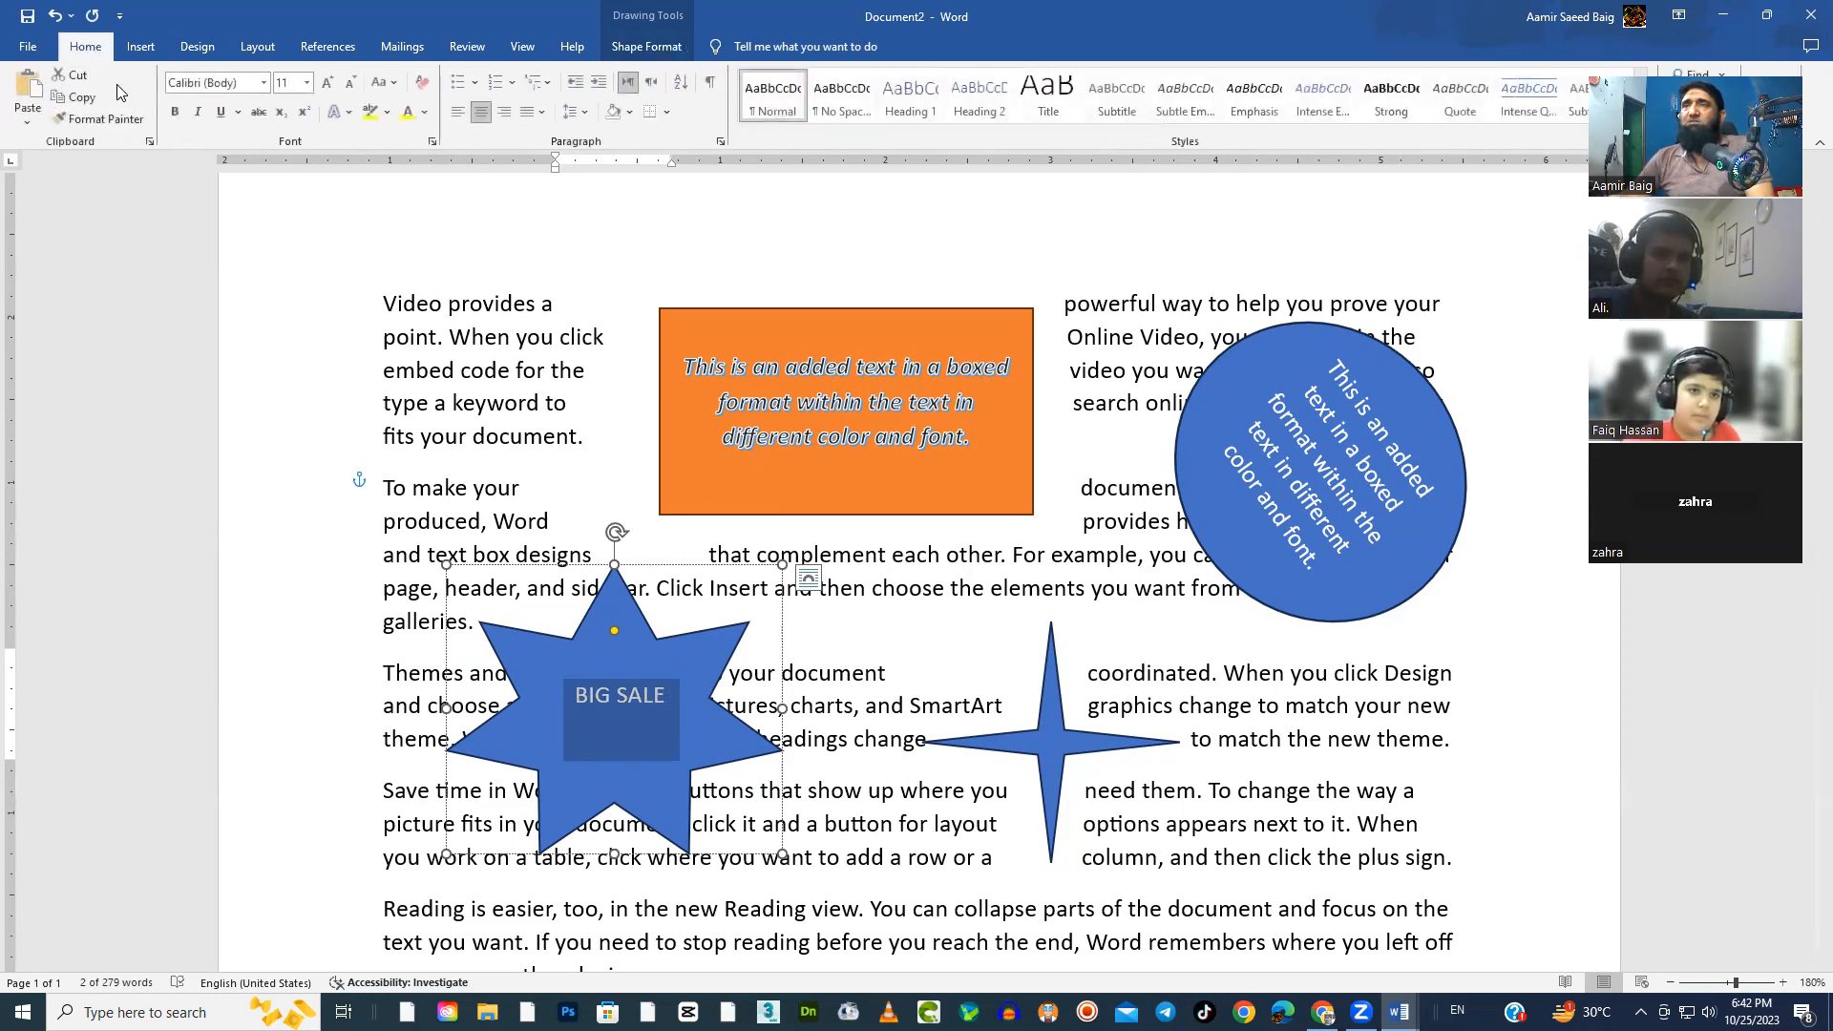
pyautogui.click(307, 83)
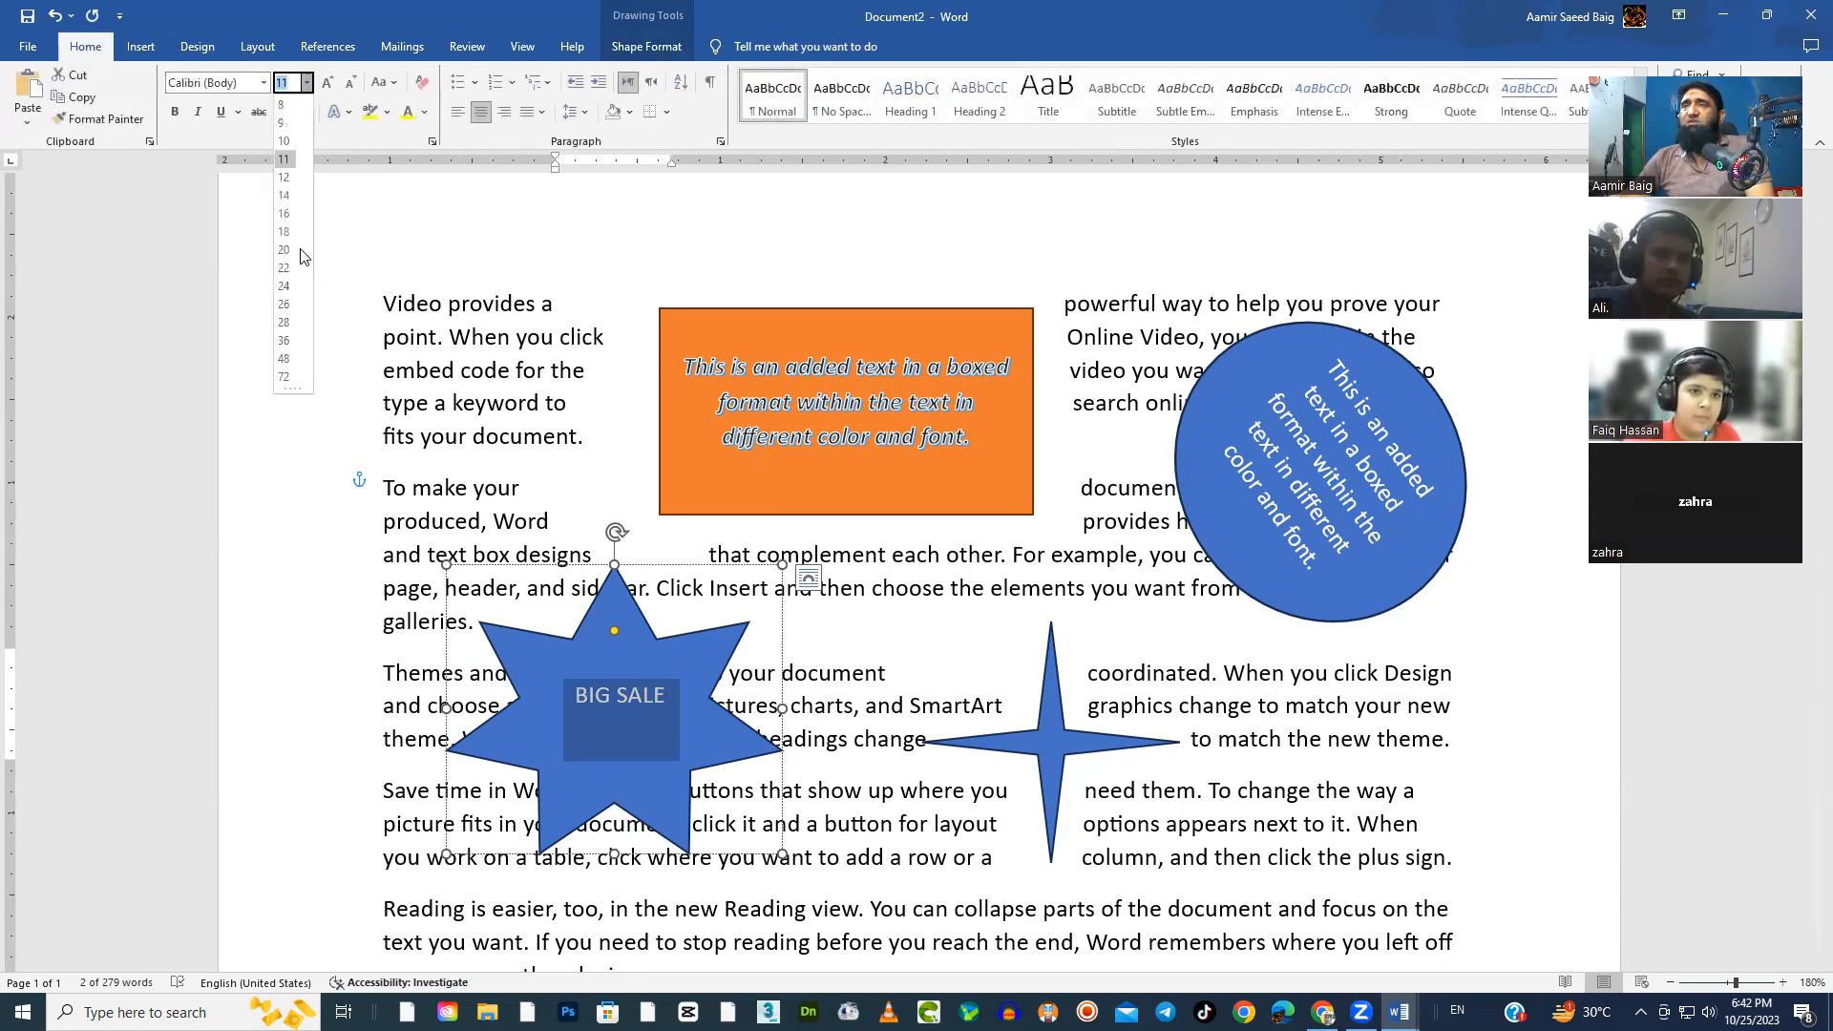
pyautogui.click(290, 328)
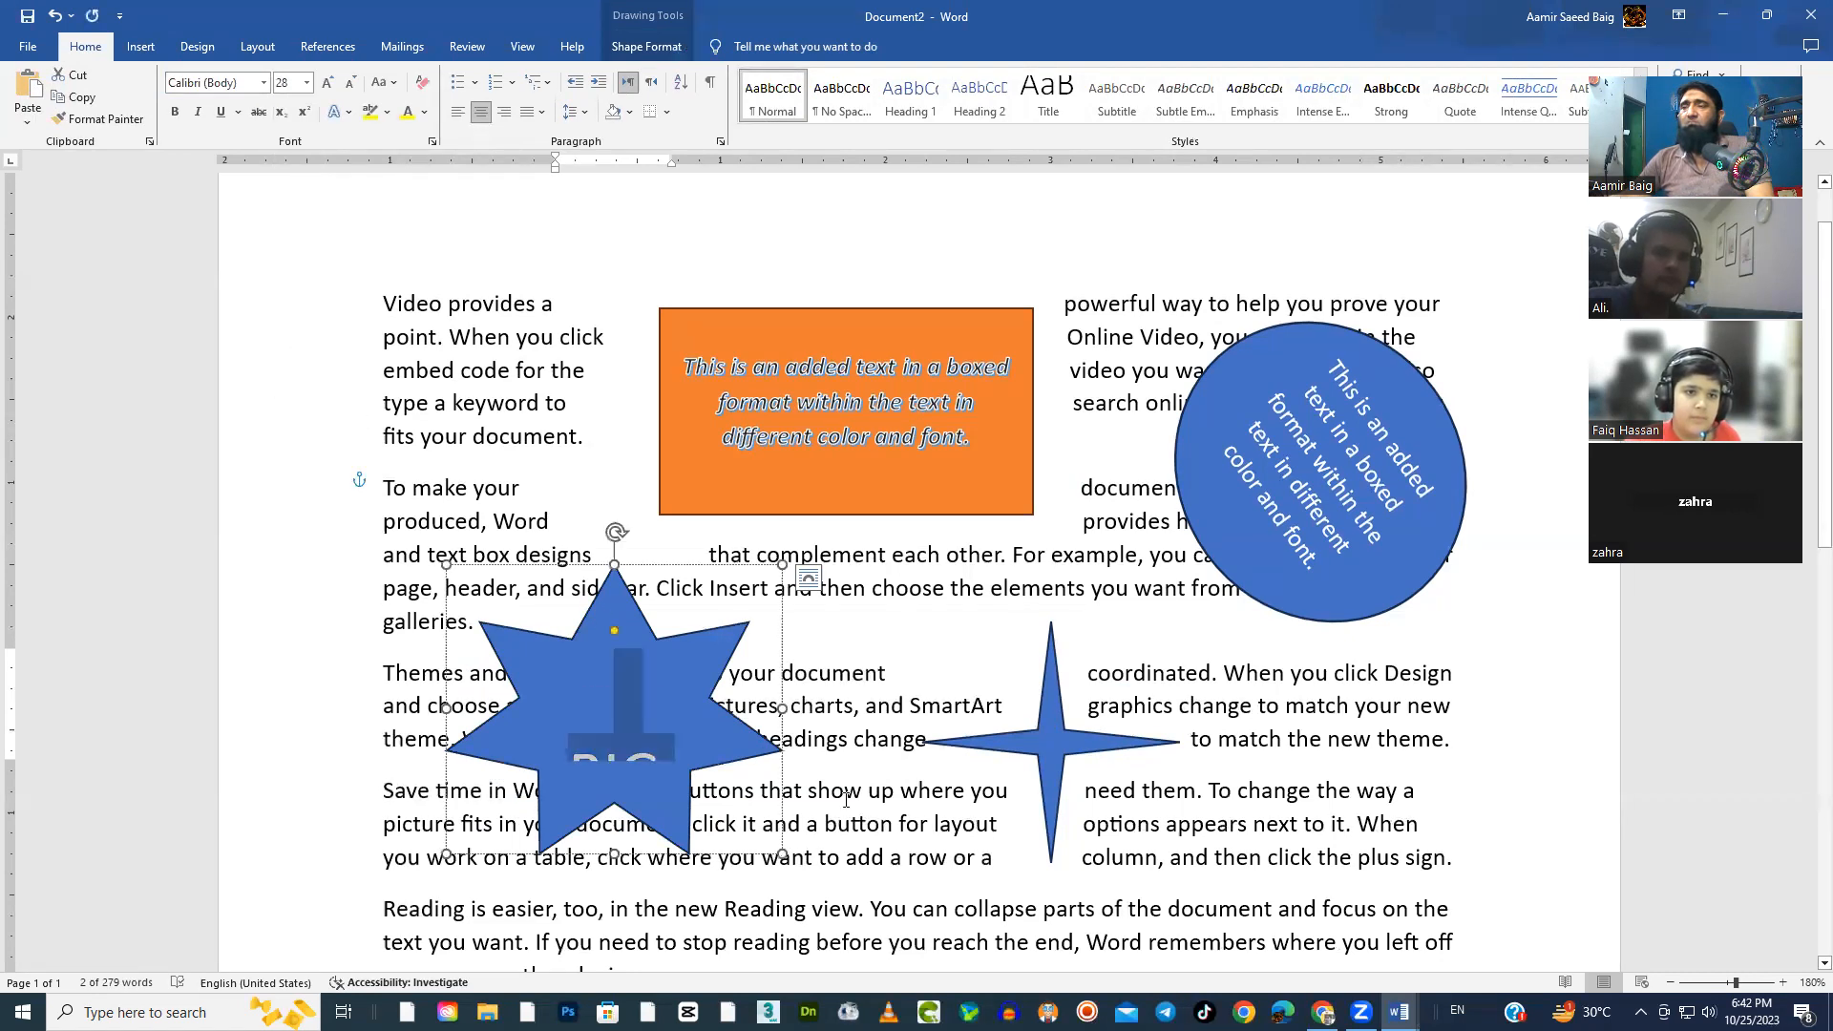
# Enlarge the seven-pointed star from its lower-right corner so that both words of its text fit inside
pyautogui.scroll(-3, 674, 681)
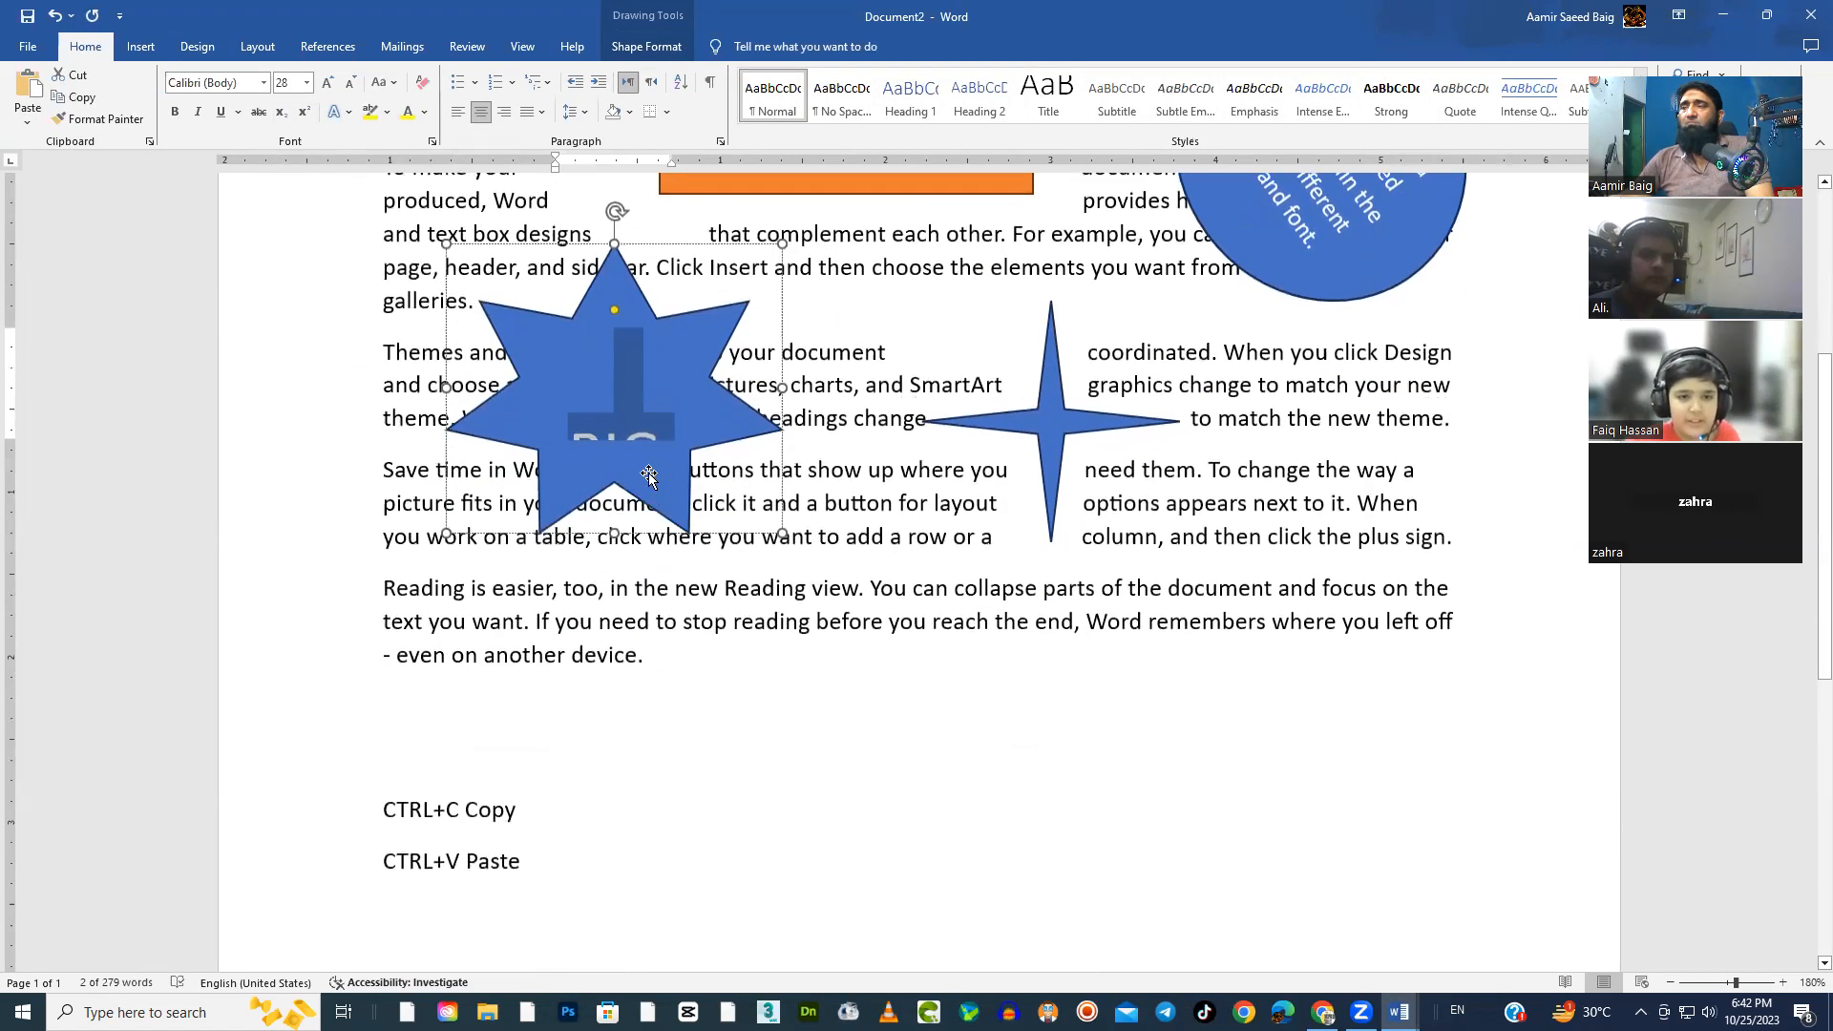
pyautogui.click(704, 449)
pyautogui.moveTo(784, 537); pyautogui.dragTo(840, 638)
pyautogui.click(1081, 743)
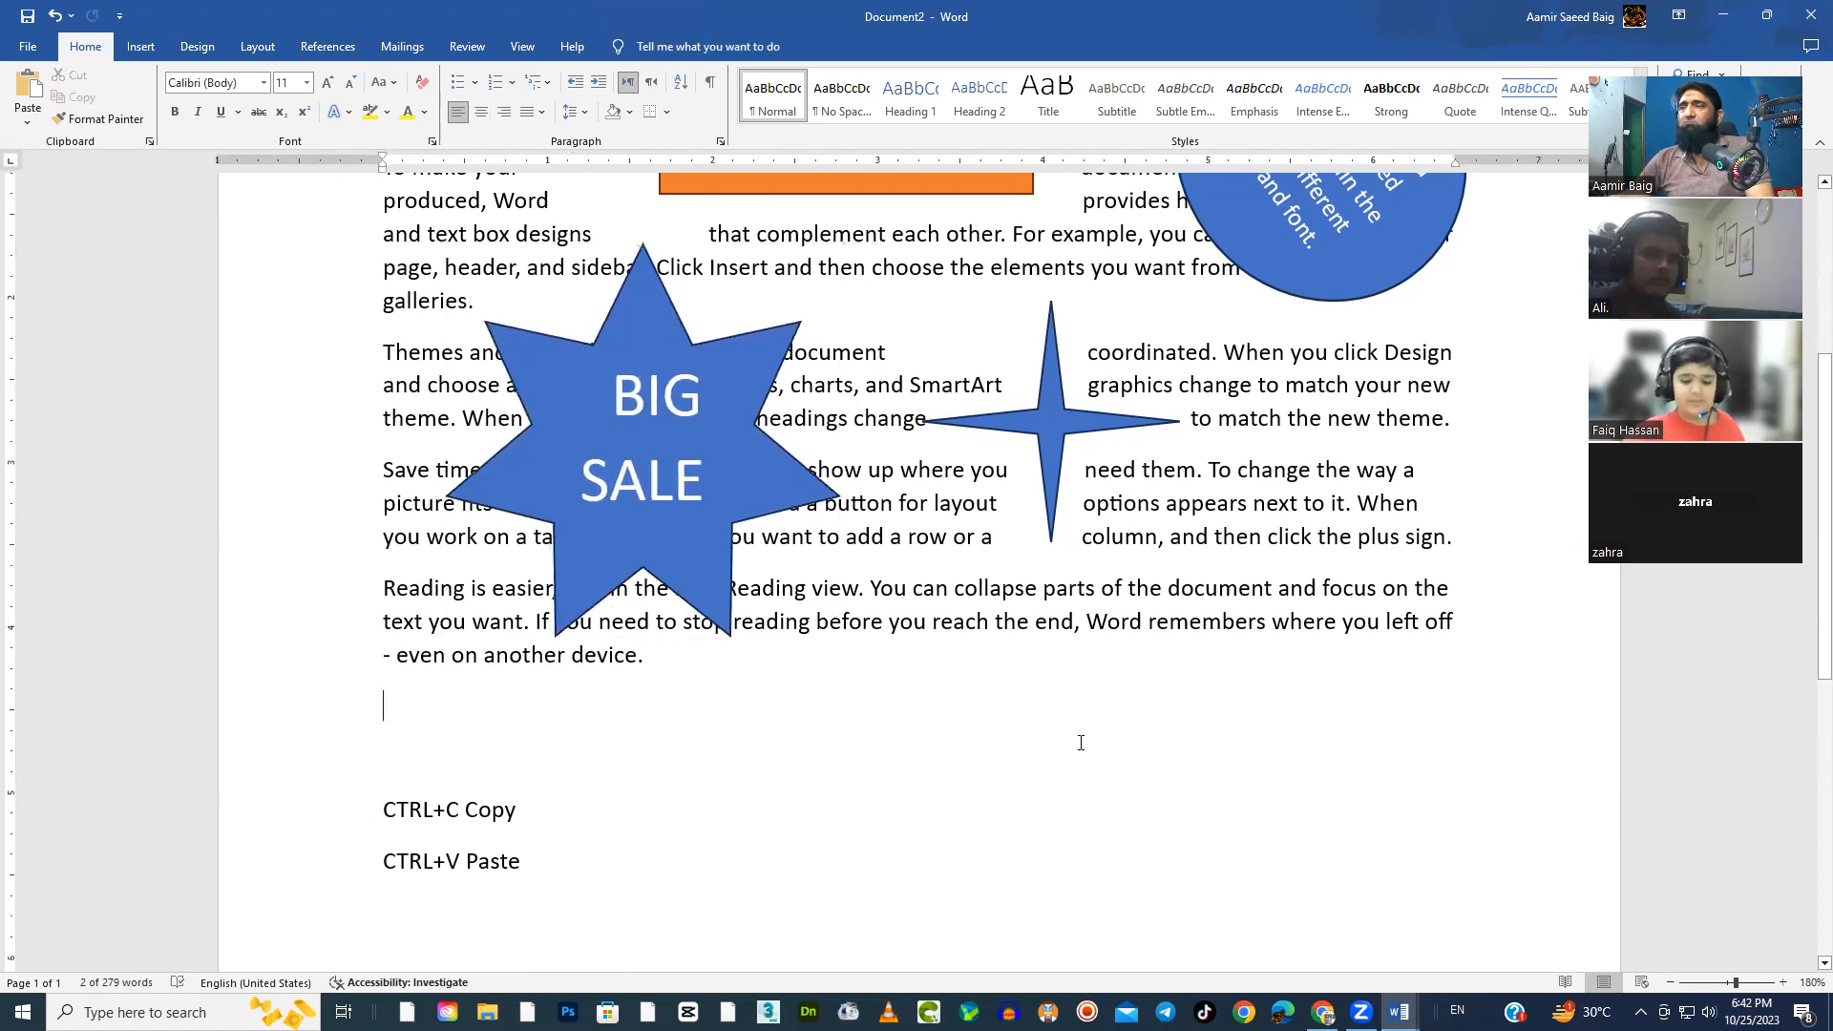
# Delete the remaining four-pointed star and move the BIG SALE star to the middle of the text, below the orange box
pyautogui.scroll(3, 1081, 743)
pyautogui.click(1098, 667)
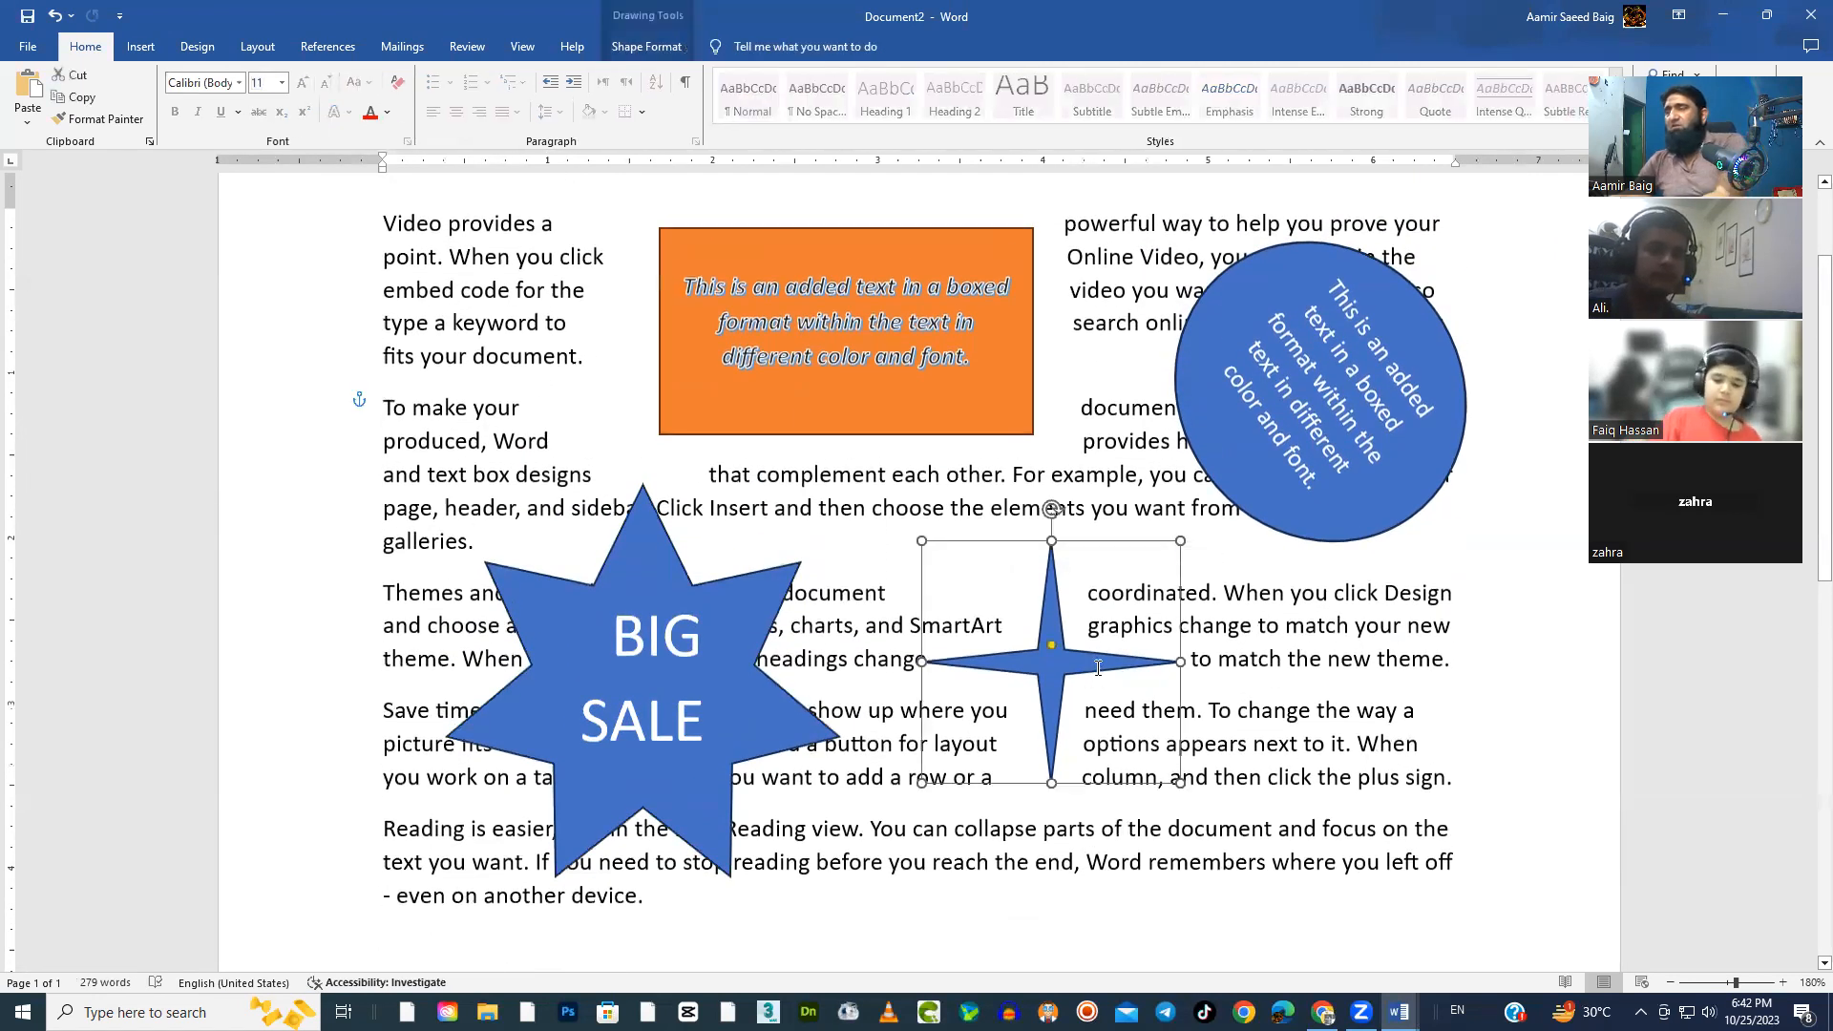
pyautogui.press('Delete')
pyautogui.moveTo(754, 661); pyautogui.dragTo(960, 638)
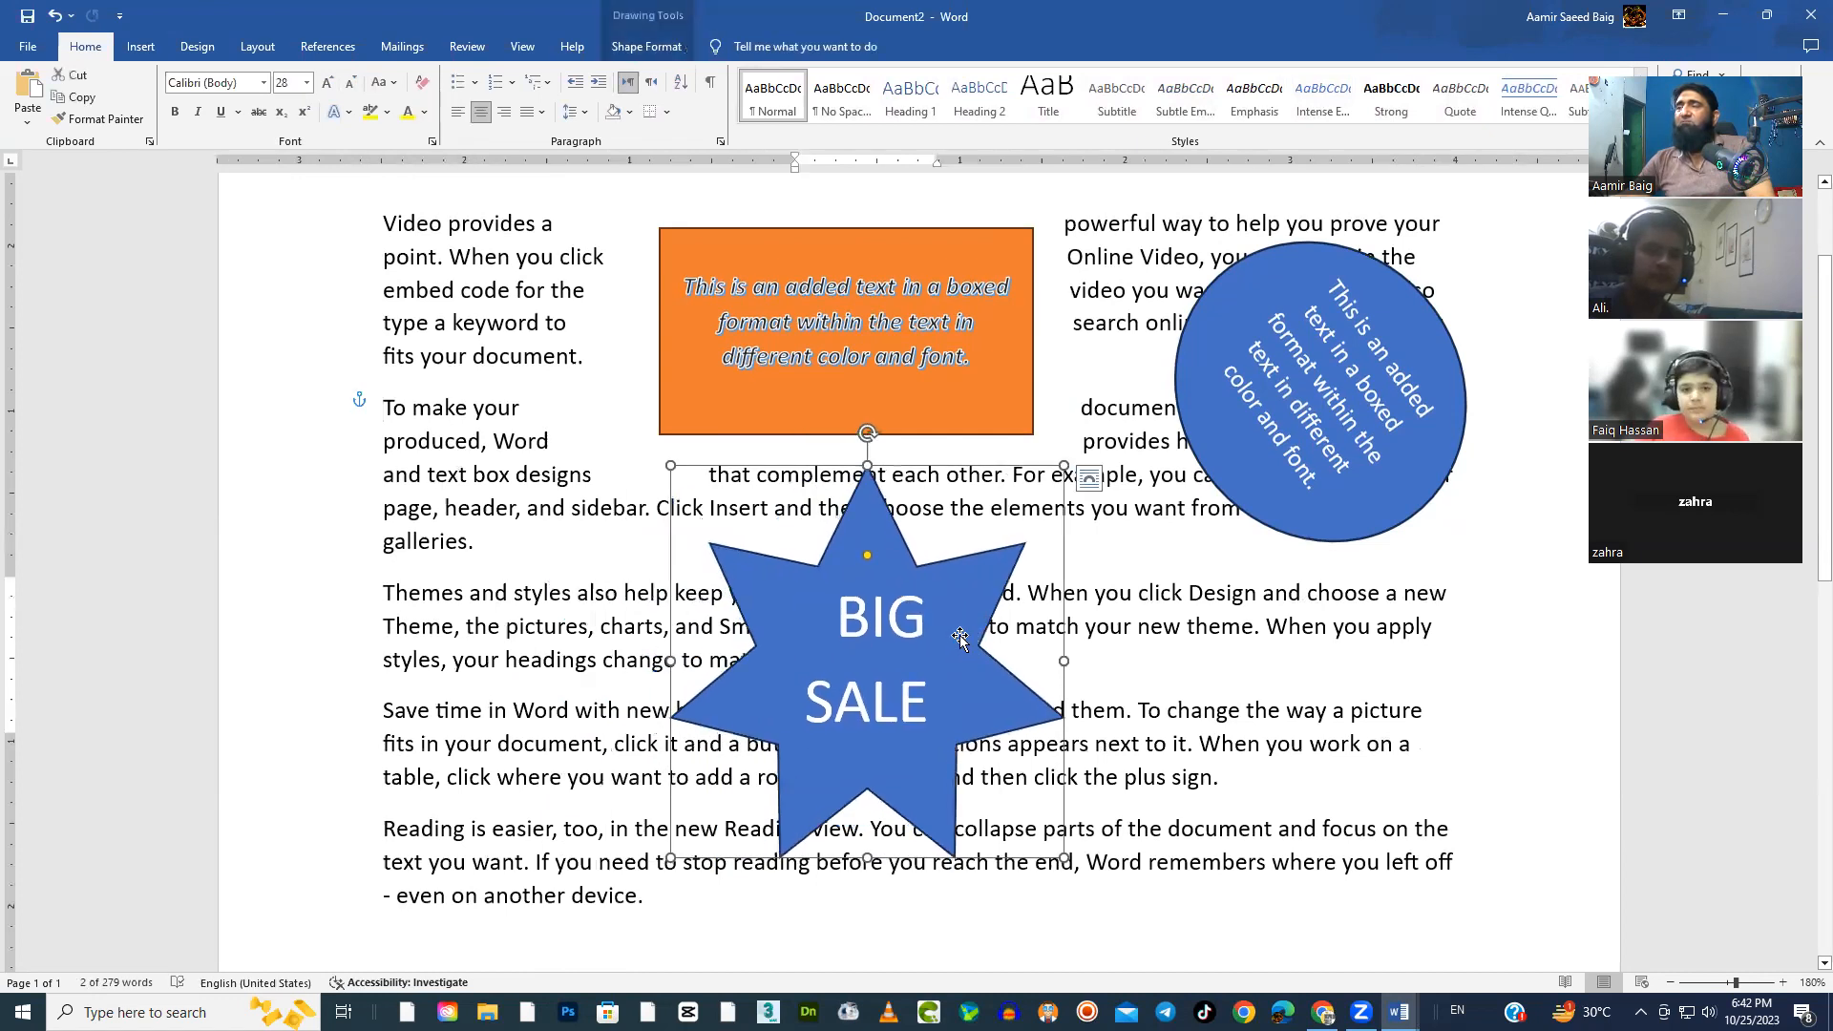
# Apply Tight text wrapping to the BIG SALE star
pyautogui.click(650, 56)
pyautogui.click(1289, 101)
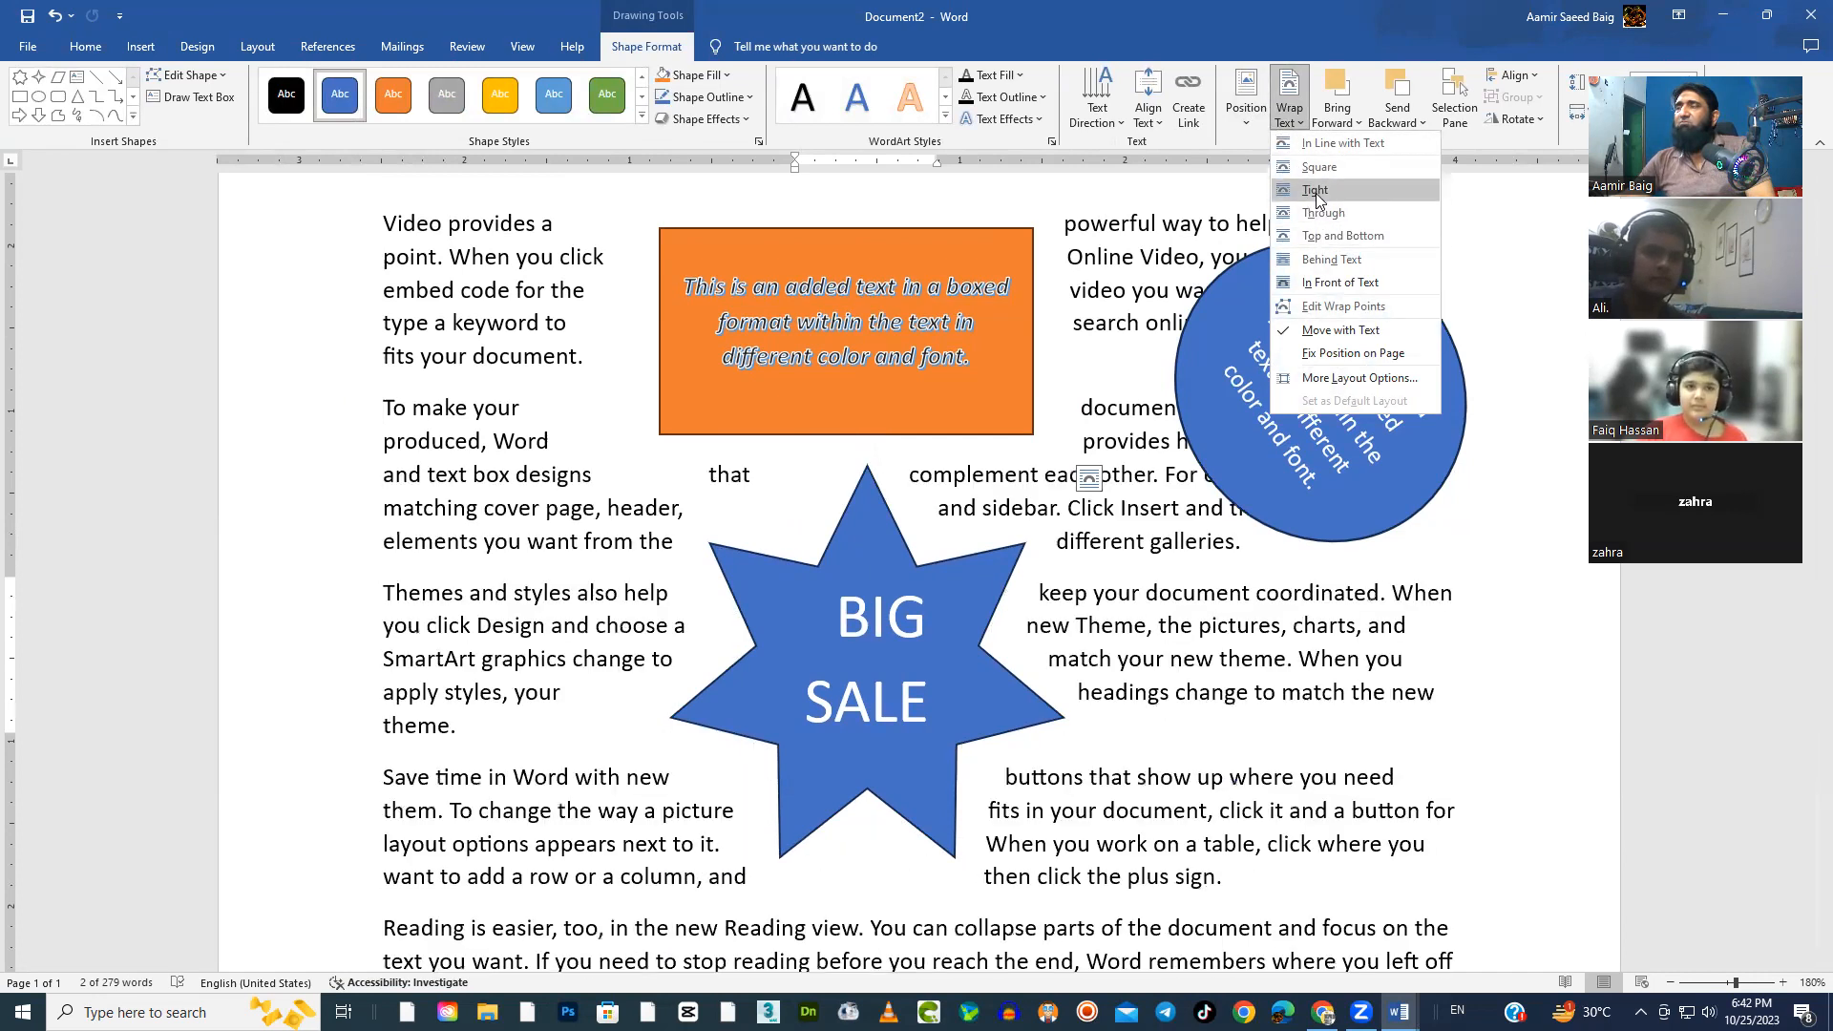
pyautogui.click(1316, 191)
pyautogui.click(1253, 746)
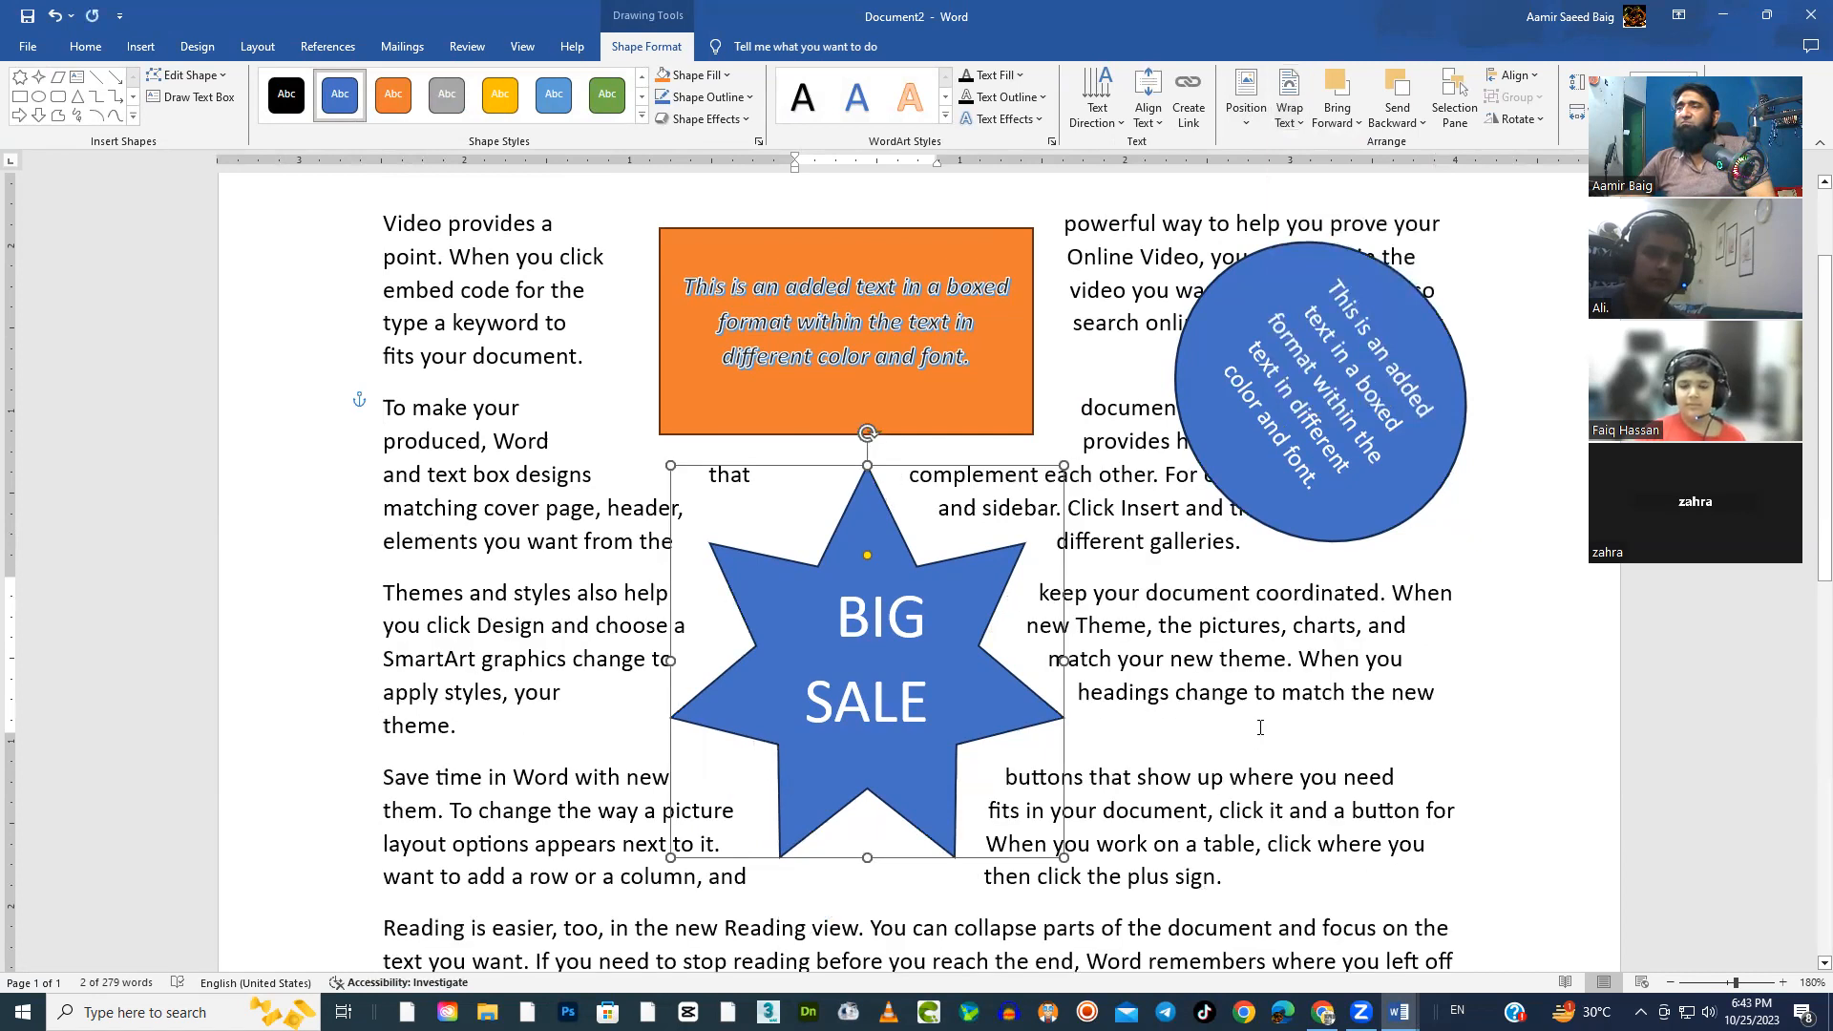
pyautogui.scroll(-2, 969, 522)
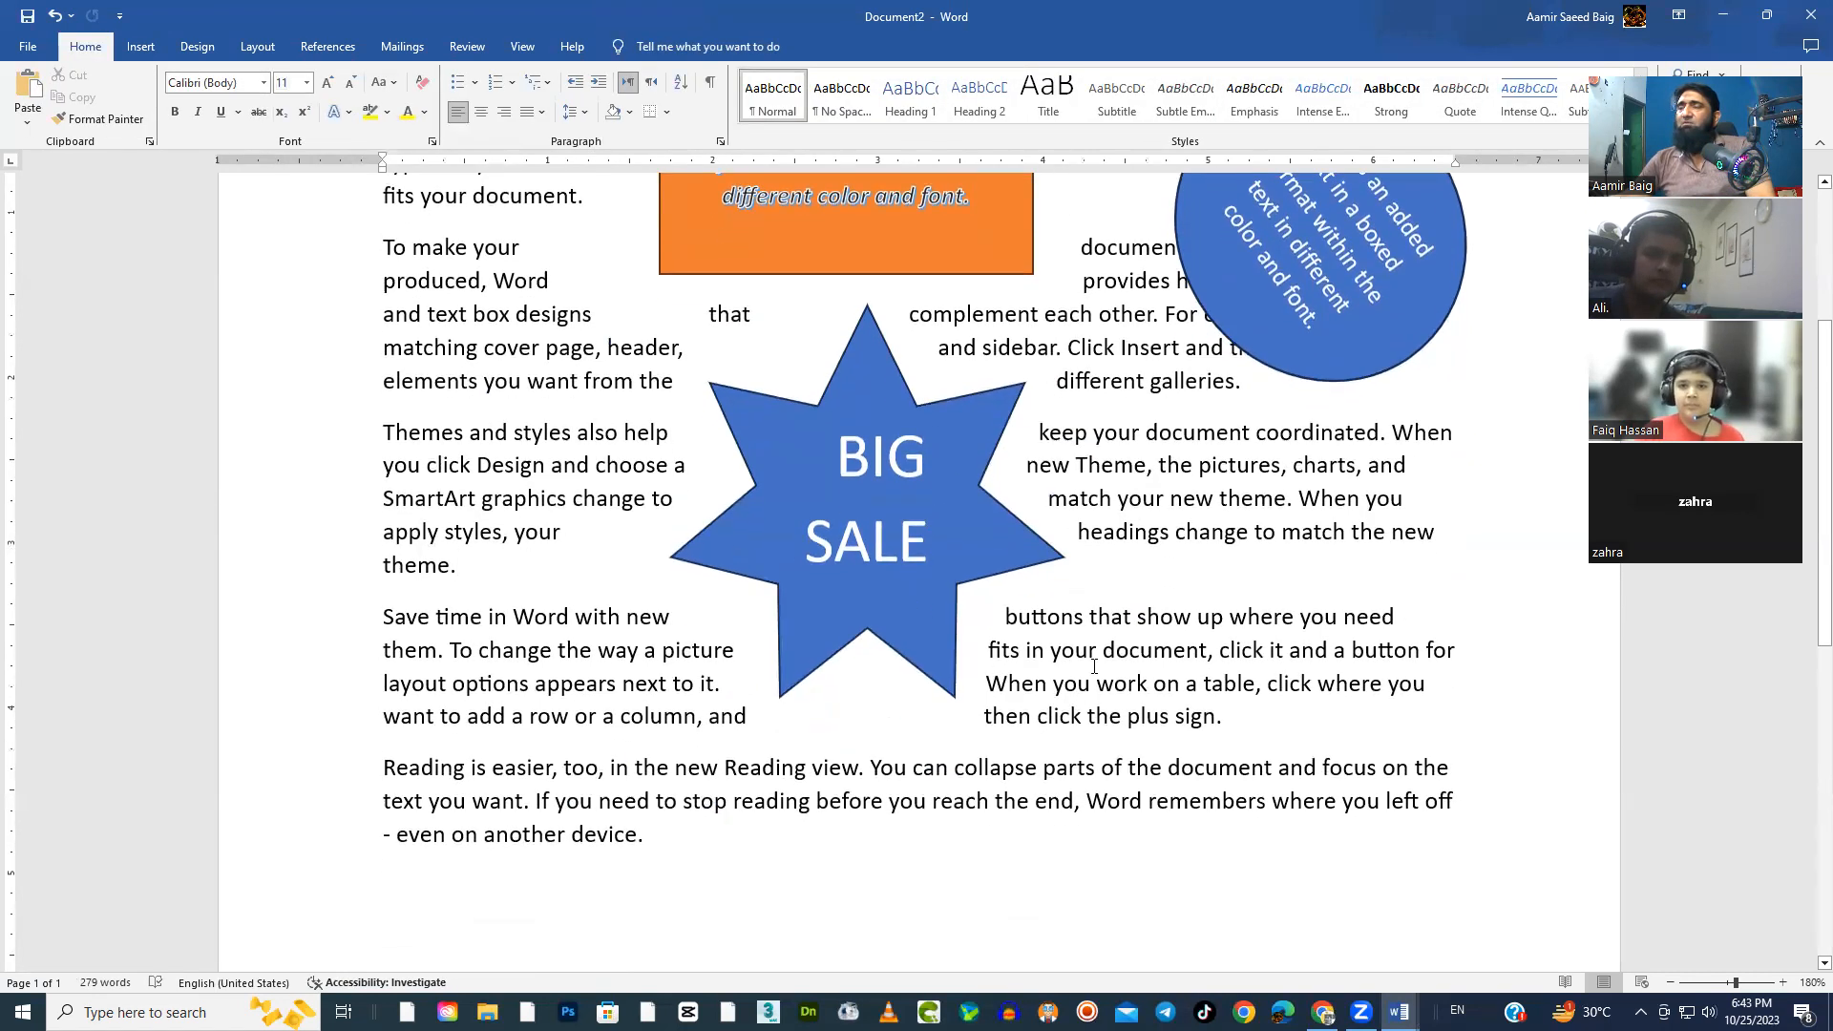
pyautogui.scroll(2, 969, 522)
pyautogui.moveTo(397, 307); pyautogui.dragTo(478, 650)
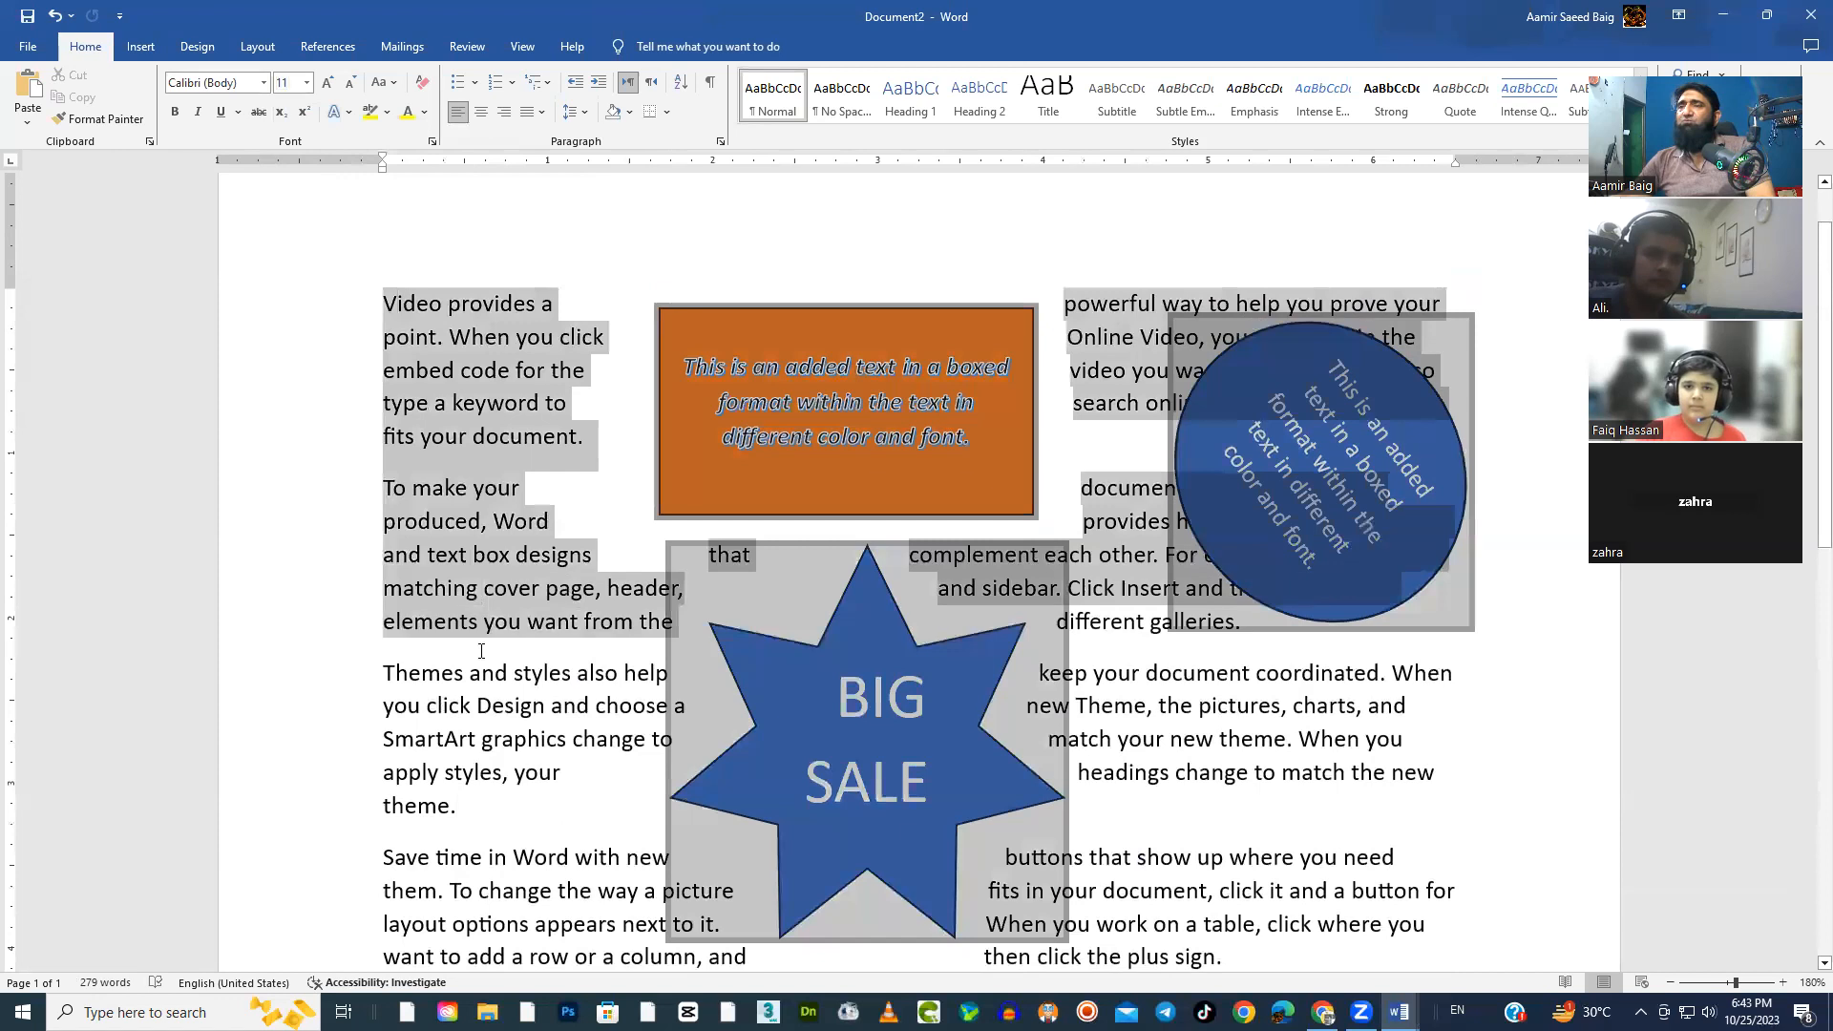
pyautogui.click(485, 523)
pyautogui.scroll(-1, 1129, 701)
pyautogui.scroll(-1, 1129, 701)
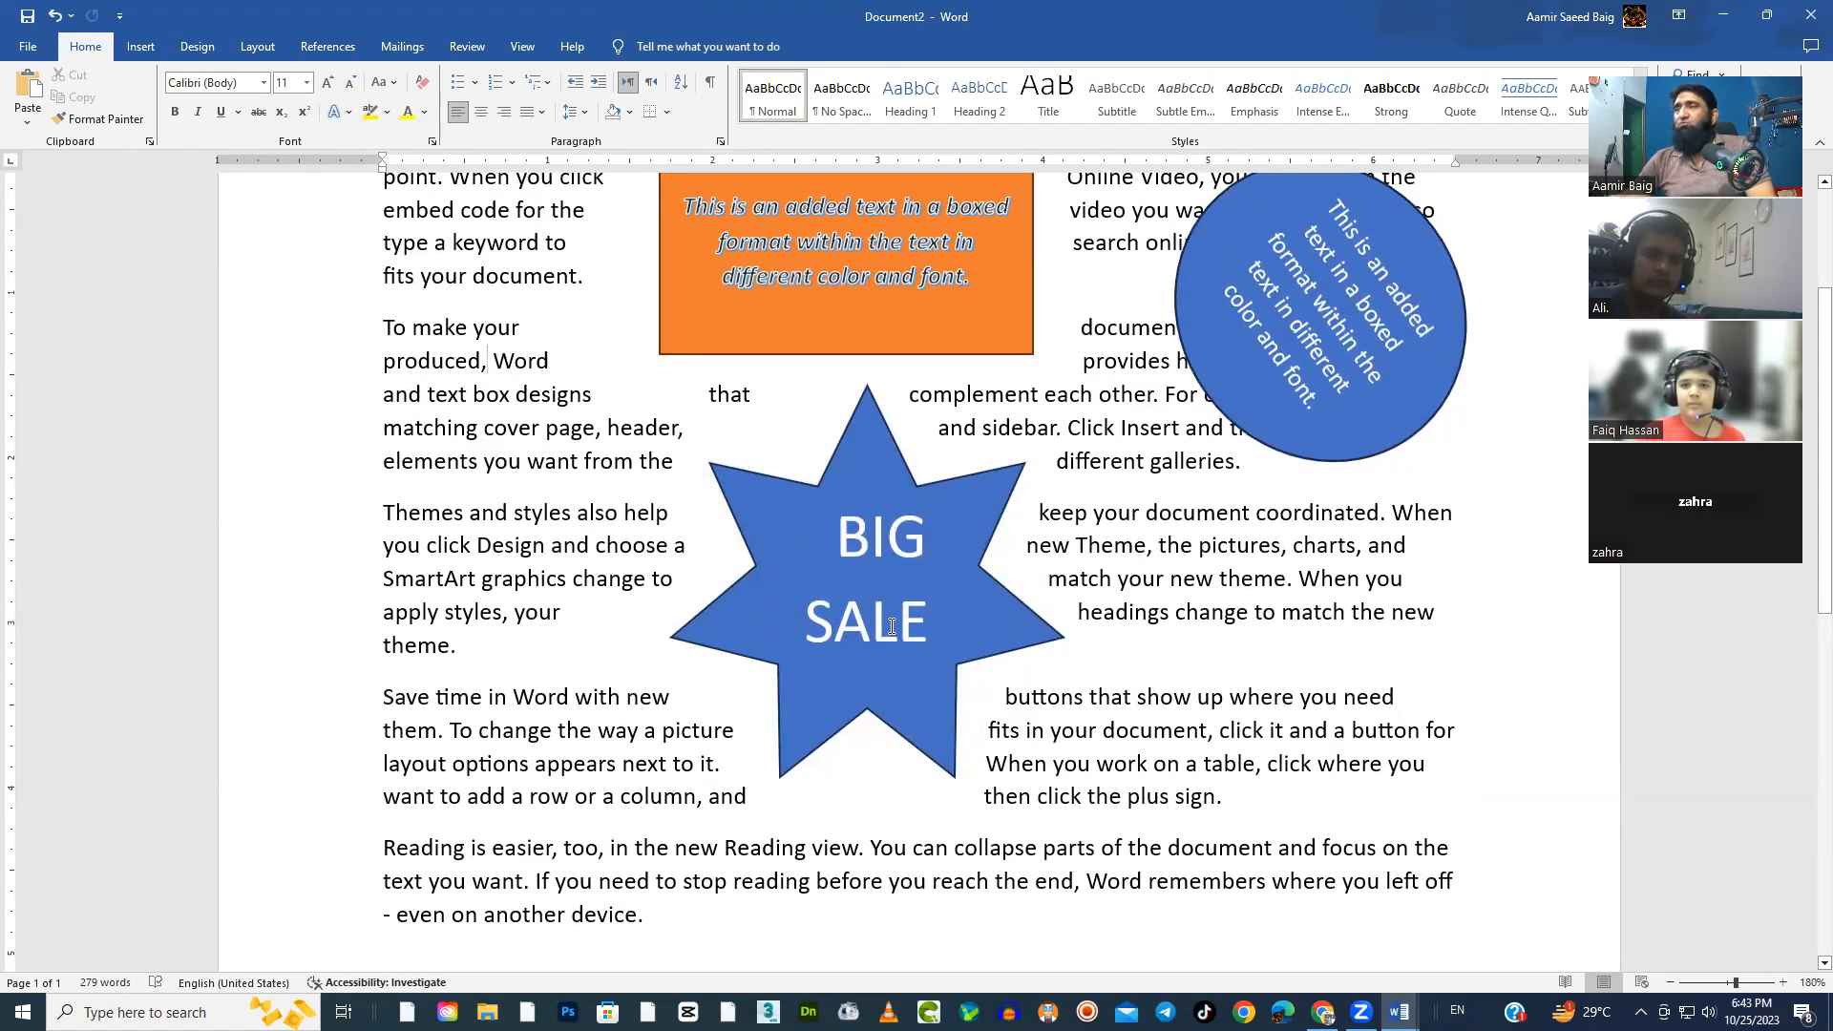
# Delete the blue circle and the orange text box from the page
pyautogui.click(1336, 447)
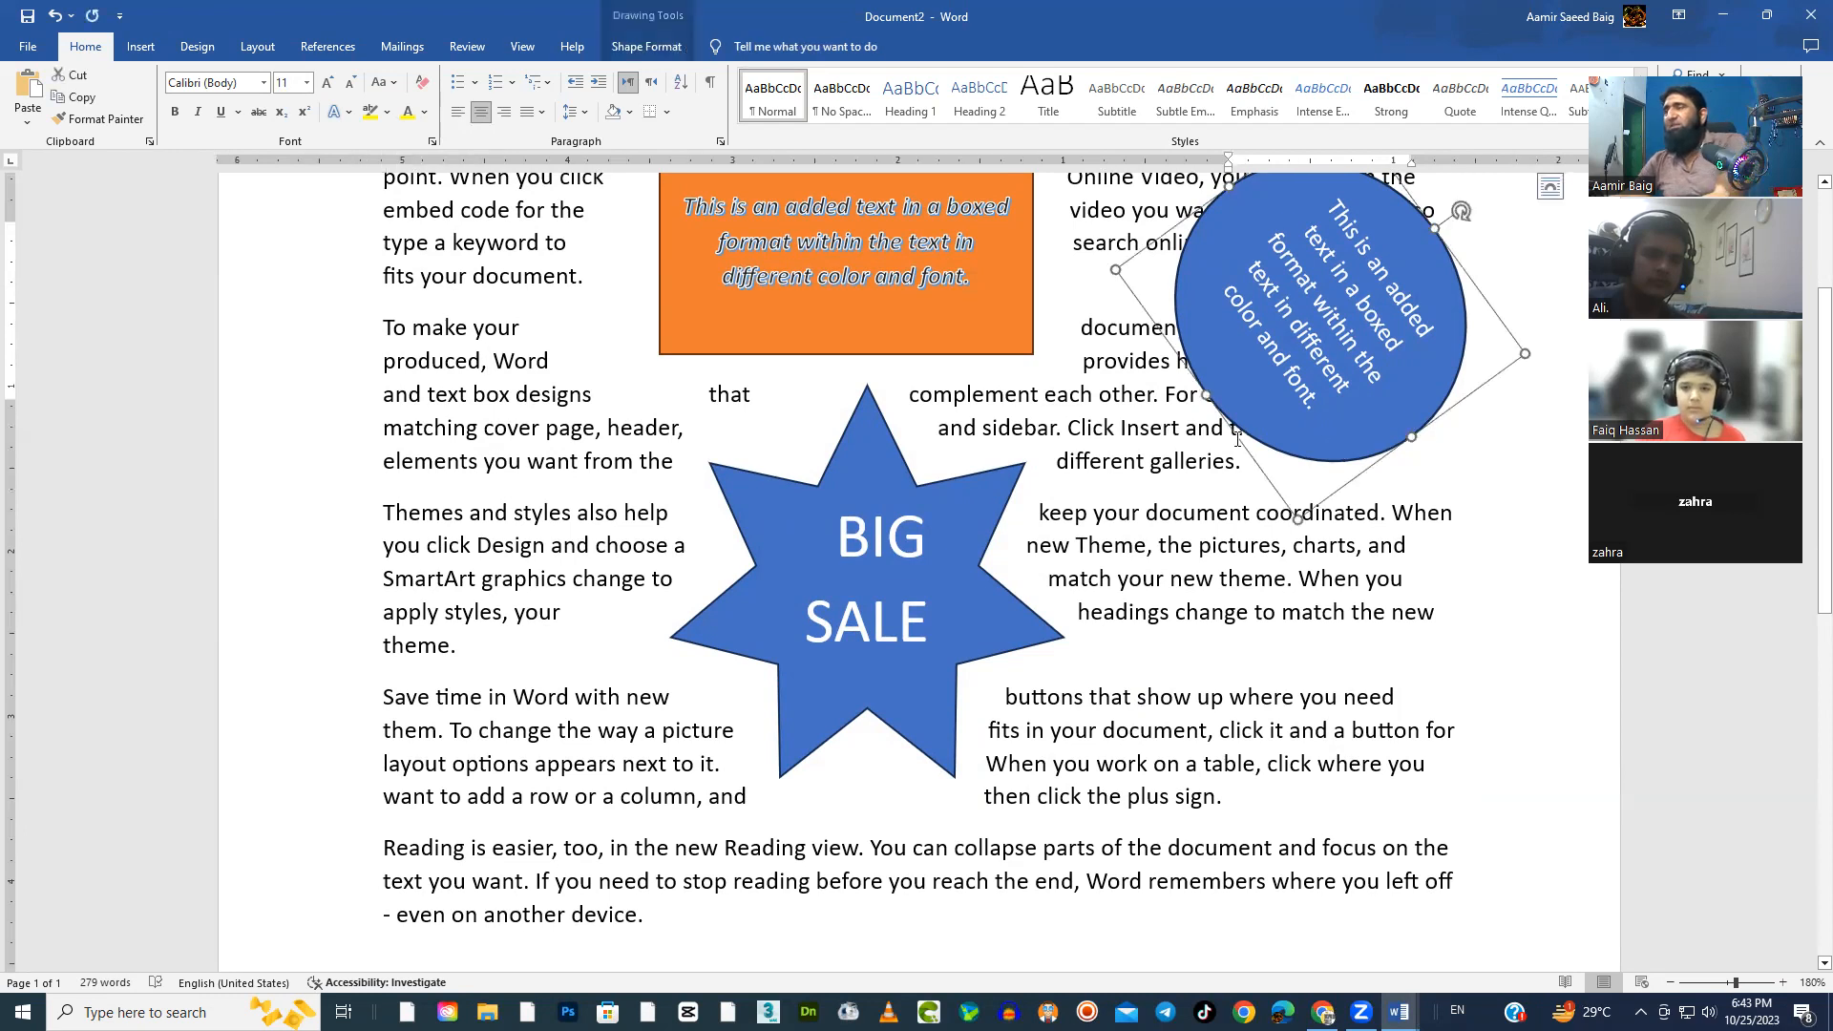
pyautogui.press('Delete')
pyautogui.click(988, 355)
pyautogui.press('Delete')
# Move the BIG SALE star to the page's left margin, beside the first three paragraphs
pyautogui.moveTo(1023, 583); pyautogui.dragTo(1016, 488)
pyautogui.scroll(3, 1156, 721)
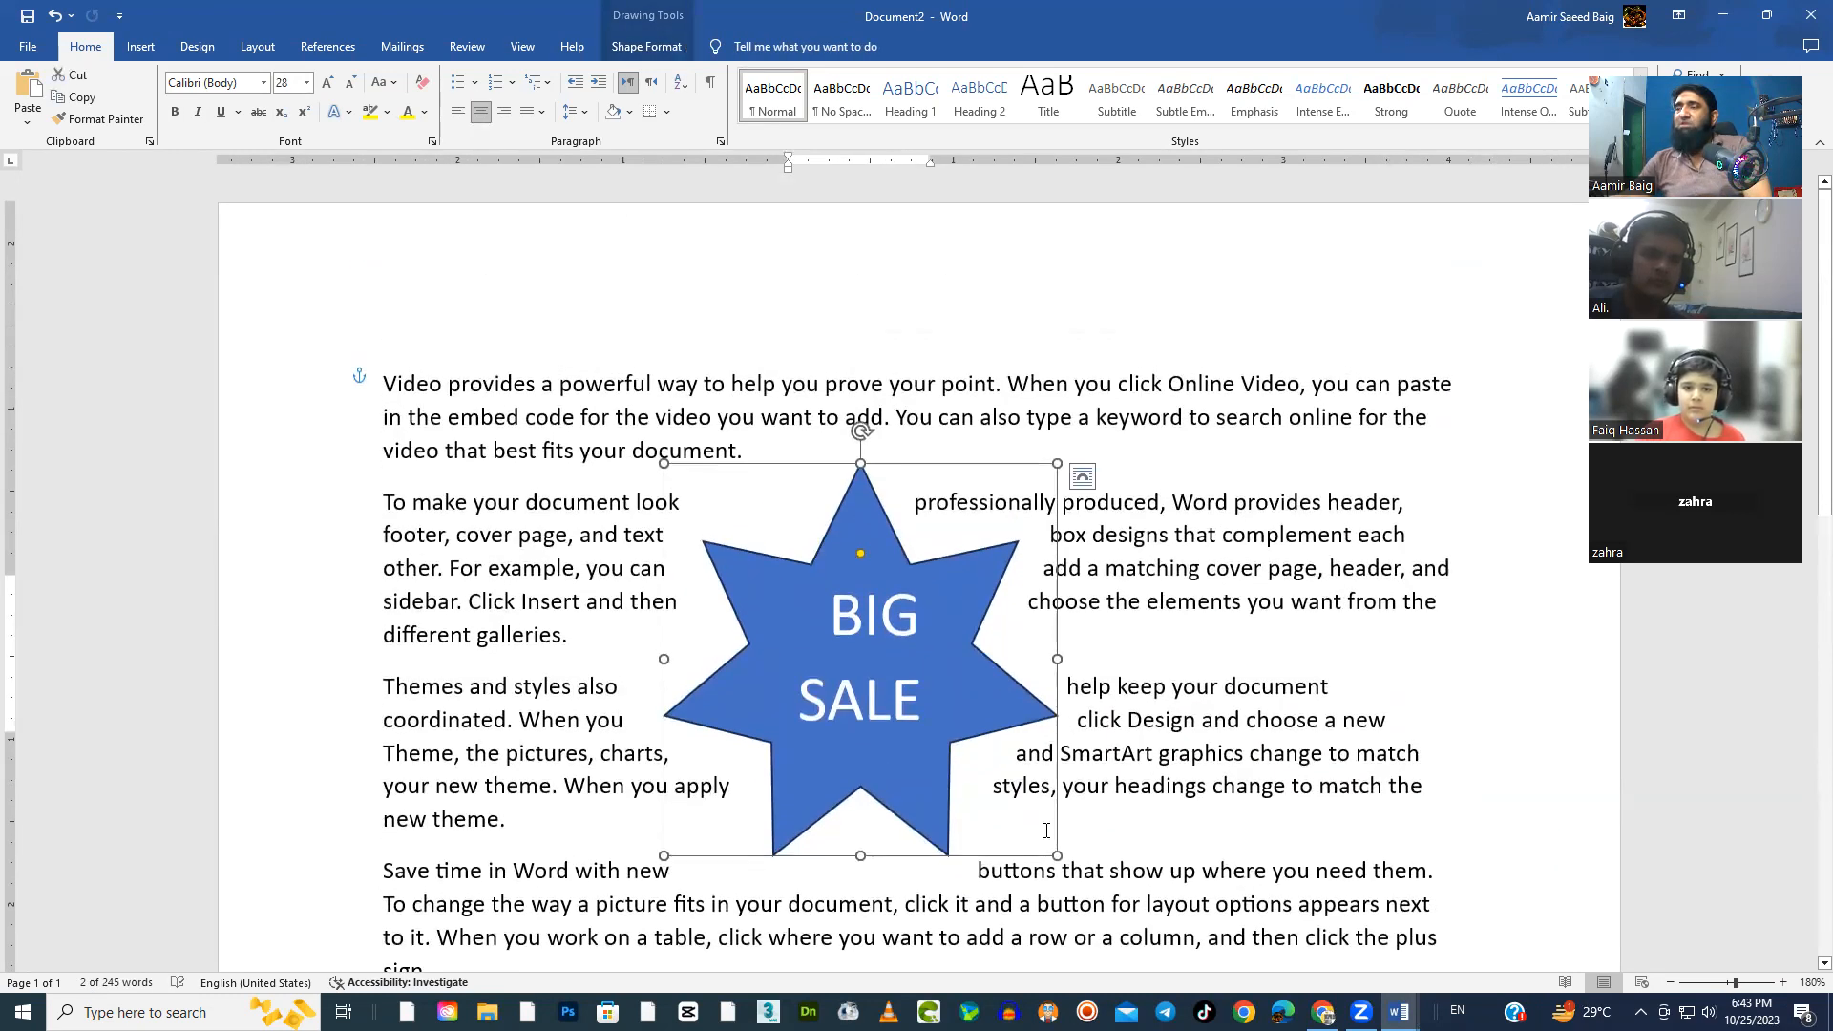
pyautogui.moveTo(993, 701); pyautogui.dragTo(616, 608)
pyautogui.moveTo(619, 409); pyautogui.dragTo(613, 411)
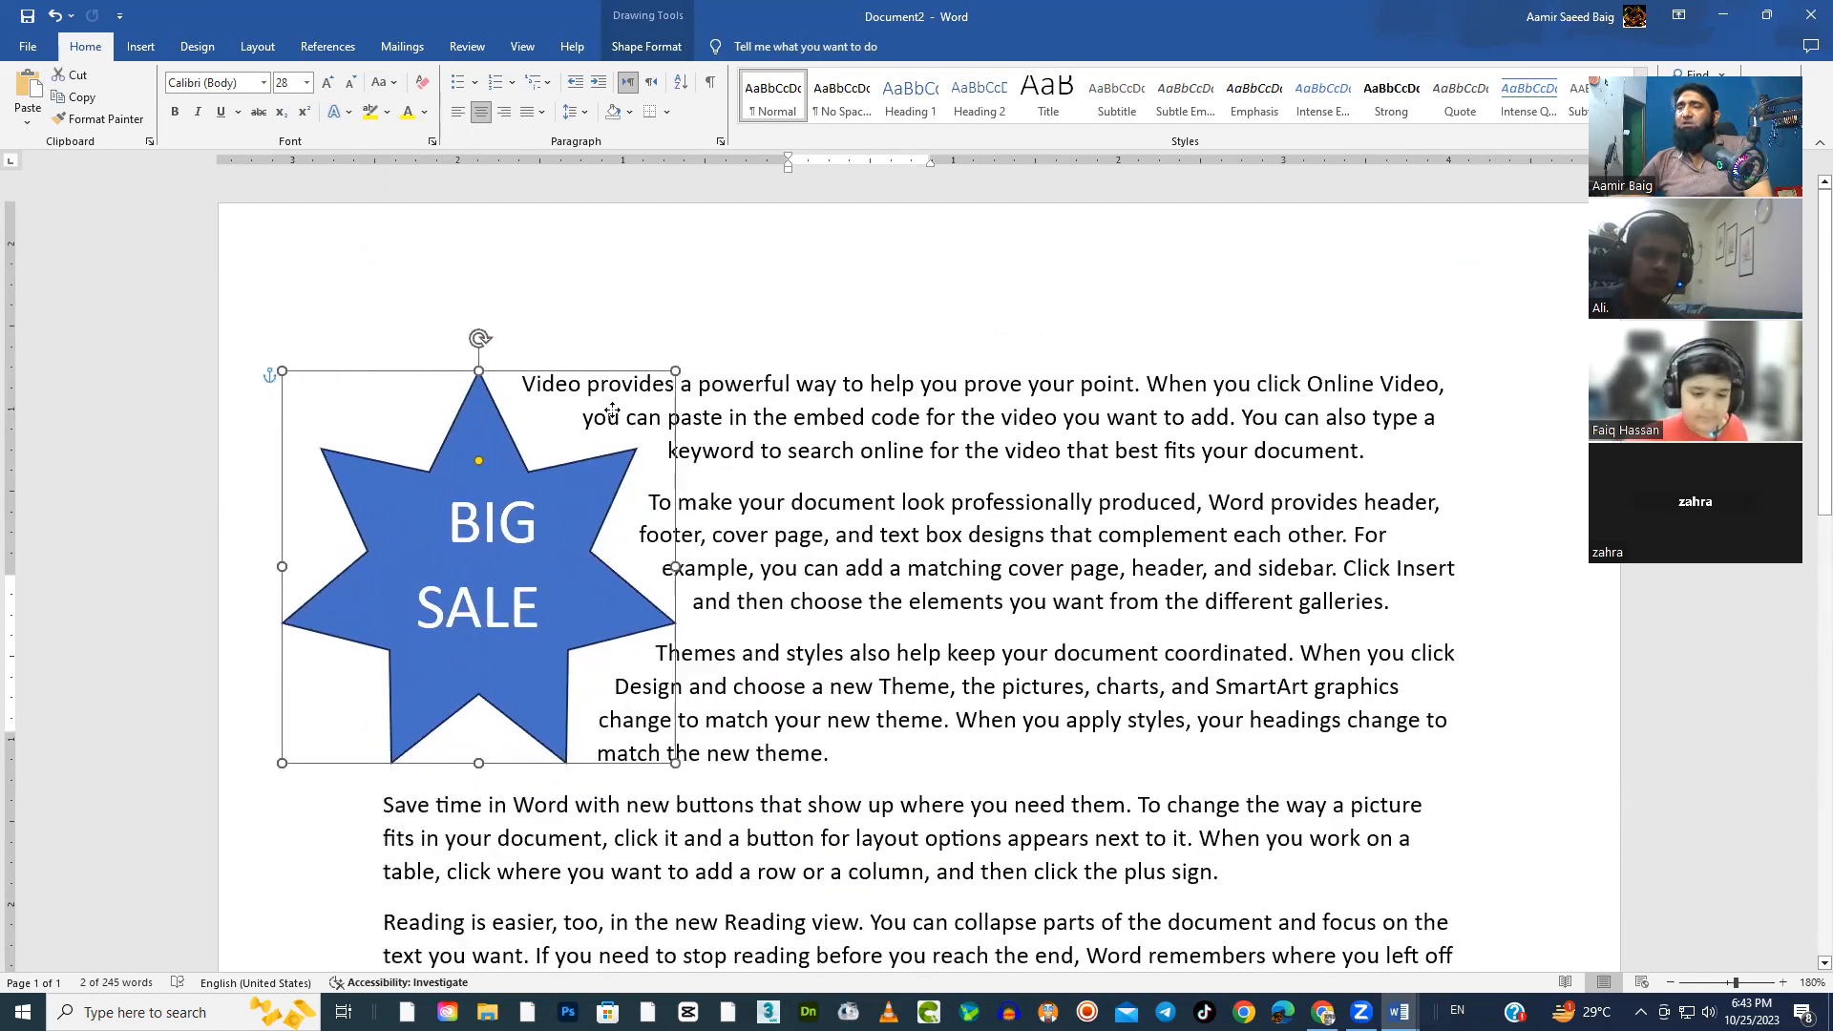
pyautogui.moveTo(667, 622); pyautogui.dragTo(667, 620)
pyautogui.scroll(-1, 990, 794)
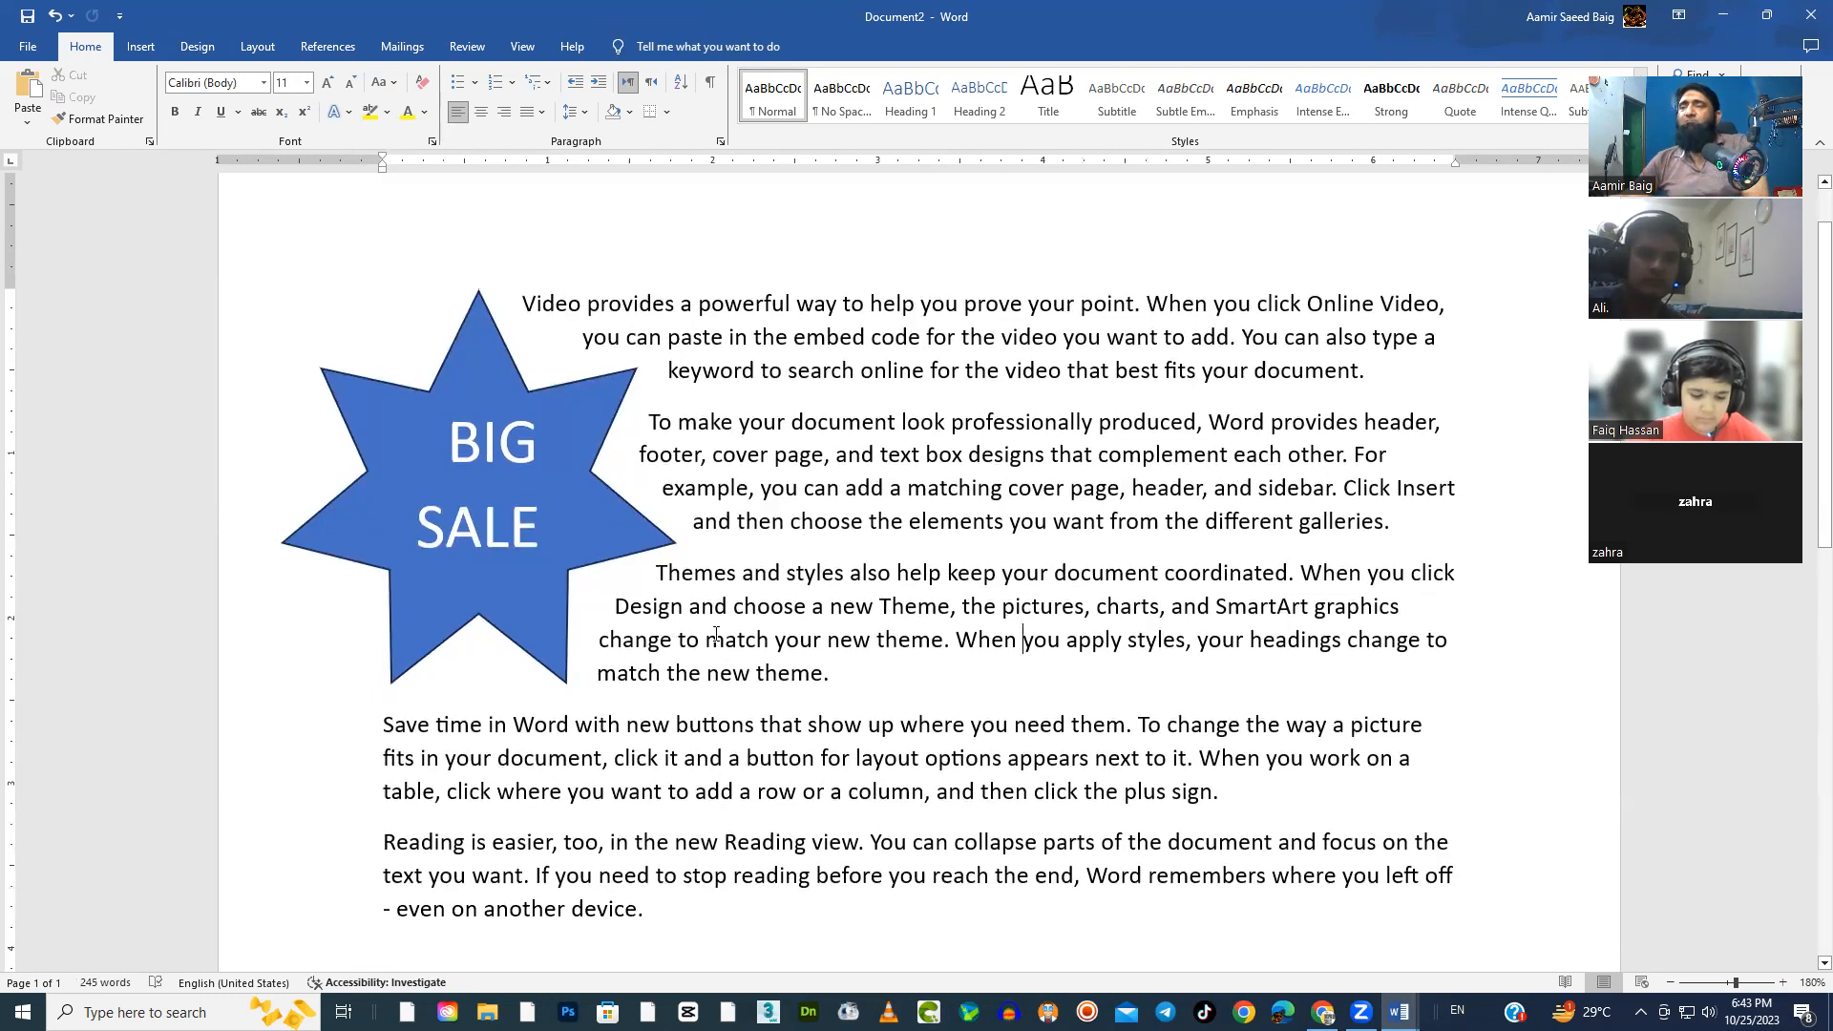
# Search Bing's online pictures for MOBILE PHONE
pyautogui.scroll(-2, 1092, 781)
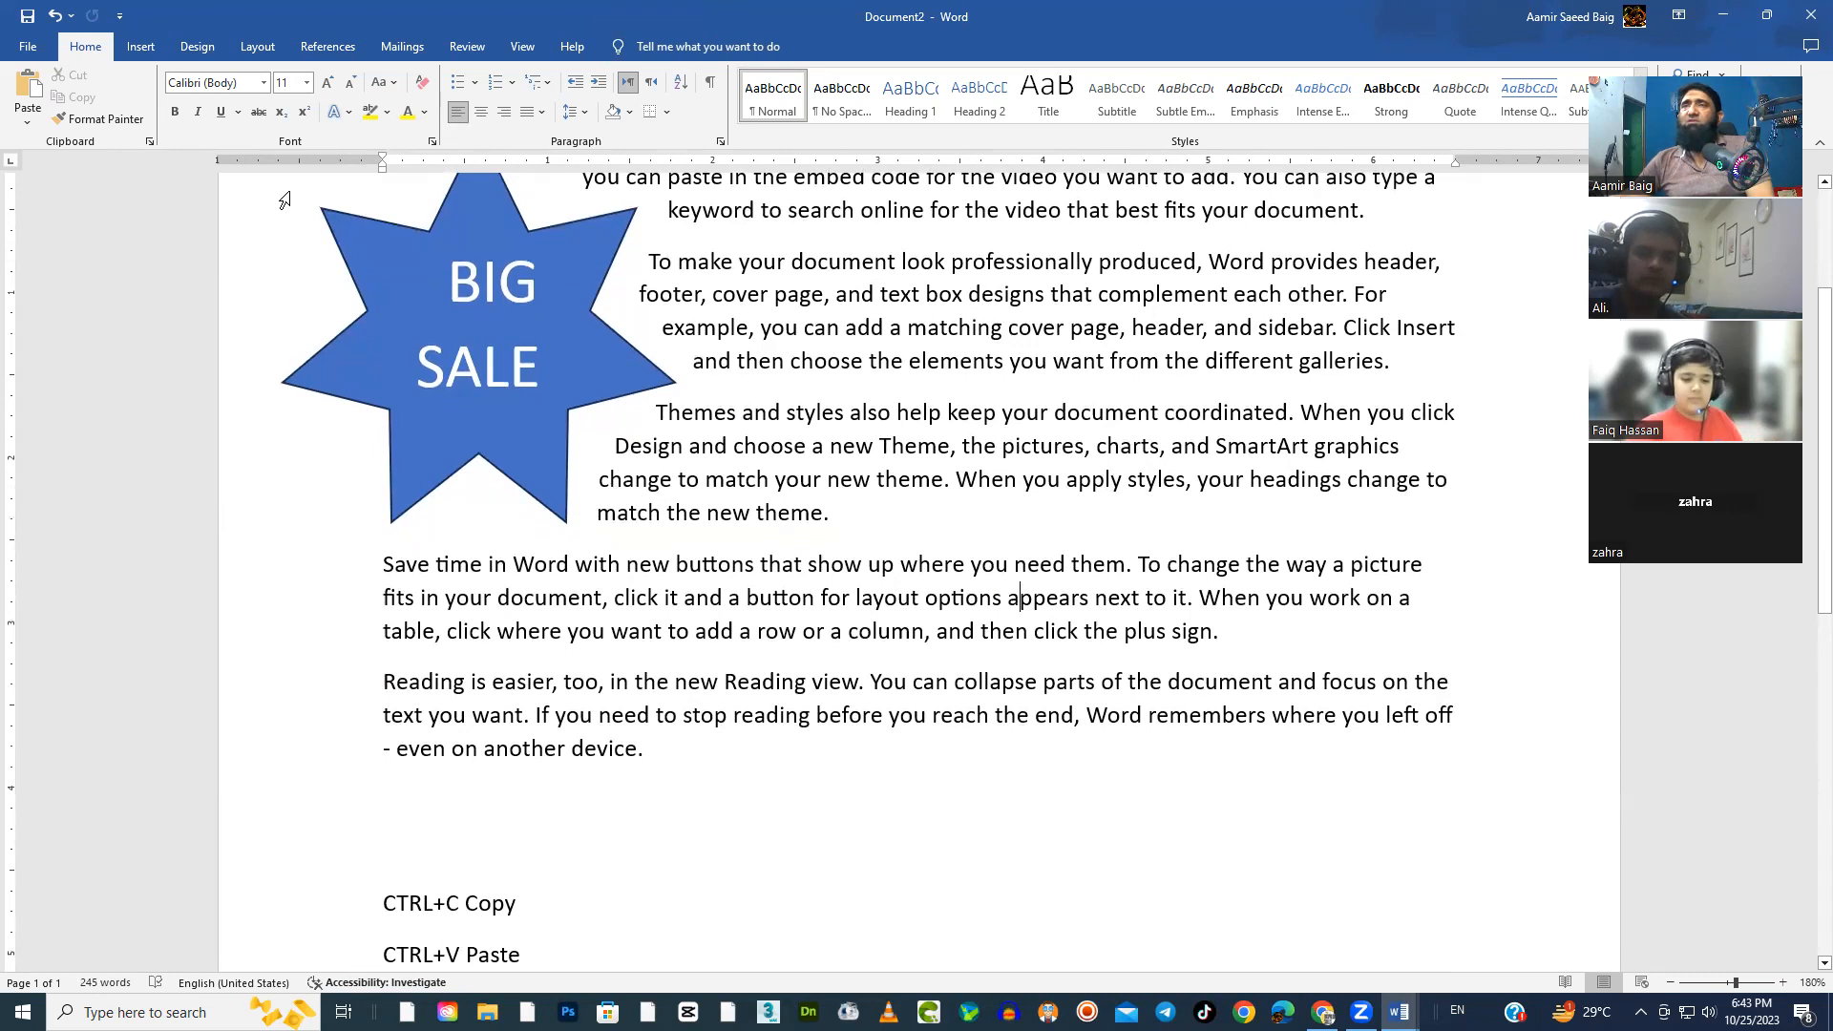
pyautogui.click(151, 50)
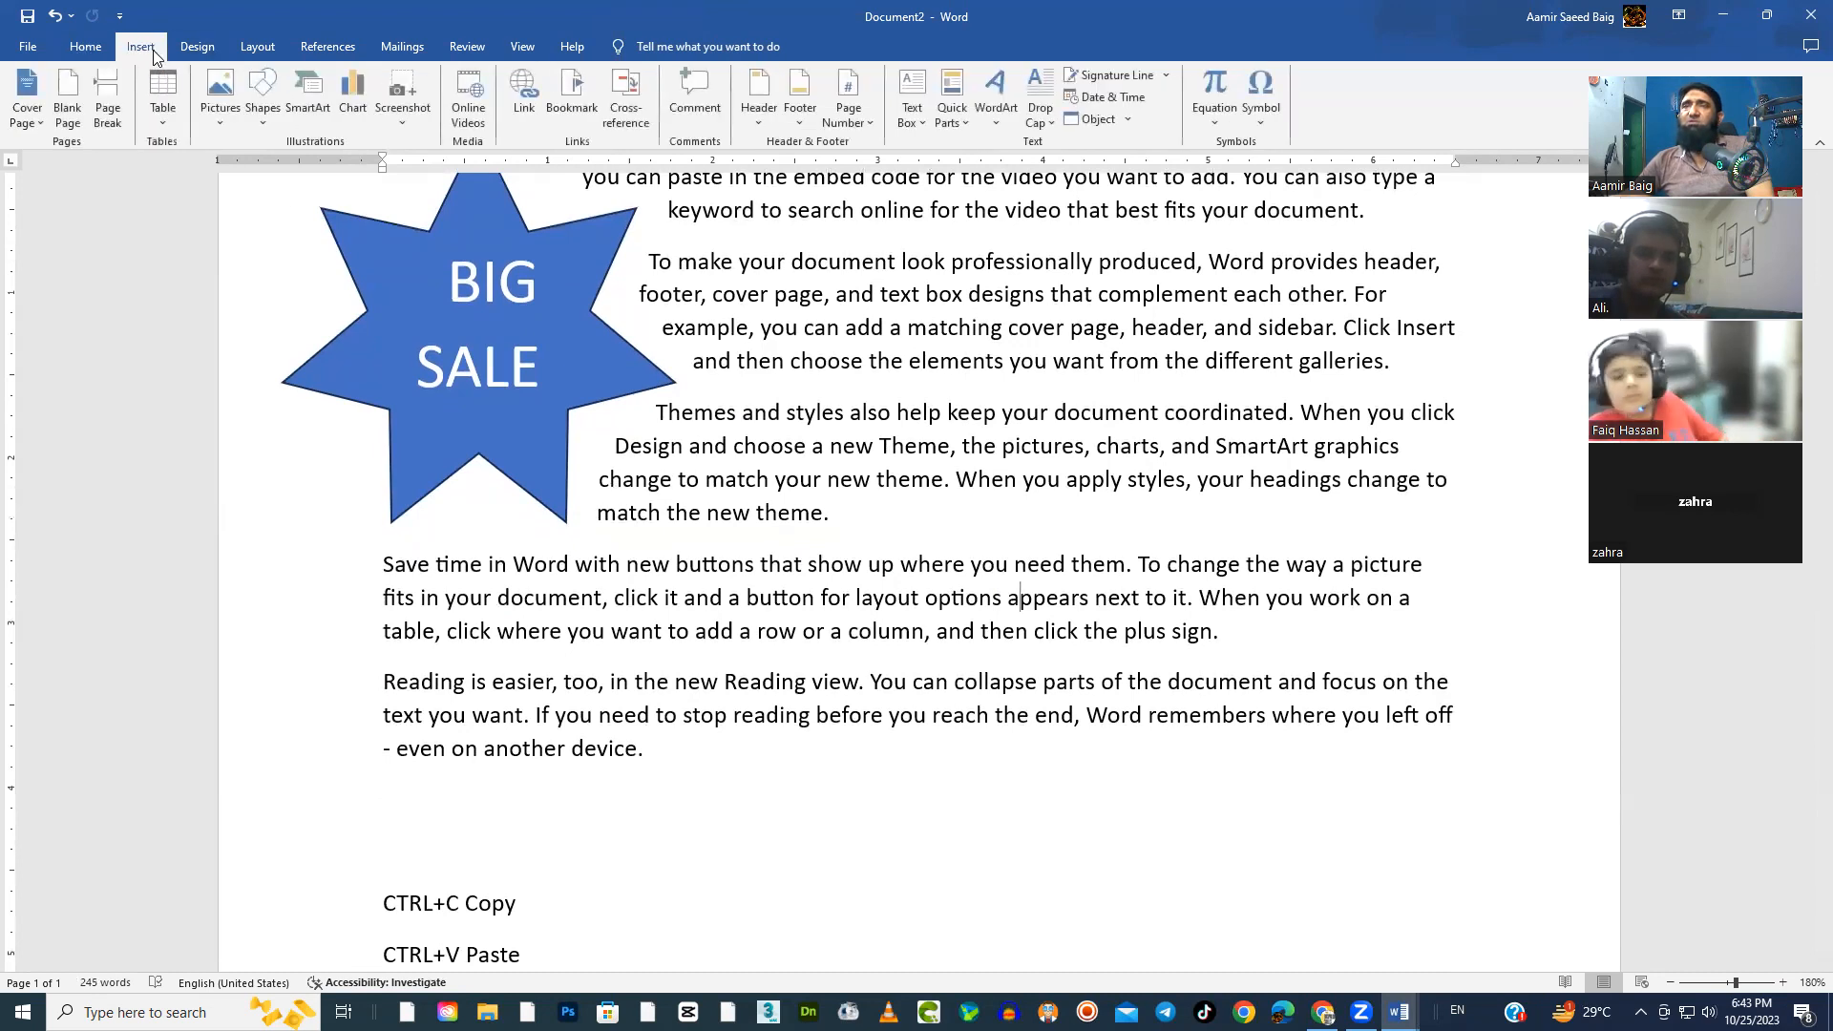
pyautogui.click(225, 123)
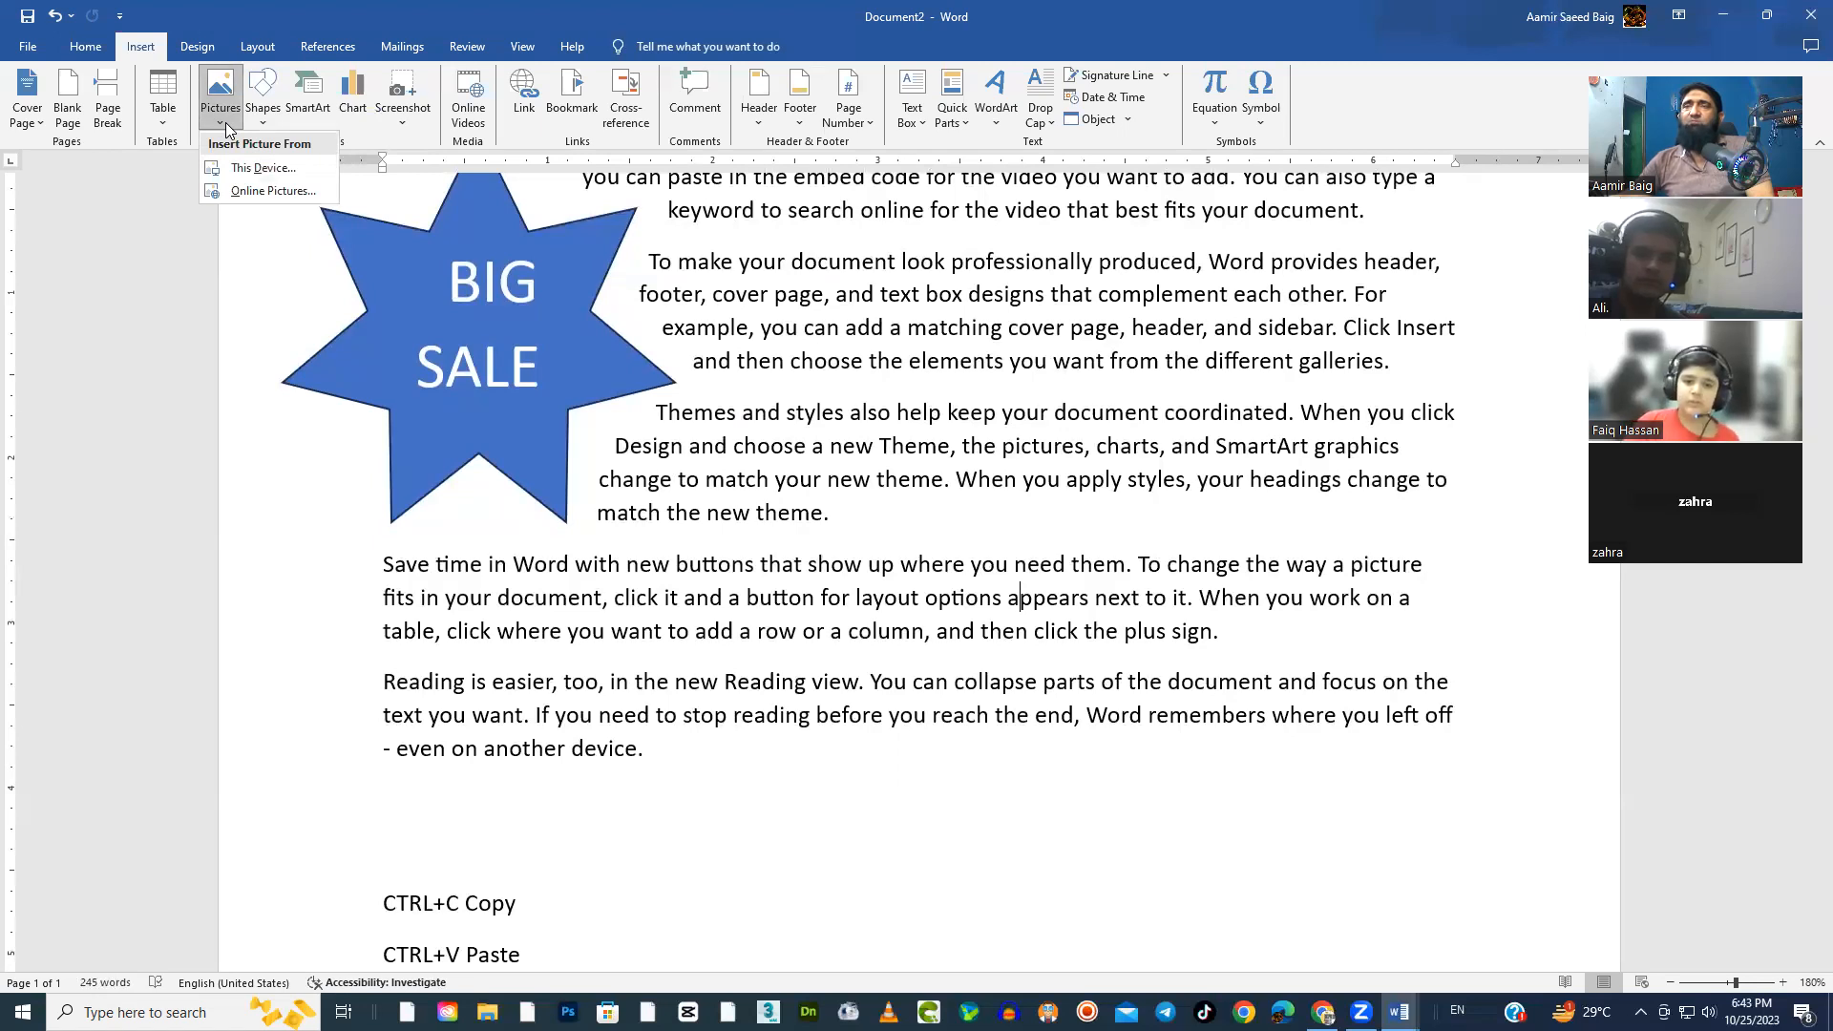
pyautogui.click(229, 189)
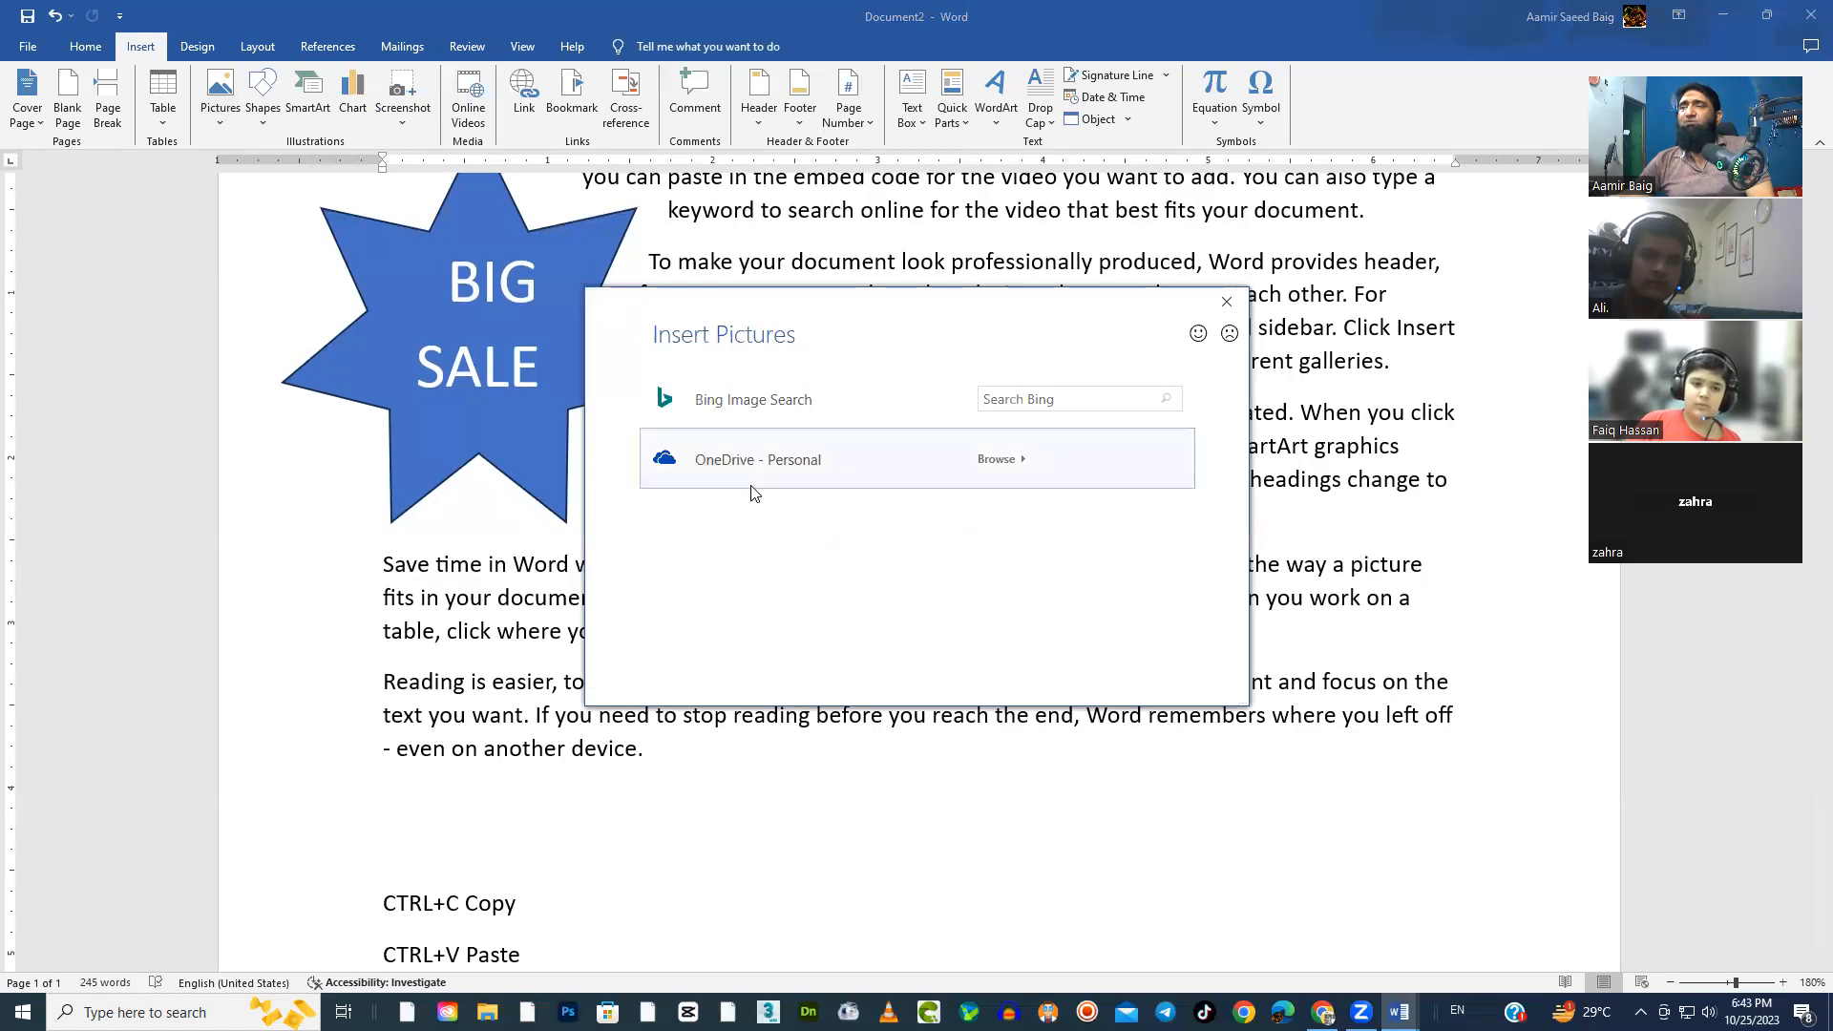
pyautogui.click(1089, 405)
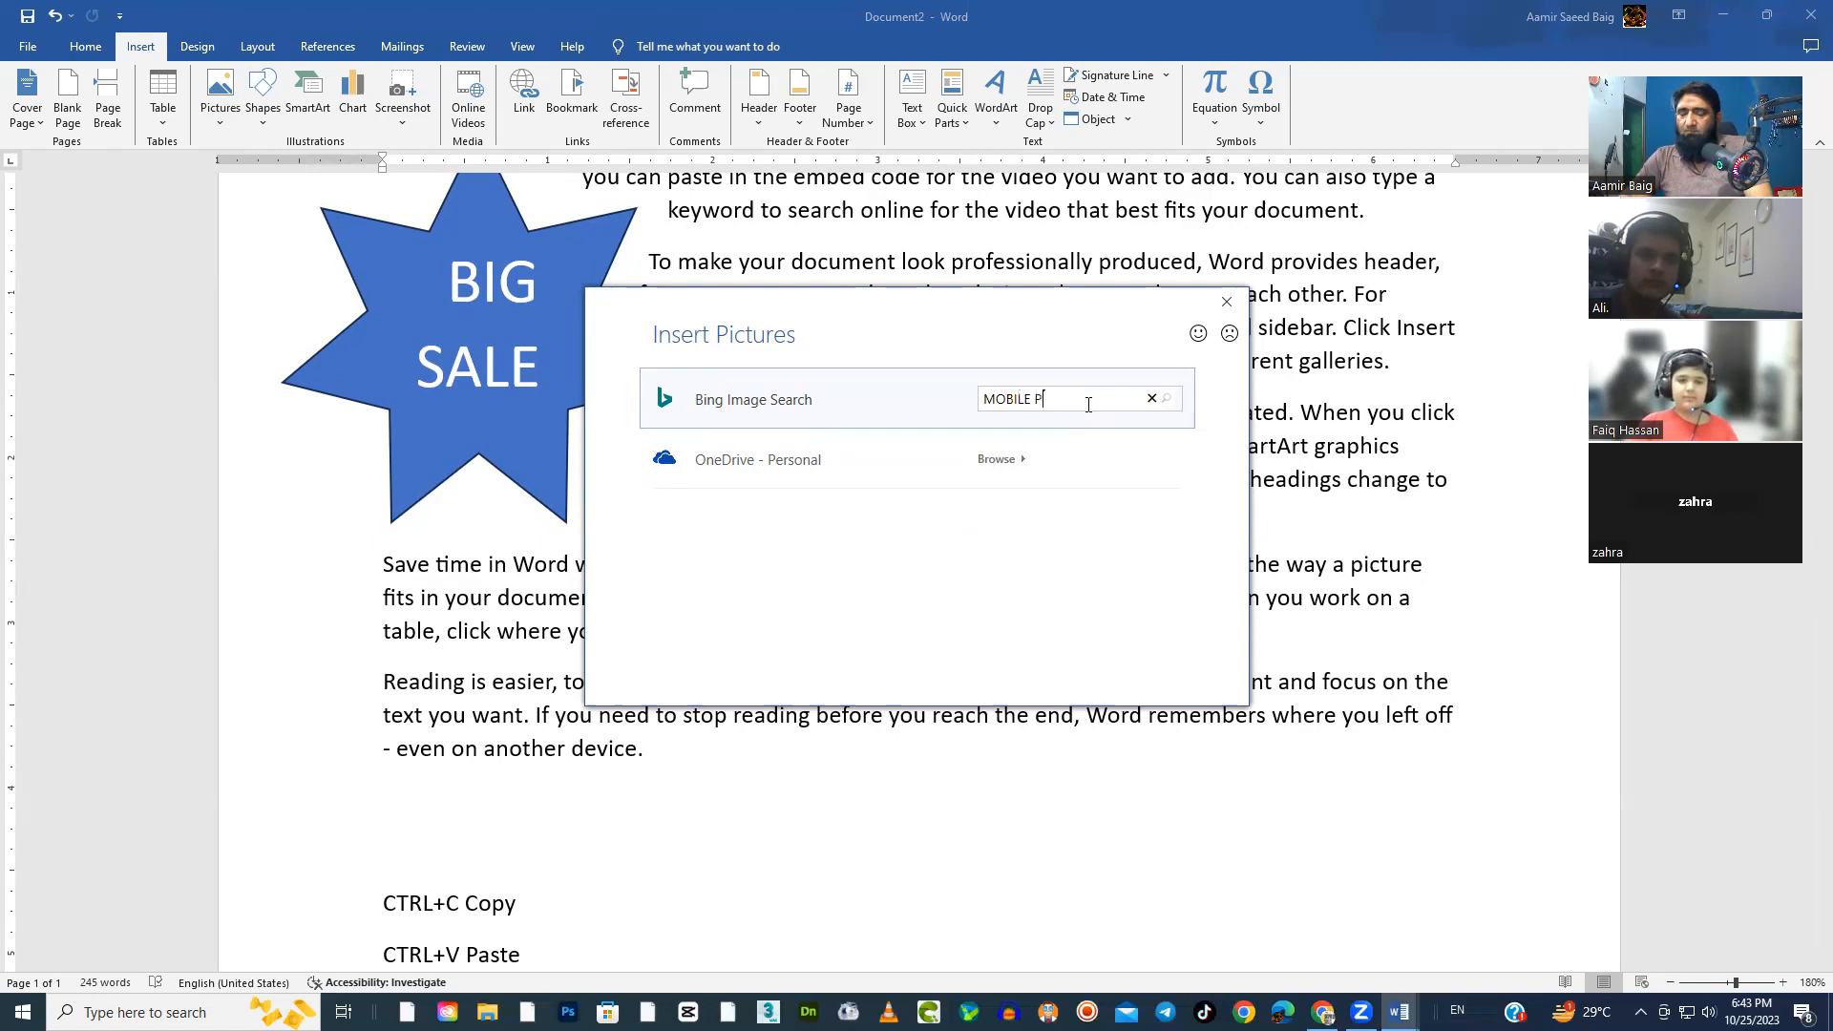
pyautogui.write('E')
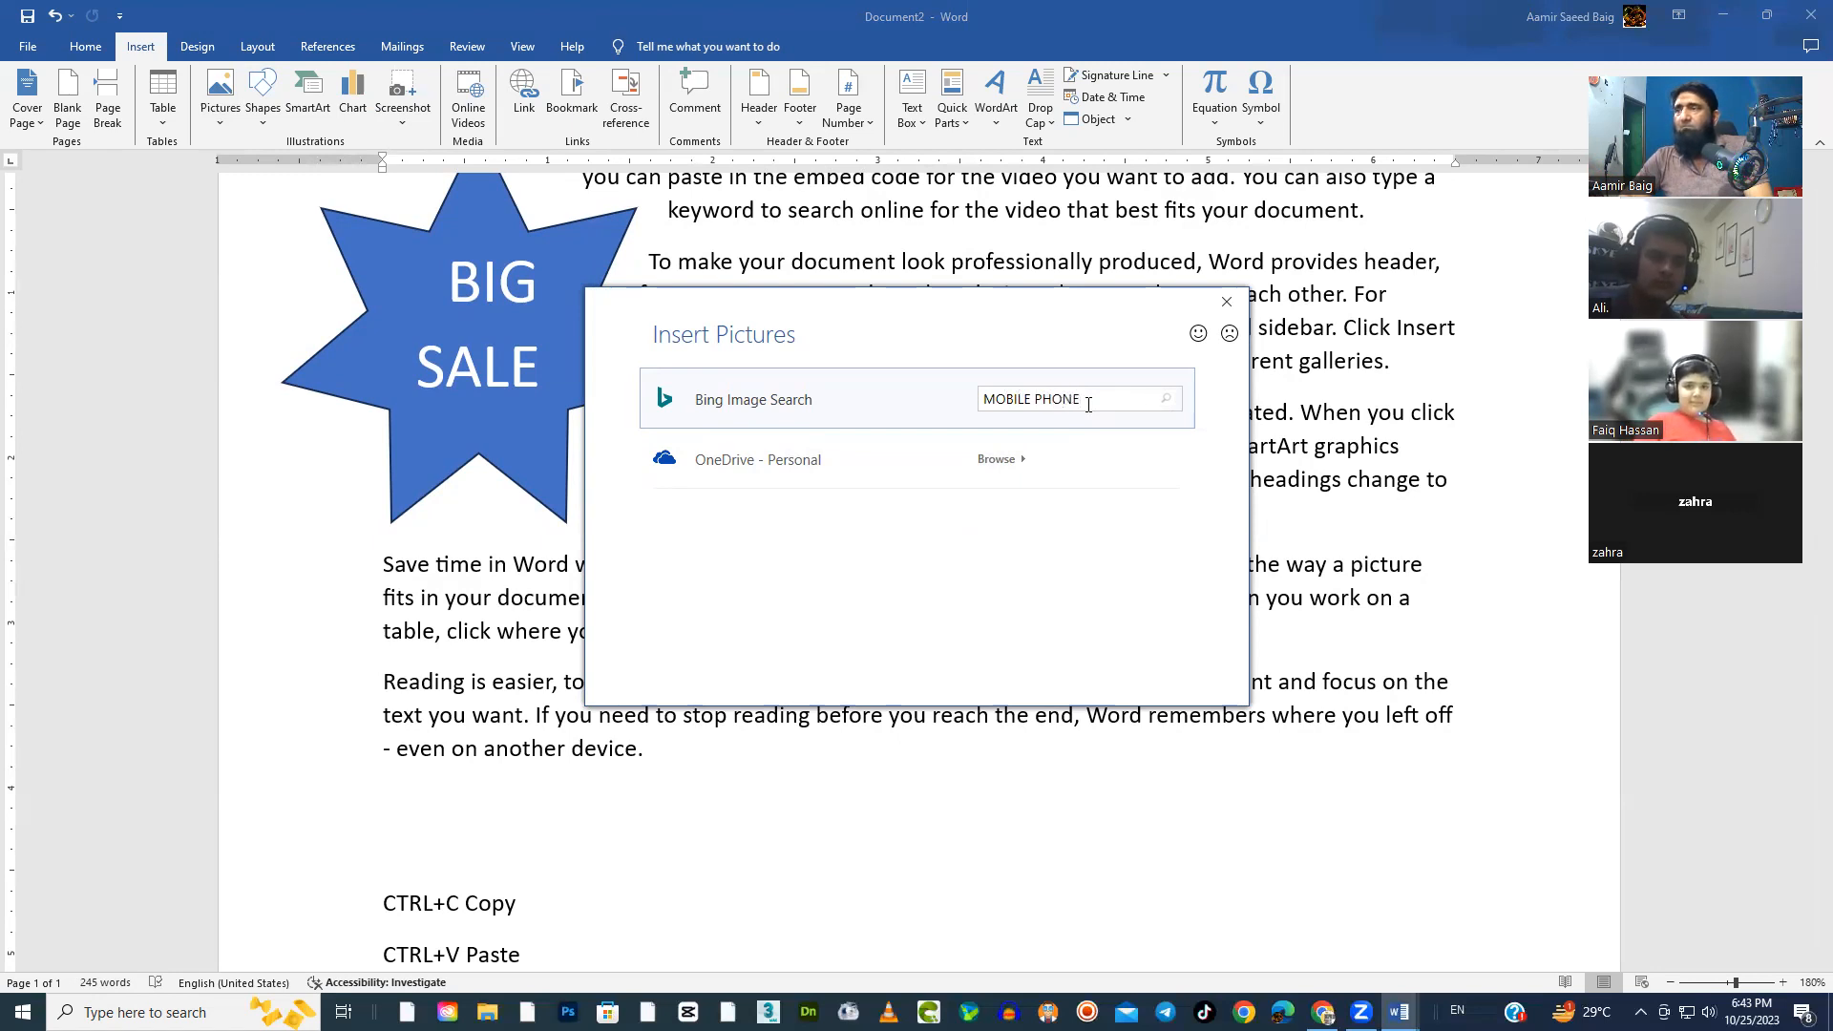
pyautogui.press('Return')
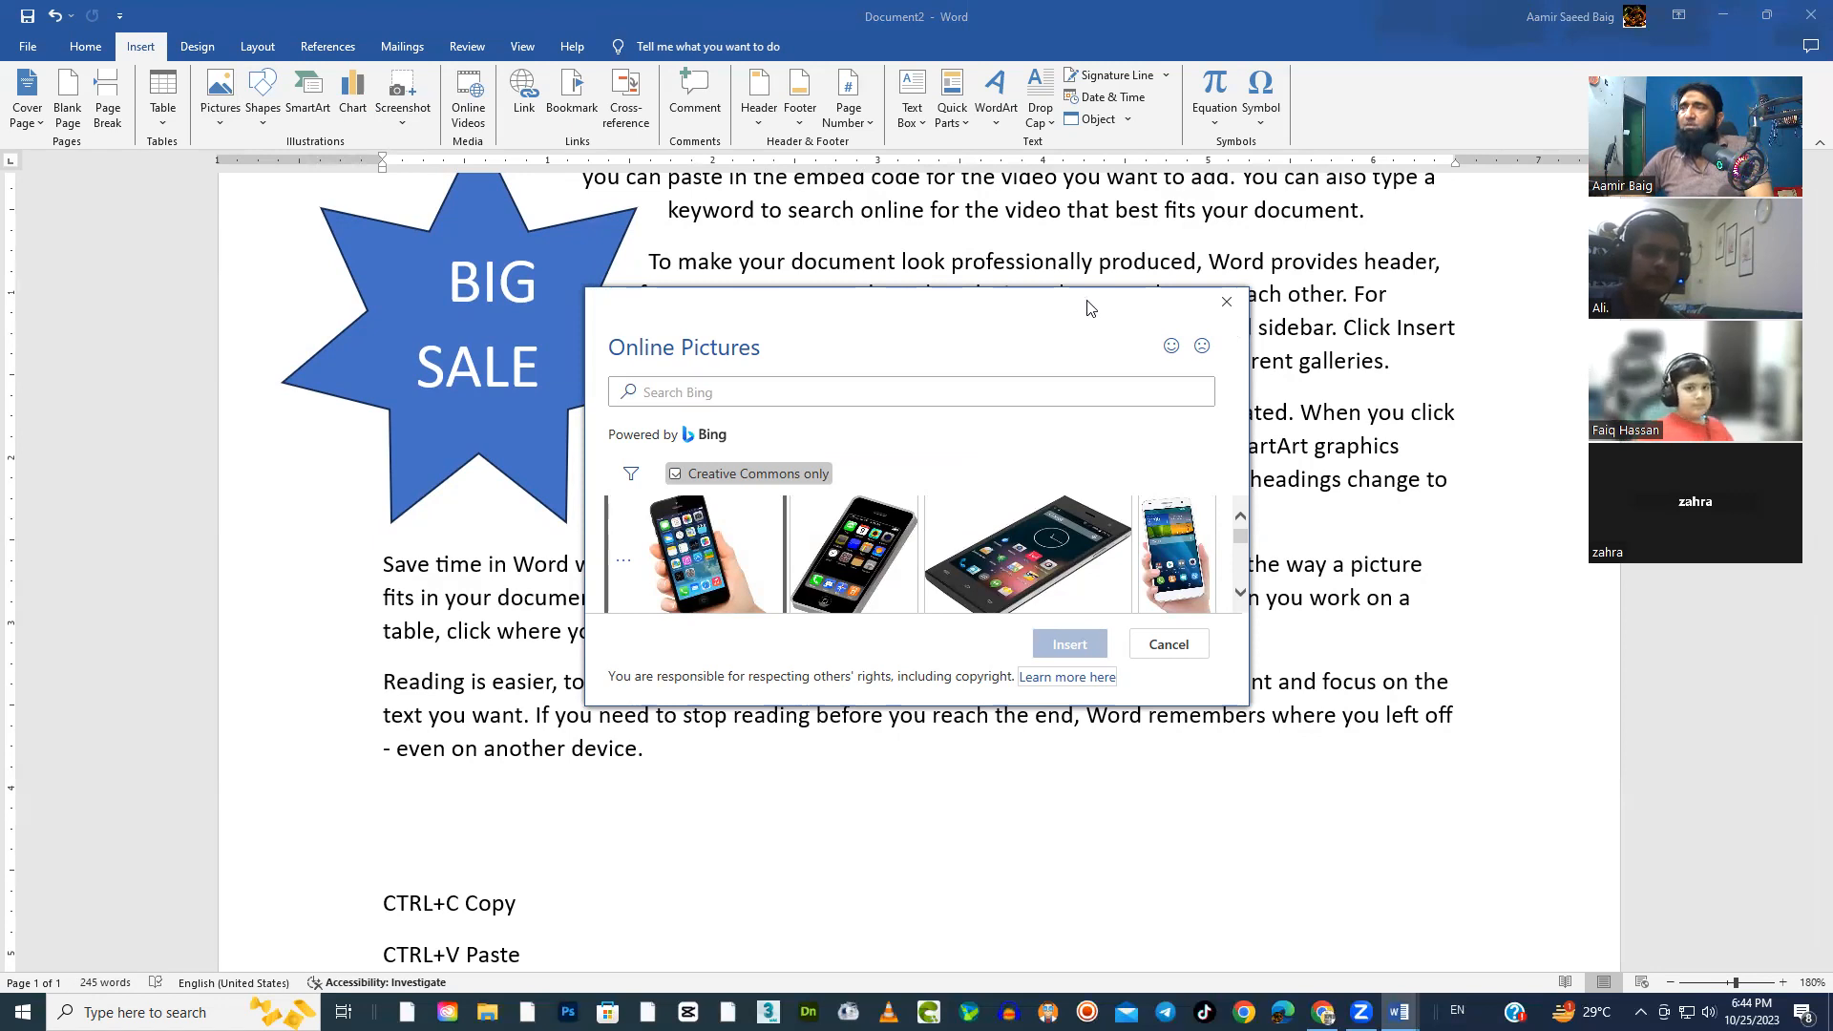
# Insert the search result showing a black smartphone lying at an angle into the fourth paragraph
pyautogui.moveTo(1090, 307); pyautogui.dragTo(1142, 292)
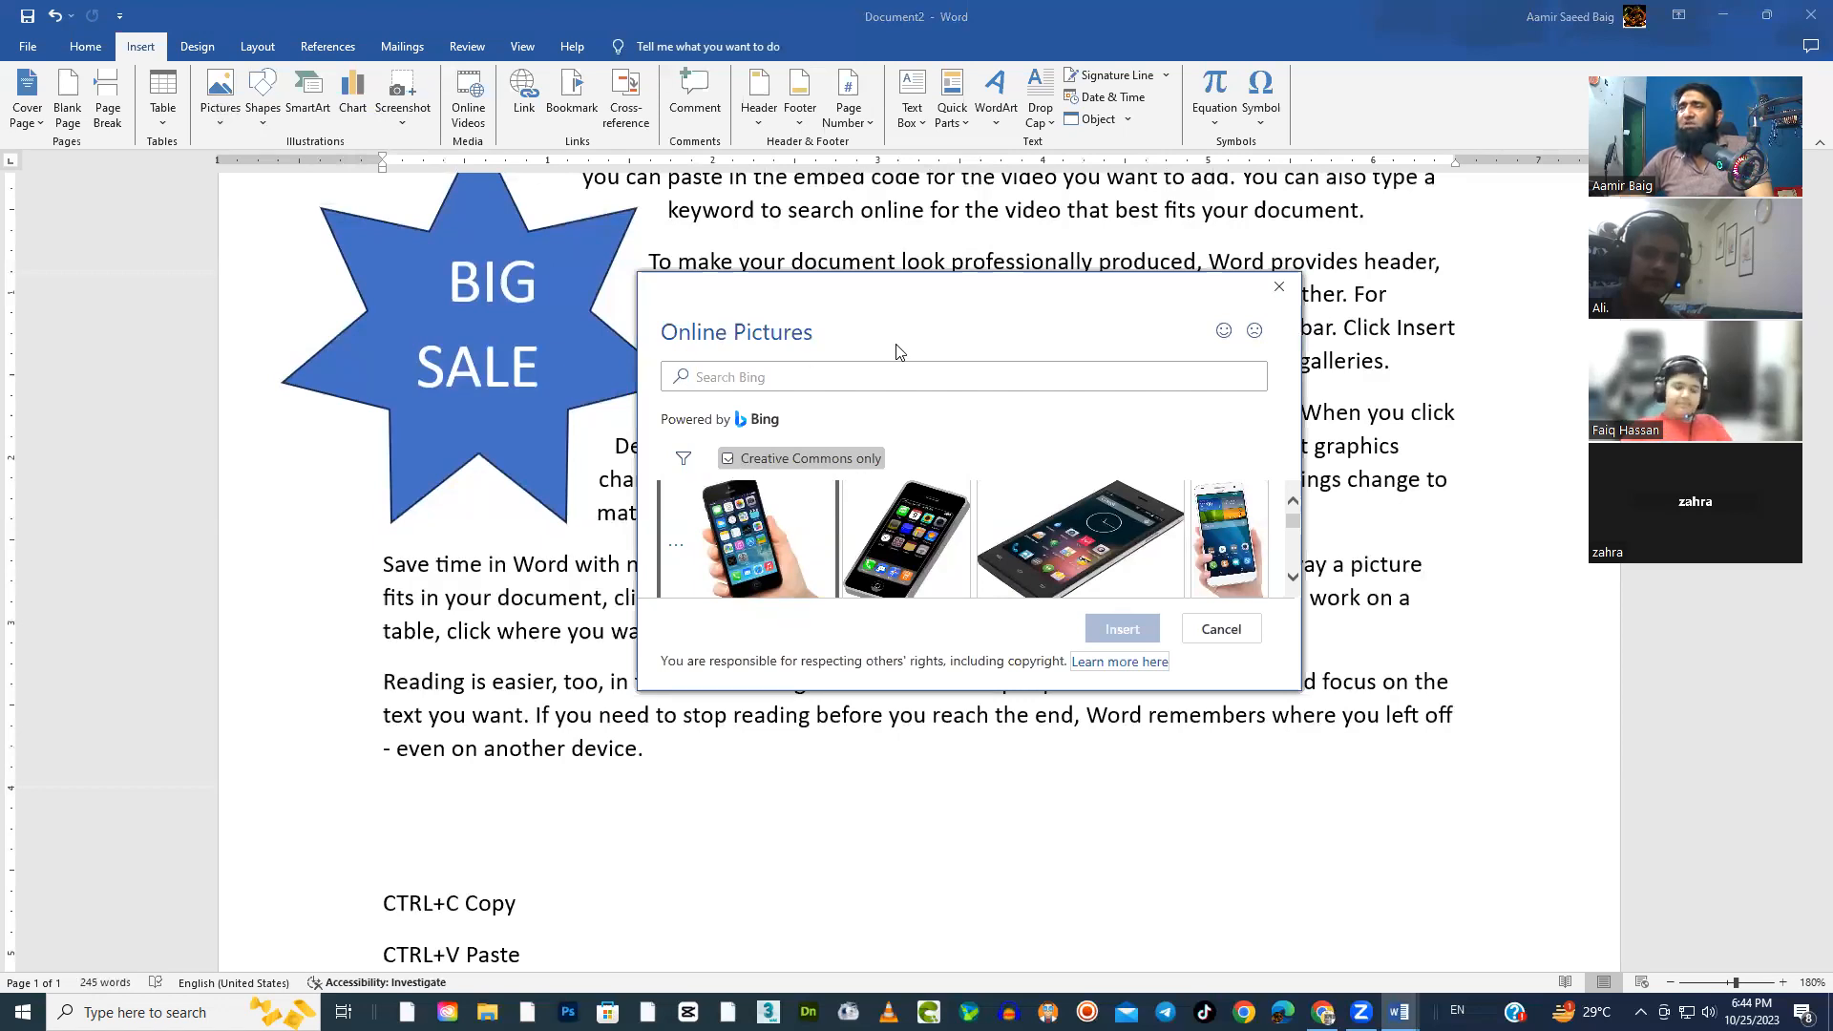
pyautogui.scroll(-1, 1039, 524)
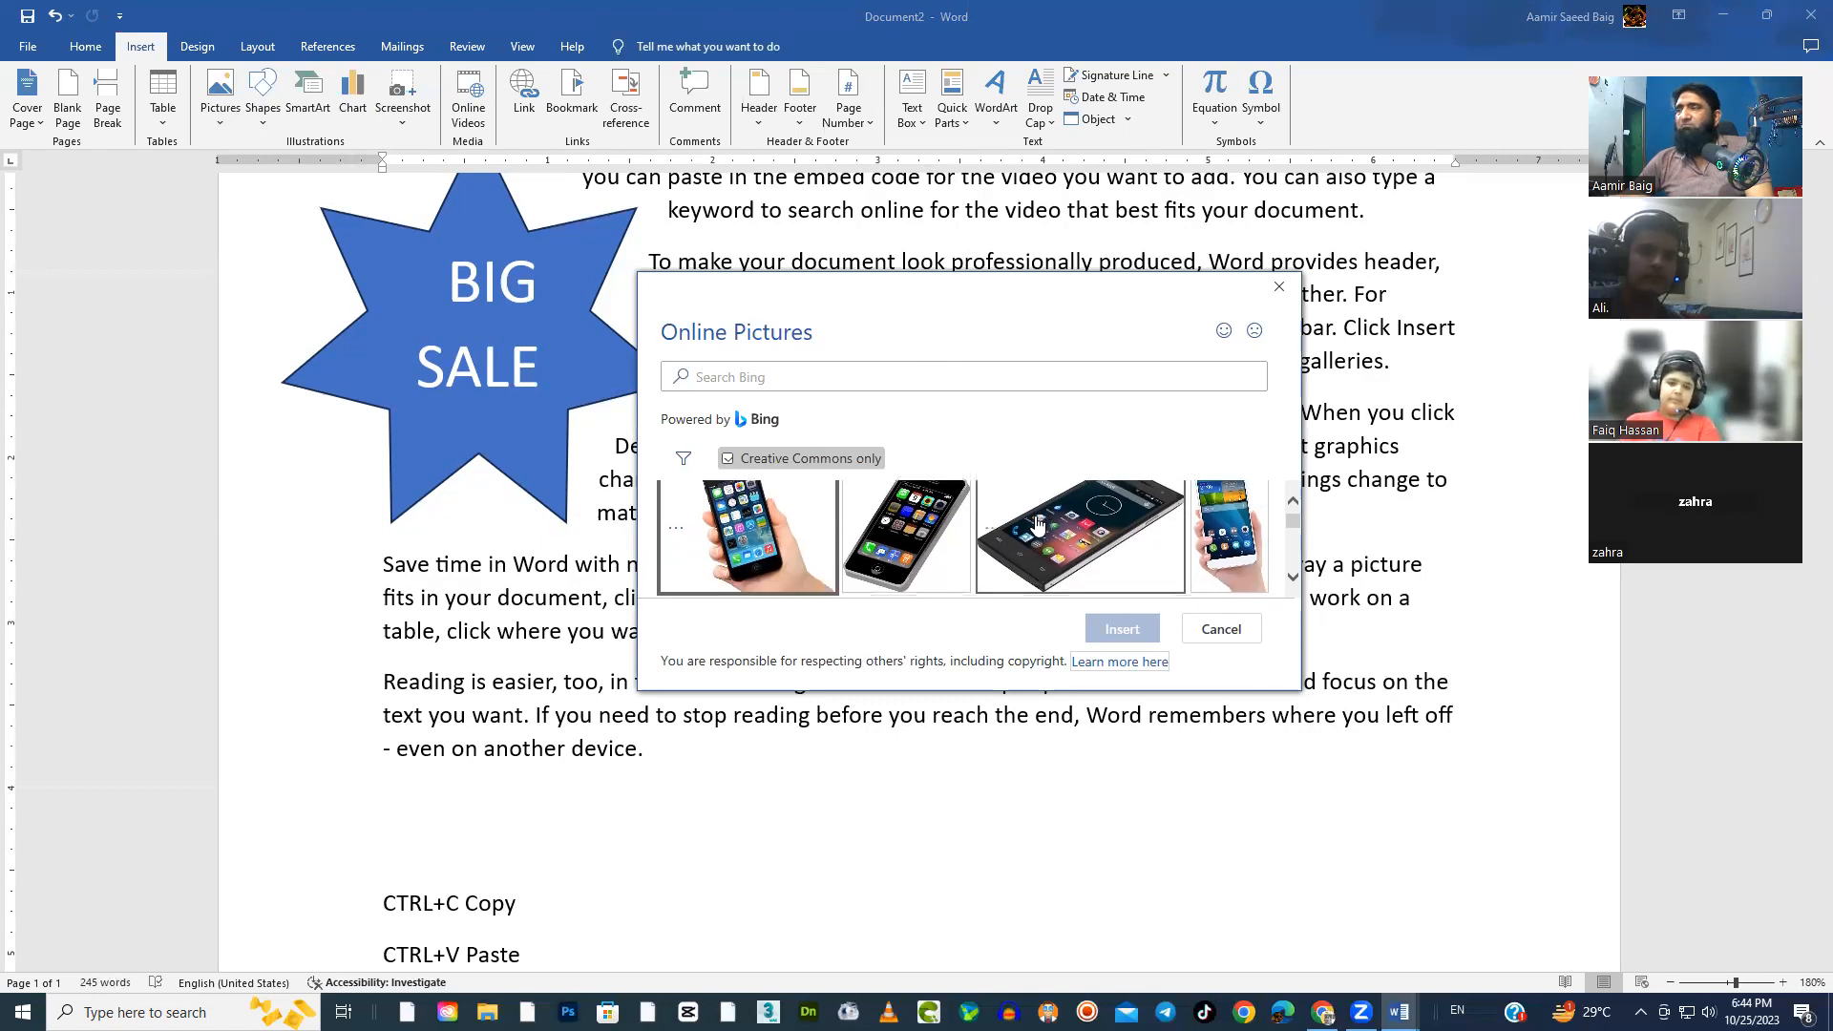
pyautogui.click(1090, 548)
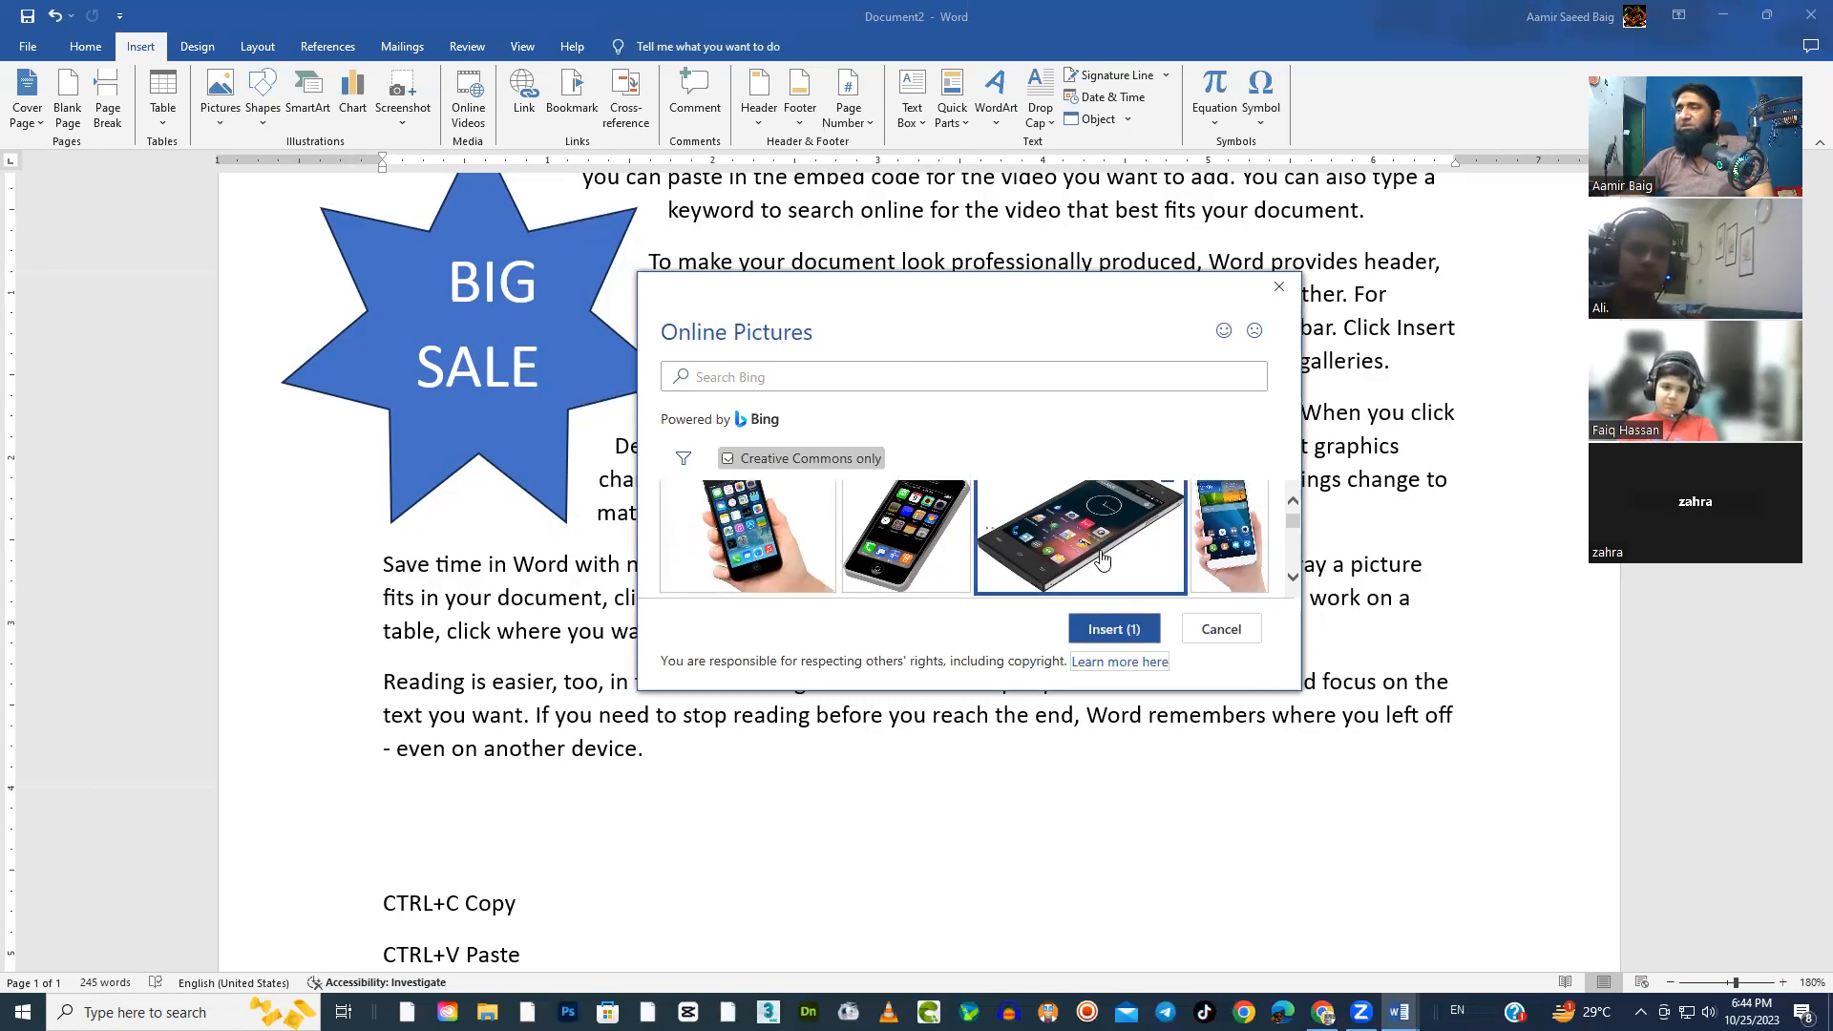
pyautogui.click(1113, 630)
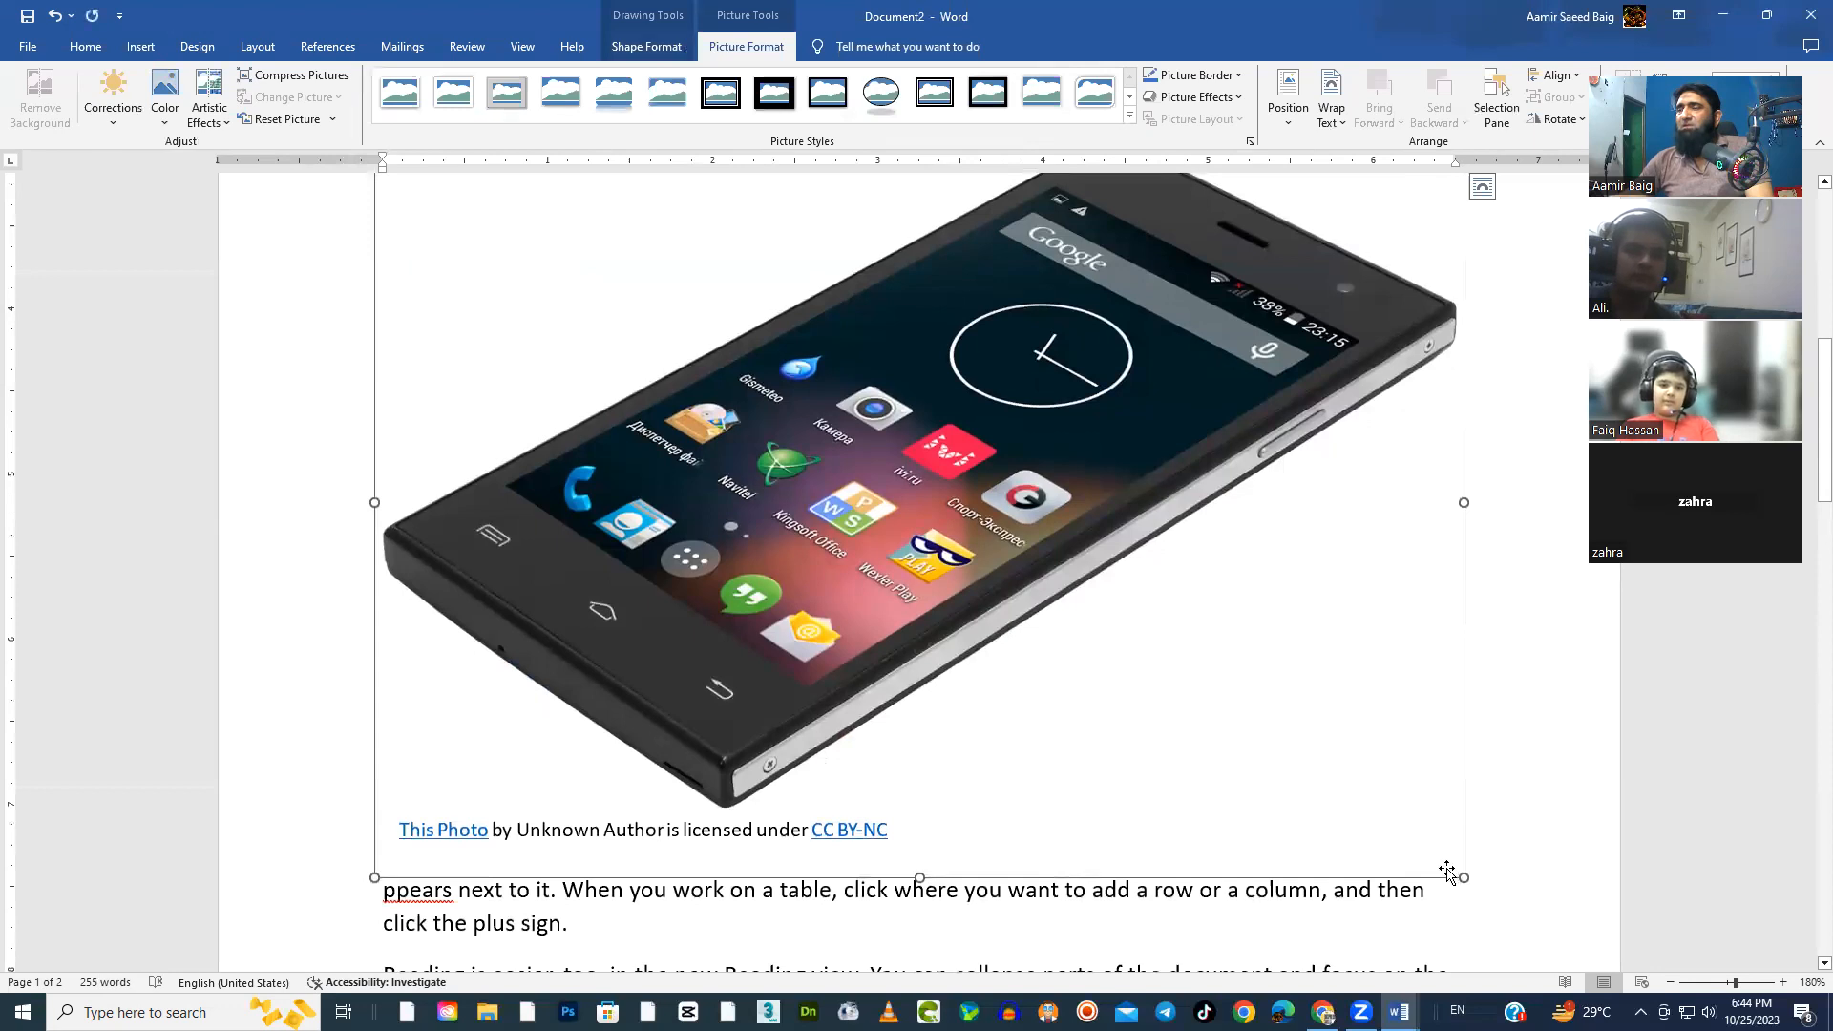
pyautogui.moveTo(1464, 877); pyautogui.dragTo(1014, 616)
pyautogui.click(953, 599)
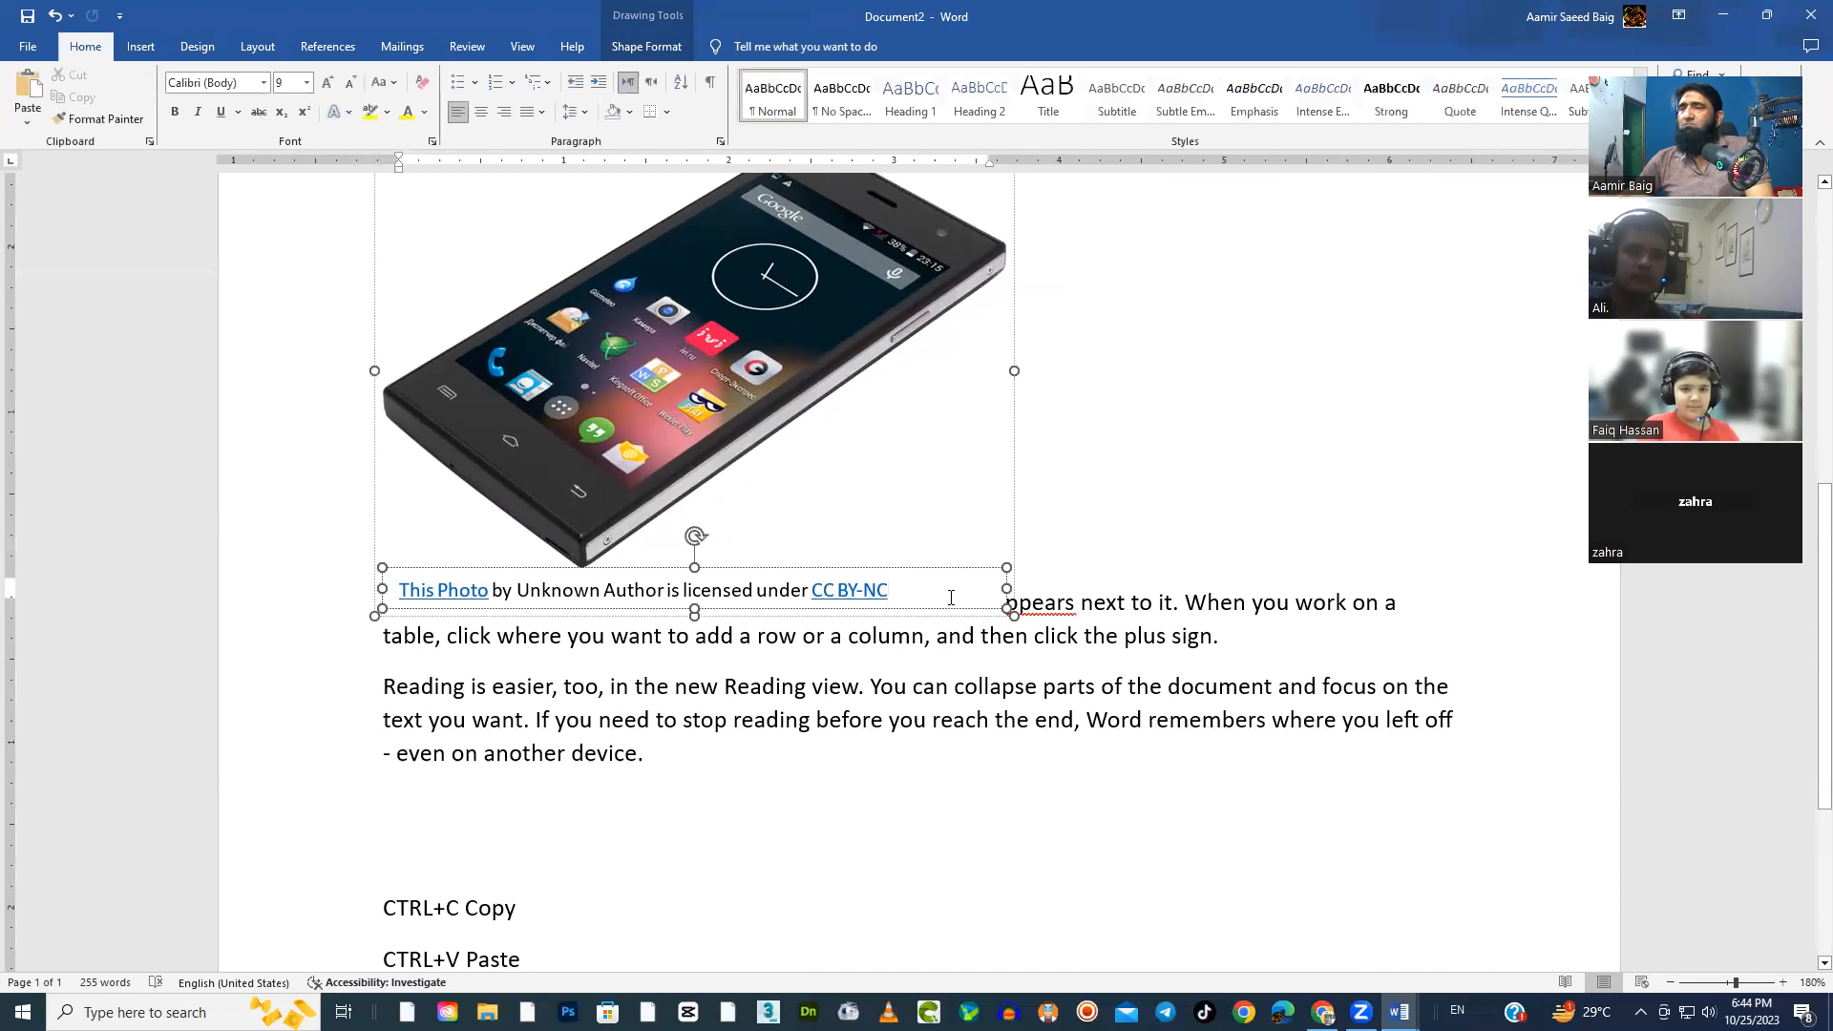
pyautogui.press('BackSpace')
pyautogui.press('BackSpace')
pyautogui.press('BackSpace')
pyautogui.press('BackSpace')
pyautogui.press('BackSpace')
pyautogui.press('BackSpace')
pyautogui.press('BackSpace')
pyautogui.press('BackSpace')
pyautogui.press('BackSpace')
pyautogui.press('BackSpace')
pyautogui.press('BackSpace')
pyautogui.press('BackSpace')
pyautogui.press('BackSpace')
pyautogui.press('BackSpace')
pyautogui.press('BackSpace')
pyautogui.press('BackSpace')
pyautogui.press('BackSpace')
pyautogui.press('BackSpace')
pyautogui.press('BackSpace')
pyautogui.press('BackSpace')
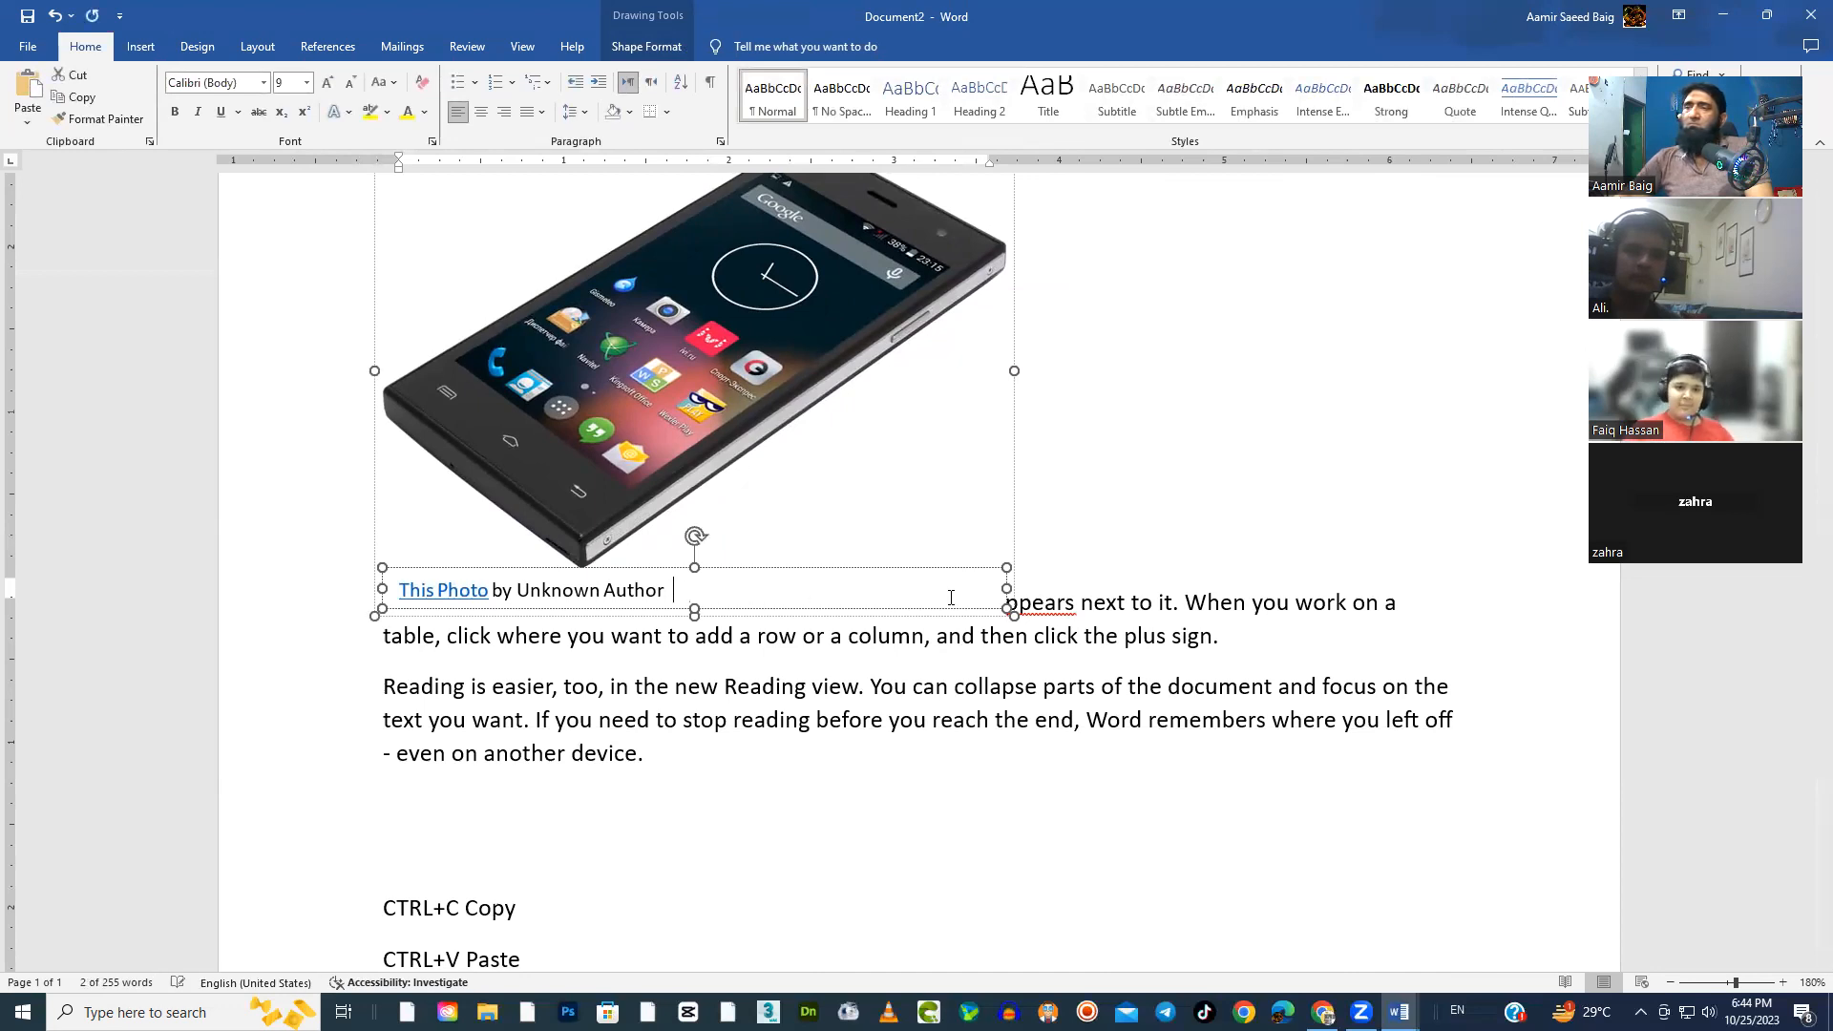
pyautogui.press('BackSpace')
pyautogui.press('BackSpace')
pyautogui.press('BackSpace')
pyautogui.press('BackSpace')
pyautogui.press('BackSpace')
pyautogui.press('BackSpace')
pyautogui.press('BackSpace')
pyautogui.press('BackSpace')
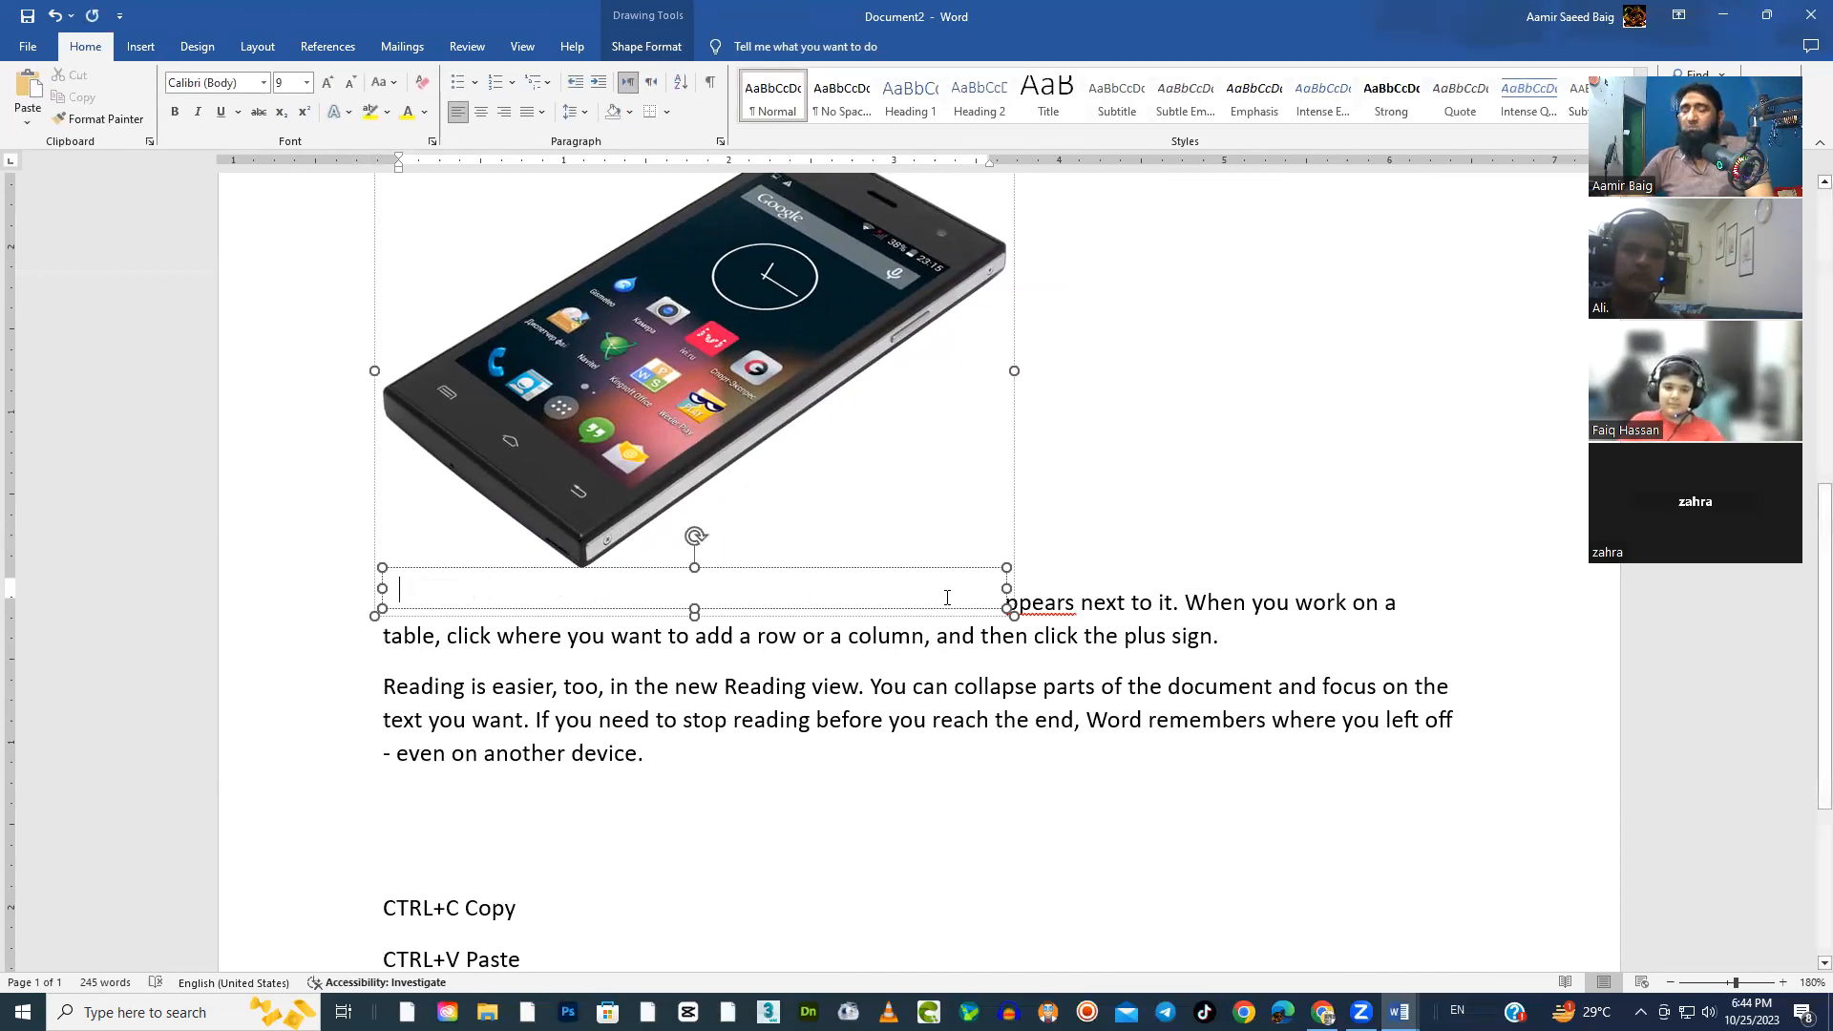
pyautogui.hotkey('ctrl', 'z')
pyautogui.press('Right')
pyautogui.write('by')
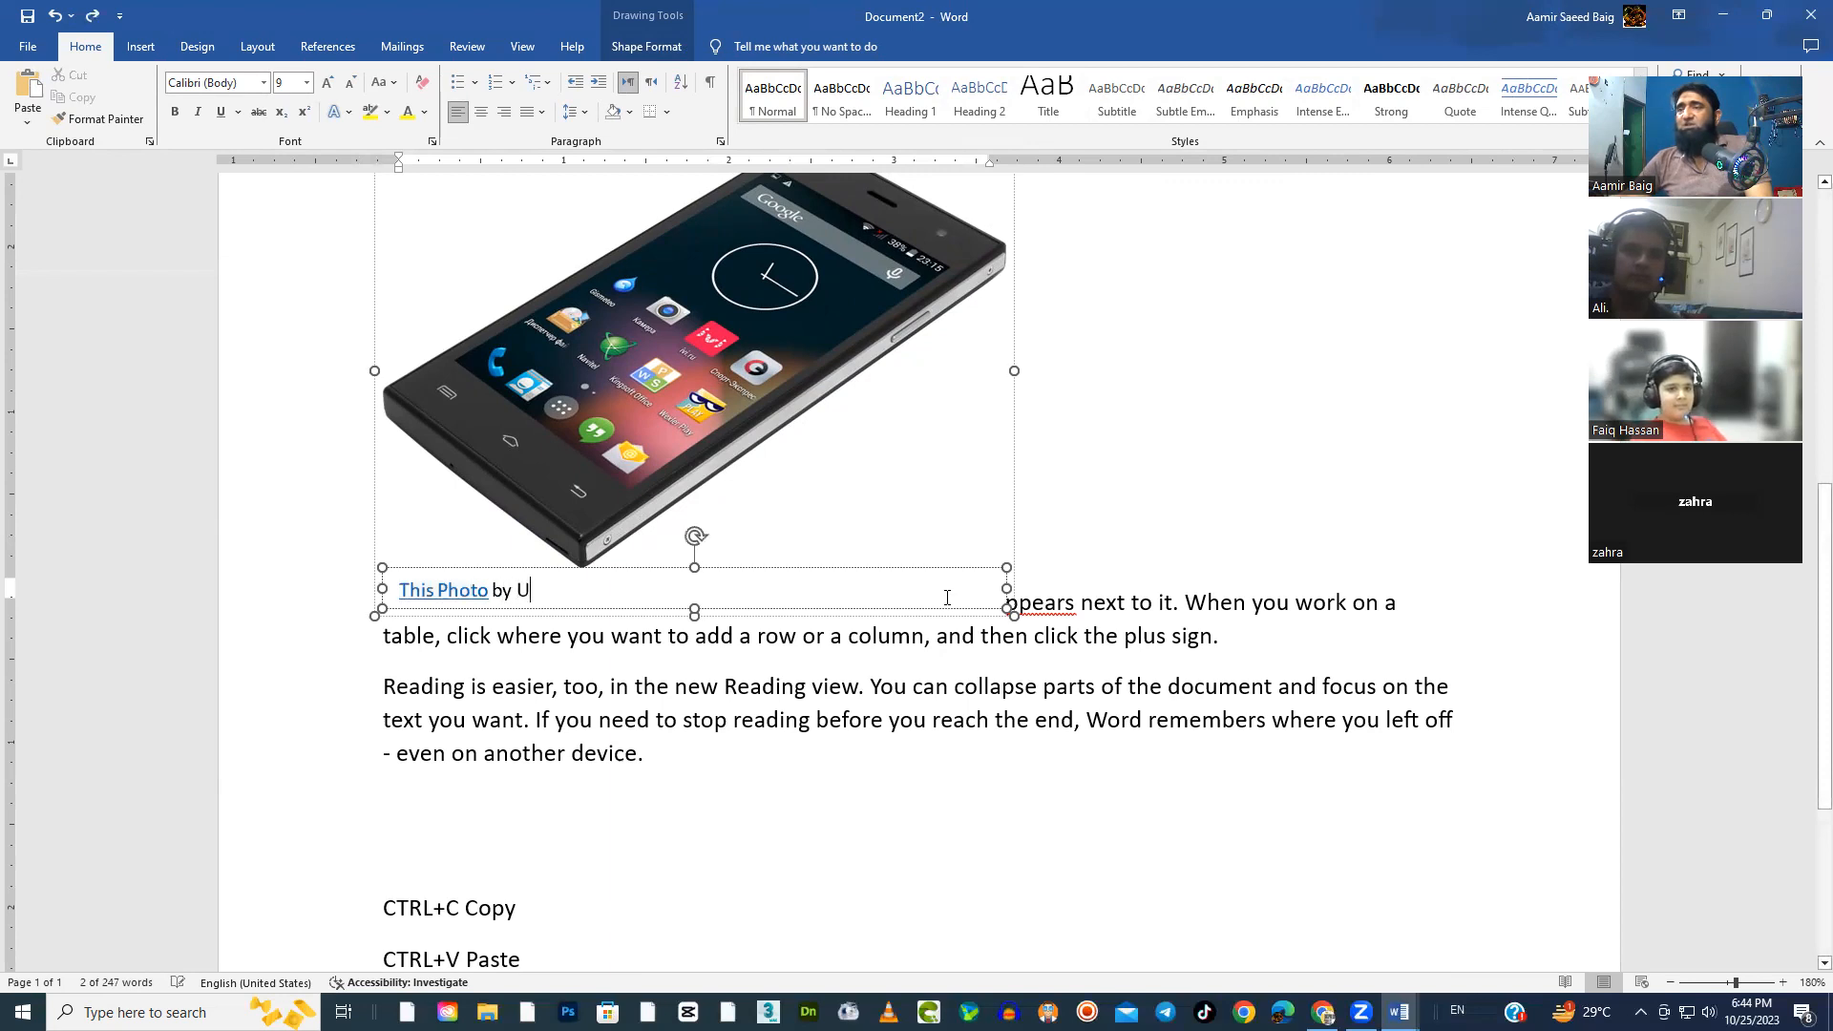
pyautogui.write(' Unknown Author is')
pyautogui.hotkey('ctrl', 'z')
pyautogui.hotkey('ctrl', 'z')
pyautogui.hotkey('ctrl', 'z')
pyautogui.hotkey('ctrl', 'z')
pyautogui.hotkey('ctrl', 'z')
pyautogui.hotkey('ctrl', 'z')
pyautogui.hotkey('ctrl', 'z')
pyautogui.hotkey('ctrl', 'z')
pyautogui.hotkey('ctrl', 'z')
pyautogui.hotkey('ctrl', 'z')
pyautogui.hotkey('ctrl', 'z')
pyautogui.hotkey('ctrl', 'z')
pyautogui.hotkey('ctrl', 'z')
pyautogui.hotkey('ctrl', 'z')
pyautogui.hotkey('ctrl', 'z')
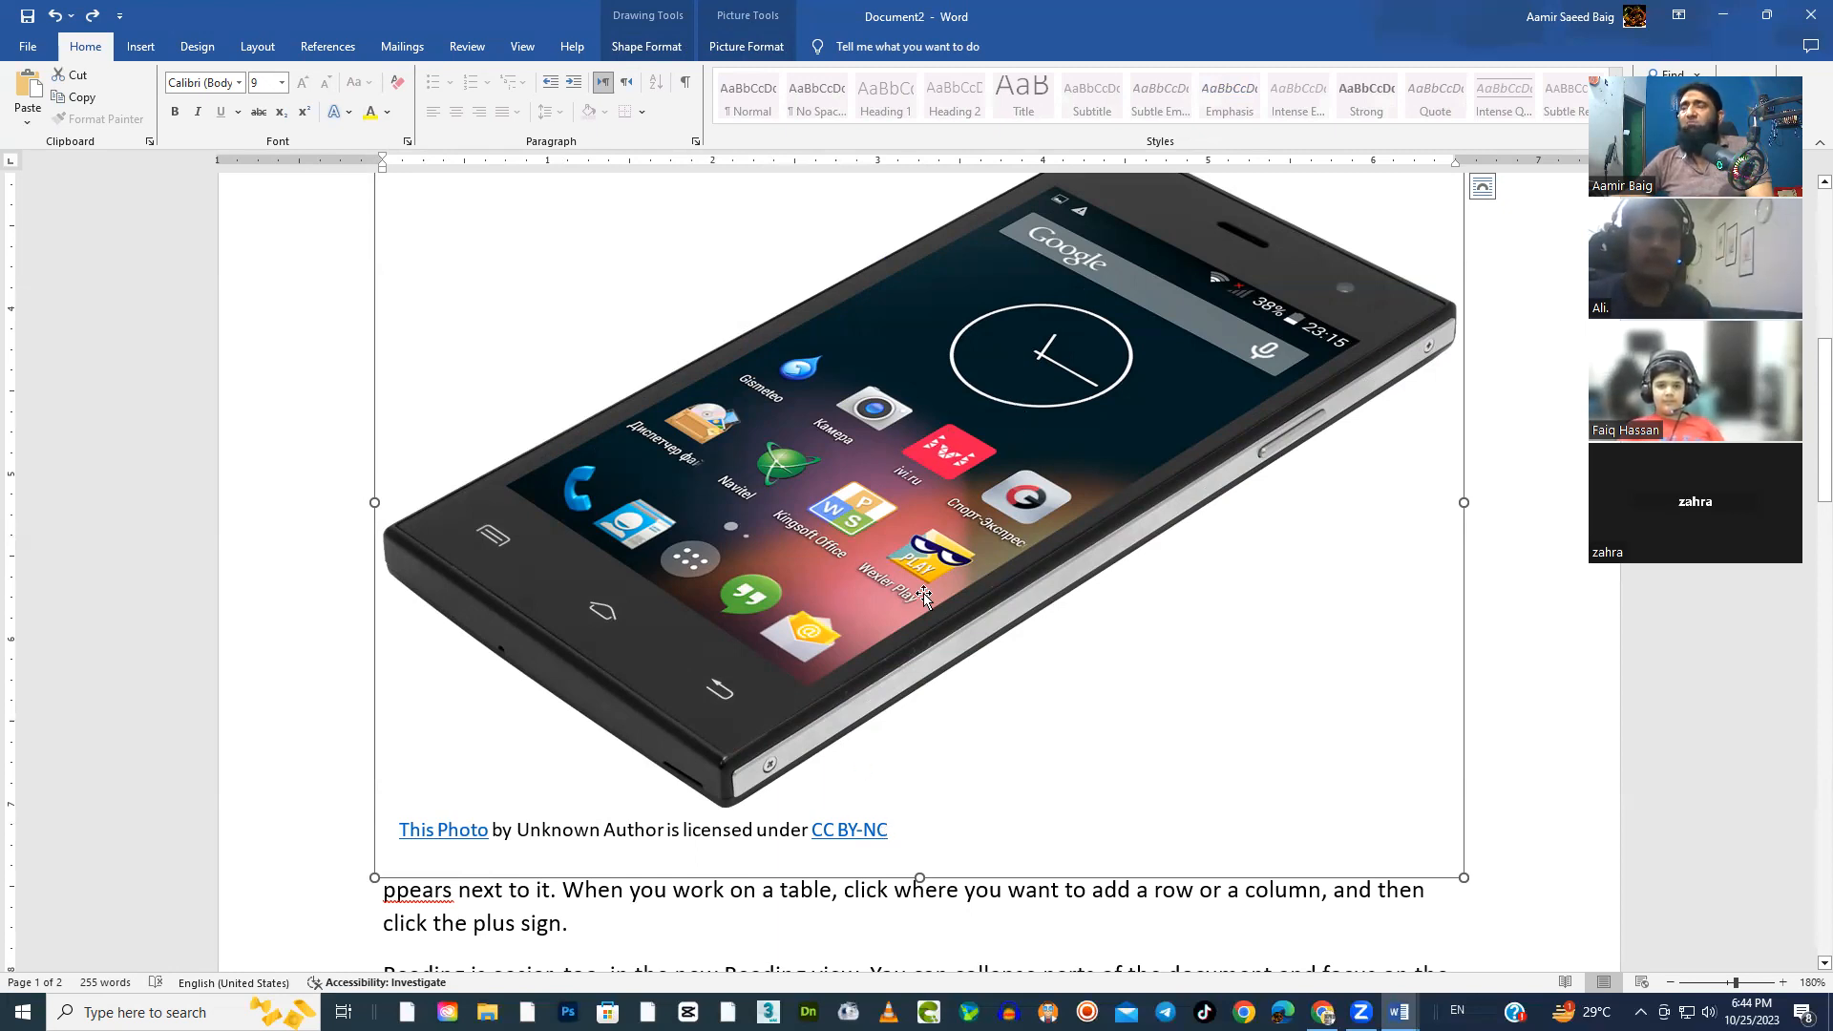
# Delete the photo licence caption beneath the mobile phone picture
pyautogui.scroll(-1, 925, 593)
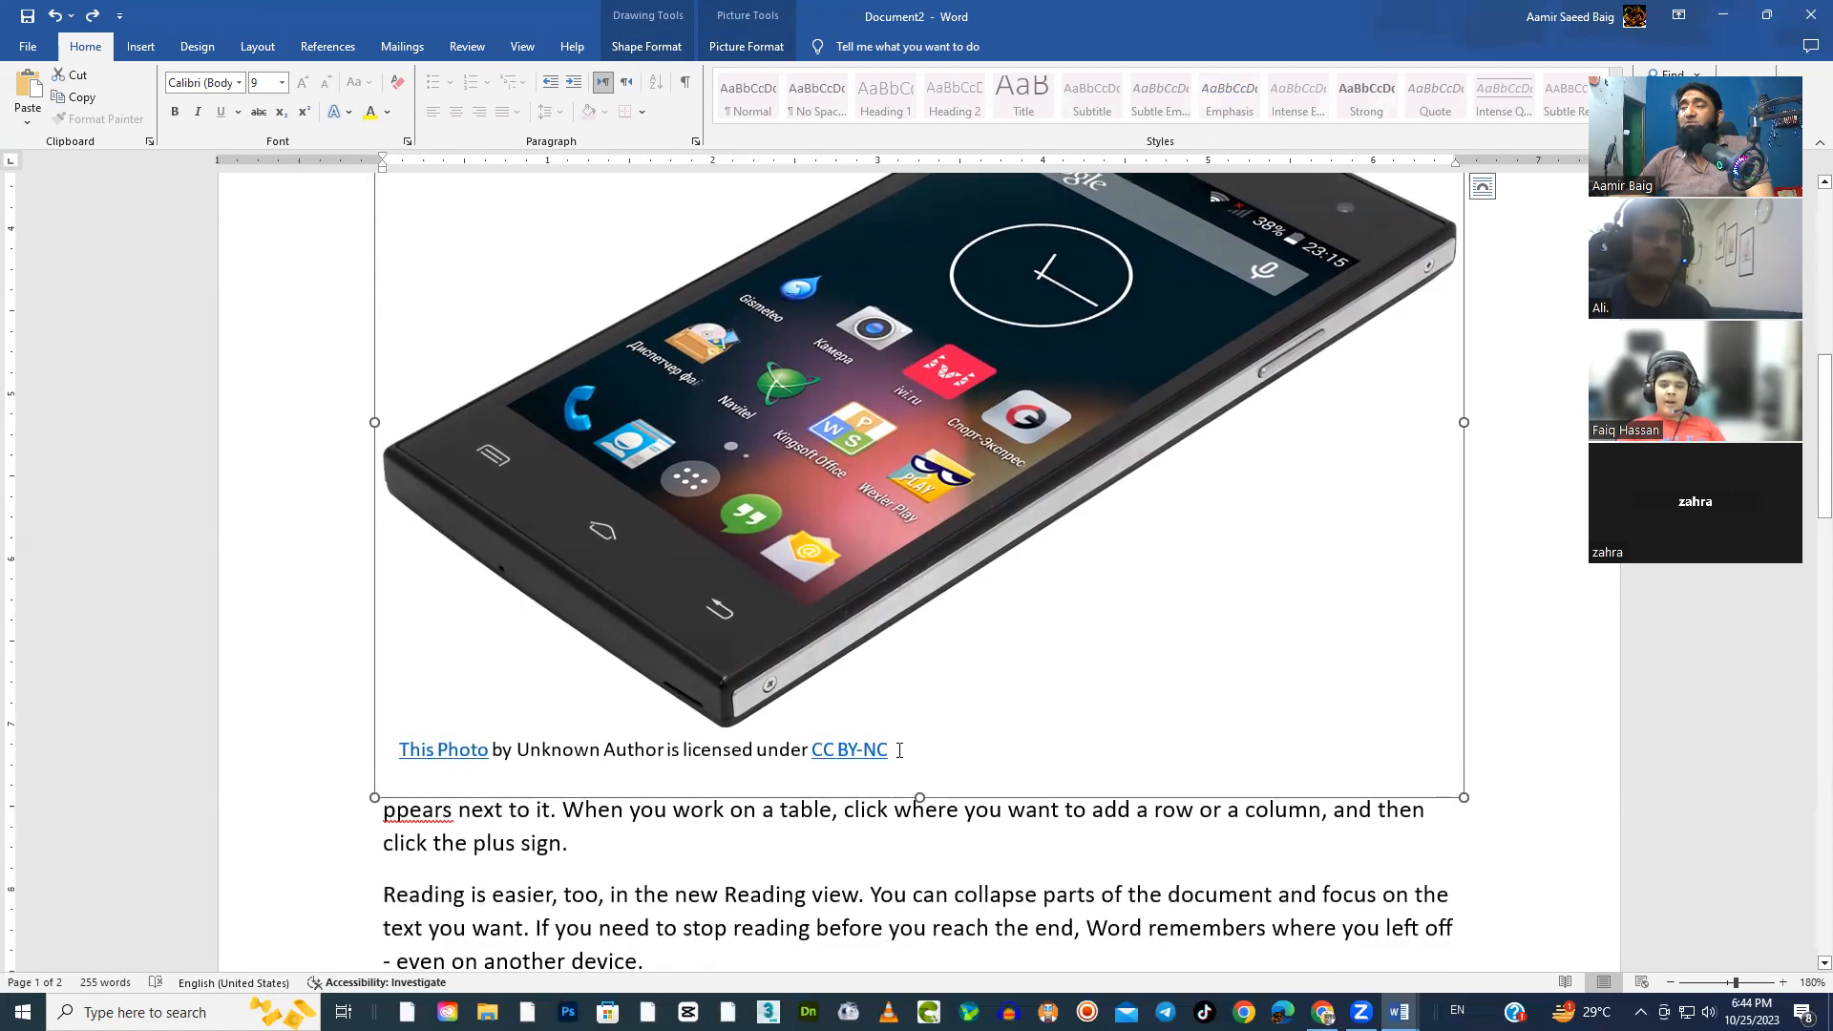
pyautogui.click(900, 751)
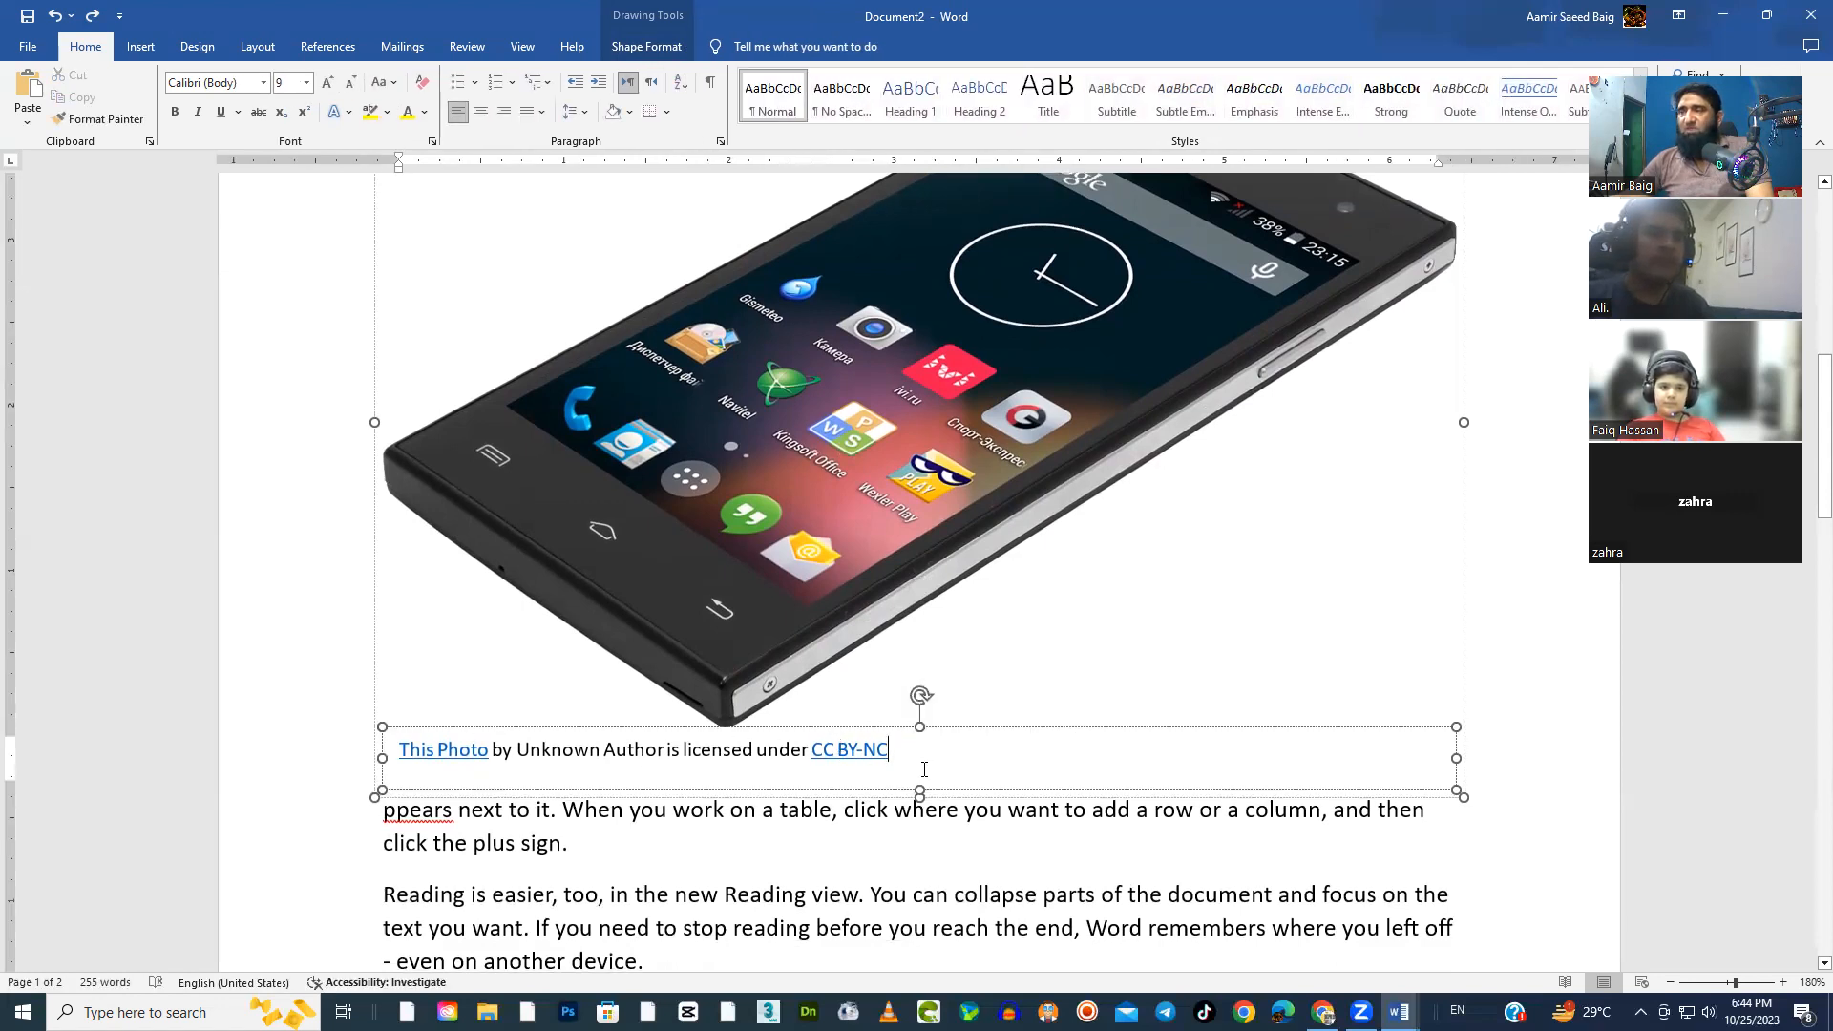
pyautogui.moveTo(896, 750); pyautogui.dragTo(361, 741)
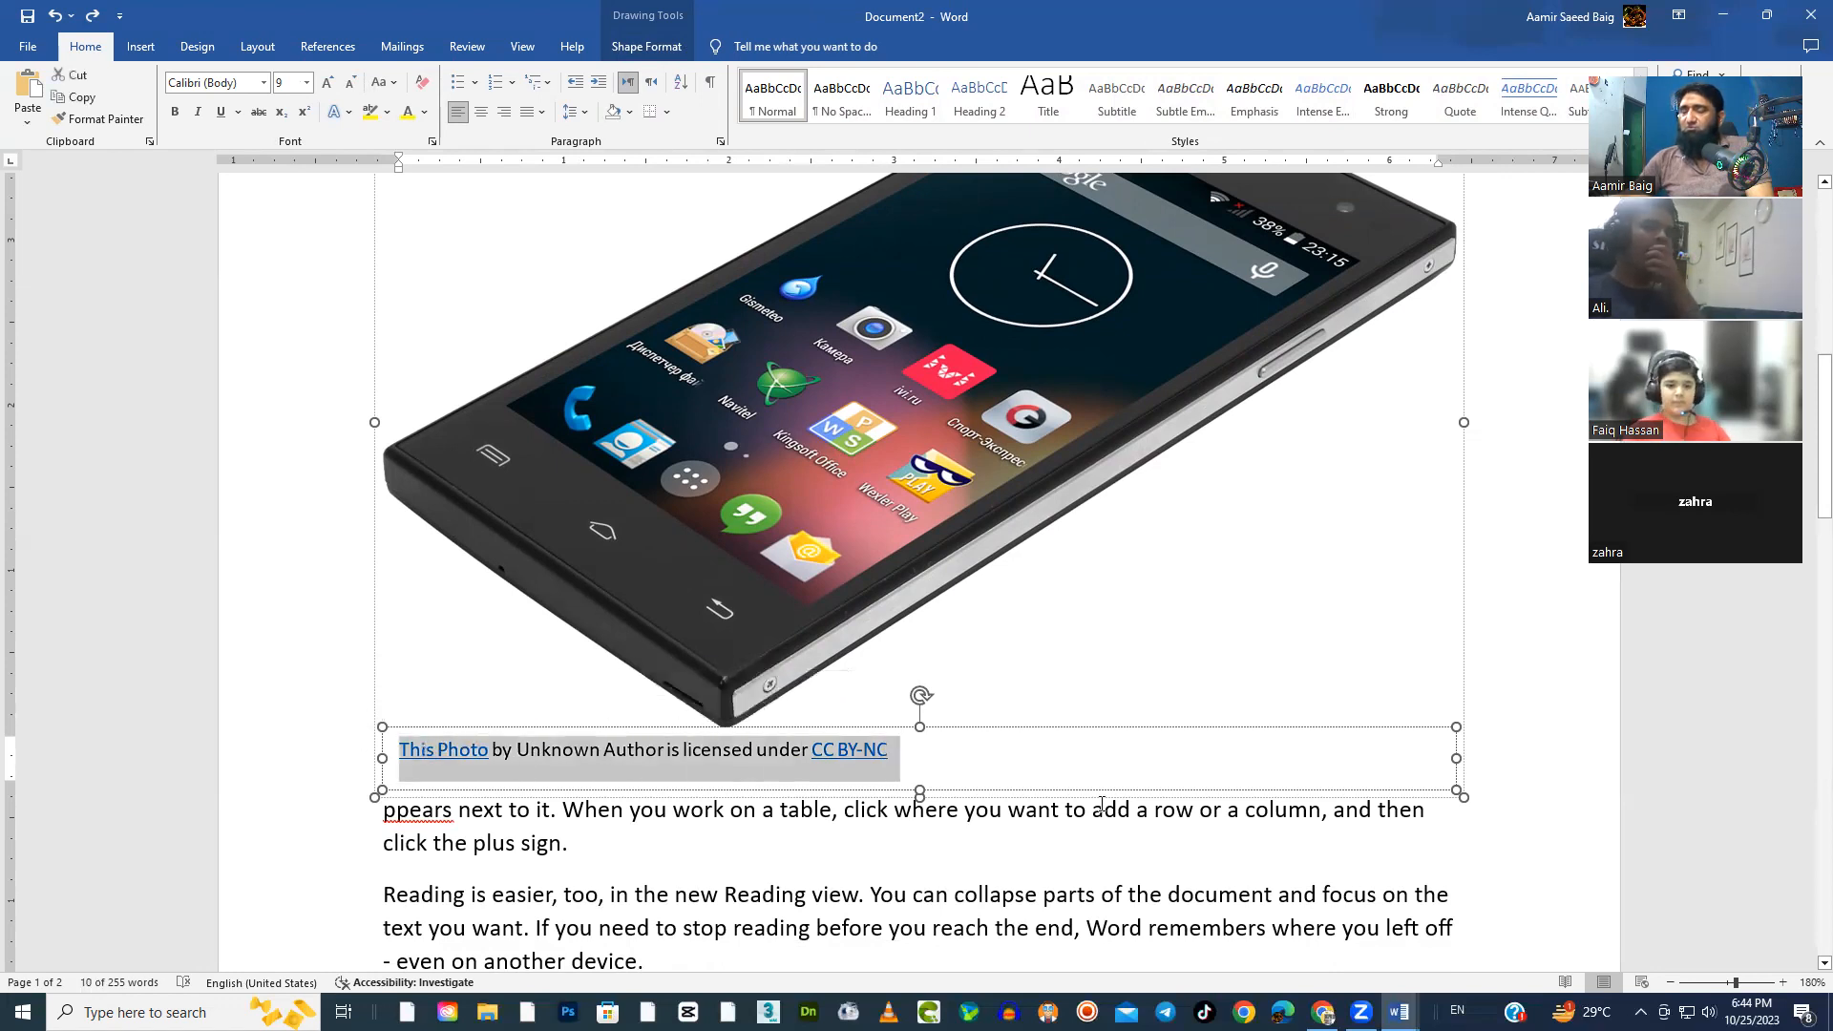
pyautogui.press('Delete')
pyautogui.click(1183, 630)
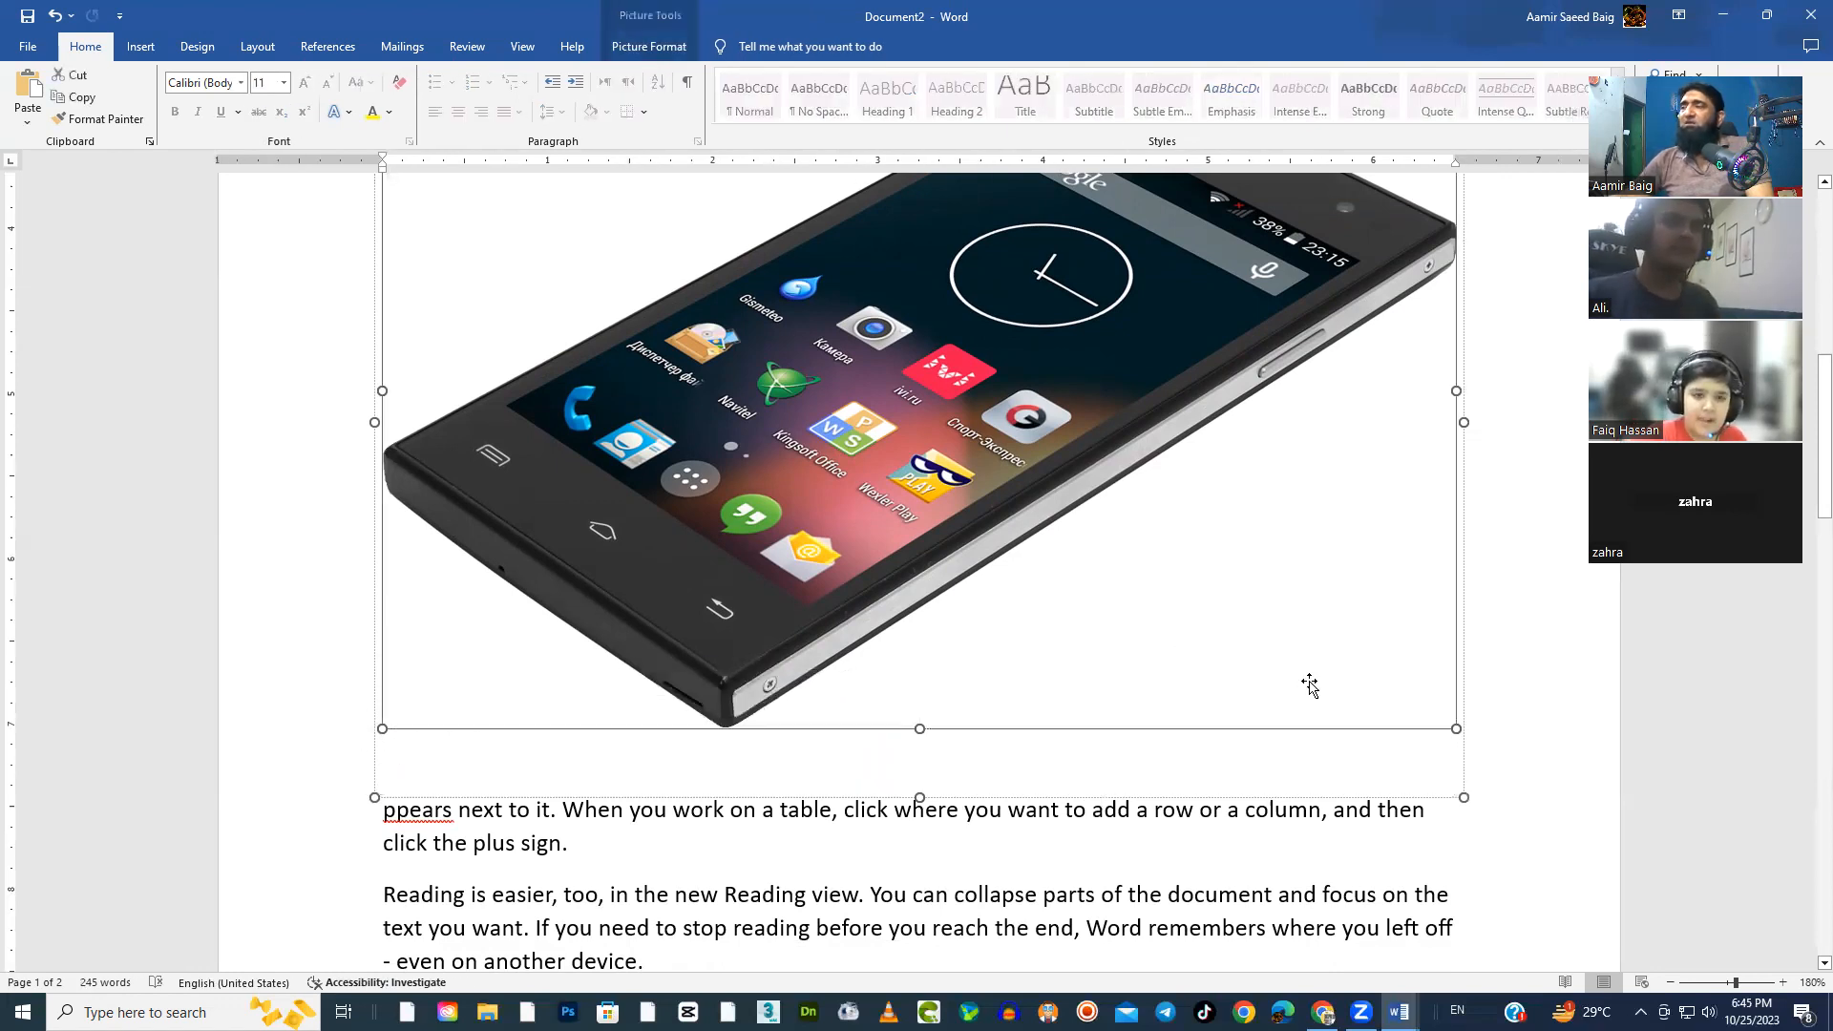
# Shrink the mobile phone picture with its frame to about one third of the text width
pyautogui.click(1470, 741)
pyautogui.click(790, 805)
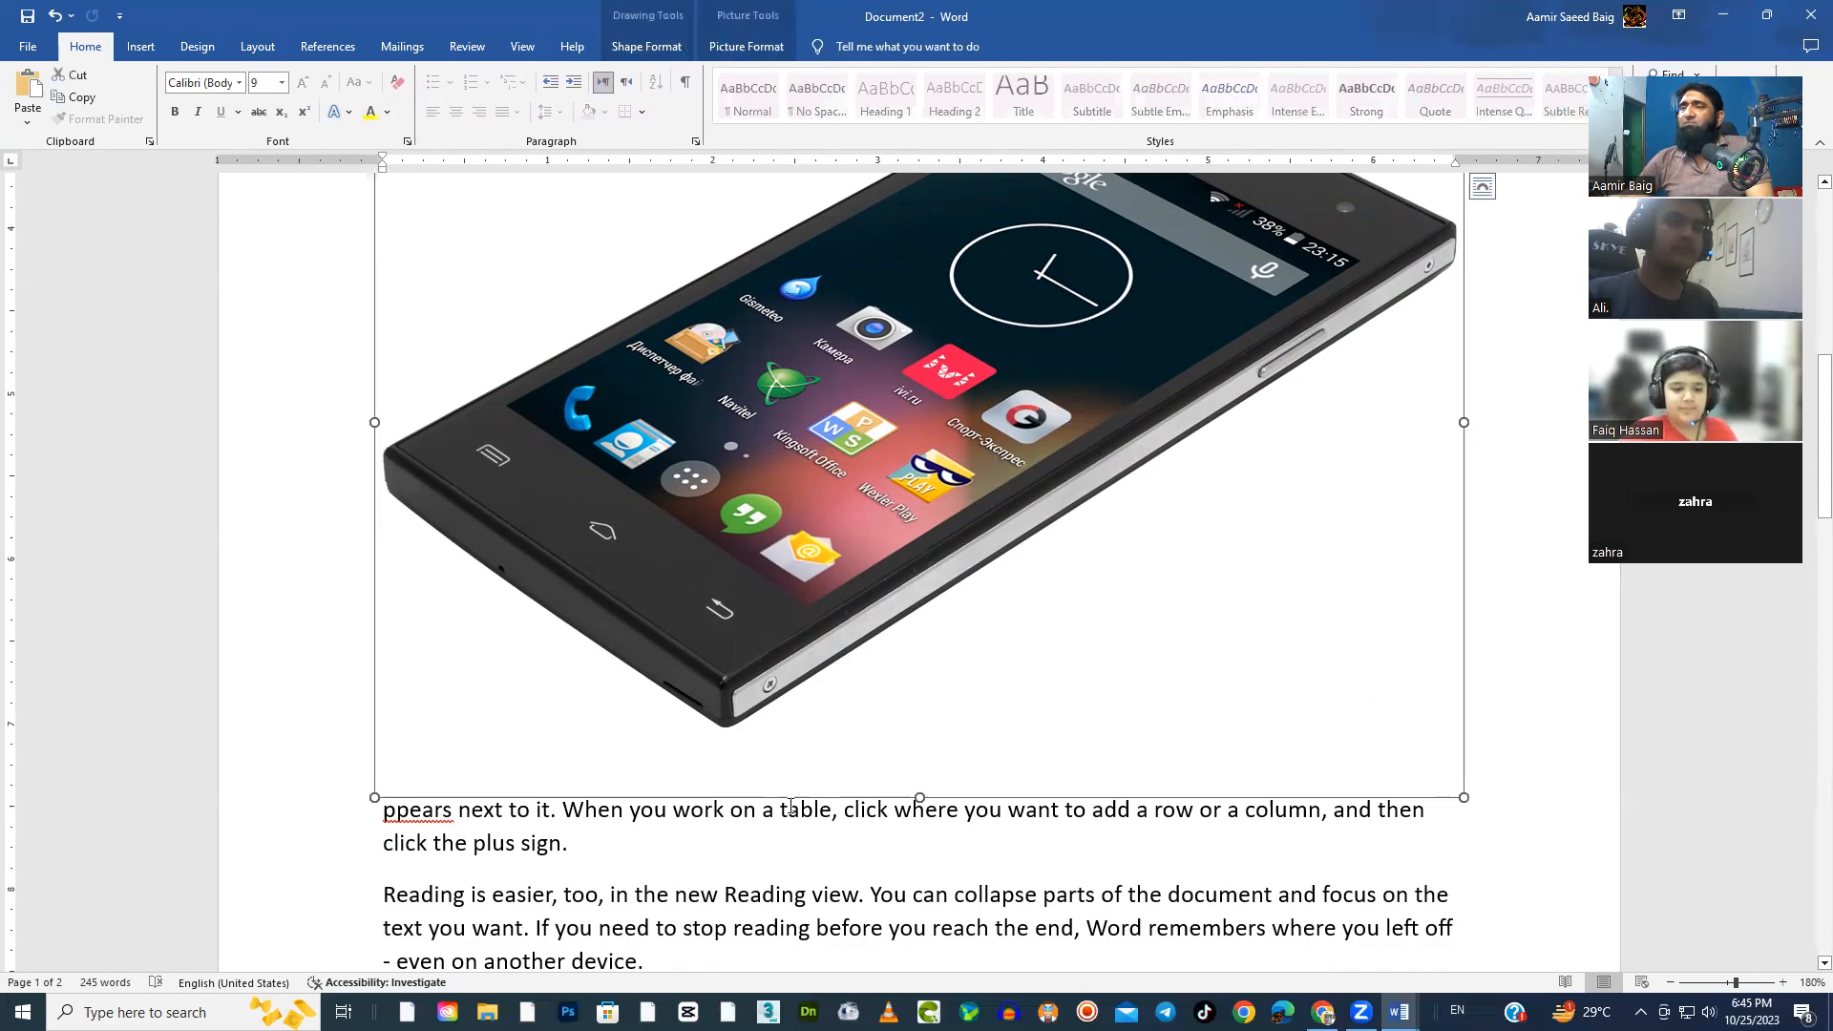
pyautogui.moveTo(1466, 800); pyautogui.dragTo(838, 382)
pyautogui.scroll(5, 857, 598)
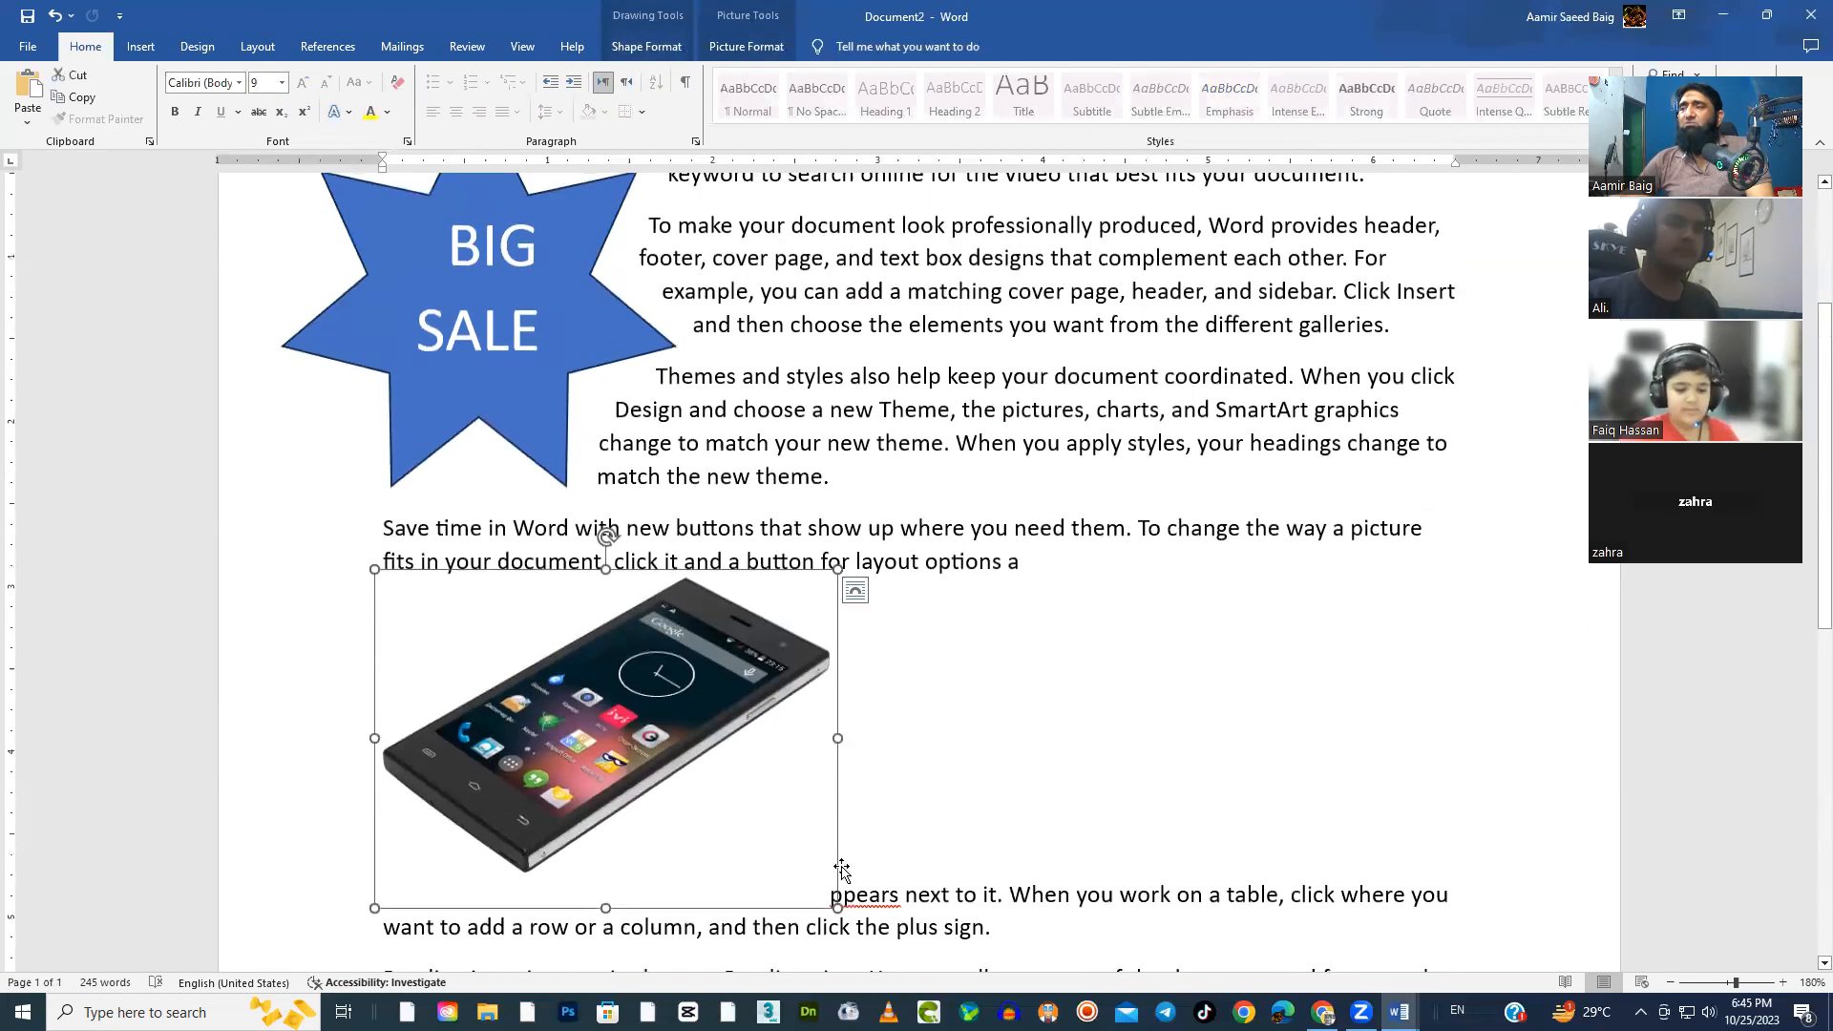
pyautogui.moveTo(837, 908); pyautogui.dragTo(751, 829)
# Move the phone picture to the right part of the fourth paragraph and shrink it slightly
pyautogui.click(1522, 729)
pyautogui.click(1214, 657)
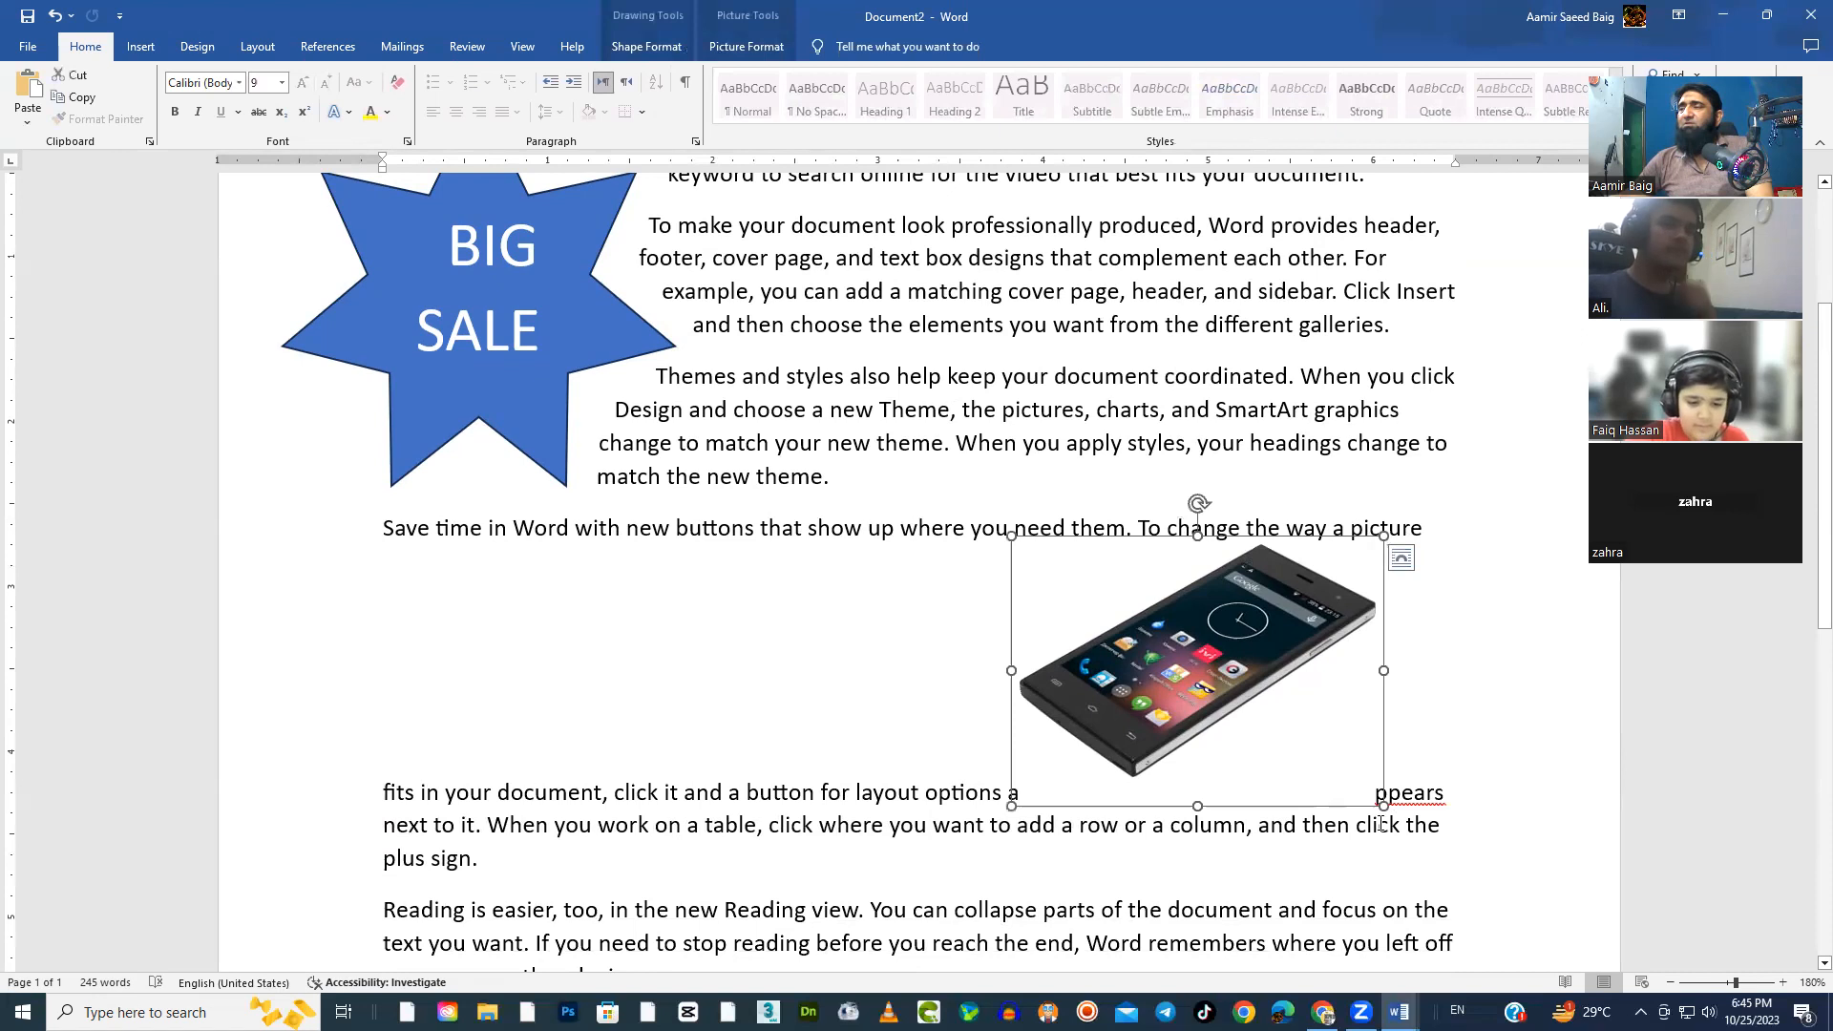
pyautogui.moveTo(1385, 809); pyautogui.dragTo(1329, 770)
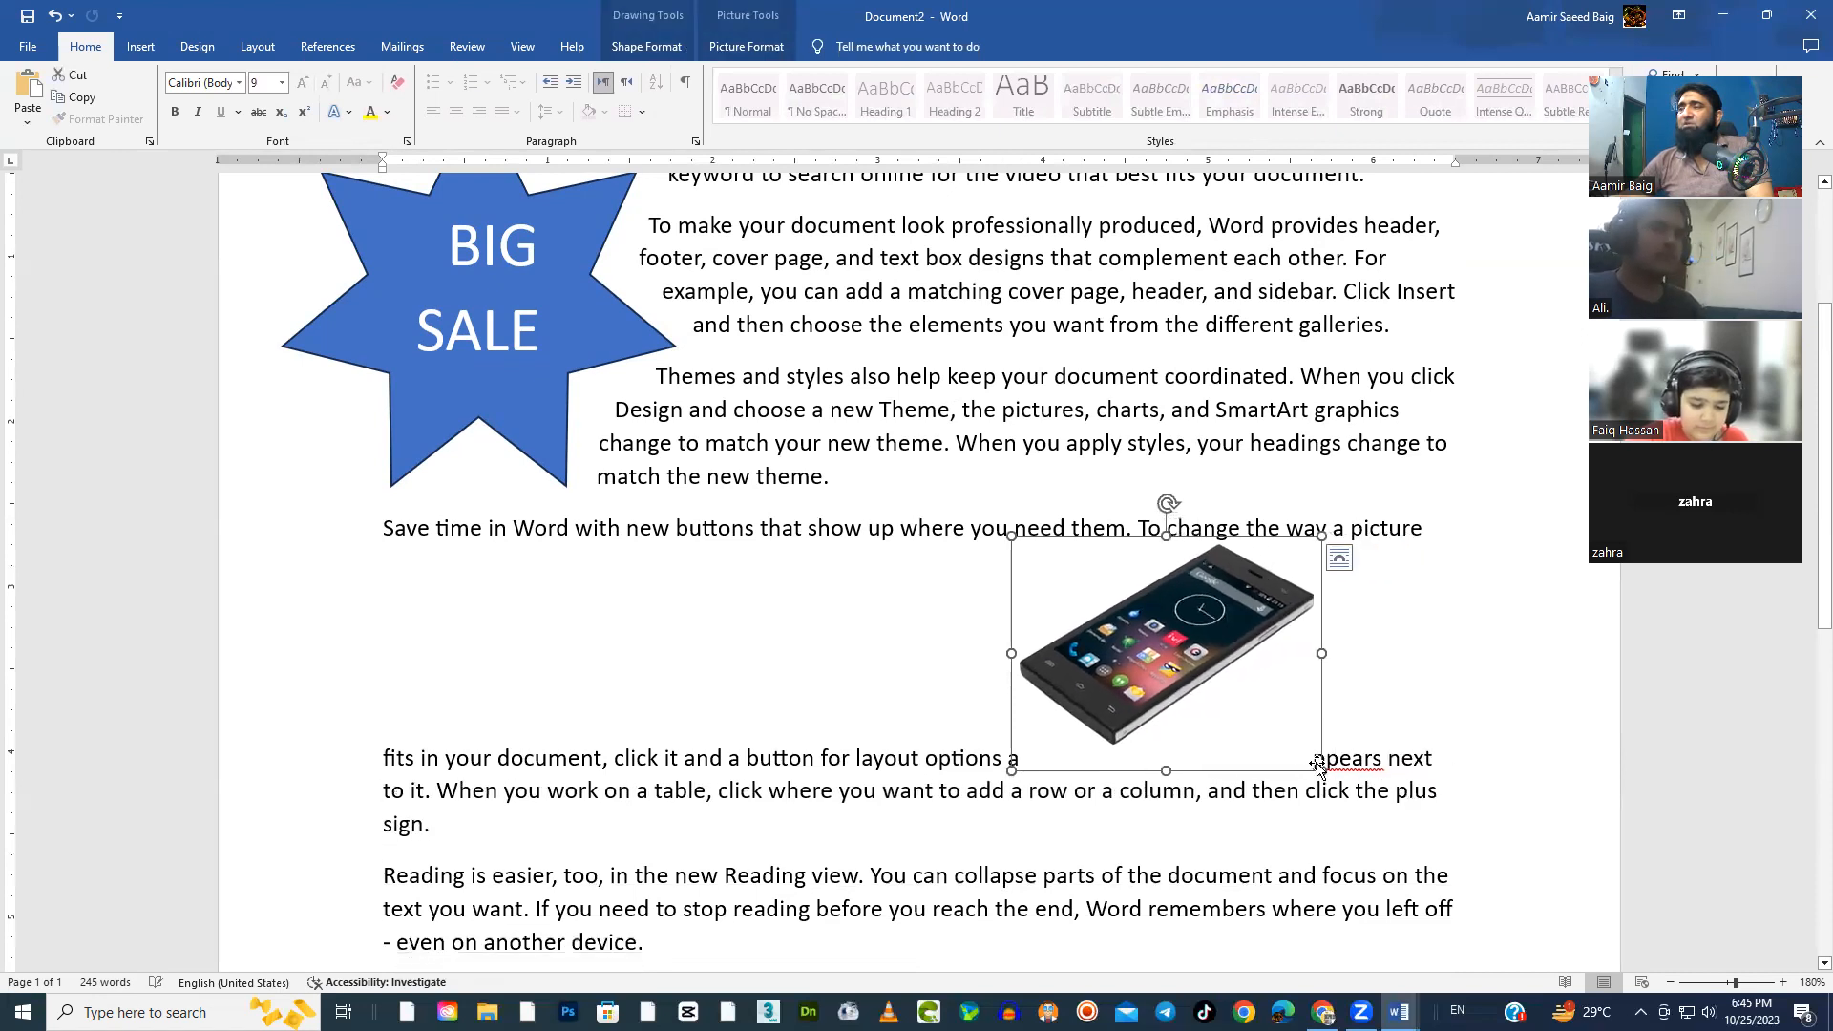
# Enlarge the phone picture's frame slightly, to about 2 inches wide
pyautogui.click(1436, 650)
pyautogui.click(1209, 625)
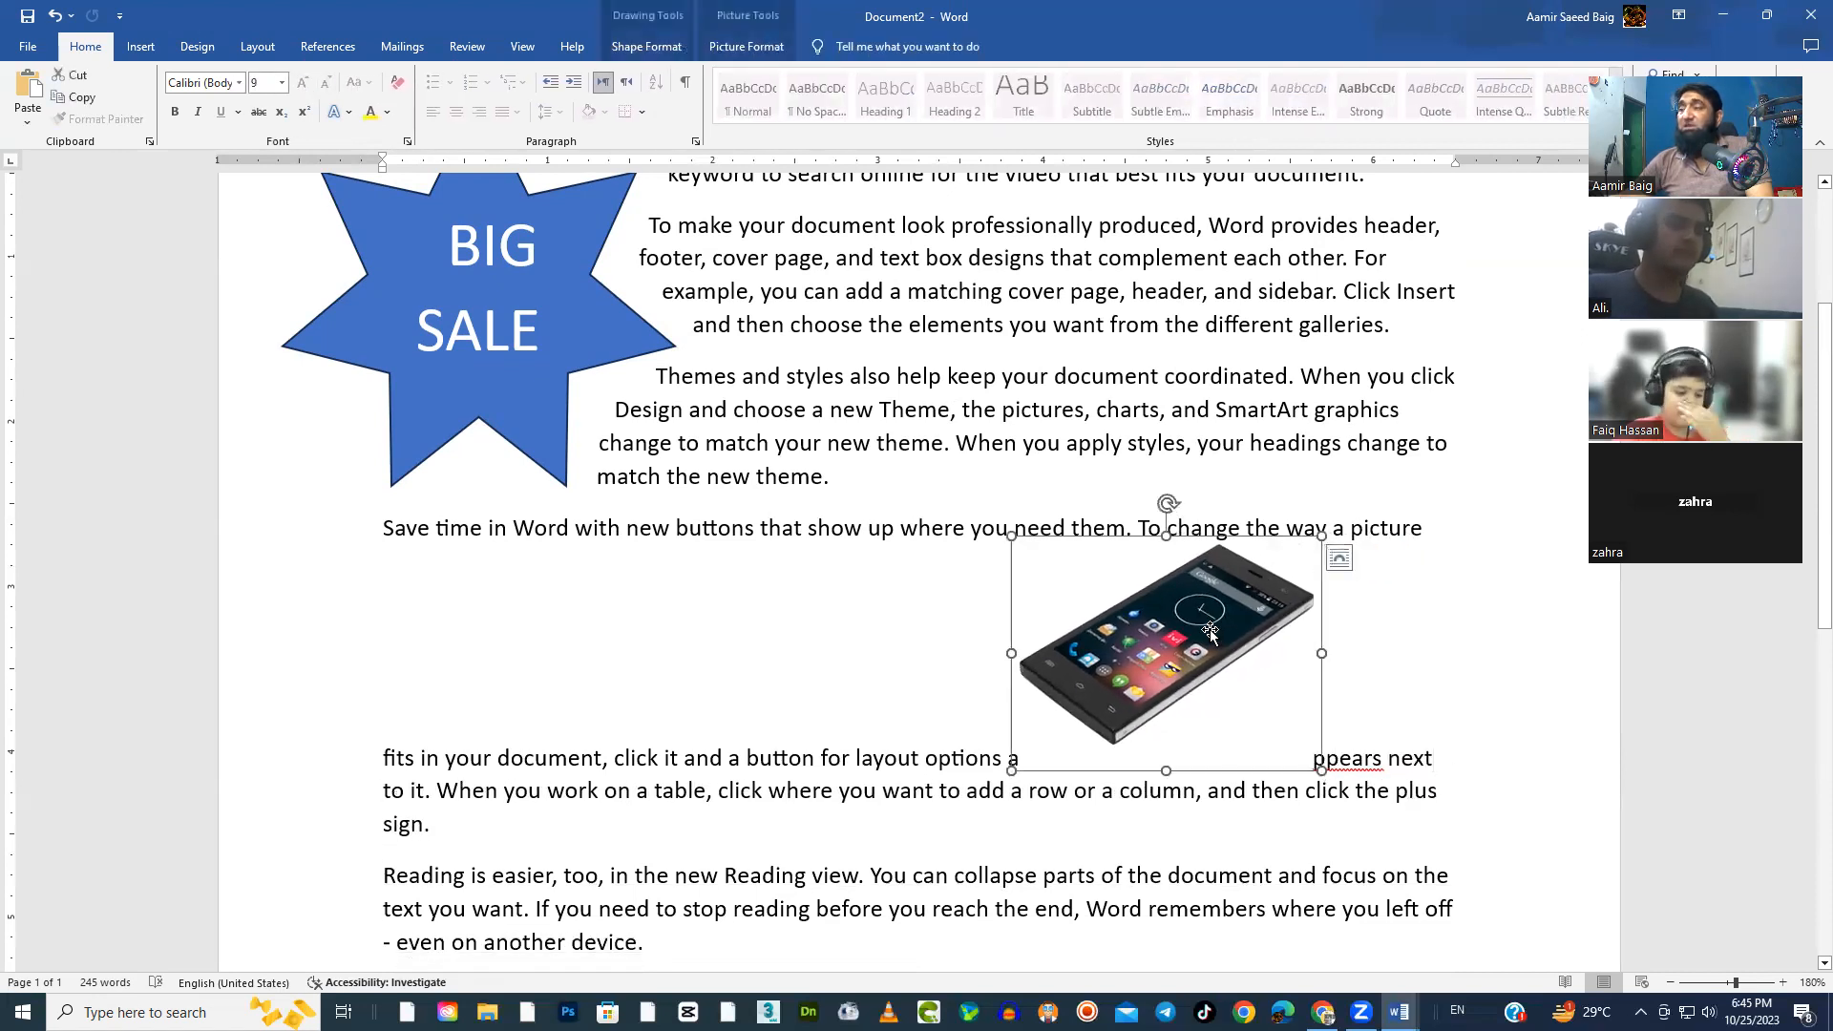
pyautogui.click(1173, 532)
pyautogui.click(1200, 608)
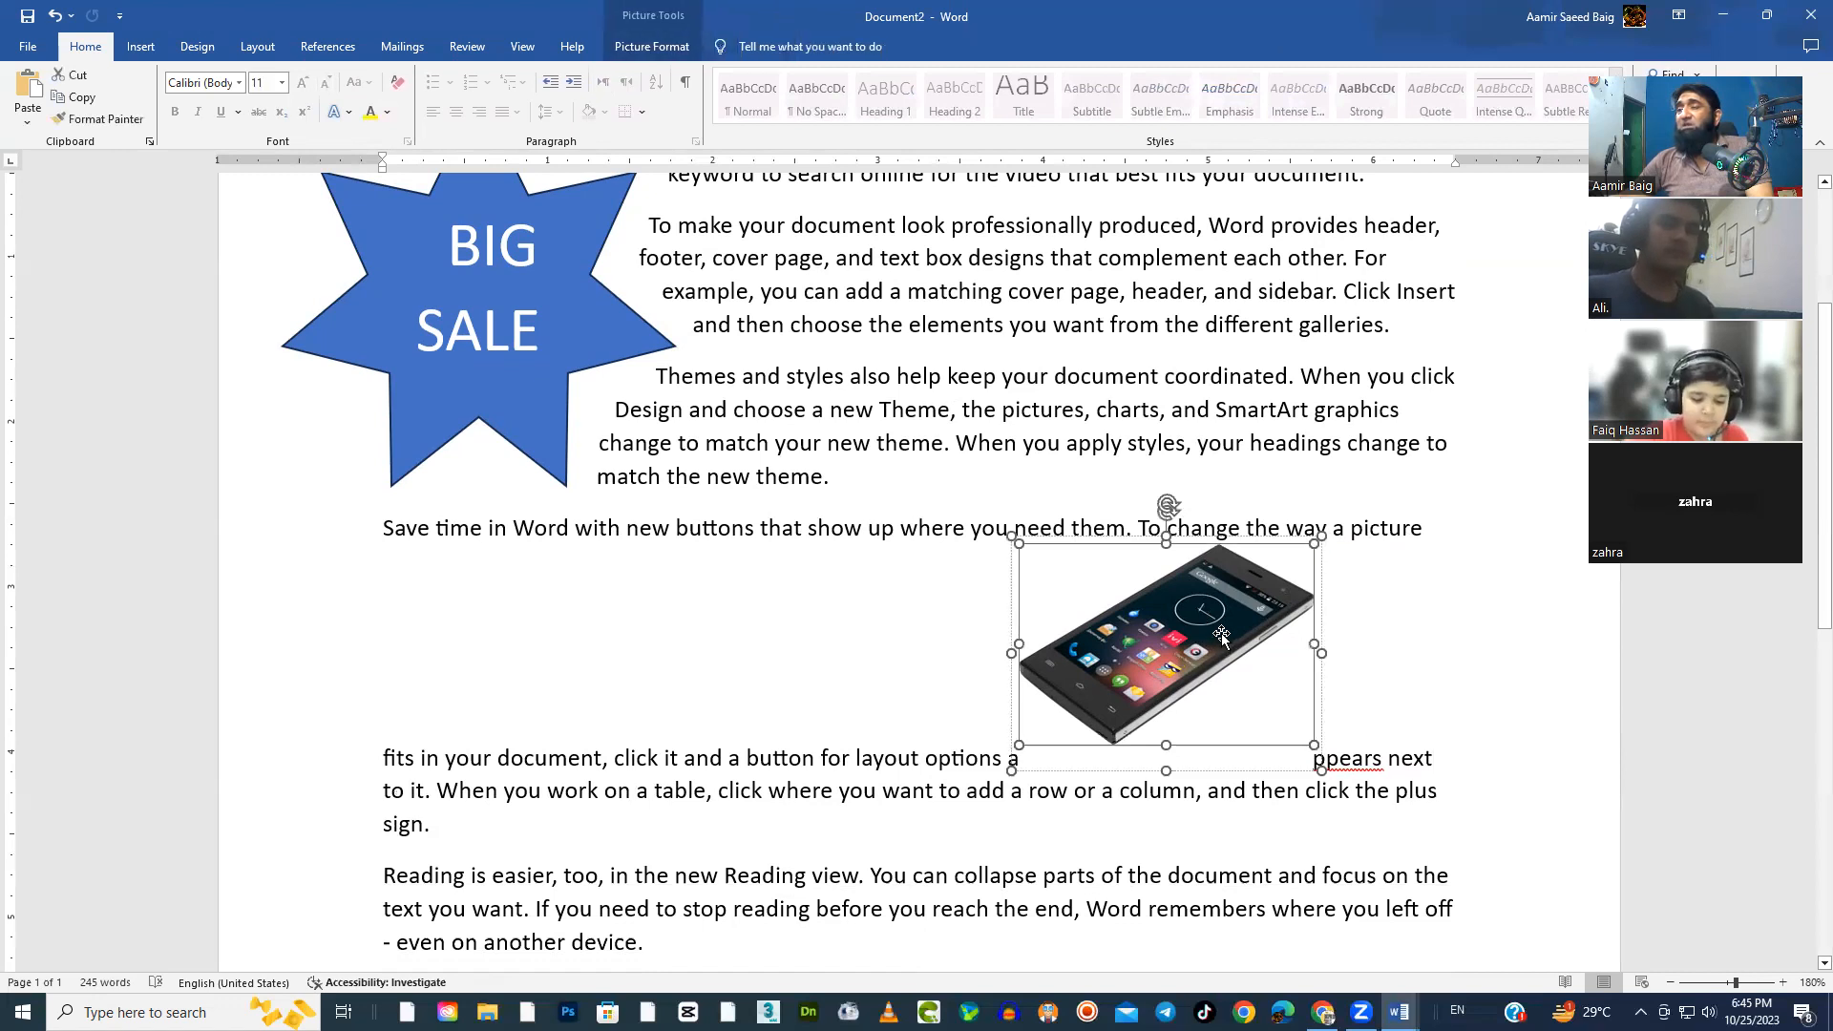
pyautogui.click(1467, 642)
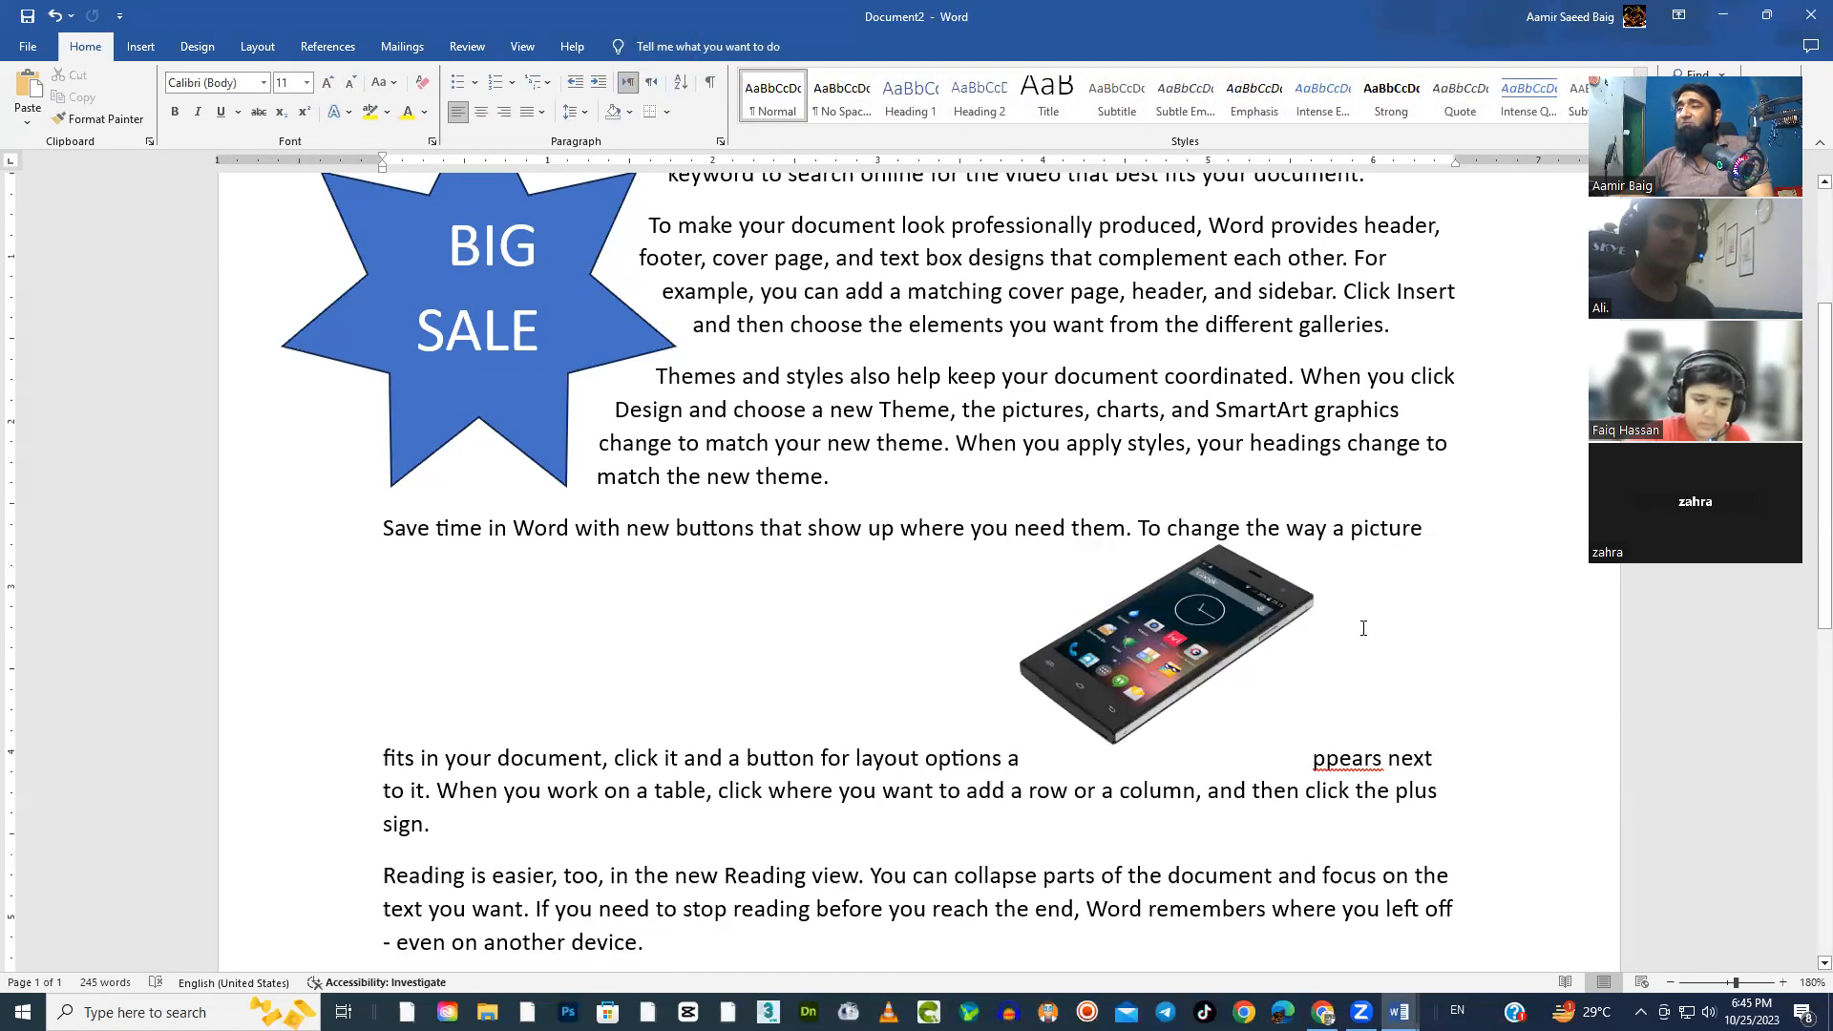
pyautogui.click(1233, 638)
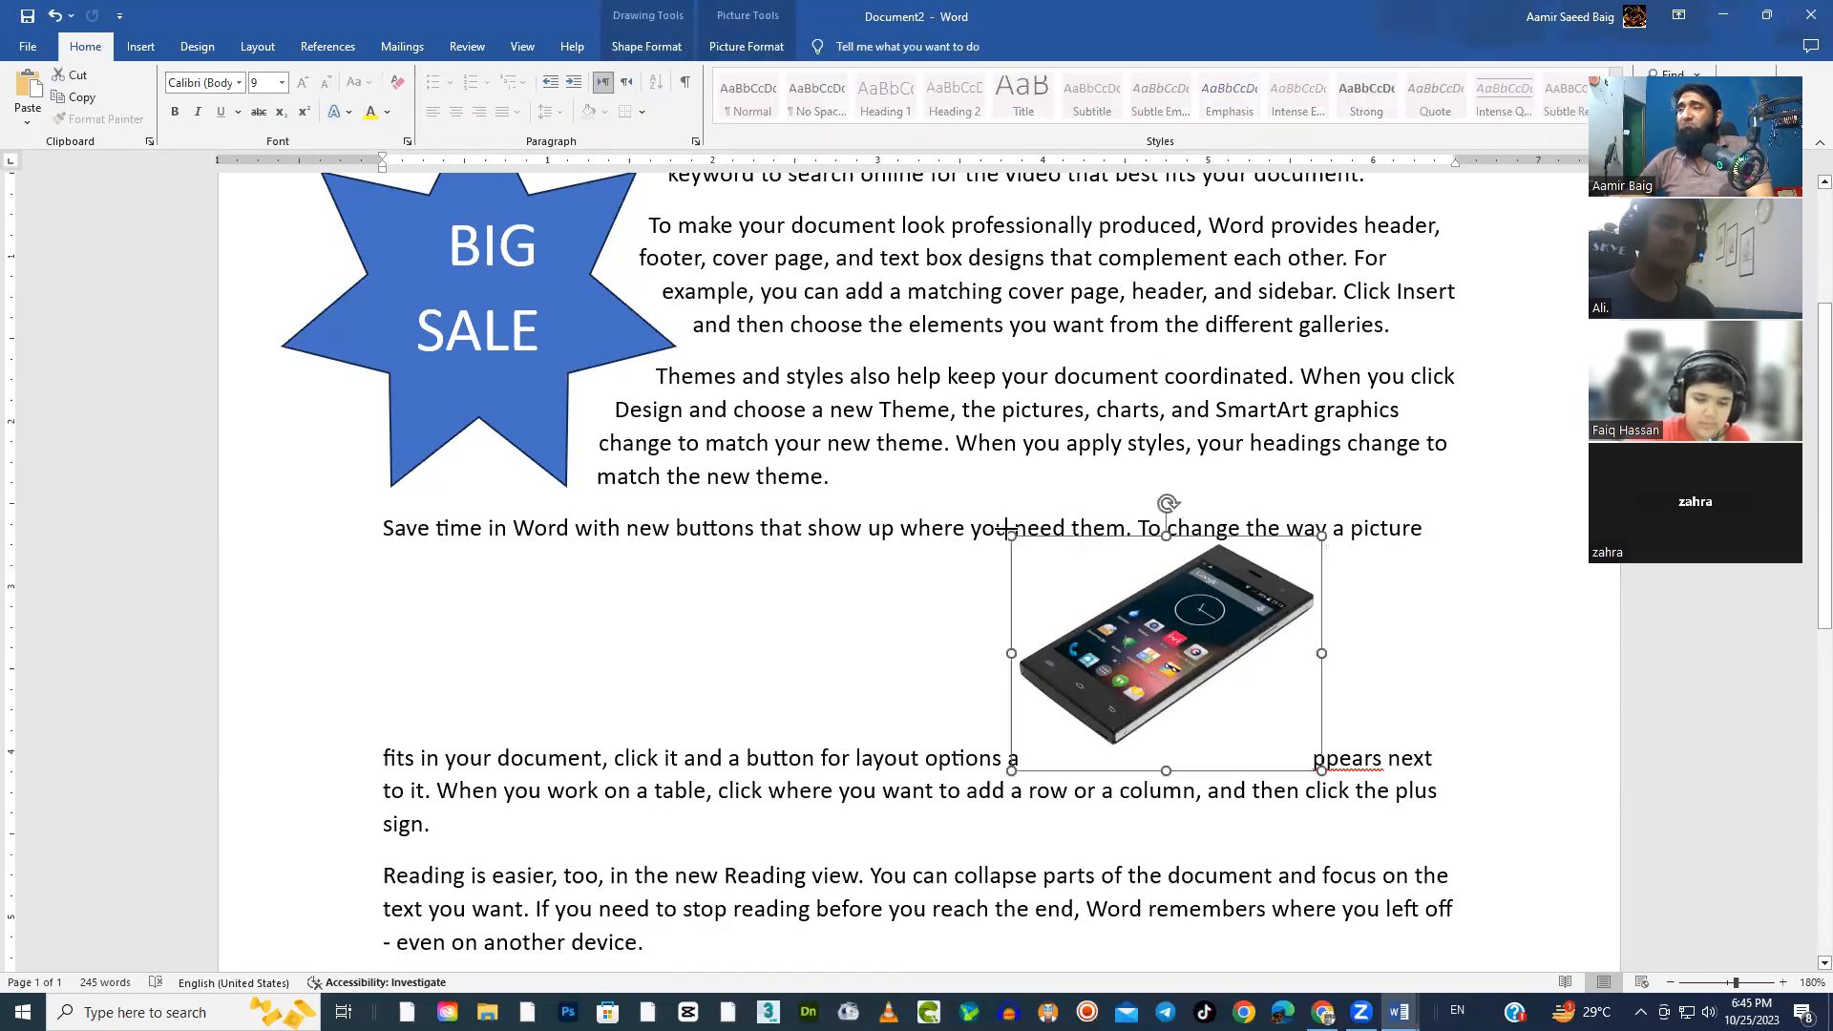
pyautogui.moveTo(1008, 530); pyautogui.dragTo(1084, 510)
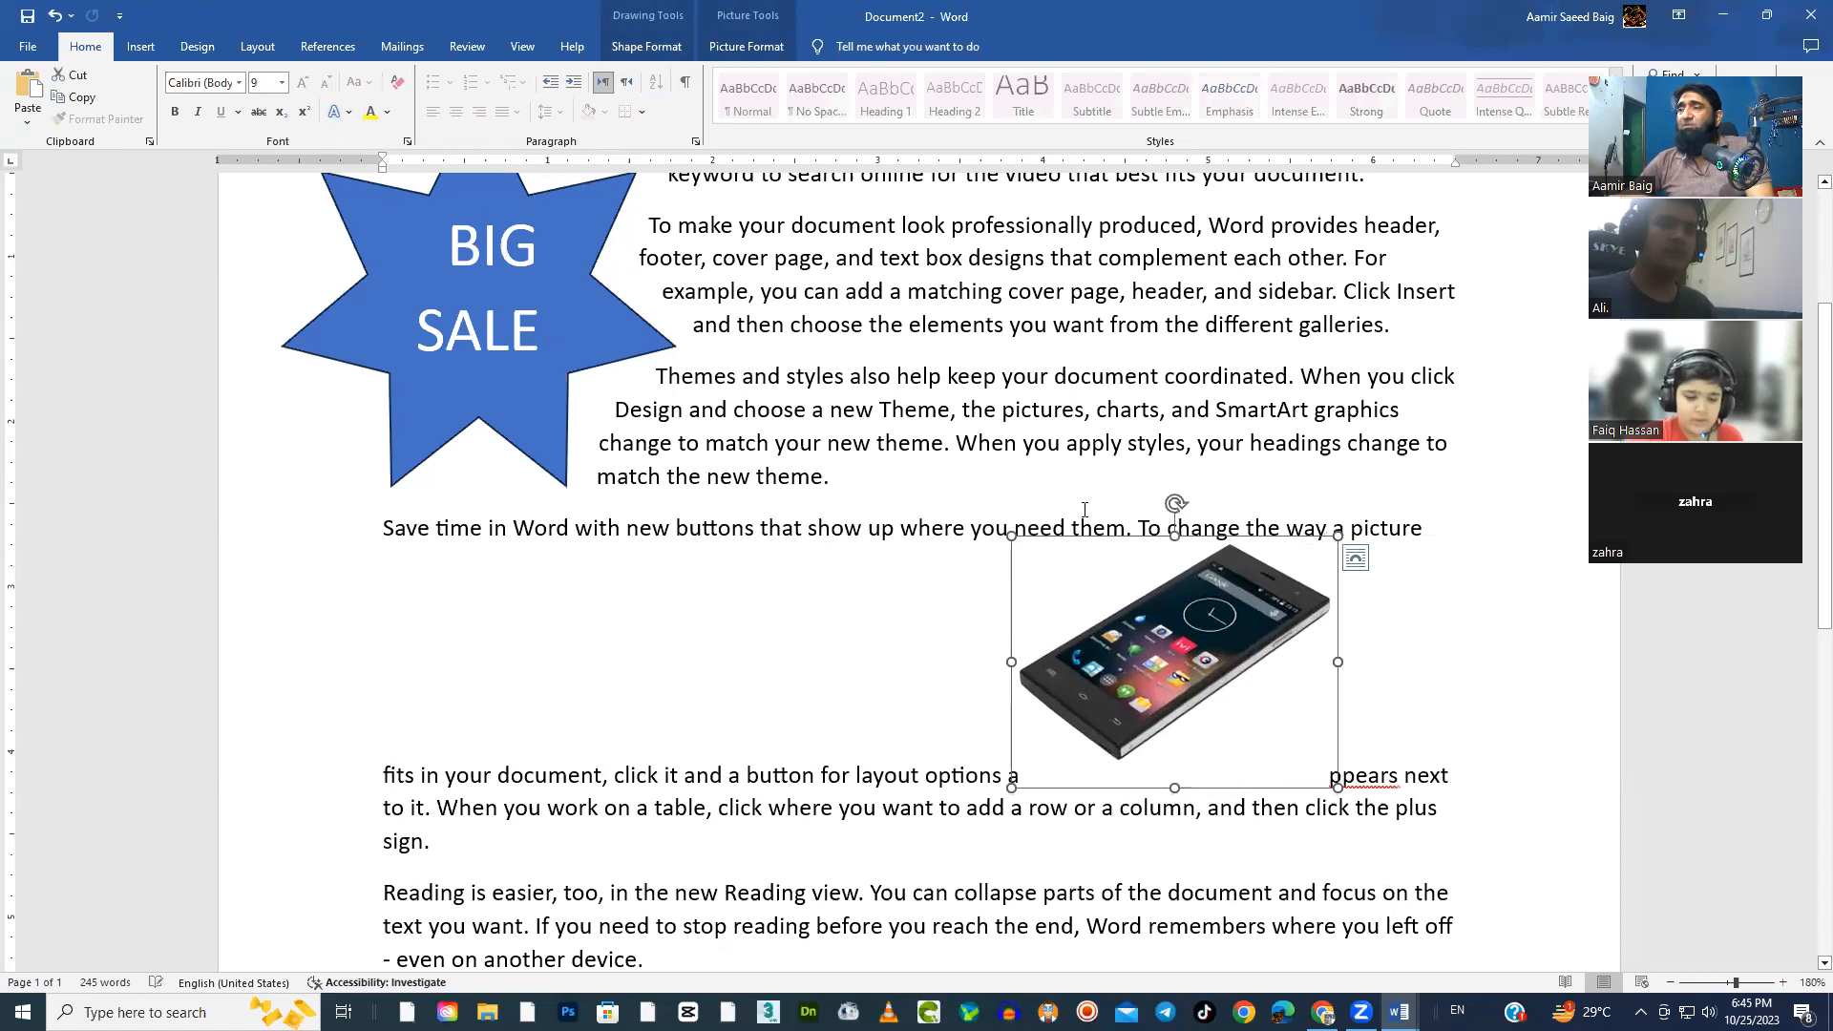
# Compare the shape and picture formatting options offered for the phone picture and the BIG SALE star
pyautogui.click(748, 52)
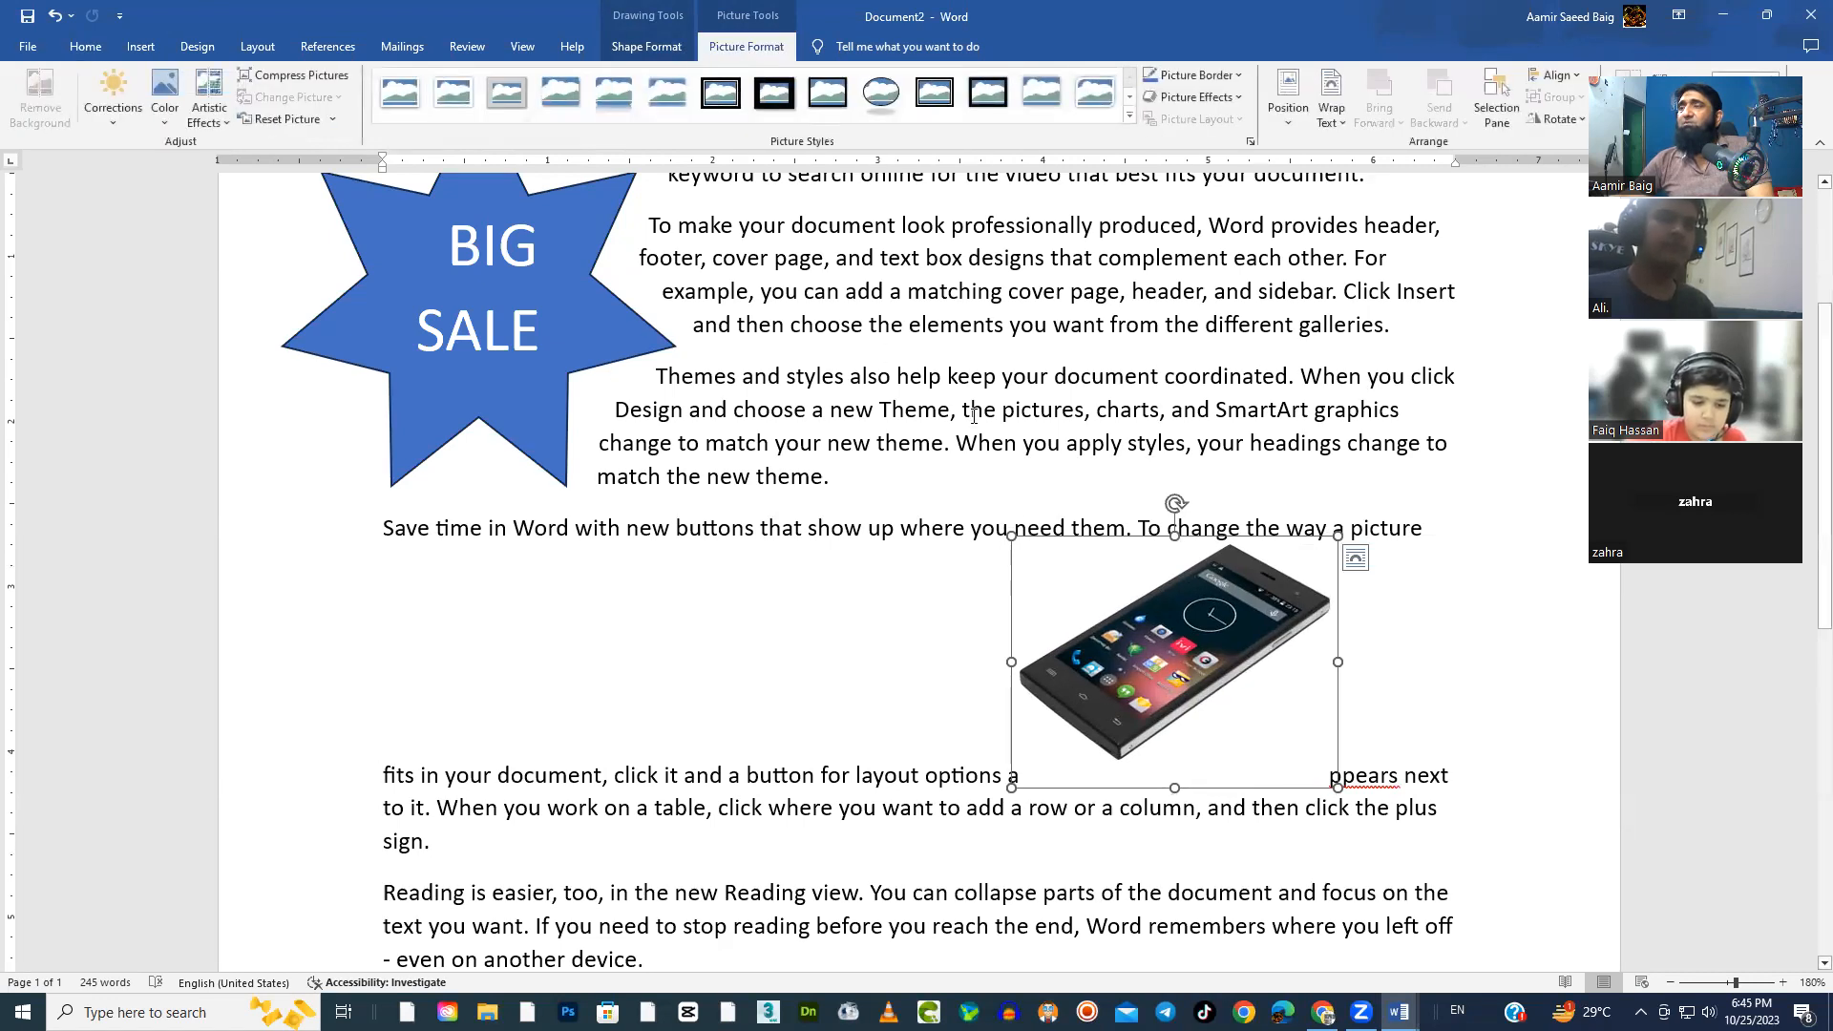
pyautogui.click(646, 48)
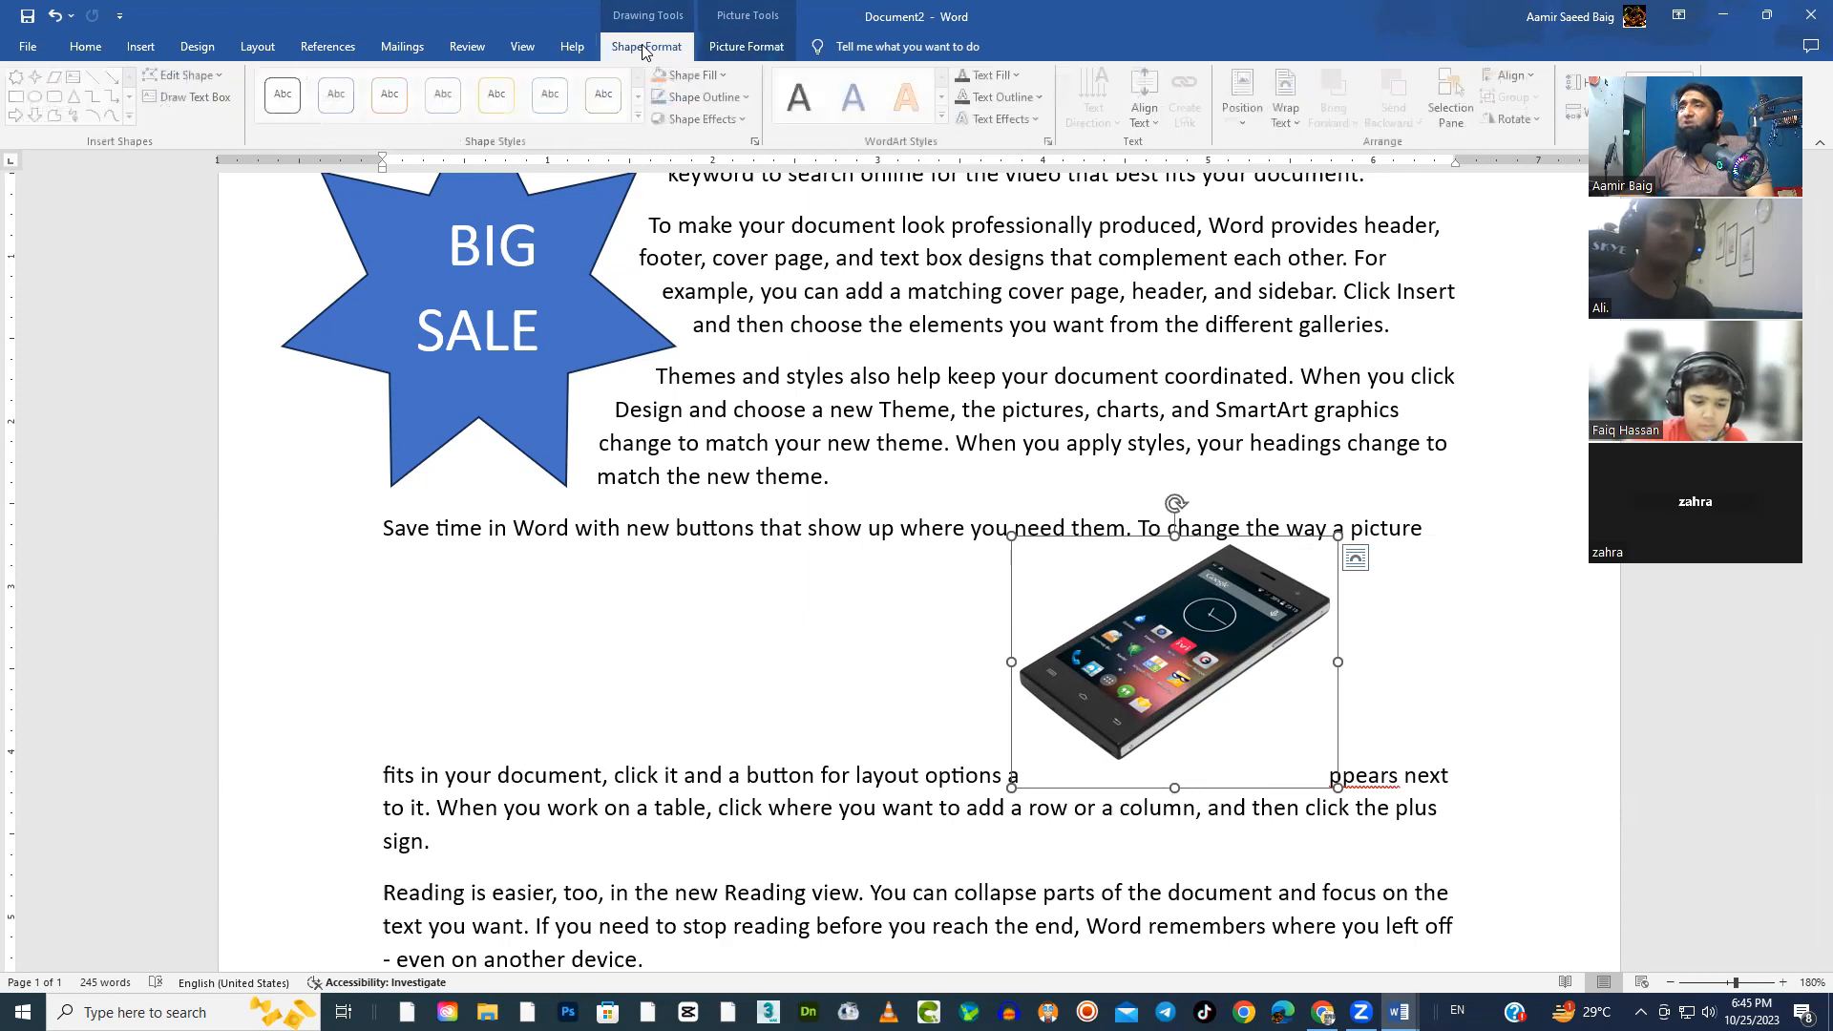
pyautogui.click(731, 51)
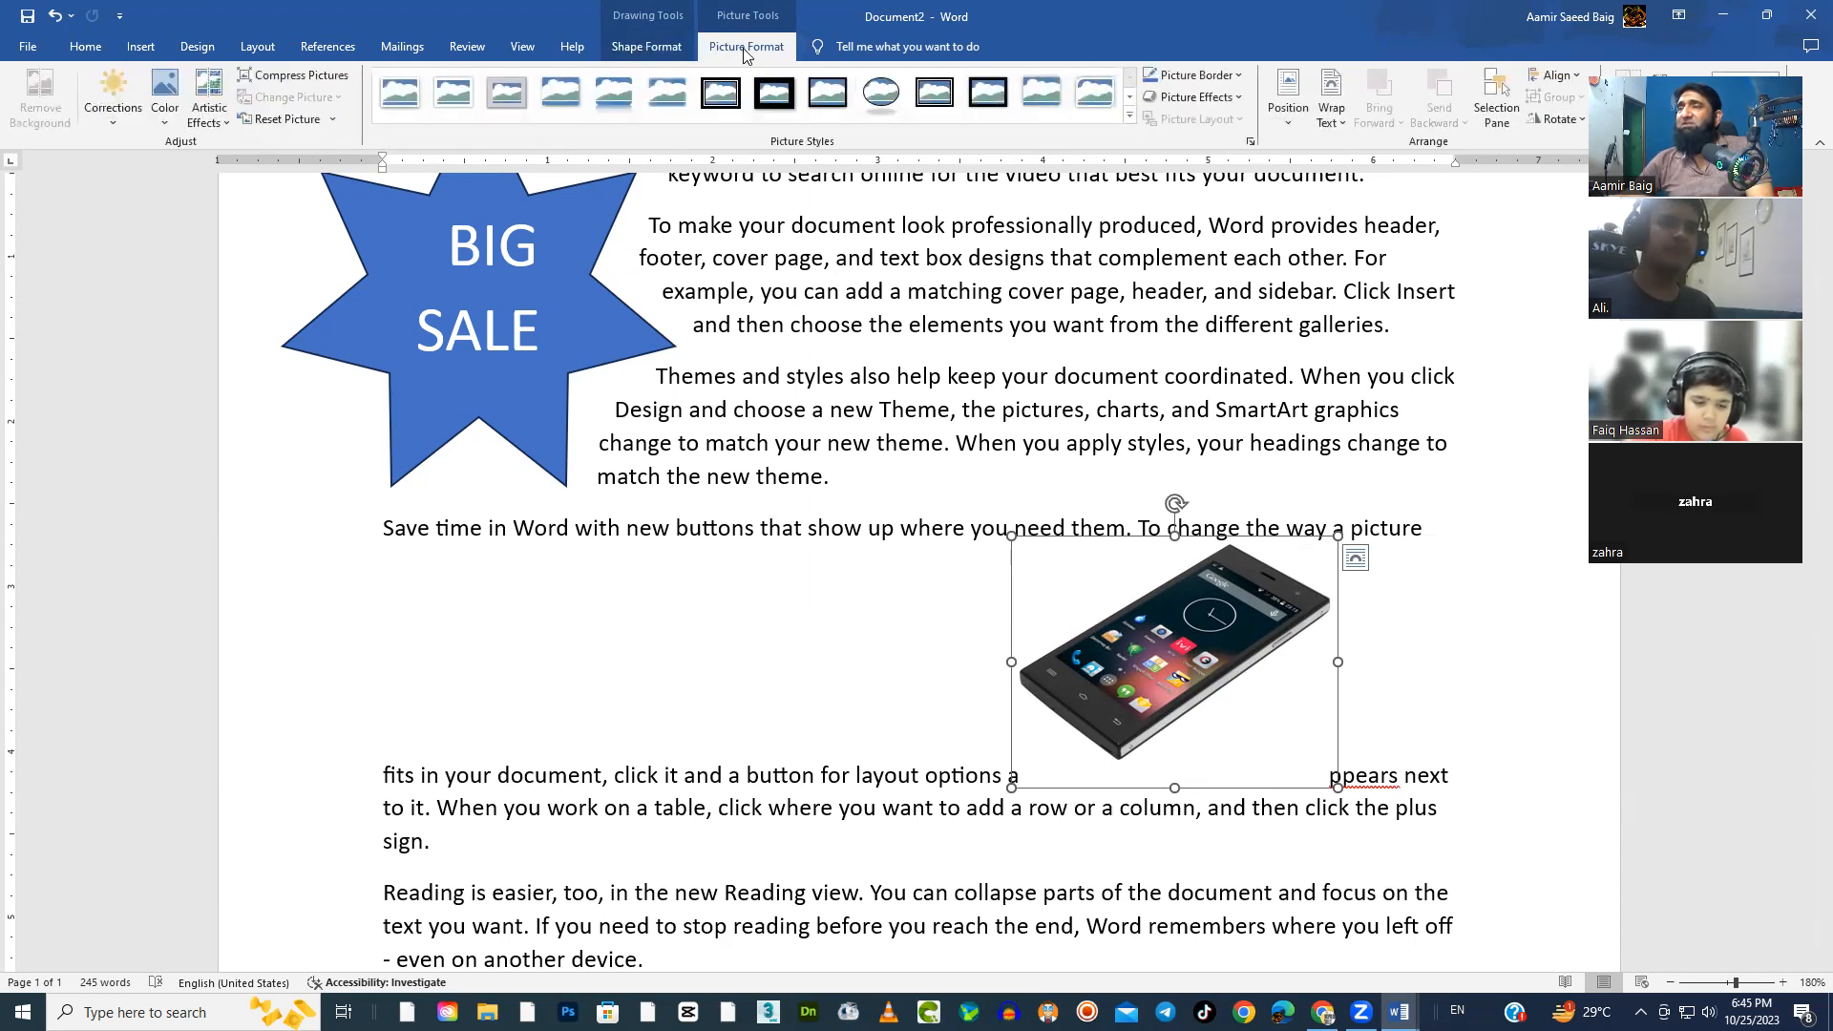
pyautogui.click(657, 49)
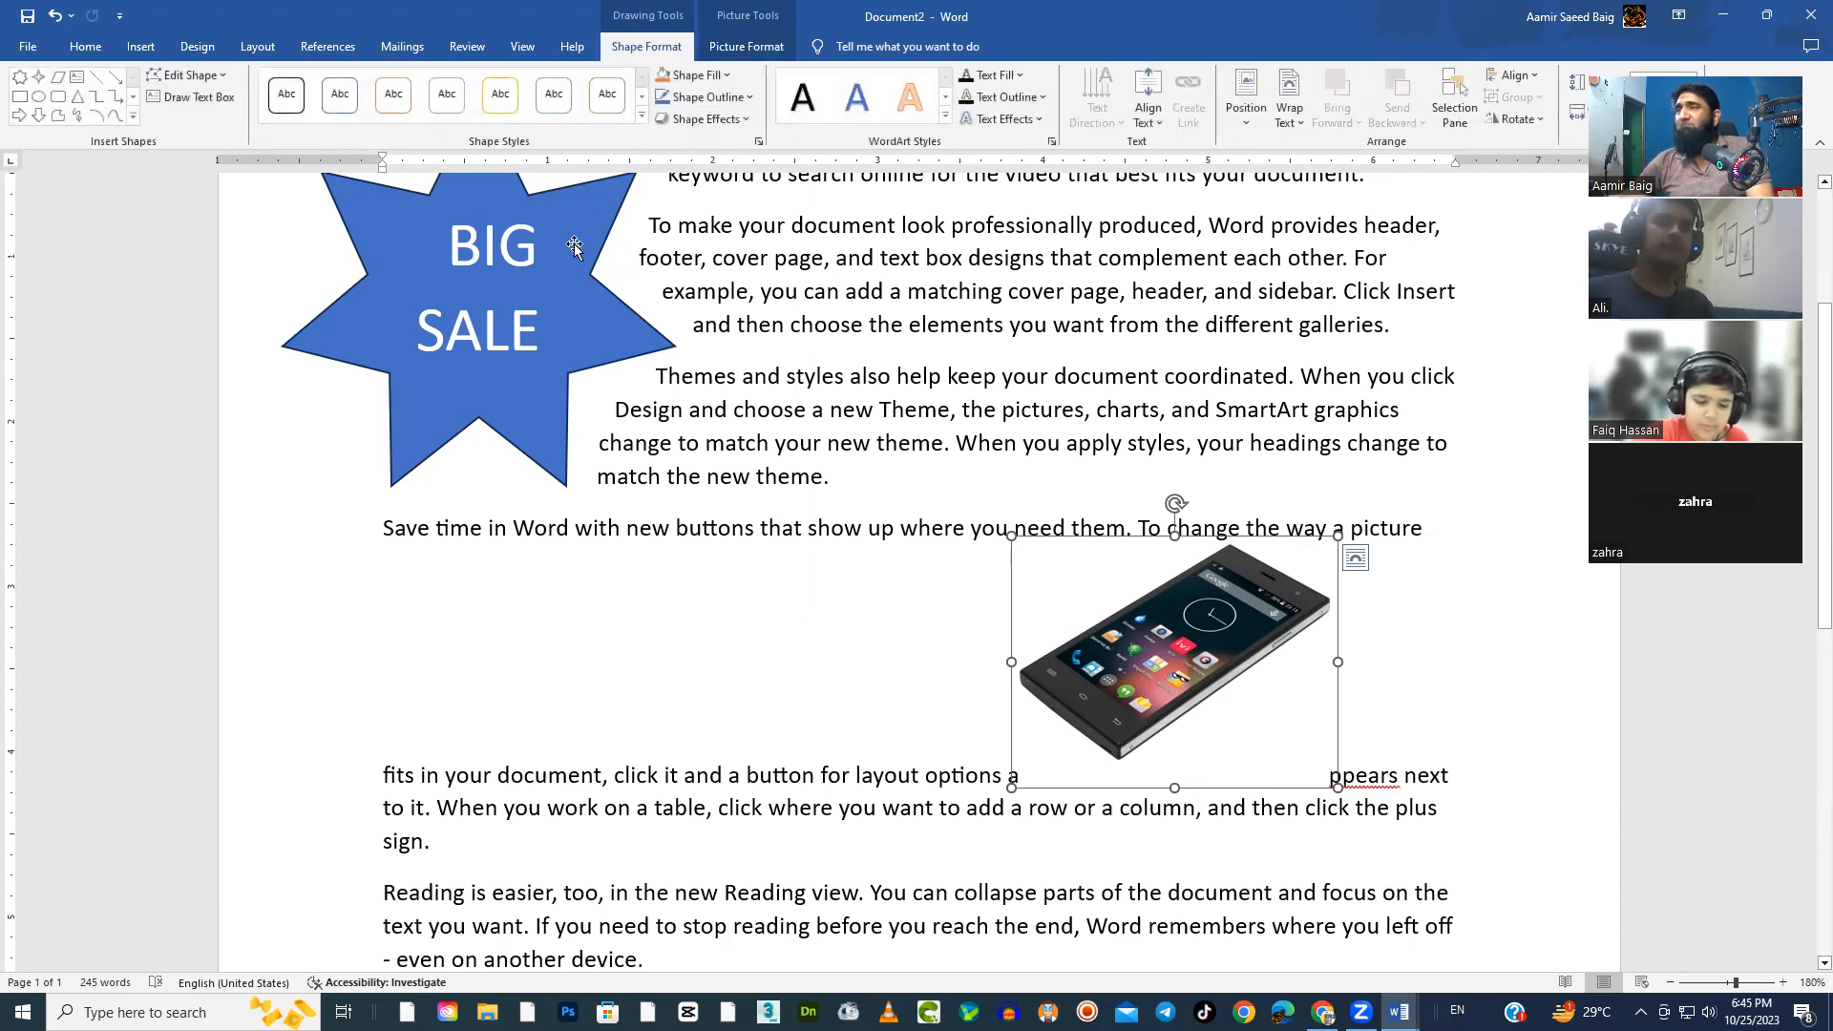
pyautogui.click(575, 243)
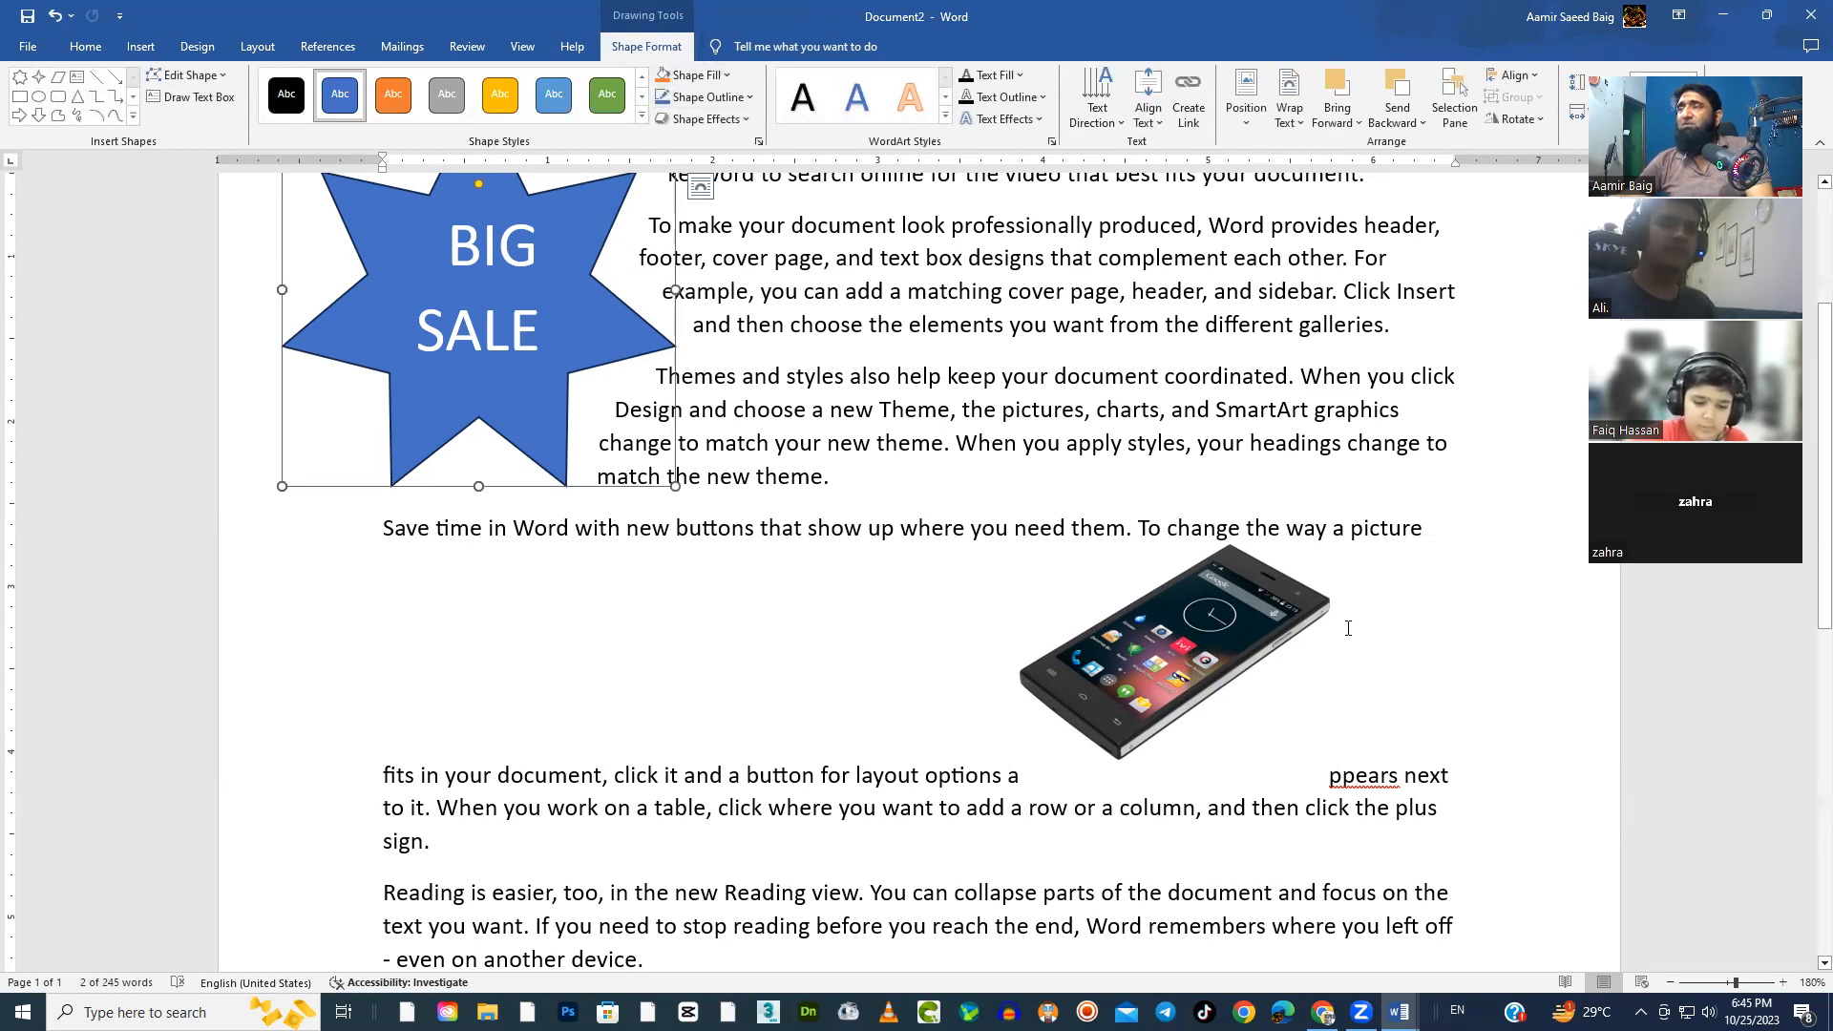
pyautogui.click(1217, 617)
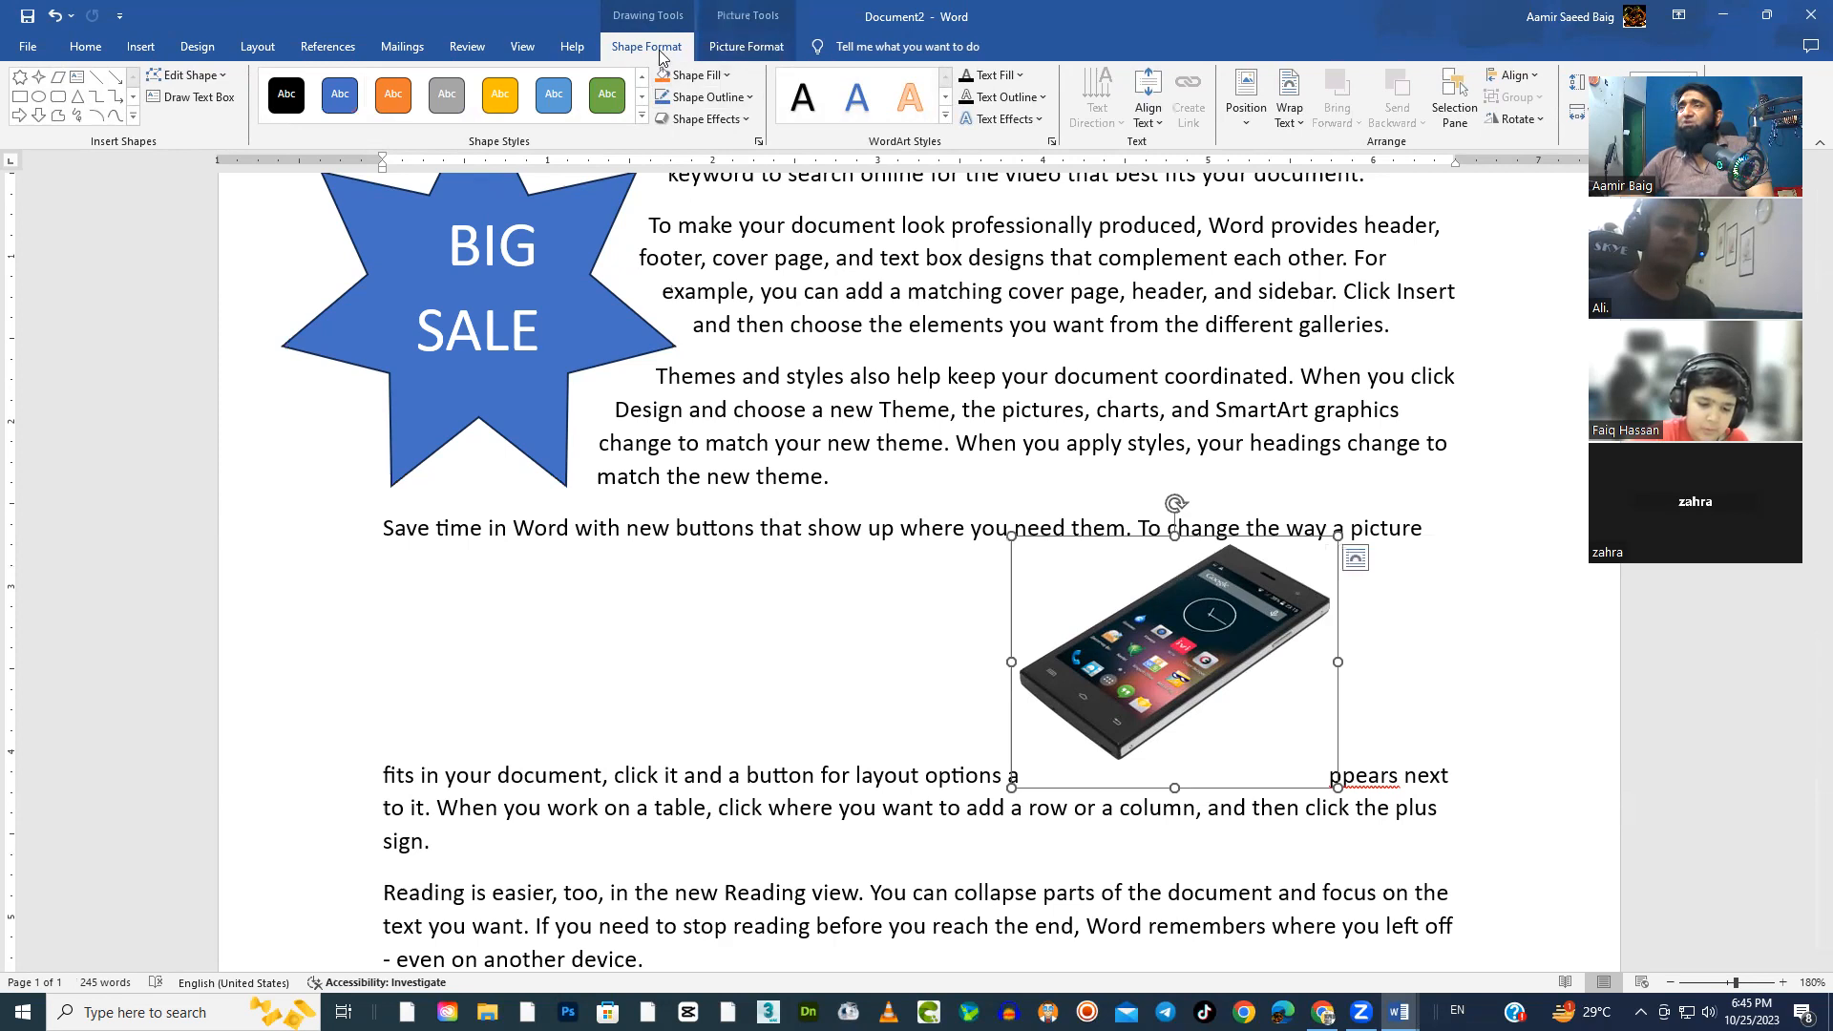
# Let the text wrap around both sides of the phone picture and move it up into the third paragraph beside the star
pyautogui.click(722, 50)
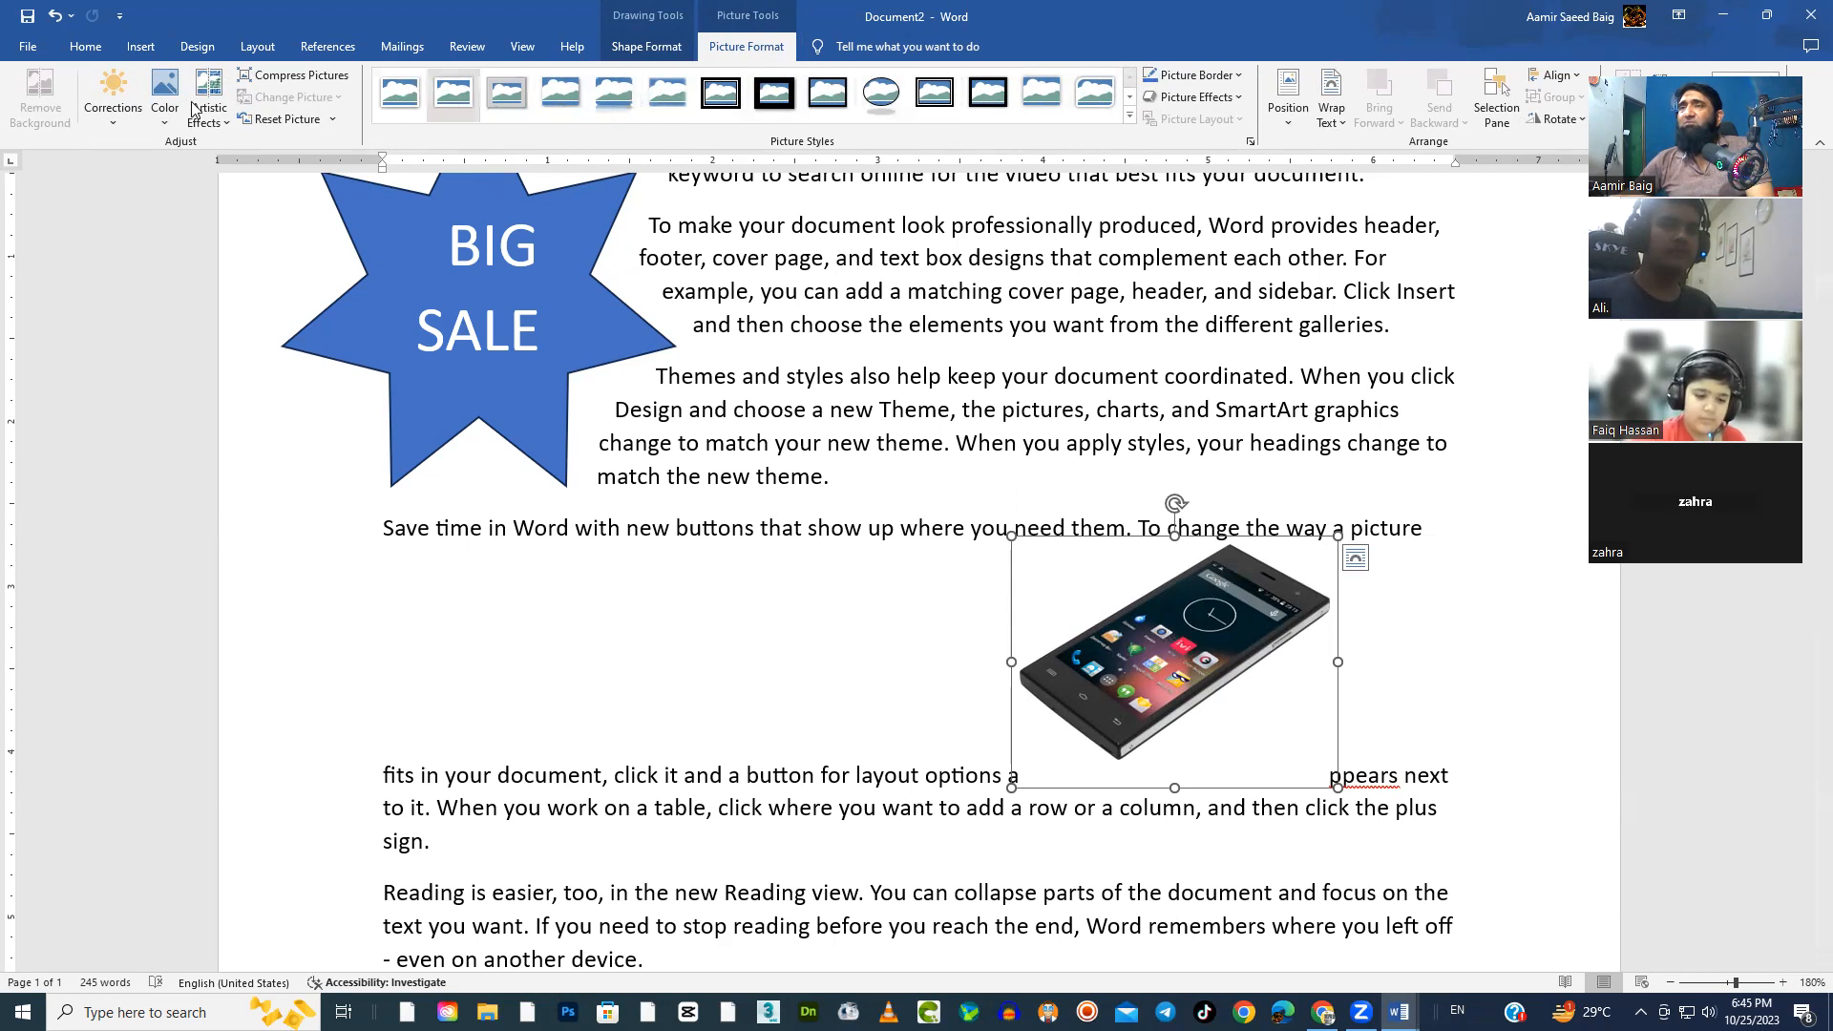
pyautogui.click(632, 48)
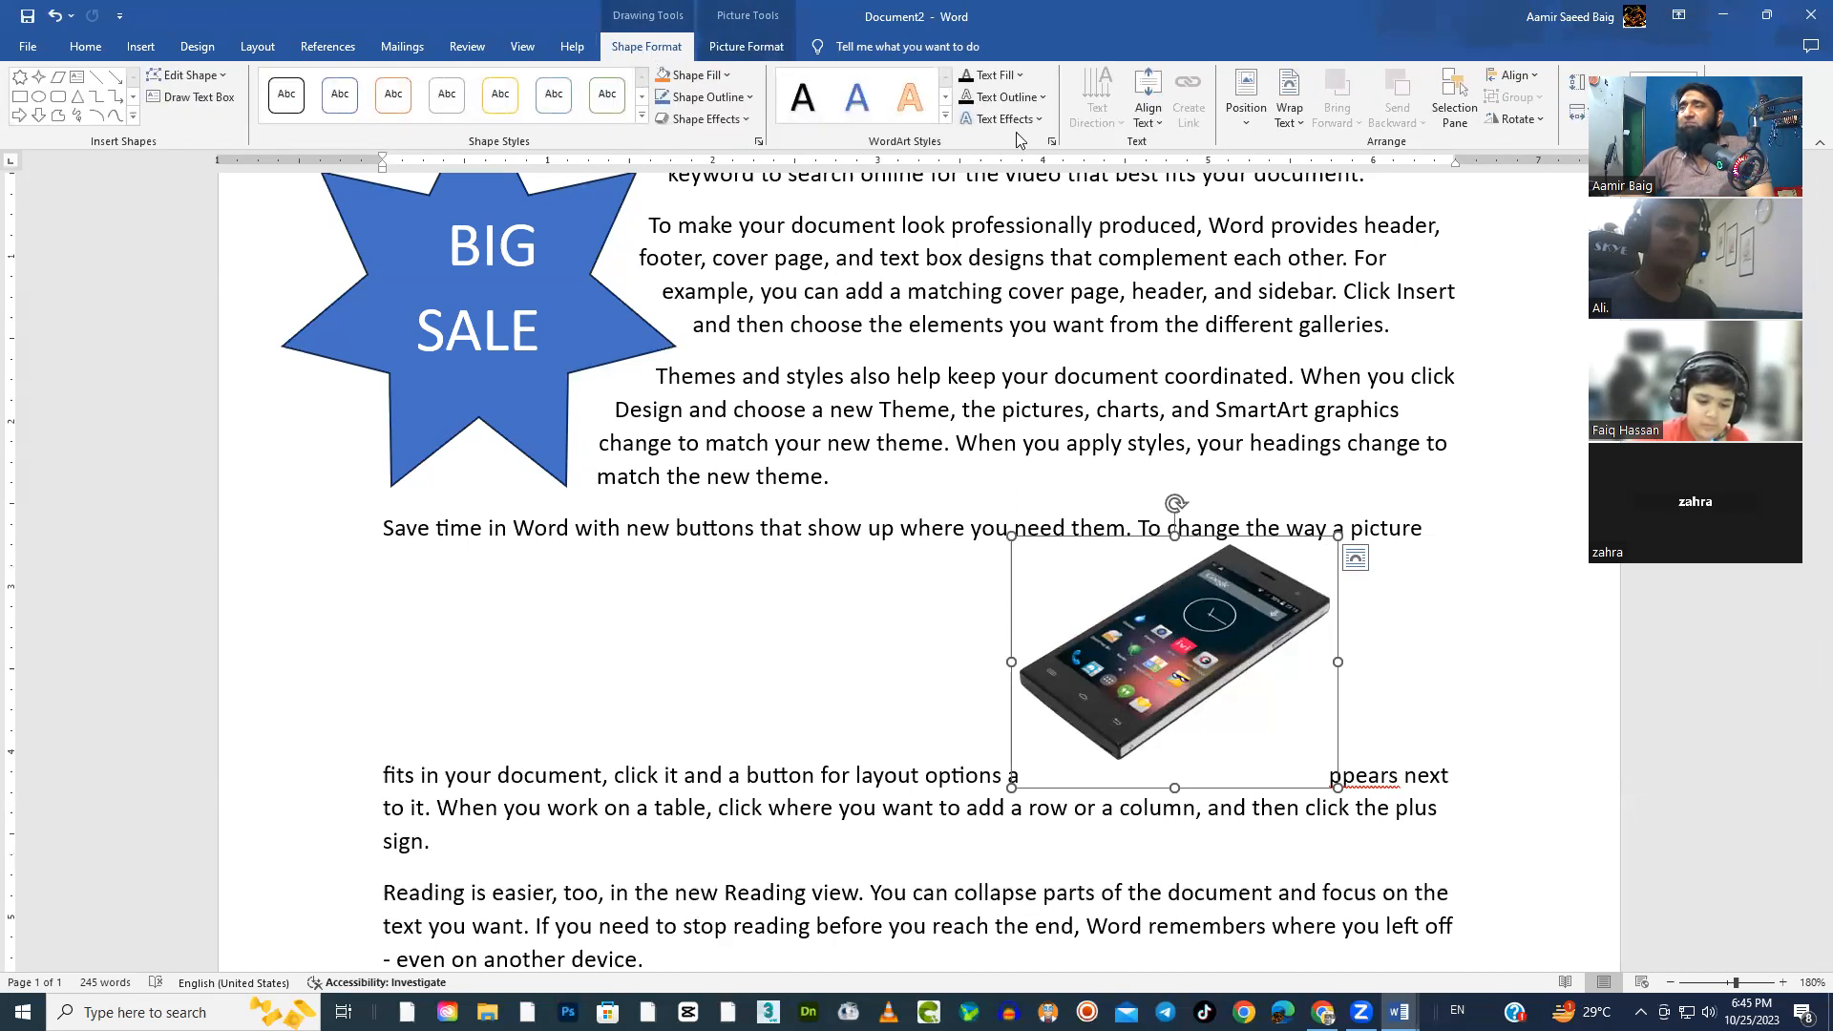
pyautogui.click(1291, 113)
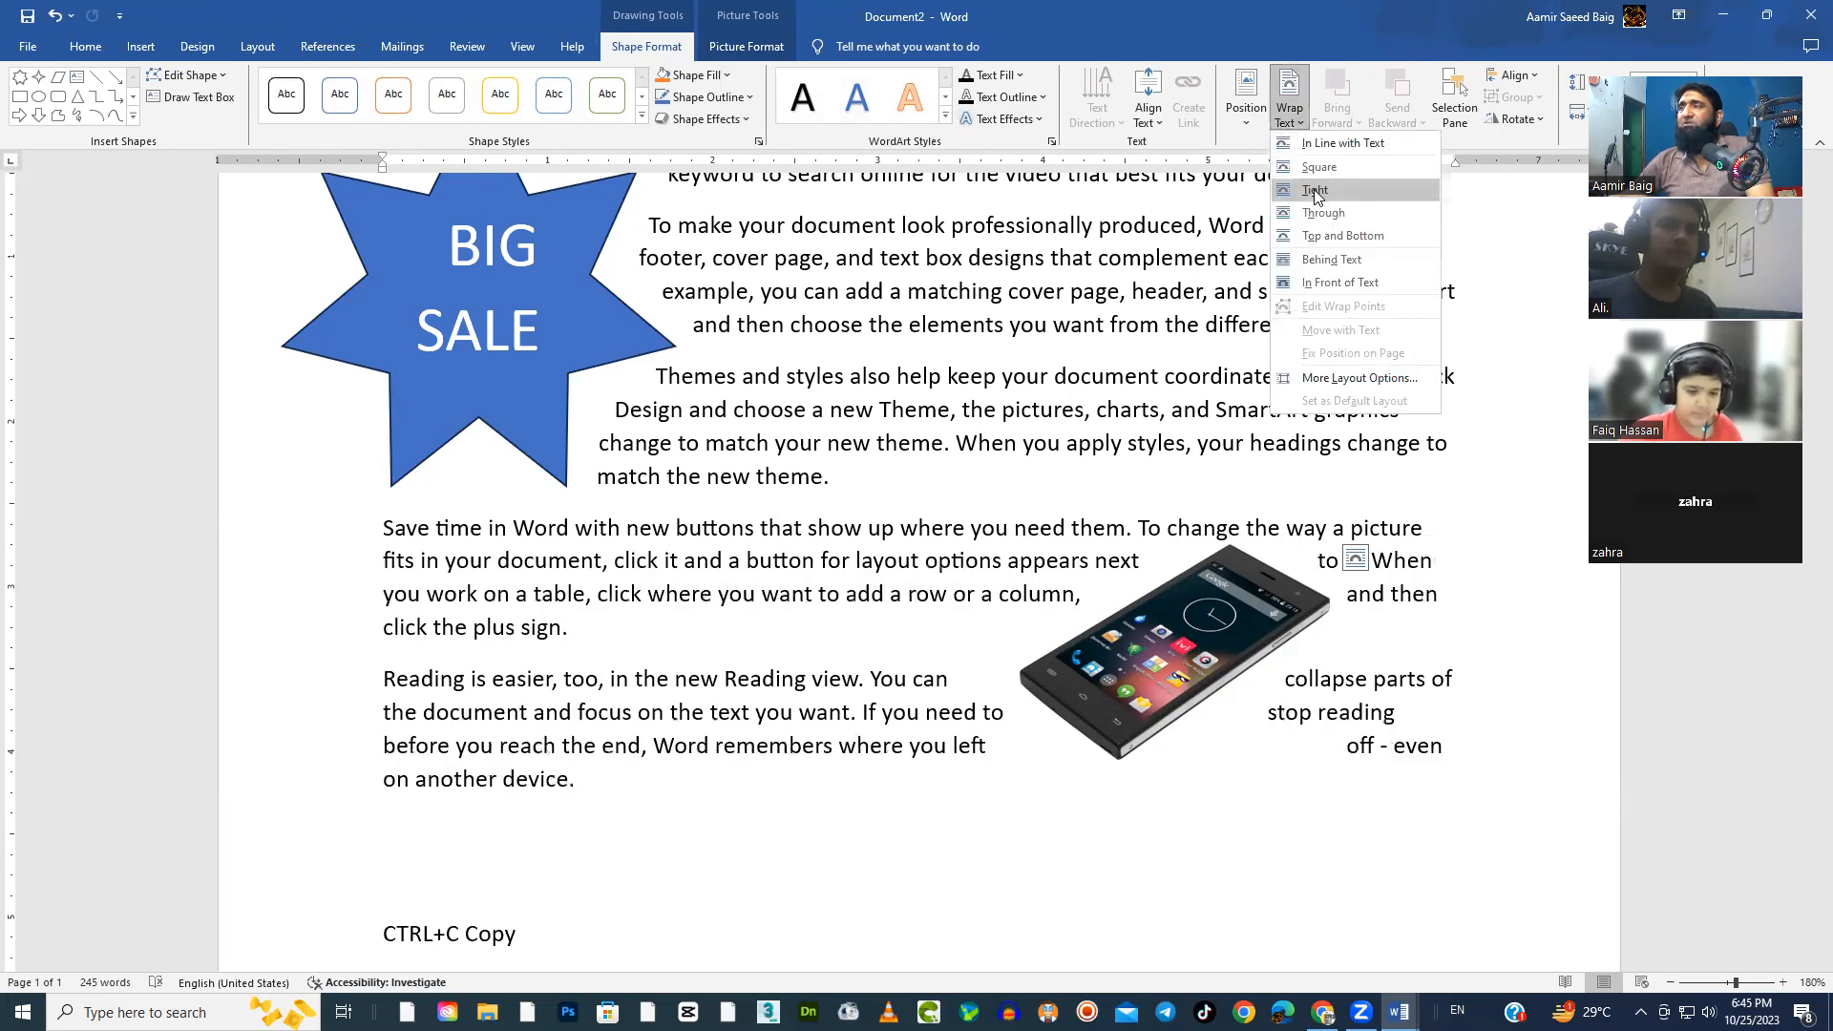
pyautogui.click(1317, 214)
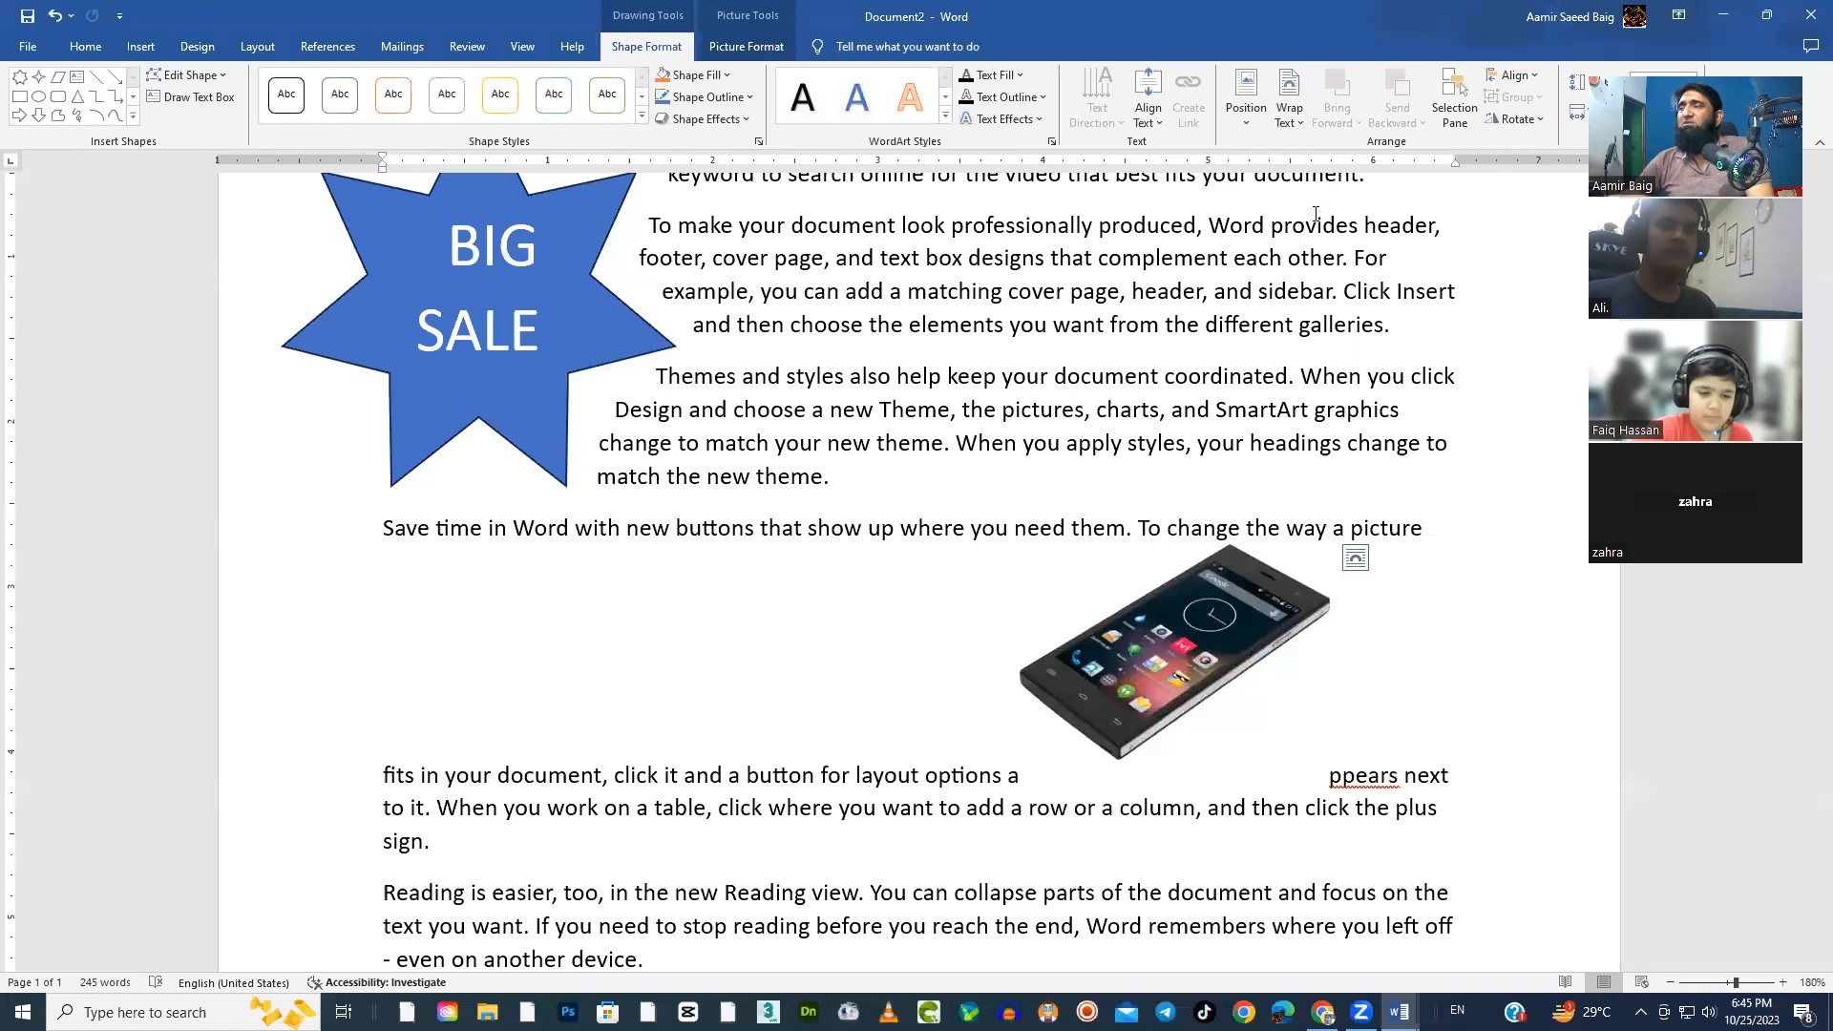
pyautogui.moveTo(1196, 588); pyautogui.dragTo(1086, 405)
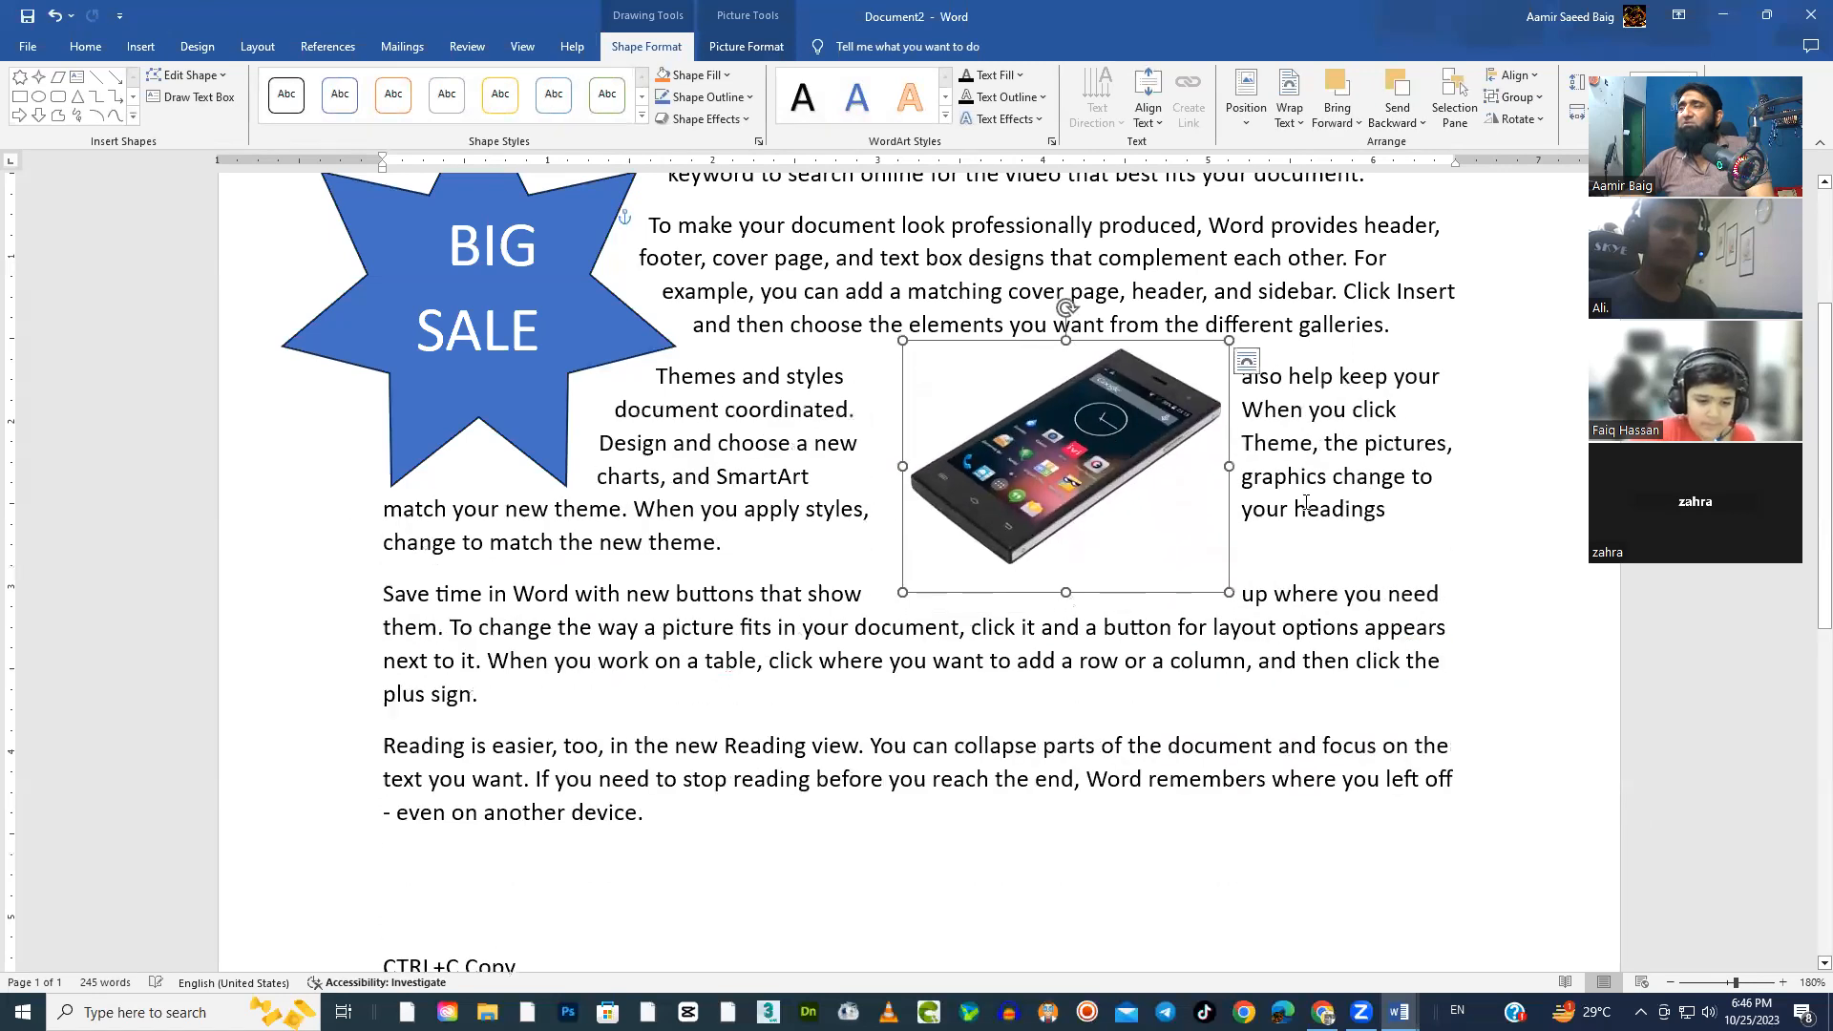
# Nudge the phone picture slightly within the third paragraph and rotate it about 50 degrees counterclockwise
pyautogui.click(1306, 507)
pyautogui.scroll(-4, 1125, 819)
pyautogui.scroll(4, 1125, 818)
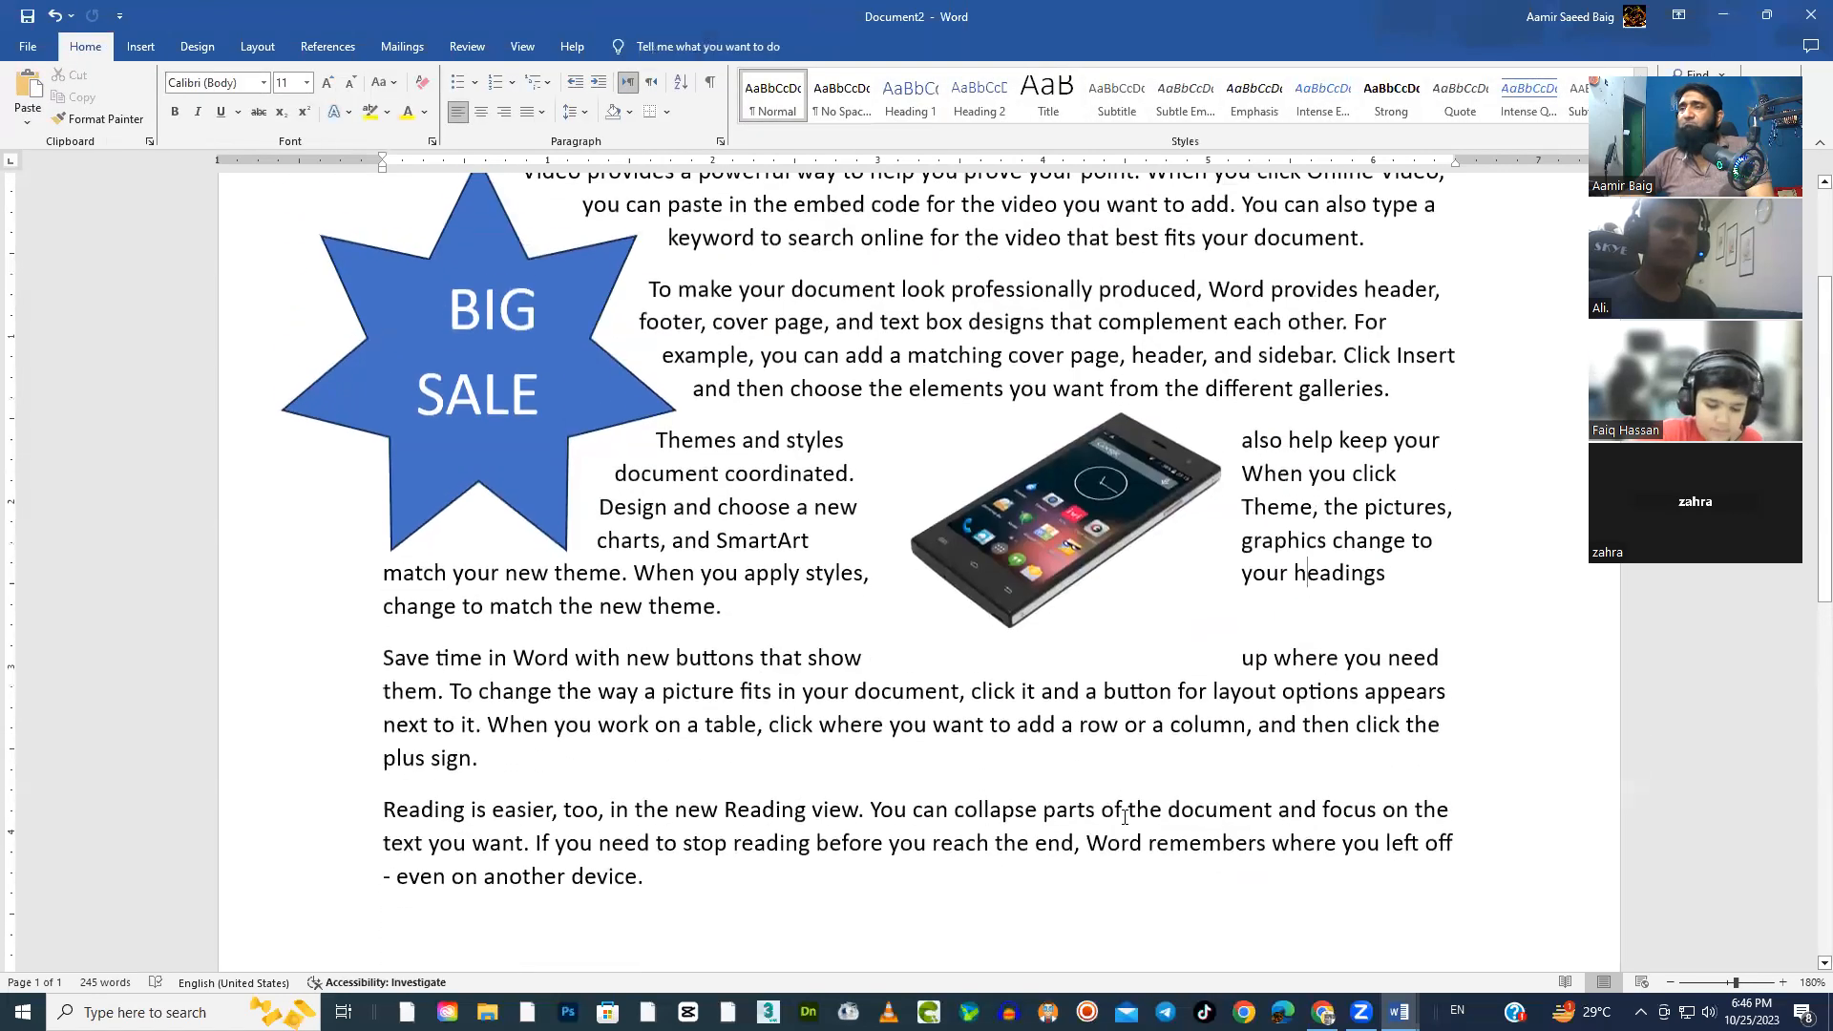
pyautogui.scroll(3, 1124, 818)
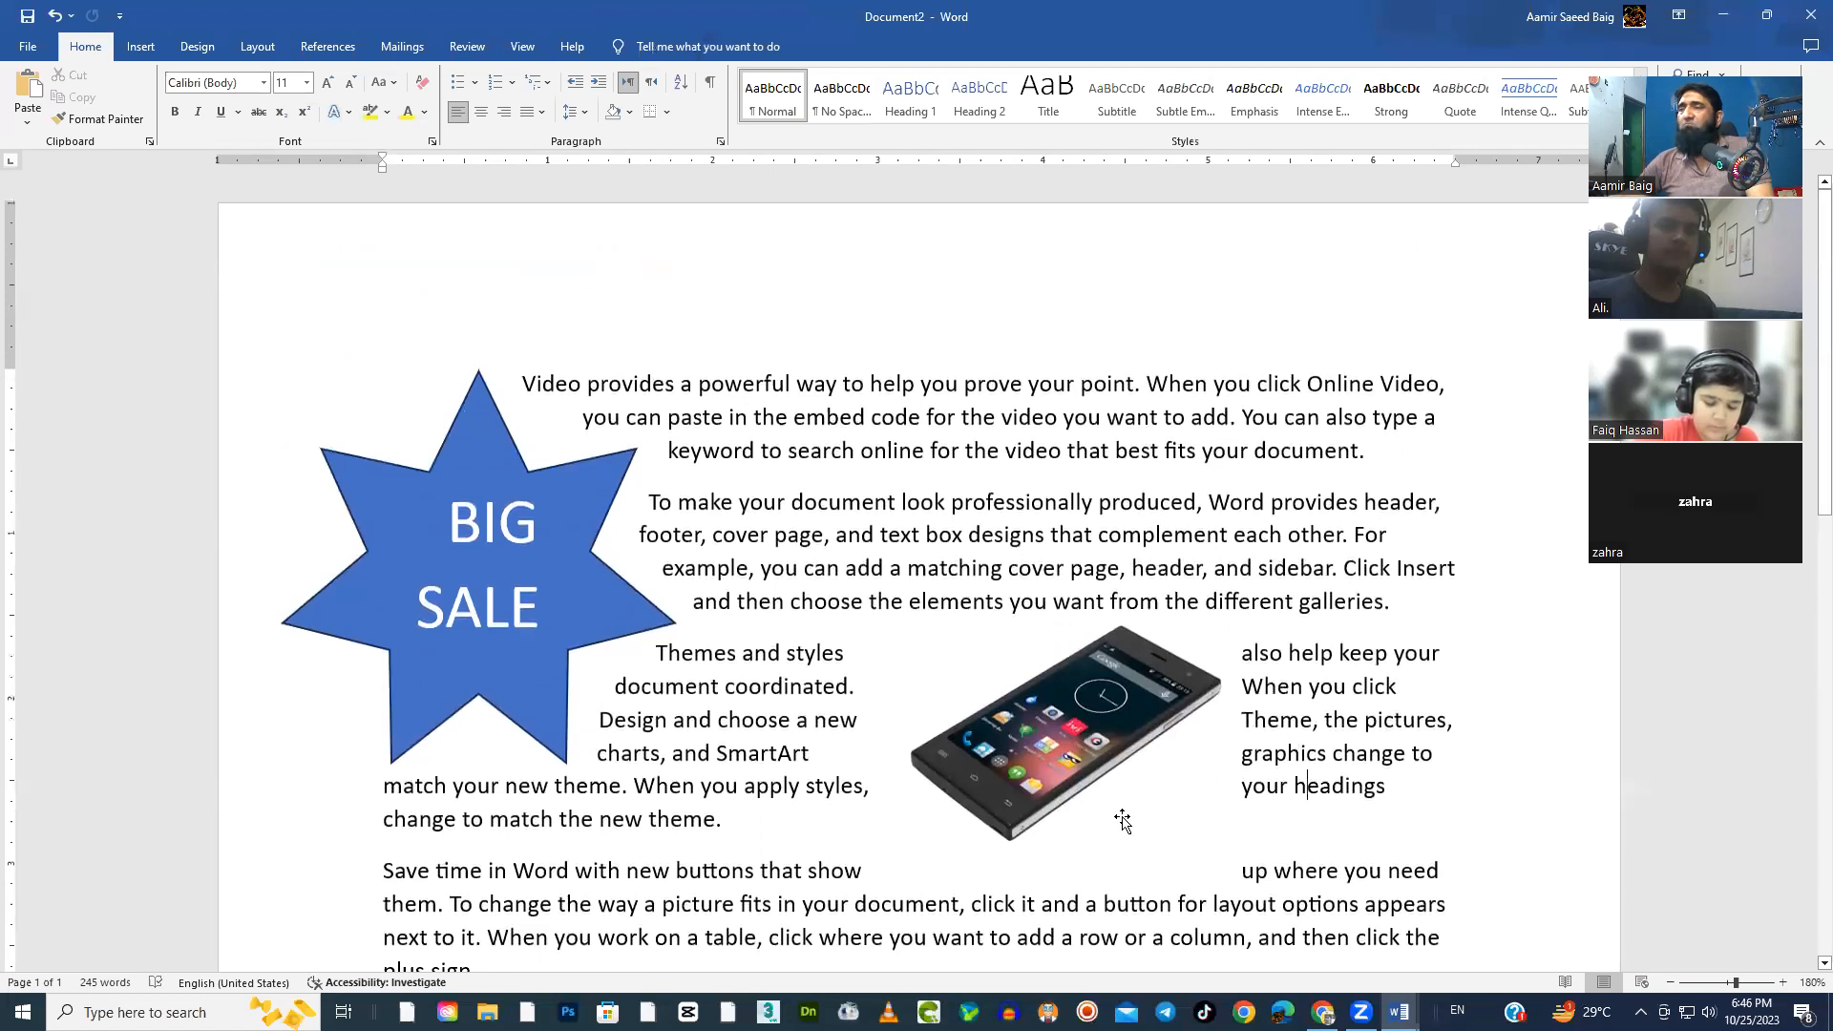
pyautogui.scroll(-3, 1124, 819)
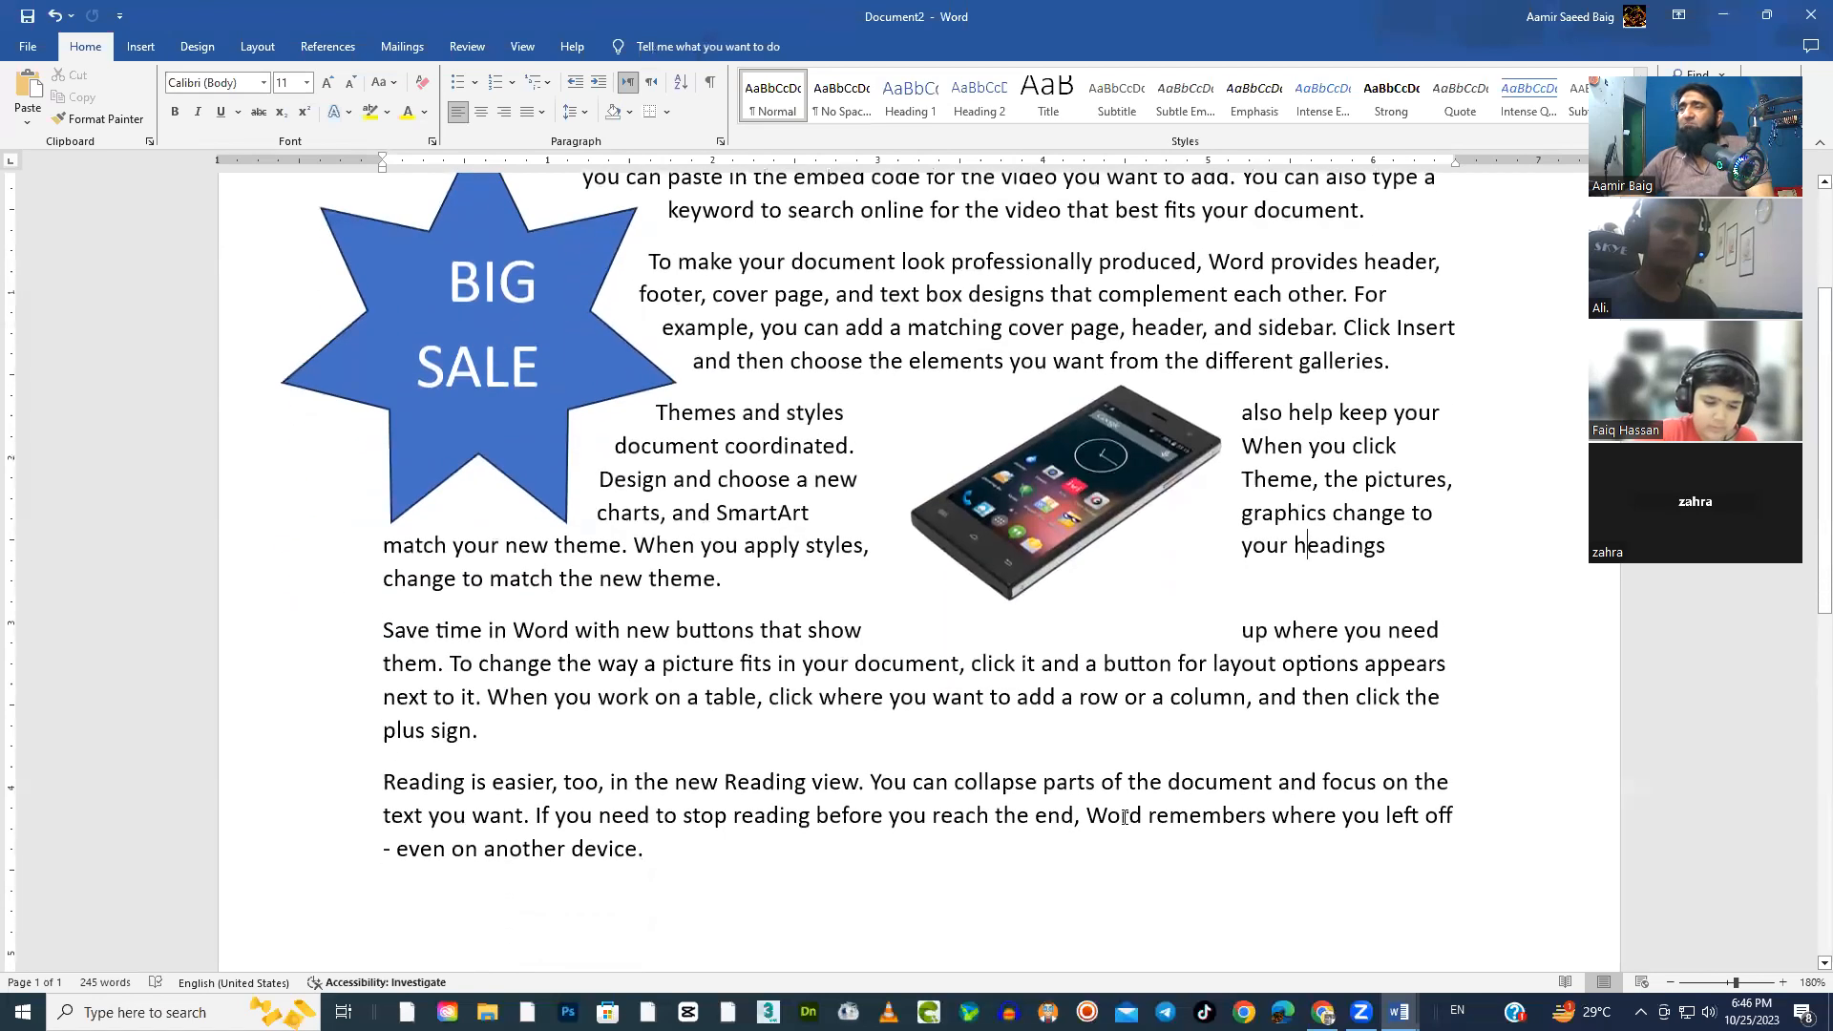
pyautogui.click(1079, 507)
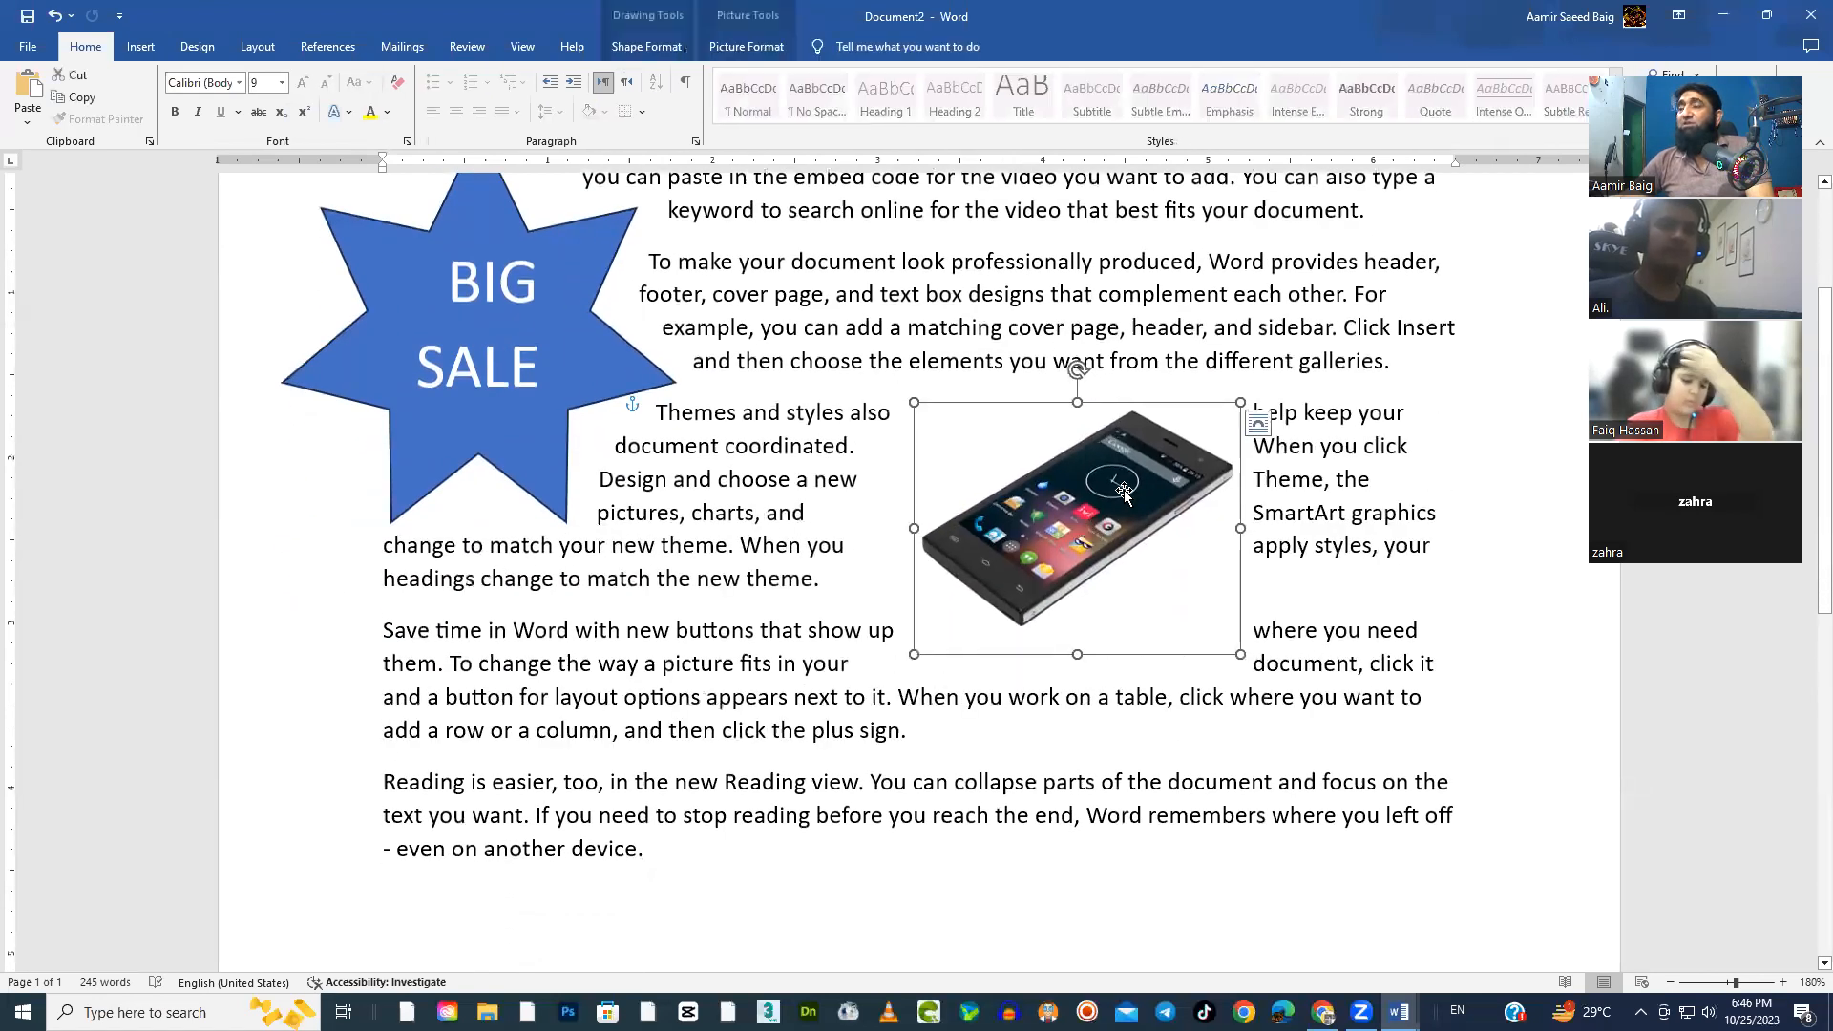
pyautogui.moveTo(1077, 375); pyautogui.dragTo(898, 397)
pyautogui.click(811, 584)
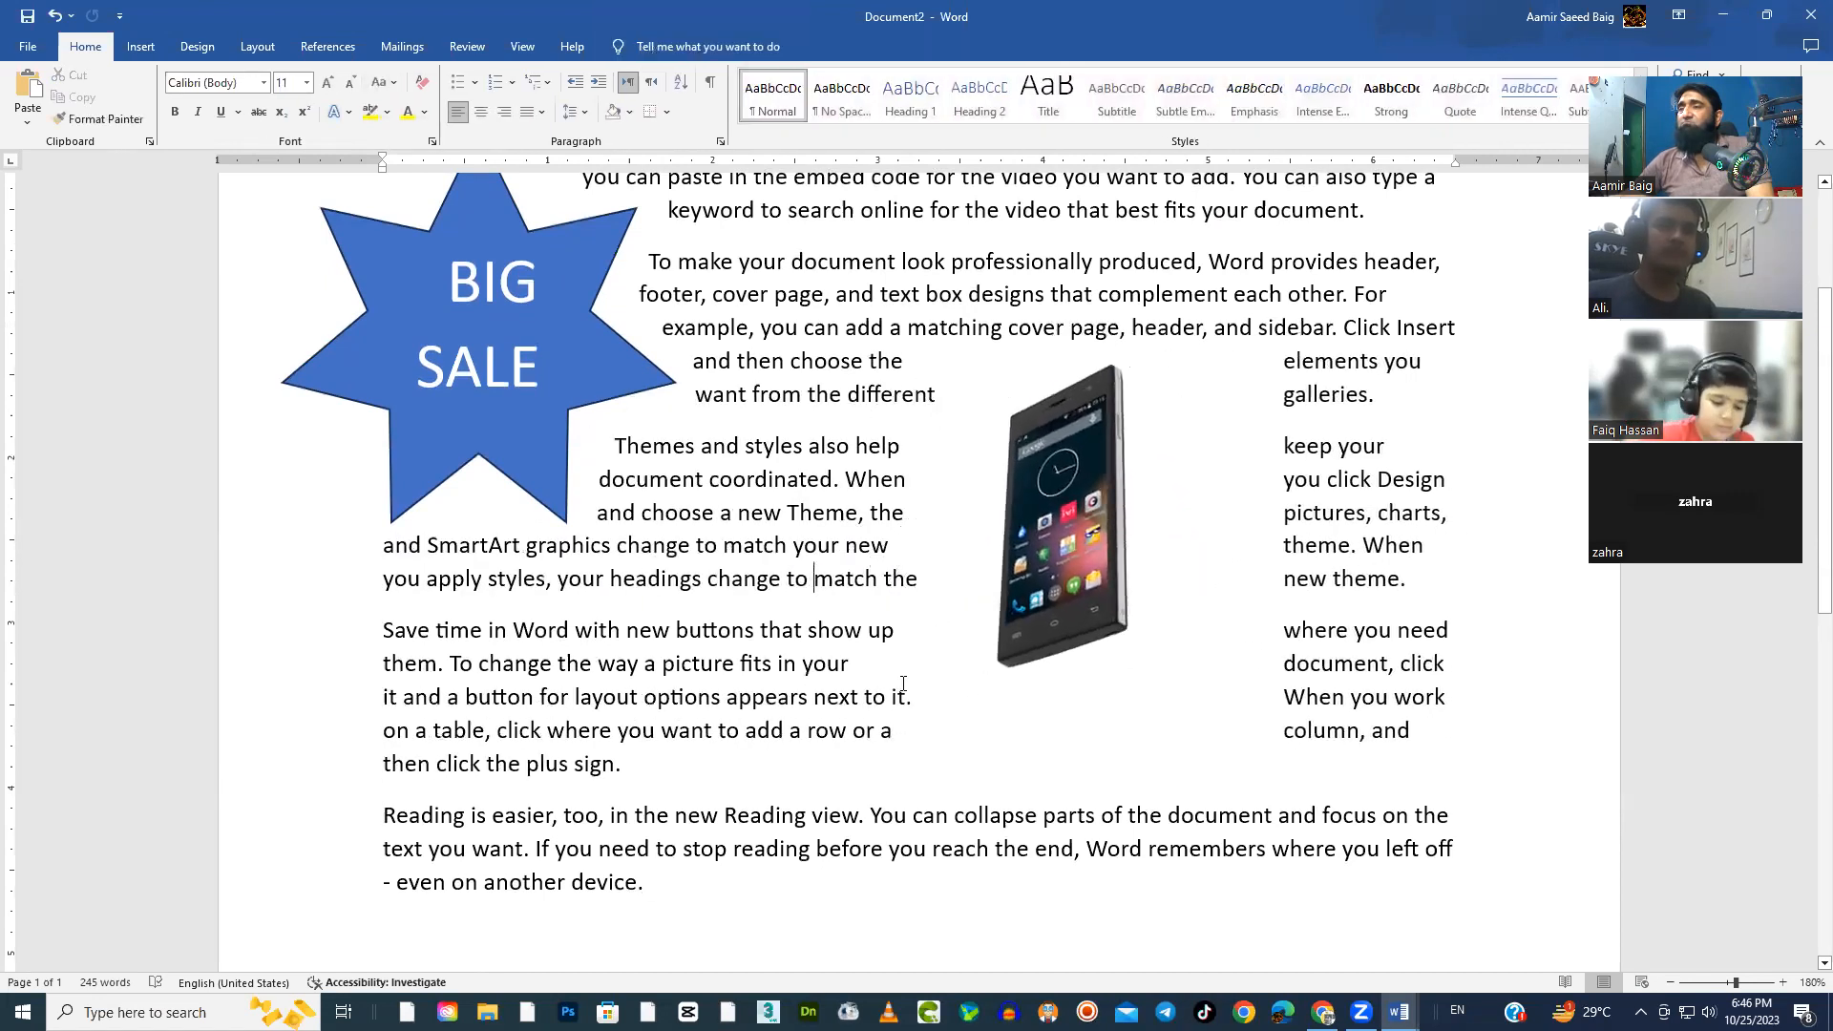
# Tilt the phone picture a little further counterclockwise, and turn it partly back clockwise so the phone stands nearly vertical
pyautogui.click(1049, 528)
pyautogui.moveTo(952, 444); pyautogui.dragTo(941, 462)
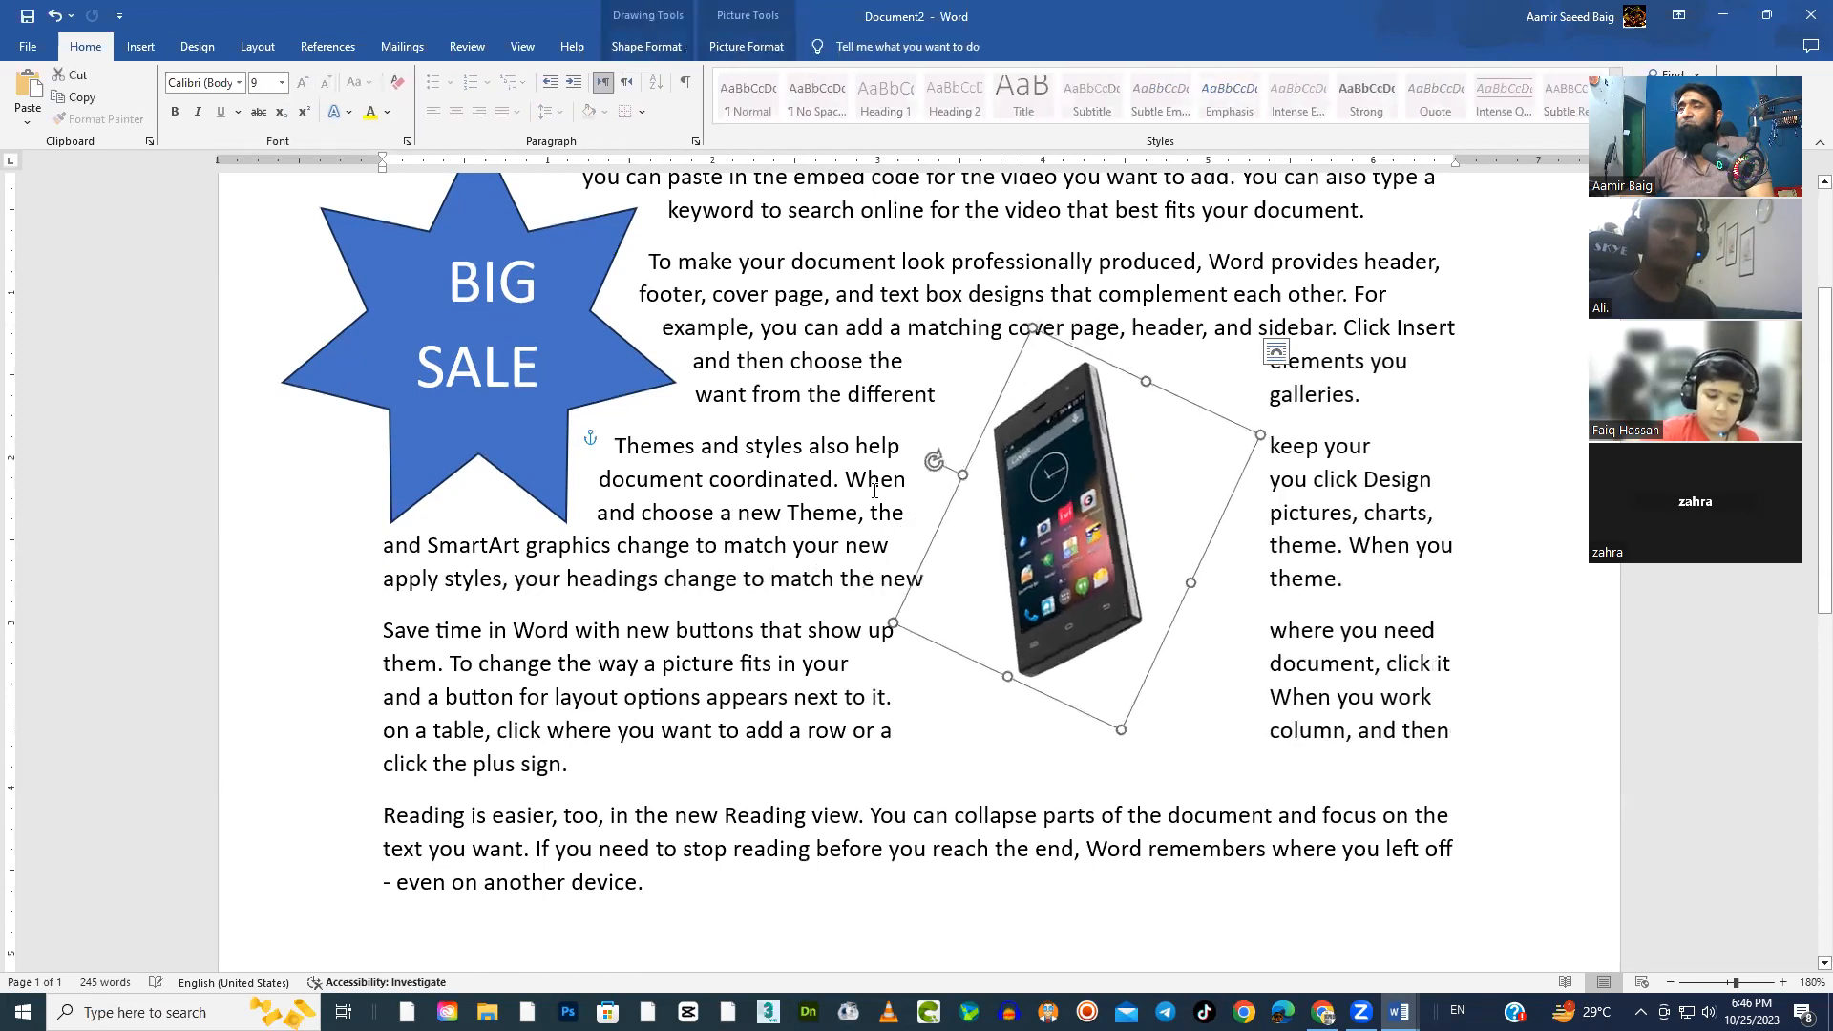
pyautogui.click(1197, 570)
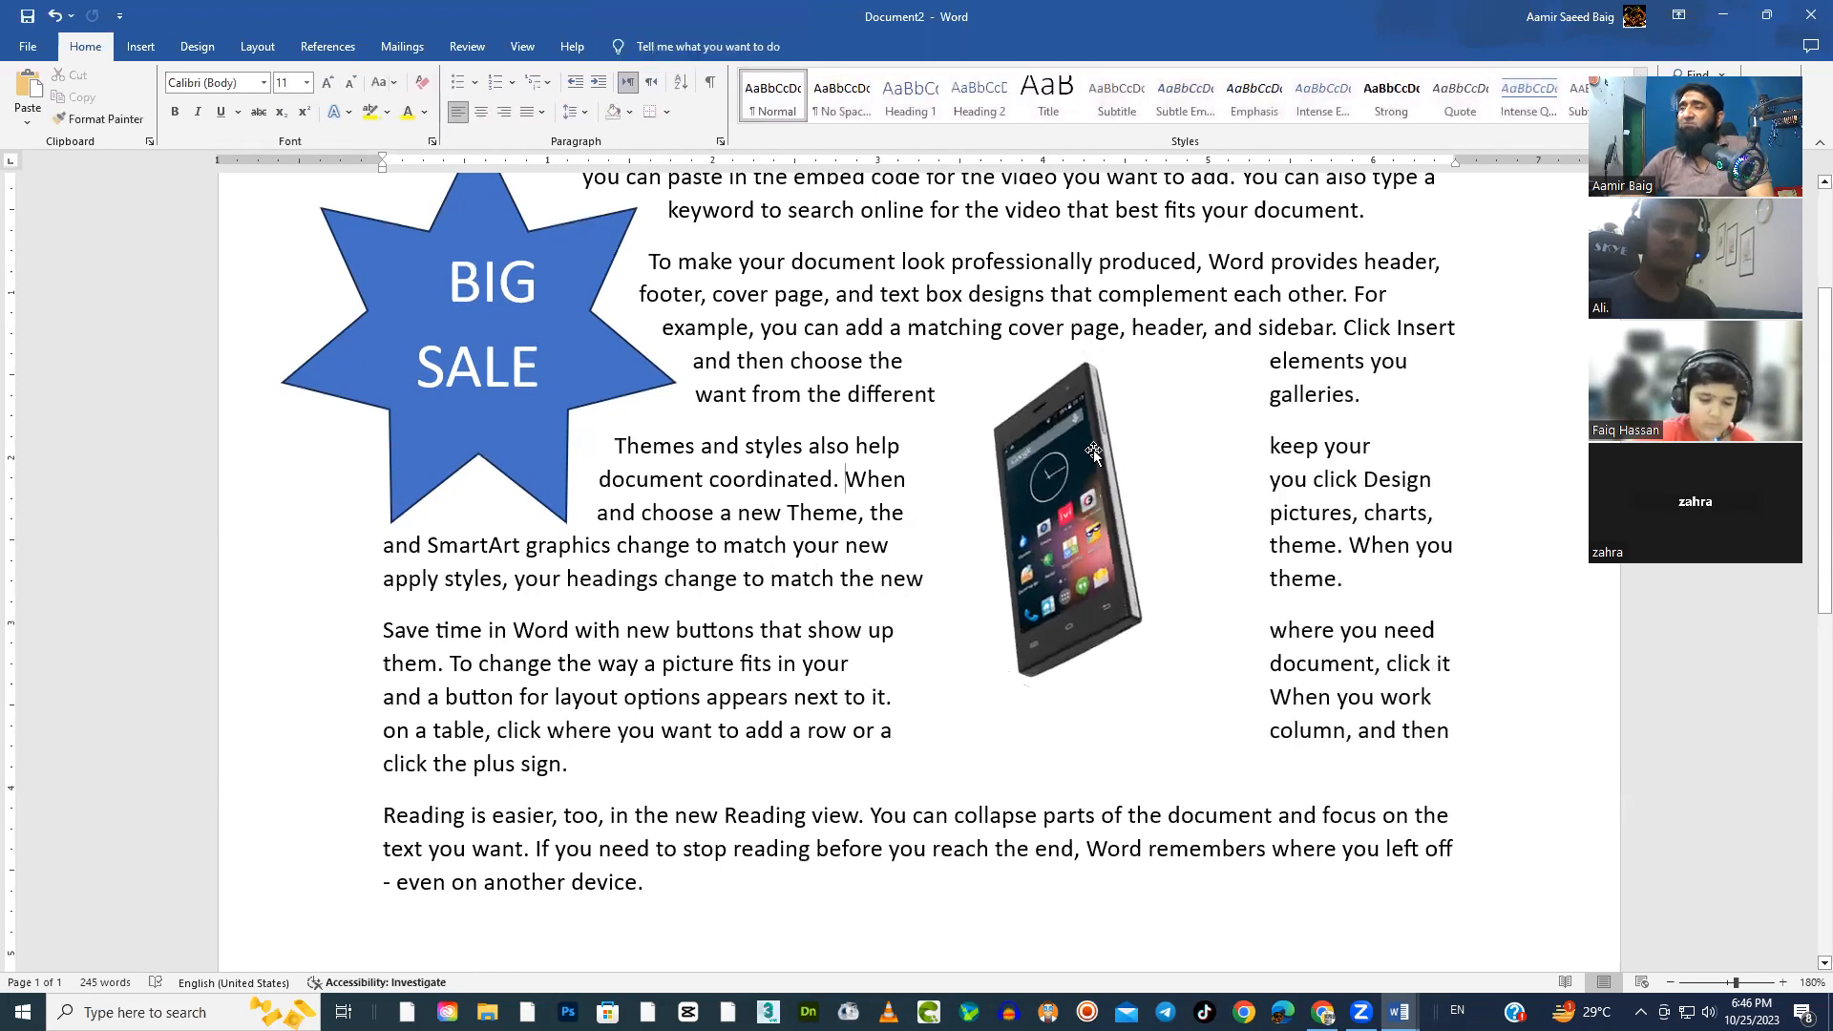
pyautogui.click(1100, 521)
pyautogui.moveTo(934, 460); pyautogui.dragTo(958, 425)
pyautogui.click(868, 441)
pyautogui.click(1135, 506)
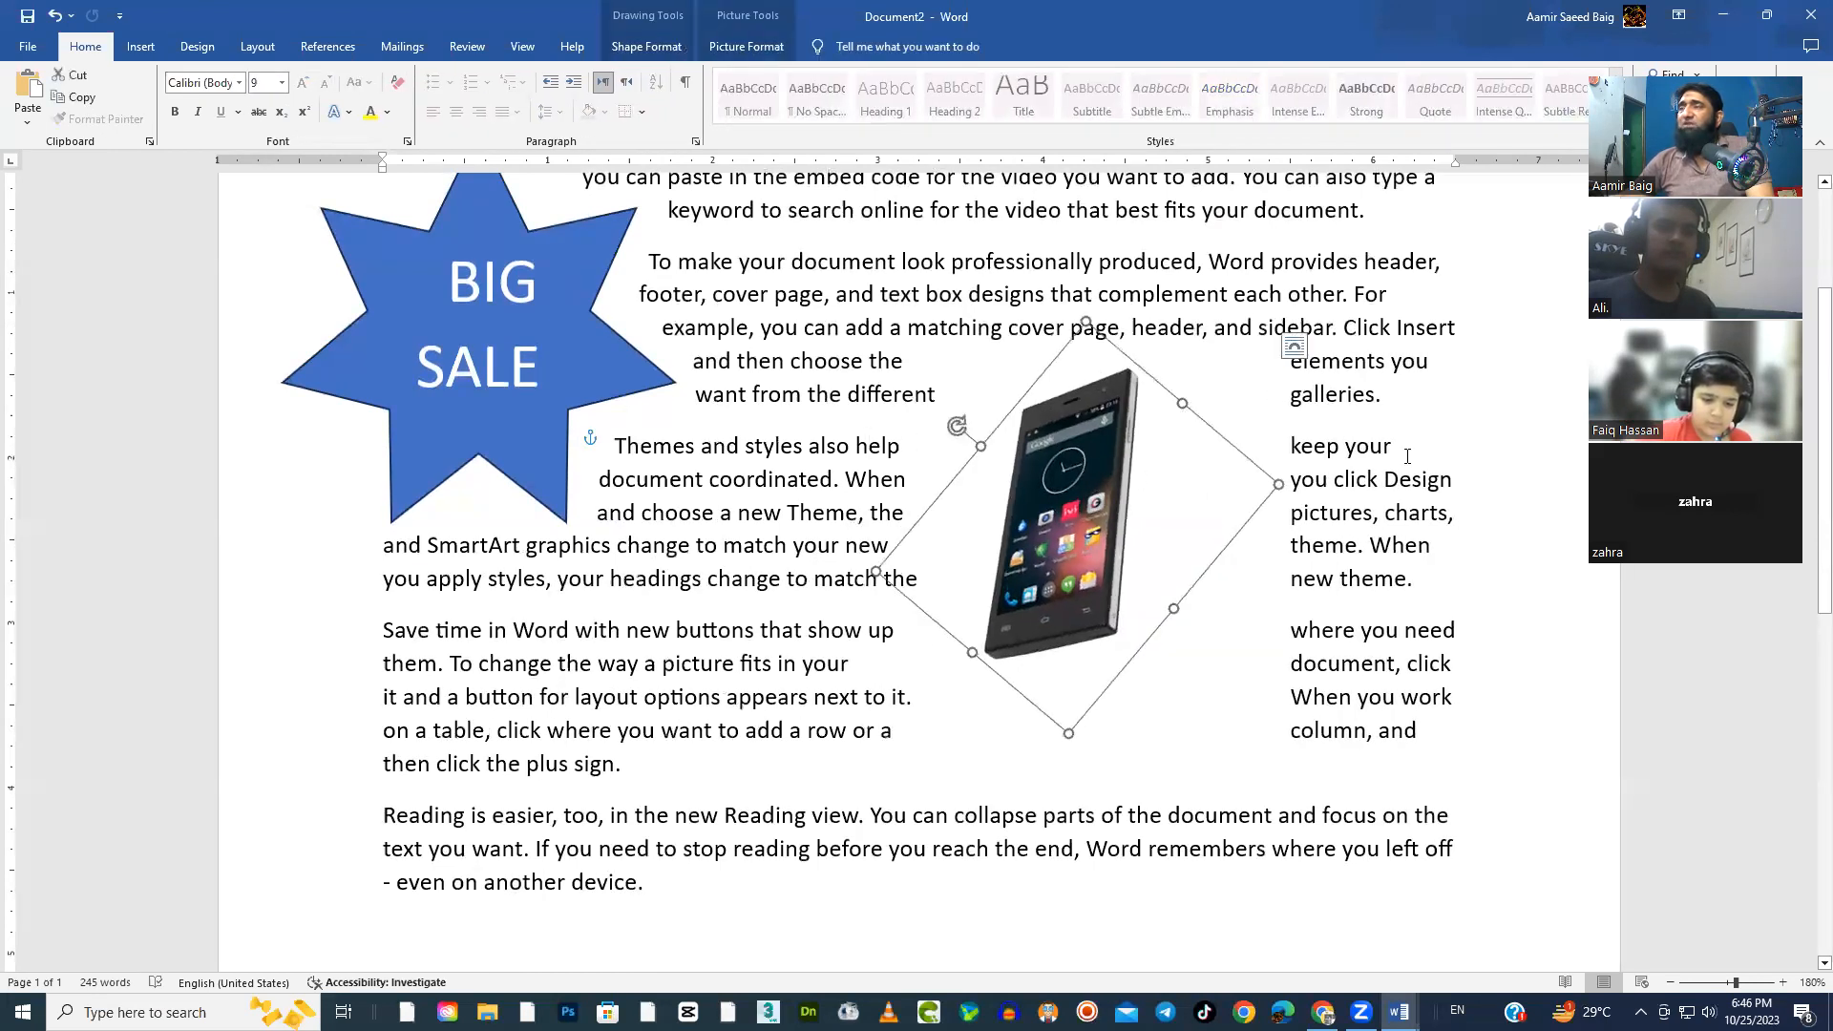
# Set the text wrapping of the rotated phone picture's frame to Tight
pyautogui.click(662, 49)
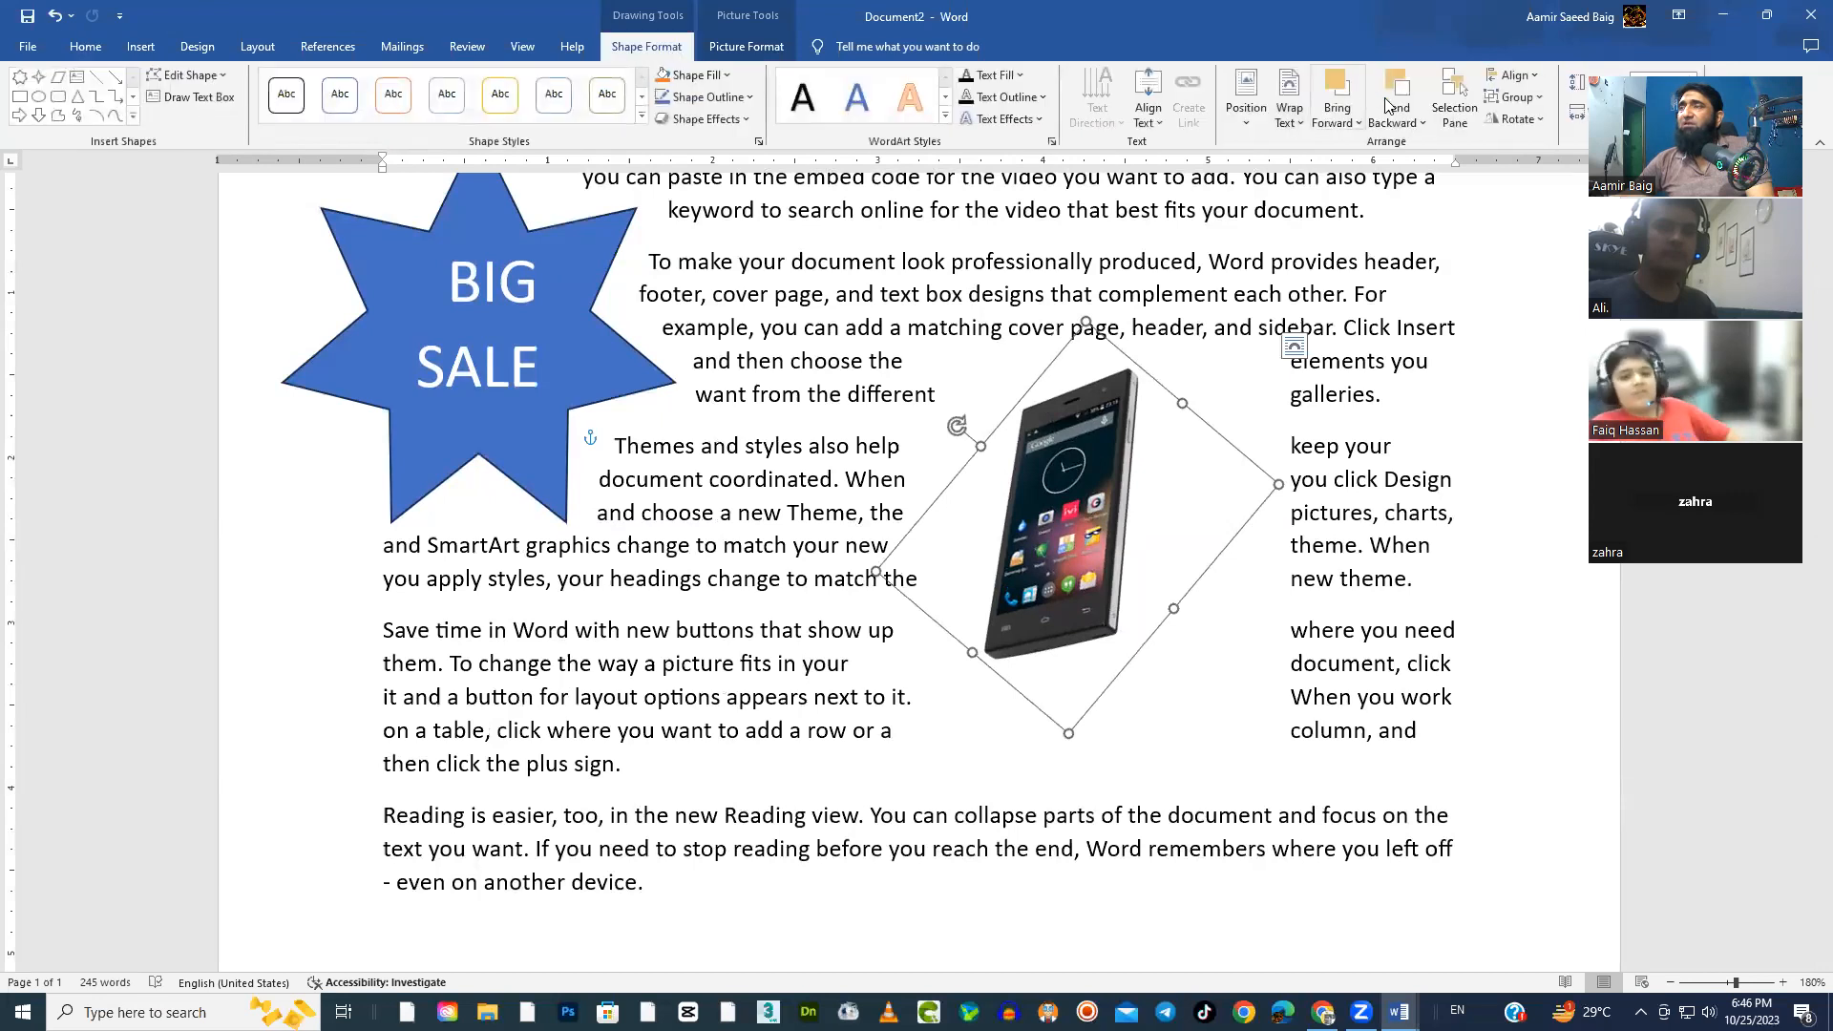
pyautogui.click(1304, 124)
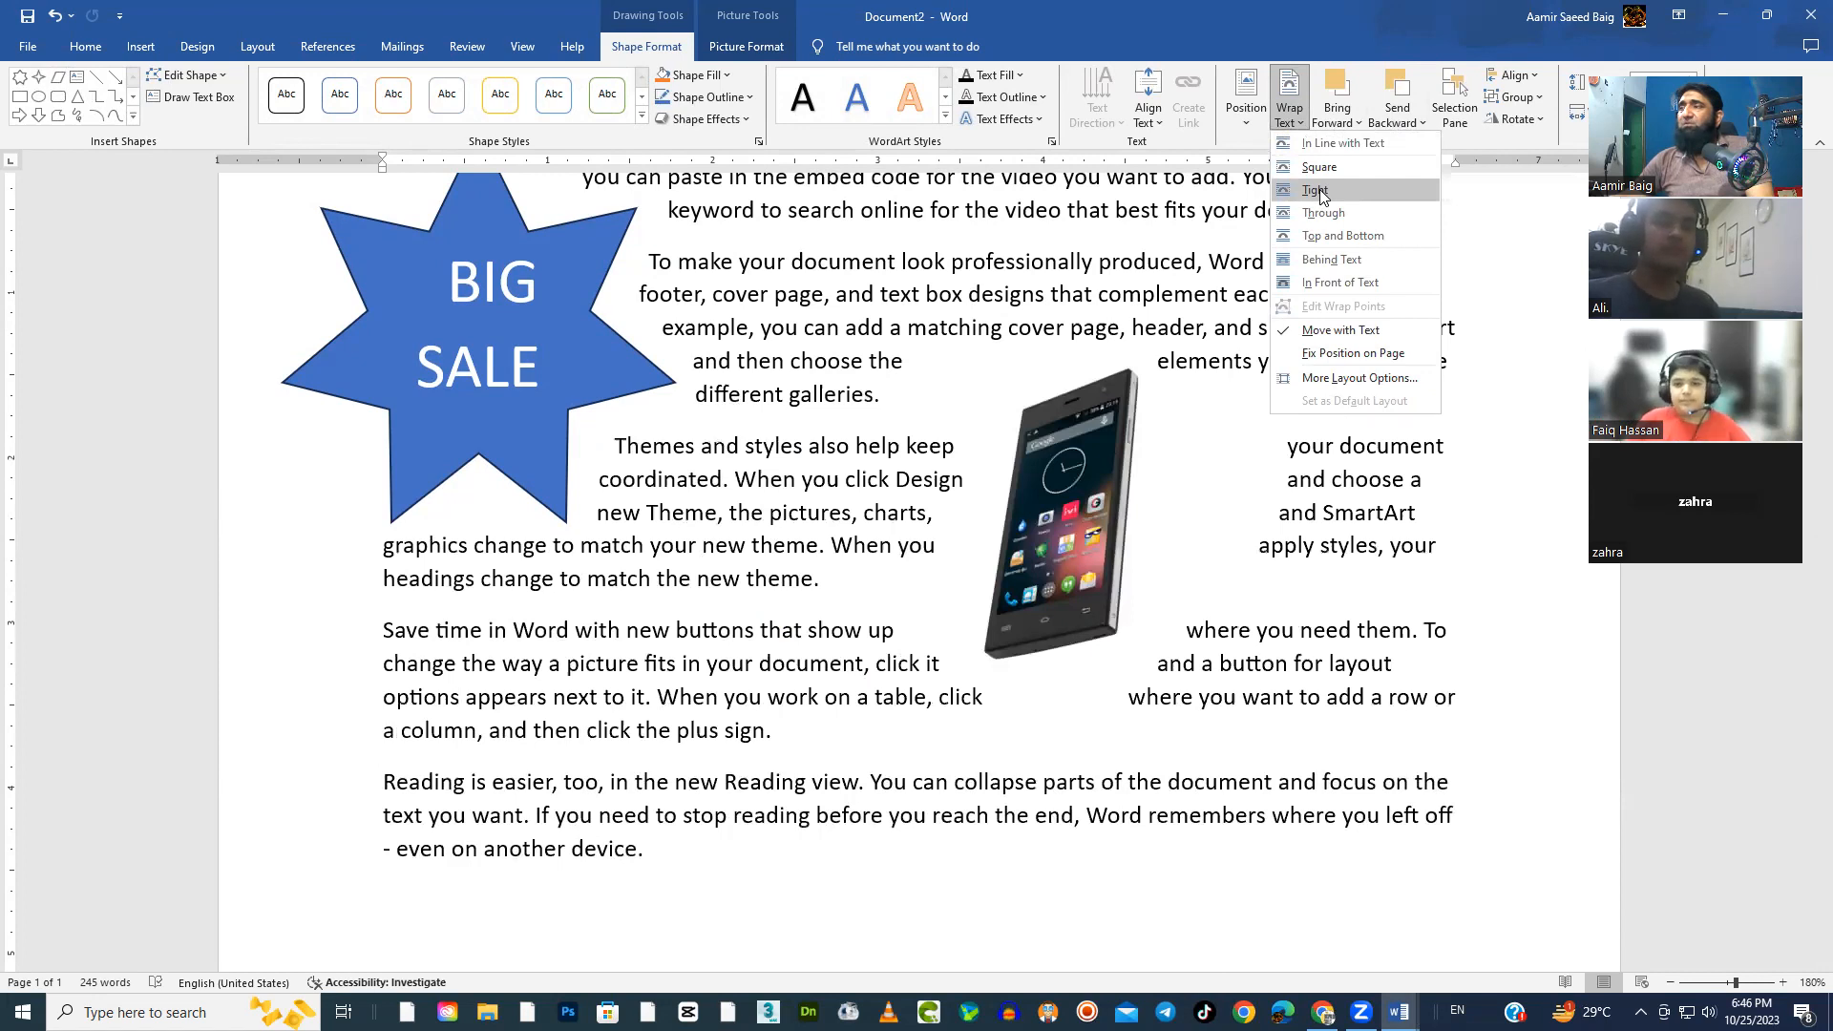
pyautogui.click(1319, 193)
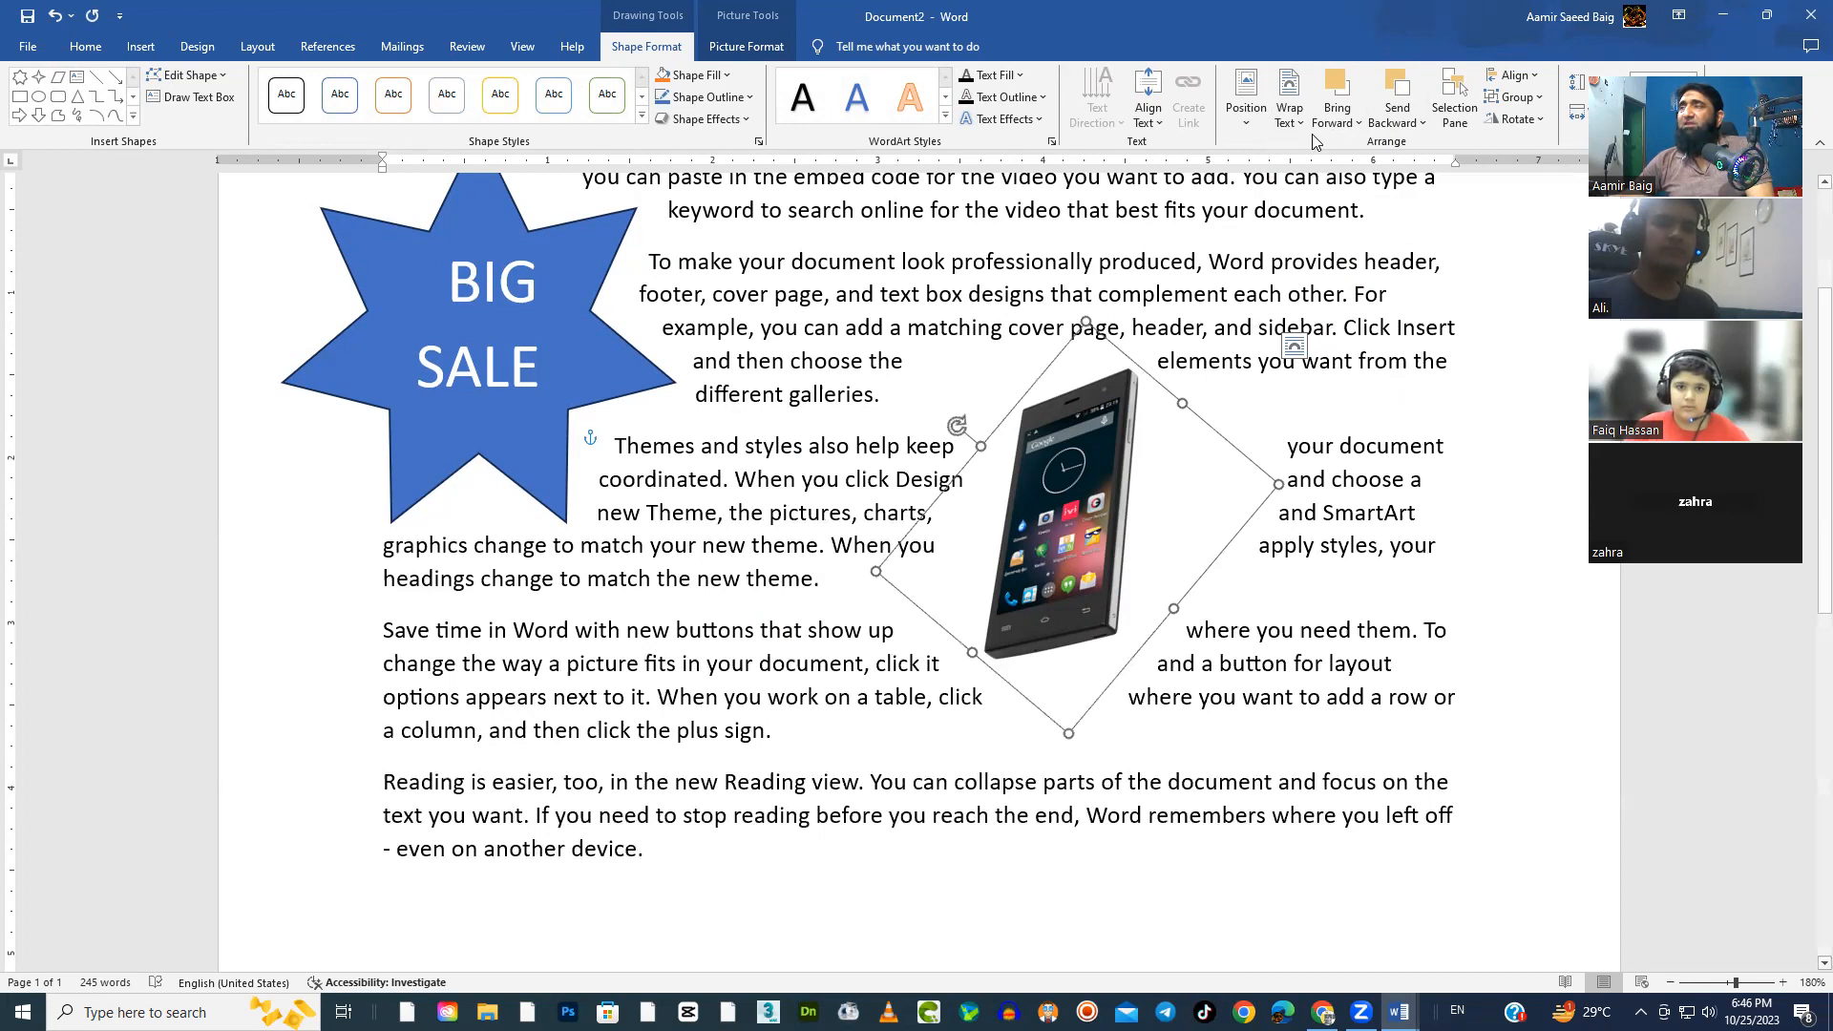
# Compare the text wrapping options offered for the phone picture's frame and for the picture inside it
pyautogui.click(1289, 113)
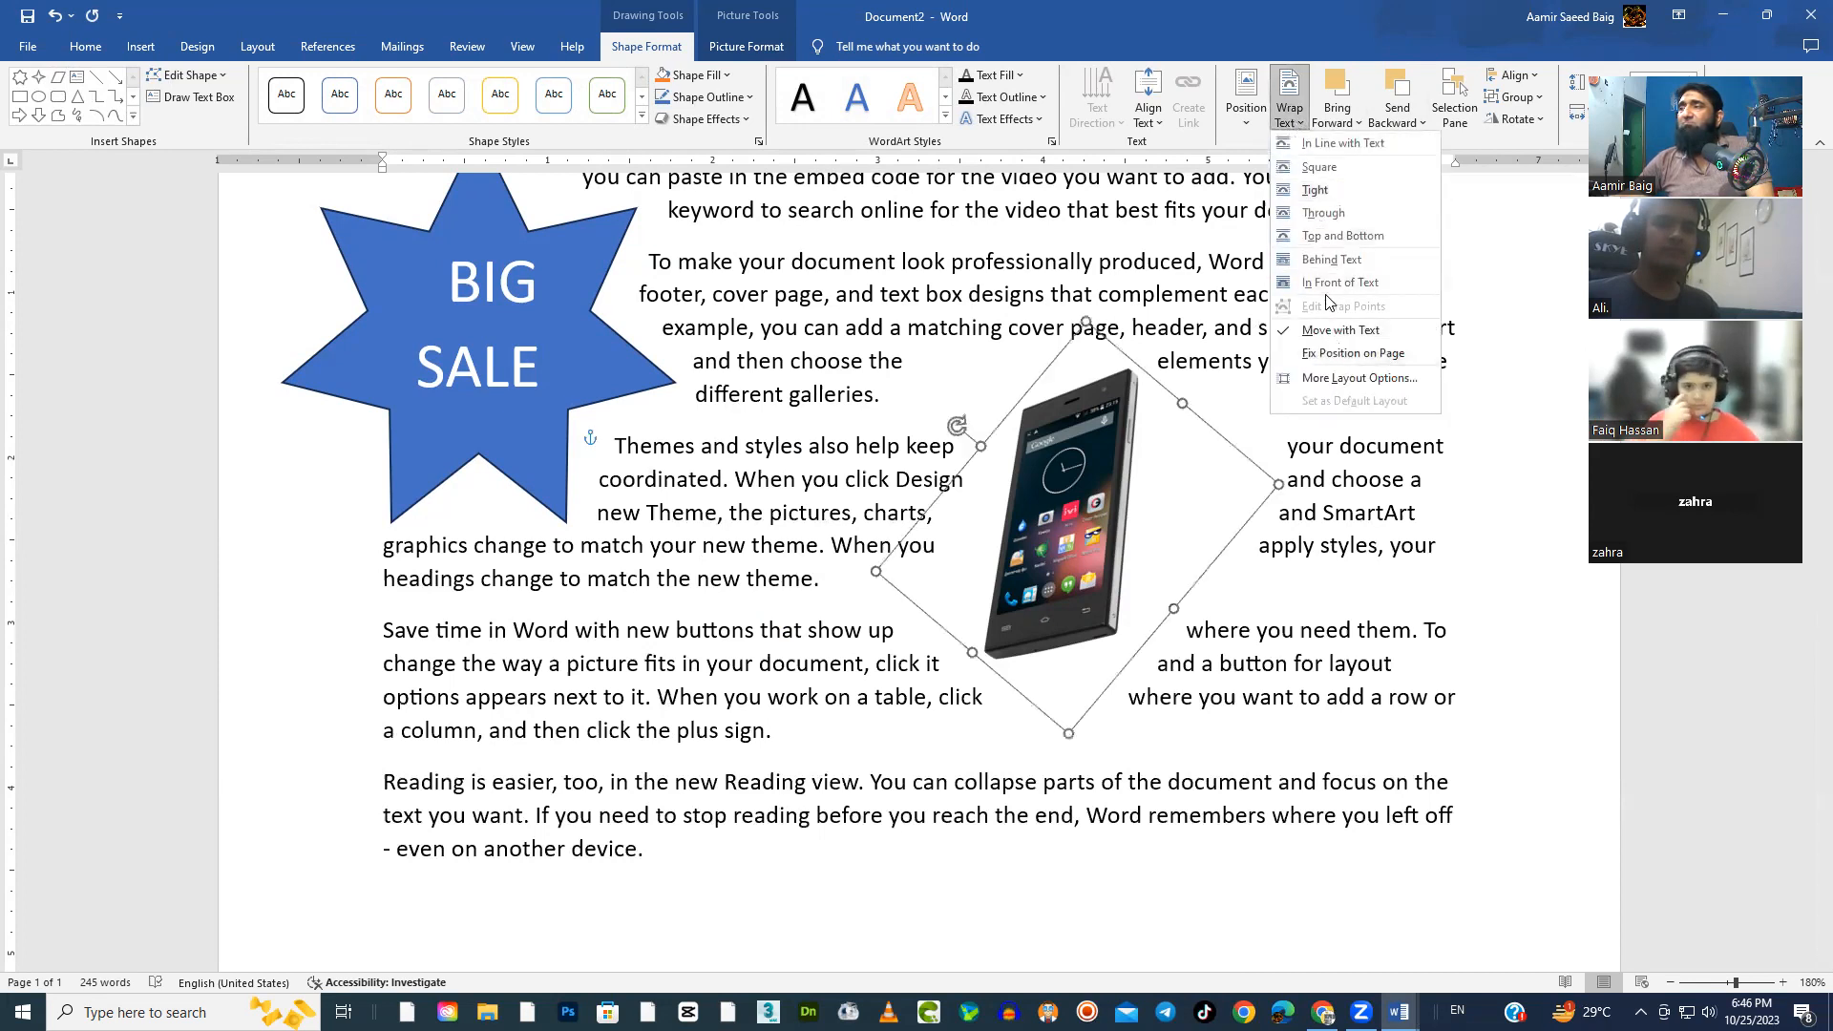
pyautogui.click(1290, 120)
pyautogui.click(1249, 126)
pyautogui.click(1298, 124)
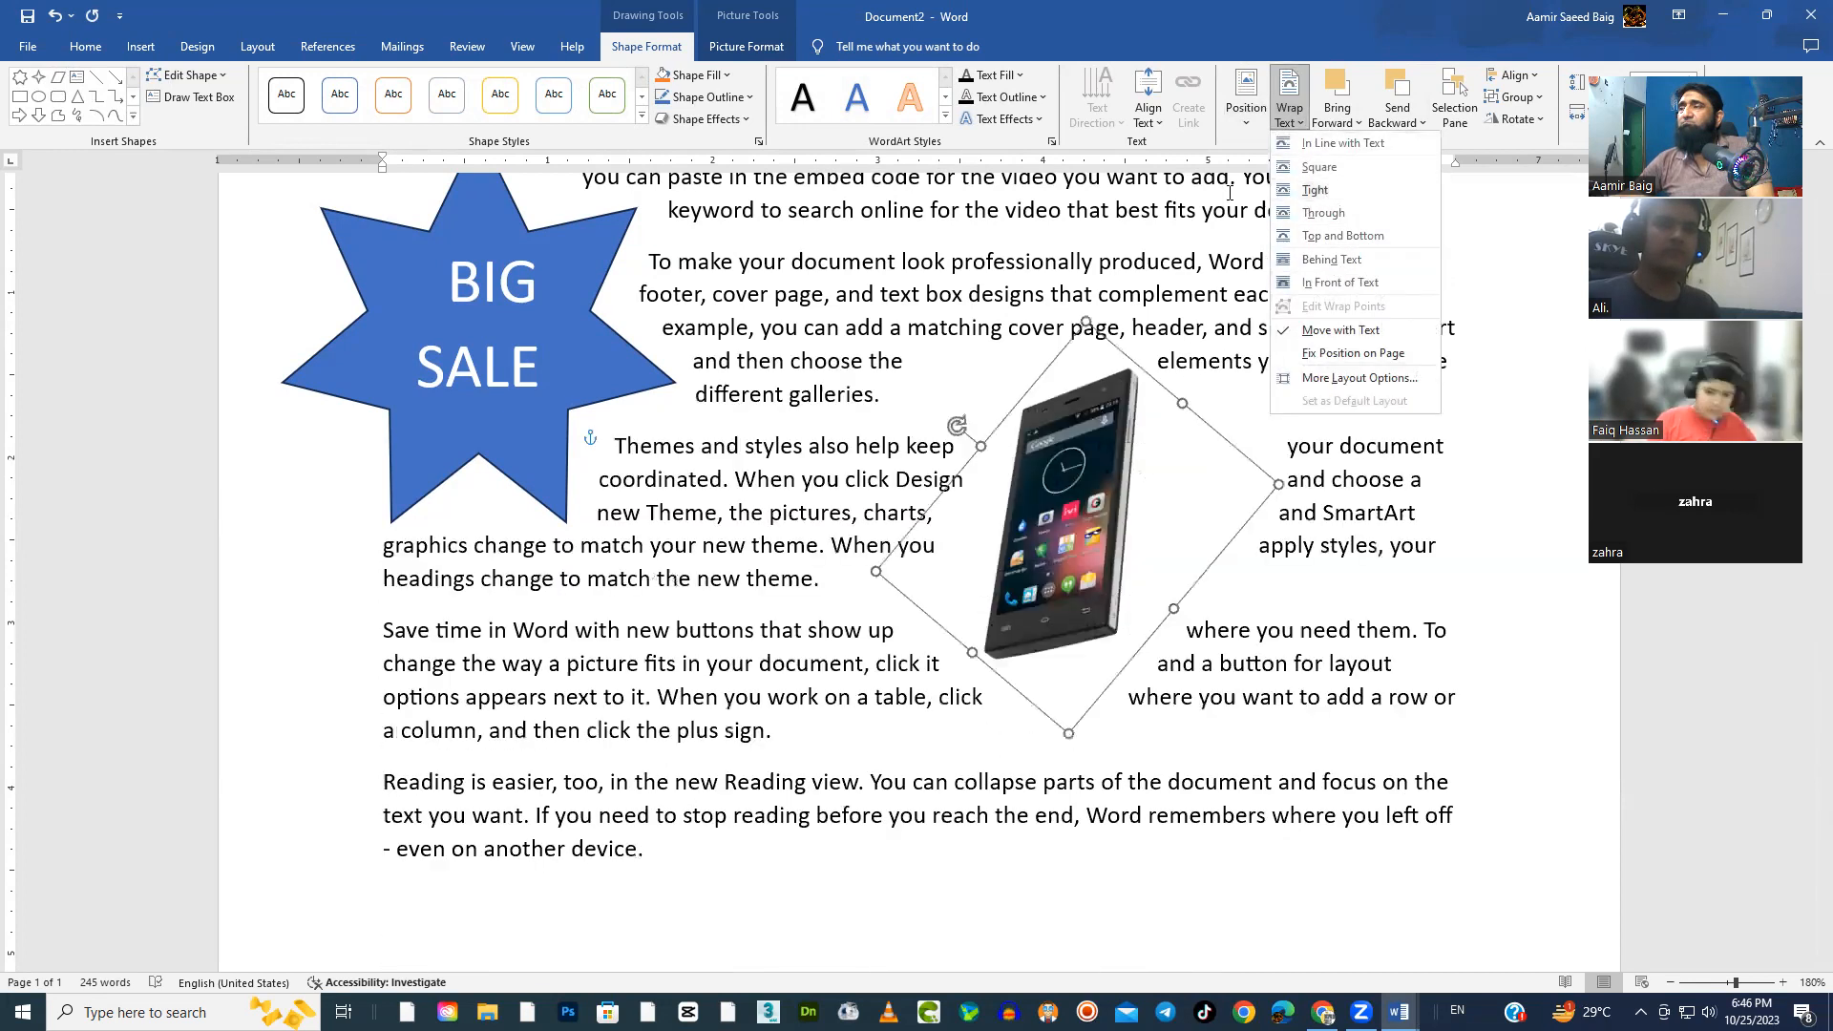
pyautogui.click(1089, 421)
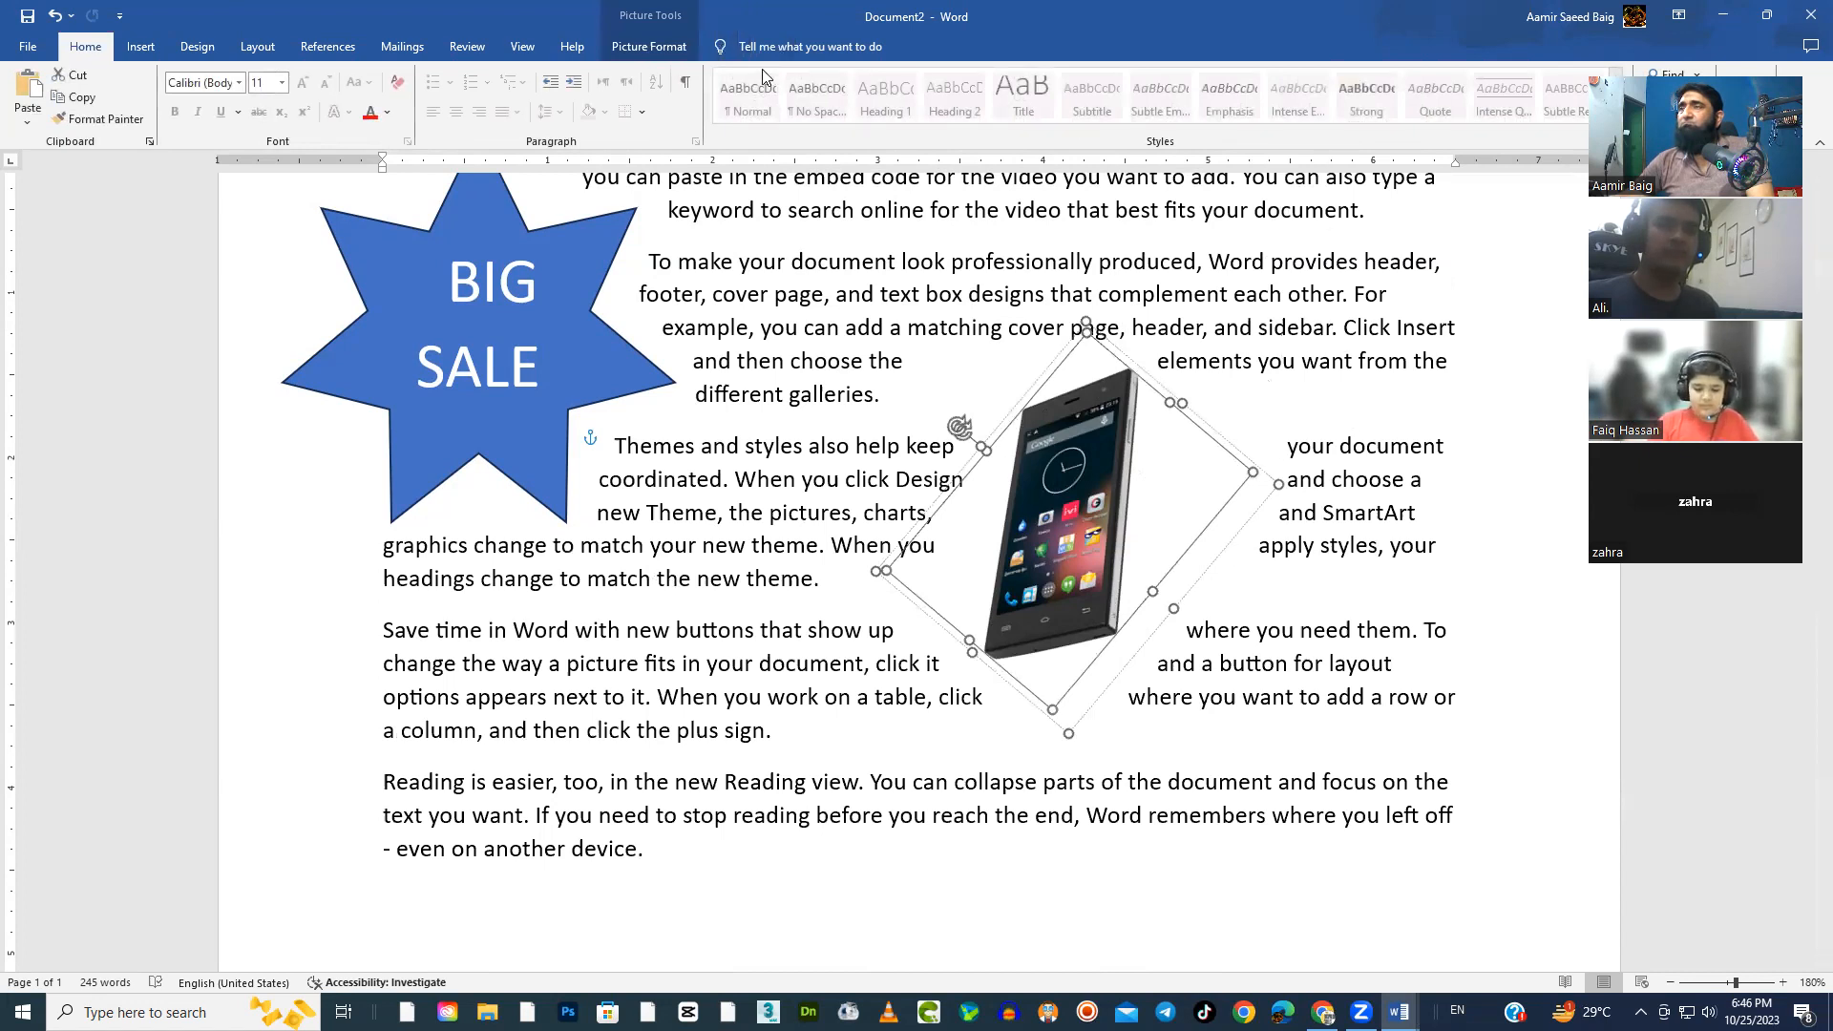
pyautogui.click(650, 46)
pyautogui.click(1340, 127)
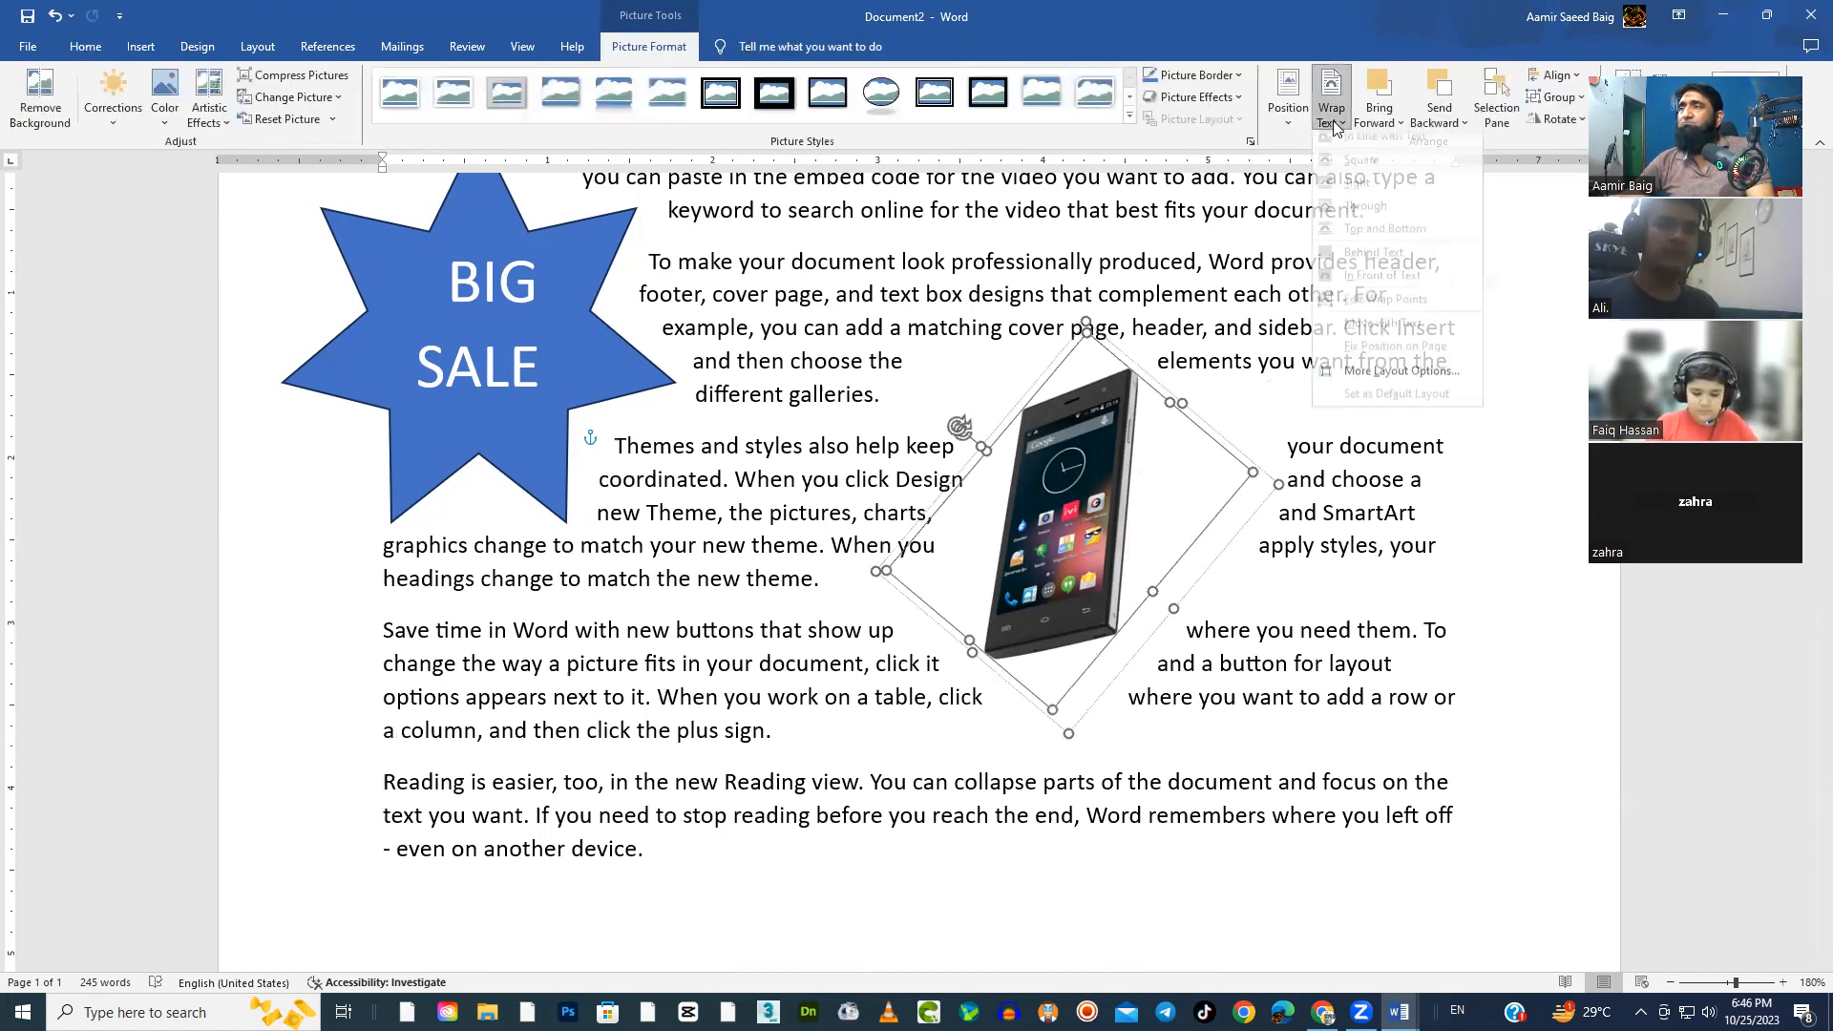
pyautogui.click(1267, 397)
pyautogui.click(1266, 397)
# Move the phone picture closer to the star and rotate it back until its frame is level
pyautogui.moveTo(1079, 485); pyautogui.dragTo(982, 478)
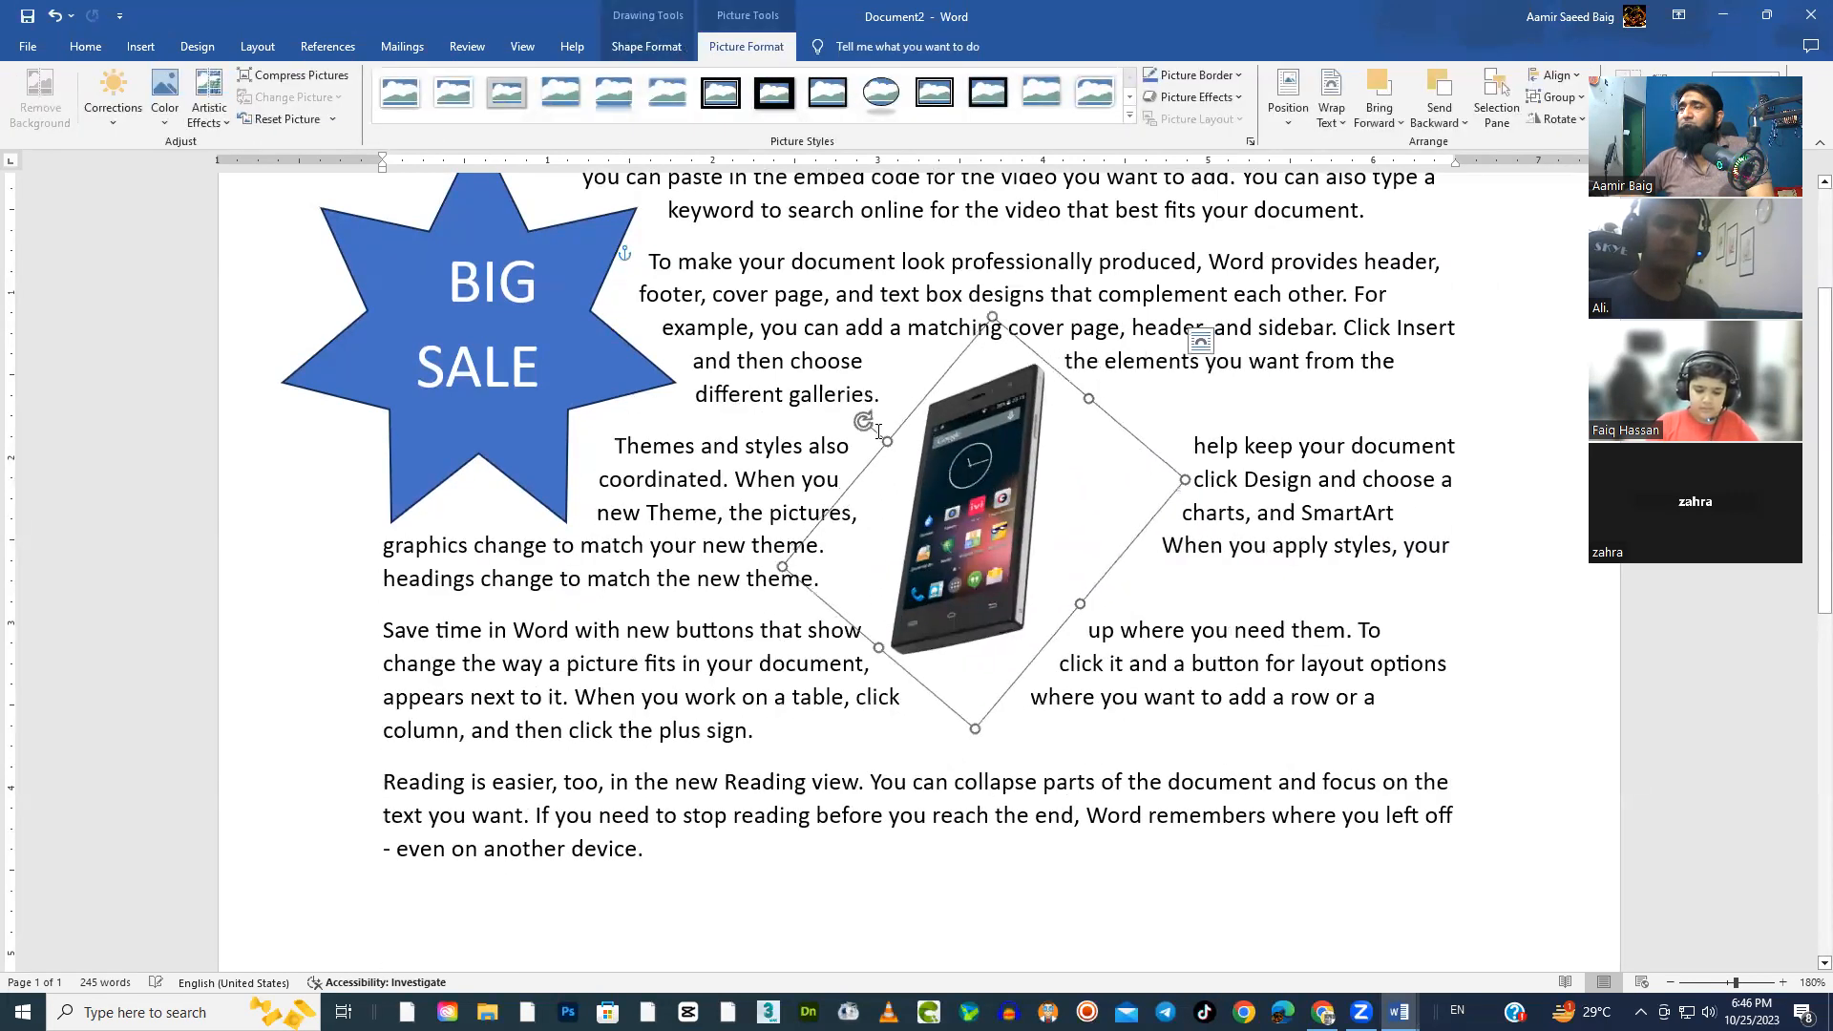
pyautogui.moveTo(866, 423); pyautogui.dragTo(987, 390)
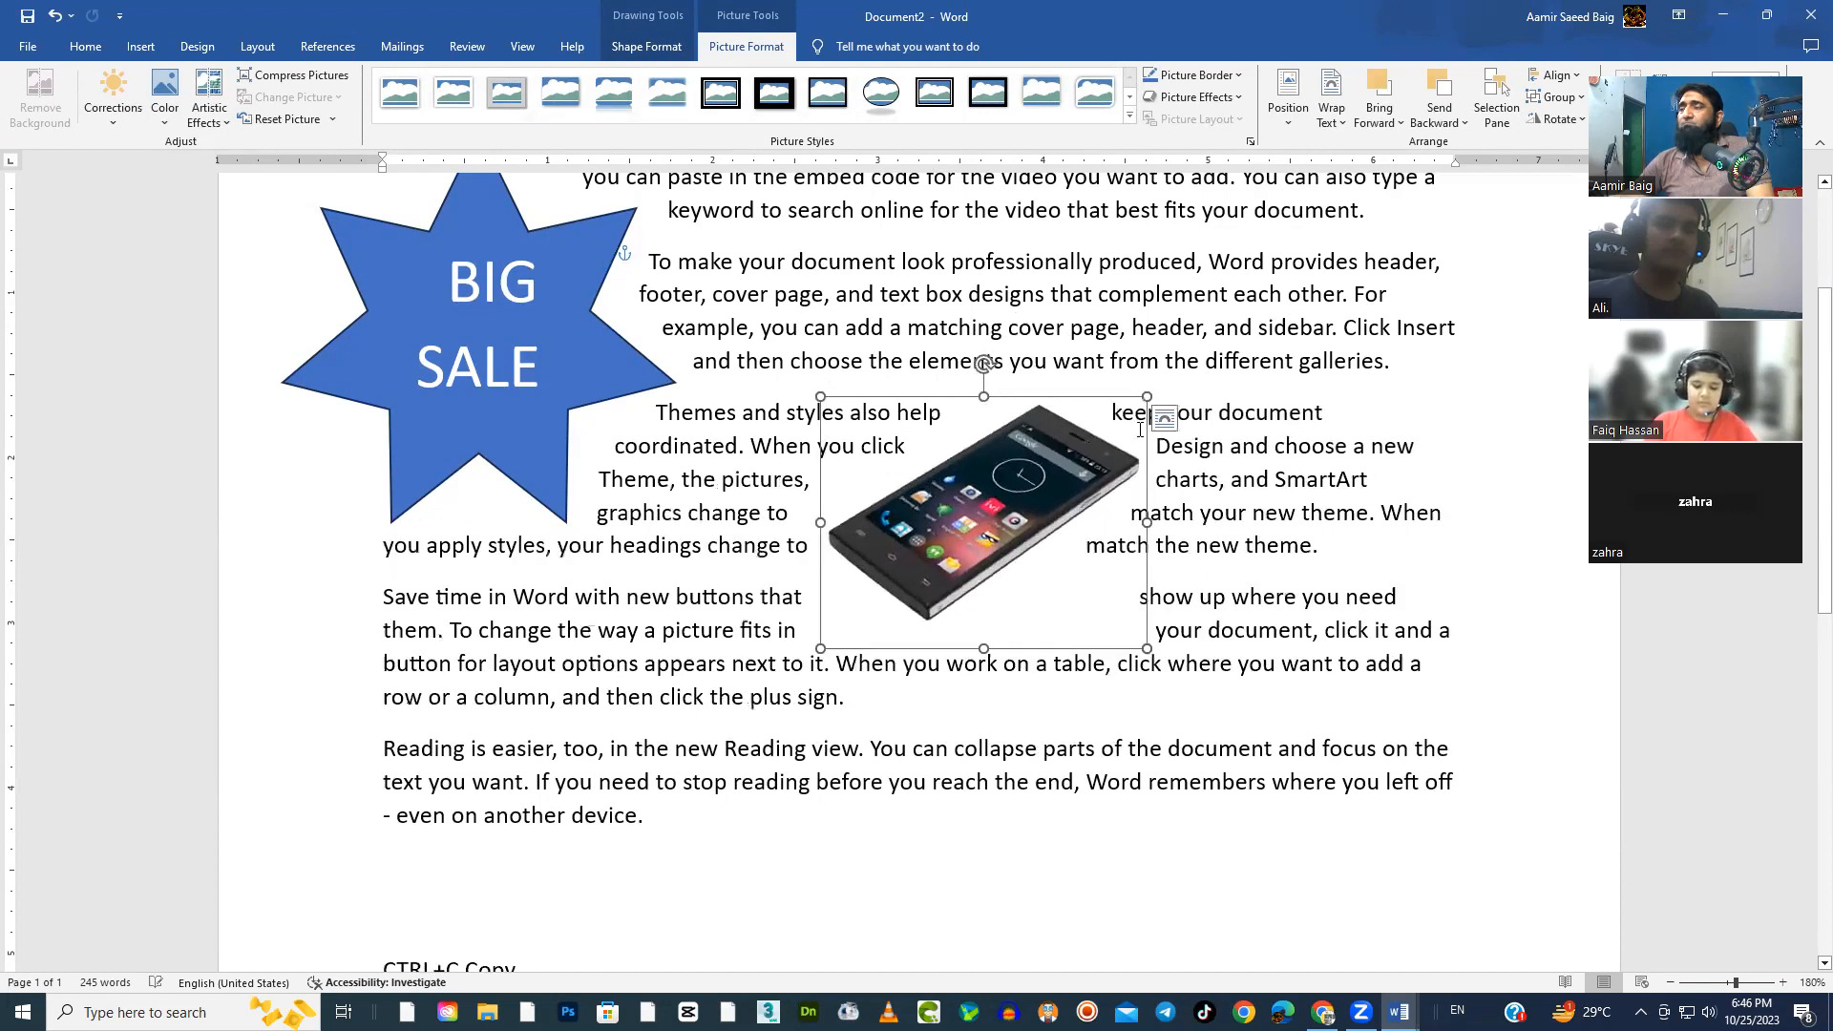
pyautogui.click(1275, 483)
pyautogui.click(1073, 524)
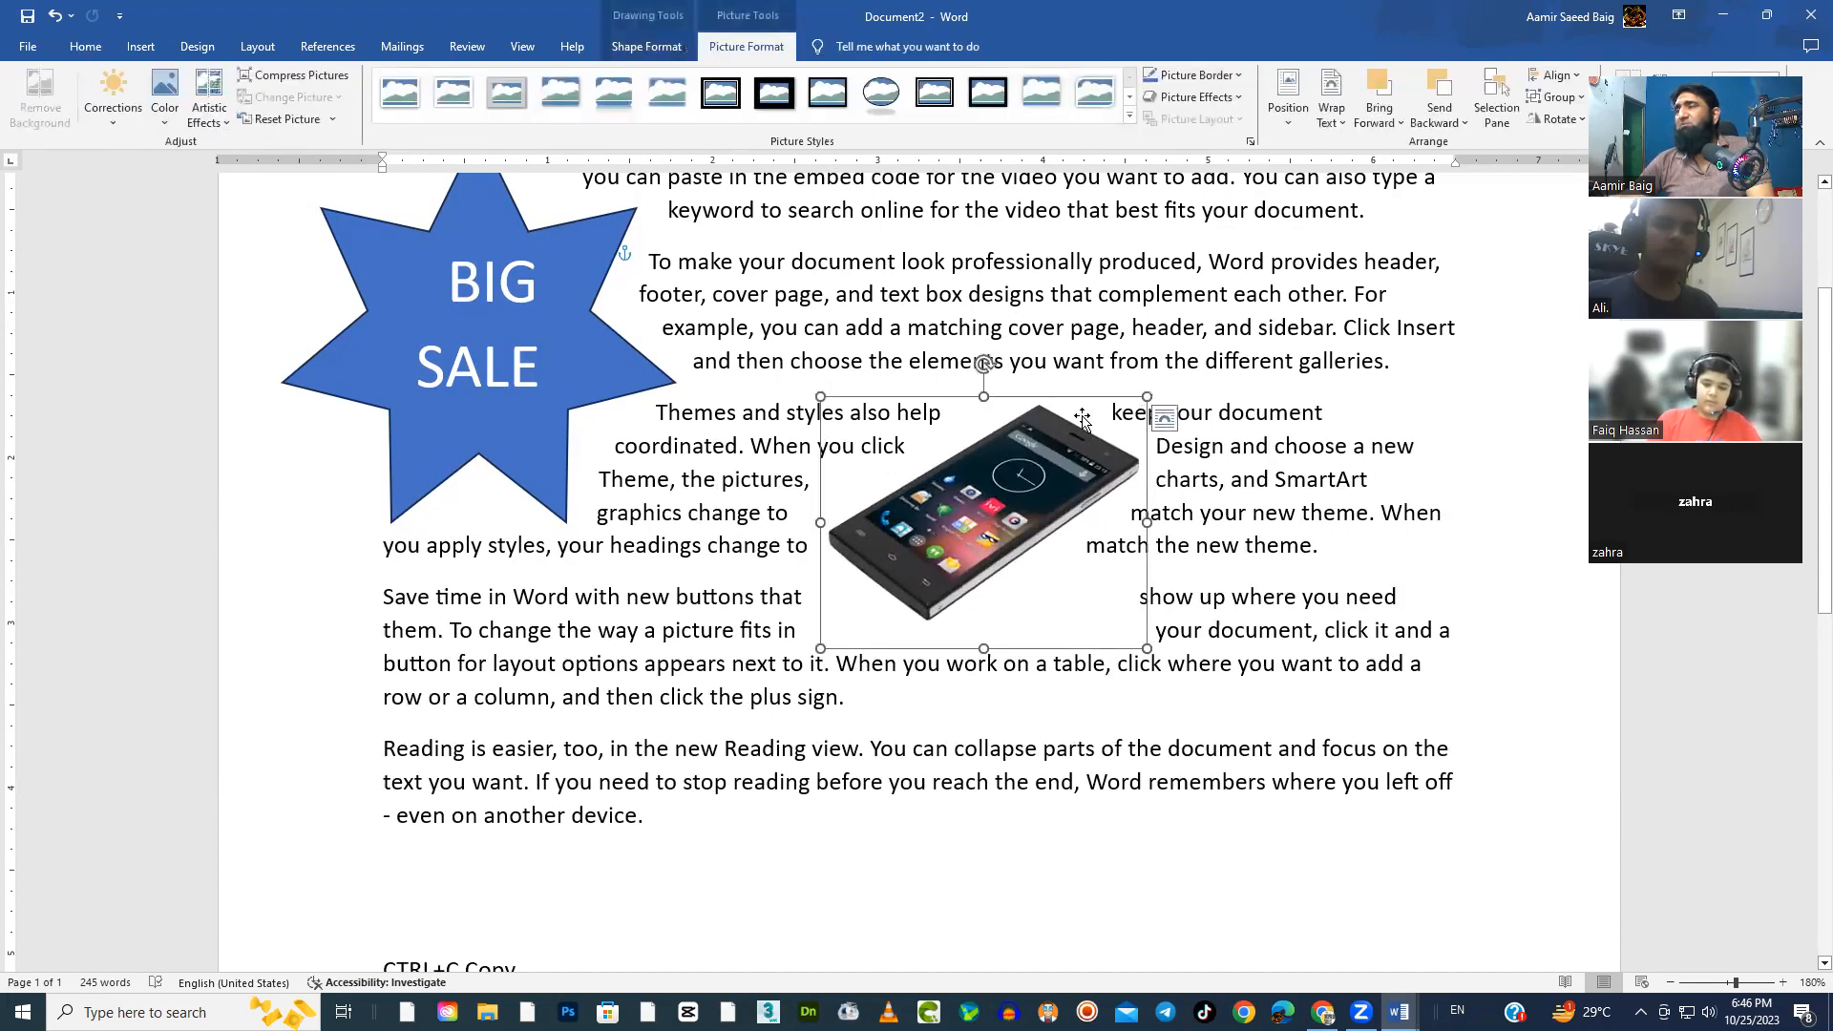
# Apply Tight text wrapping again to the levelled phone picture
pyautogui.click(1331, 107)
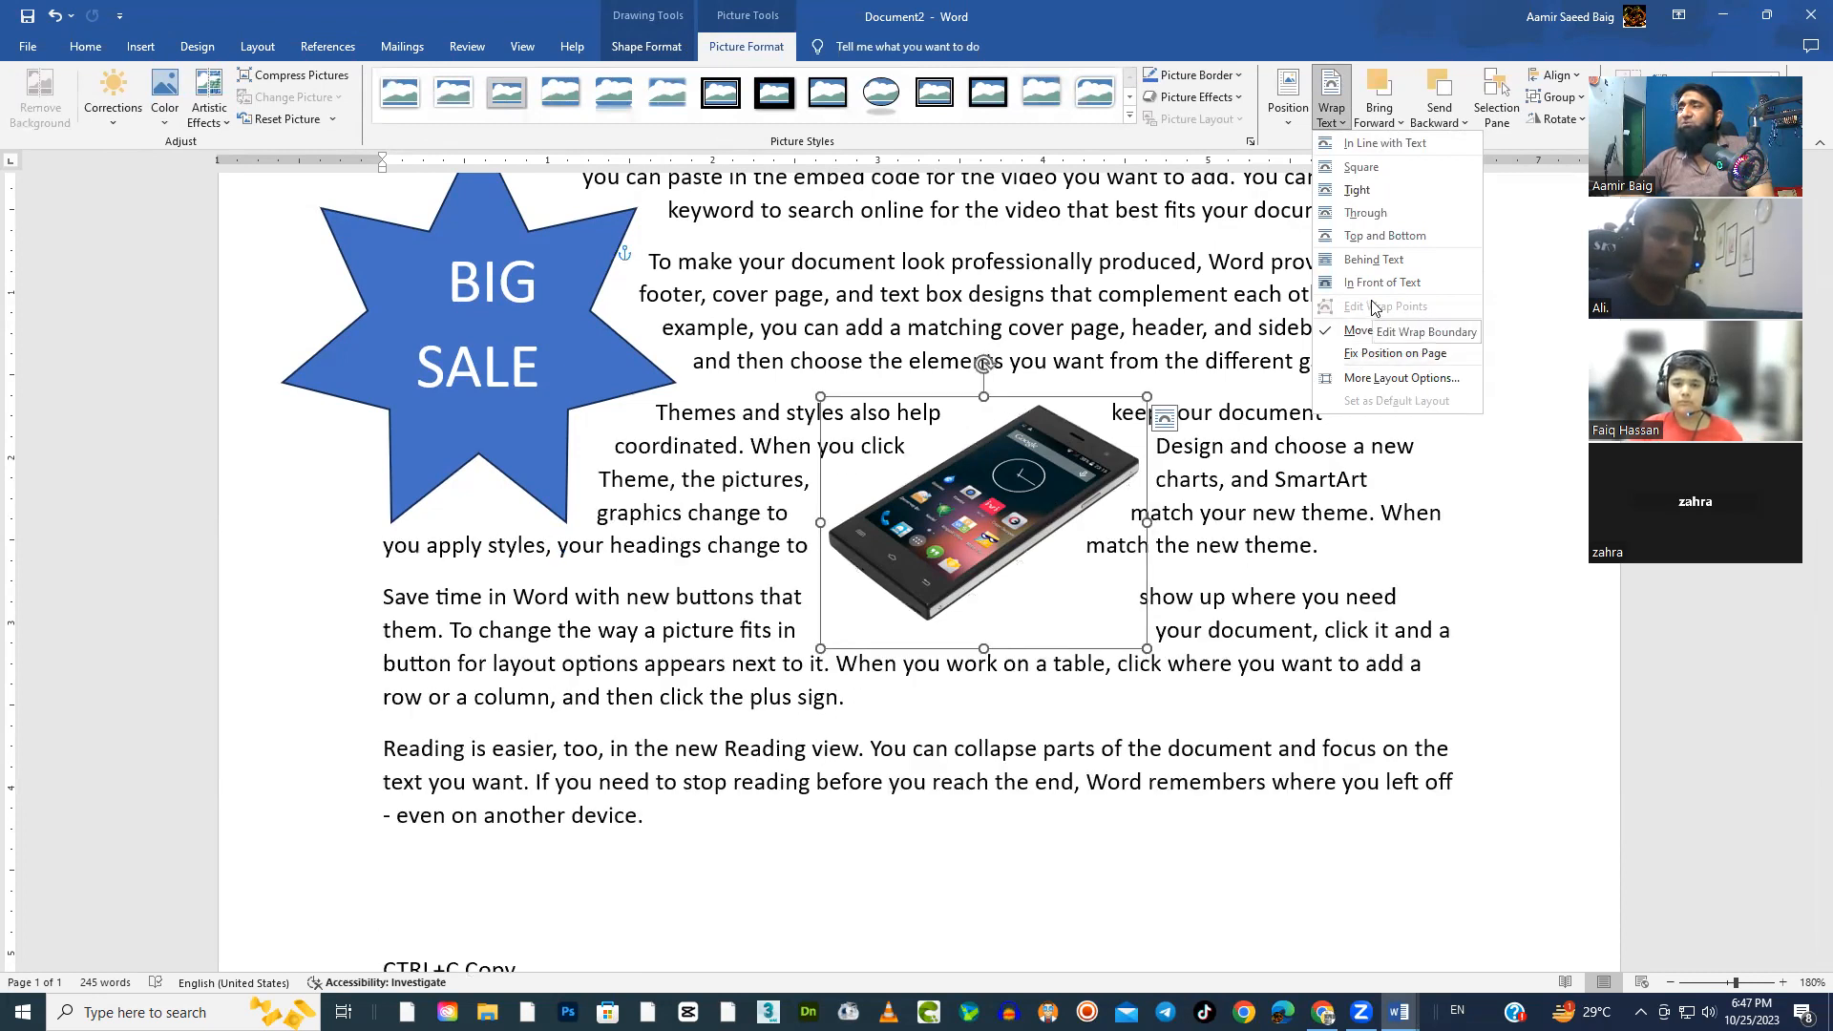
pyautogui.click(1358, 197)
pyautogui.click(1114, 327)
pyautogui.doubleClick(1081, 487)
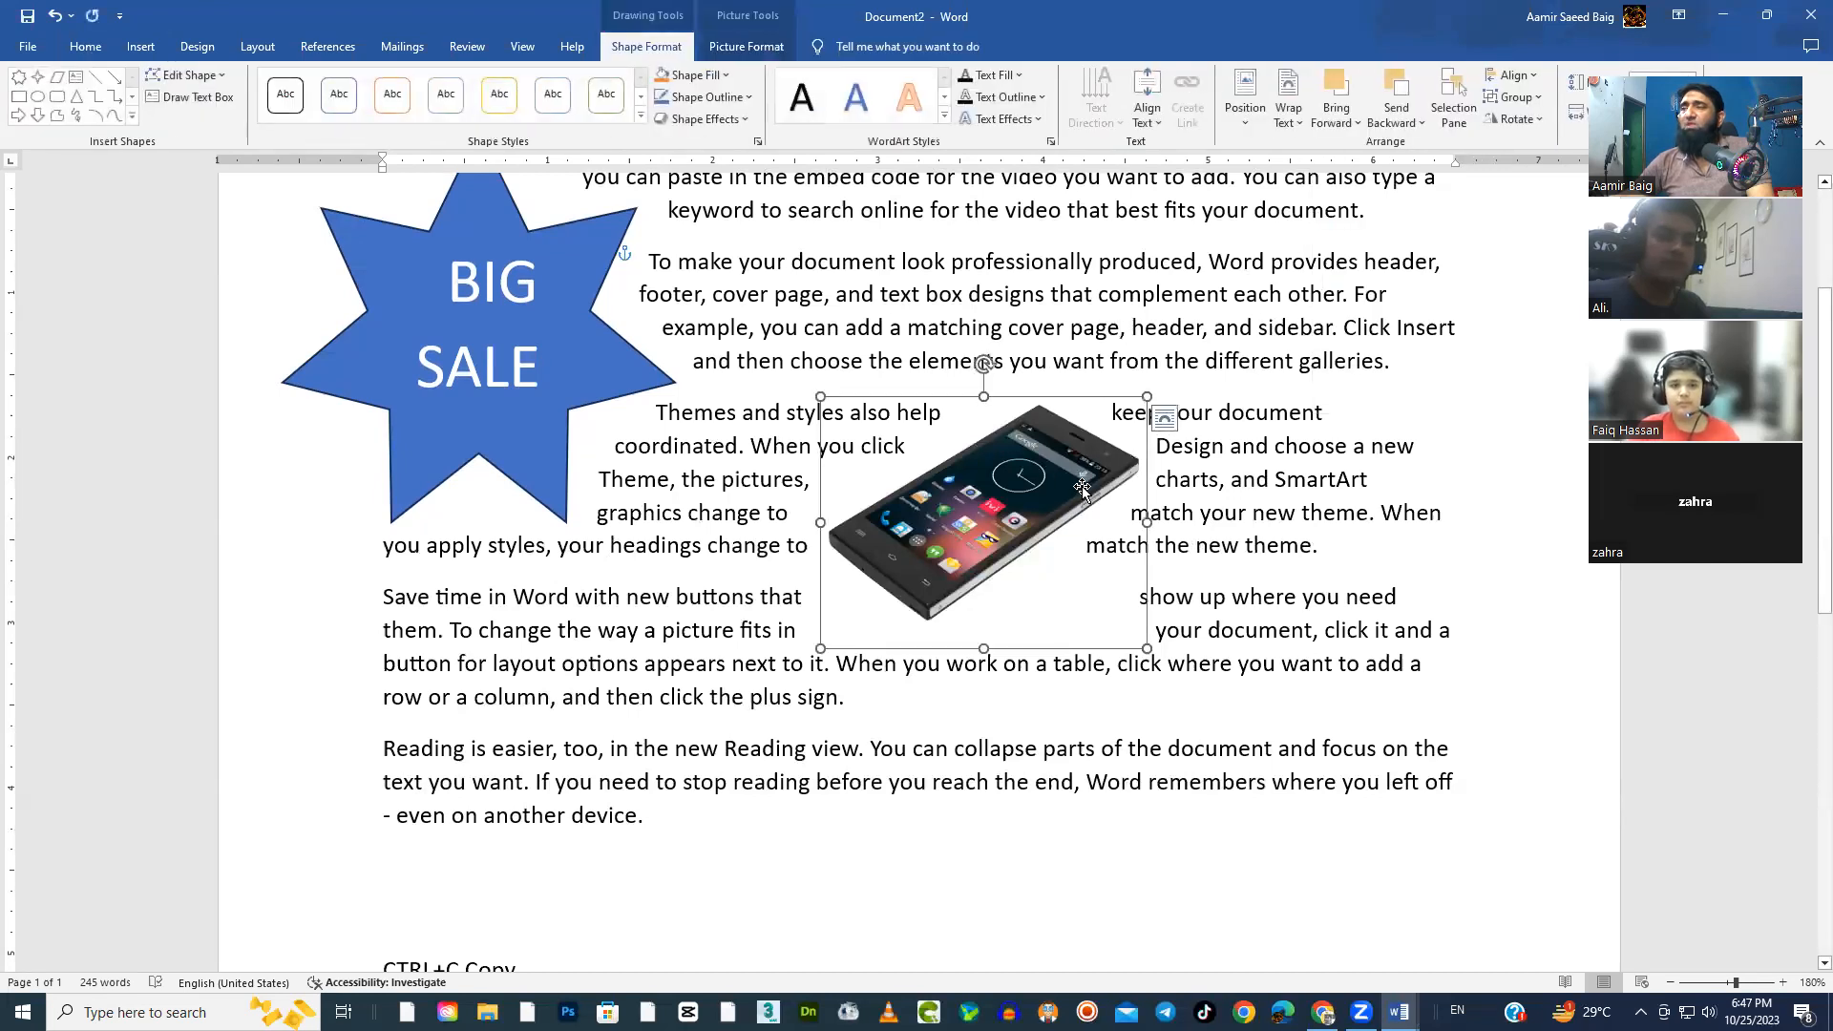
# Move the phone picture slightly up and to the right, and shift the BIG SALE star slightly to the right
pyautogui.moveTo(1023, 500); pyautogui.dragTo(1074, 468)
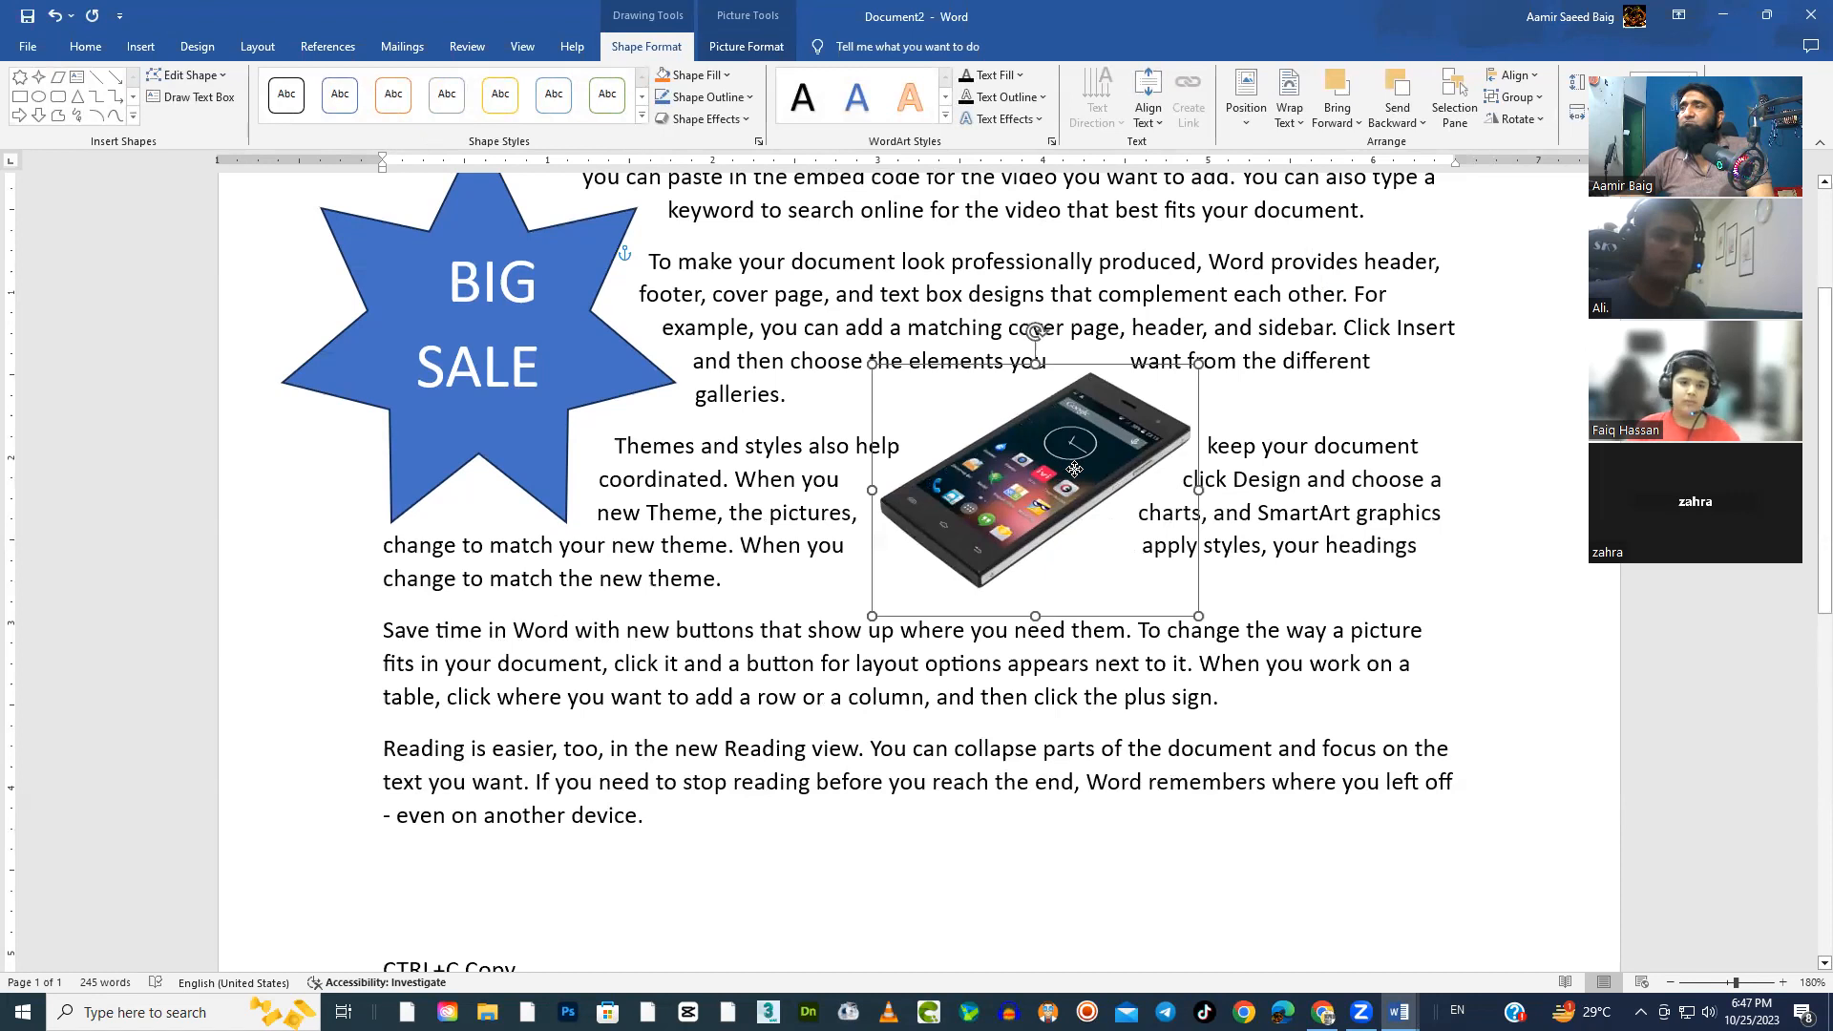
pyautogui.click(606, 421)
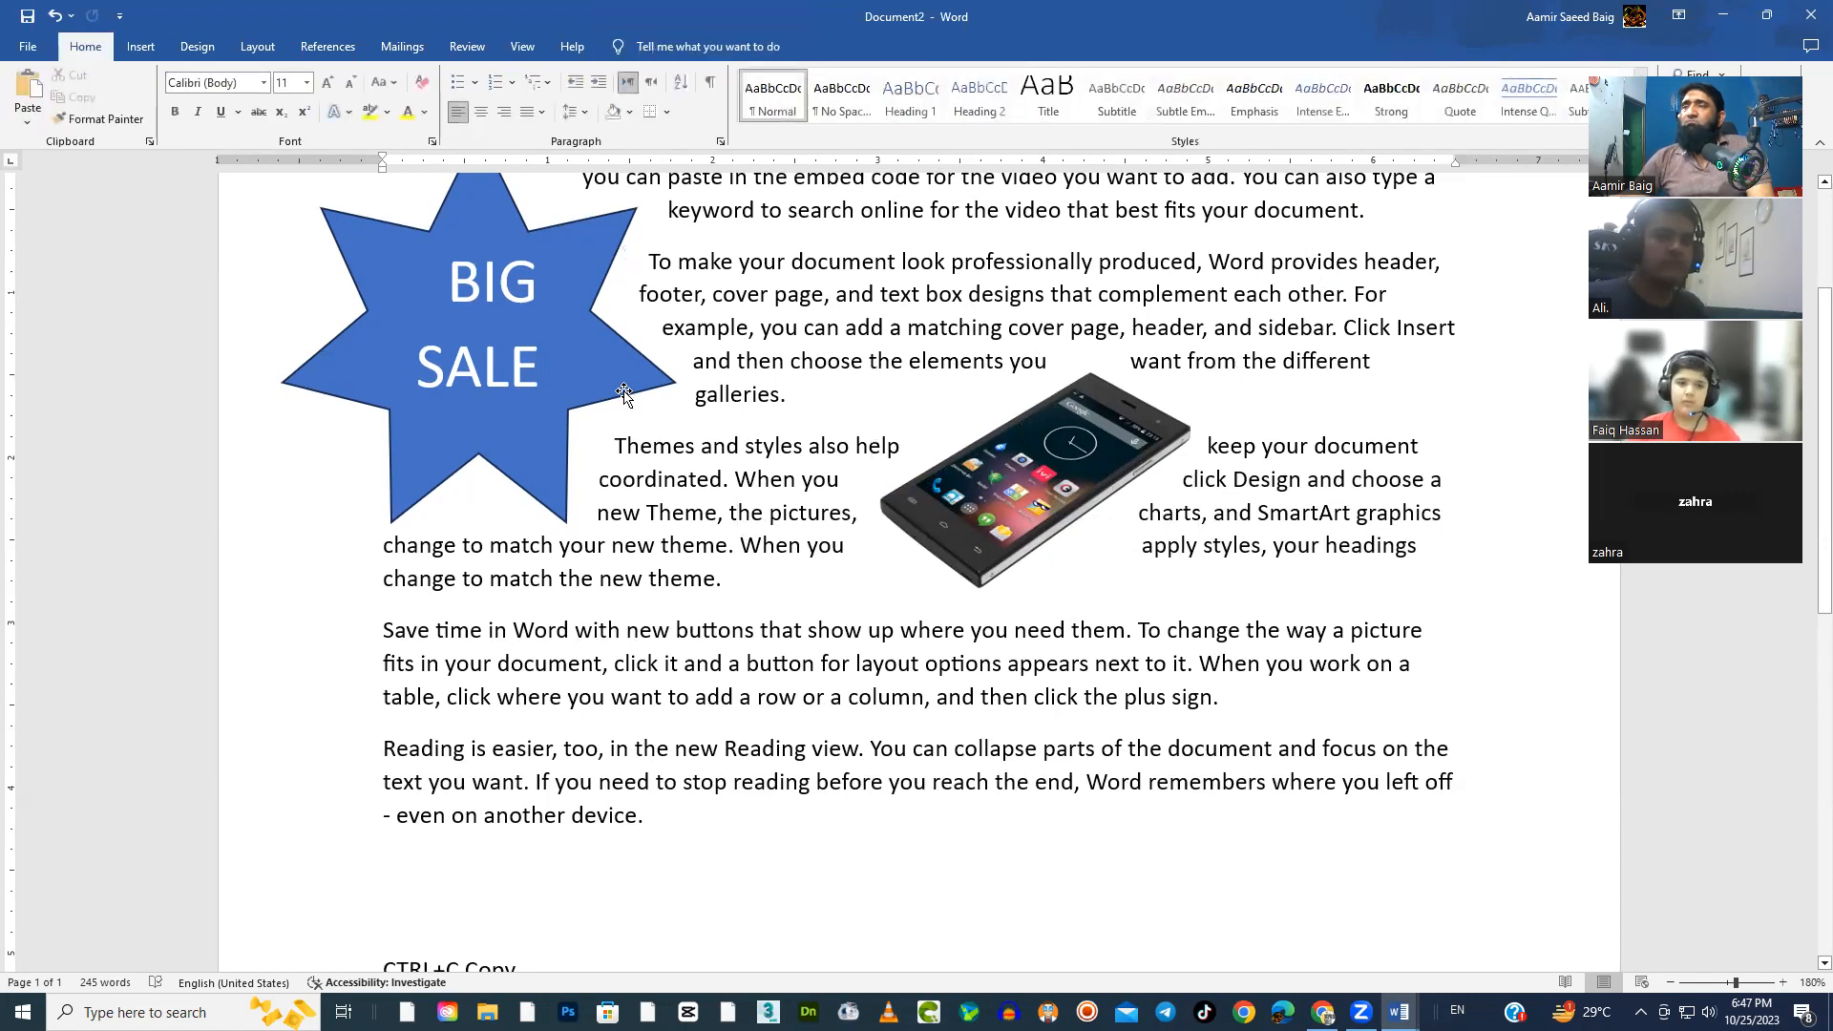
pyautogui.moveTo(623, 392); pyautogui.dragTo(647, 392)
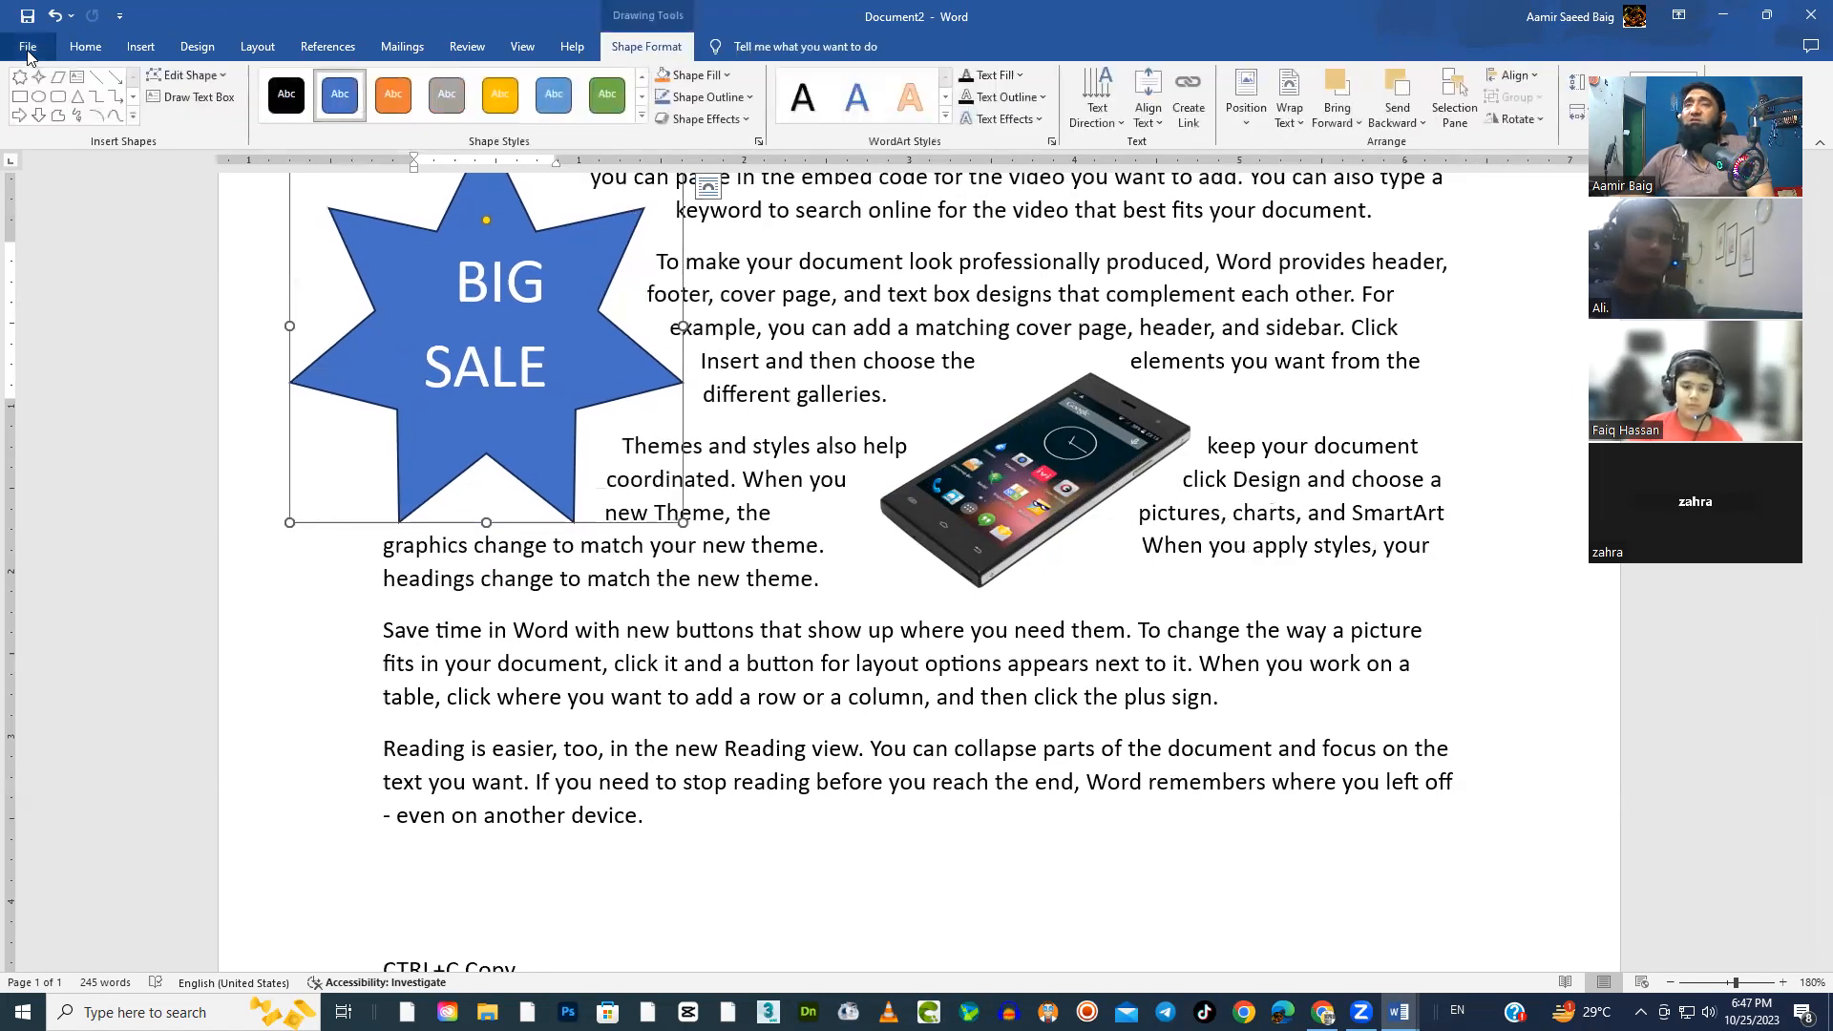
# Browse the templates offered for a new document, from resumes and brochures to reports and invitations, and return to the document
pyautogui.click(28, 49)
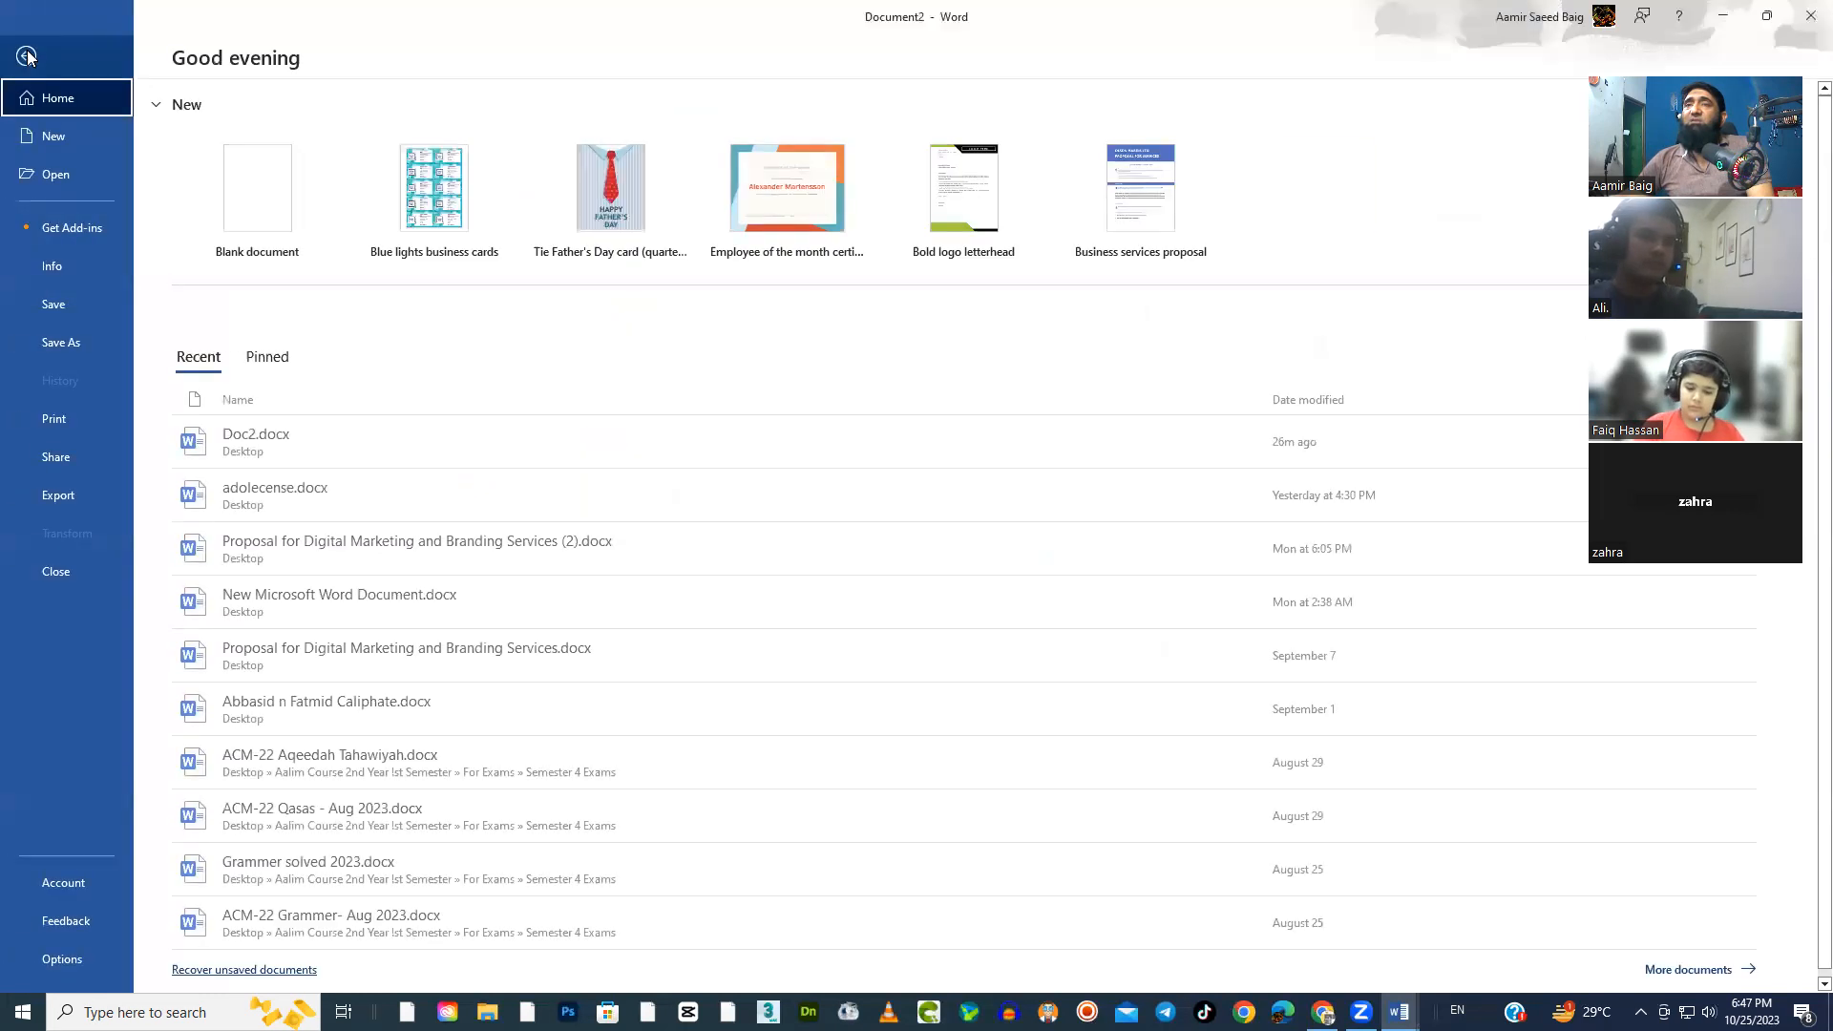
pyautogui.click(42, 136)
pyautogui.scroll(-2, 1001, 639)
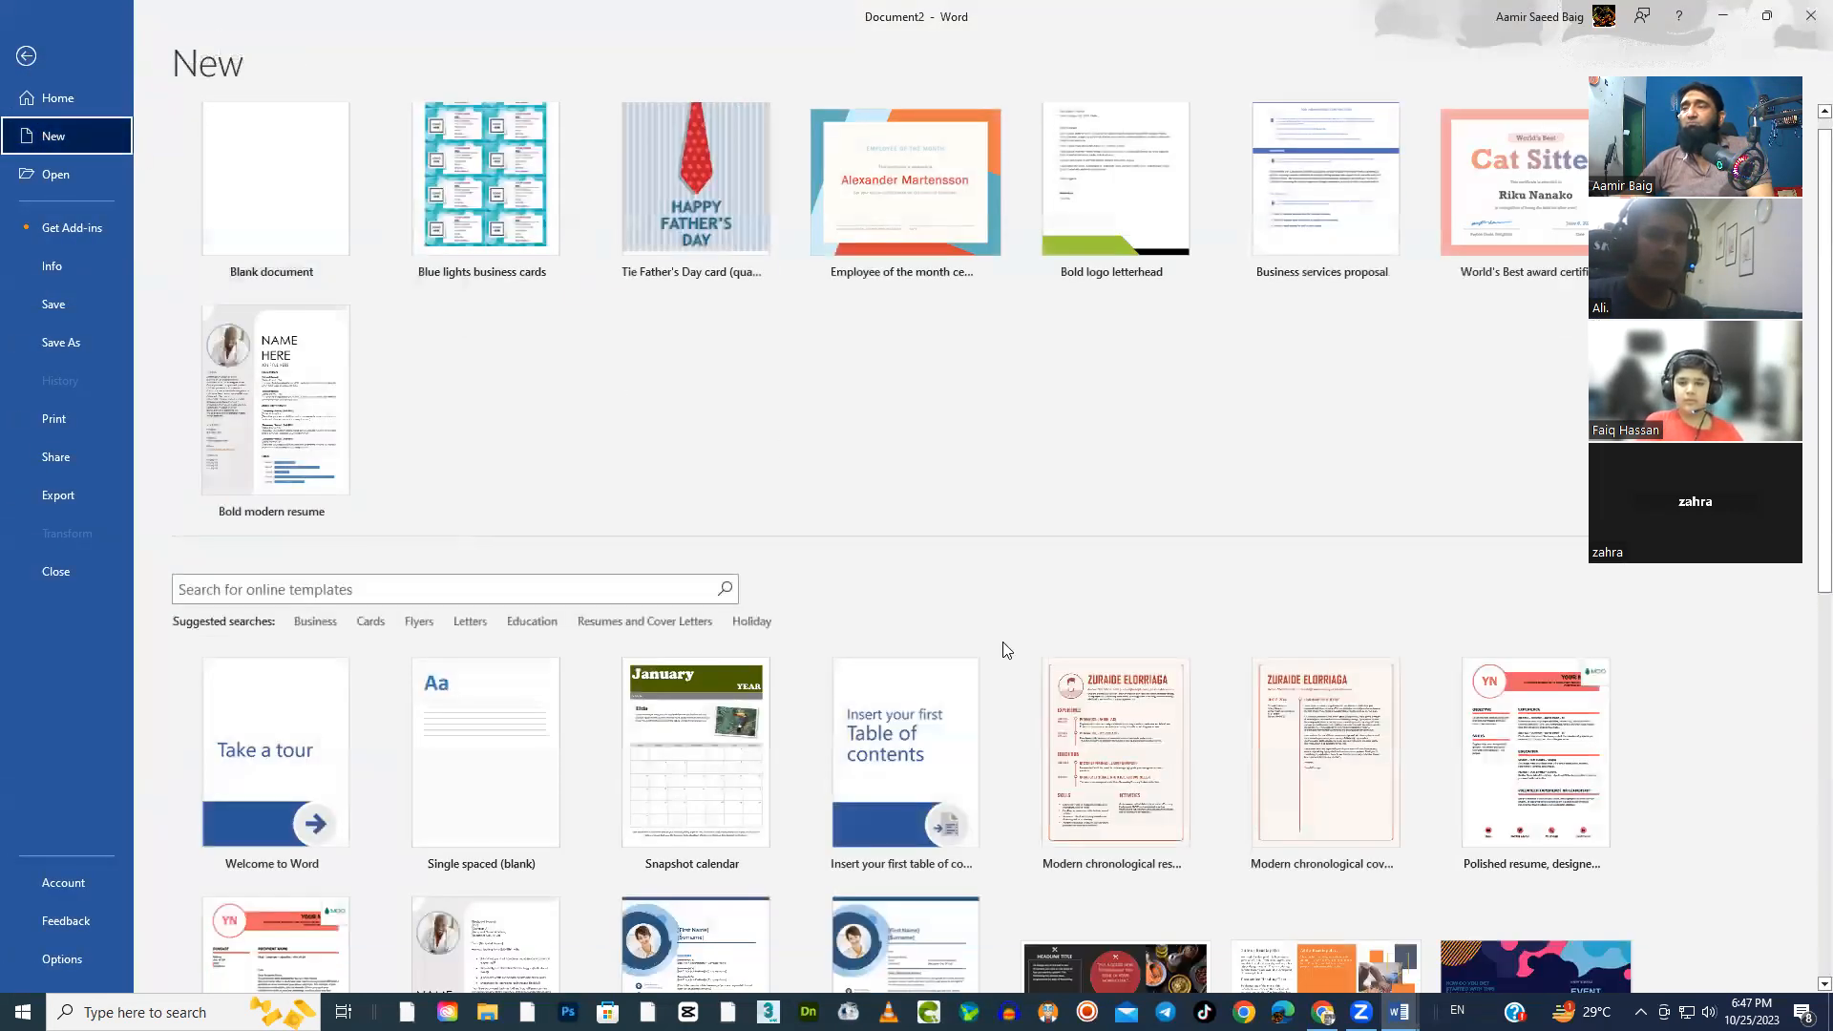
pyautogui.scroll(-2, 991, 644)
pyautogui.scroll(-2, 1219, 890)
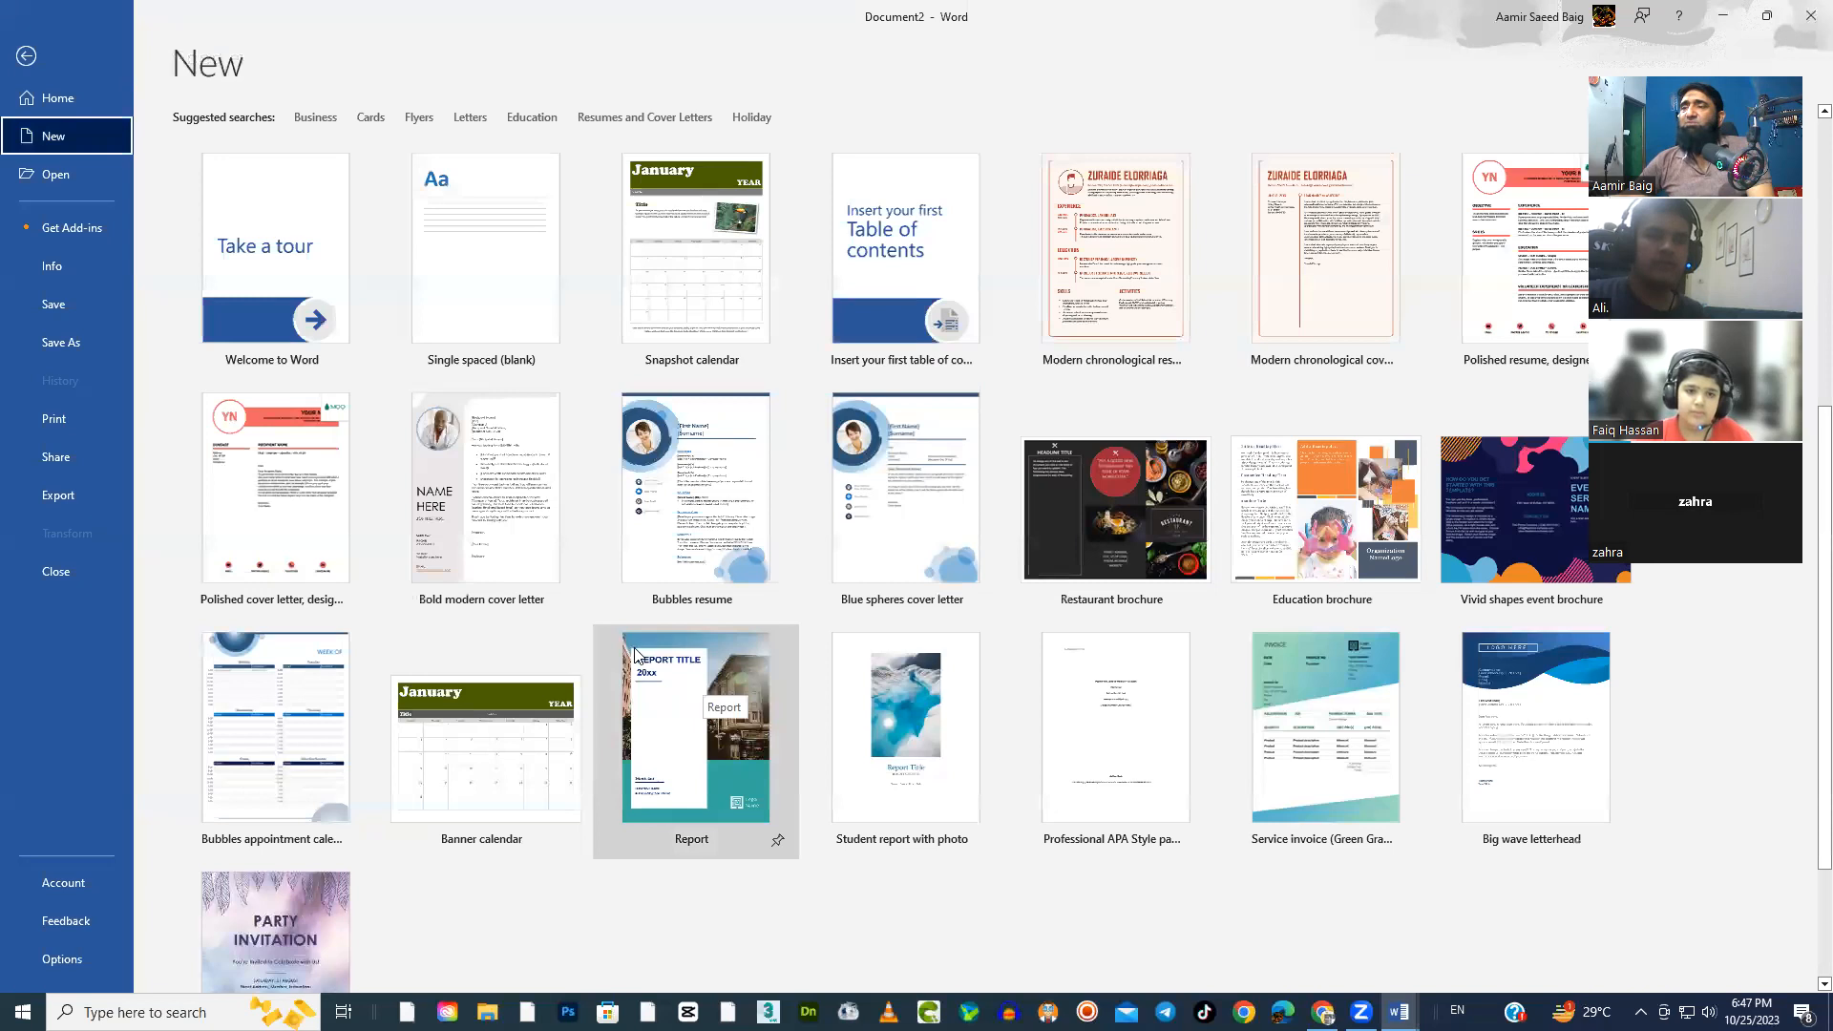
pyautogui.scroll(-2, 670, 676)
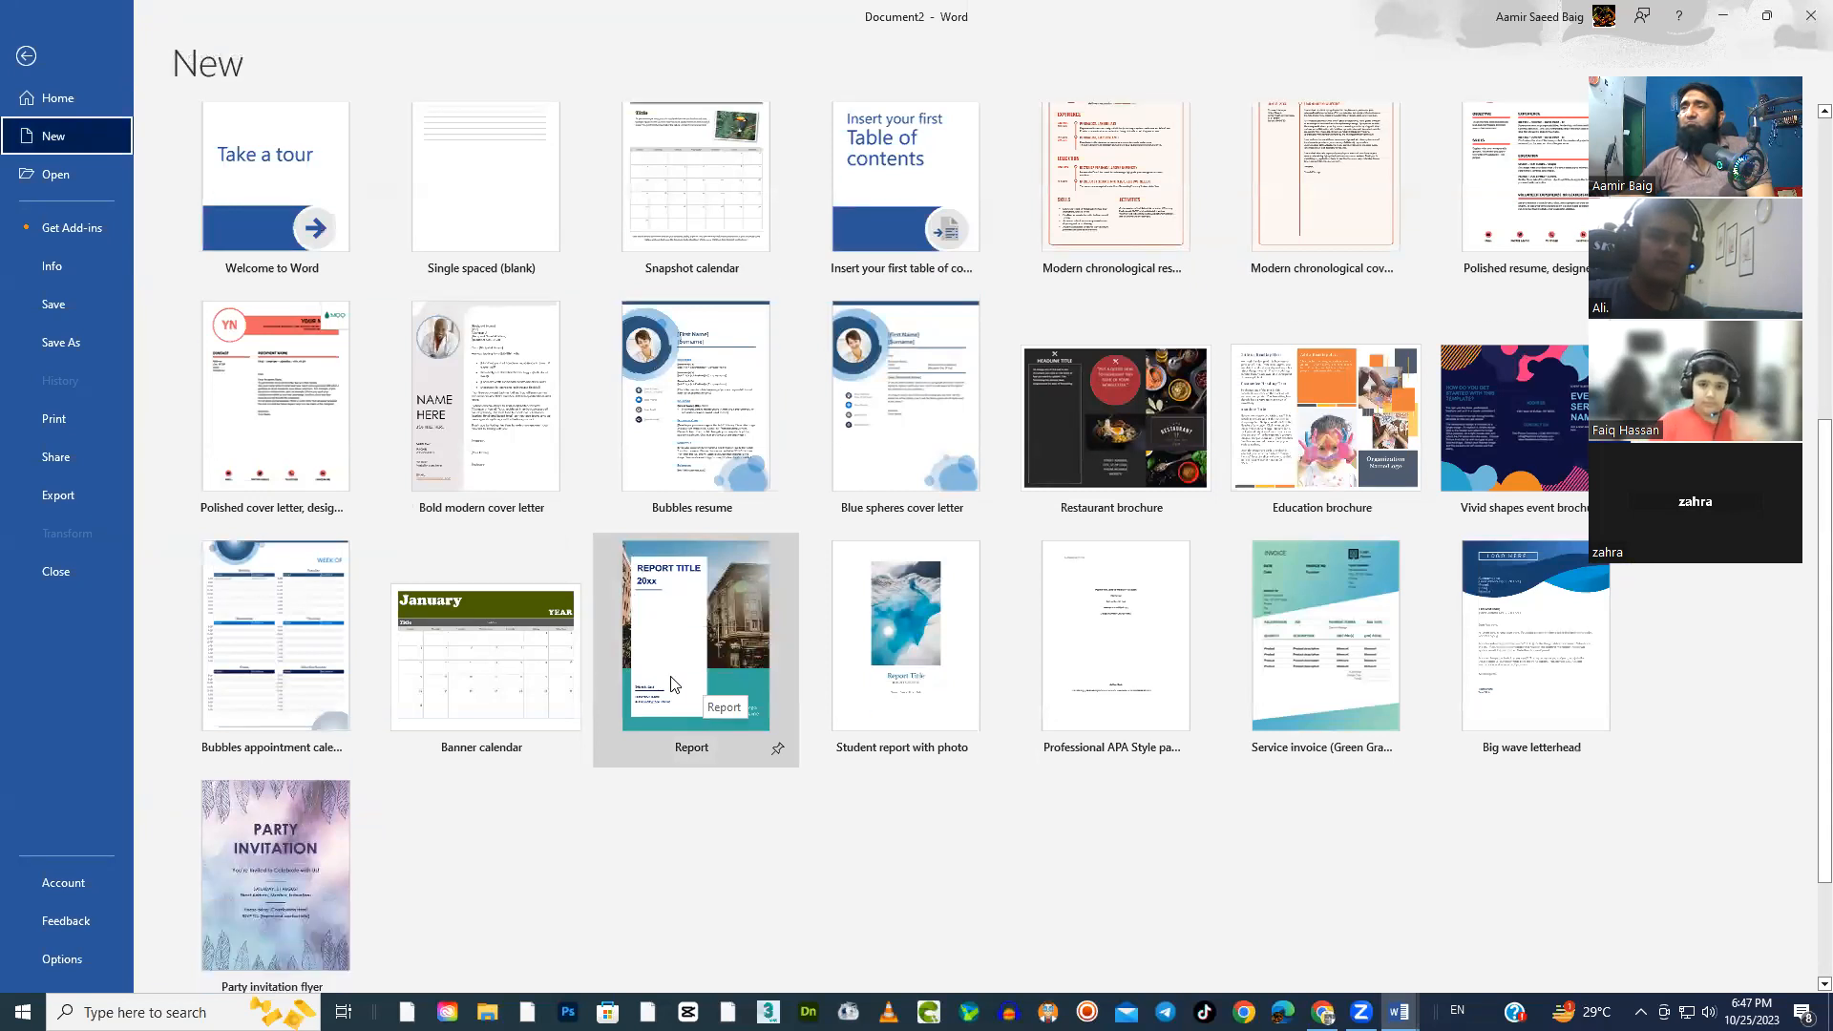
pyautogui.scroll(3, 670, 676)
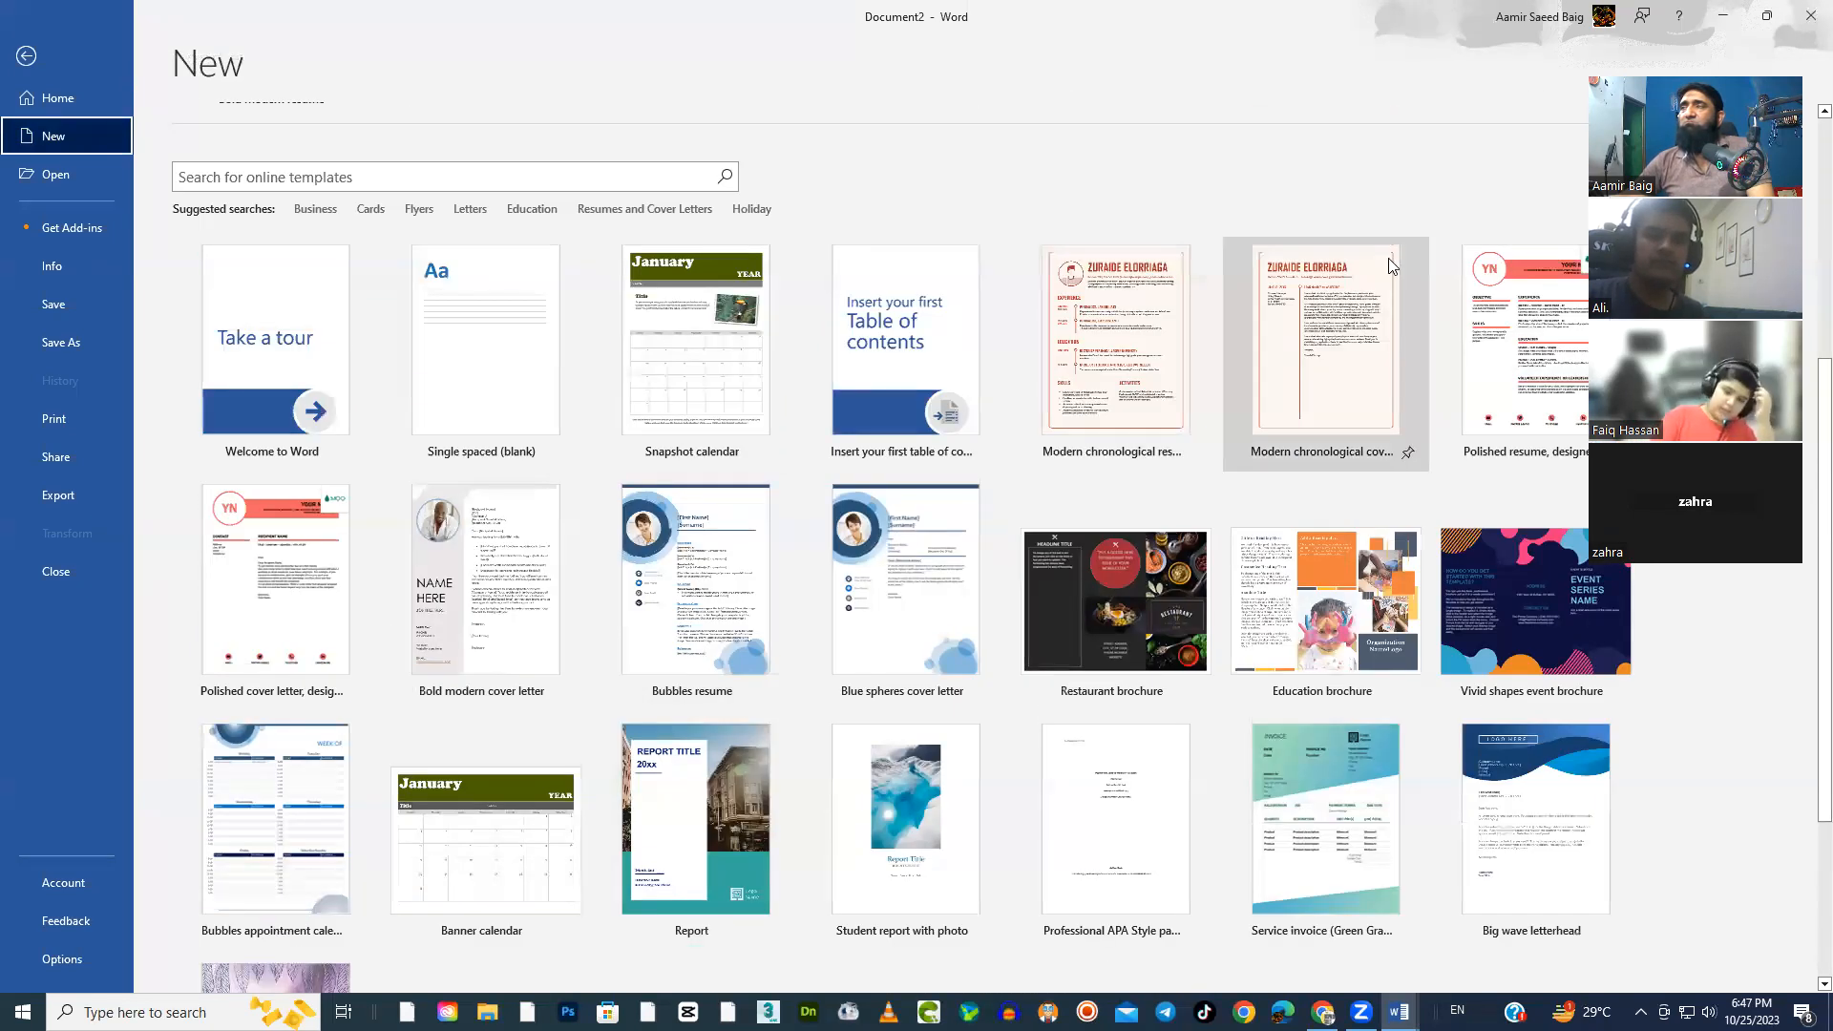
pyautogui.press('Escape')
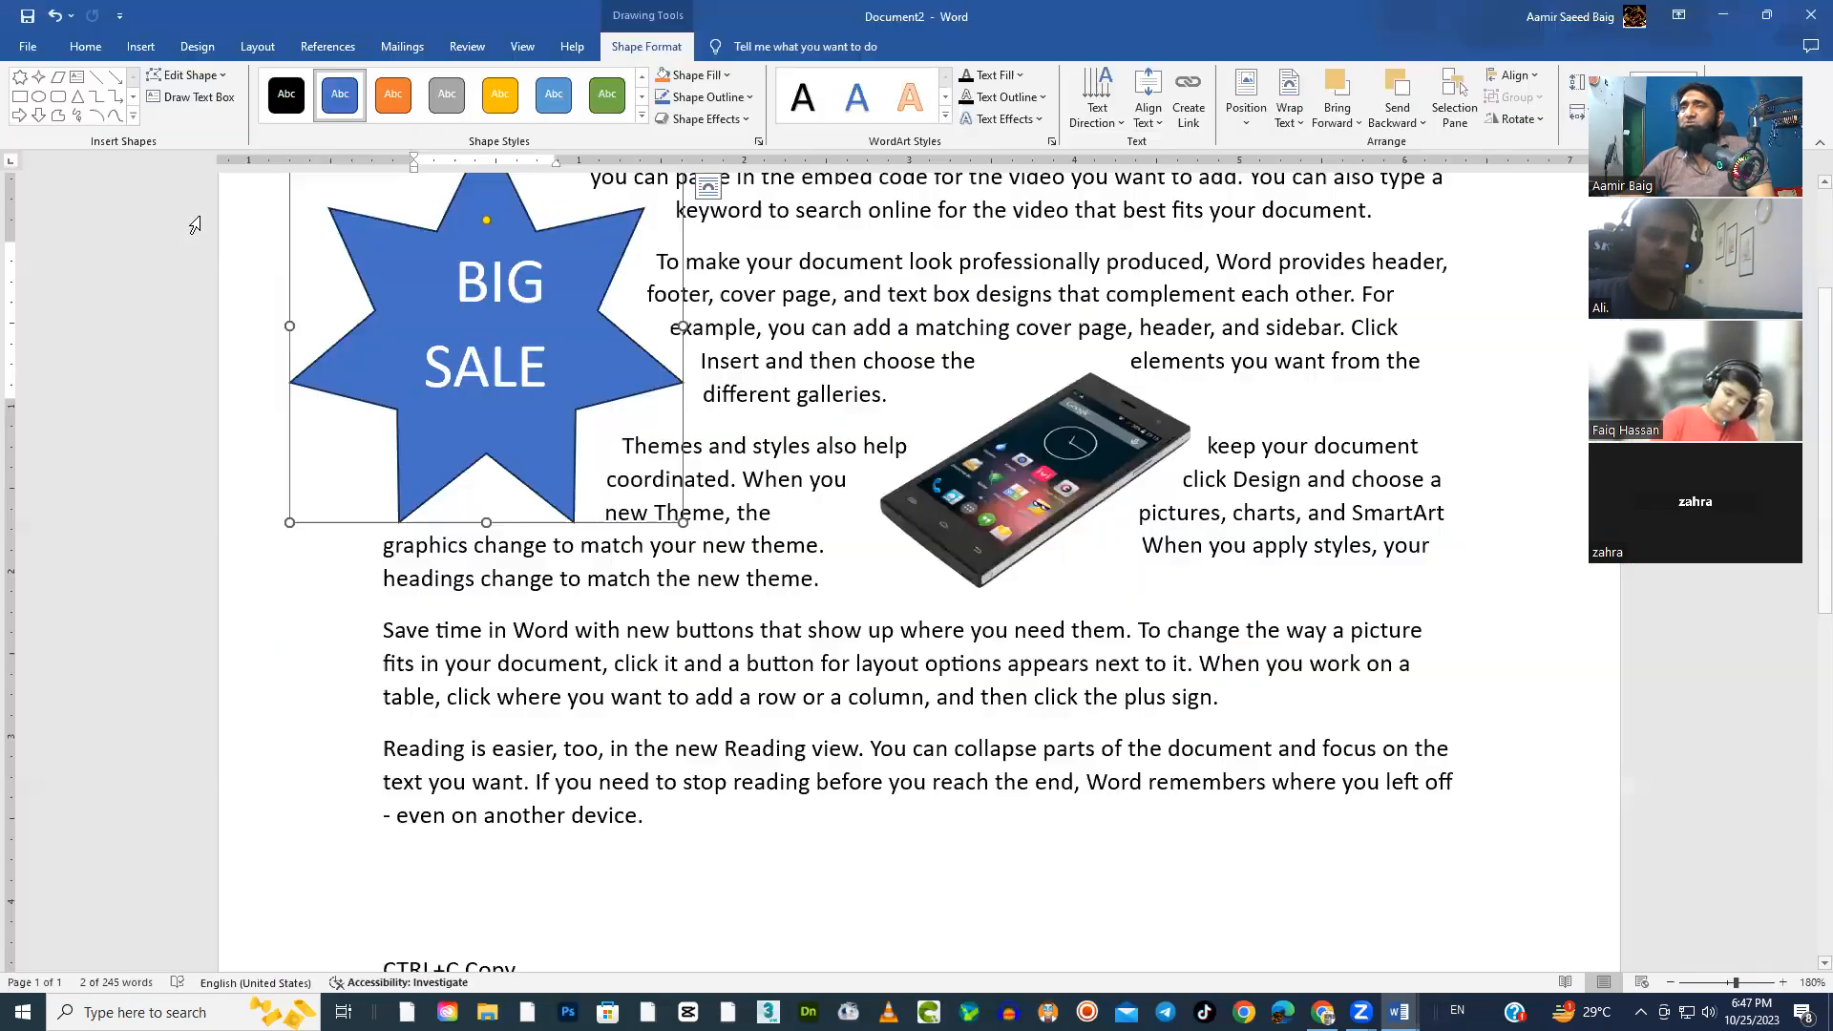
# Minimize the document with the star and phone picture, and close the document window behind it
pyautogui.click(1722, 17)
pyautogui.click(1812, 14)
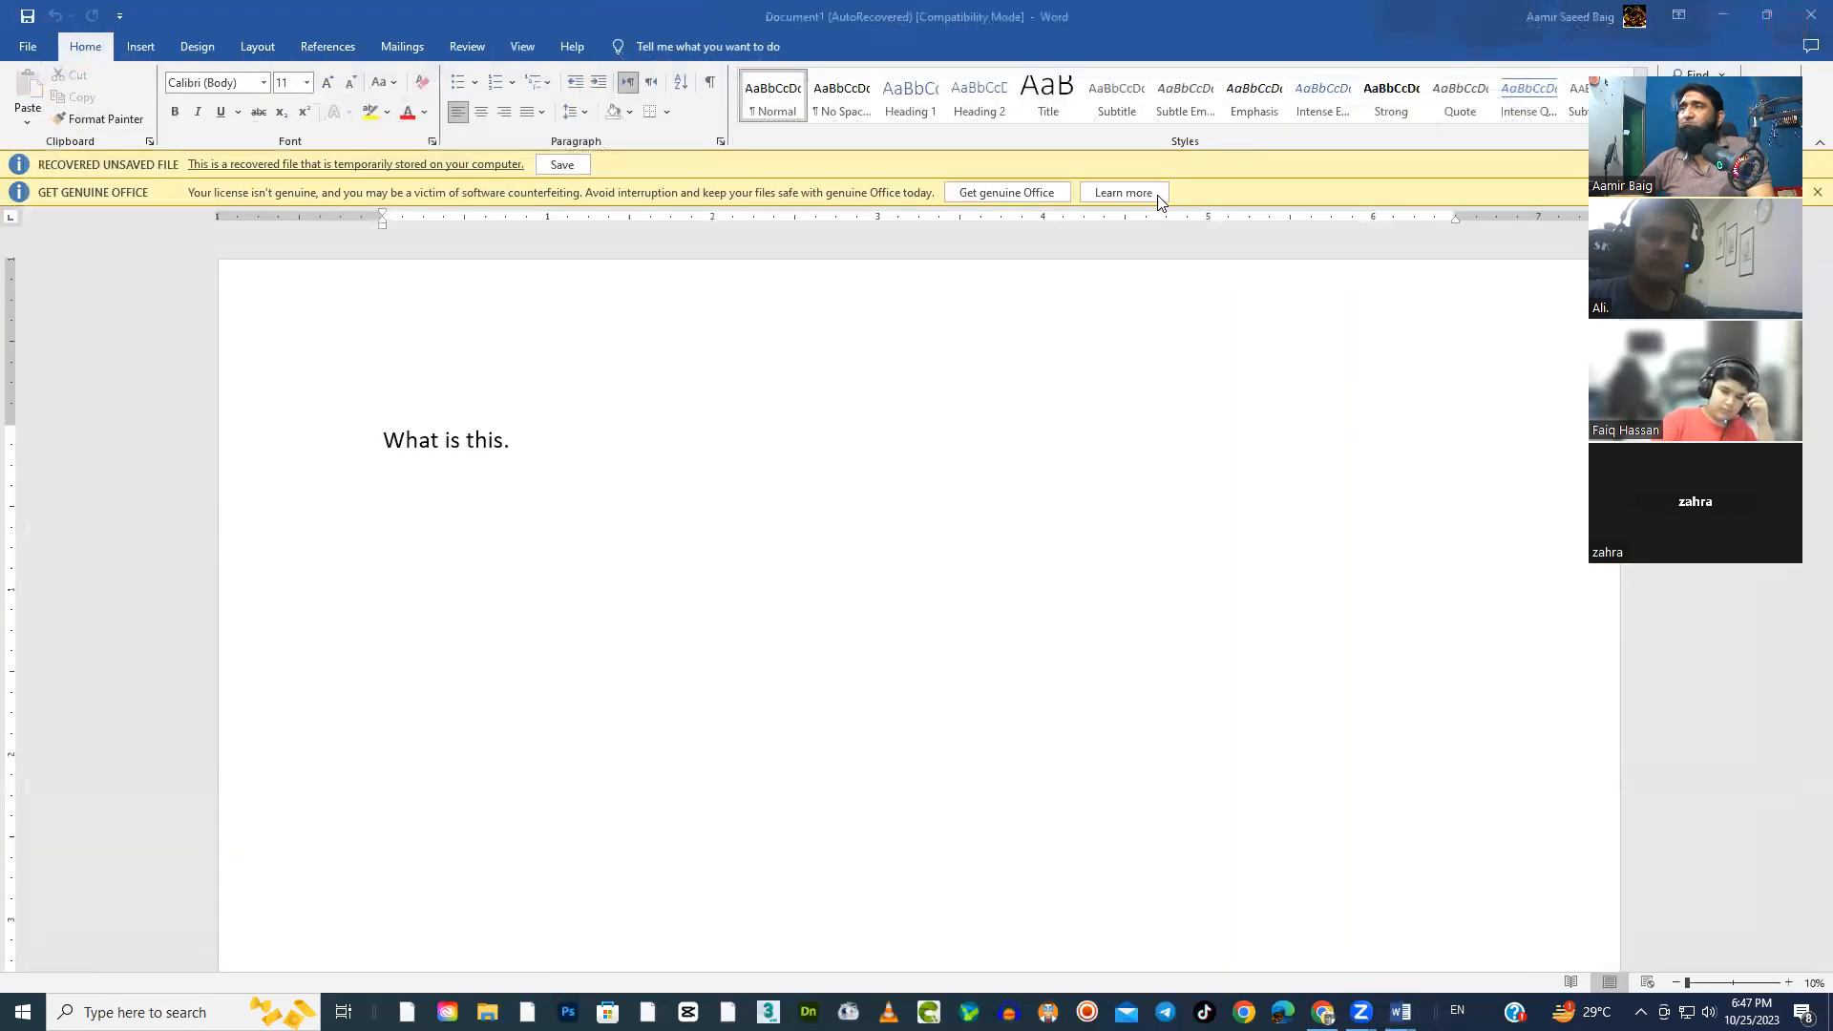
# Close the recovered "What is this" document without saving its changes
pyautogui.click(1811, 14)
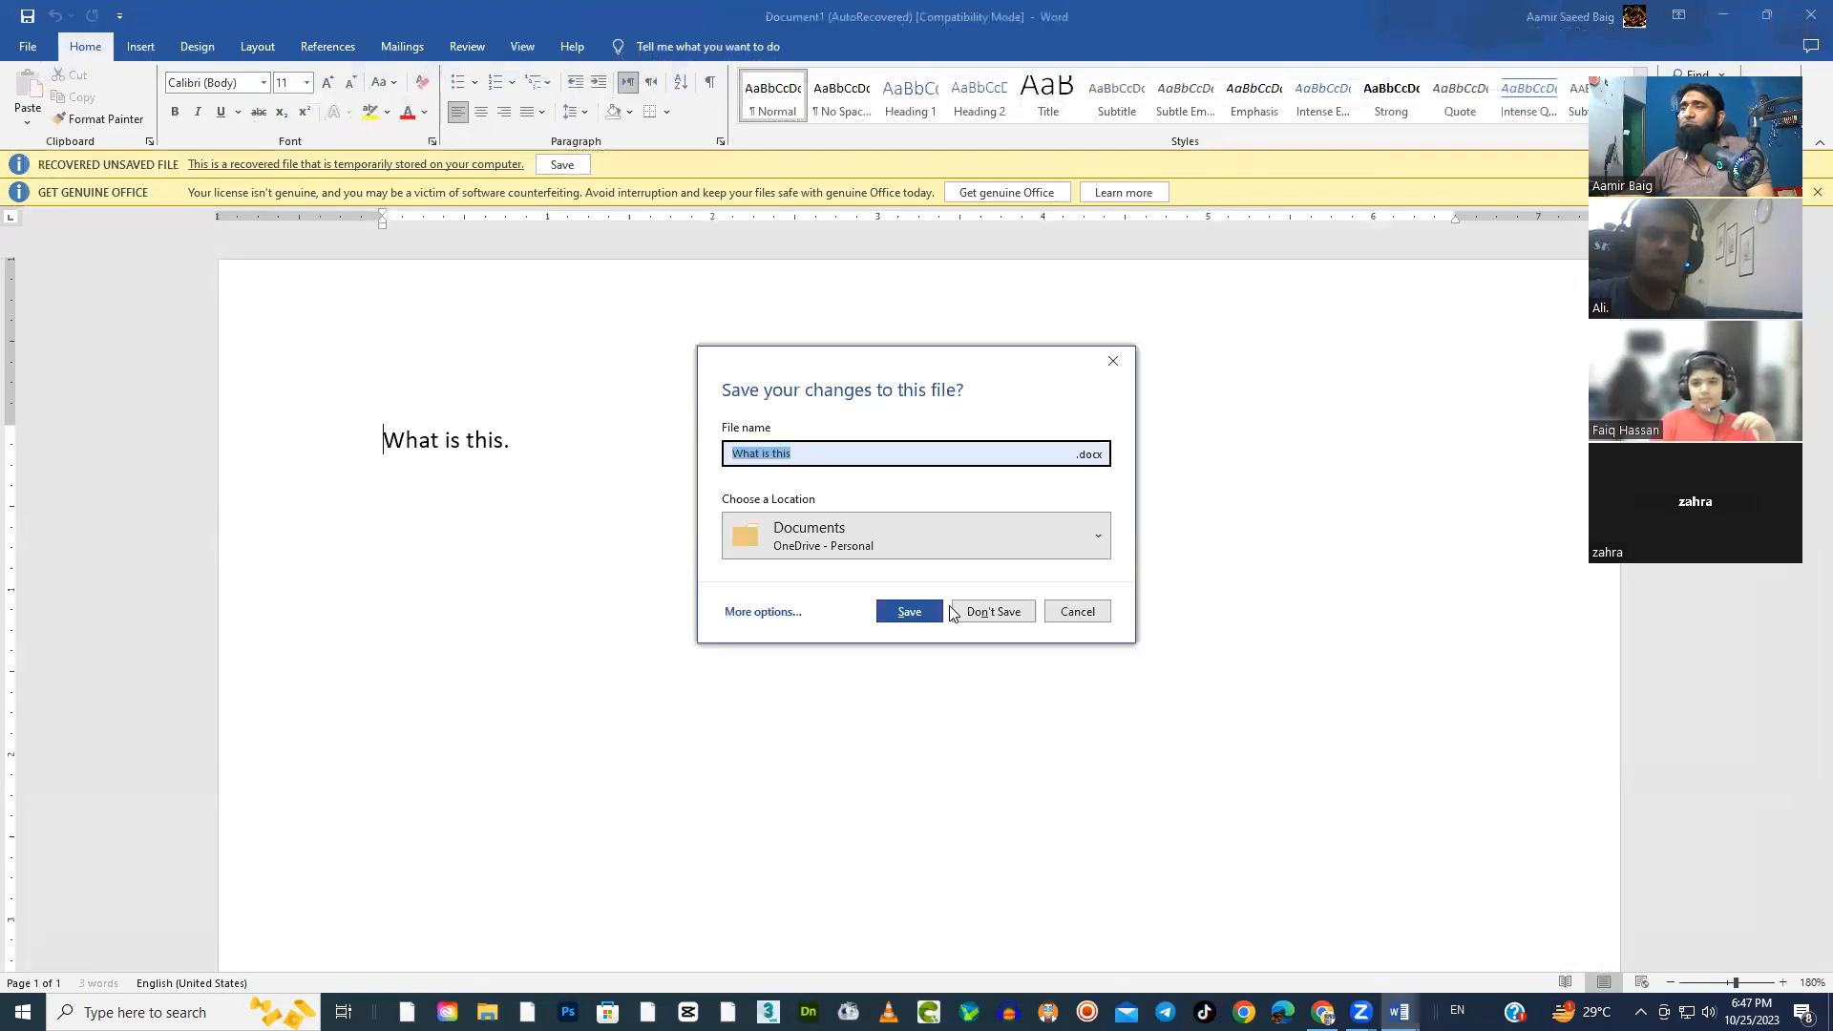
pyautogui.click(1005, 611)
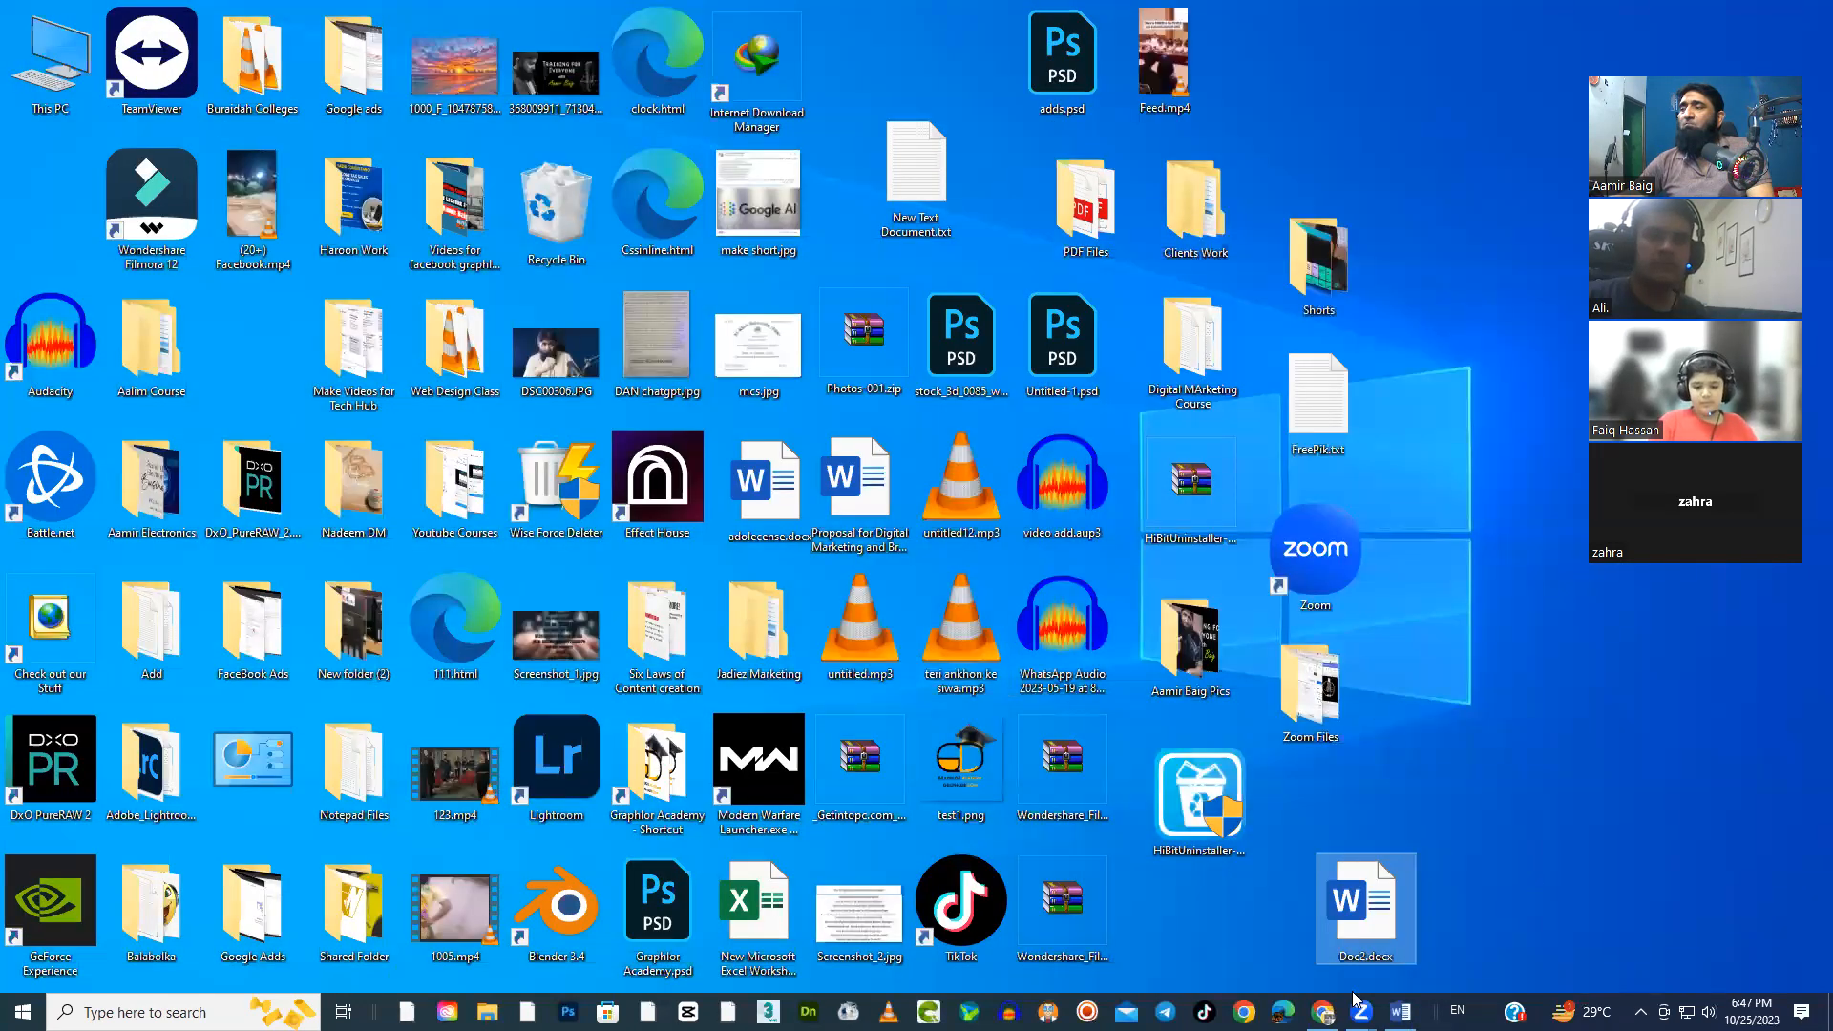
# Switch to Chrome and search Google for "posters and brochures"
pyautogui.click(1323, 1012)
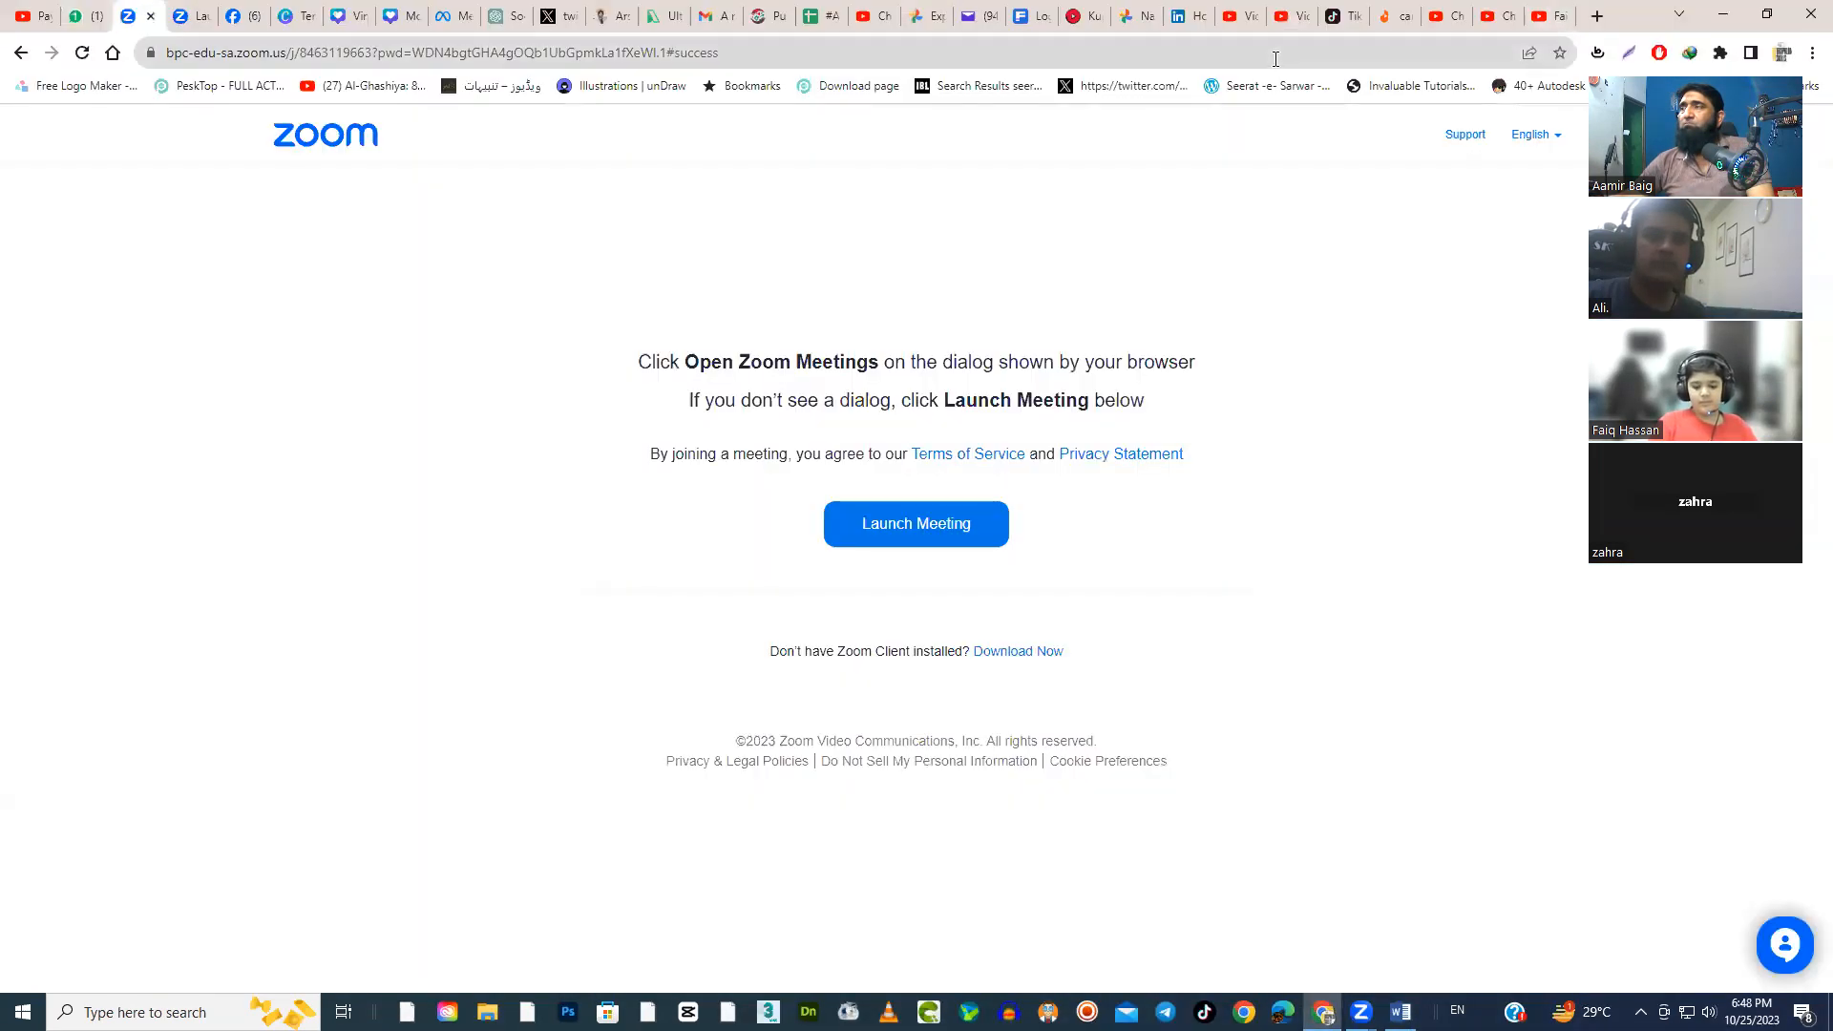
pyautogui.click(1275, 60)
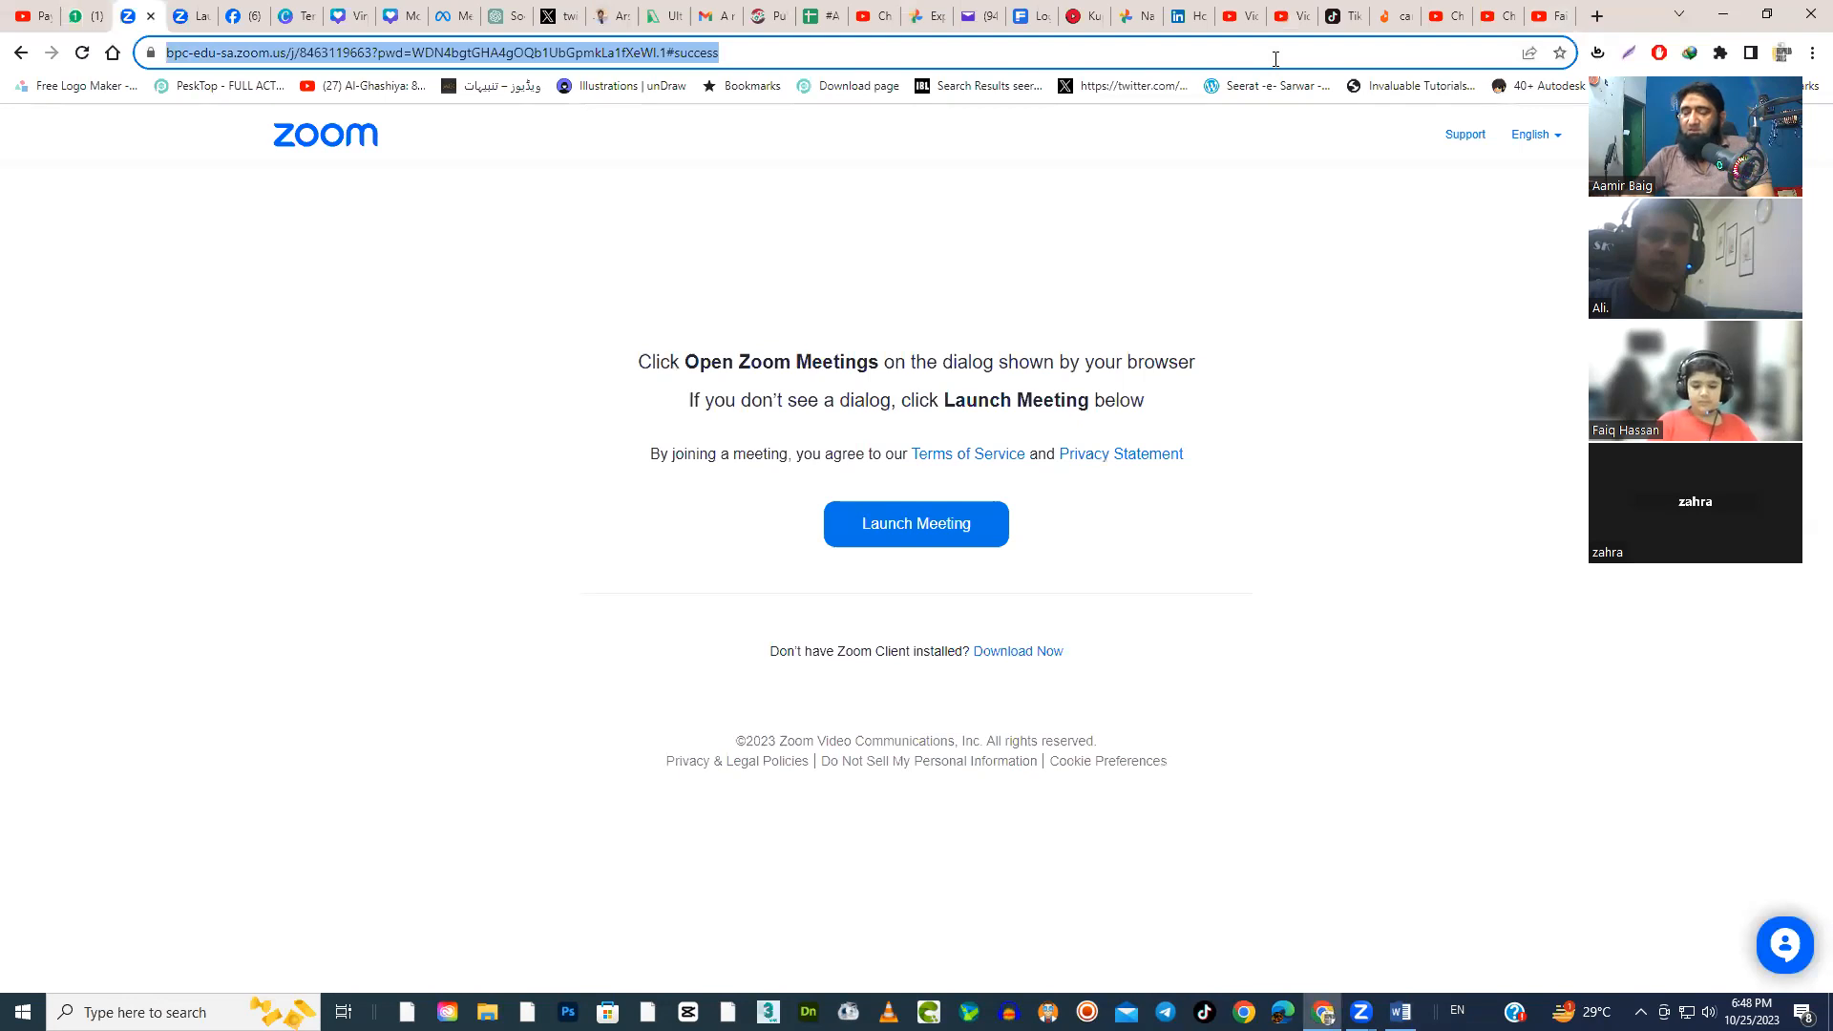
pyautogui.write('POSTERS AND B')
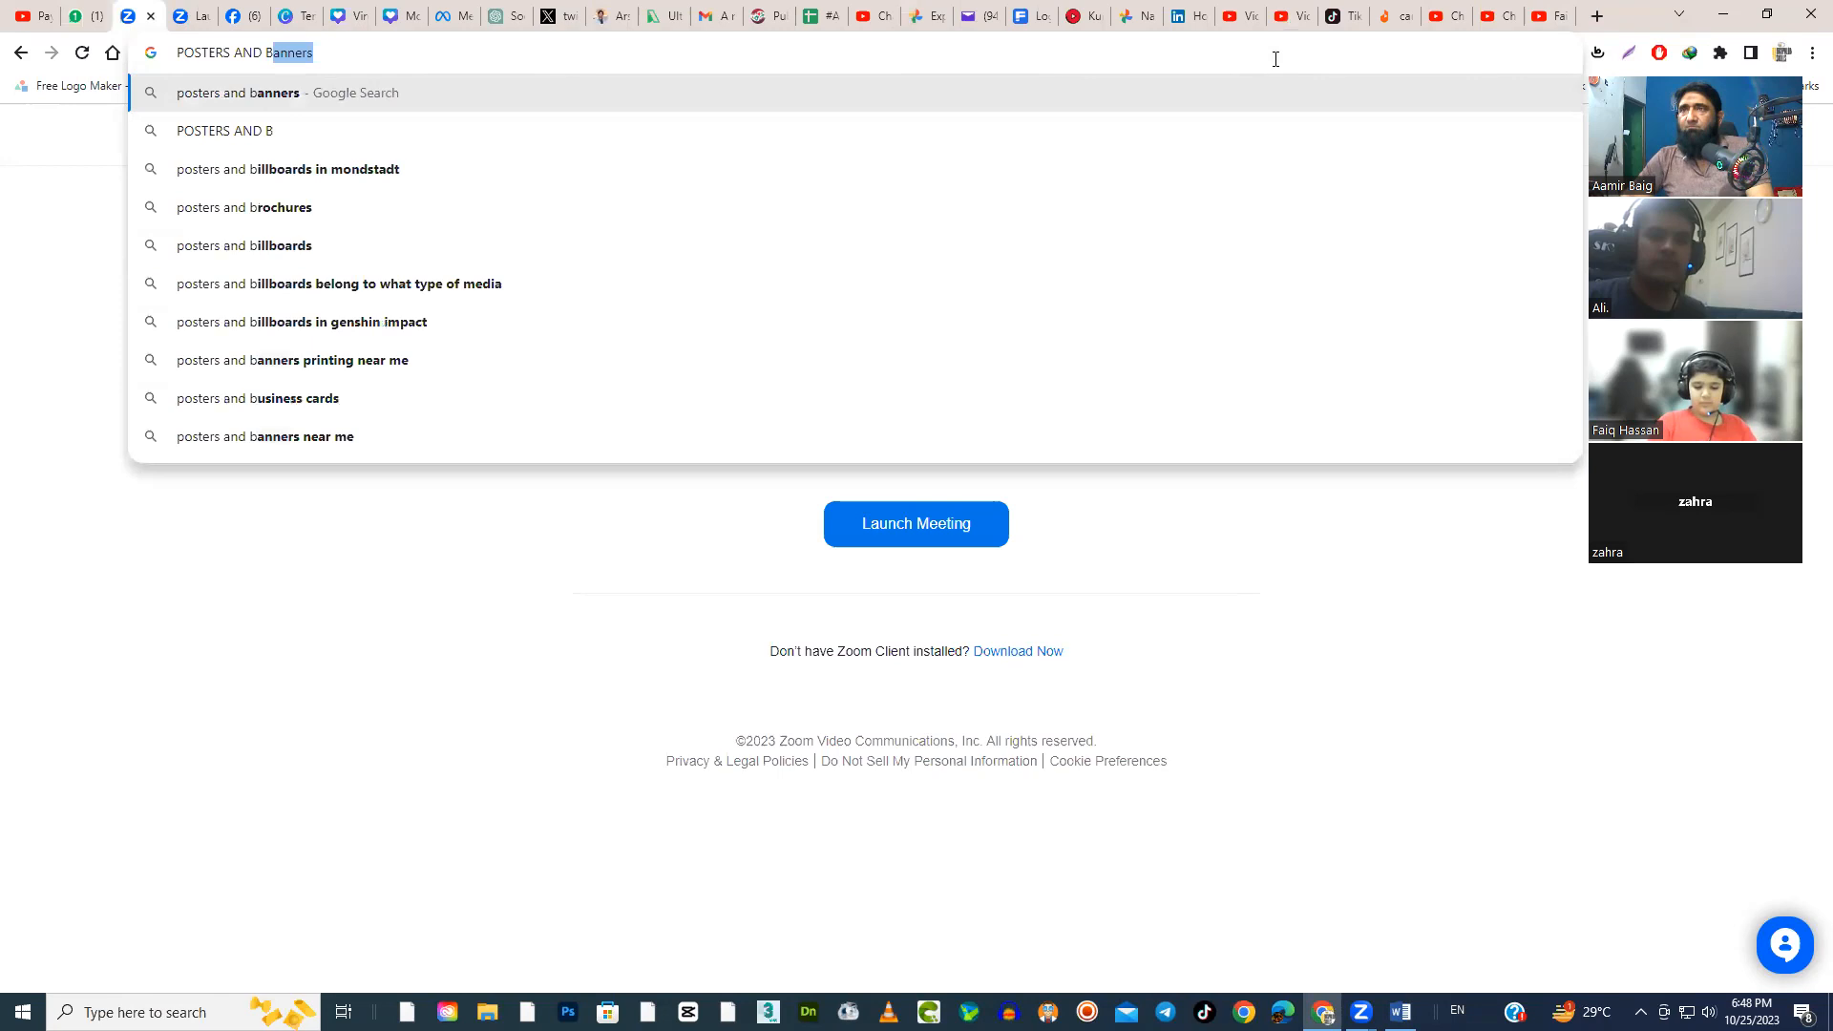
pyautogui.write('R')
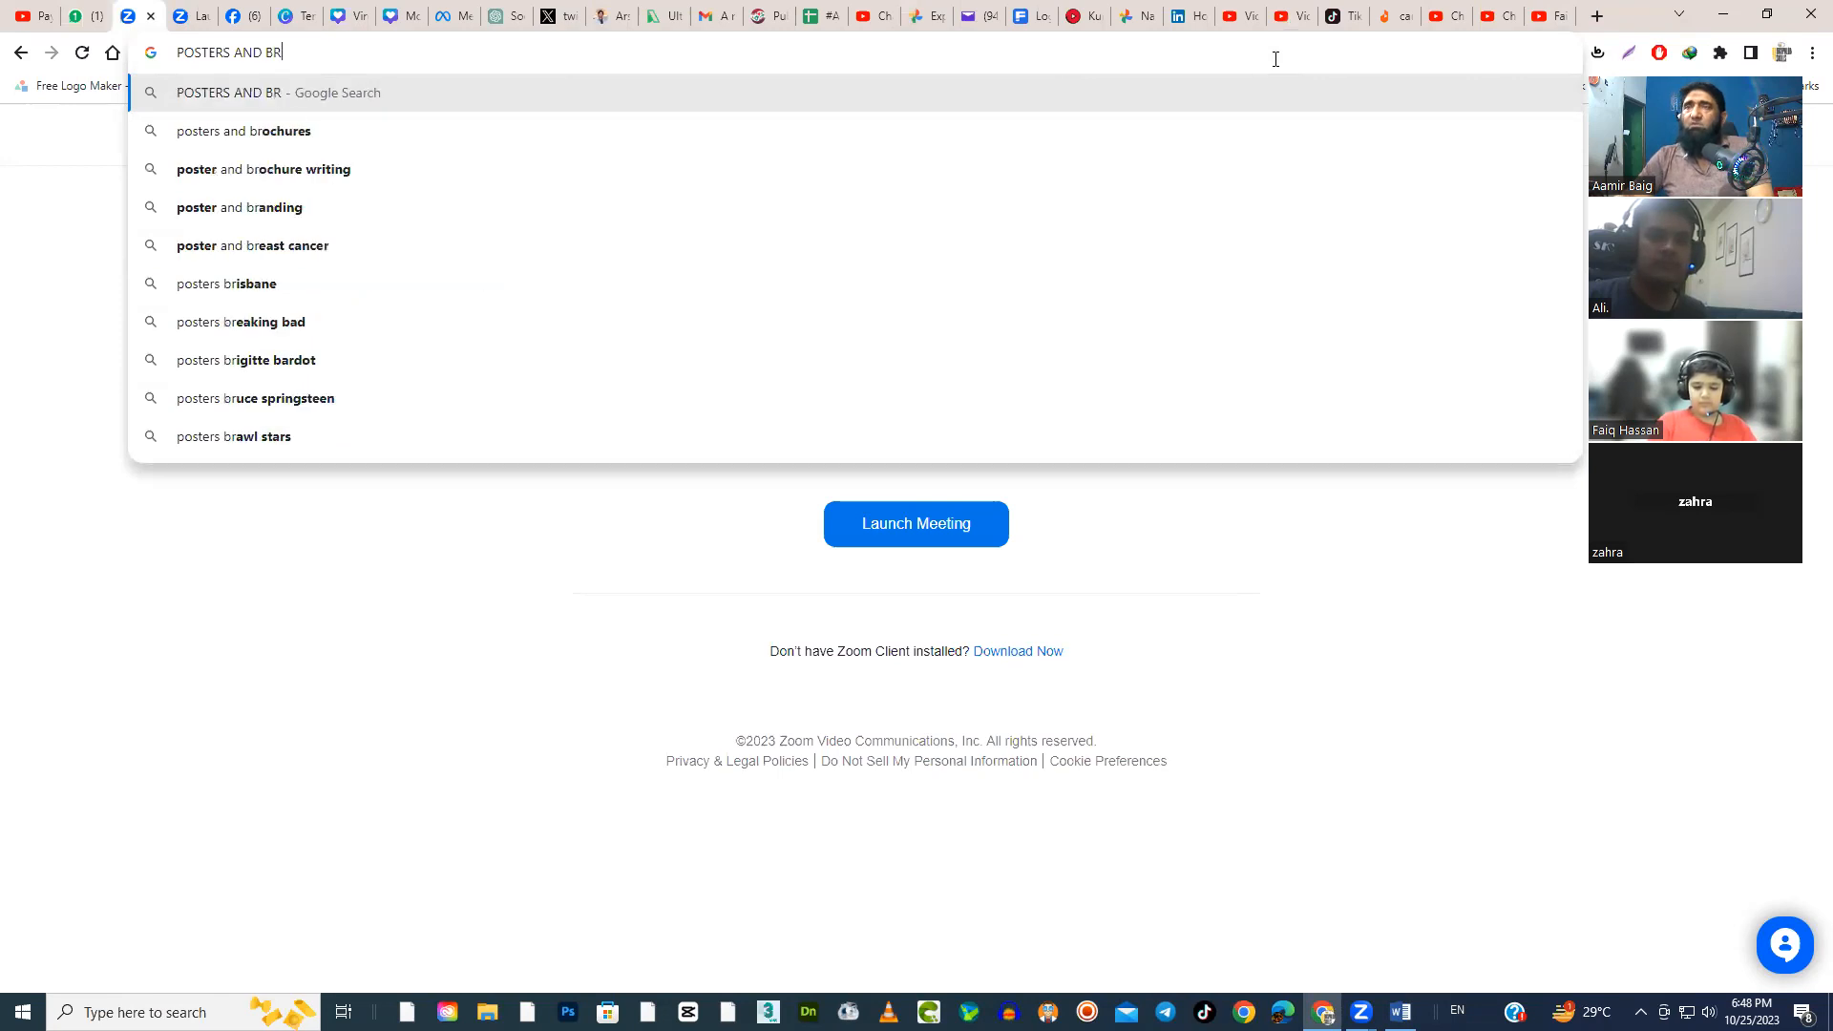
pyautogui.press('Down')
pyautogui.press('Return')
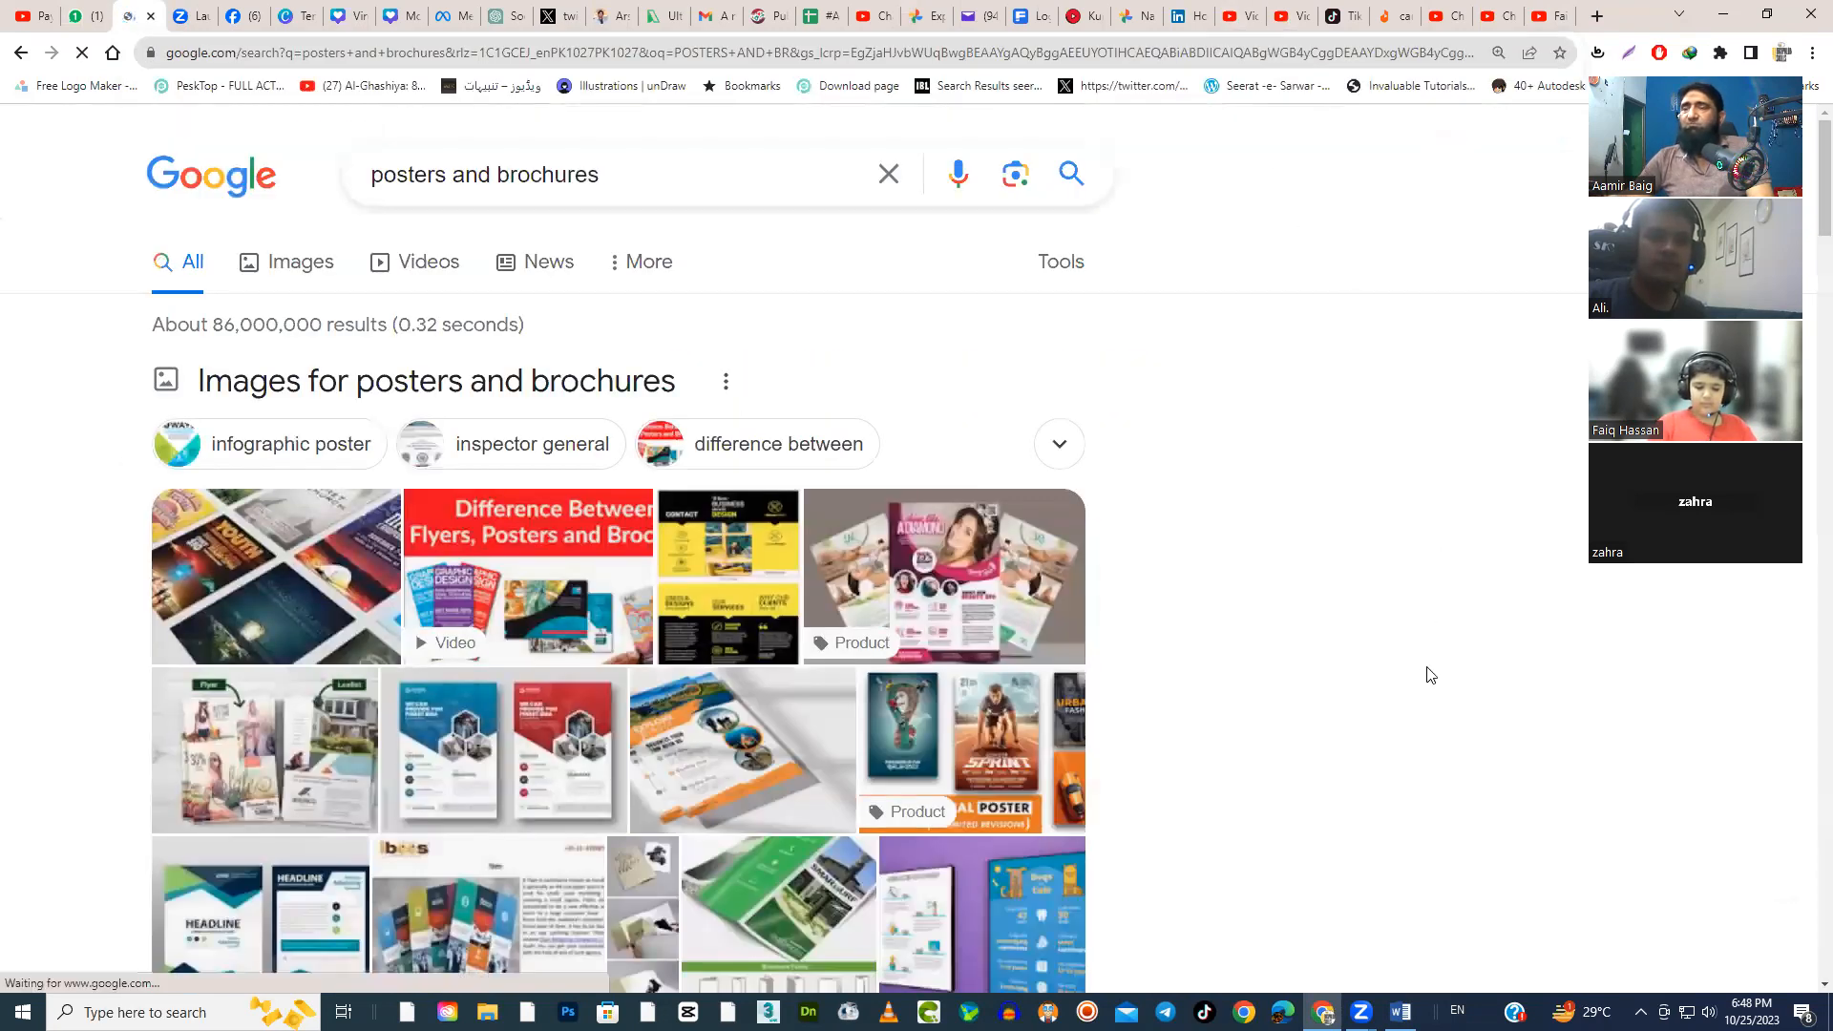
# Look over the "posters and brochures" web results and show the image results instead
pyautogui.scroll(-2, 1431, 676)
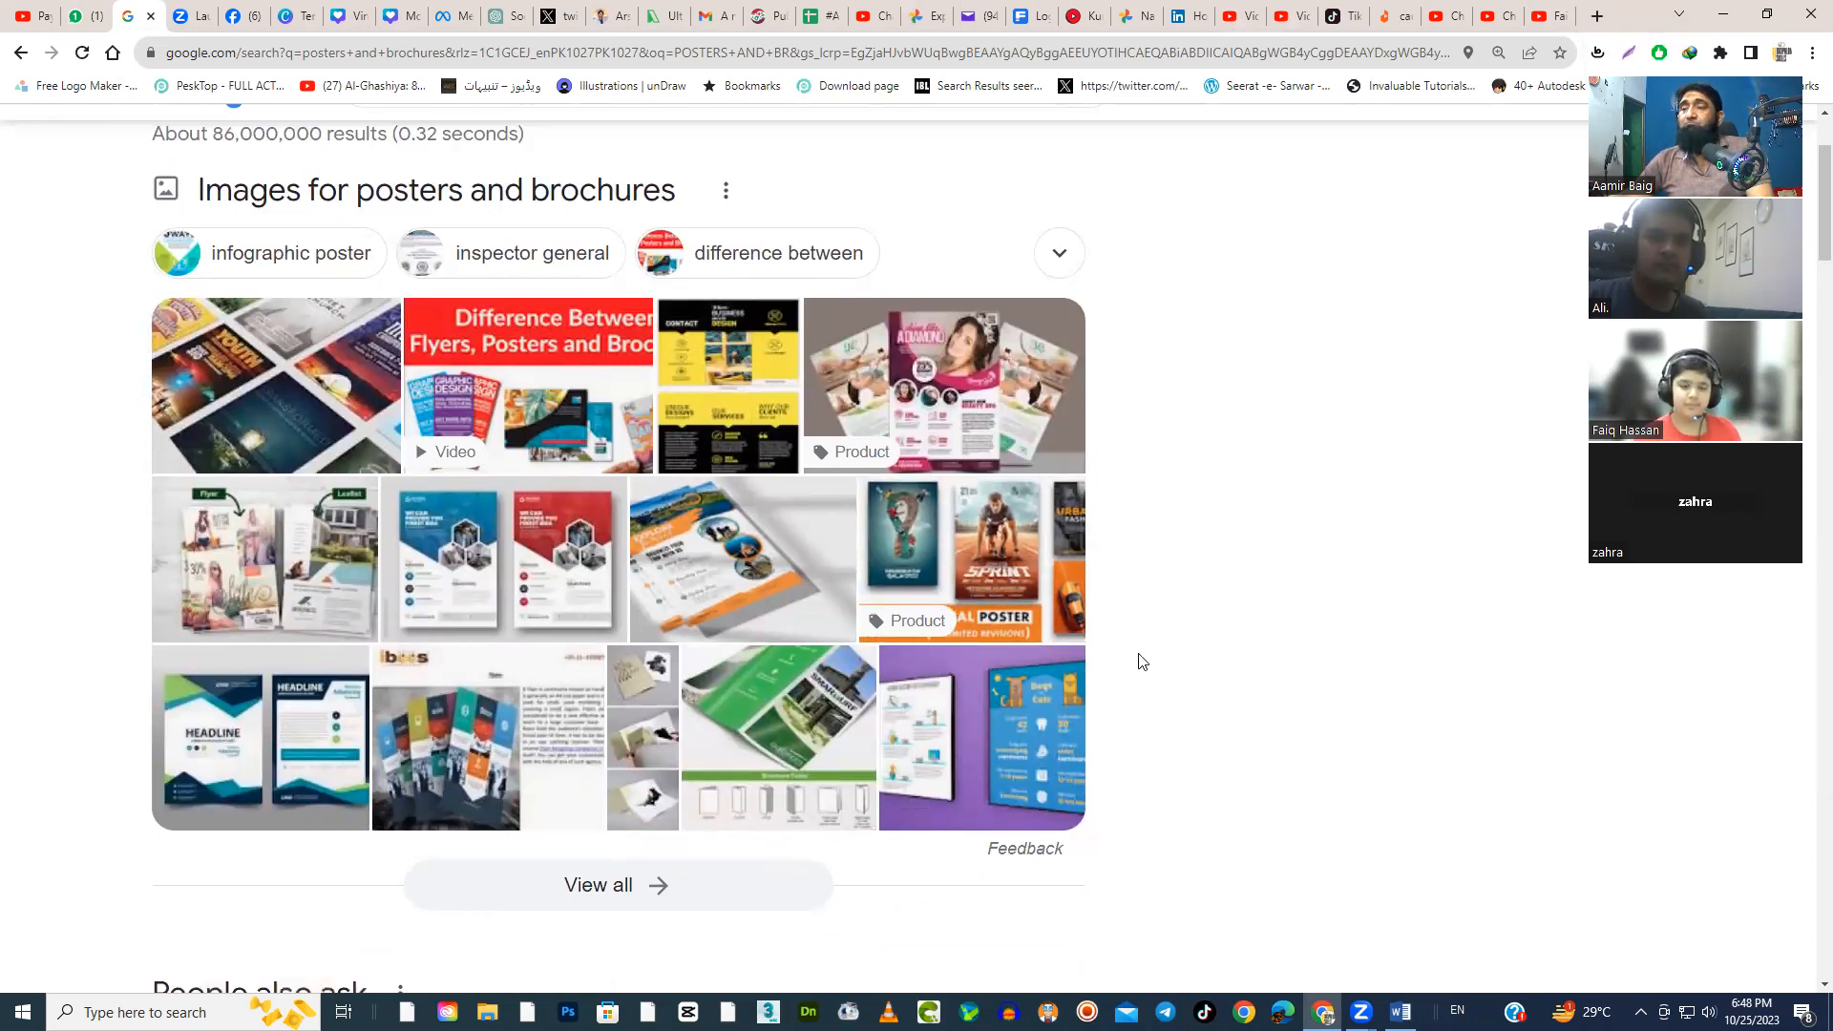
pyautogui.scroll(-5, 1142, 659)
pyautogui.scroll(6, 1142, 658)
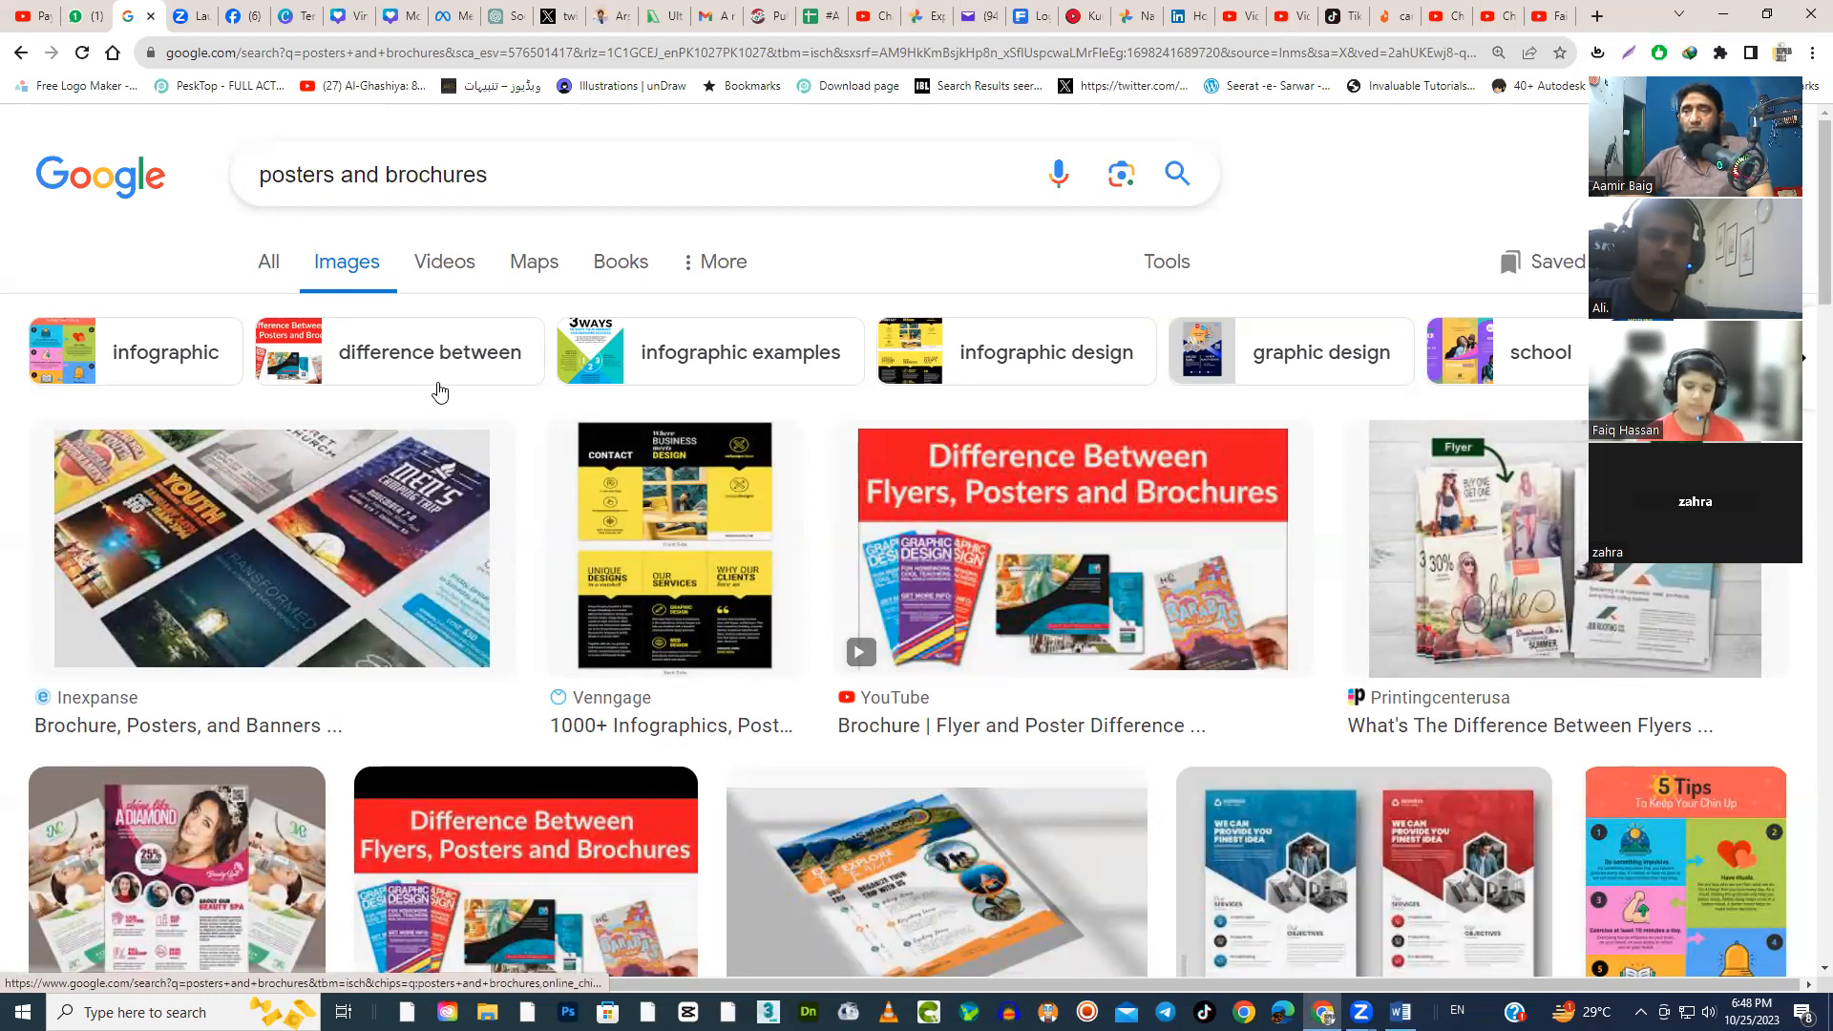
# Examine the image results for how posters, flyers and brochures combine shapes, pictures and text in their layouts
pyautogui.scroll(-3, 439, 392)
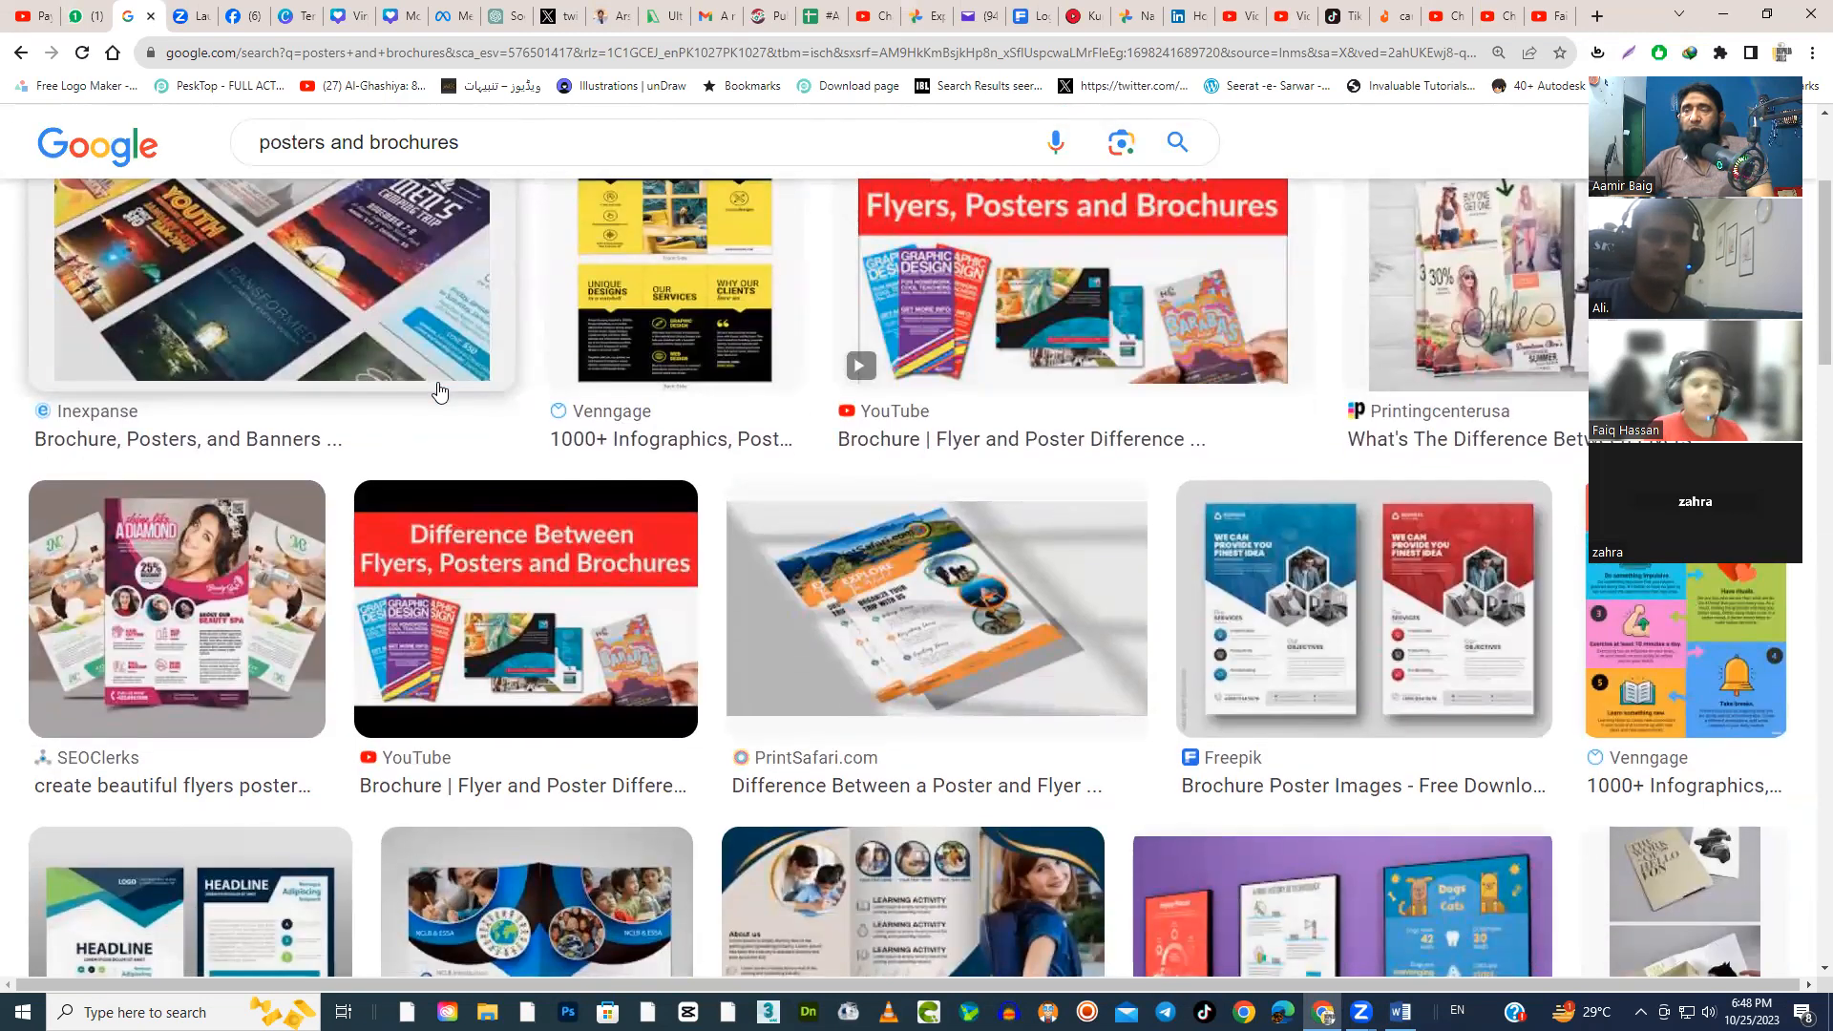
pyautogui.scroll(-3, 439, 392)
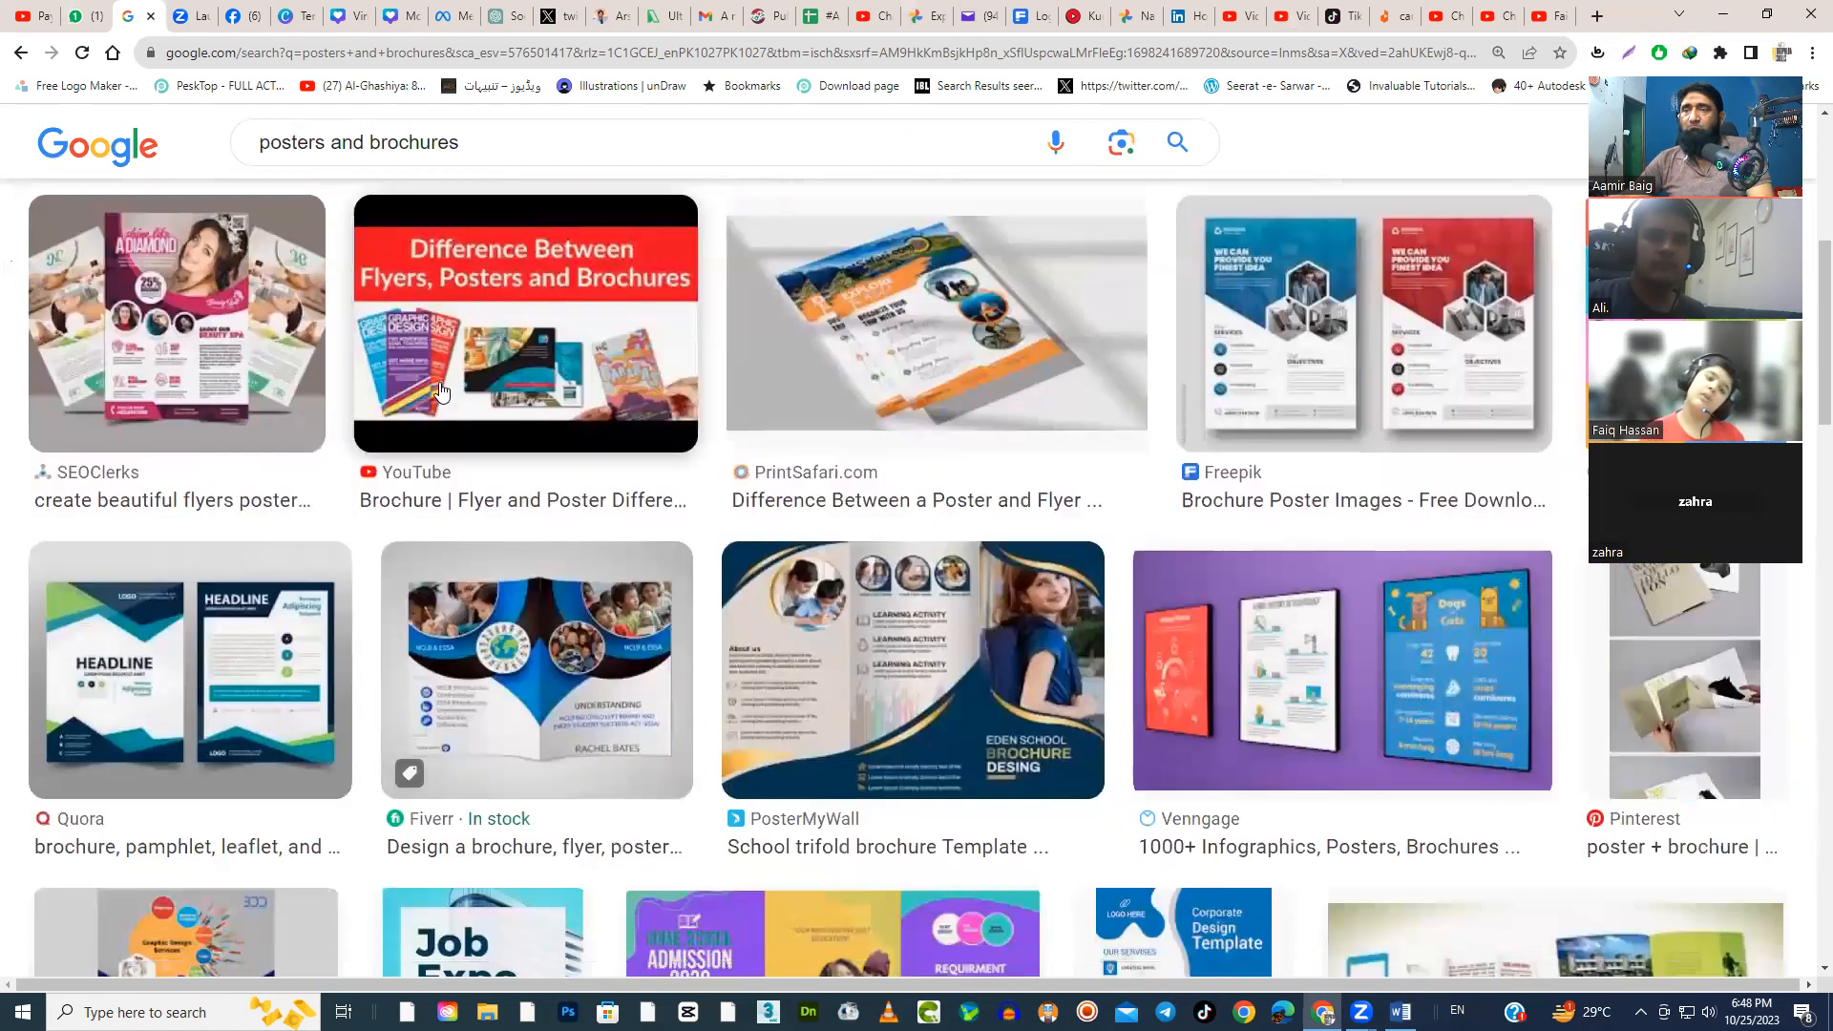
pyautogui.scroll(1, 439, 391)
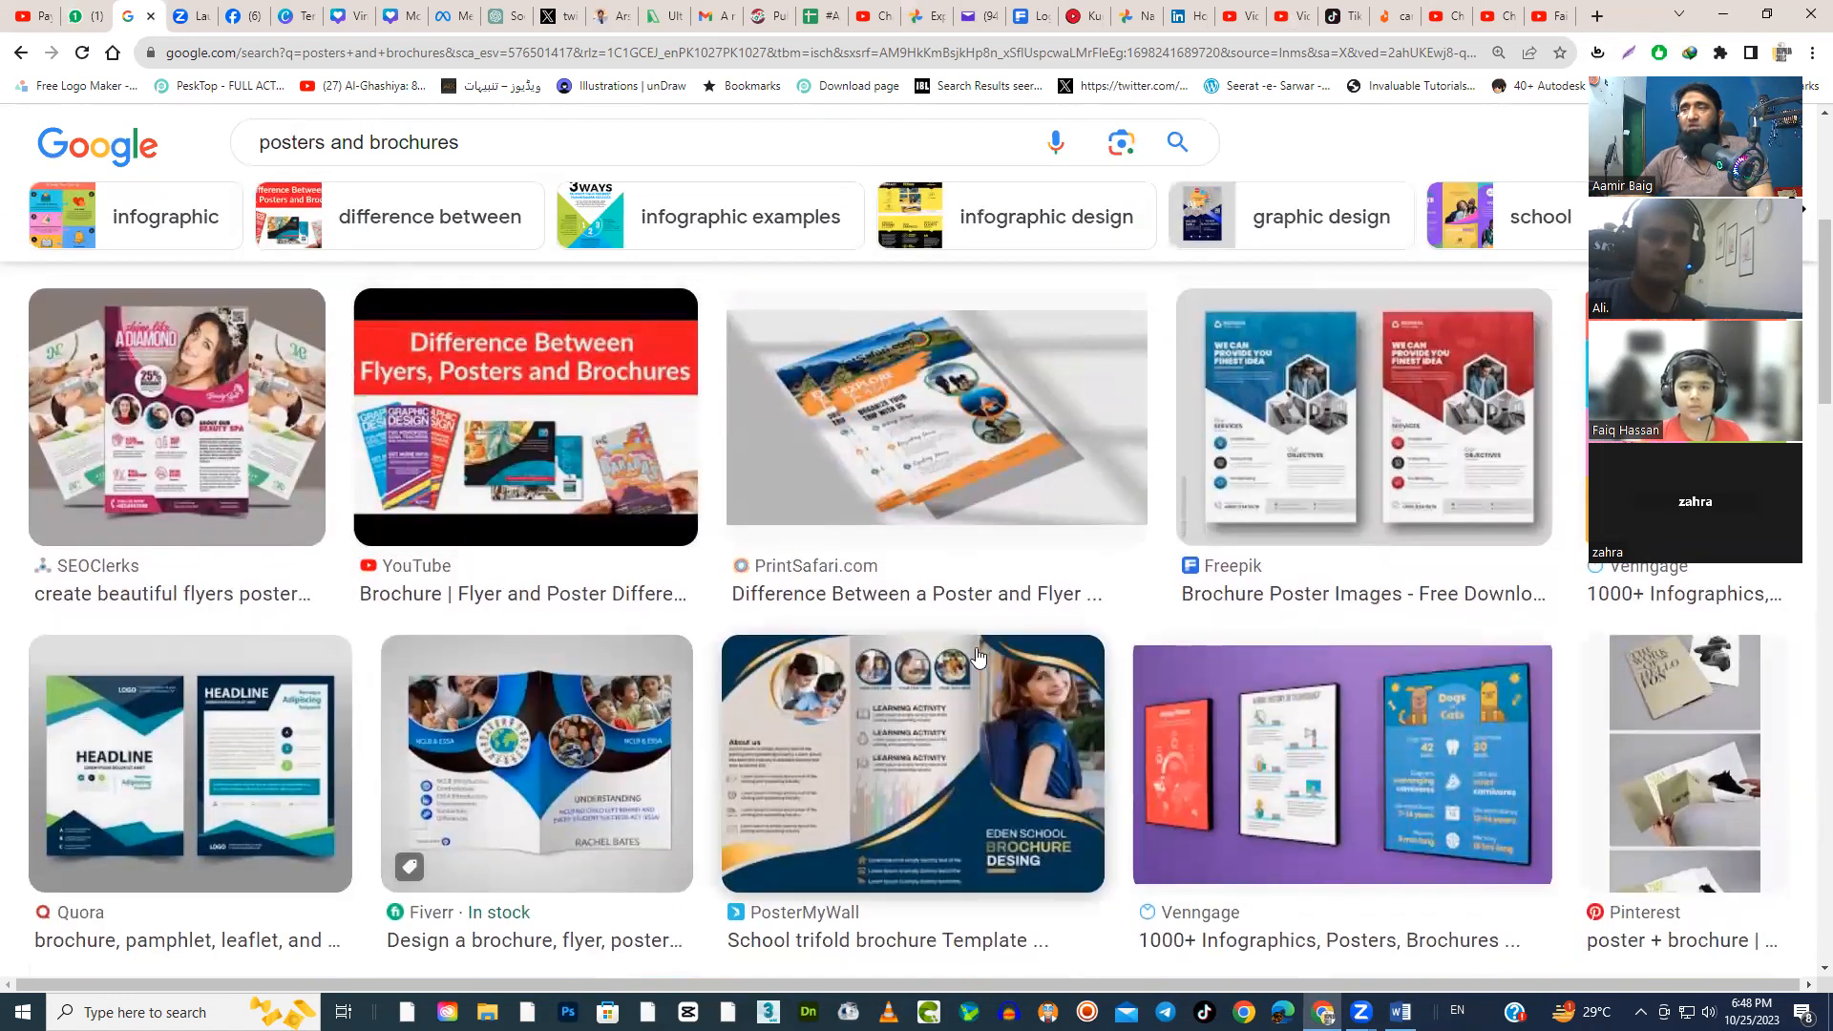
pyautogui.scroll(-2, 1063, 686)
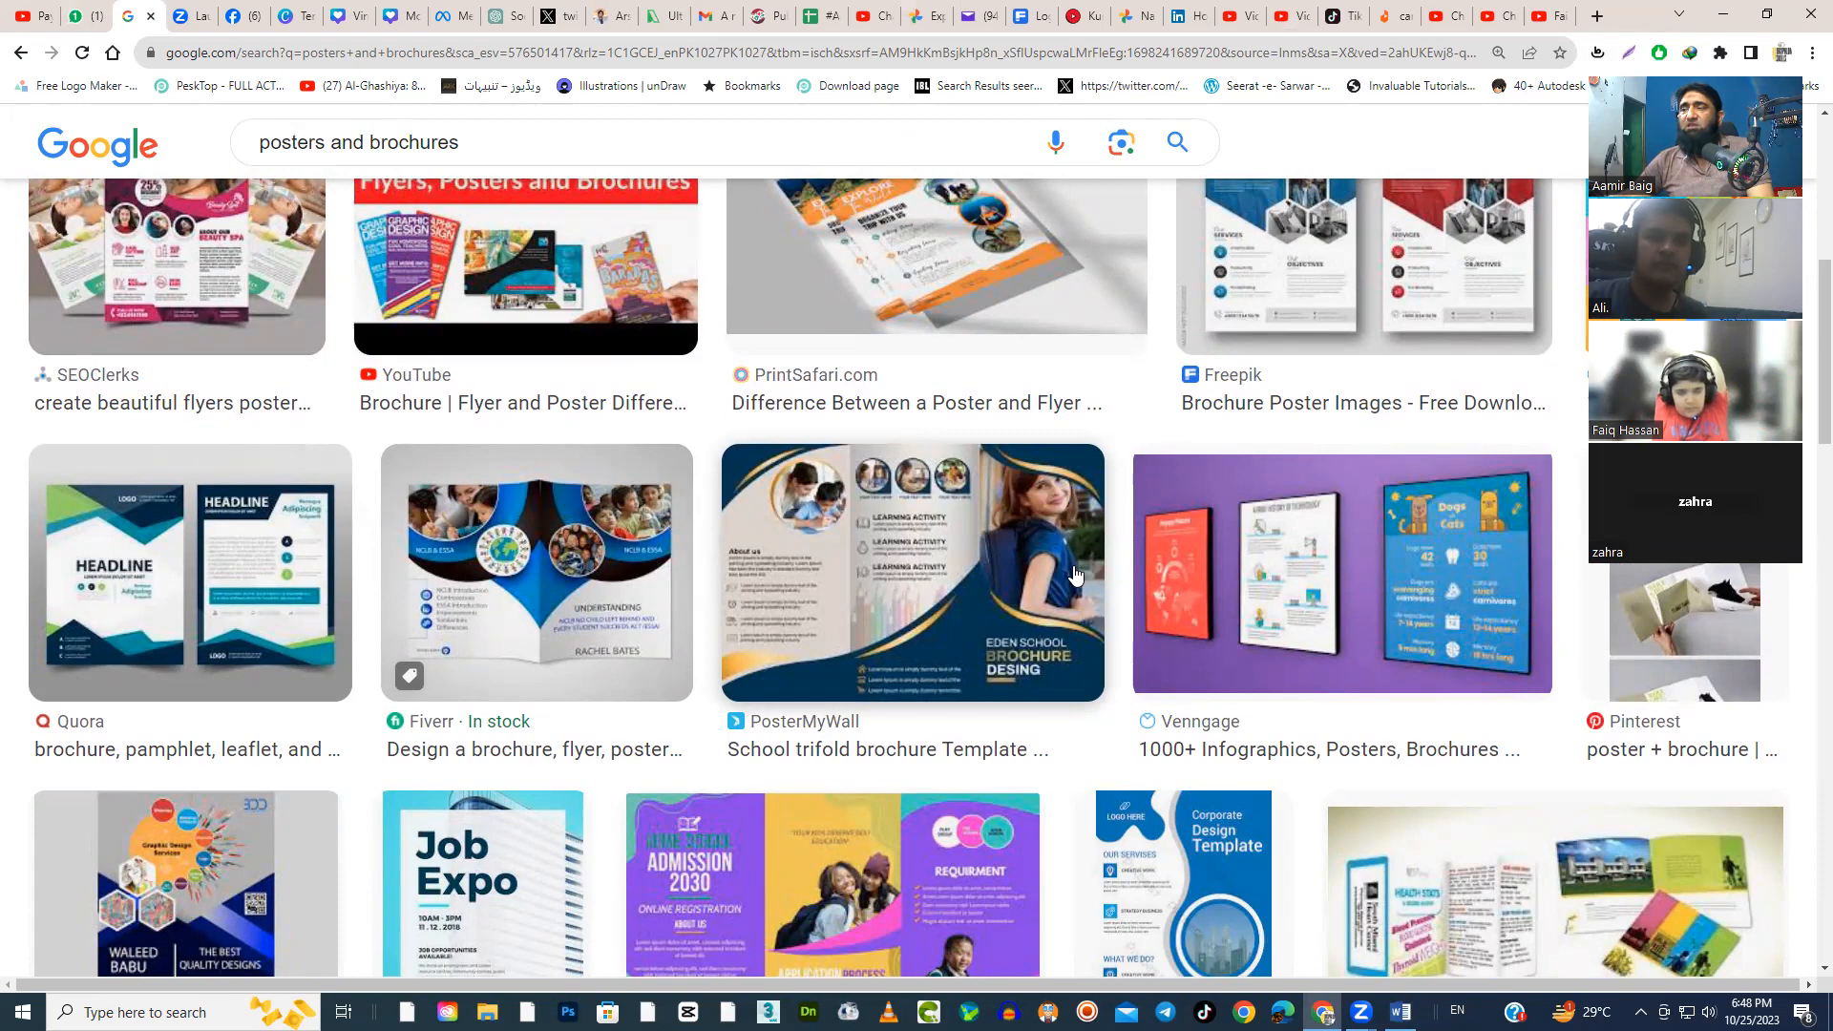
pyautogui.scroll(-2, 1074, 573)
pyautogui.scroll(-5, 1069, 571)
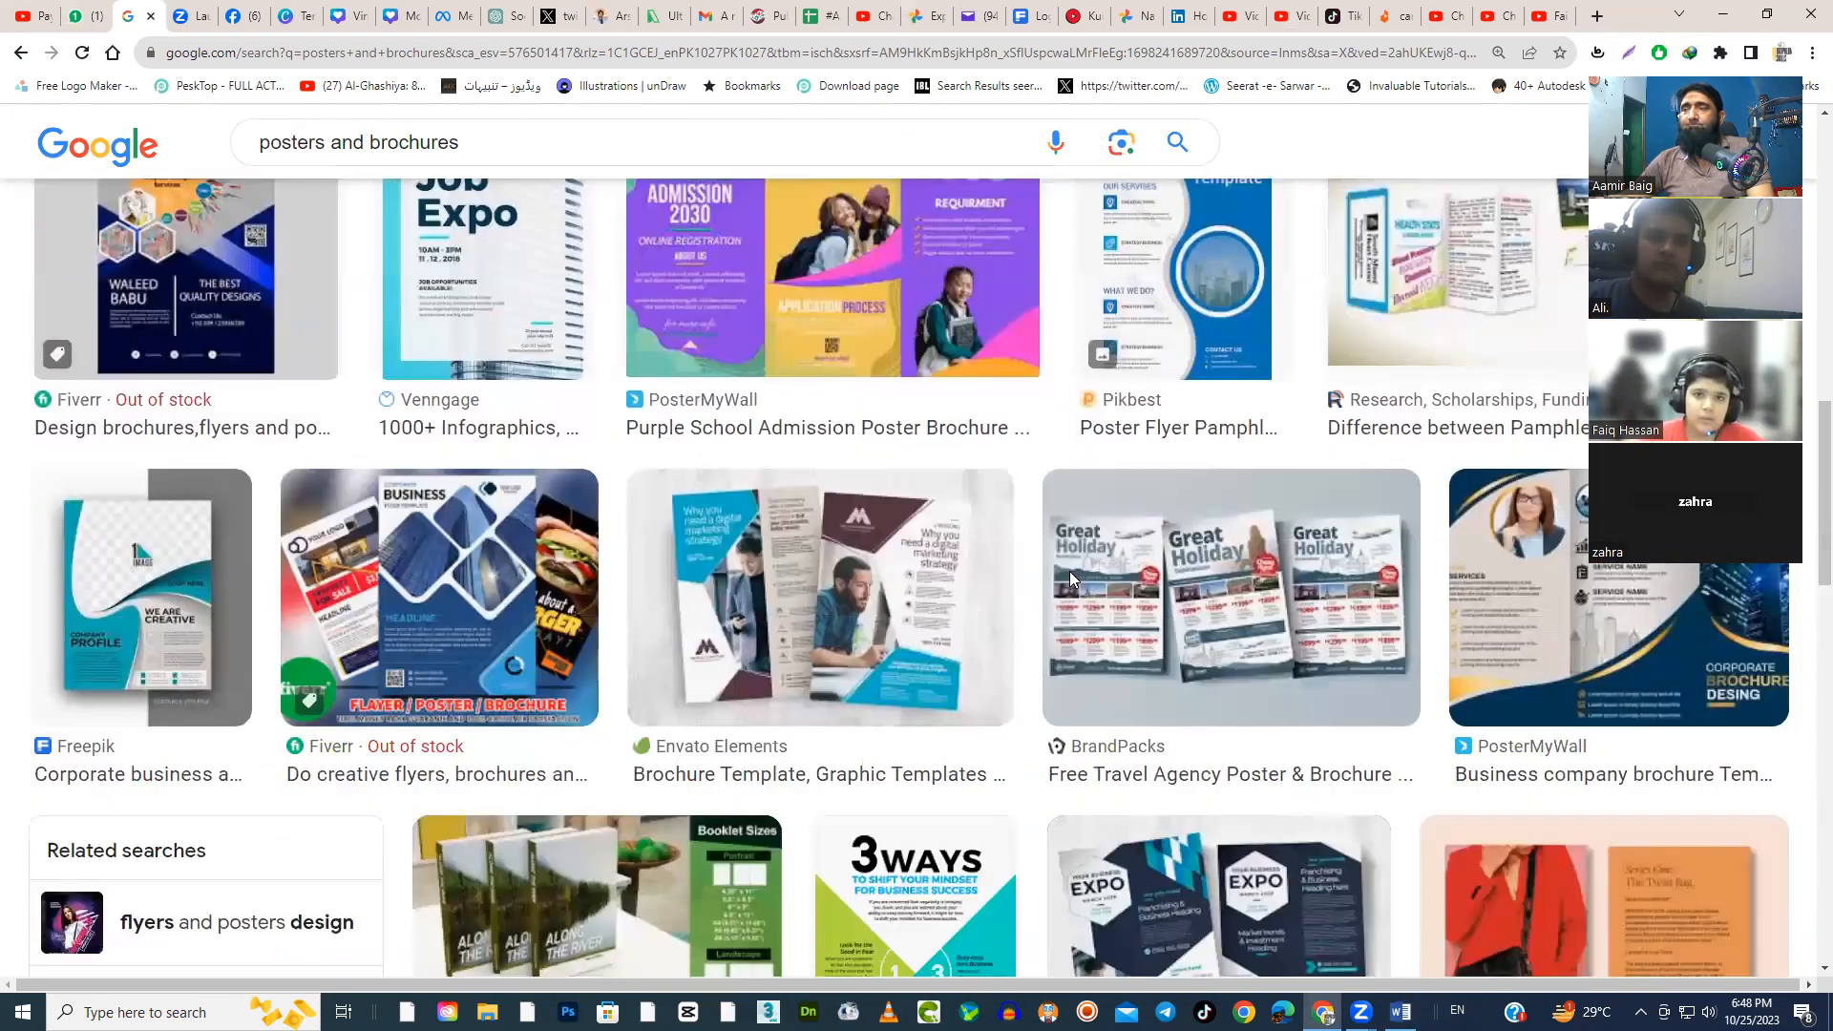
pyautogui.scroll(-3, 860, 707)
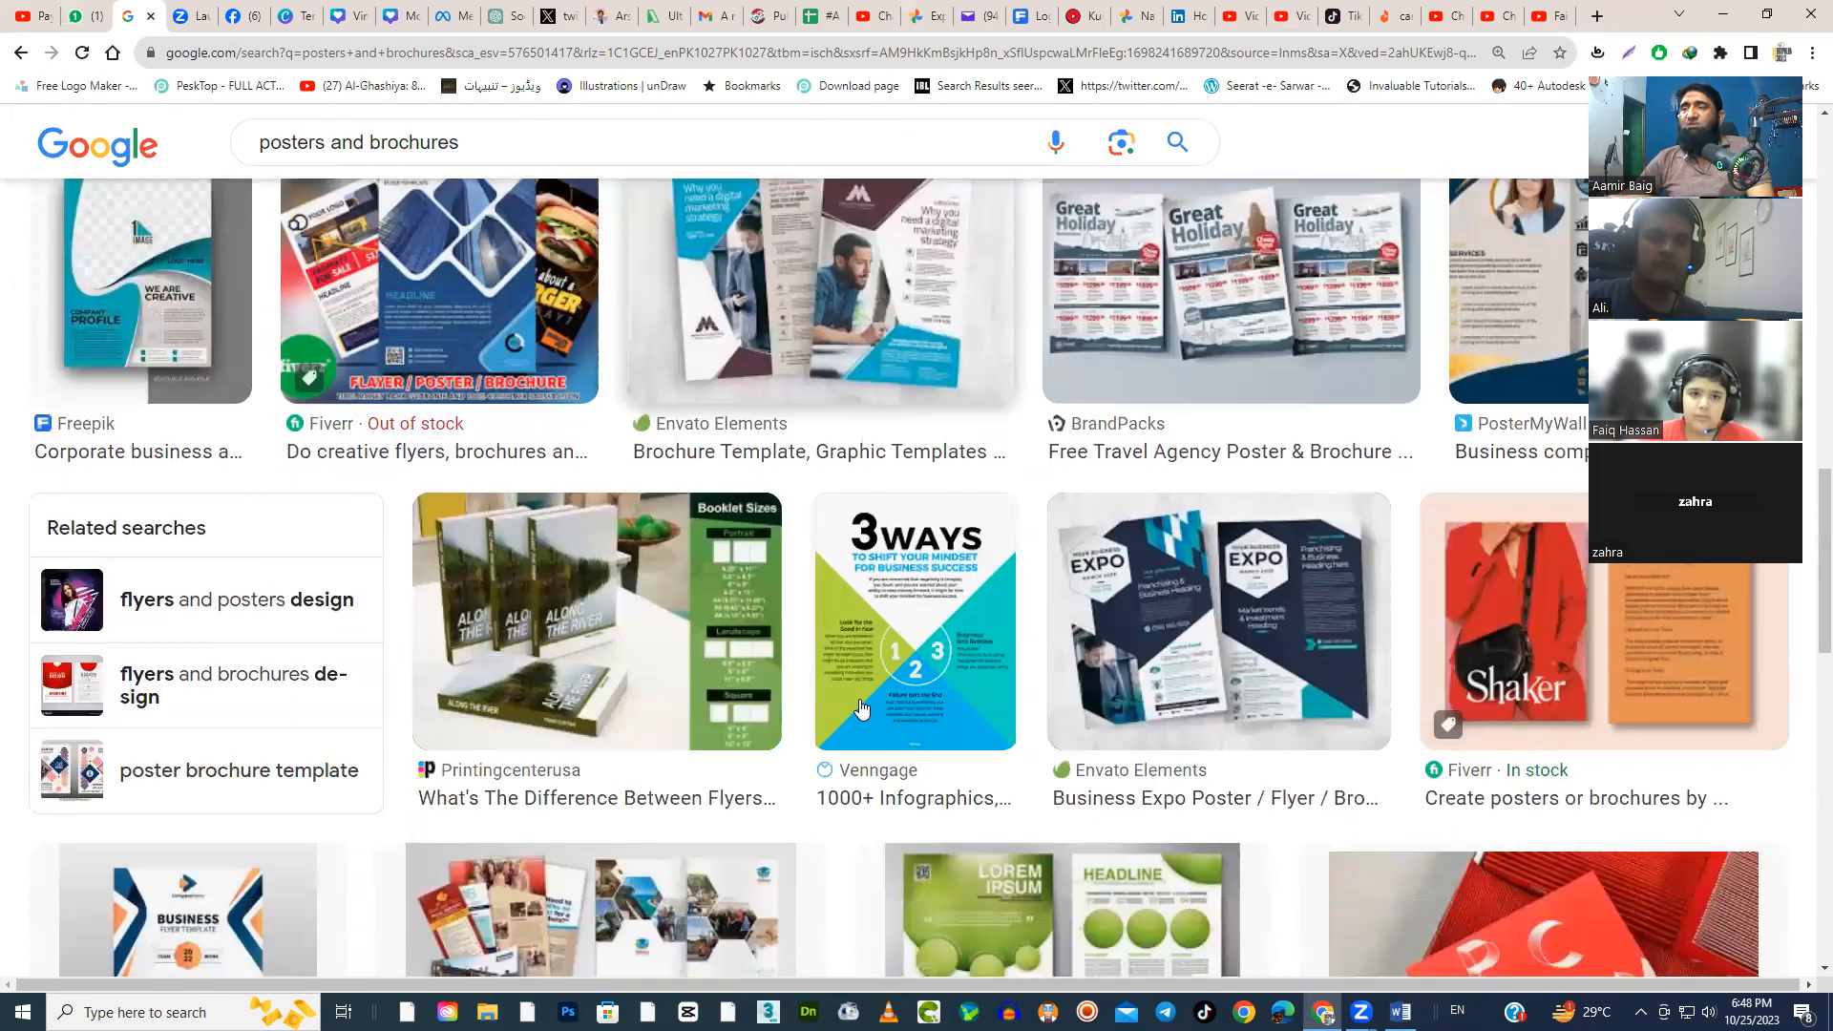
pyautogui.scroll(4, 861, 708)
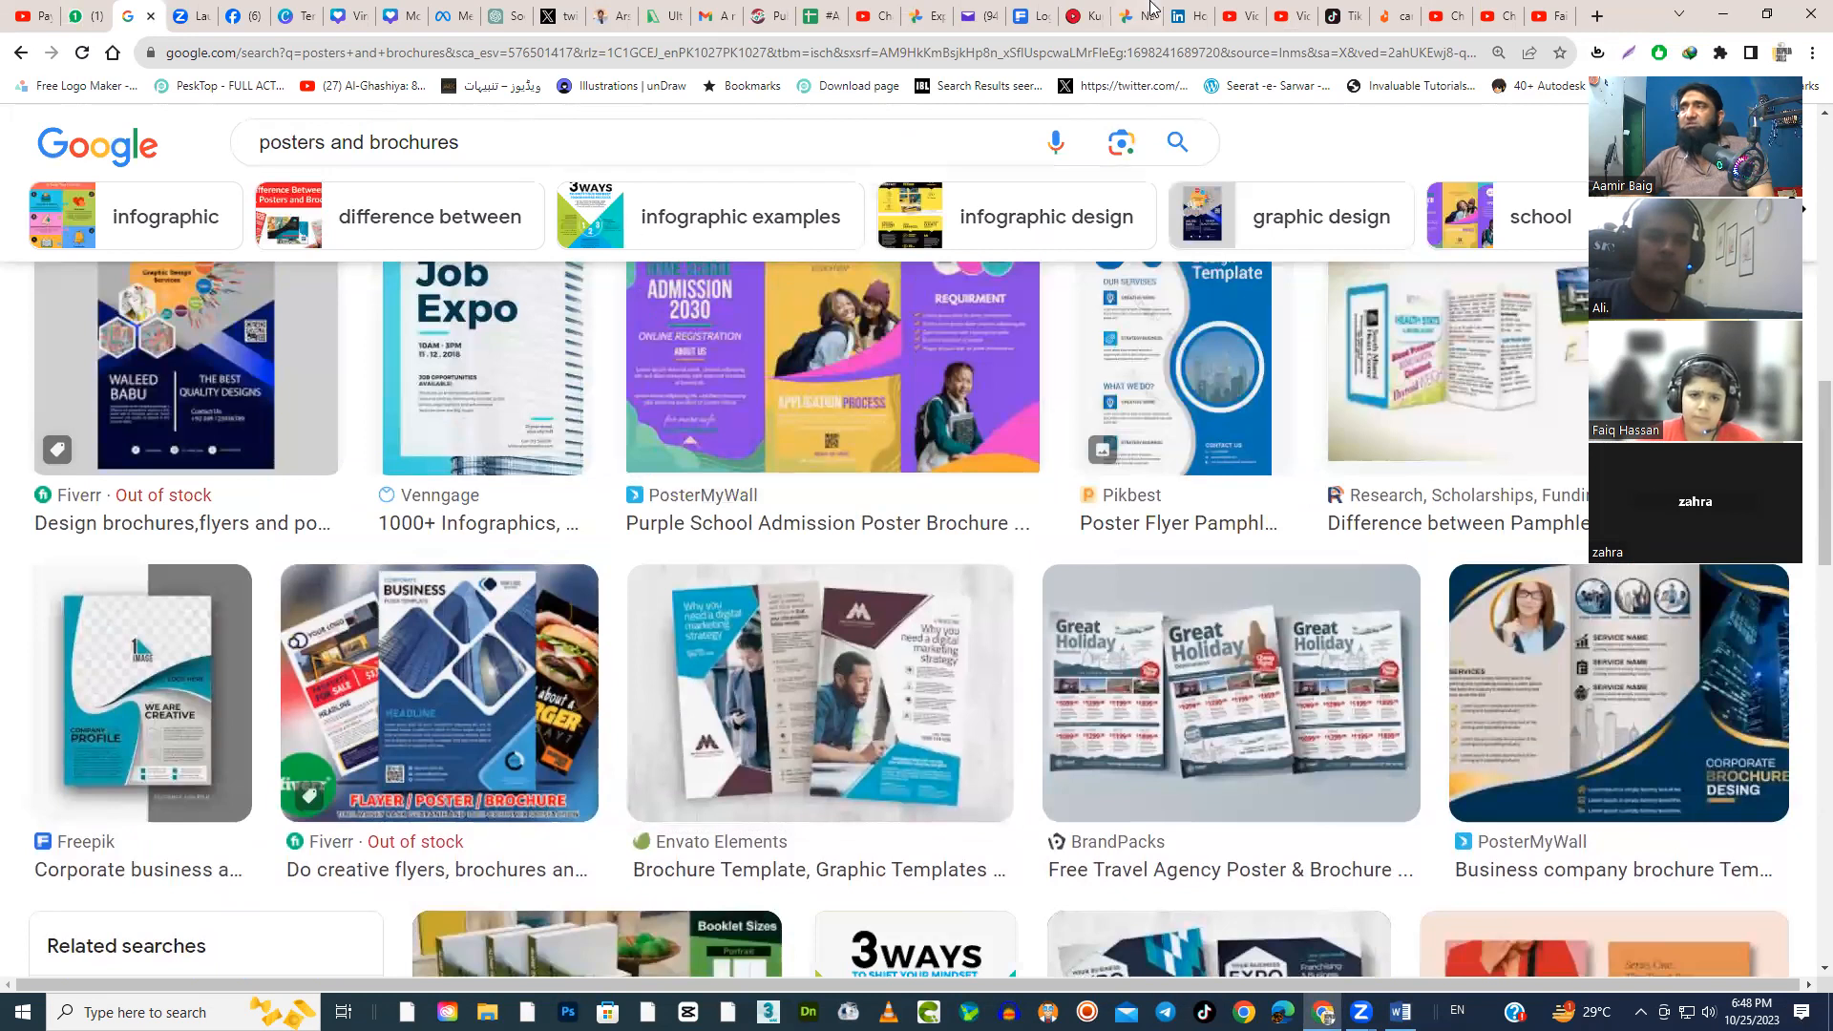
pyautogui.scroll(-6, 1347, 650)
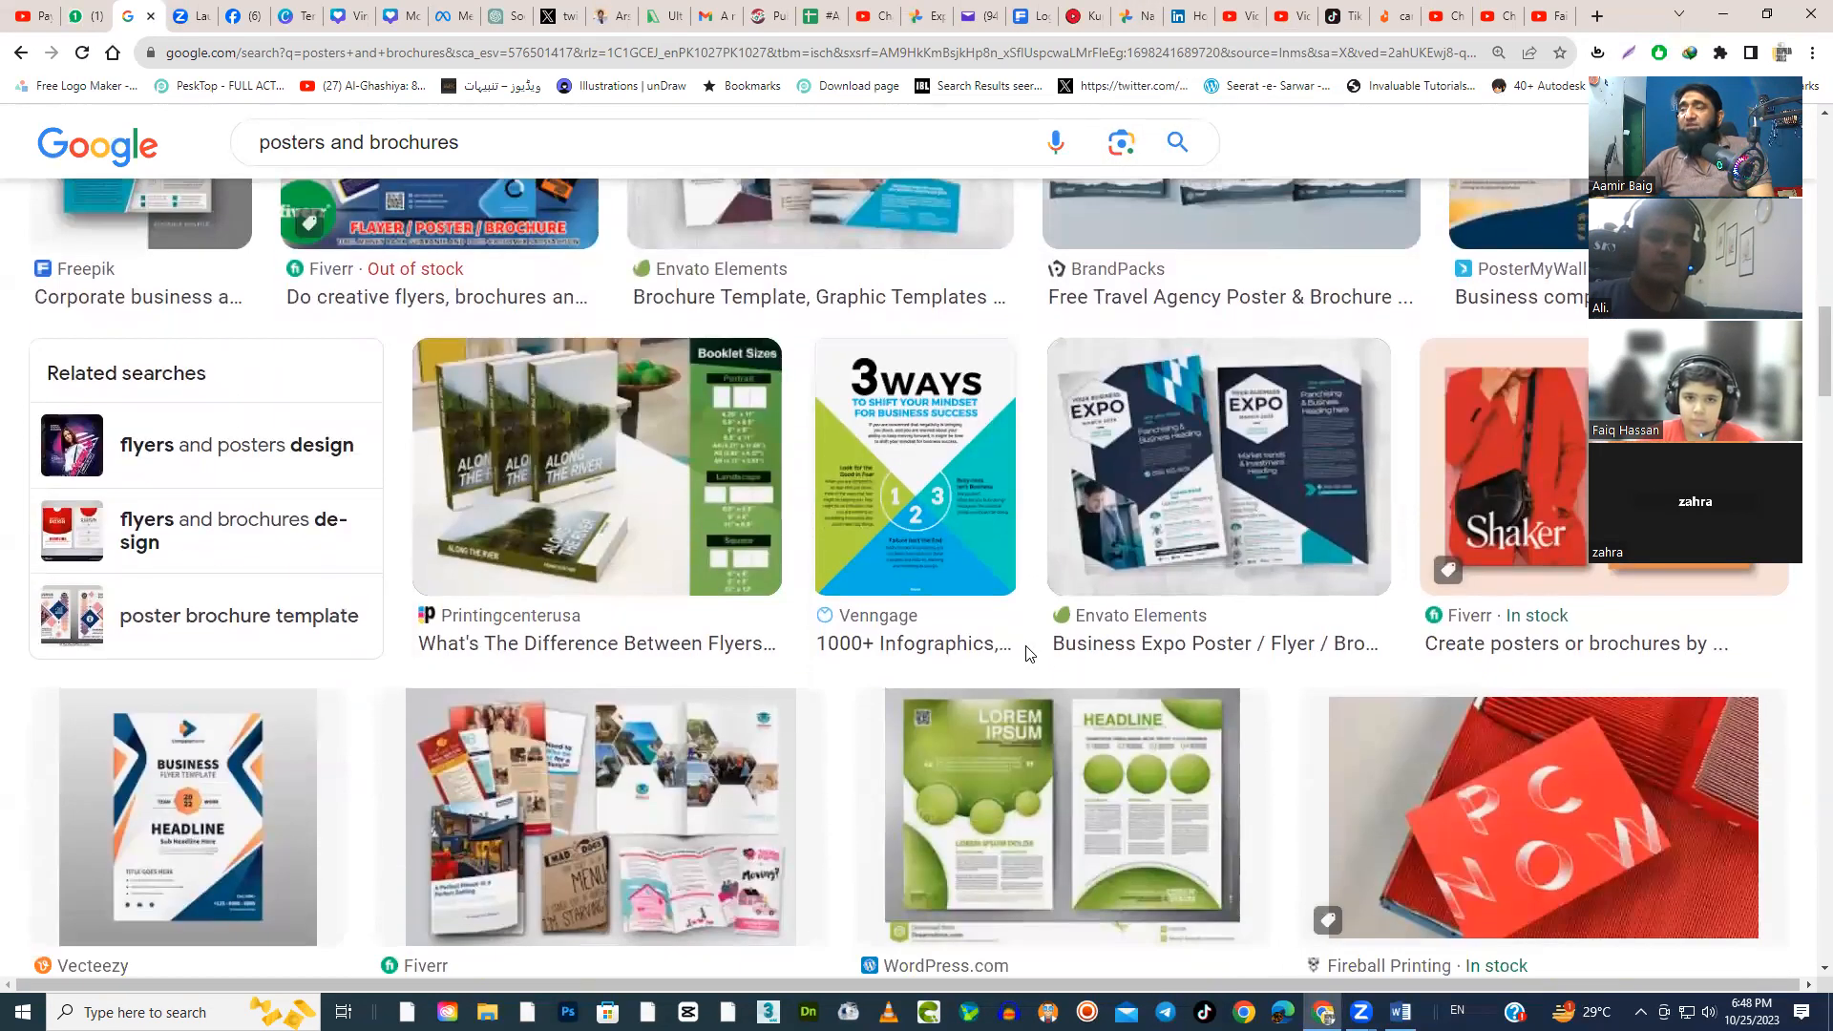
pyautogui.scroll(-6, 1027, 654)
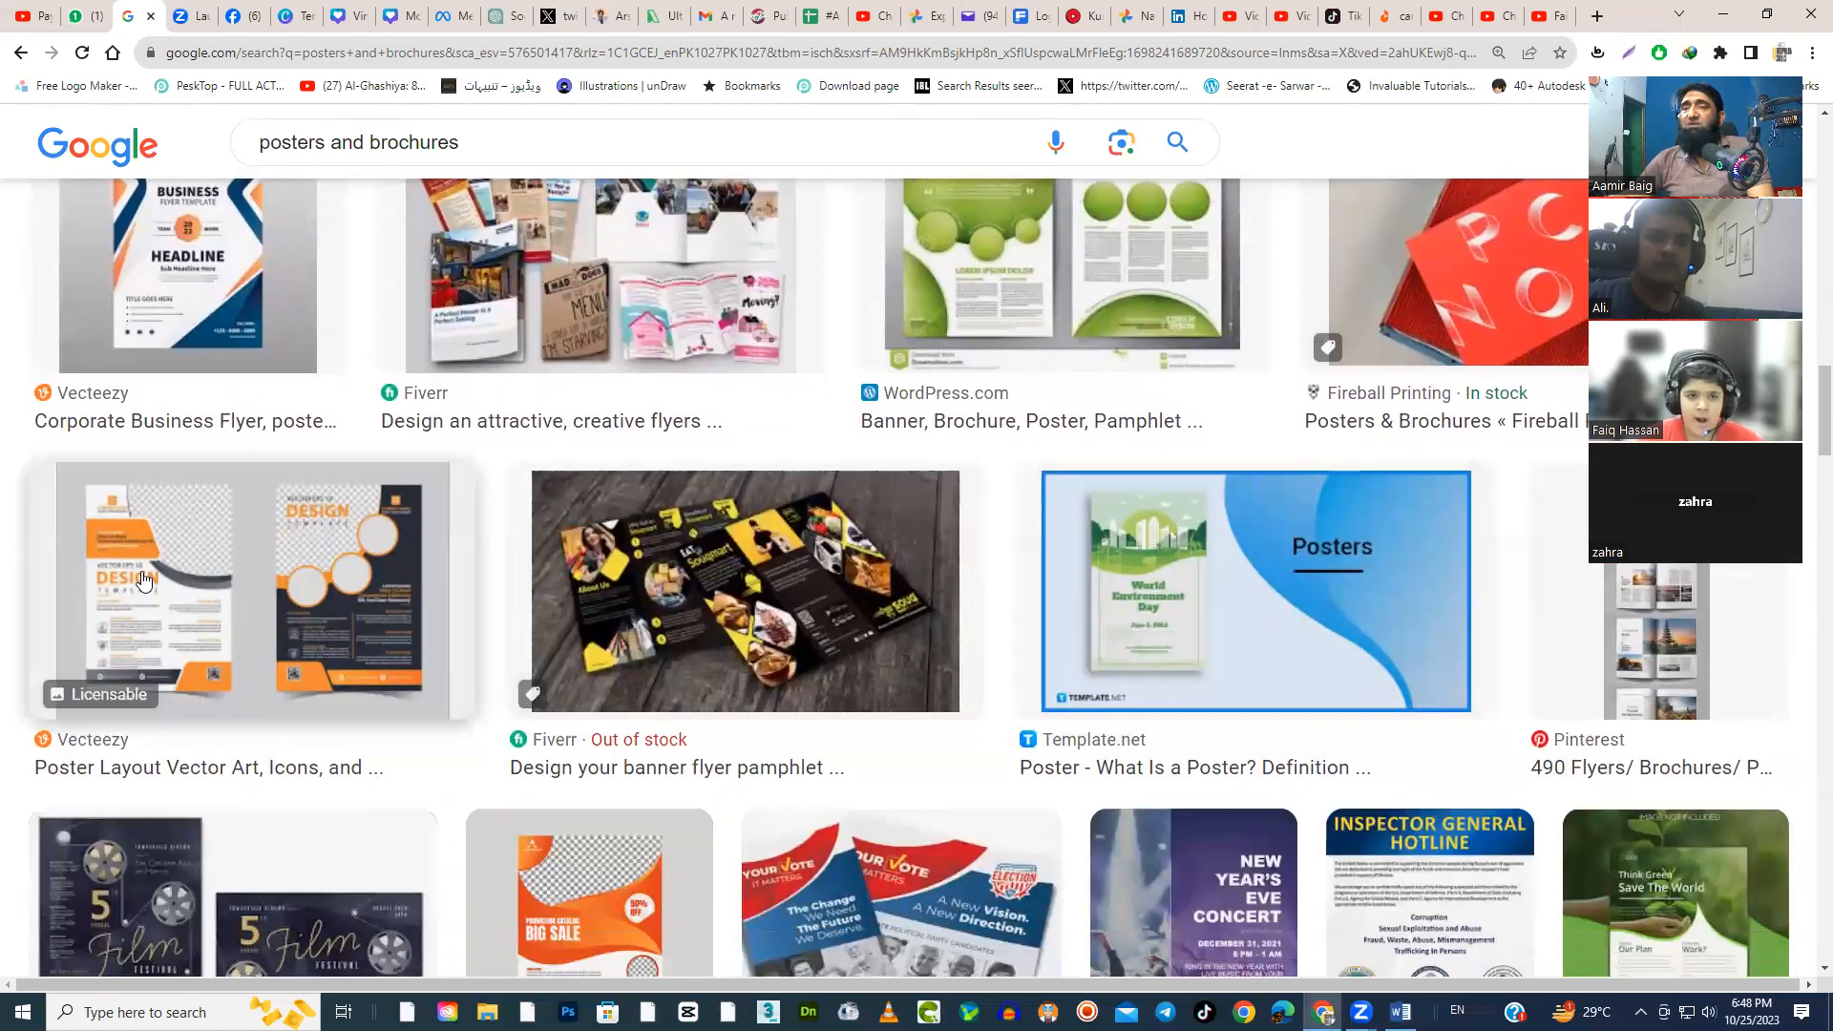
pyautogui.scroll(-3, 573, 687)
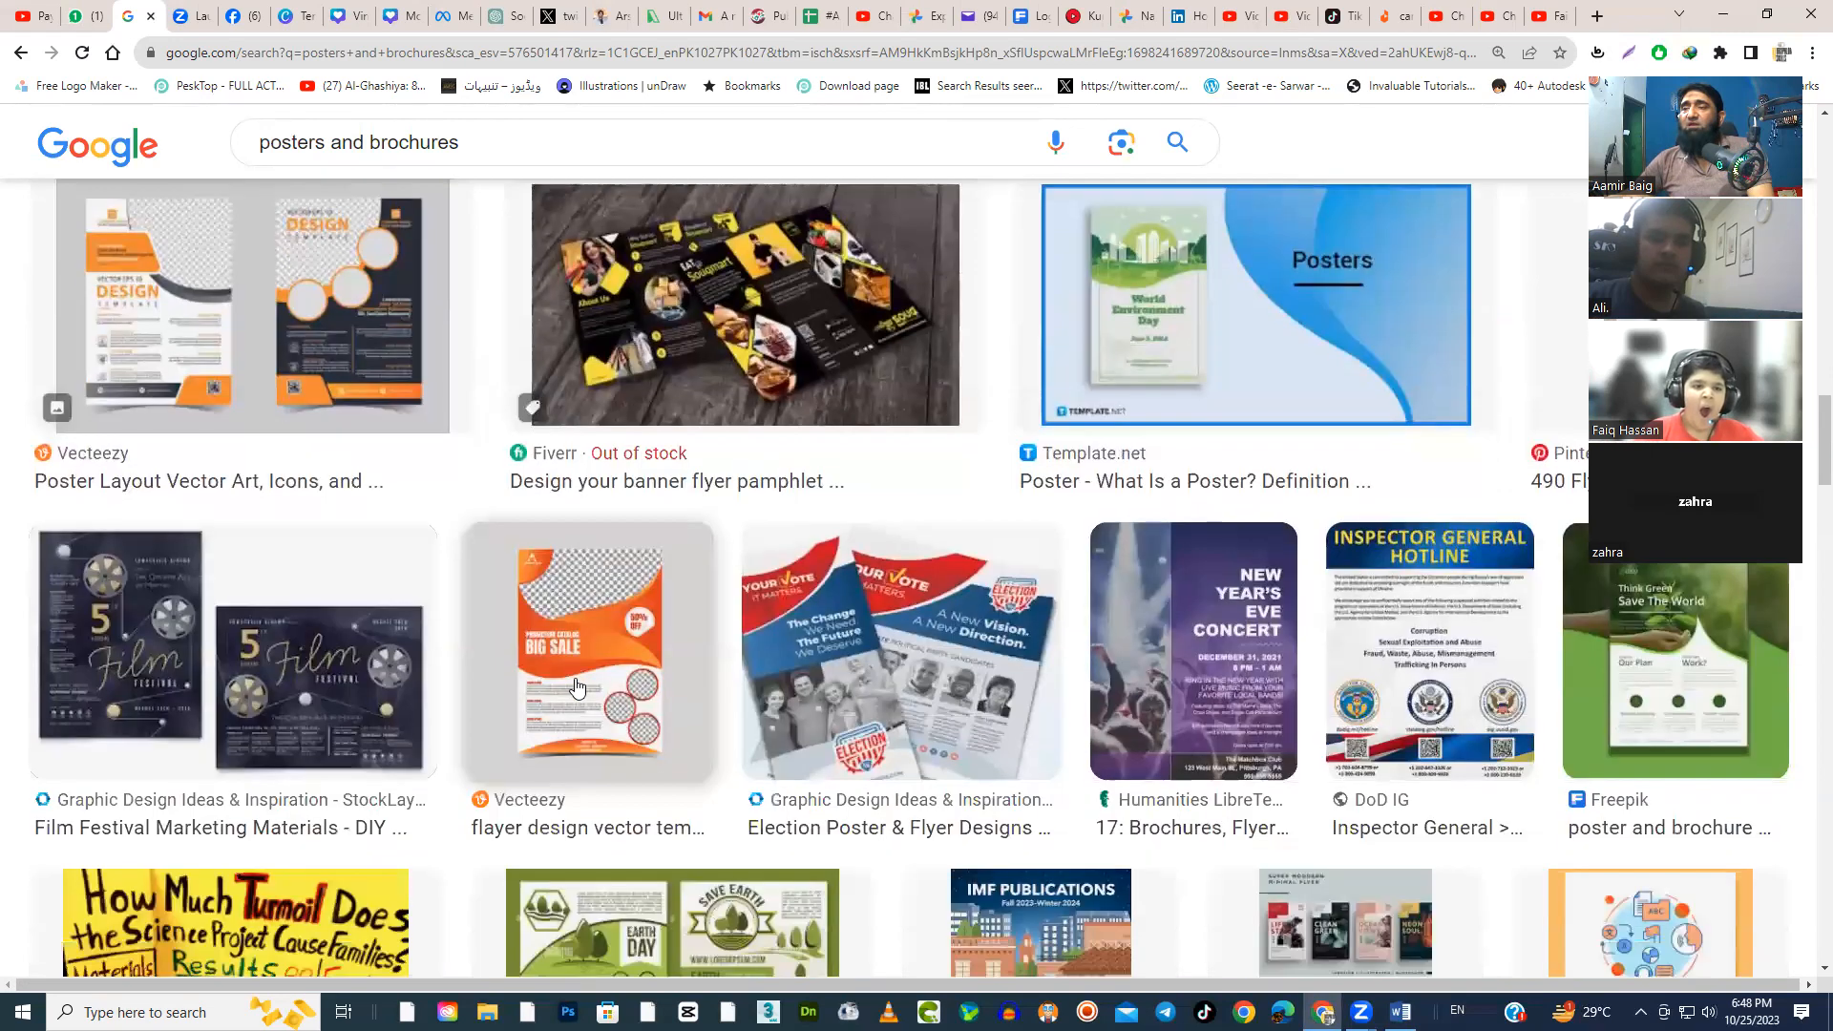
pyautogui.scroll(6, 694, 728)
pyautogui.scroll(5, 694, 728)
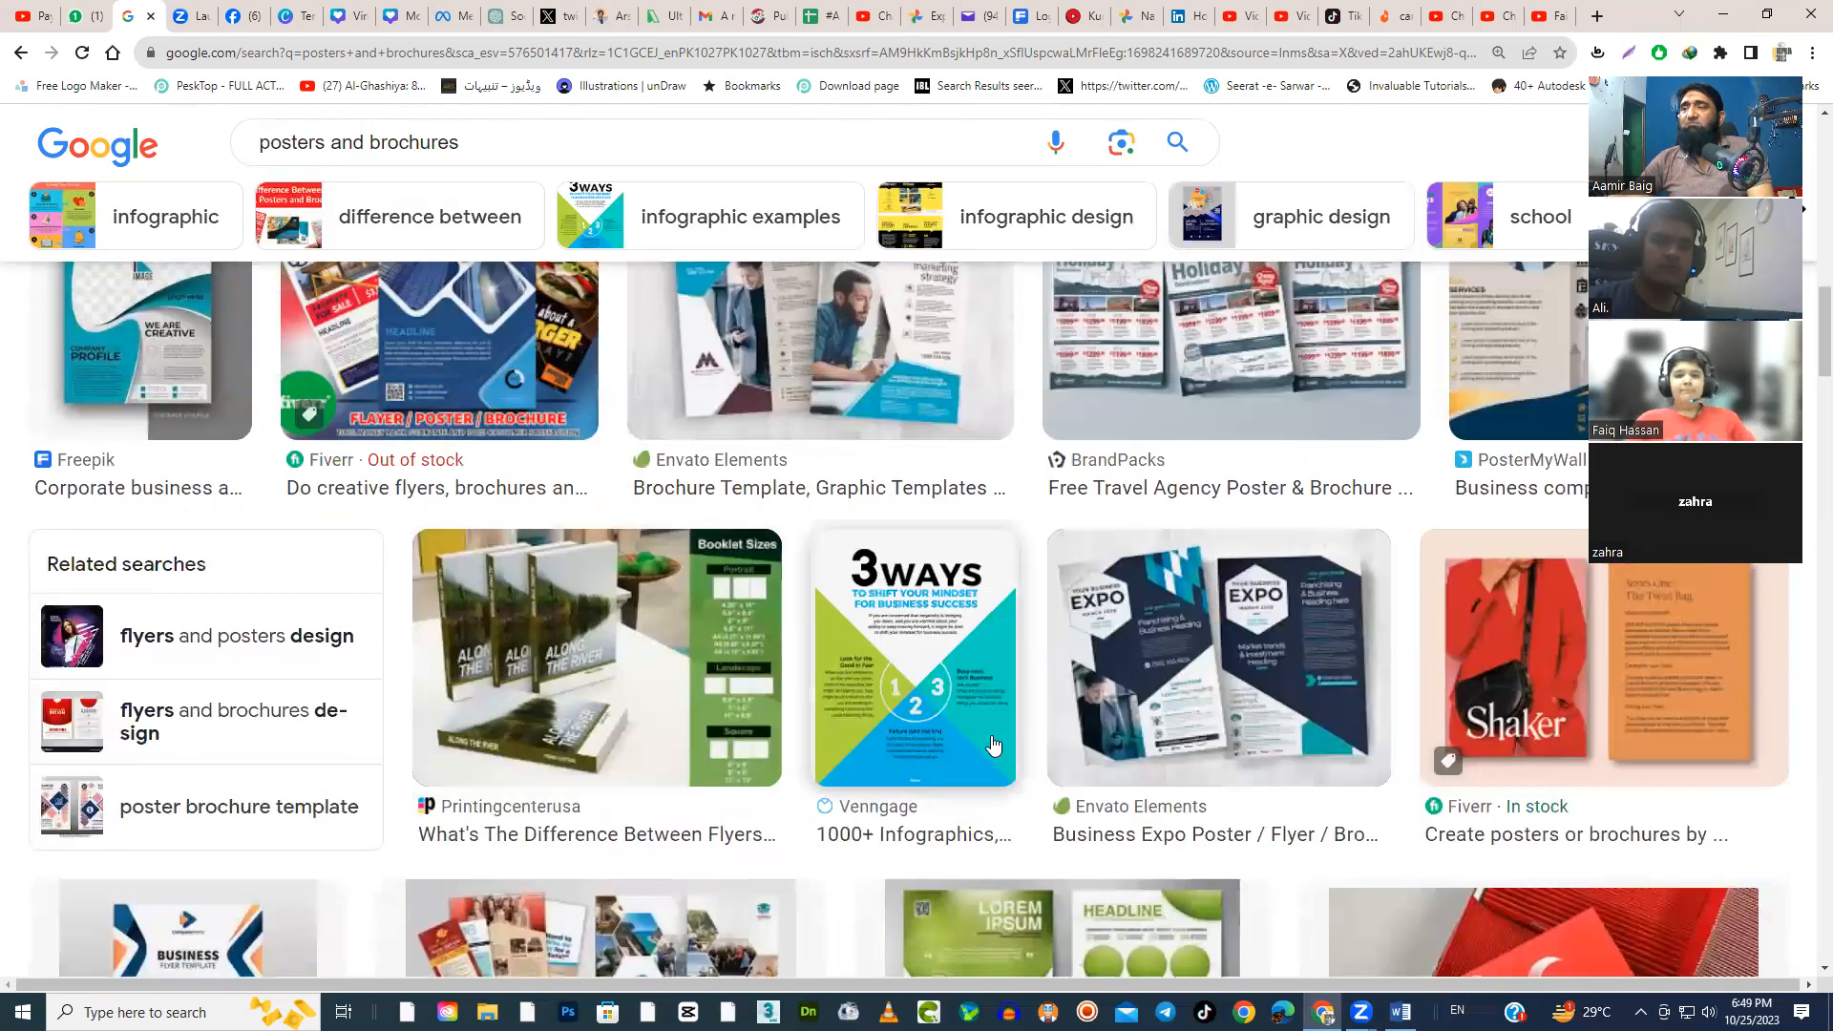
pyautogui.scroll(6, 1000, 774)
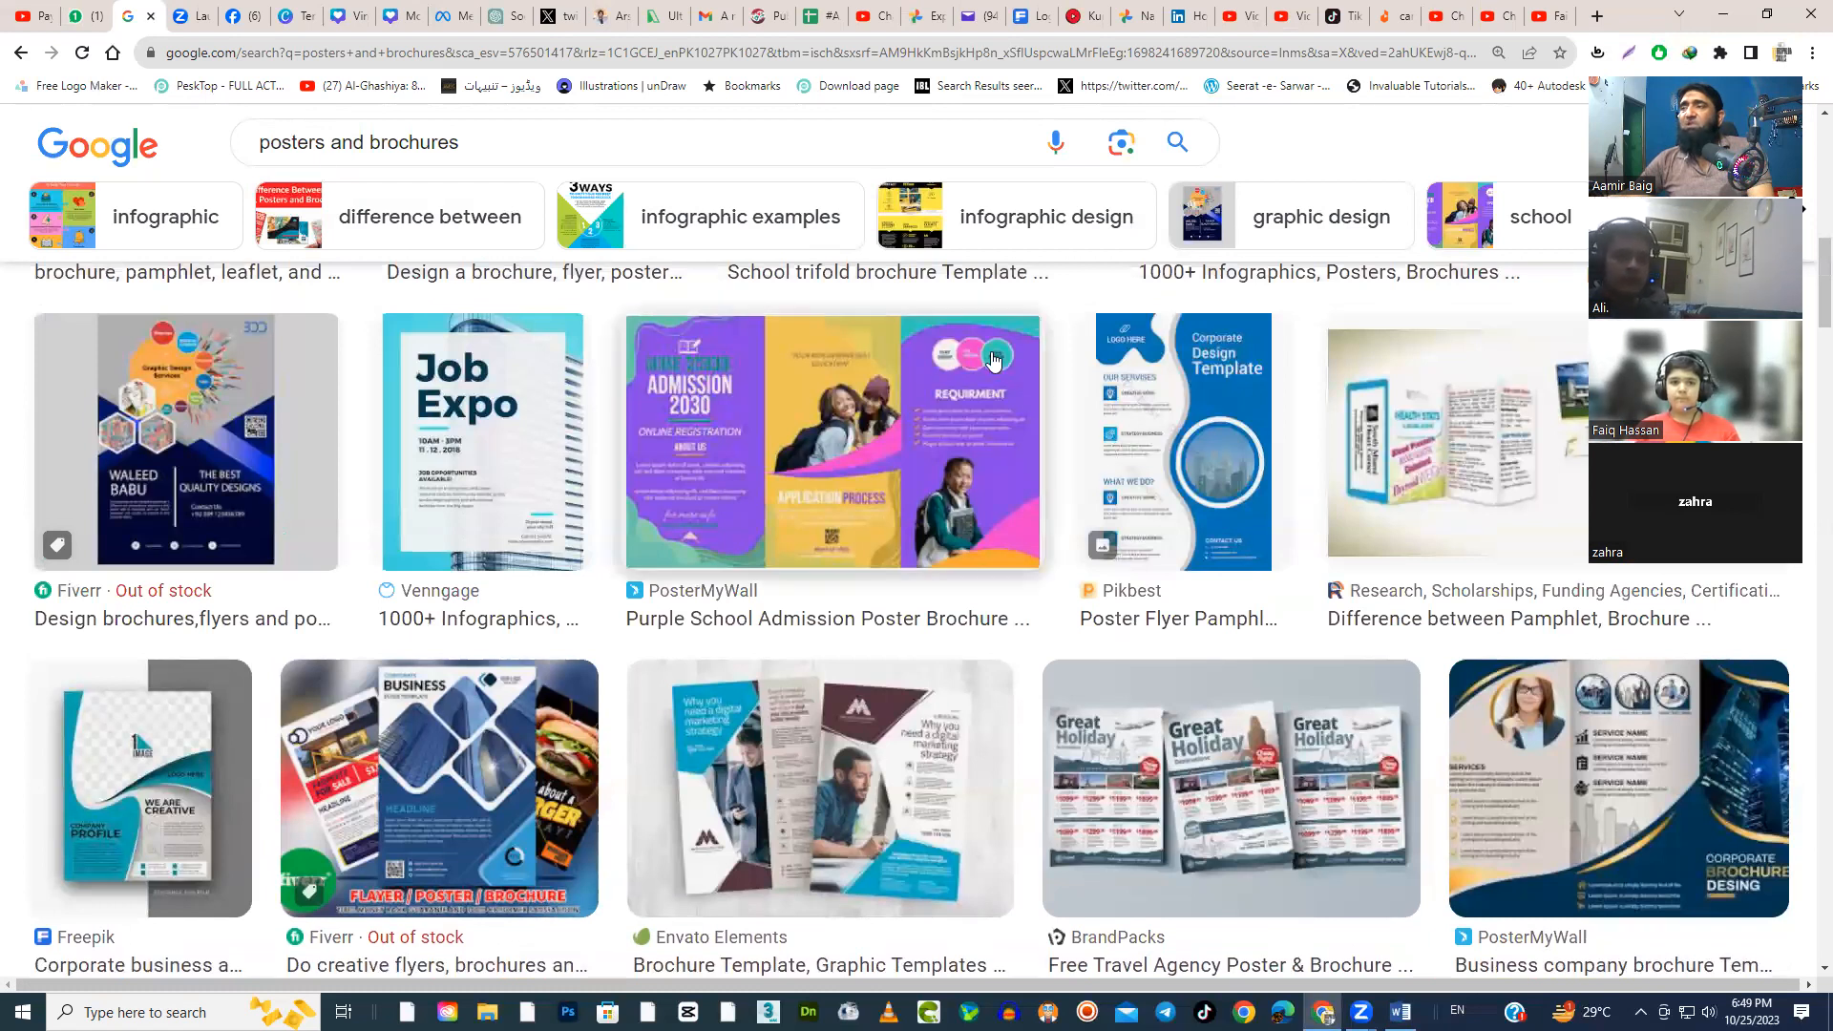
pyautogui.scroll(8, 934, 579)
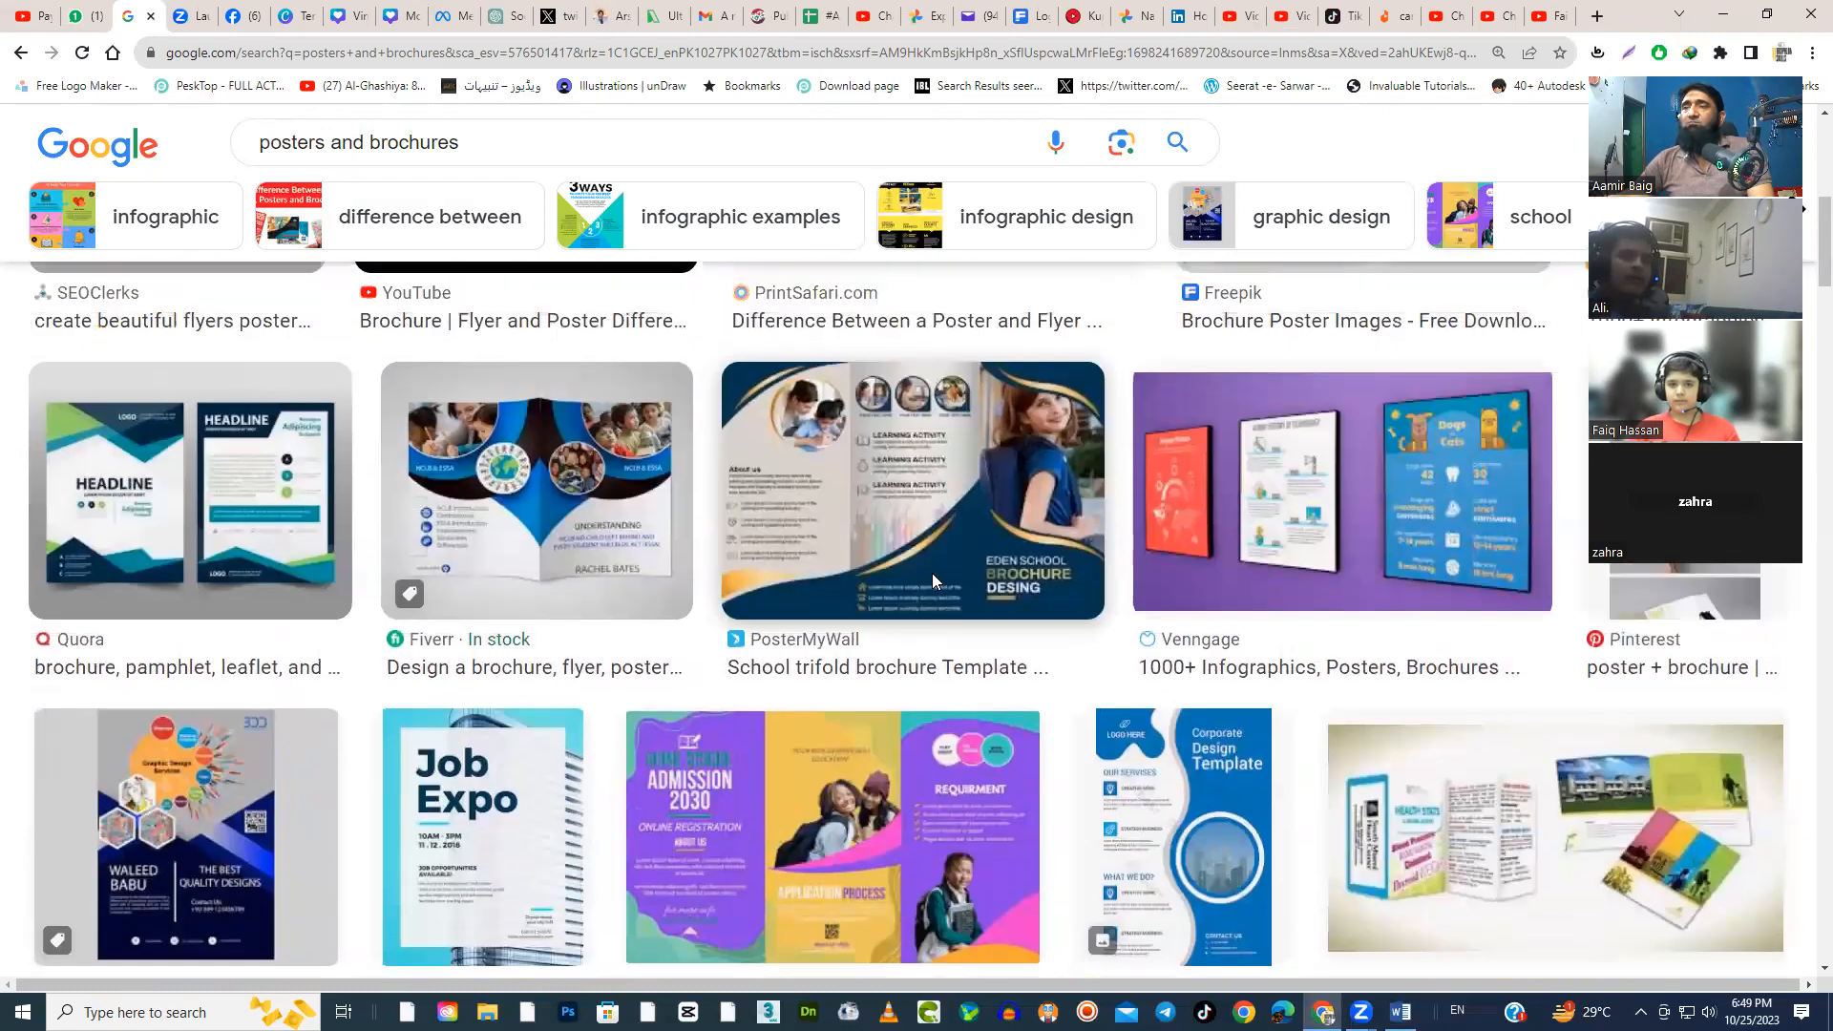
pyautogui.scroll(2, 1257, 644)
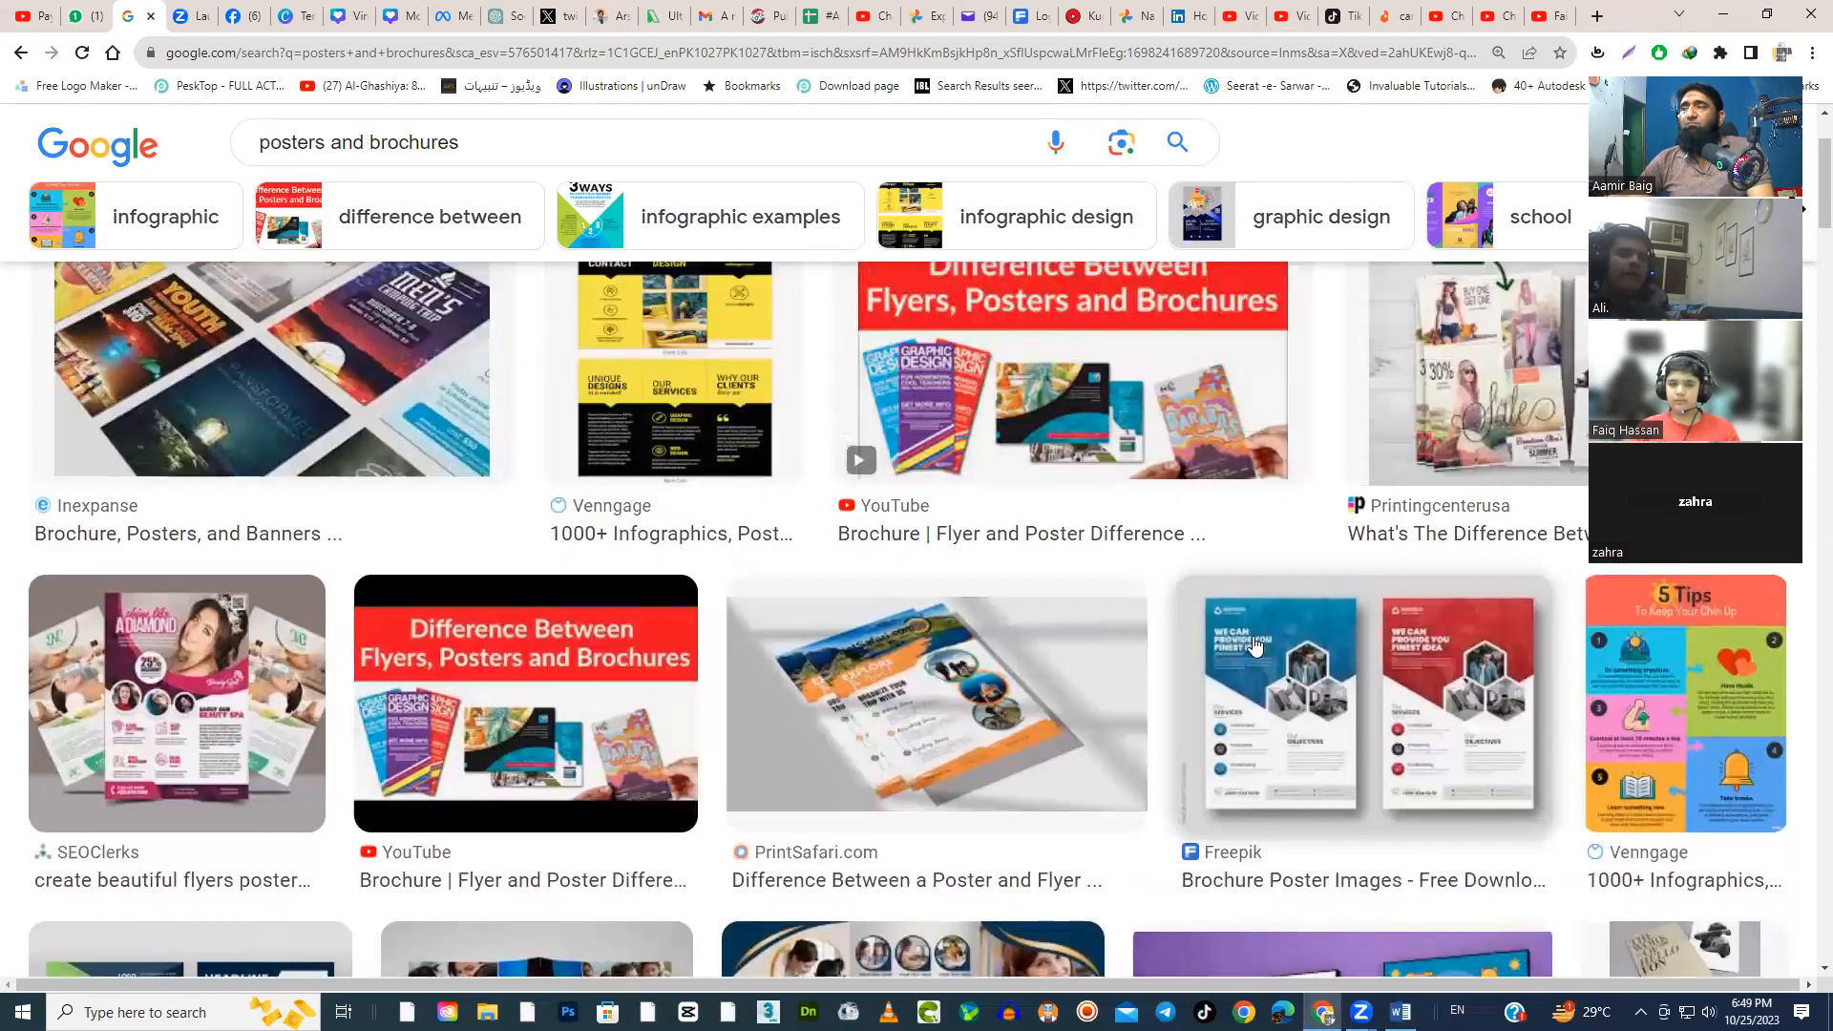
pyautogui.scroll(2, 1256, 645)
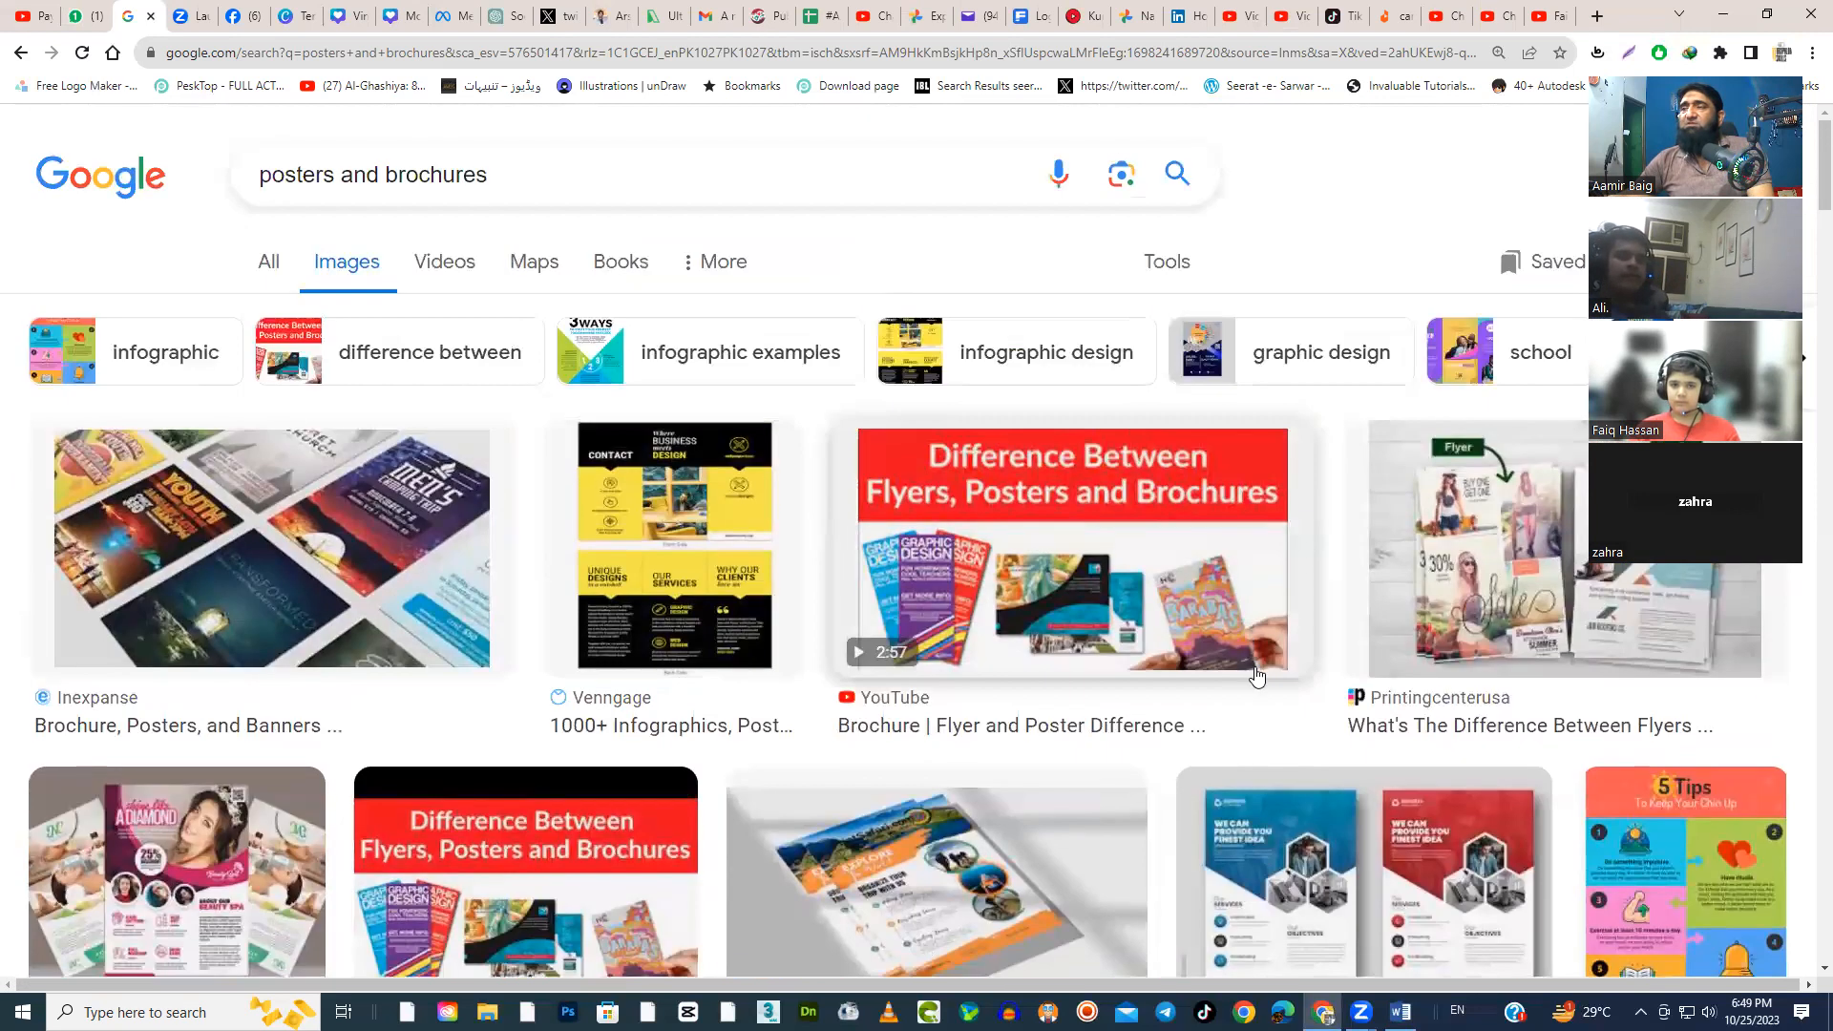
pyautogui.scroll(-1, 782, 604)
pyautogui.scroll(-2, 781, 604)
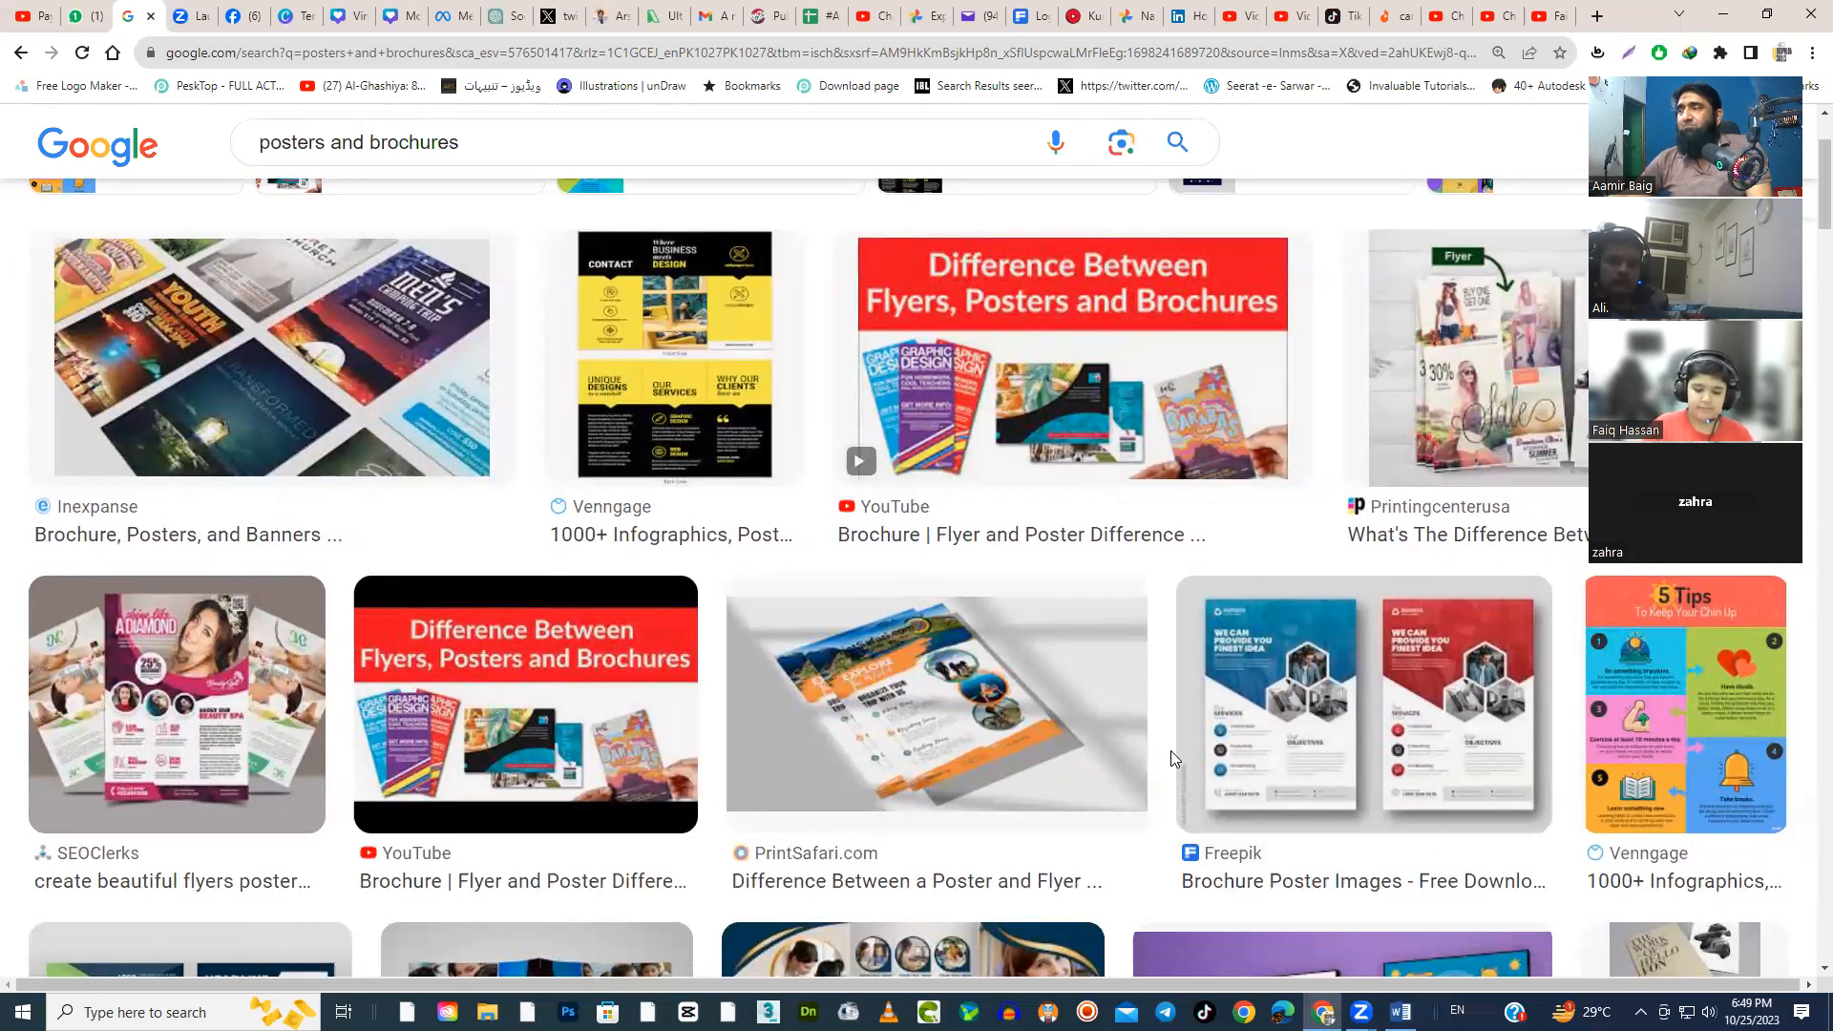
pyautogui.scroll(-4, 1170, 750)
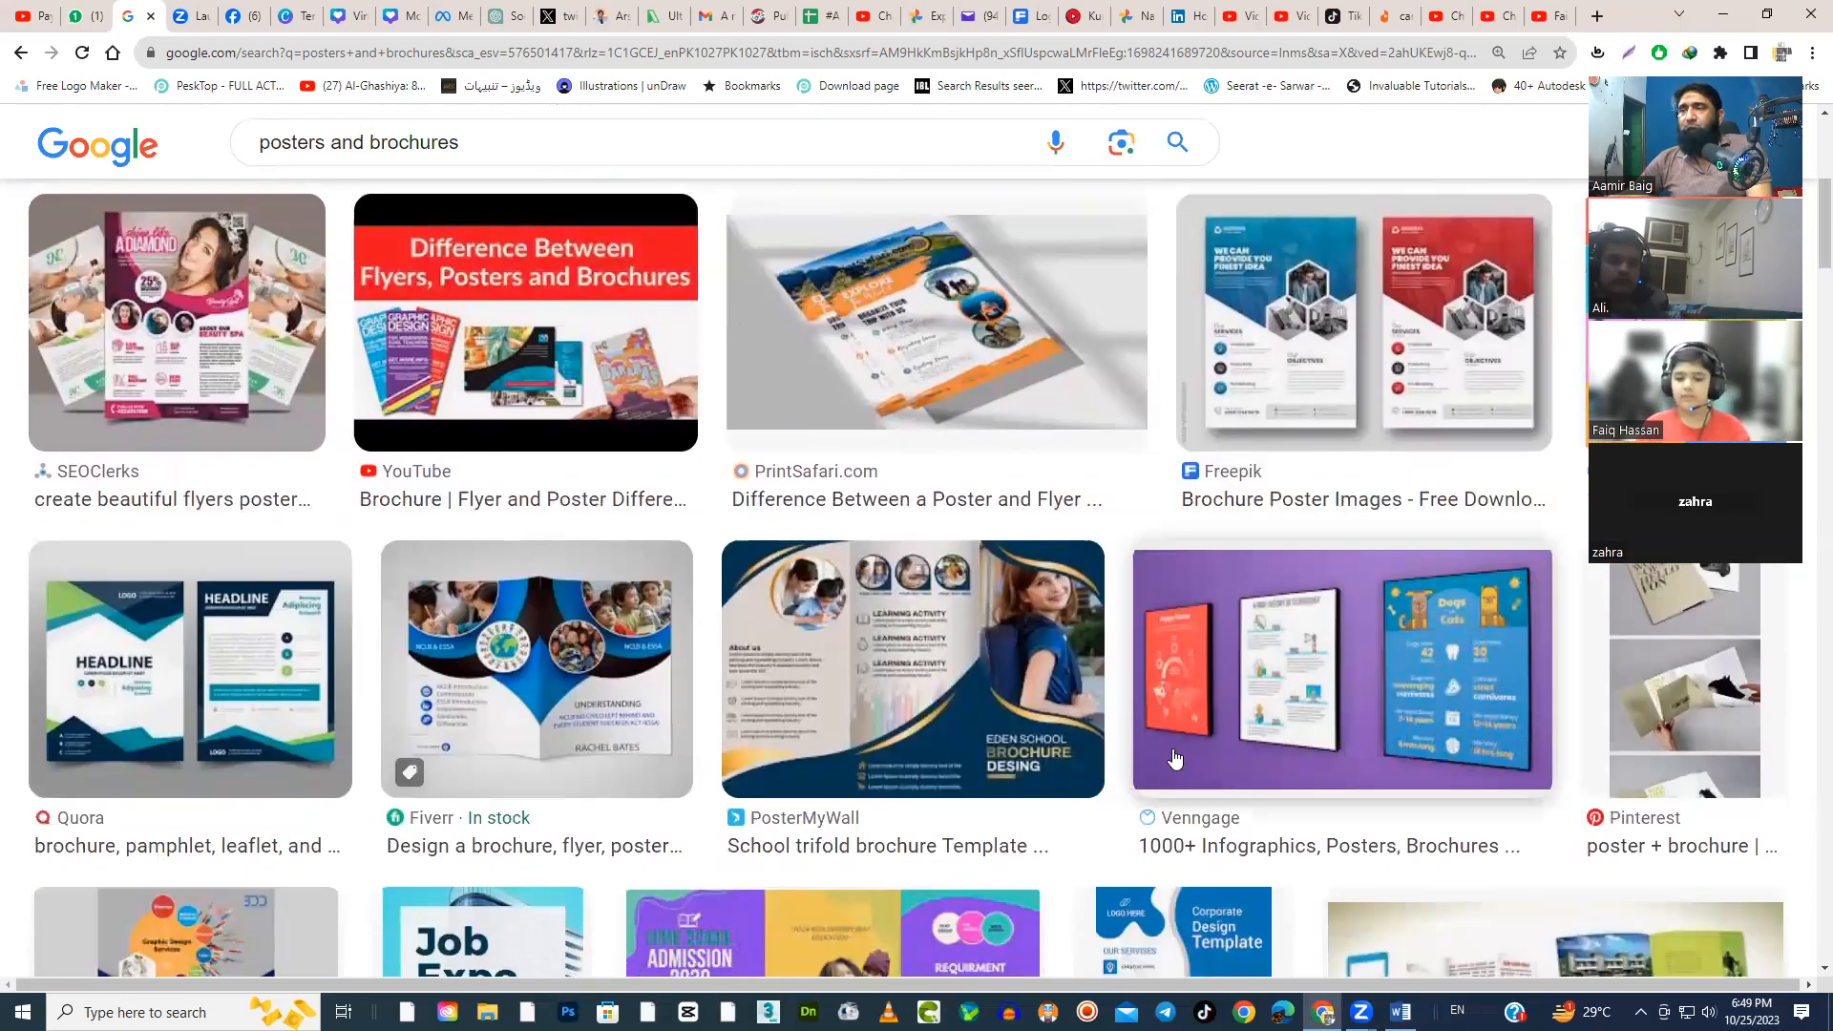
pyautogui.scroll(3, 1175, 759)
pyautogui.scroll(-4, 1076, 510)
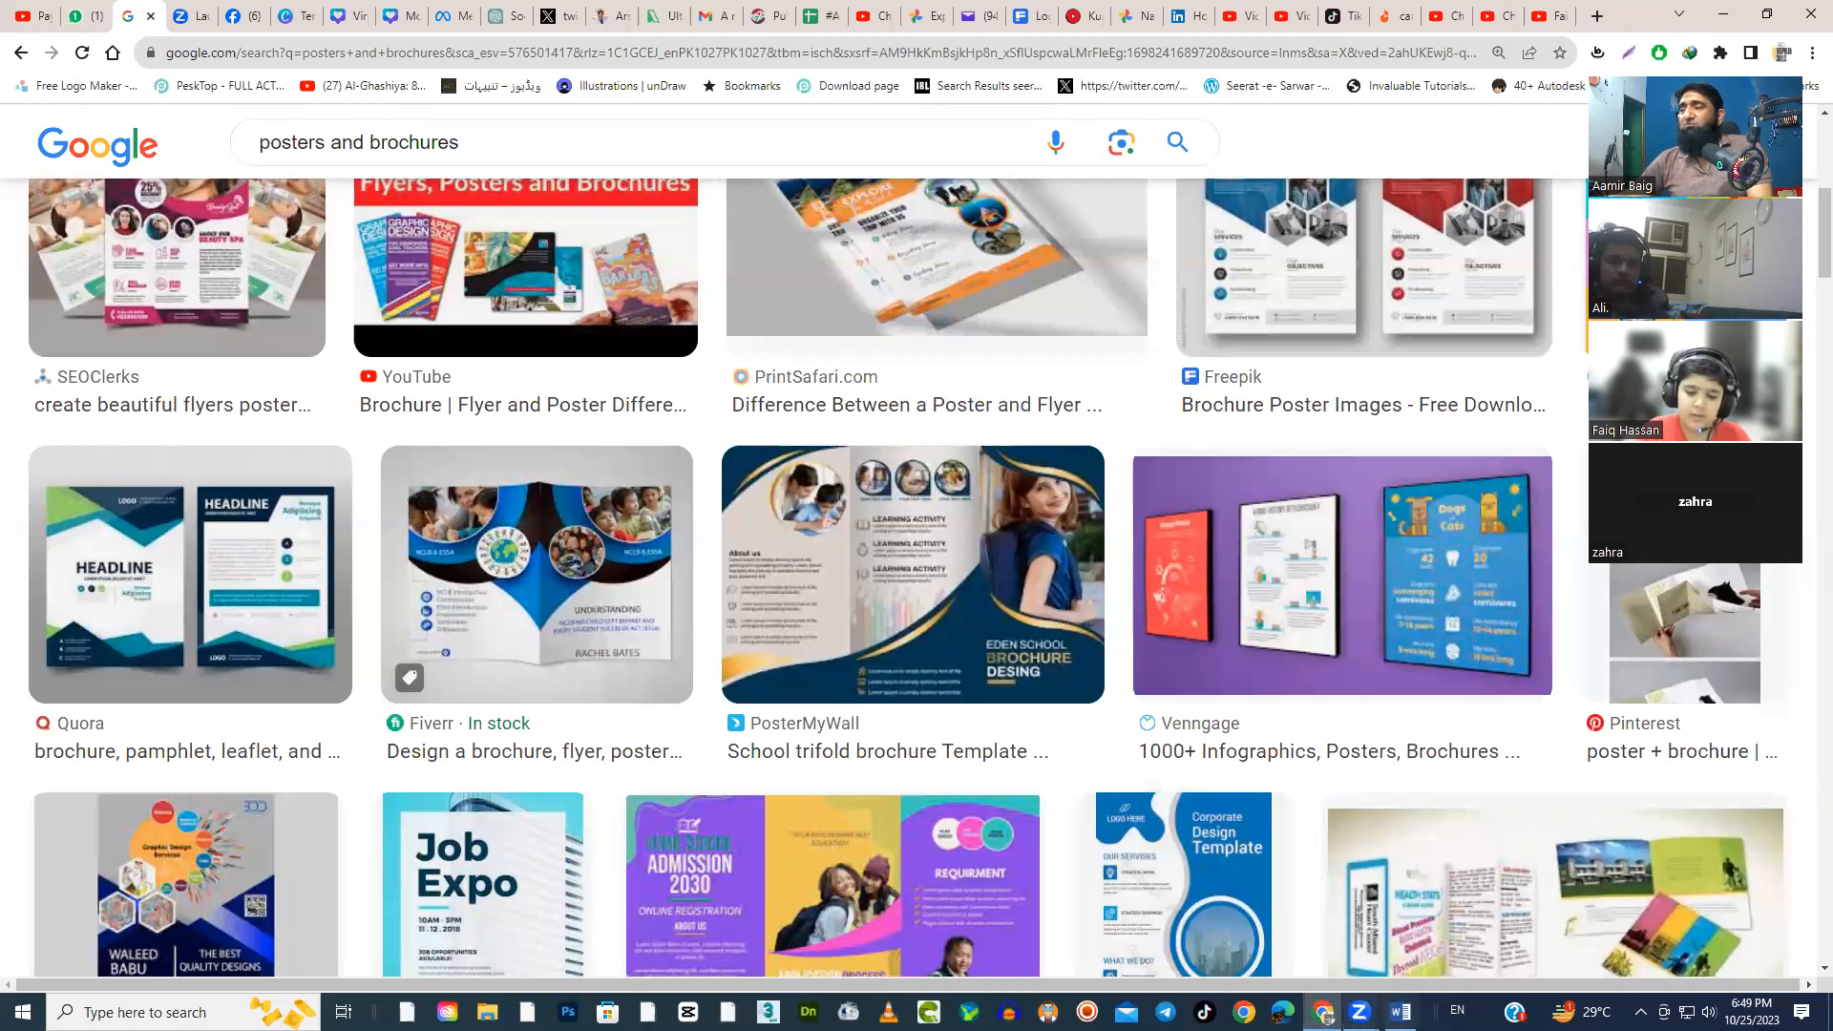
# Switch back to the Word document and move the phone picture up and to the right within the text
pyautogui.click(1401, 1012)
pyautogui.scroll(4, 908, 648)
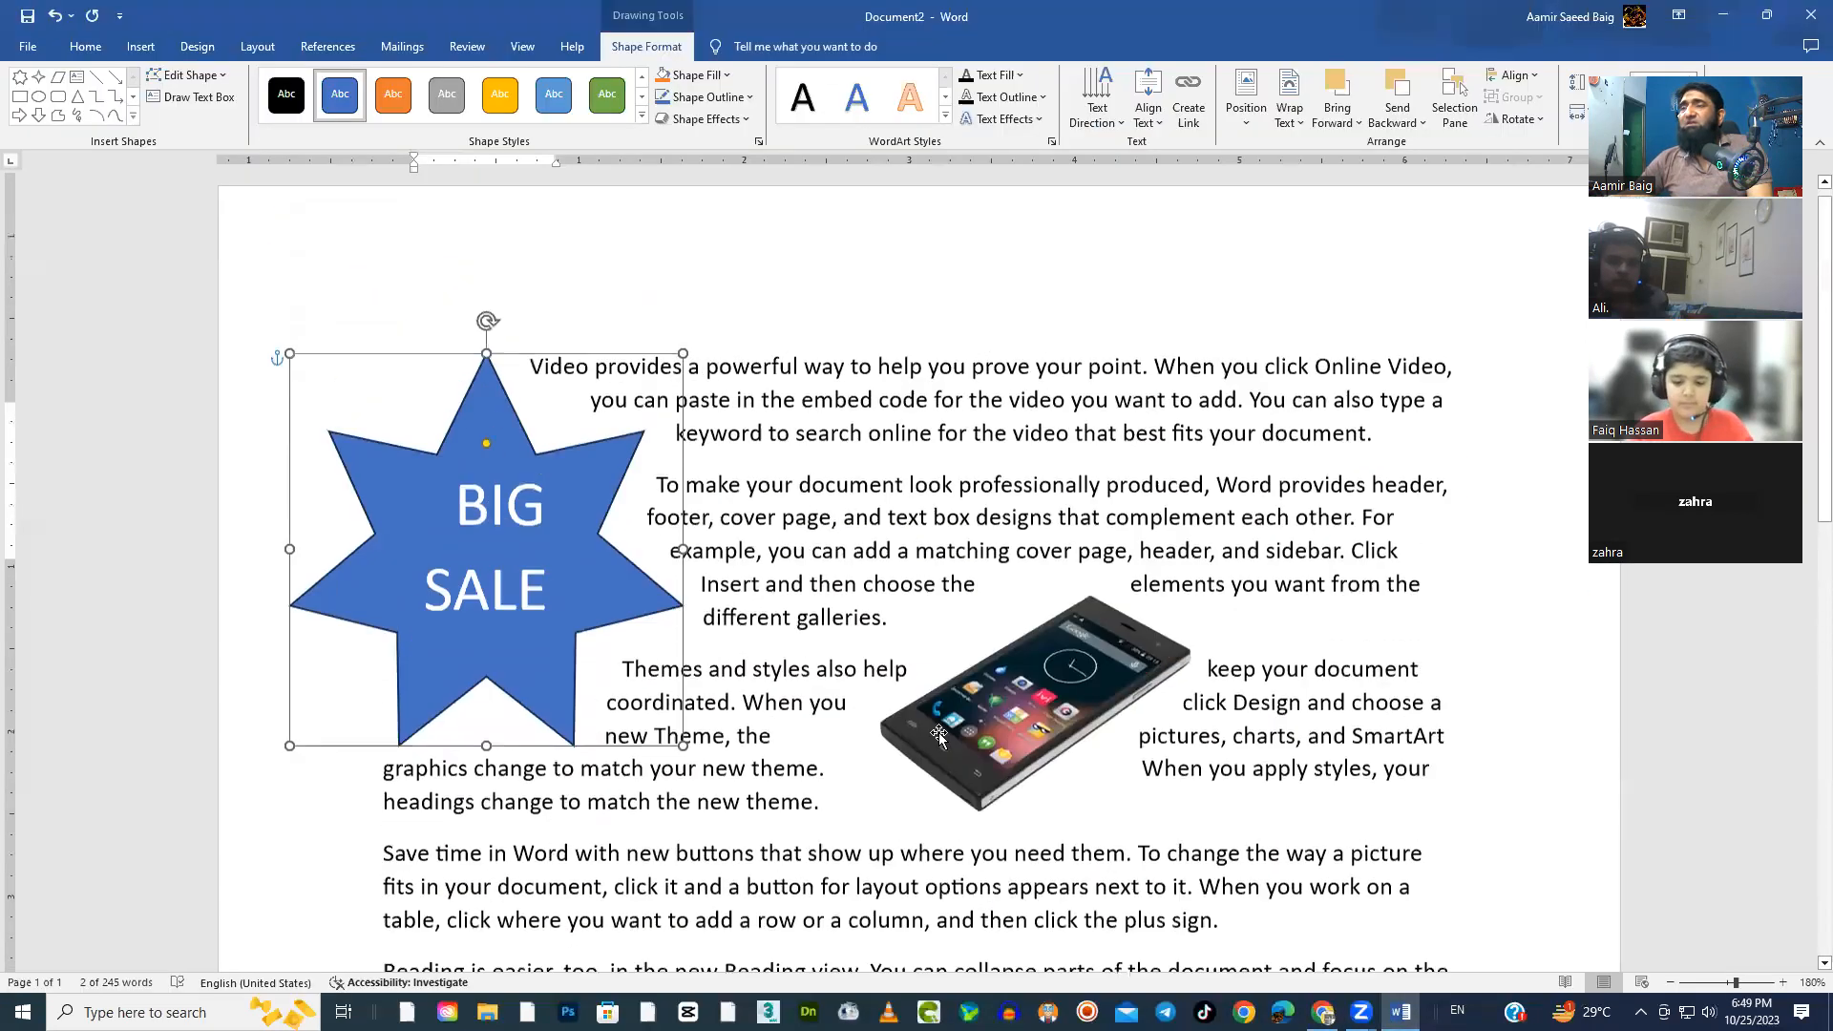
pyautogui.scroll(-1, 903, 621)
pyautogui.click(865, 486)
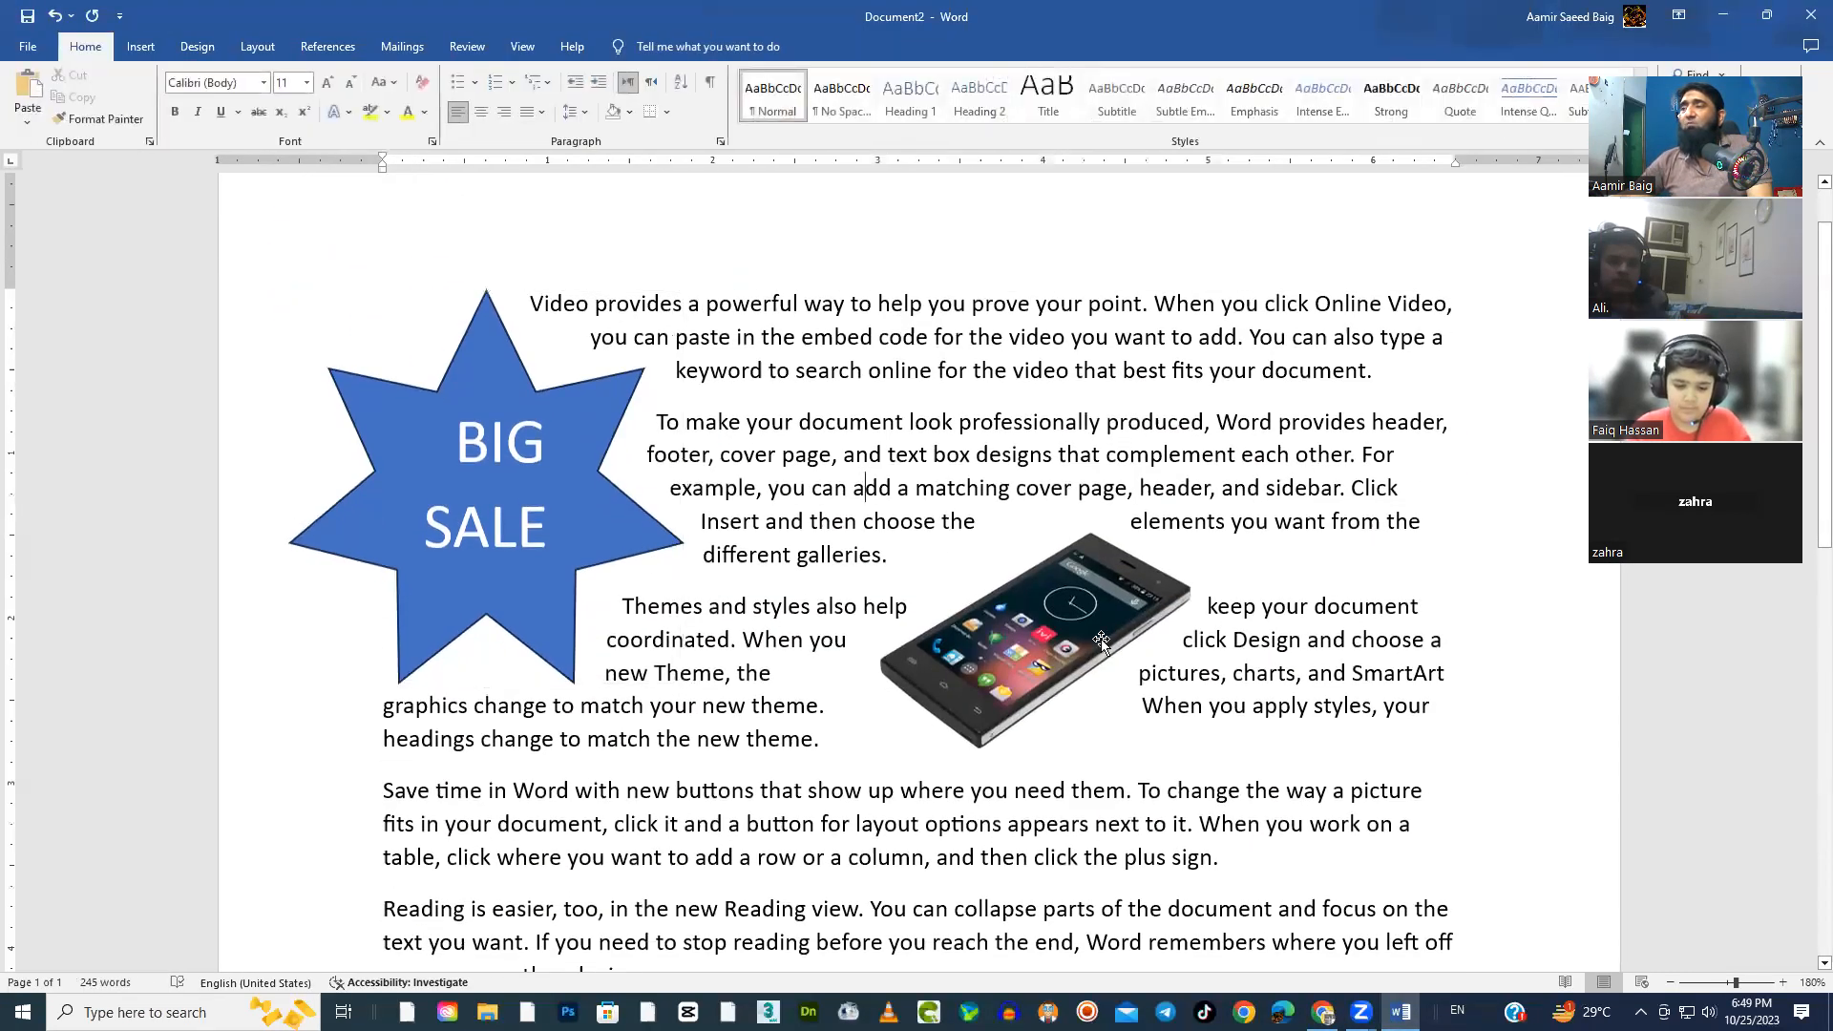
pyautogui.moveTo(1146, 645); pyautogui.dragTo(1261, 601)
pyautogui.click(912, 554)
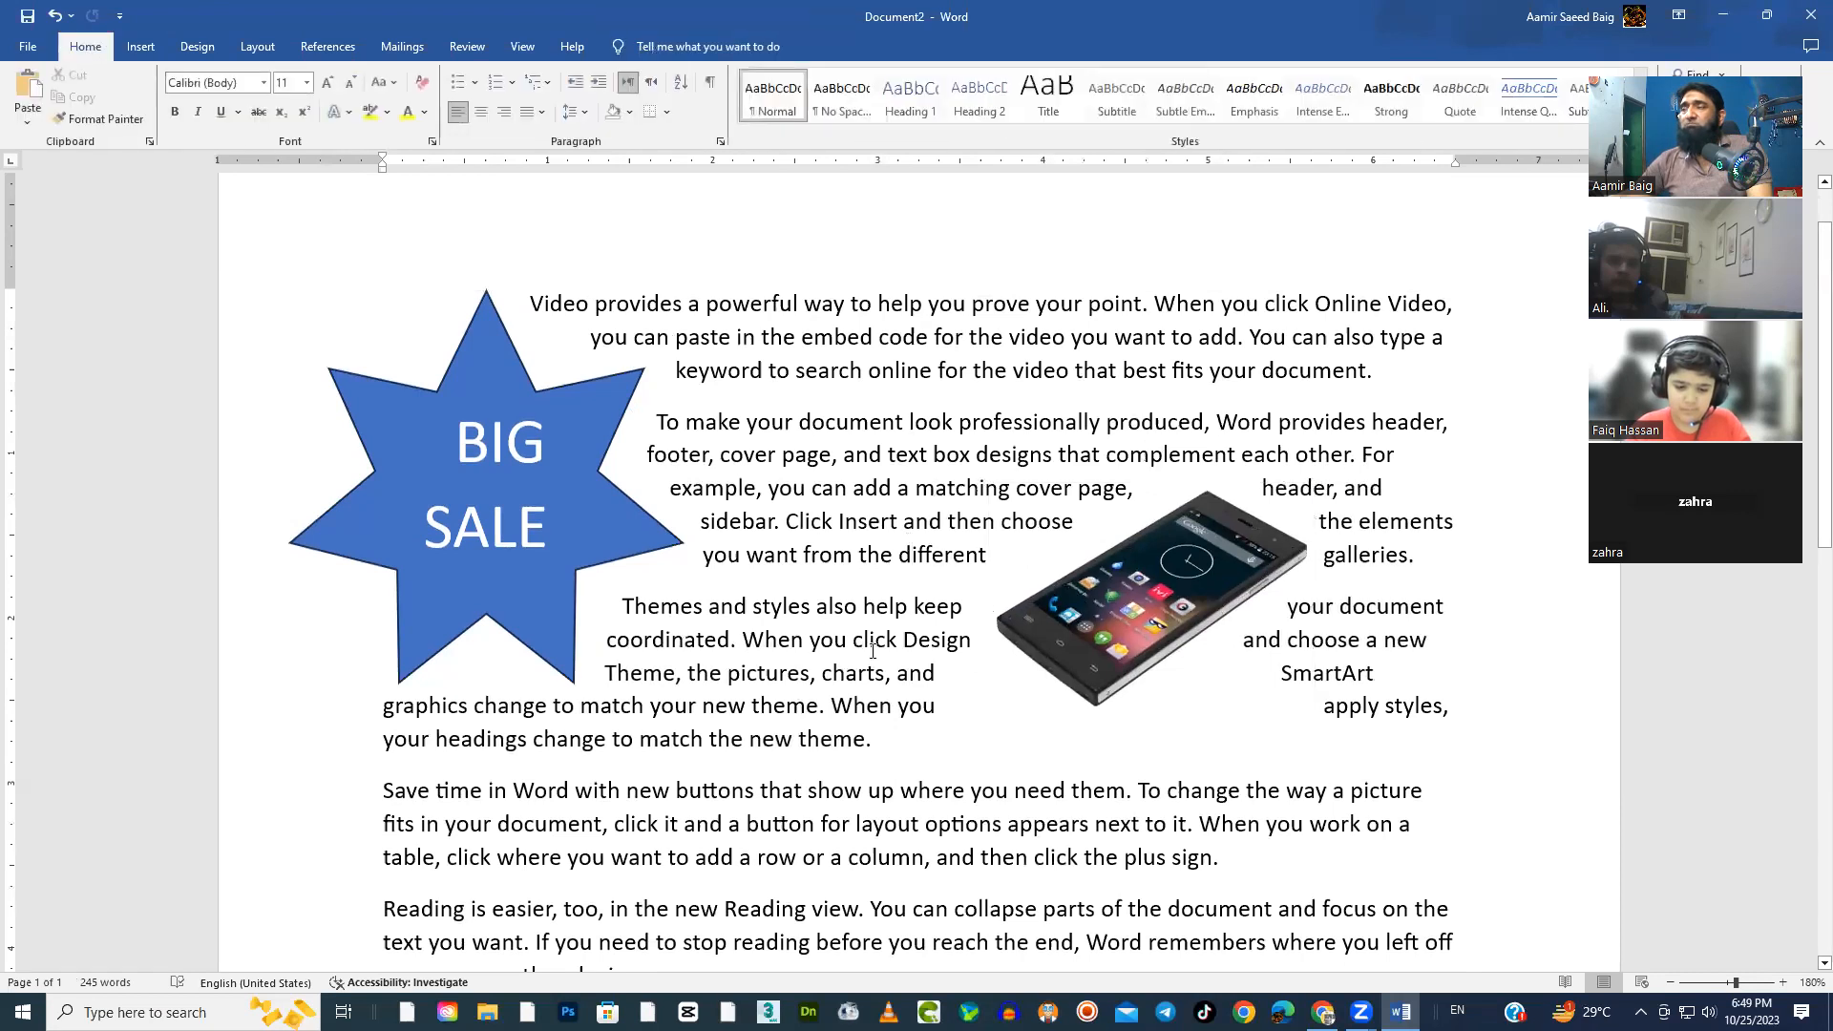
# Draw a rounded-corner rectangle over the text between the BIG SALE star and the phone, and shift it slightly up and left
pyautogui.scroll(1, 831, 716)
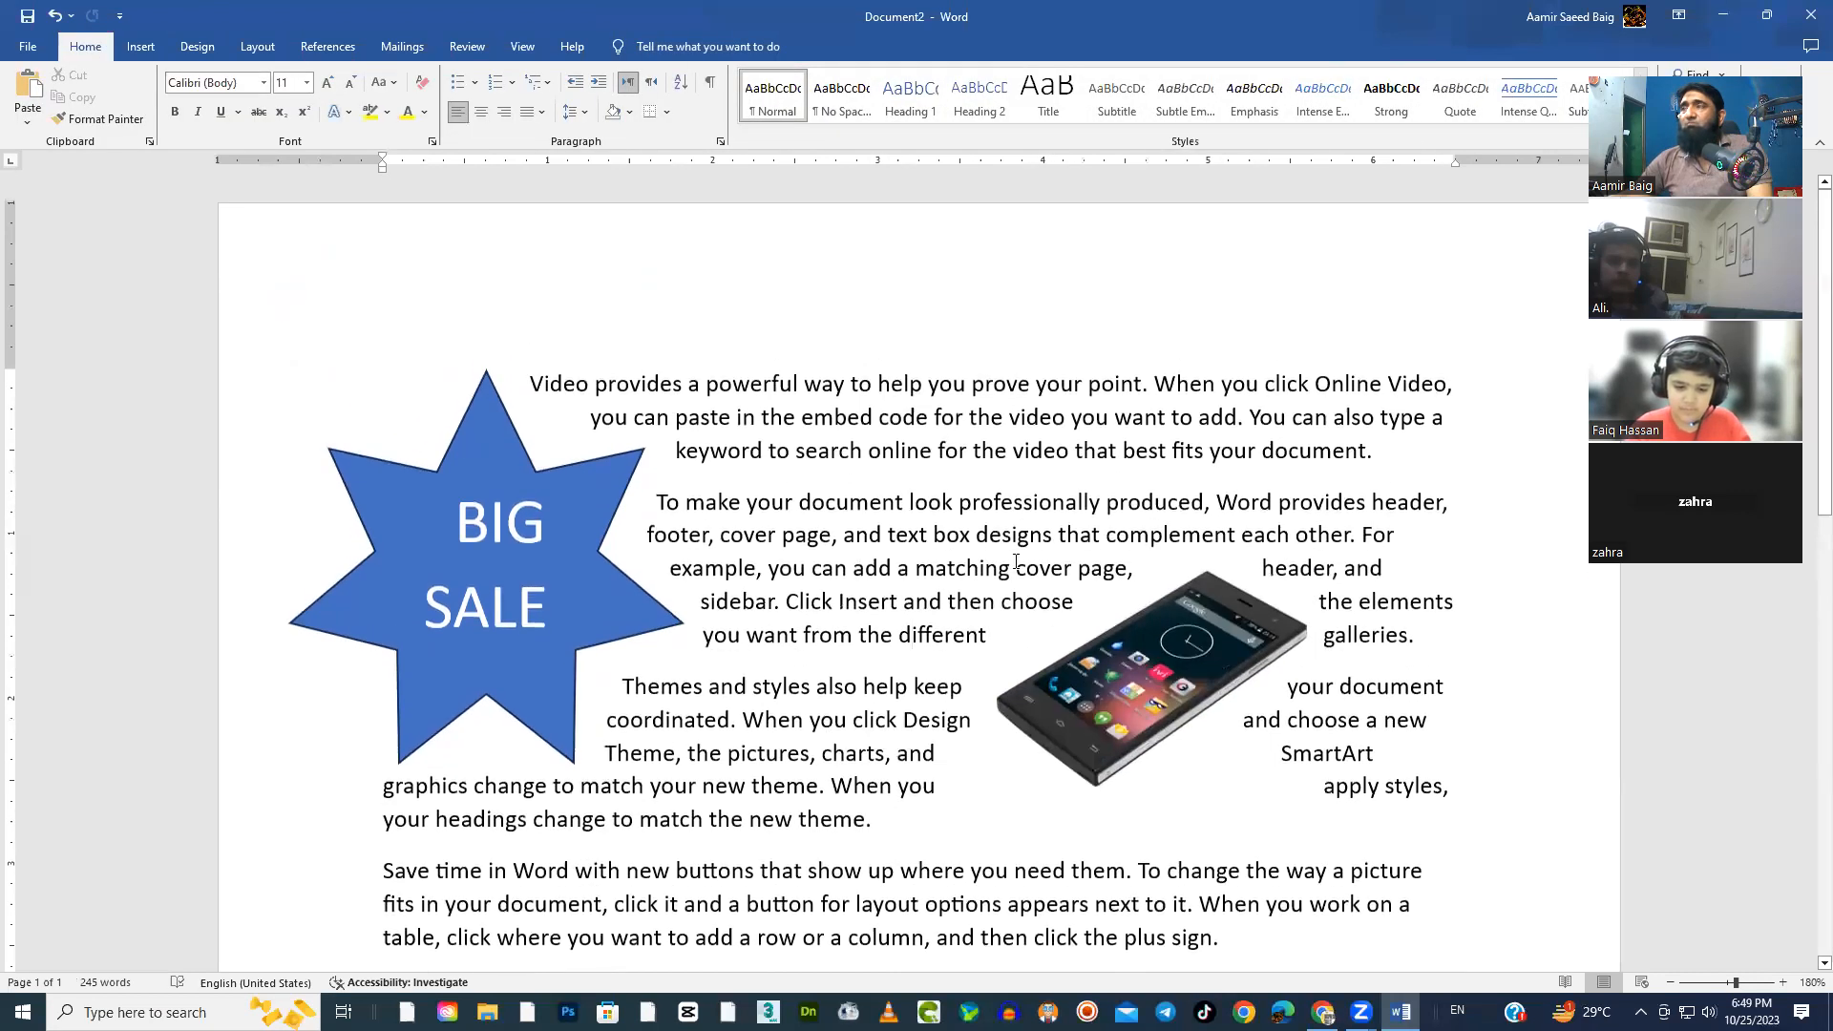
pyautogui.click(143, 50)
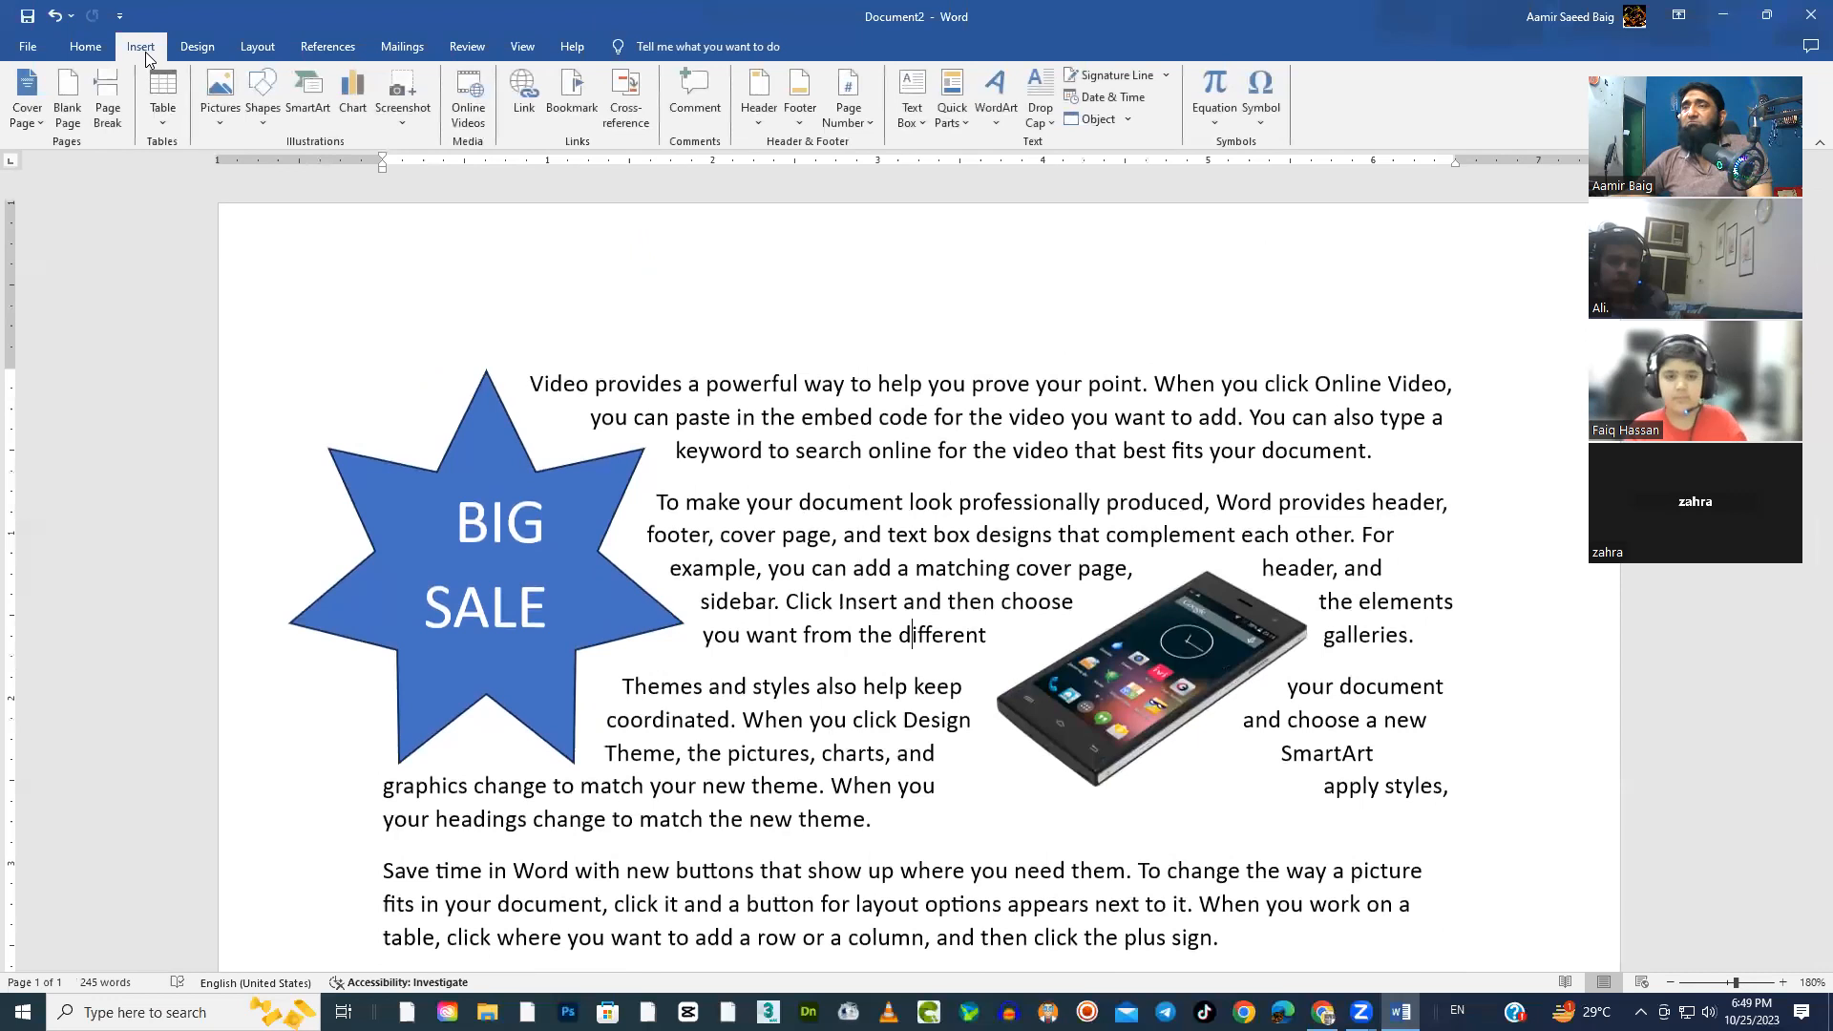
pyautogui.click(263, 118)
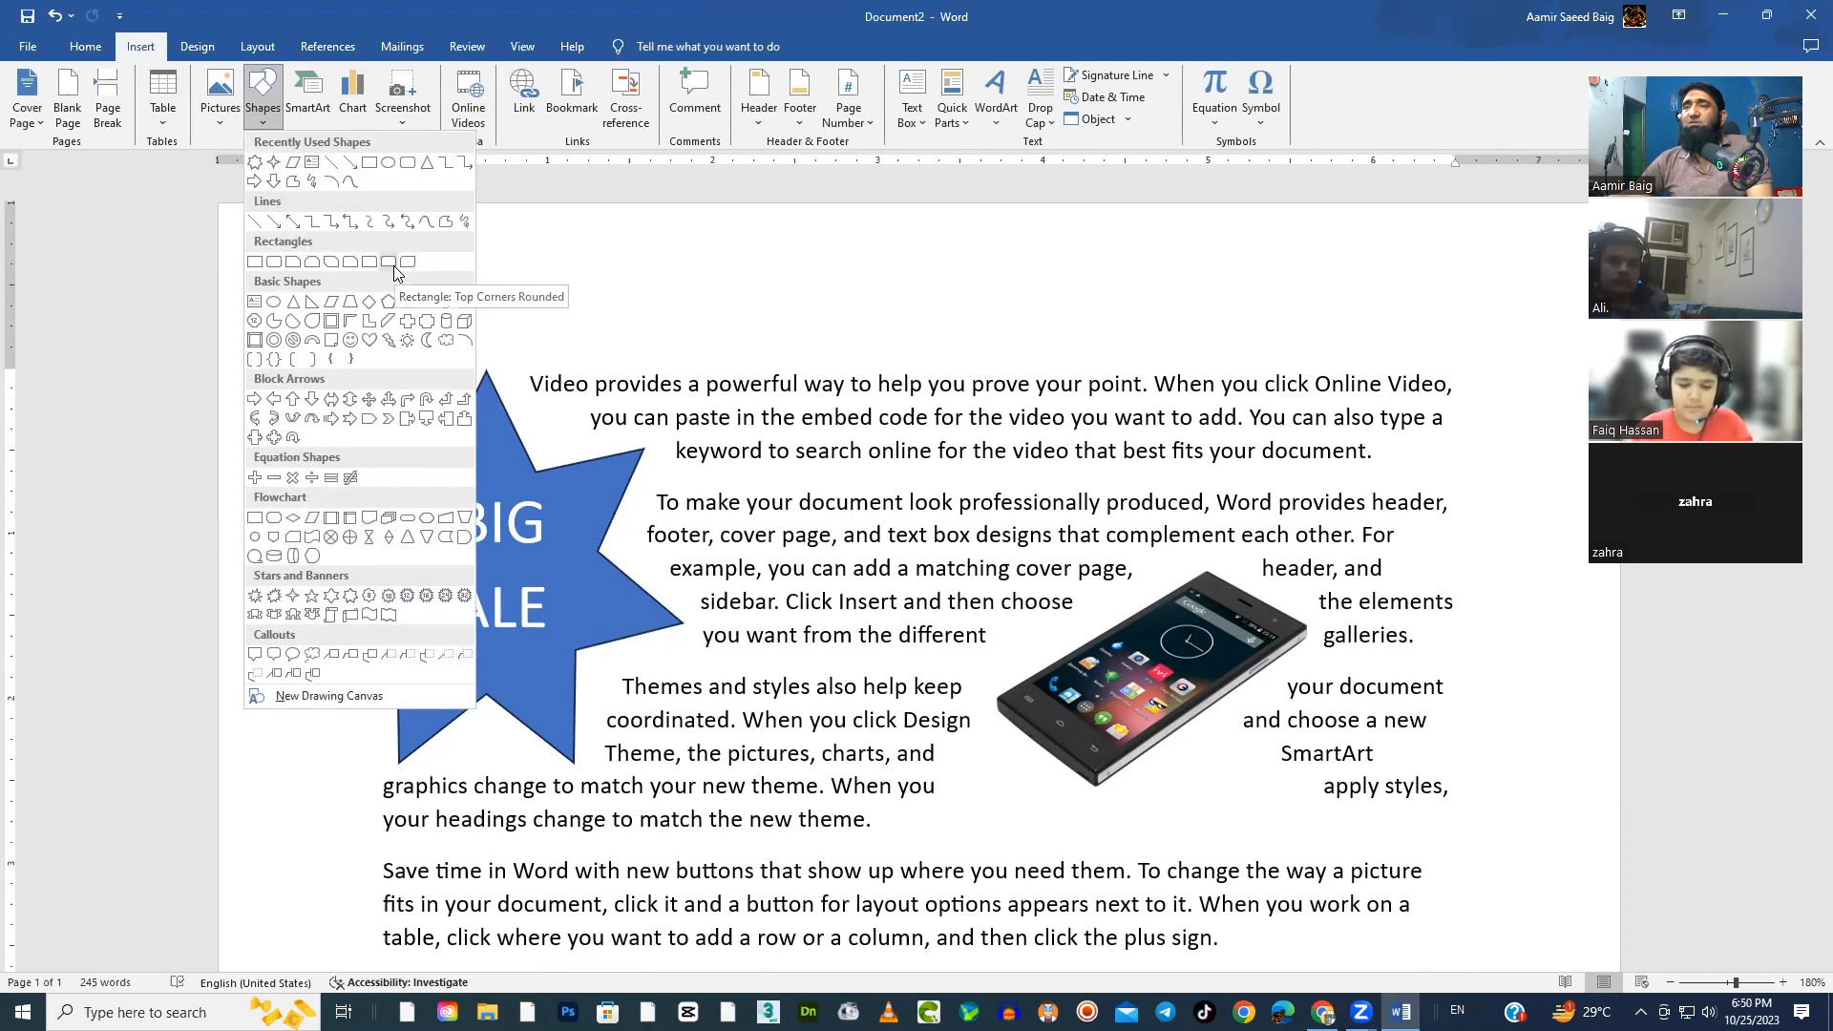
pyautogui.click(276, 263)
pyautogui.moveTo(769, 402)
pyautogui.mouseDown()
pyautogui.moveTo(966, 616)
pyautogui.moveTo(1019, 611)
pyautogui.mouseUp()
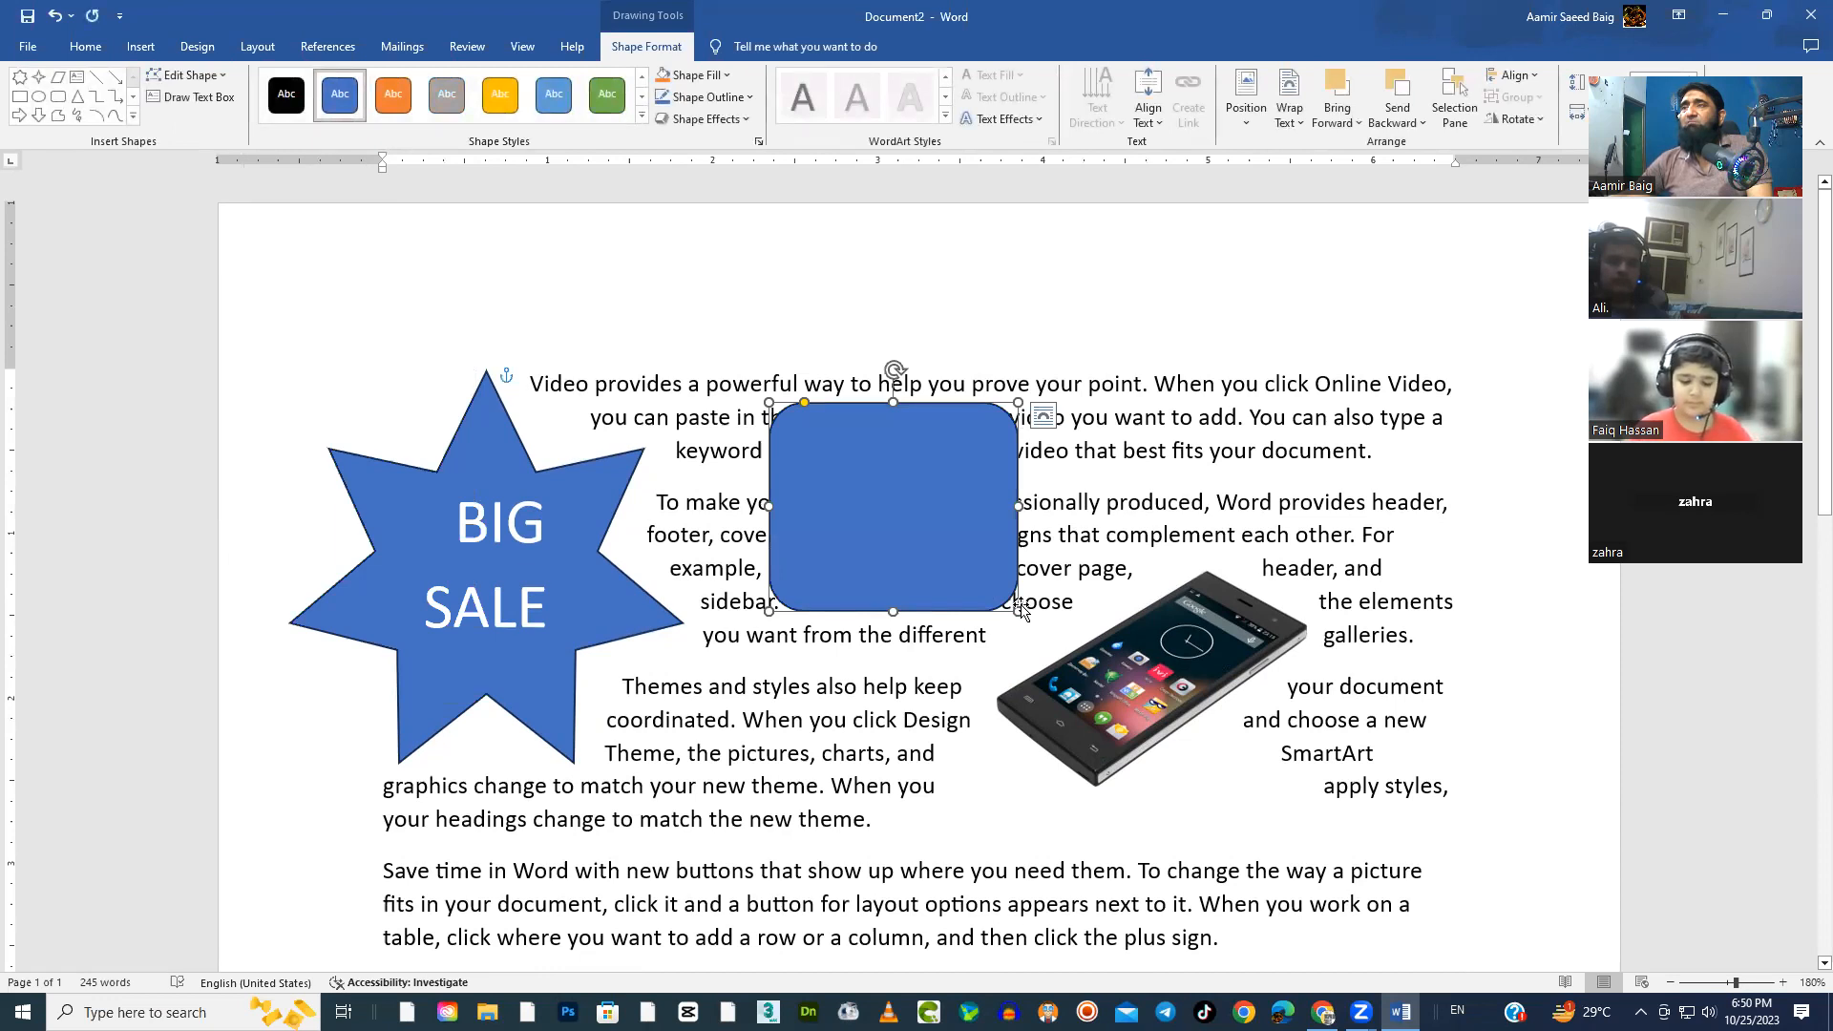
pyautogui.moveTo(934, 540)
pyautogui.mouseDown()
pyautogui.moveTo(913, 496)
pyautogui.moveTo(912, 519)
pyautogui.mouseUp()
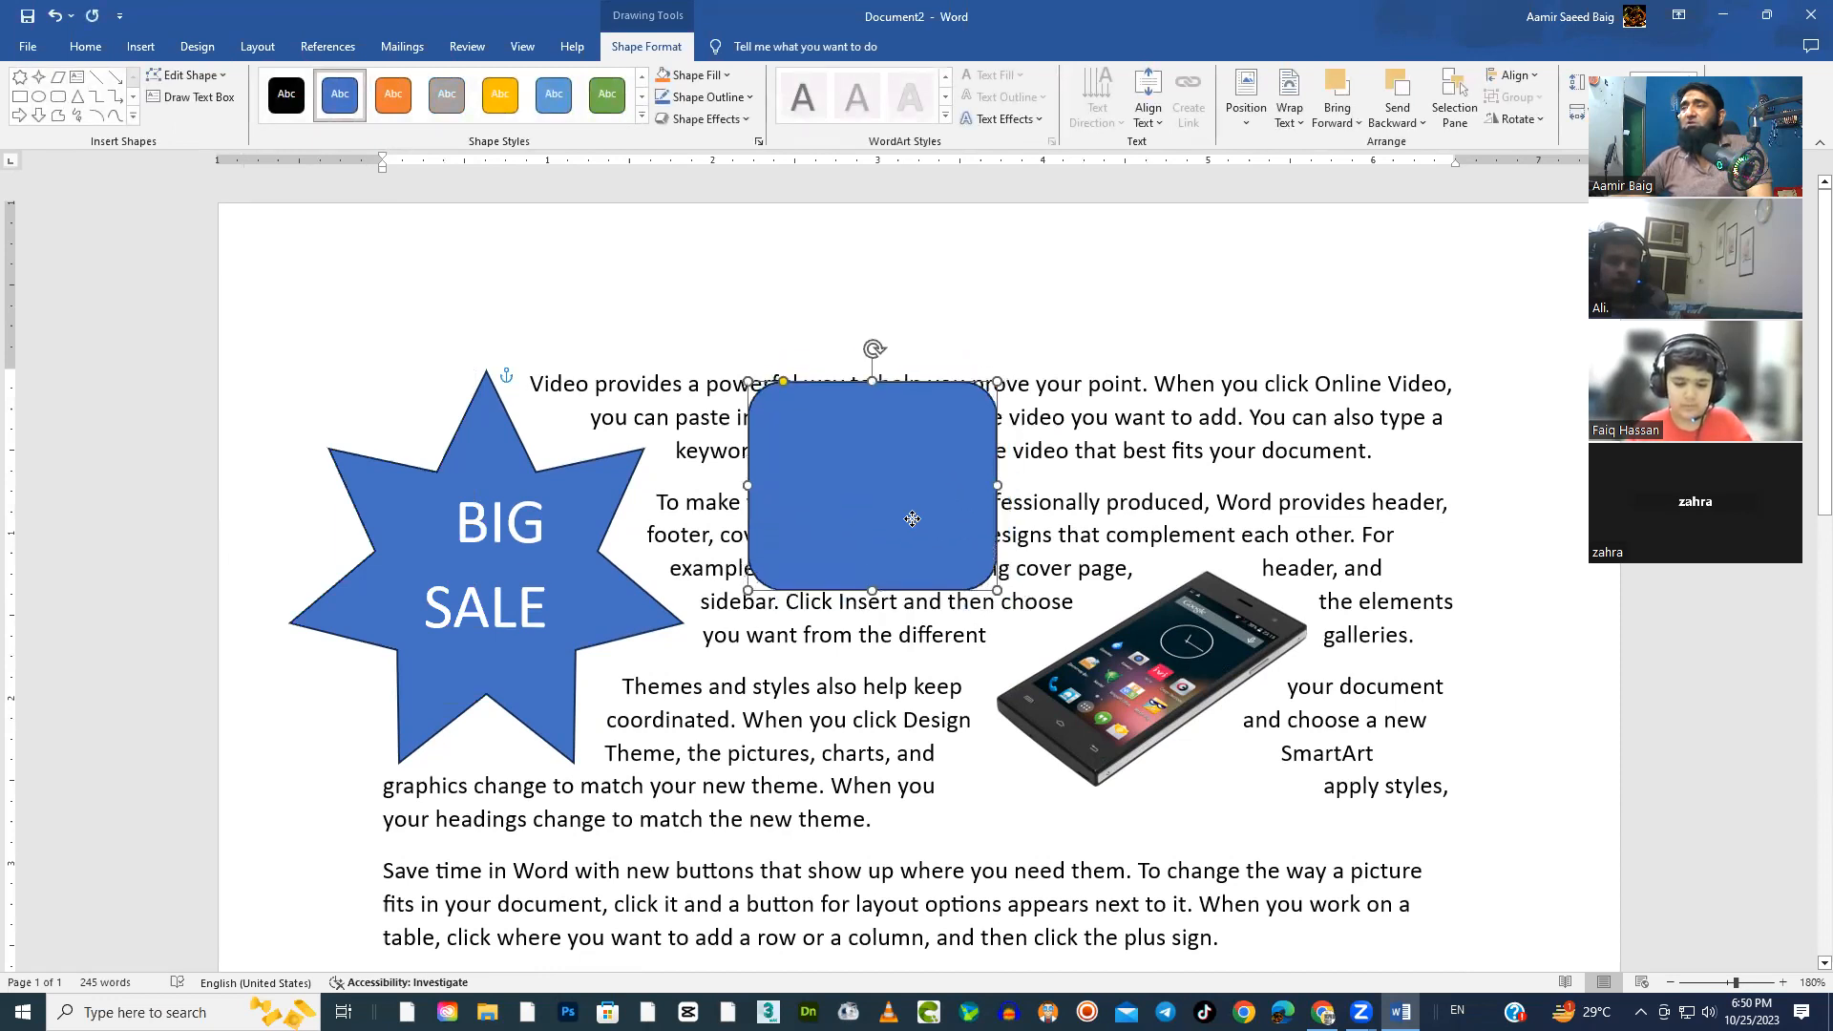
# Fill the rounded rectangle with the picture DSC00306.JPG from the Desktop folder
pyautogui.click(718, 120)
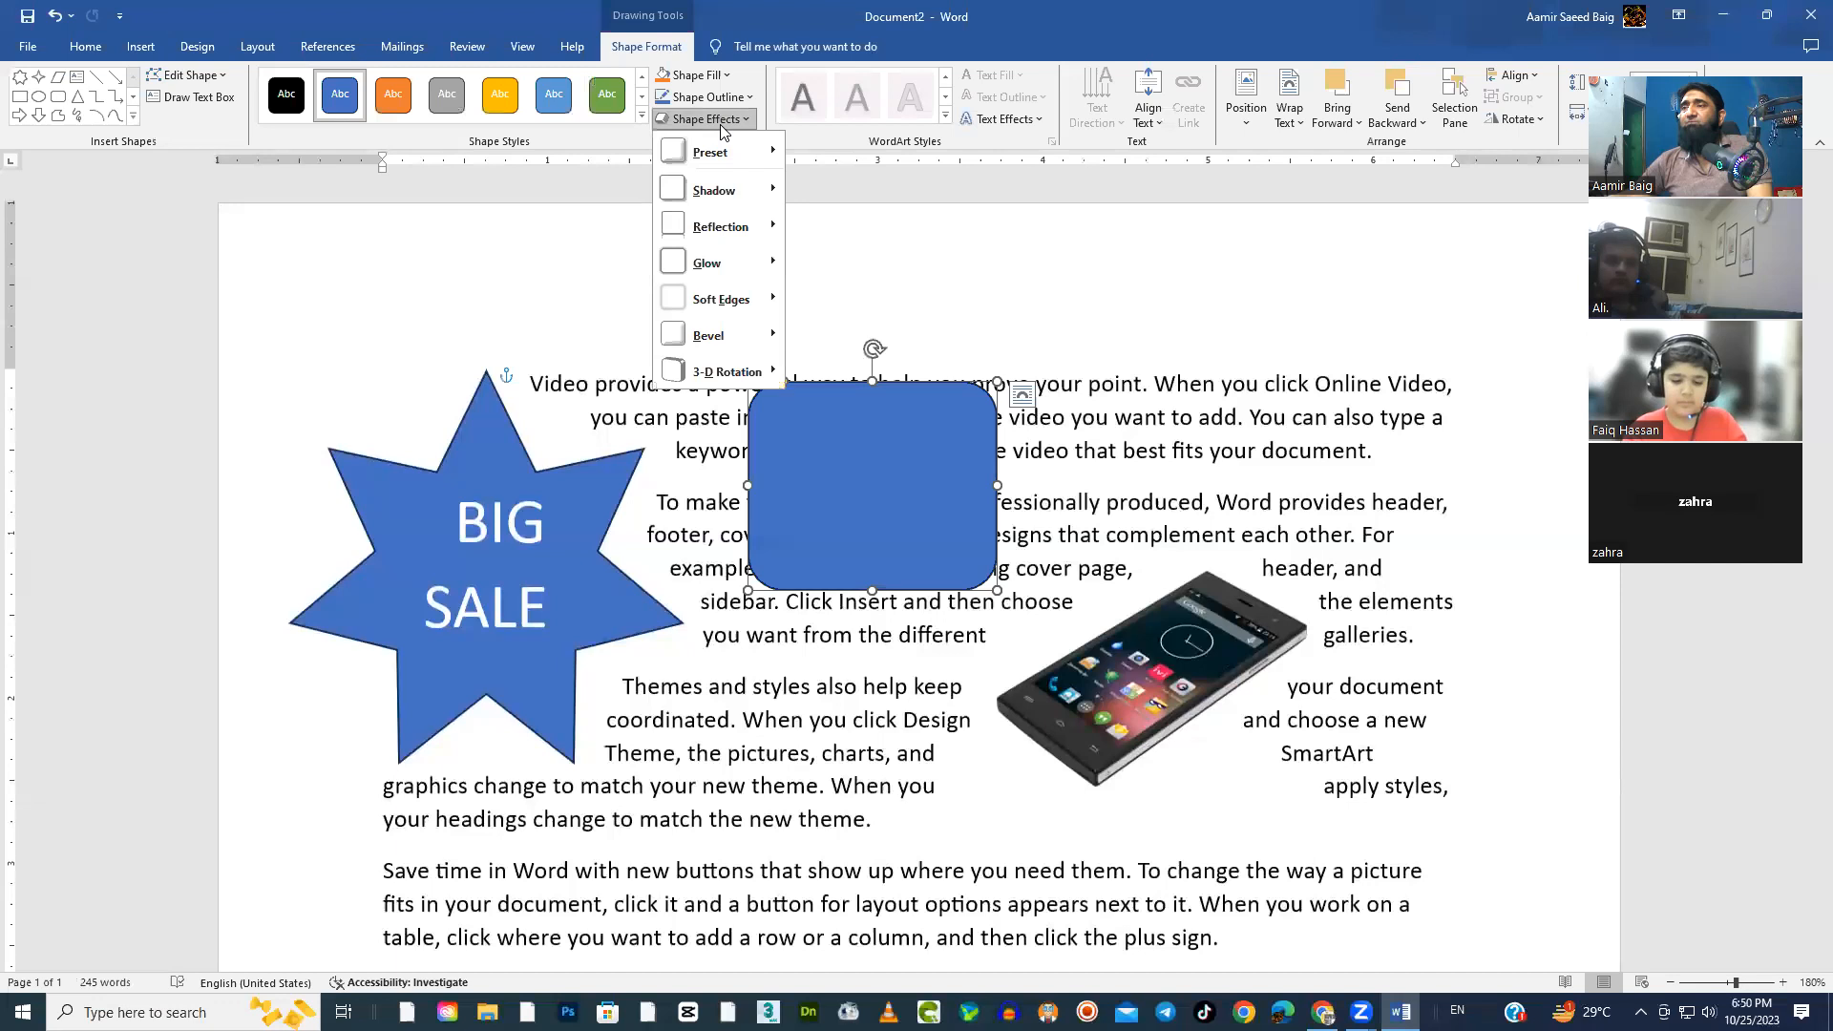
pyautogui.click(710, 76)
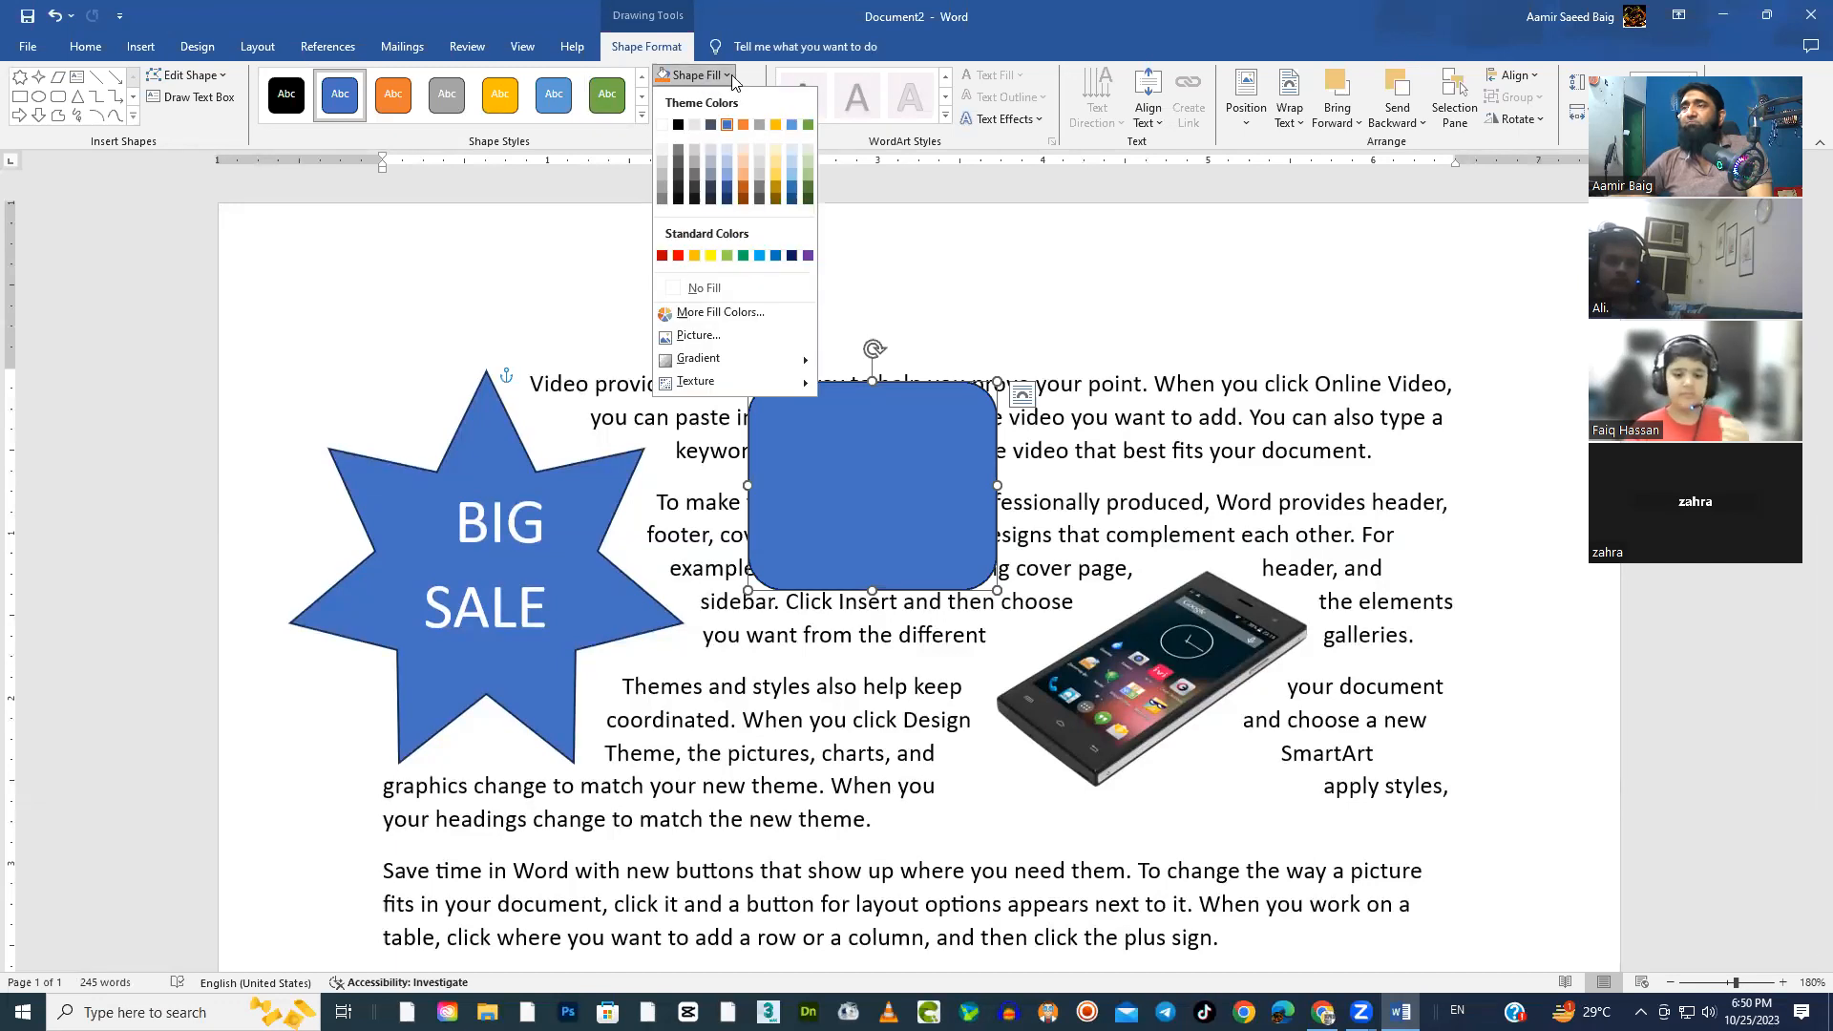
pyautogui.click(691, 336)
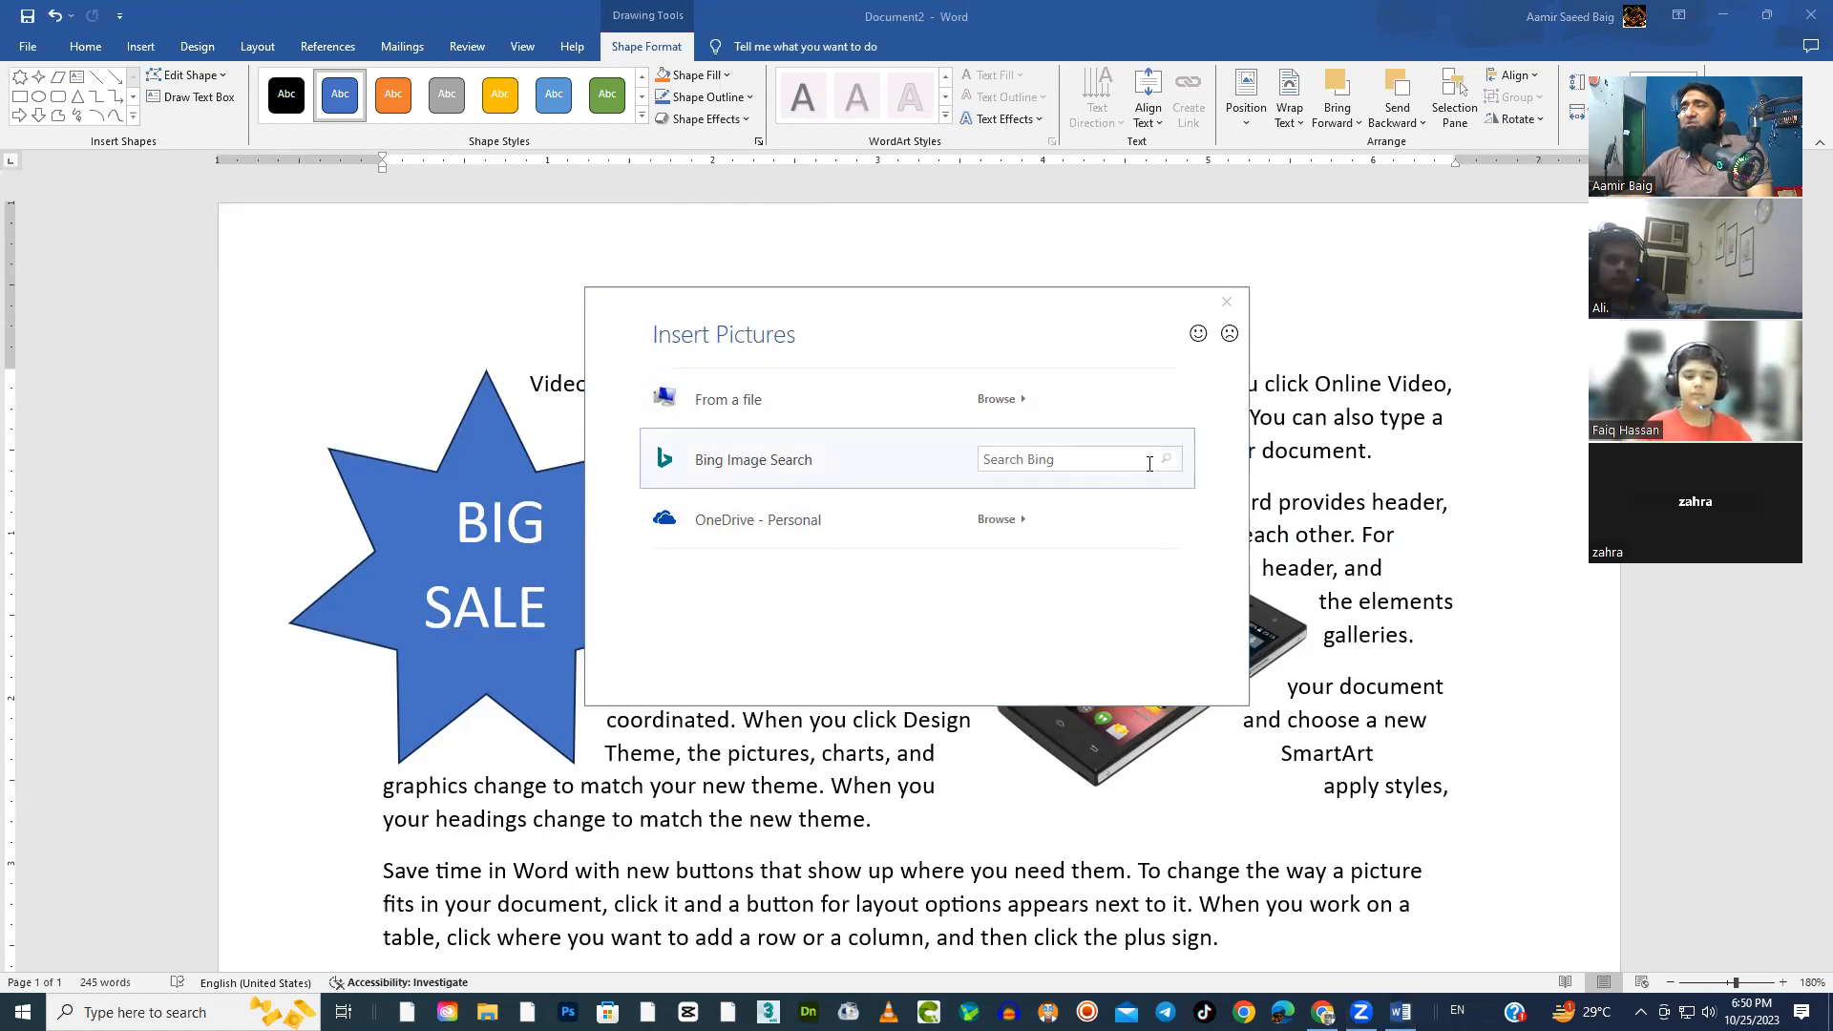
pyautogui.moveTo(1027, 303); pyautogui.dragTo(1021, 293)
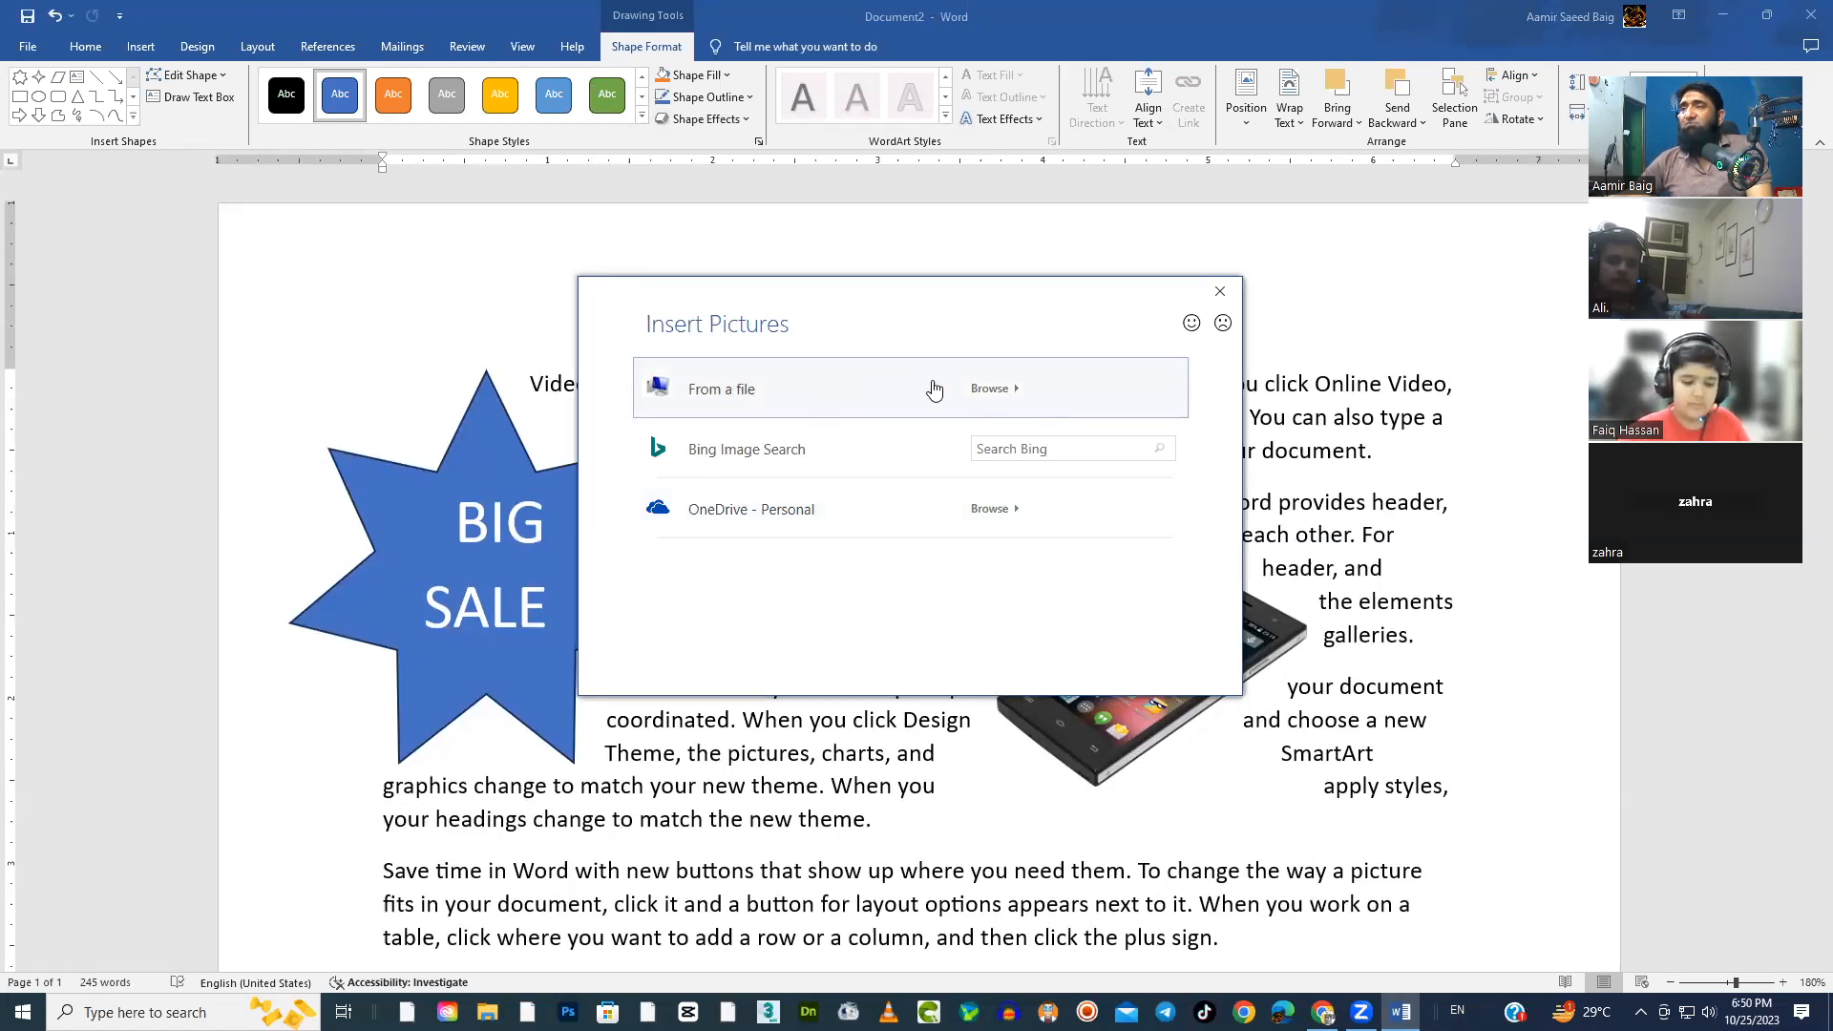
pyautogui.click(993, 393)
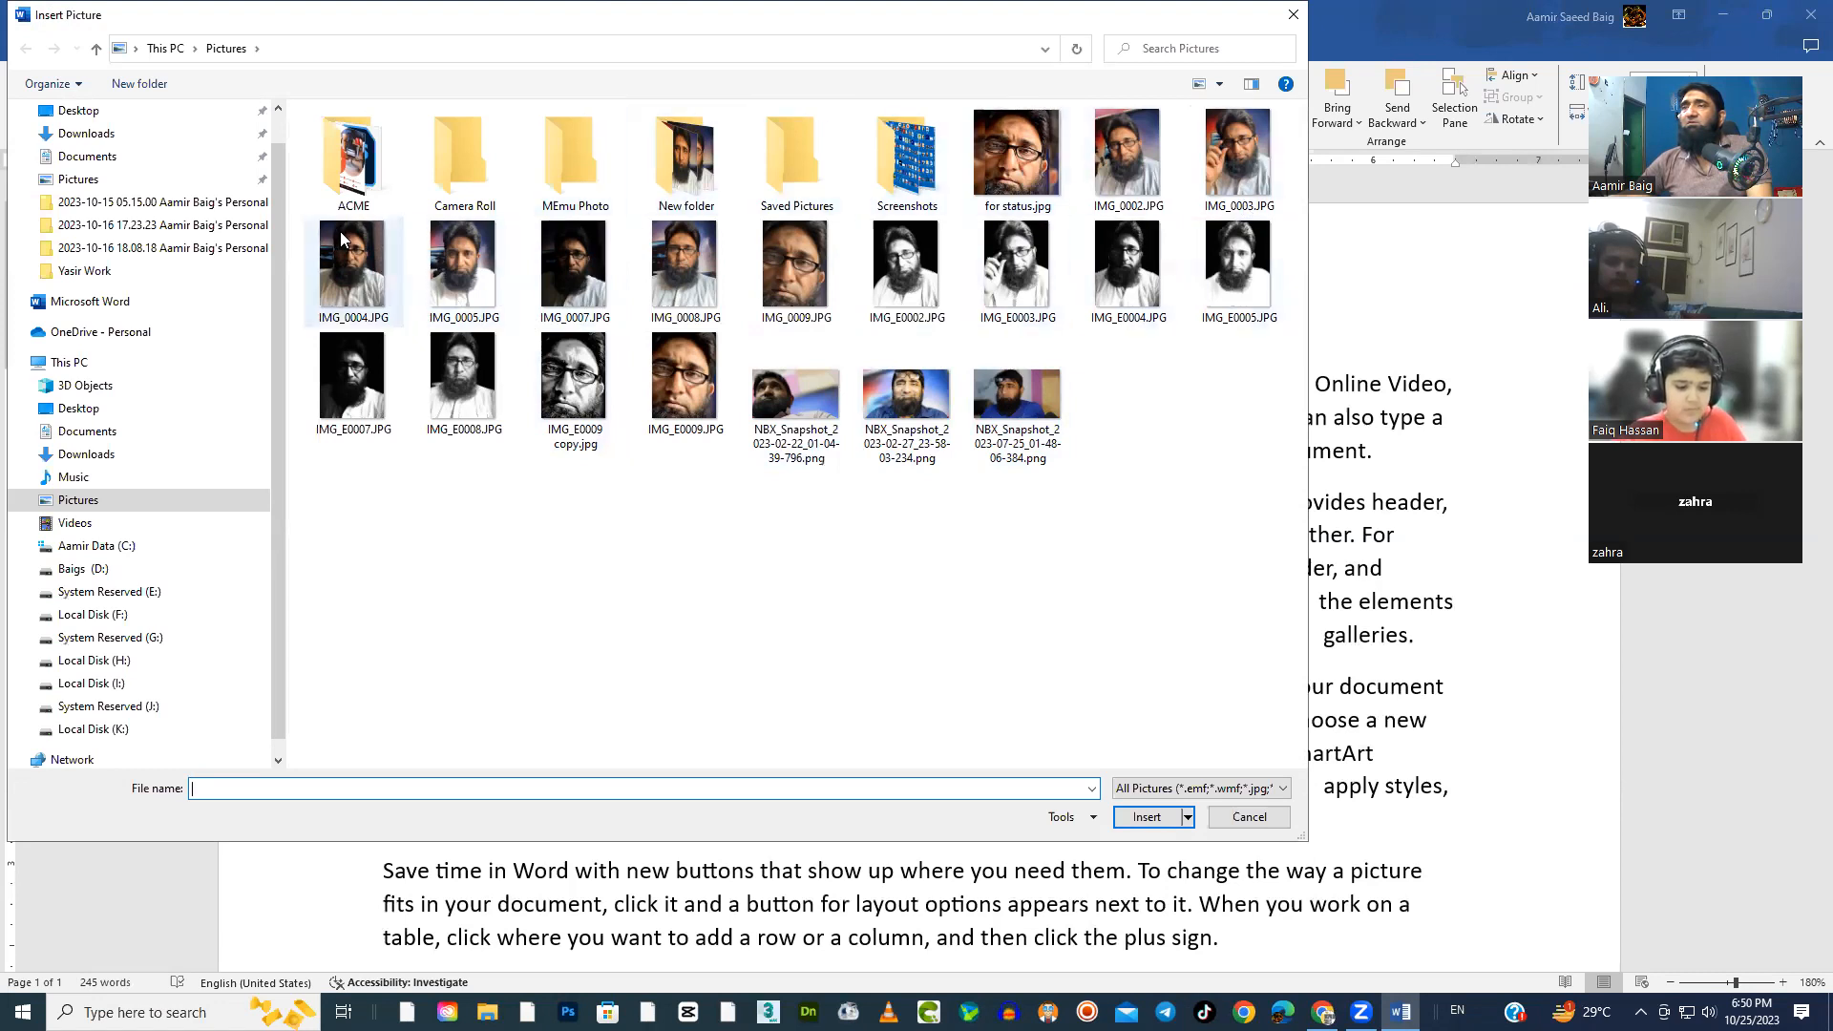
pyautogui.doubleClick(708, 191)
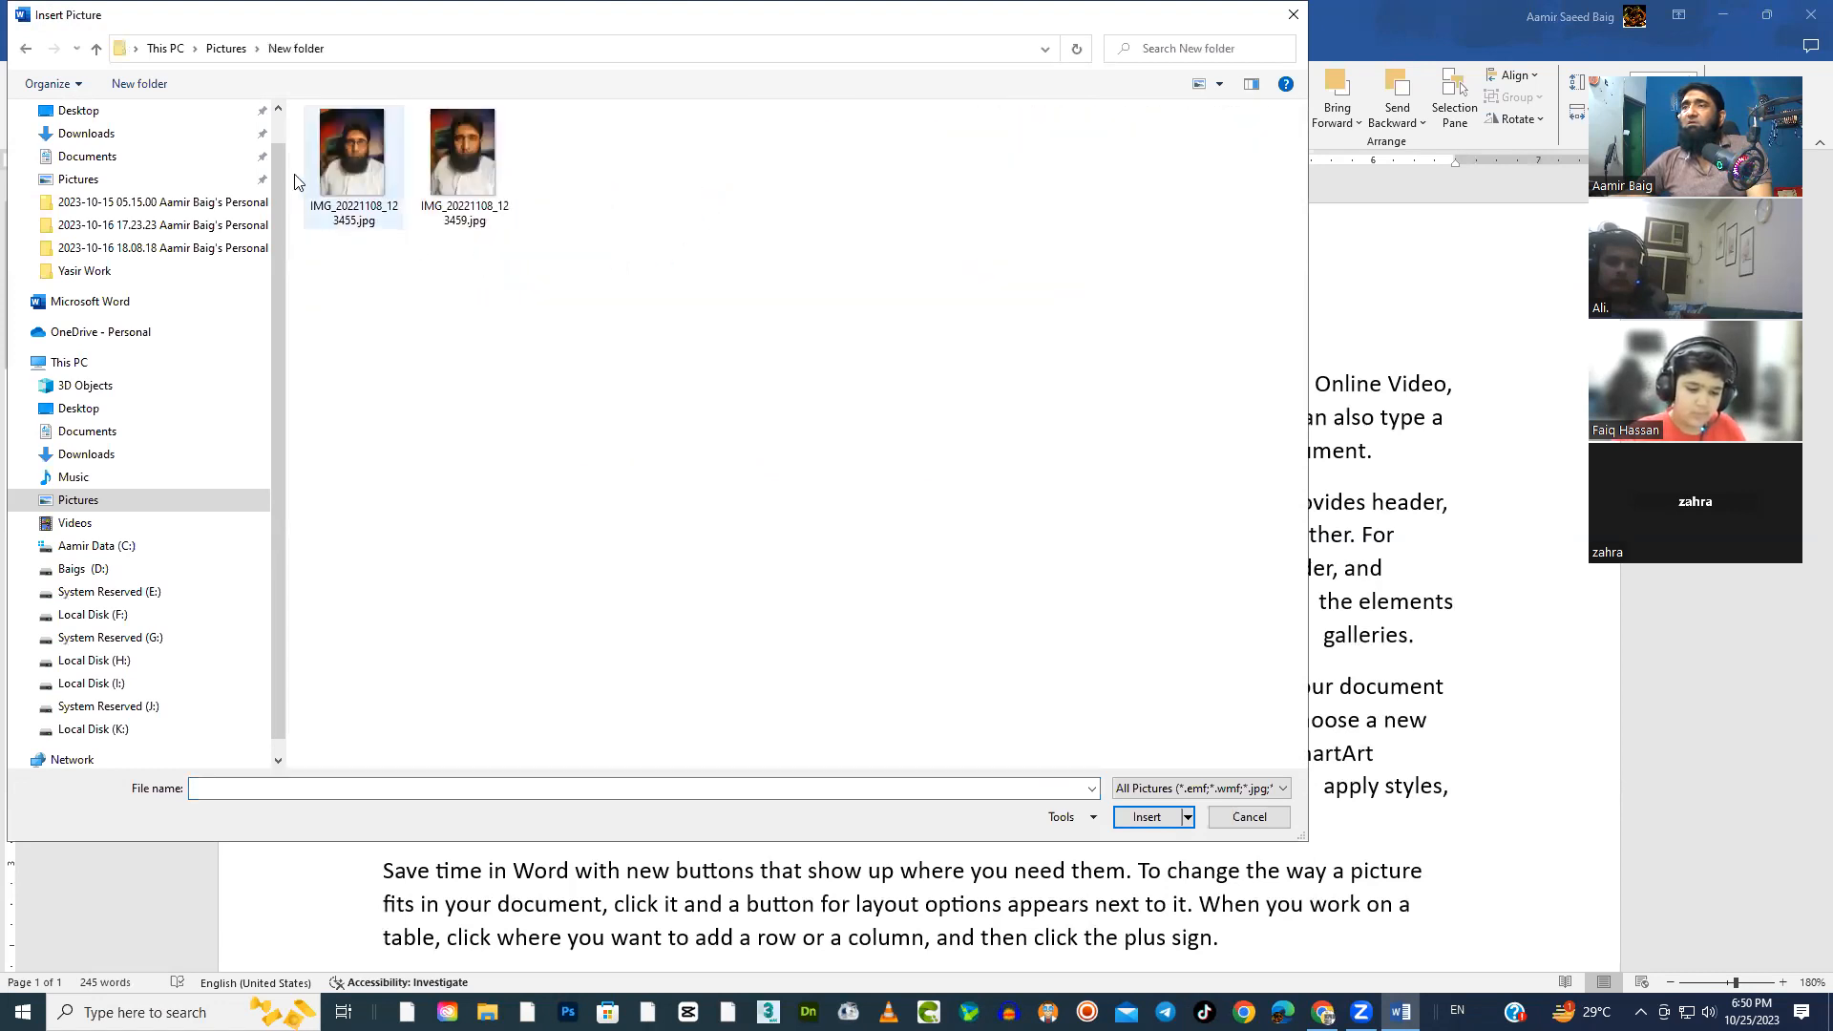
pyautogui.click(96, 47)
pyautogui.click(96, 48)
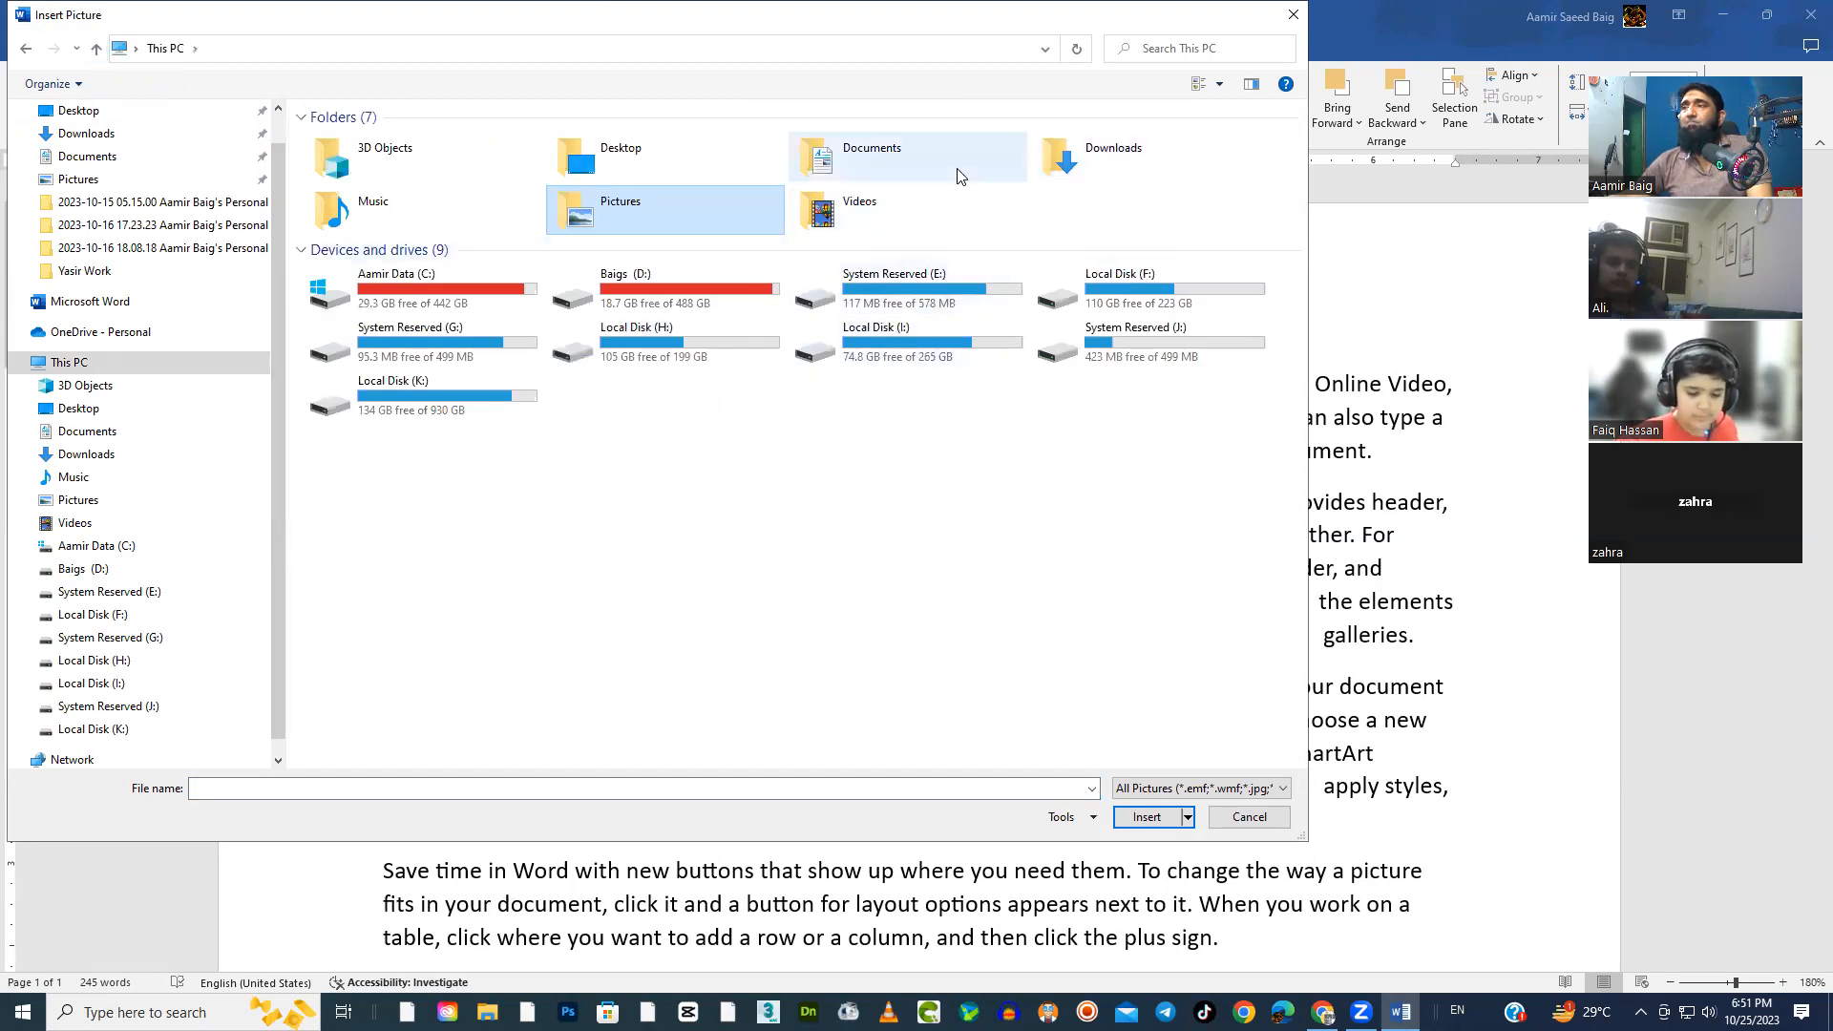
pyautogui.doubleClick(689, 154)
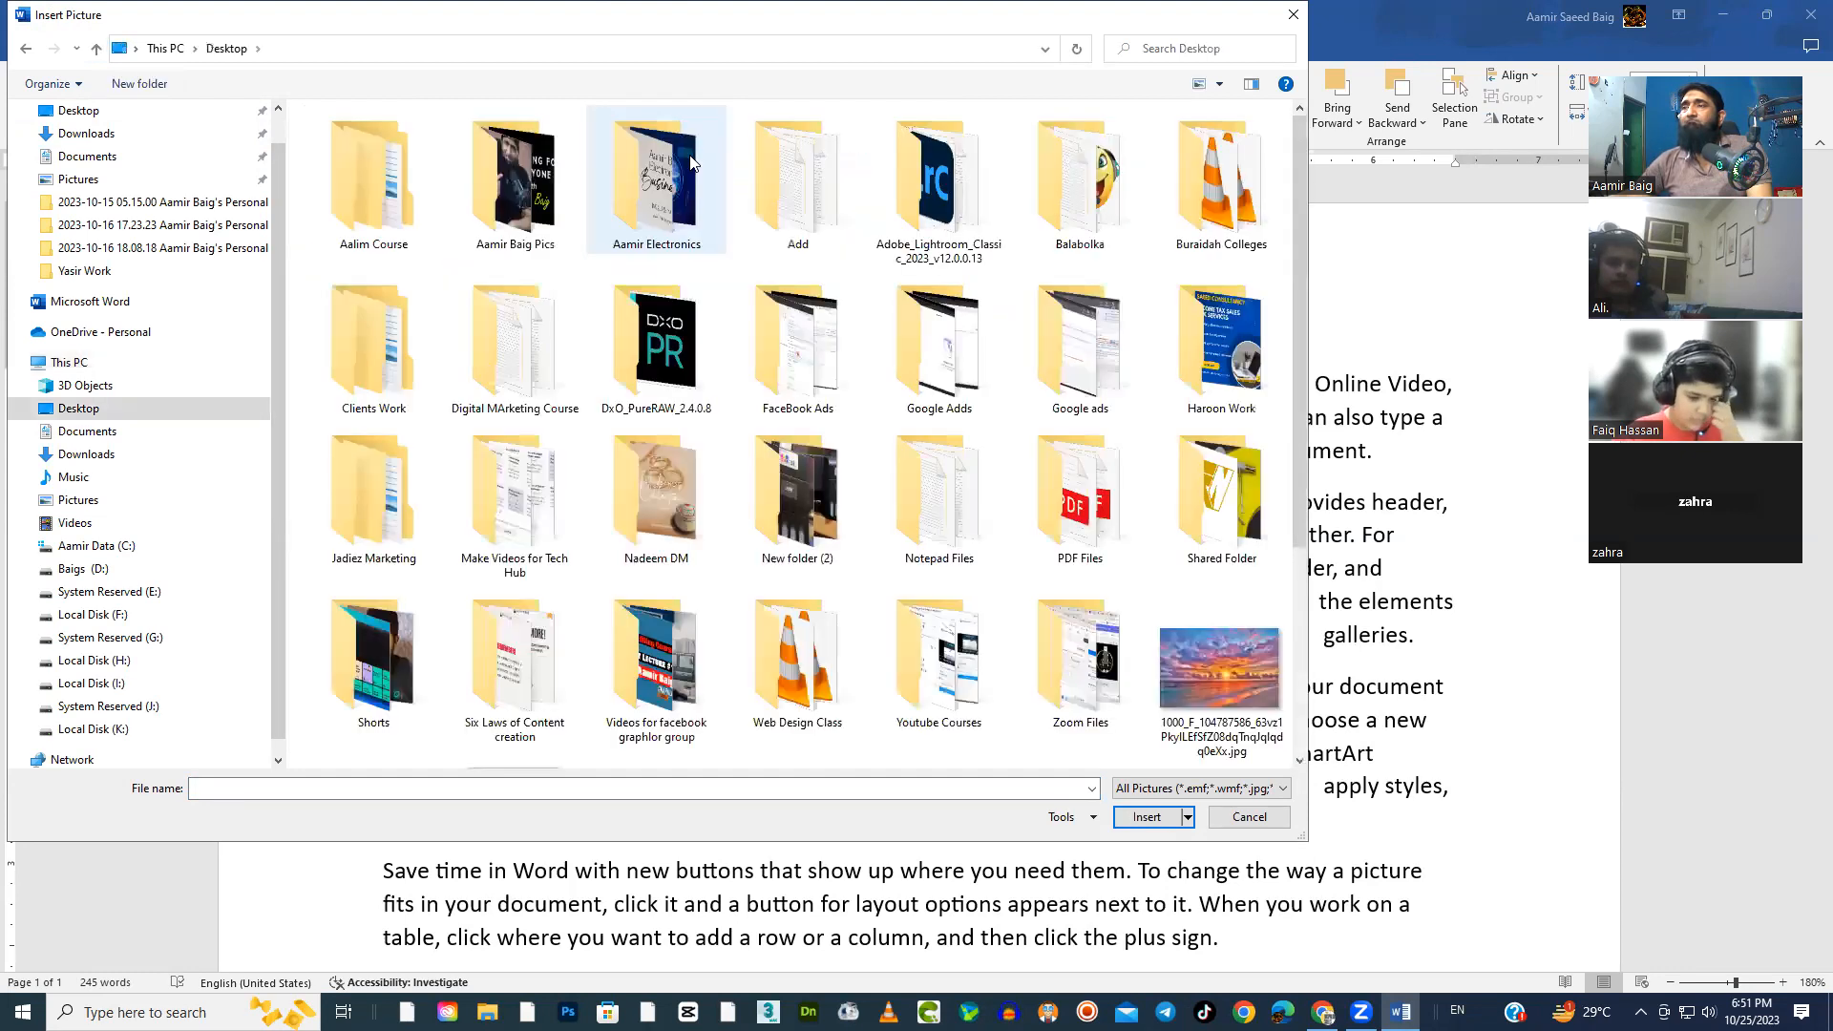
pyautogui.scroll(-3, 868, 657)
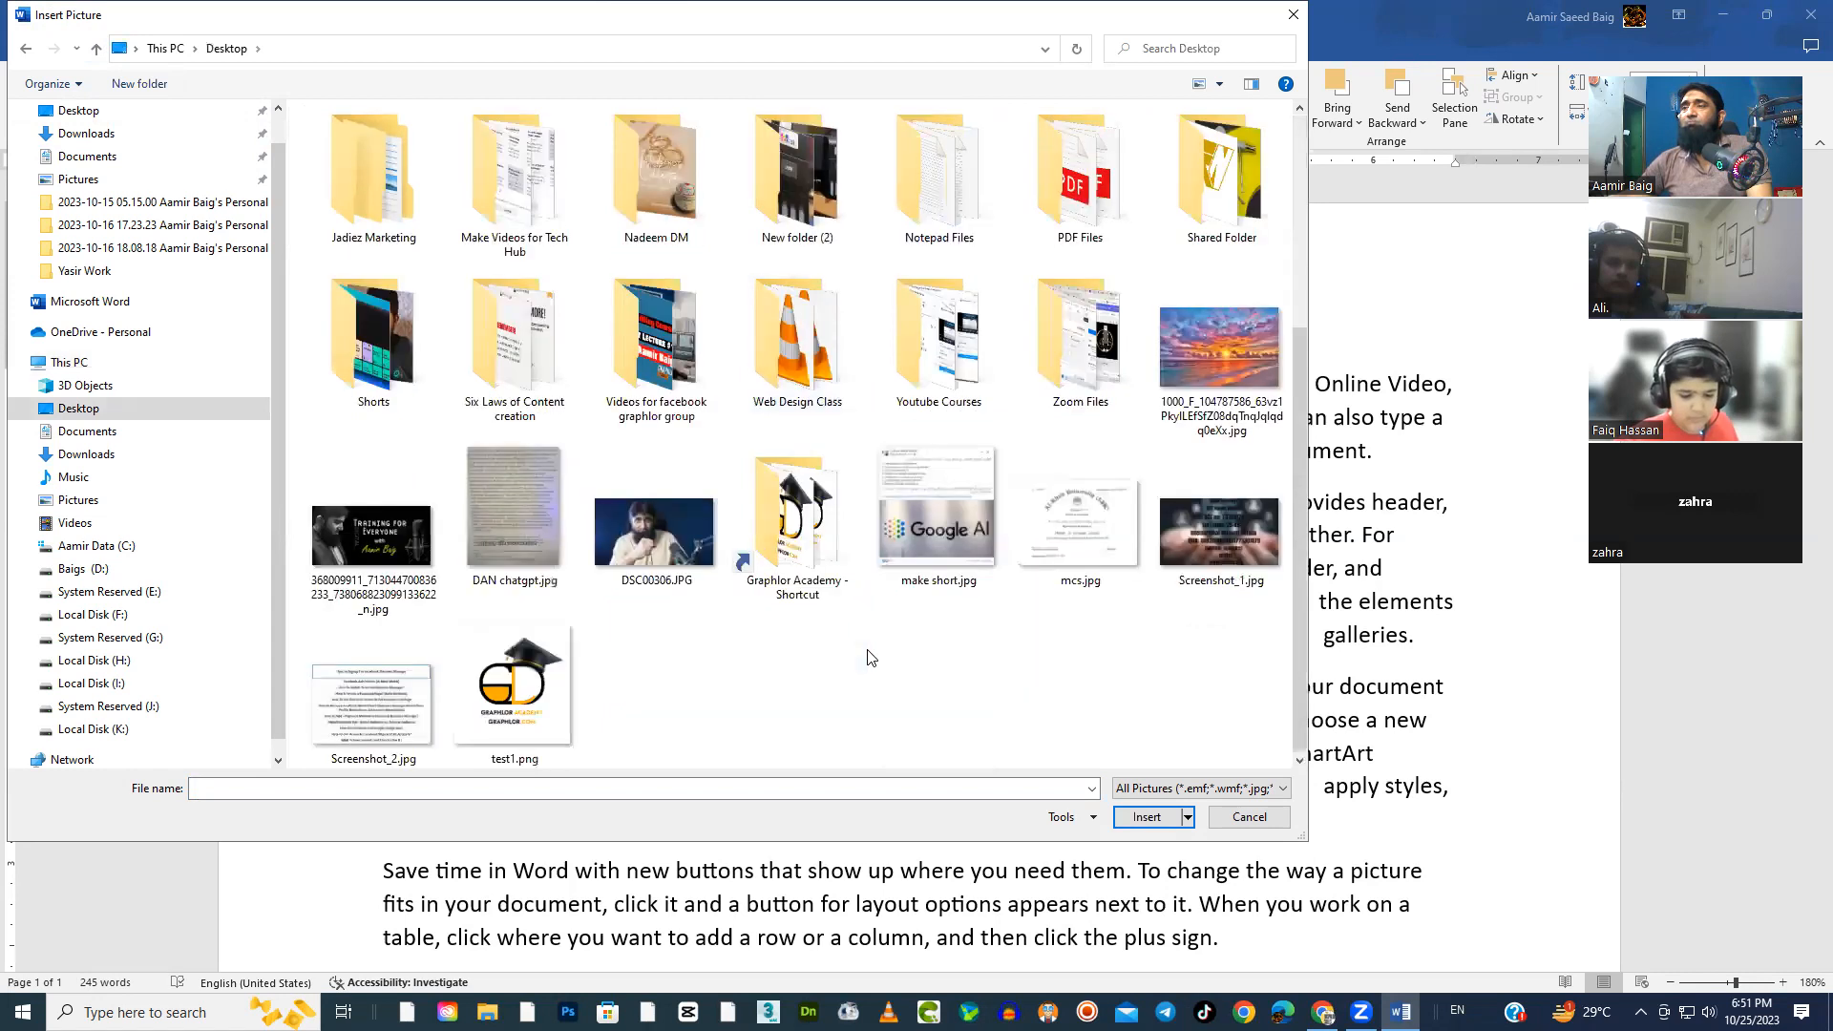
pyautogui.click(689, 550)
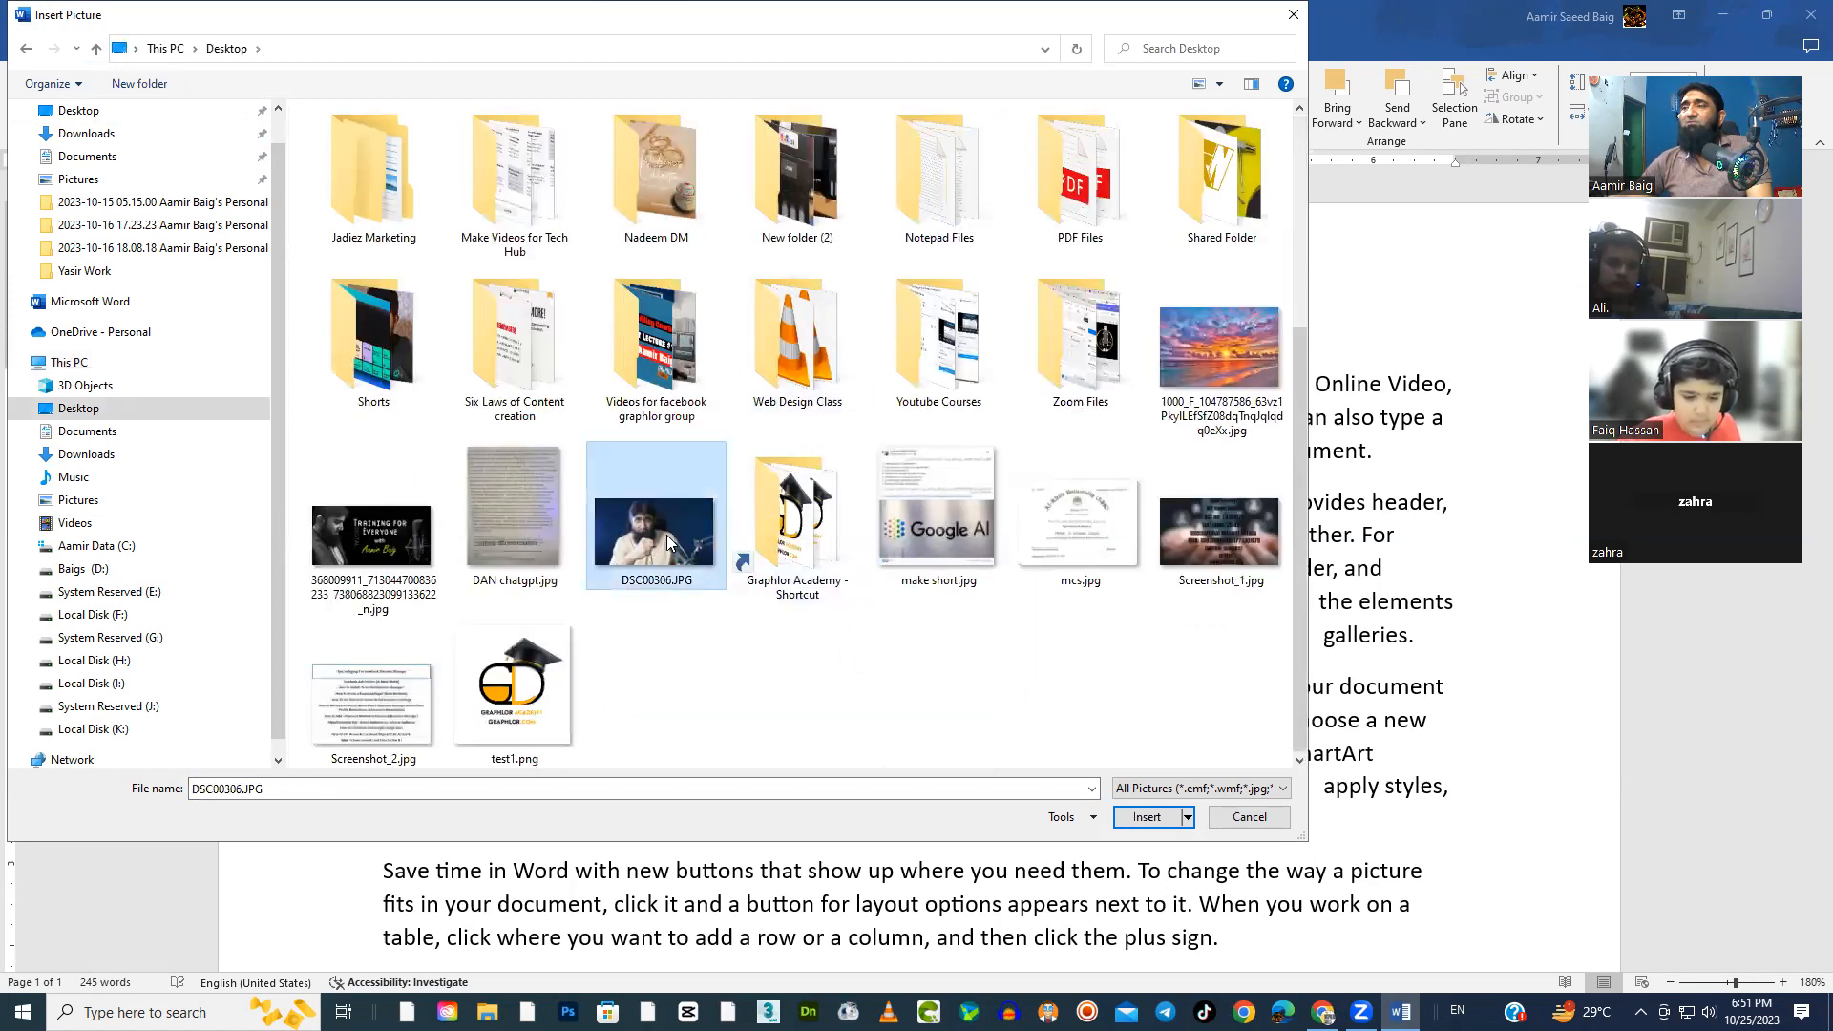
pyautogui.doubleClick(667, 535)
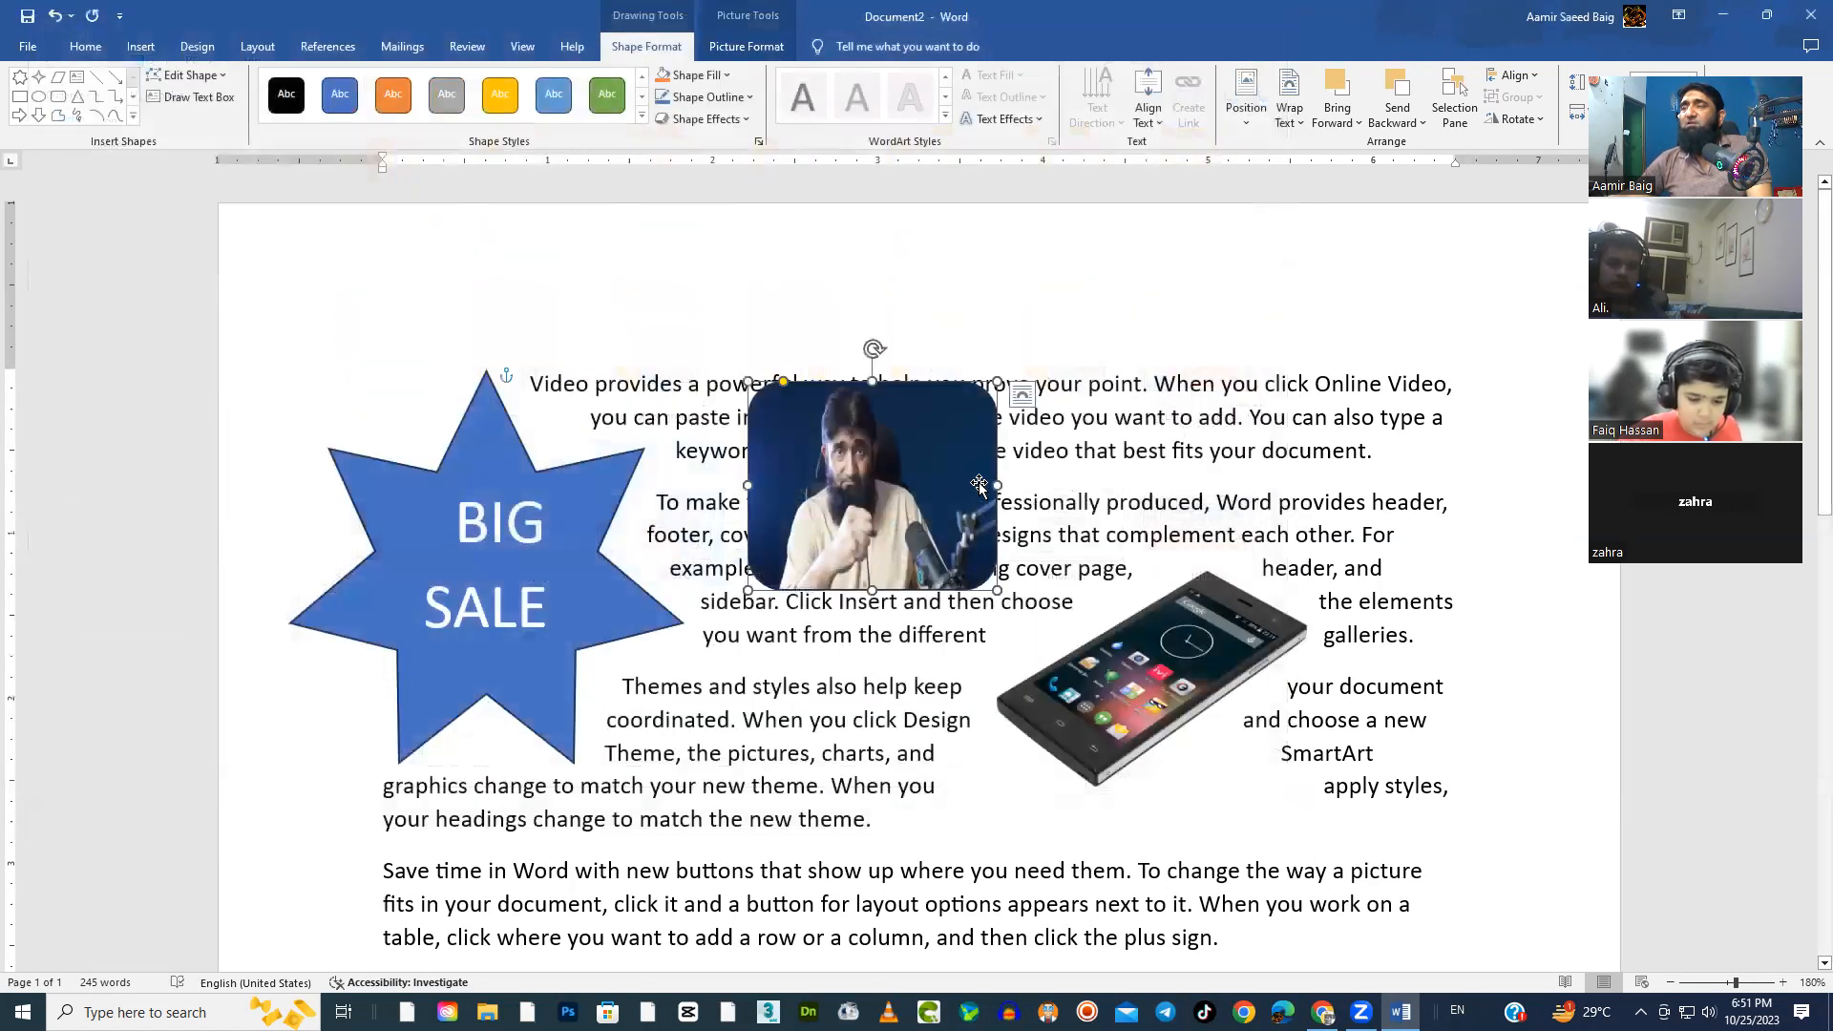
# Widen the picture-filled rounded rectangle and shift it slightly up and to the right
pyautogui.moveTo(998, 485); pyautogui.dragTo(1098, 485)
pyautogui.click(1248, 450)
pyautogui.moveTo(910, 503)
pyautogui.mouseDown()
pyautogui.moveTo(884, 555)
pyautogui.moveTo(898, 592)
pyautogui.moveTo(935, 478)
pyautogui.mouseUp()
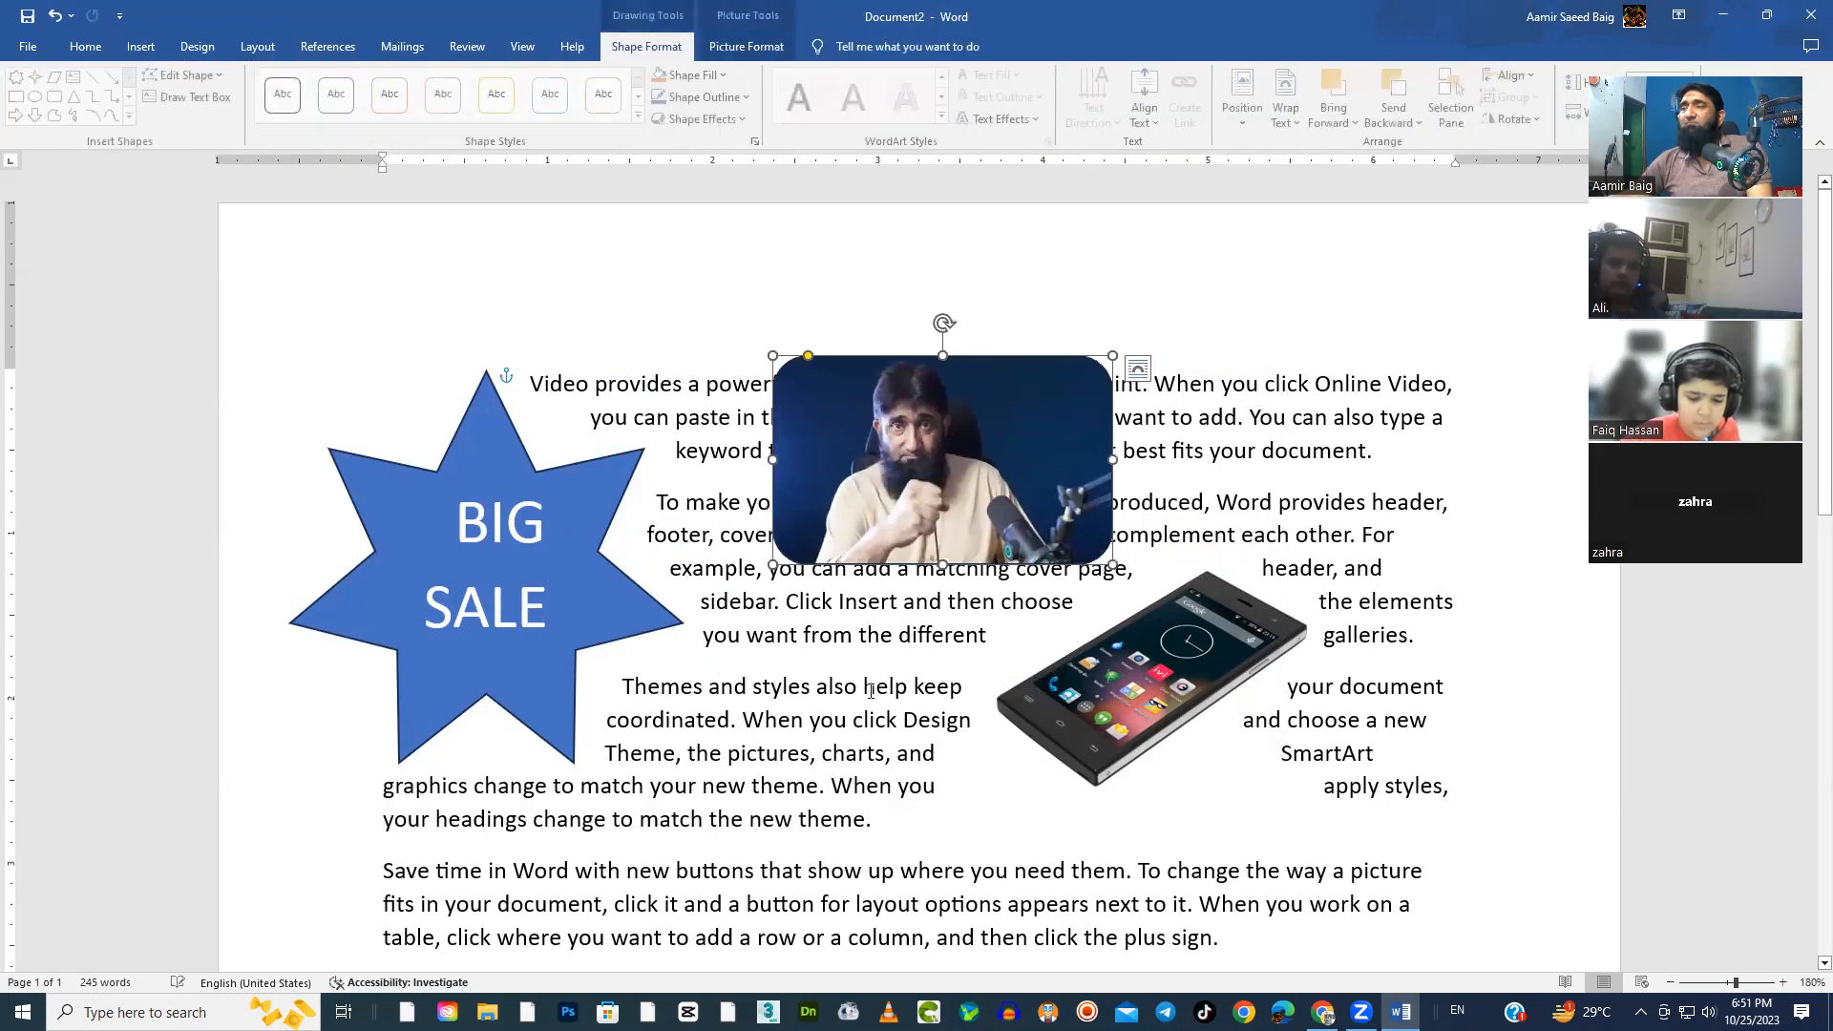
# Fill the BIG SALE star with the picture DSC00306.JPG from the Desktop folder
pyautogui.click(601, 623)
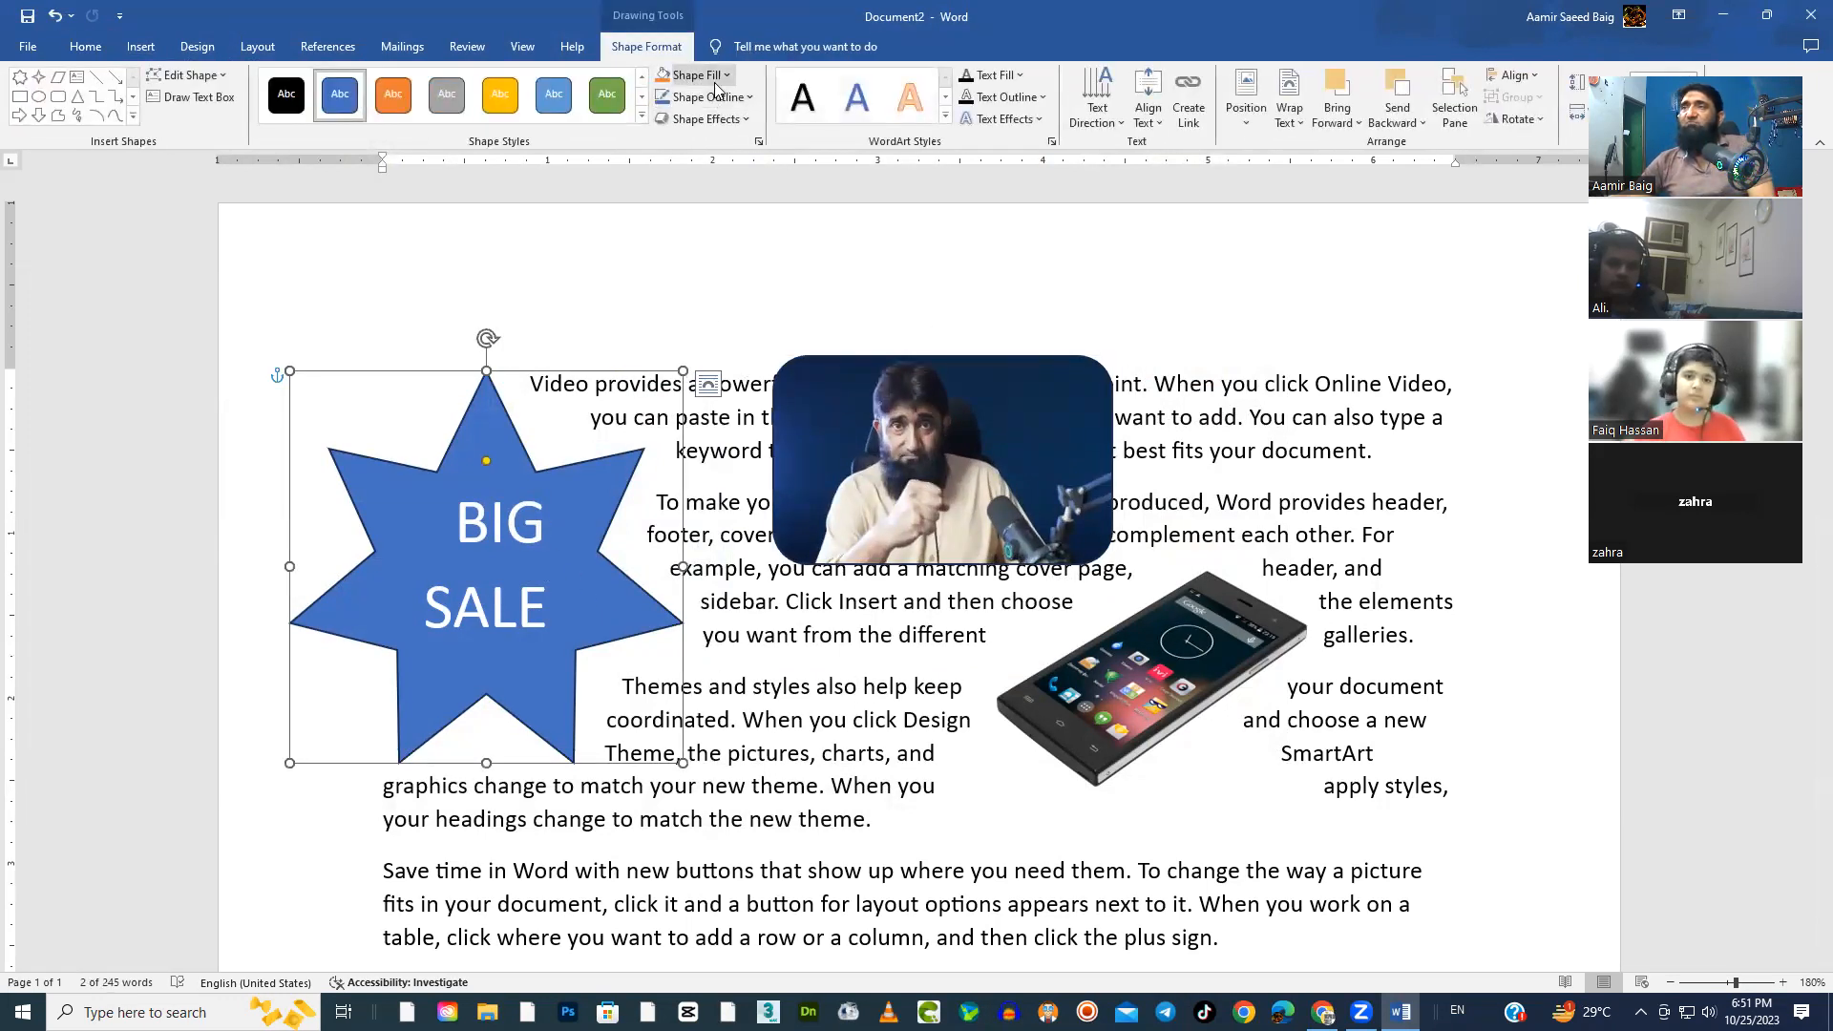
pyautogui.click(714, 77)
pyautogui.moveTo(707, 361)
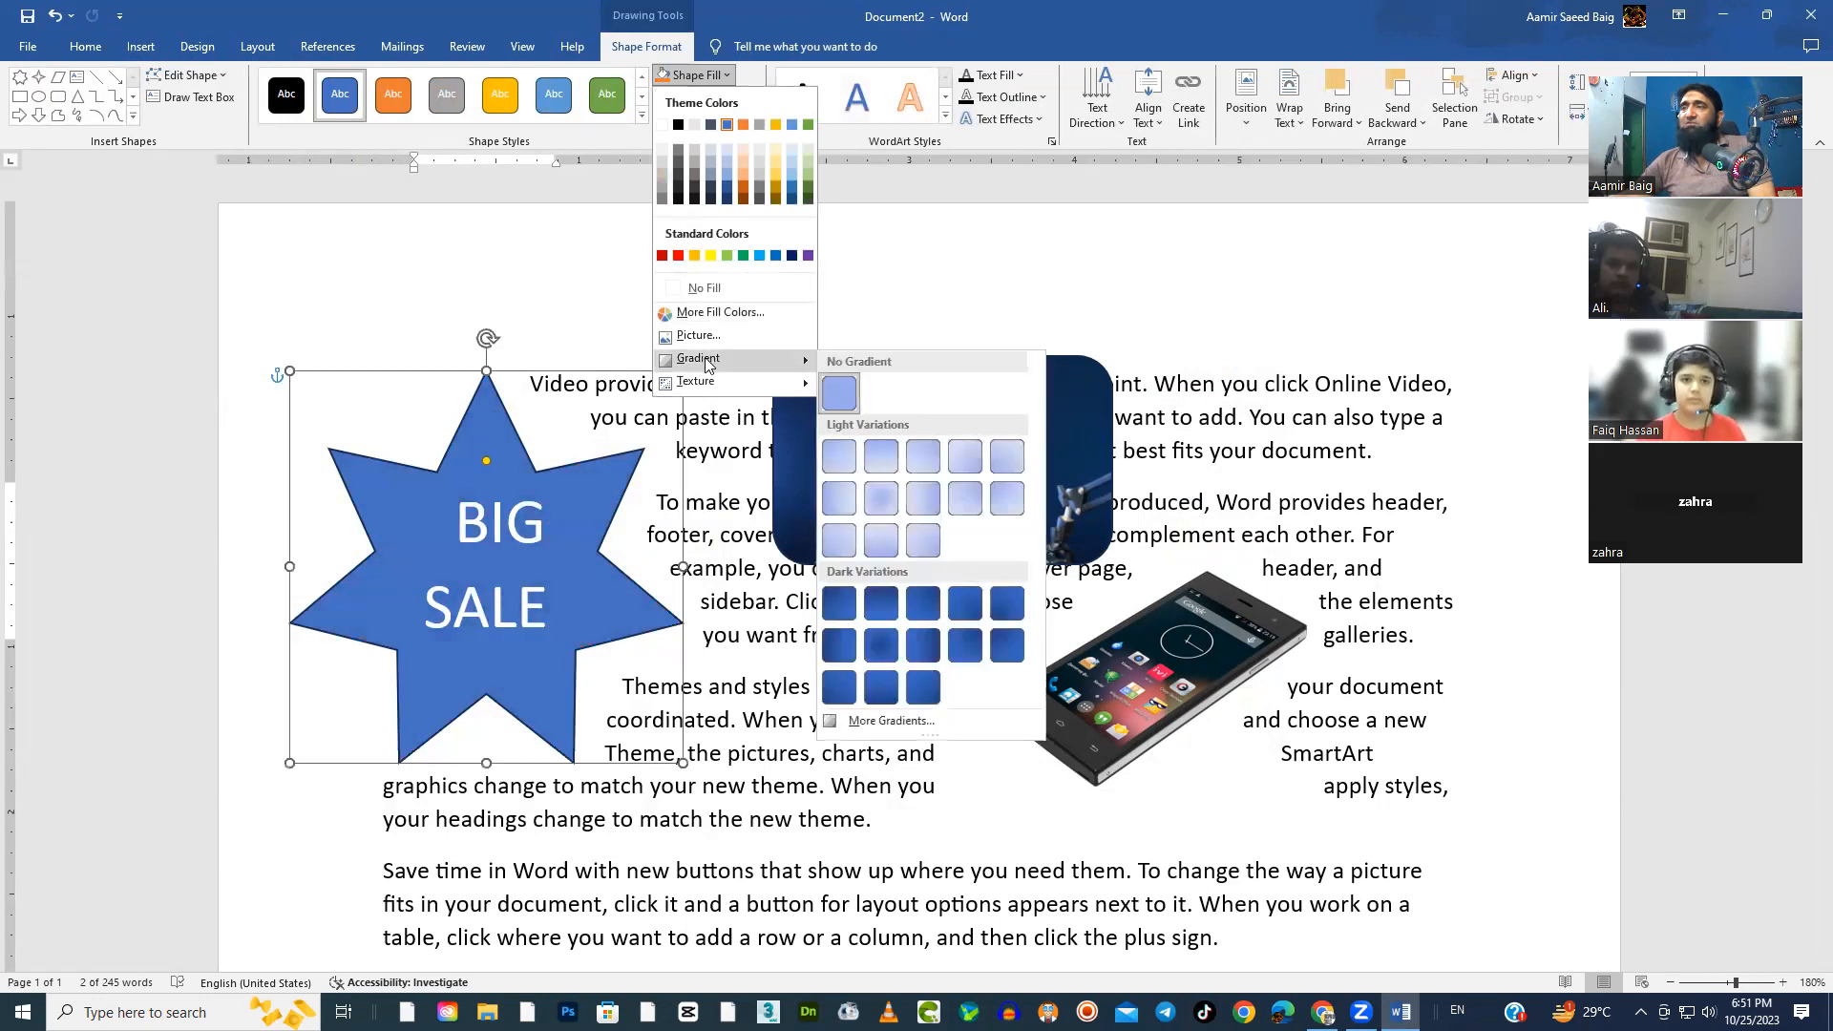
pyautogui.click(704, 336)
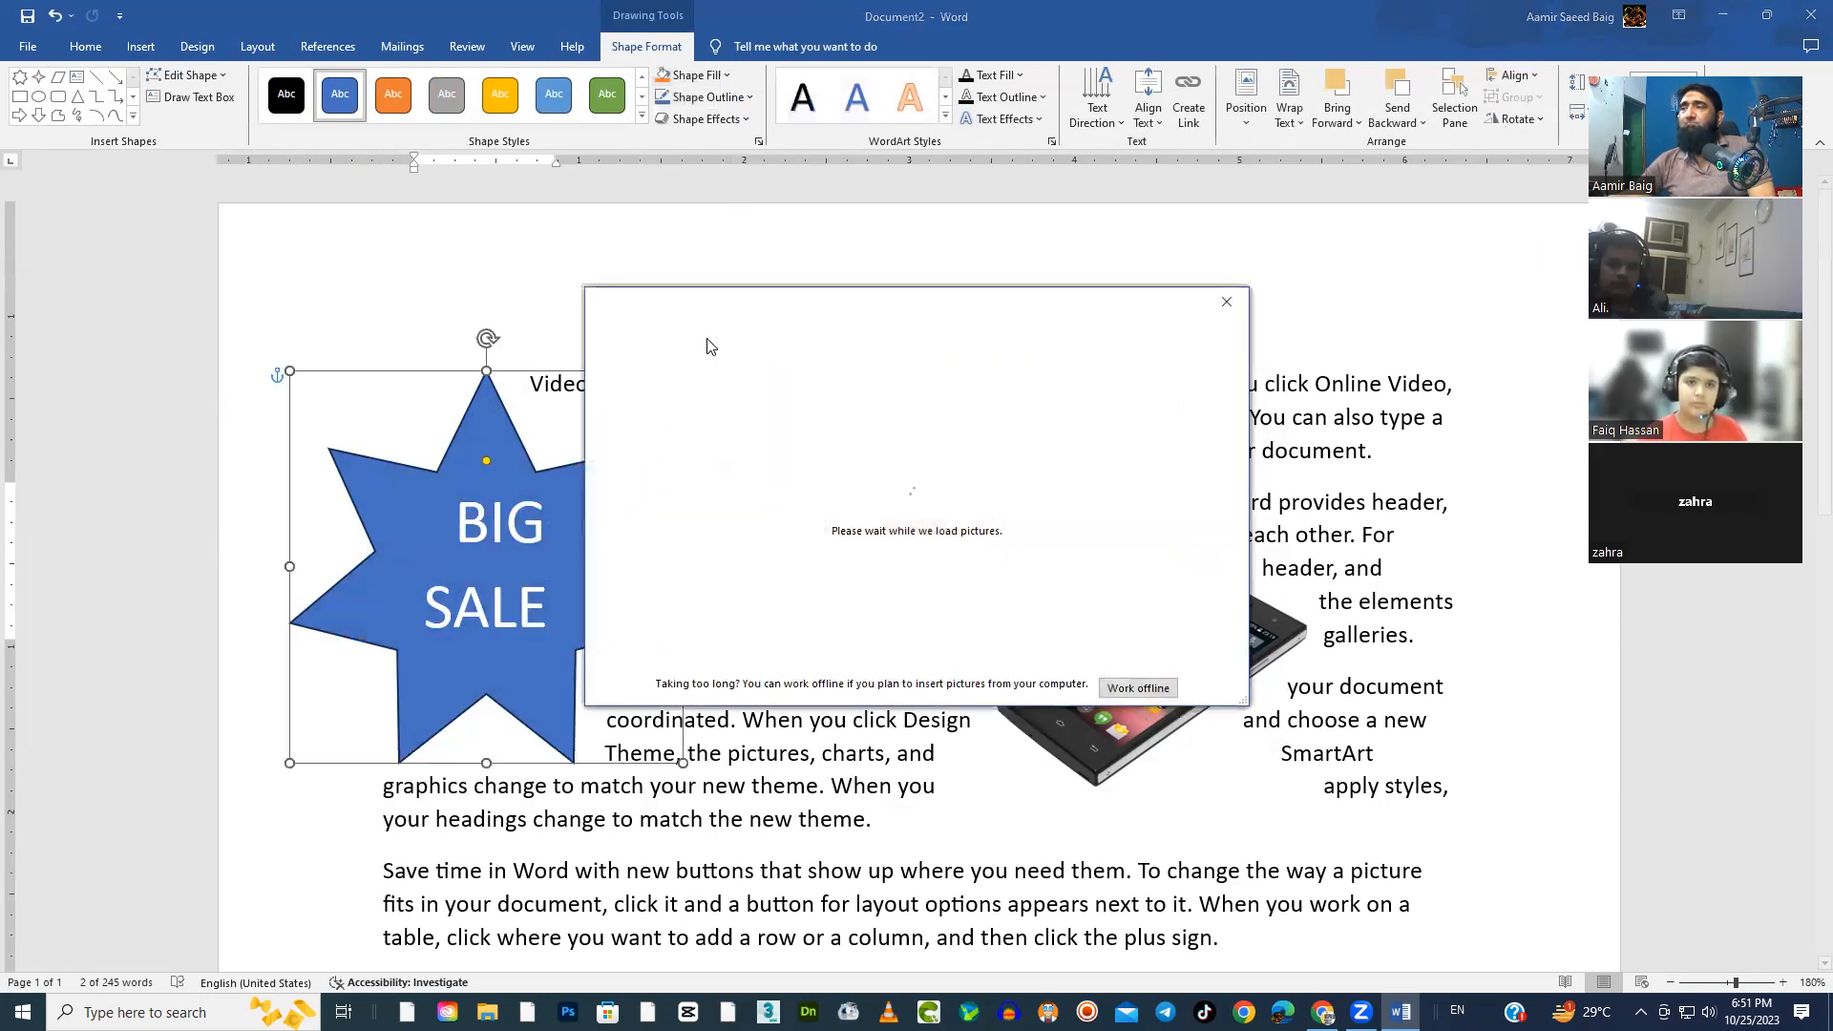
pyautogui.click(907, 399)
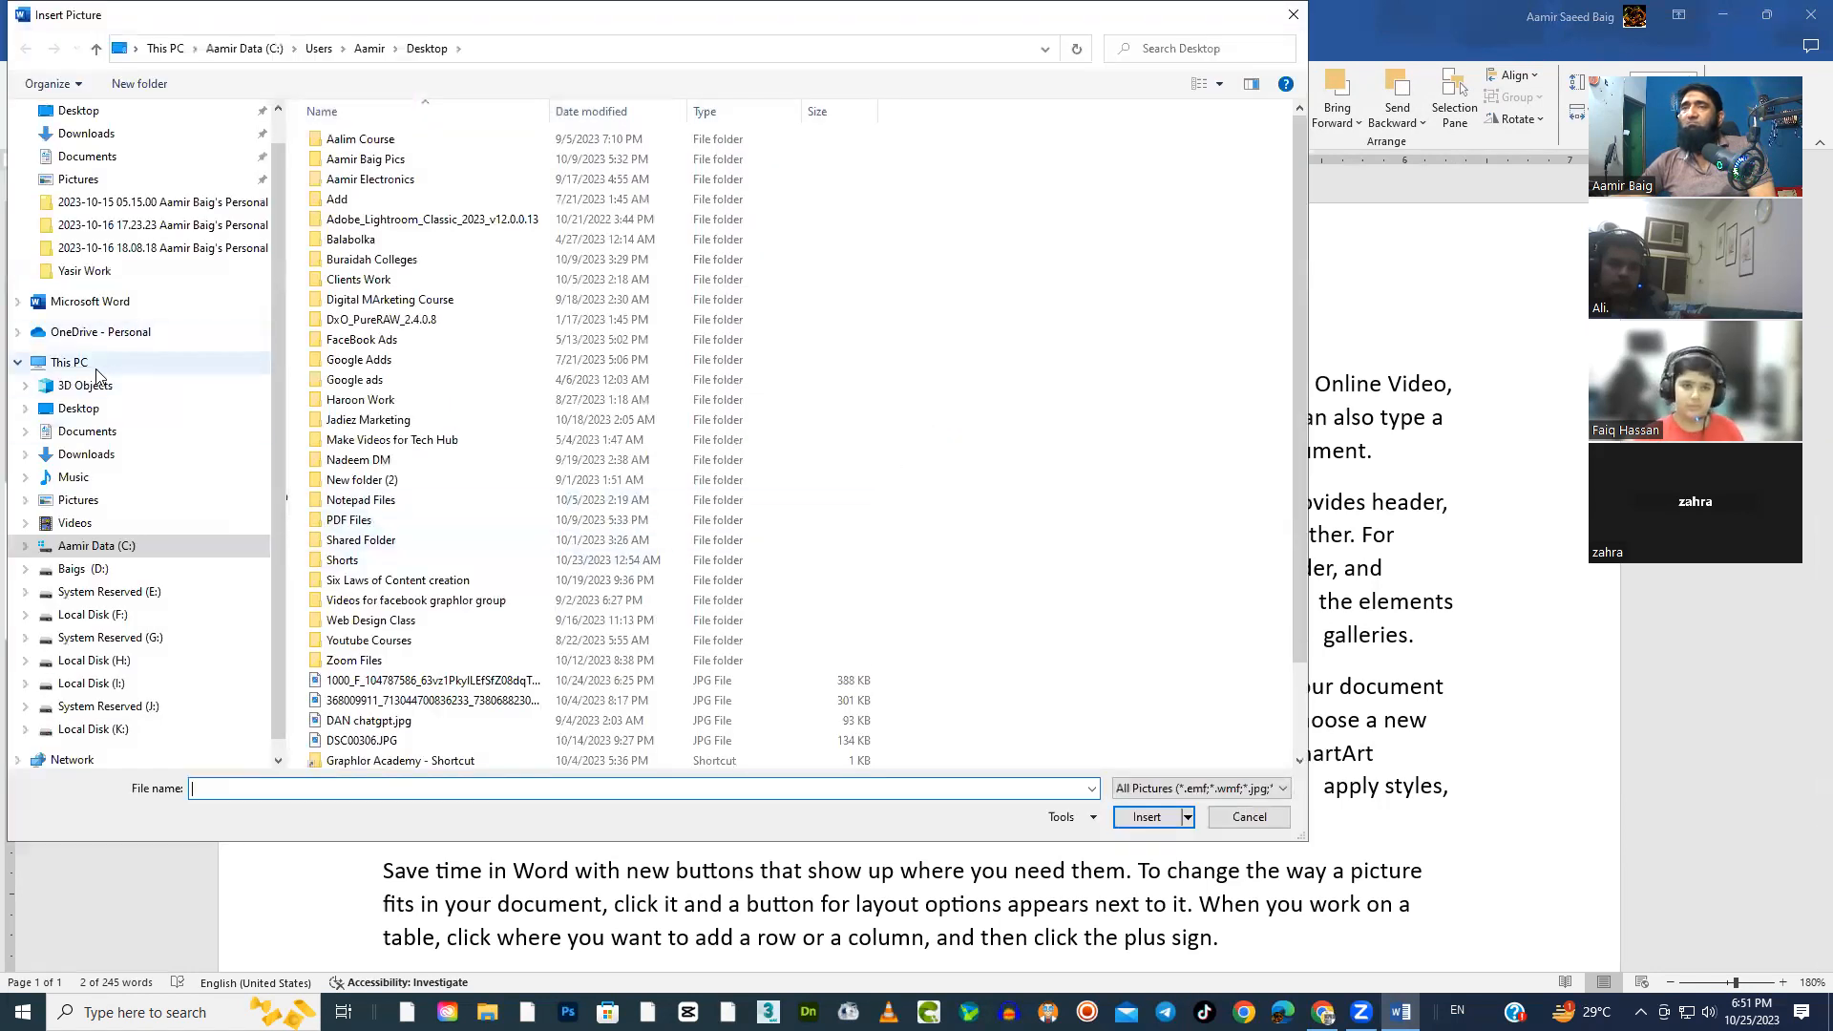
pyautogui.click(78, 409)
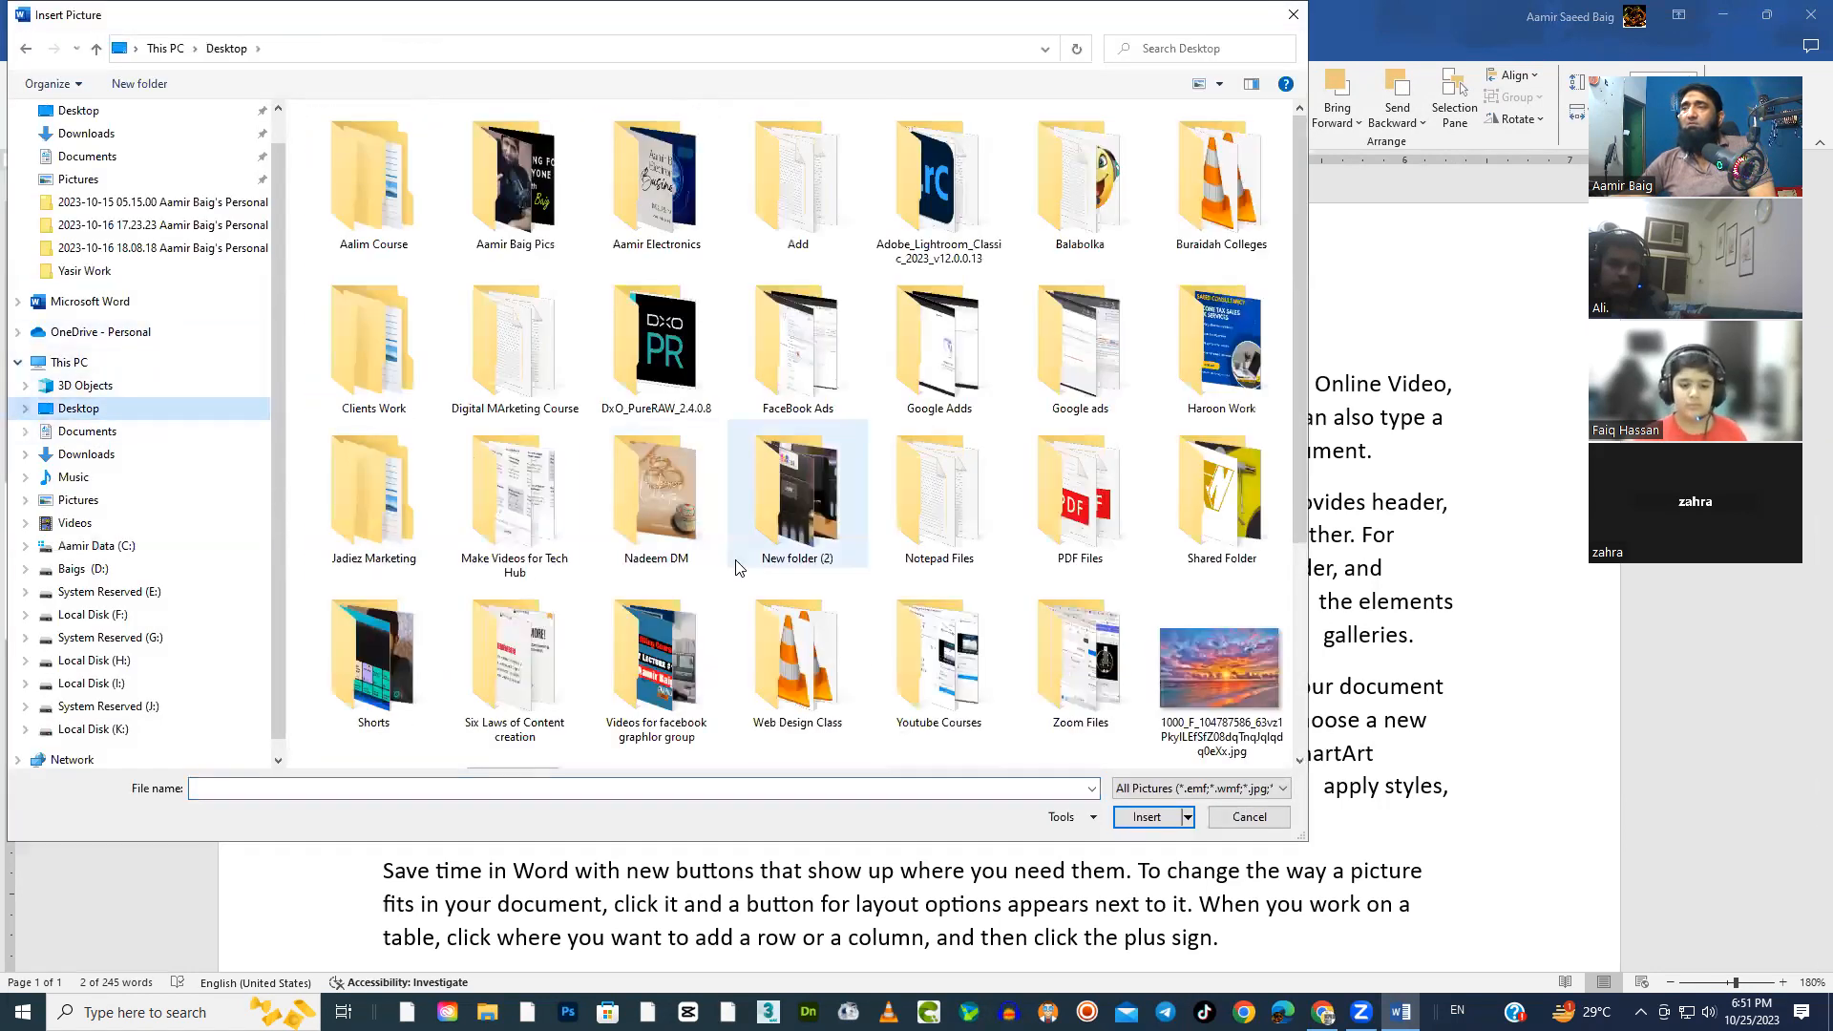
pyautogui.scroll(-3, 737, 567)
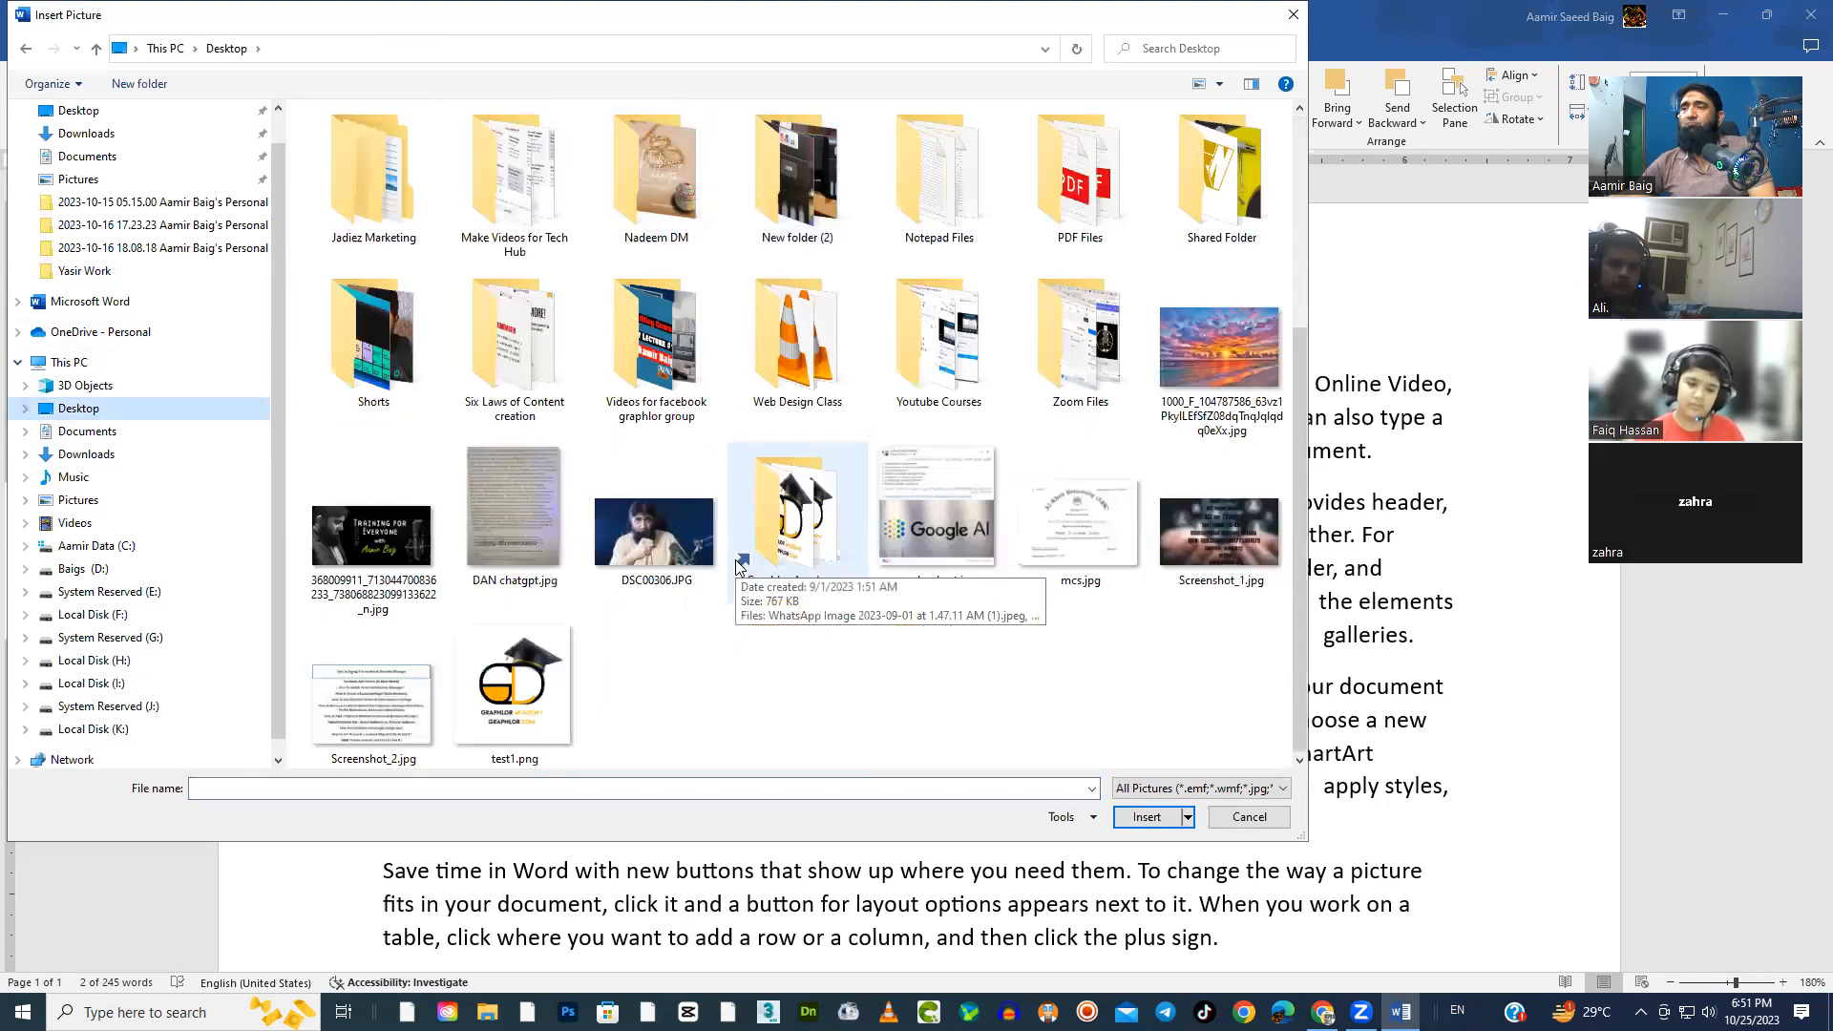
pyautogui.scroll(3, 764, 592)
pyautogui.scroll(-3, 876, 640)
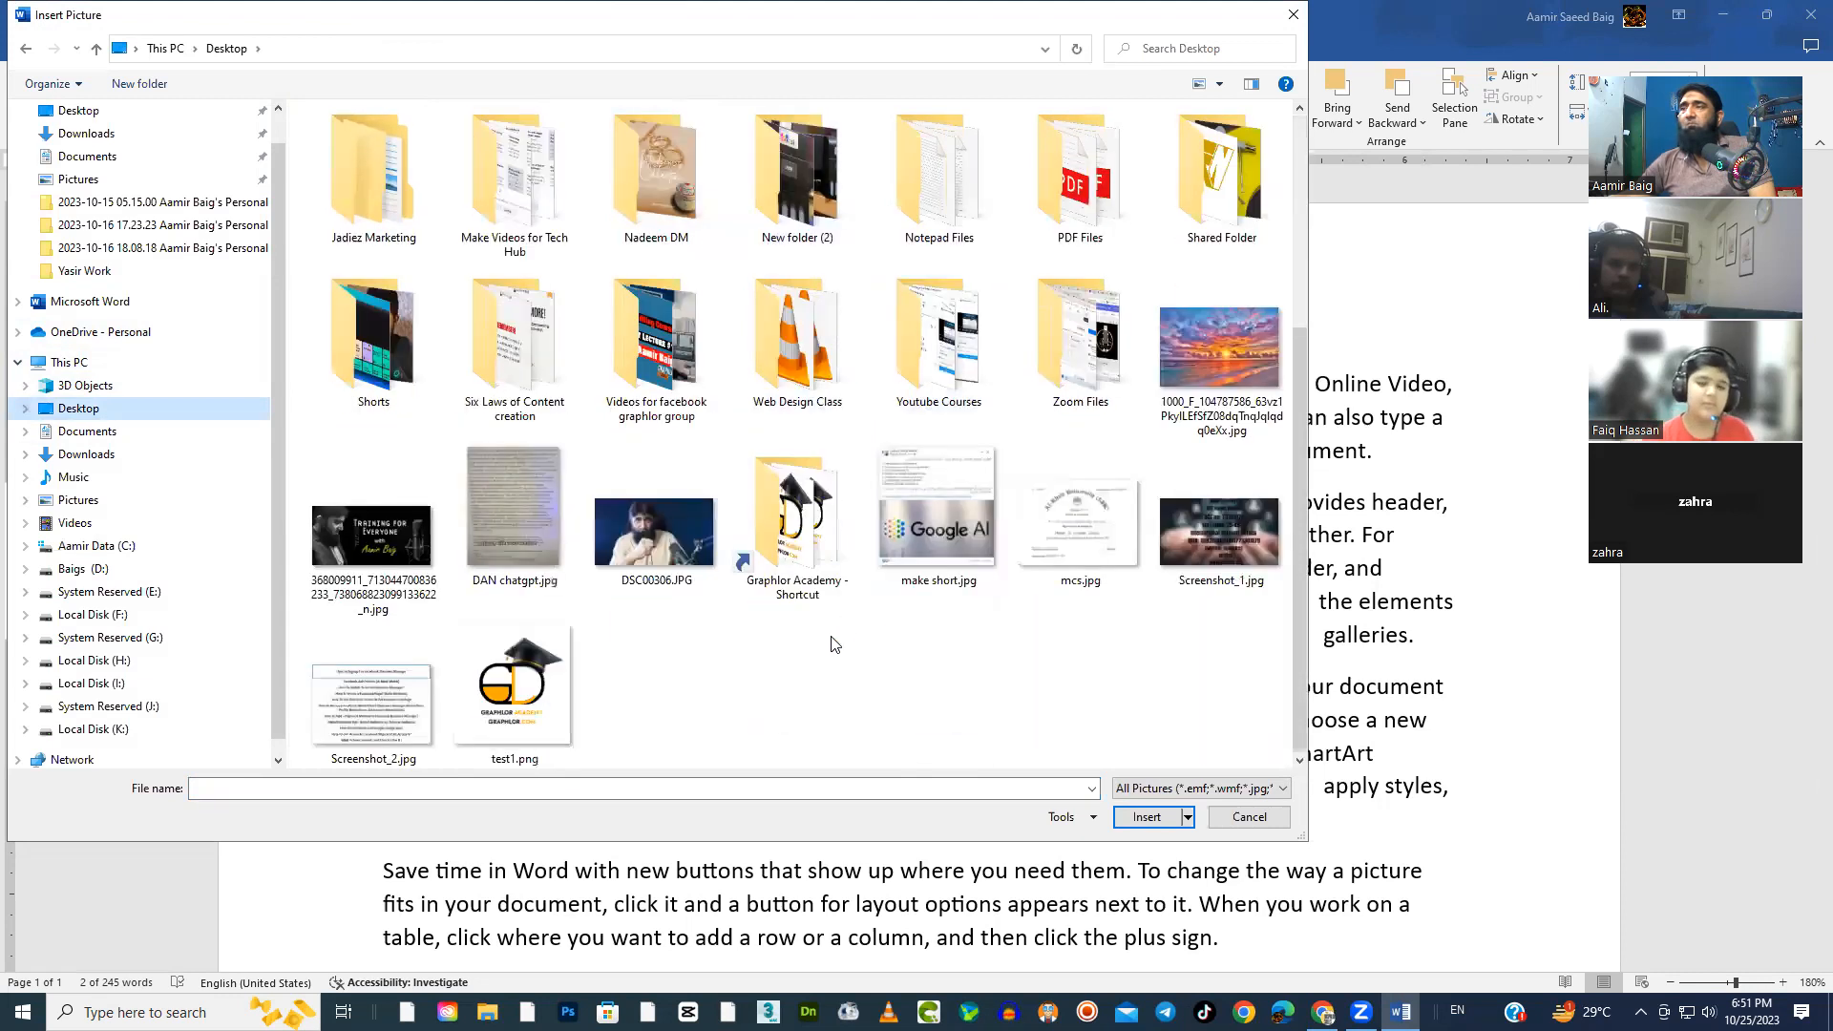
pyautogui.doubleClick(653, 529)
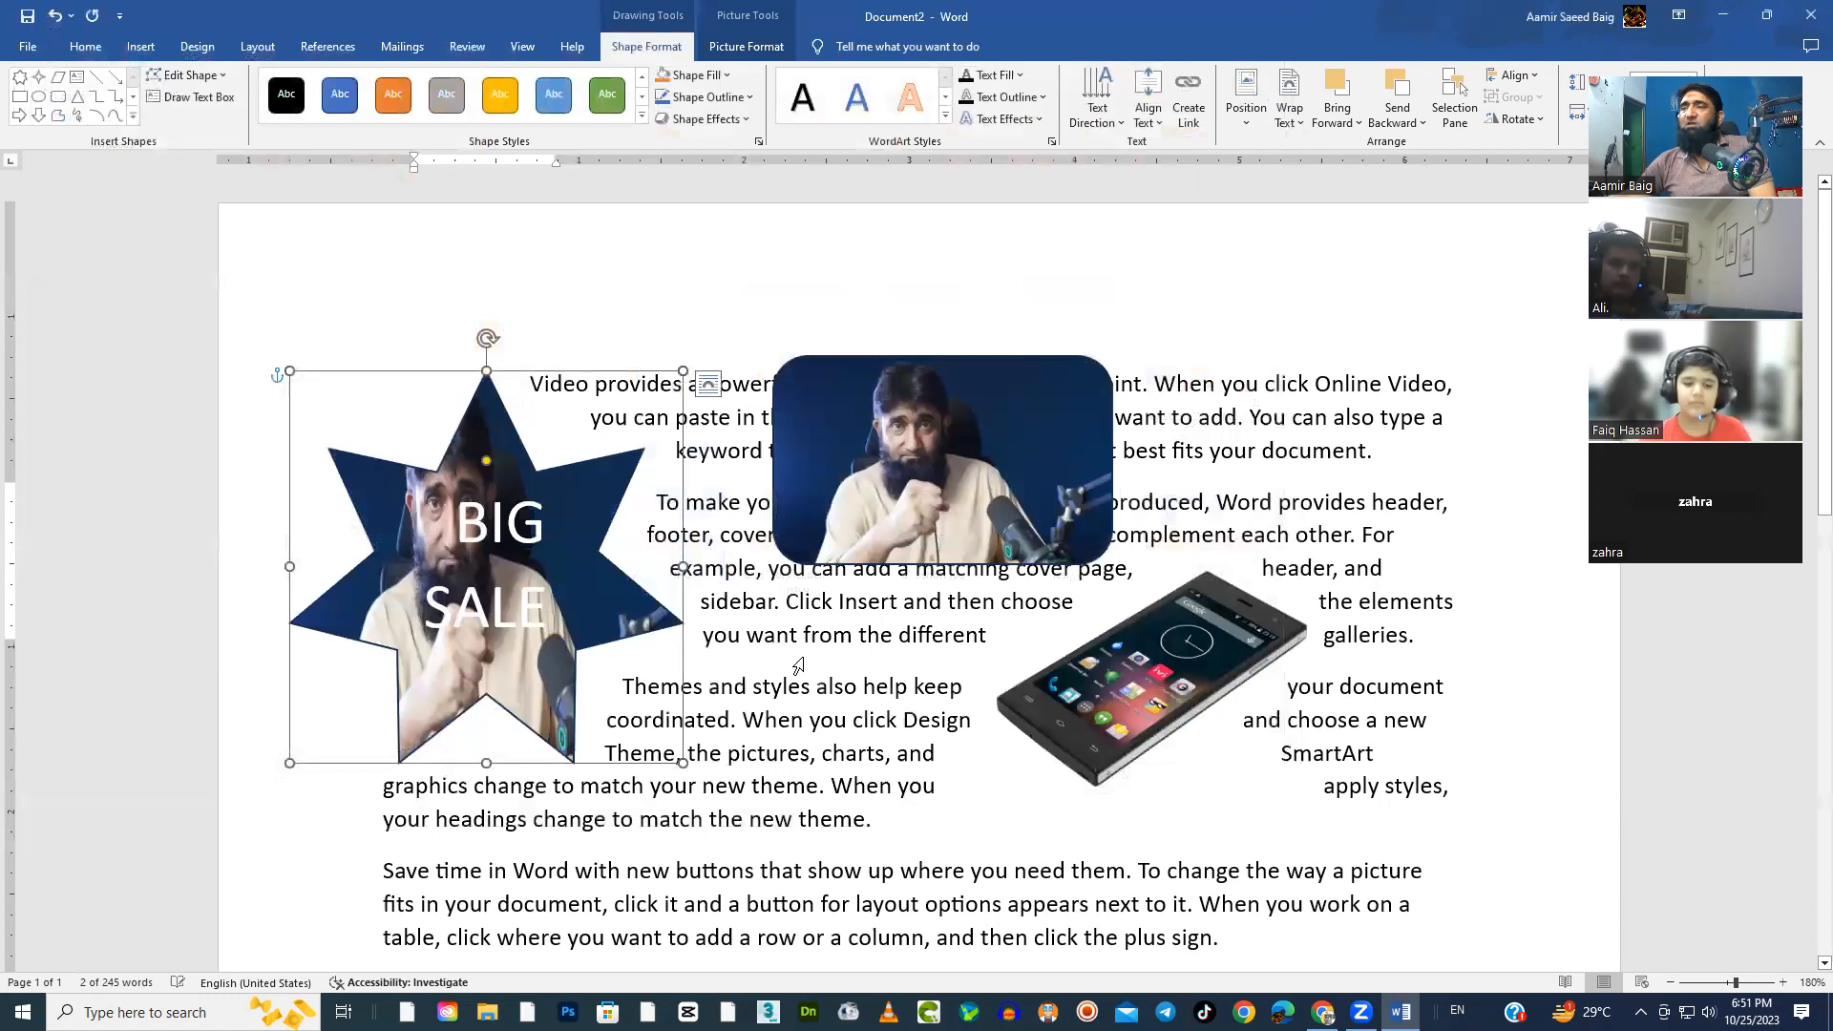
# Widen the picture-filled star and make room by moving the rounded rectangle right and the phone down and right
pyautogui.moveTo(682, 569); pyautogui.dragTo(802, 567)
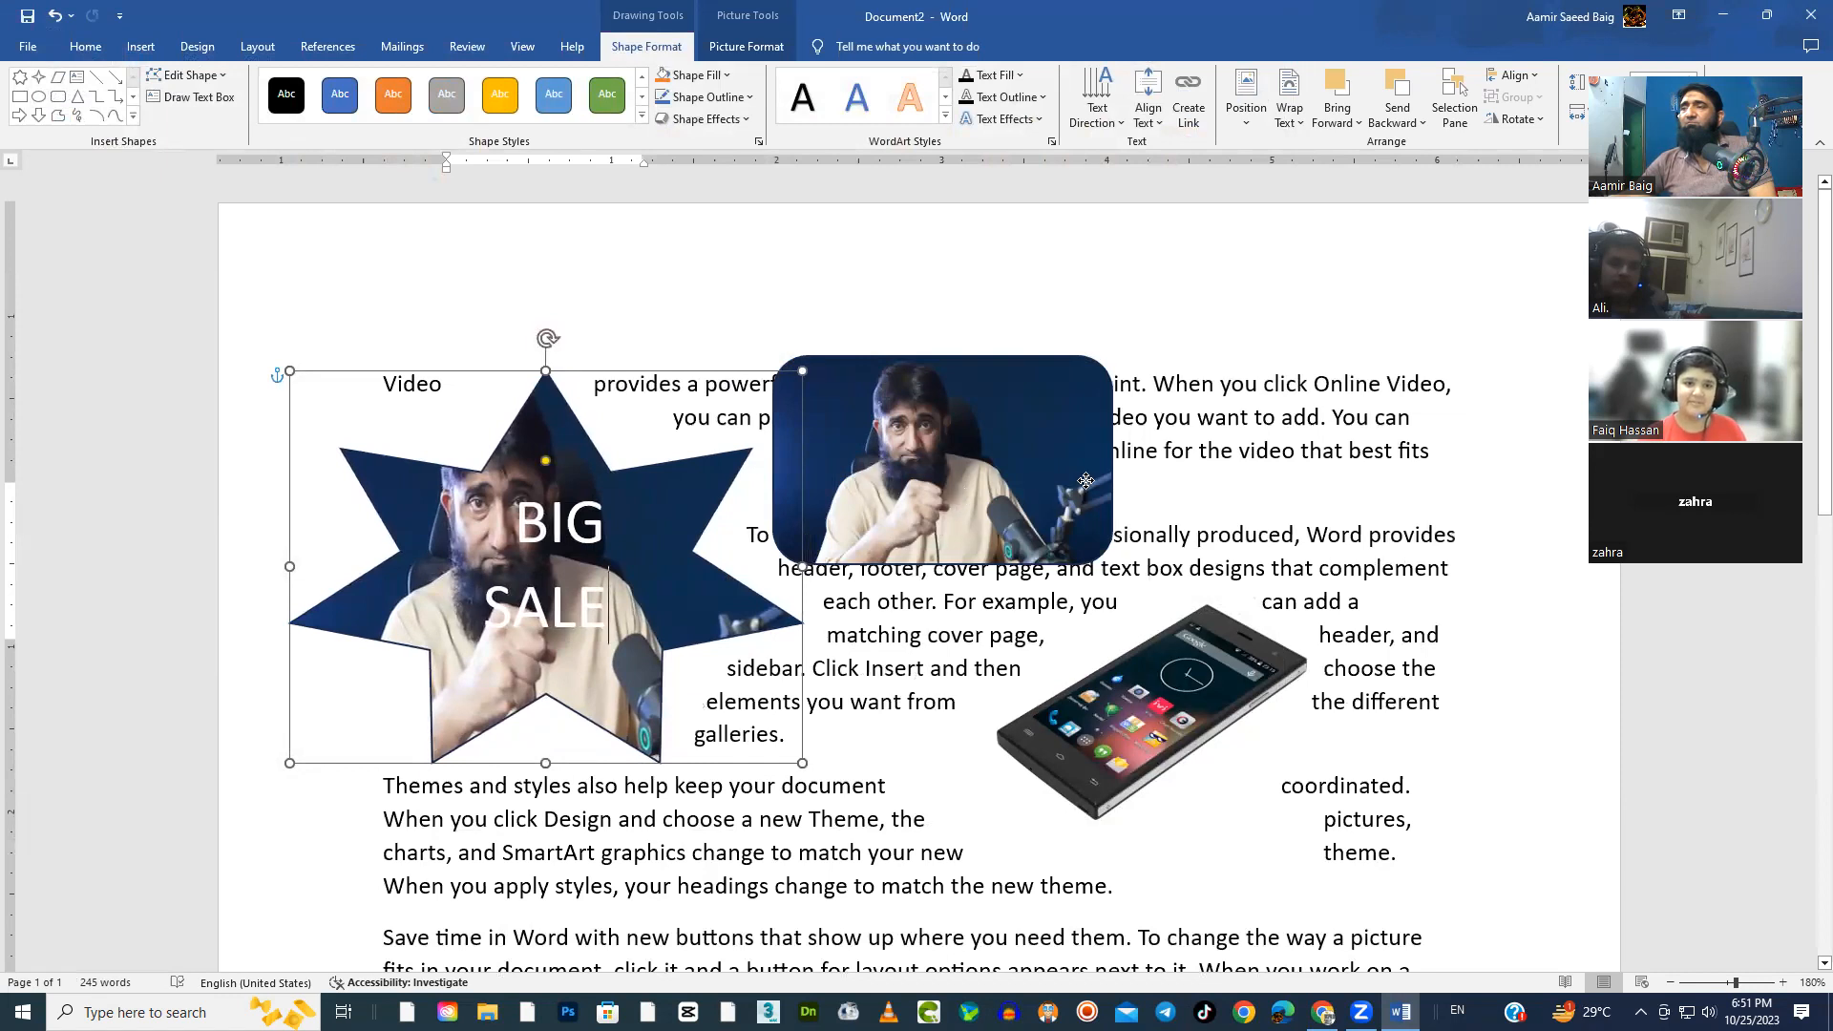
pyautogui.moveTo(954, 553); pyautogui.dragTo(1142, 528)
pyautogui.moveTo(1142, 723); pyautogui.dragTo(1215, 772)
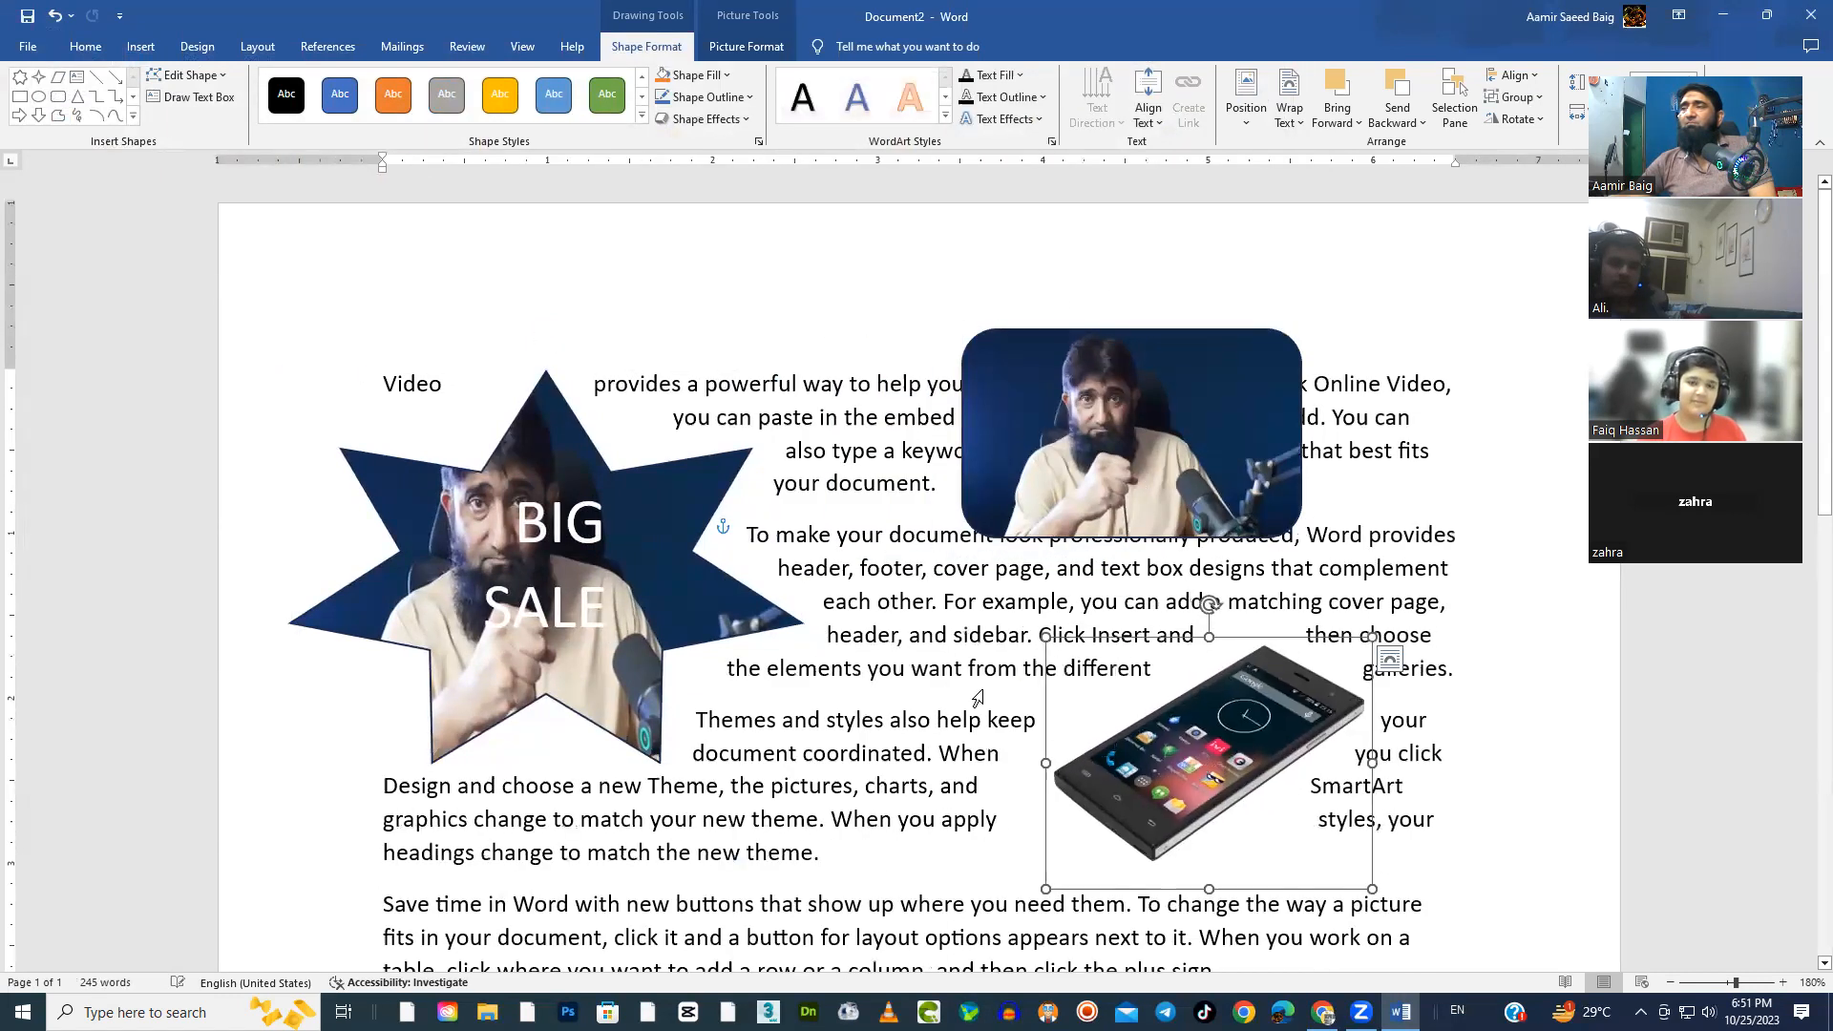
pyautogui.click(1066, 433)
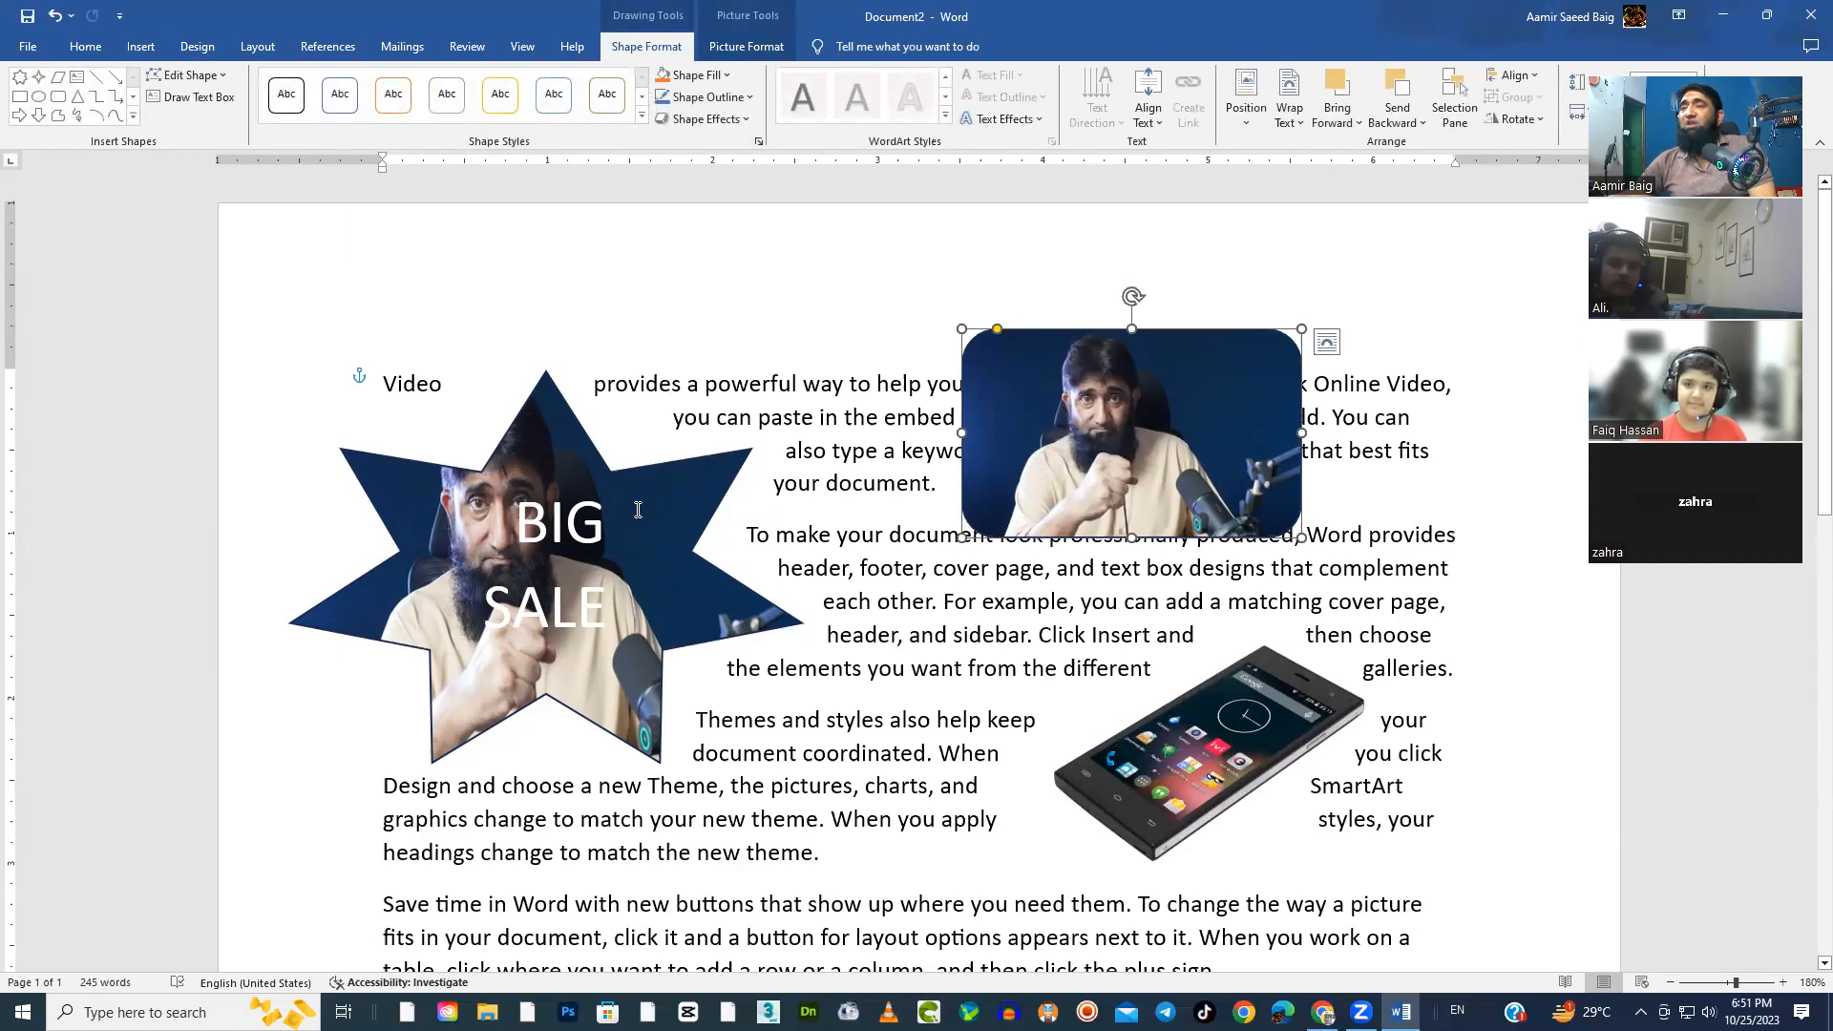
# Make the star's points slimmer and rotate the star upside down and back upright
pyautogui.click(567, 489)
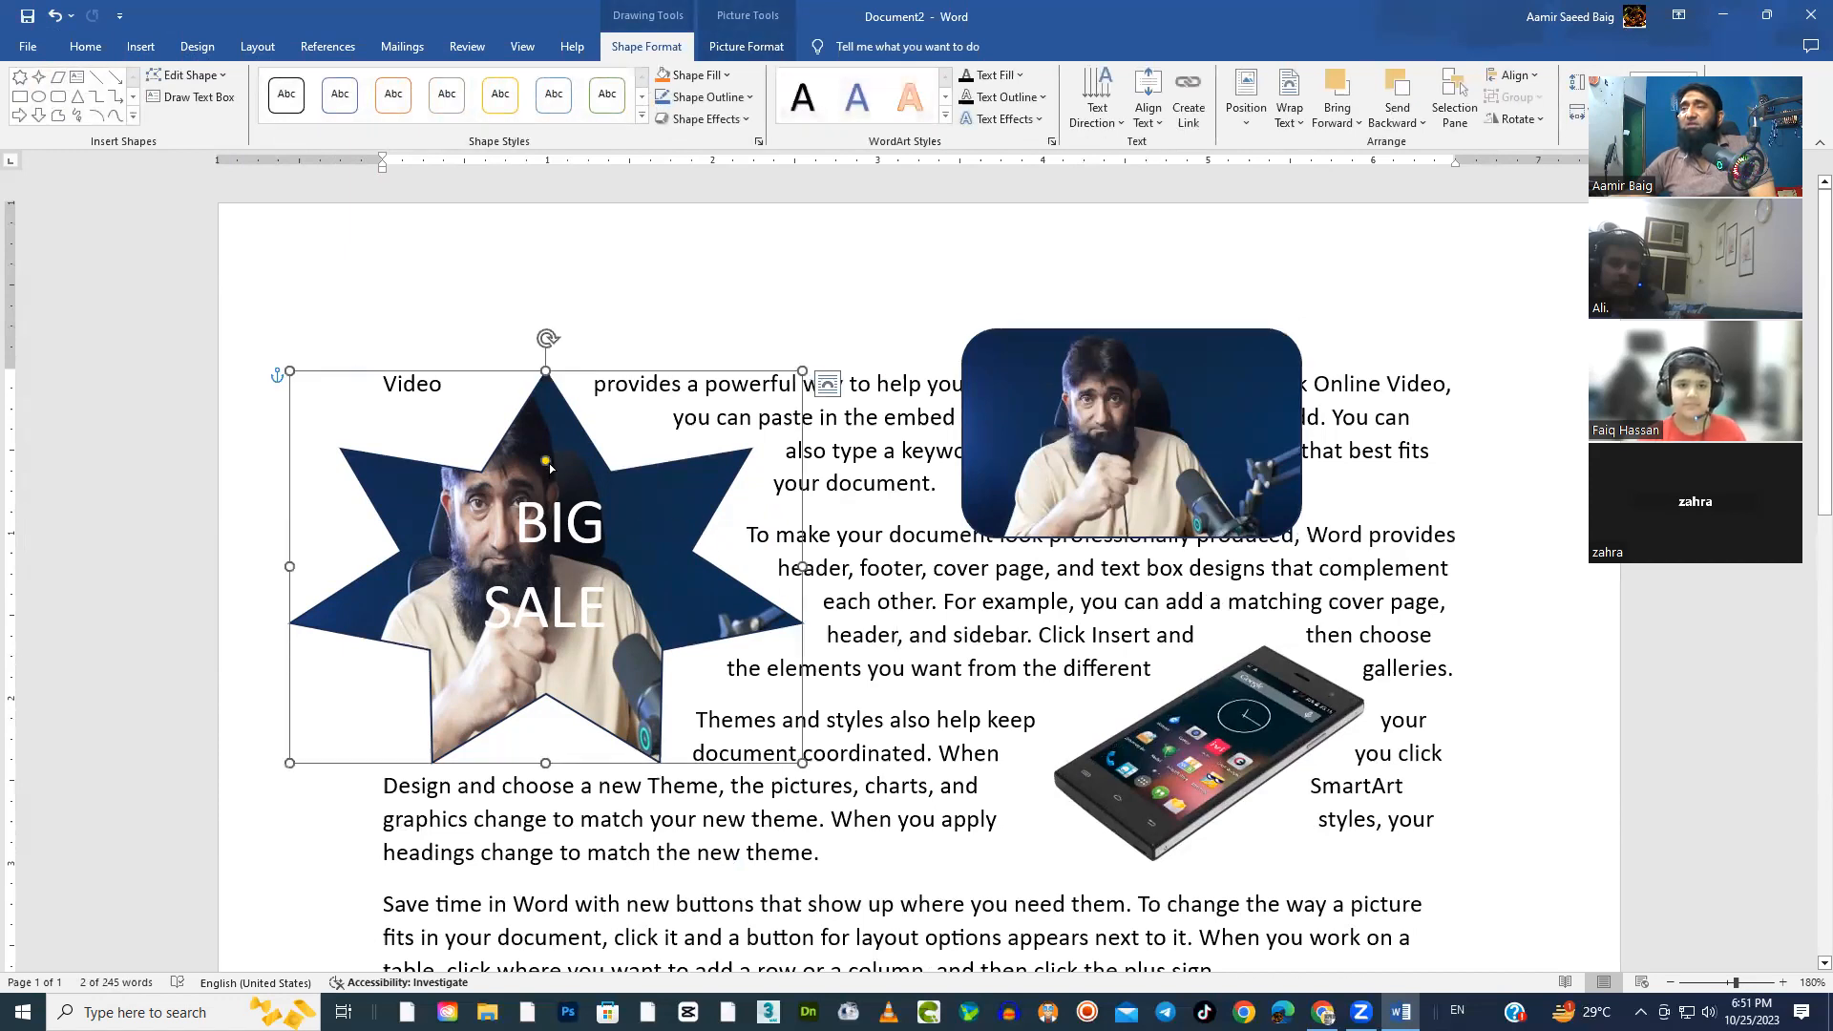
pyautogui.moveTo(545, 462); pyautogui.dragTo(545, 521)
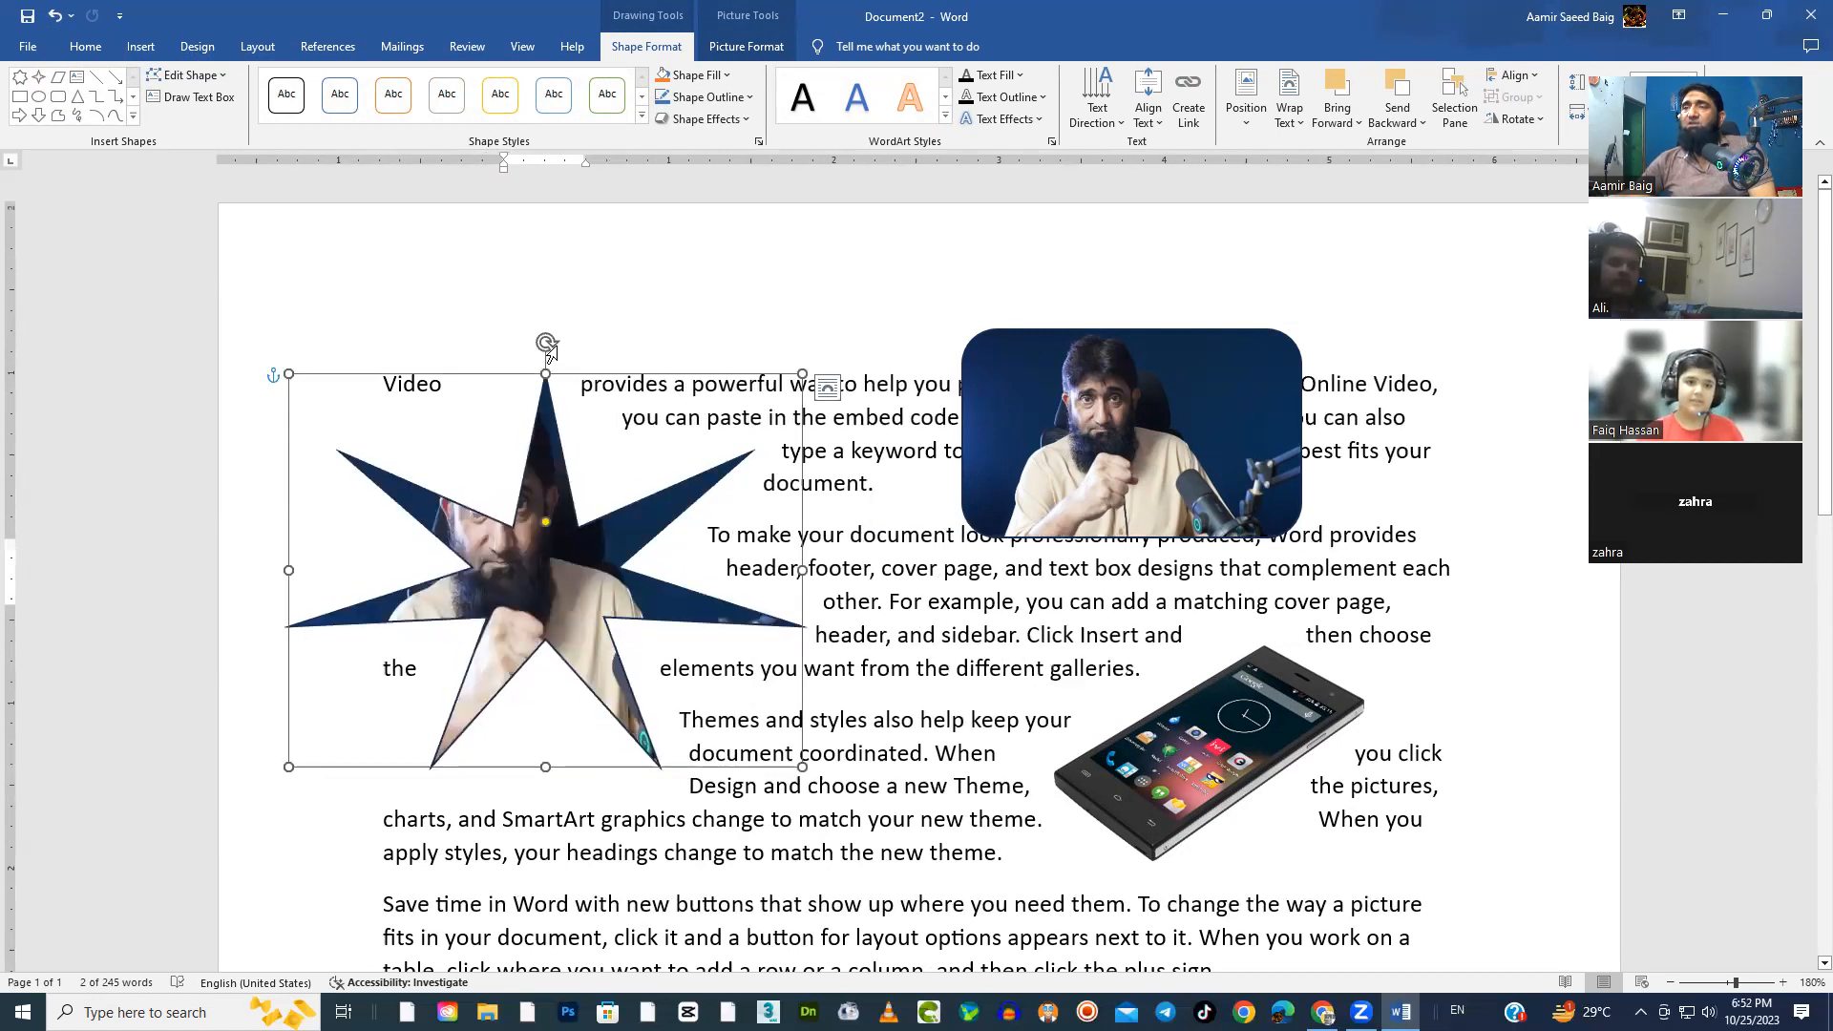
pyautogui.moveTo(546, 343); pyautogui.dragTo(546, 799)
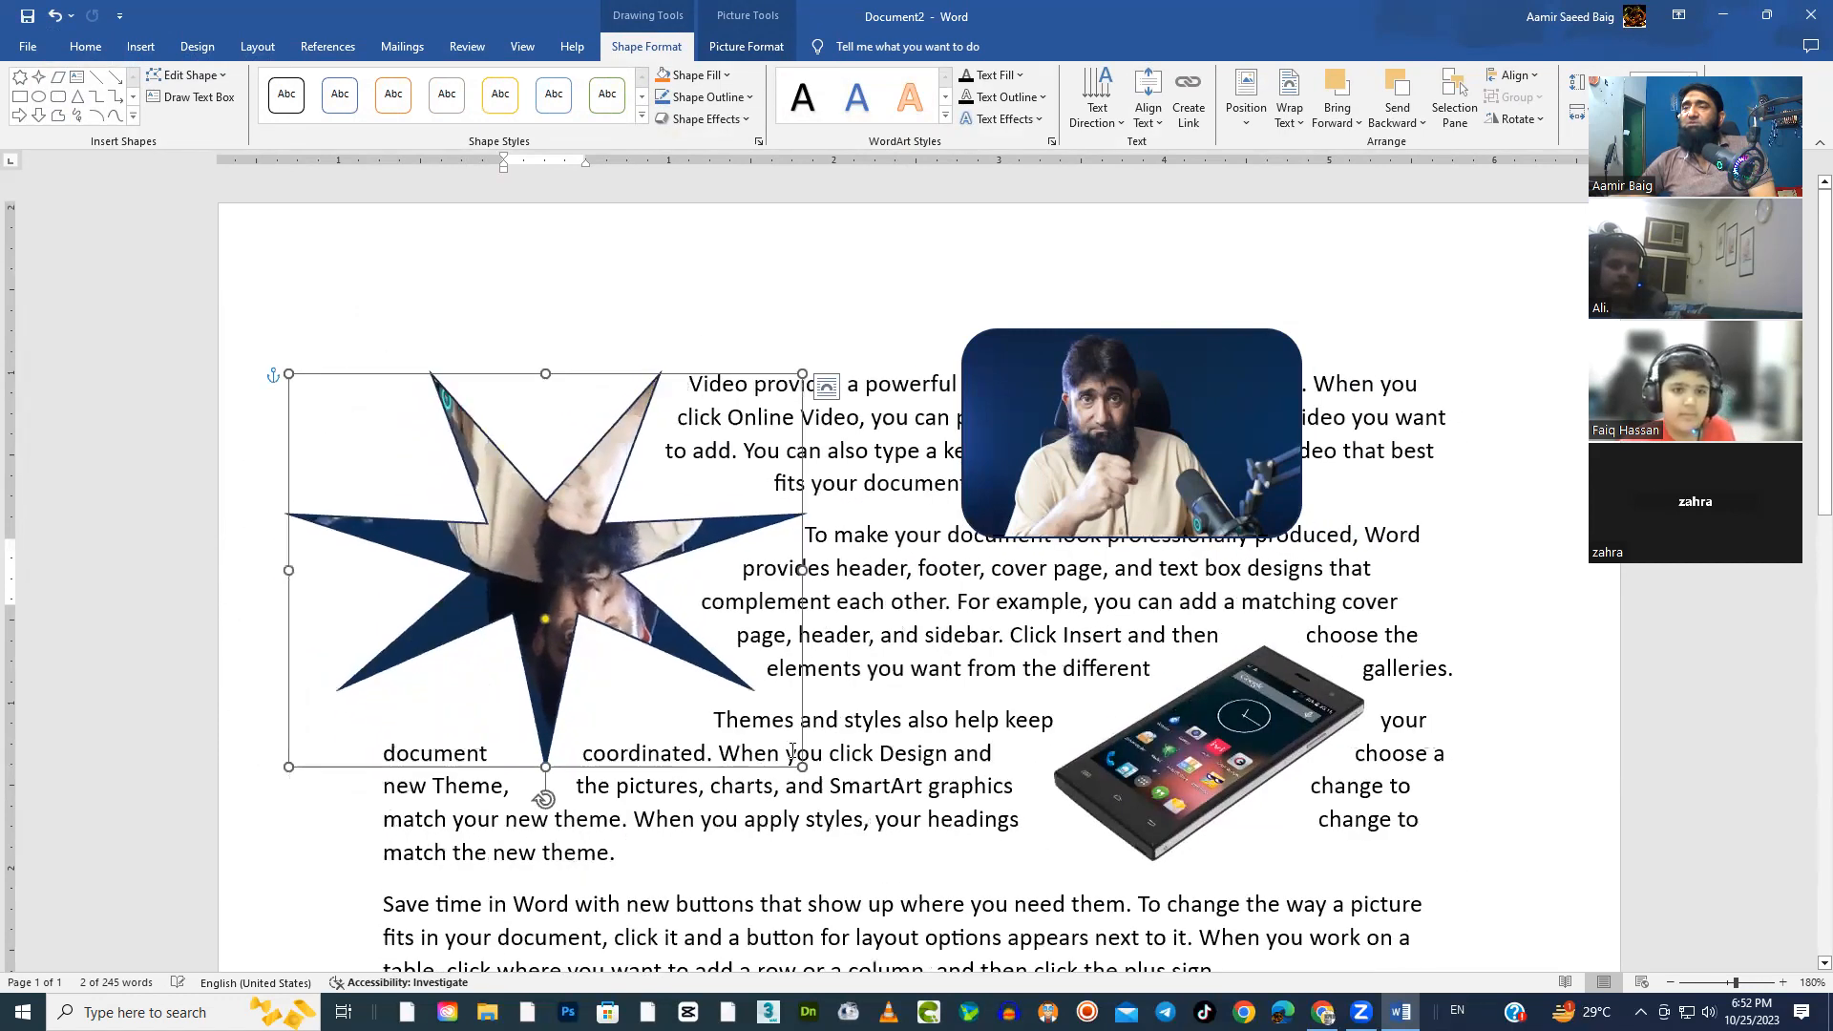
pyautogui.moveTo(545, 622); pyautogui.dragTo(533, 660)
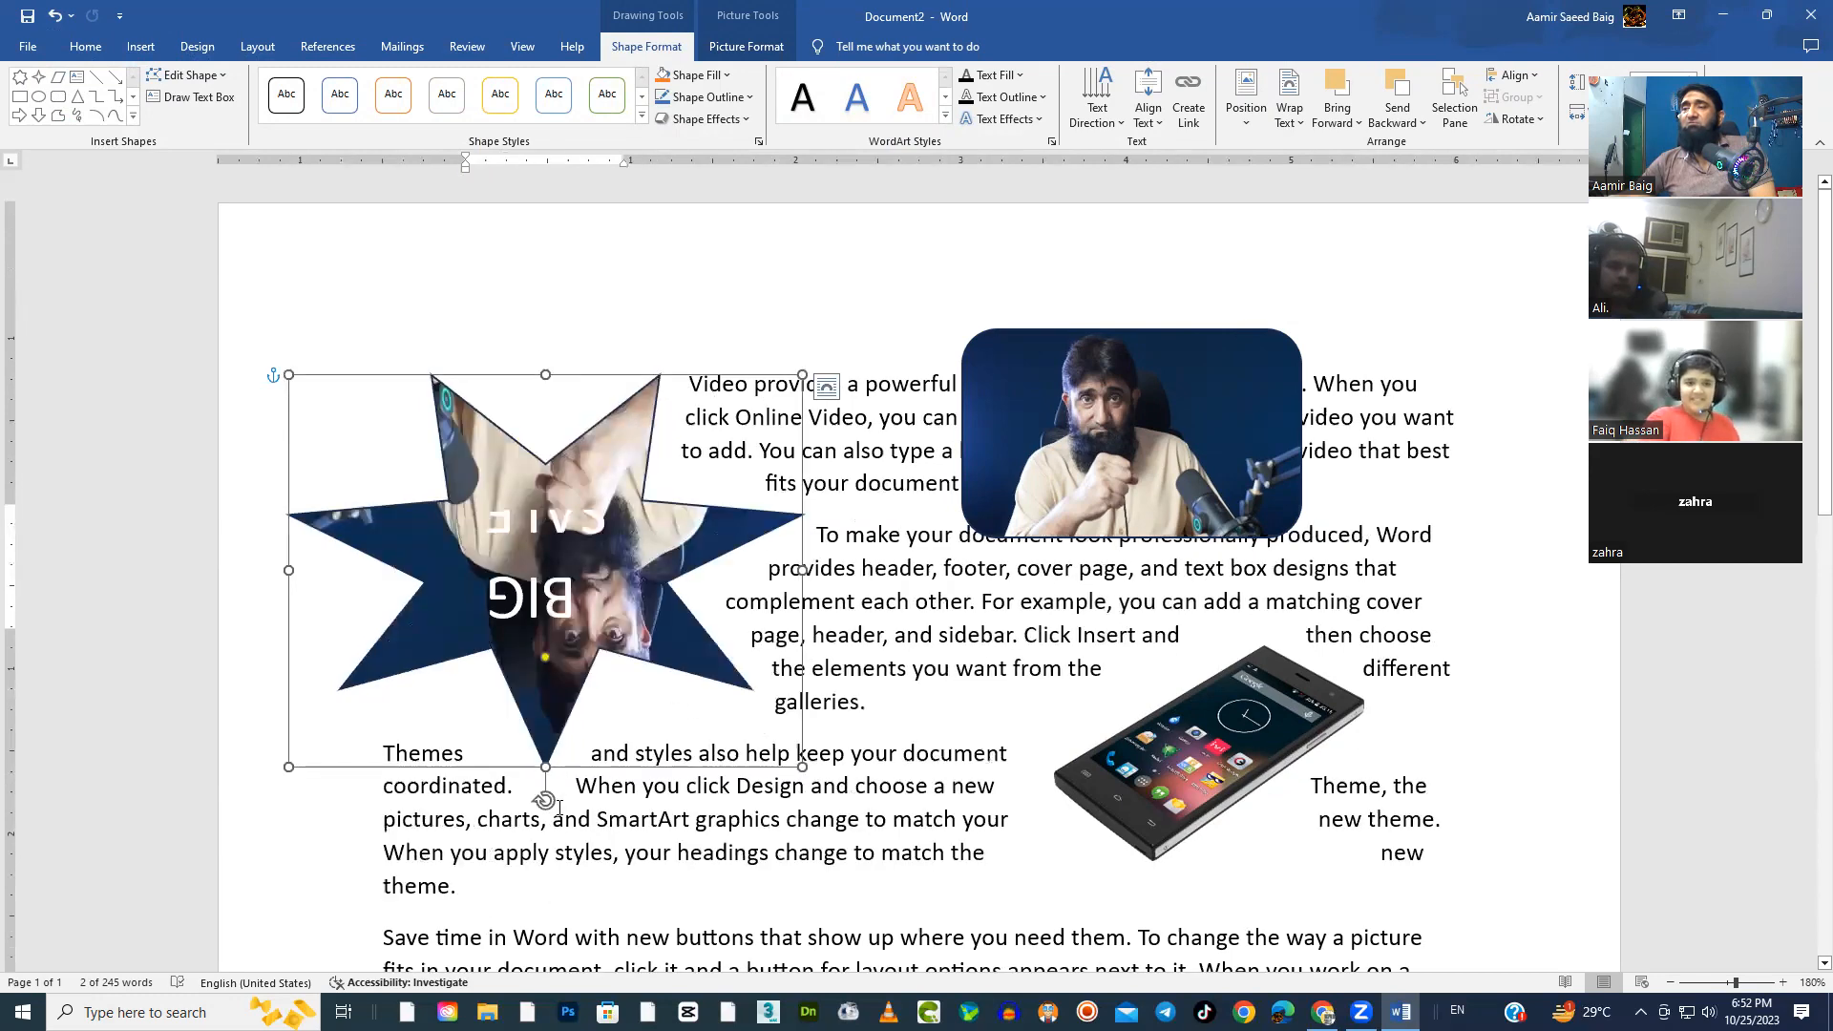
pyautogui.moveTo(545, 800); pyautogui.dragTo(558, 472)
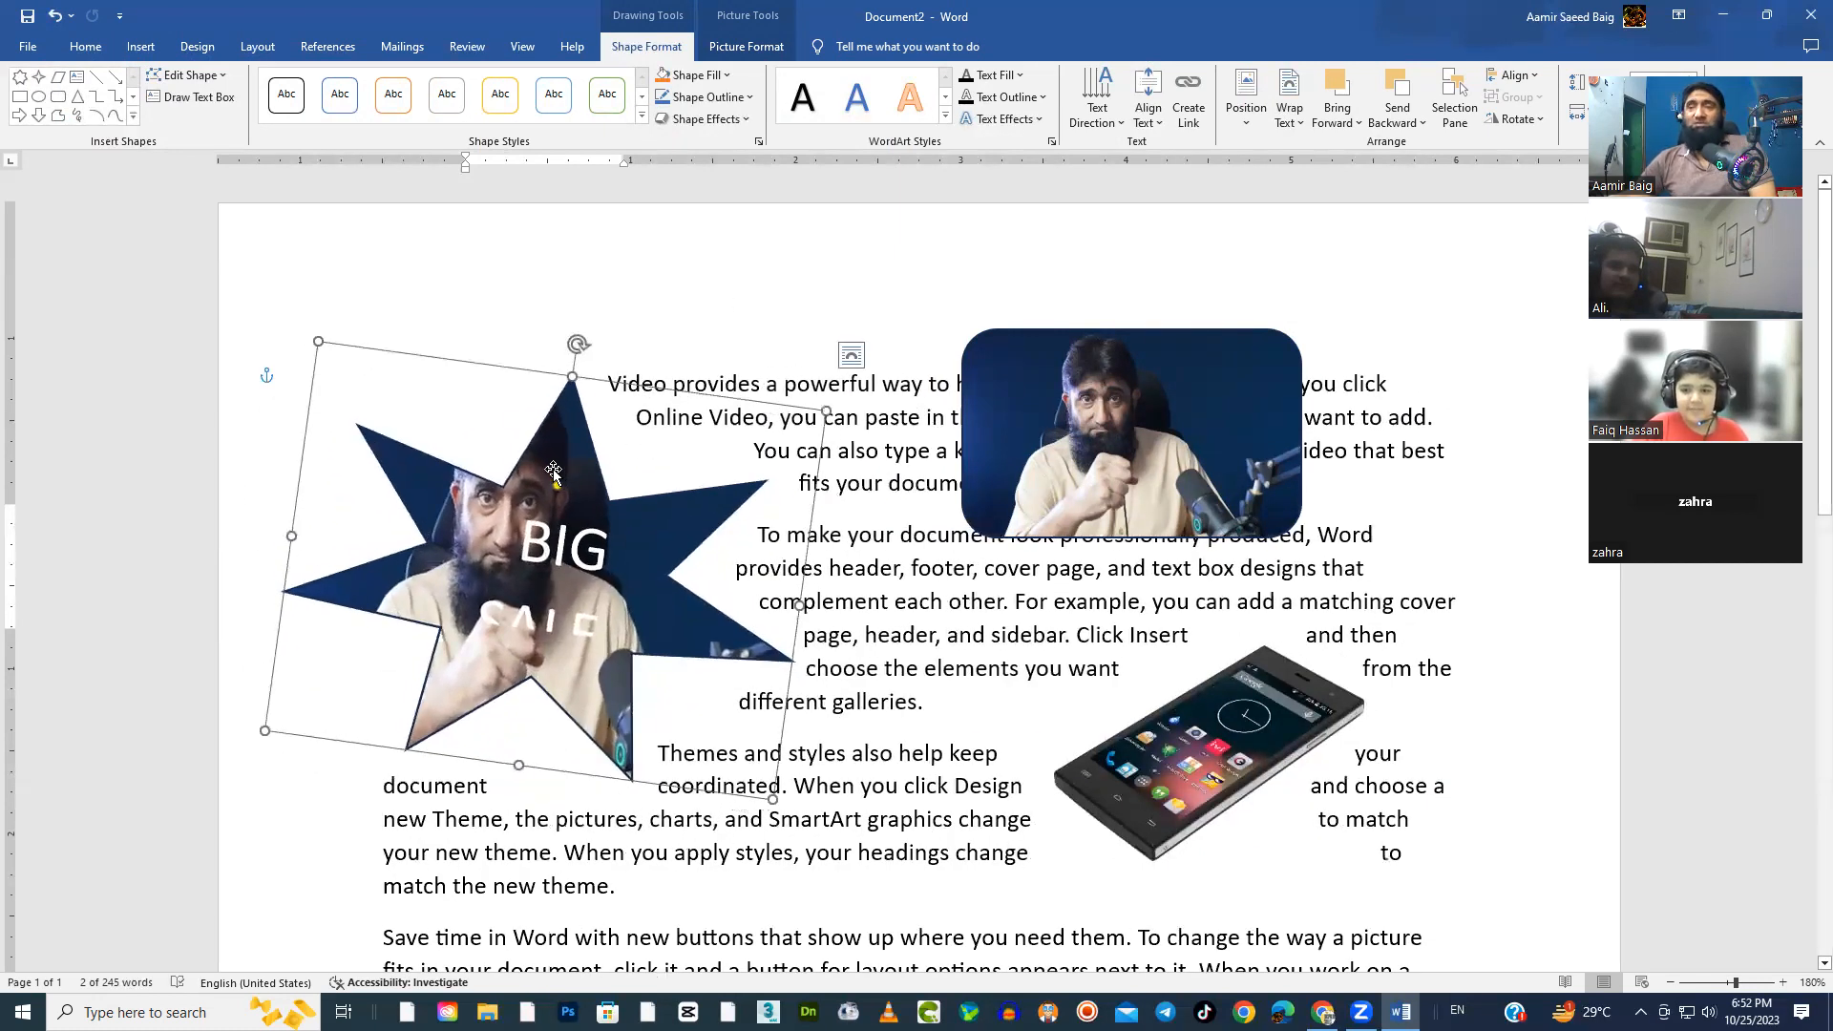
pyautogui.moveTo(578, 348); pyautogui.dragTo(565, 363)
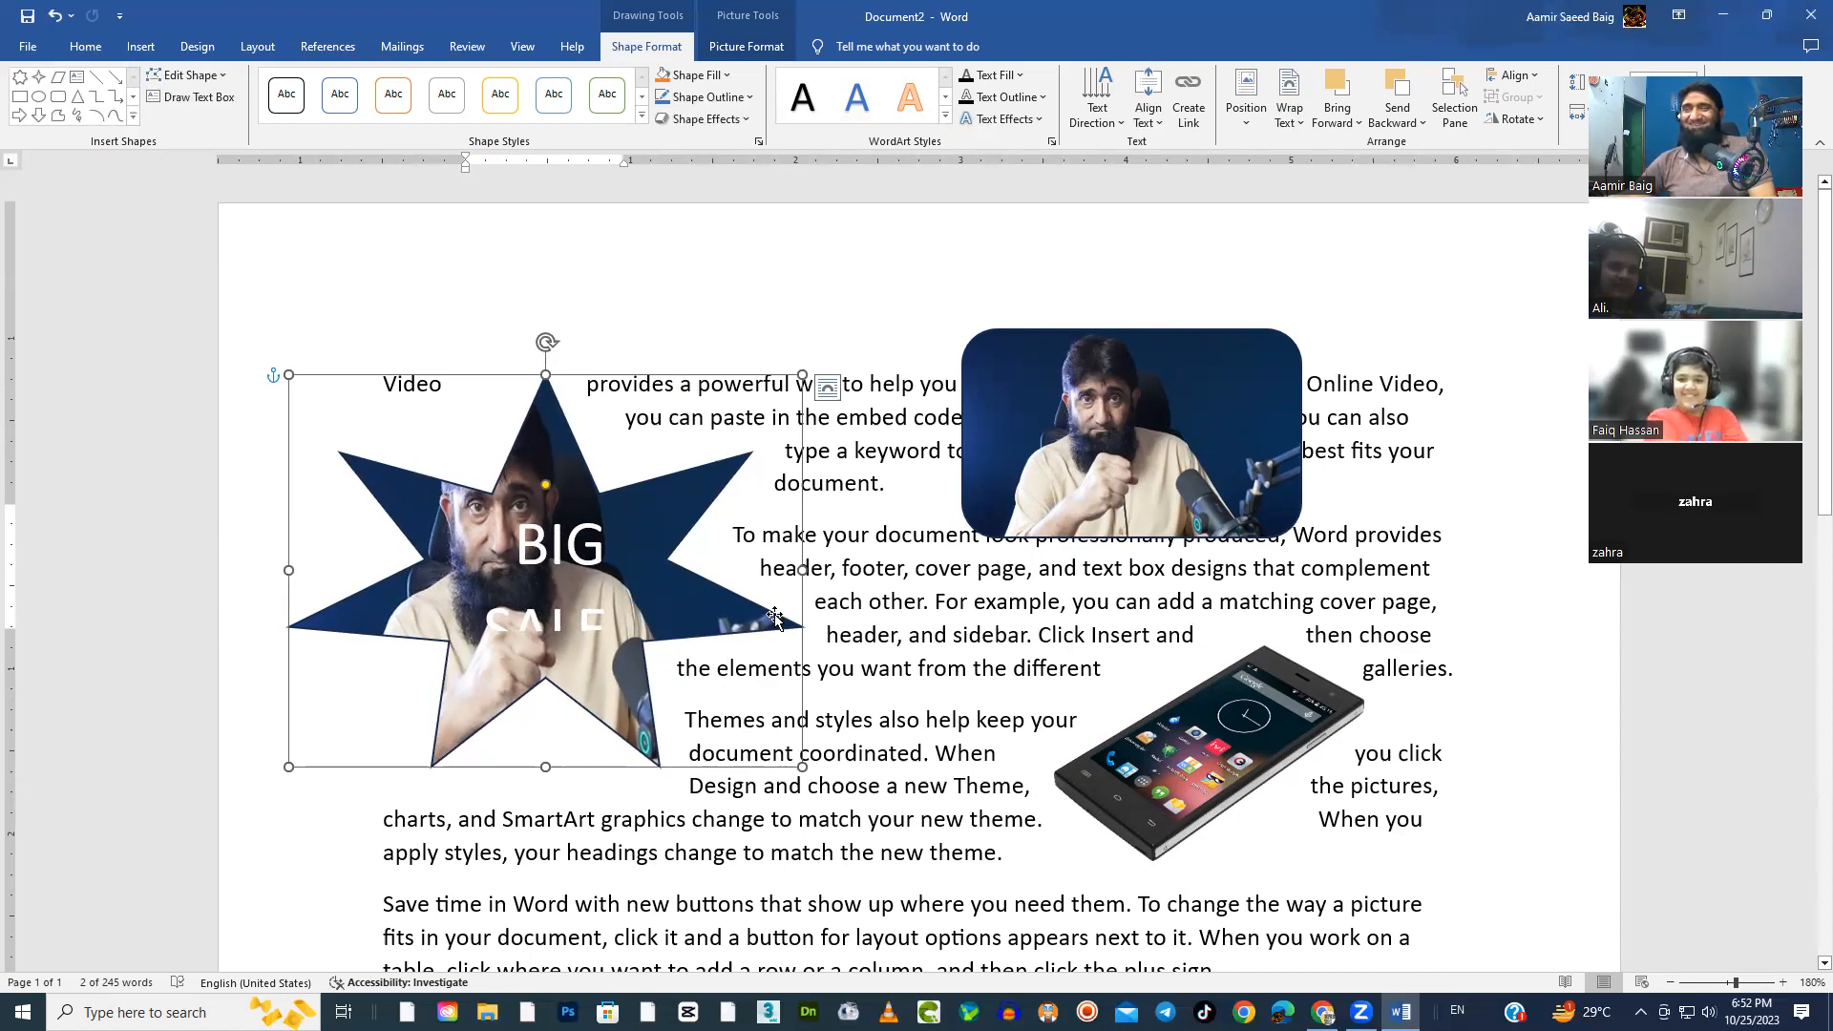
# Shrink the star, and move the rounded rectangle left and the phone picture down and left
pyautogui.moveTo(803, 767); pyautogui.dragTo(650, 661)
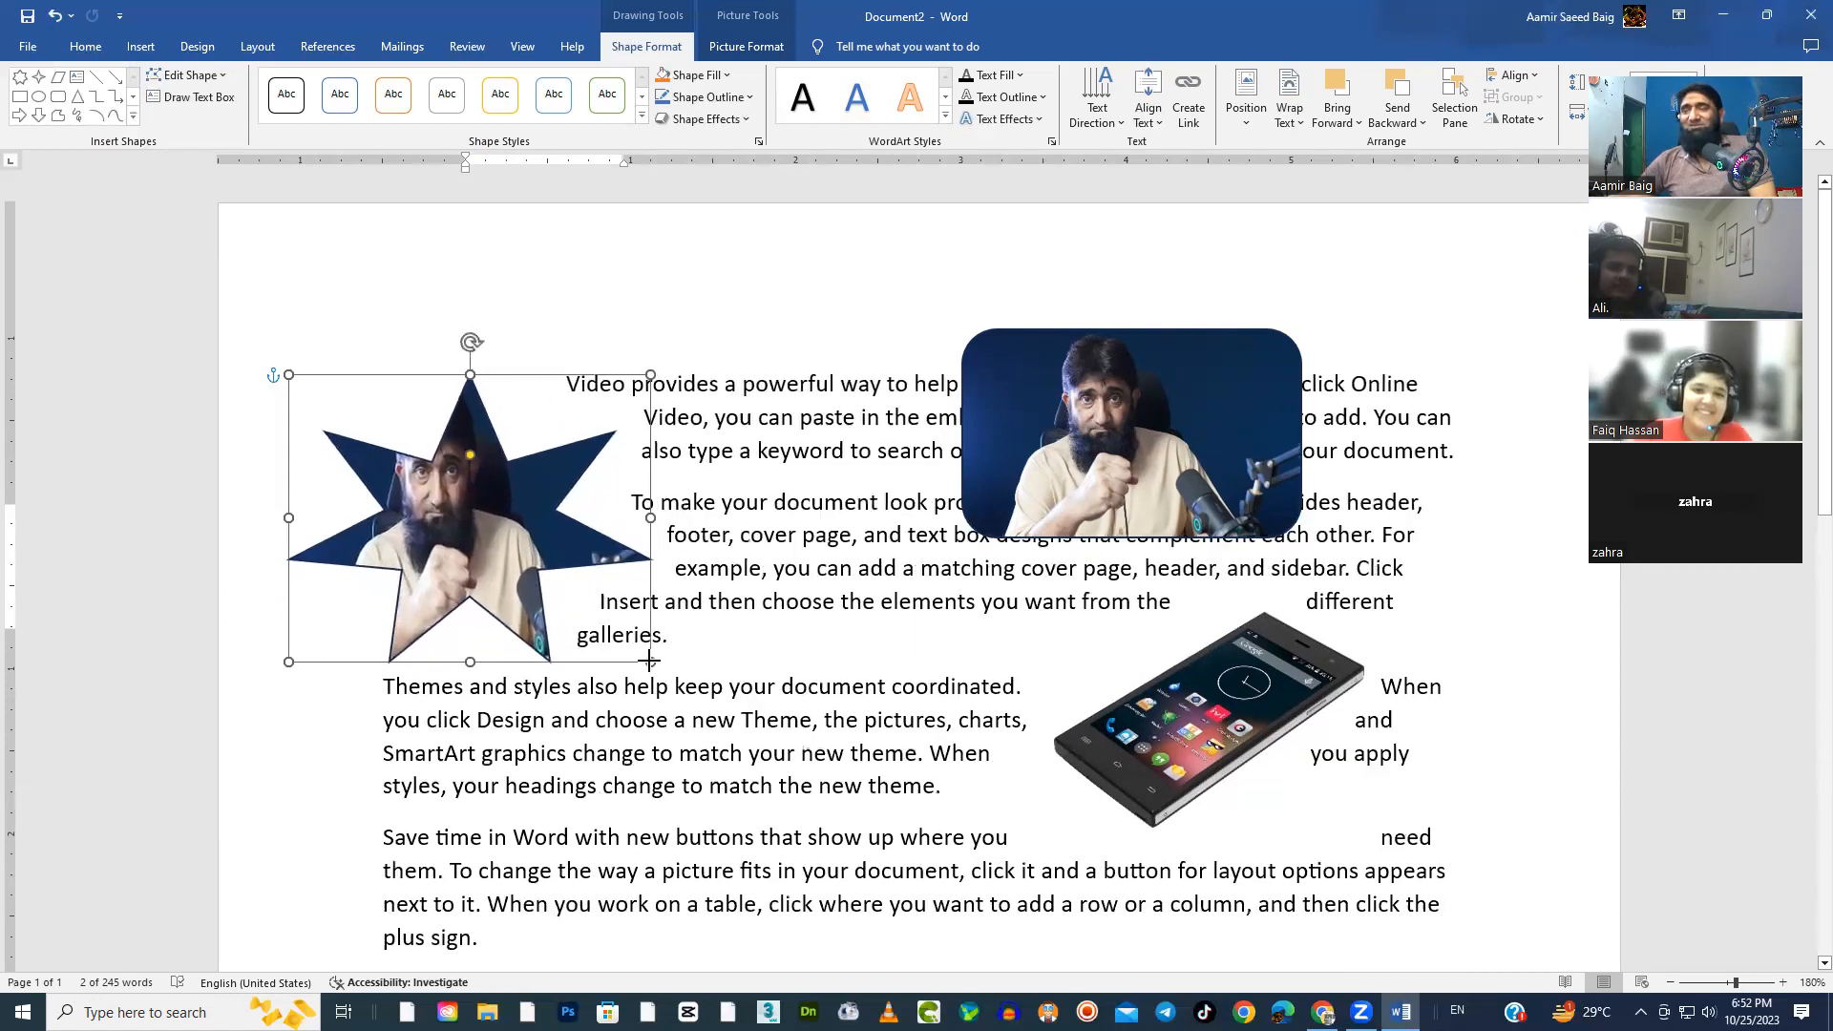
pyautogui.moveTo(1132, 434); pyautogui.dragTo(965, 442)
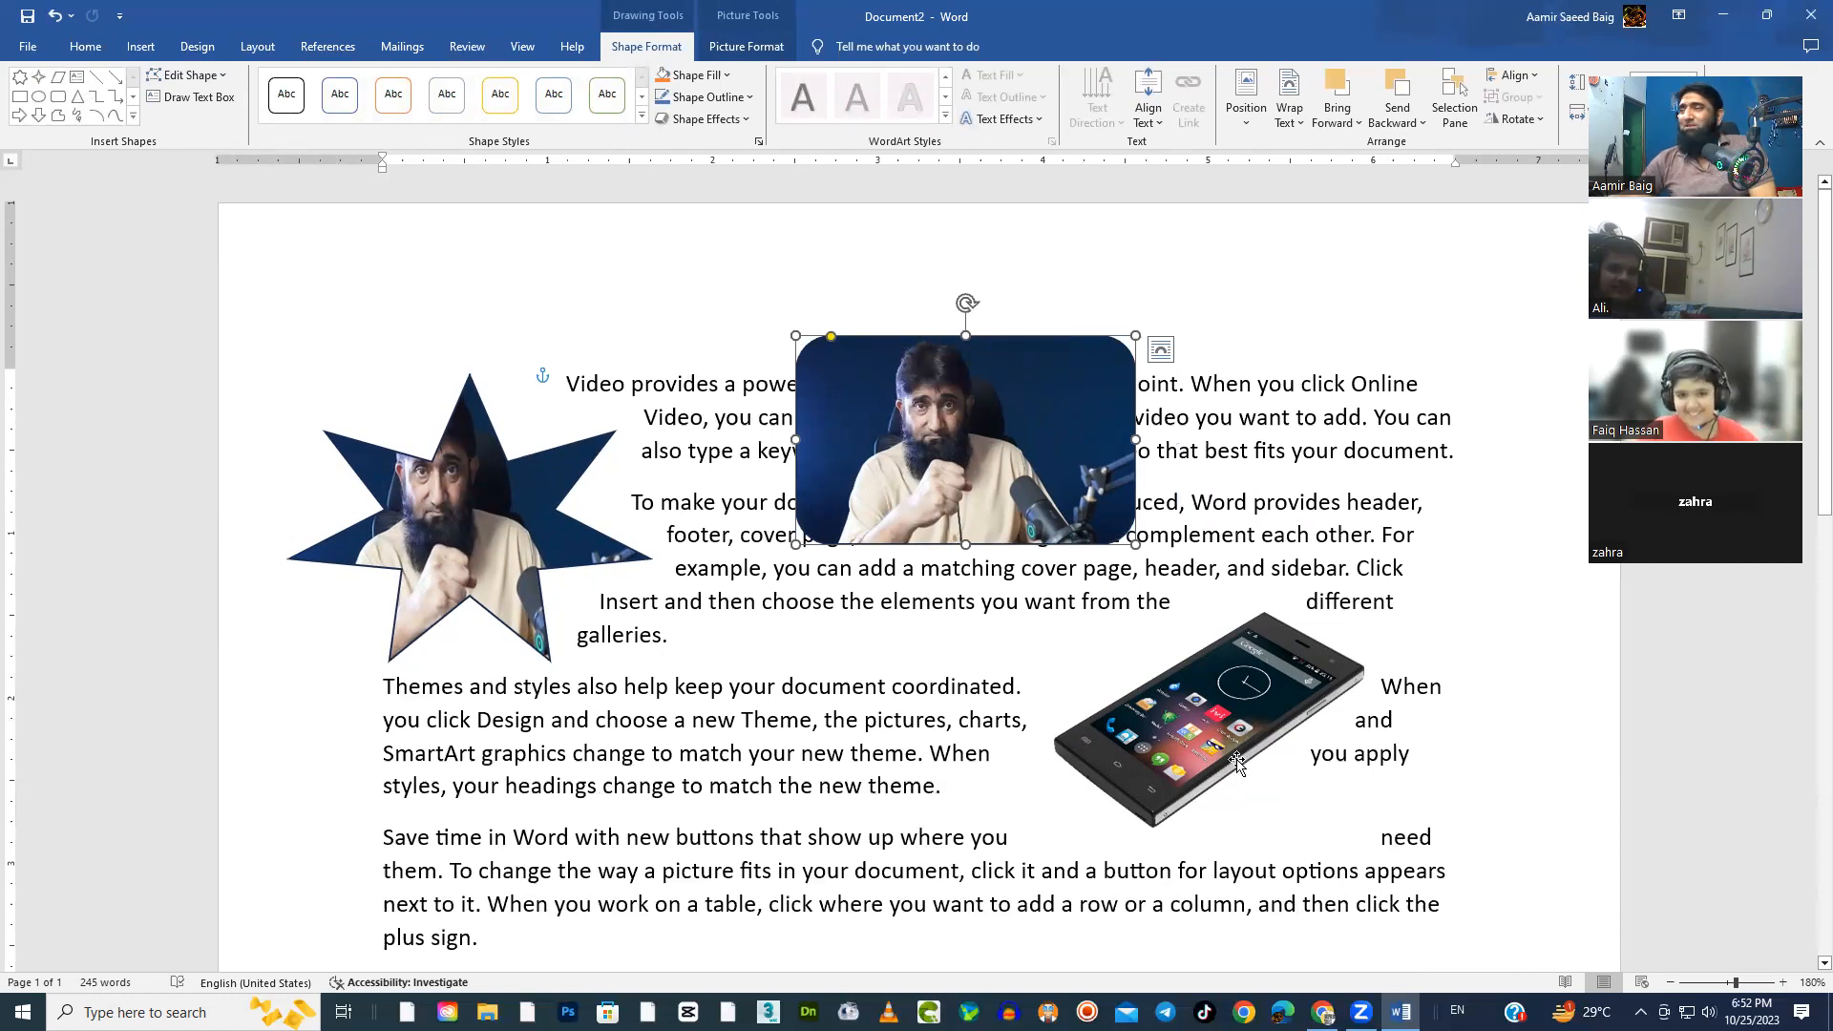
pyautogui.click(1227, 702)
pyautogui.moveTo(1136, 744); pyautogui.dragTo(1109, 764)
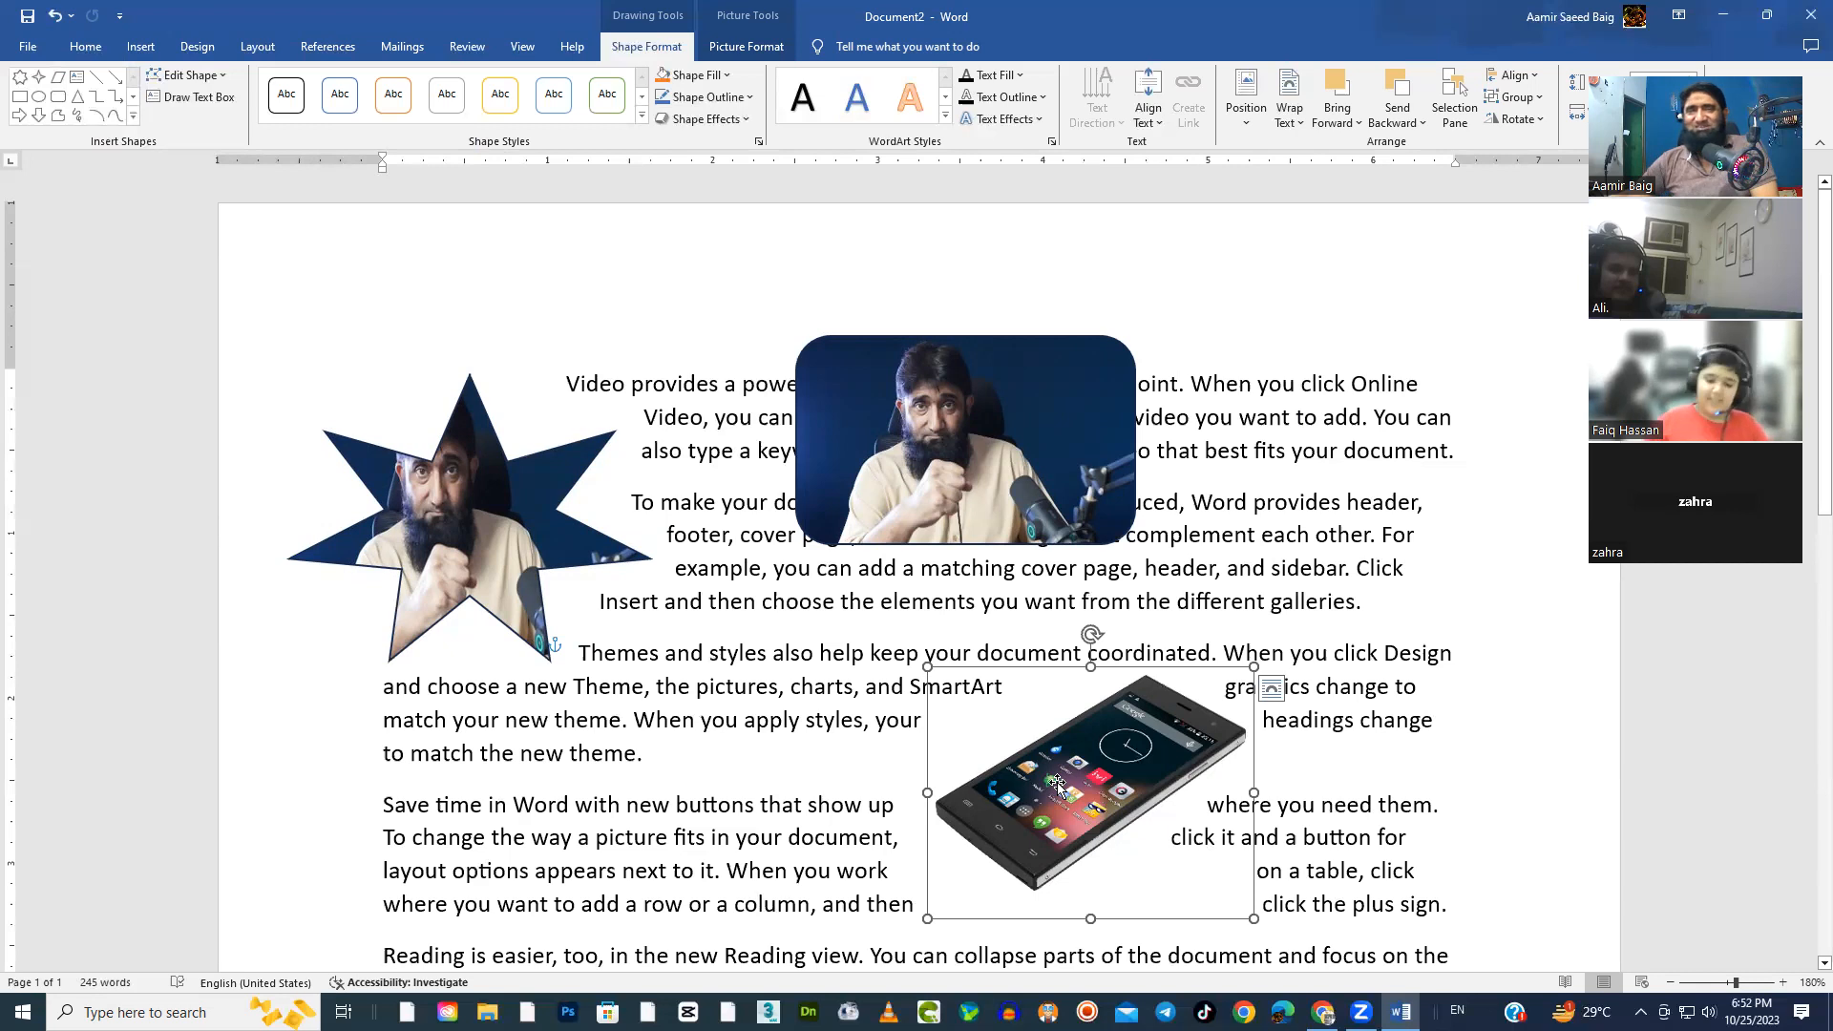
# Move the picture-filled rounded rectangle slightly down and left, and replace its fill with the crumpled brown paper texture
pyautogui.click(1015, 420)
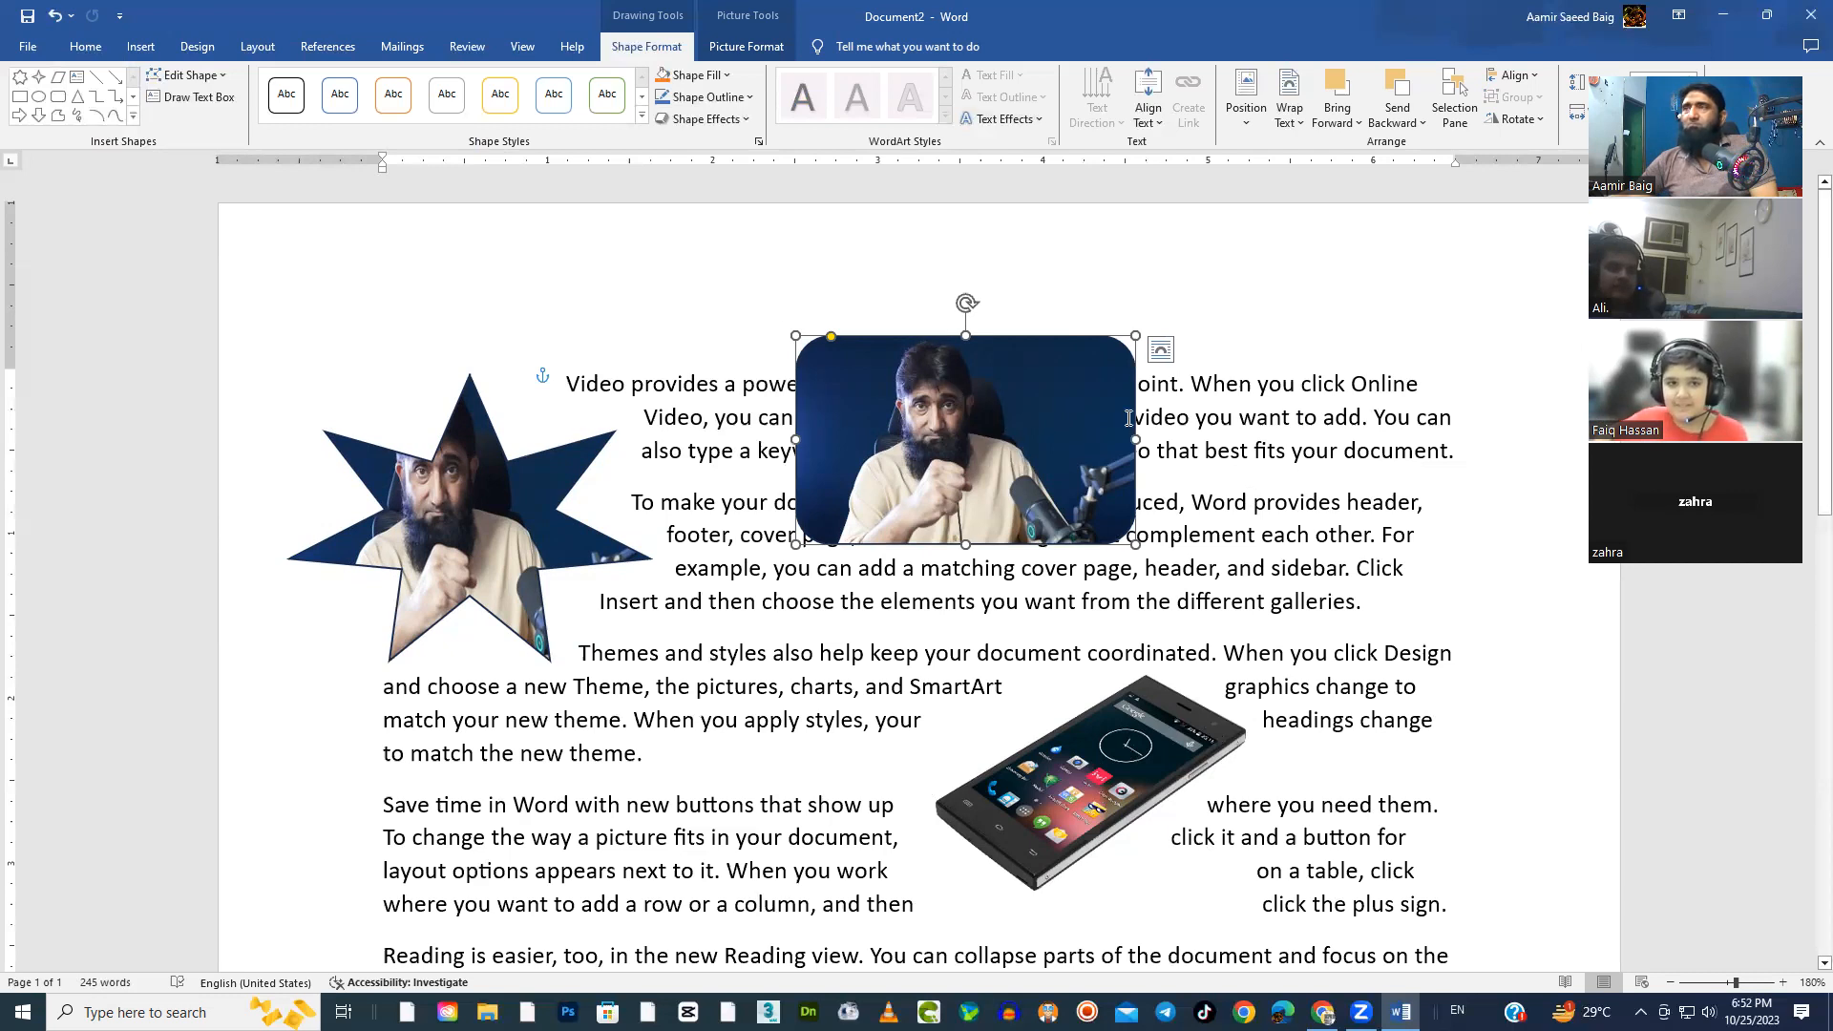
pyautogui.moveTo(979, 474); pyautogui.dragTo(935, 553)
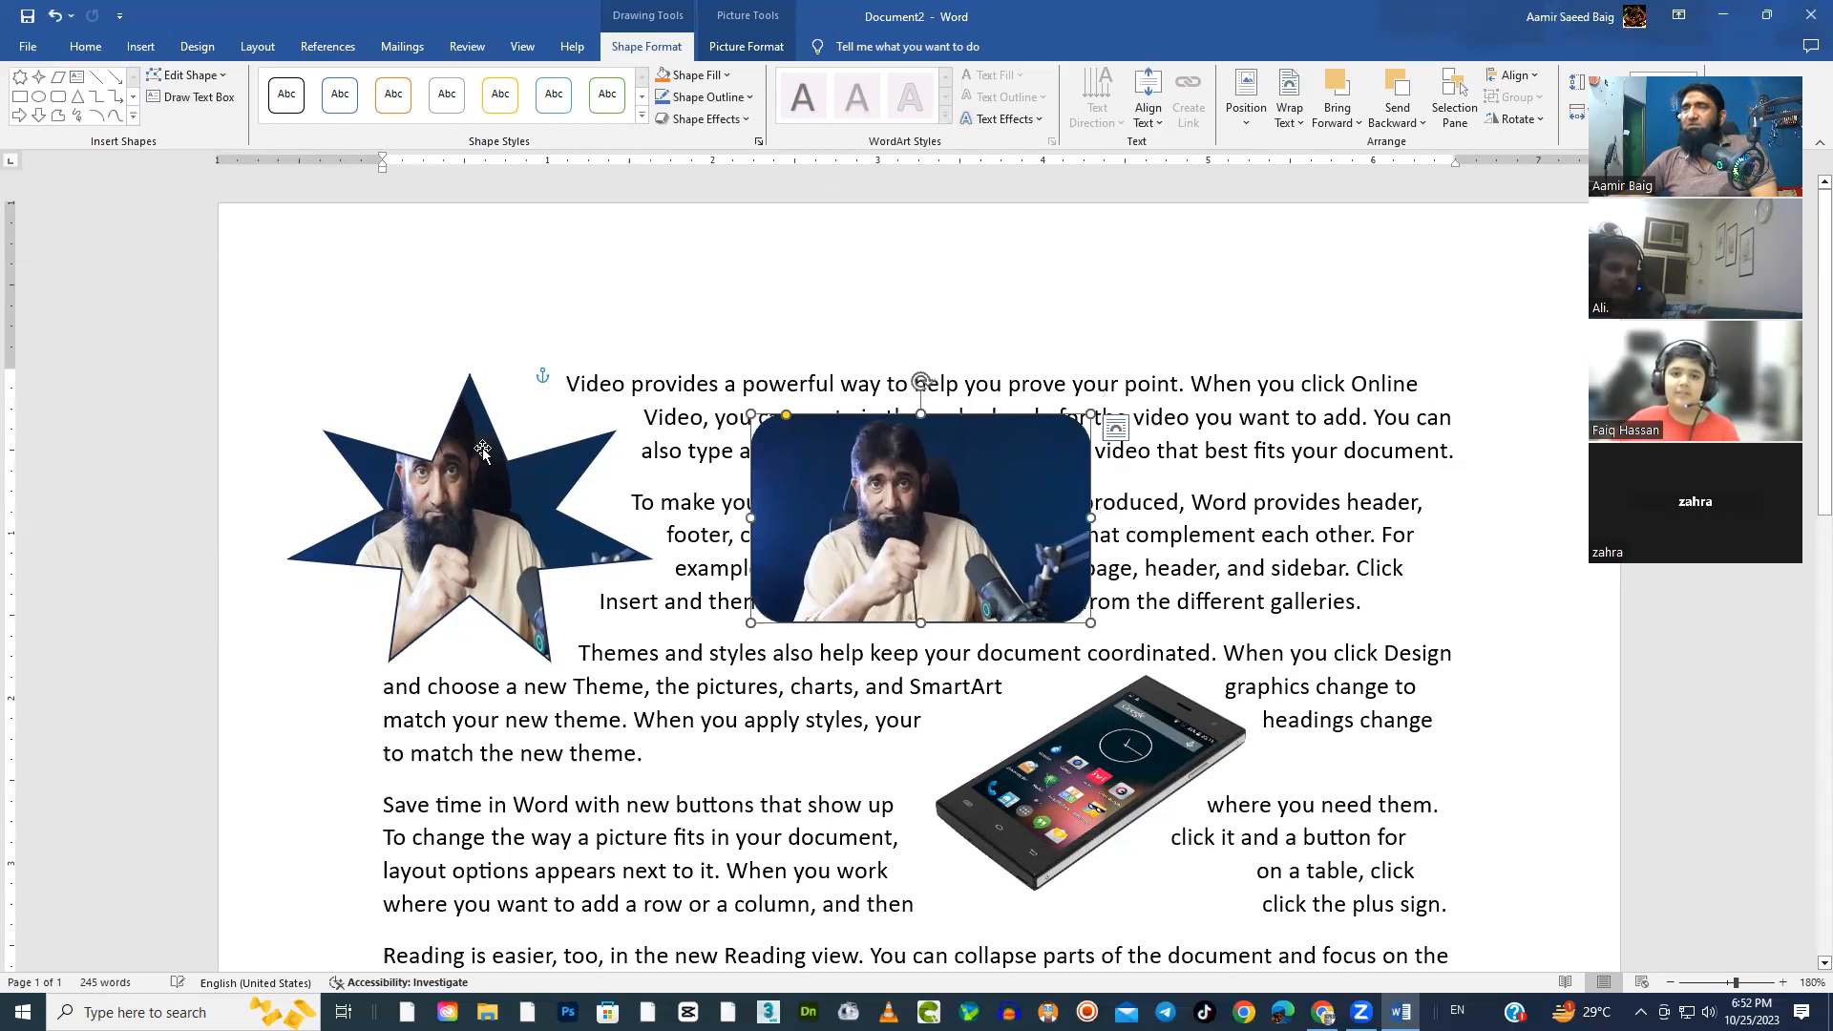
pyautogui.click(707, 76)
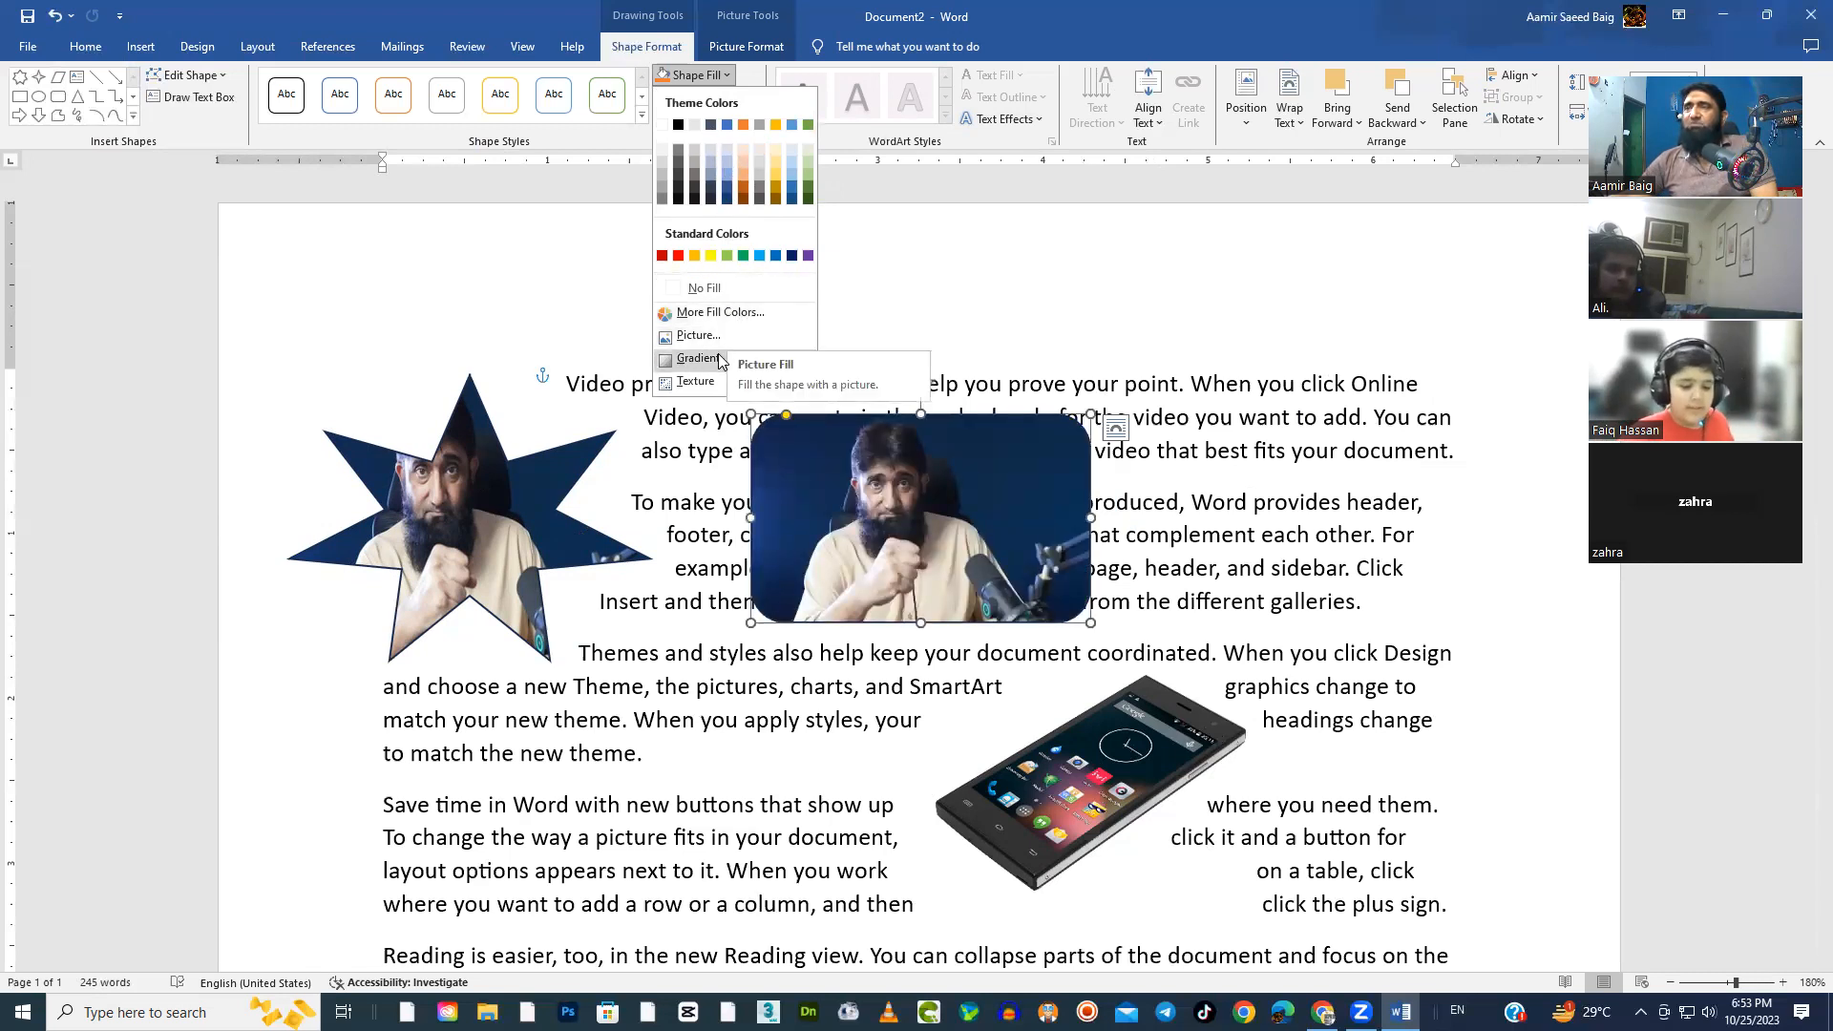
pyautogui.moveTo(718, 355)
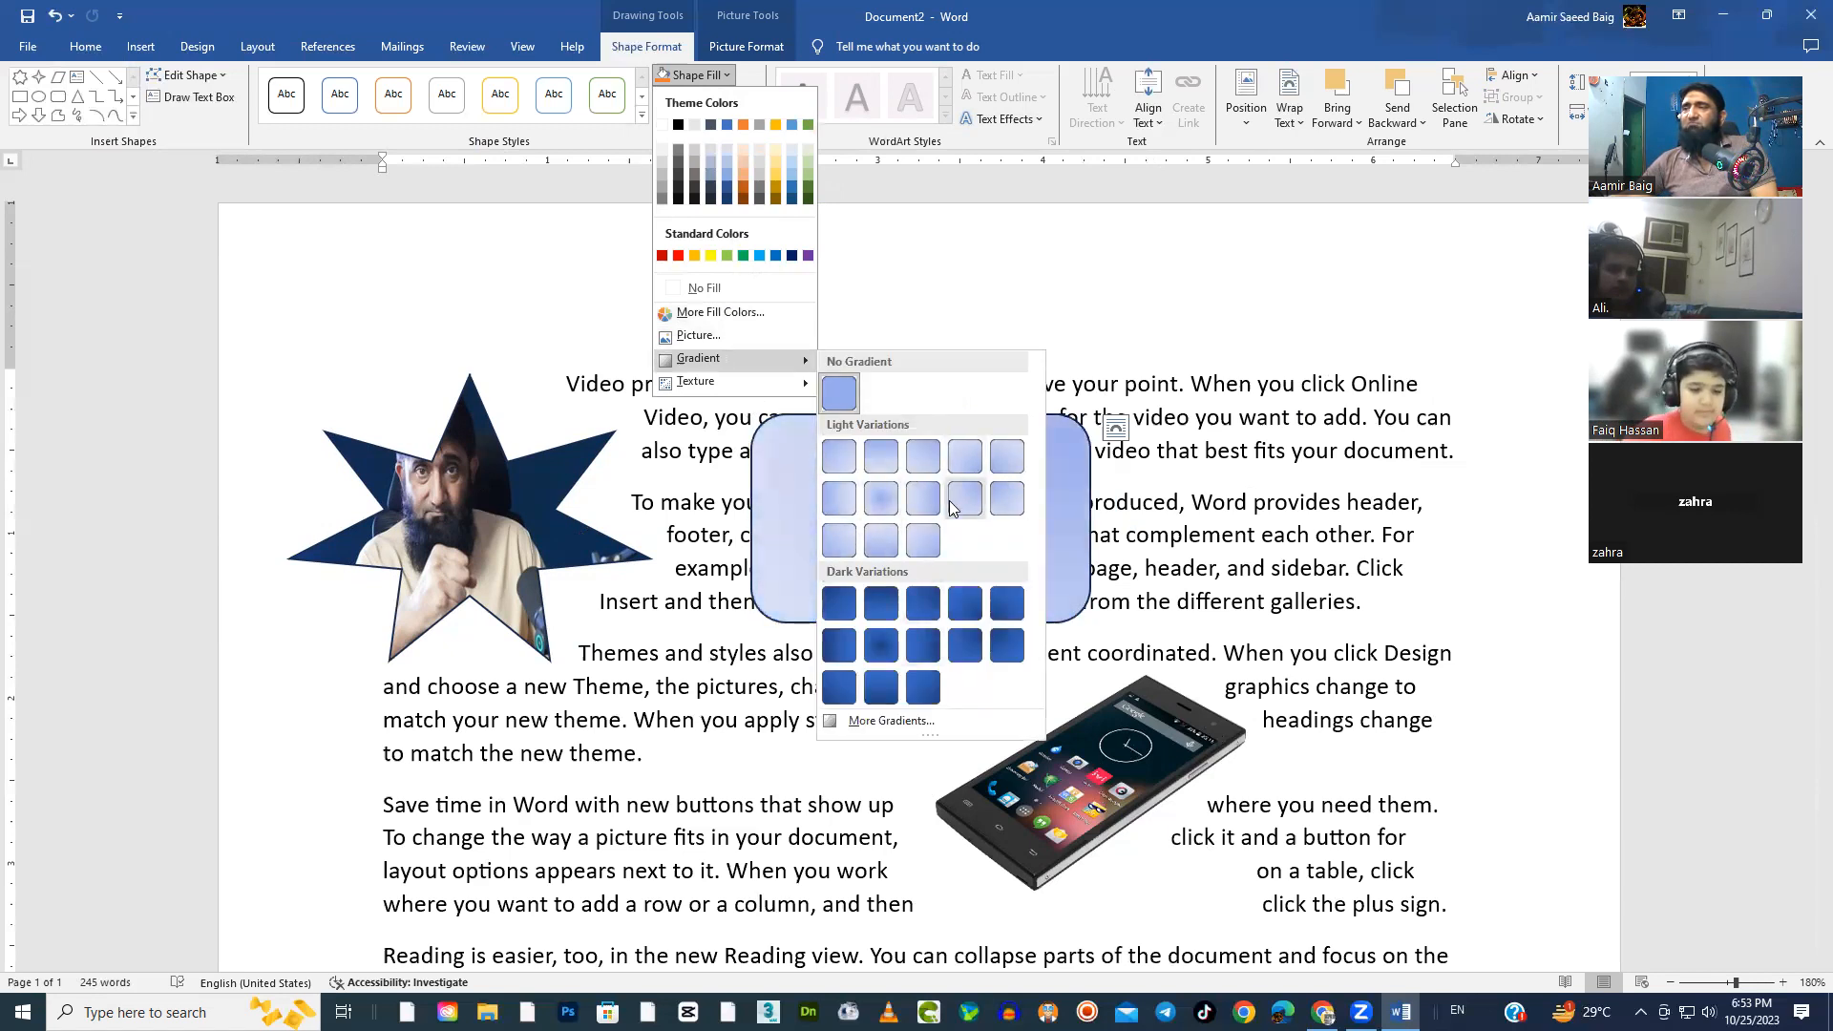
pyautogui.moveTo(737, 393)
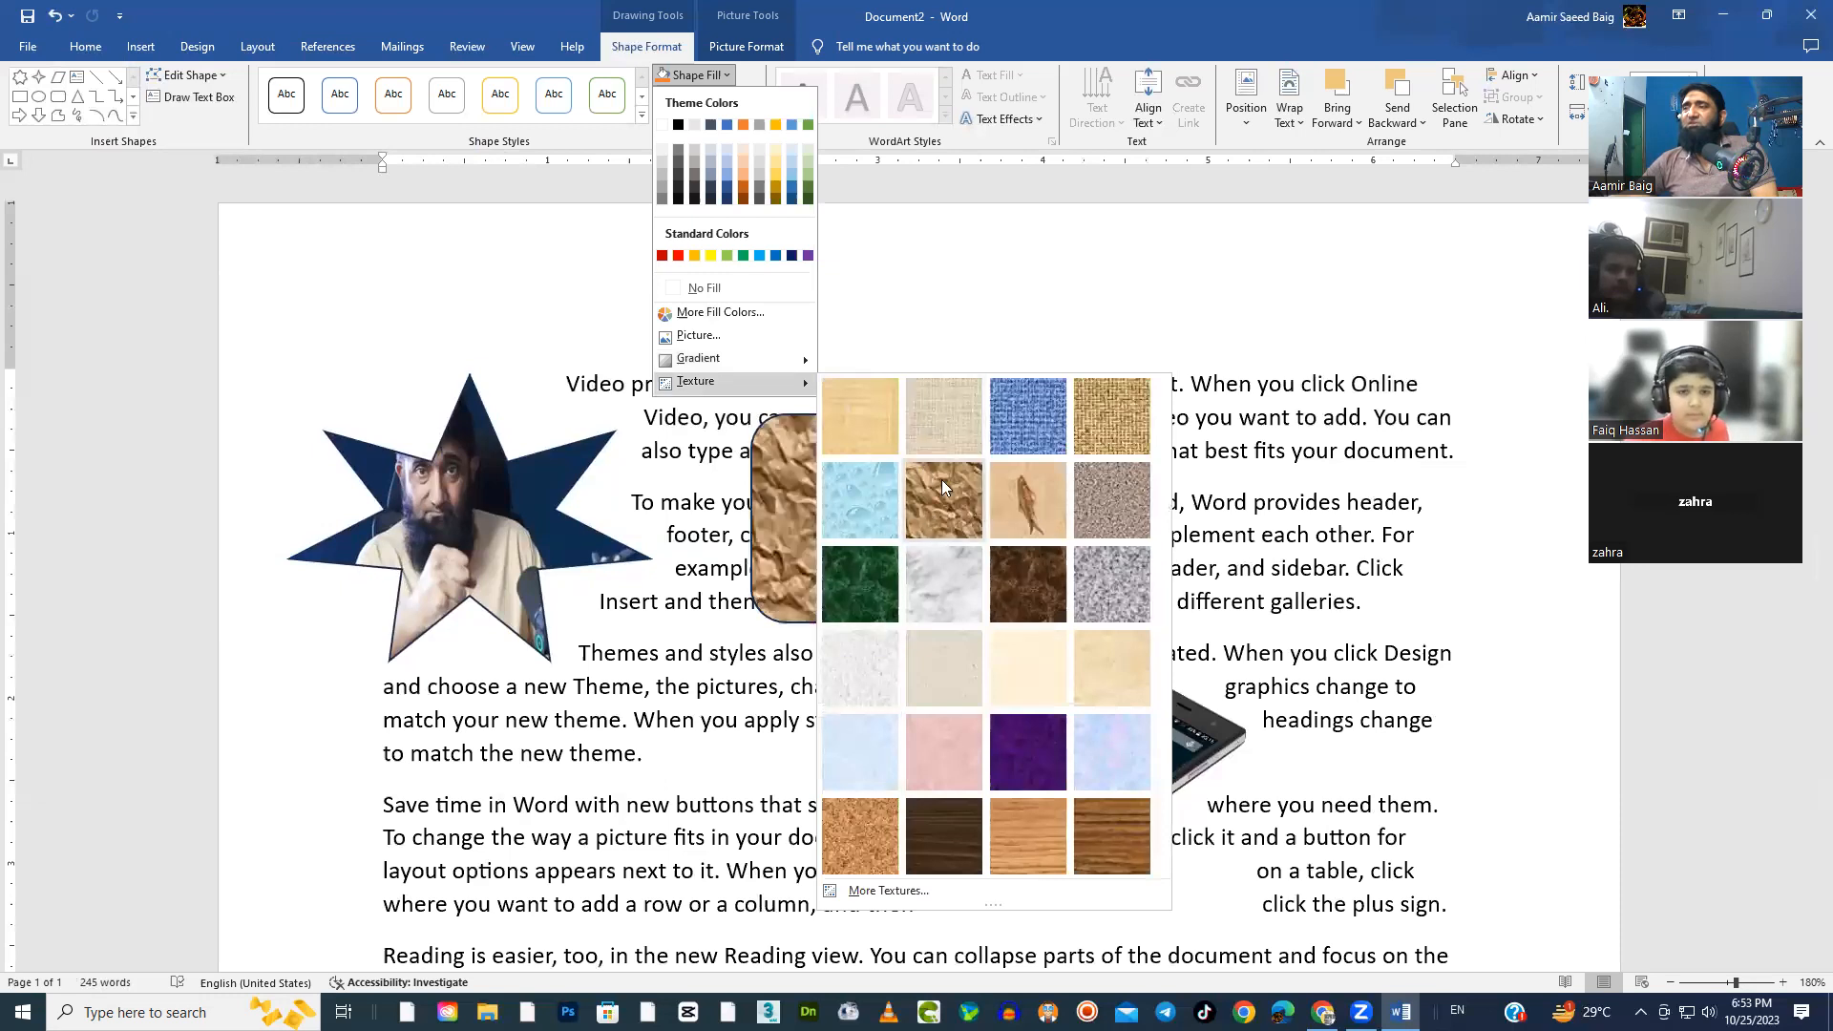
pyautogui.click(949, 509)
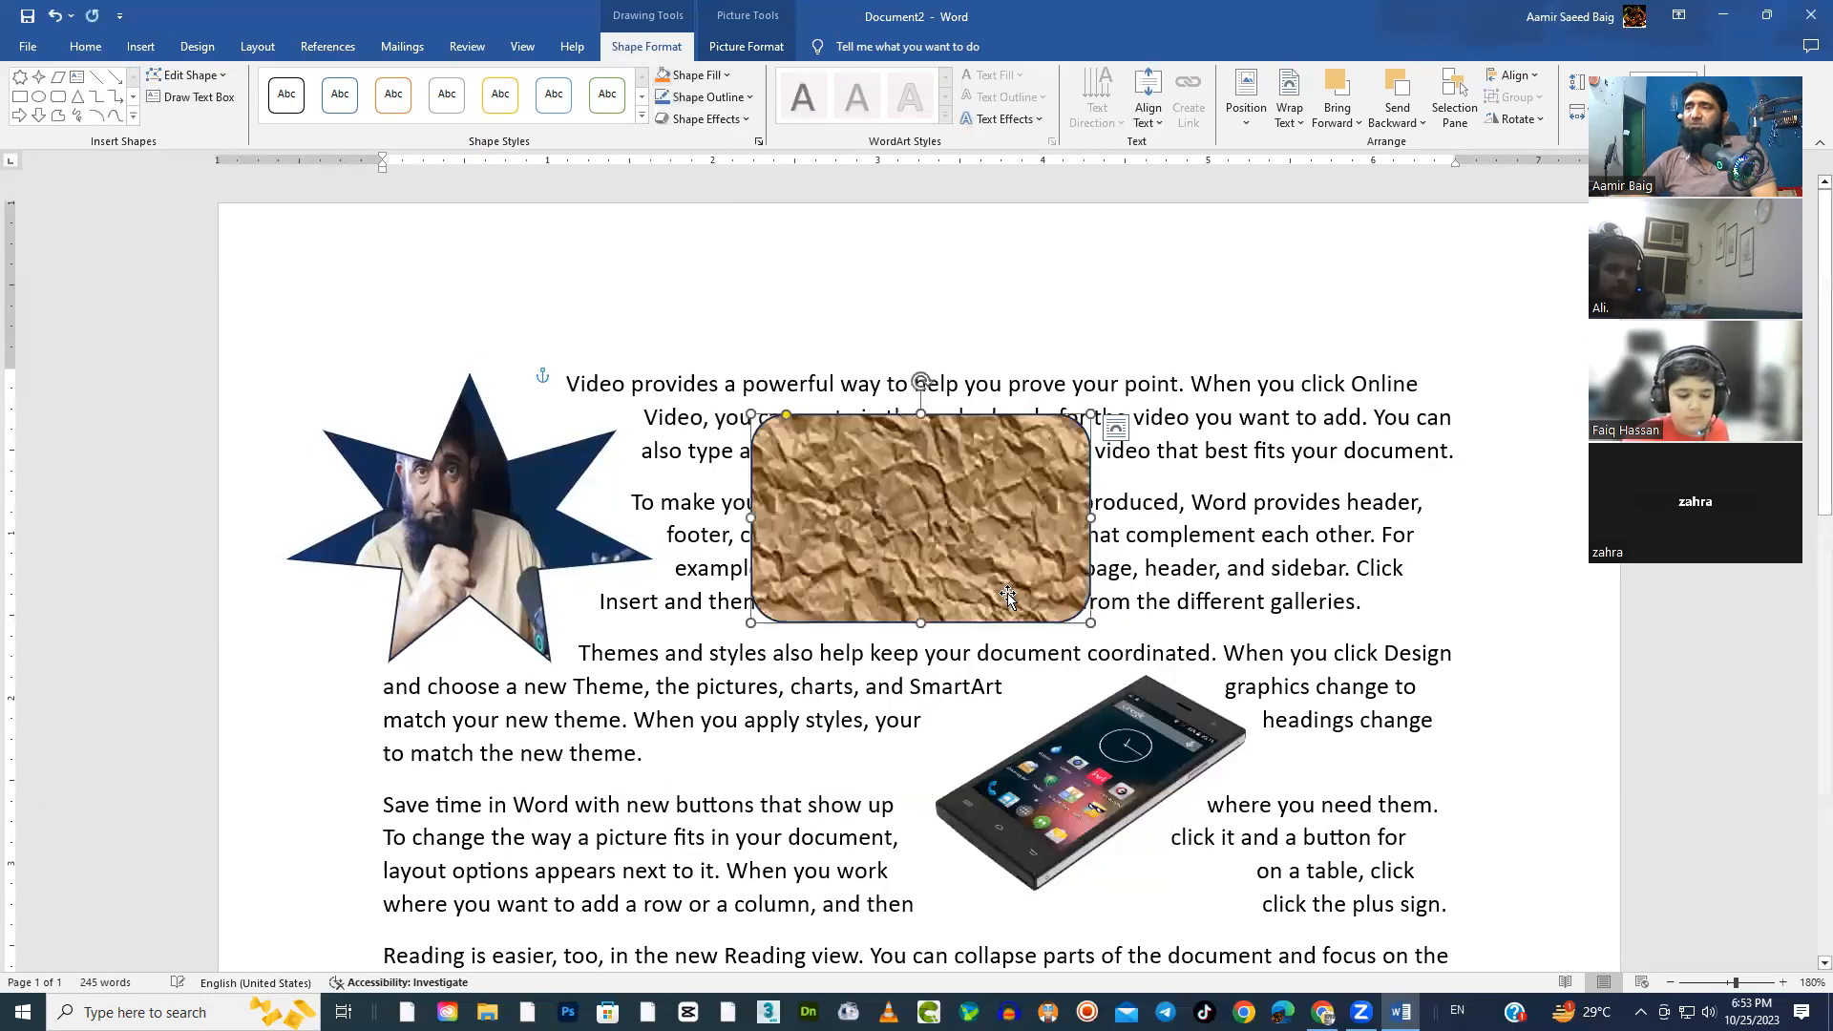
# Enlarge the textured rounded rectangle, stretch it into a wide banner, and reposition it over the first two paragraphs
pyautogui.moveTo(1090, 623); pyautogui.dragTo(1141, 664)
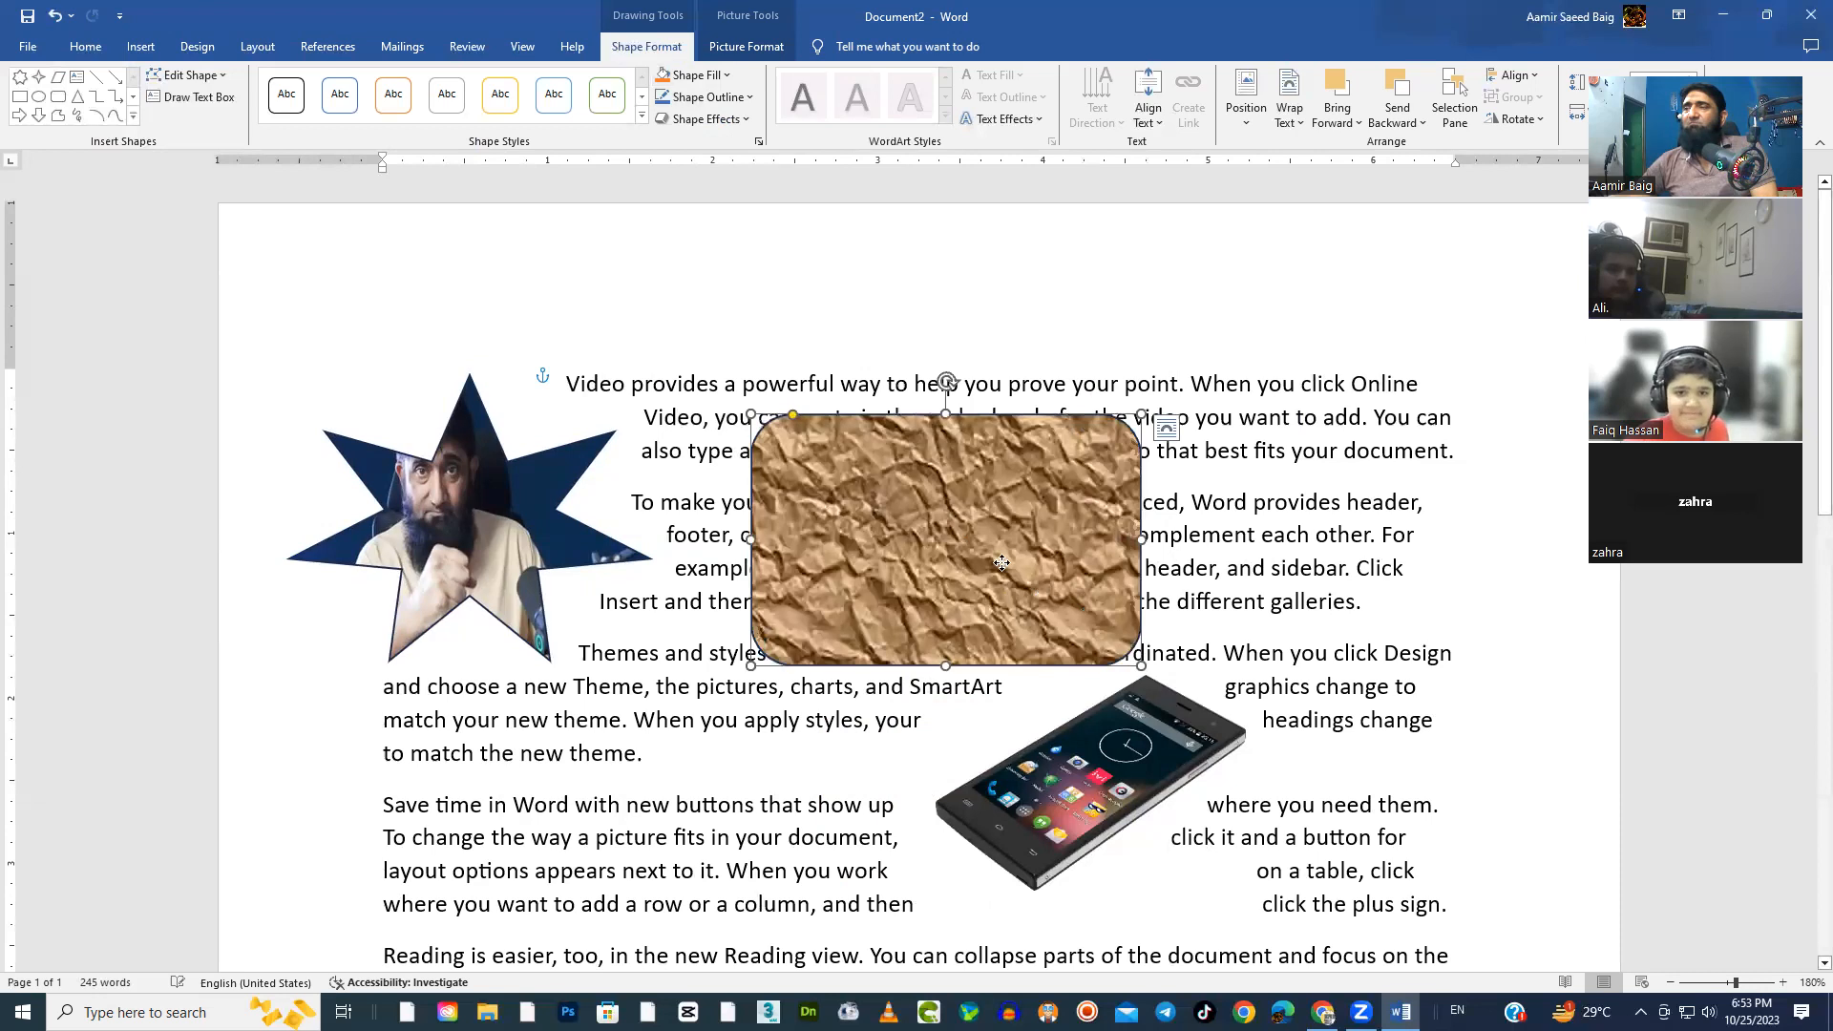
pyautogui.moveTo(1017, 590); pyautogui.dragTo(983, 530)
pyautogui.moveTo(1107, 477); pyautogui.dragTo(1300, 521)
pyautogui.moveTo(1421, 530); pyautogui.dragTo(1371, 531)
pyautogui.moveTo(1046, 605); pyautogui.dragTo(1084, 561)
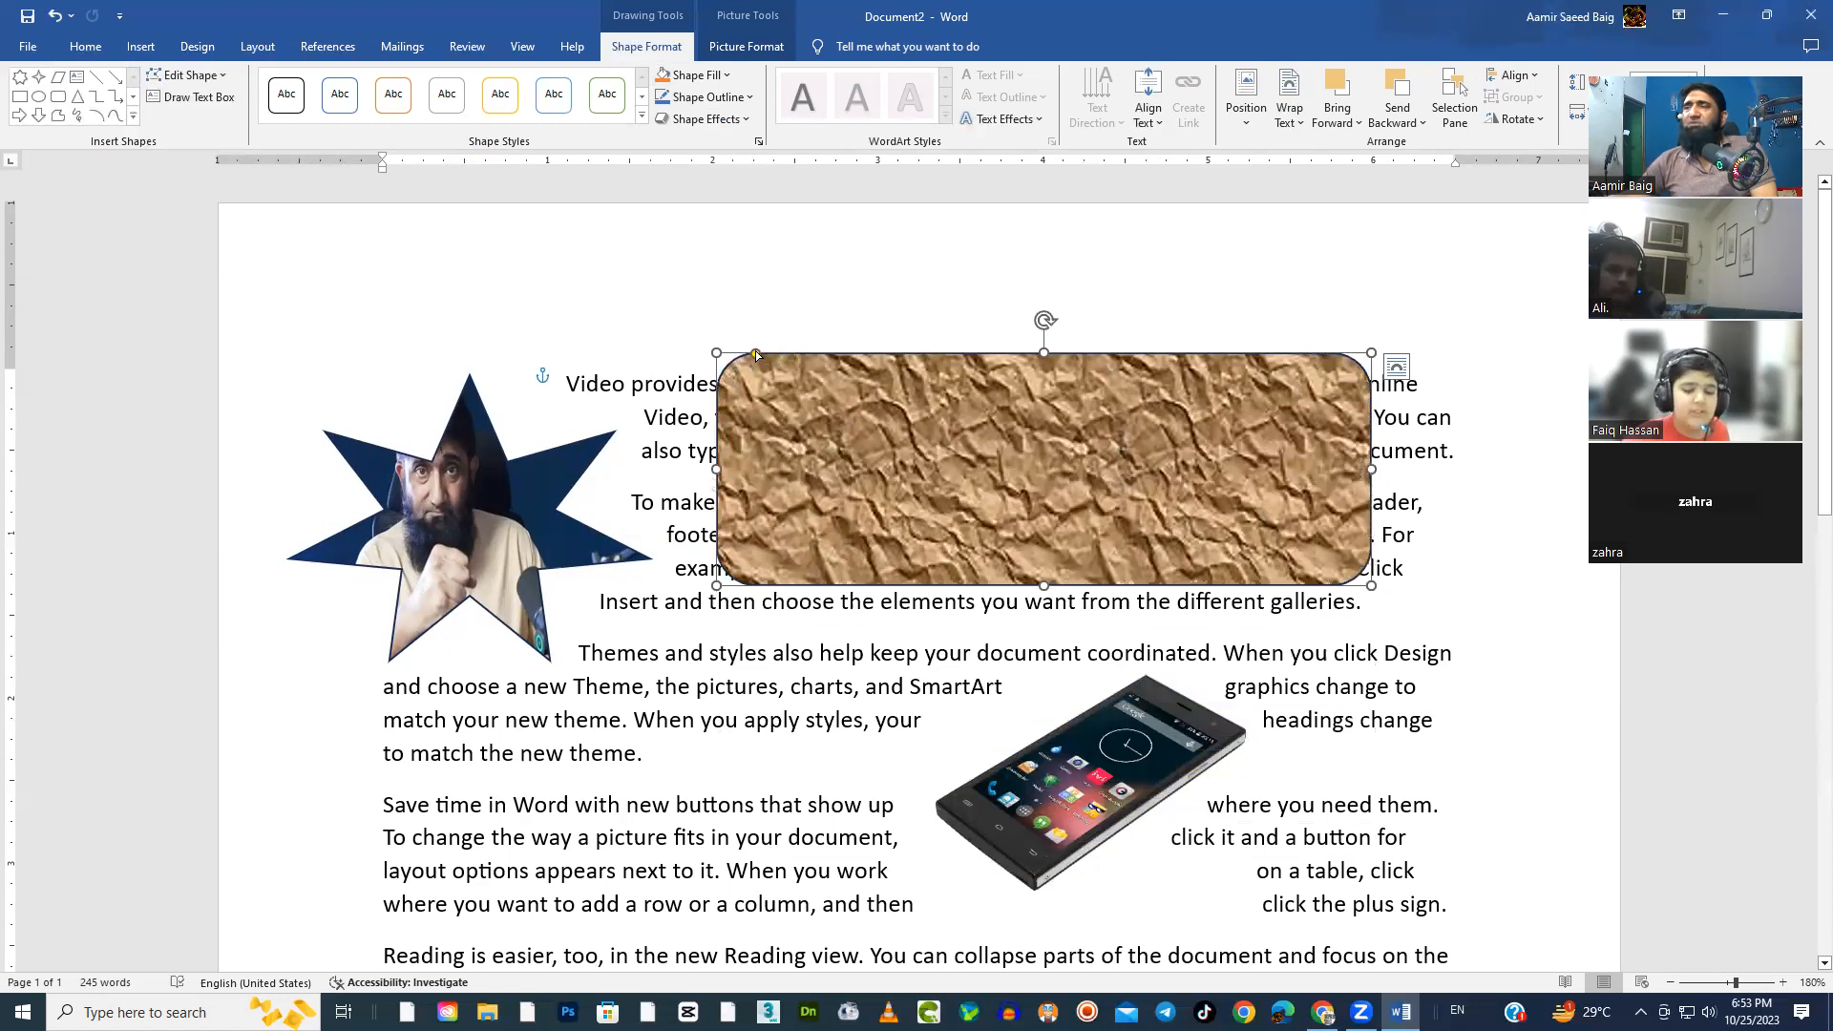
# Reduce the textured rectangle's corner rounding, make it narrower and slightly taller, and shift it right
pyautogui.moveTo(755, 355)
pyautogui.mouseDown()
pyautogui.moveTo(884, 394)
pyautogui.moveTo(704, 371)
pyautogui.moveTo(755, 372)
pyautogui.moveTo(736, 377)
pyautogui.mouseUp()
pyautogui.moveTo(1371, 586); pyautogui.dragTo(1138, 613)
pyautogui.moveTo(942, 489); pyautogui.dragTo(993, 490)
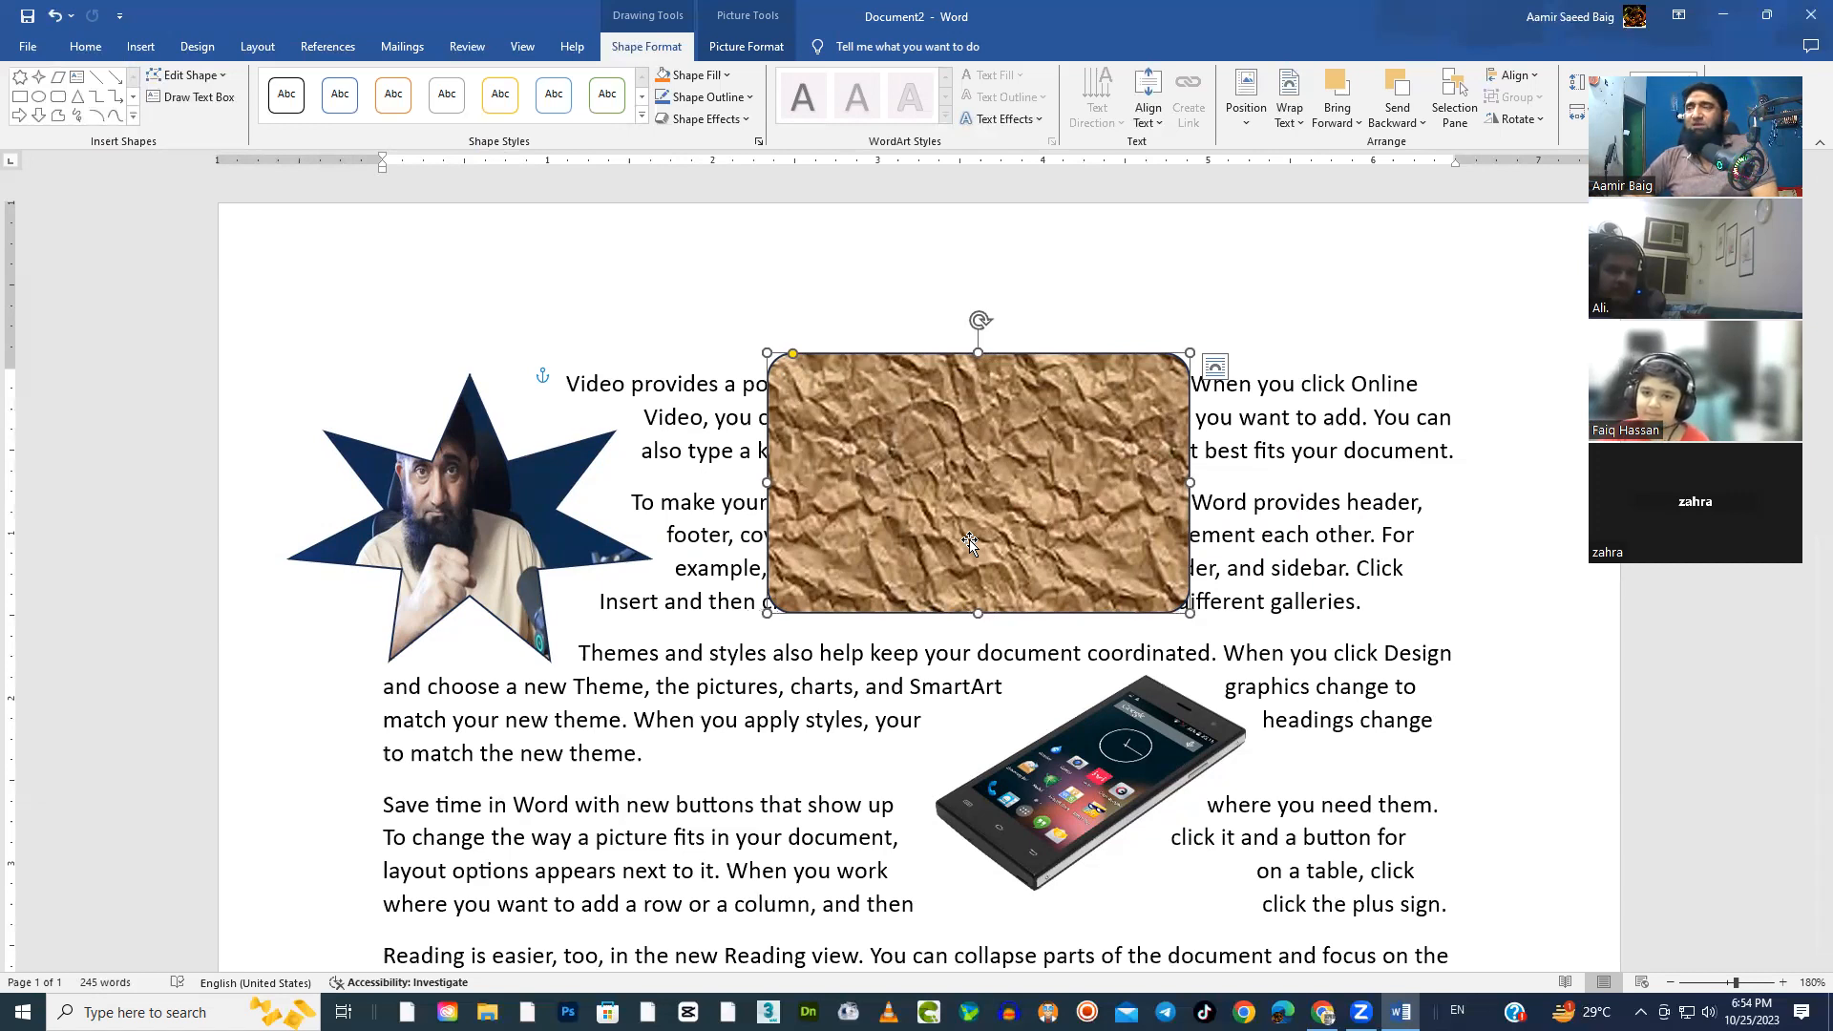
# Rearrange the objects by moving the textured rectangle right and up, the phone picture left, and the star right
pyautogui.click(1176, 753)
pyautogui.click(743, 45)
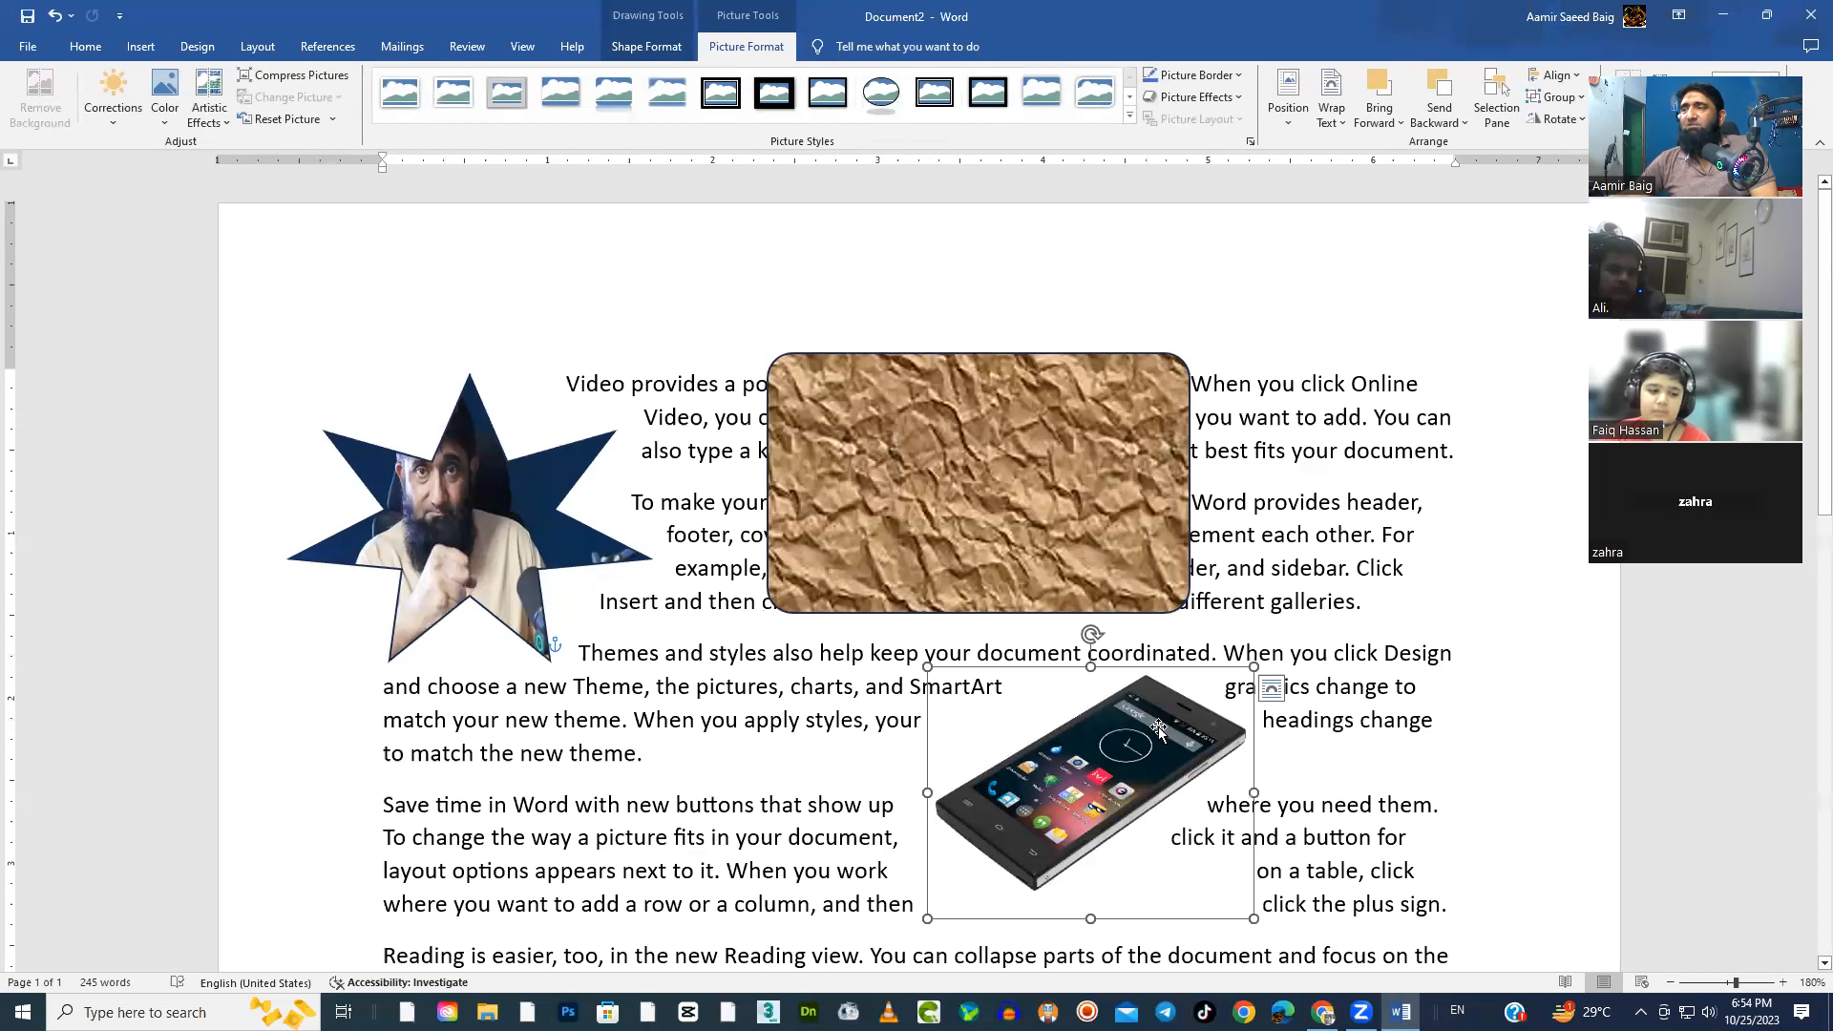
pyautogui.moveTo(1084, 516); pyautogui.dragTo(1197, 491)
pyautogui.moveTo(1113, 769); pyautogui.dragTo(769, 769)
pyautogui.moveTo(554, 516); pyautogui.dragTo(658, 498)
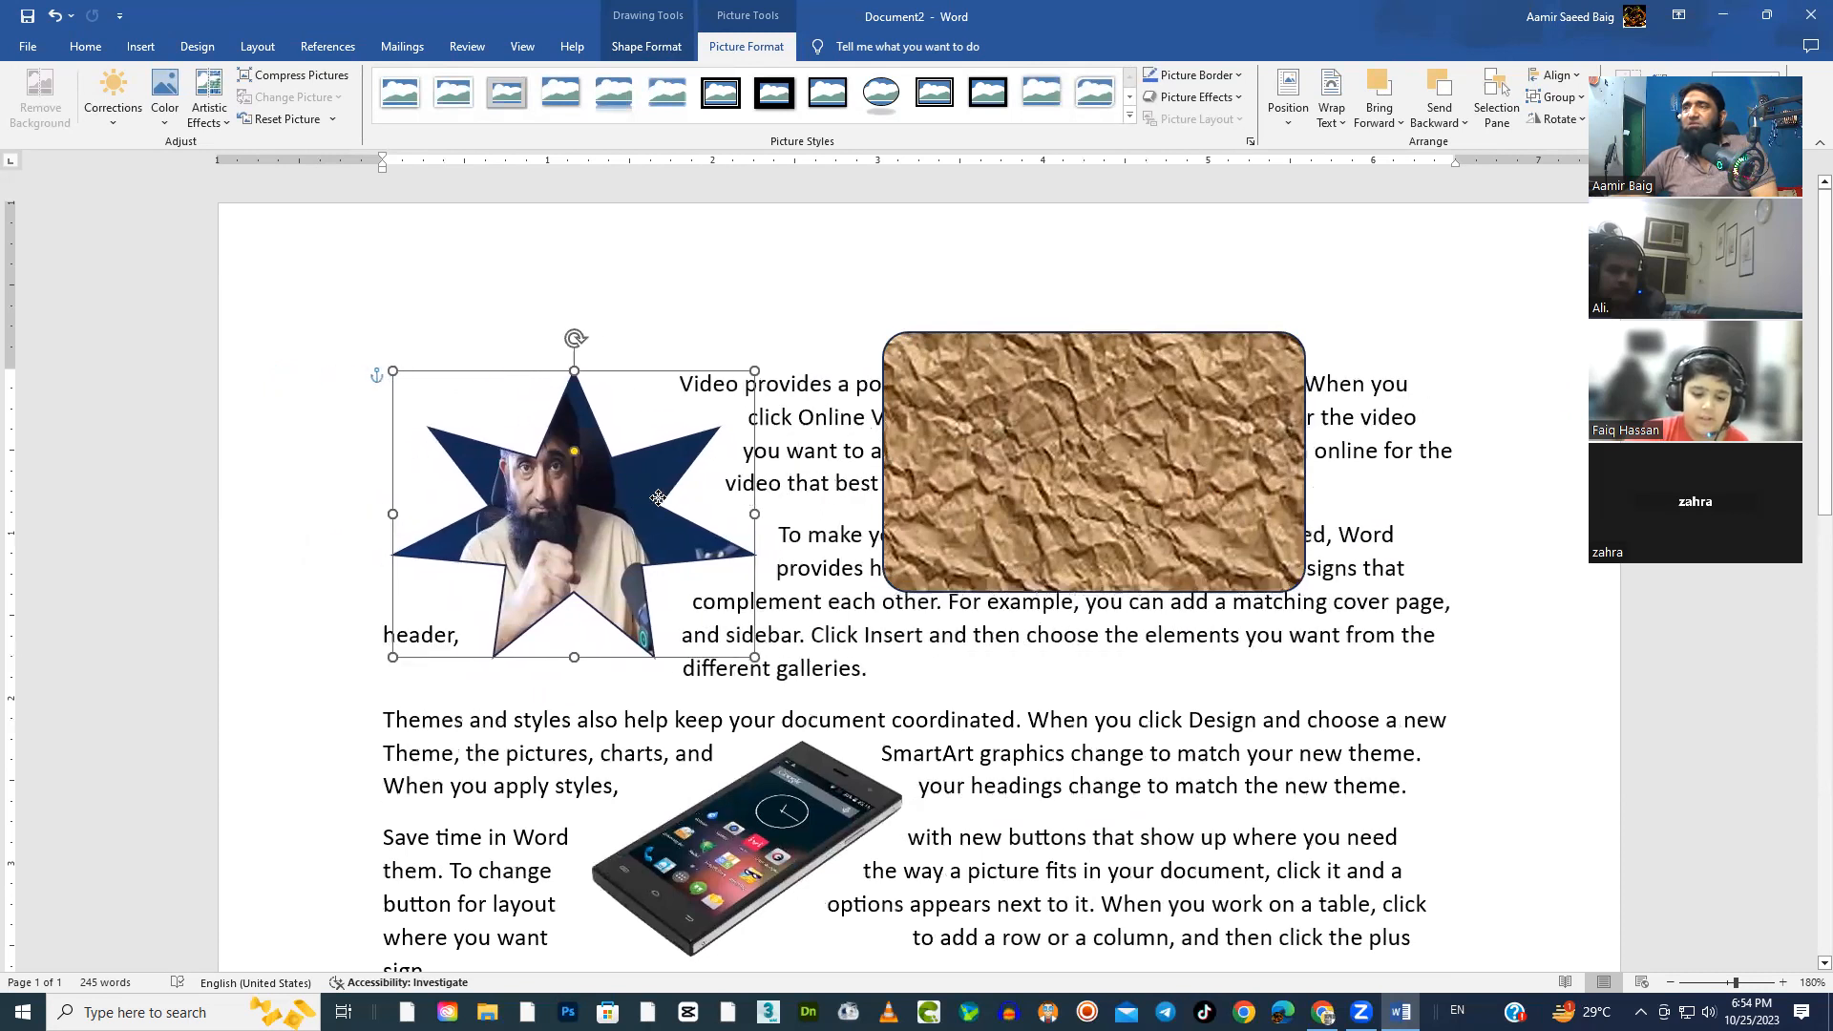
# Preview picture styles such as Center Shadow Rectangle and Bevel Perspective on the phone picture without applying one
pyautogui.click(735, 827)
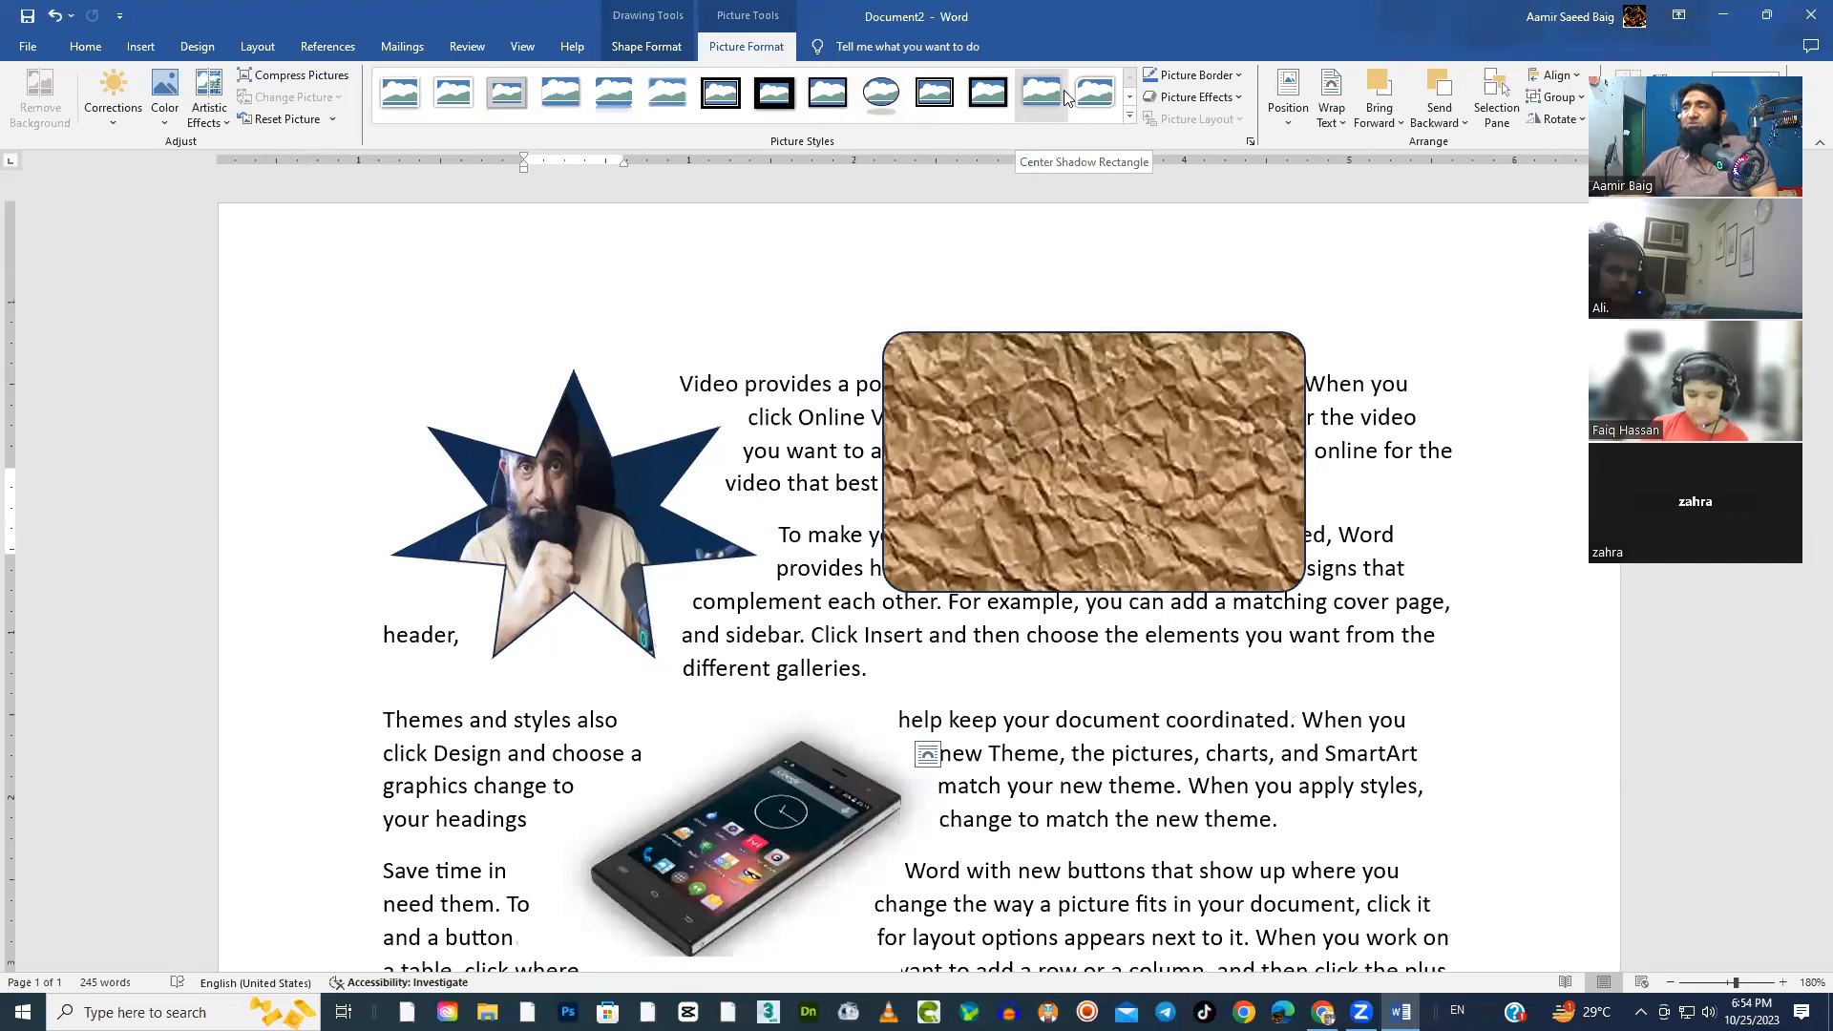
pyautogui.click(1130, 116)
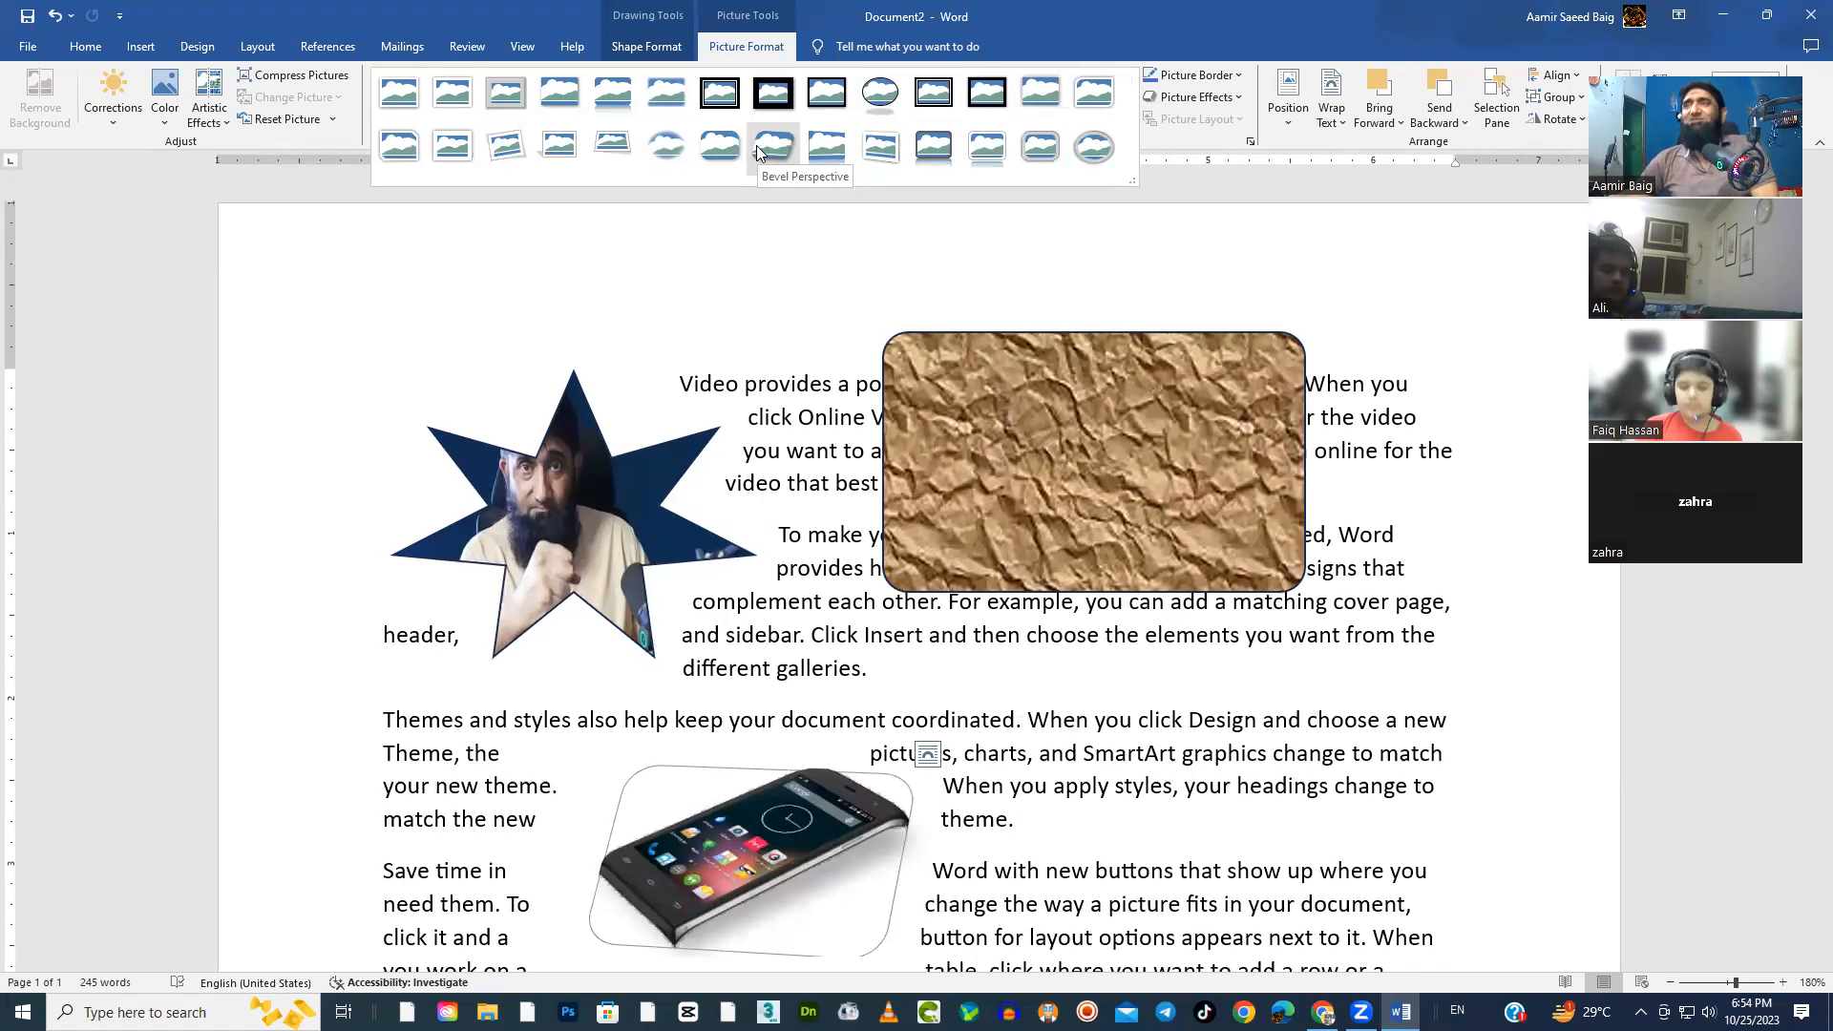
pyautogui.click(1177, 20)
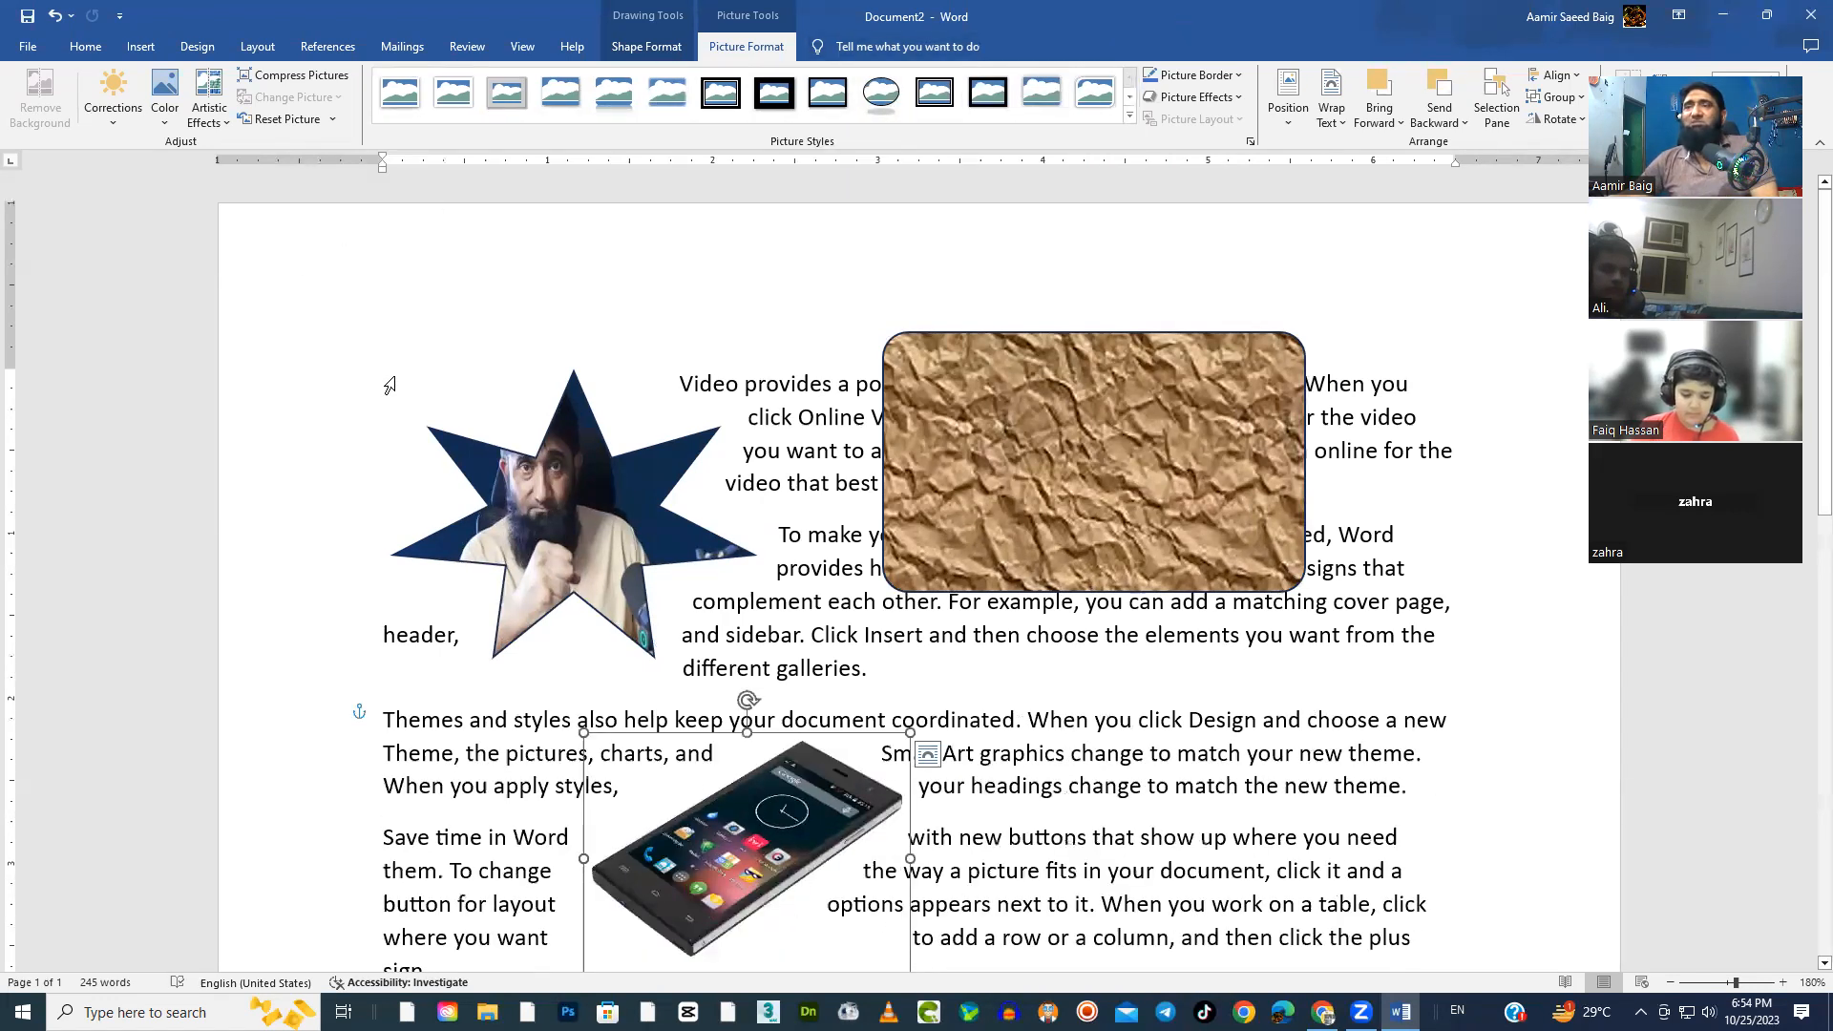